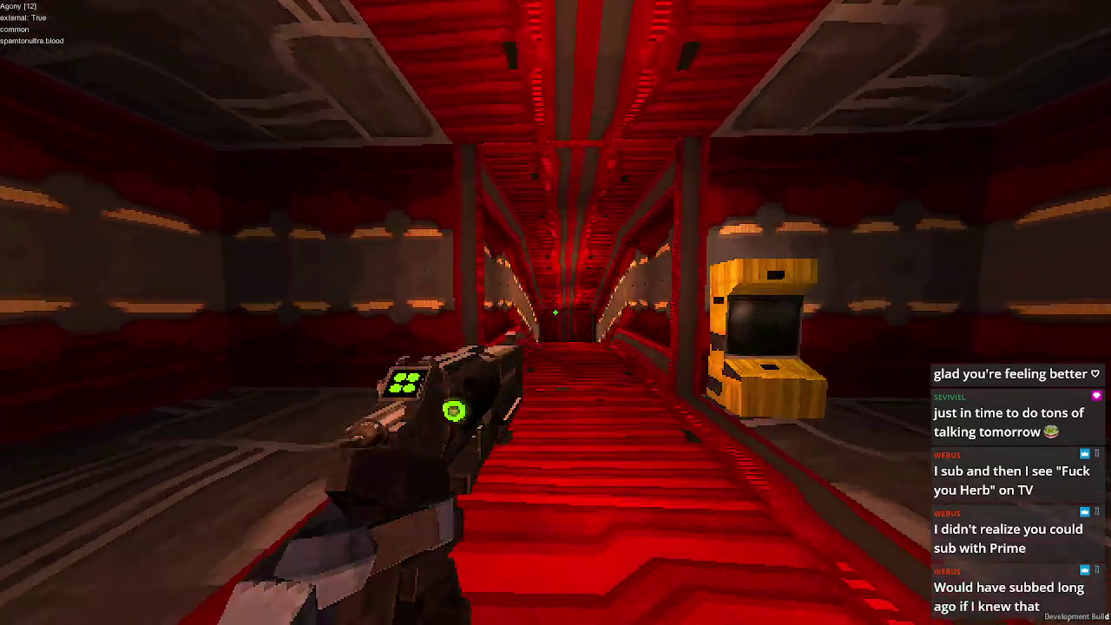
key(w)
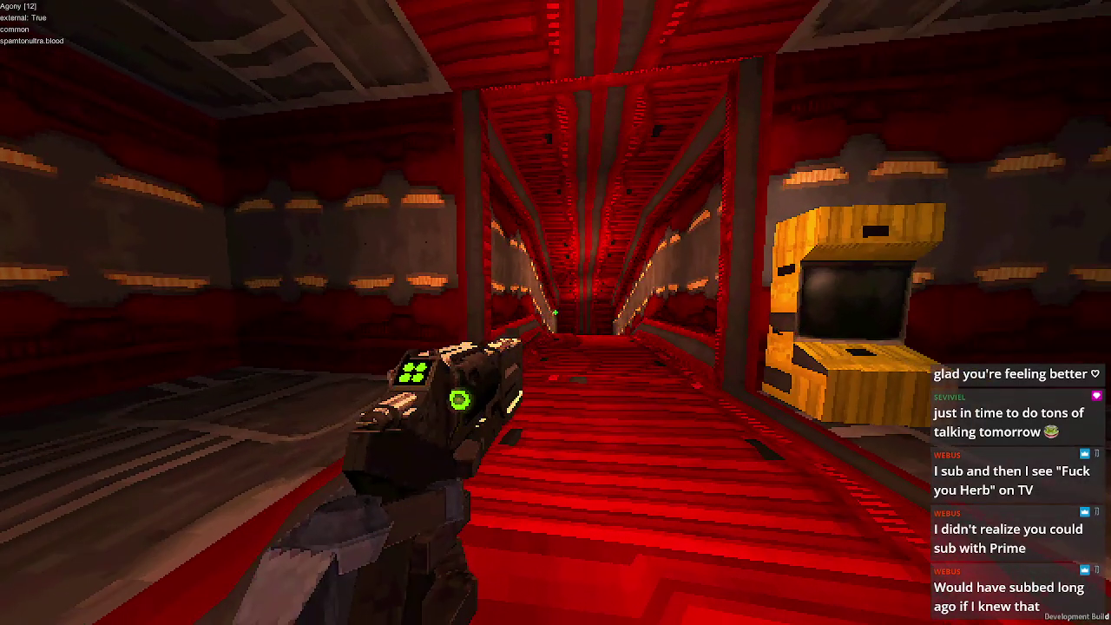
key(w)
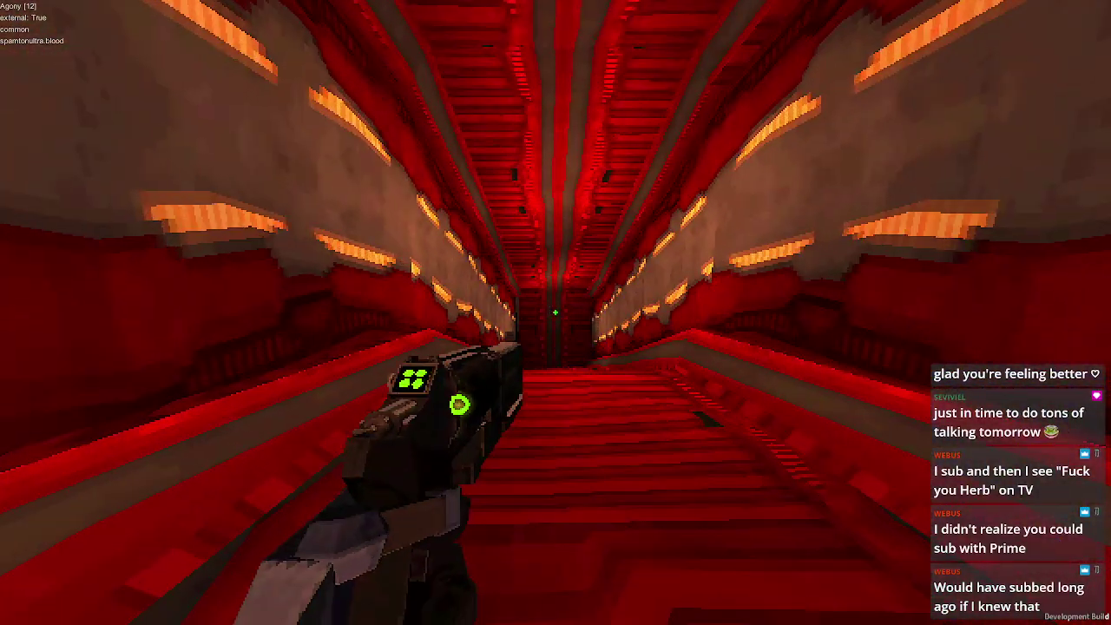
key(w)
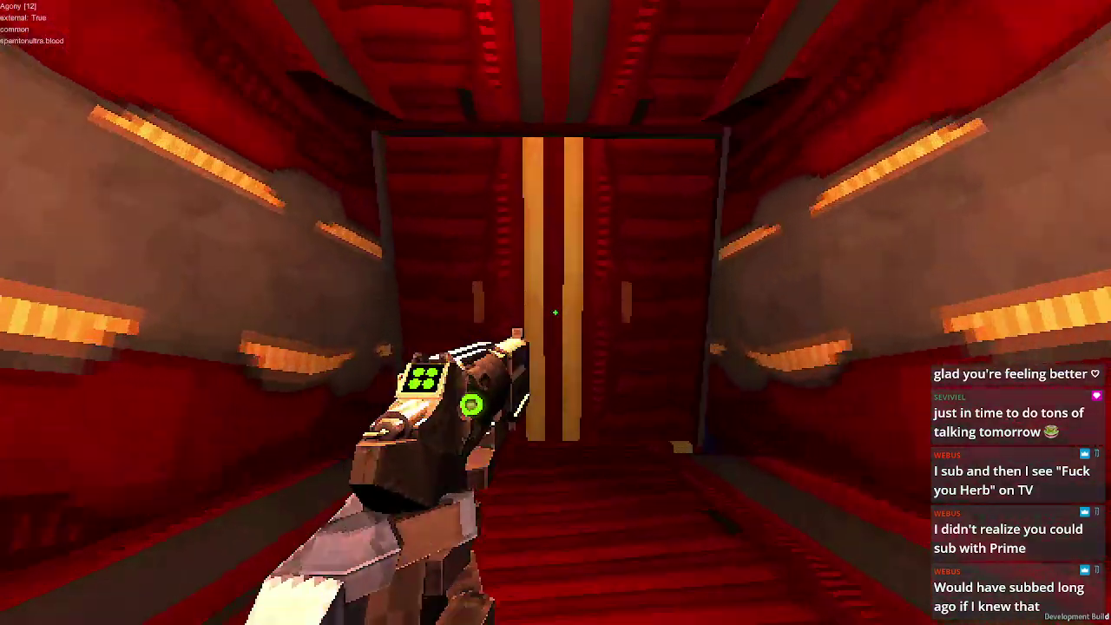
key(w)
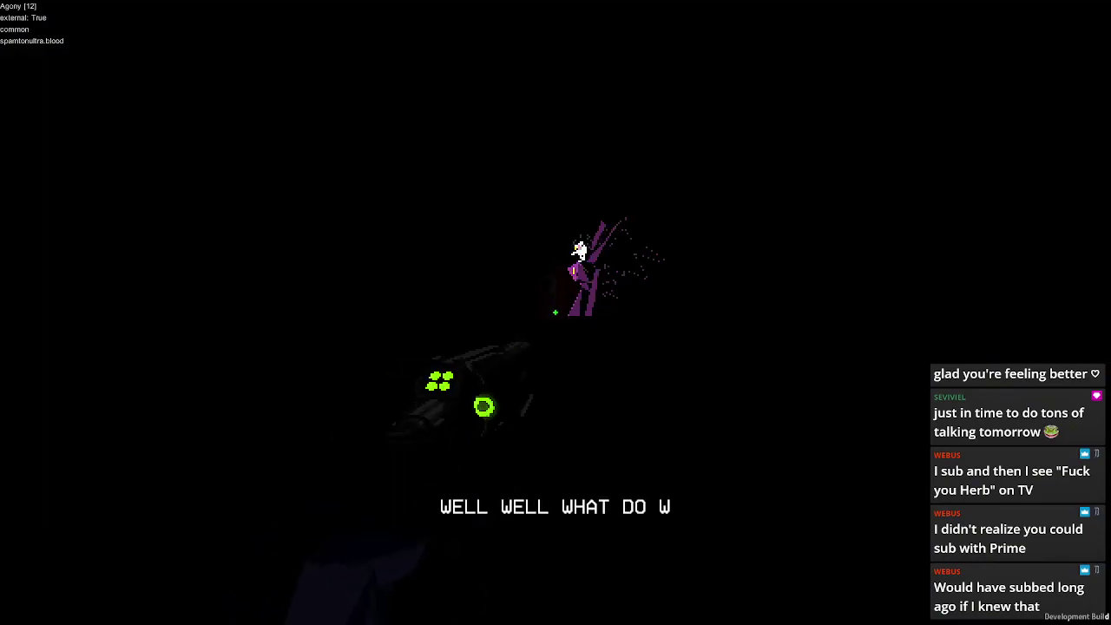
right_click(555, 312)
key(f)
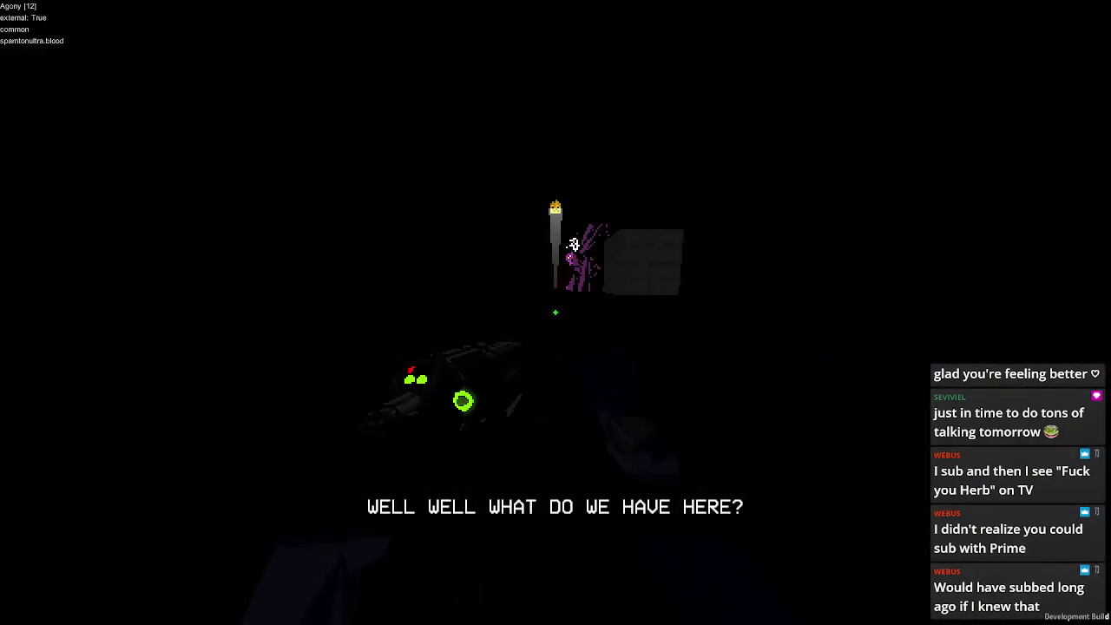
key(f)
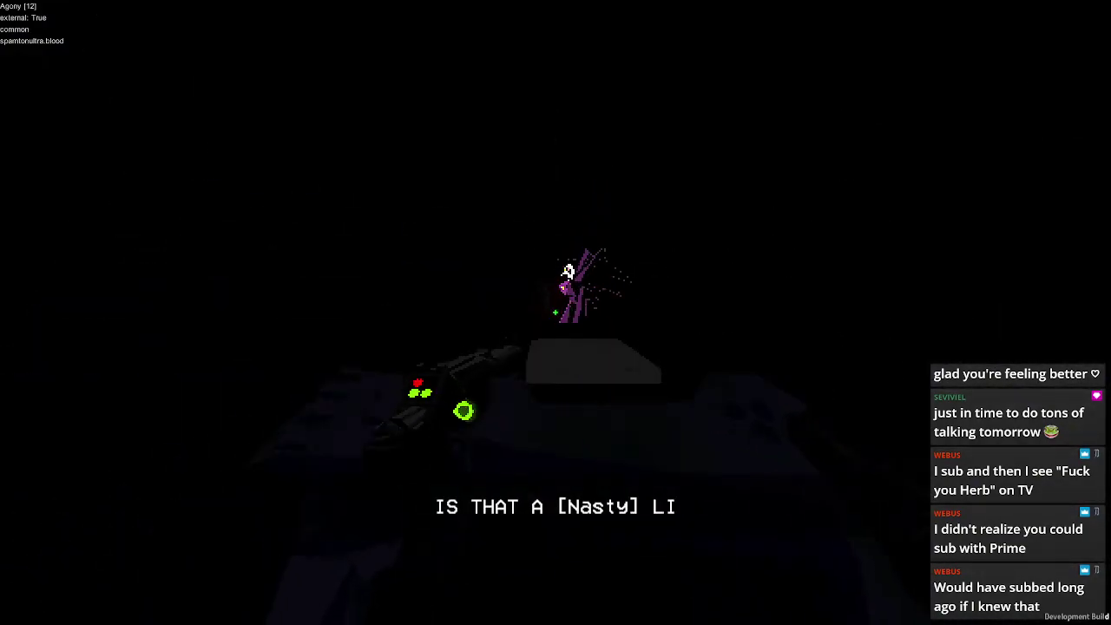
right_click(555, 313)
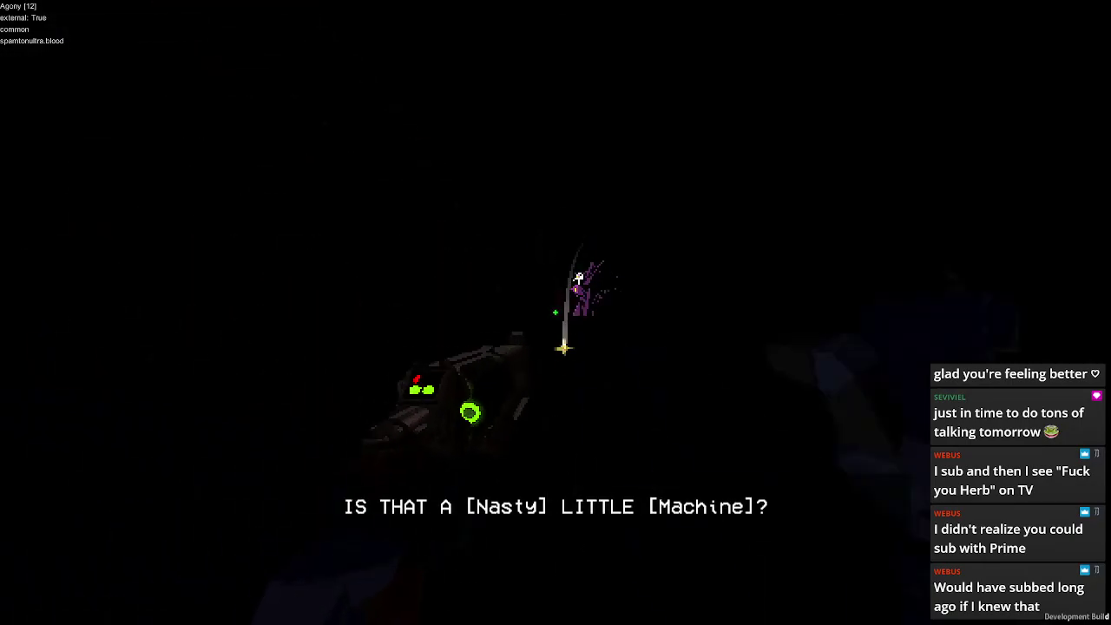
right_click(556, 312)
right_click(555, 313)
click(555, 312)
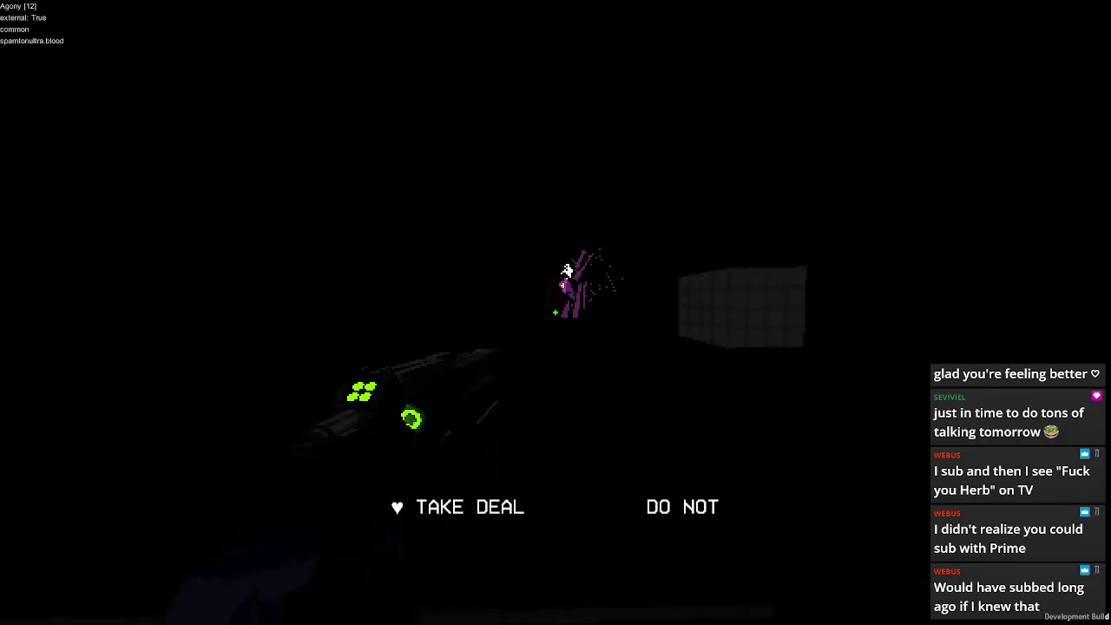
key(d)
key(a)
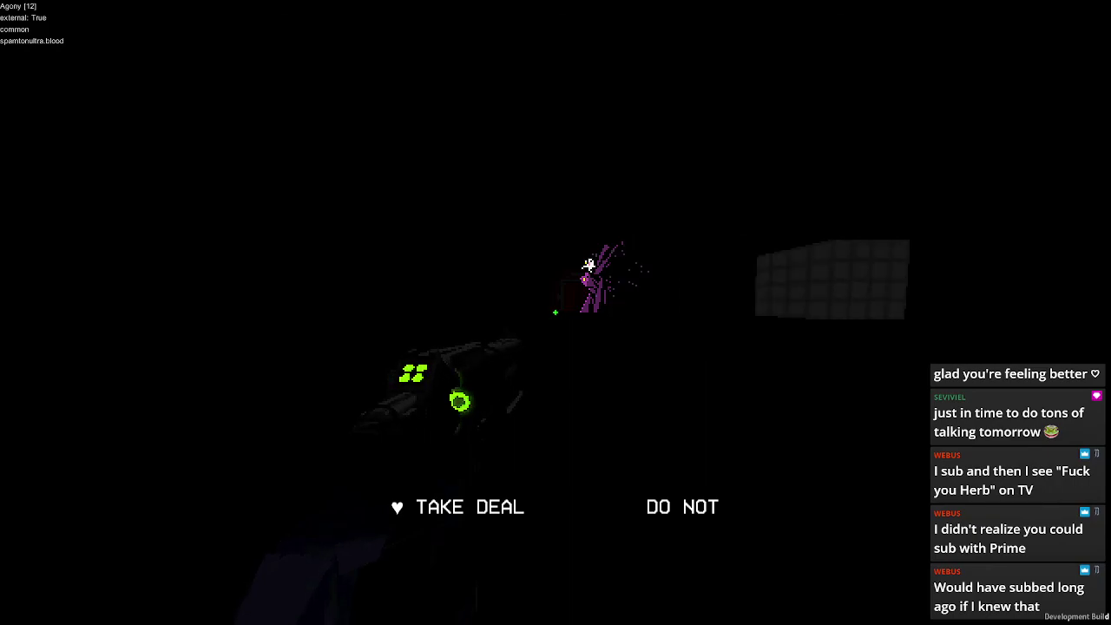
key(z)
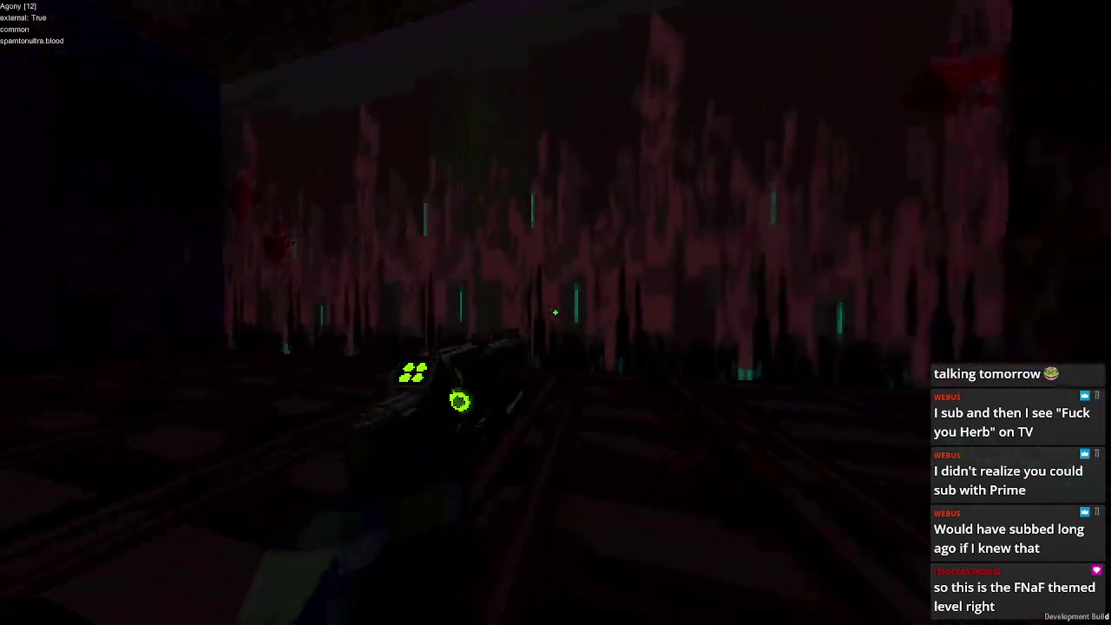
- Quit the running mission and switch to the Unity editor with the SpamtonULTRA scene
key(Escape)
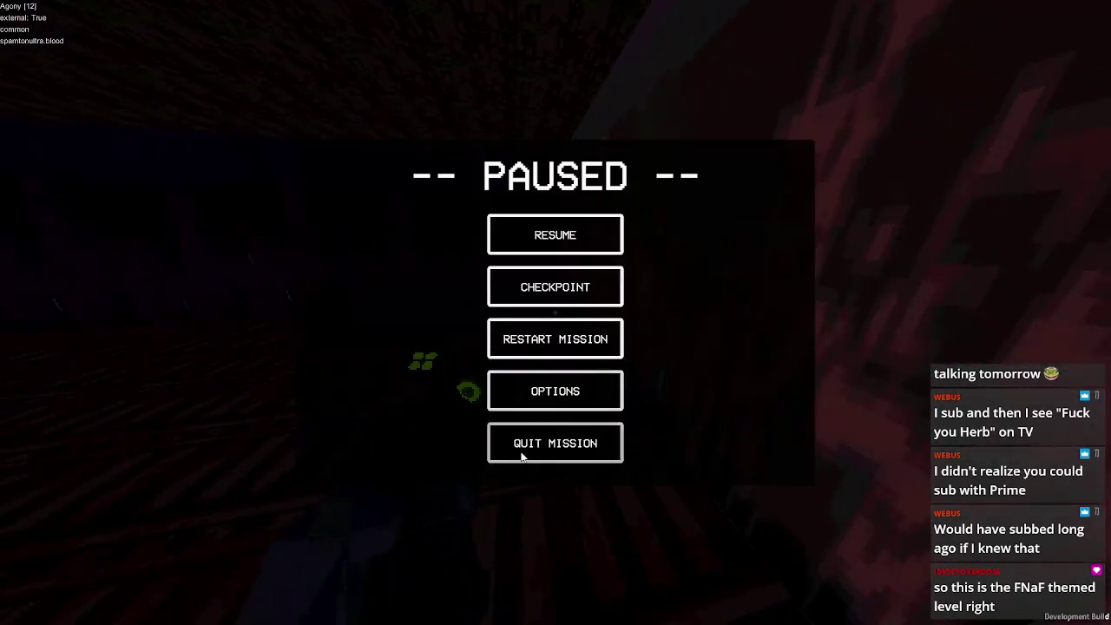
click(523, 449)
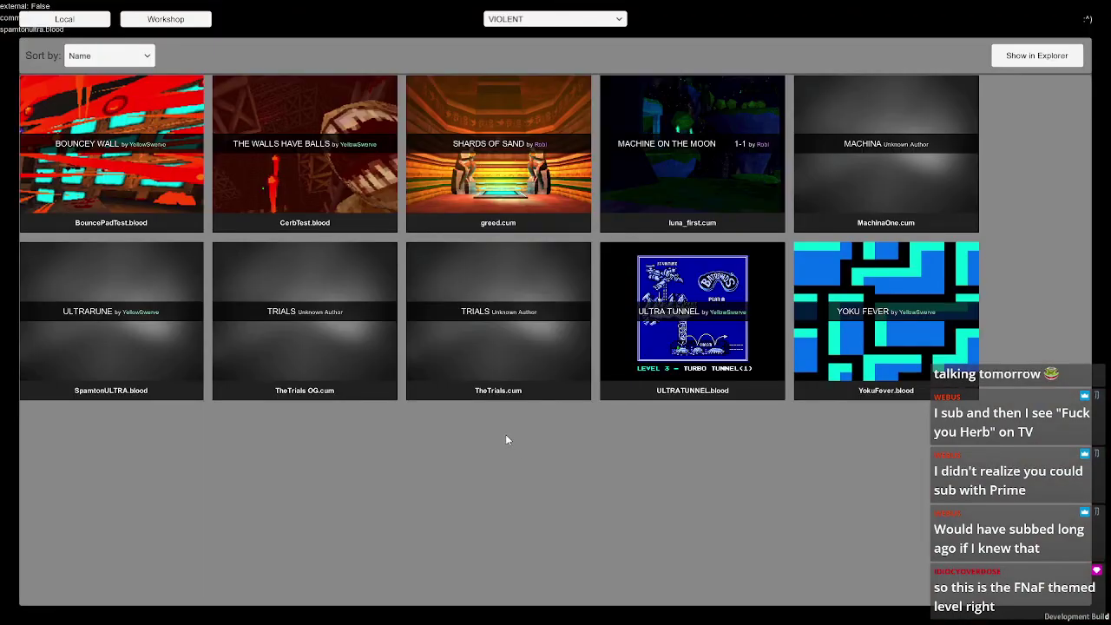
key(alt+Tab)
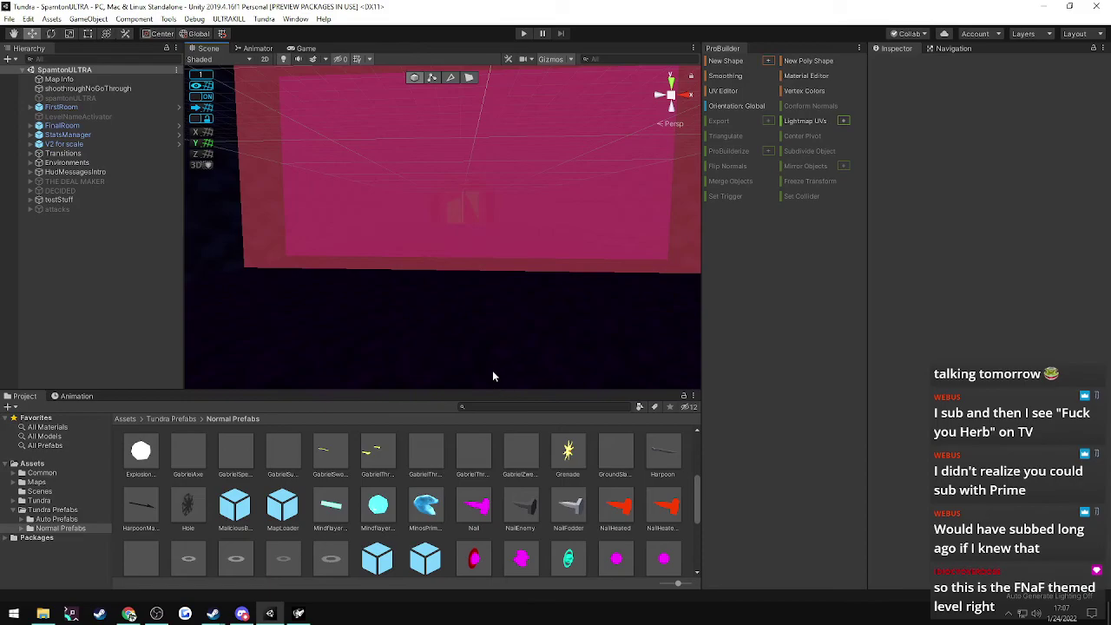
- Select the attacks object in the scene hierarchy and expand it to list its child objects
right_drag(370, 276, 281, 273)
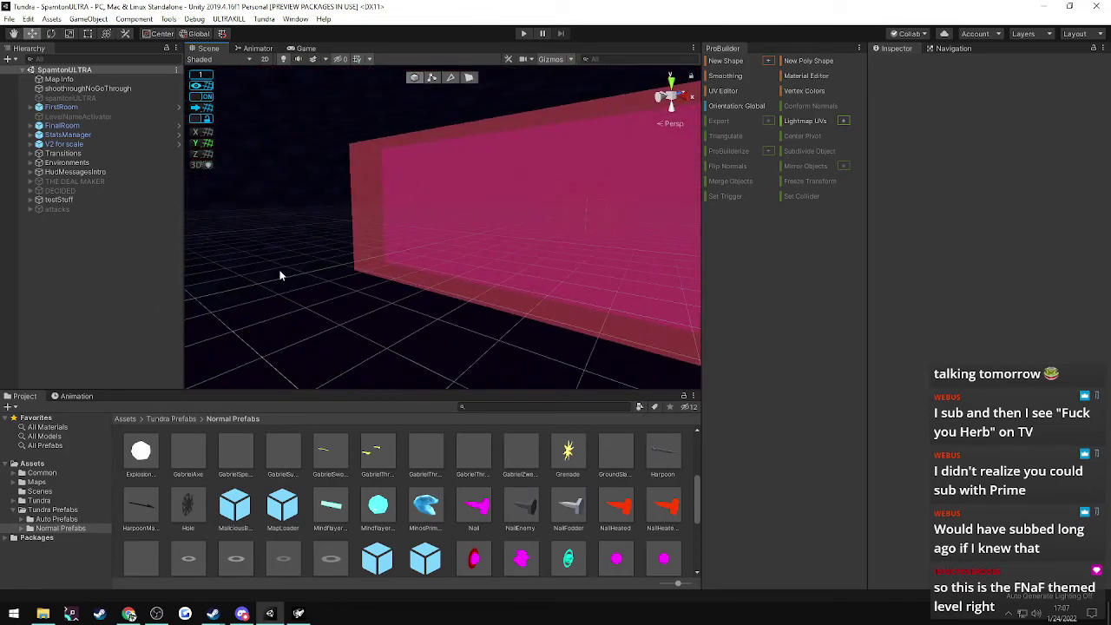
click(60, 211)
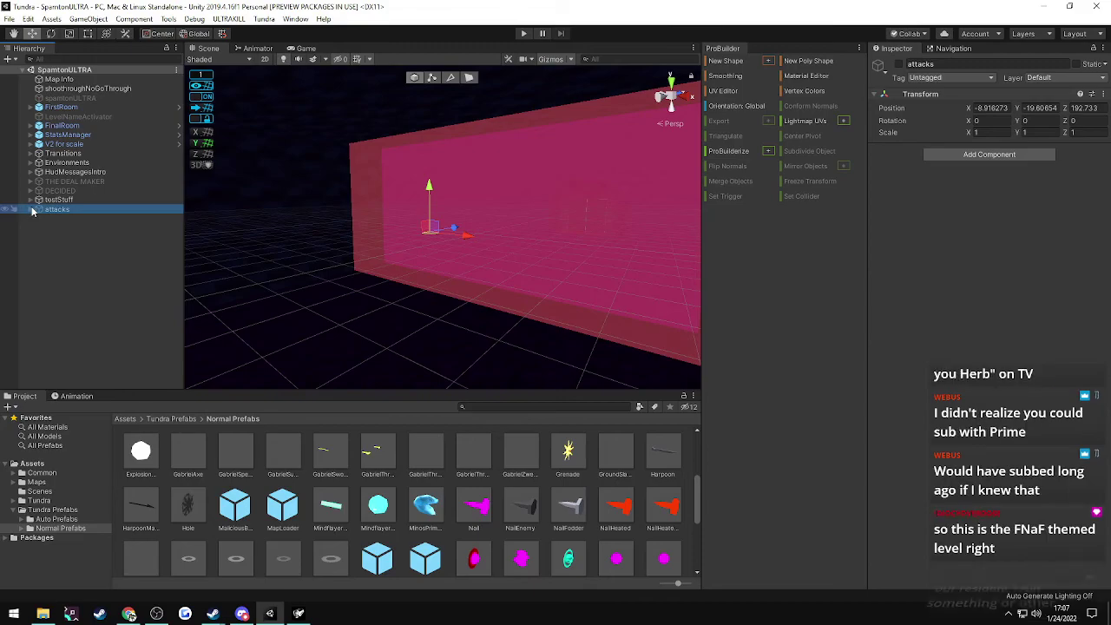
click(32, 210)
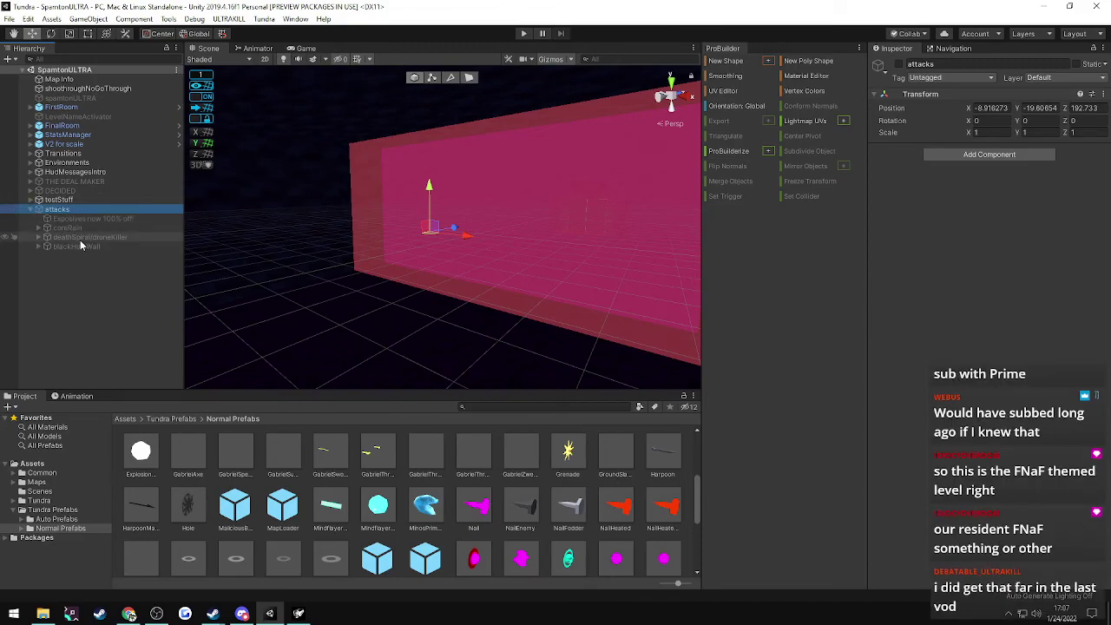
right_drag(297, 283, 385, 278)
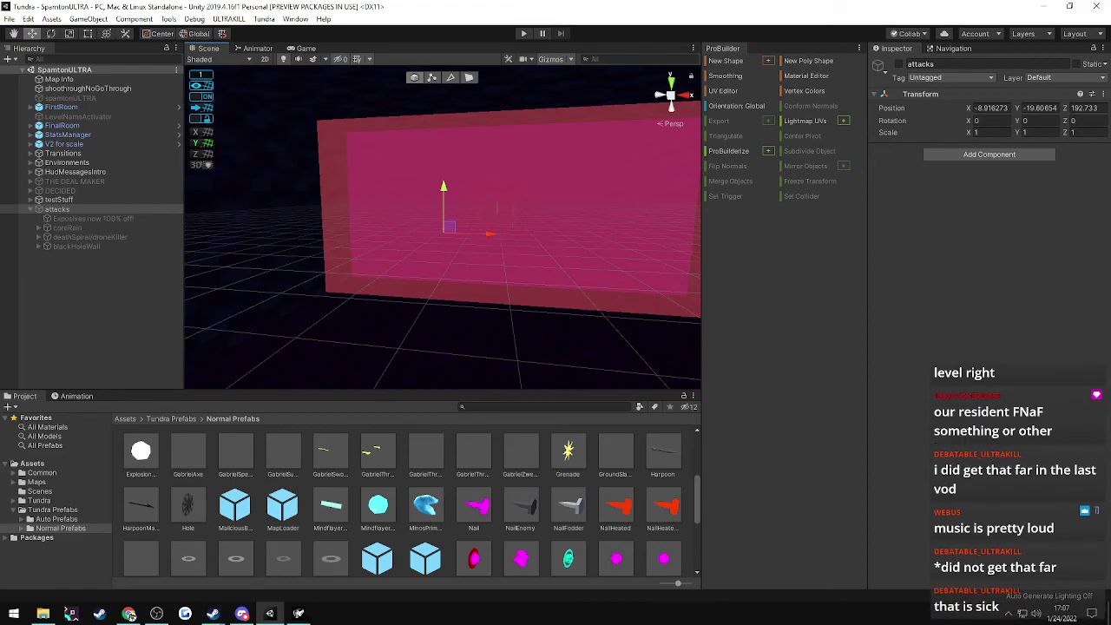
click(157, 613)
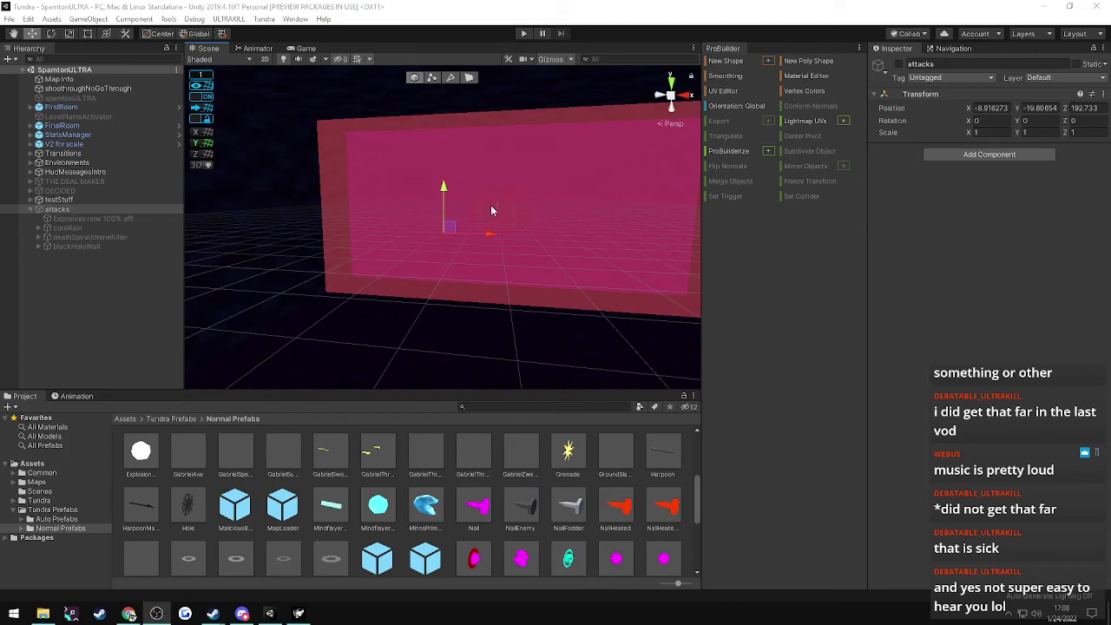
mouse_move(468, 252)
right_down()
mouse_move(489, 268)
mouse_move(505, 238)
mouse_move(496, 238)
mouse_move(680, 237)
mouse_move(492, 270)
mouse_move(469, 260)
right_up()
- Toggle the blackHoleWall child and activate its parent attacks object in the scene
click(69, 247)
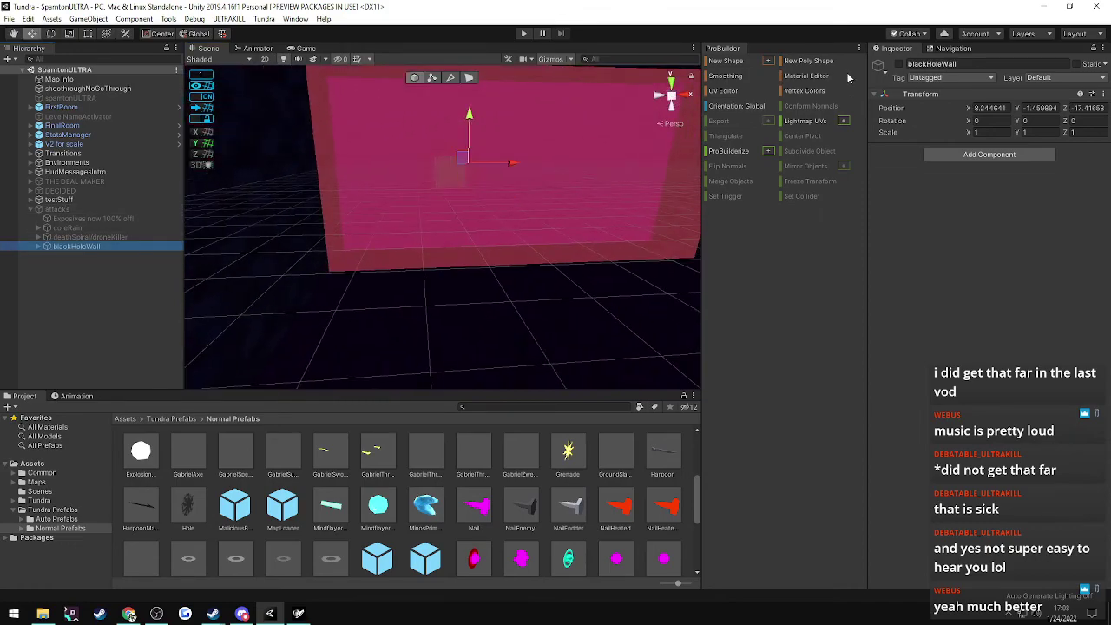
click(899, 70)
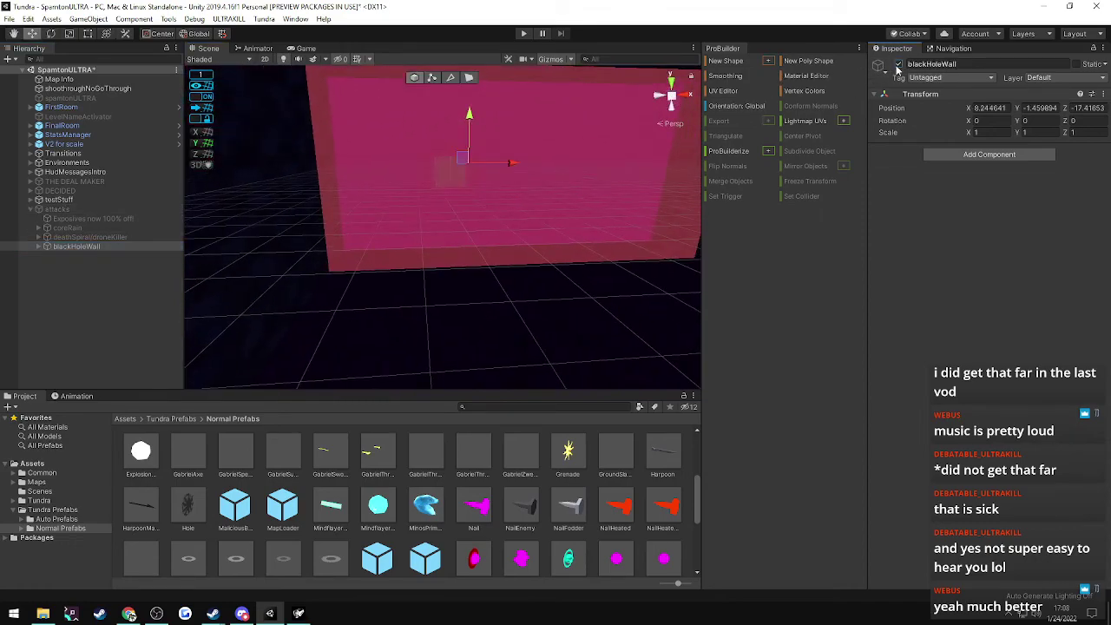
click(62, 209)
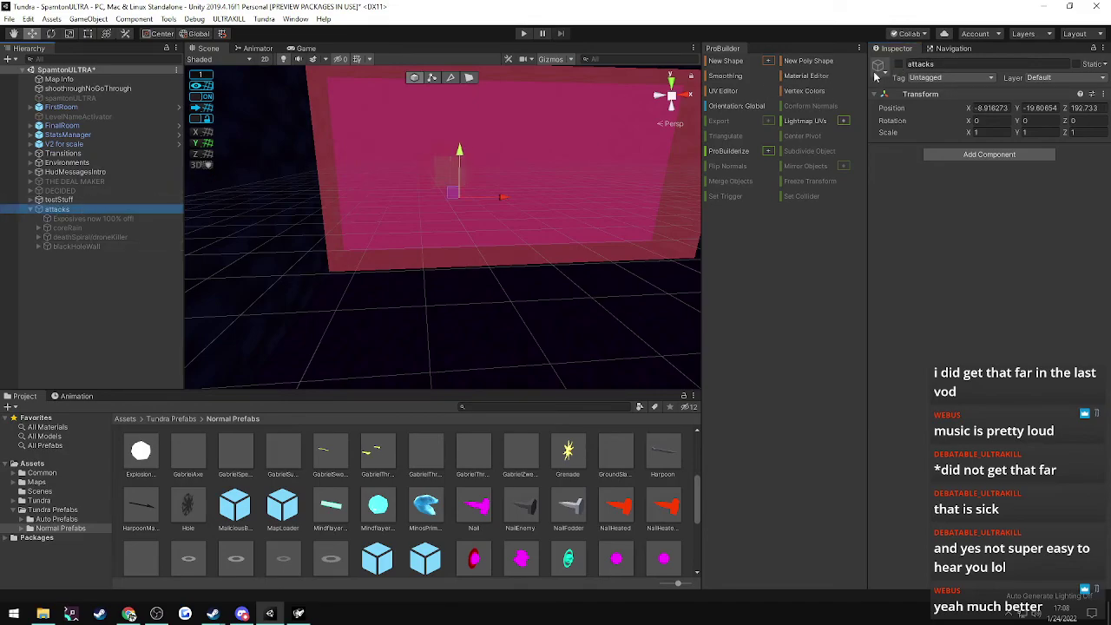
click(900, 64)
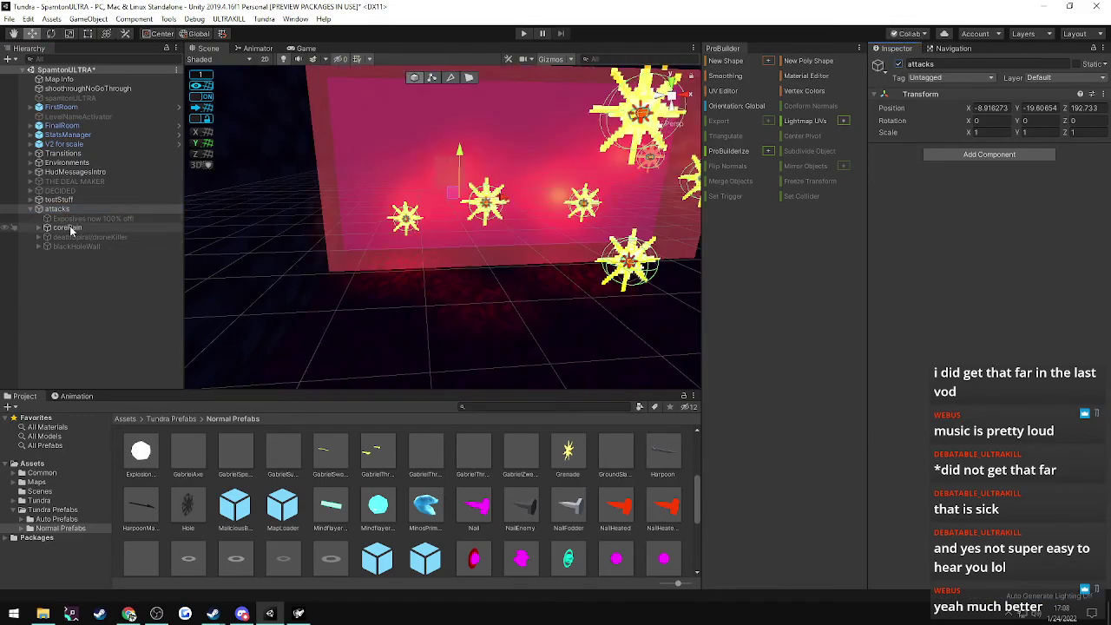
- Switch the coreRain object off and back on to check which scene objects it contains
click(69, 228)
click(900, 64)
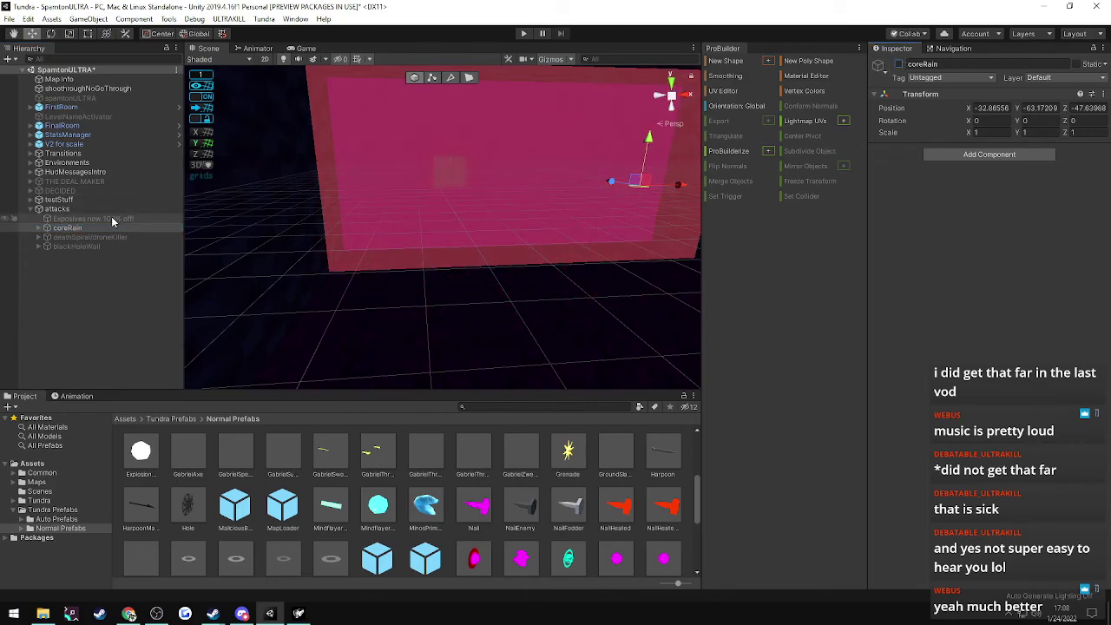
click(900, 65)
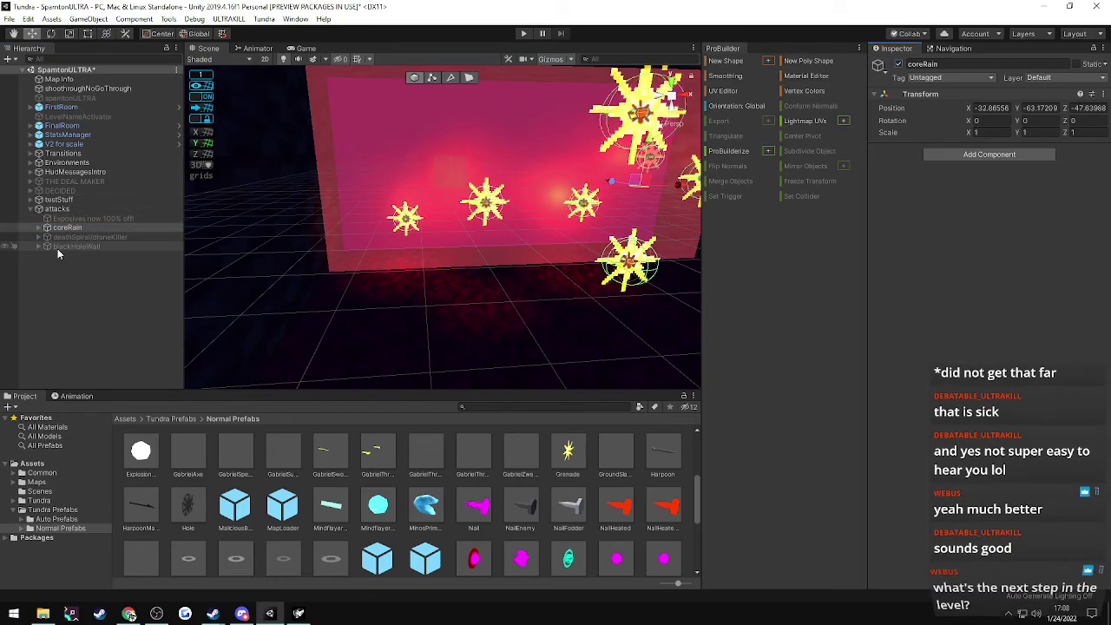
- Activate the blackHoleWall object and examine the layout of its black holes in the room
click(57, 247)
click(900, 64)
key(w)
right_drag(451, 220, 460, 181)
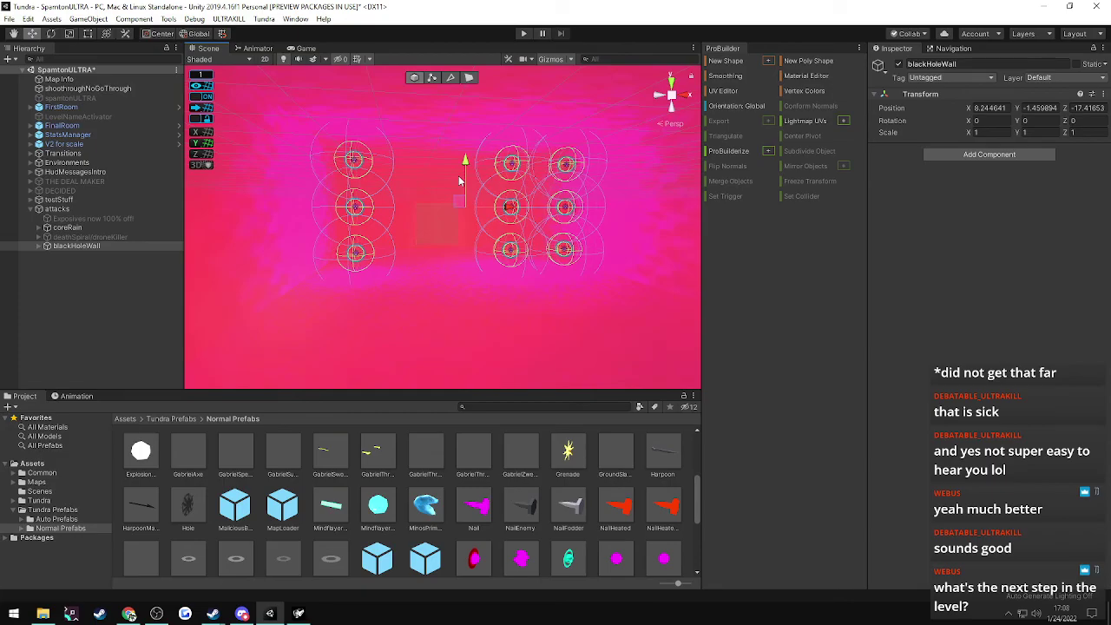
key(w)
mouse_move(452, 216)
right_down()
mouse_move(464, 222)
mouse_move(466, 210)
mouse_move(433, 213)
mouse_move(454, 232)
right_up()
key(s)
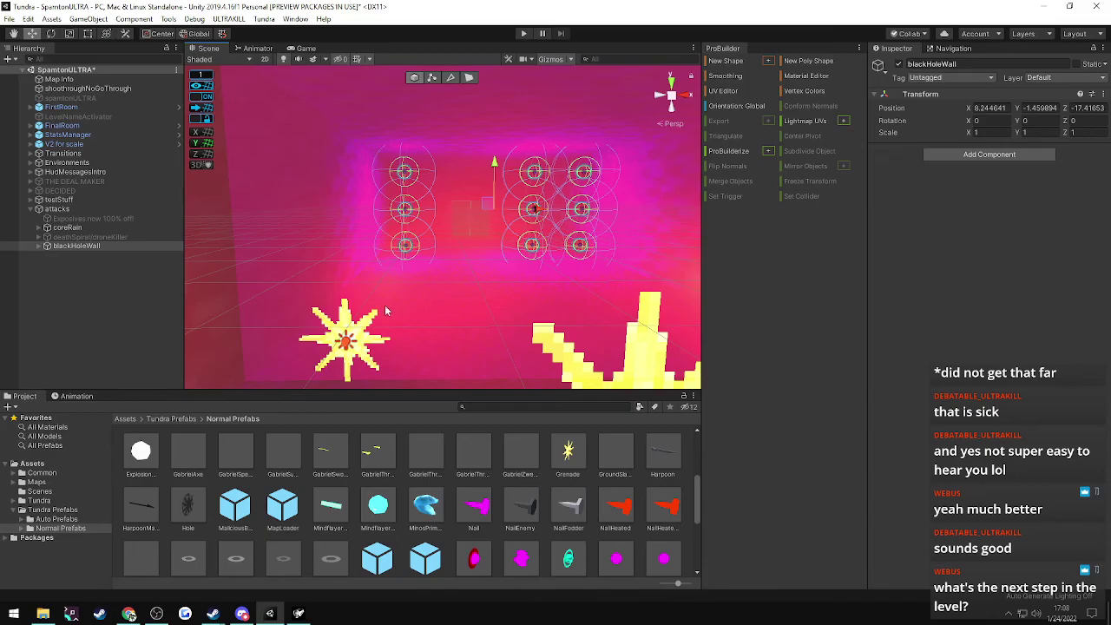
mouse_move(471, 276)
right_down()
mouse_move(474, 250)
mouse_move(474, 278)
mouse_move(881, 302)
mouse_move(515, 281)
mouse_move(476, 294)
right_up()
key(w)
key(s)
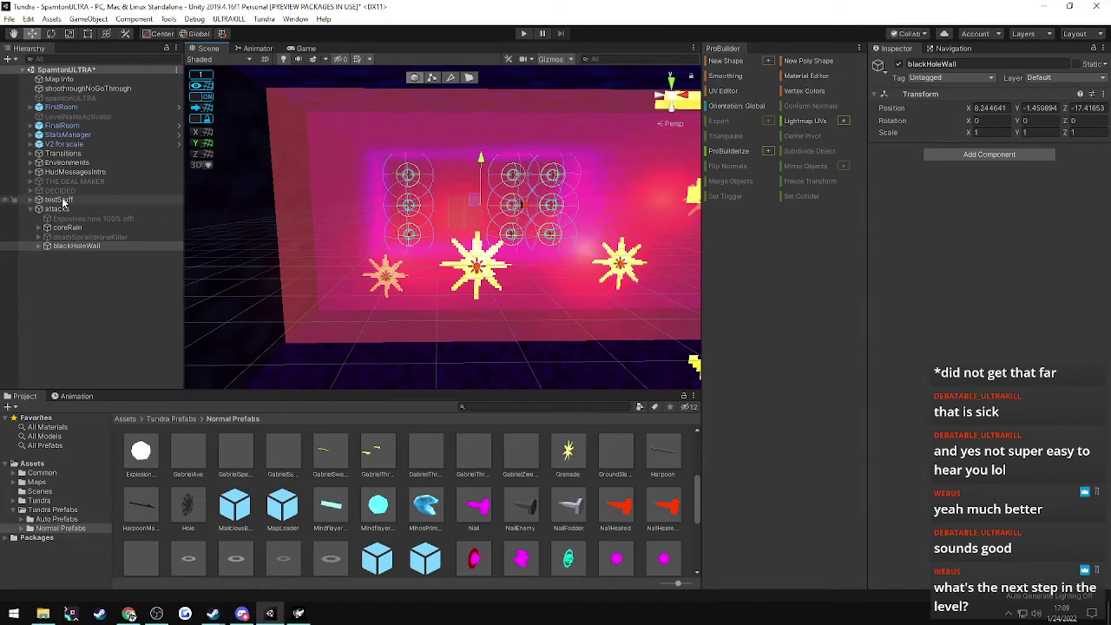
- Duplicate wall1 inside blackHoleWall and rename the copy to wall2
click(63, 246)
click(48, 247)
click(61, 256)
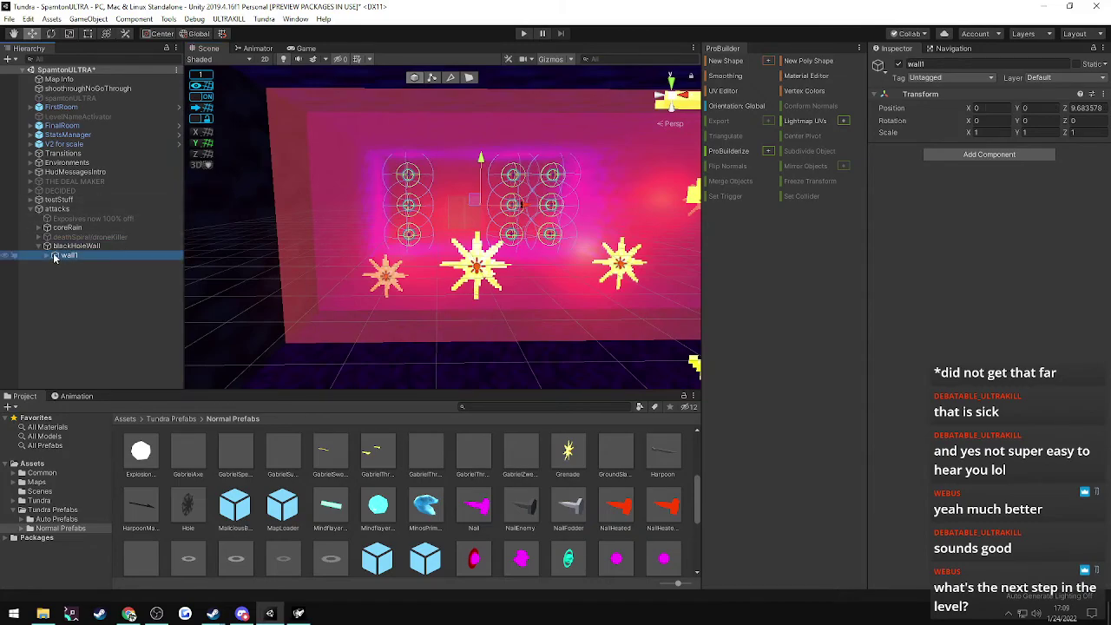
key(ctrl+d)
right_click(69, 267)
click(100, 301)
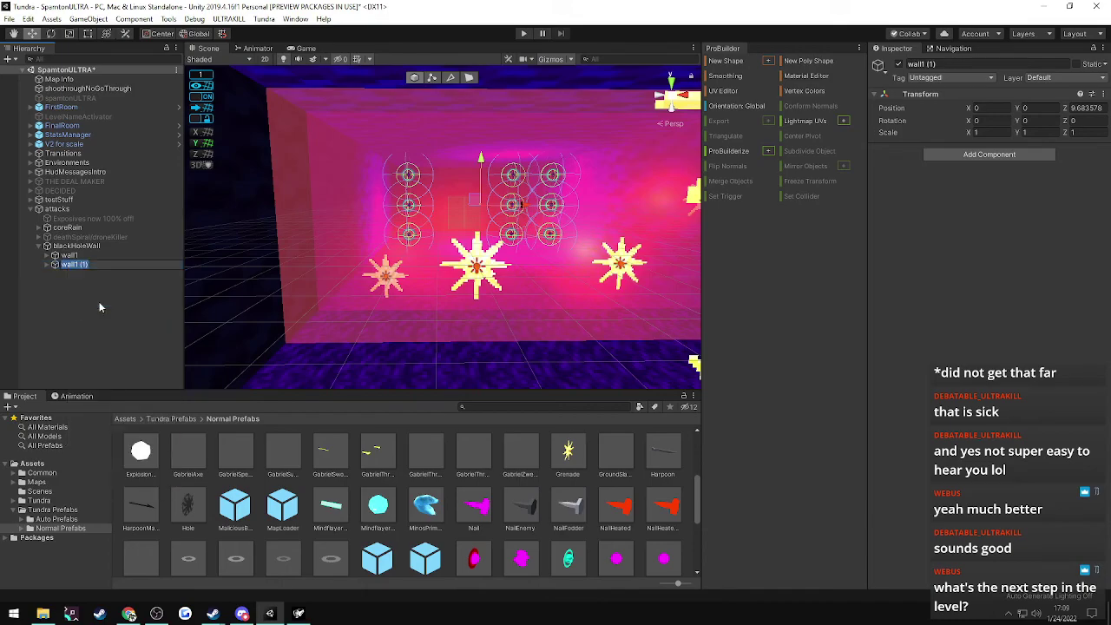
text(wall2)
key(Return)
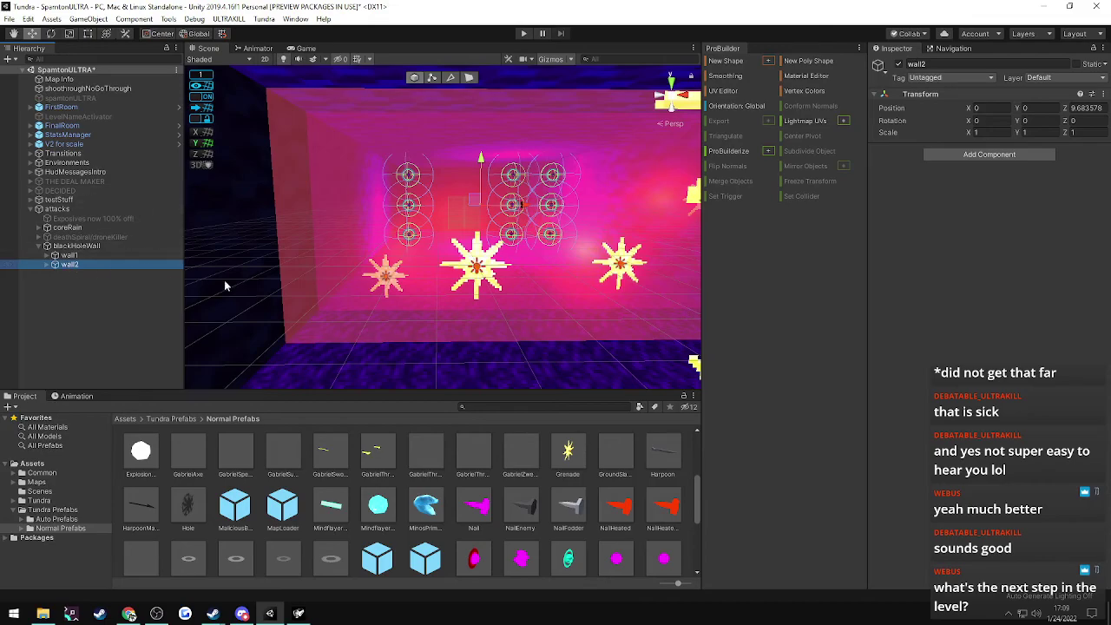
- Rotate wall2 about 180 degrees around the Z axis so its gap is on the opposite side
key(e)
drag(524, 200, 419, 544)
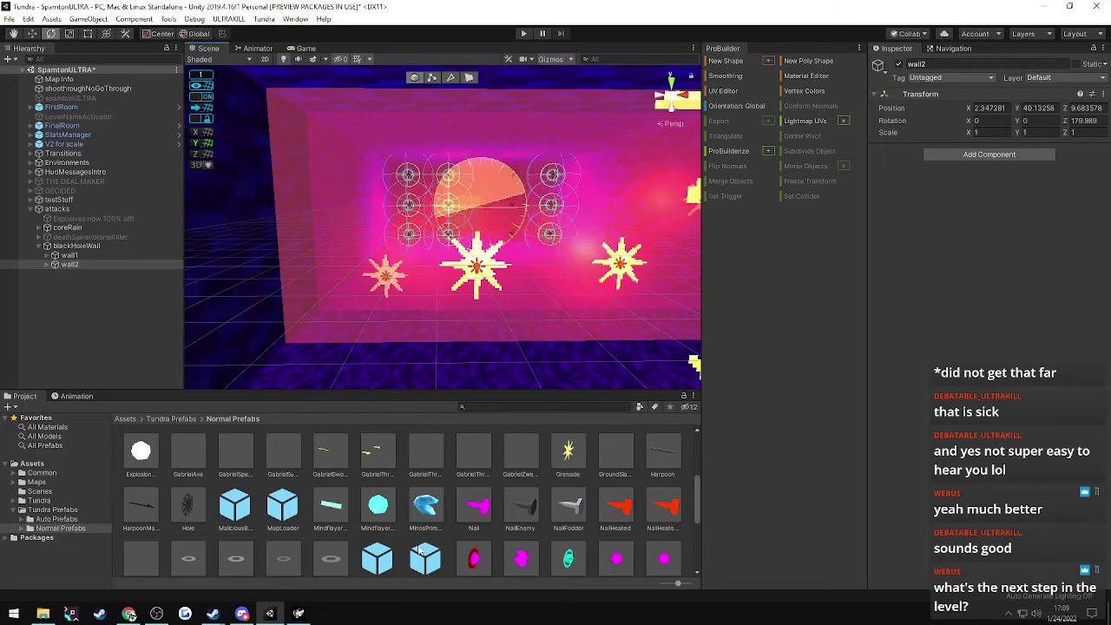
drag(419, 544, 419, 544)
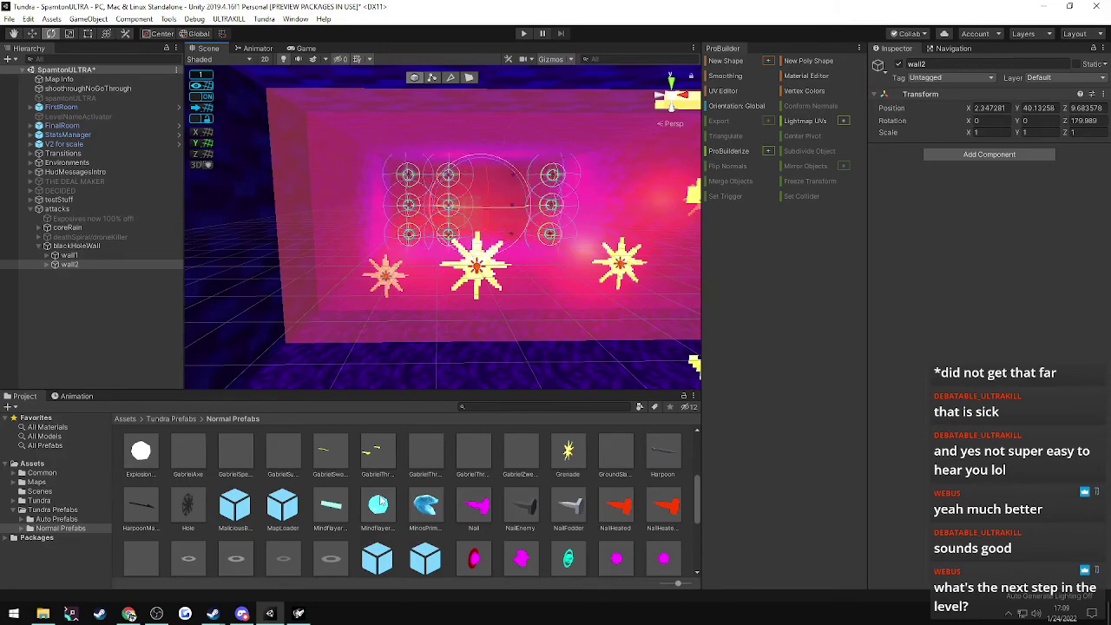
- Expand wall2, find the lower inner black hole among its children, and duplicate BlackHoleProjectile (4)
key(w)
mouse_move(467, 284)
right_down()
mouse_move(480, 255)
mouse_move(468, 278)
right_up()
click(49, 263)
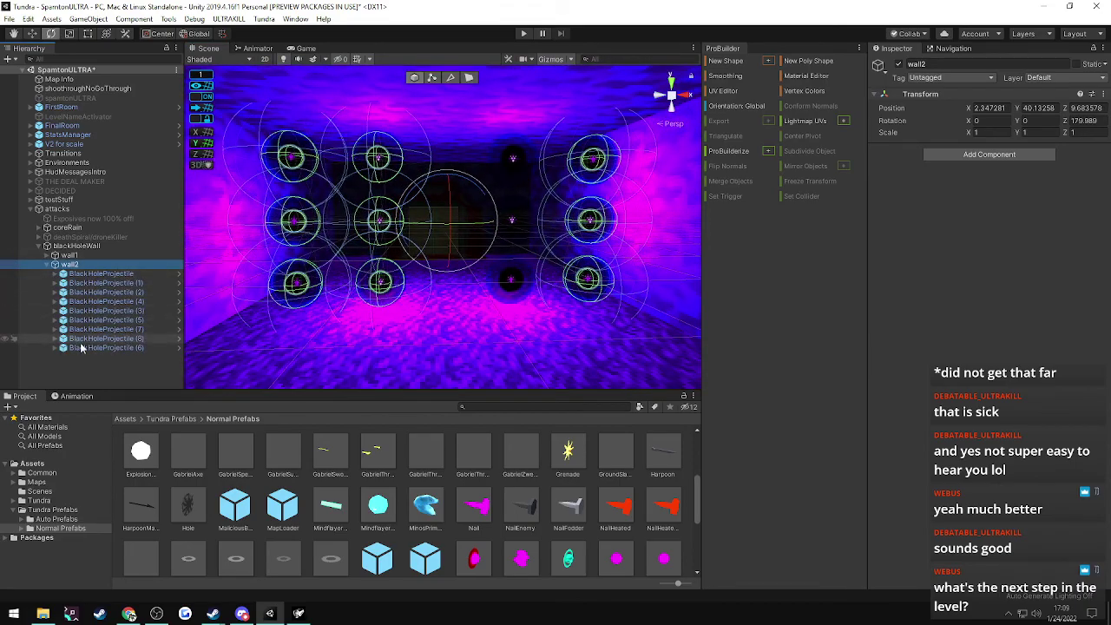
click(92, 338)
click(95, 319)
click(97, 310)
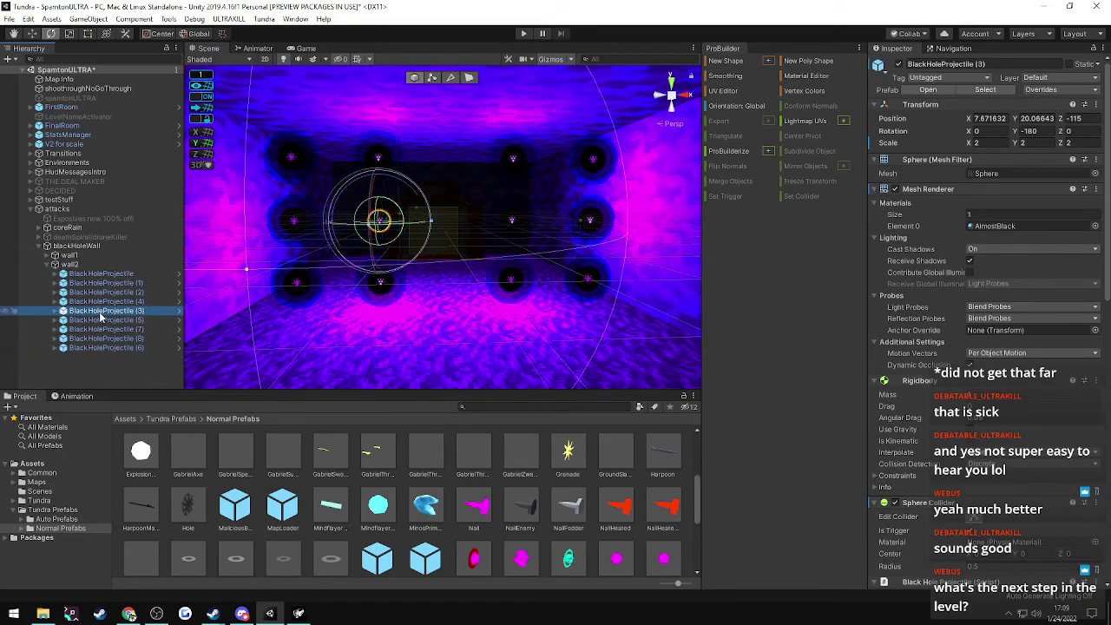
click(101, 301)
key(ctrl+d)
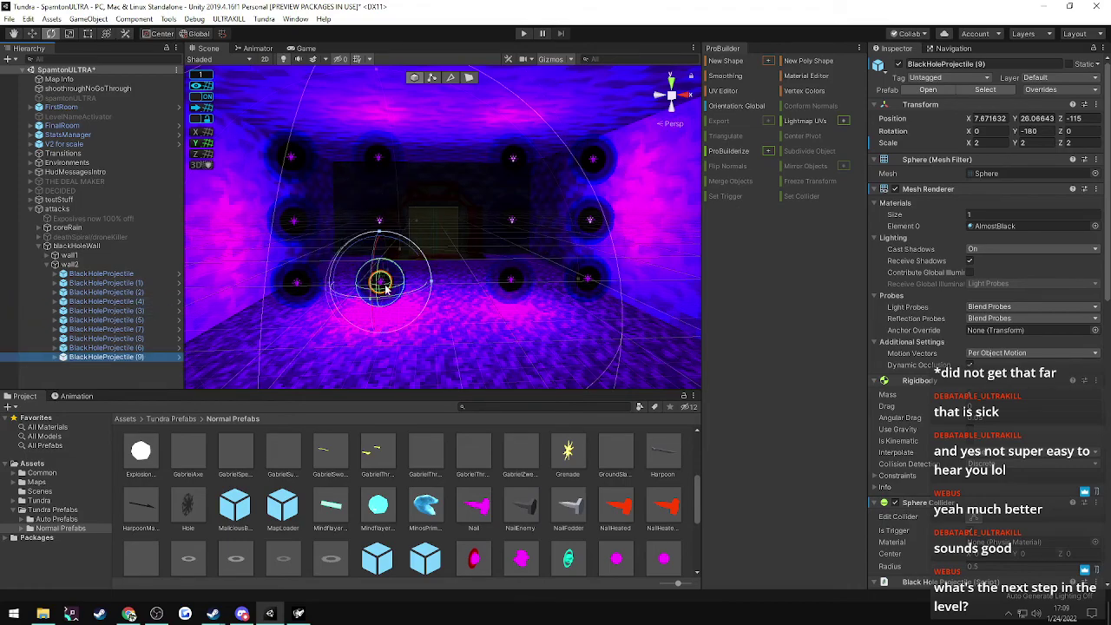
- Move the duplicated BlackHoleProjectile (9) along X to about 0.67, into the gap in wall2's lower row
key(w)
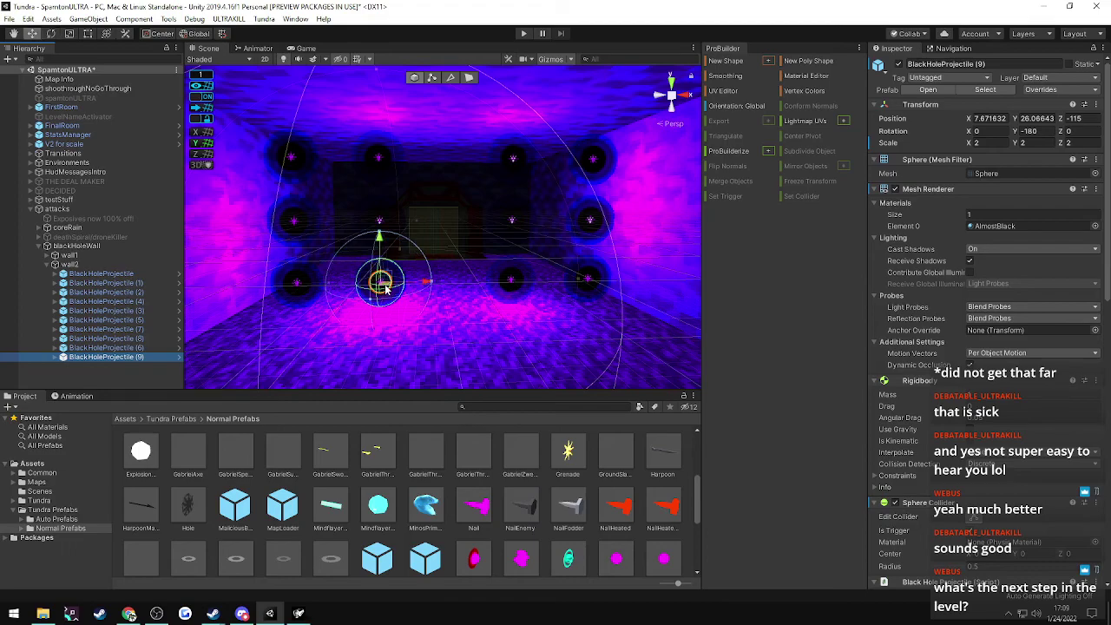
drag(420, 284, 493, 279)
right_drag(552, 288, 504, 308)
key(w)
alt+drag(504, 309, 527, 298)
key(s)
right_drag(527, 298, 527, 297)
key(a)
alt+drag(546, 294, 576, 283)
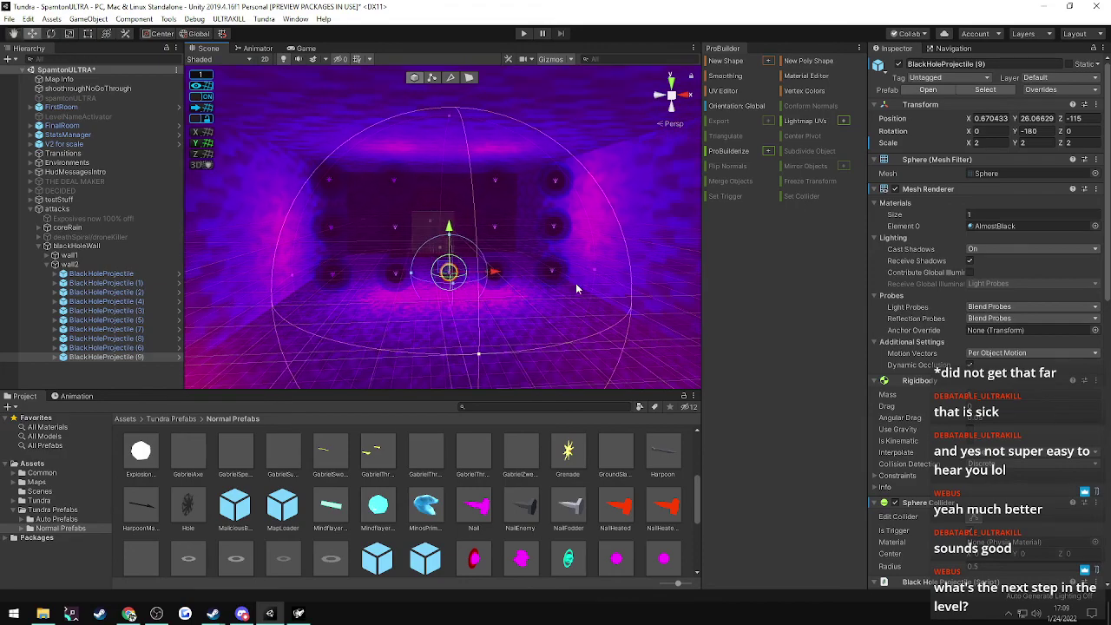
click(48, 267)
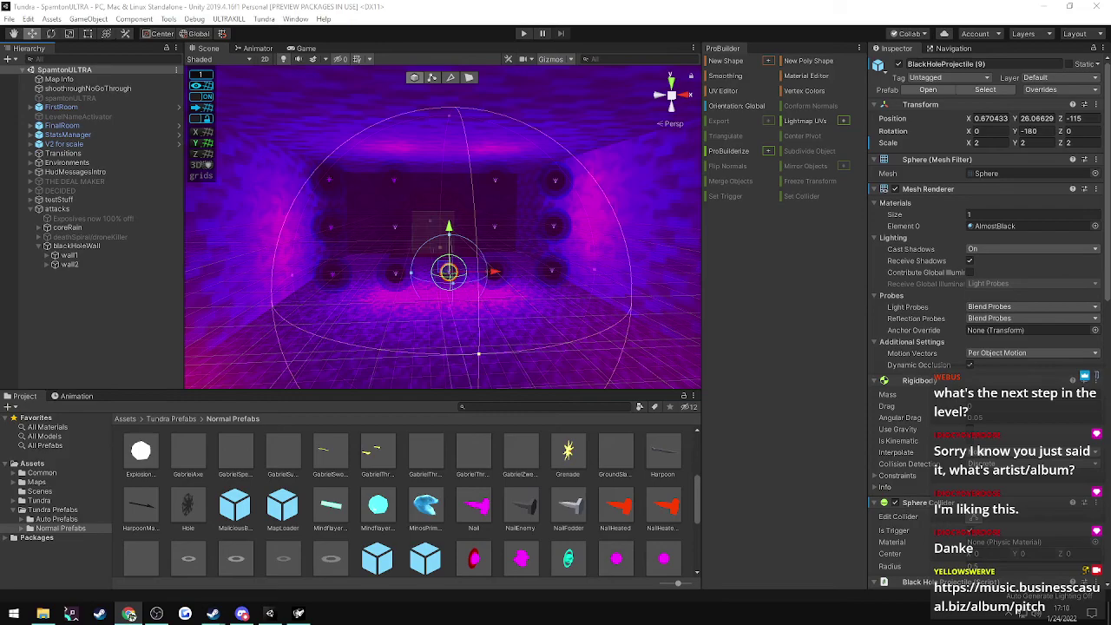
- Try moving wall2's outer column of BlackHoleProjectile, (1) and (2) to X about 1.67, and undo the move
right_drag(538, 278, 509, 261)
key(w)
key(s)
key(w)
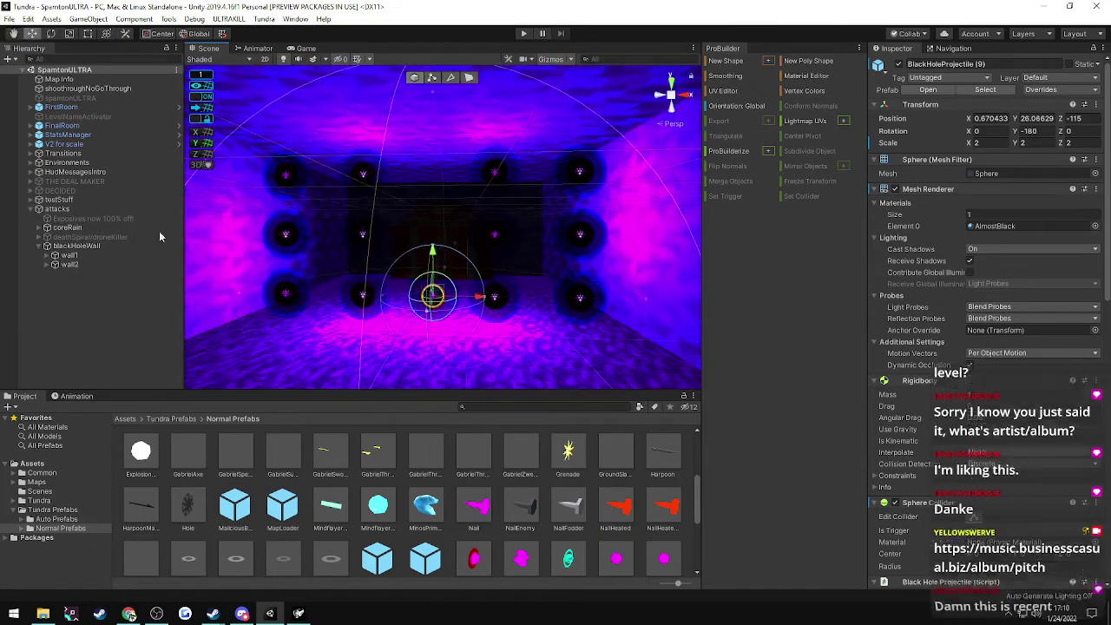
click(47, 265)
click(82, 283)
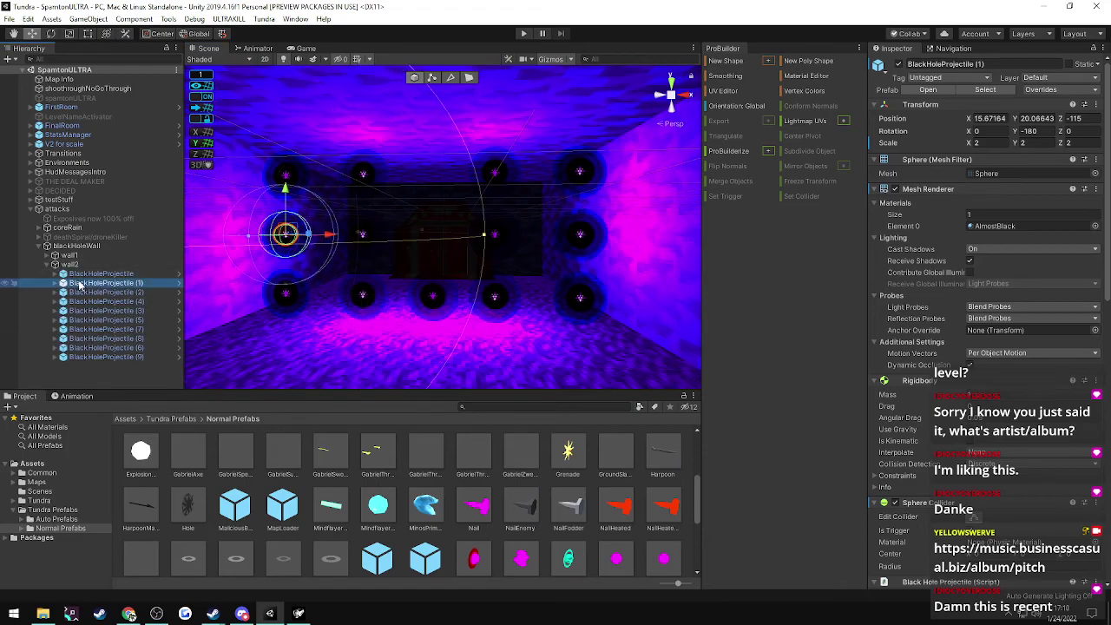
click(84, 292)
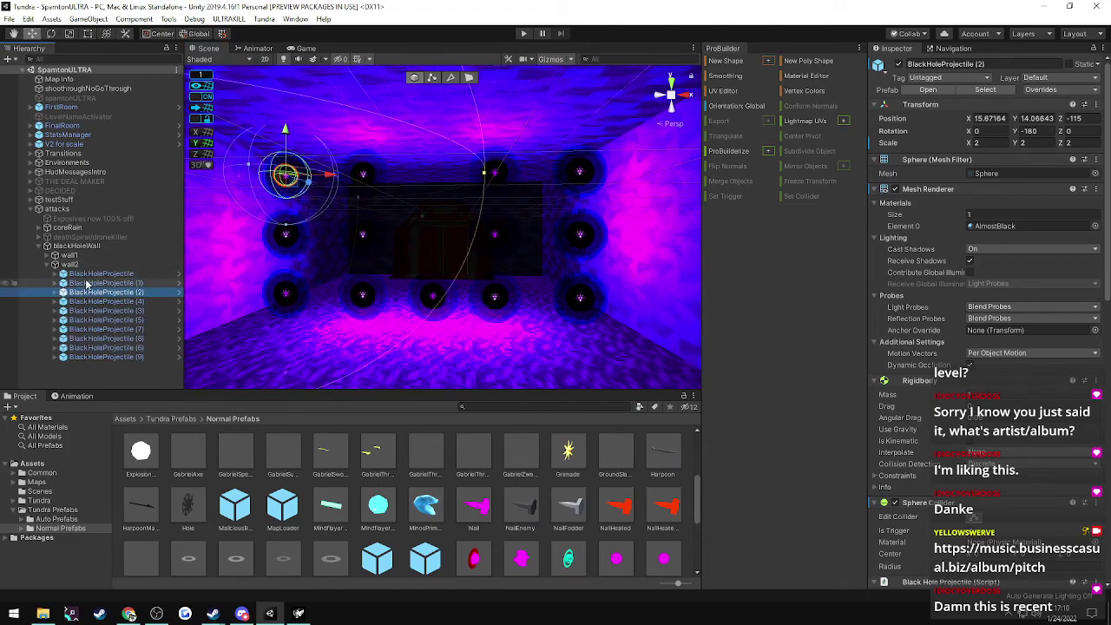
key(Up)
key(Up)
shift+click(90, 292)
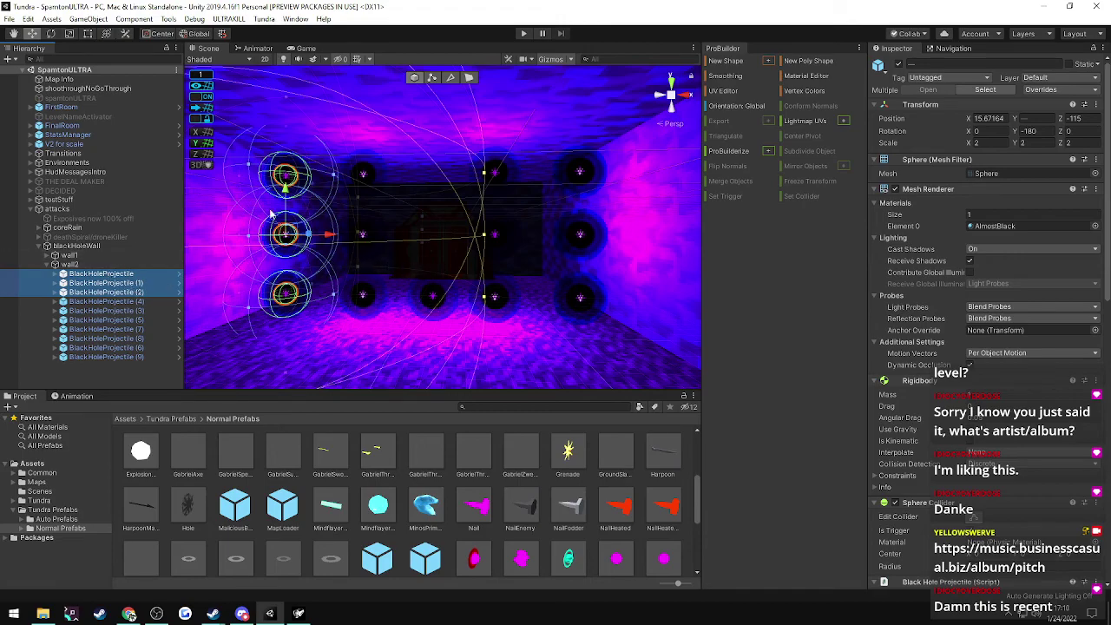
drag(304, 231, 458, 234)
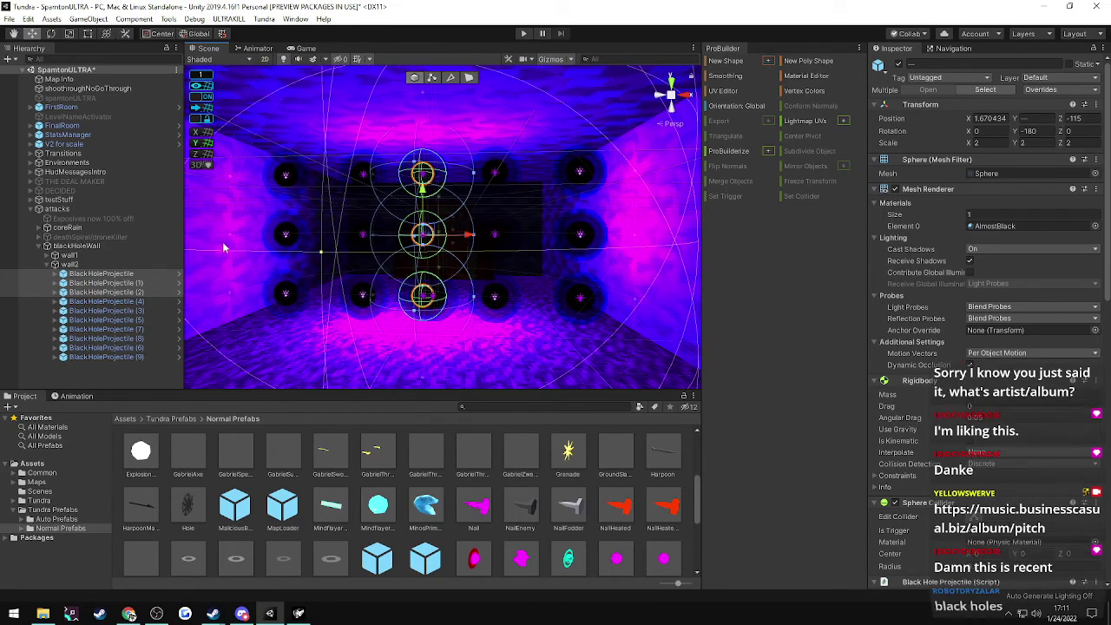
key(ctrl+z)
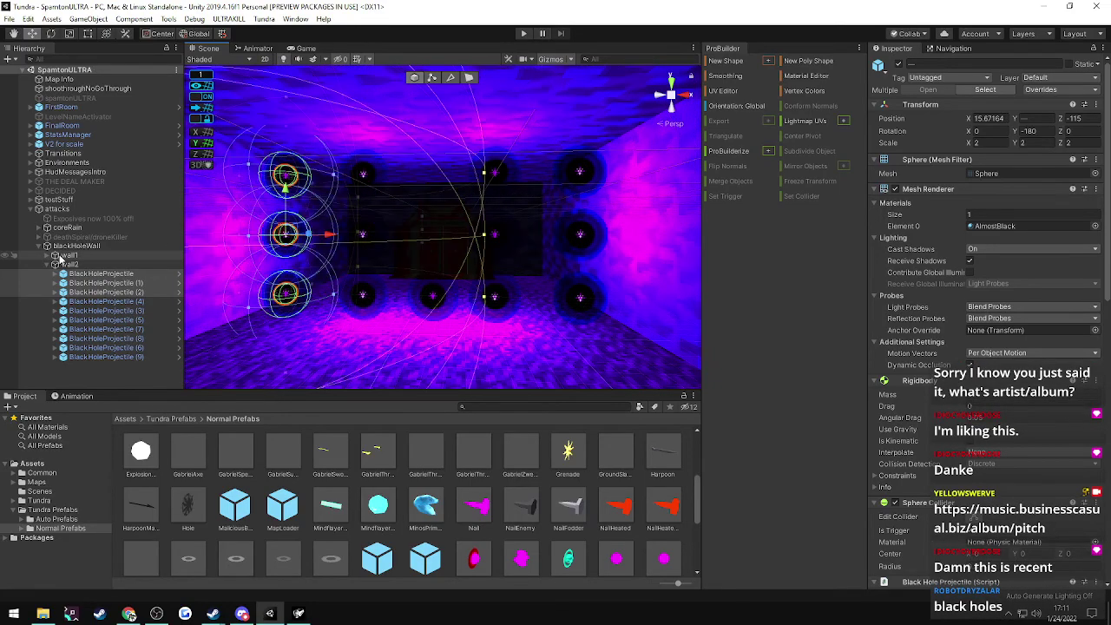
- Deactivate wall1 so that only wall2's black holes remain active in the room
click(71, 257)
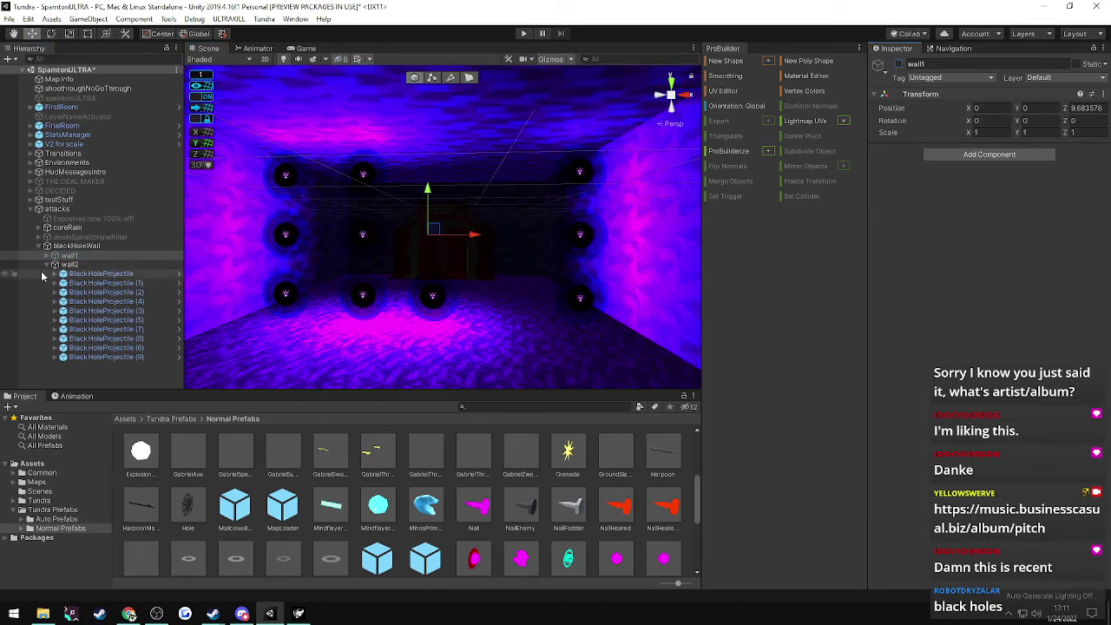
right_drag(434, 260, 494, 263)
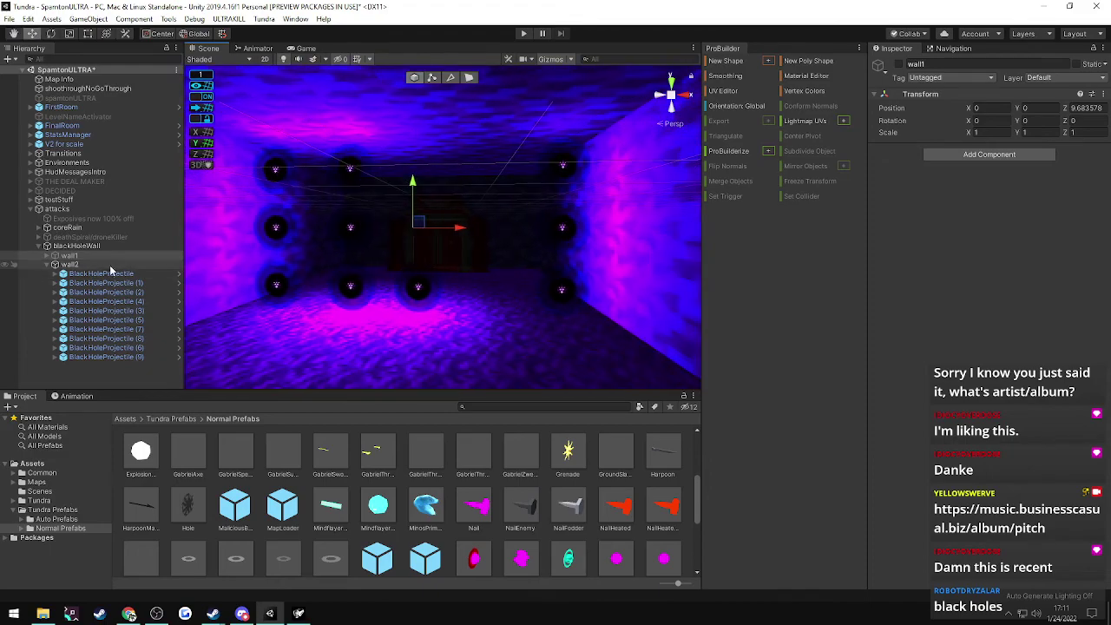
click(100, 273)
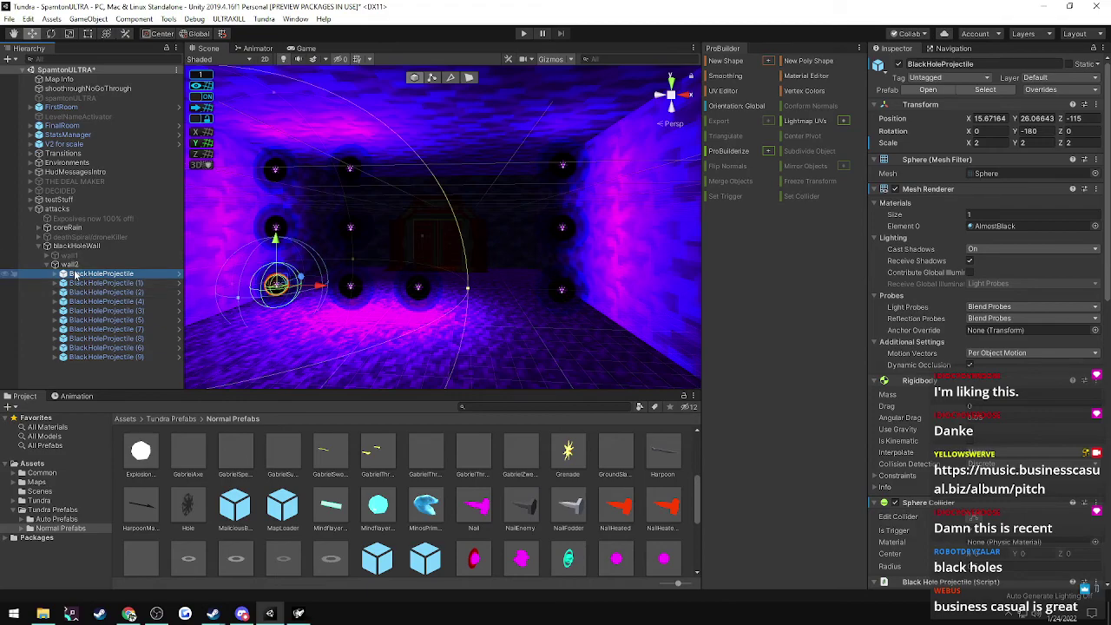
right_drag(300, 260, 364, 266)
- Toggle wall2 and wall1 off and on to compare their layouts, leaving only wall2 active
click(71, 264)
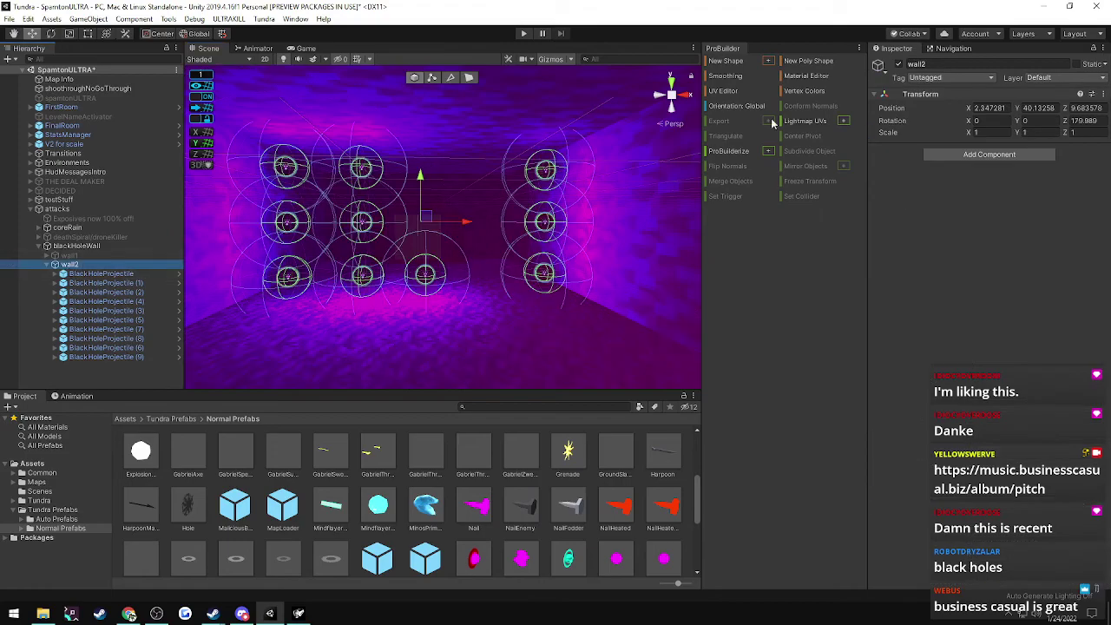
click(902, 63)
click(67, 257)
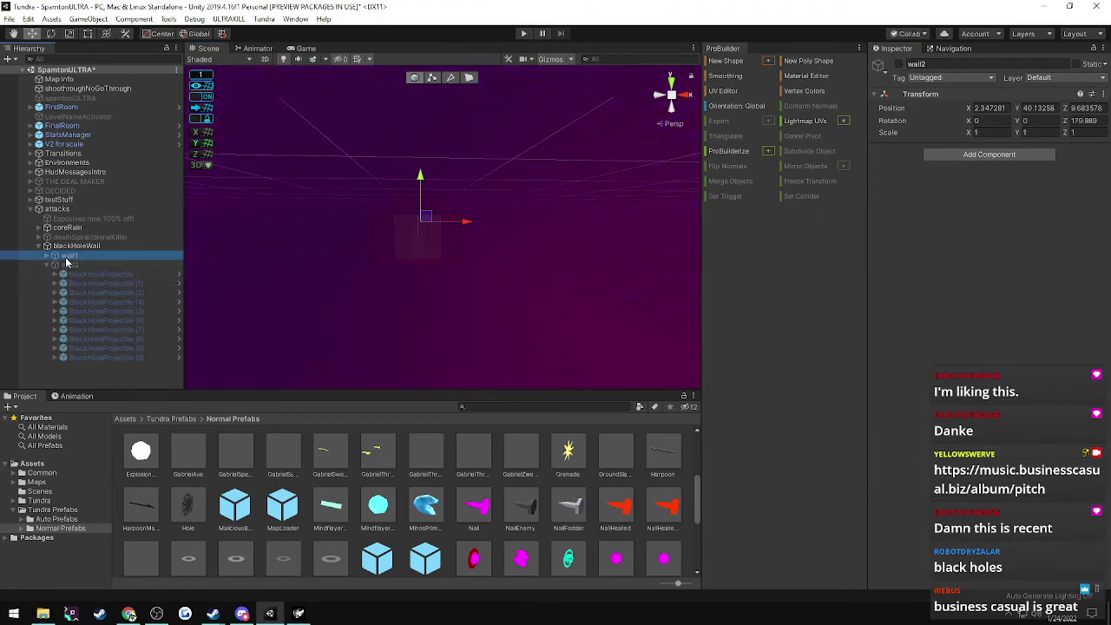
click(900, 64)
click(900, 64)
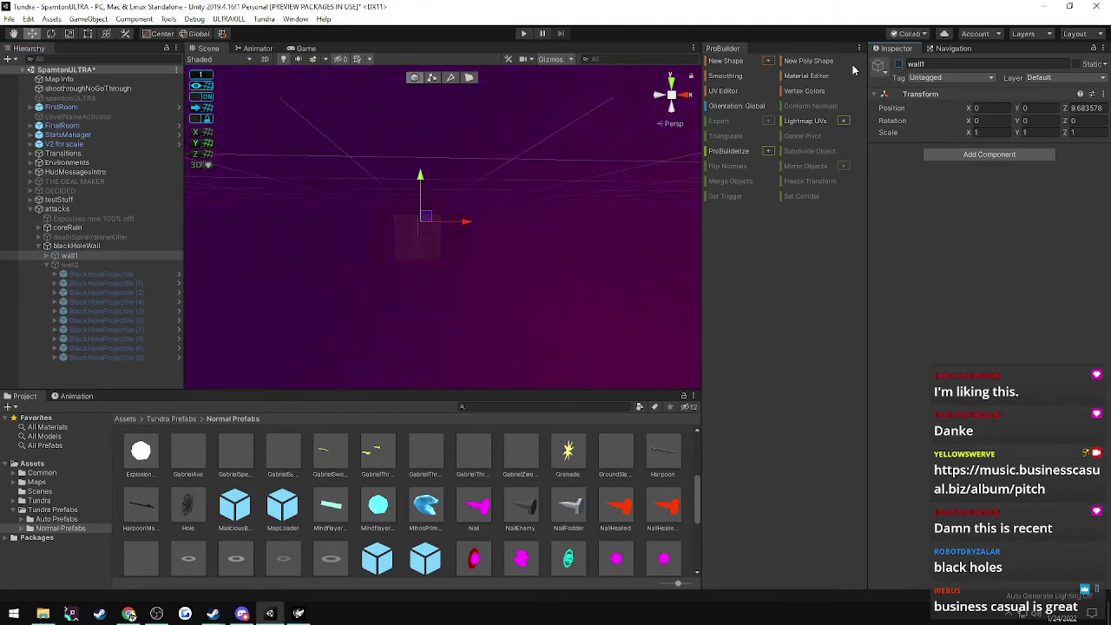
click(58, 264)
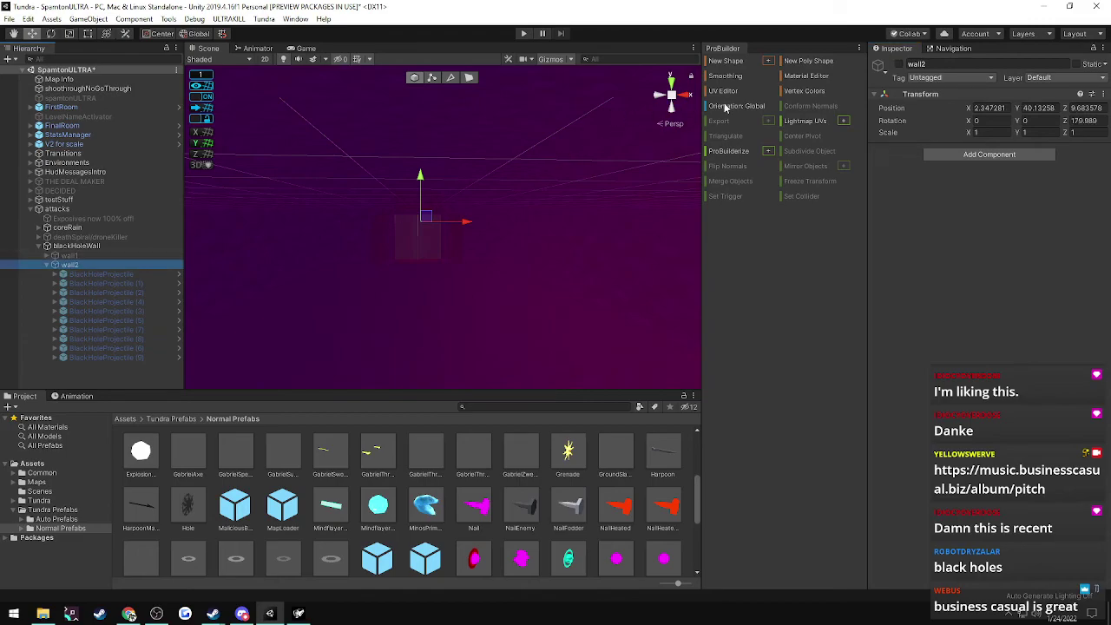
click(900, 64)
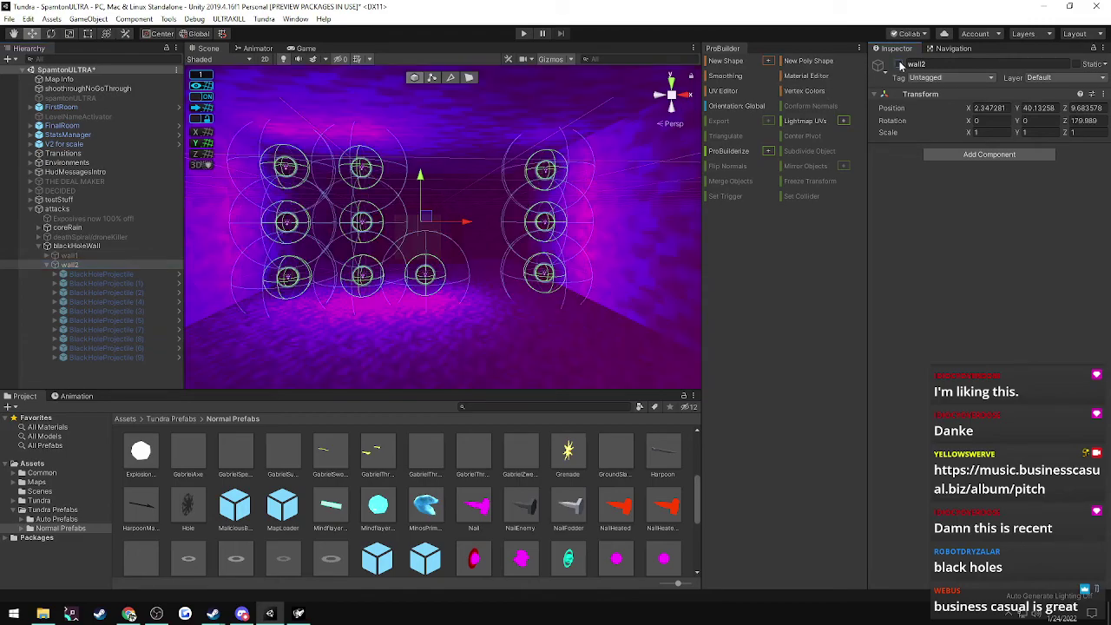
- Move BlackHoleProjectile (9) to X about -1.33 and bring the column of BlackHoleProjectile (6), (7) and (8) in line with it
click(144, 276)
click(113, 357)
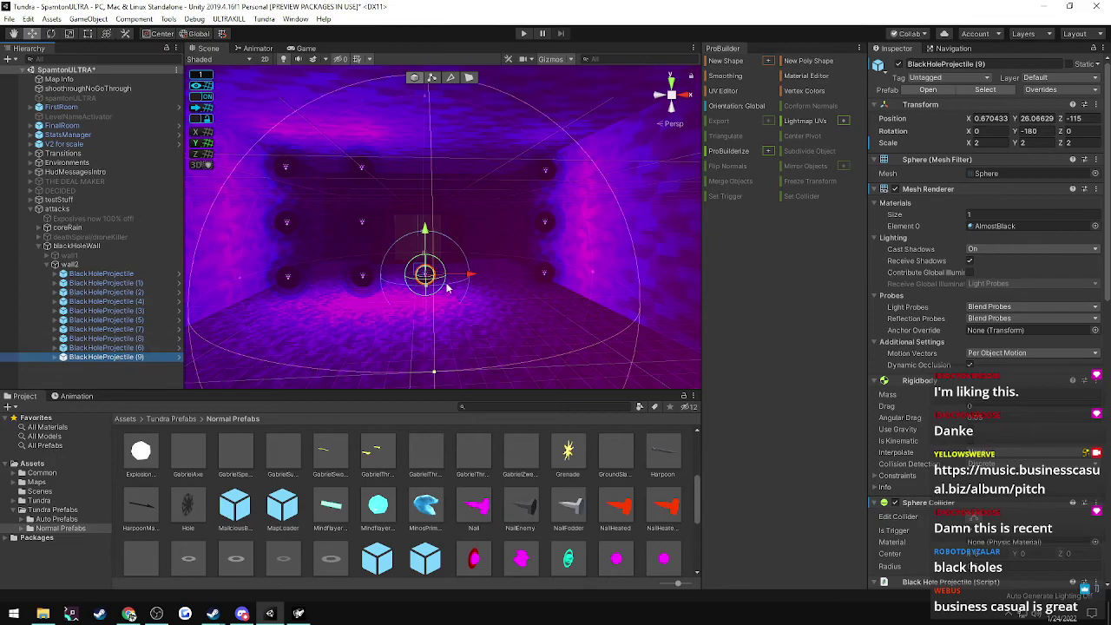
drag(468, 275, 512, 274)
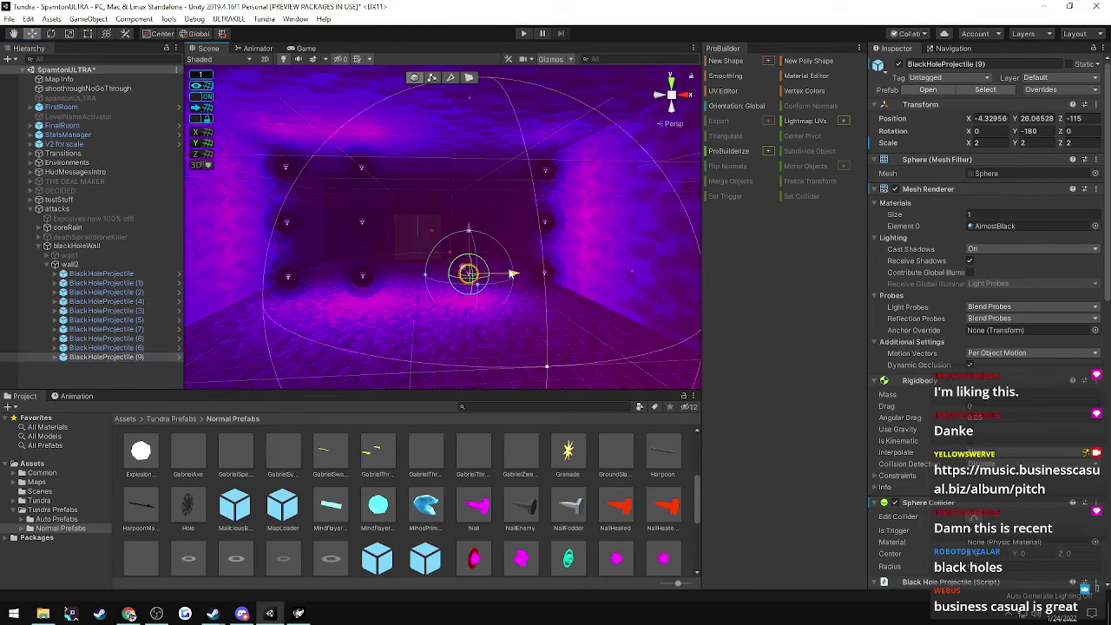
key(w)
right_drag(499, 261, 485, 297)
key(s)
drag(508, 305, 482, 309)
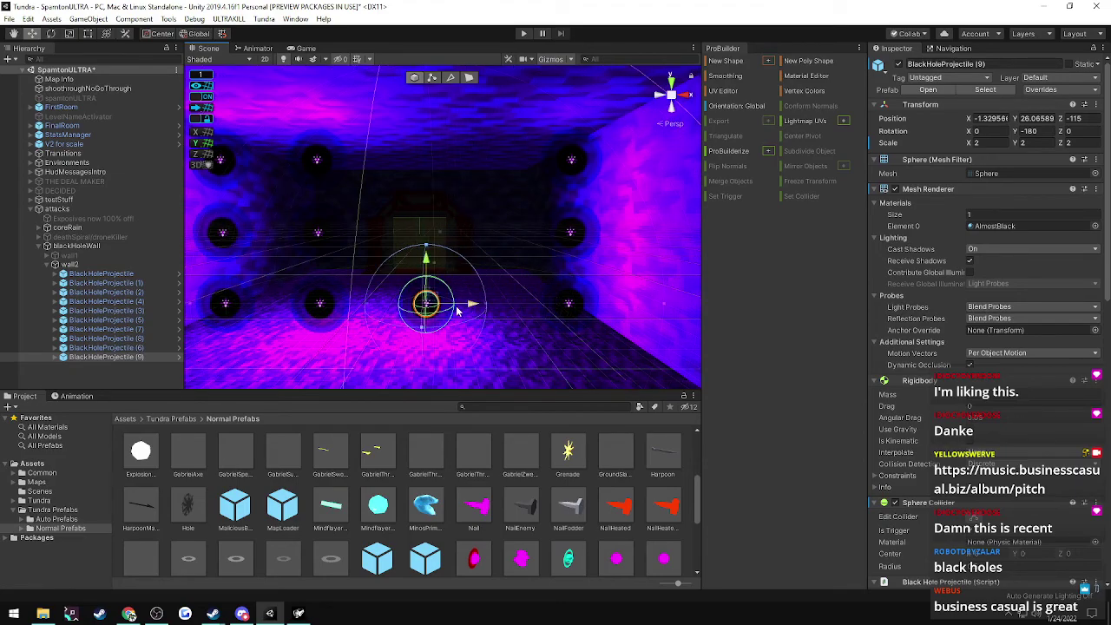
click(98, 347)
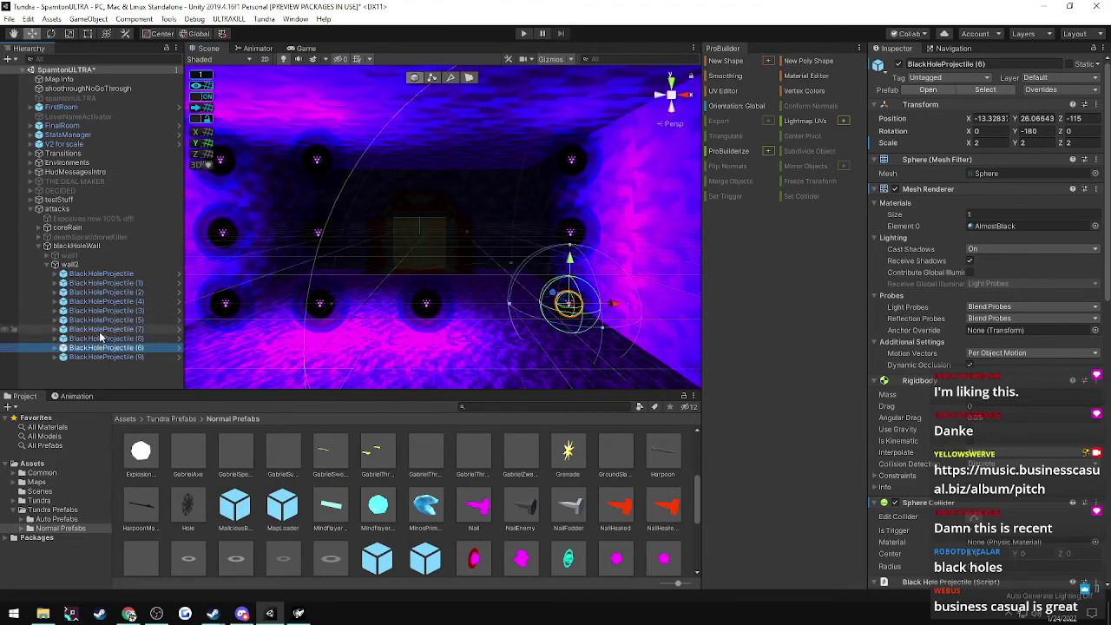
shift+click(102, 330)
drag(608, 236, 465, 247)
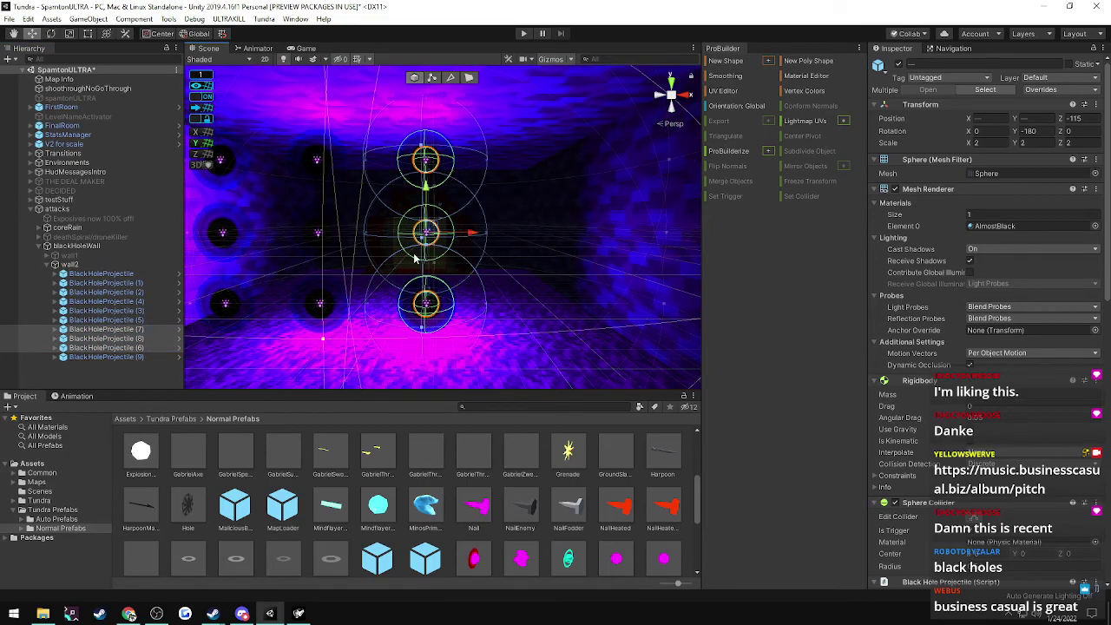
- Move BlackHoleProjectile (9) to X about -9.33 and place a duplicate of it at X about -14.33 beside the side wall
click(105, 357)
drag(484, 310, 566, 302)
right_drag(565, 300, 564, 294)
key(d)
key(a)
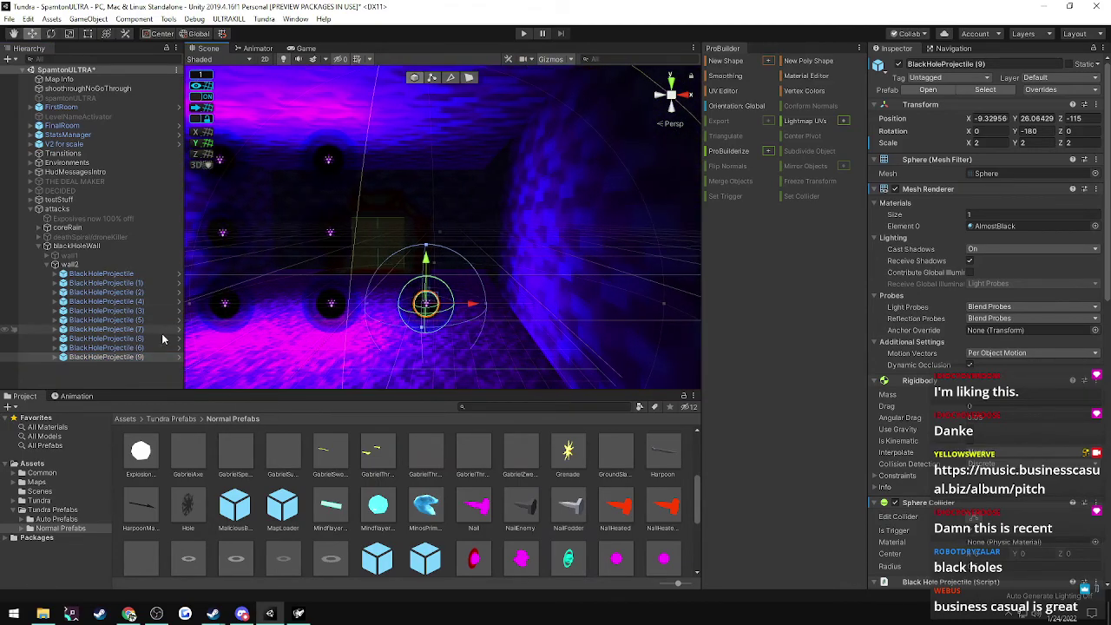
key(ctrl+d)
drag(478, 304, 531, 303)
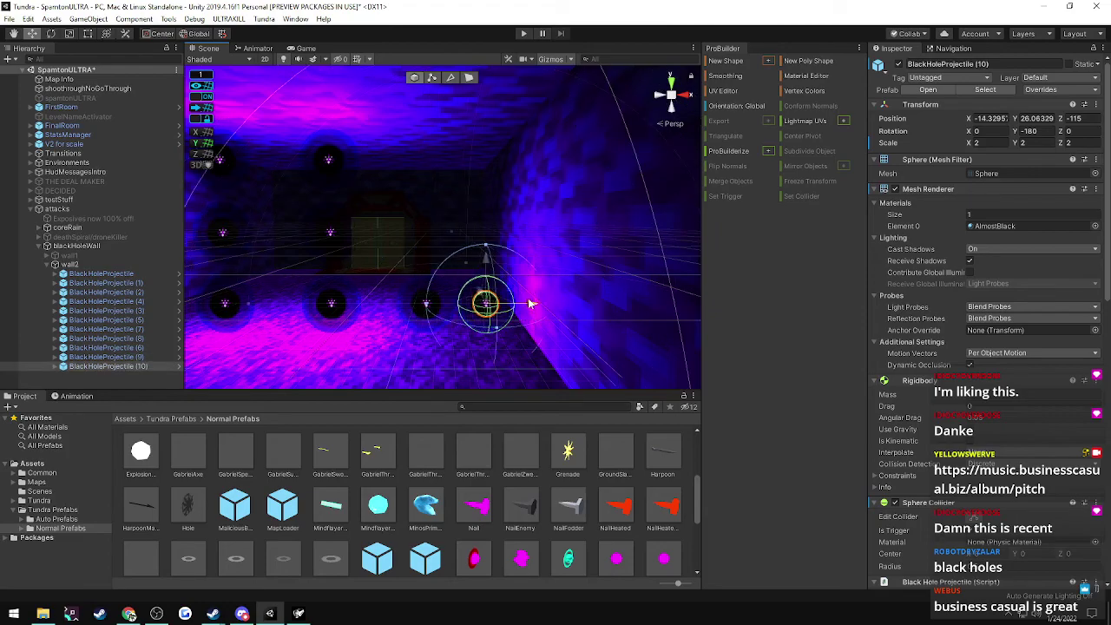
click(423, 313)
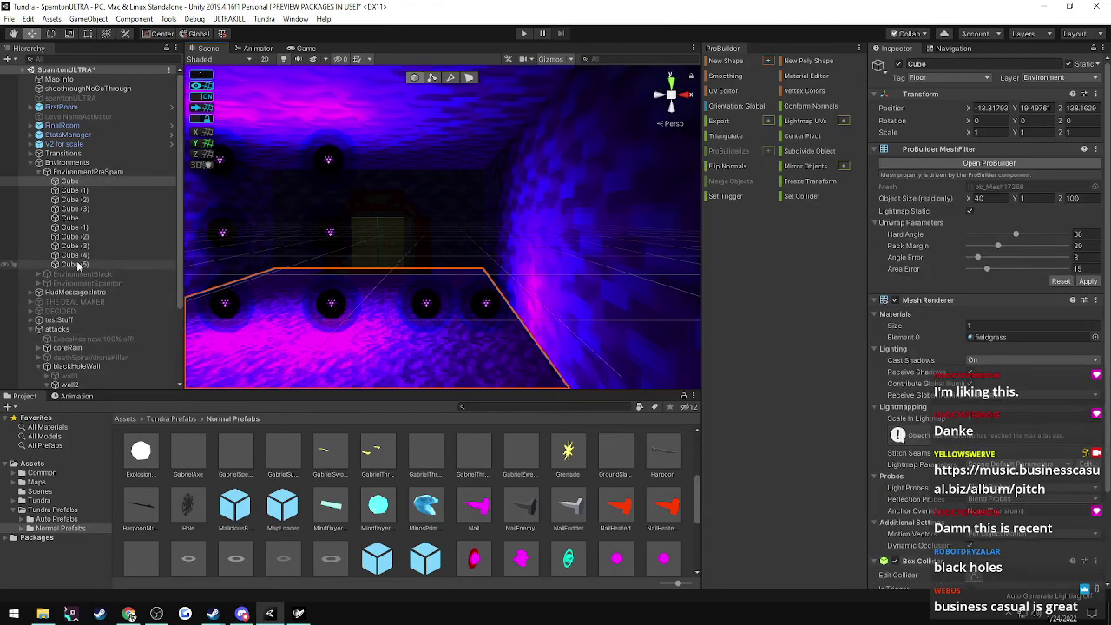
scroll(73, 274, down, 4)
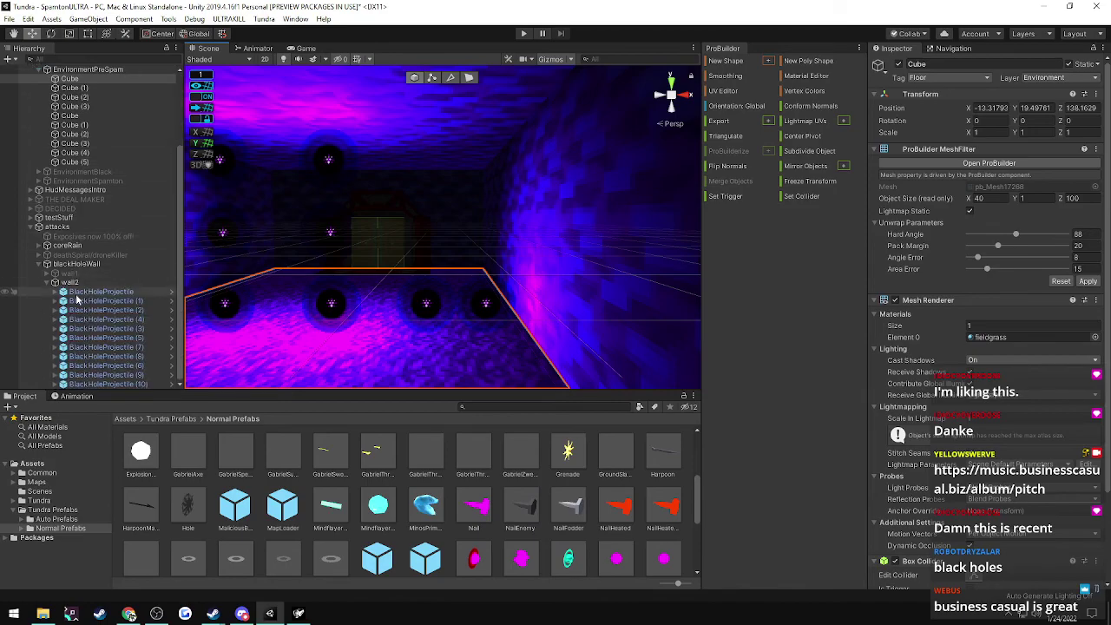
scroll(47, 258, up, 3)
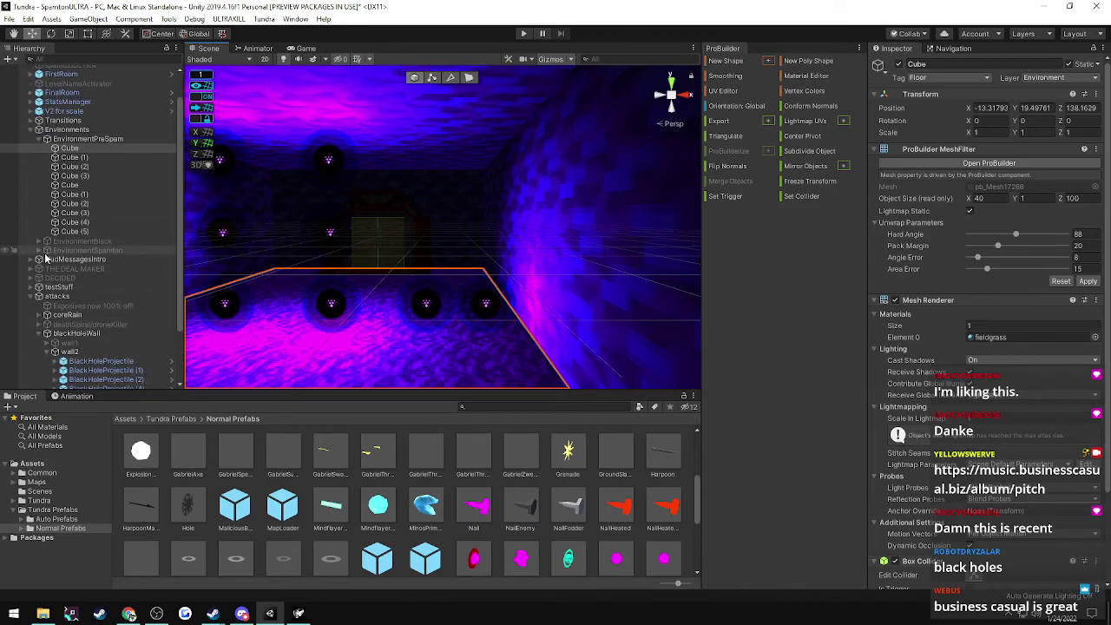
click(32, 129)
- Nudge BlackHoleProjectile (9) slightly along X away from BlackHoleProjectile (10), toward the middle column
click(95, 357)
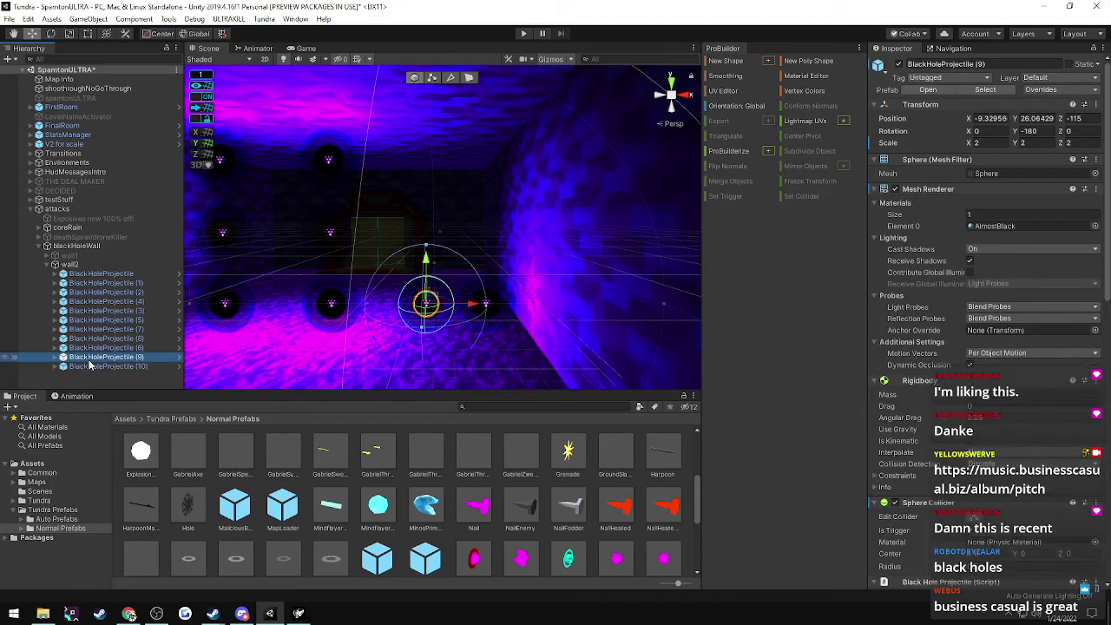
click(107, 367)
right_drag(295, 369, 422, 324)
key(w)
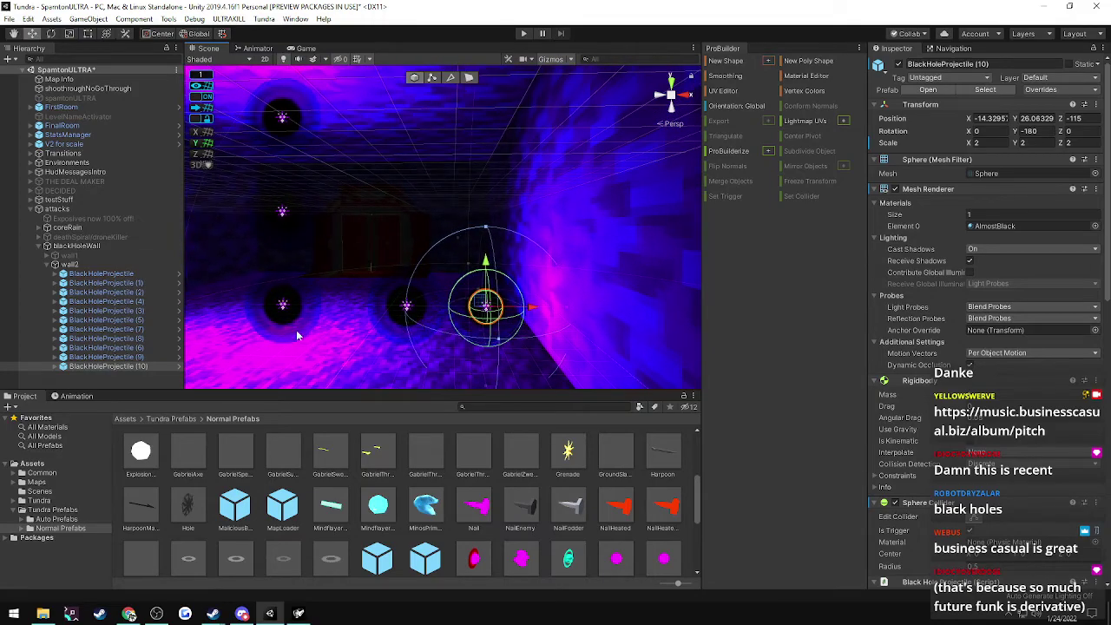
click(103, 357)
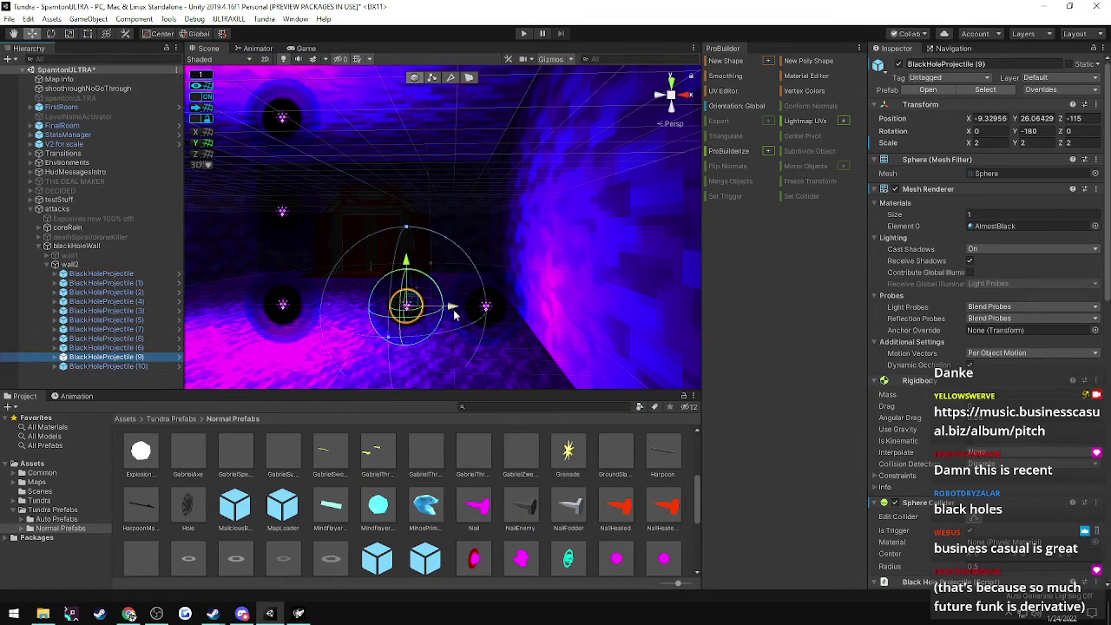
click(142, 366)
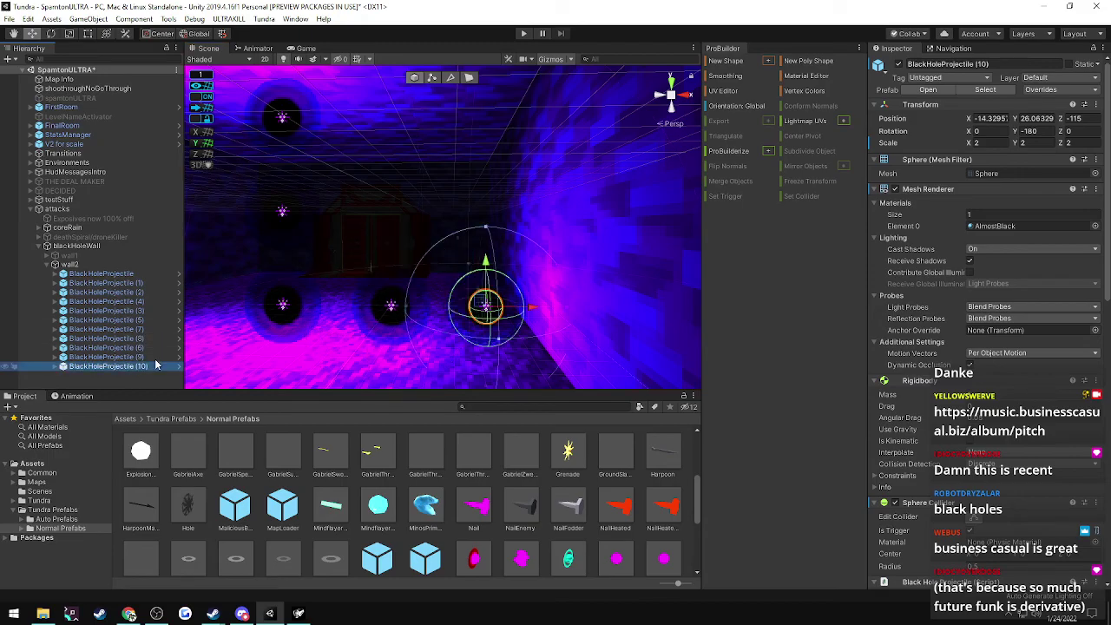
drag(535, 308, 529, 308)
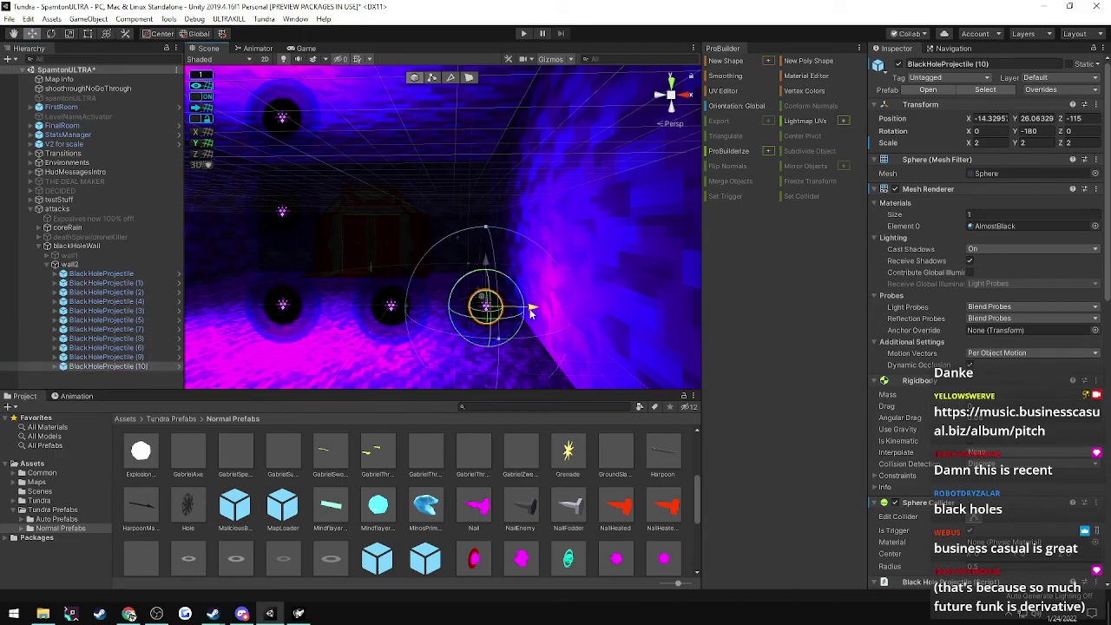
- Duplicate BlackHoleProjectile (9) and (10) together, raise the copies just above the originals, and collapse and select wall2
right_drag(325, 336, 323, 304)
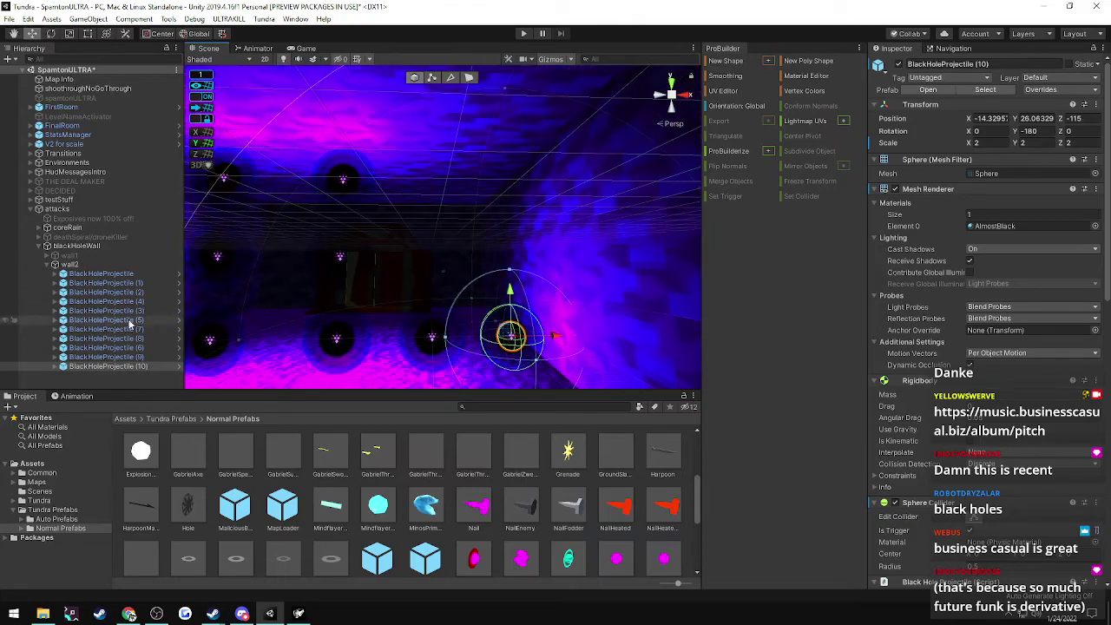
ctrl+click(106, 357)
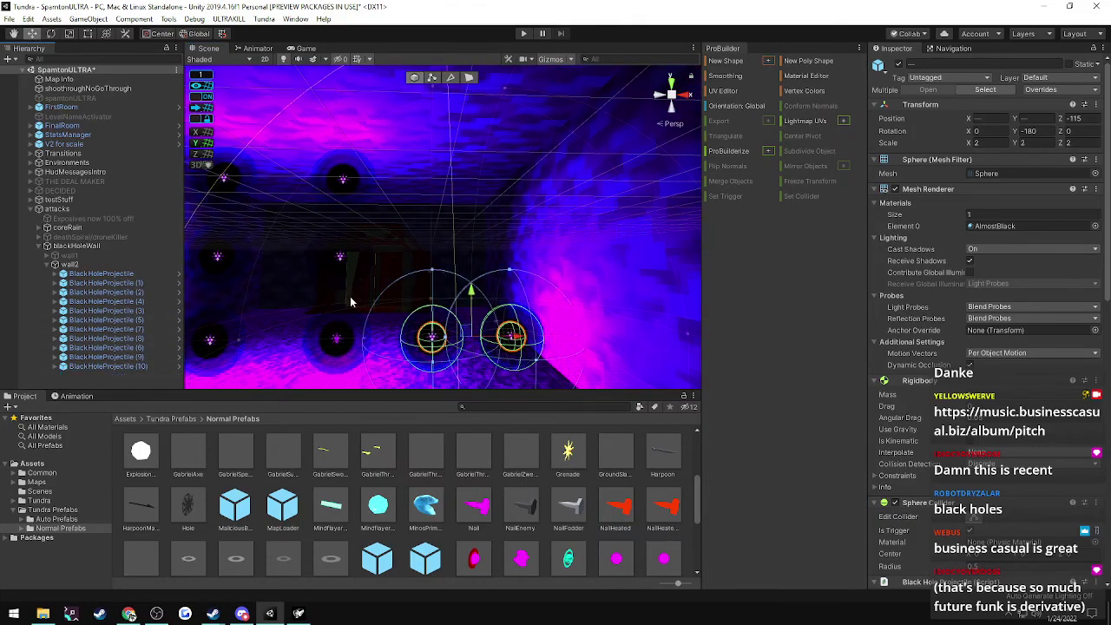
key(ctrl+d)
drag(472, 295, 467, 256)
right_drag(467, 248, 404, 241)
key(s)
click(54, 263)
click(73, 265)
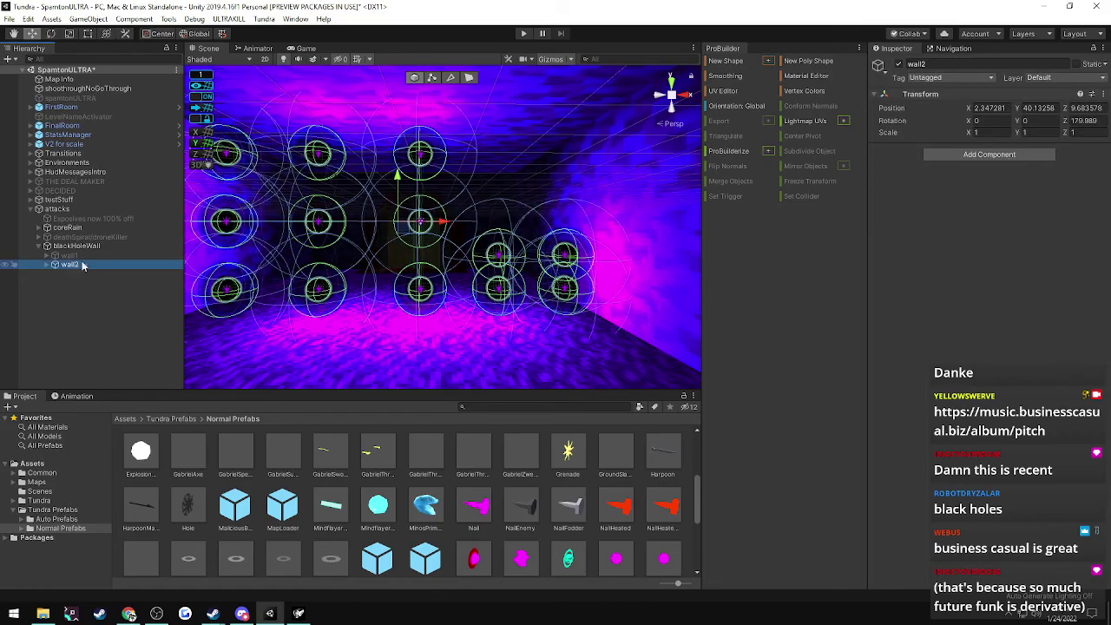
- Deactivate wall2 and activate wall1 in its place
key(f)
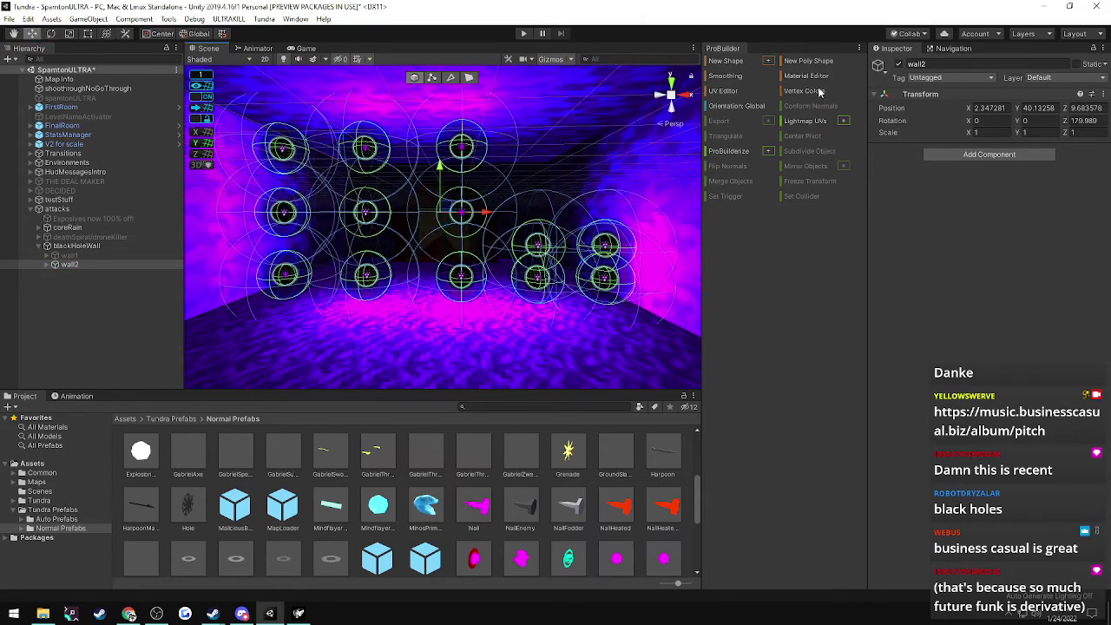
click(901, 66)
click(68, 256)
click(900, 66)
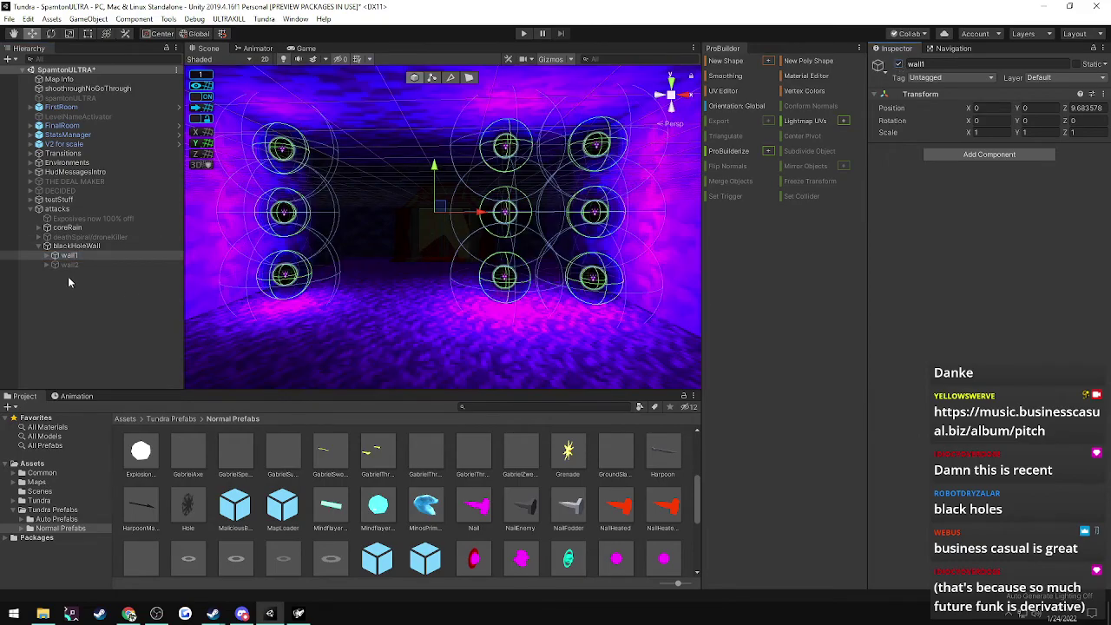
- Add an Object Activator component to wall1
click(50, 256)
click(51, 256)
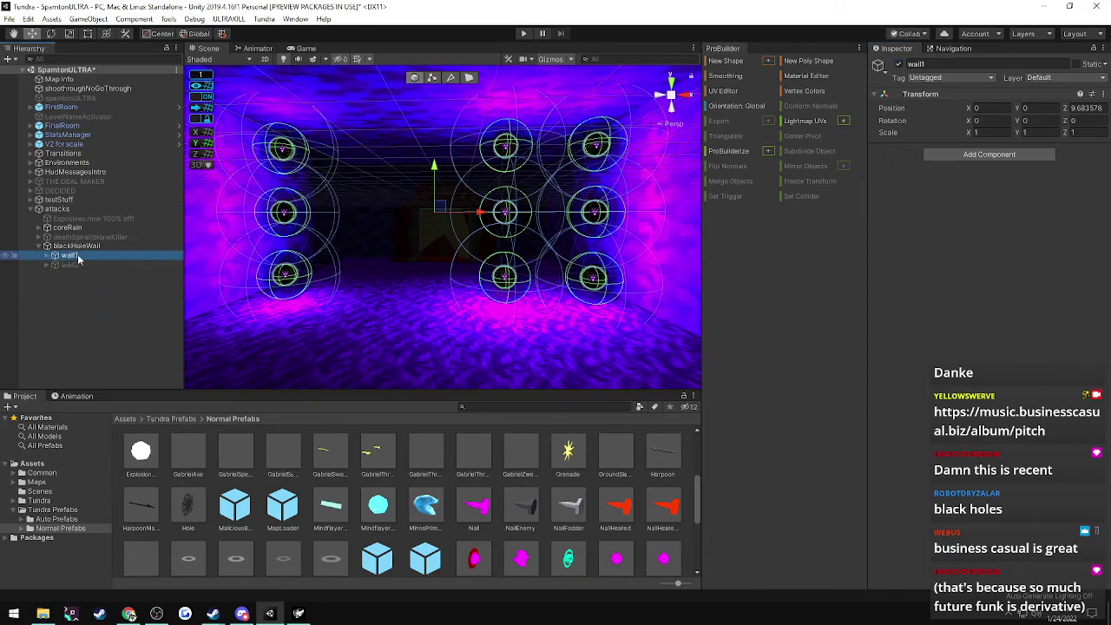
key(ctrl+shift+a)
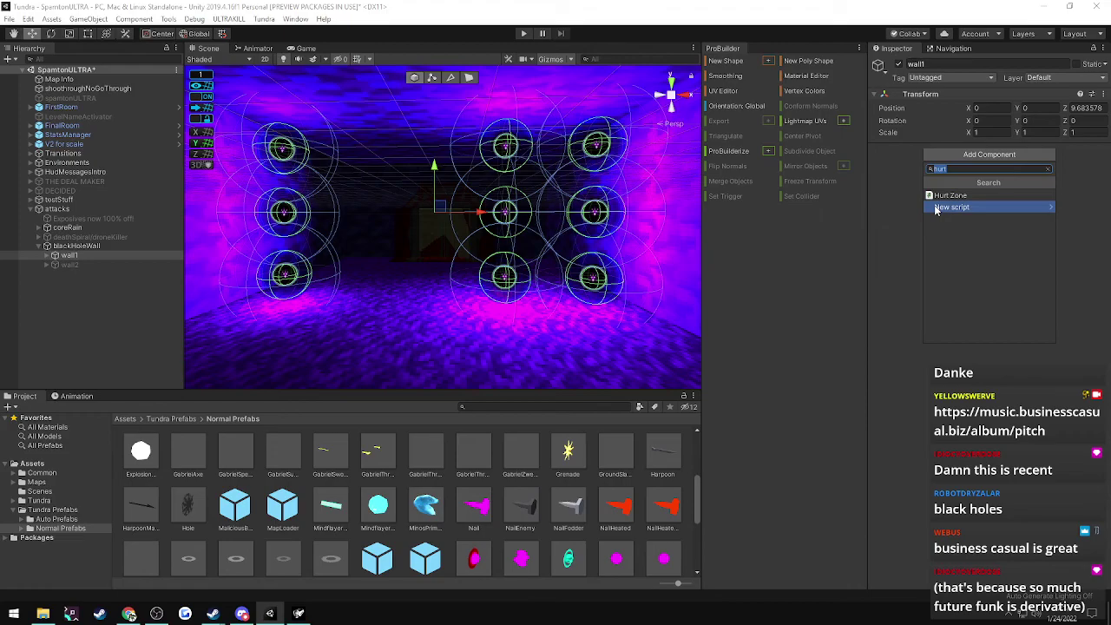
text(obj)
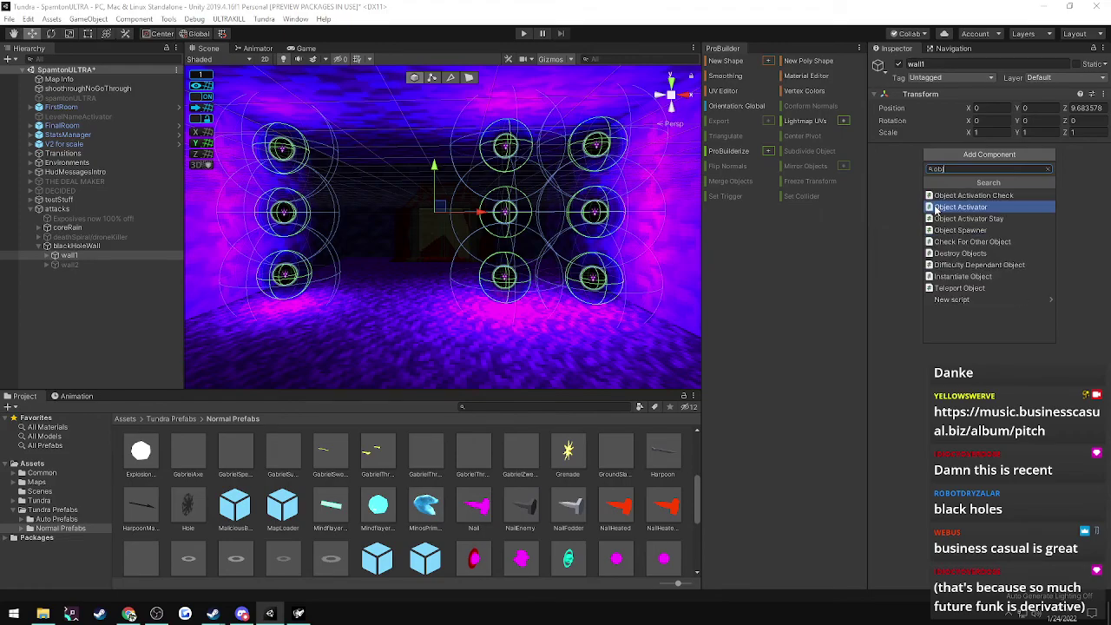
click(936, 207)
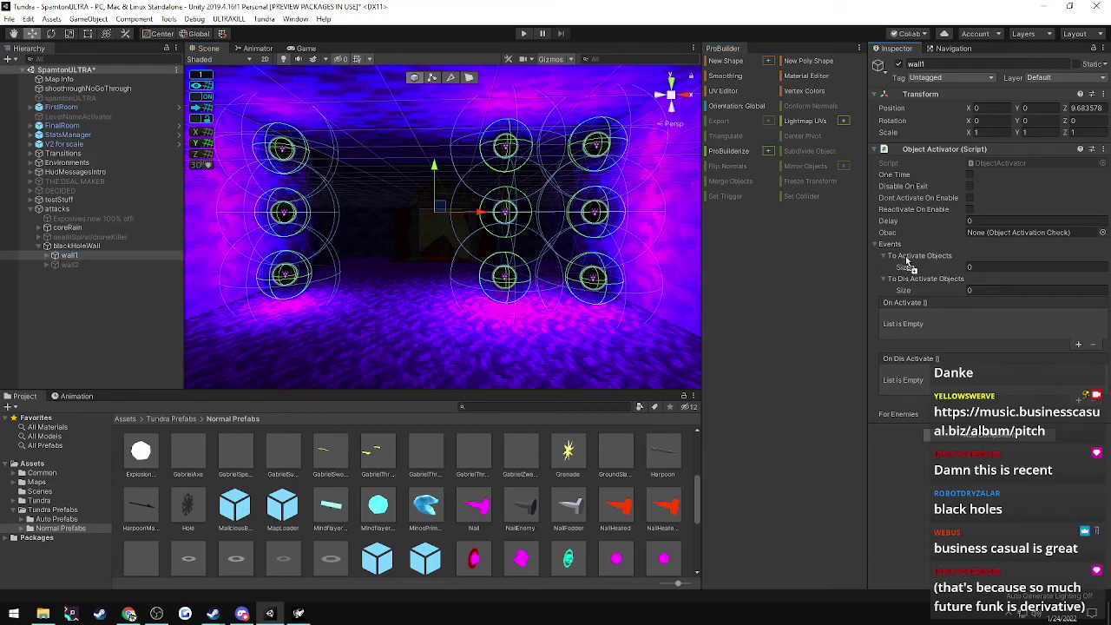
- Assign wall2 to To Activate Objects and wall1 to To Dis Activate Objects in wall1's Object Activator
drag(908, 268, 907, 263)
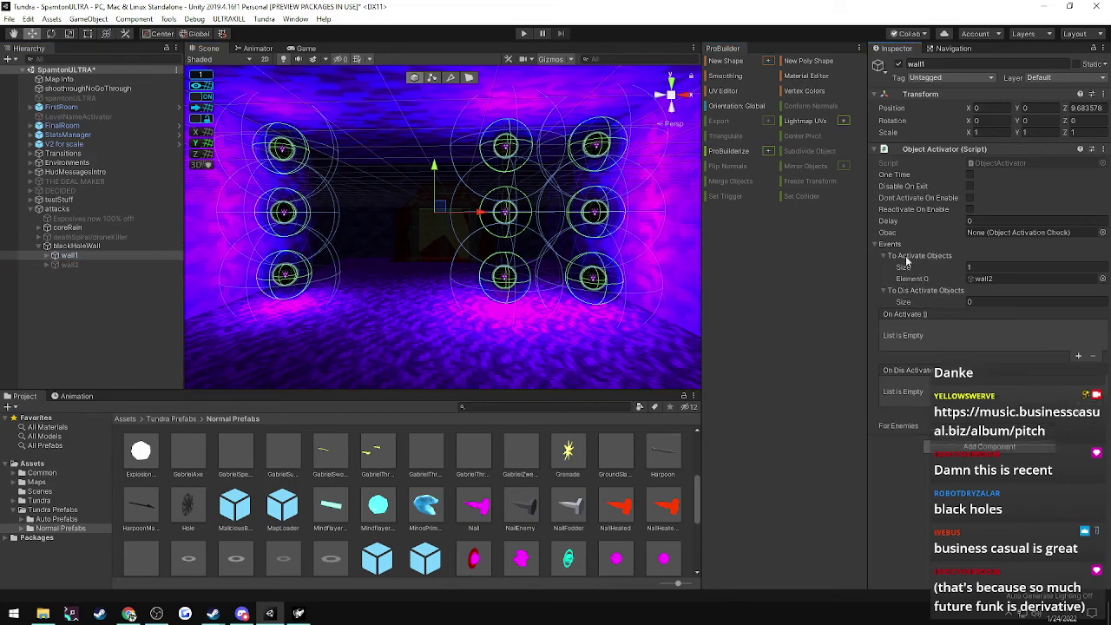
click(65, 265)
click(68, 256)
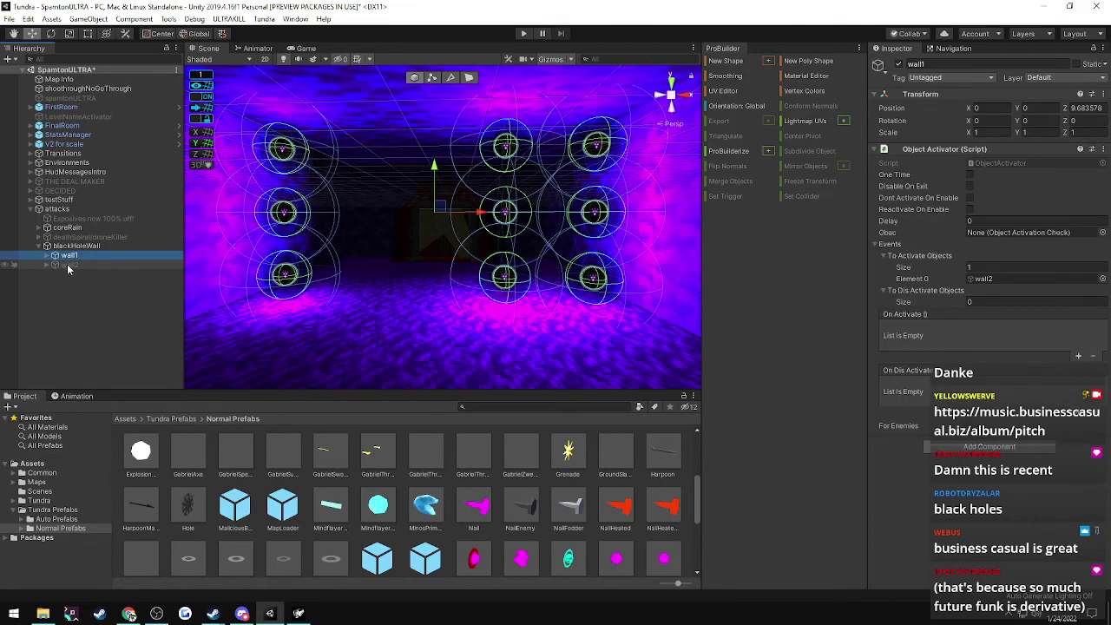
drag(67, 256, 909, 289)
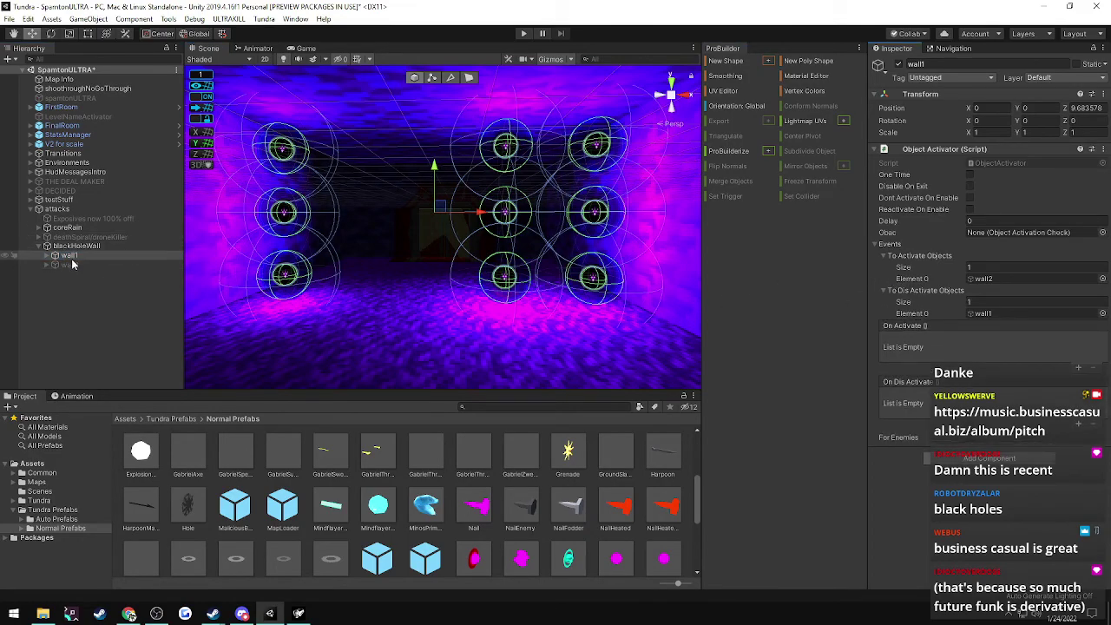
click(68, 256)
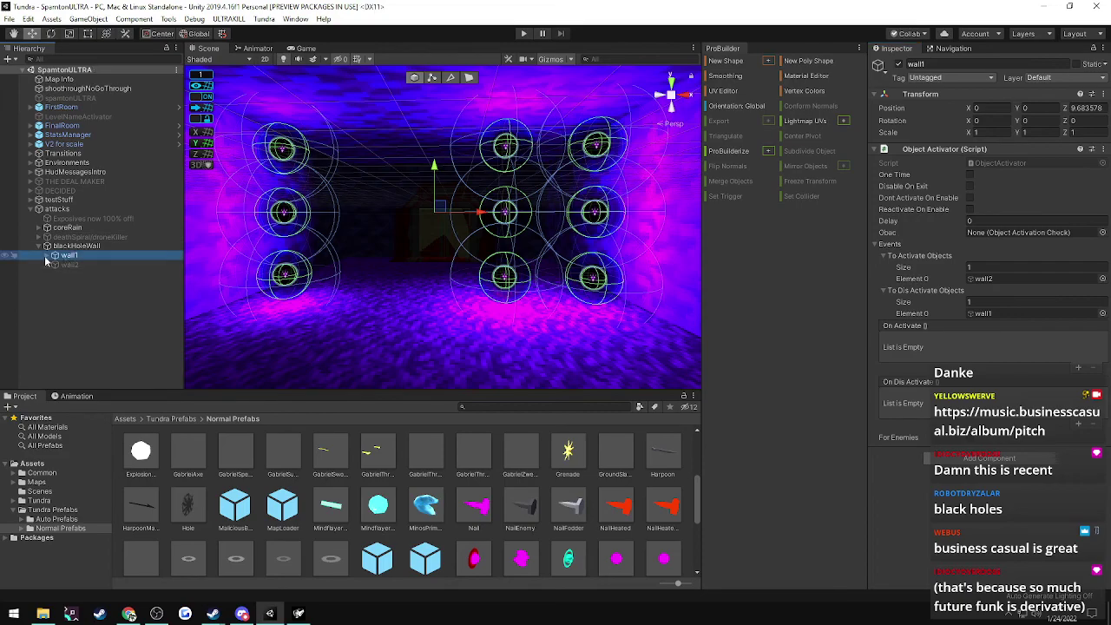
- Set the Speed of all nine BlackHoleProjectile objects in wall1 to 25
click(47, 256)
click(83, 264)
shift+click(104, 337)
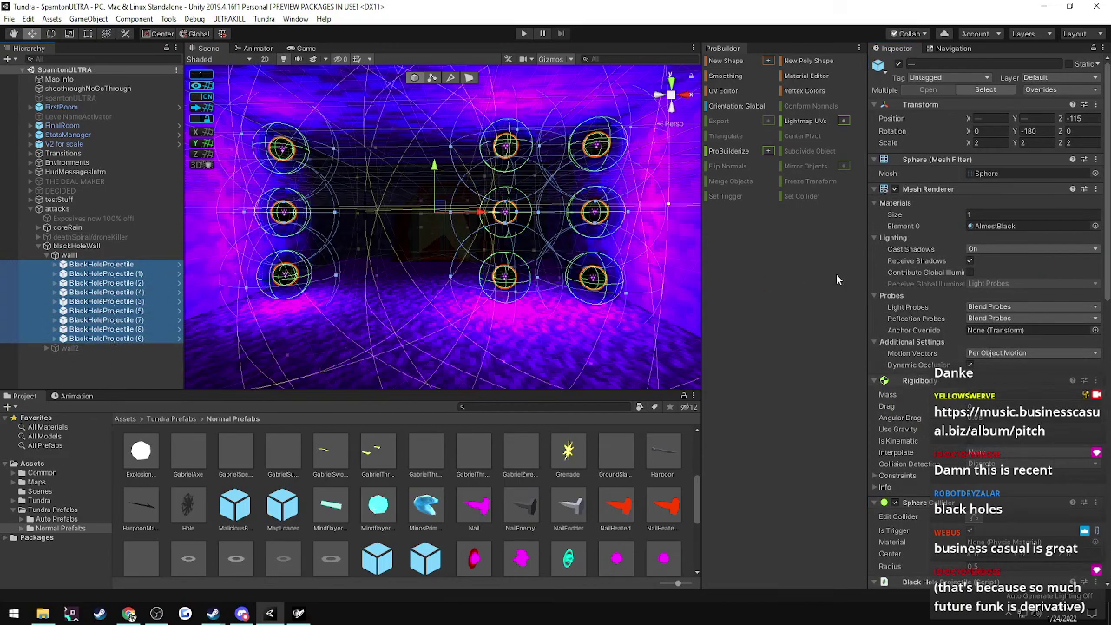
click(98, 266)
shift+click(99, 338)
scroll(999, 317, down, 3)
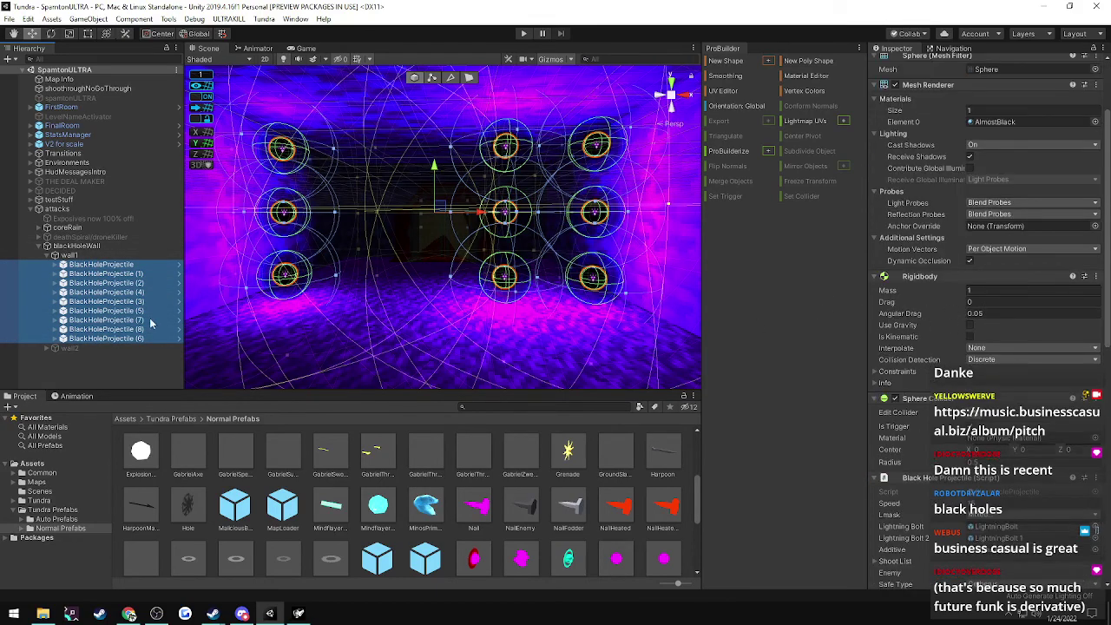
scroll(914, 356, down, 6)
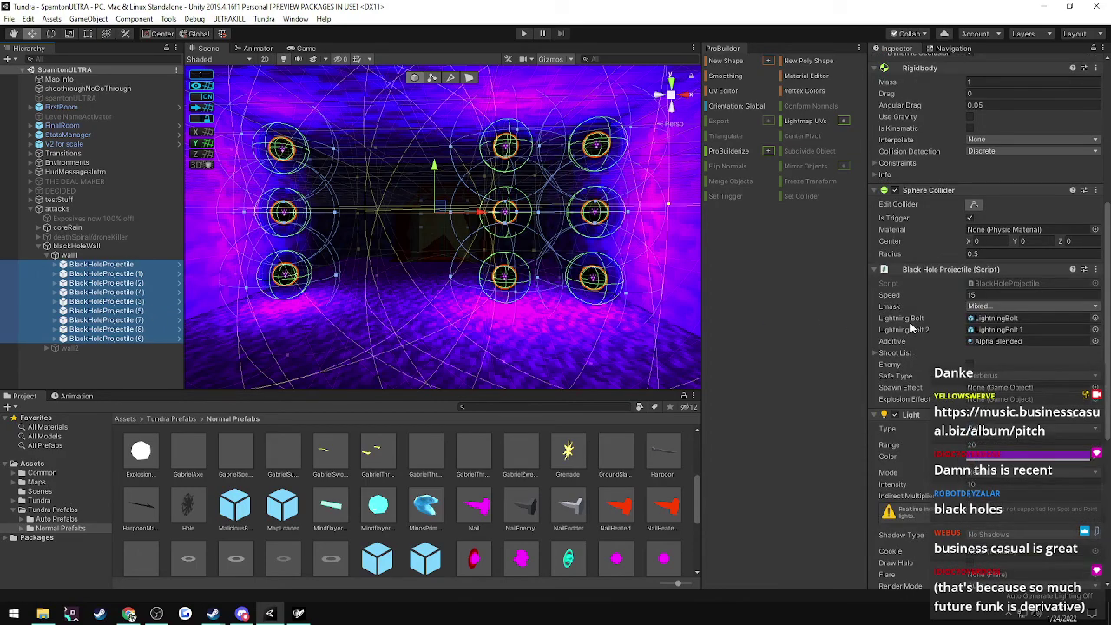
drag(887, 297, 961, 296)
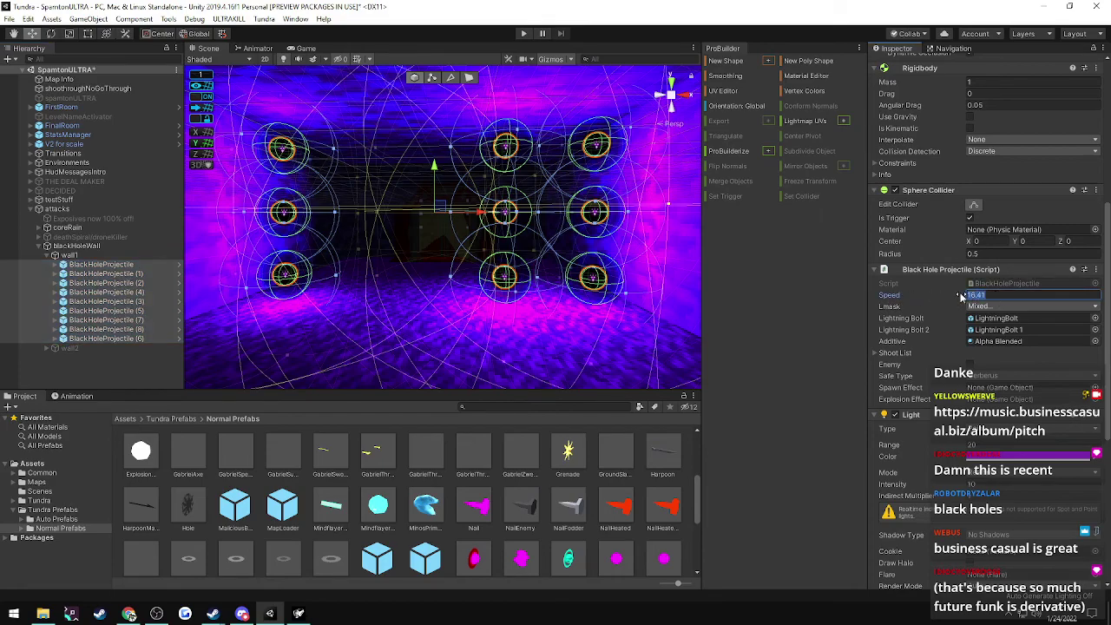
text(25)
- Set the Speed of every BlackHoleProjectile in wall2 to 25 and collapse wall2
click(61, 350)
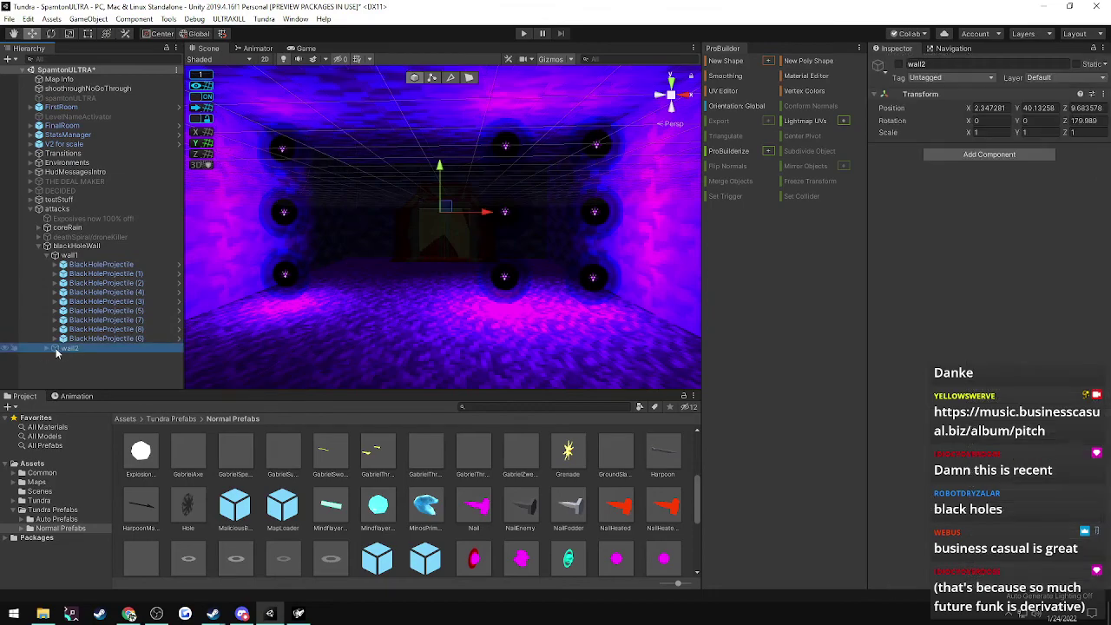
click(47, 349)
scroll(69, 339, down, 3)
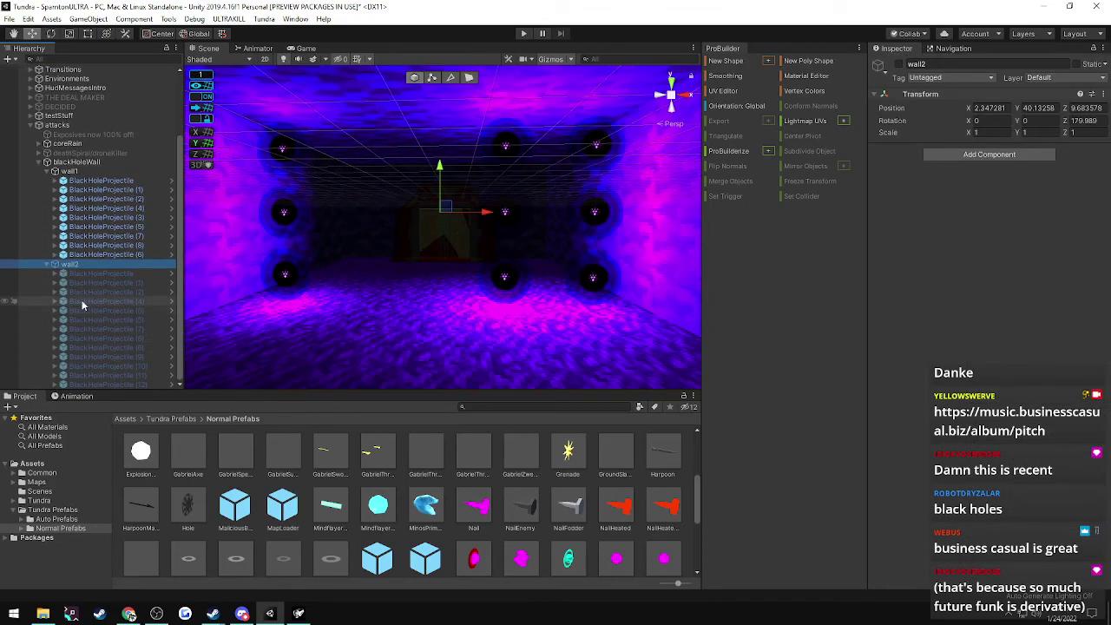
click(89, 274)
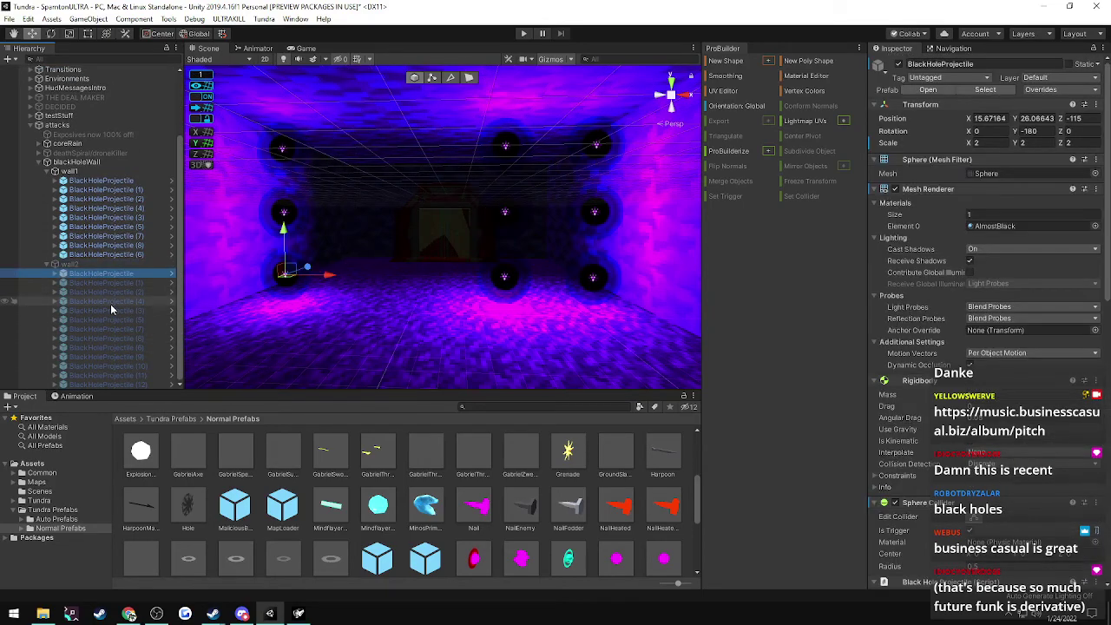
shift+click(107, 384)
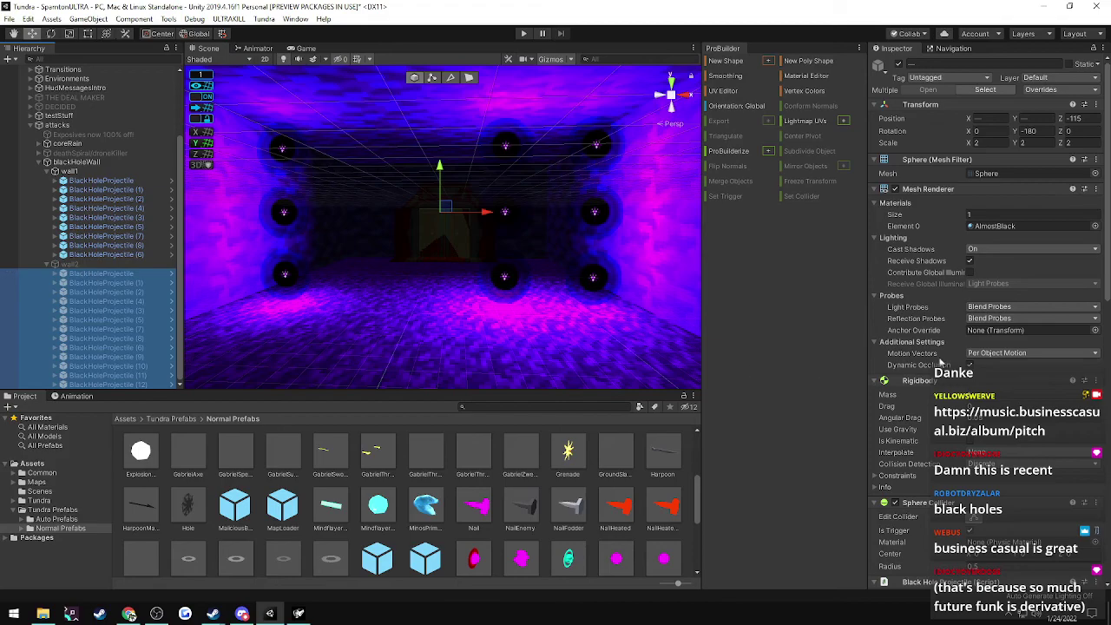
scroll(944, 362, down, 8)
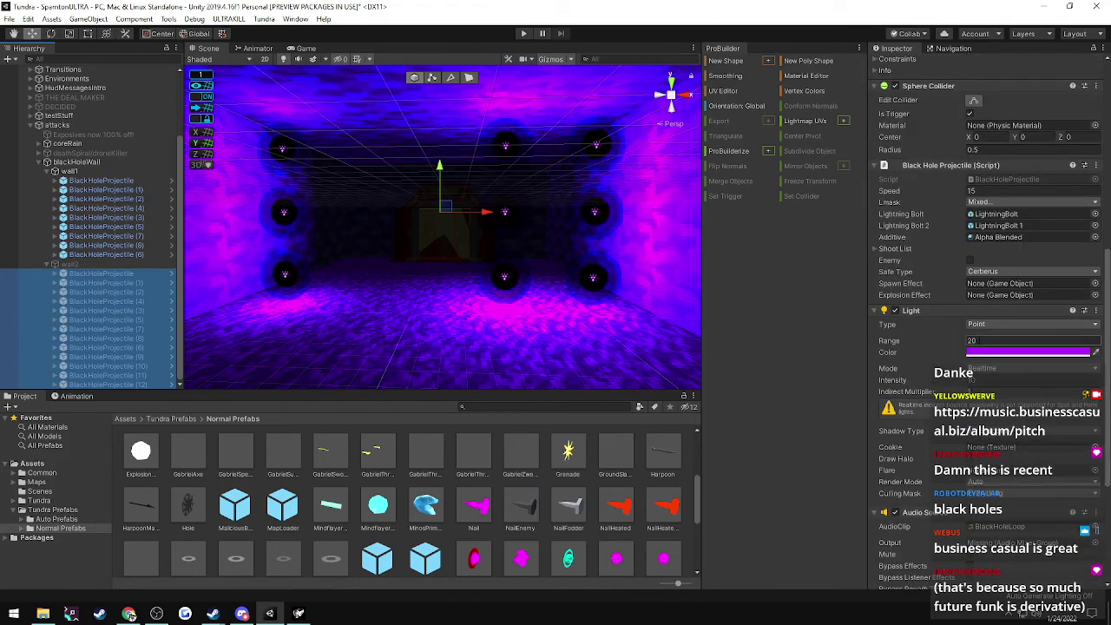
scroll(910, 382, down, 4)
scroll(926, 382, up, 6)
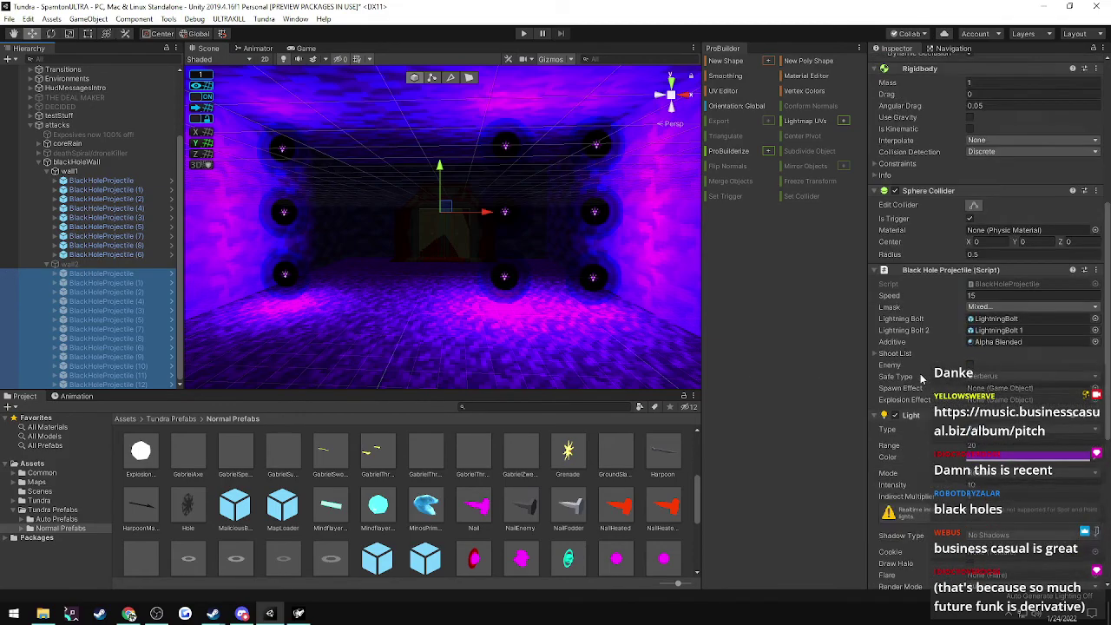
click(981, 297)
double_click(981, 297)
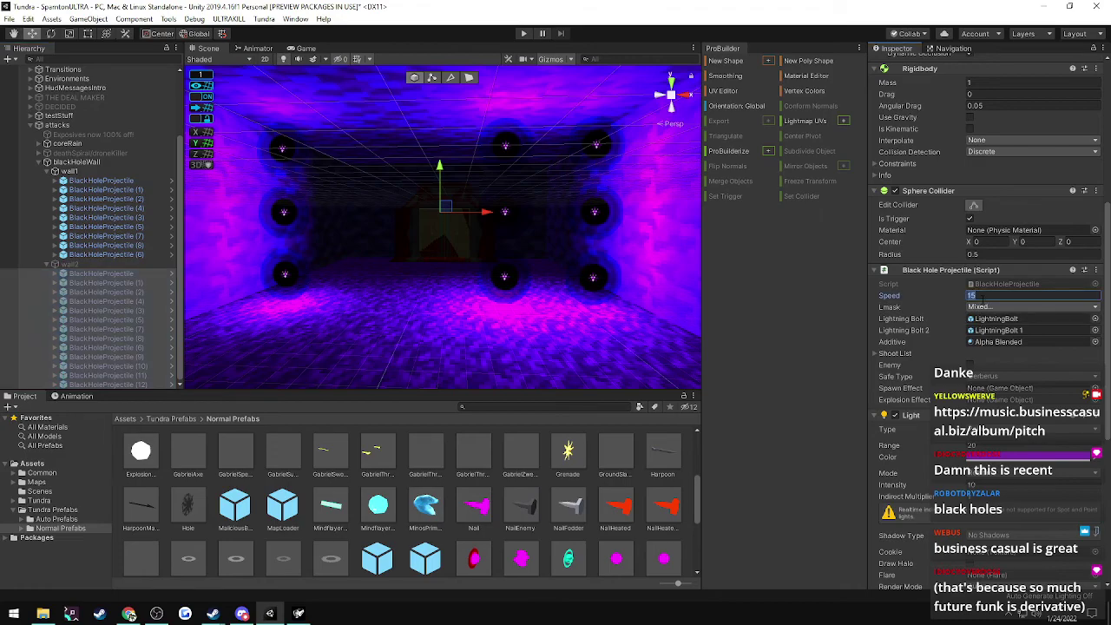
text(25)
click(46, 265)
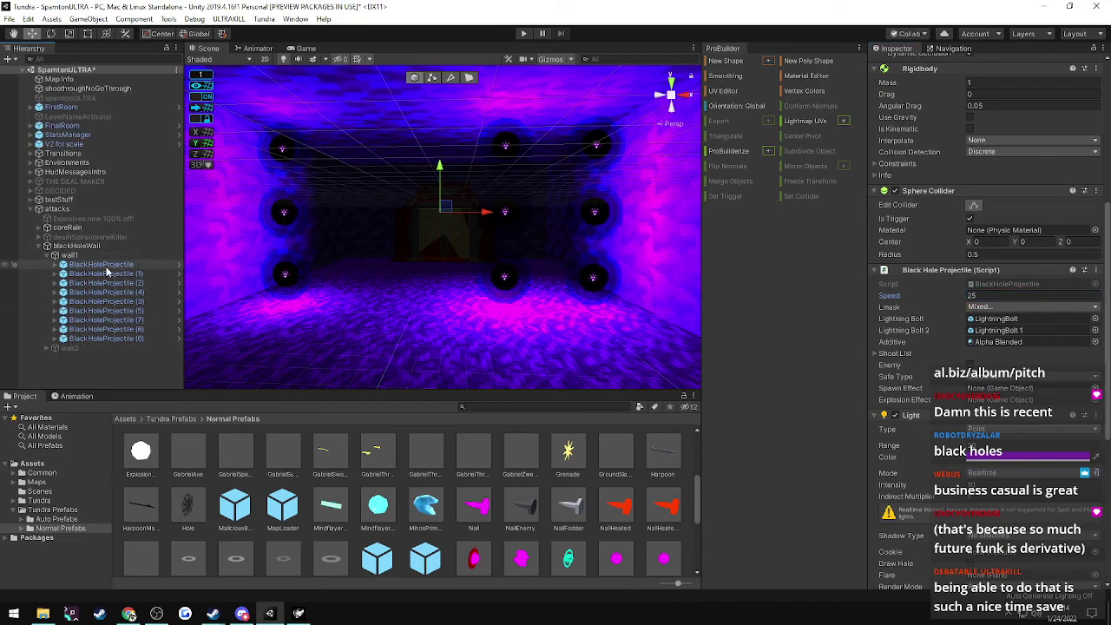
click(73, 256)
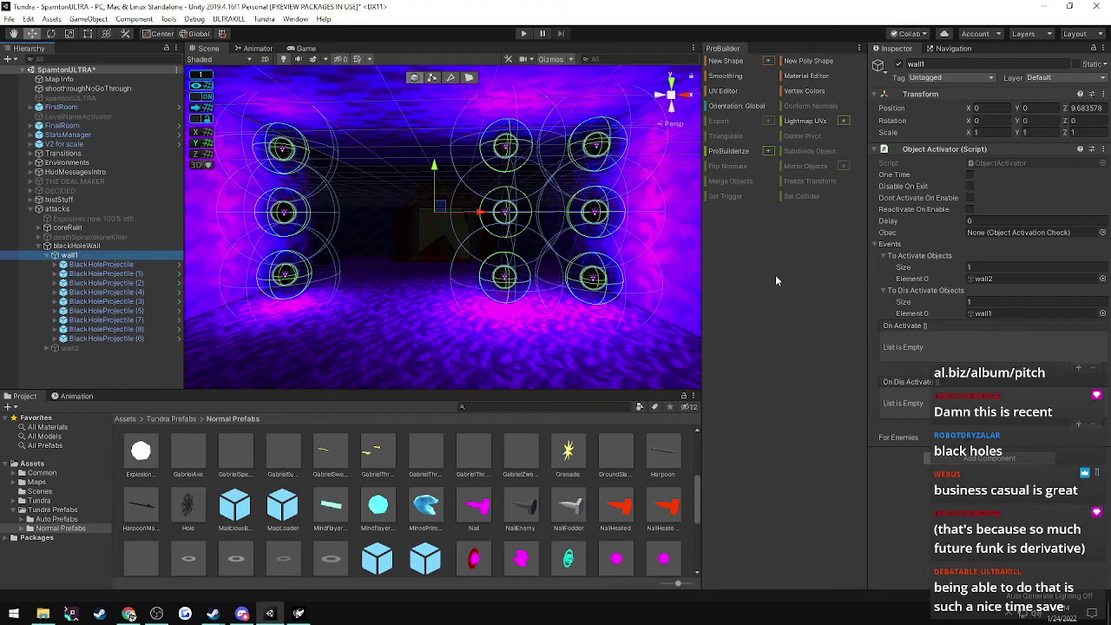
click(1093, 49)
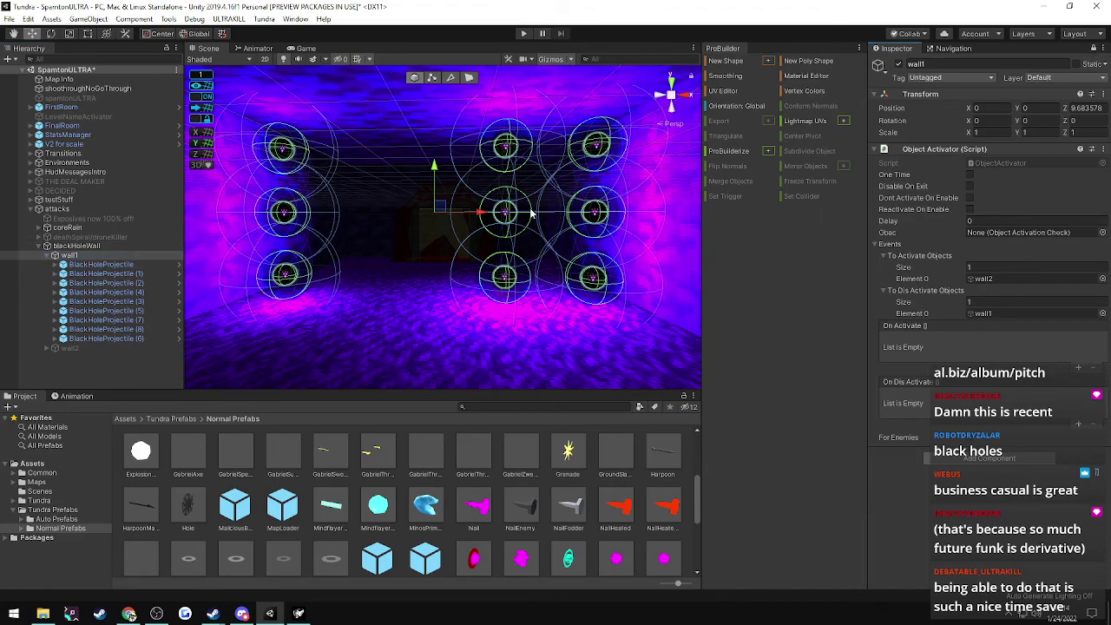
click(100, 264)
shift+click(81, 338)
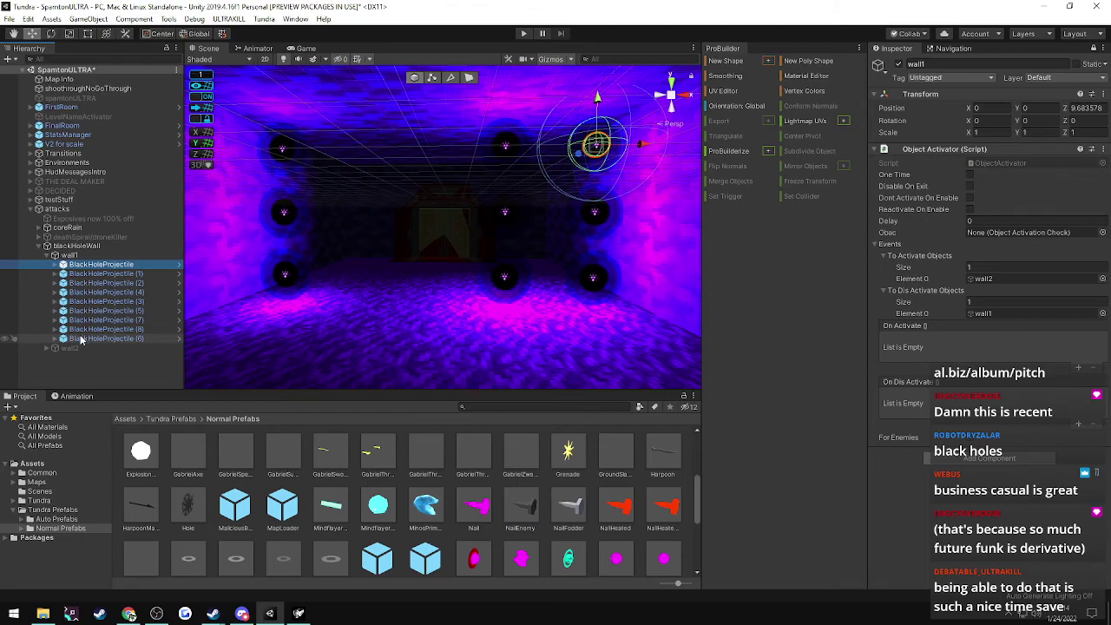
drag(104, 271, 75, 266)
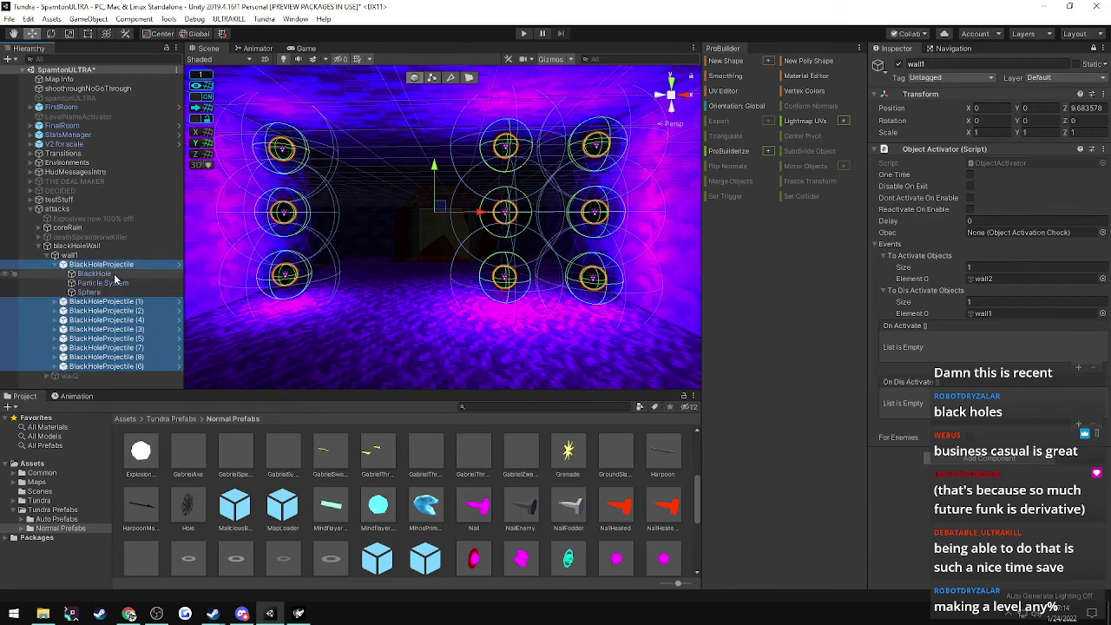
click(54, 265)
click(70, 255)
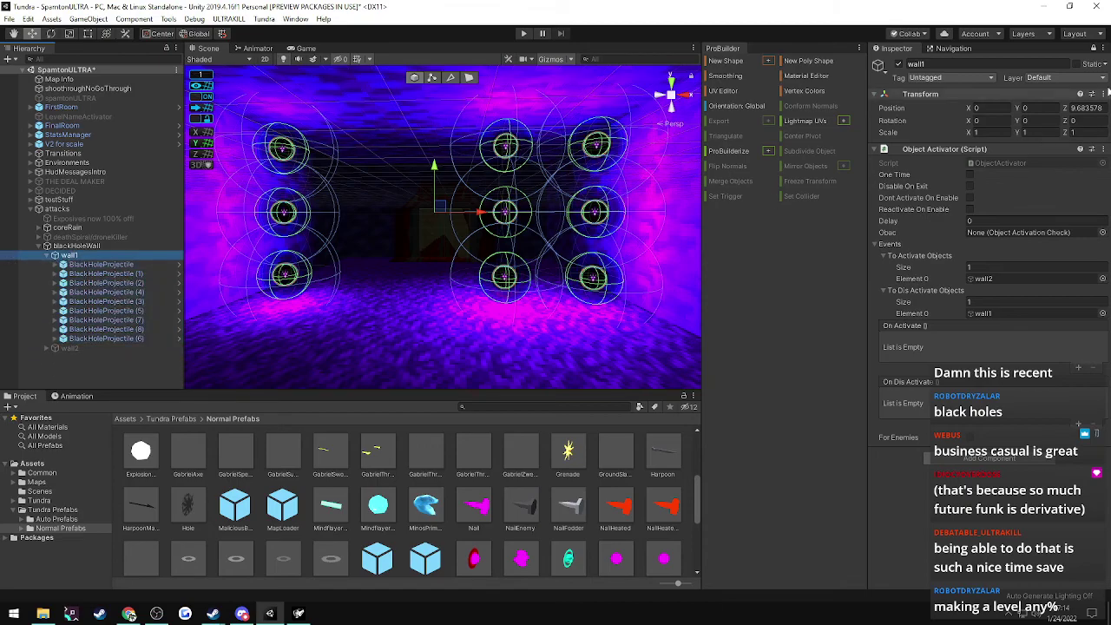
click(1091, 48)
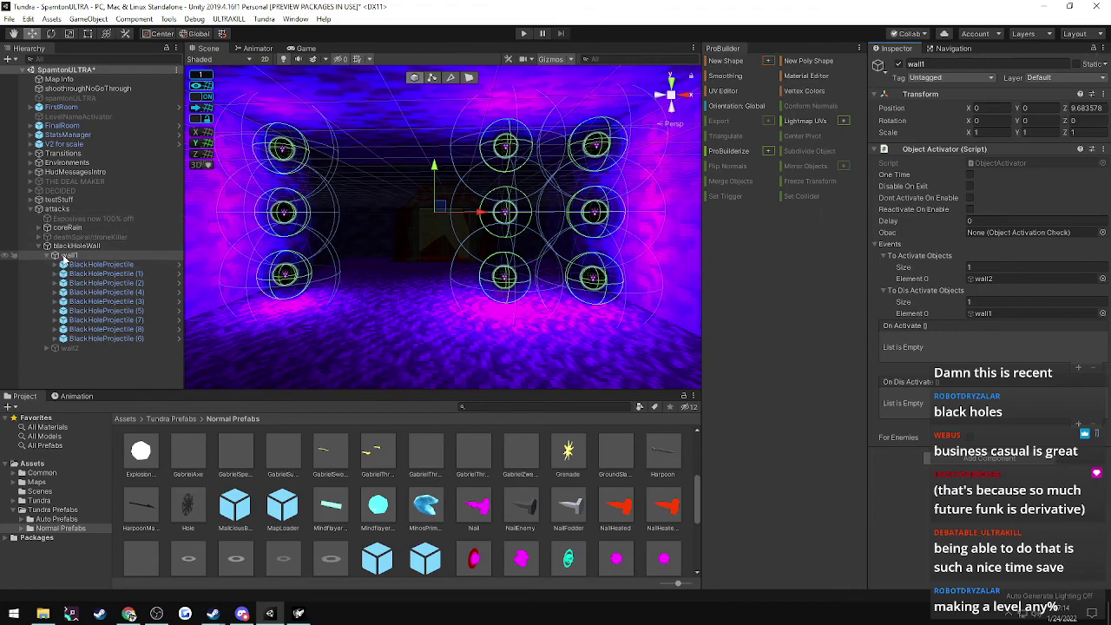
click(48, 256)
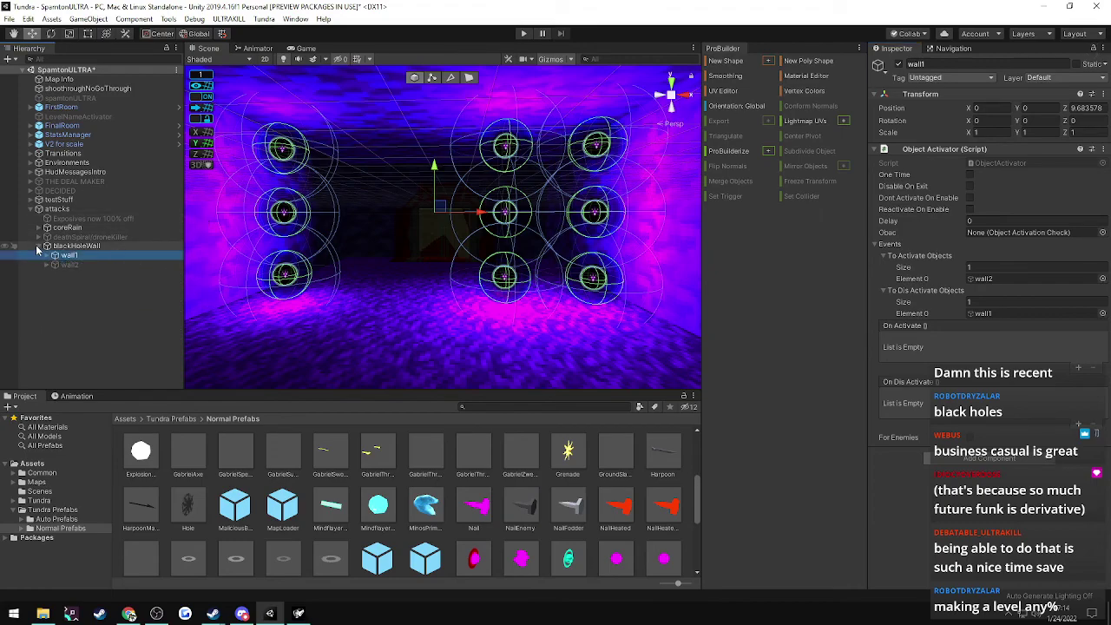
- Deactivate the coreRain object and its parent attacks object
click(42, 210)
click(38, 209)
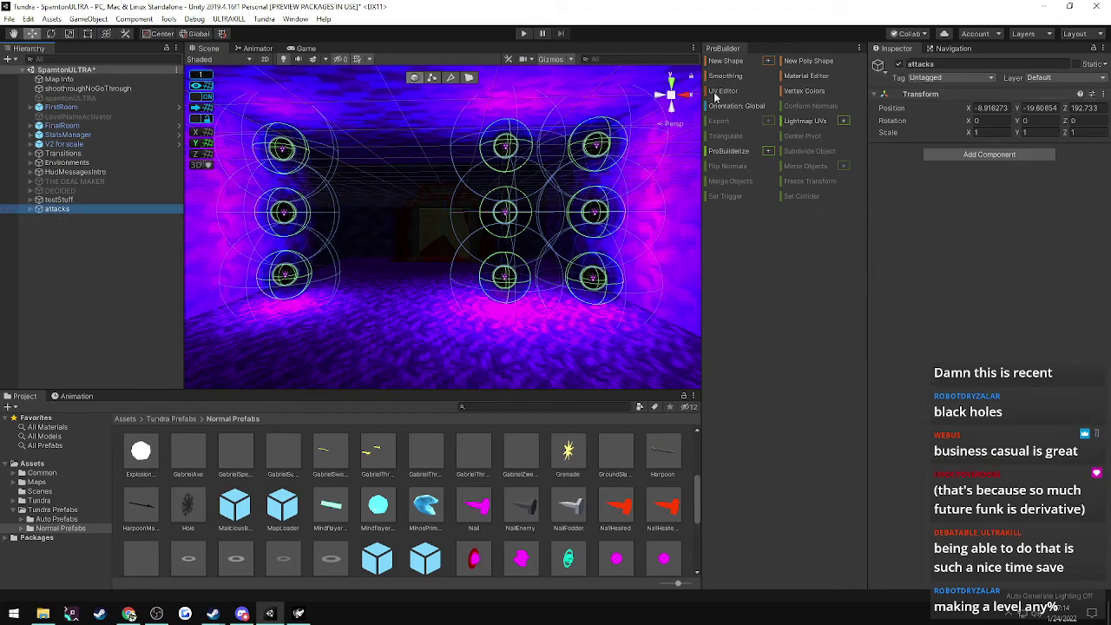
click(31, 209)
click(68, 227)
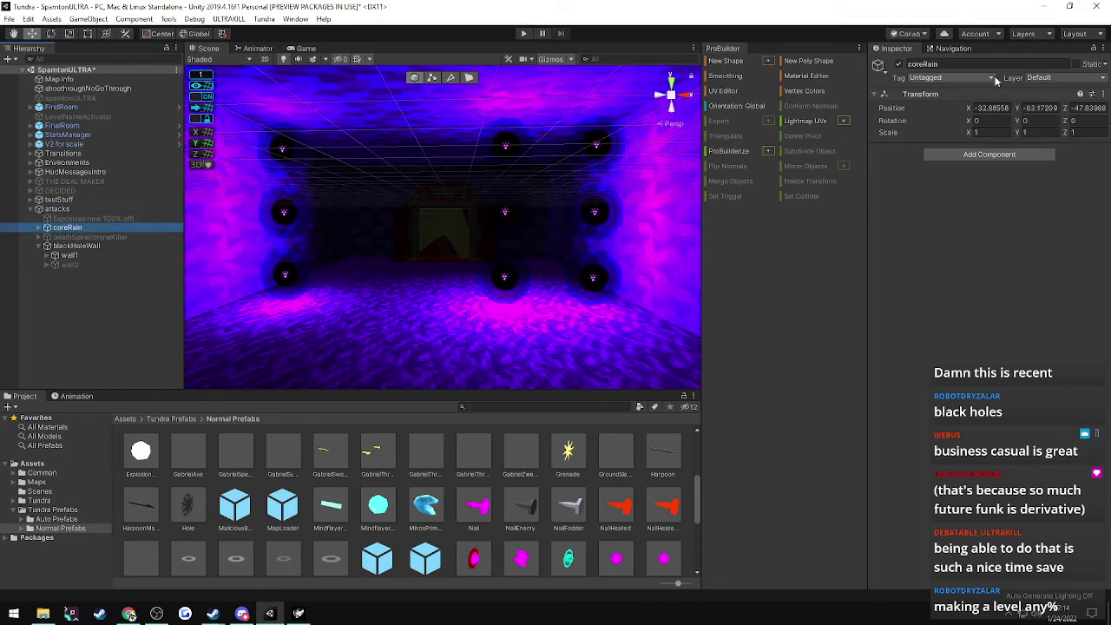
click(895, 67)
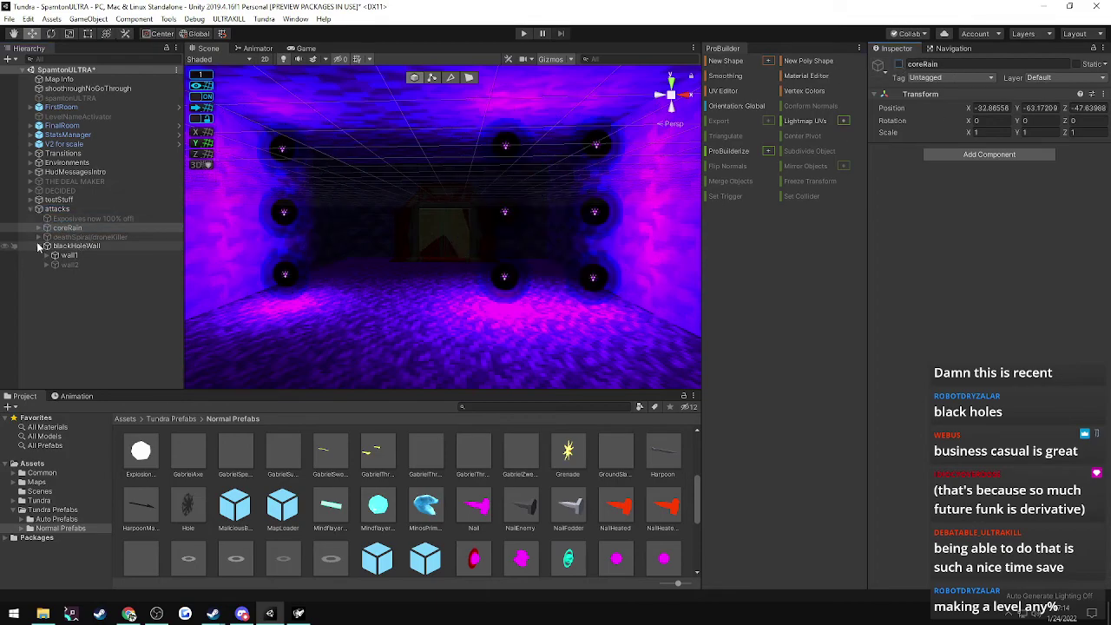
click(39, 210)
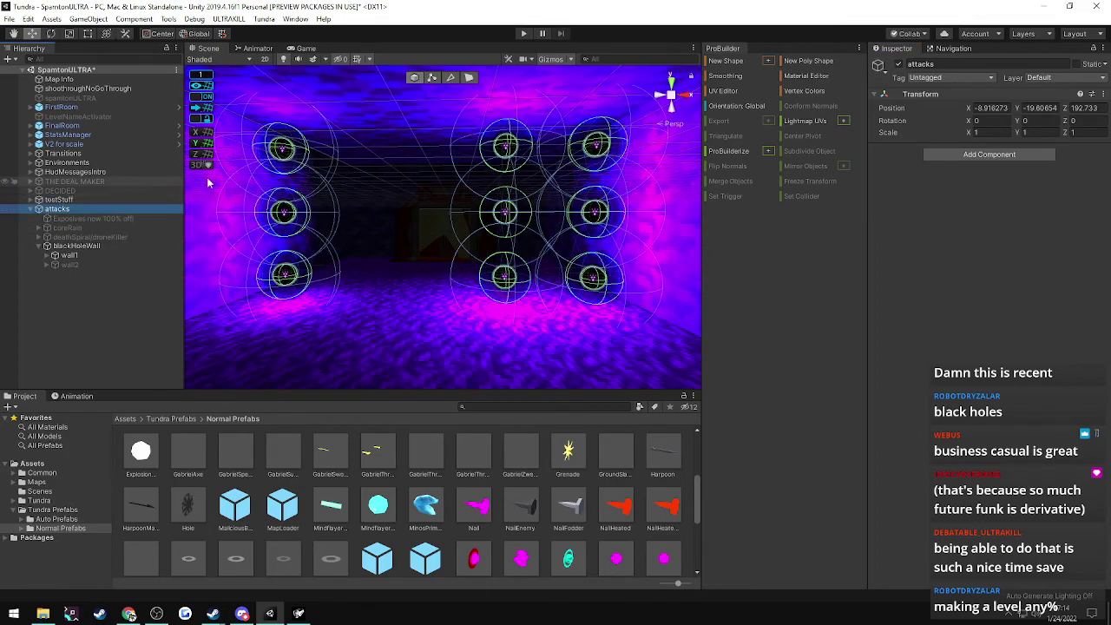
click(898, 65)
- Set the Delay of wall1's Object Activator to 5
click(68, 255)
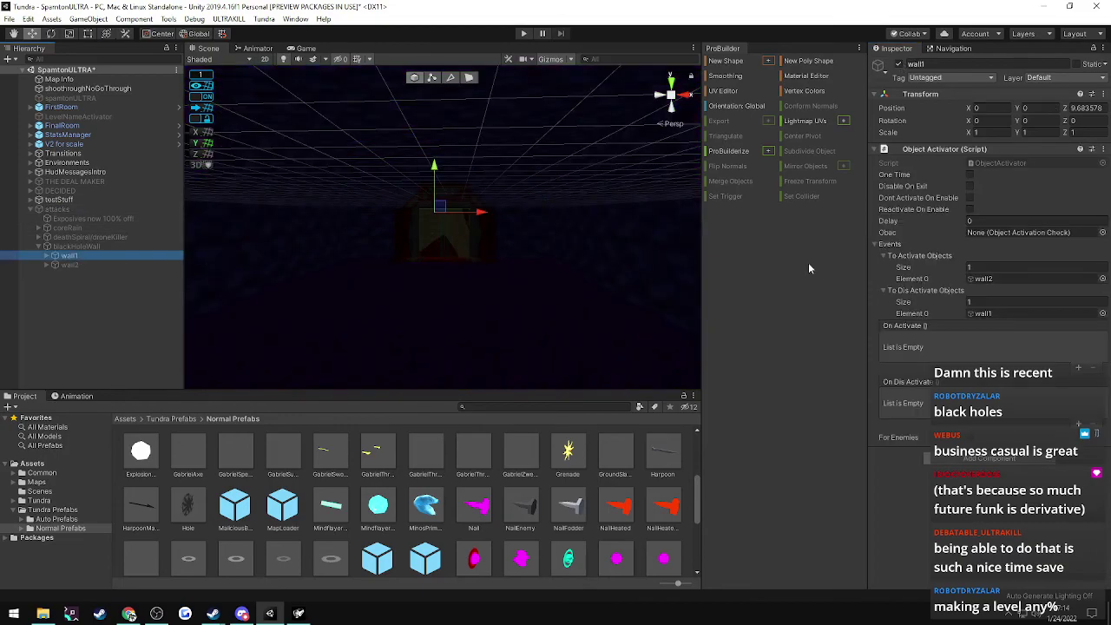
click(972, 221)
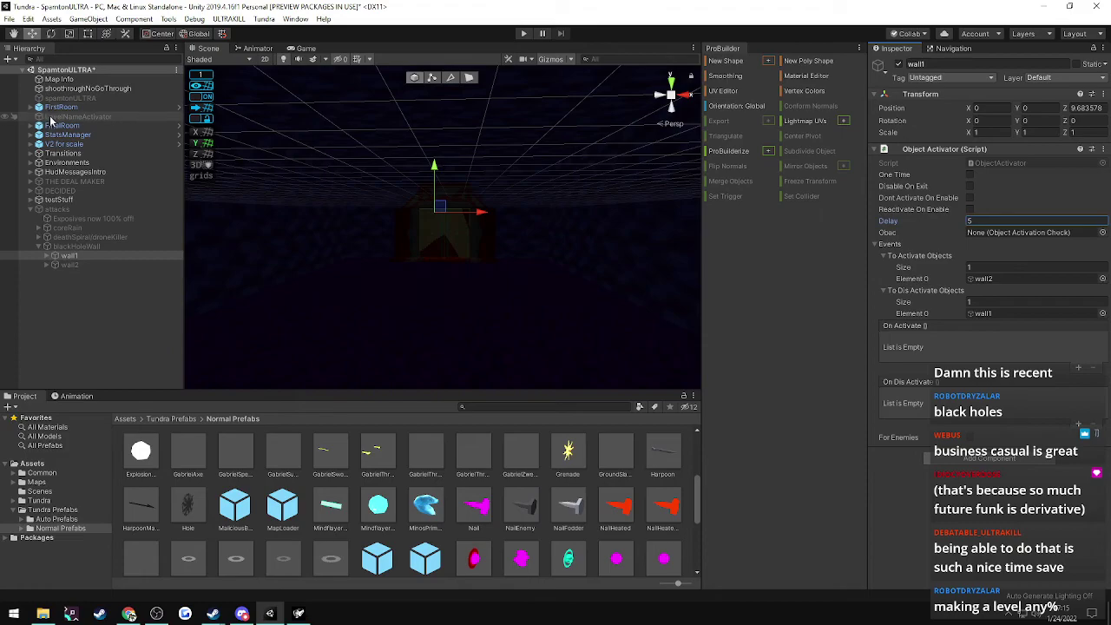
- Add the attacks object to the To Activate Objects list of envirnmentSwitch's Object Activator under Transitions
click(51, 154)
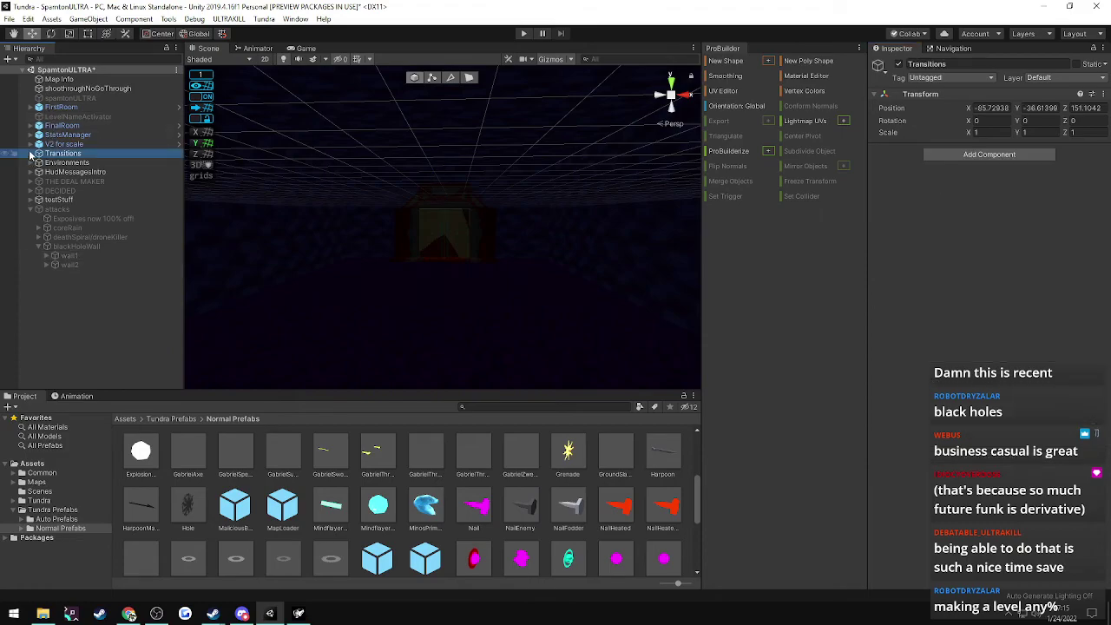
click(31, 155)
click(58, 163)
right_drag(352, 236, 981, 248)
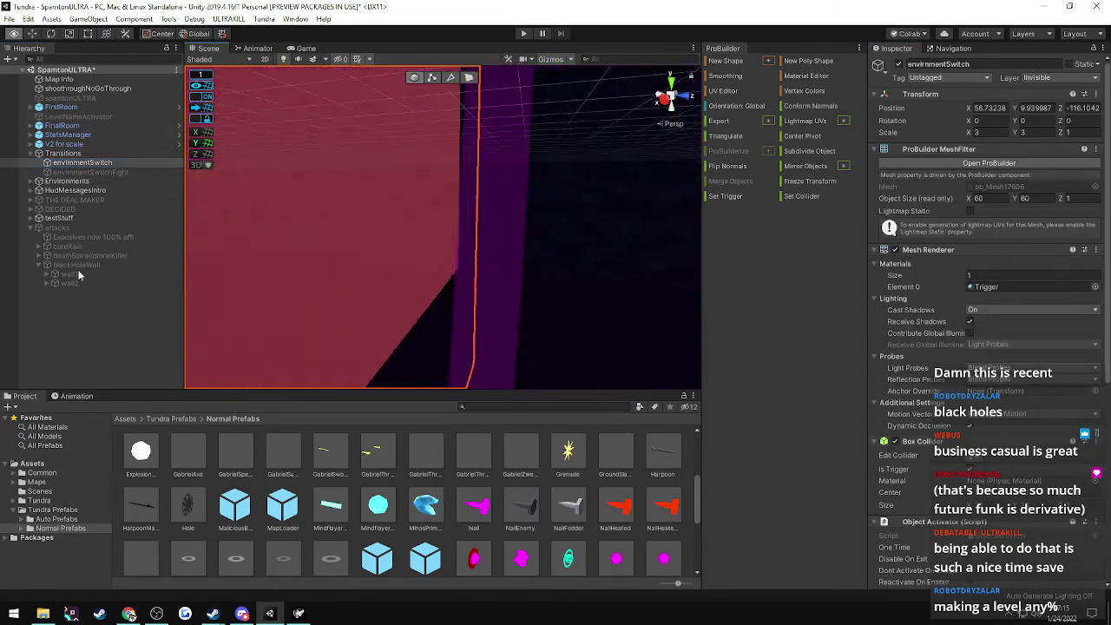
scroll(918, 325, down, 3)
scroll(918, 326, down, 6)
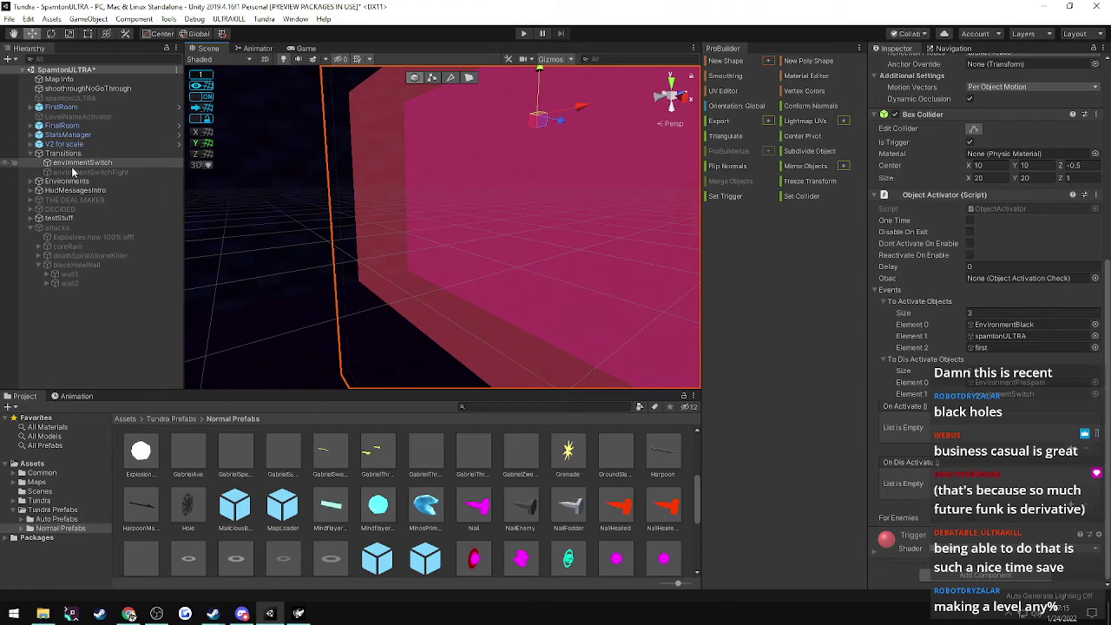
click(30, 228)
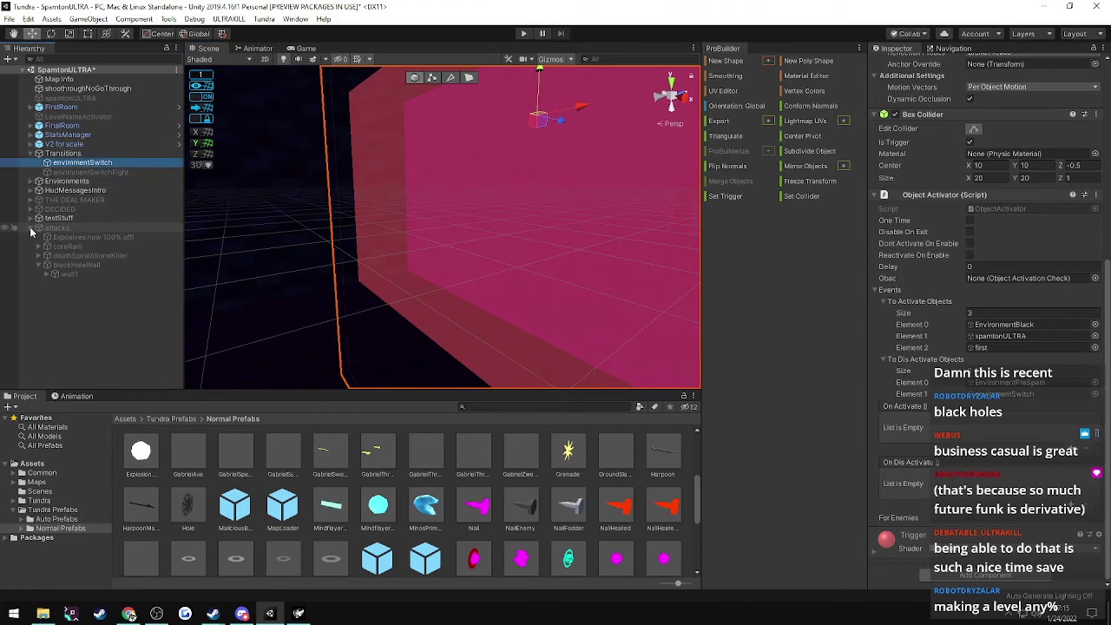
click(59, 228)
drag(59, 228, 920, 304)
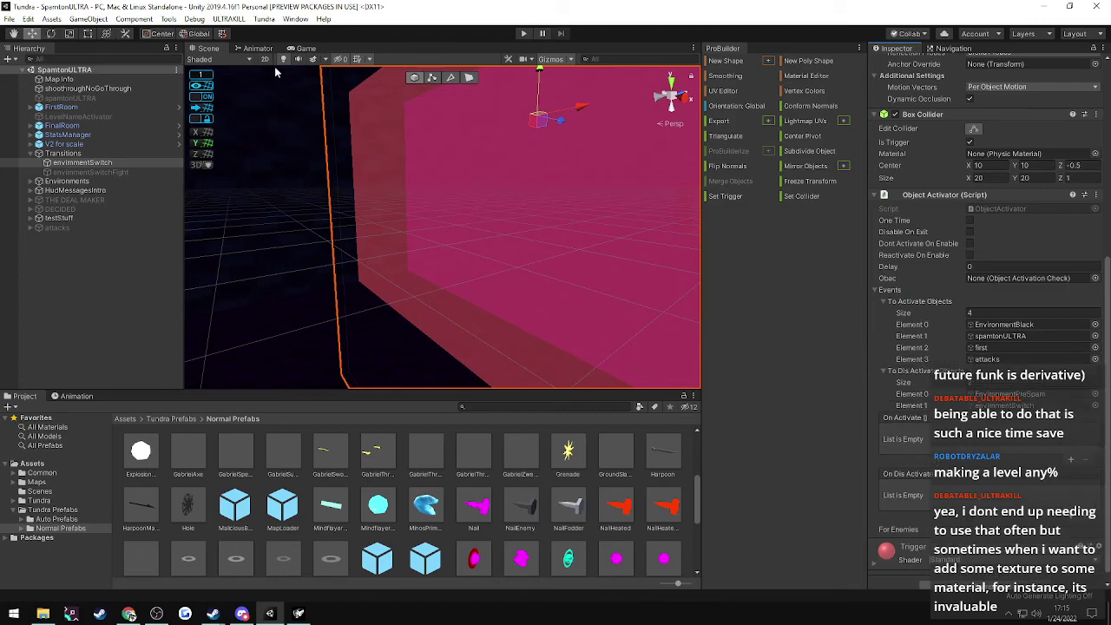
- Export the SpamtonULTRA map and switch to ULTRAKILL to load the level
click(228, 19)
click(230, 39)
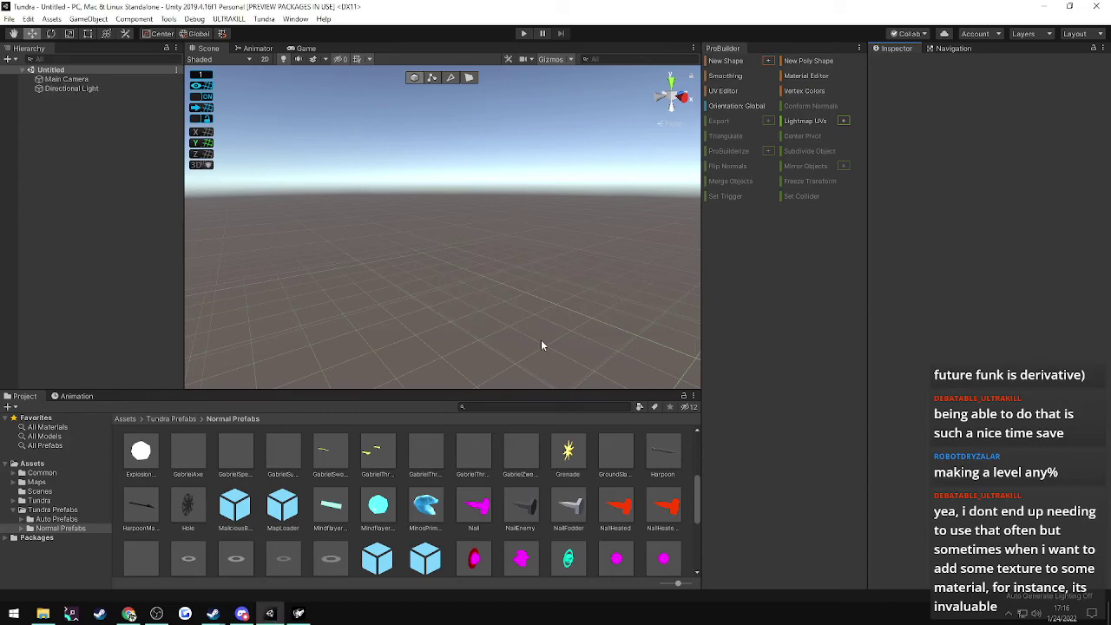
click(295, 615)
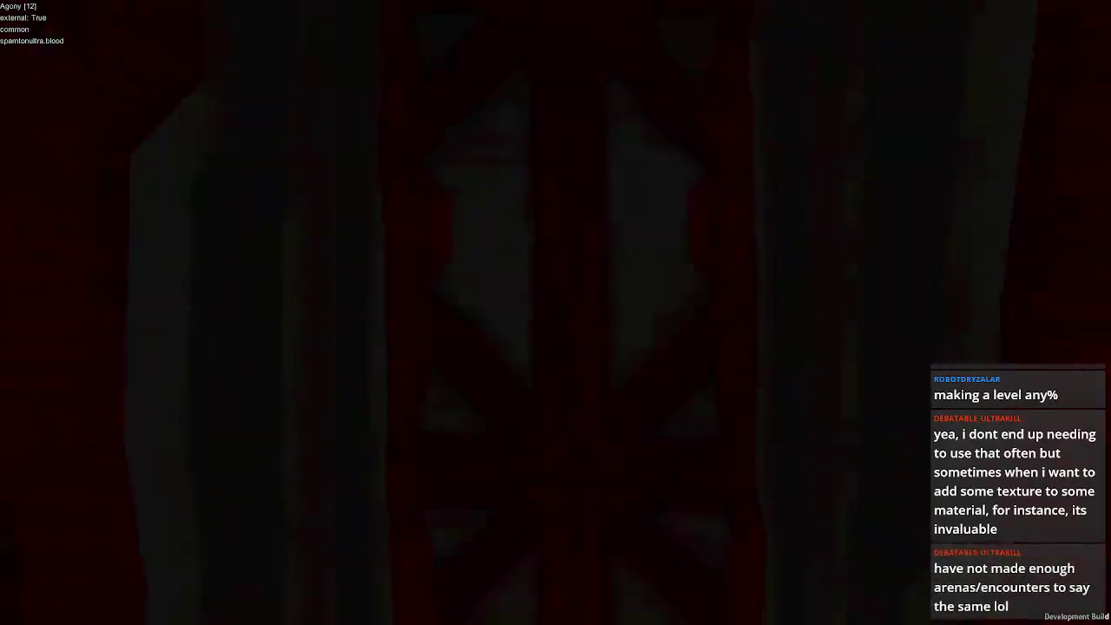
- Playtest the level's opening up to the boss's introduction, quit the mission and return to Unity
key(w)
key(w)
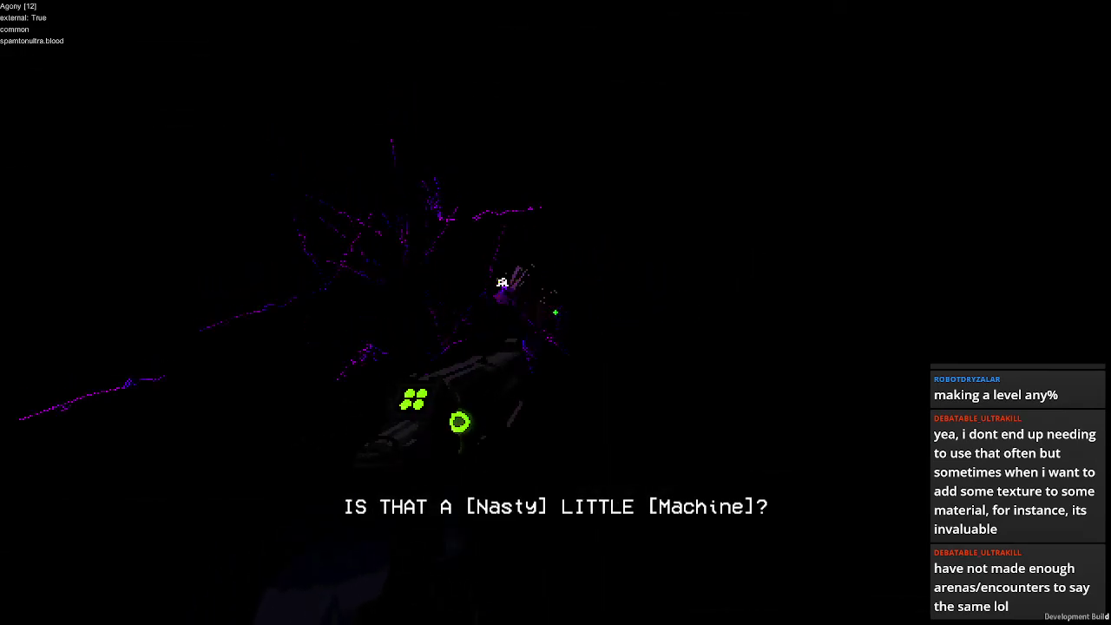
key(Escape)
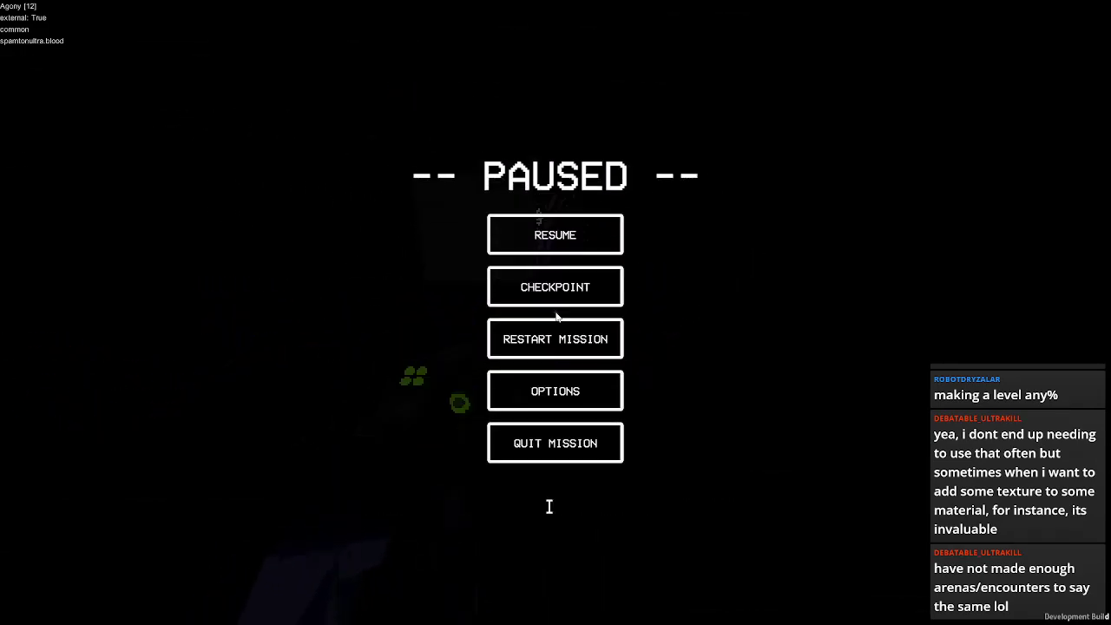
click(585, 437)
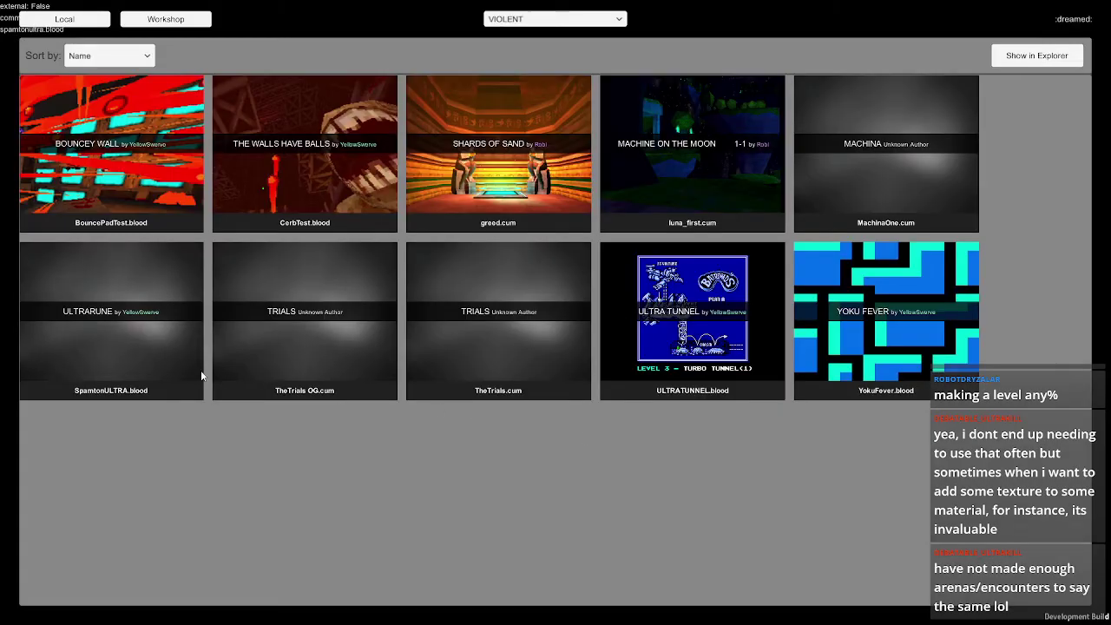
key(alt+Tab)
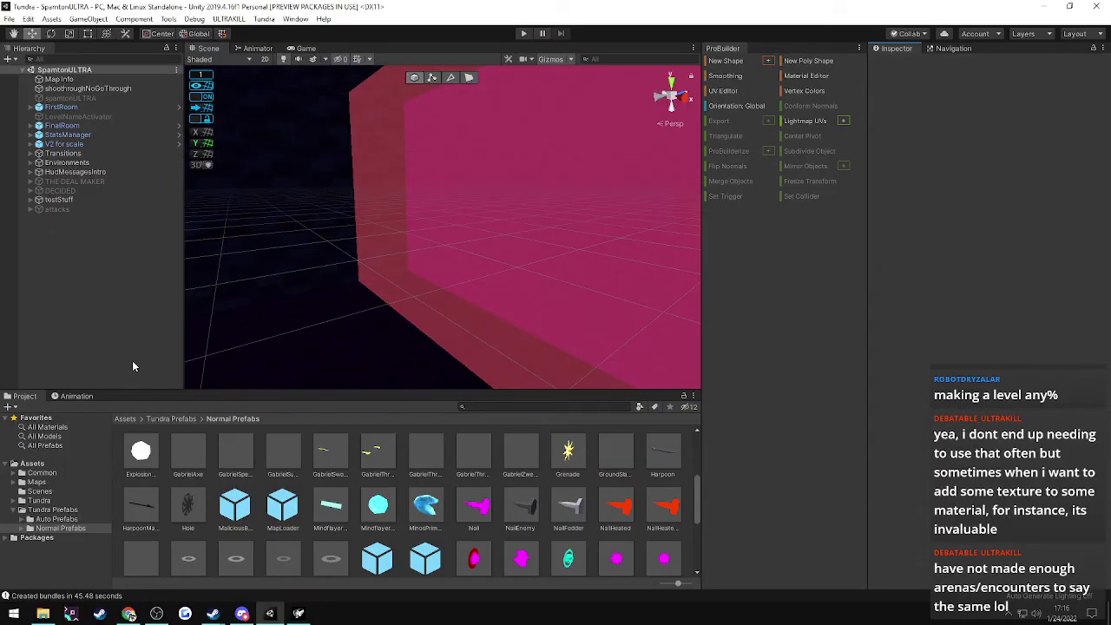
- Remove attacks from envirnmentSwitch's Object Activator by setting the To Activate Objects size to 3, and save the scene
click(49, 107)
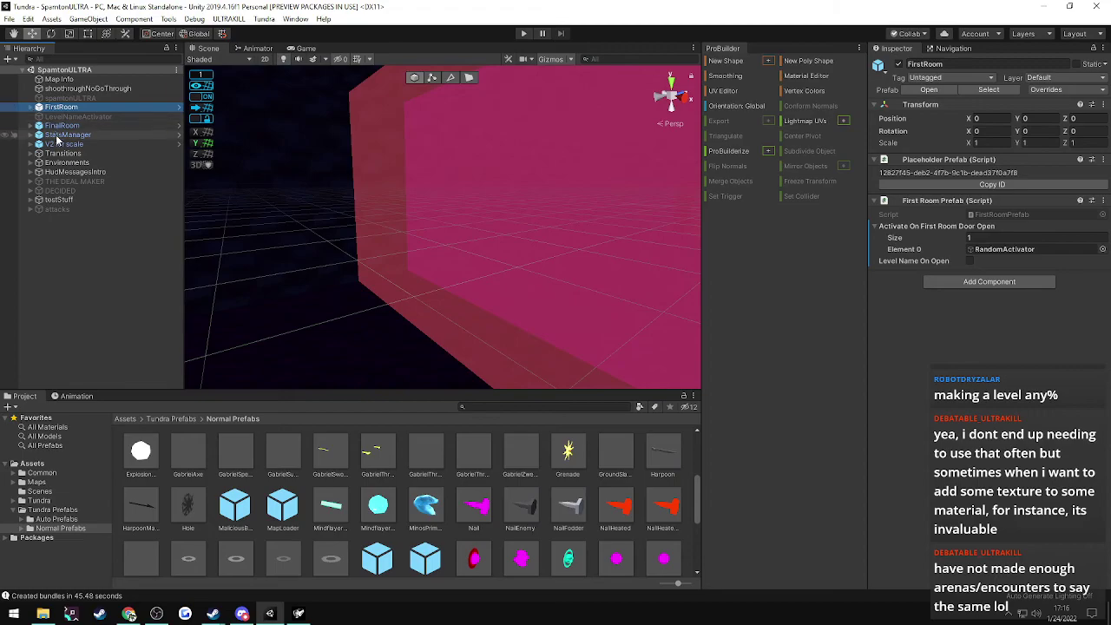
click(31, 153)
click(76, 163)
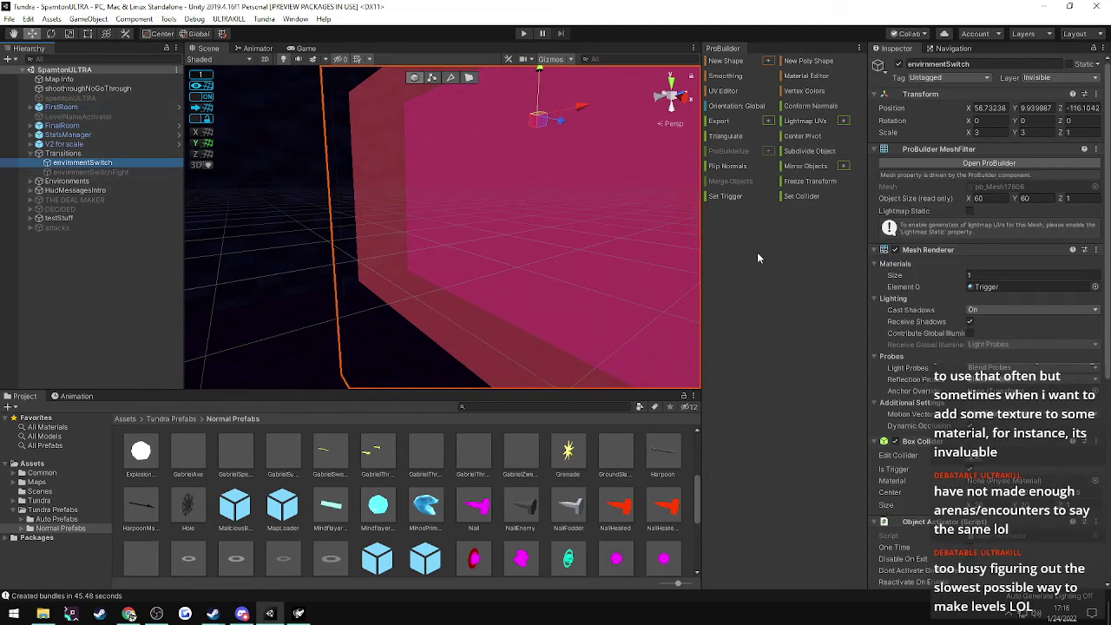
scroll(910, 267, down, 6)
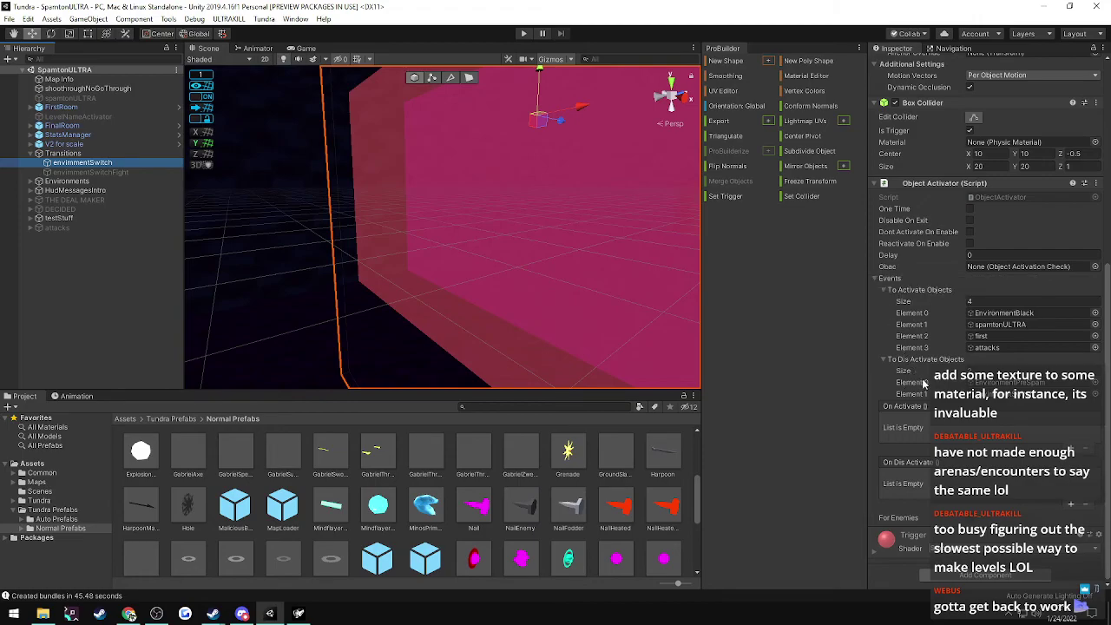
click(972, 302)
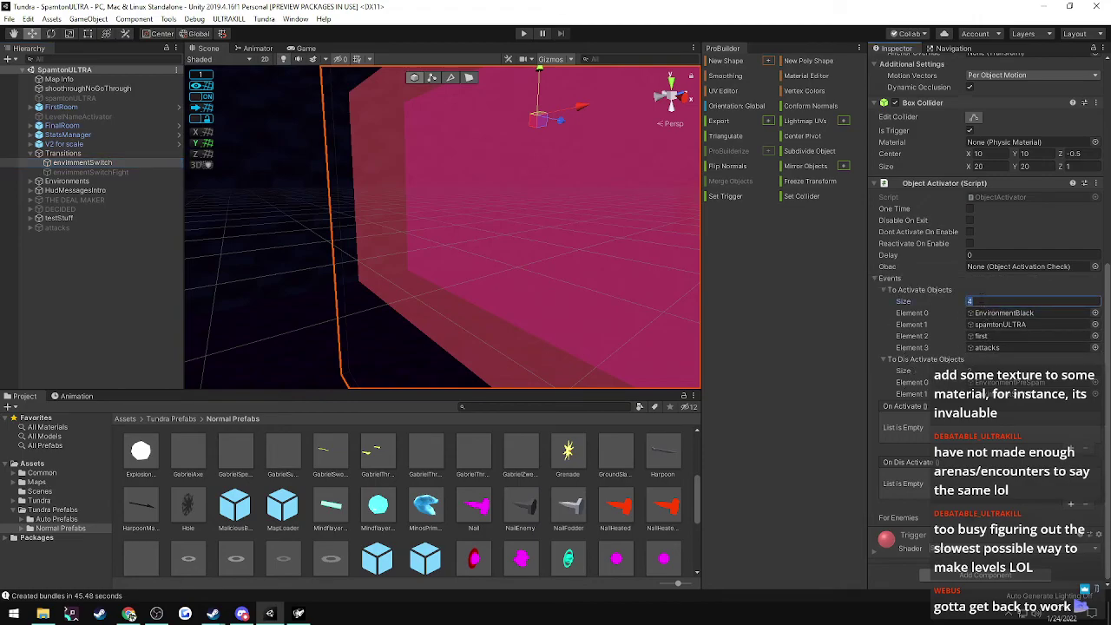
key(Return)
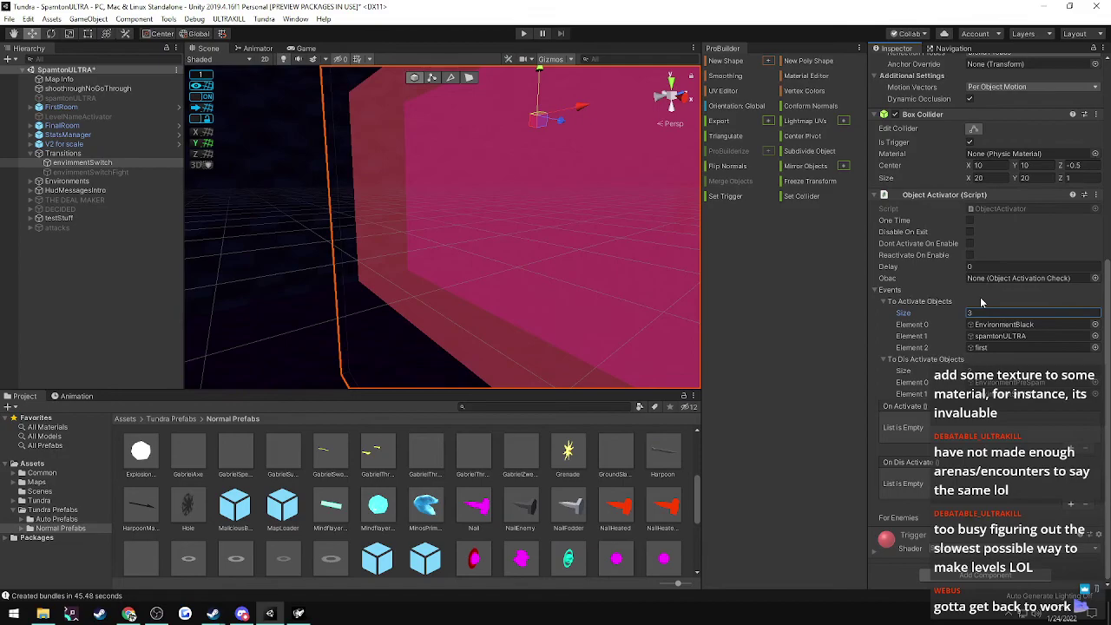
key(ctrl+s)
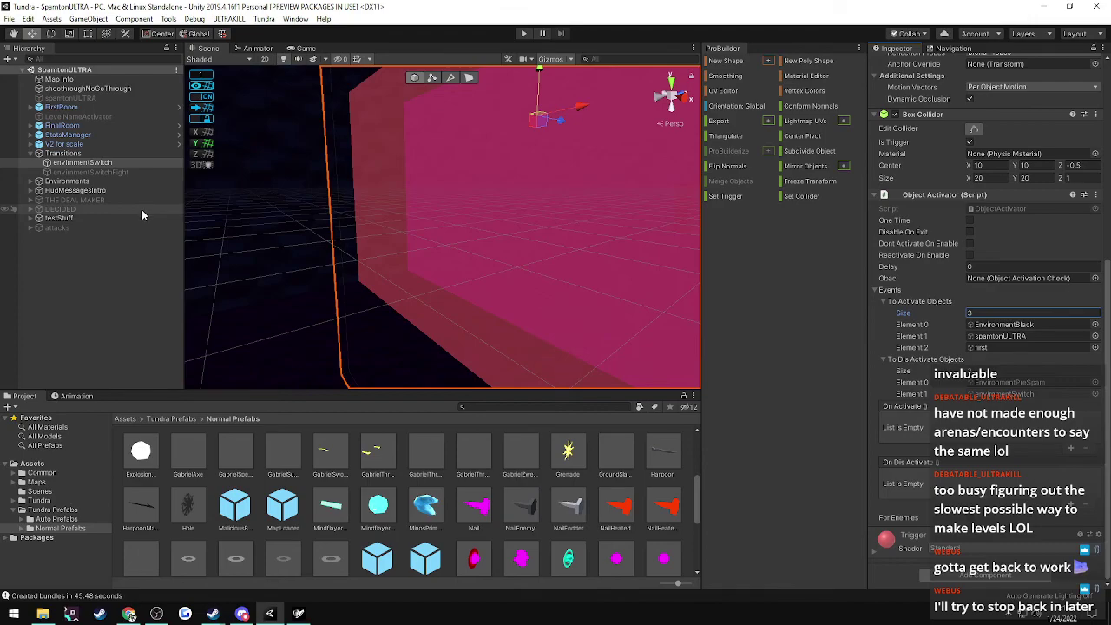
- Collapse the Transitions and attacks groups, re-export the map and load SpamtonULTRA.blood in ULTRAKILL
click(38, 153)
click(31, 211)
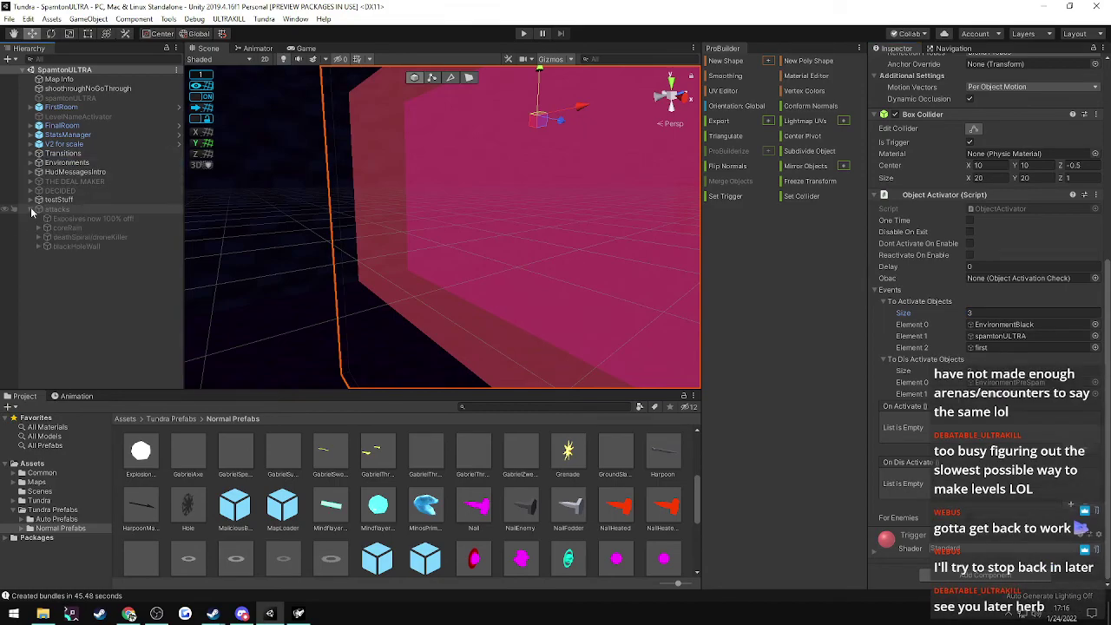
click(31, 211)
click(229, 19)
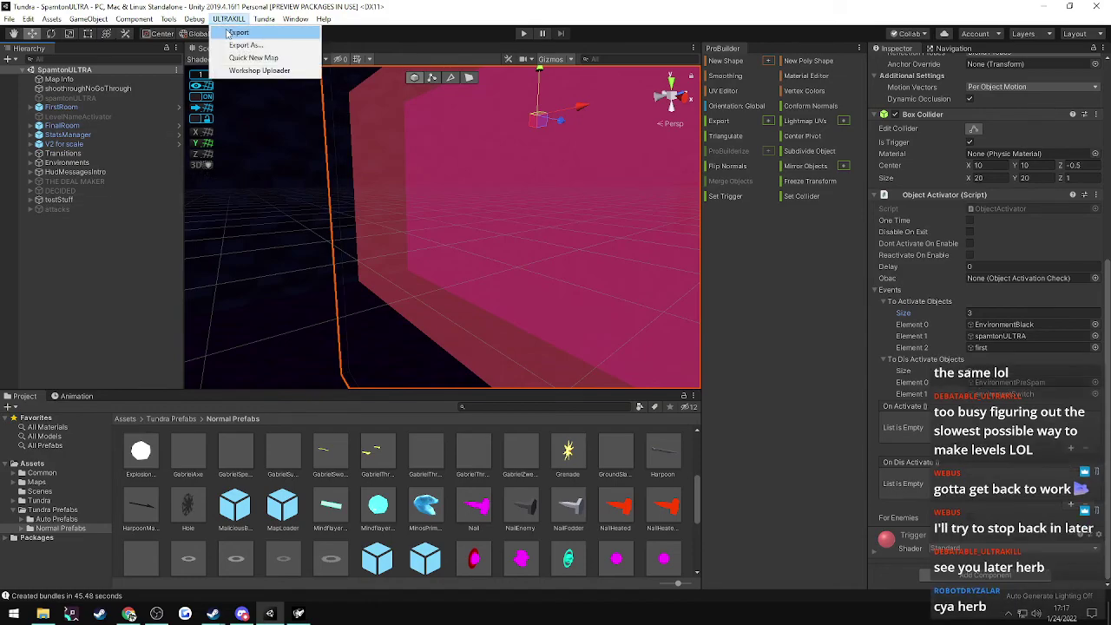
click(236, 33)
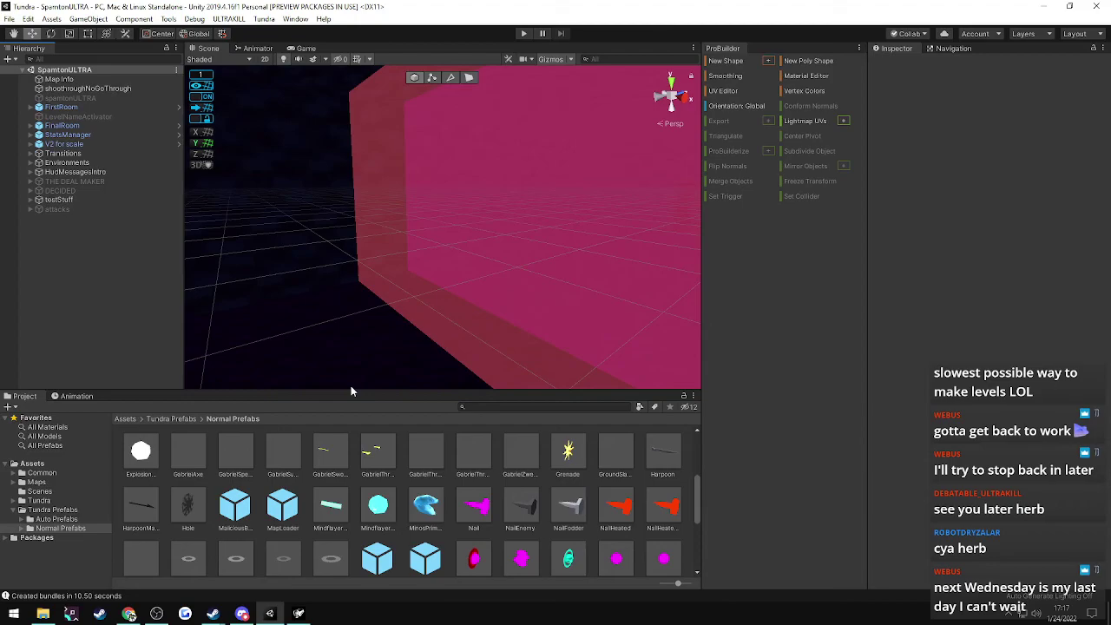
click(297, 613)
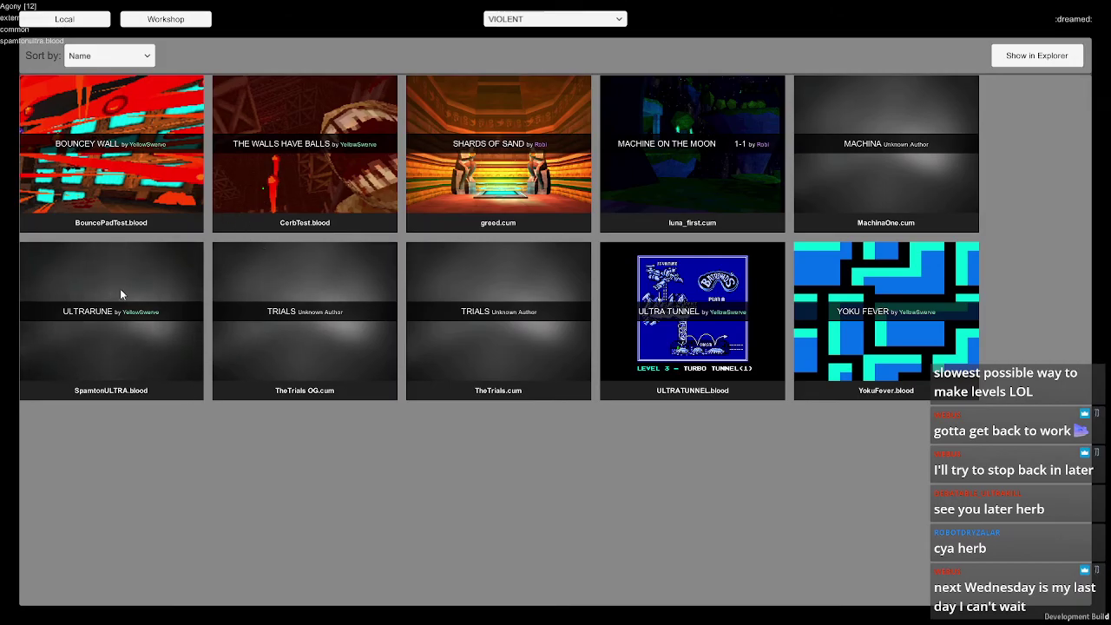
click(26, 349)
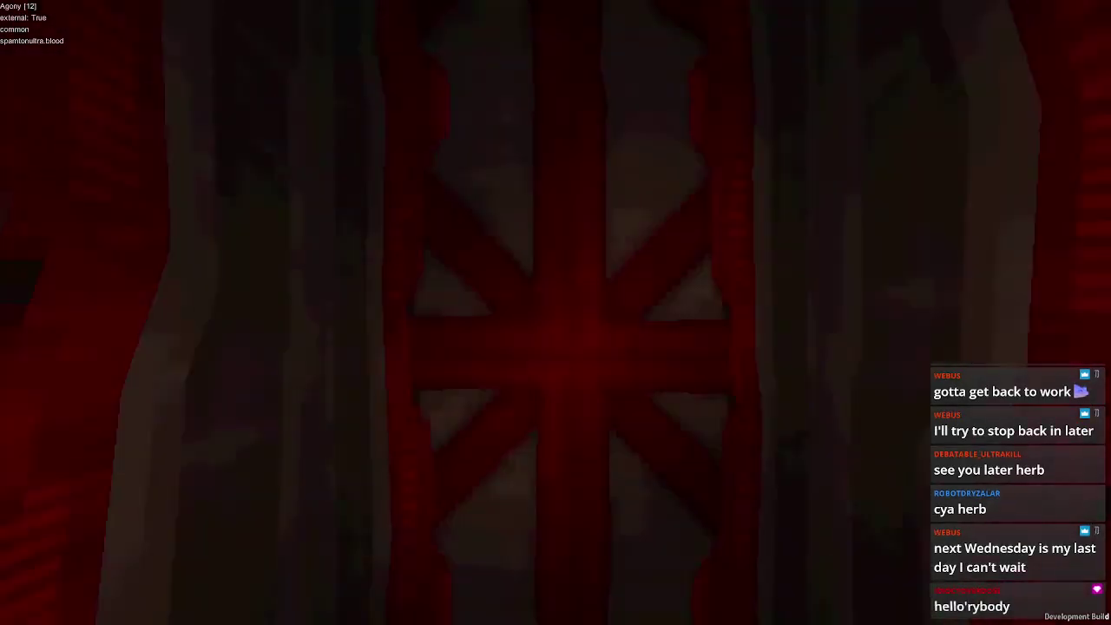
- Play through the boss's dialogue and the TAKE DEAL or DO NOT choice to reach the fight
key(w)
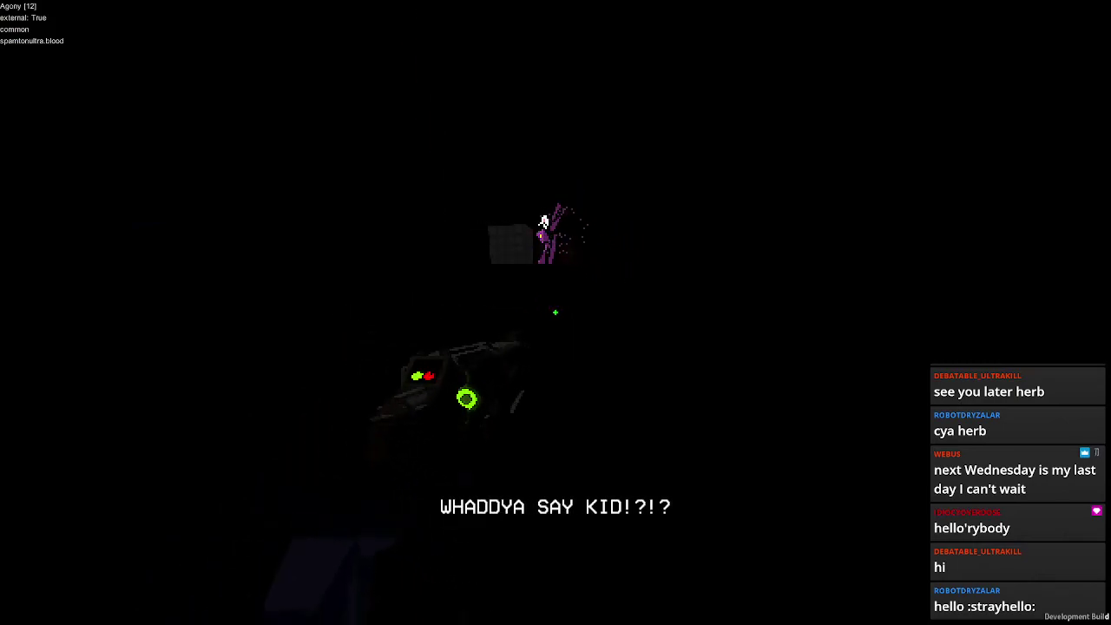
key(a)
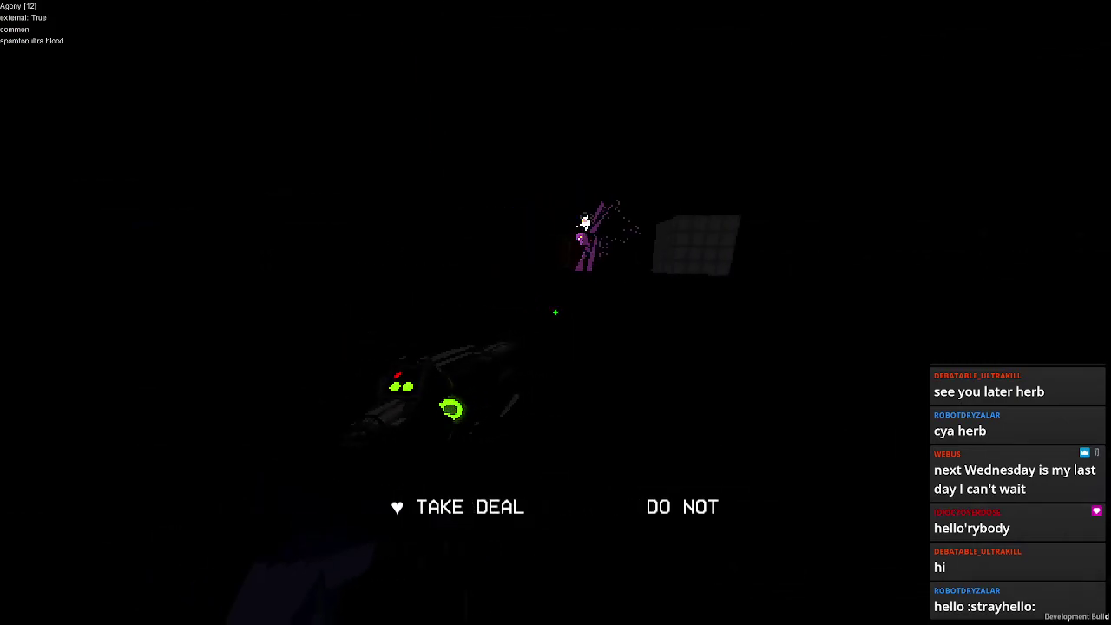
right_click(555, 313)
right_click(555, 312)
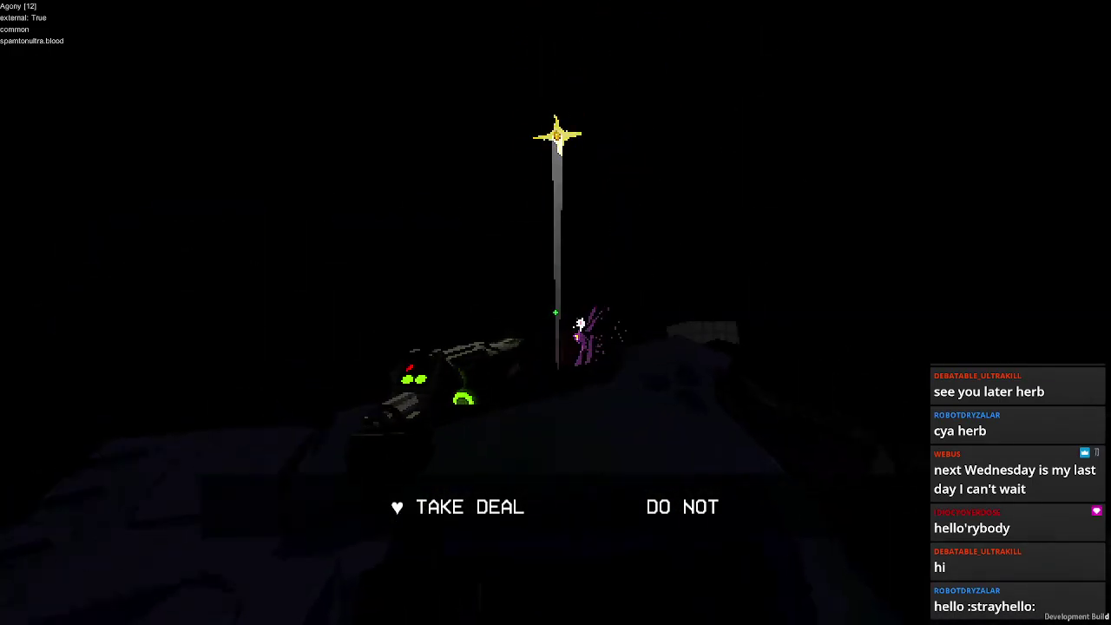
key(space)
right_click(555, 313)
click(555, 313)
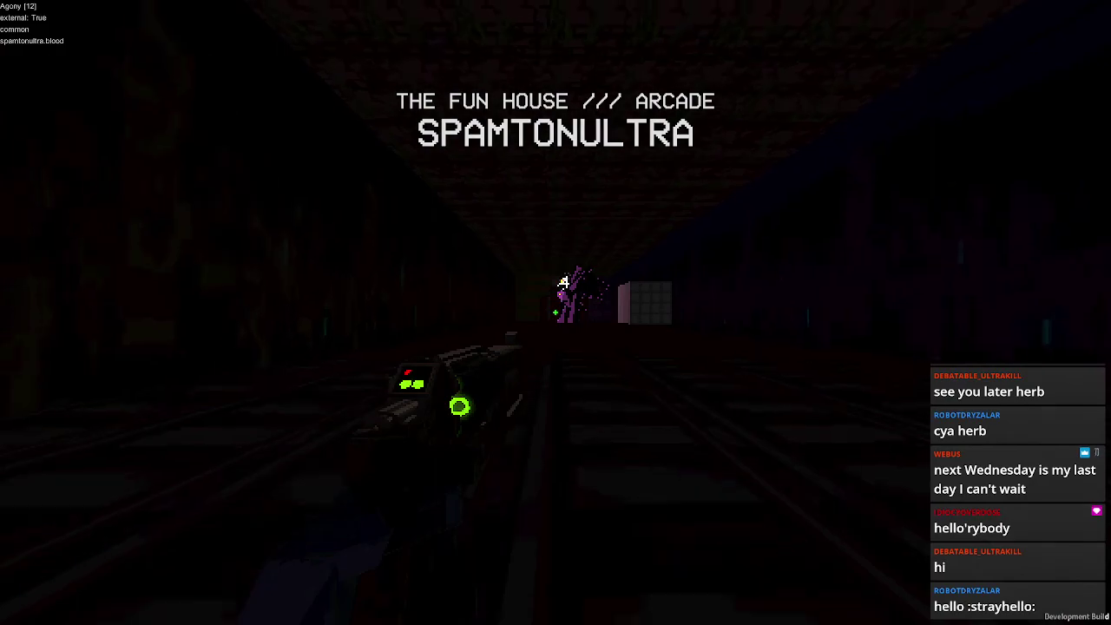
- Check the start of the SpamtonULTRA fight for the wall attack, quit the mission and return to Unity
key(d)
key(a)
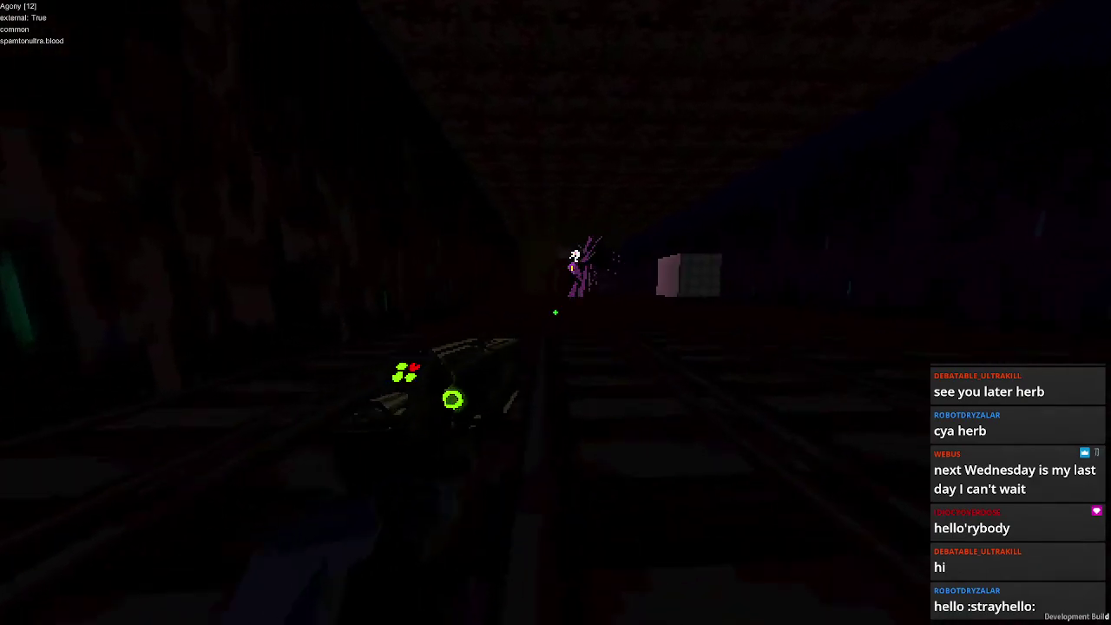
key(Escape)
click(550, 441)
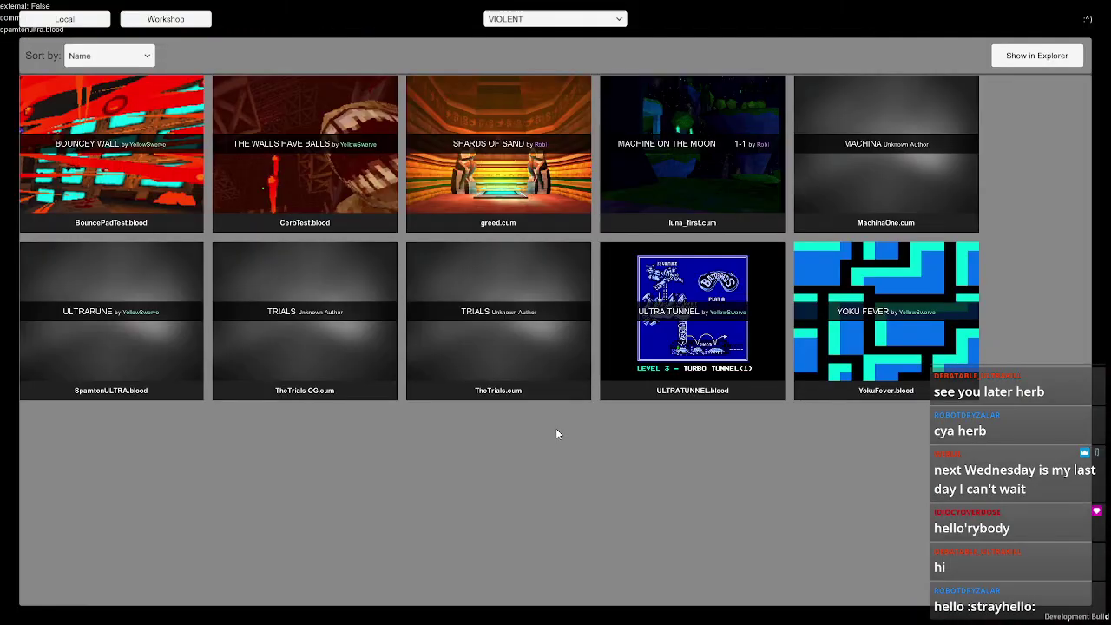
key(alt+Tab)
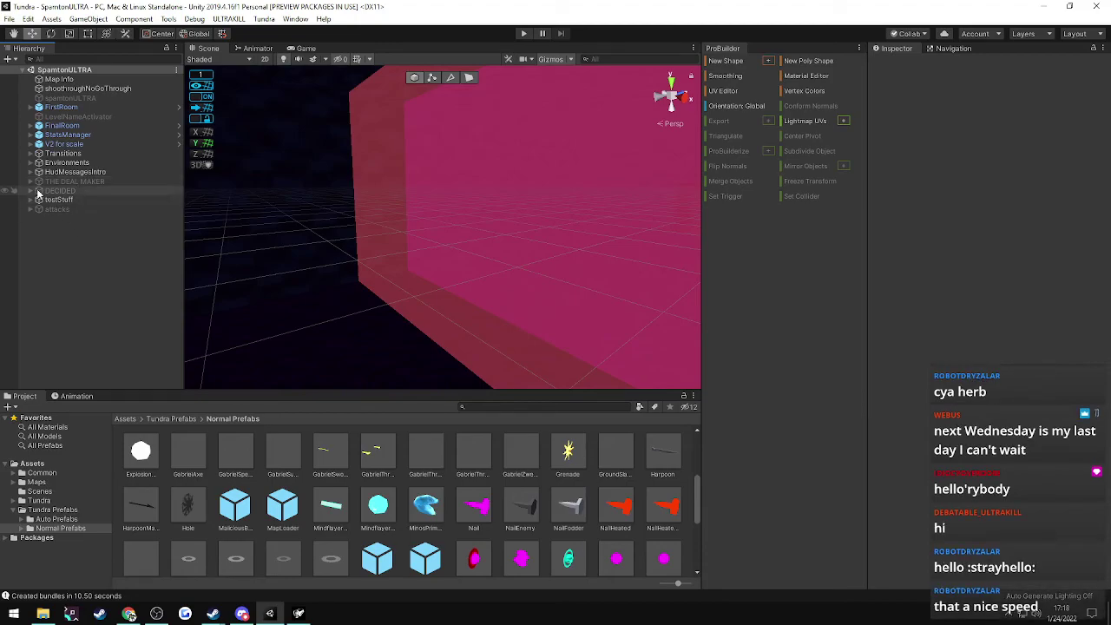
- Set the Delay of the Object Activator on wall1 under blackHoleWall to 3
click(55, 210)
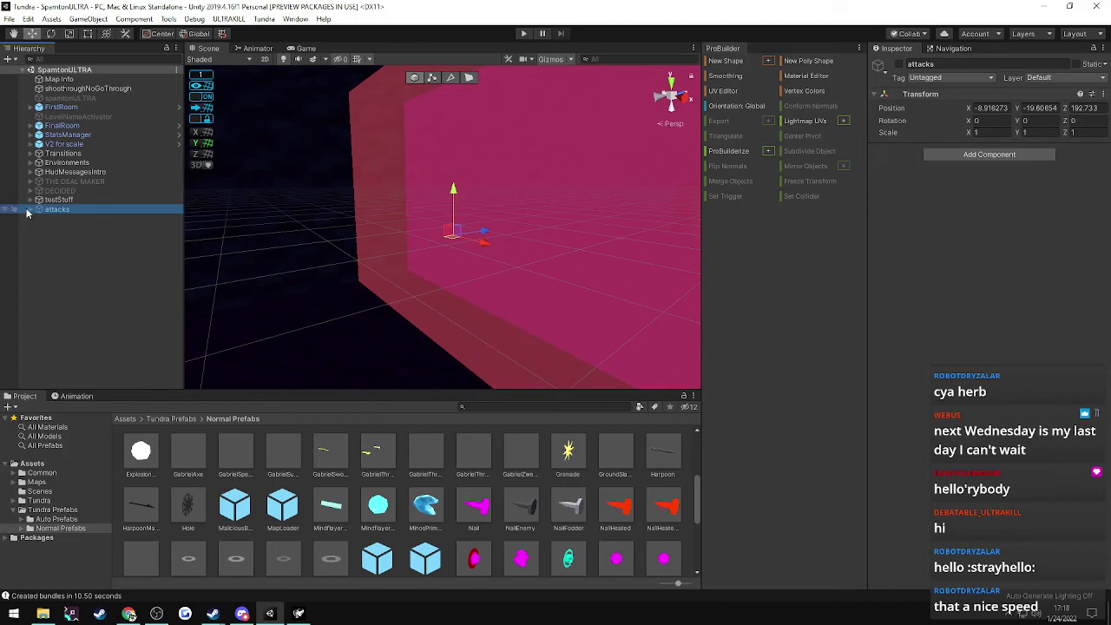
click(29, 210)
click(55, 248)
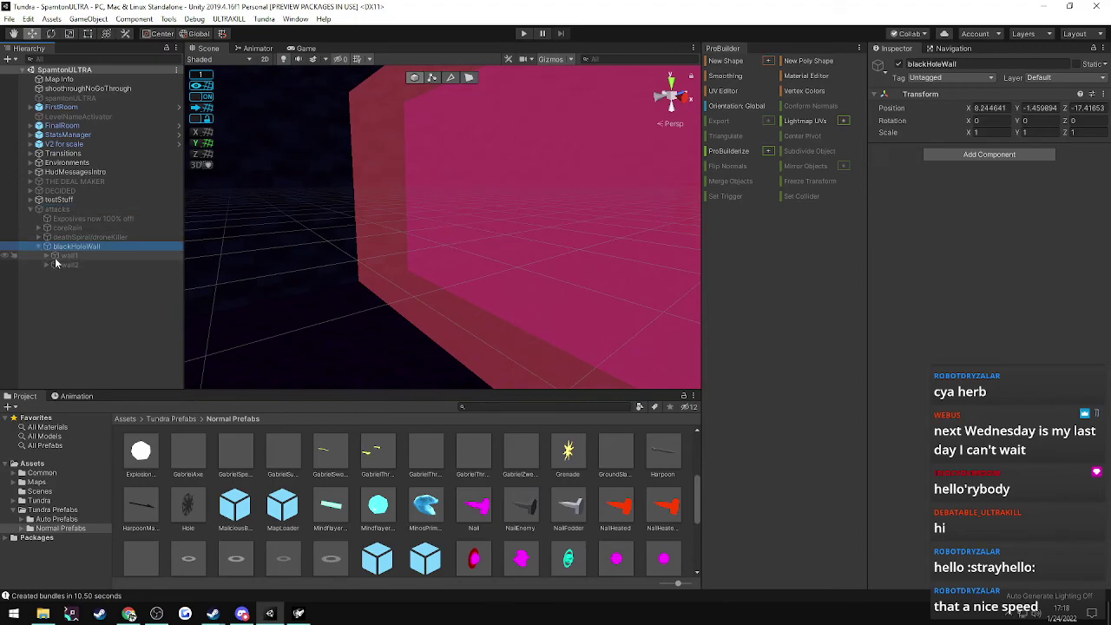
click(46, 265)
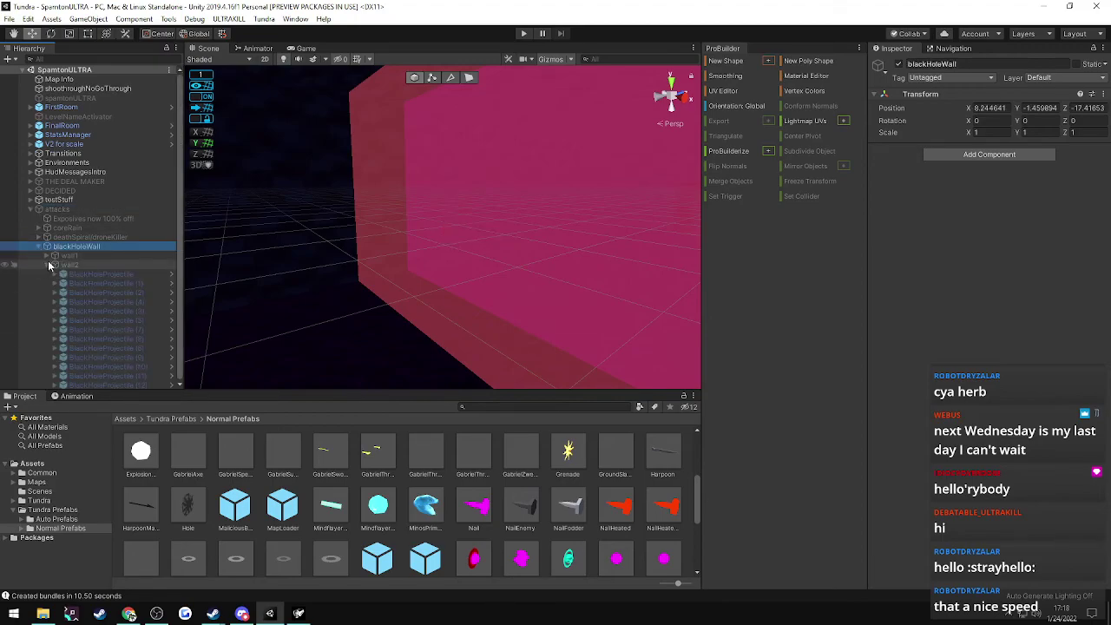
click(50, 266)
click(73, 256)
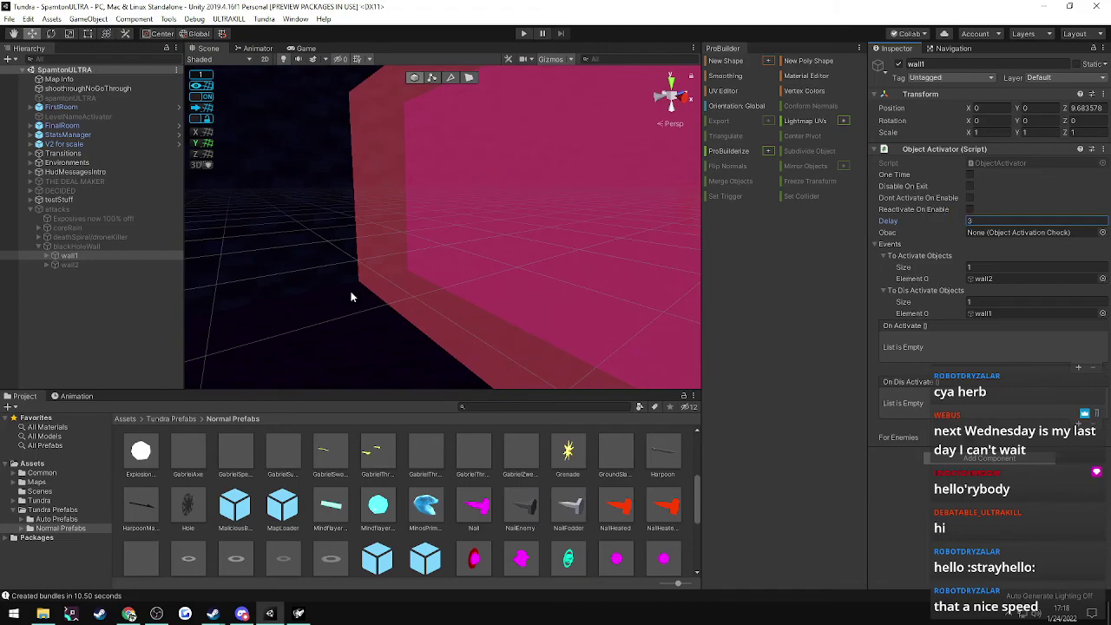
- Re-export the map with the new wall1 delay and load SpamtonULTRA.blood in ULTRAKILL
click(228, 19)
click(252, 29)
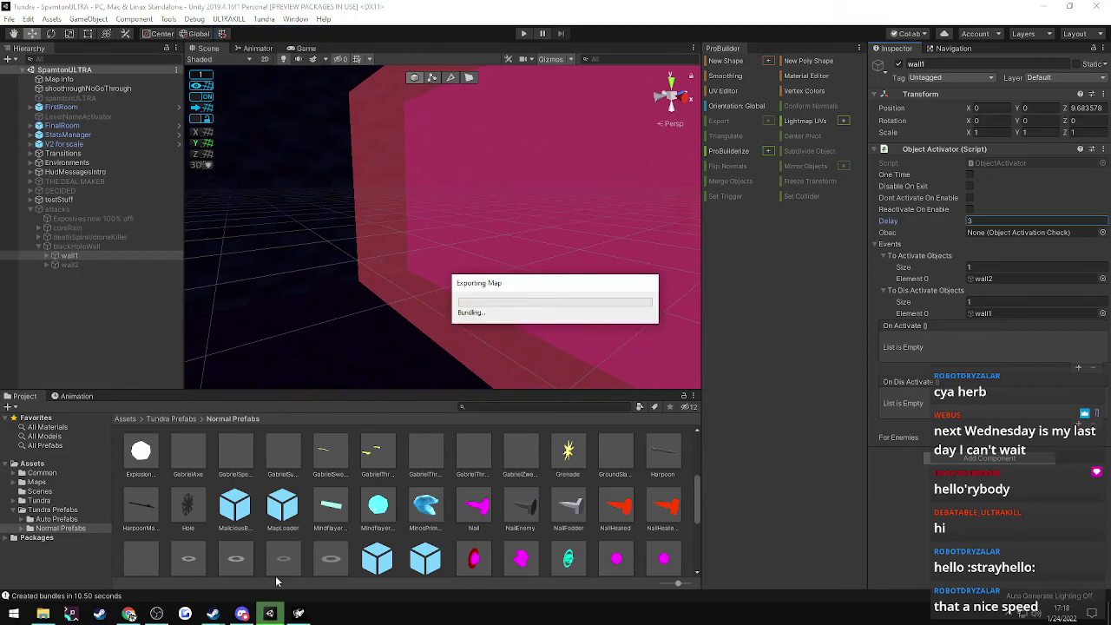
mouse_move(300, 614)
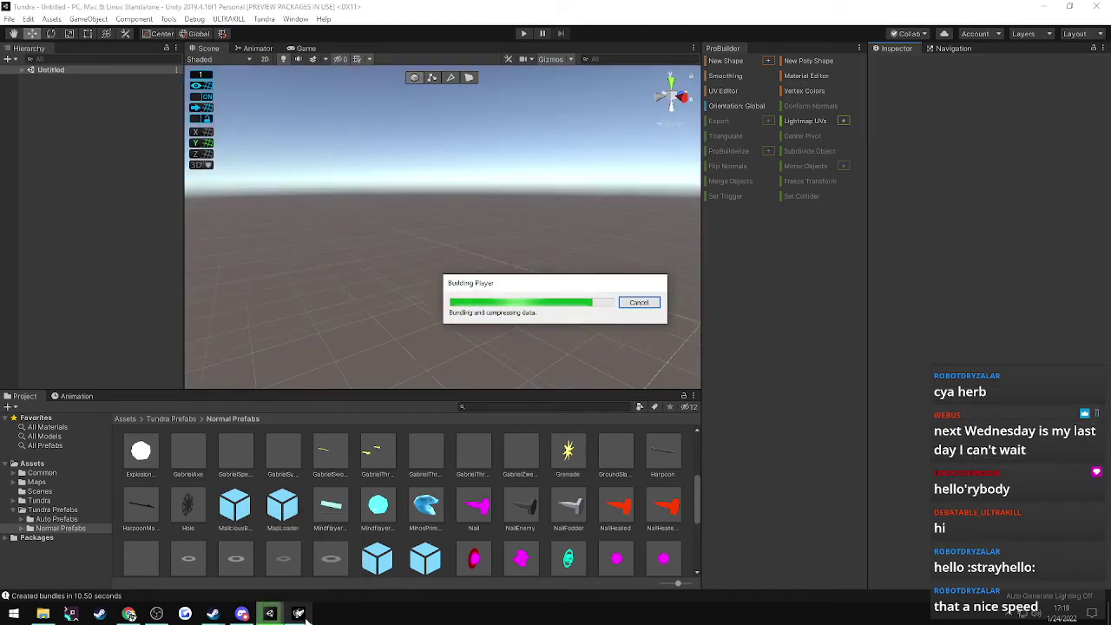
click(298, 613)
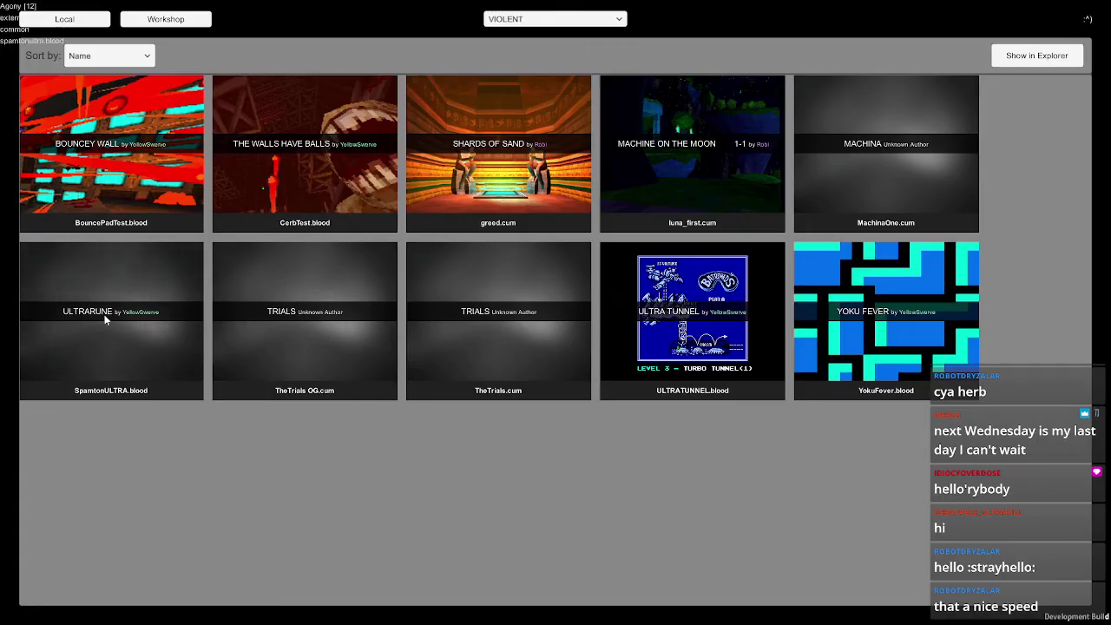
click(201, 340)
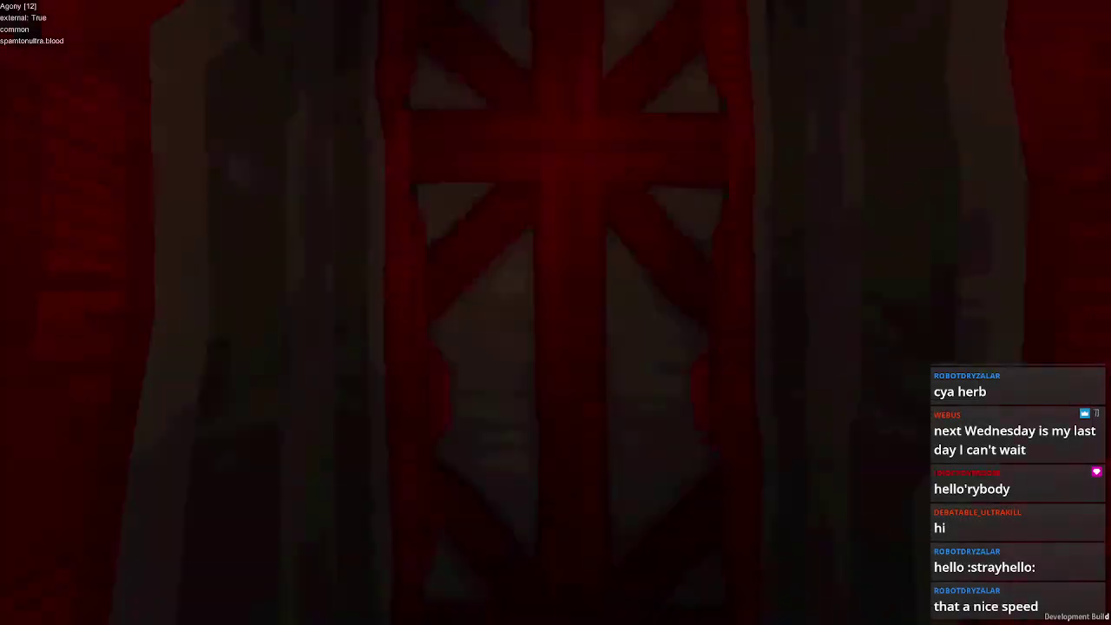
- Play up to the deal offer and answer it to start the SpamtonULTRA boss fight
key(w)
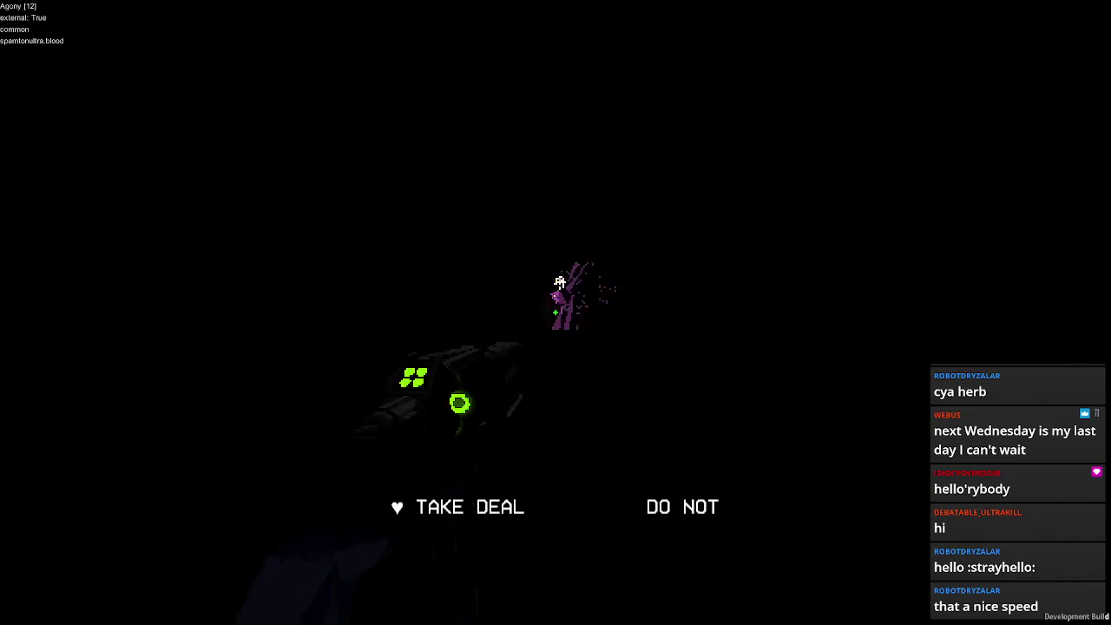
key(d)
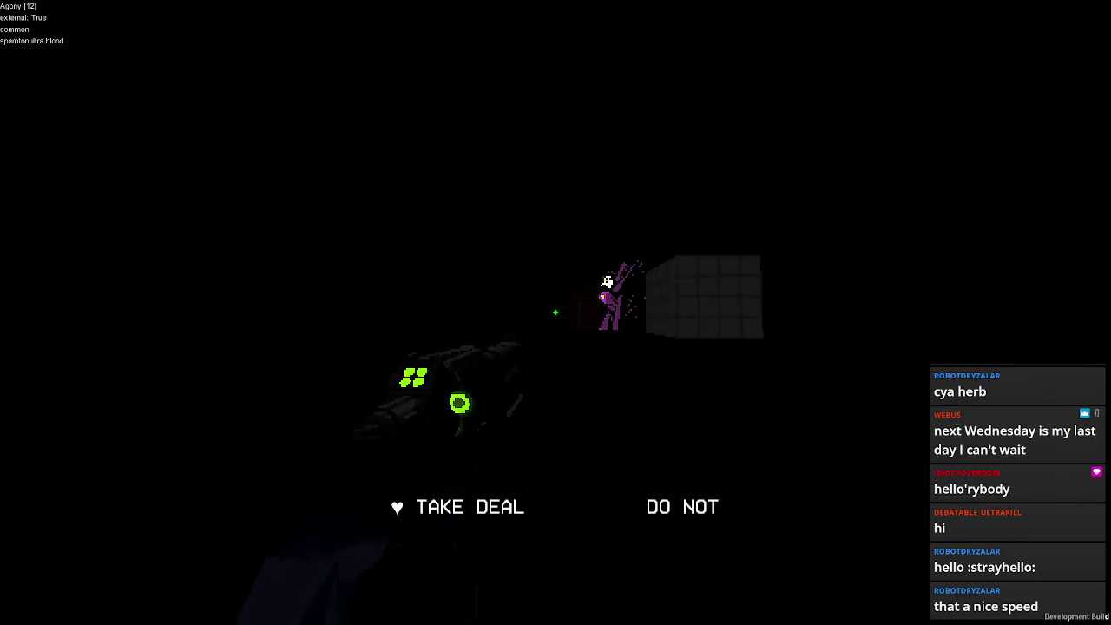
key(z)
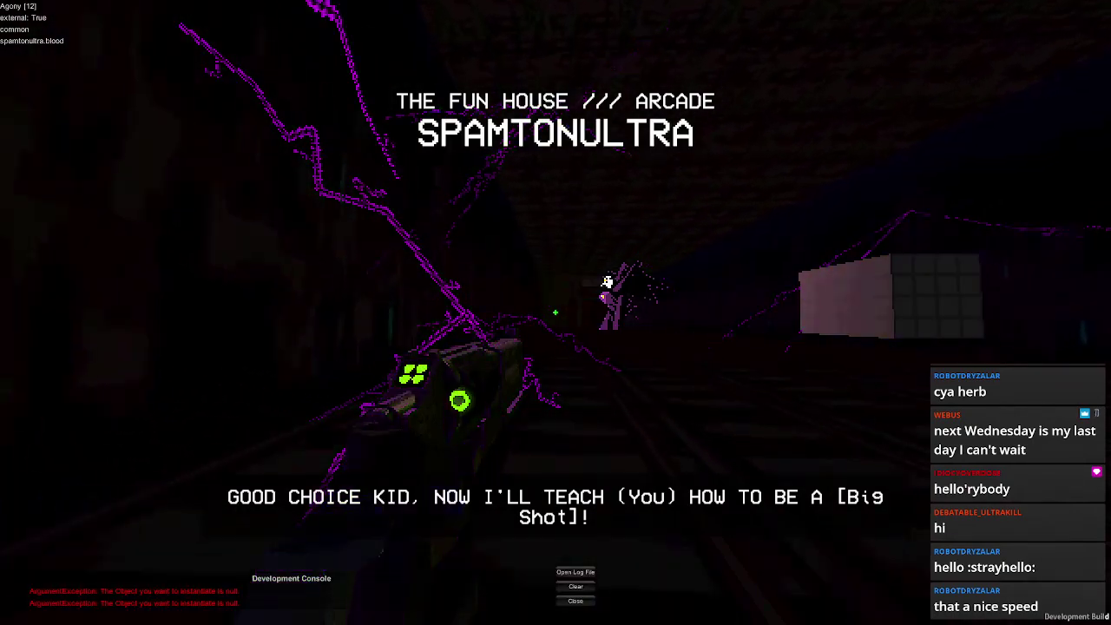
- Turn on the weapon and health display in the game's HUD options and resume the fight
key(Escape)
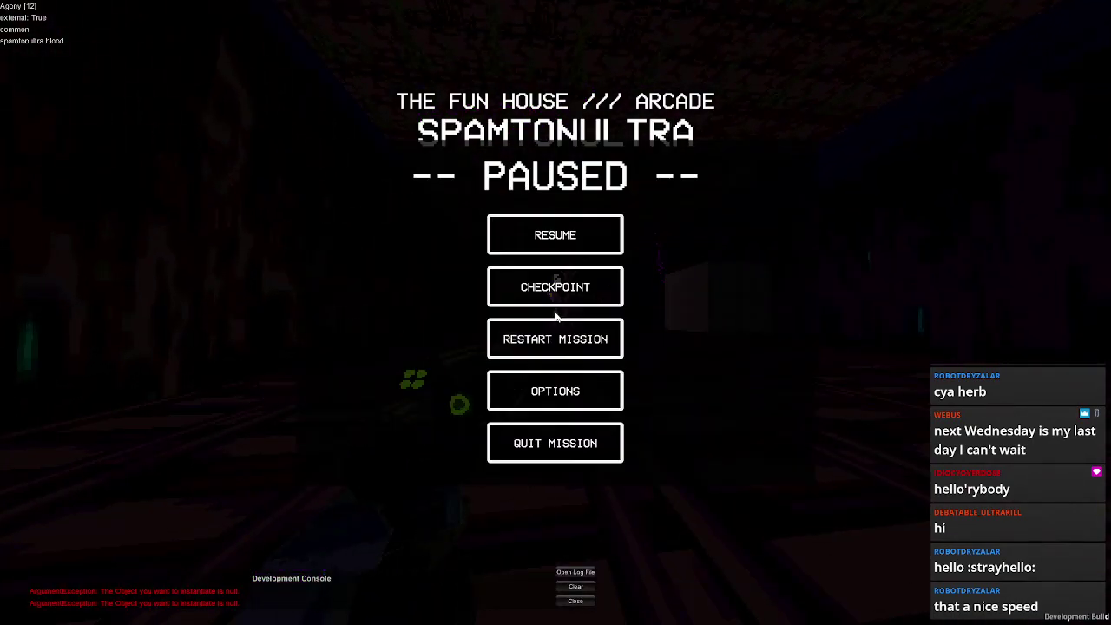
click(555, 392)
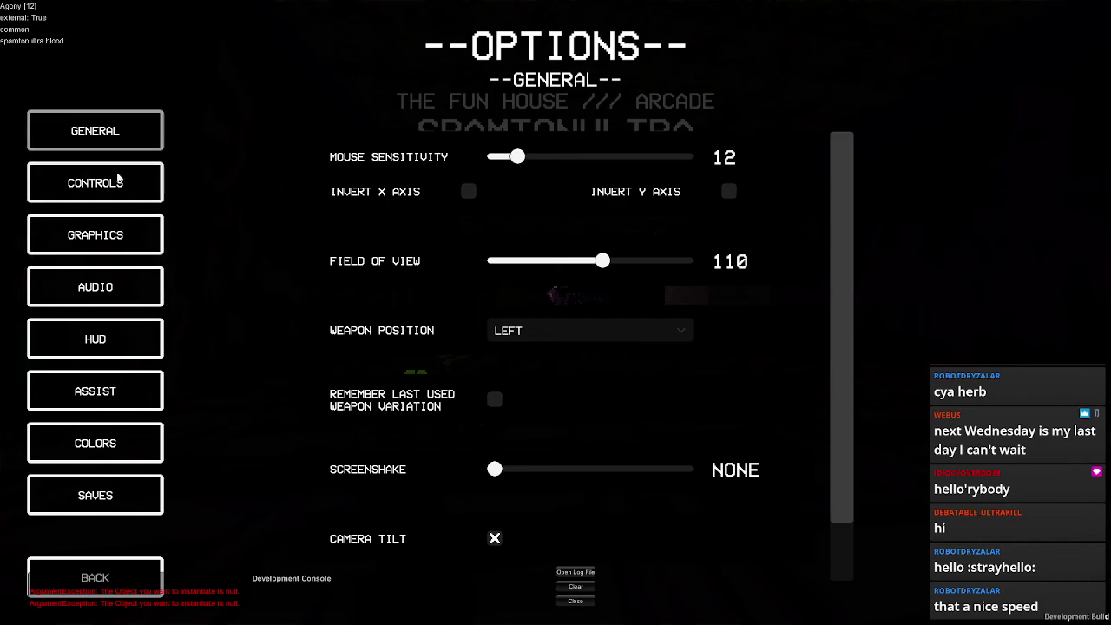
click(95, 339)
click(499, 161)
click(515, 197)
key(Escape)
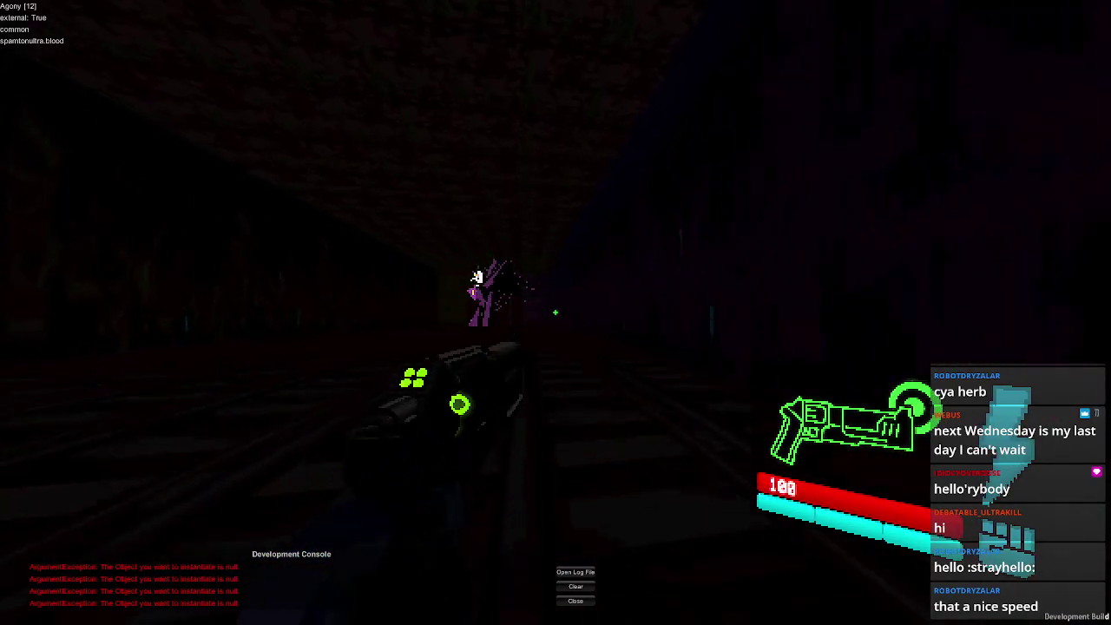
- Quit the mission and return to Unity
key(Escape)
click(539, 443)
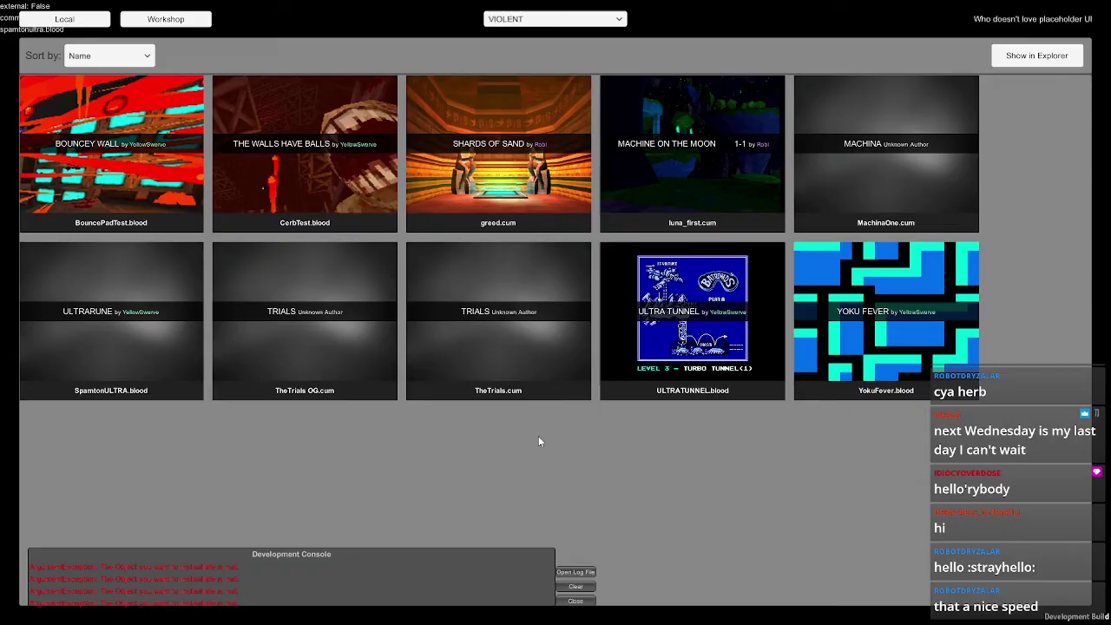
key(alt+Tab)
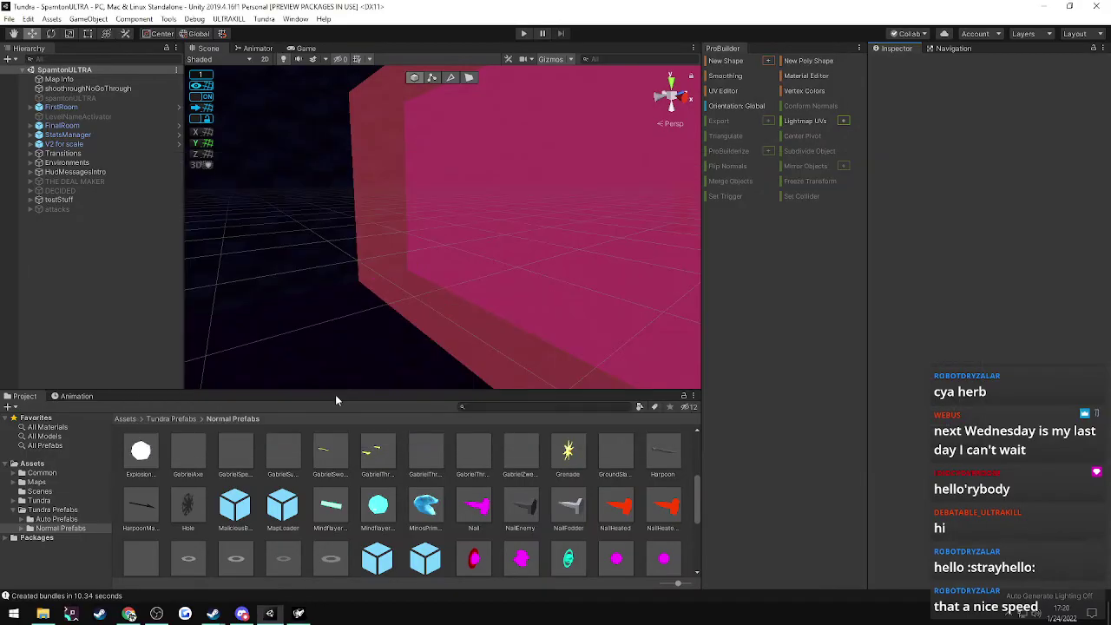
- Expand attacks, blackHoleWall and wall1 and examine the component settings of the first BlackHoleProjectile
click(31, 210)
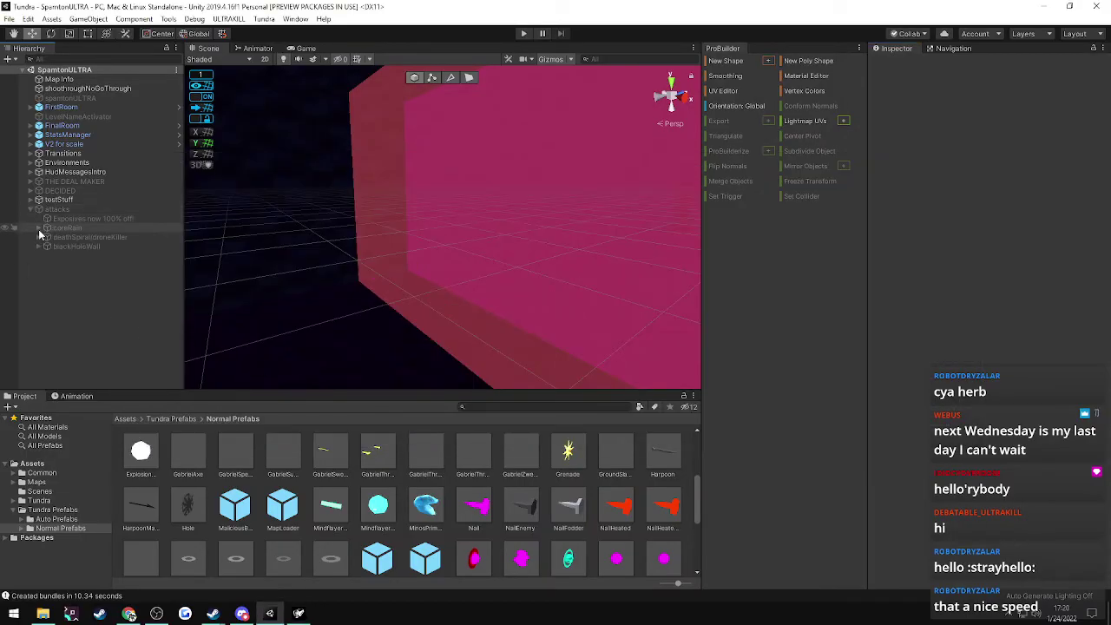
click(31, 210)
click(31, 210)
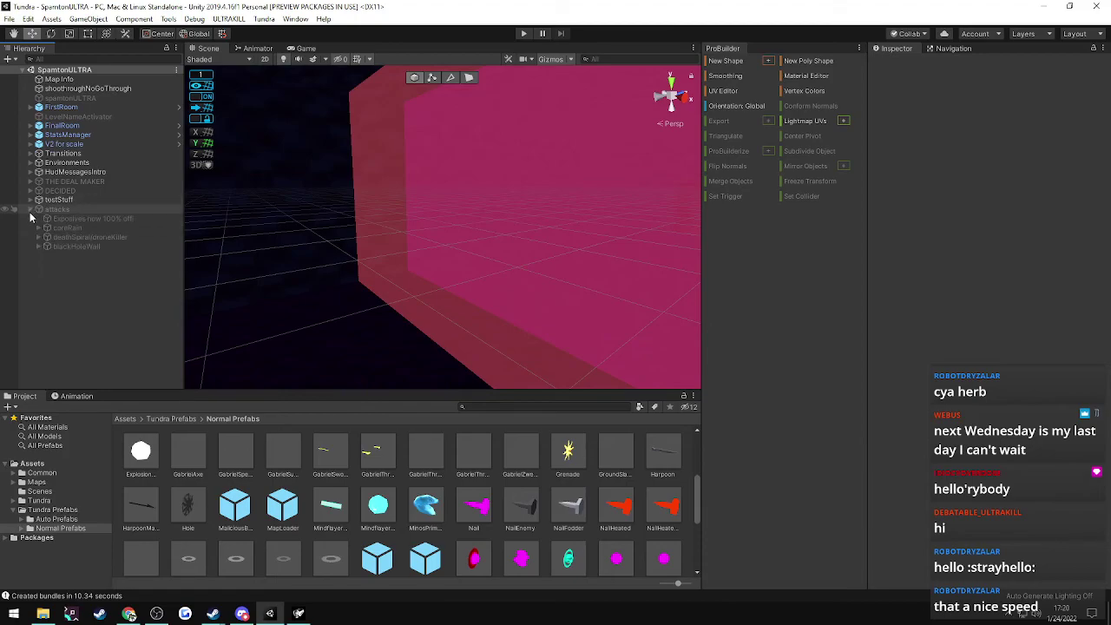
click(38, 246)
click(48, 256)
click(78, 264)
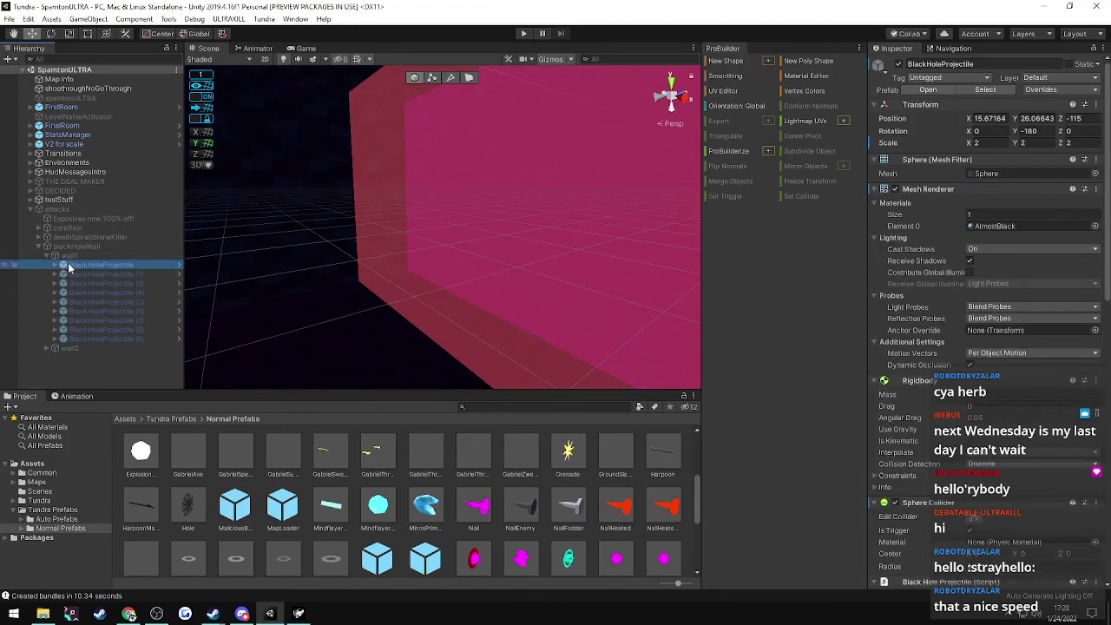
scroll(972, 279, down, 5)
scroll(972, 279, down, 8)
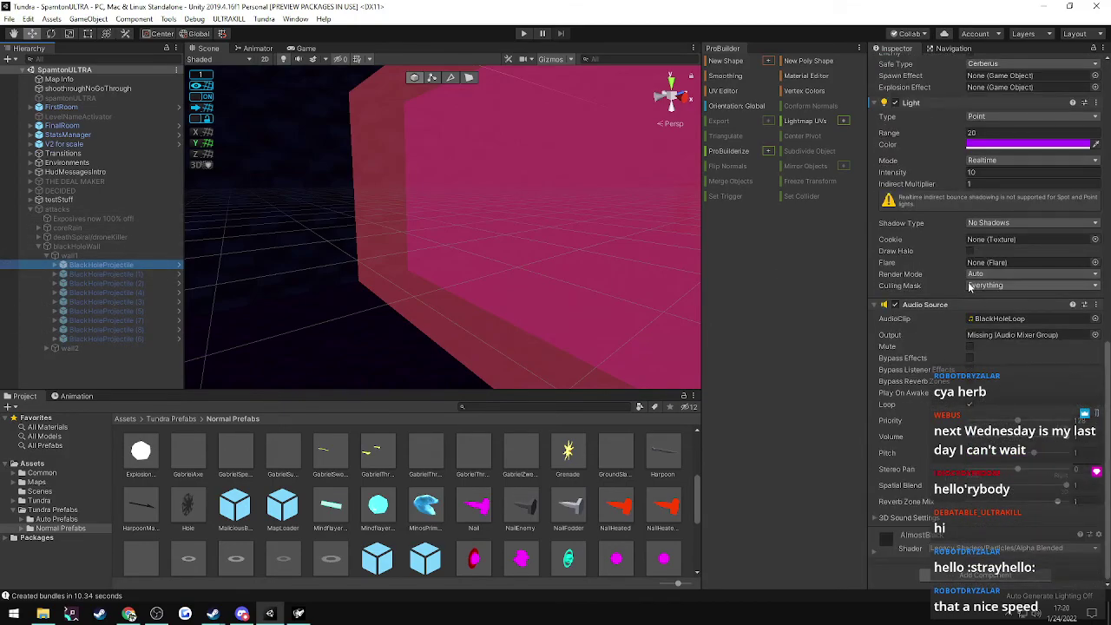
scroll(970, 287, up, 12)
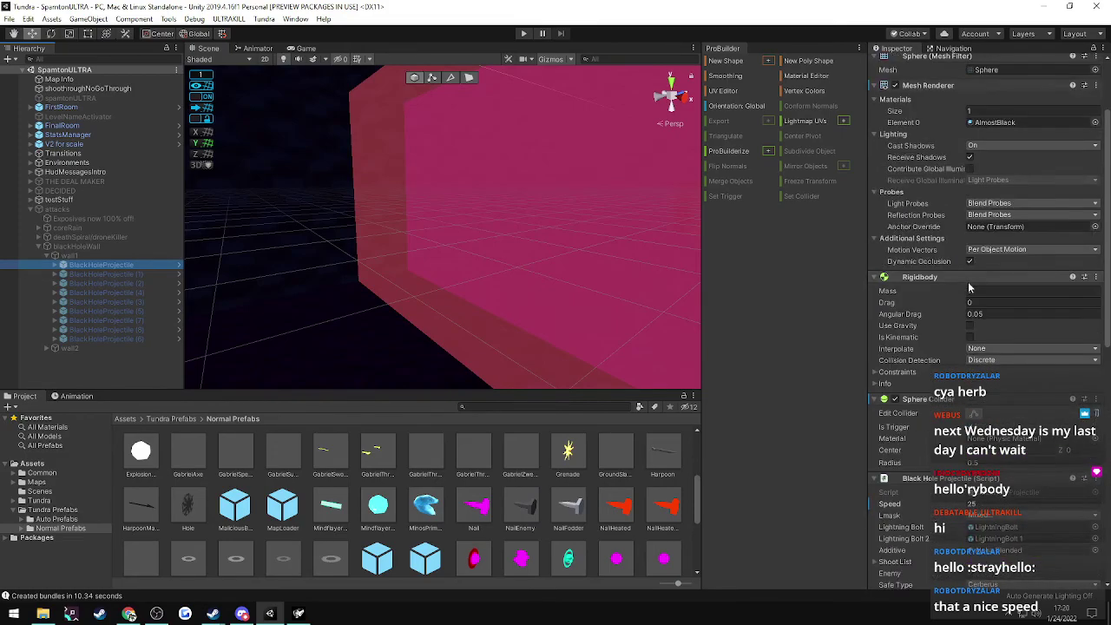
scroll(970, 287, down, 10)
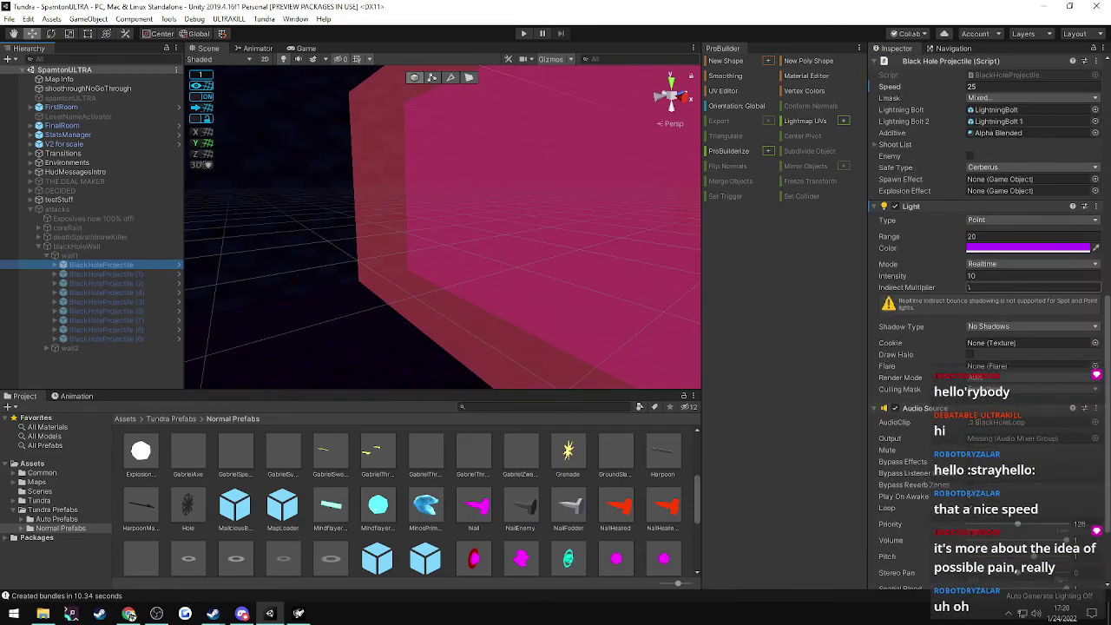
- Go through the other BlackHoleProjectile copies in wall1 and check their components
click(125, 272)
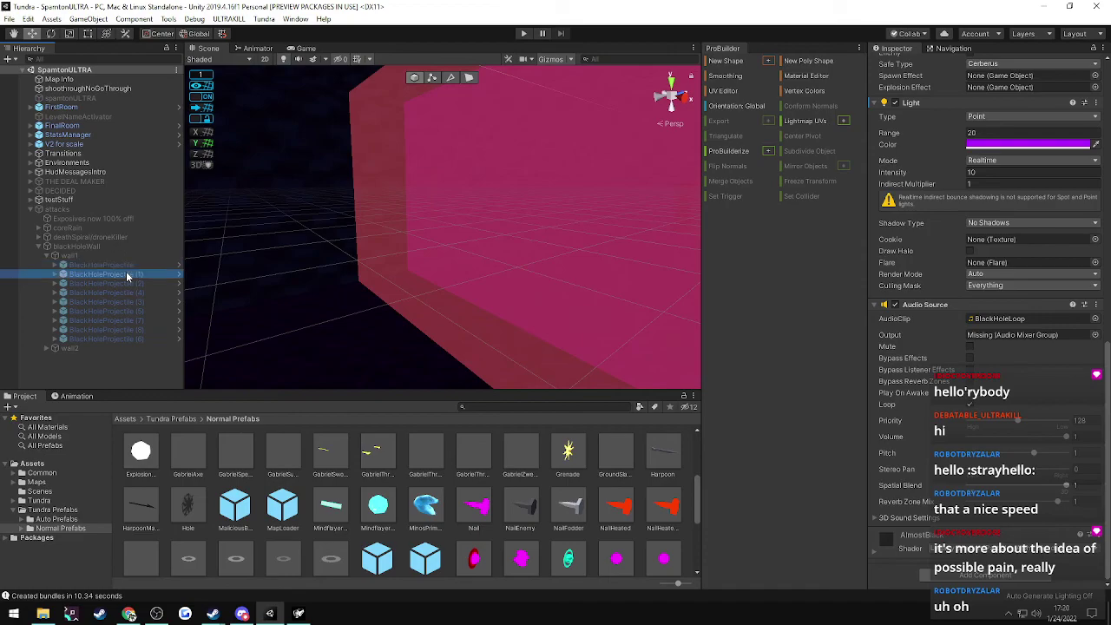
key(Down)
key(Down)
key(Down)
key(Down)
key(Down)
key(Down)
key(Down)
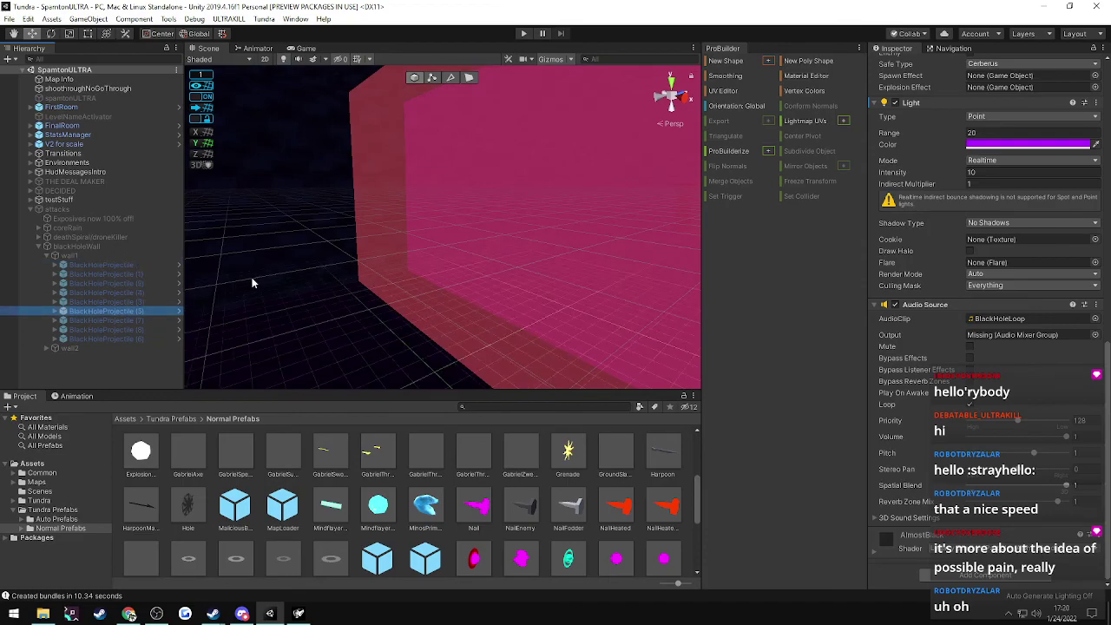
- Expand wall2 and check the component settings of each of its BlackHoleProjectile copies
click(46, 348)
click(85, 359)
key(Down)
key(Down)
key(Up)
key(Up)
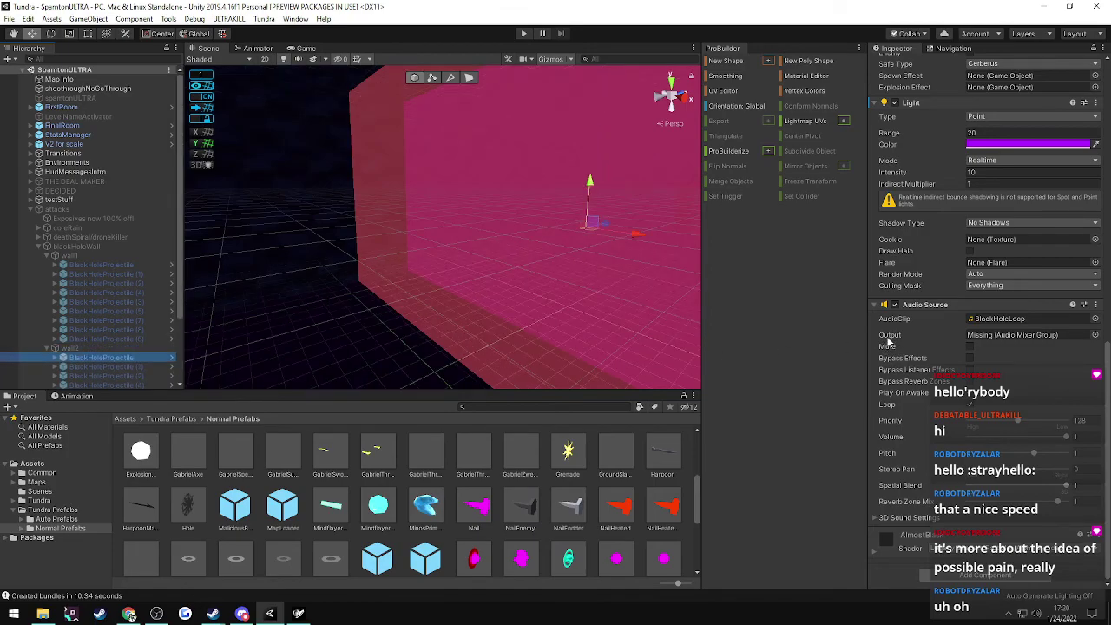
scroll(902, 341, up, 10)
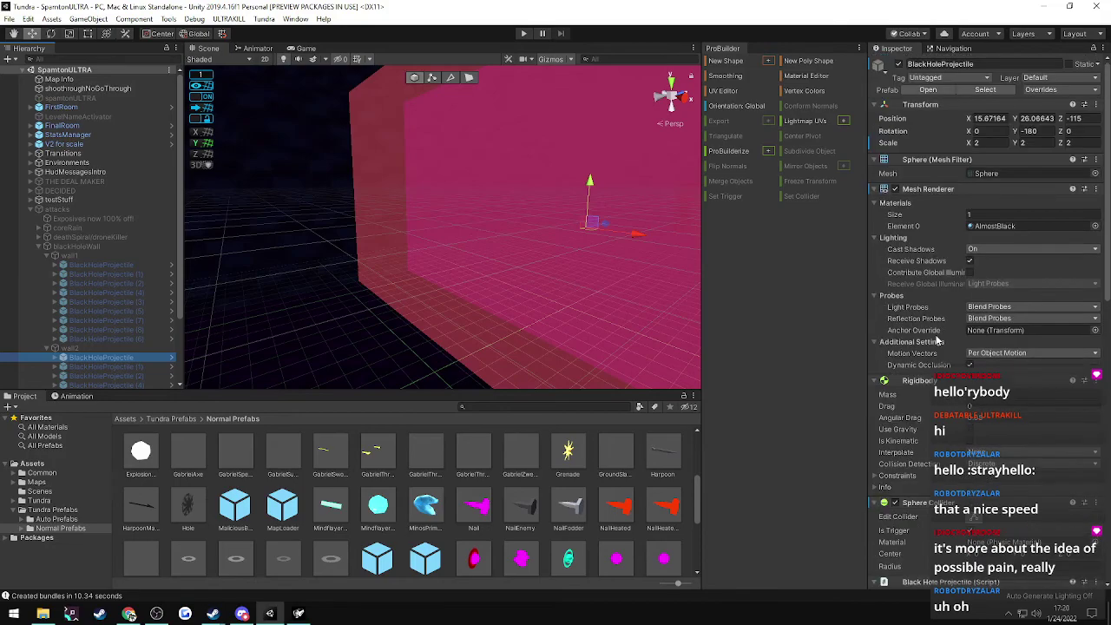
scroll(937, 341, down, 10)
key(Down)
key(Down)
key(Down)
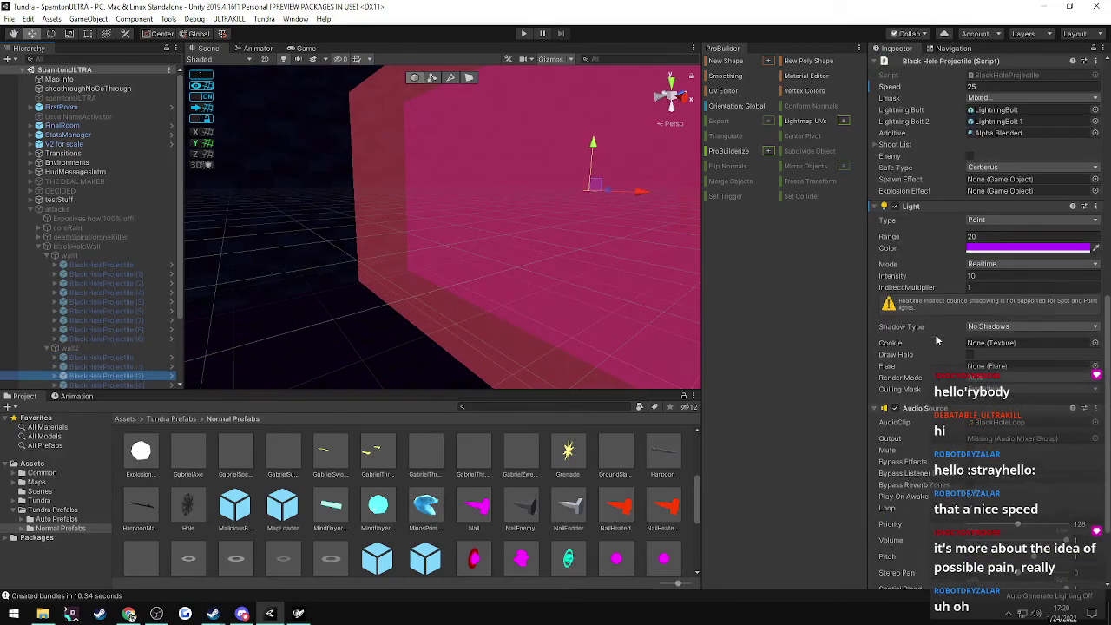
scroll(937, 341, down, 3)
key(Down)
key(Down)
key(Down)
key(Down)
key(Down)
key(Down)
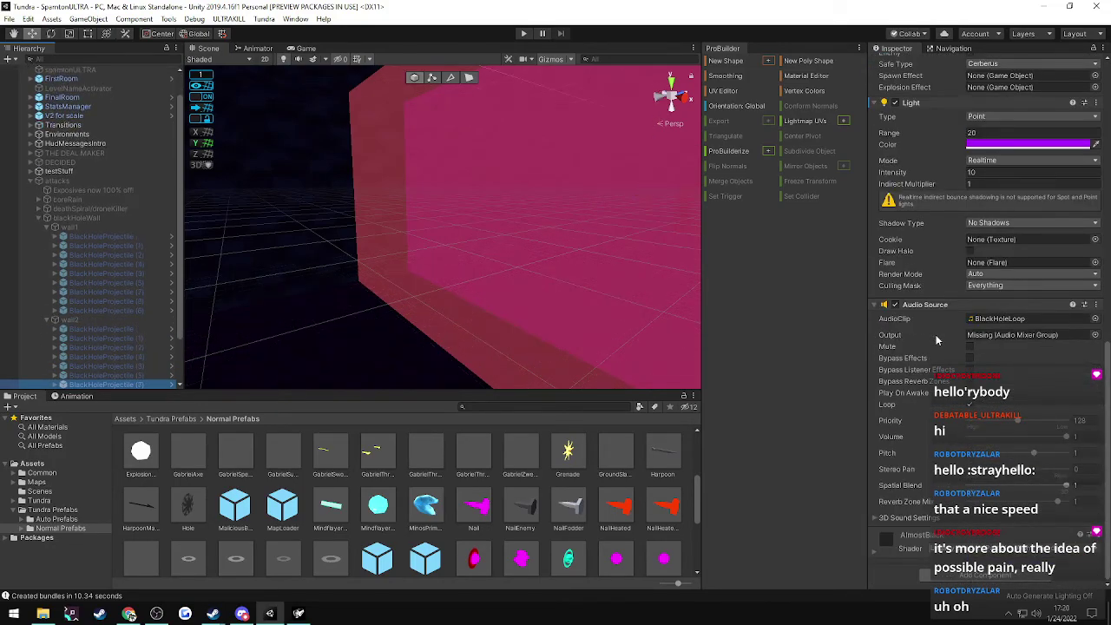
key(Down)
key(Down)
key(Down)
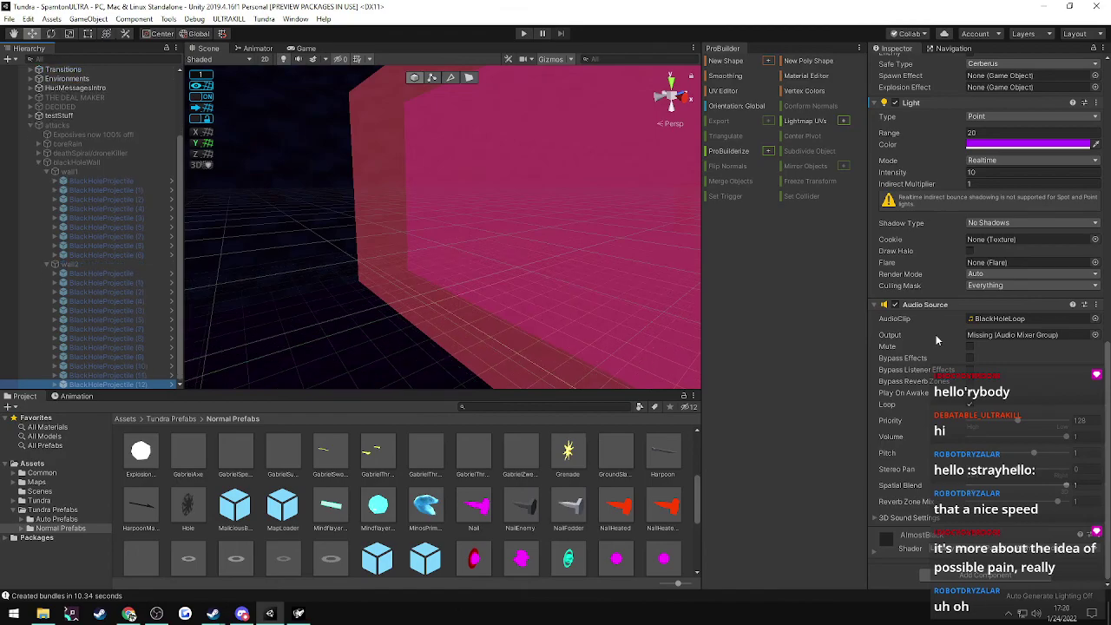
- Add a Hurt Zone component with Trigger enabled to the first BlackHoleProjectile in wall1 and save the scene
scroll(124, 222, up, 3)
scroll(124, 225, up, 1)
click(99, 252)
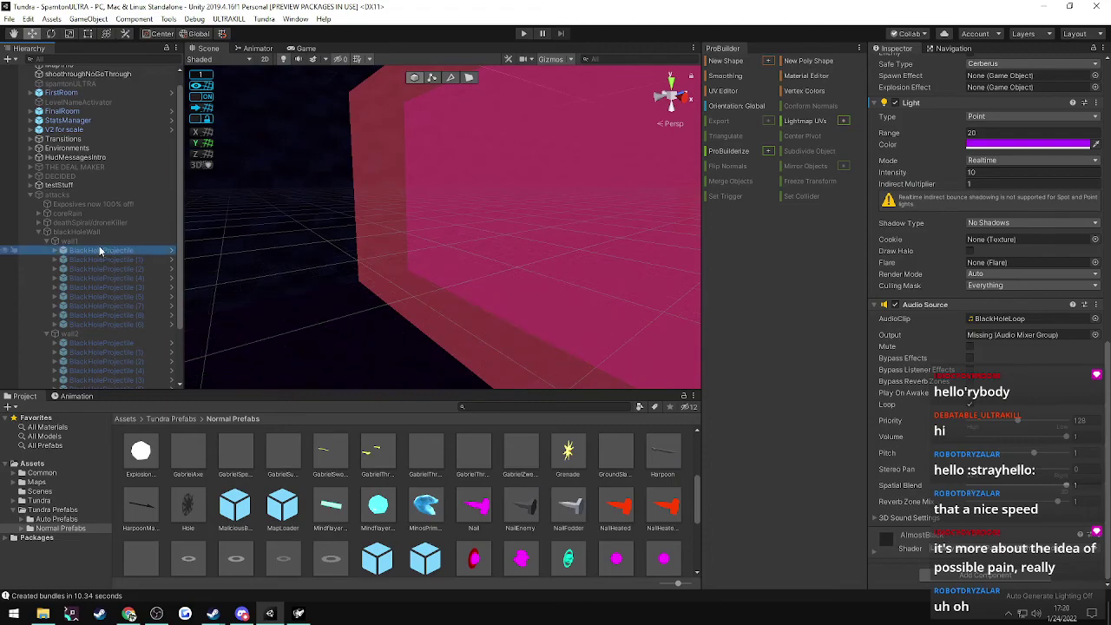
key(F2)
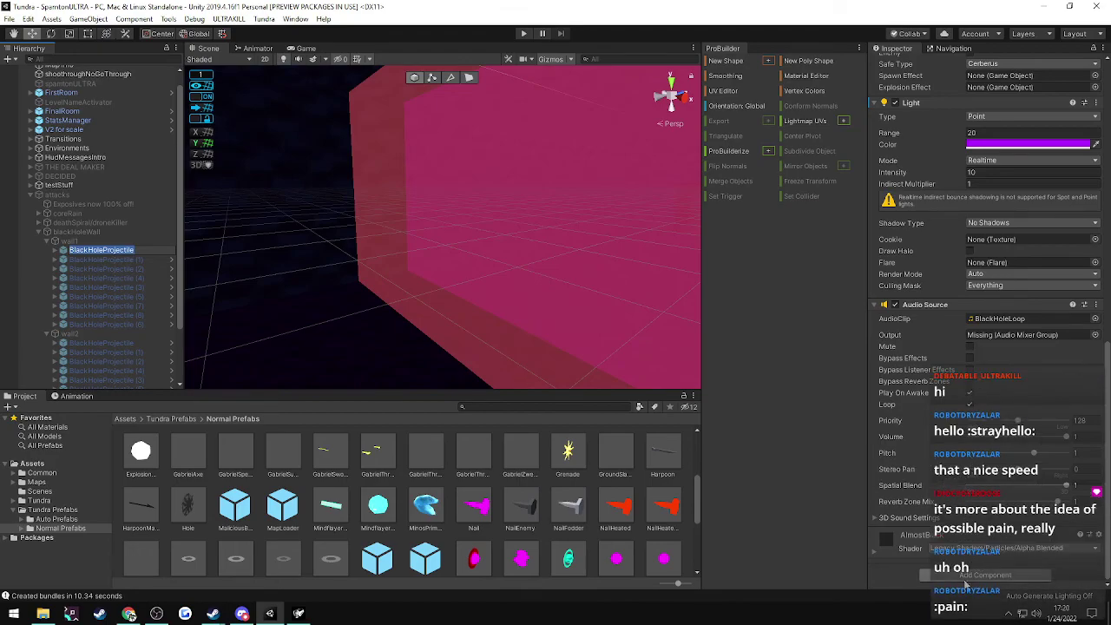
click(965, 576)
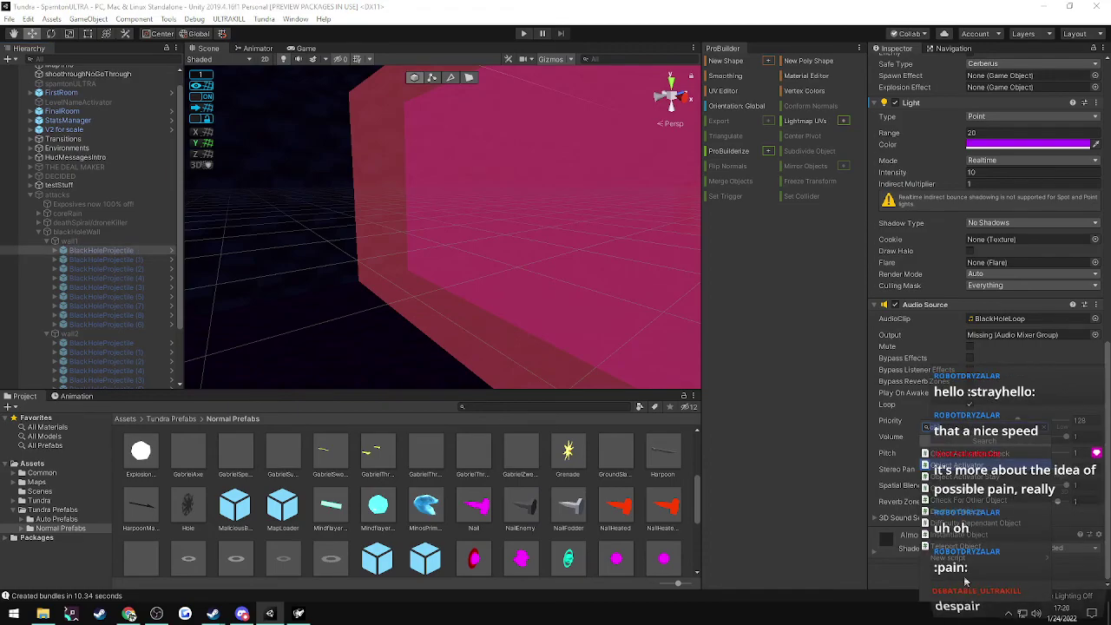
text(hurt)
key(Return)
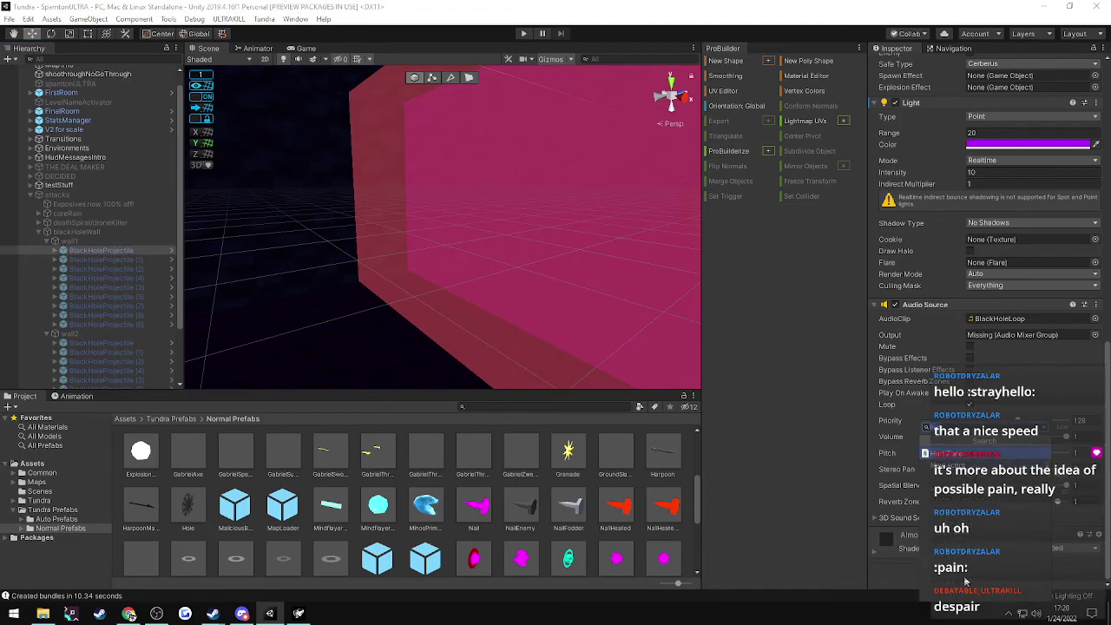
scroll(963, 494, down, 3)
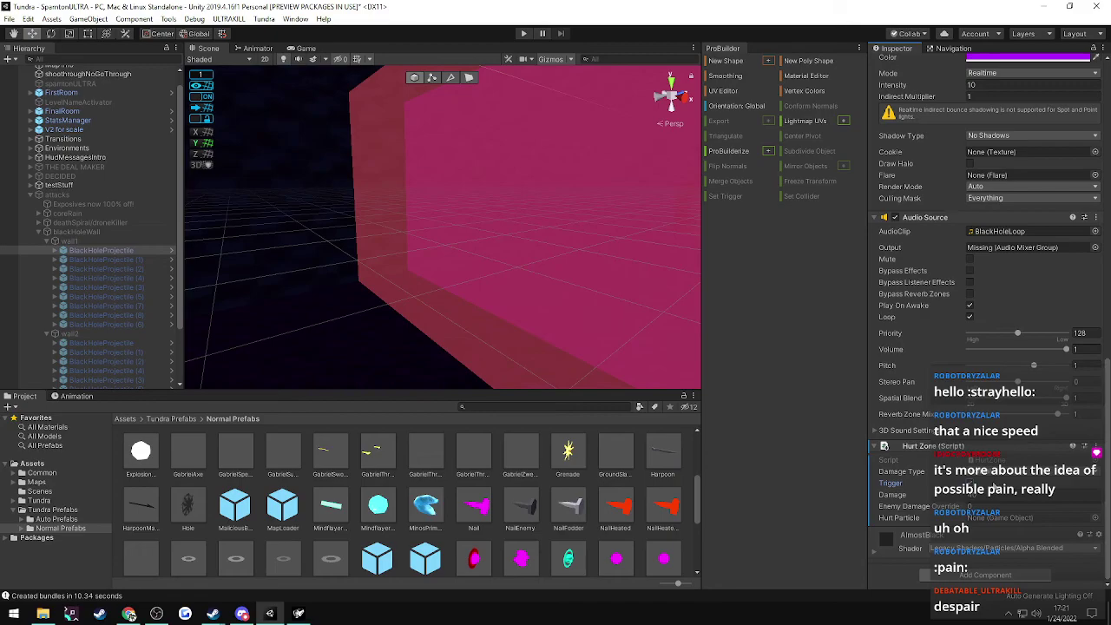
key(ctrl+s)
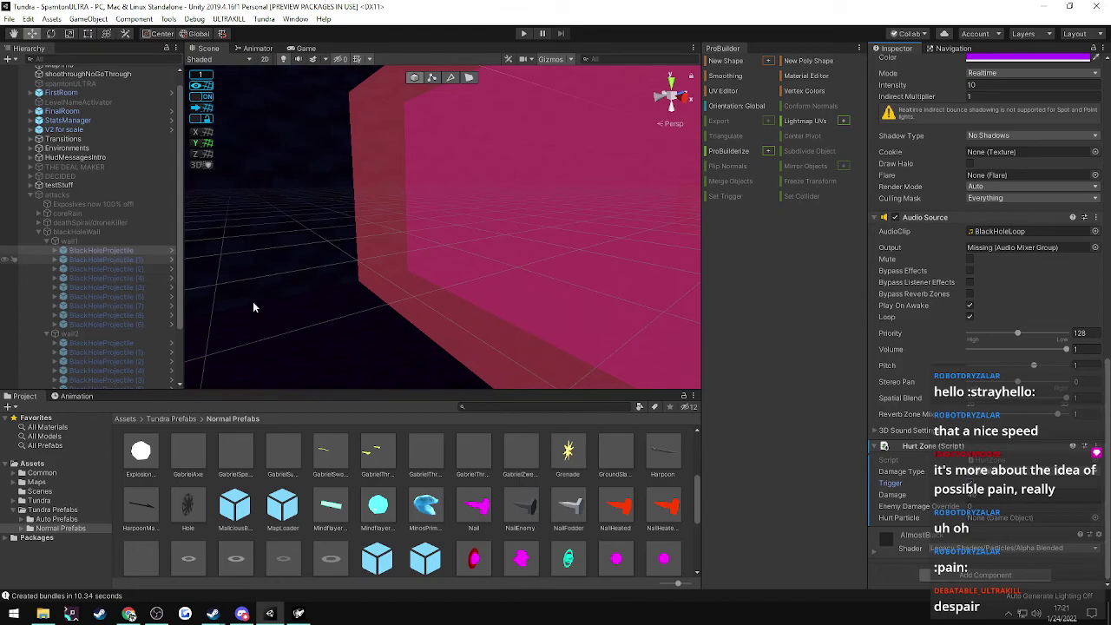
- Copy the first projectile's Hurt Zone component, and add a Hurt Zone with Trigger enabled to BlackHoleProjectile (1) in wall1
click(1097, 446)
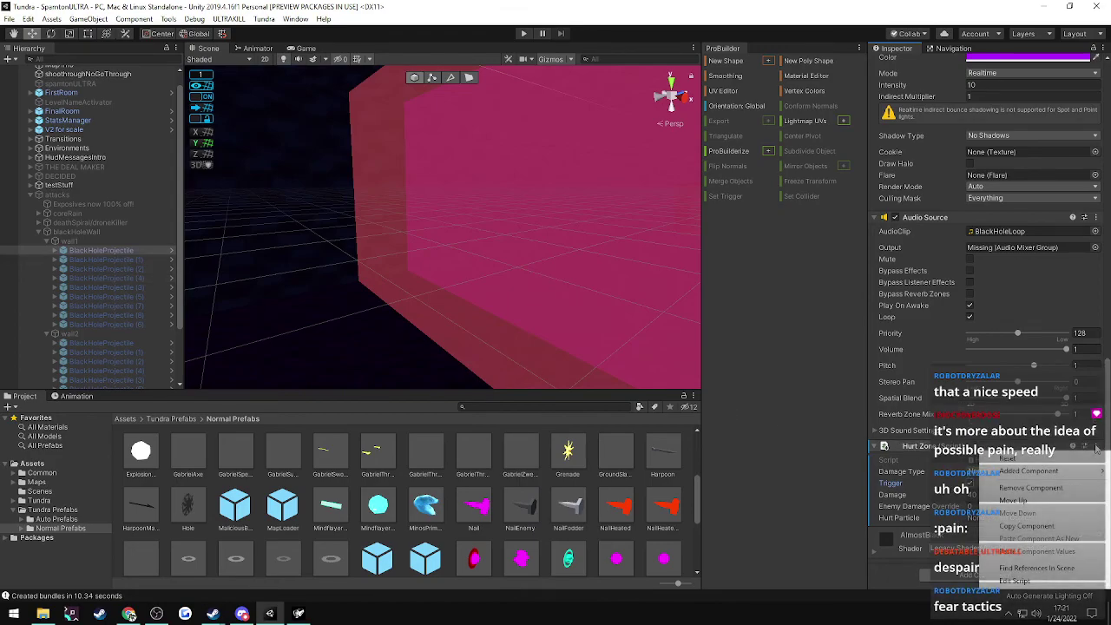
click(1026, 525)
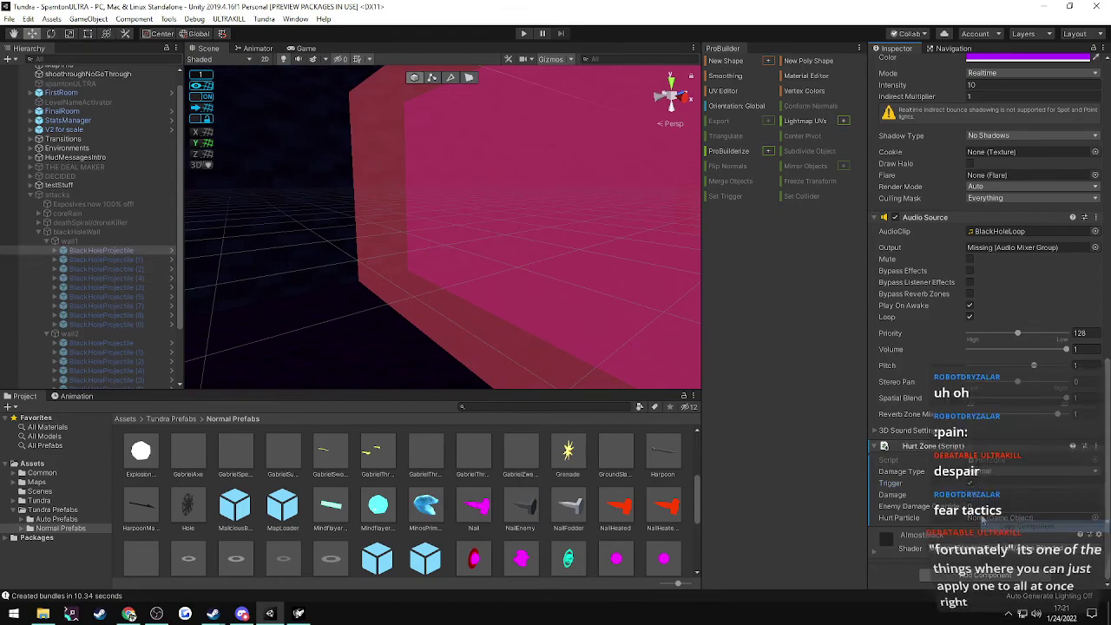
click(101, 261)
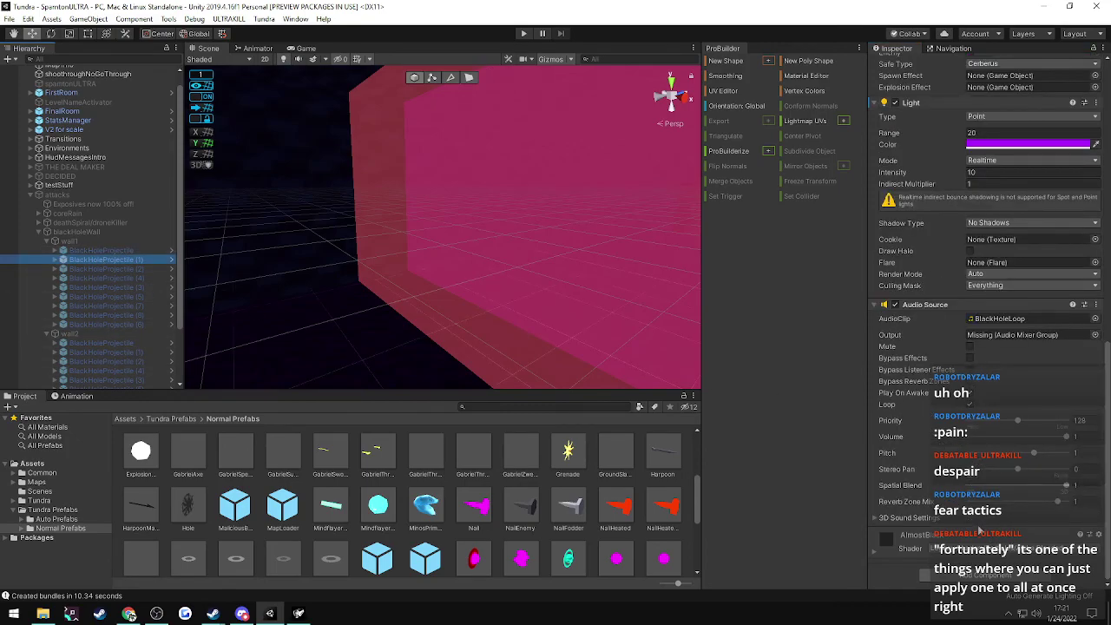
right_click(979, 532)
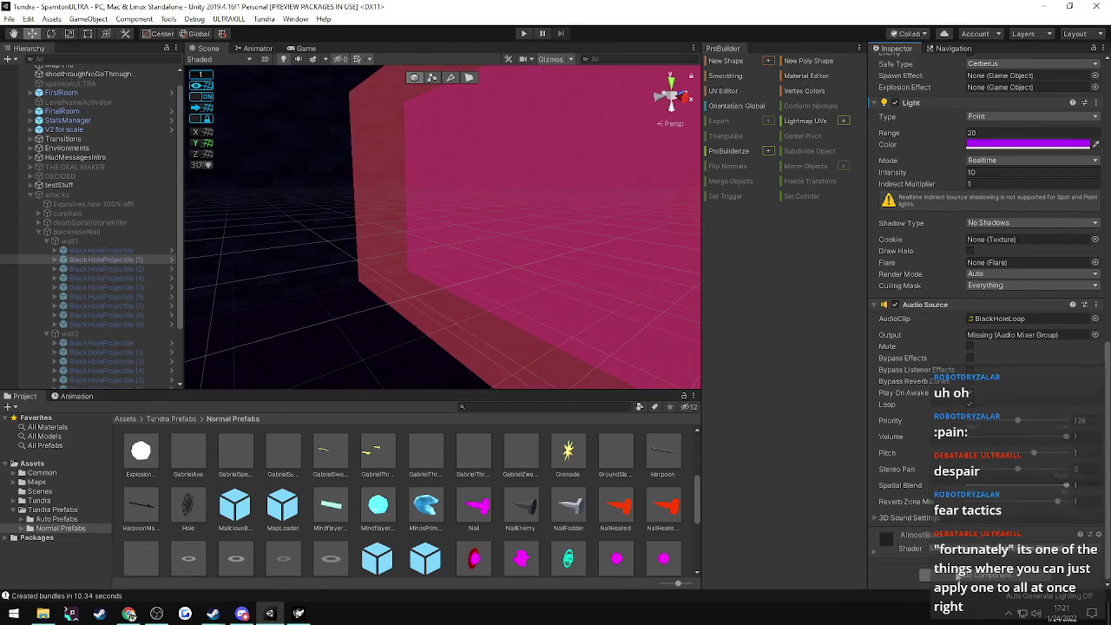
click(956, 576)
click(943, 454)
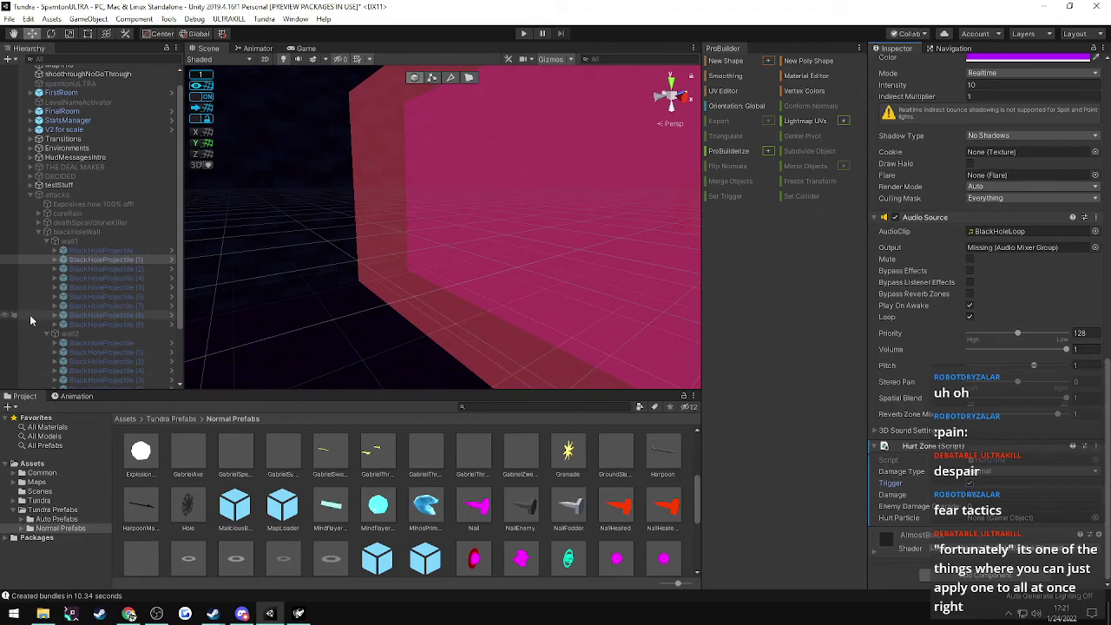
- Add a Hurt Zone component with Trigger enabled to BlackHoleProjectile (2) in wall1
click(85, 268)
click(970, 576)
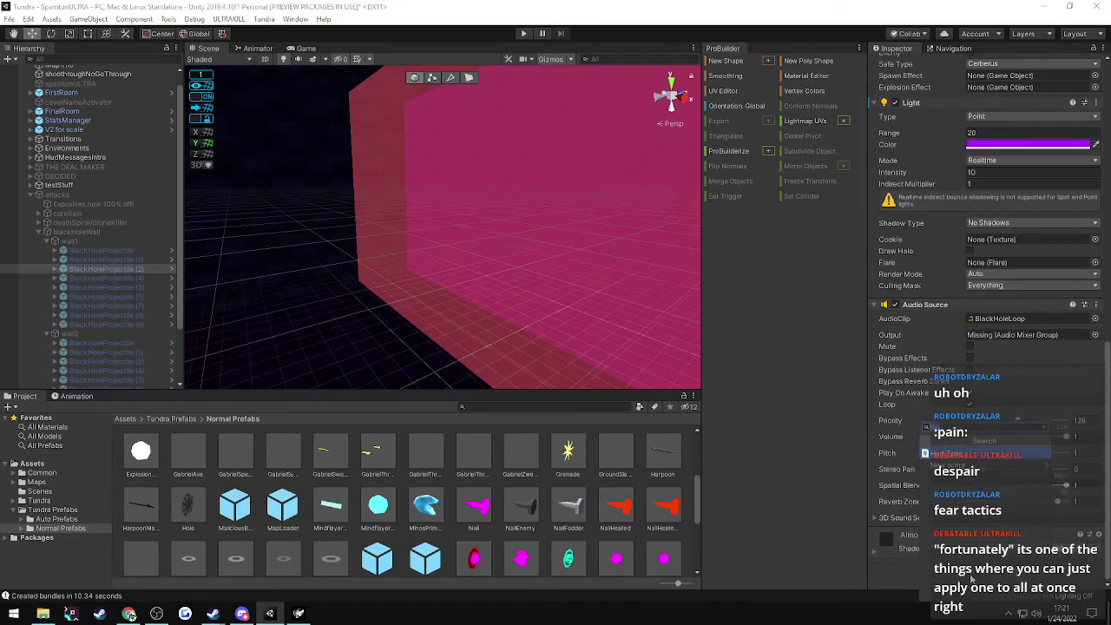
click(972, 573)
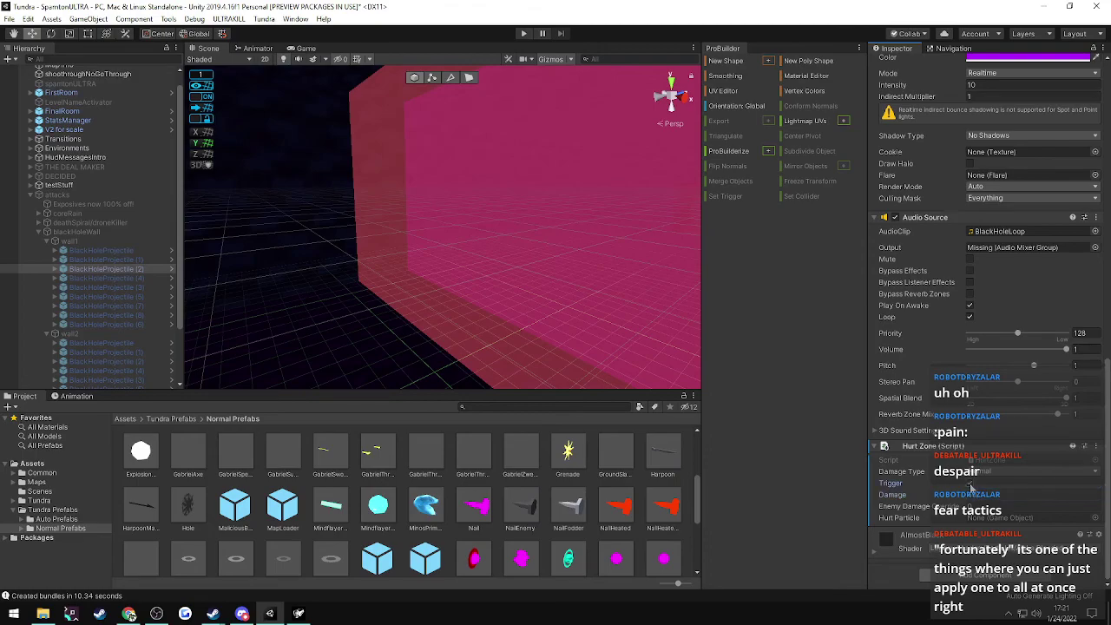
- Add a Hurt Zone component with Trigger enabled to all remaining wall1 projectiles at once, from BlackHoleProjectile (4) through (6)
click(79, 278)
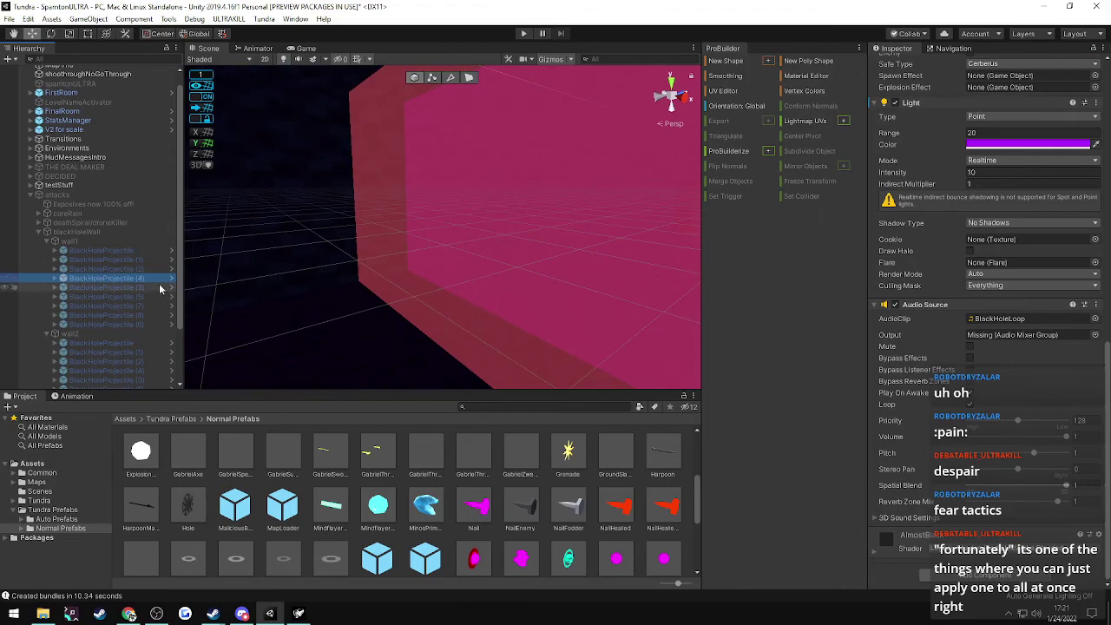
scroll(148, 285, down, 3)
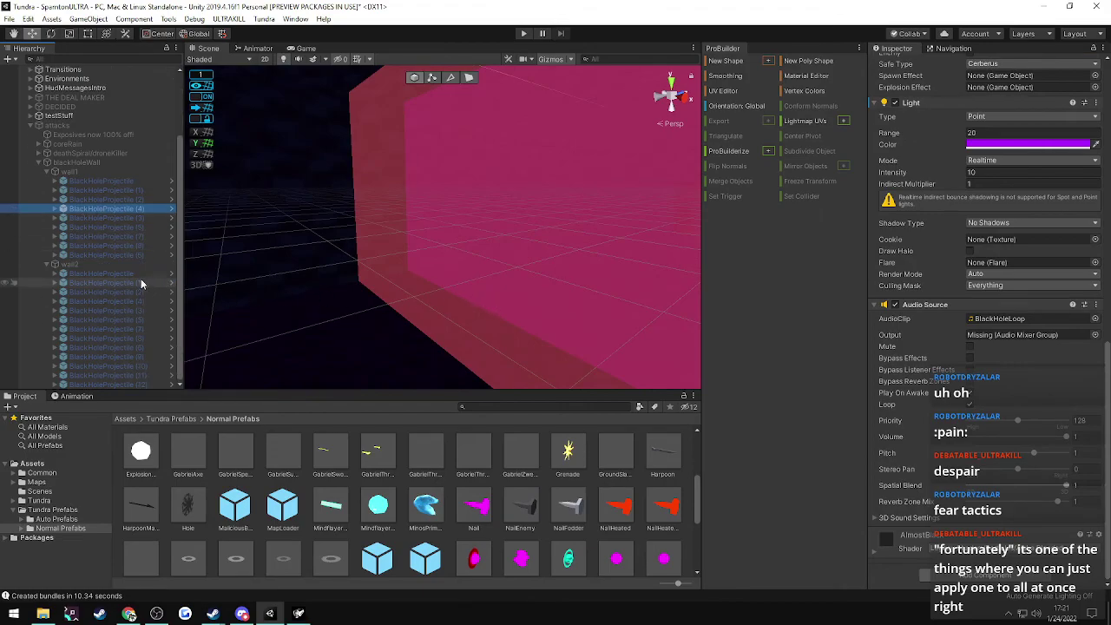
shift+click(83, 253)
click(979, 575)
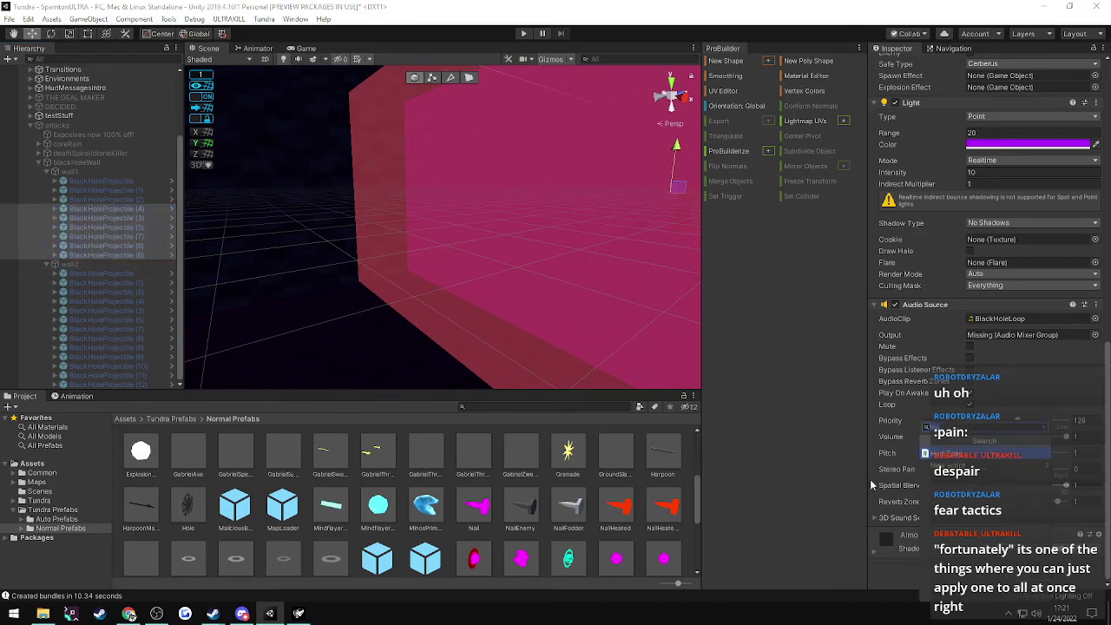
click(946, 455)
scroll(945, 458, down, 2)
click(981, 495)
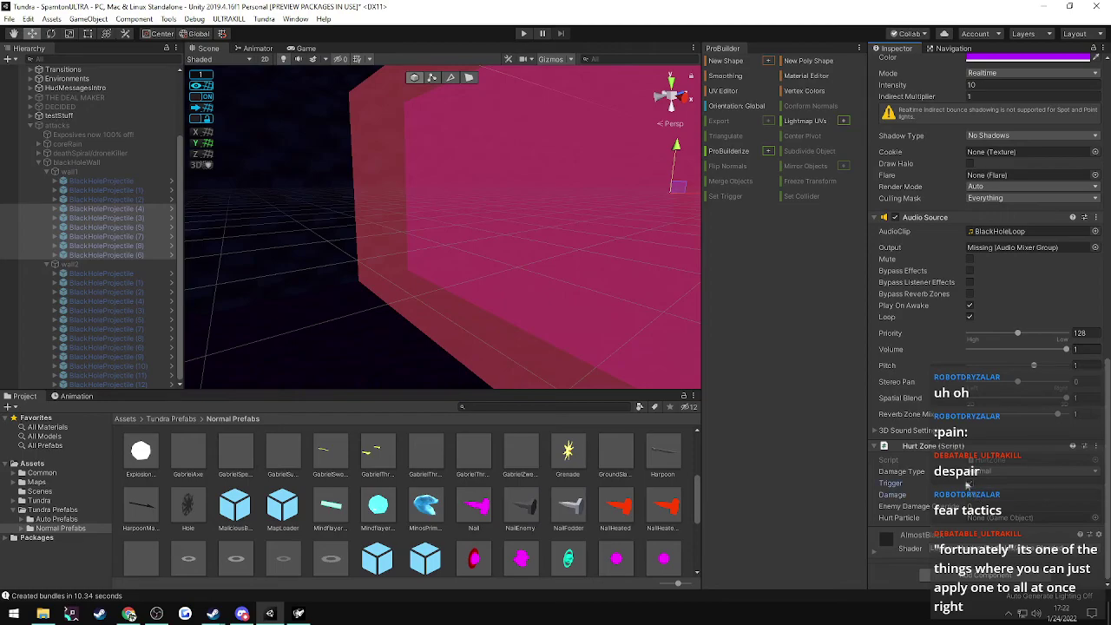
- Go through the wall1 projectiles from BlackHoleProjectile (3) onward and check the Hurt Zone settings of each
click(111, 219)
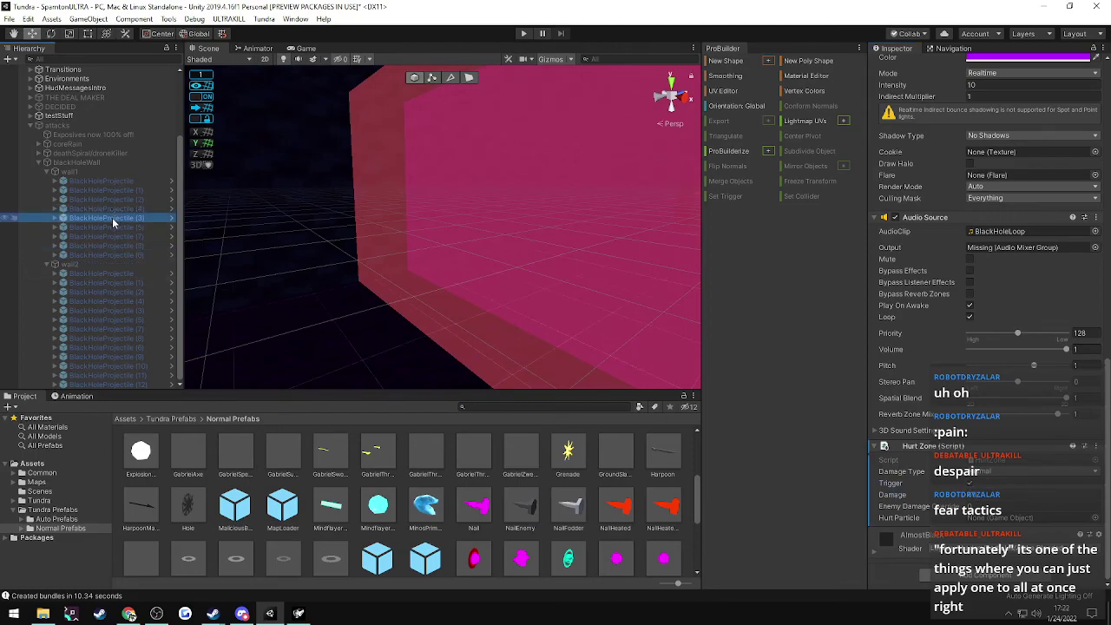
key(Down)
key(Down)
key(Down)
key(Down)
key(Down)
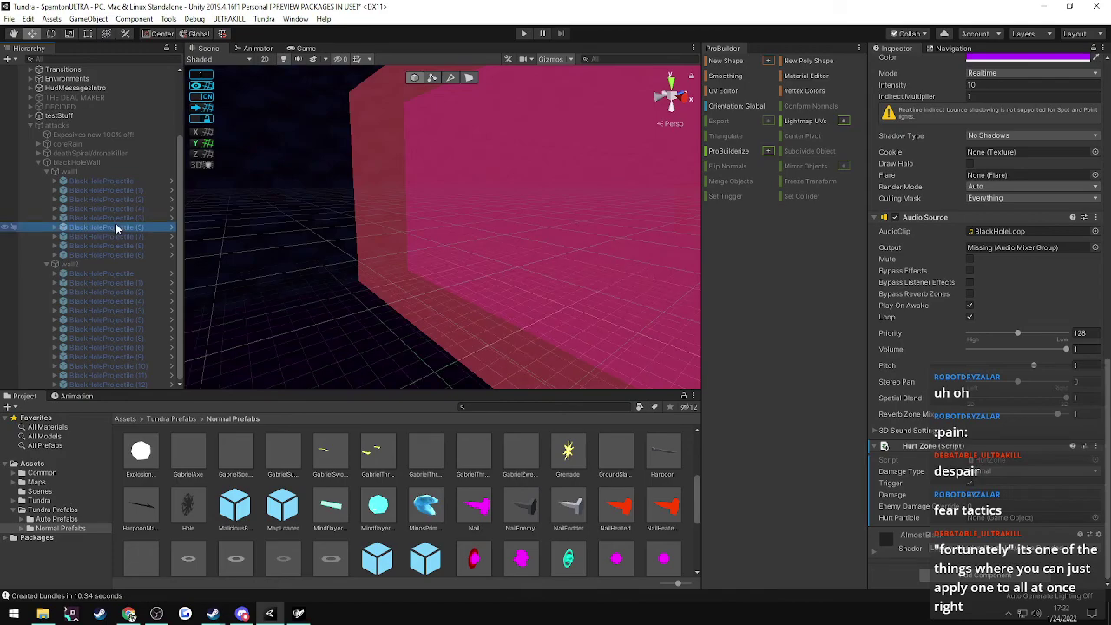
- Add a Hurt Zone component with Trigger enabled to all BlackHoleProjectile copies in wall2 at once, and build the level bundles
click(106, 276)
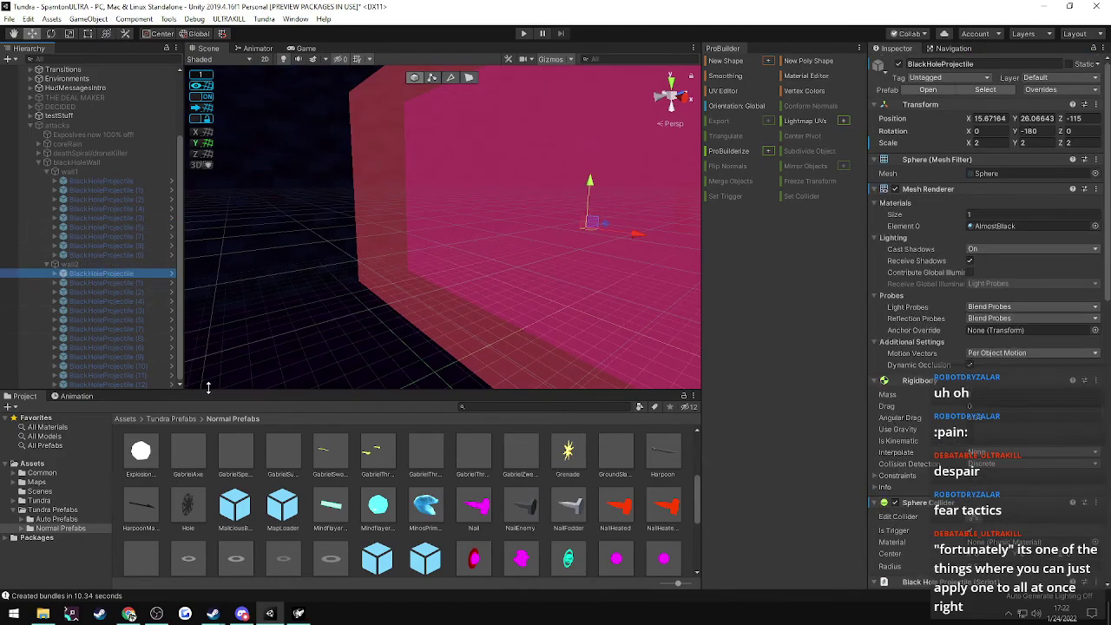
scroll(210, 387, down, 3)
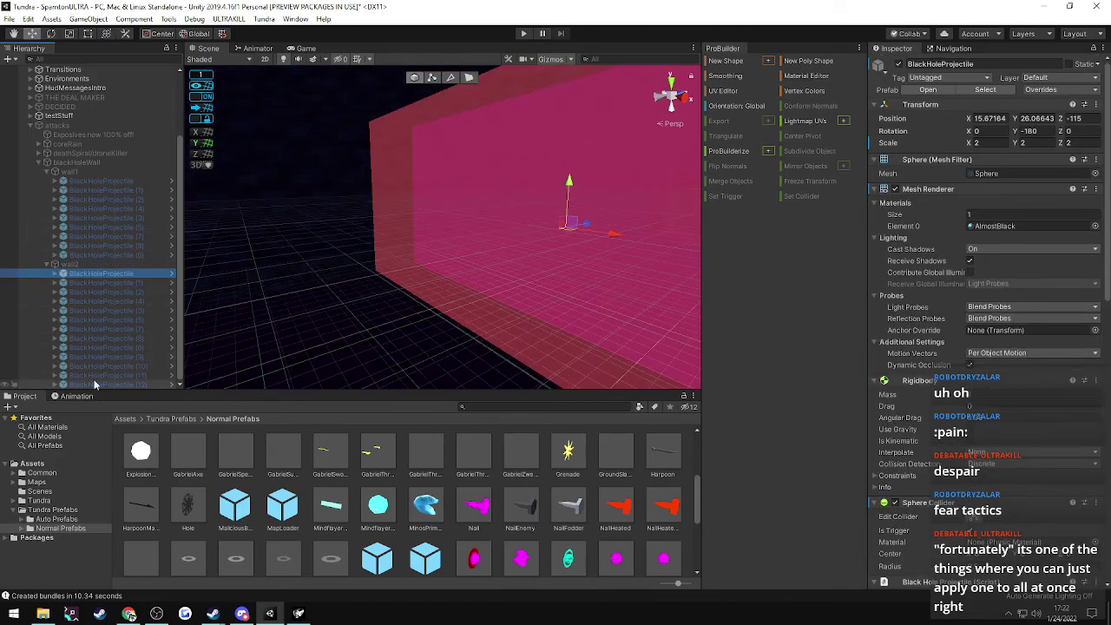
shift+click(95, 384)
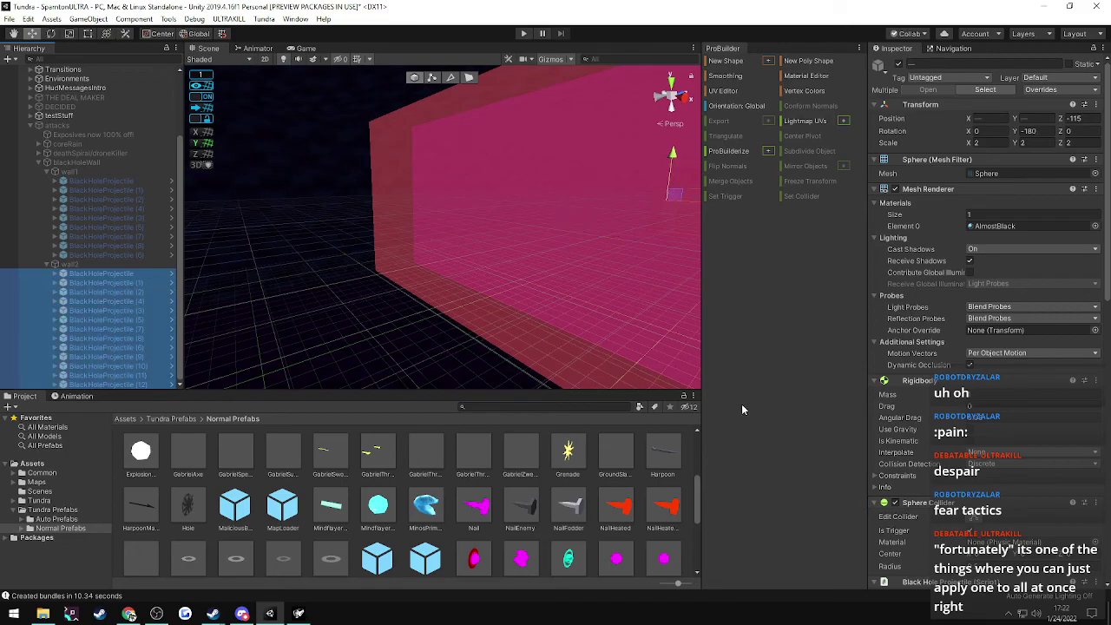
scroll(991, 467, down, 5)
scroll(983, 488, up, 5)
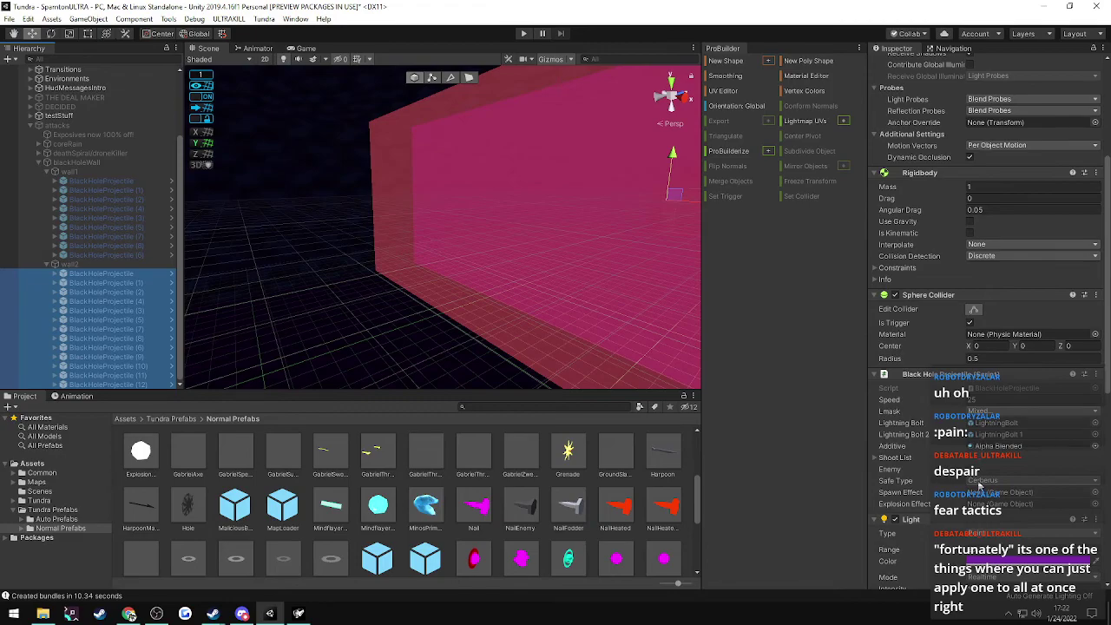
scroll(979, 487, down, 5)
click(983, 575)
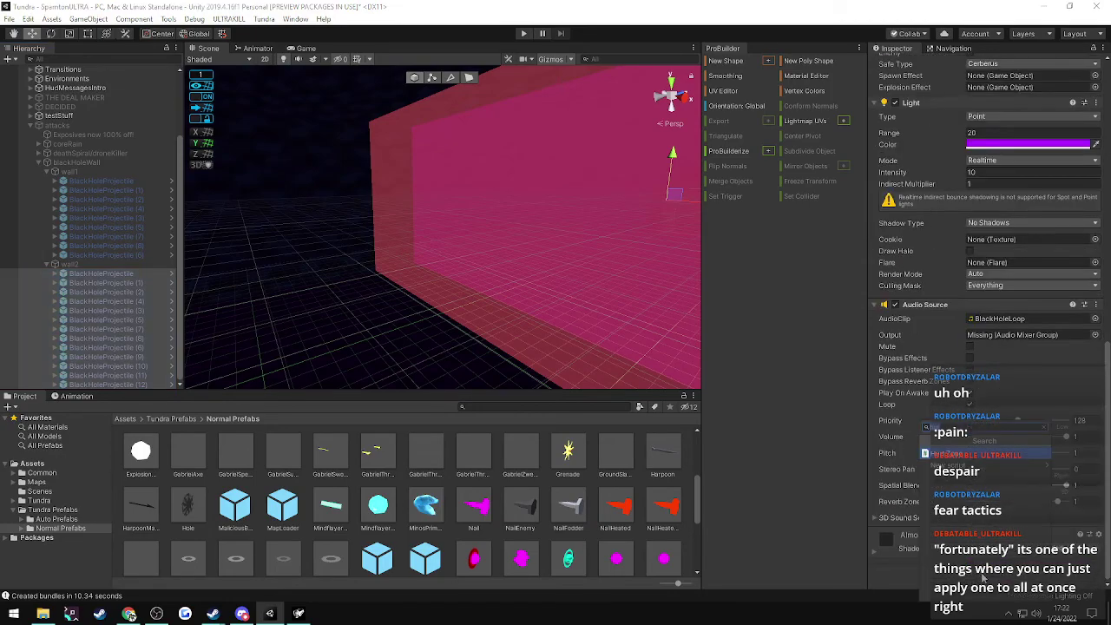
key(Return)
scroll(979, 566, down, 3)
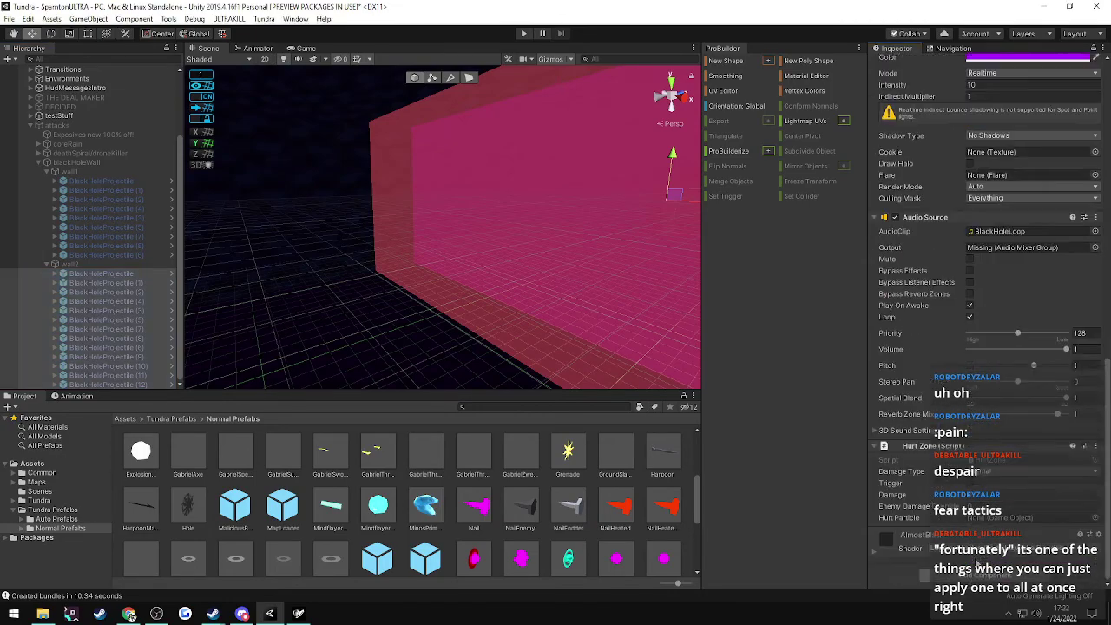
click(979, 495)
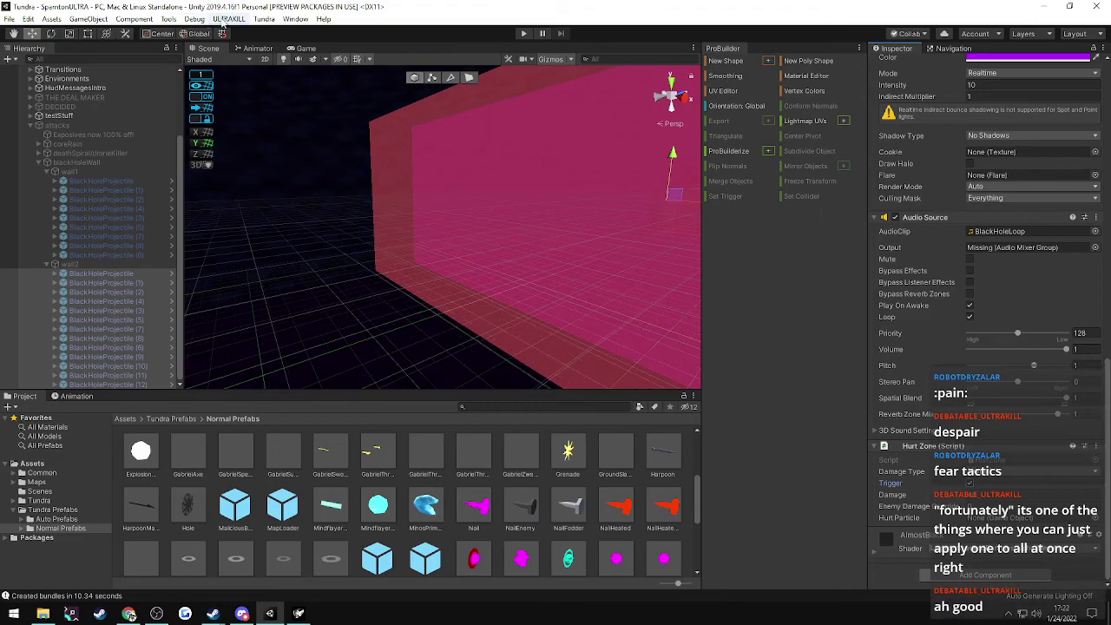
click(228, 19)
click(234, 73)
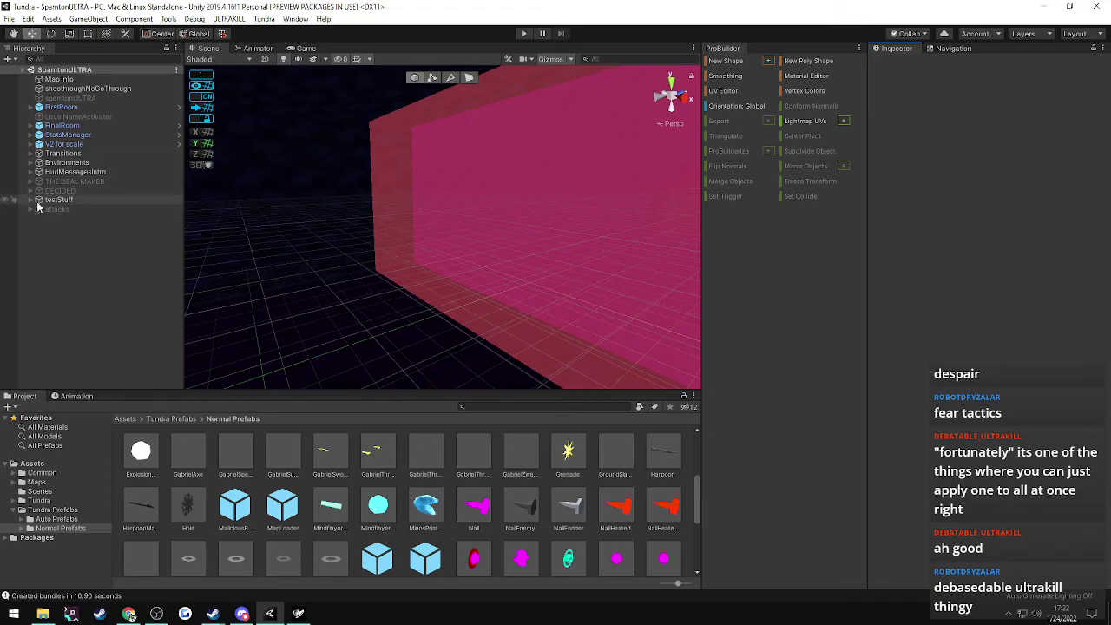
- Set the To Activate Objects size of envirnmentSwitch's Object Activator to 4 and assign the attacks object as Element 3
click(31, 154)
click(78, 162)
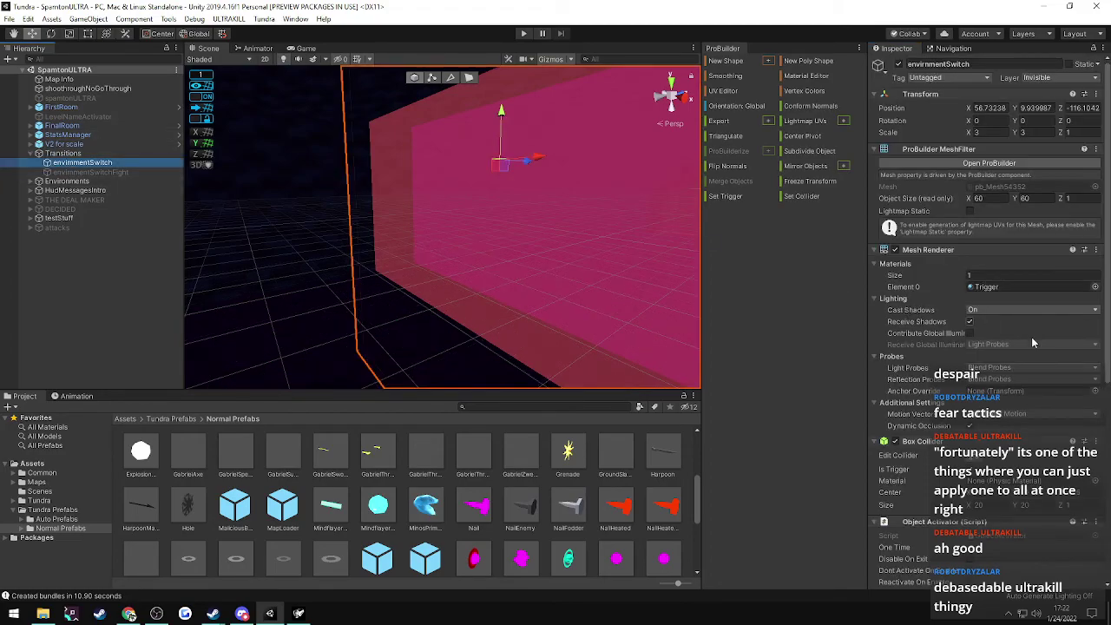
scroll(1022, 334, down, 8)
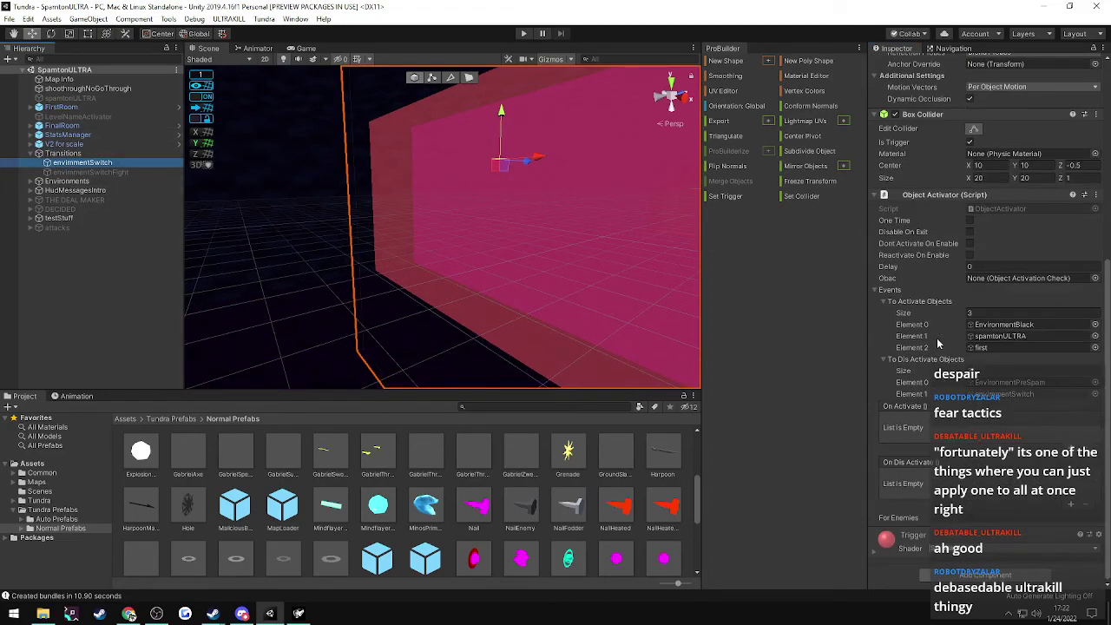
click(998, 312)
text(4)
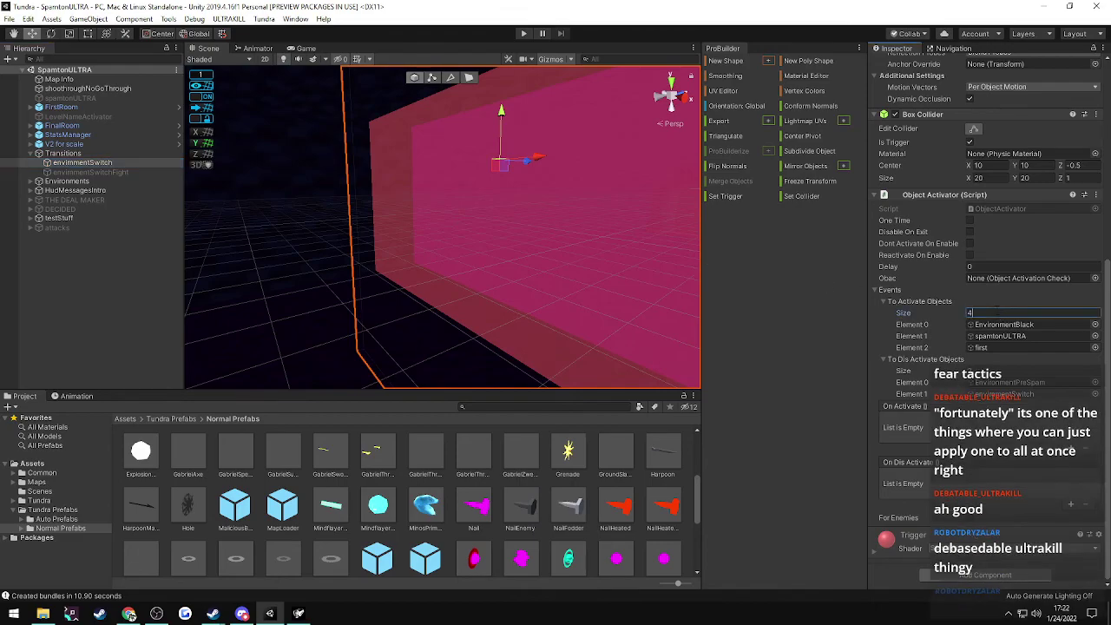
key(Return)
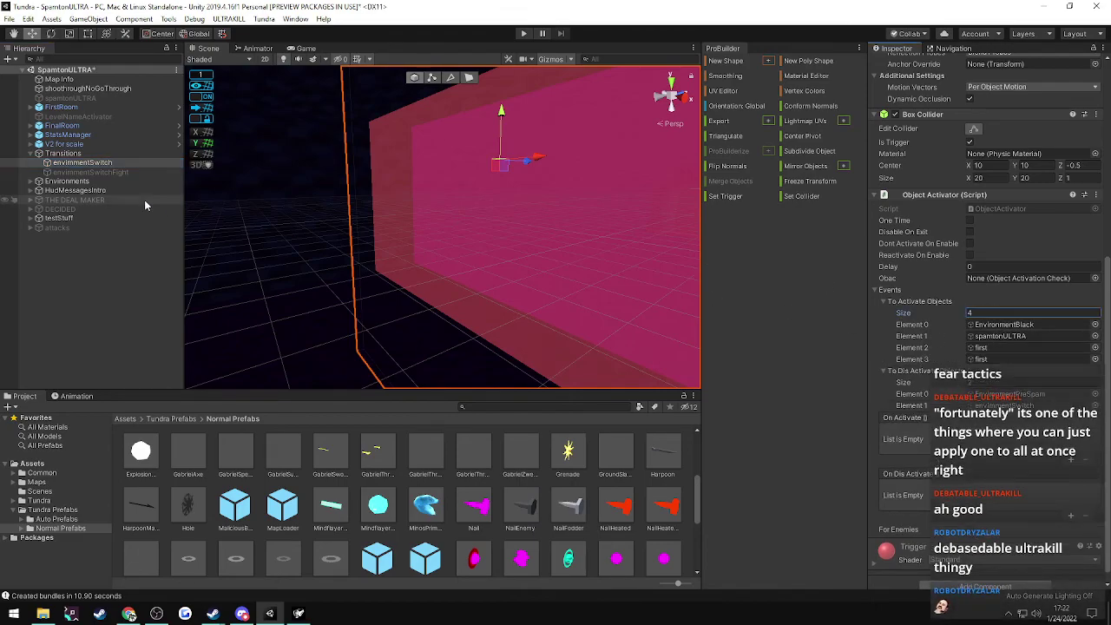
drag(55, 231, 980, 360)
drag(983, 360, 984, 359)
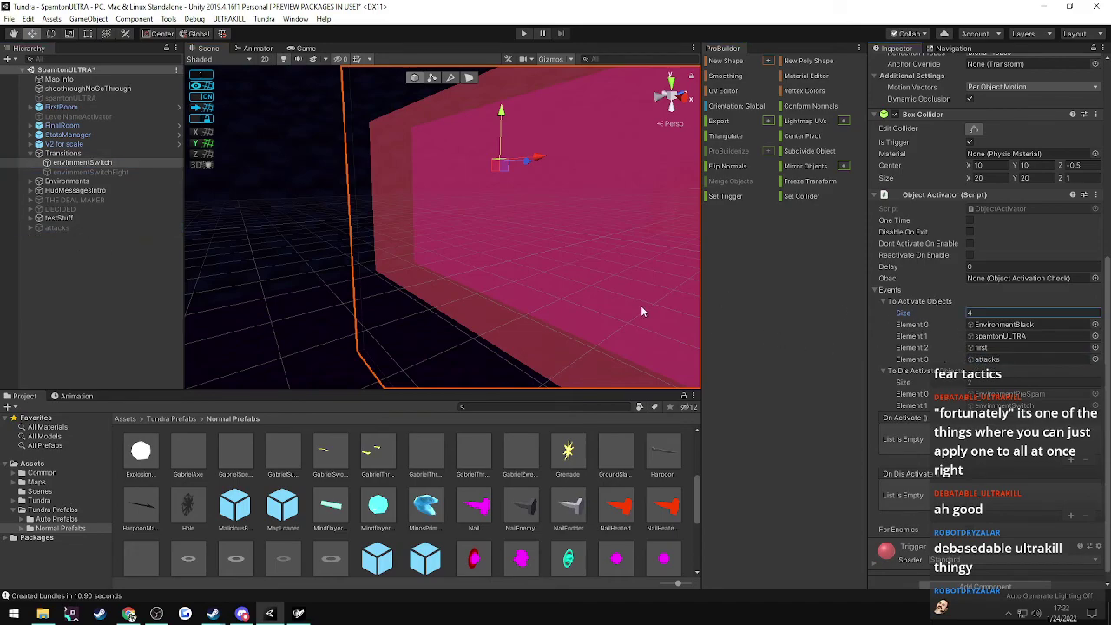
- Rebuild the level bundles, switch to ULTRAKILL and load the SpamtonULTRA.blood level
click(228, 19)
click(242, 33)
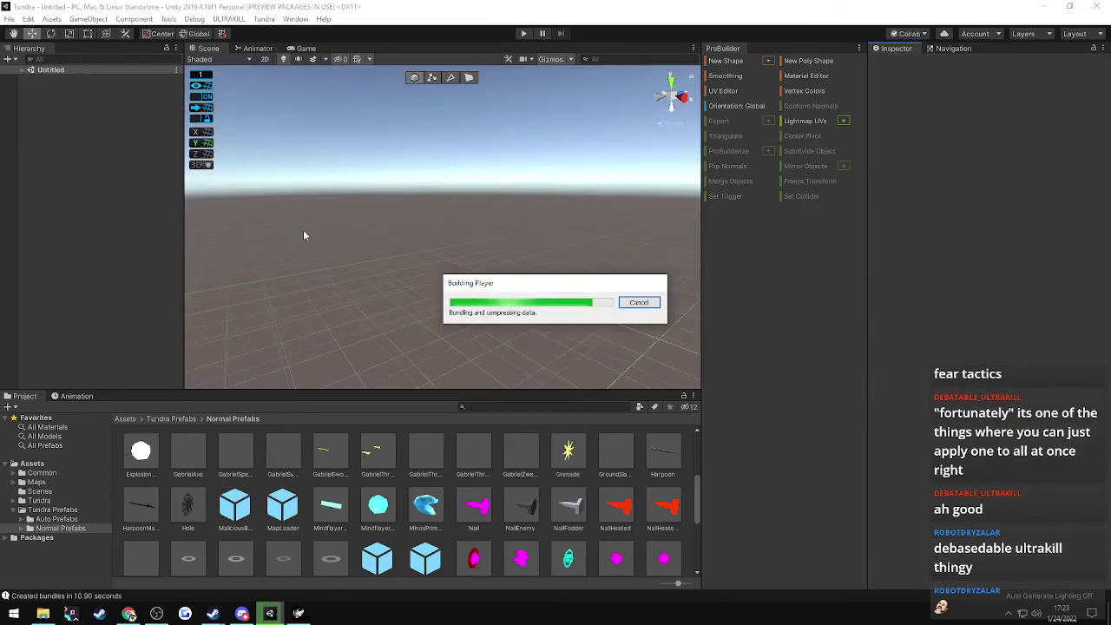
click(298, 613)
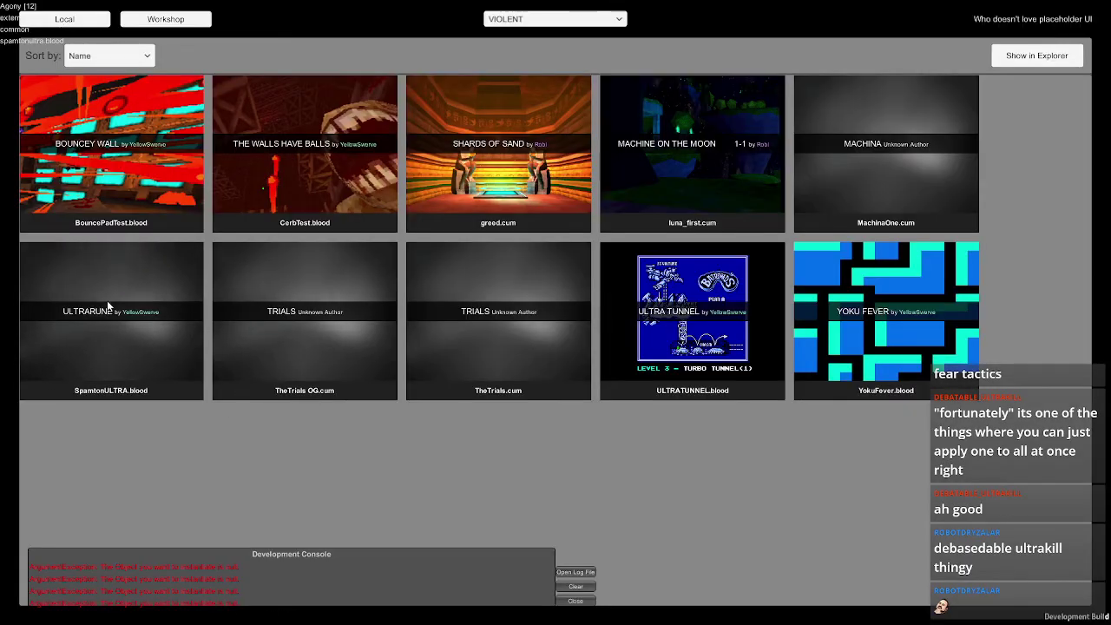
click(153, 311)
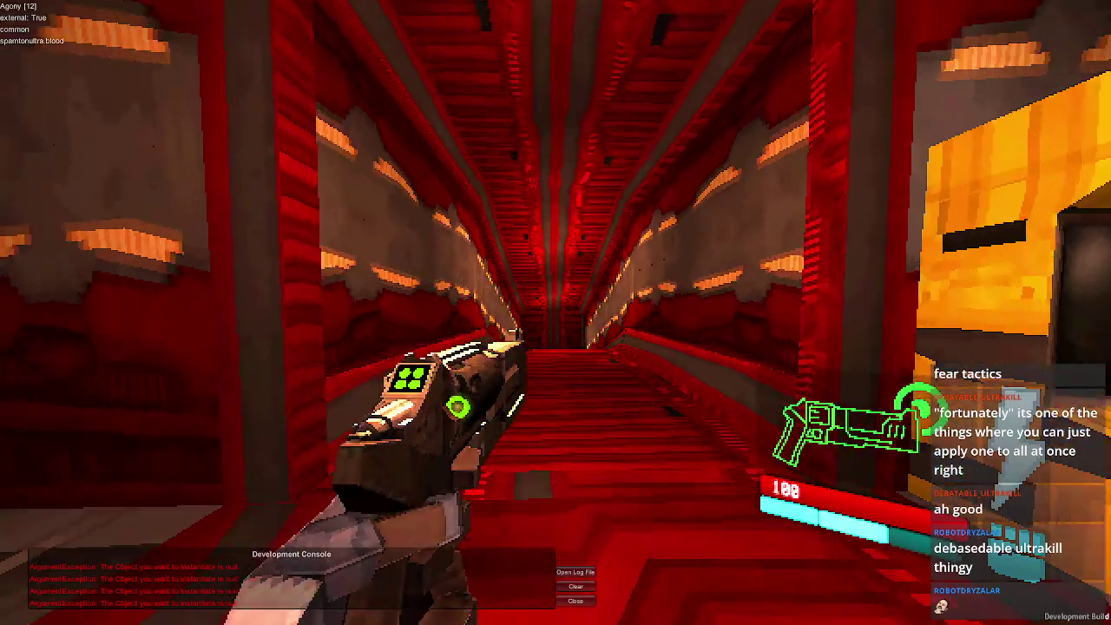
- Pause the game, clear the development console and restart the mission
key(Escape)
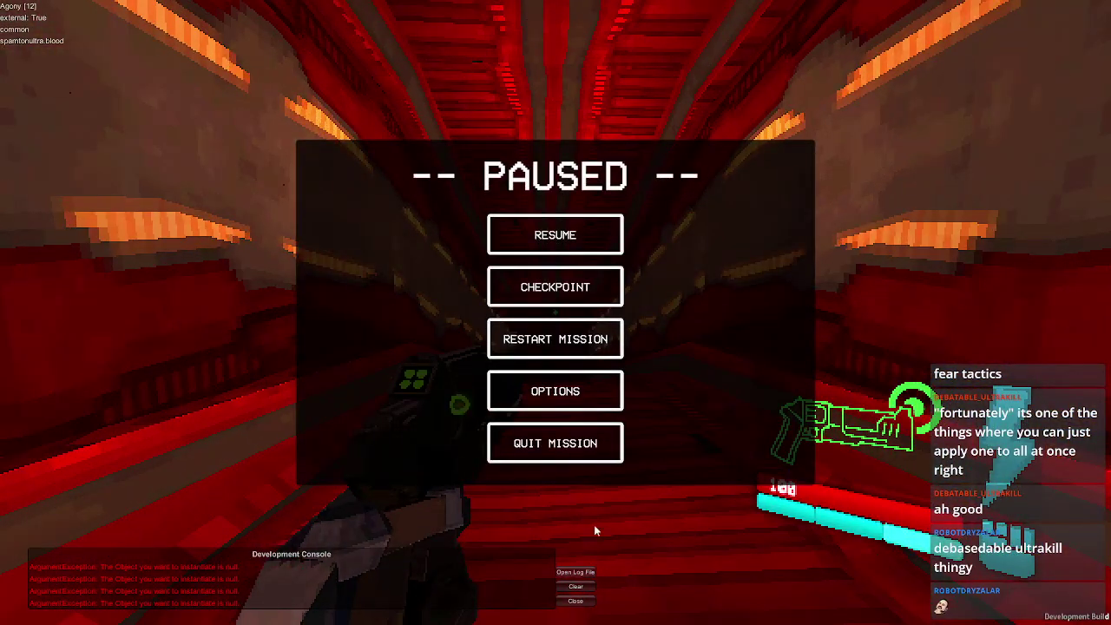
click(575, 588)
click(534, 348)
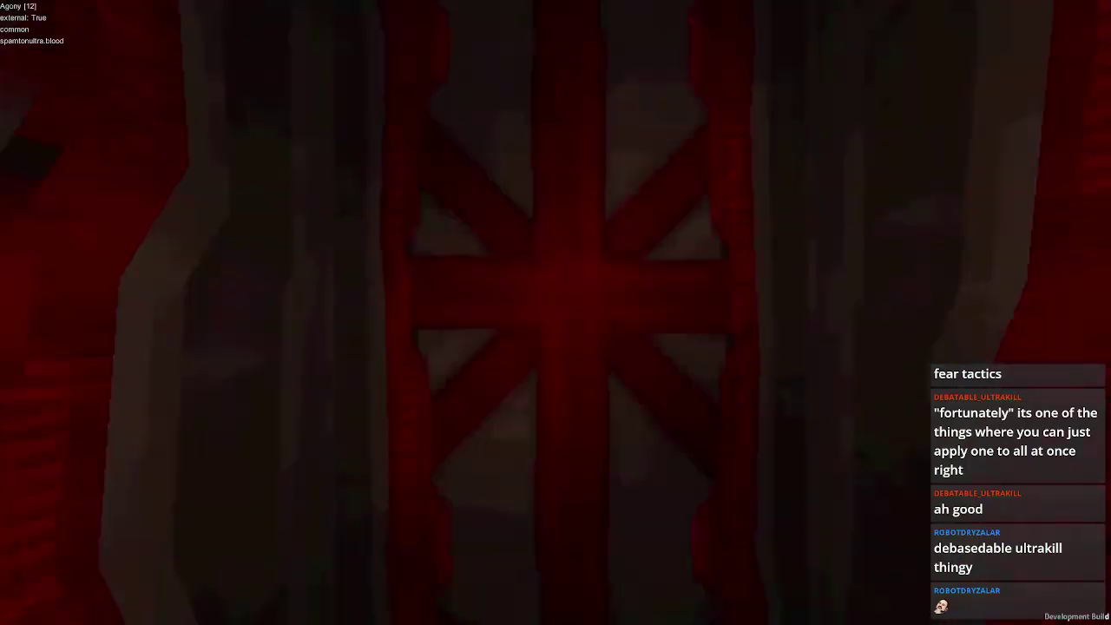
- Playtest the level into the dark boss arena to check the attack, and restart the mission
key(w)
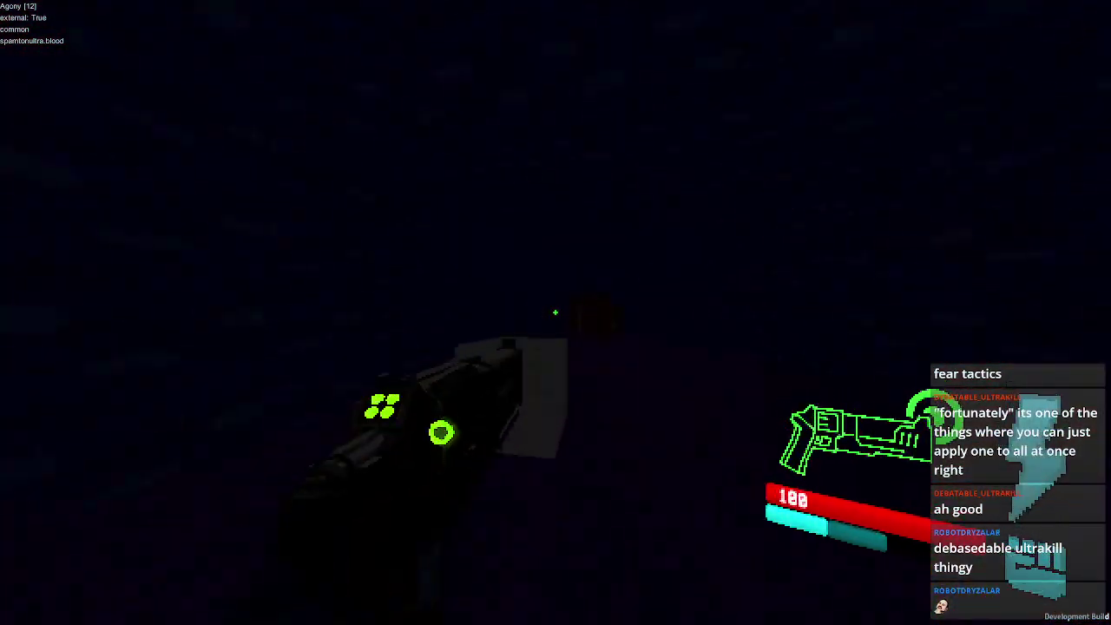
key(d)
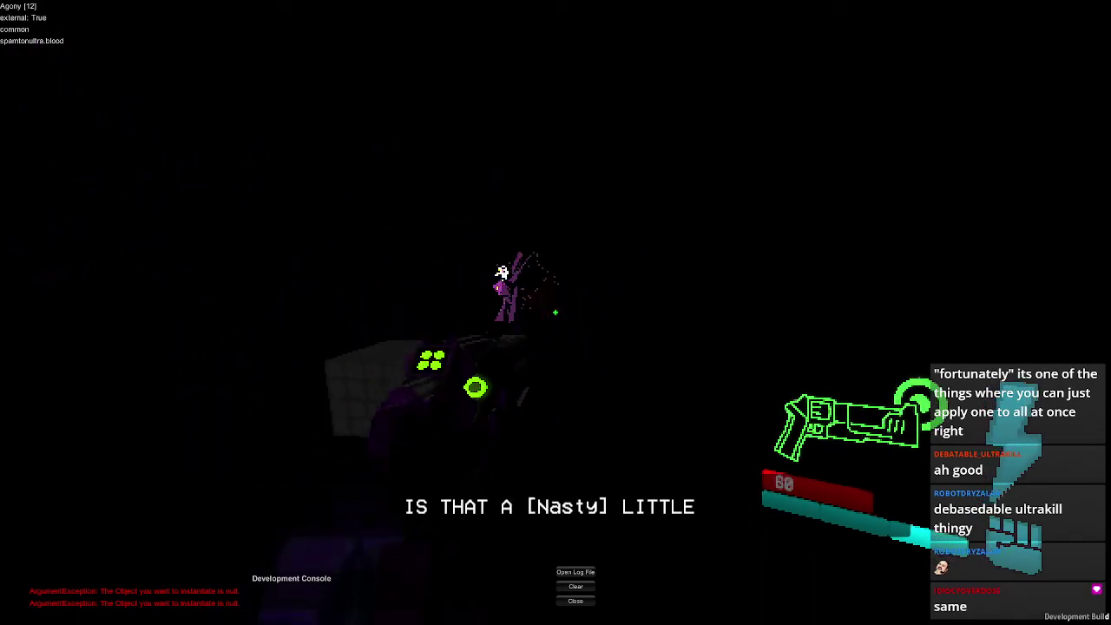
key(Escape)
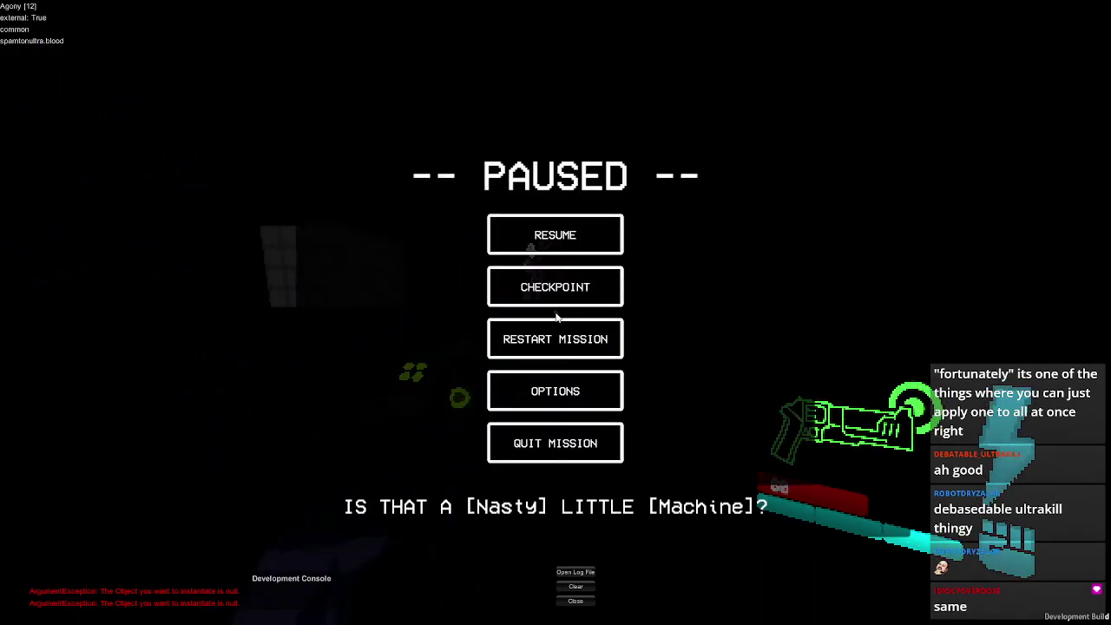
click(555, 338)
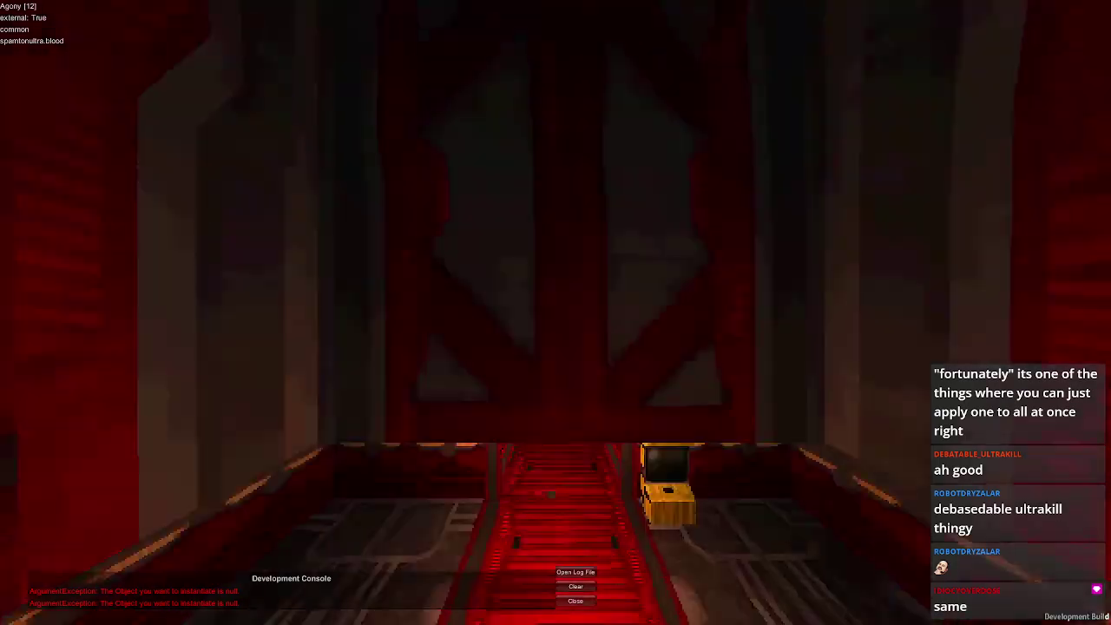
- Playtest the black hole wall attack in the boss arena twice, restarting the mission in between, and quit the mission
key(w)
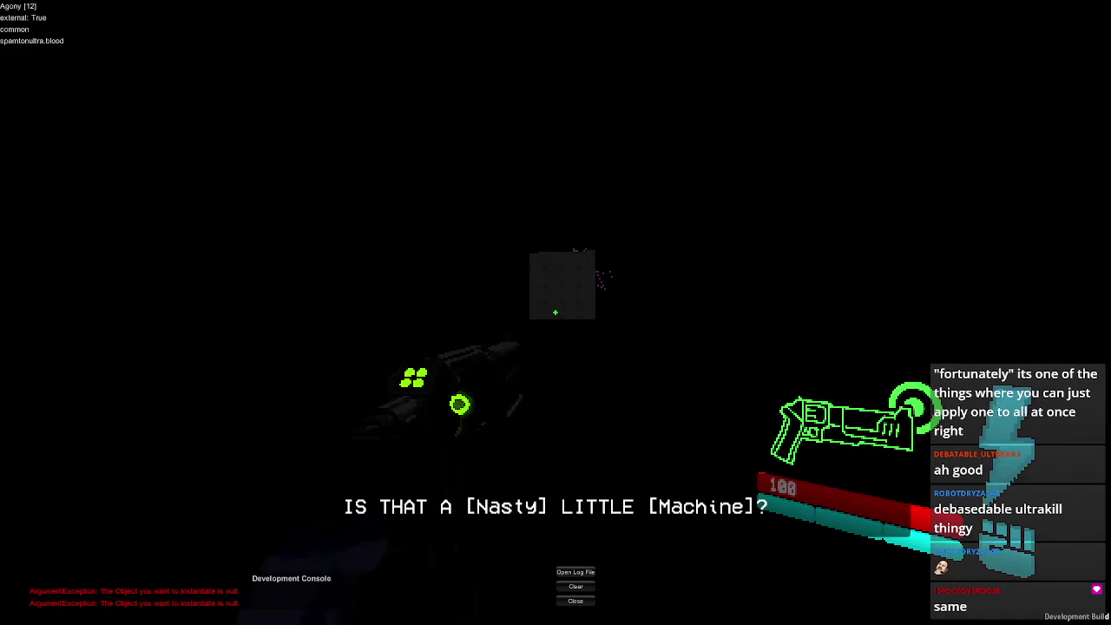
key(Escape)
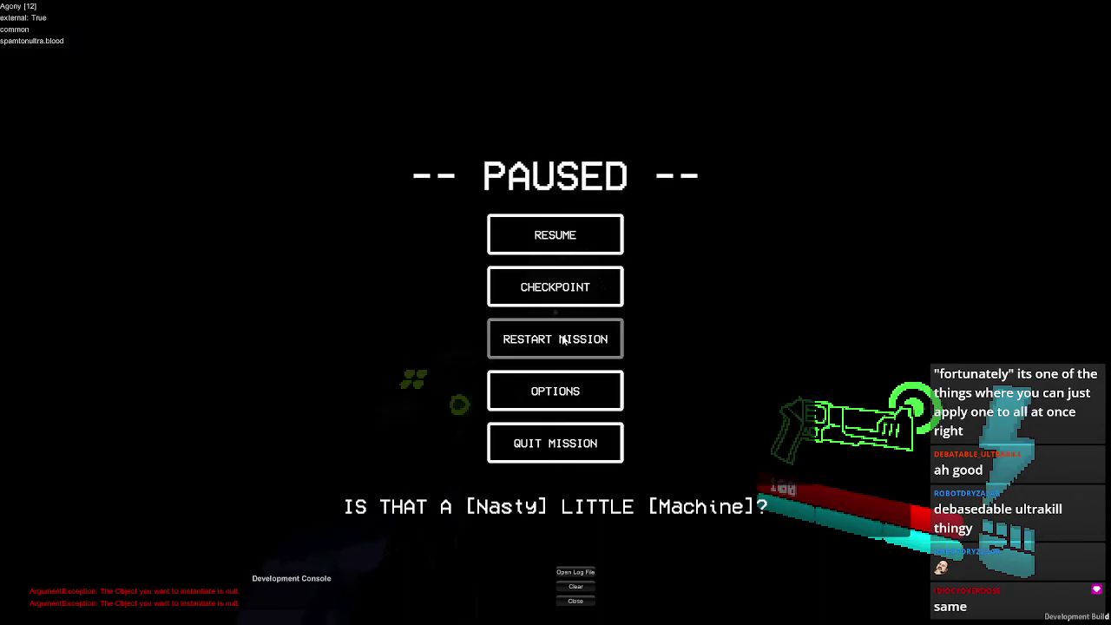
click(562, 340)
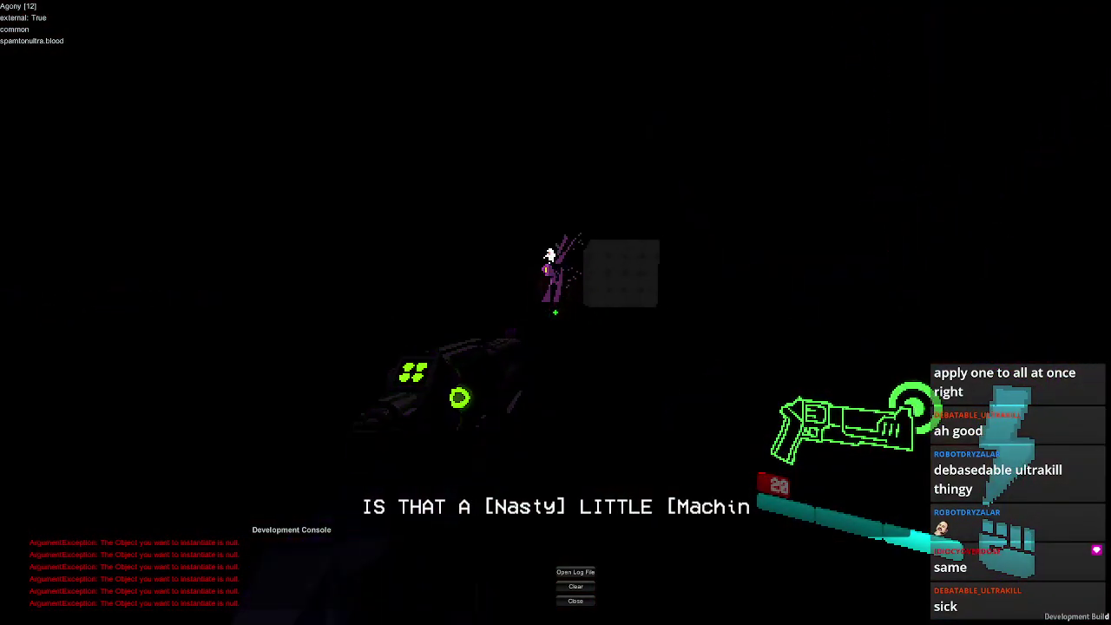
key(Escape)
click(547, 443)
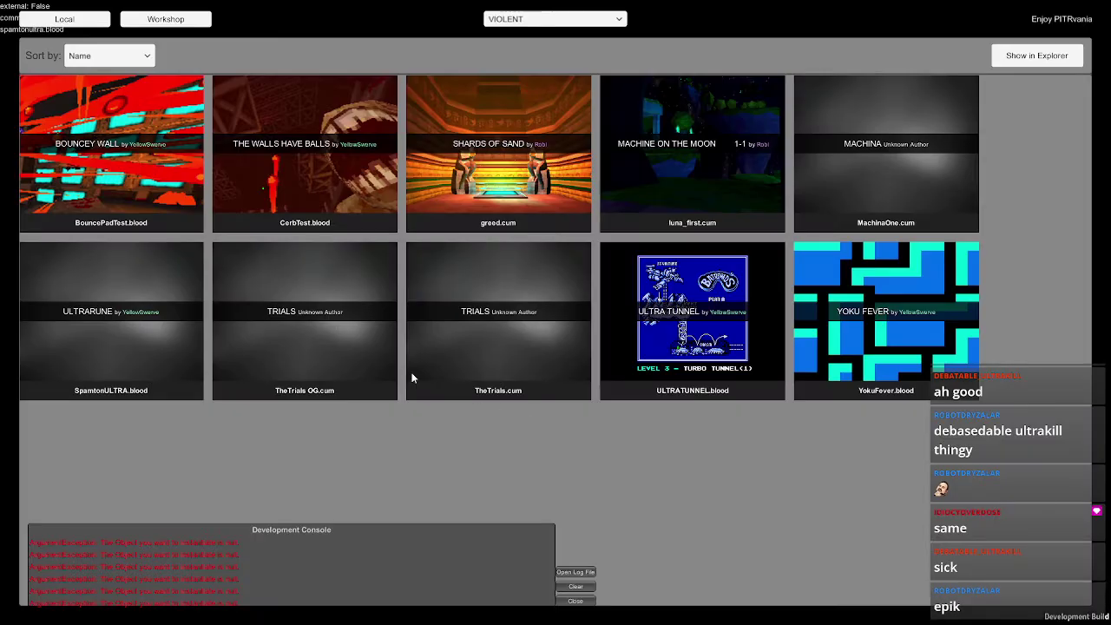
- Switch to the Unity editor, expand the blackHoleWall attack down to its walls, and activate the attacks object
key(alt+Tab)
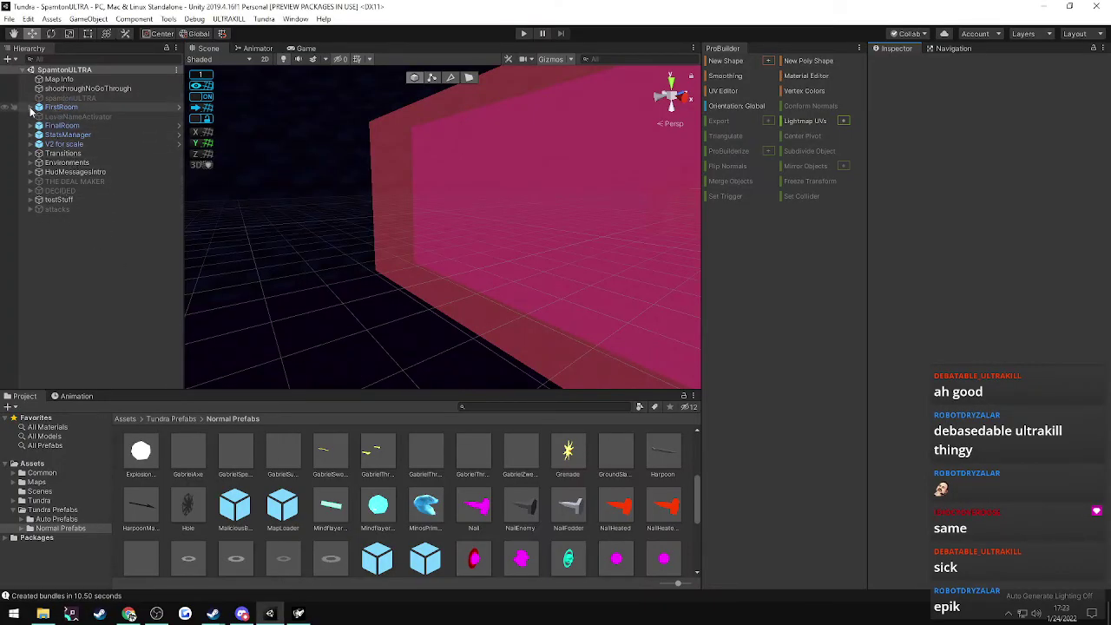
click(45, 212)
click(31, 210)
click(50, 248)
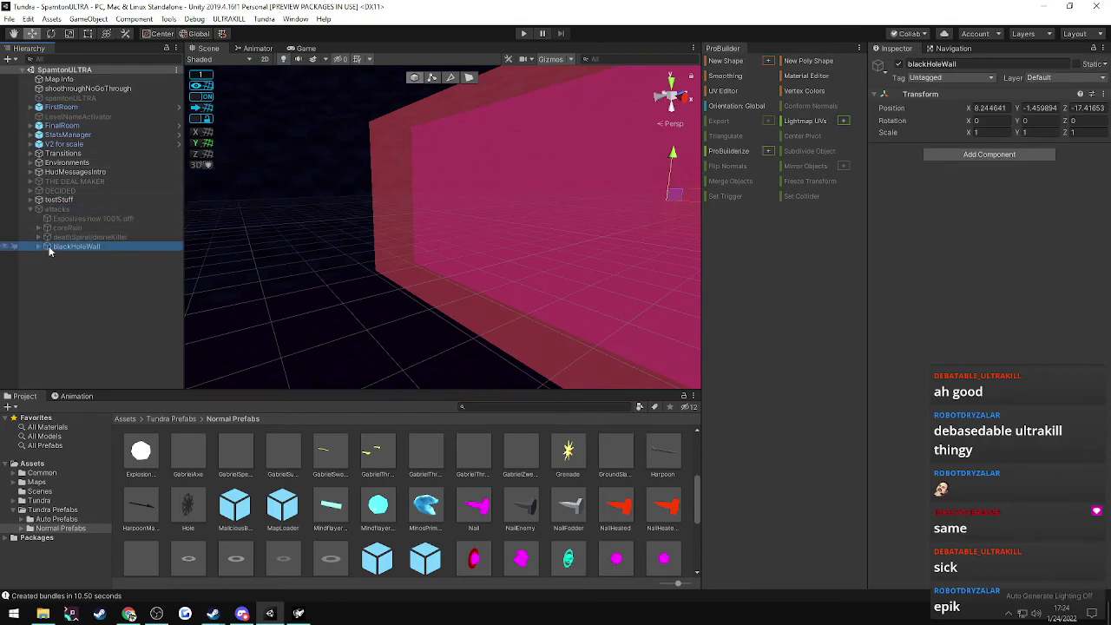
click(60, 265)
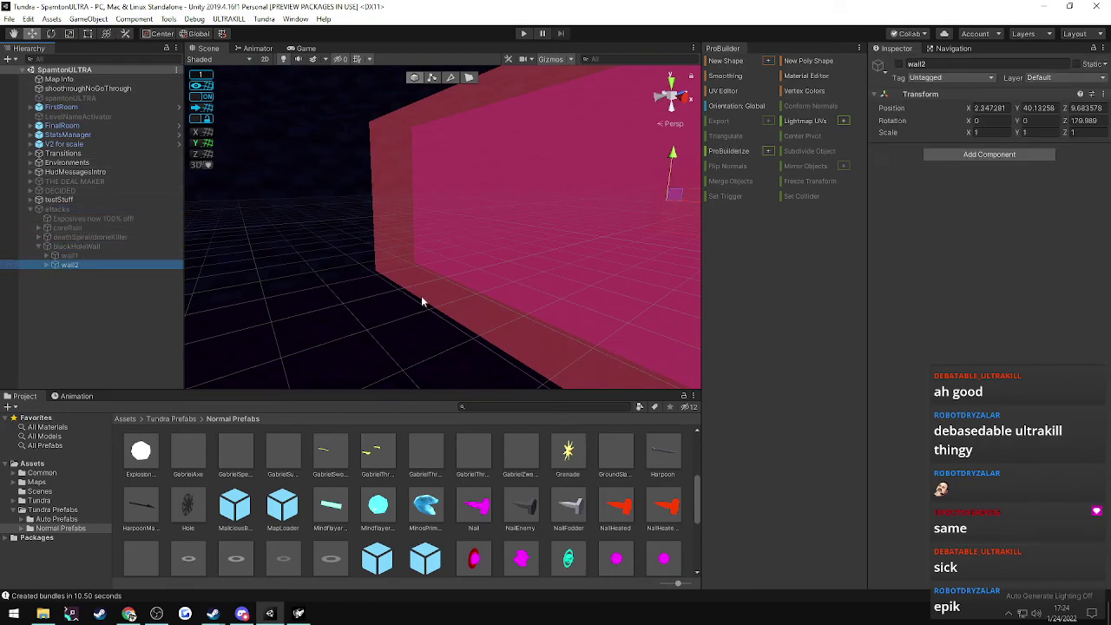
key(f)
right_drag(612, 289, 661, 296)
key(s)
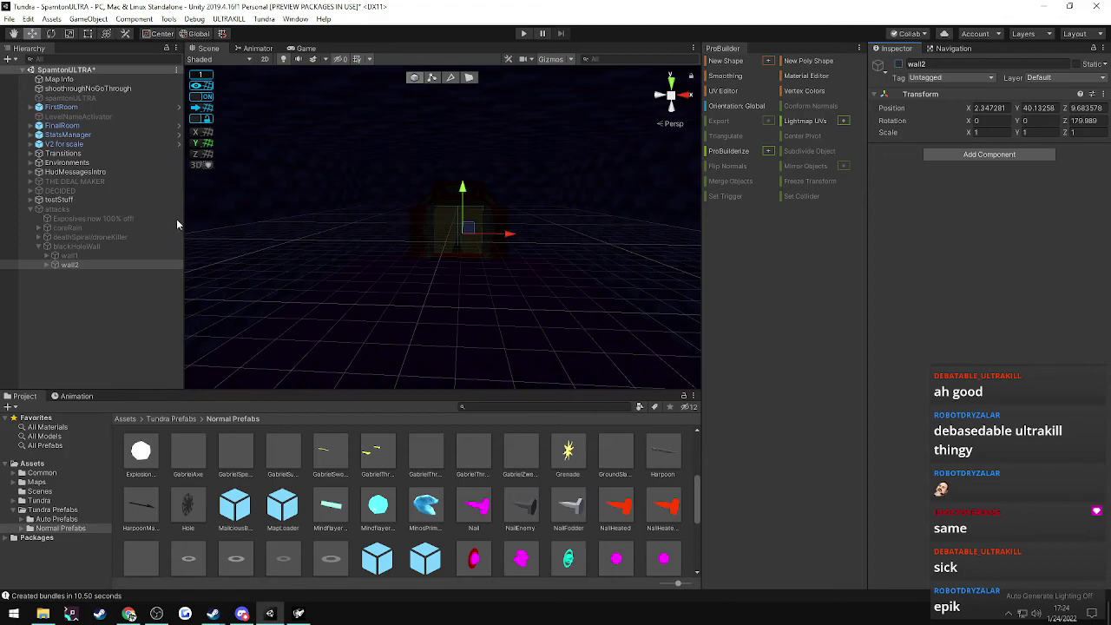
click(84, 209)
click(899, 68)
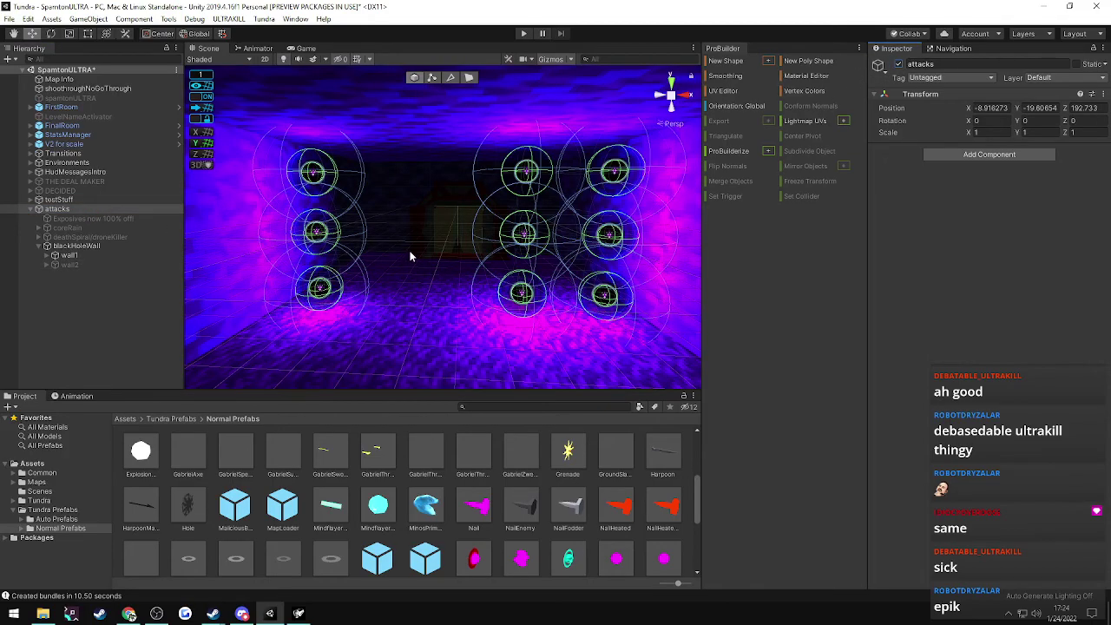
- Compare wall1 and wall2 under blackHoleWall and deactivate wall1
right_drag(427, 252, 233, 259)
key(s)
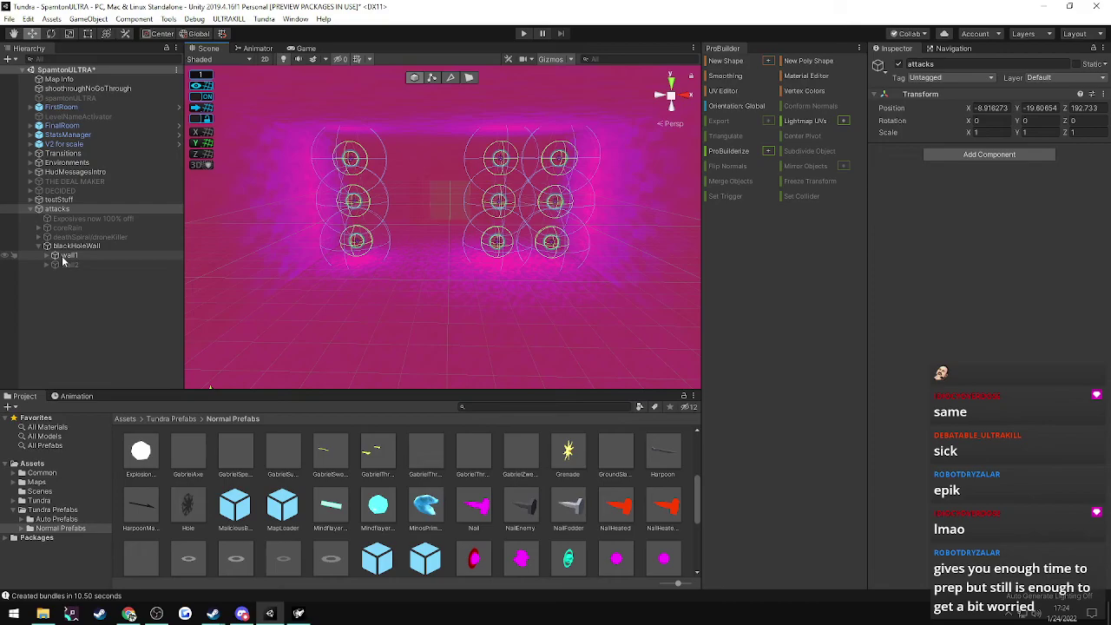
click(65, 256)
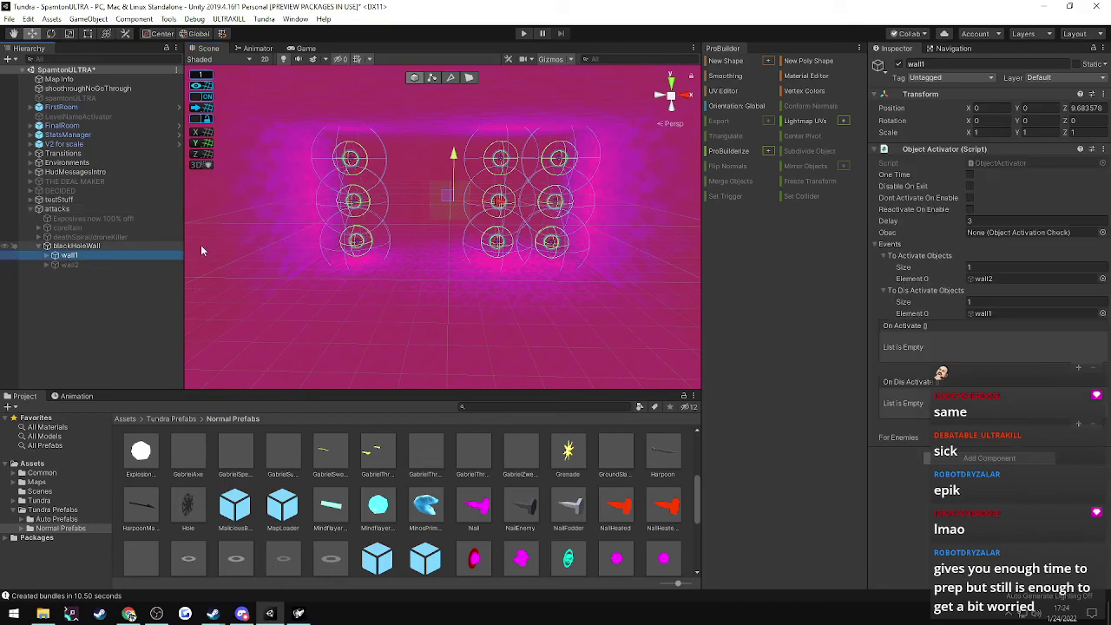
click(66, 264)
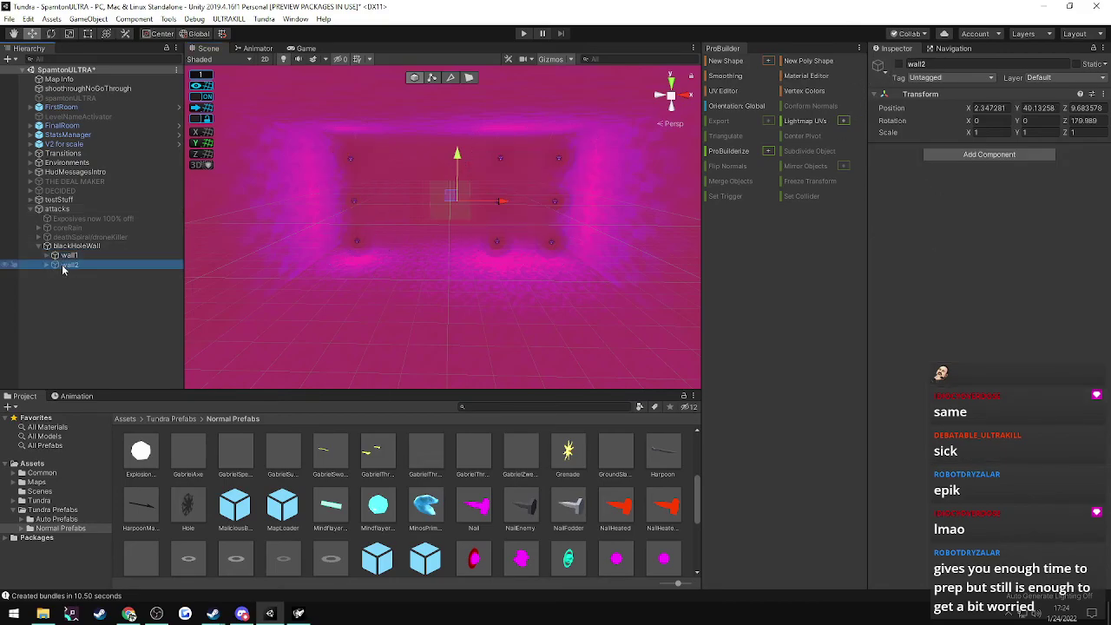
click(67, 257)
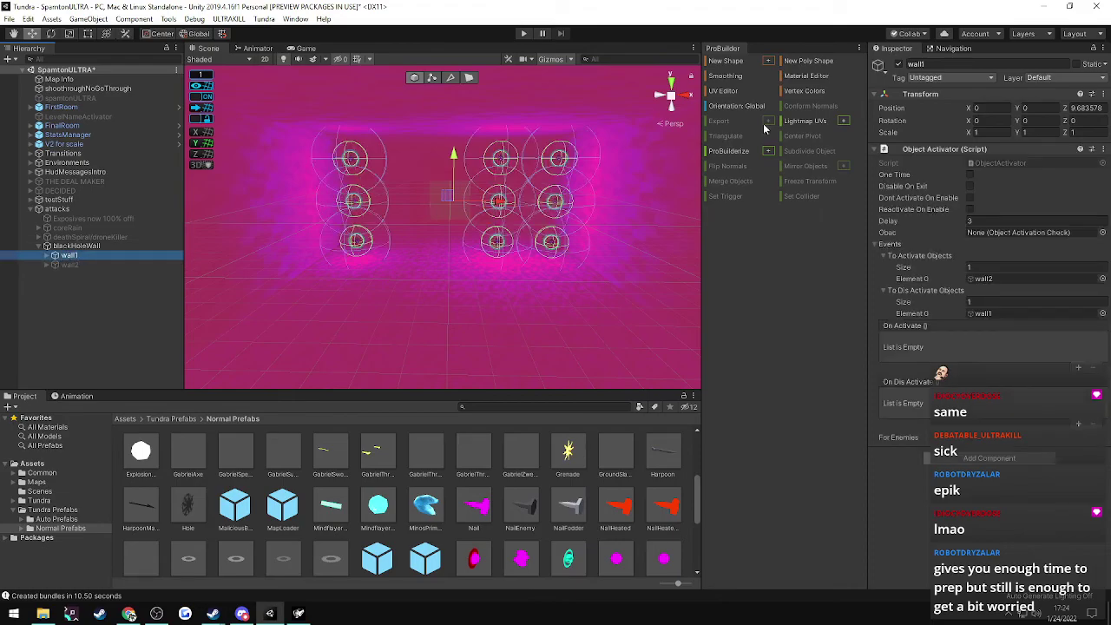
click(899, 64)
click(75, 248)
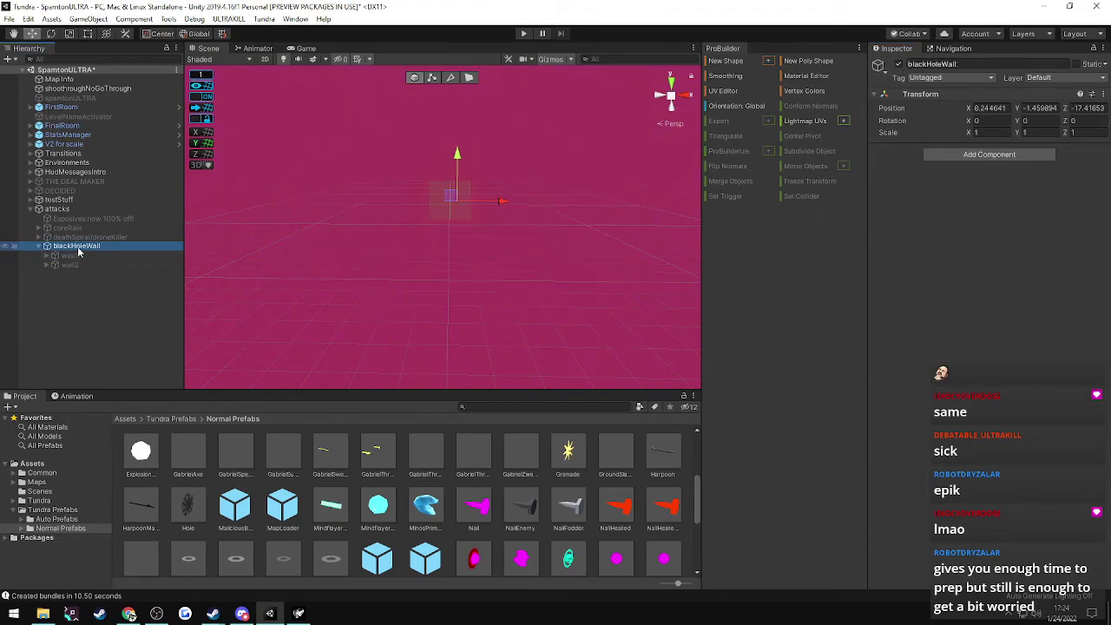
click(71, 237)
click(37, 237)
click(899, 64)
click(899, 65)
click(38, 236)
- Activate wall2 under blackHoleWall and inspect its projectile layout in the scene
click(55, 246)
click(60, 257)
click(74, 265)
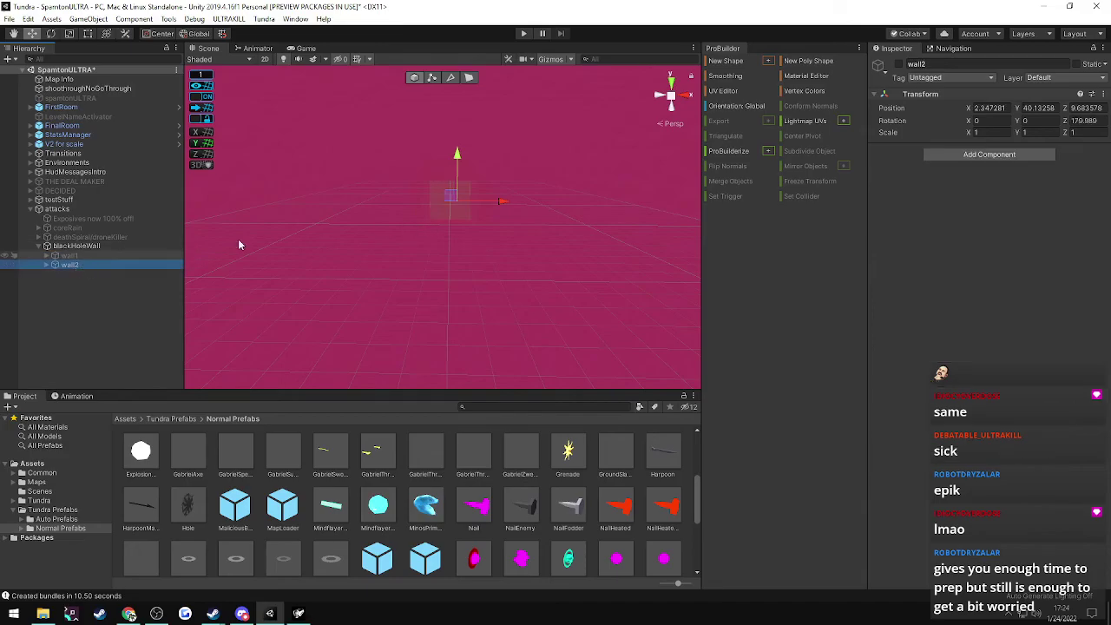
click(899, 64)
key(w)
mouse_move(439, 245)
right_down()
mouse_move(450, 233)
mouse_move(442, 230)
right_up()
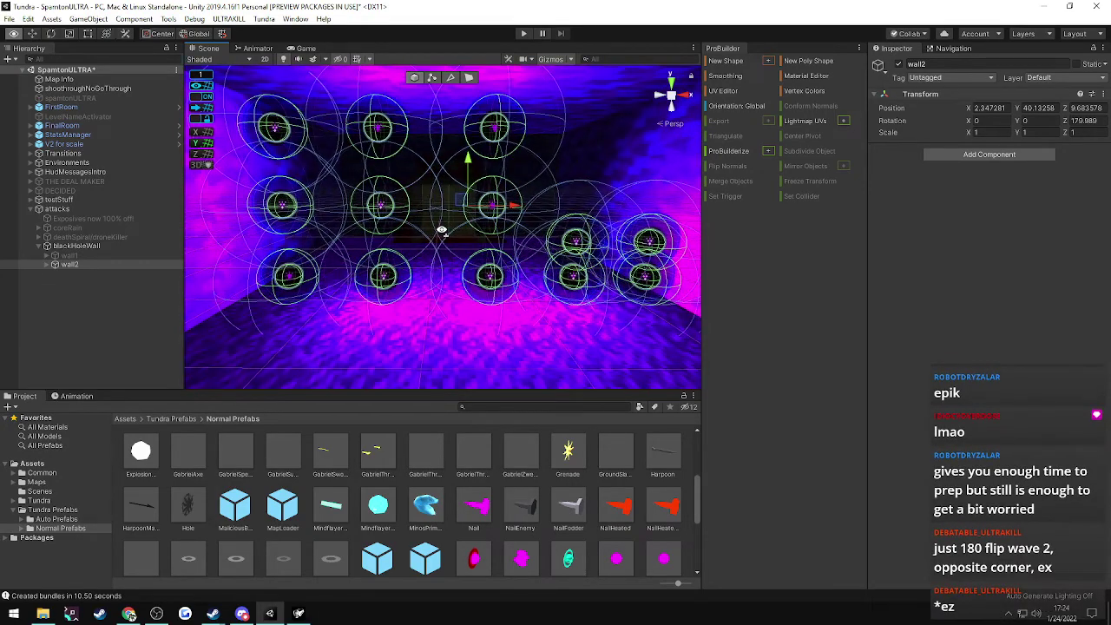
- Duplicate wall2 and deactivate the original
click(63, 264)
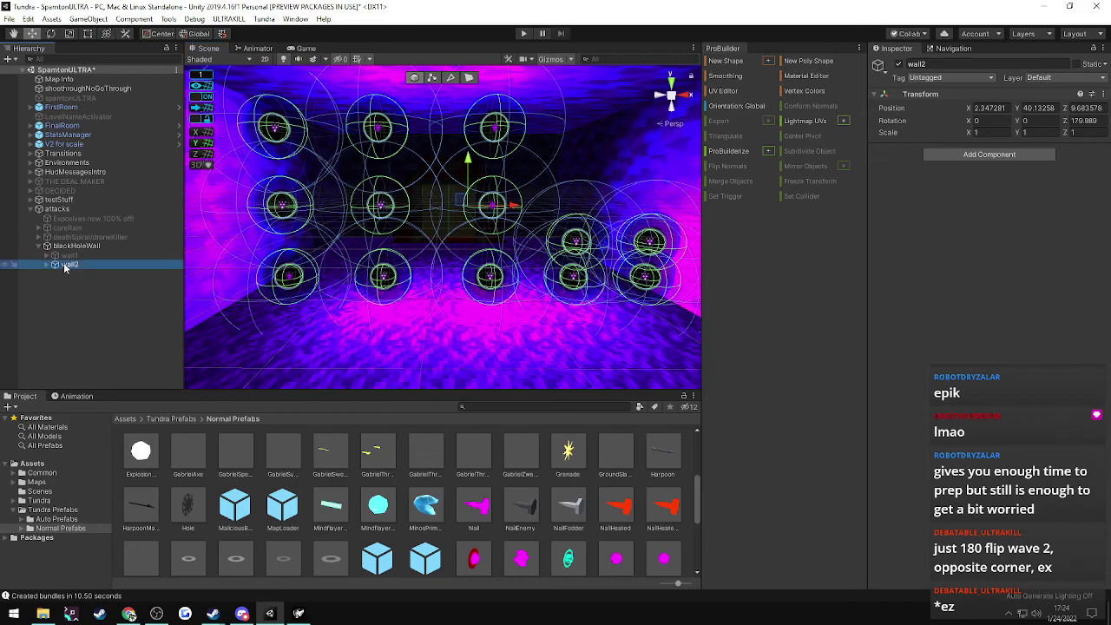
key(ctrl+d)
click(899, 64)
- Rotate the duplicated wall2 by about 180 degrees around Z, to a Z rotation of about 360
click(88, 273)
key(e)
key(s)
right_drag(474, 292, 459, 263)
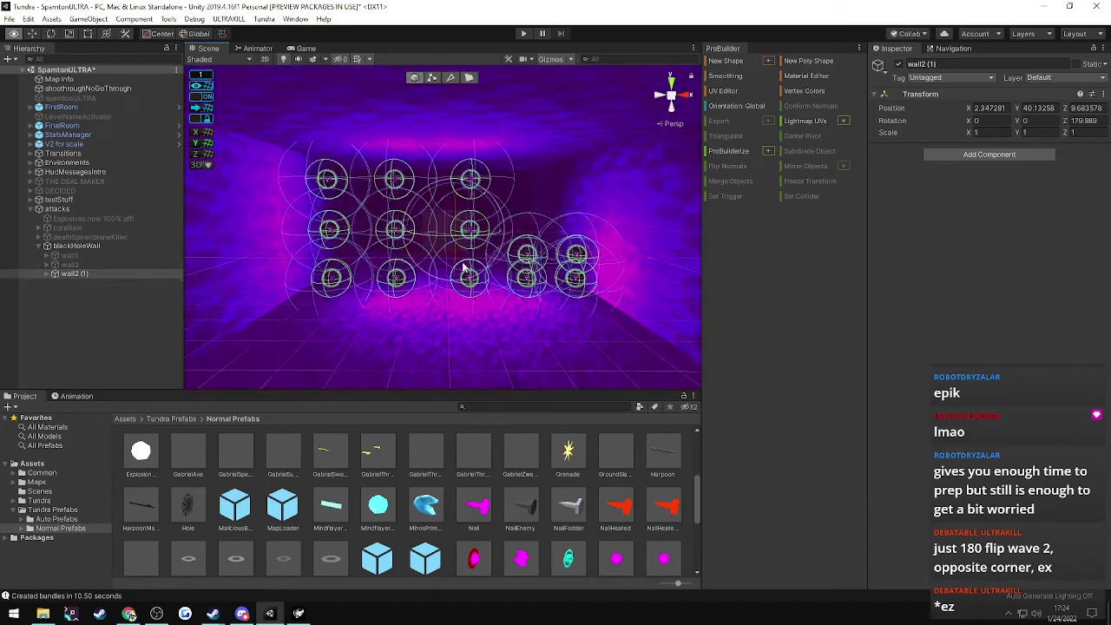
ctrl+drag(498, 217, 255, 612)
drag(257, 13, 284, 34)
right_drag(411, 248, 431, 264)
key(w)
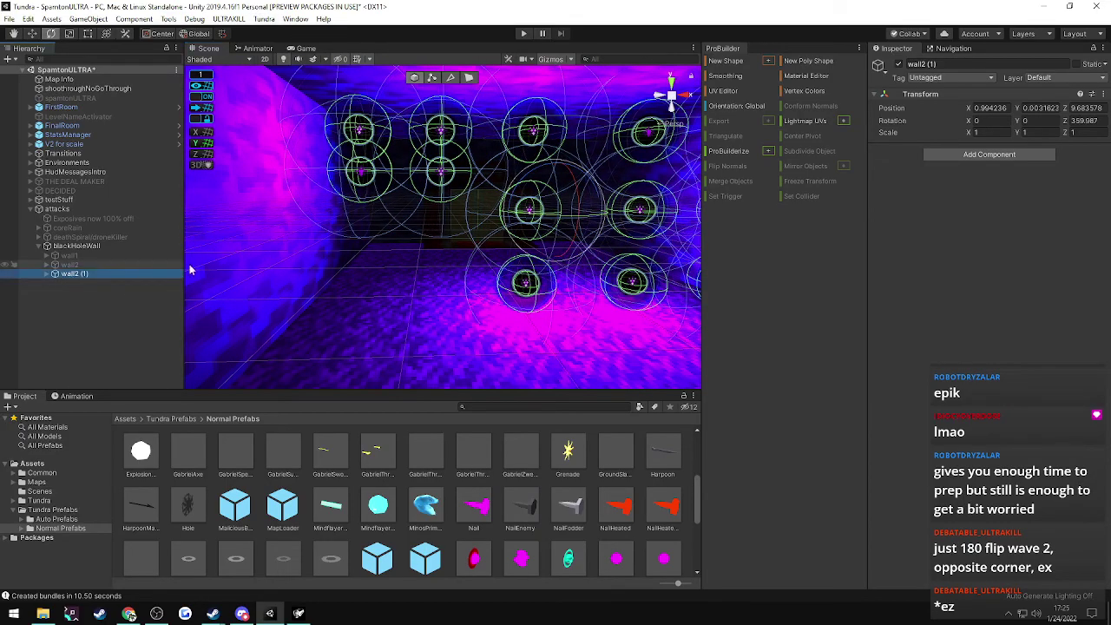
right_drag(312, 226, 395, 224)
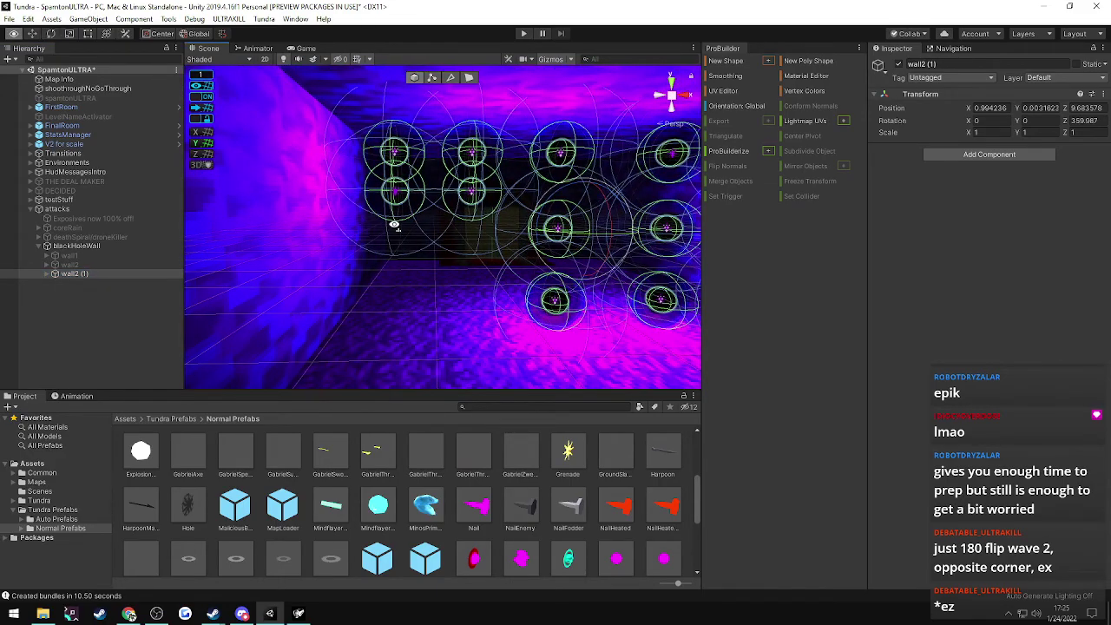
- Duplicate BlackHoleProjectile (11) and (12) inside the wall2 copy and lower the two new projectiles to Y 17.06
click(48, 275)
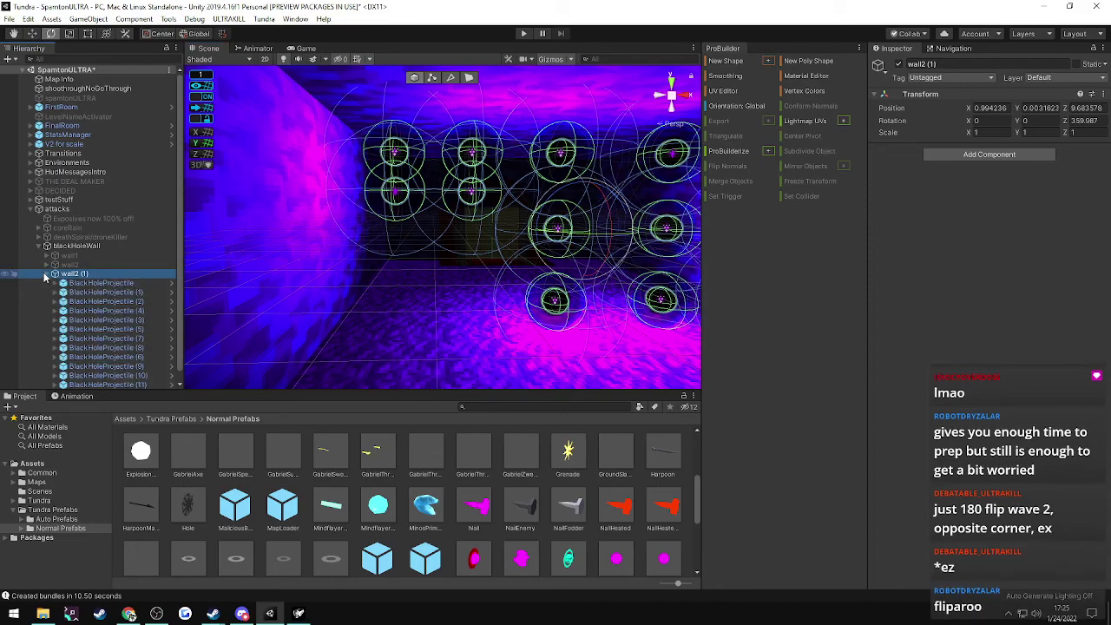
click(100, 384)
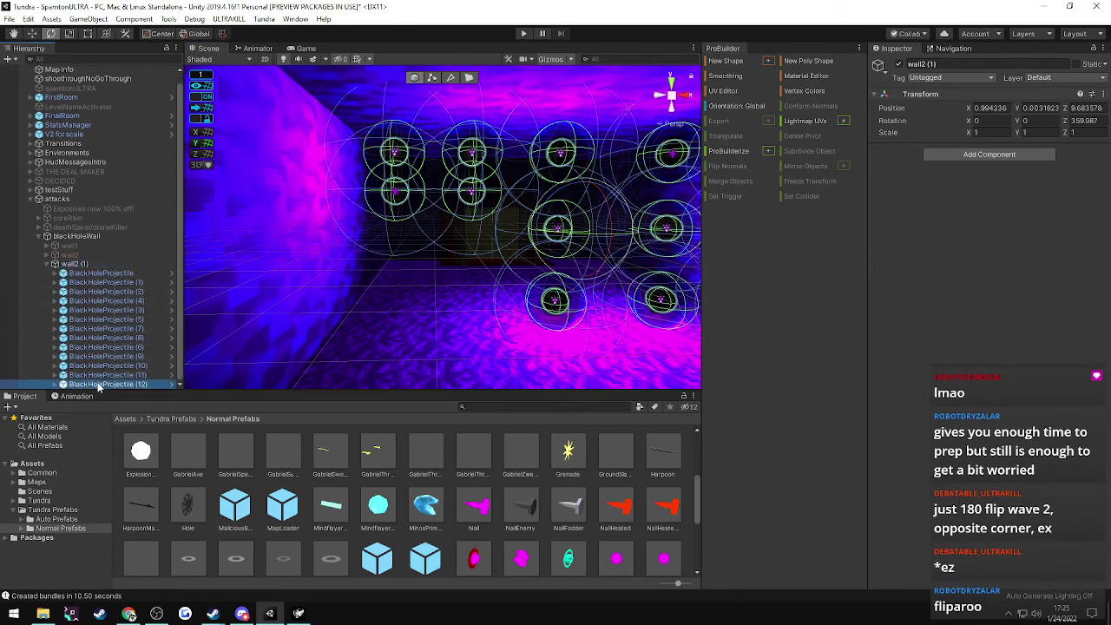
ctrl+click(100, 375)
key(ctrl+d)
key(w)
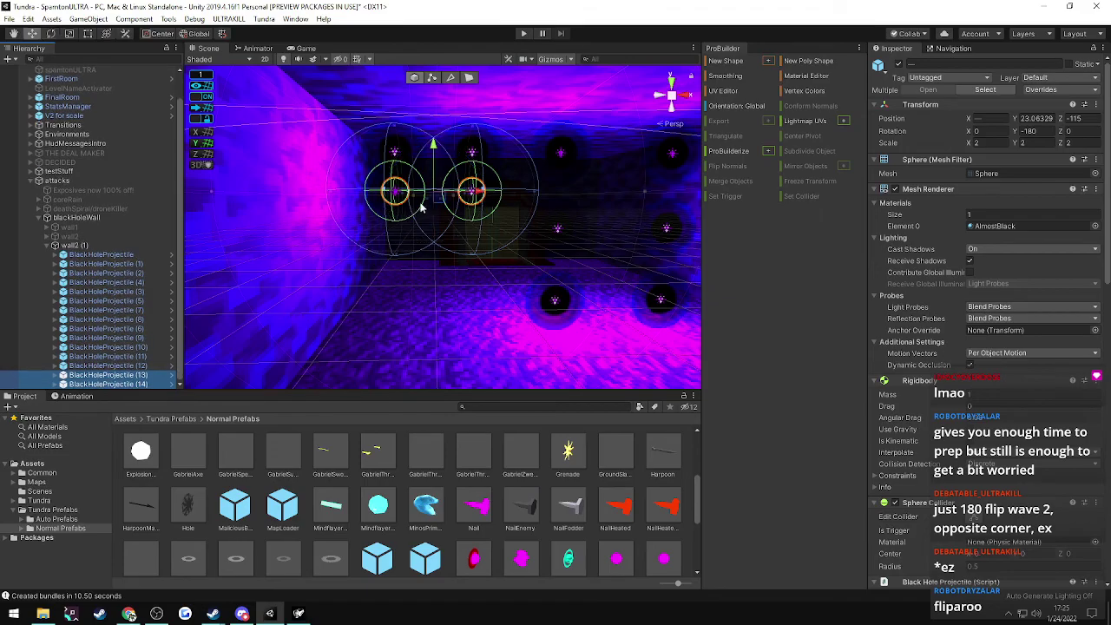
drag(432, 167, 436, 191)
right_drag(434, 184, 463, 140)
drag(462, 140, 466, 203)
mouse_move(465, 203)
right_down()
mouse_move(706, 240)
mouse_move(456, 268)
mouse_move(515, 200)
mouse_move(478, 200)
right_up()
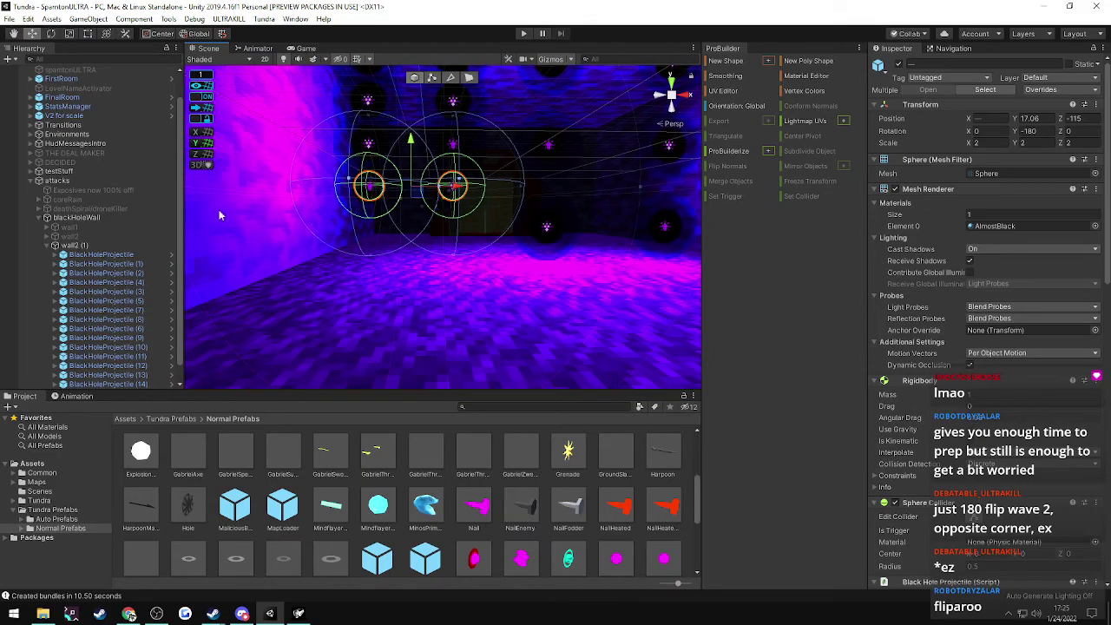
- Rename the wall2 copy to wall3 and collapse its list of projectiles
right_click(73, 247)
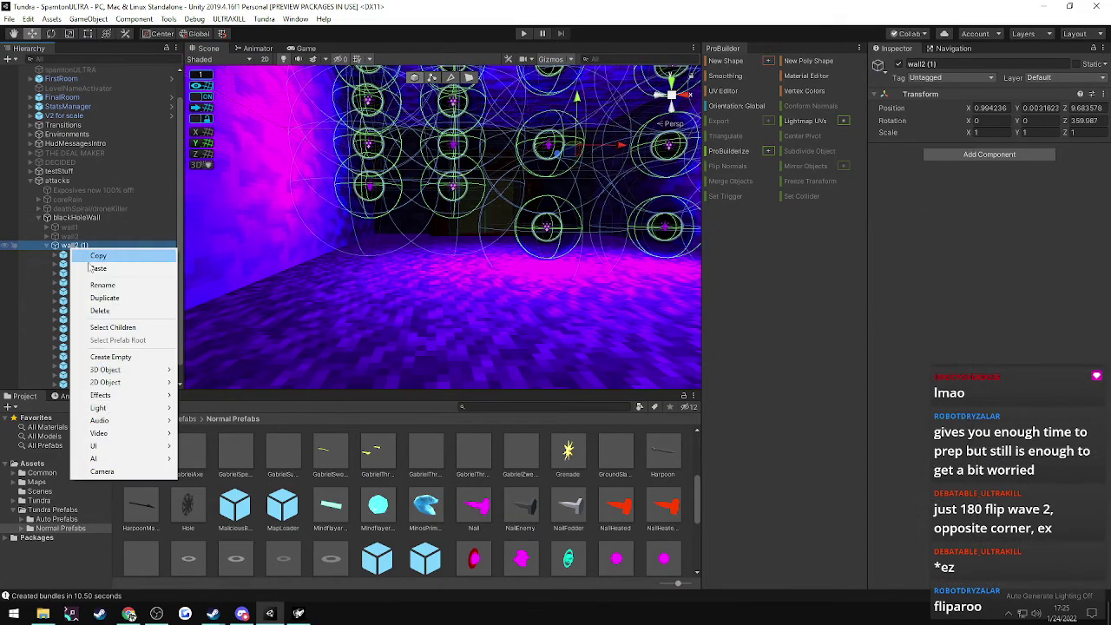
click(102, 286)
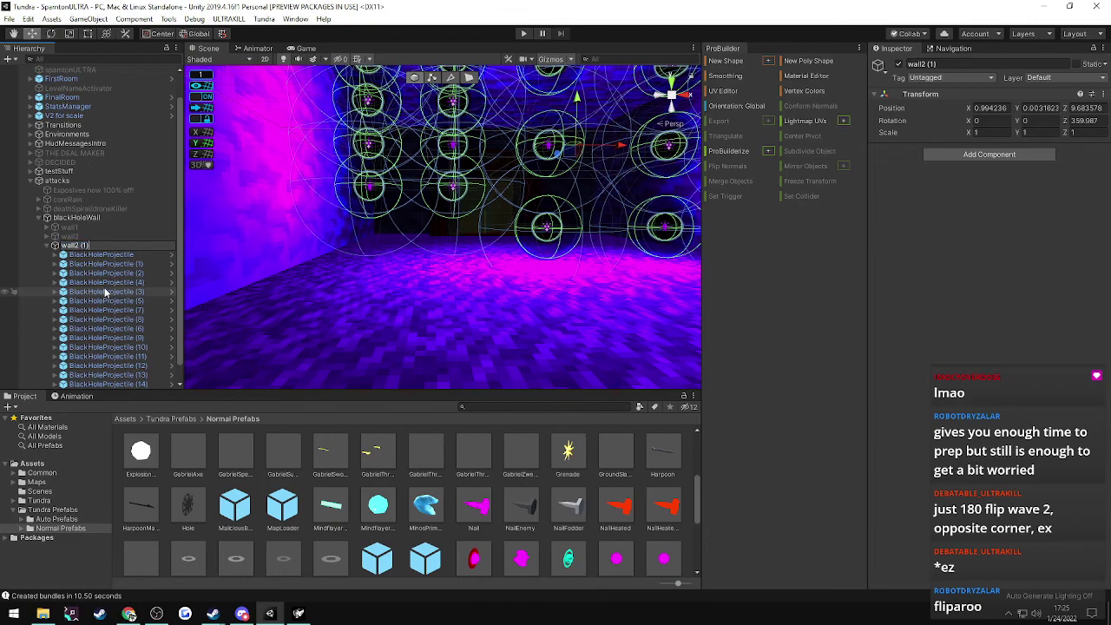
text(wall3)
key(Return)
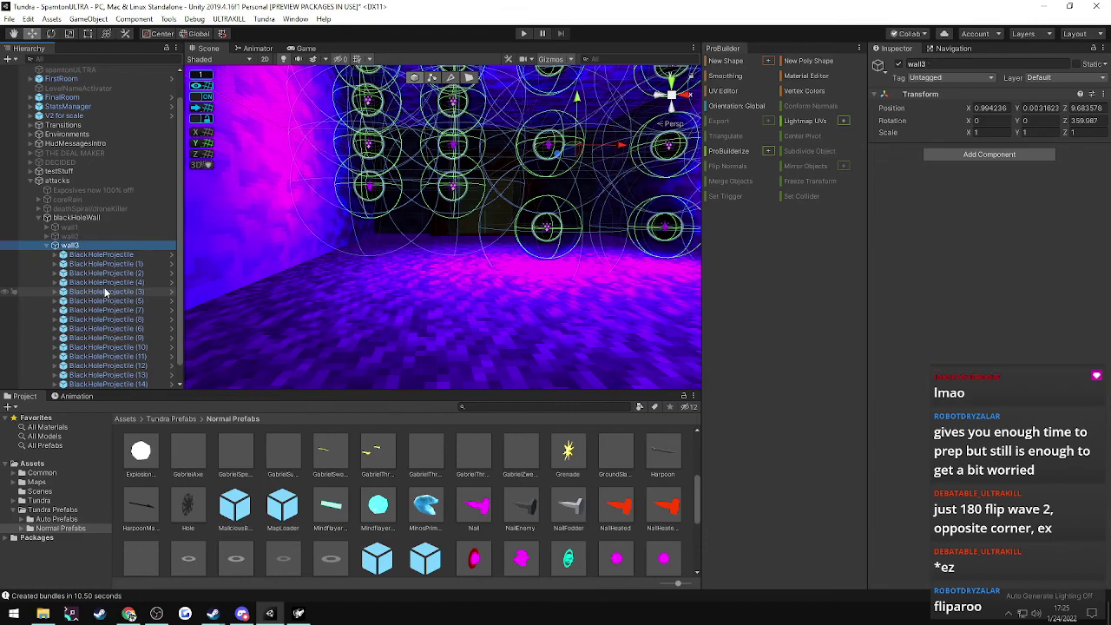
click(47, 246)
- Add an Object Activator component to wall2, using wall1's activator as reference
click(73, 267)
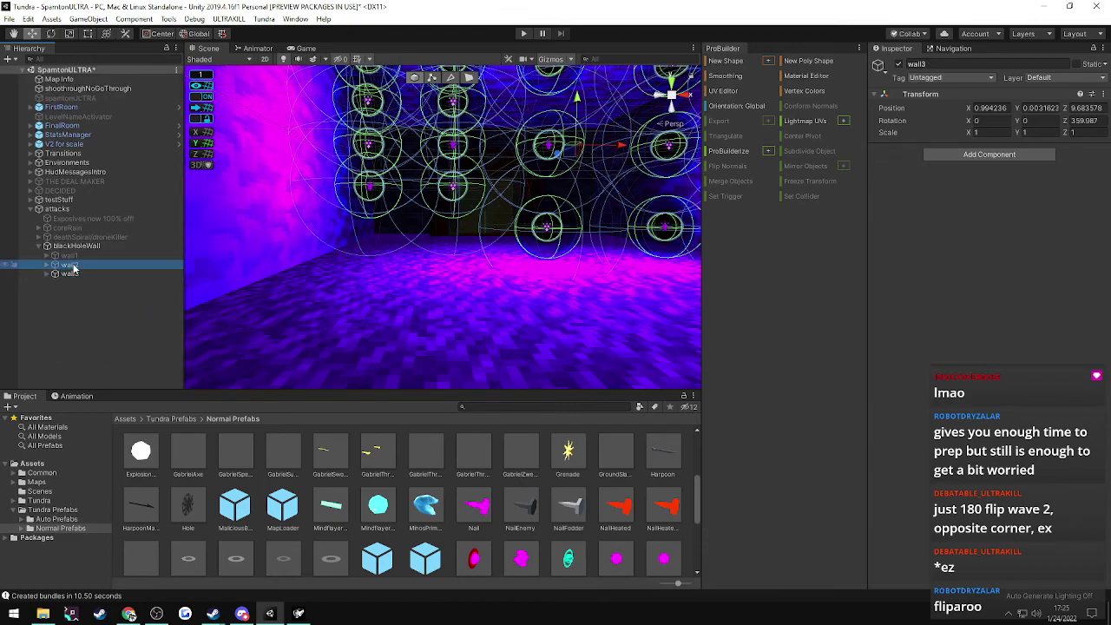
key(Up)
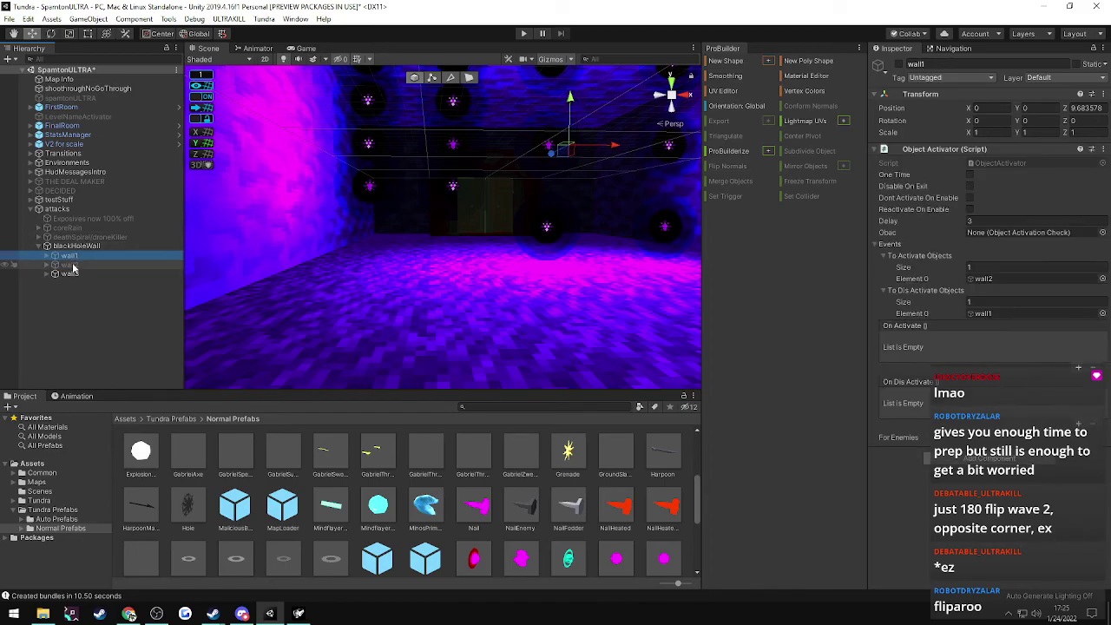
click(73, 265)
click(985, 156)
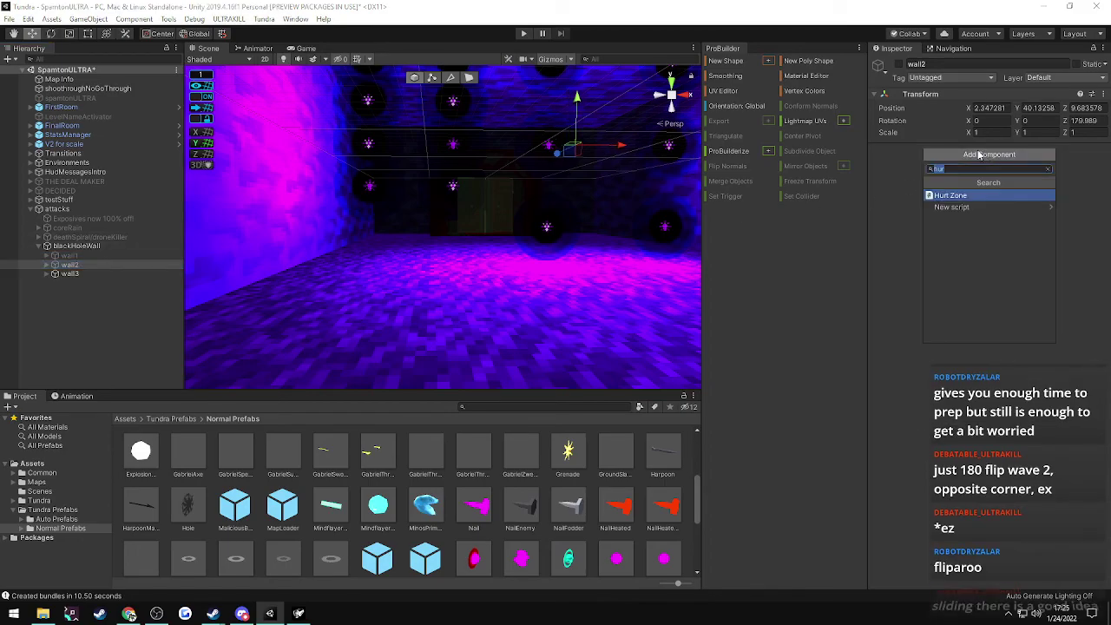
text(obj)
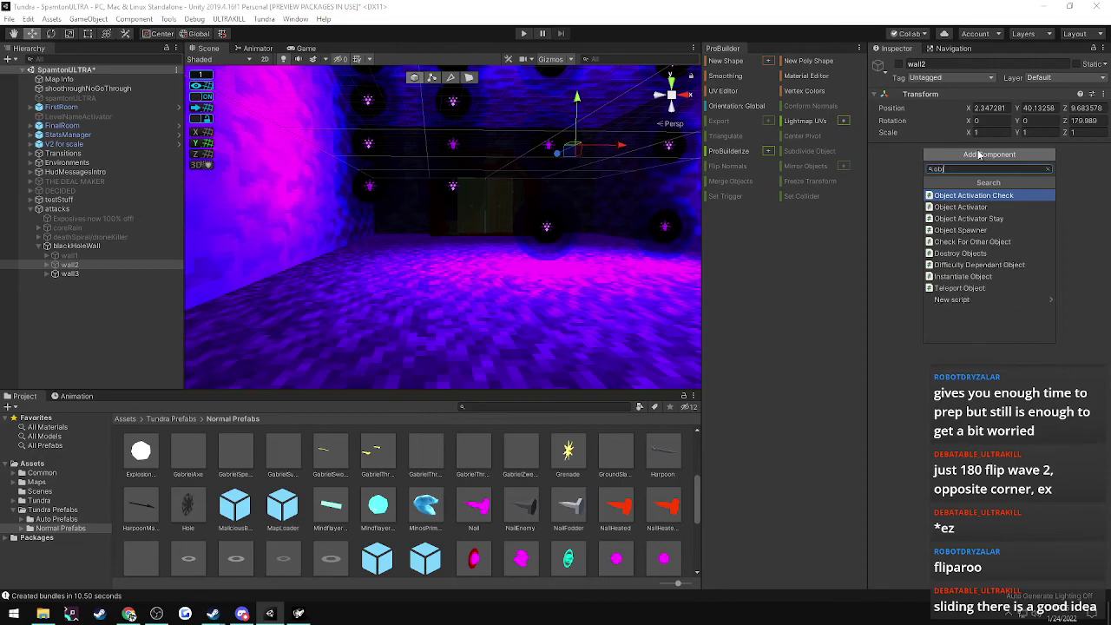
key(Down)
key(Return)
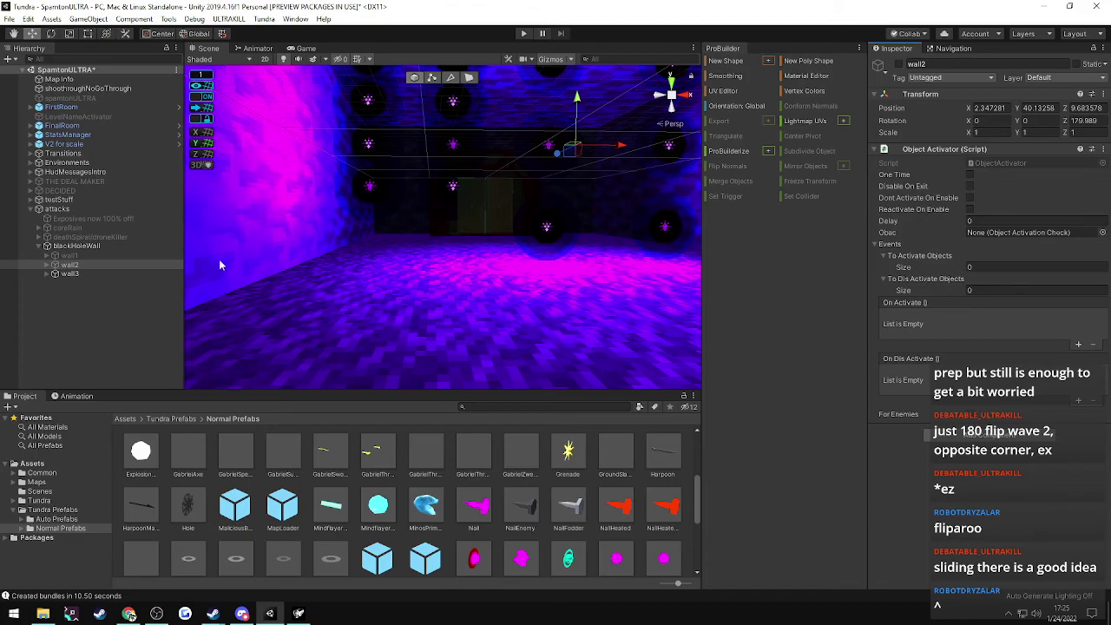
- Set wall2's Object Activator to activate wall3 and deactivate wall2, with a Delay of 2.5
click(72, 272)
click(73, 273)
click(72, 265)
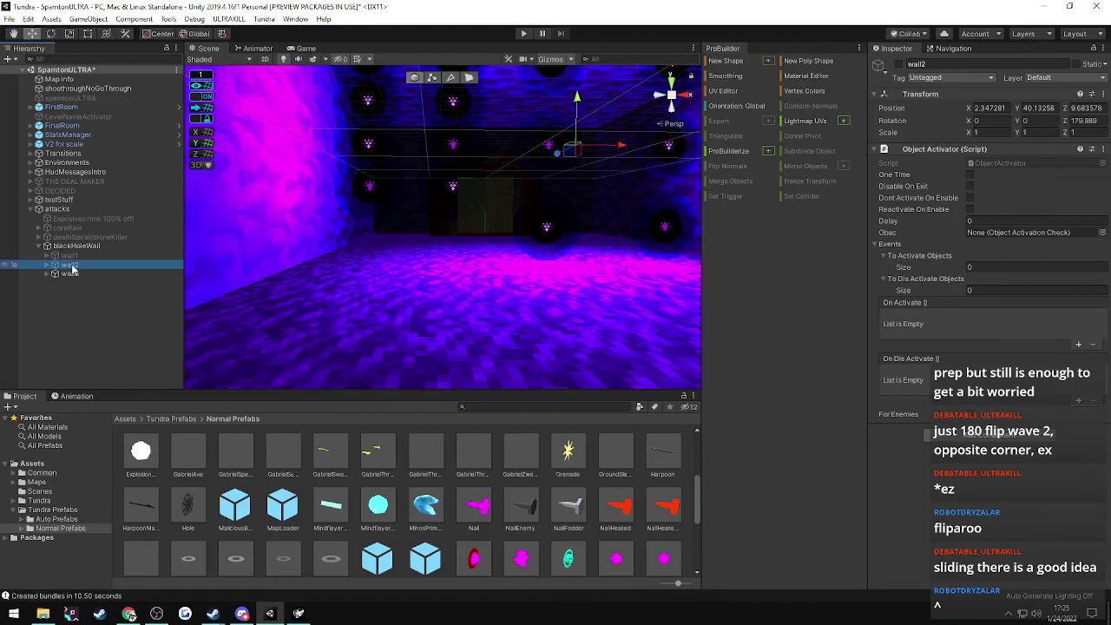
drag(163, 268, 909, 259)
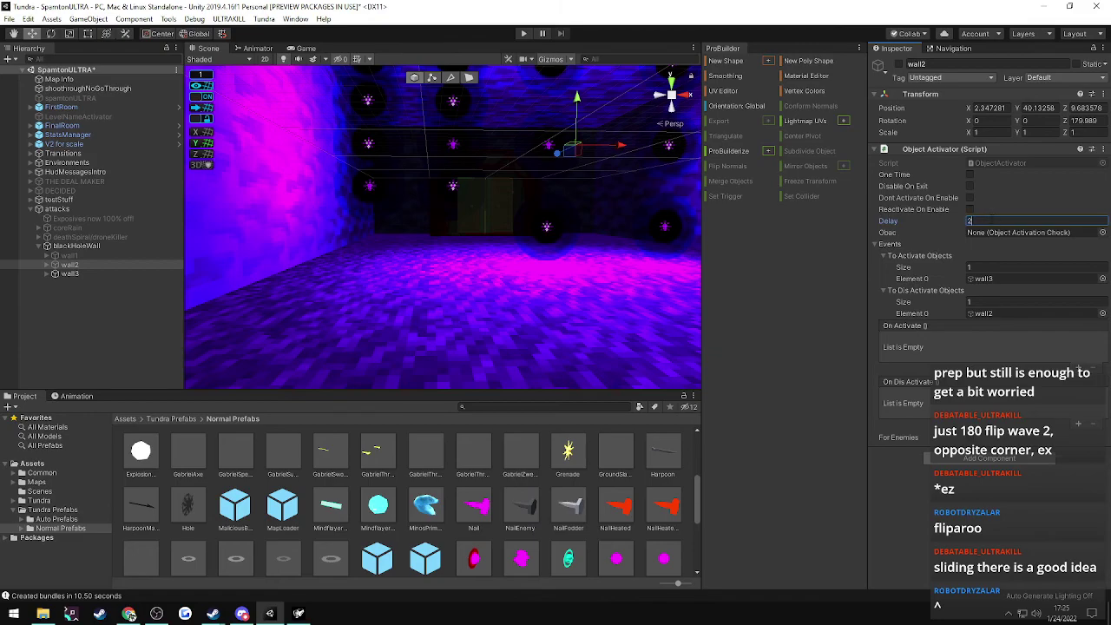
click(64, 256)
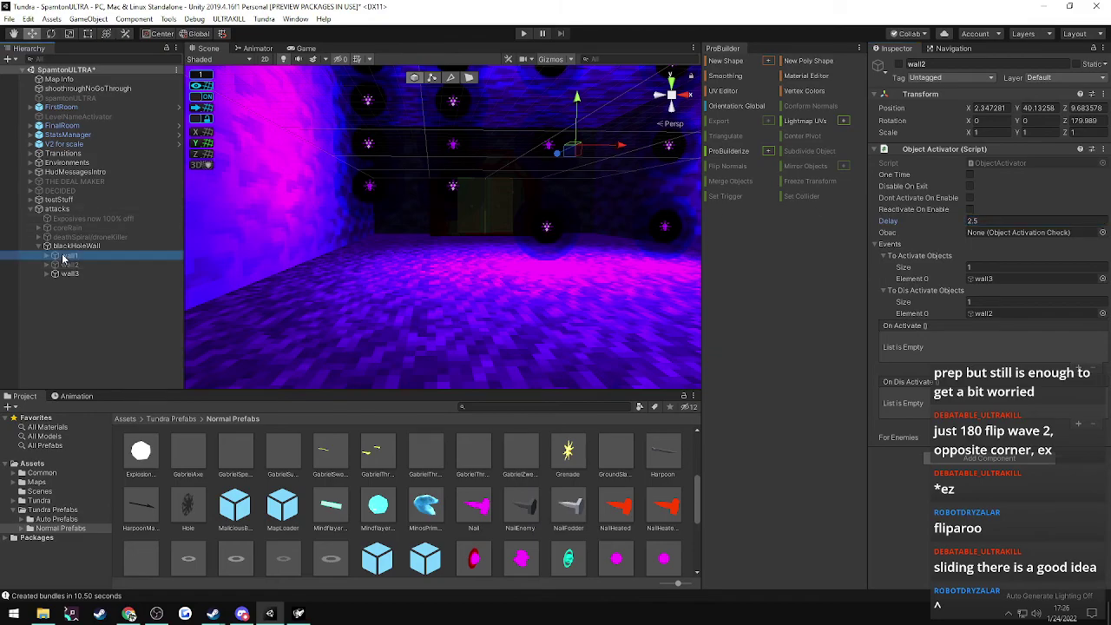
- Set wall1's Object Activator Delay to 2.5, and switch the active wall from wall3 to wall1
click(997, 222)
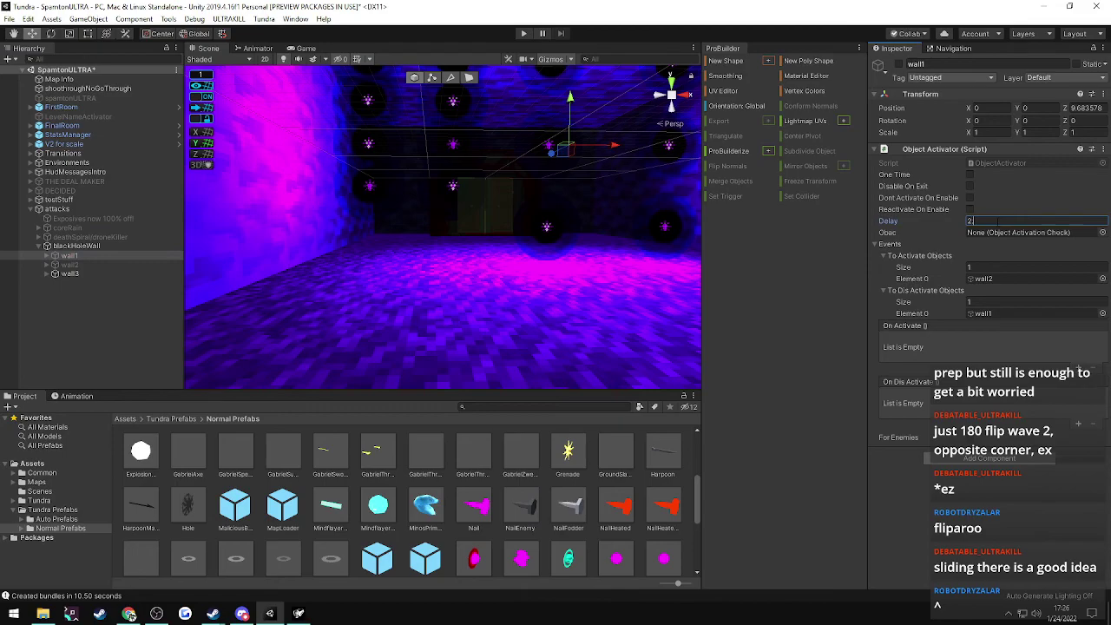
click(70, 274)
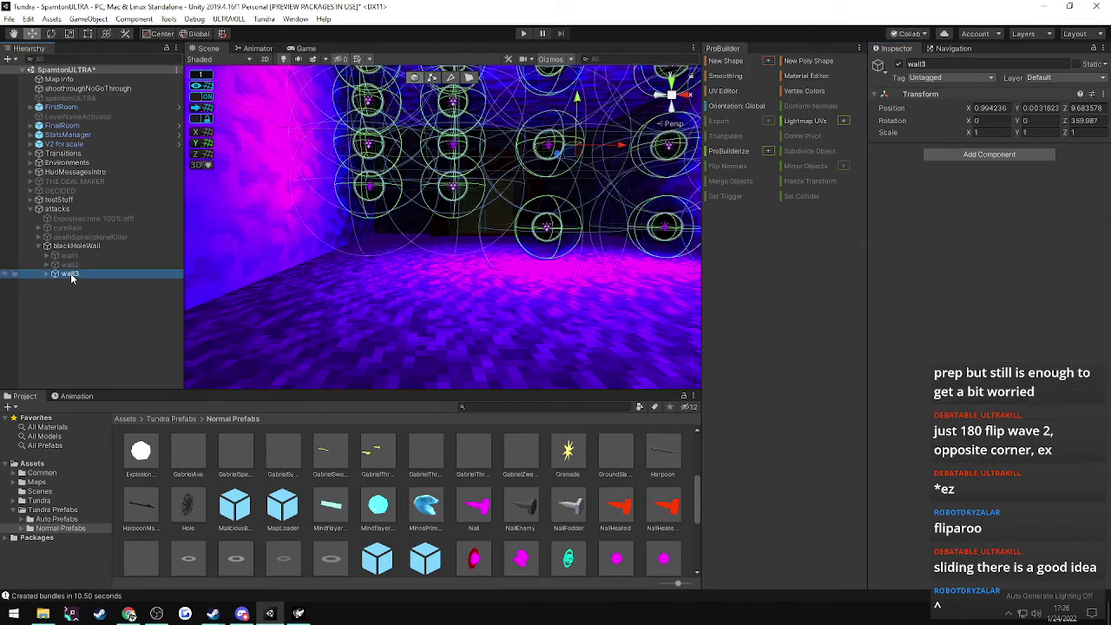
click(899, 66)
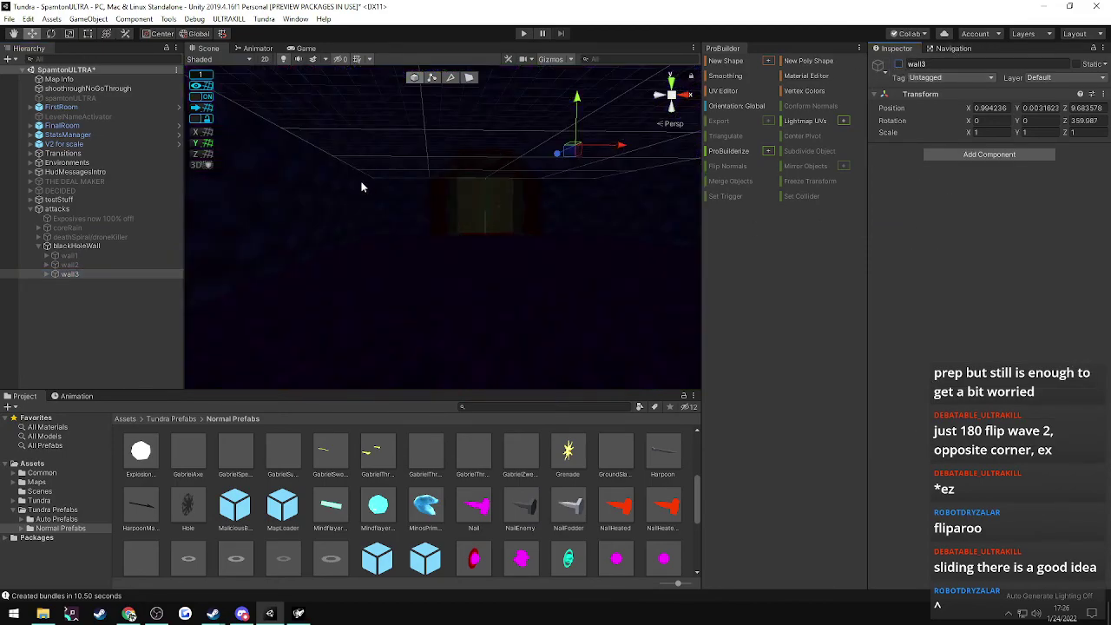
click(57, 256)
click(898, 65)
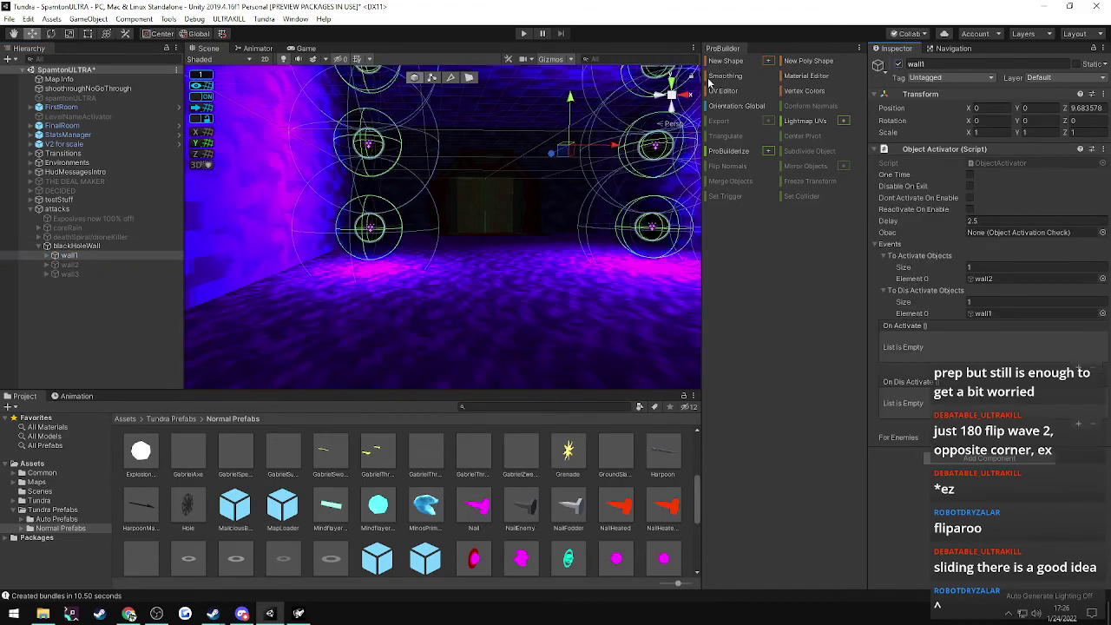
- Export the map and switch to ULTRAKILL to load SpamtonULTRA.blood on Violent difficulty
click(227, 19)
click(231, 34)
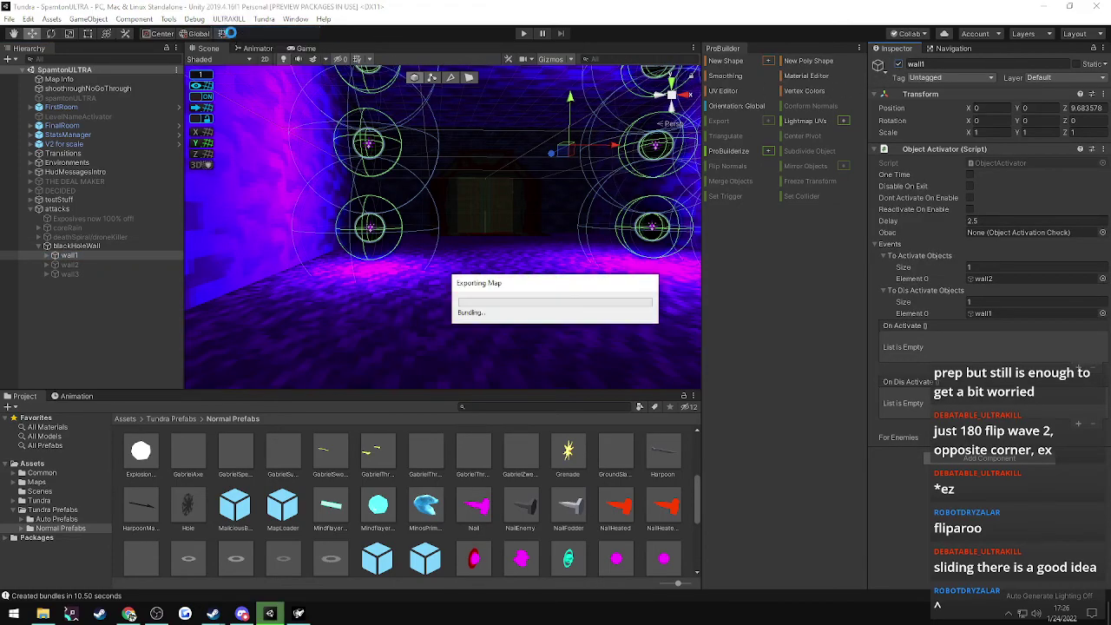
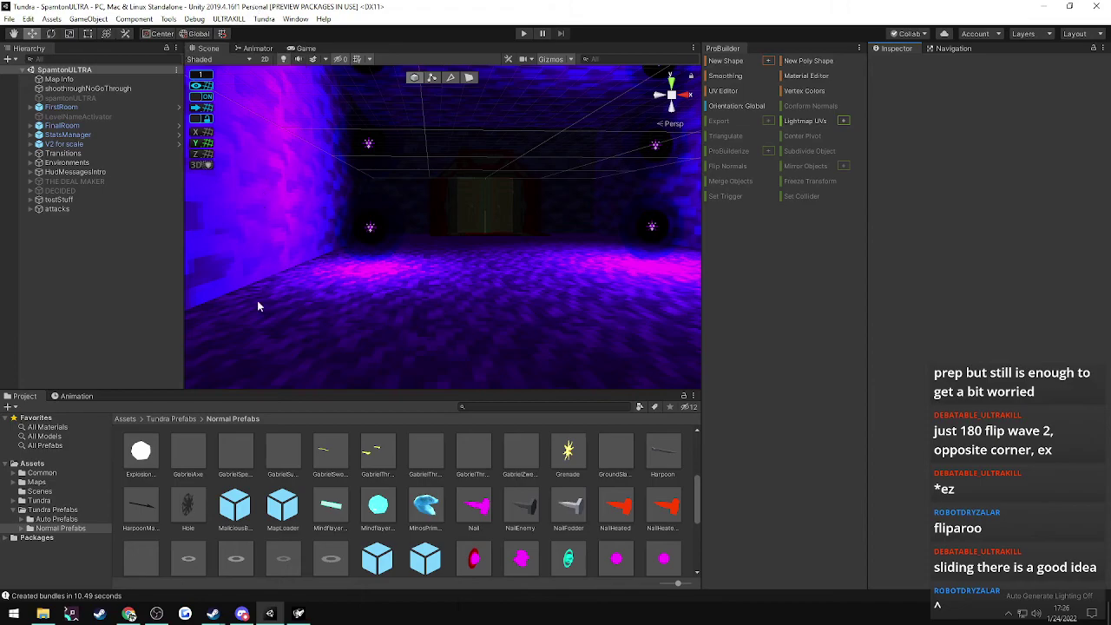
click(302, 614)
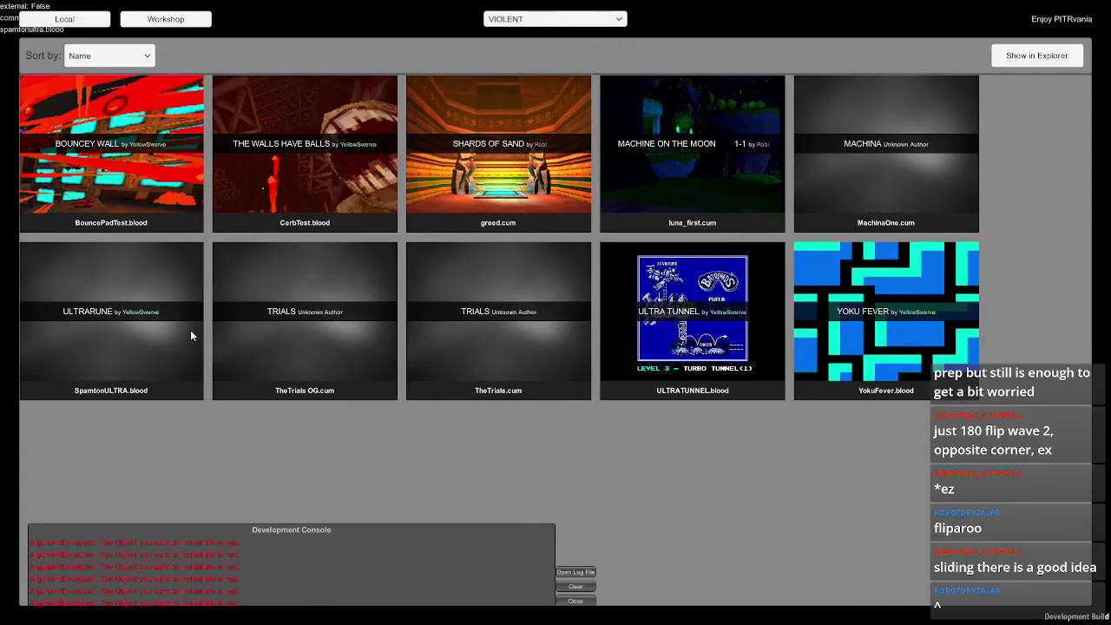
click(121, 323)
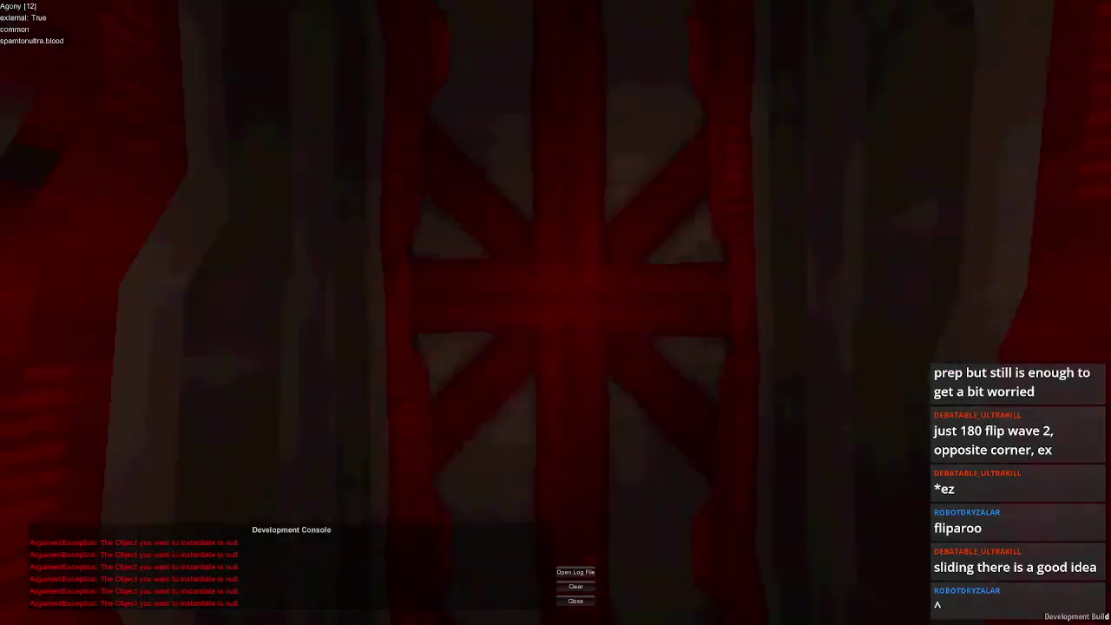
- Dash through the start corridor into the boss arena to test the level, and restart the mission
key(w)
key(shift)
key(space)
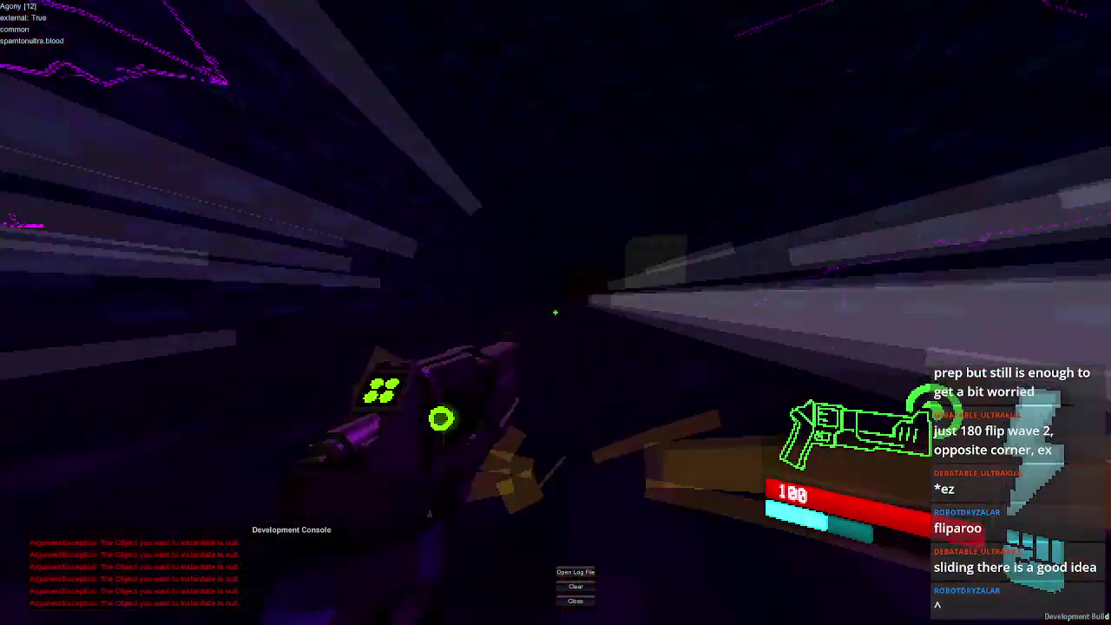
key(w)
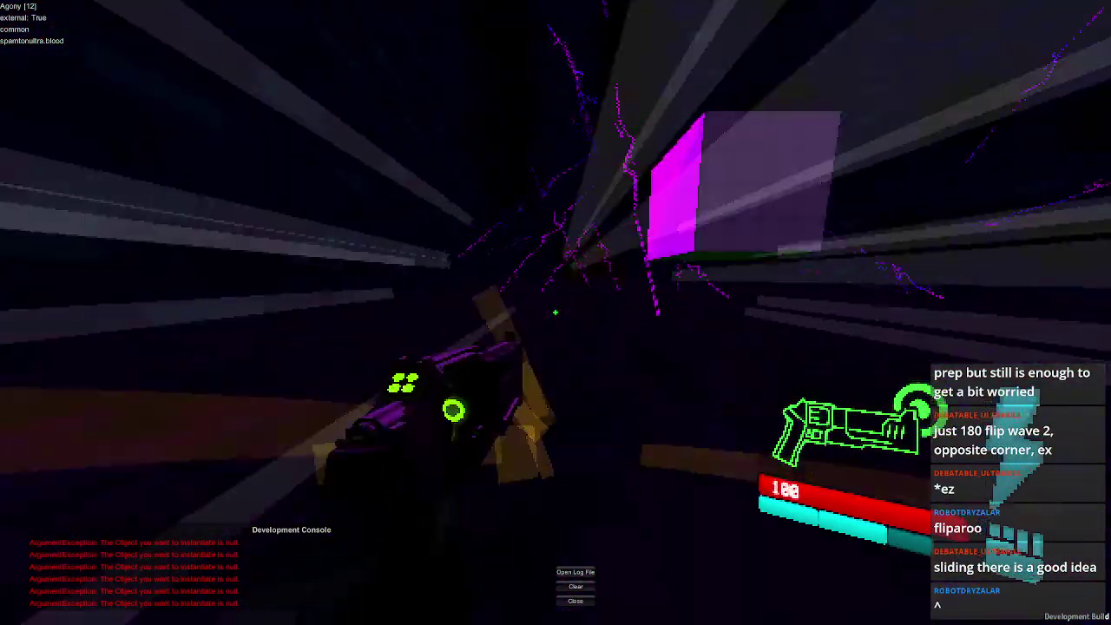
key(Escape)
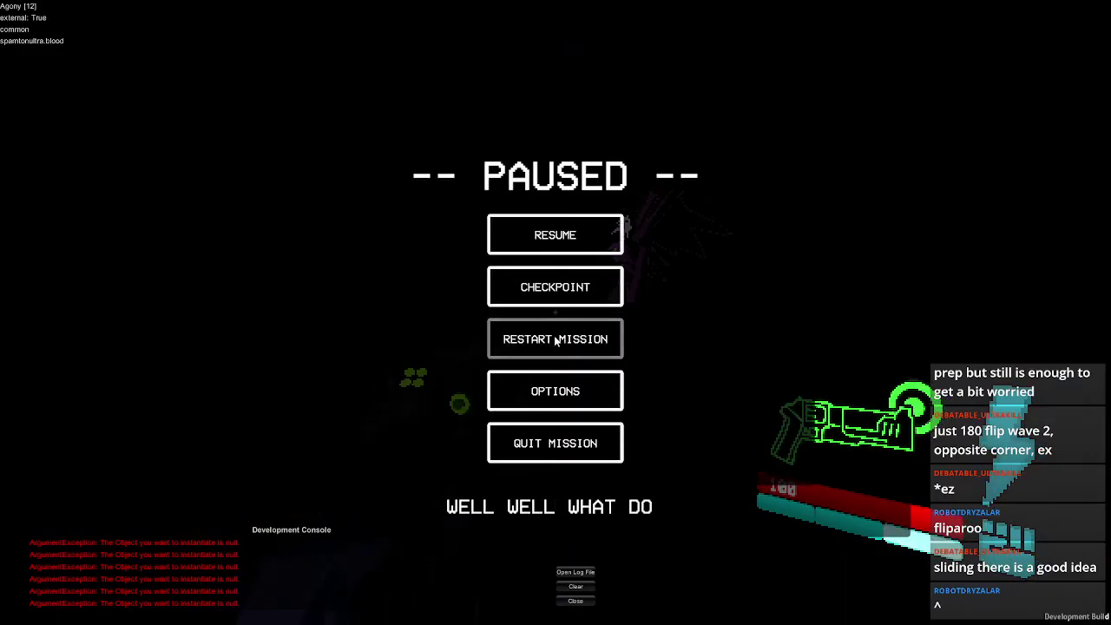
click(556, 338)
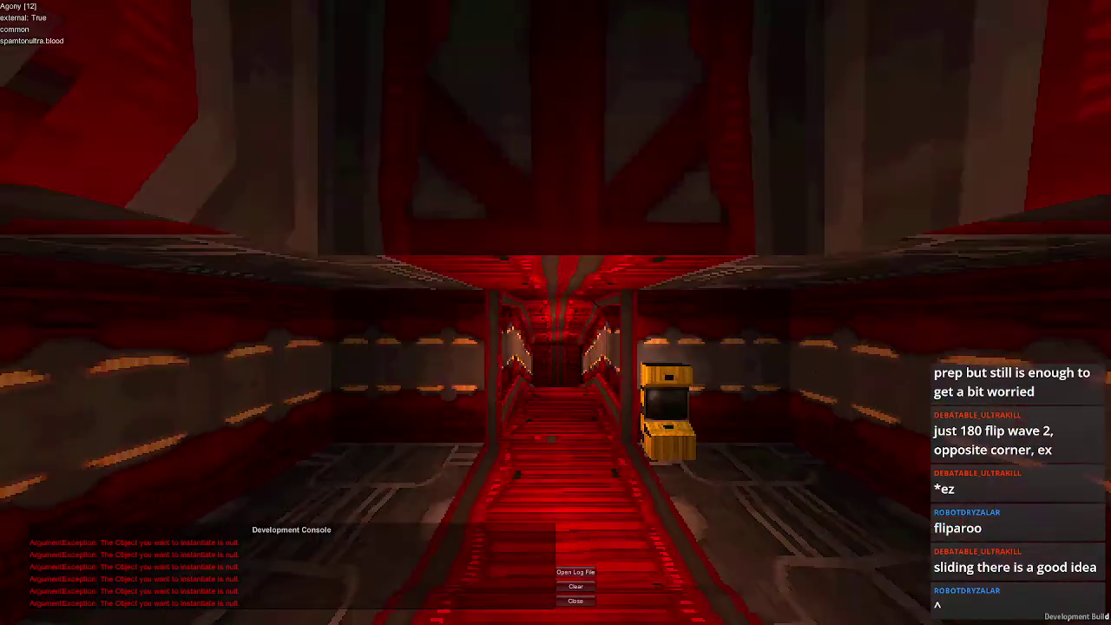
- Playtest the oncoming black hole walls by moving forward and dodging sideways, and quit the mission
key(w)
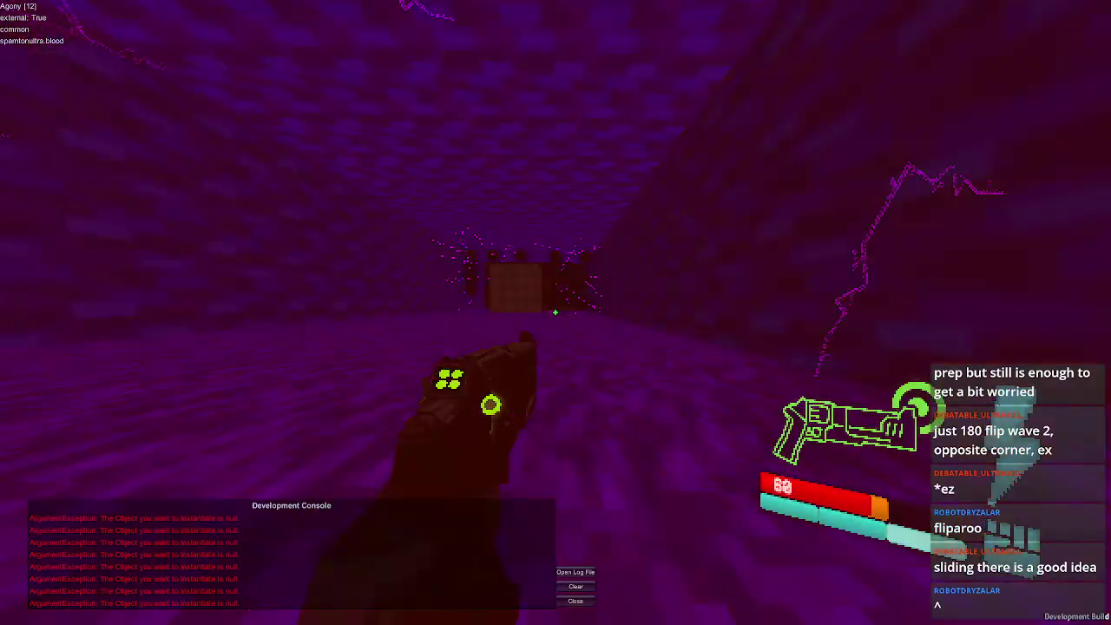
key(a)
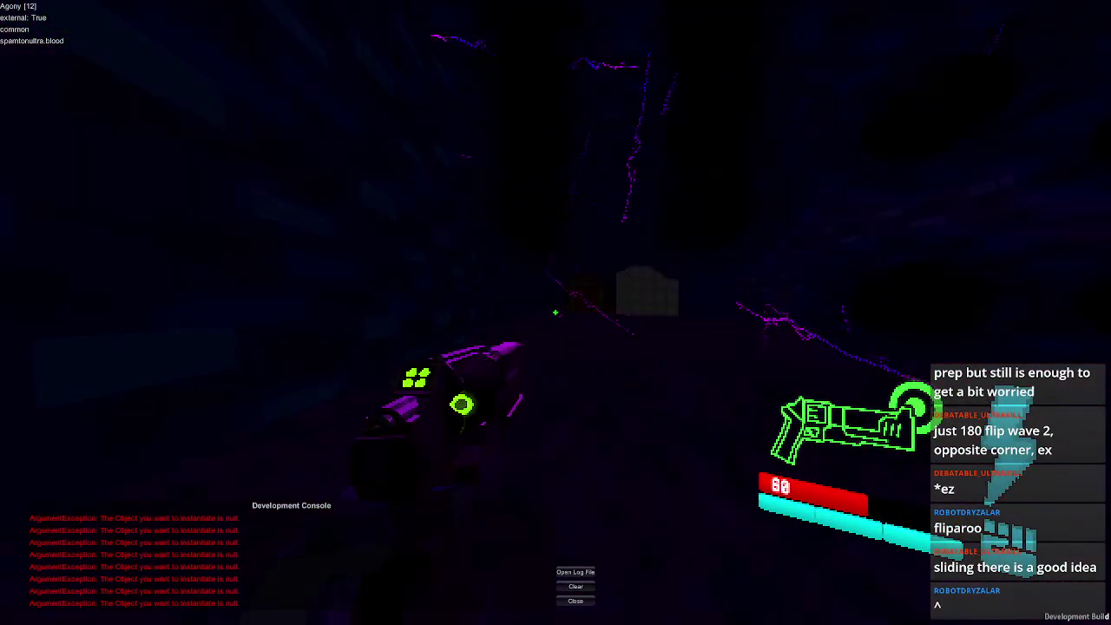
key(Escape)
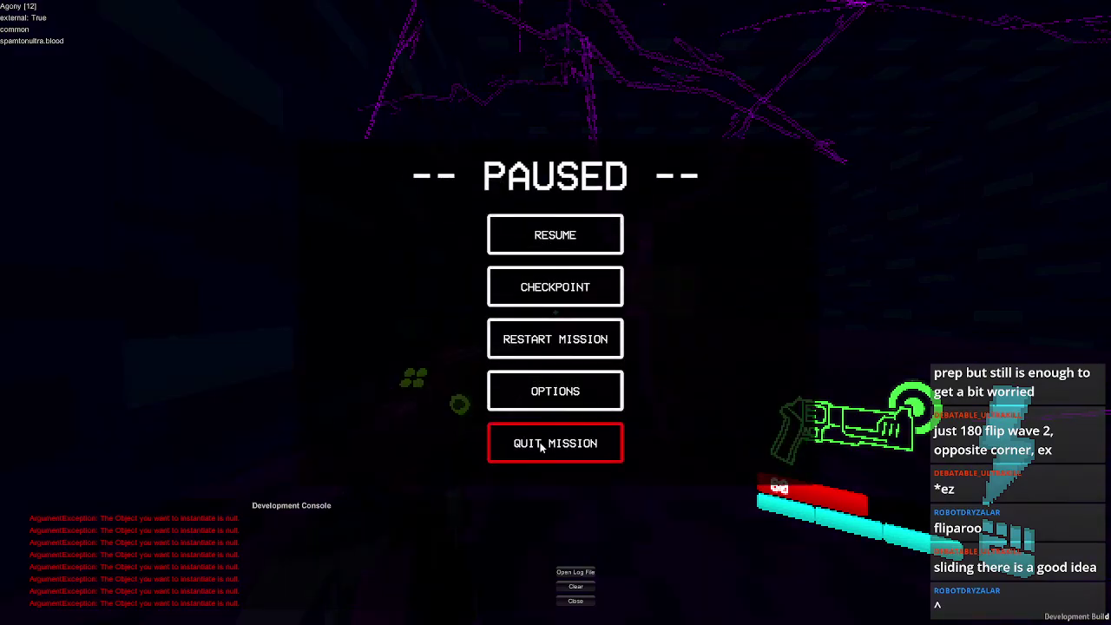
click(539, 447)
- Switch back to Unity and, under attacks > blackHoleWall, disable wall1 and enable wall3 for editing
key(alt+Tab)
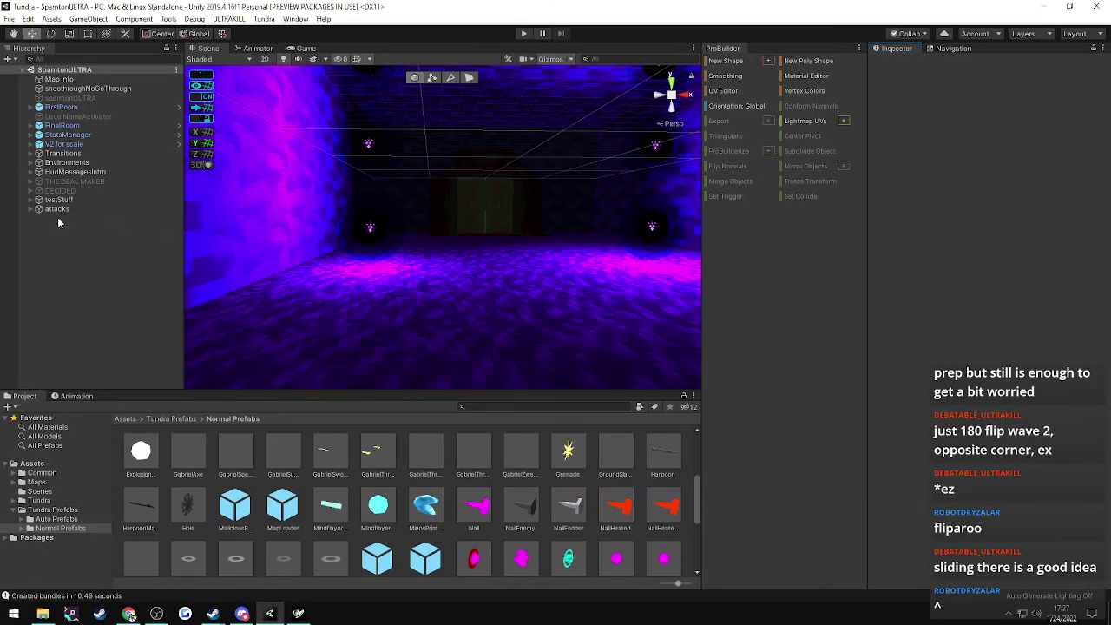
click(29, 209)
click(76, 245)
click(48, 246)
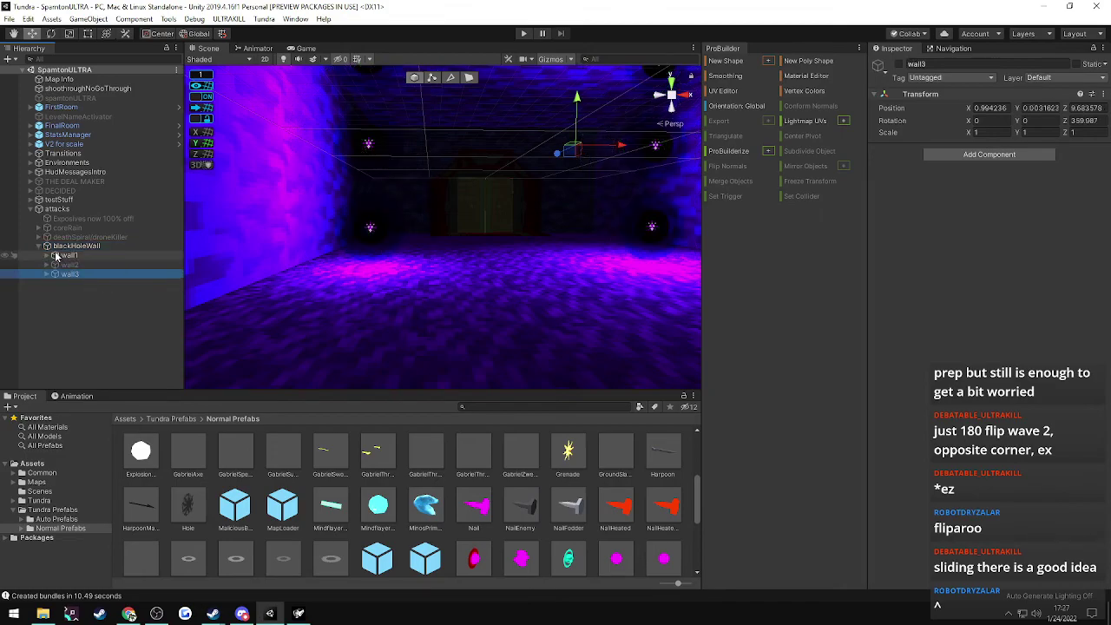
click(177, 256)
click(898, 64)
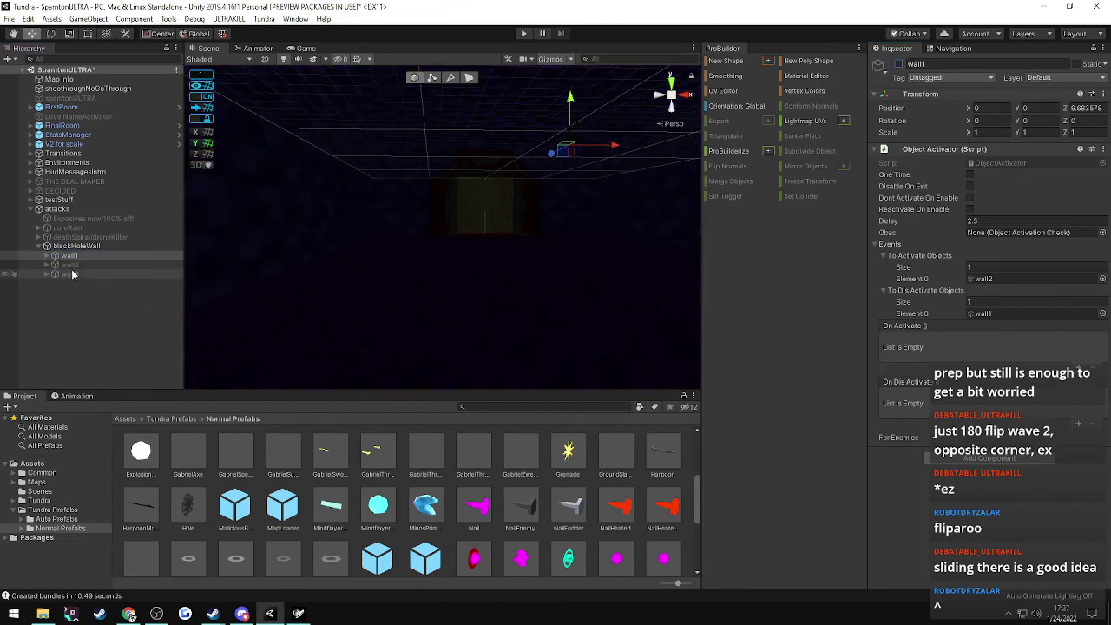
click(72, 273)
click(899, 65)
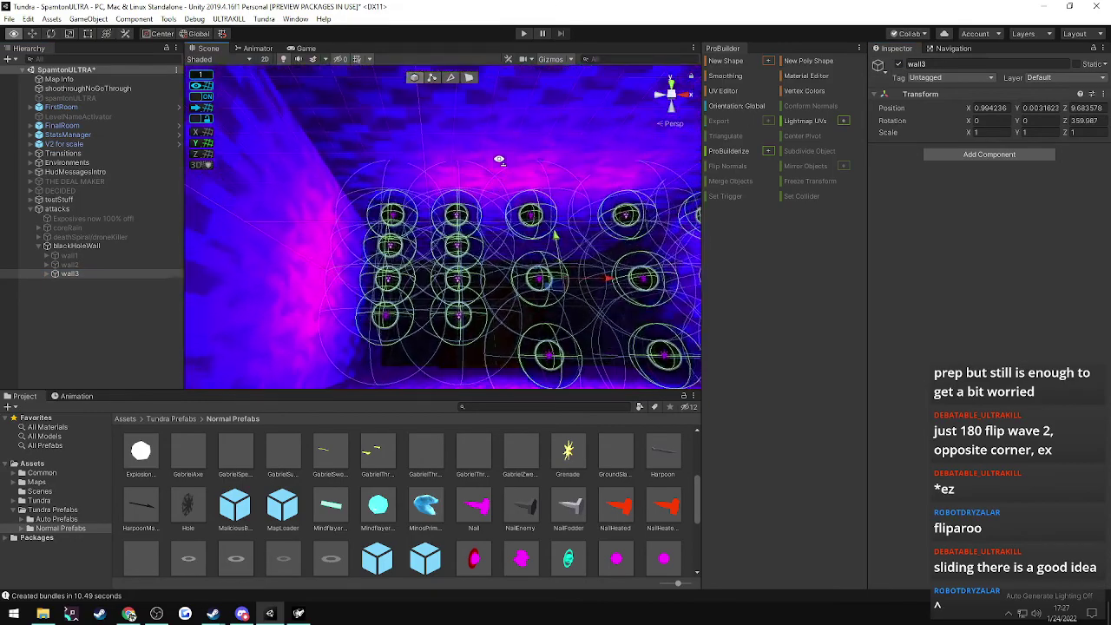
- Lower BlackHoleProjectile (15) and (16) inside wall3 to Y 15.06, and collapse wall3's list of projectiles
click(46, 274)
scroll(107, 295, down, 2)
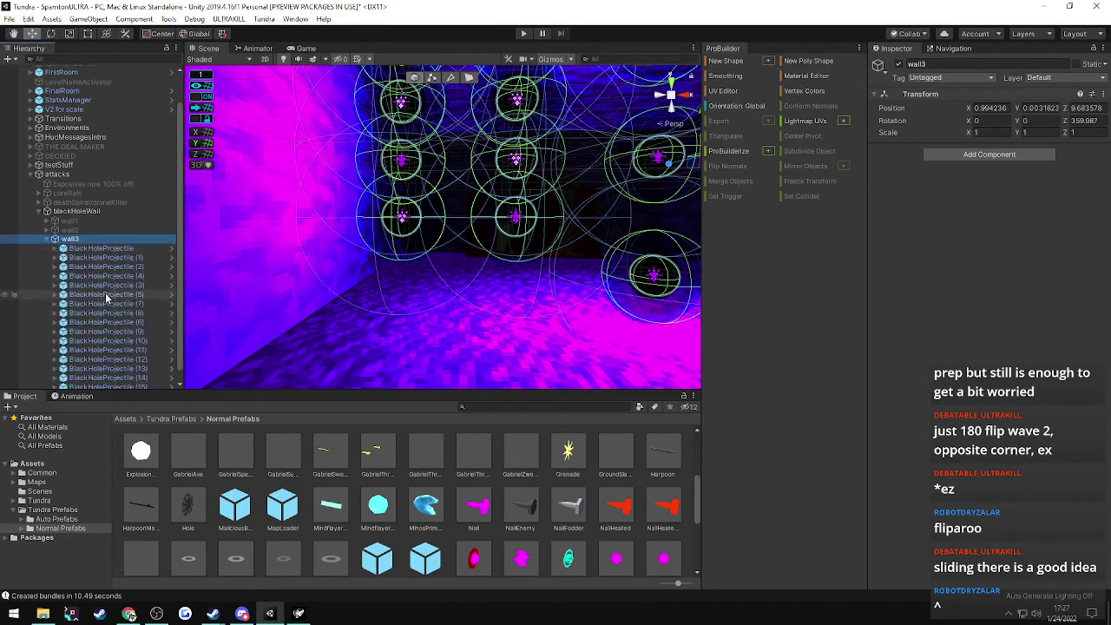
right_drag(402, 274, 395, 303)
click(112, 385)
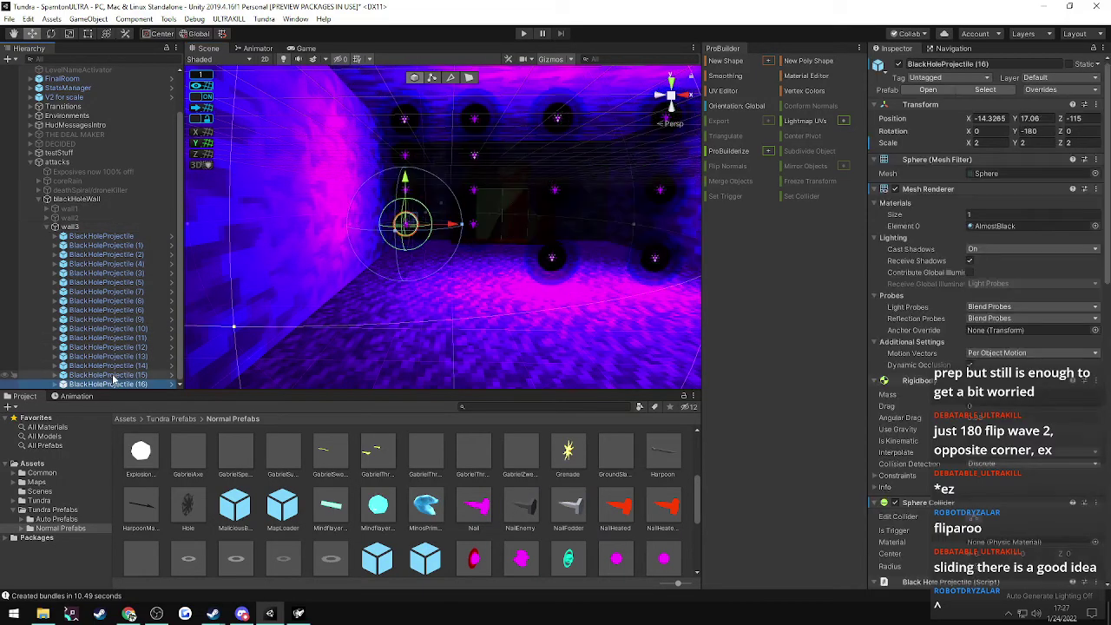
ctrl+click(117, 374)
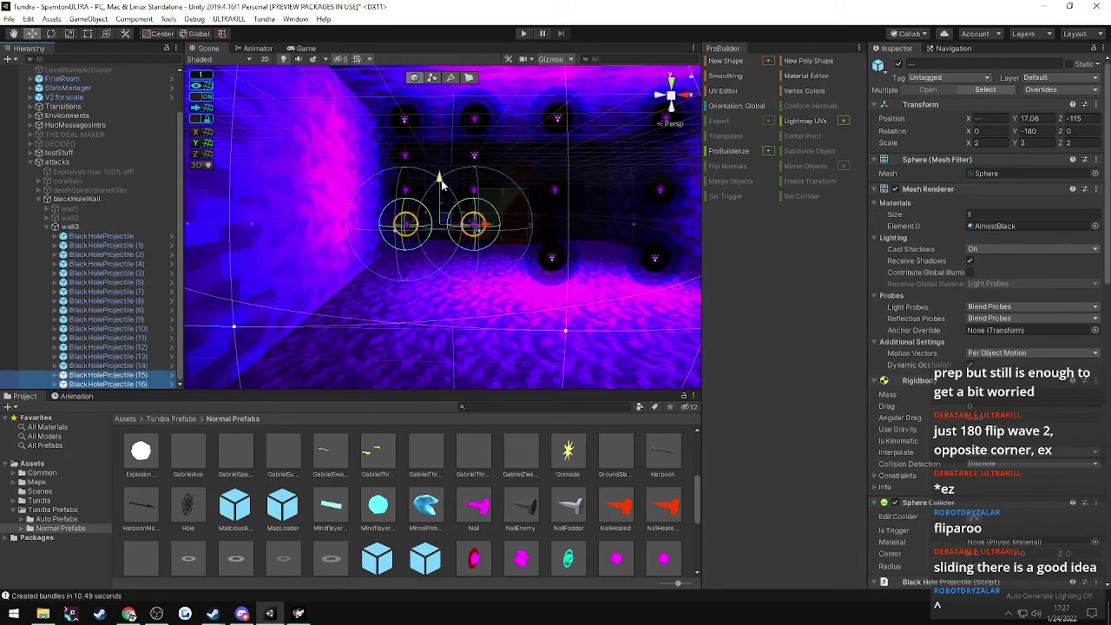
drag(441, 180, 440, 202)
mouse_move(543, 232)
right_down()
mouse_move(542, 199)
mouse_move(546, 221)
right_up()
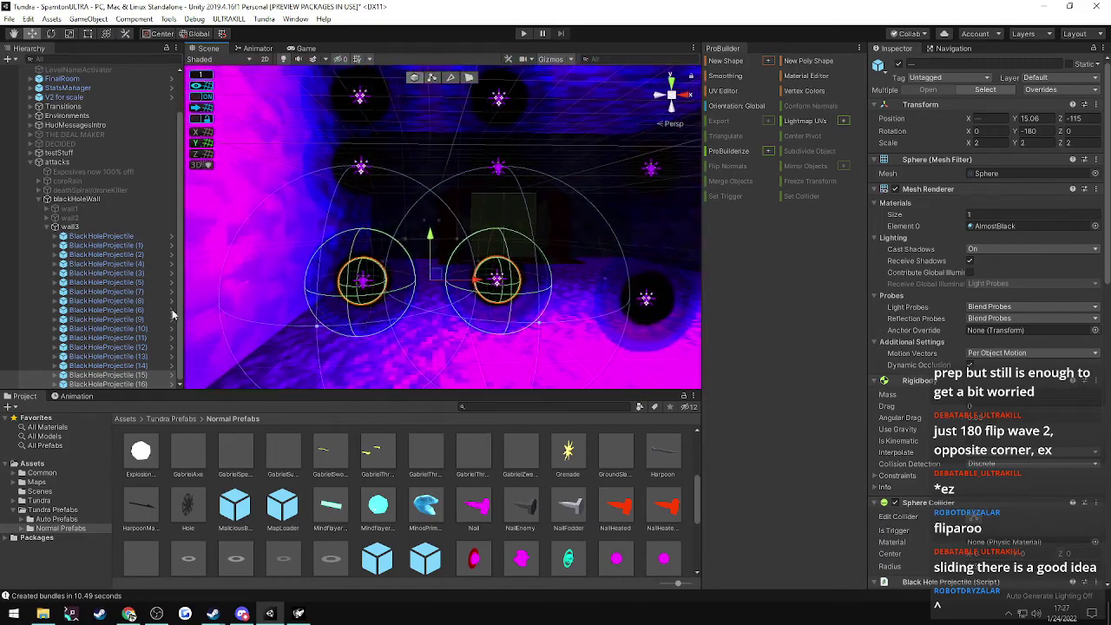
shift+click(143, 356)
right_drag(415, 327, 599, 334)
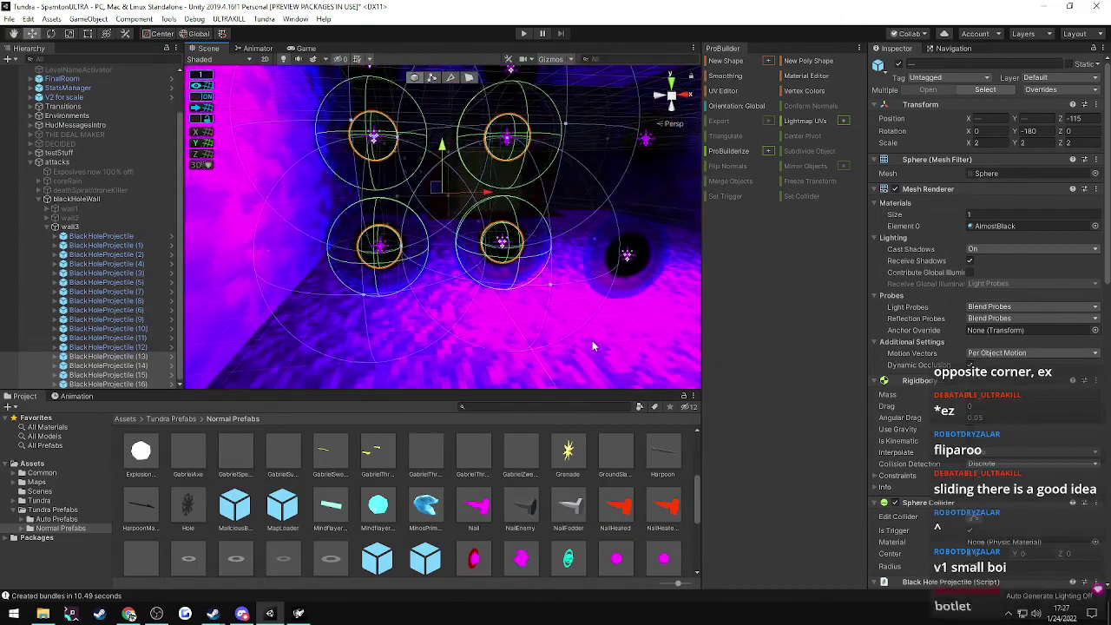
click(47, 228)
- Disable wall3 and enable wall1 so the attack starts with the first wall, and collapse blackHoleWall
click(70, 273)
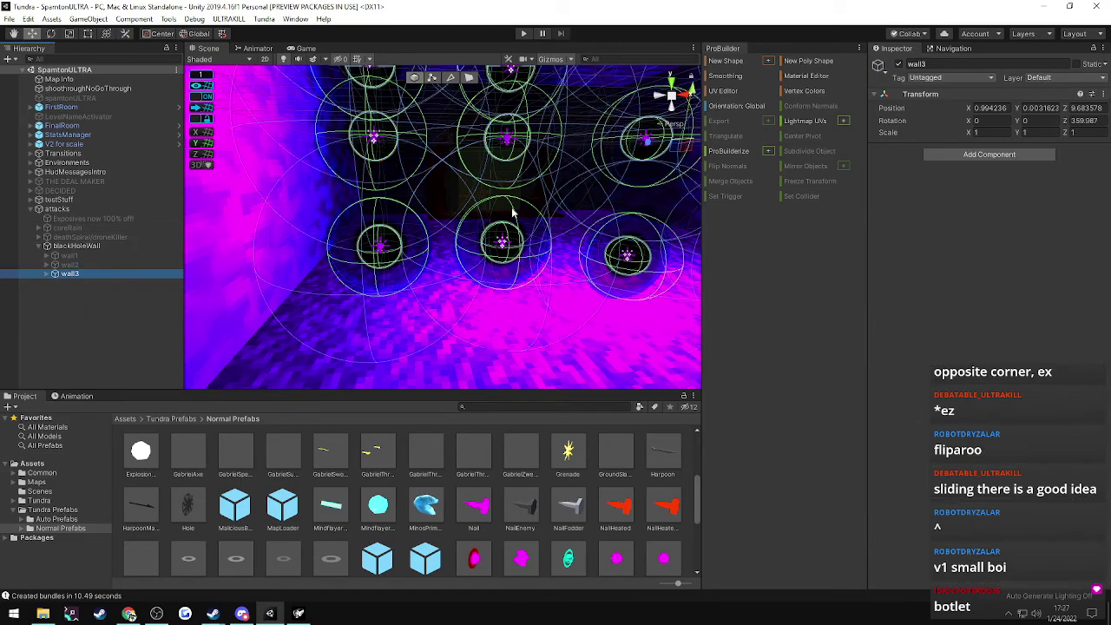
click(899, 65)
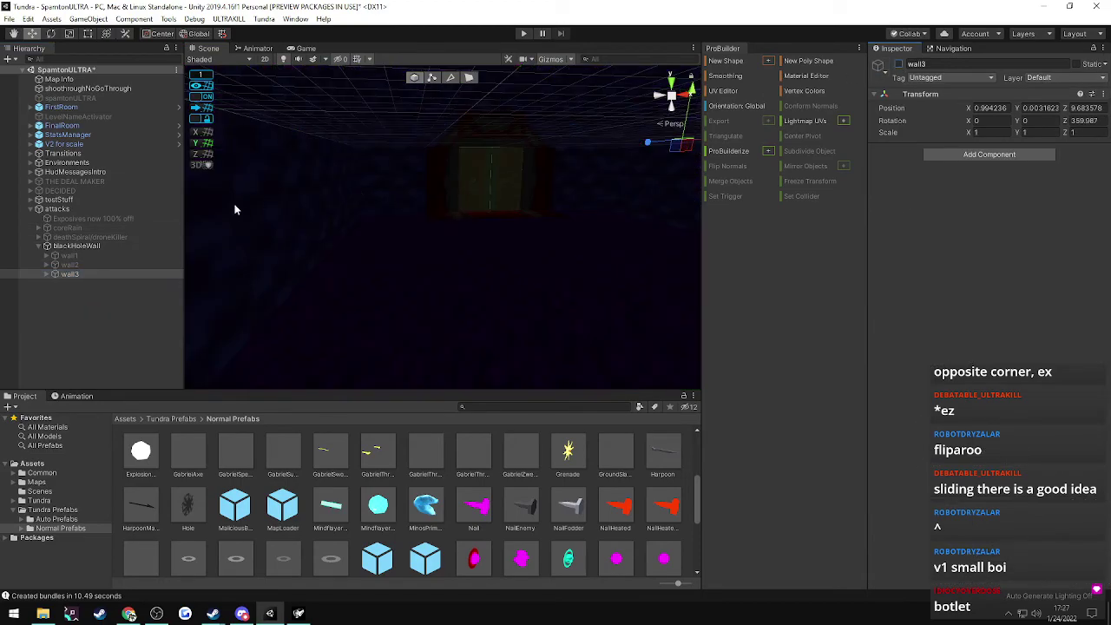
click(66, 255)
click(898, 65)
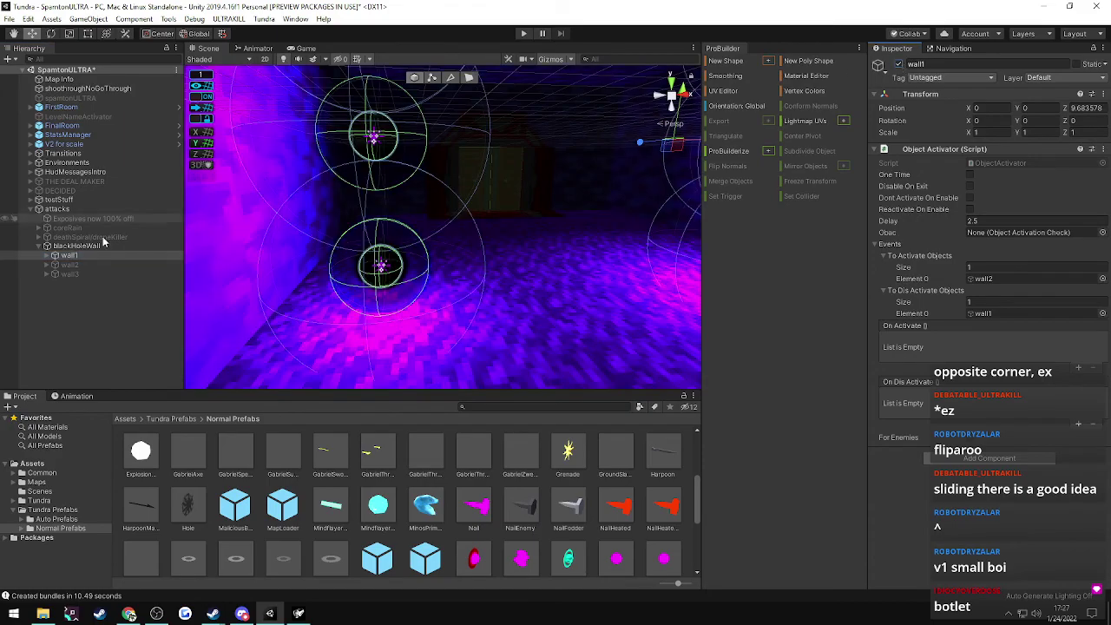
click(38, 248)
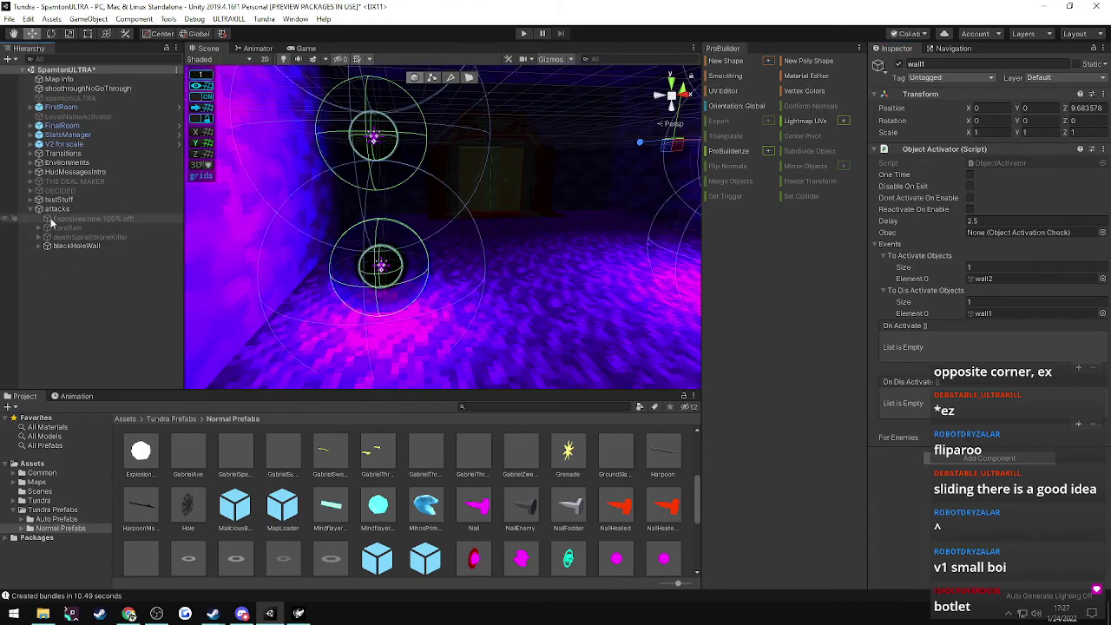
- Disable the attacks parent object and export the map
click(56, 209)
click(898, 65)
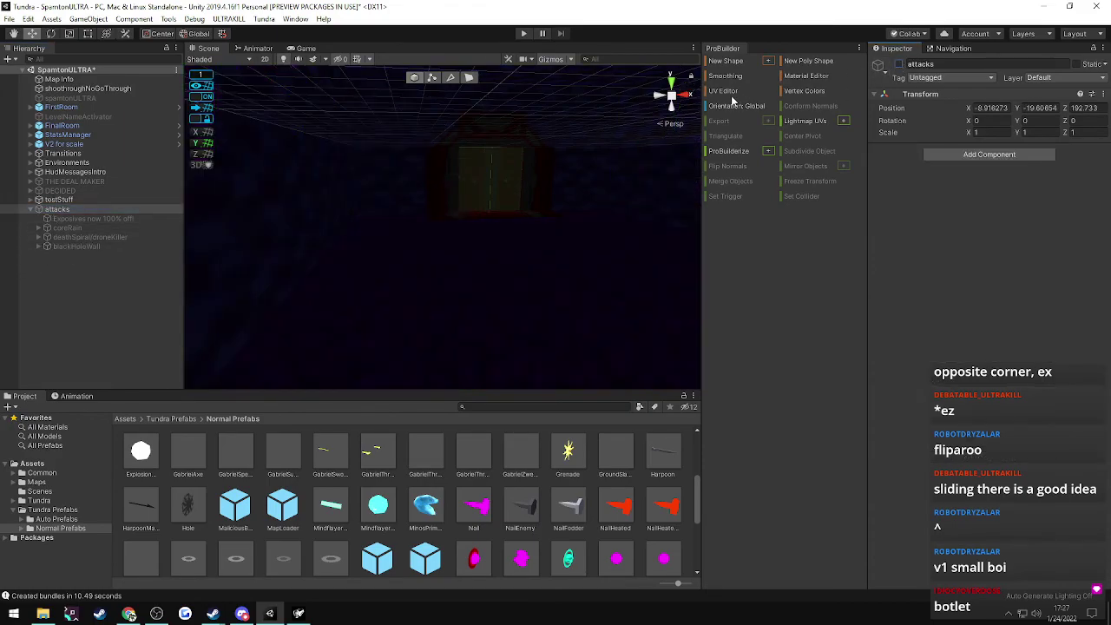
click(230, 19)
click(240, 35)
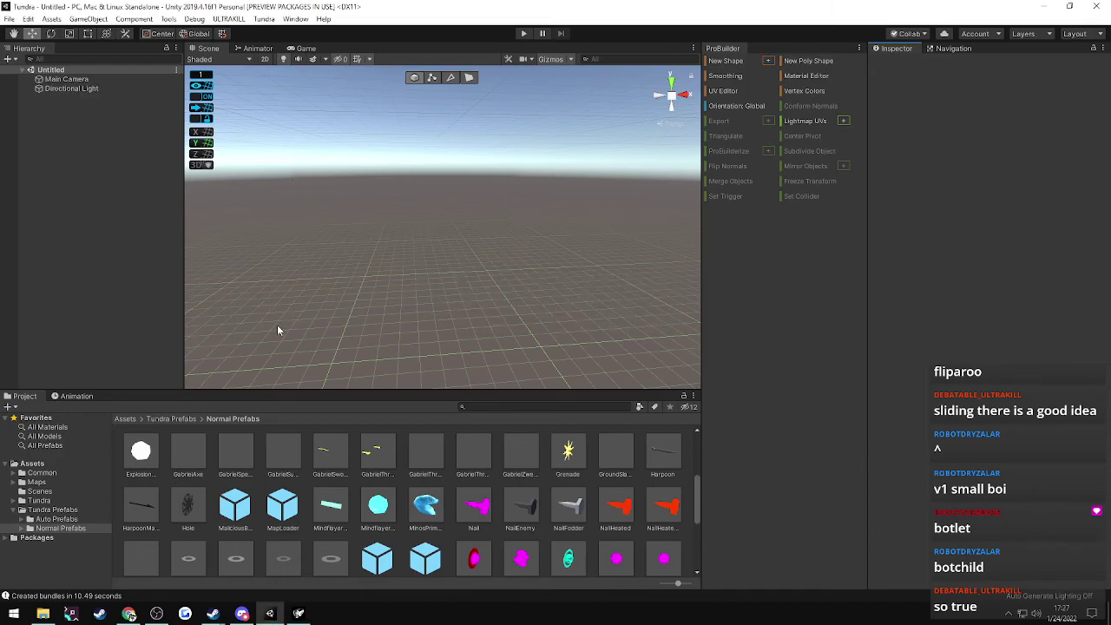
- Switch to ULTRAKILL, load SpamtonULTRA.blood and dash into the boss arena
click(298, 613)
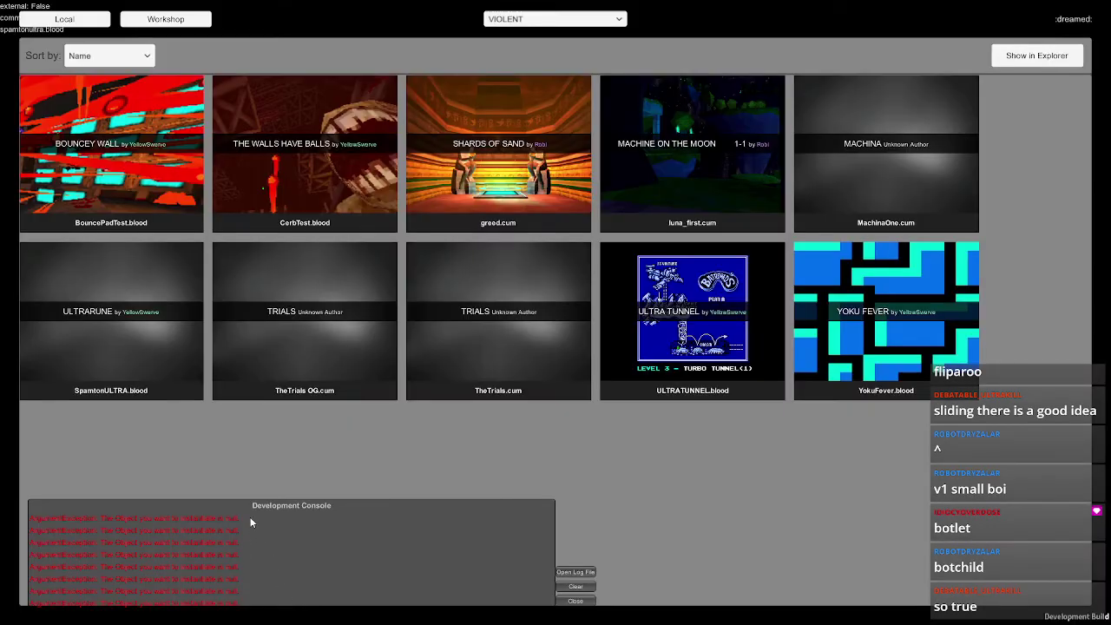
click(119, 289)
key(w)
key(shift)
key(shift)
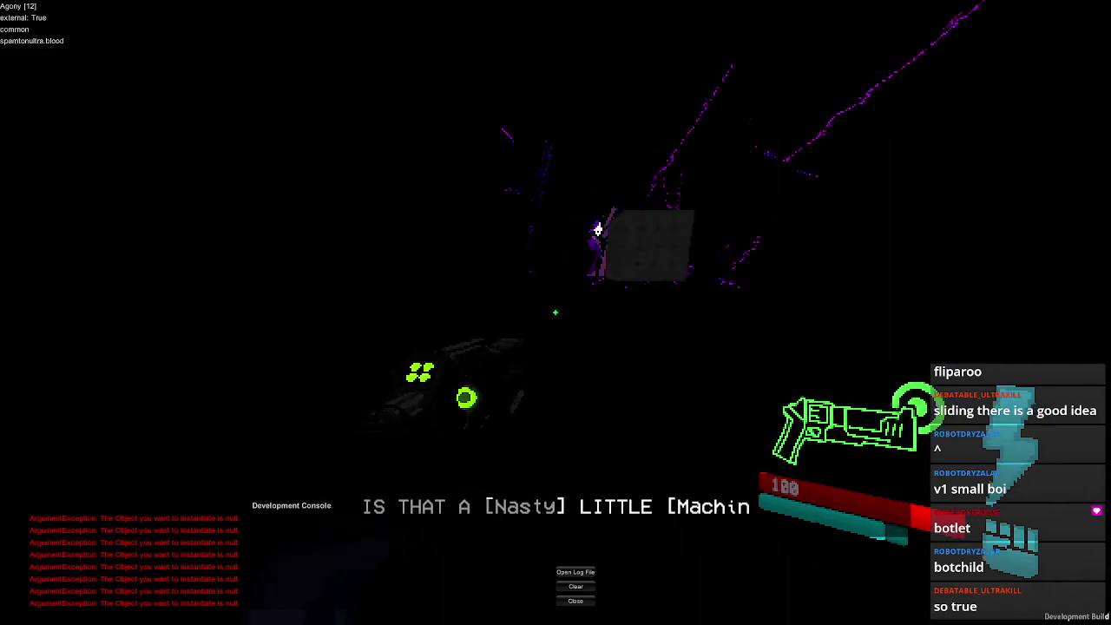
- Restart the mission and run back into the boss arena to replay the boss intro
key(Escape)
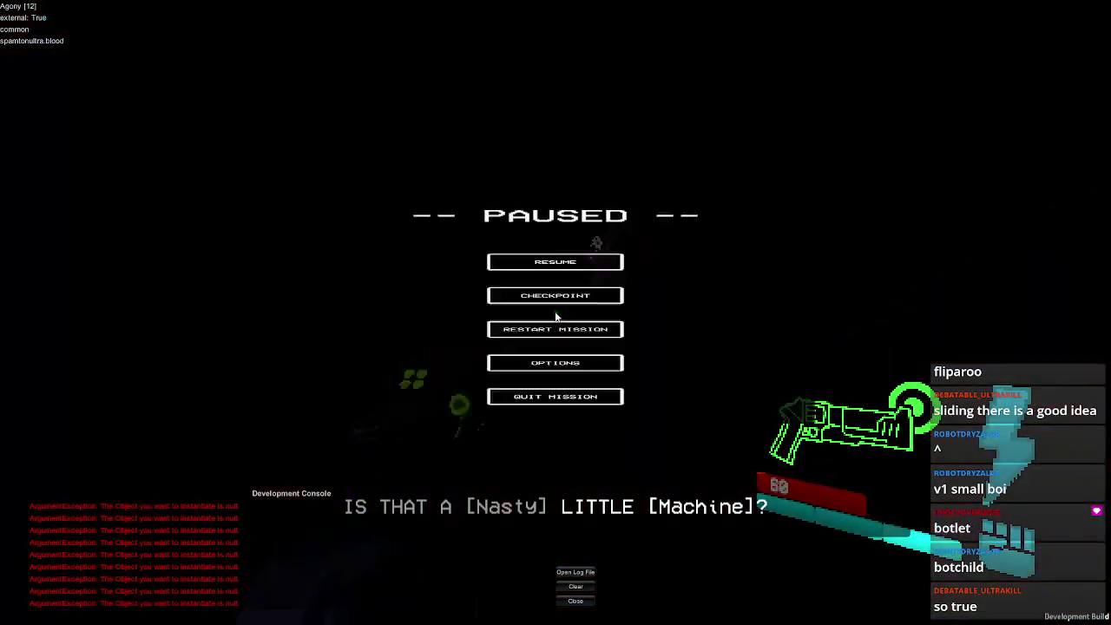
click(554, 339)
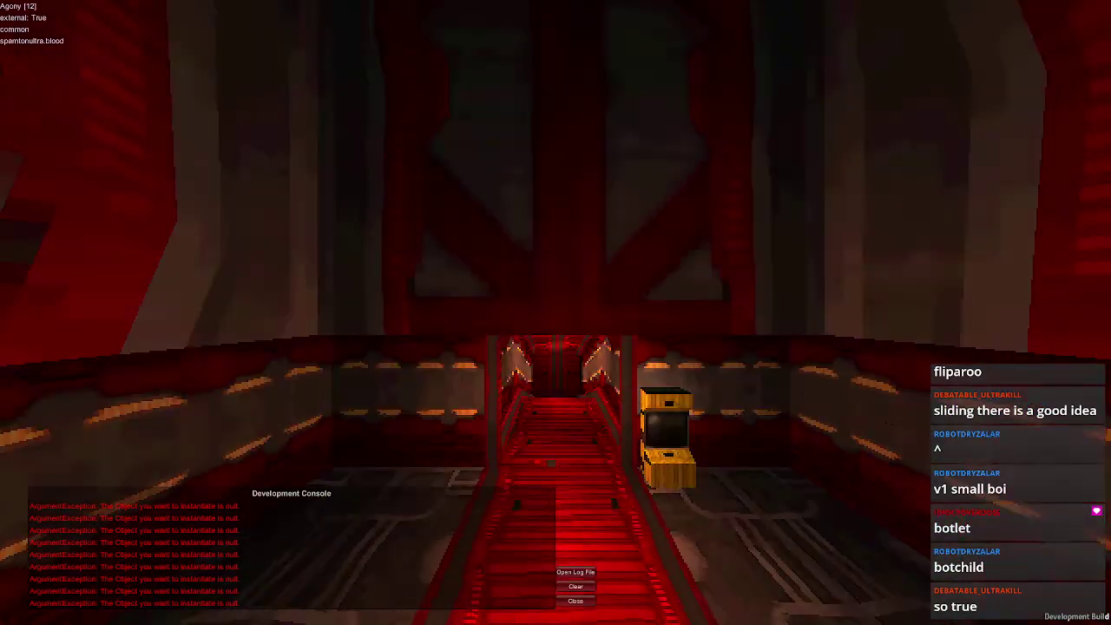
key(w)
key(w)
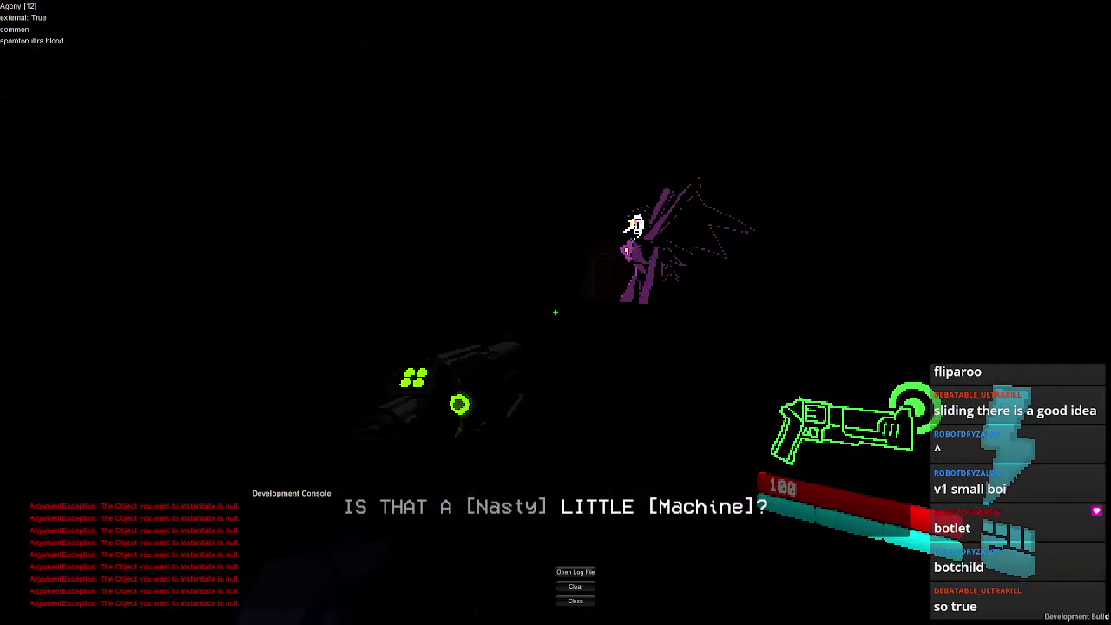
- Quit the mission, reload SpamtonULTRA.blood and dash back to the boss to replay the intro
key(Escape)
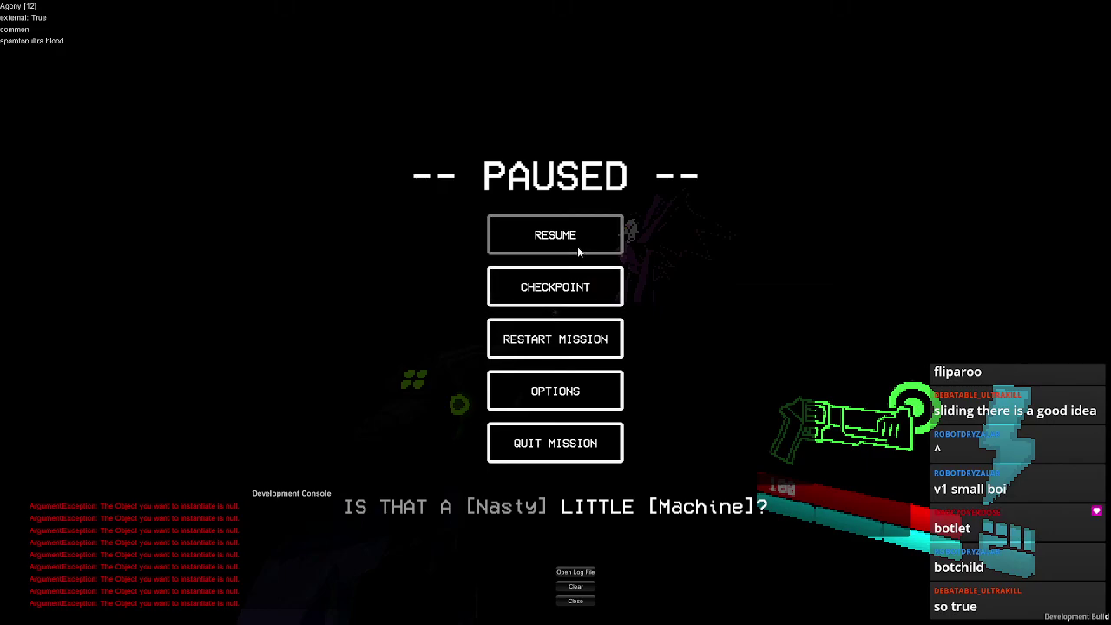
click(557, 441)
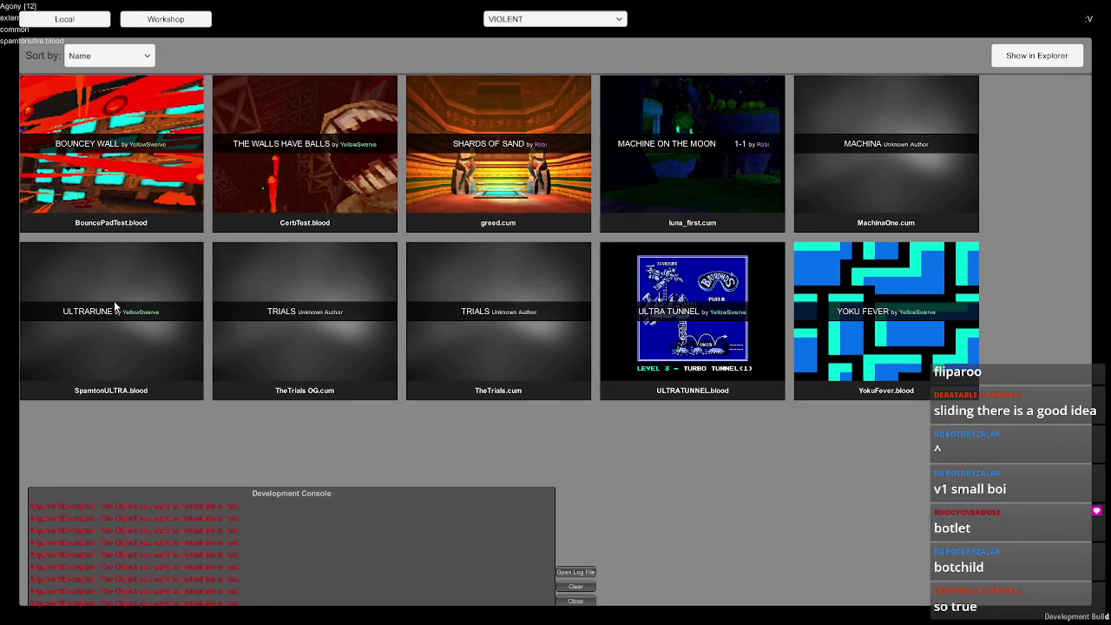
key(w)
key(shift)
key(shift)
key(w)
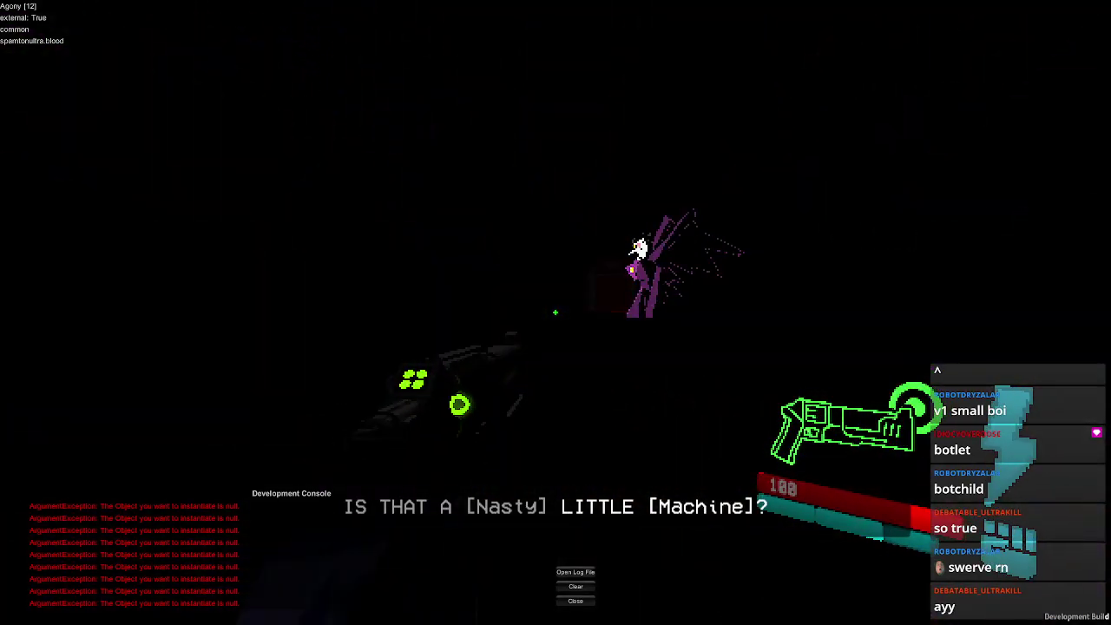
- Quit the mission and switch back to Unity
key(Escape)
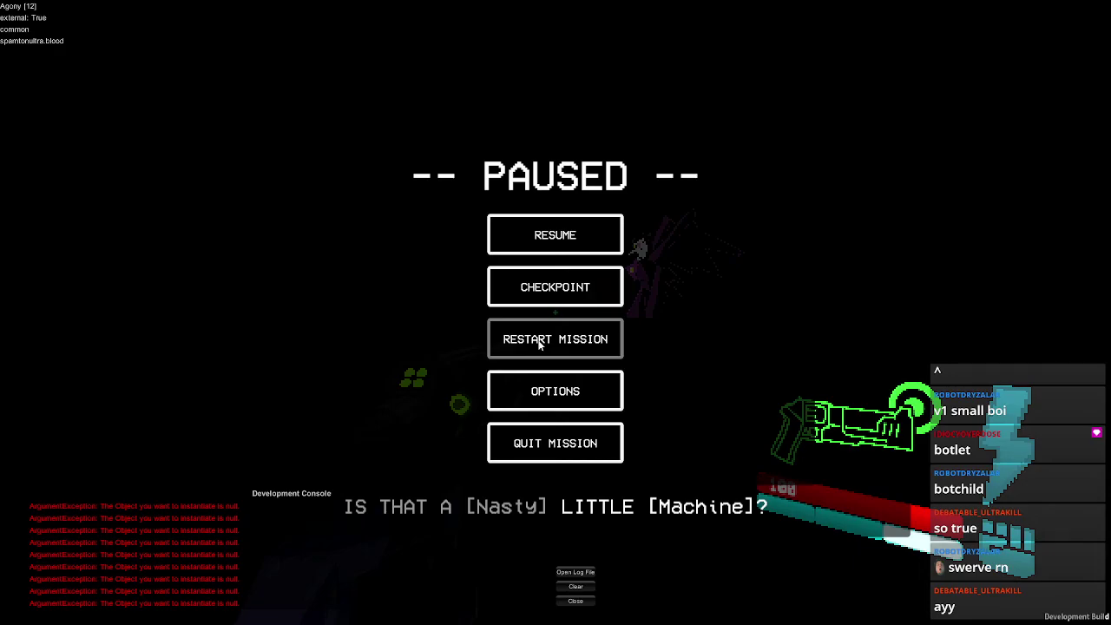
click(556, 444)
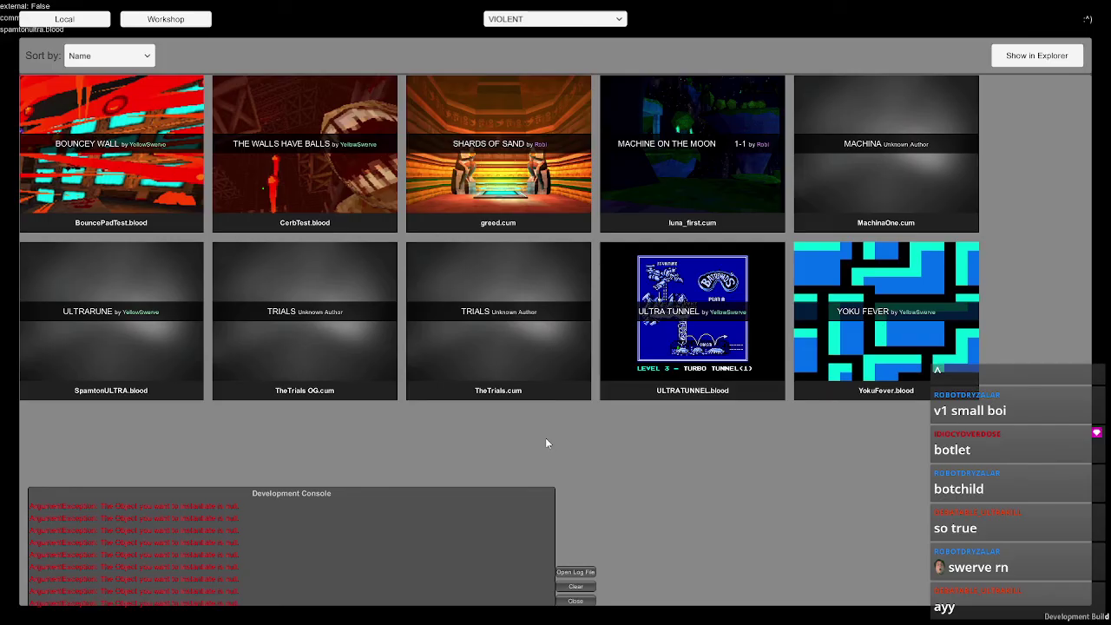
key(alt+Tab)
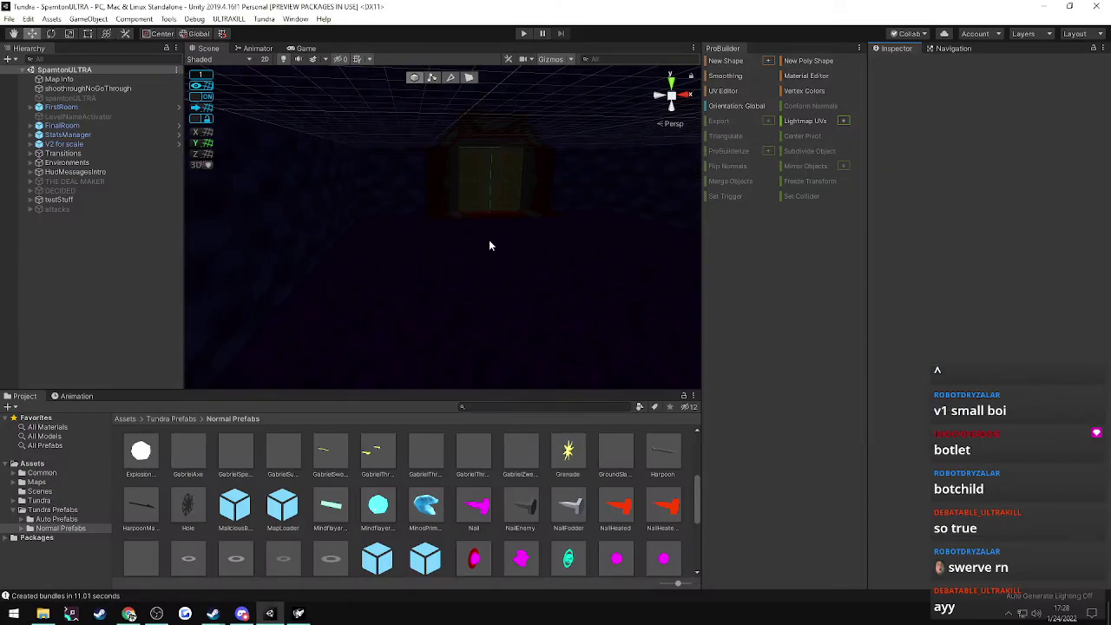
- Enable the attacks parent object and expand blackHoleWall to list its walls
right_drag(473, 228, 449, 237)
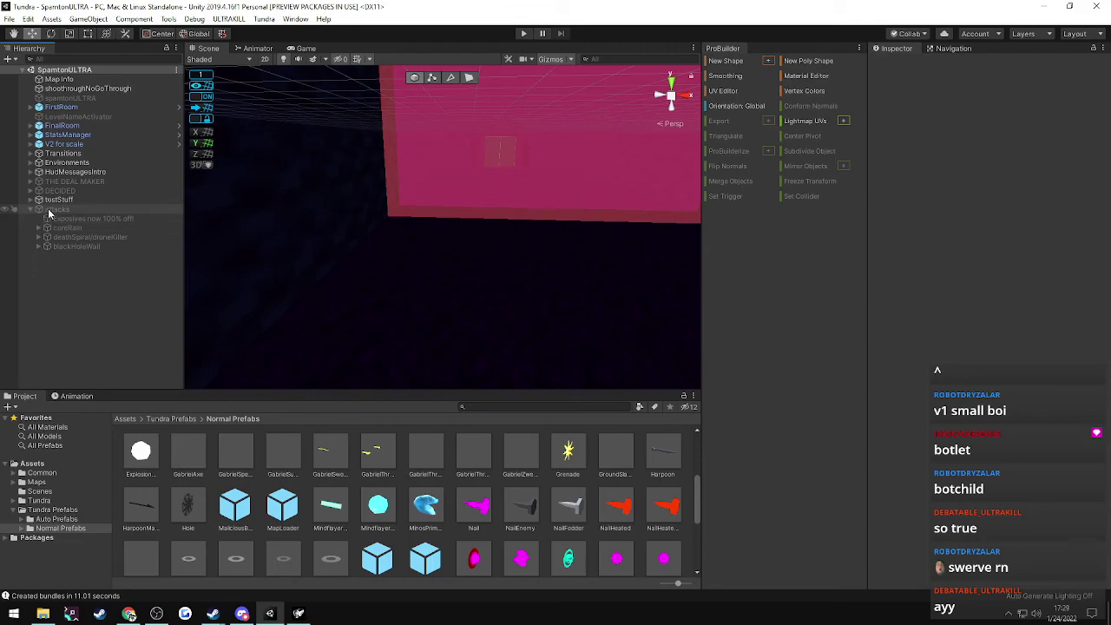
click(48, 210)
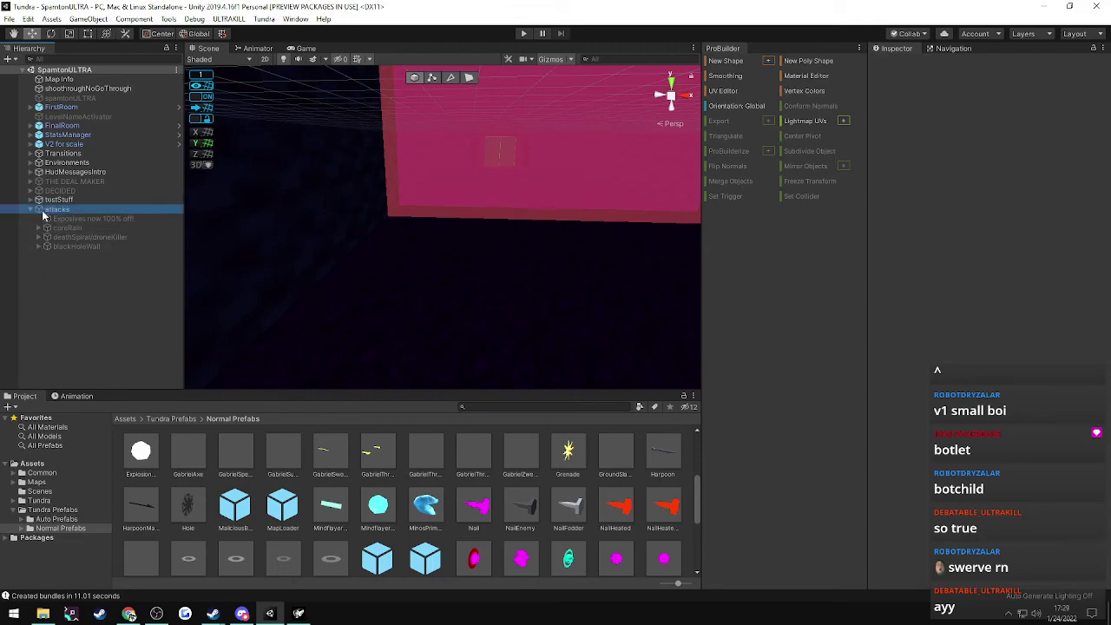
click(899, 65)
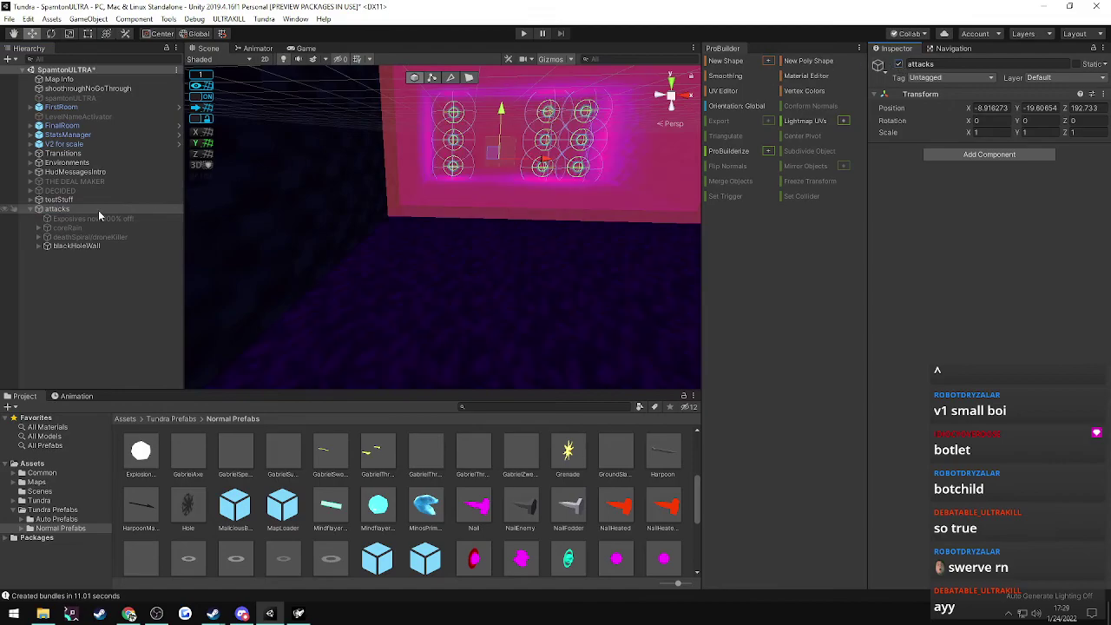
click(49, 247)
click(36, 246)
click(52, 292)
right_click(52, 292)
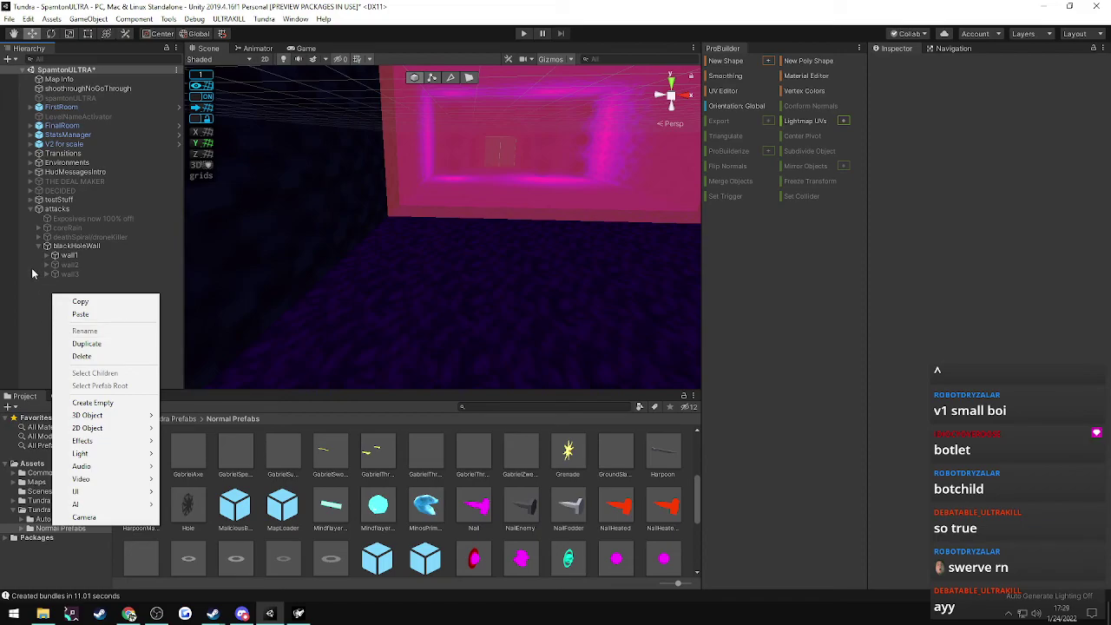
click(39, 311)
- Examine how deathSpiral/droneKiller is set up, including its spirals, Box Collider trigger and Hurt Zone, and compare it with blackHoleWall
click(38, 237)
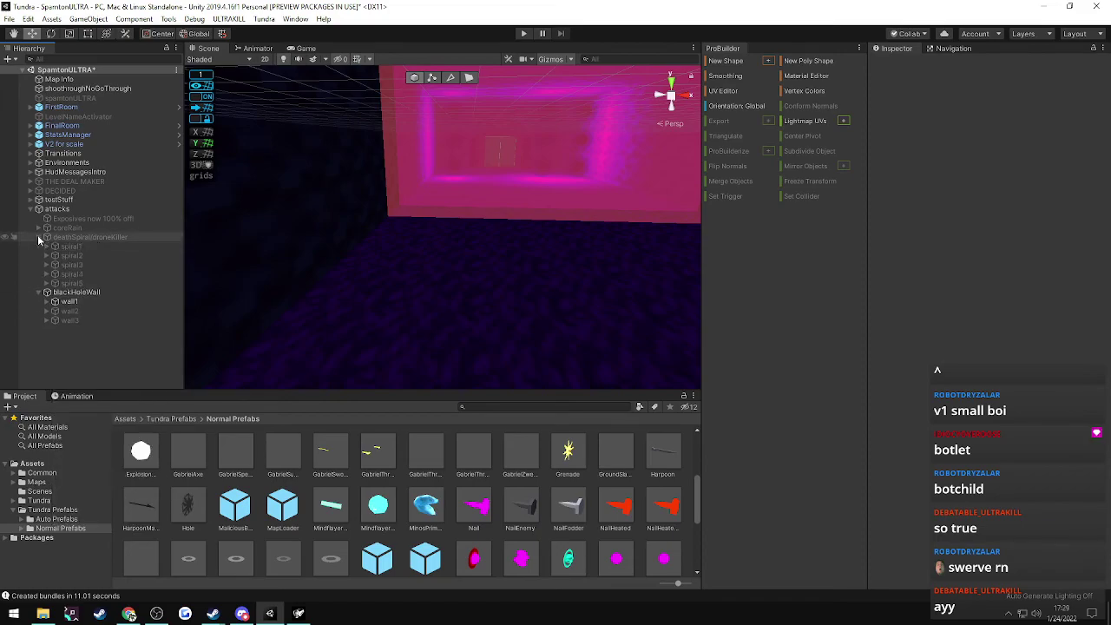
click(40, 238)
click(47, 248)
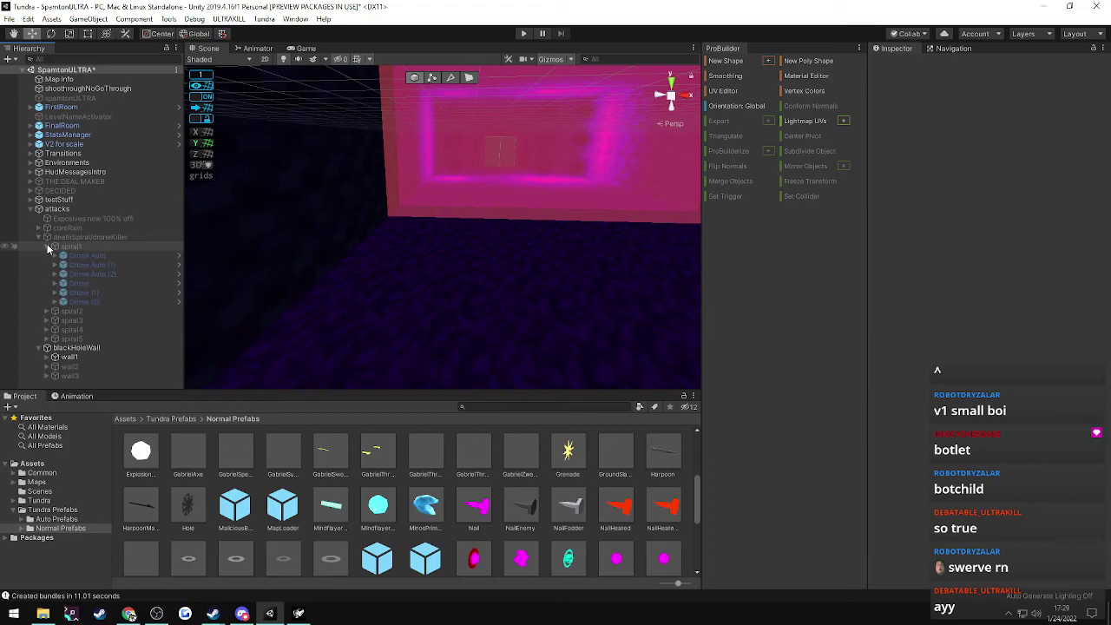
click(50, 248)
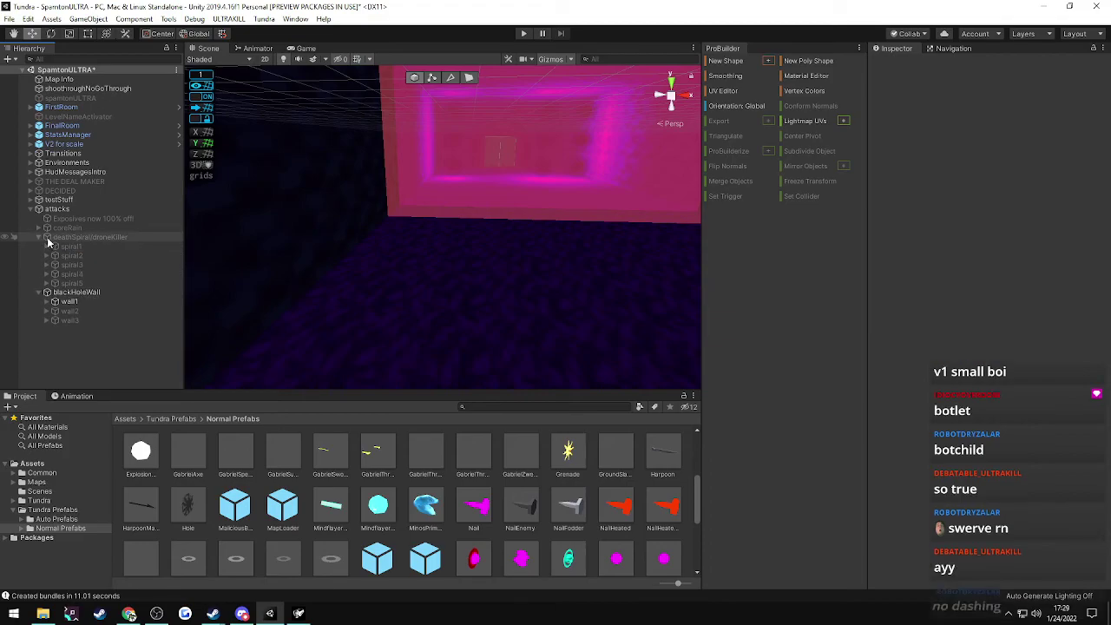
click(79, 237)
scroll(922, 274, down, 3)
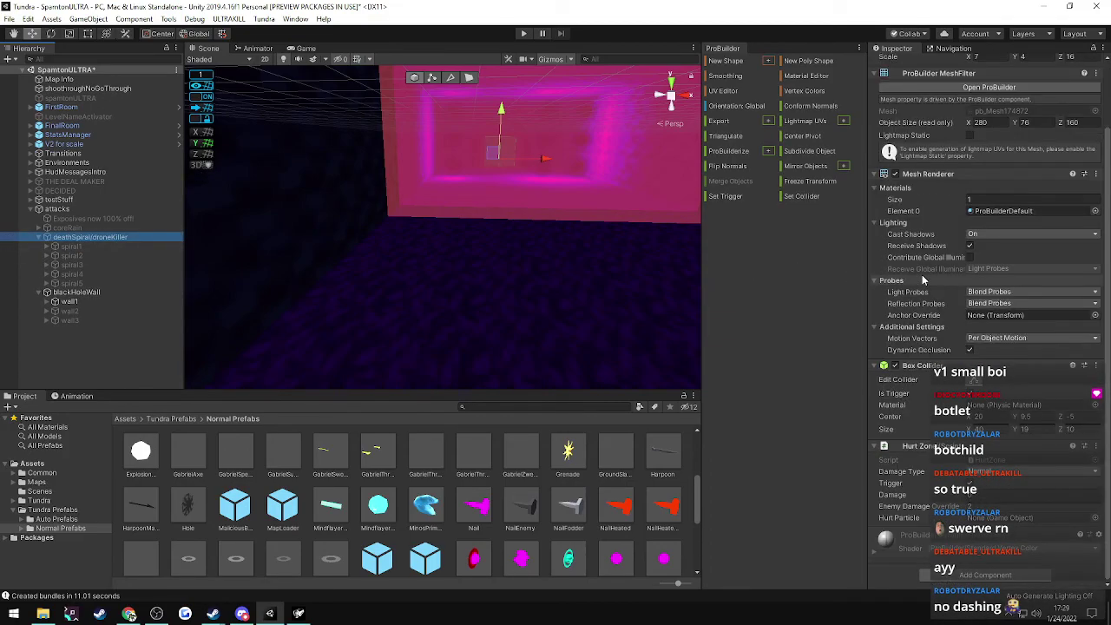
click(39, 238)
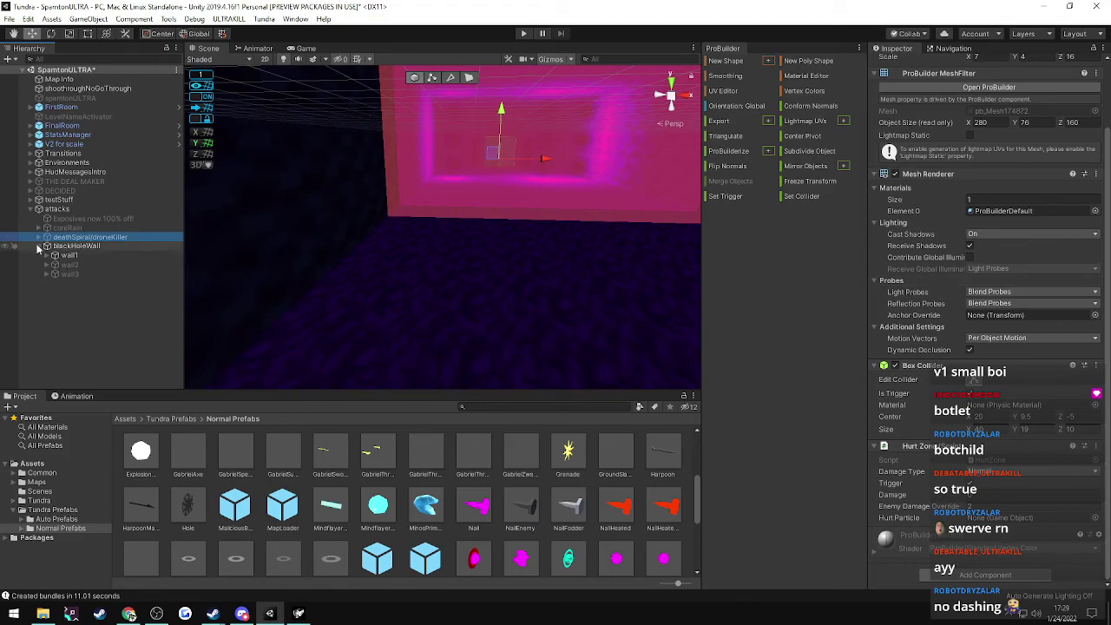
click(39, 246)
click(43, 245)
click(38, 246)
click(38, 237)
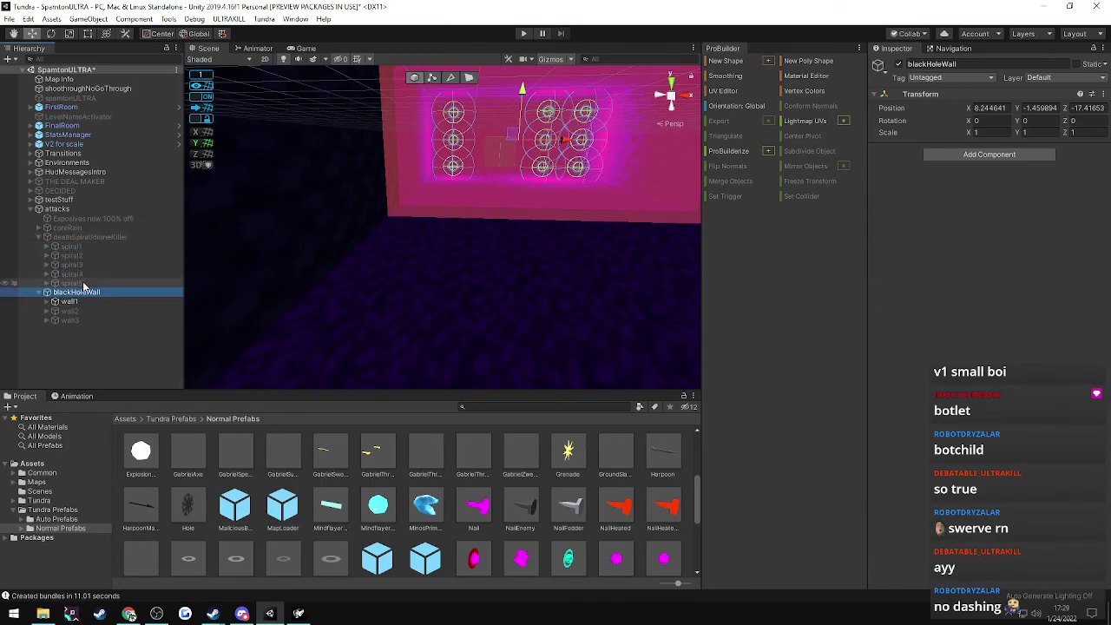
click(41, 239)
scroll(1004, 346, down, 3)
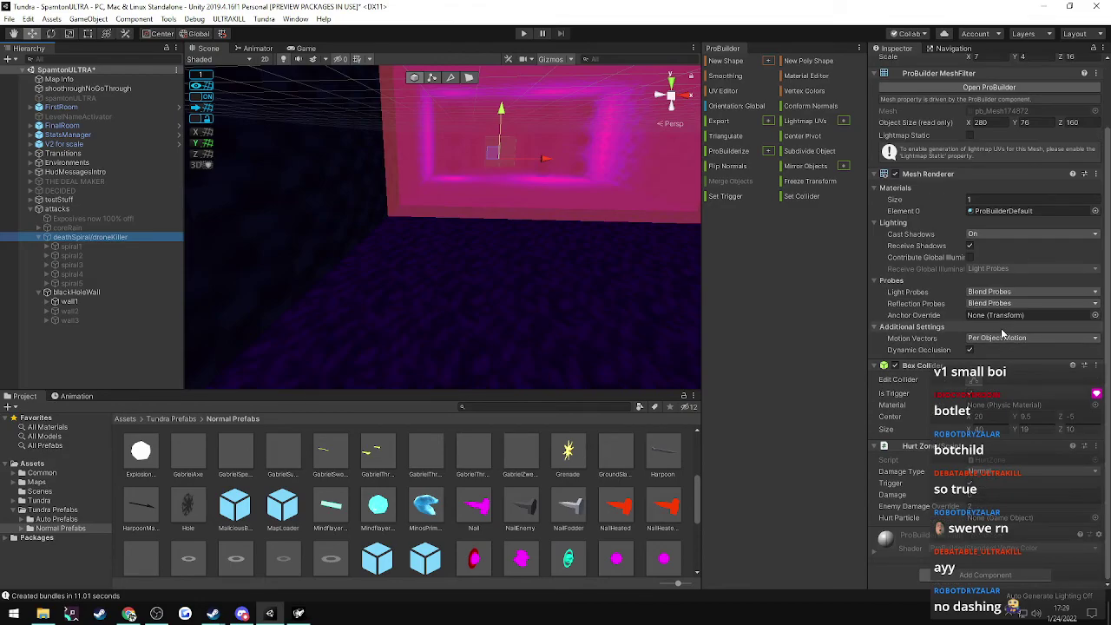
right_drag(491, 310, 313, 299)
key(w)
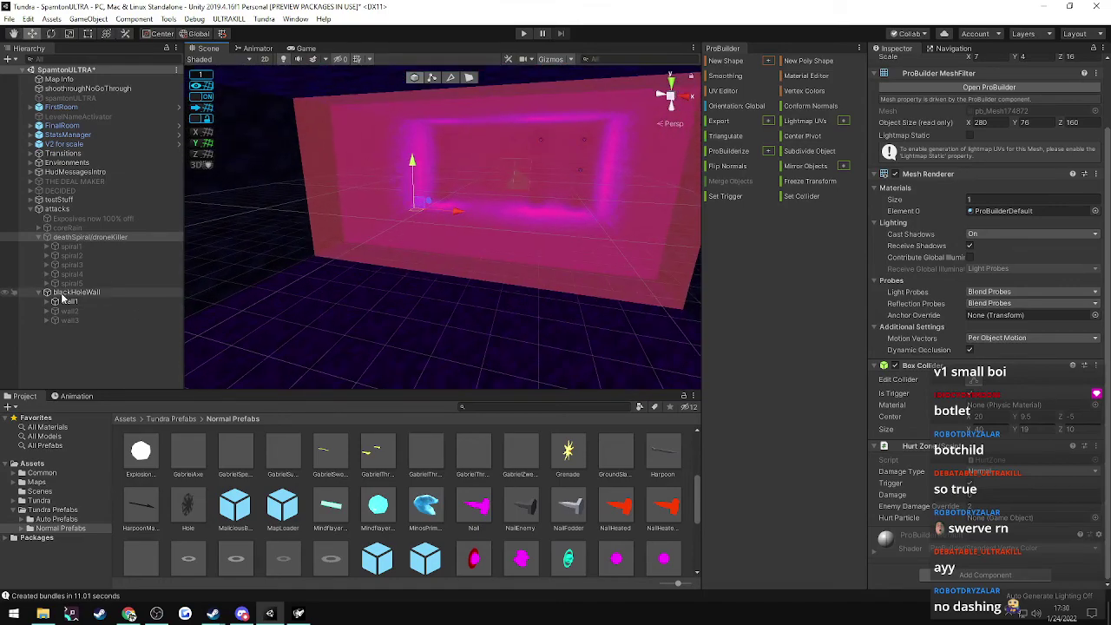
- Add a Box Collider component to blackHoleWall
click(69, 293)
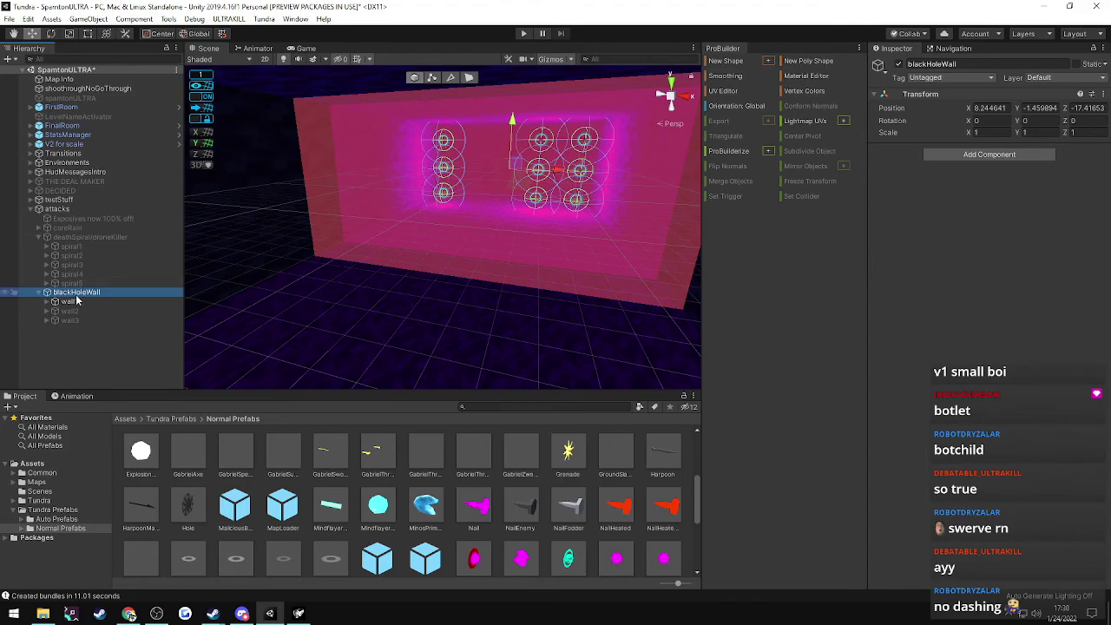
key(f)
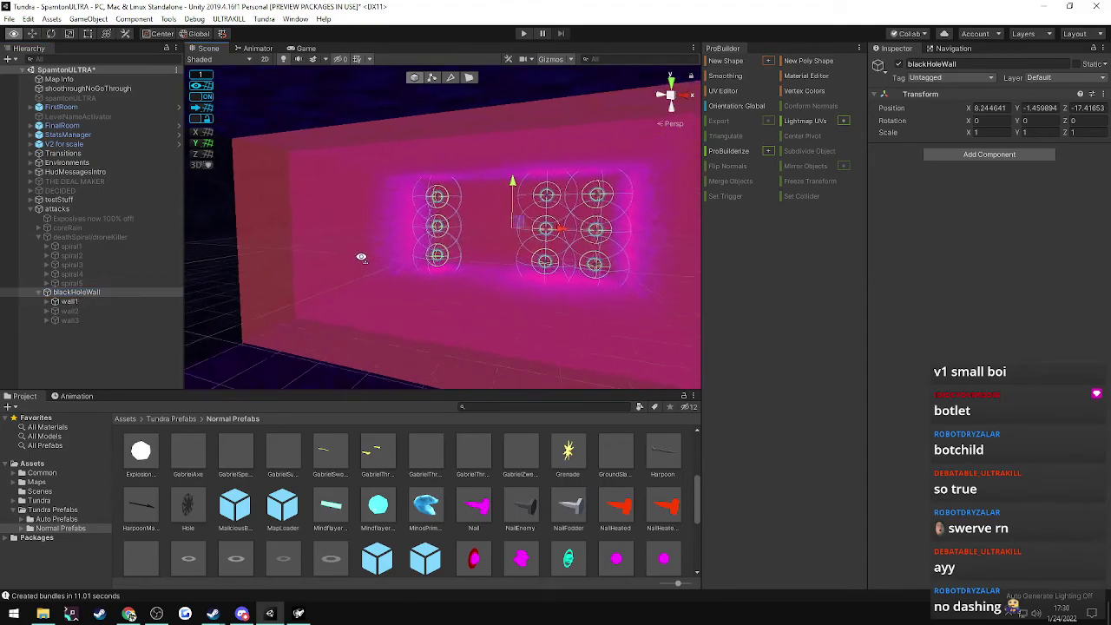
click(986, 153)
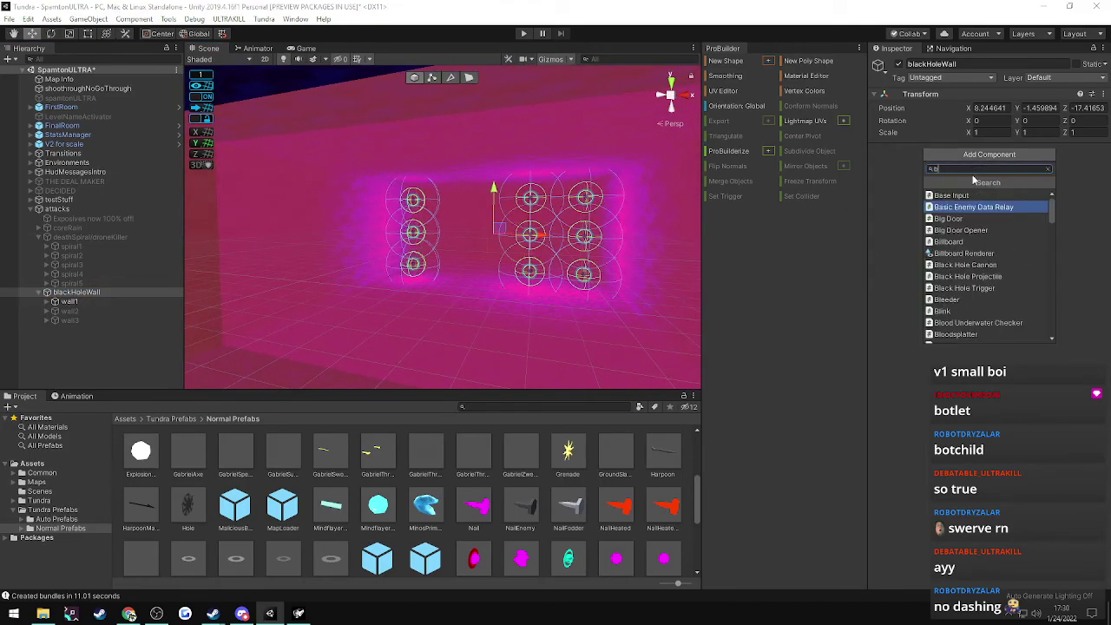
text(box)
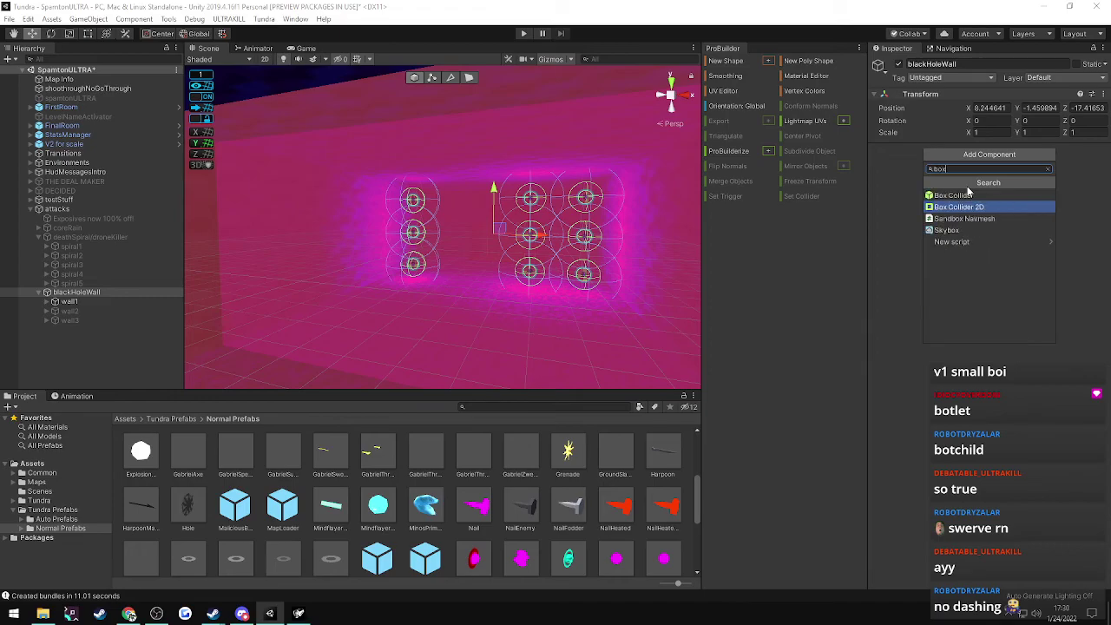
click(967, 192)
key(Return)
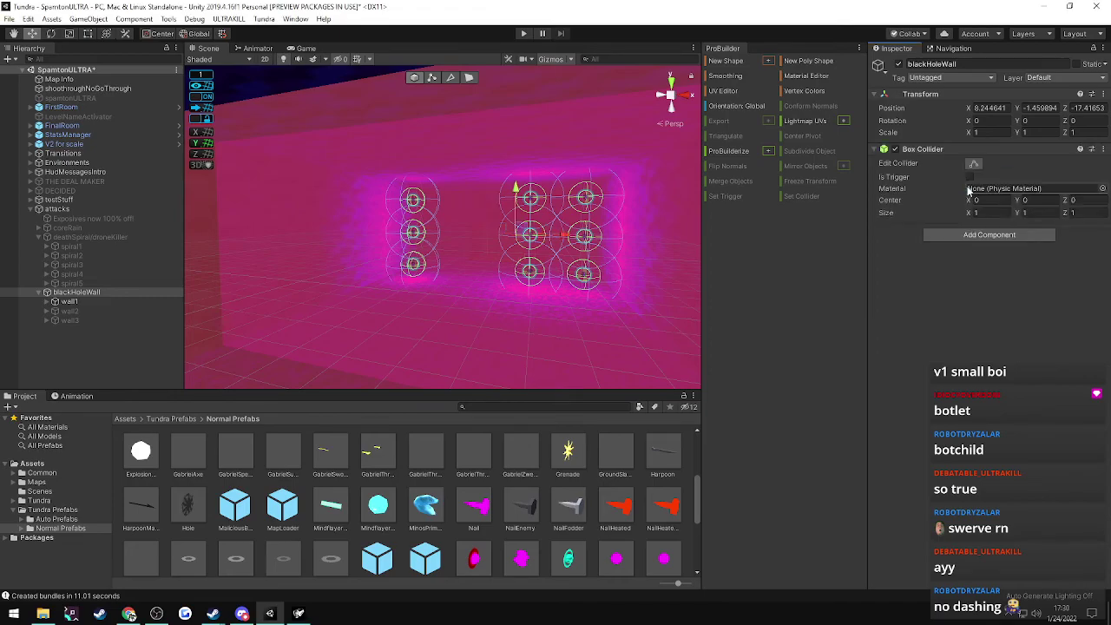
- Widen blackHoleWall's Box Collider to an X size of 81.6 and undo the object's move along Z
right_drag(677, 248, 339, 320)
key(w)
key(s)
drag(969, 213, 276, 210)
mouse_move(516, 236)
mouse_down()
mouse_move(479, 230)
mouse_move(532, 234)
mouse_up()
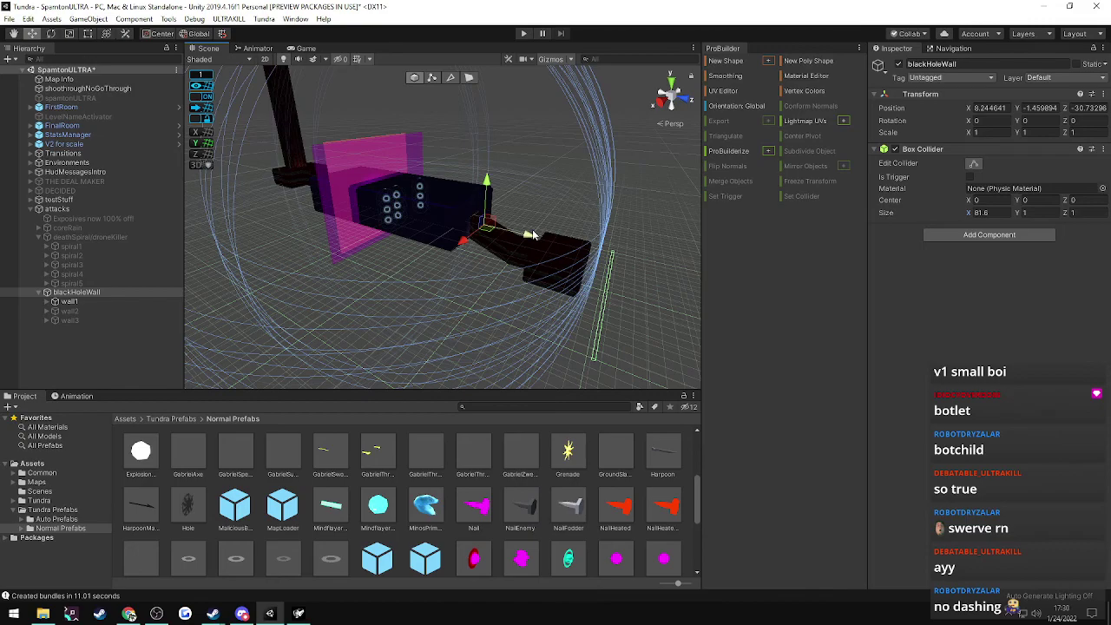
key(ctrl+z)
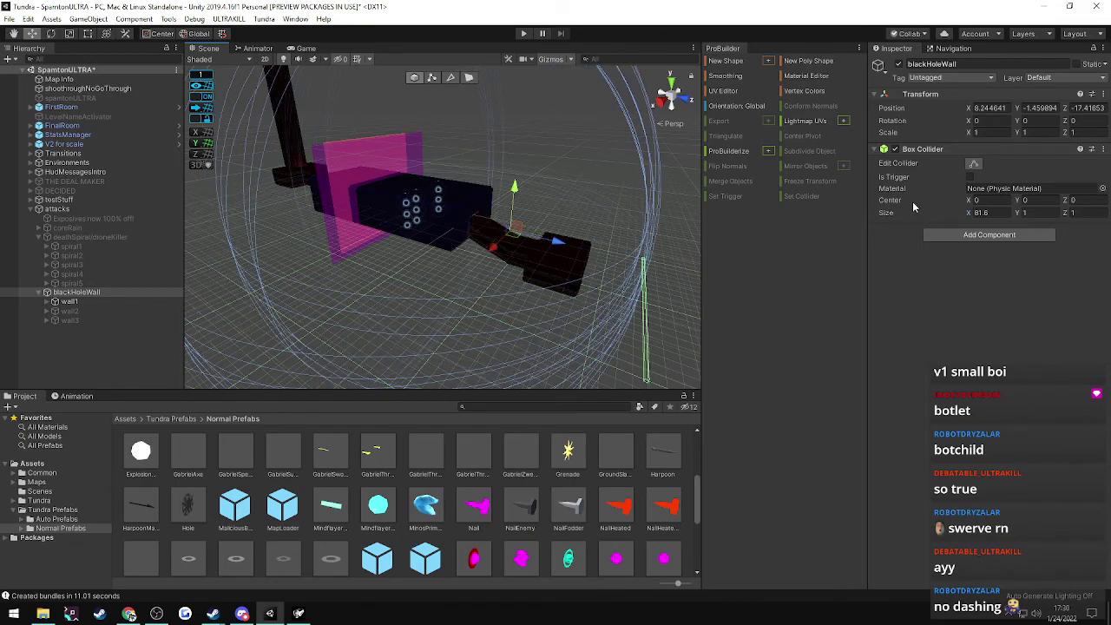
- Edit the collider's bounds and raise its top to make it about 30.6 high
click(973, 164)
mouse_move(621, 296)
right_down()
mouse_move(666, 302)
mouse_move(639, 298)
right_up()
key(w)
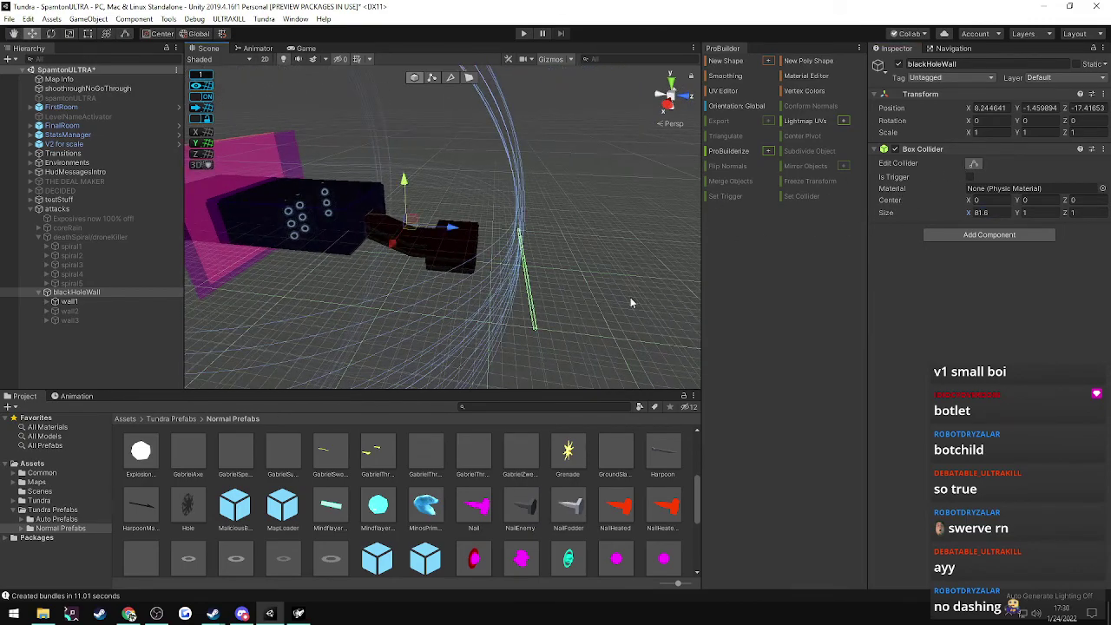
click(973, 164)
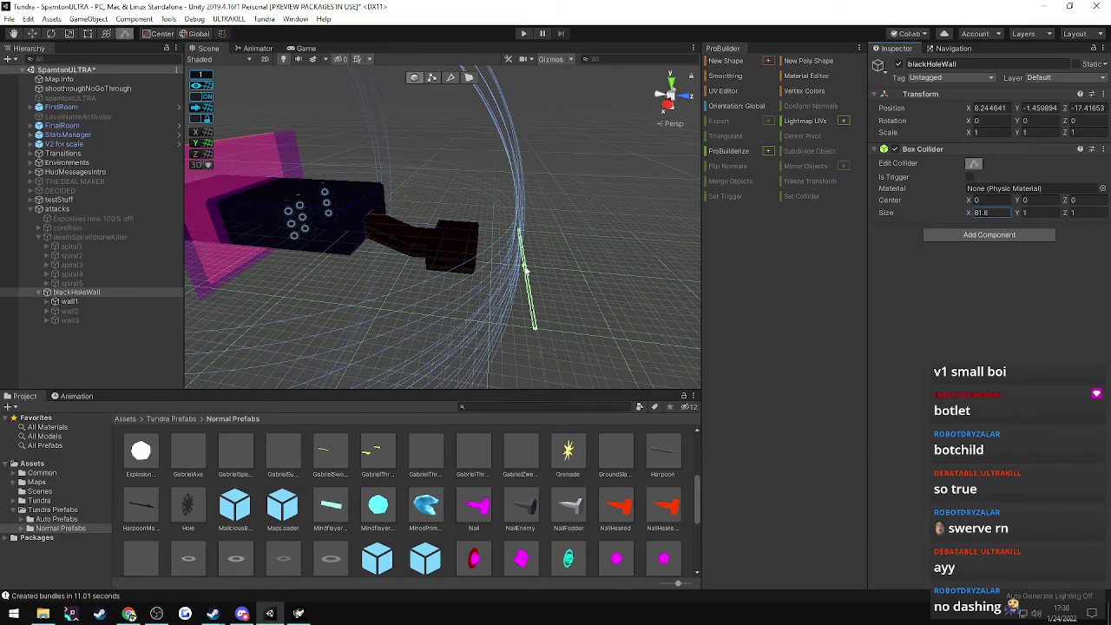
right_drag(519, 249, 419, 244)
key(w)
key(s)
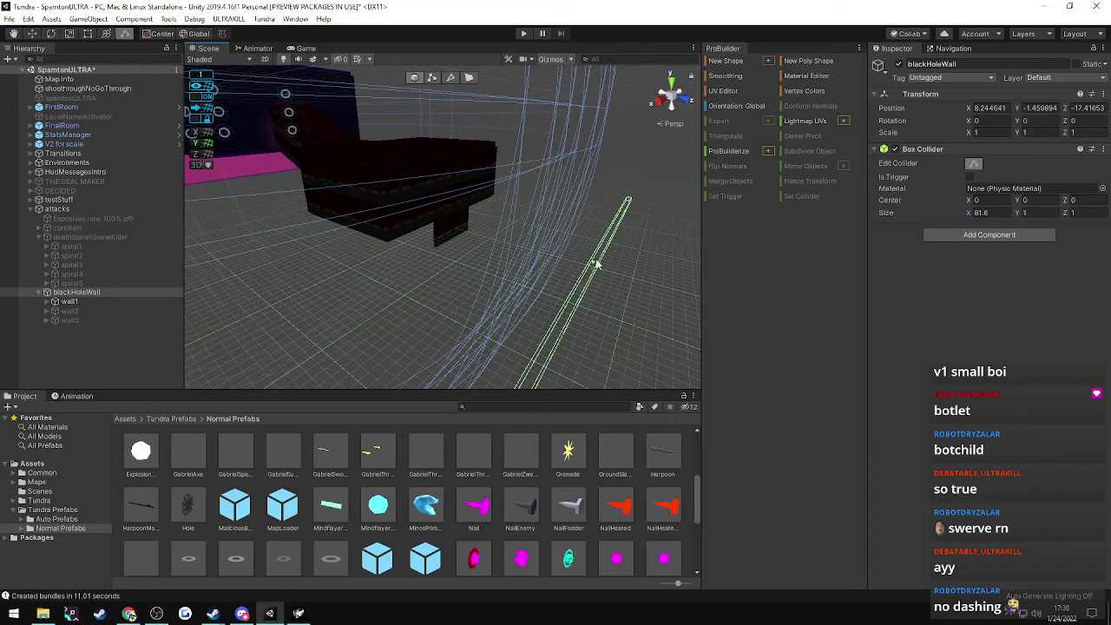
drag(594, 268, 625, 198)
key(a)
- Stretch the collider along the length of the arena to a Z size of about 221.4
right_drag(625, 199, 603, 211)
drag(599, 210, 13, 196)
right_drag(310, 220, 496, 243)
key(s)
key(s)
key(a)
drag(529, 231, 147, 246)
key(a)
right_drag(264, 251, 440, 200)
key(w)
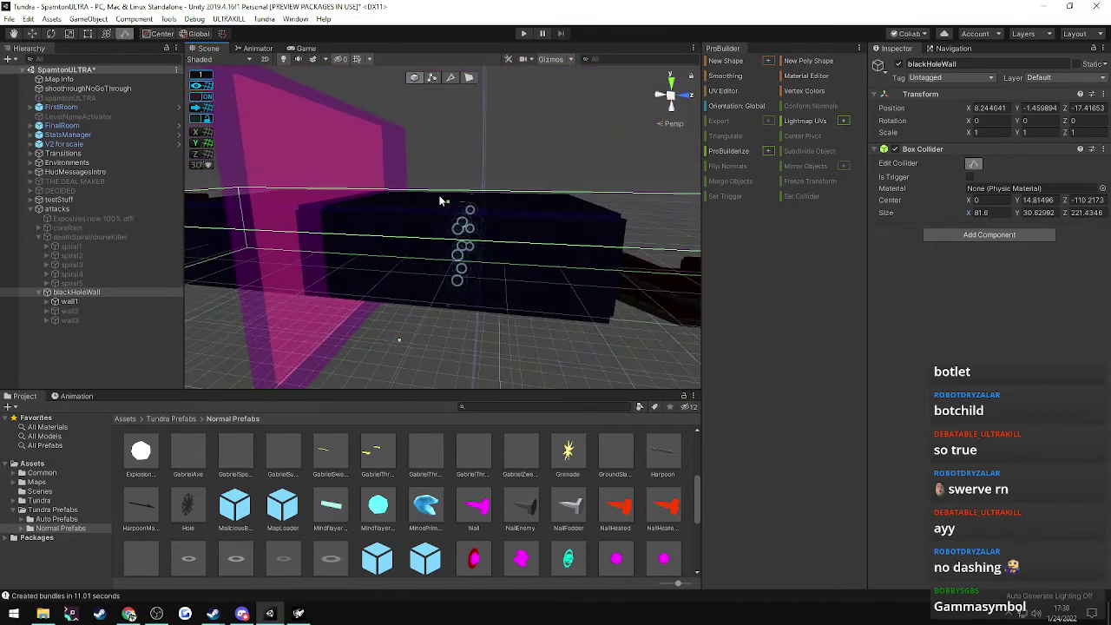
- Raise the collider's top to a Y size of about 37.5 and make the collider a trigger
drag(448, 202, 449, 179)
right_drag(482, 238, 677, 201)
key(w)
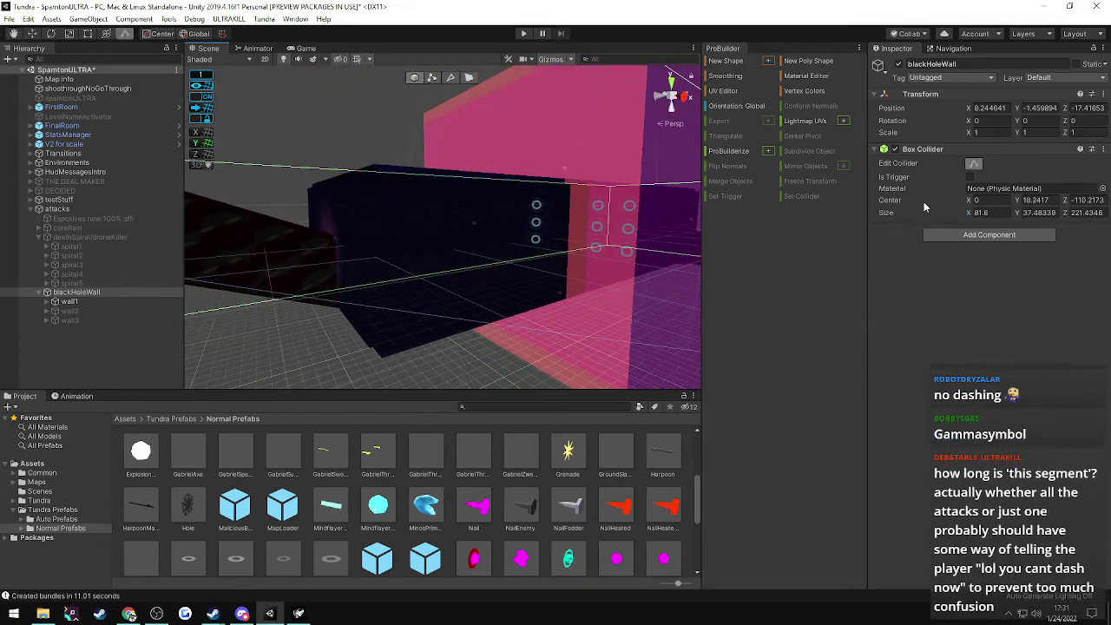
click(971, 177)
- Add a Player Utilities script component to blackHoleWall
right_drag(451, 236, 460, 265)
click(953, 235)
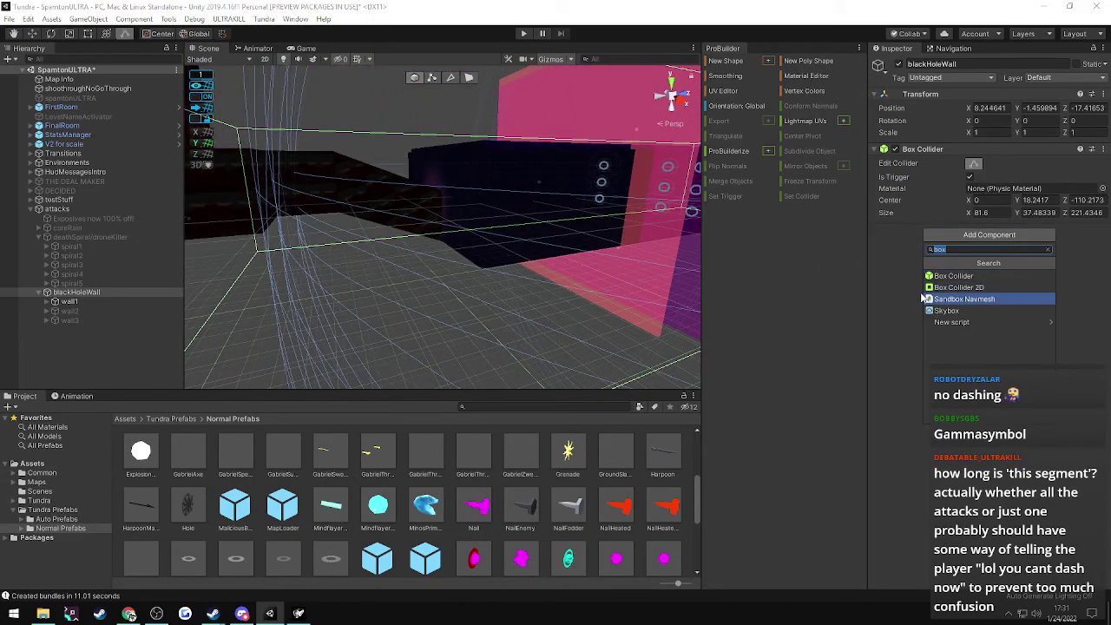
text(player)
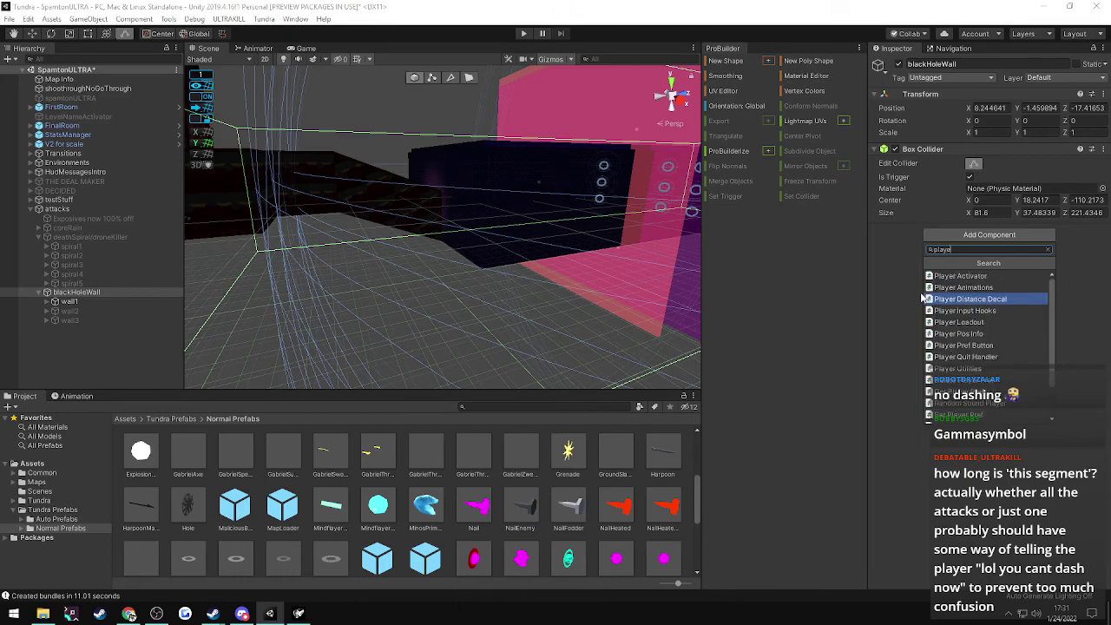
key(Down)
key(Down)
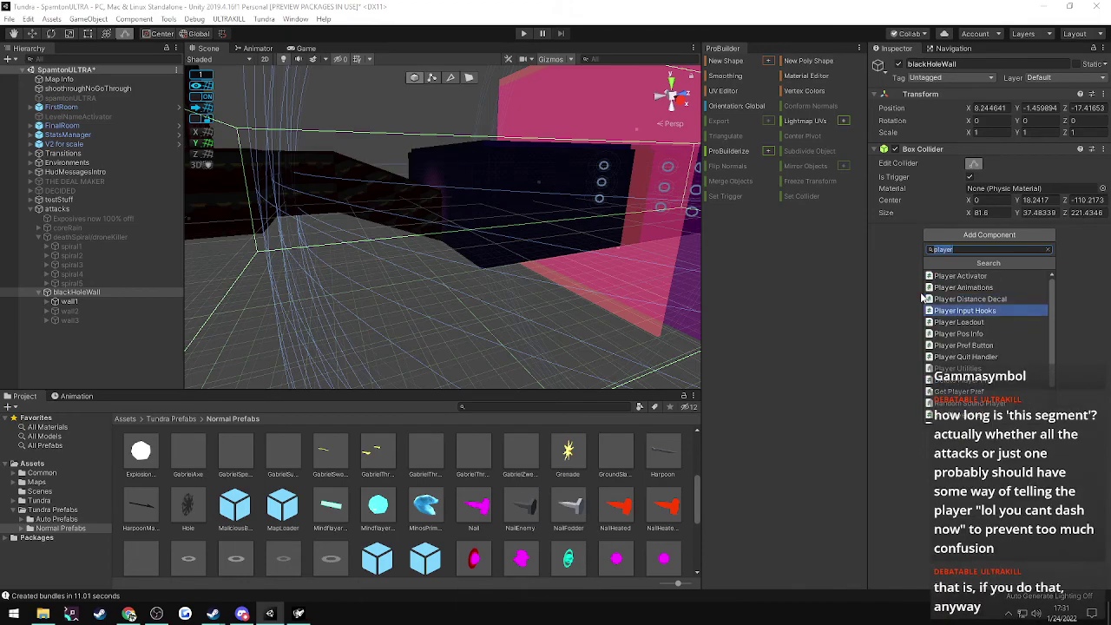
key(Down)
key(Down)
key(Down)
key(Down)
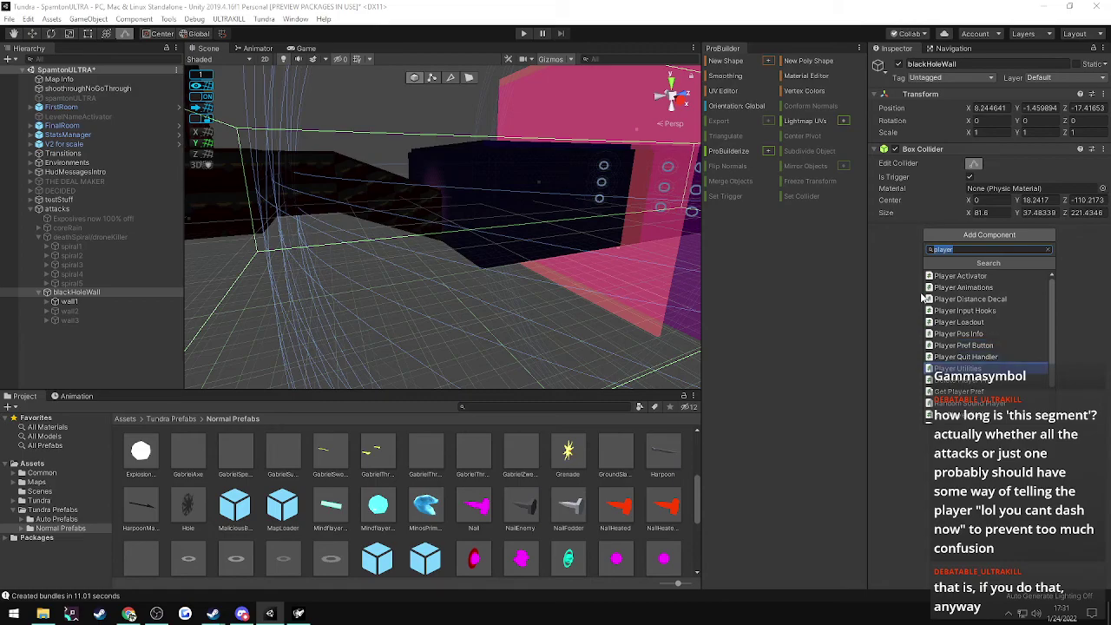
key(Return)
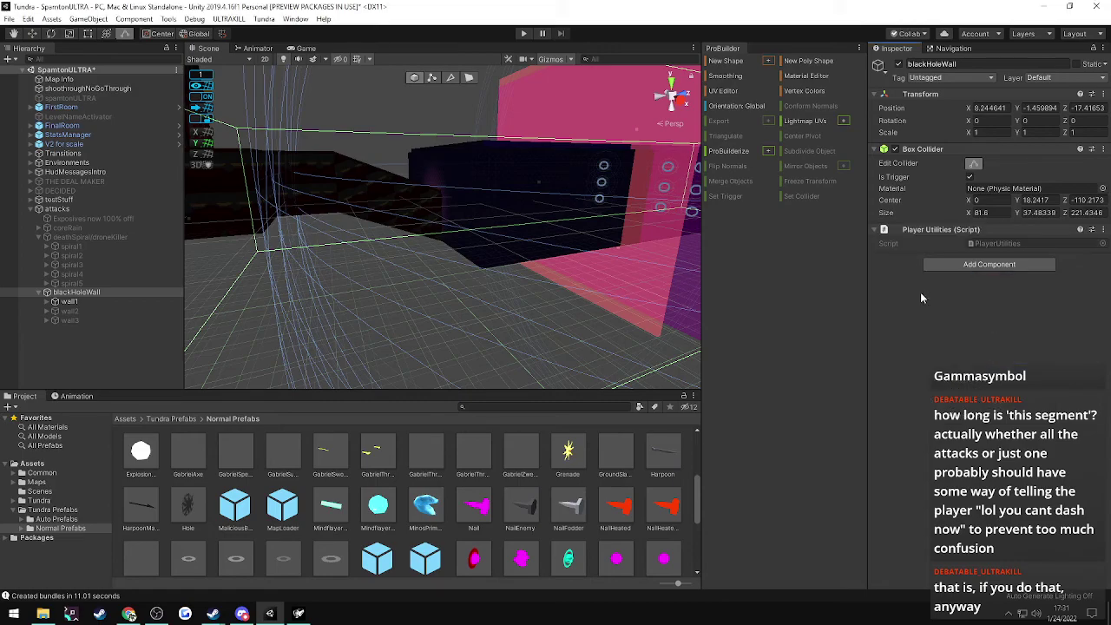
- Add an Object Activator script component to blackHoleWall
click(944, 265)
text(object)
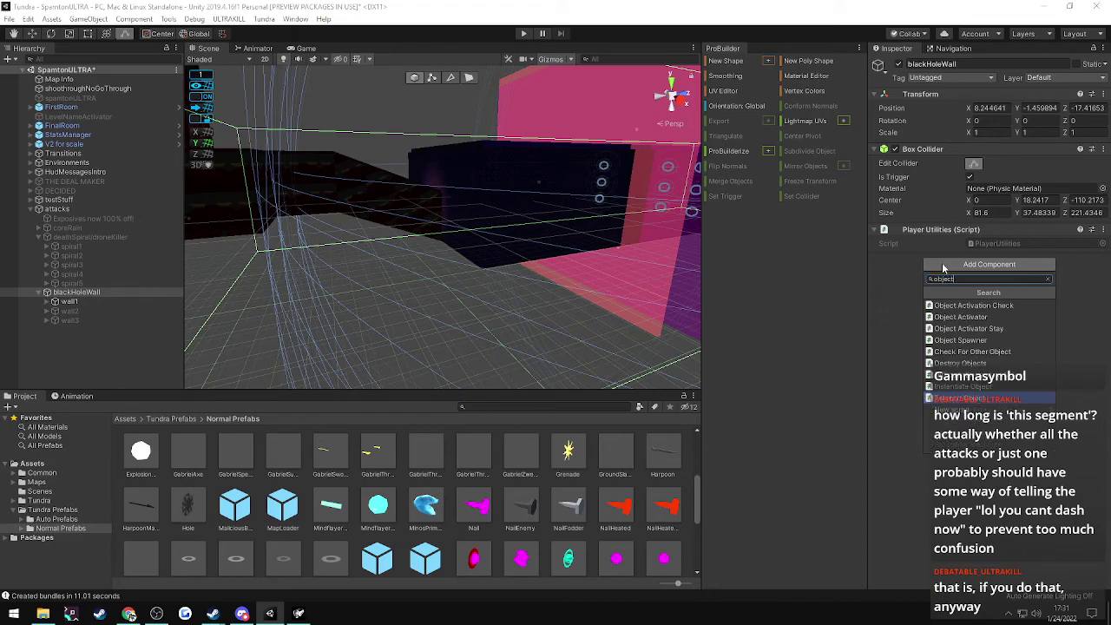
text( act)
key(Down)
key(Down)
key(Return)
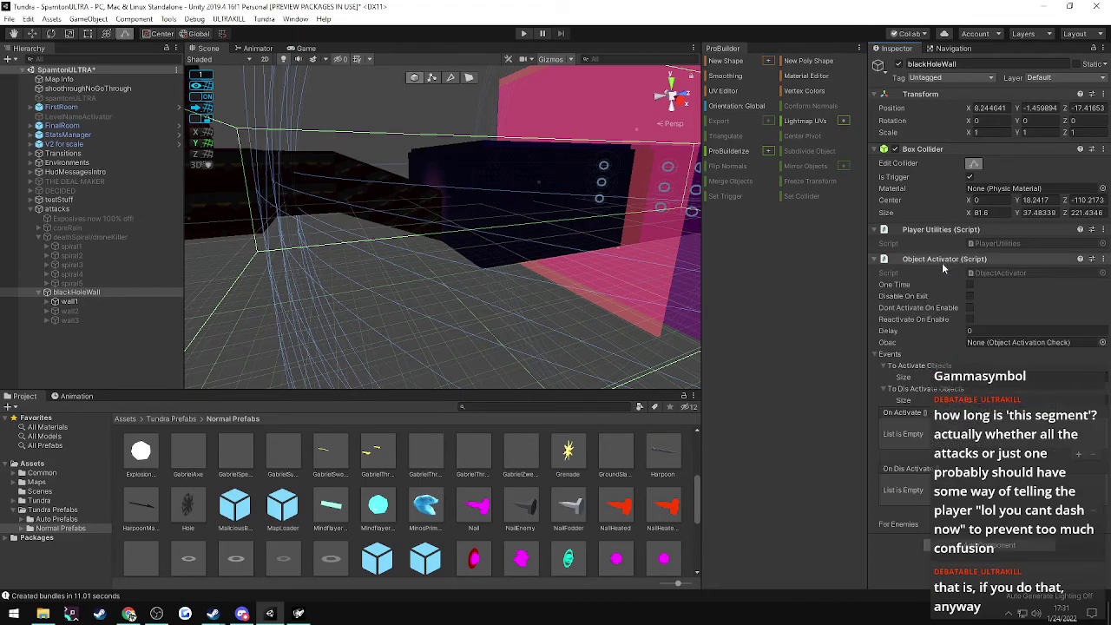
- Add an On Activate event that calls PlayerUtilities.EmptyStamina on blackHoleWall, and save the scene
click(1079, 457)
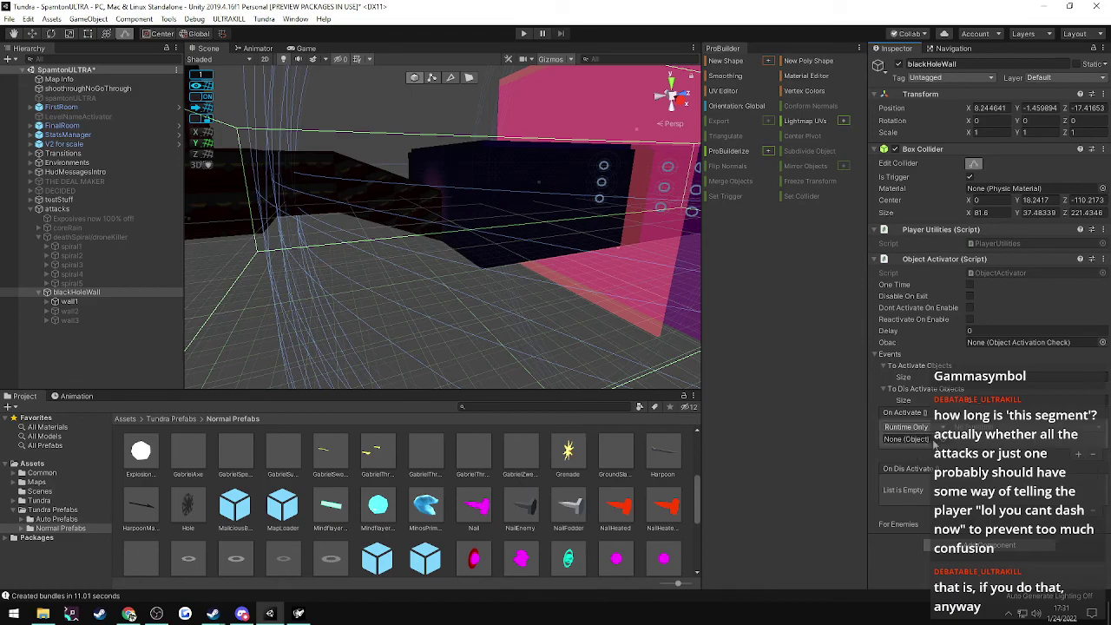
click(939, 440)
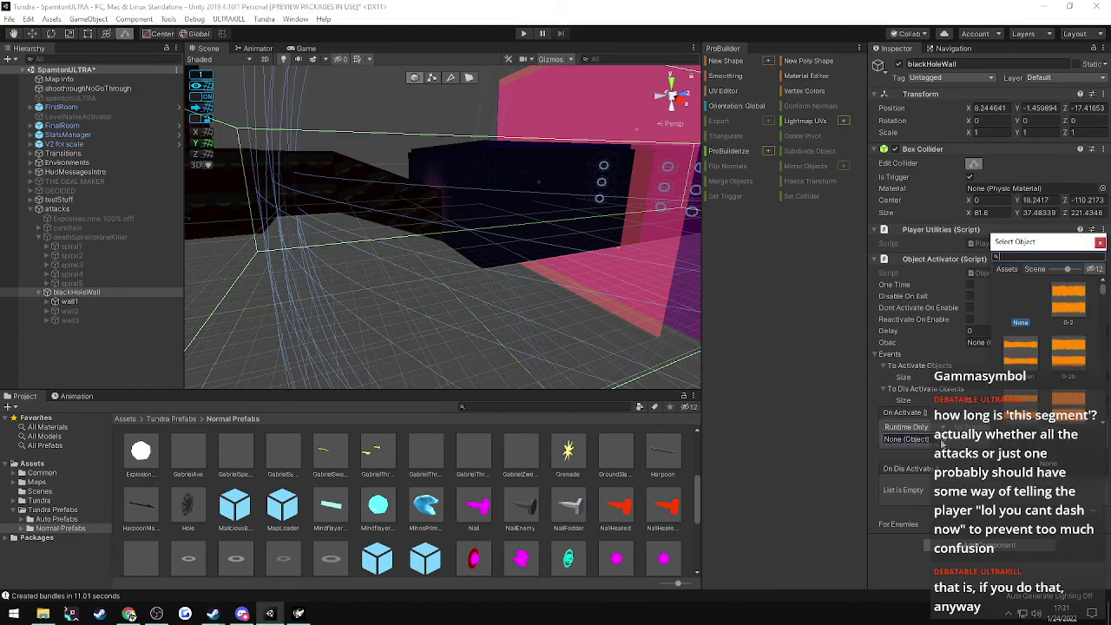
click(1100, 243)
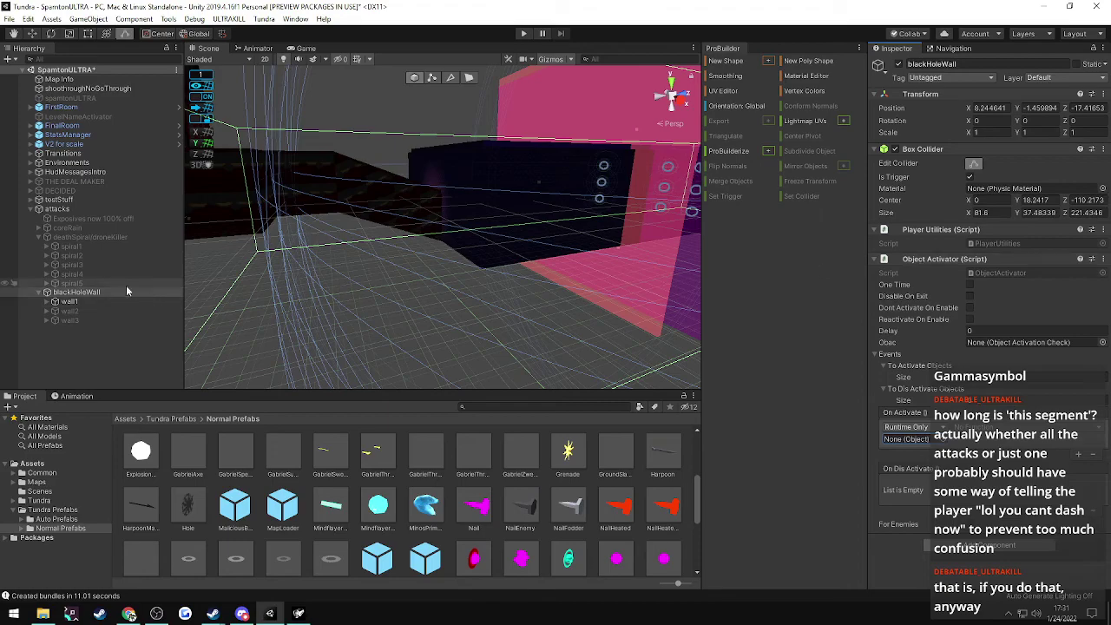
drag(74, 293, 899, 443)
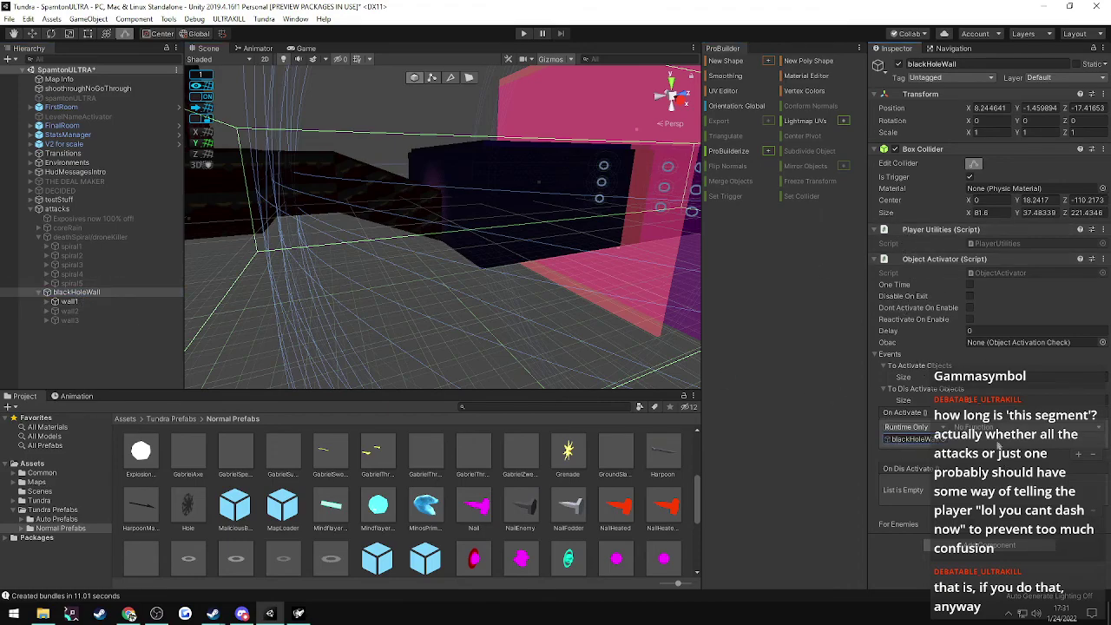
click(986, 429)
mouse_move(985, 502)
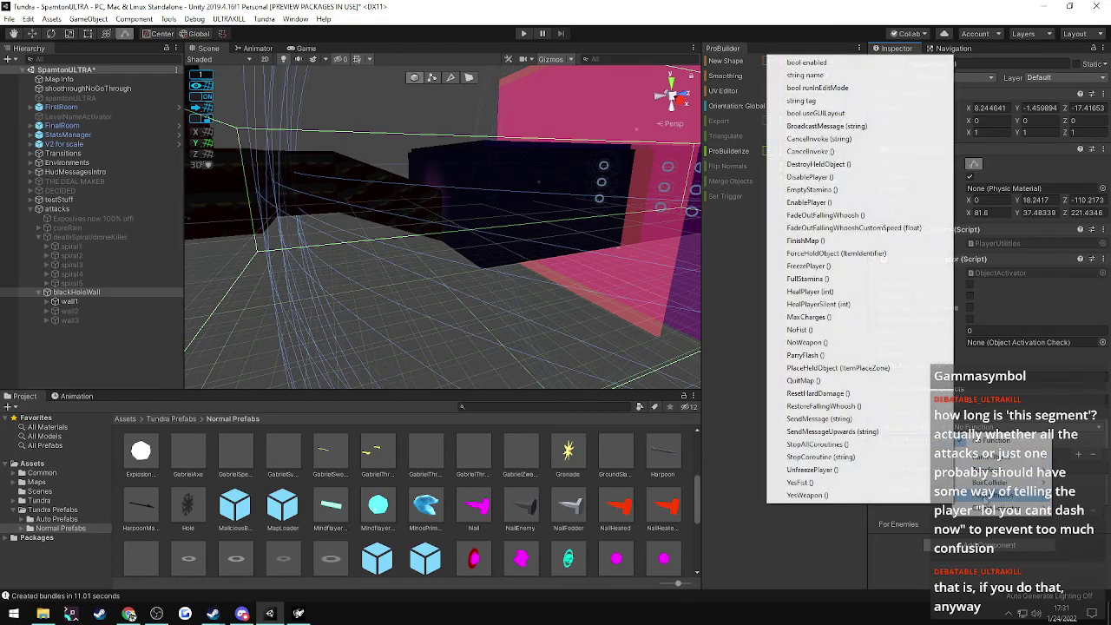
click(811, 189)
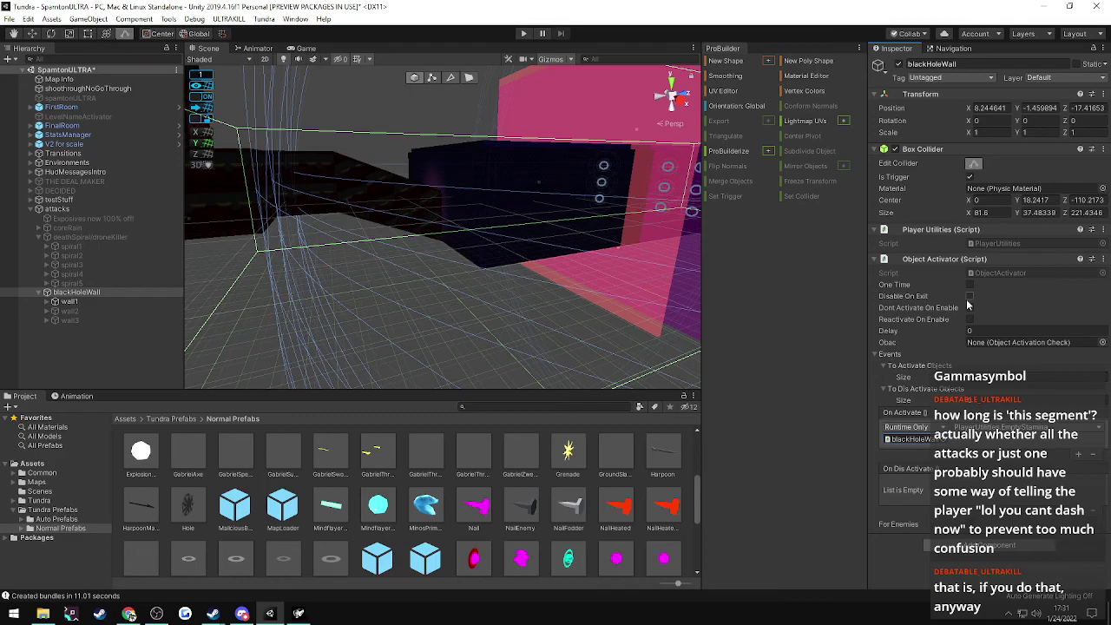
key(ctrl+s)
- Examine how the trigger volume covers the arena and which PlayerUtilities functions the On Activate event offers
key(w)
right_drag(483, 278, 589, 258)
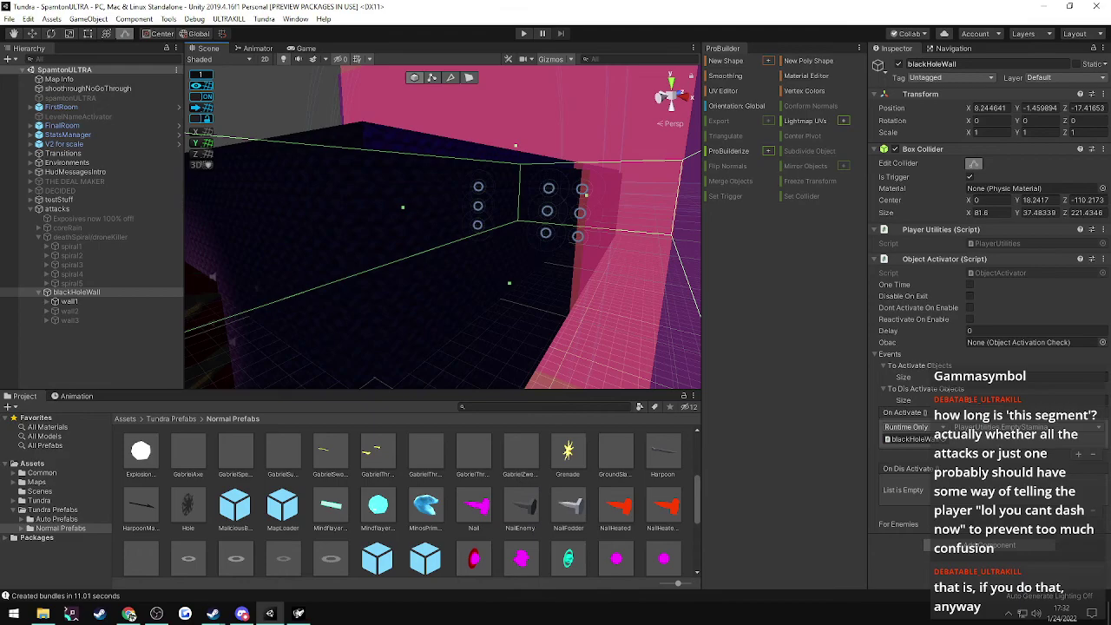
right_drag(393, 198, 362, 237)
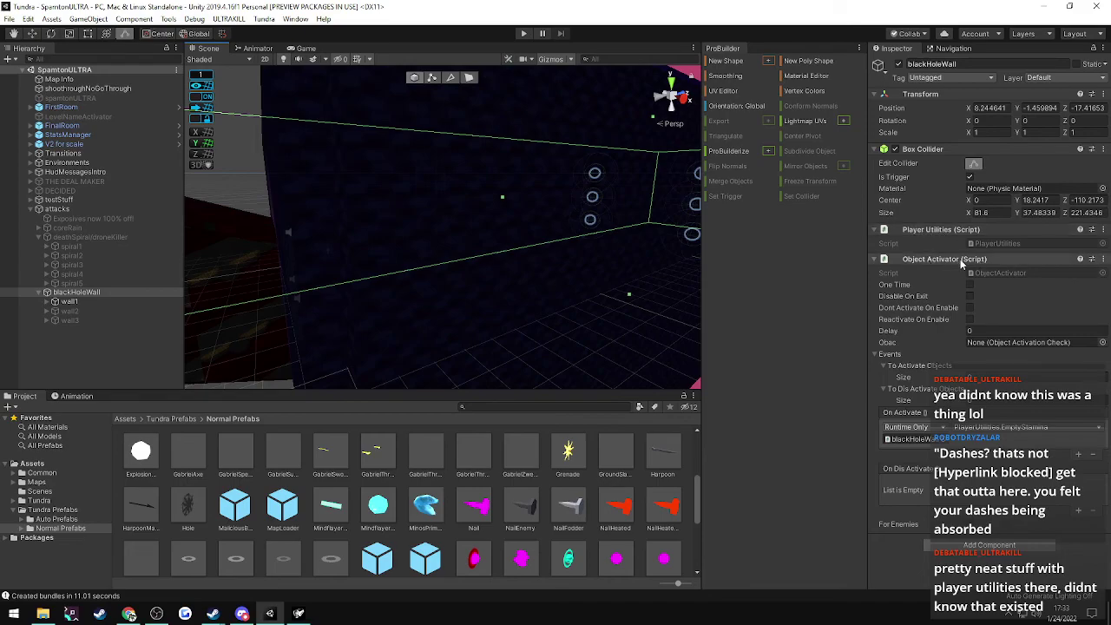
right_drag(372, 245, 218, 212)
key(w)
key(a)
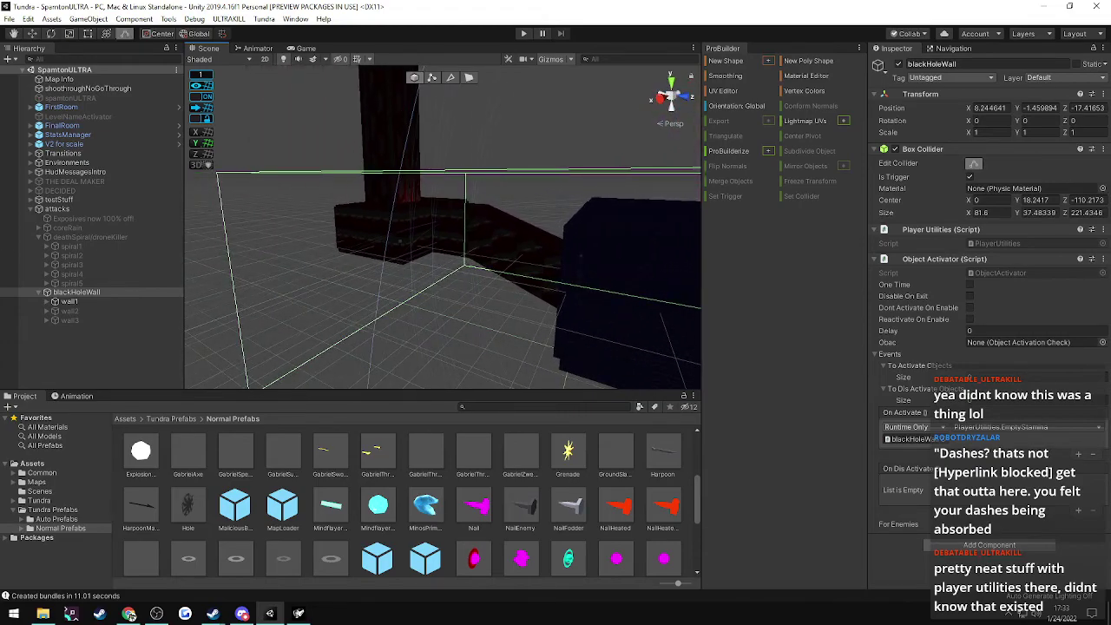
right_drag(508, 241, 728, 233)
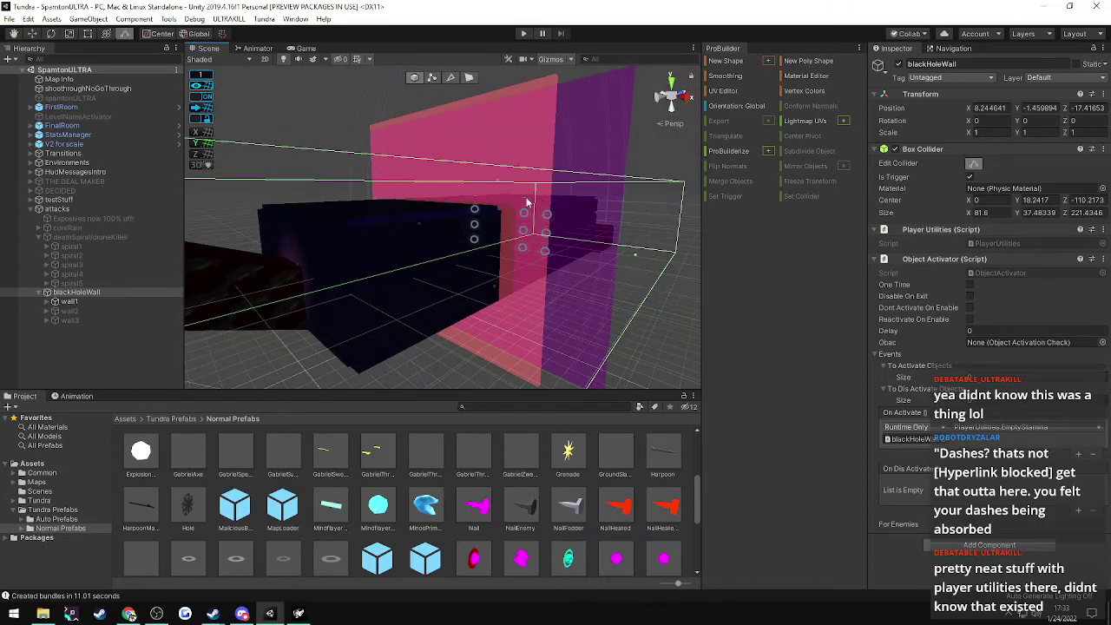
right_drag(333, 210, 217, 240)
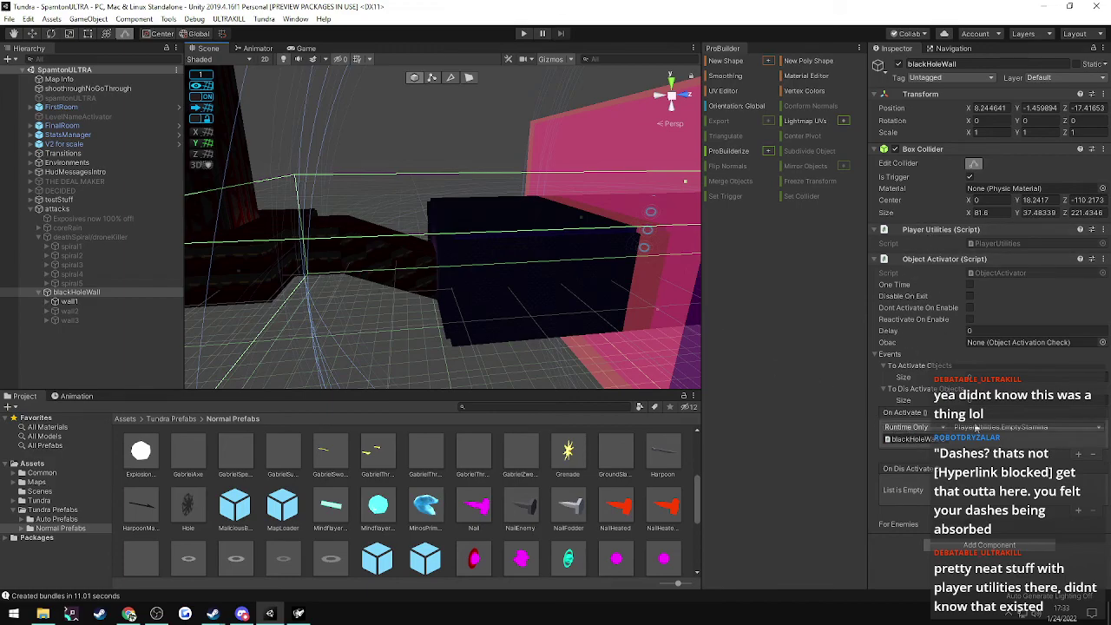
click(976, 427)
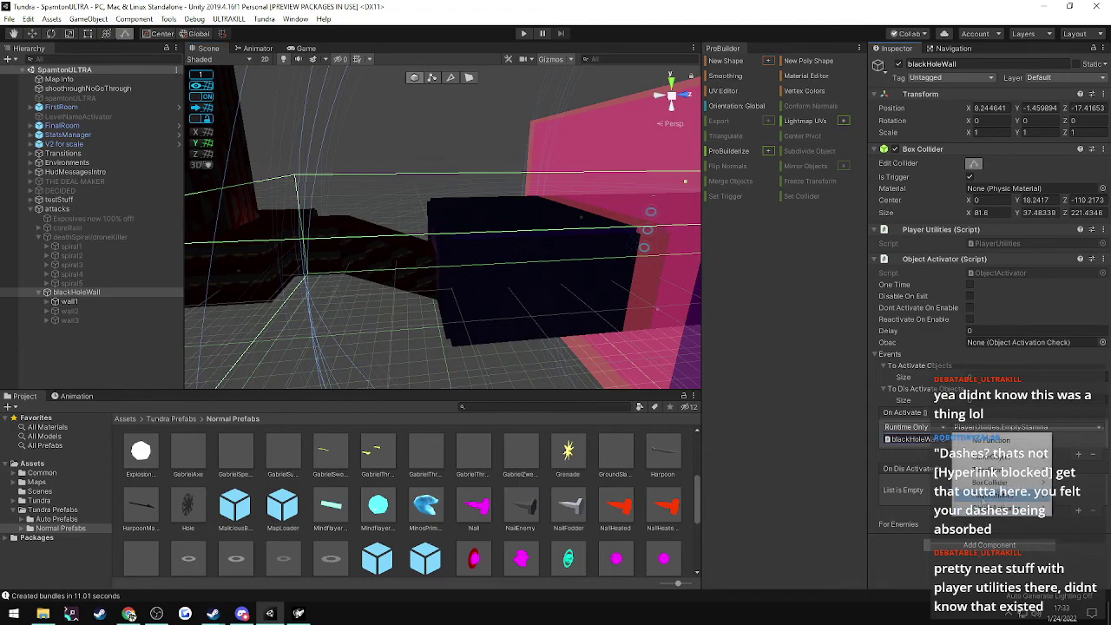
mouse_move(986, 502)
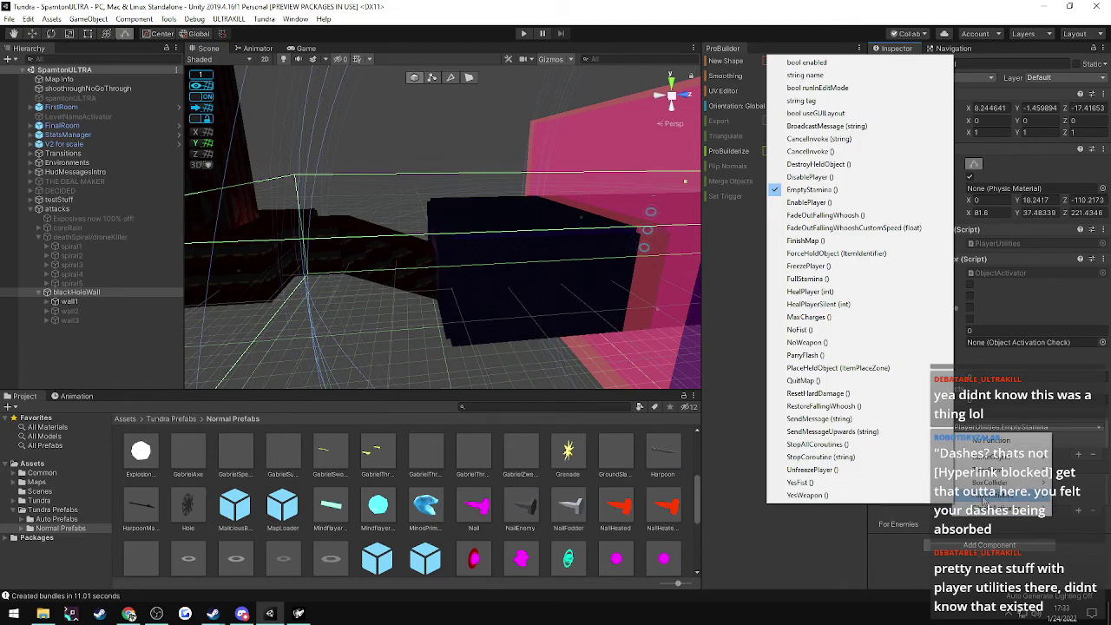
click(721, 442)
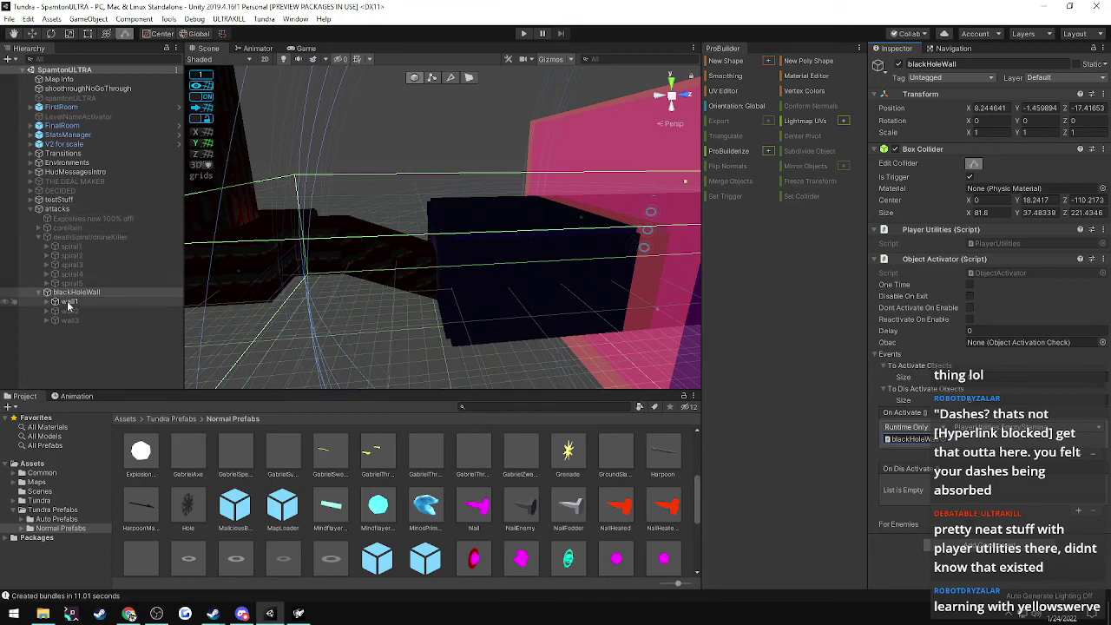
- Deactivate the attacks object and export the level
click(54, 209)
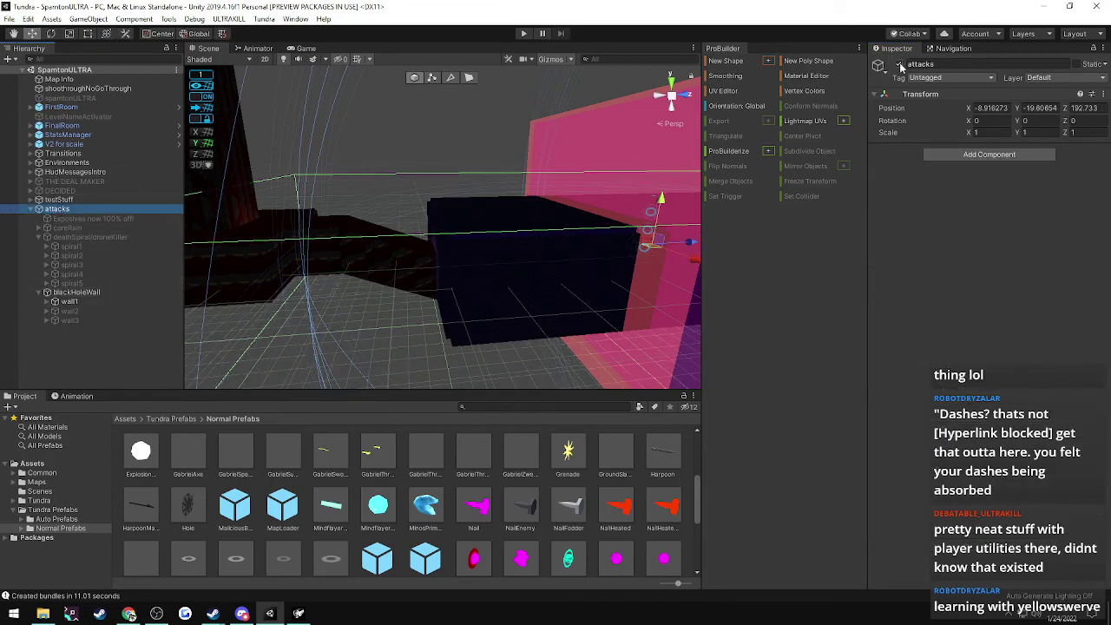
click(231, 21)
click(248, 32)
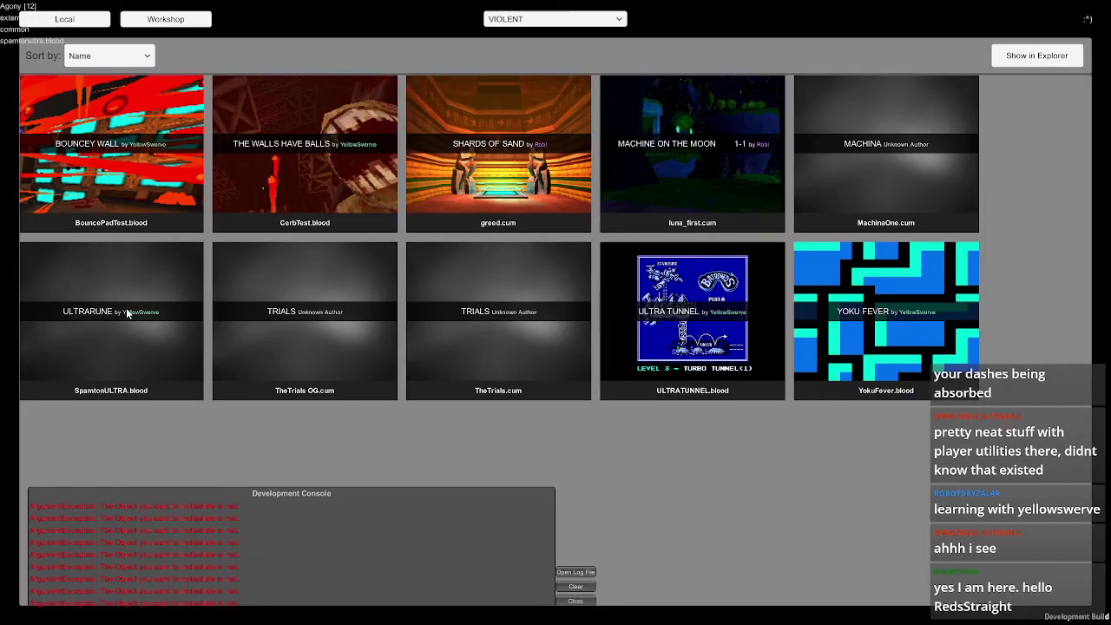
- Load SpamtonULTRA.blood in ULTRAKILL, playtest the level start with one mission restart, and quit the mission
click(124, 310)
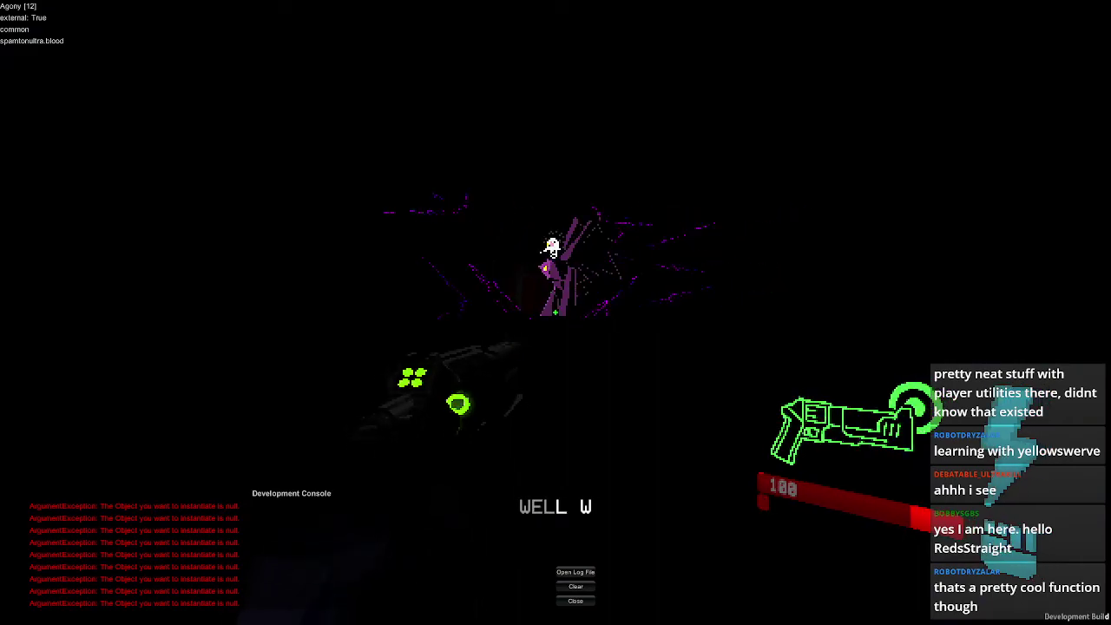
key(d)
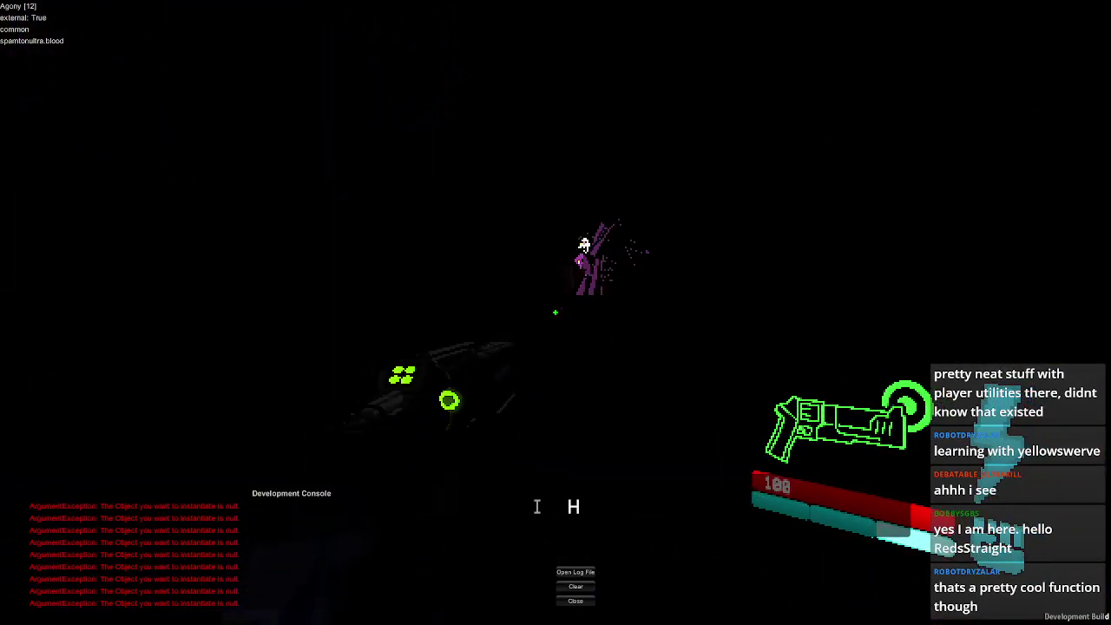
key(Escape)
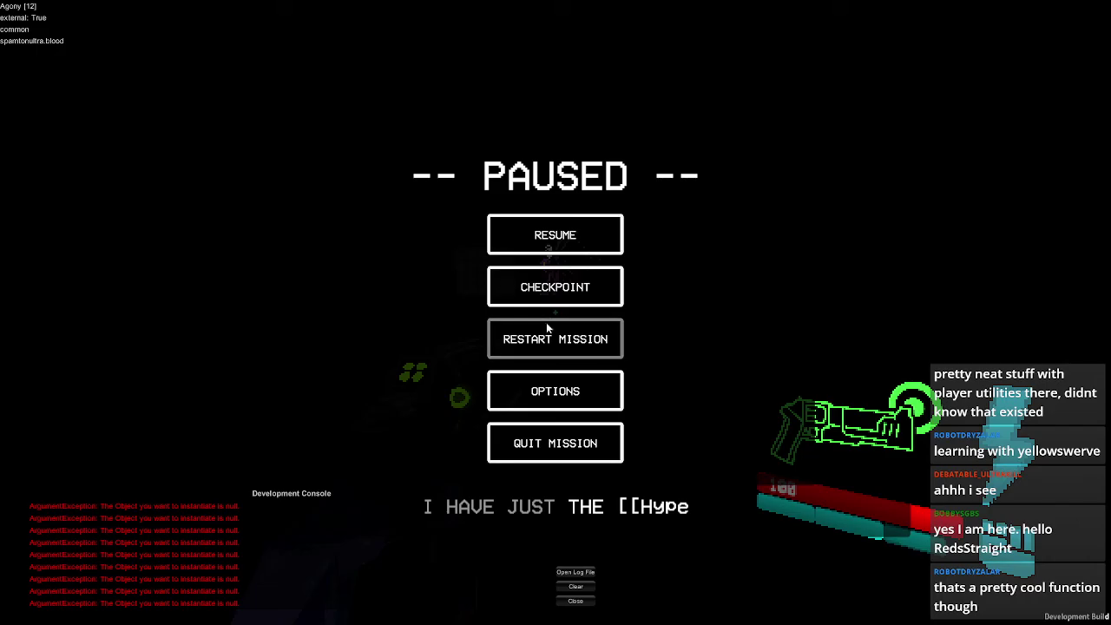
click(555, 338)
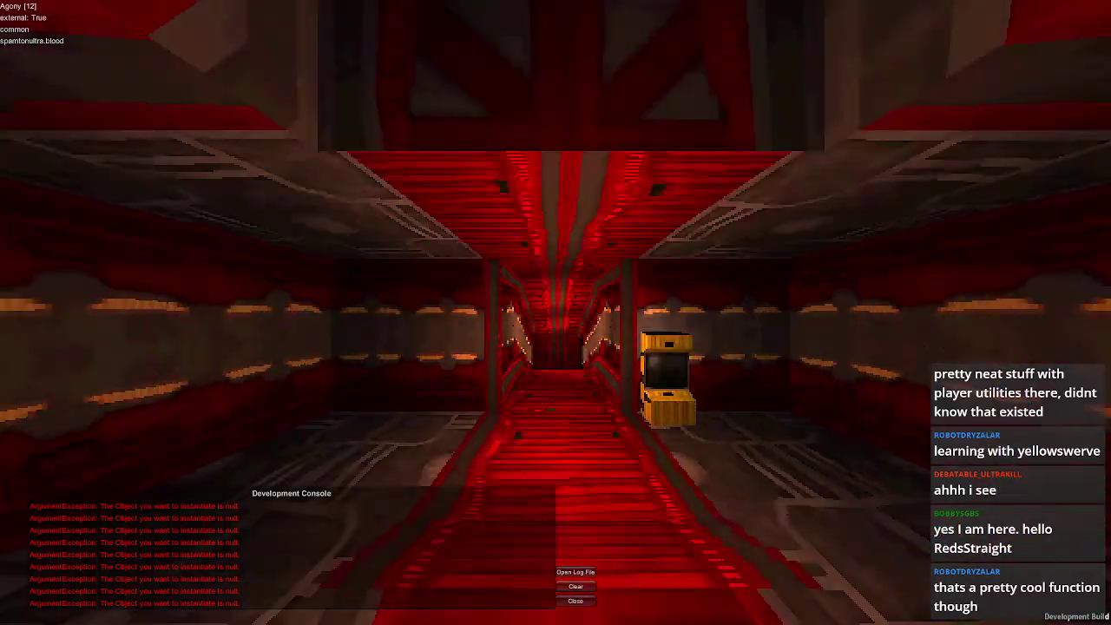
key(w)
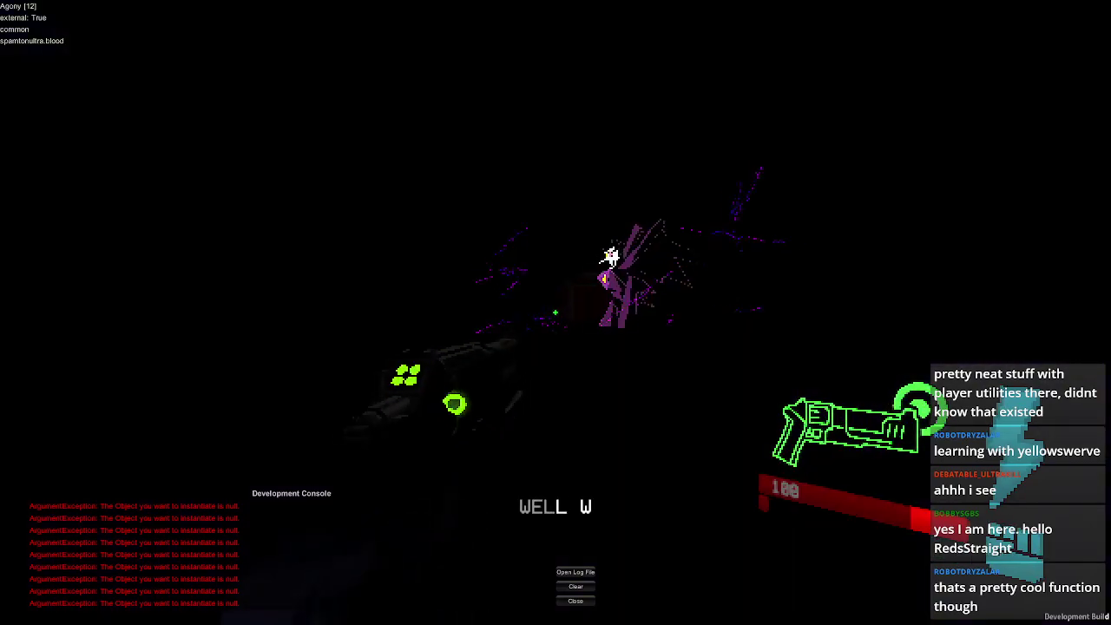
key(Escape)
click(555, 443)
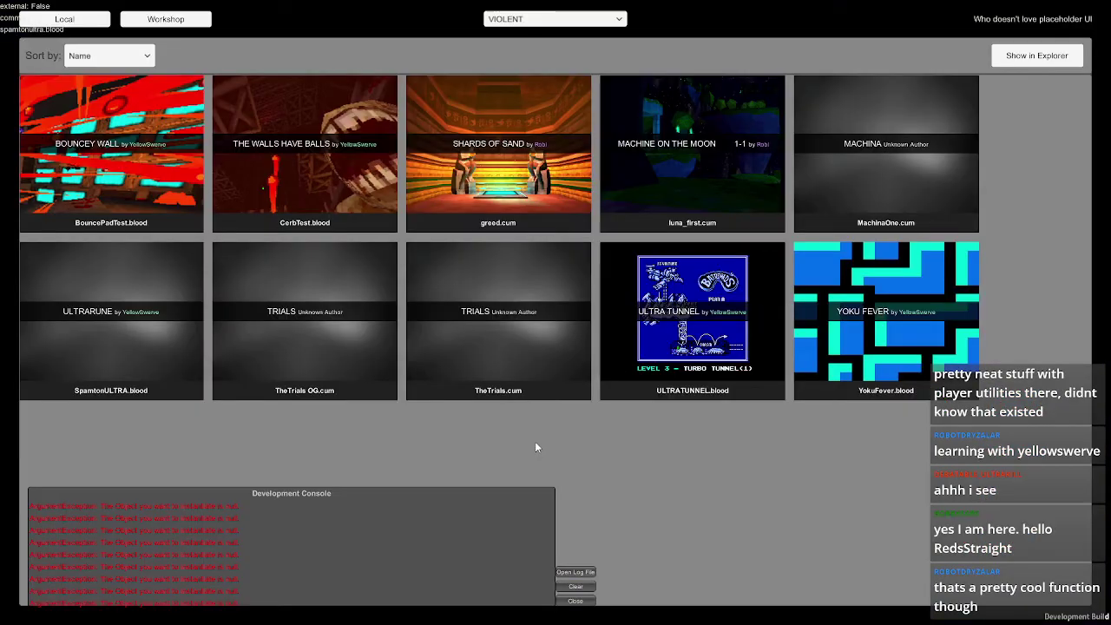
- Switch back to Unity, reactivate the attacks object and select blackHoleWall inside it
key(alt+Tab)
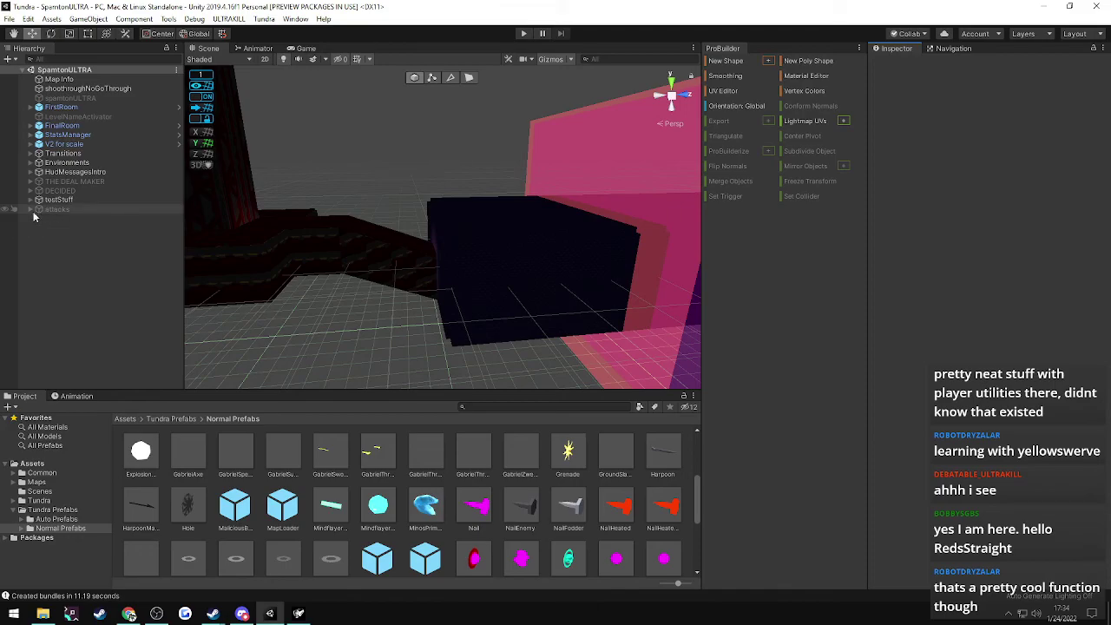
click(54, 210)
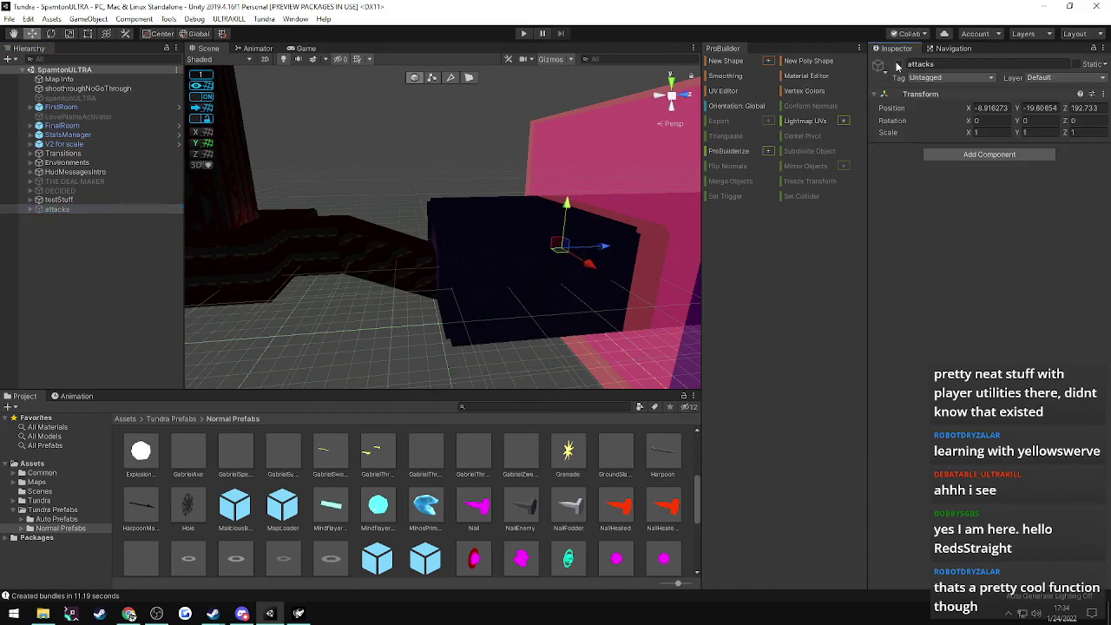
click(30, 209)
click(50, 248)
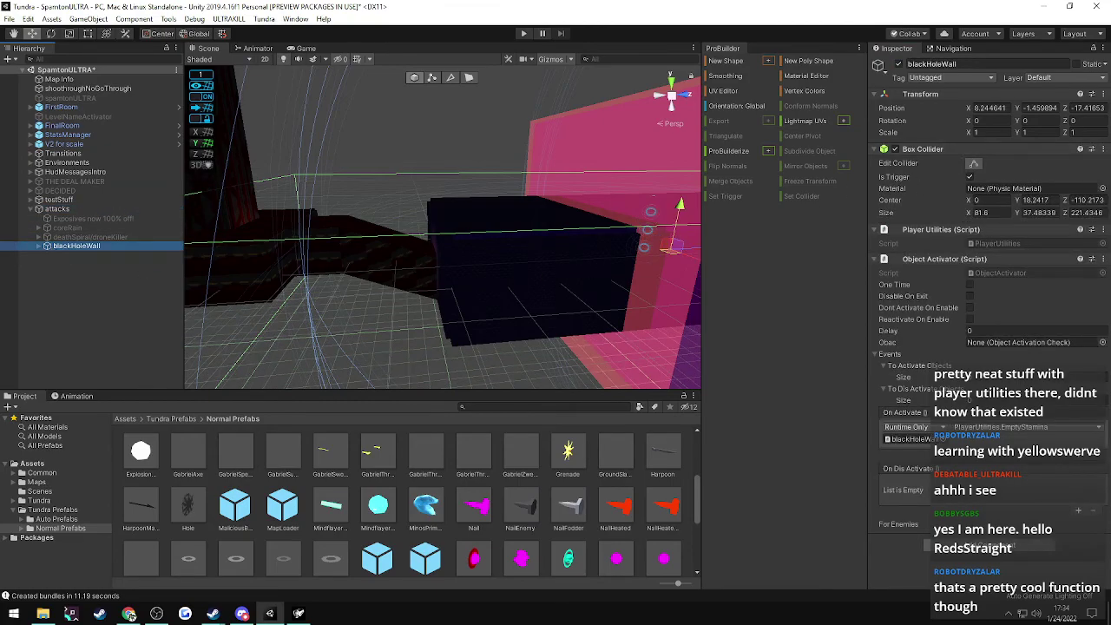
- Enable Reactivate On Enable on blackHoleWall's Object Activator and export the level
key(alt+Tab)
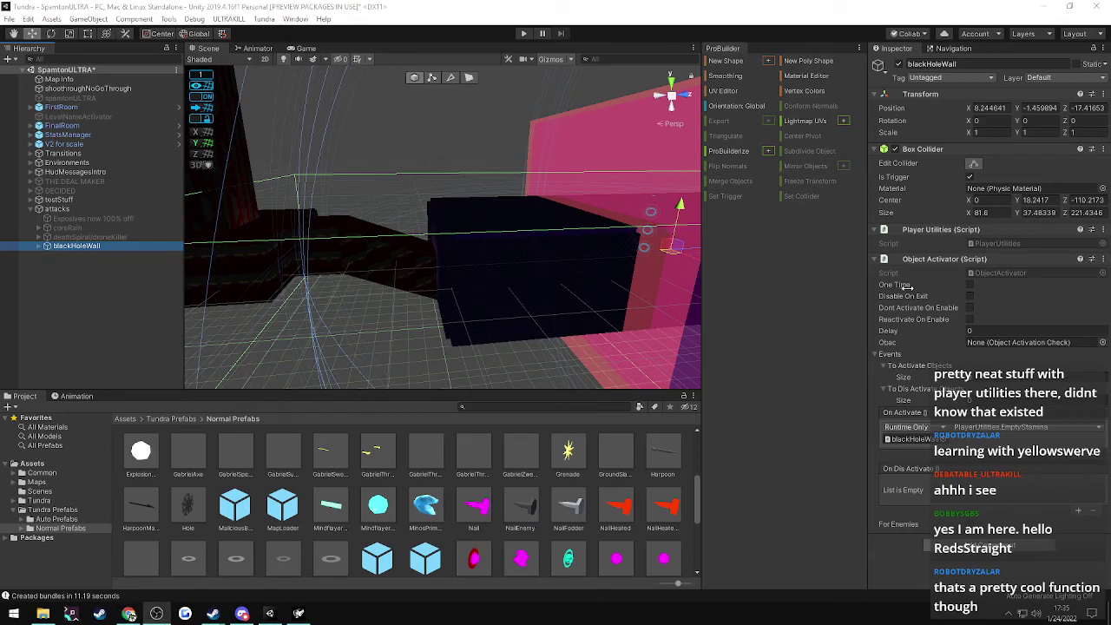
click(970, 320)
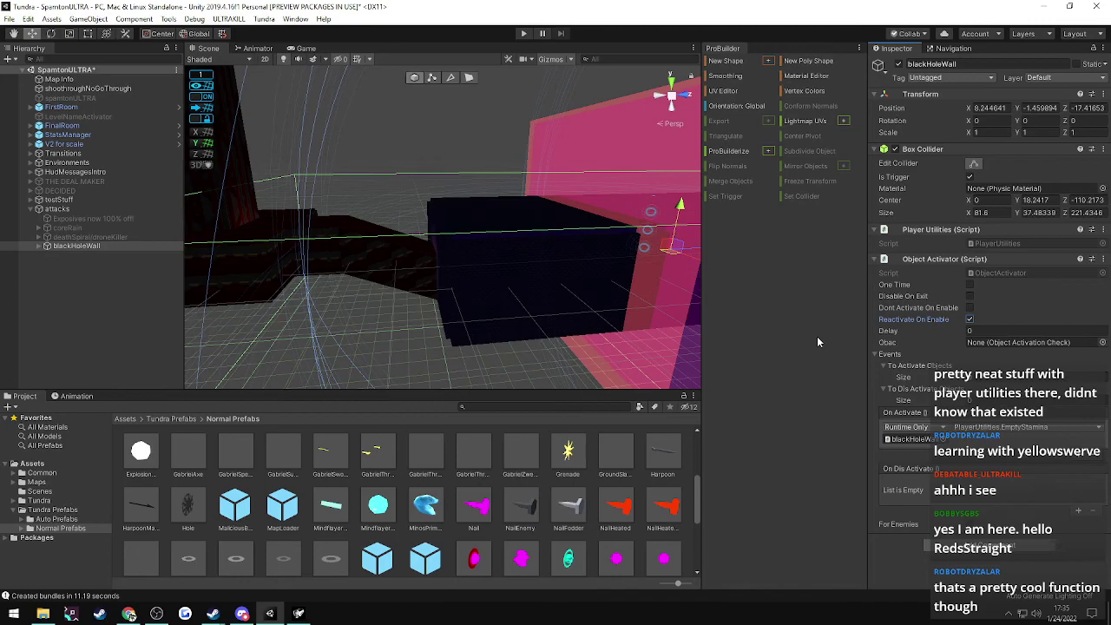
click(228, 18)
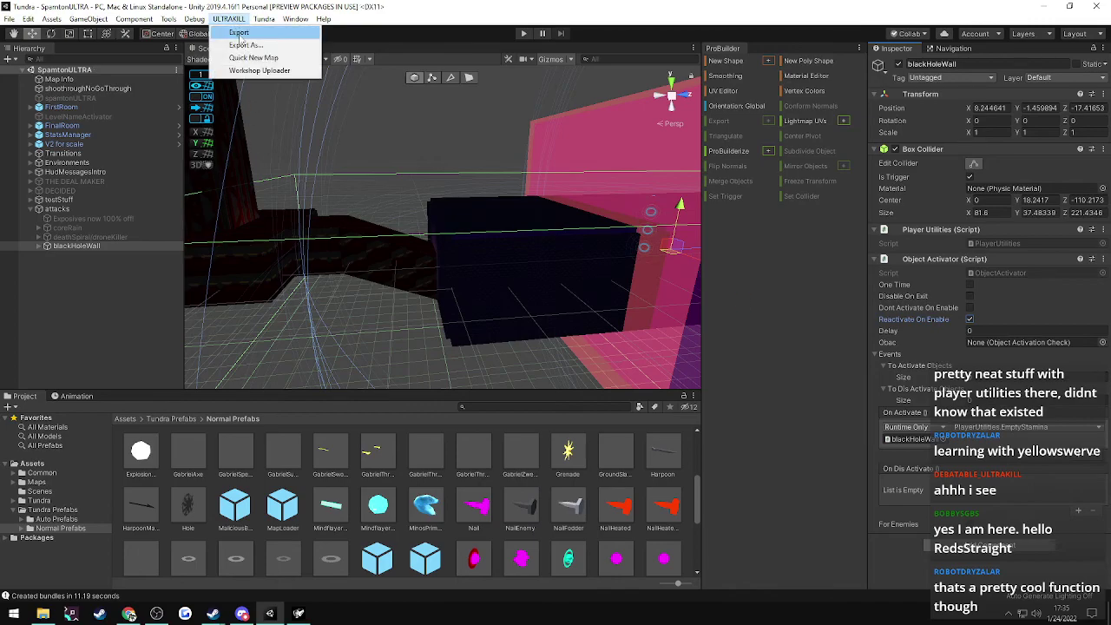
click(241, 35)
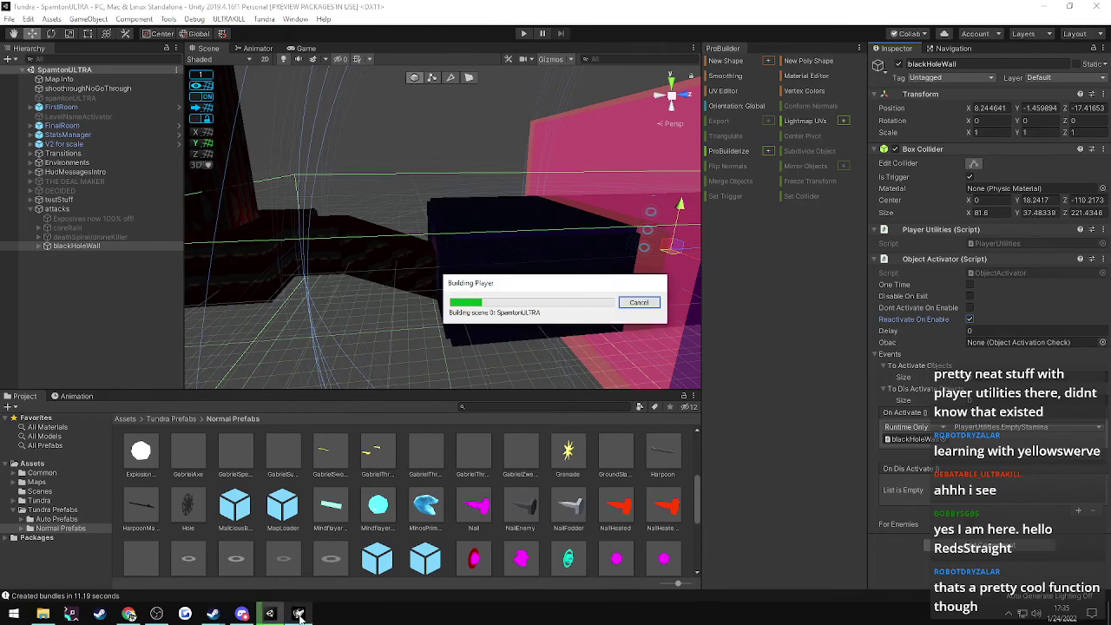
- Load SpamtonULTRA.blood in ULTRAKILL and playtest the run down the corridor towards the arena, dashing along the way
mouse_move(298, 613)
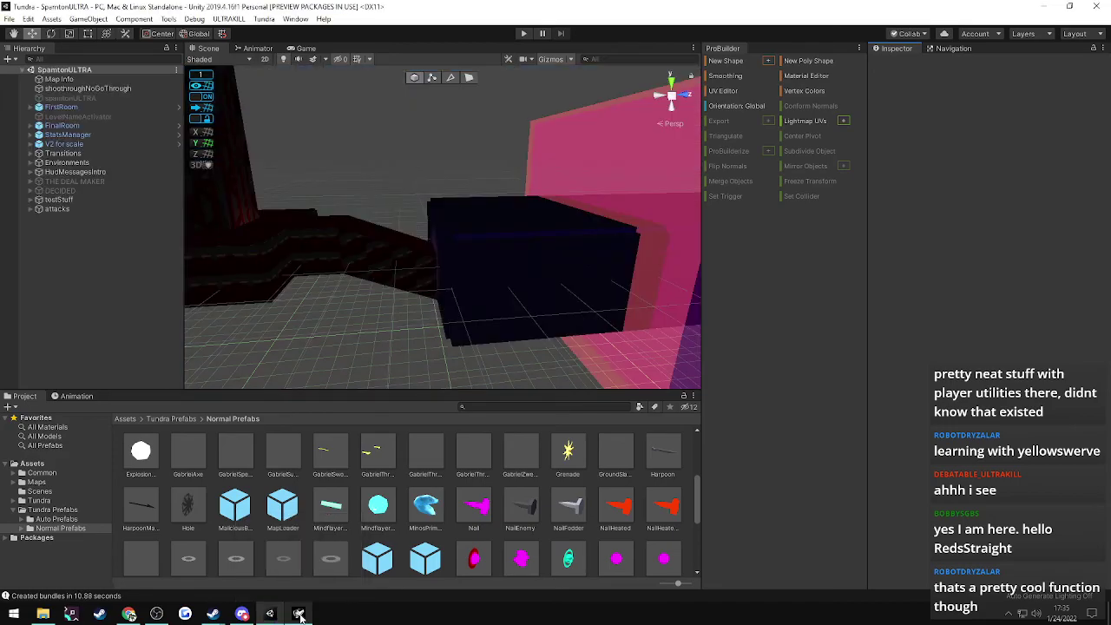
click(300, 614)
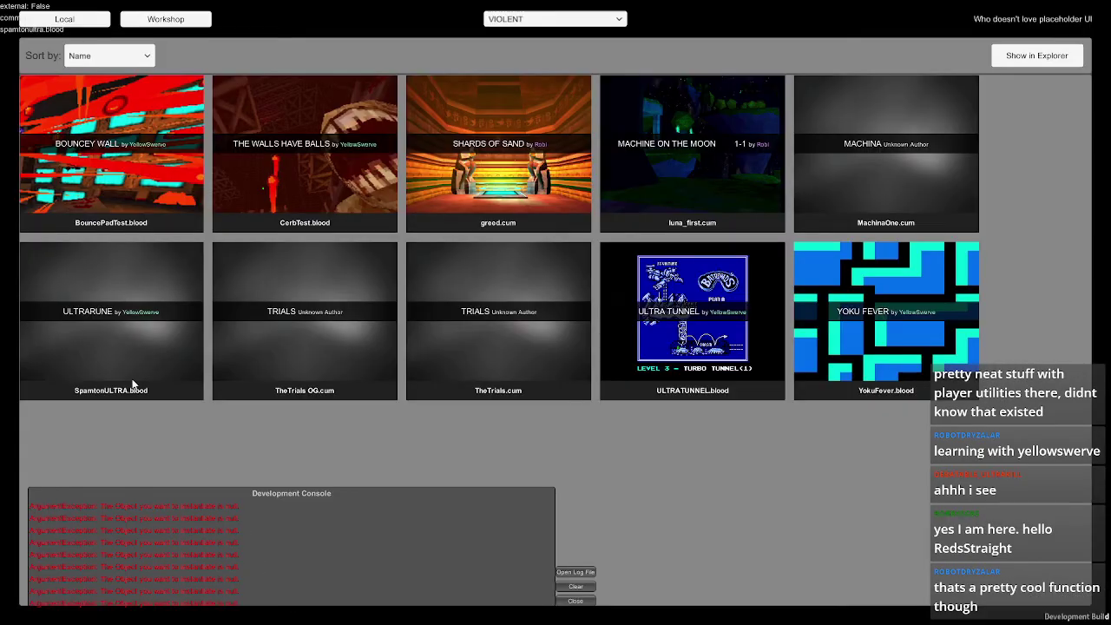
click(129, 299)
key(w)
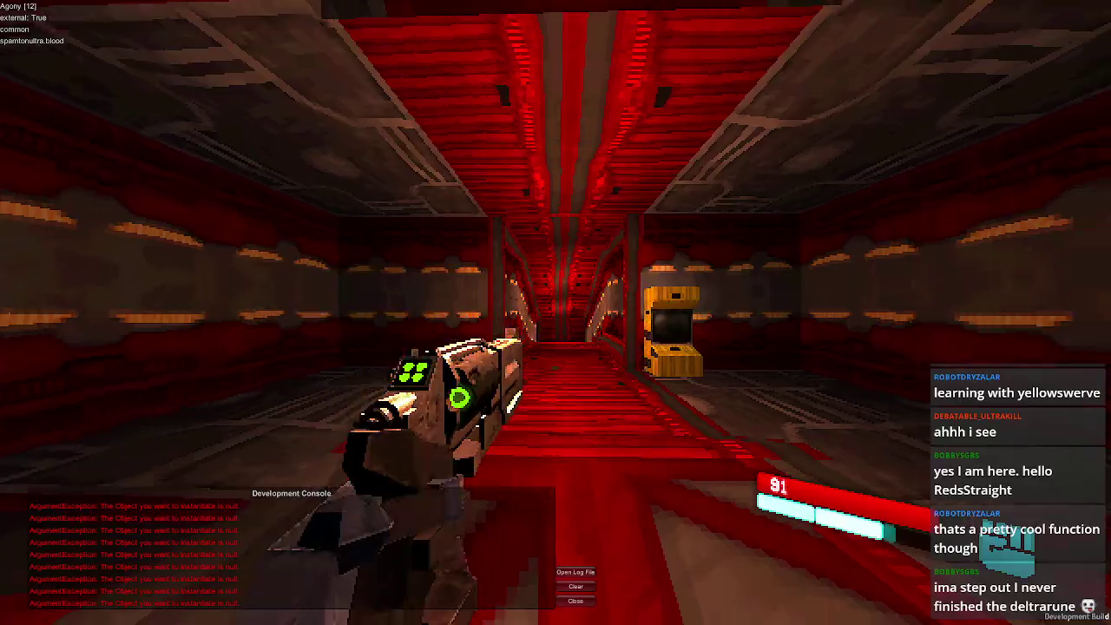
key(w)
key(space)
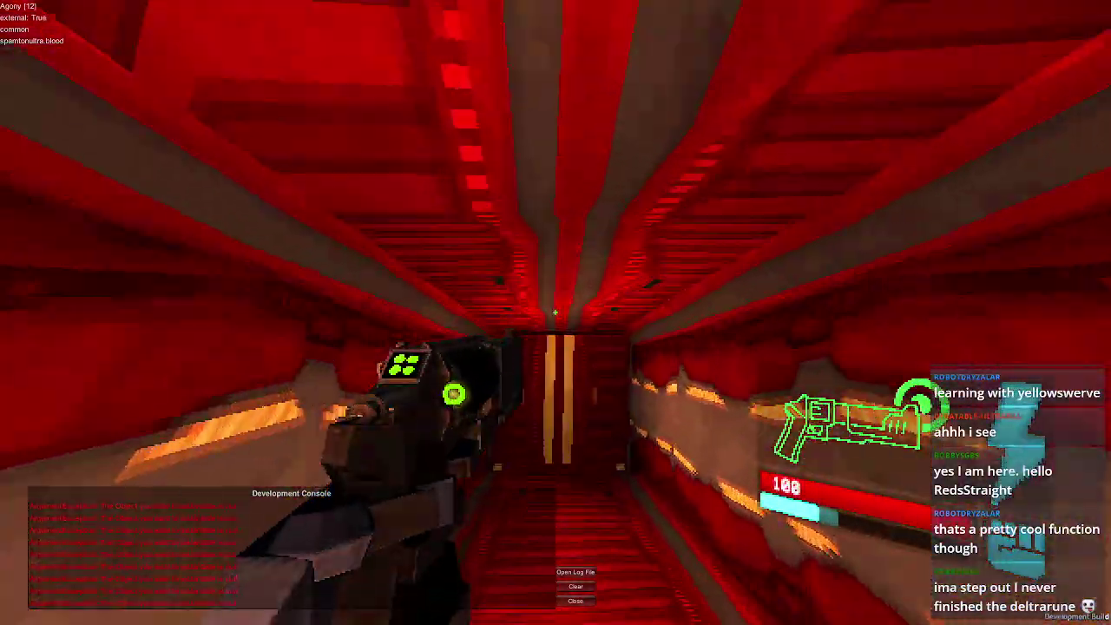
key(shift)
key(w)
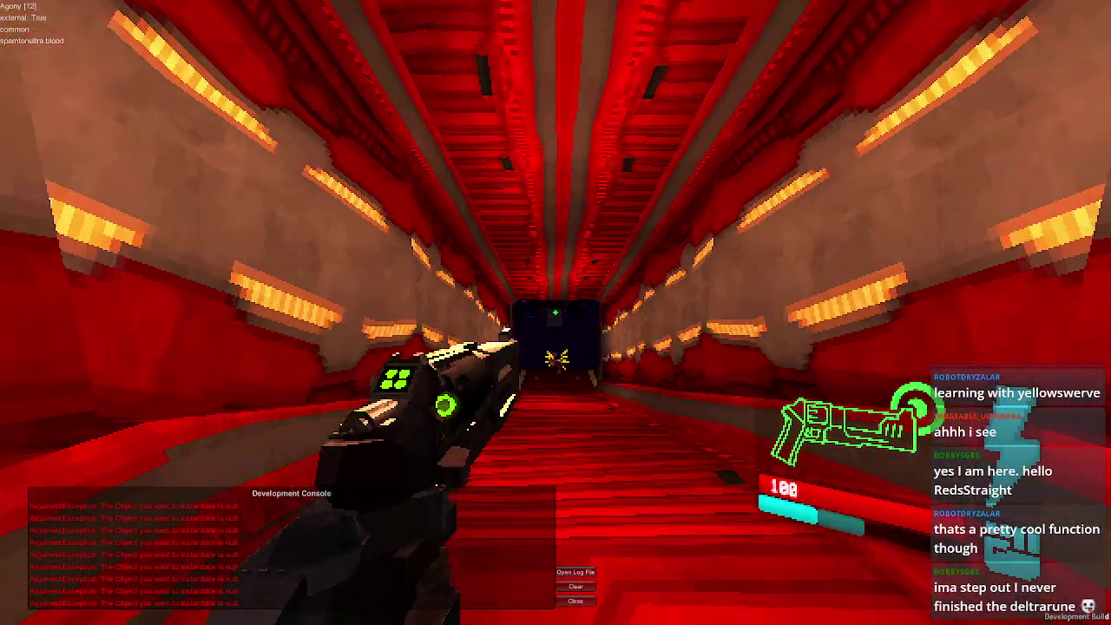
key(w)
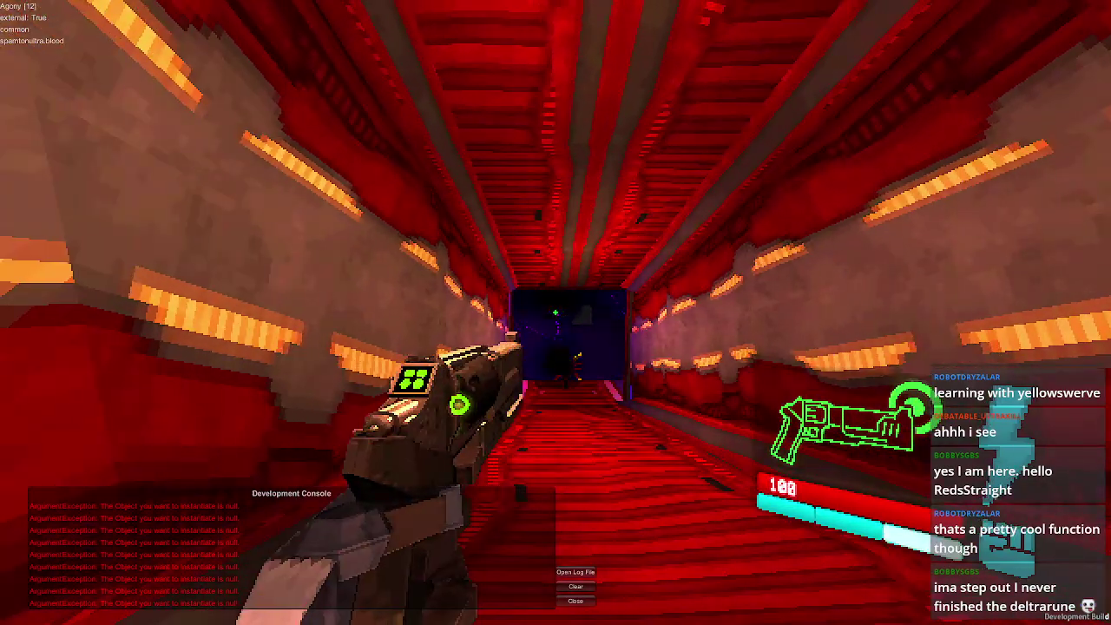
- Restart the mission and run down the corridor into the arena entrance to test the attack again
key(Escape)
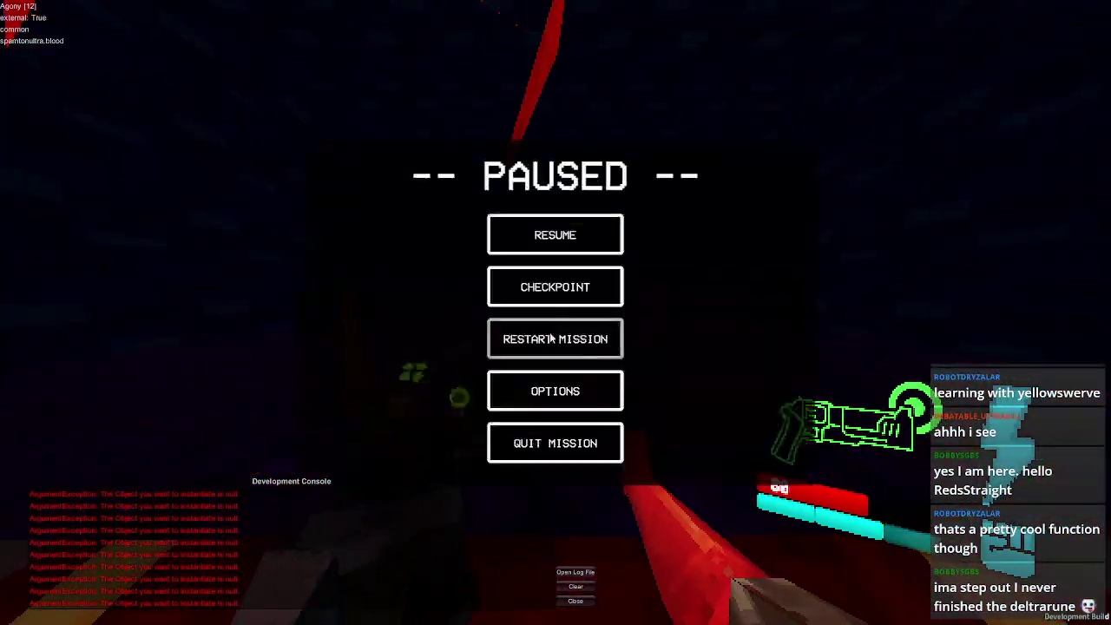
click(555, 338)
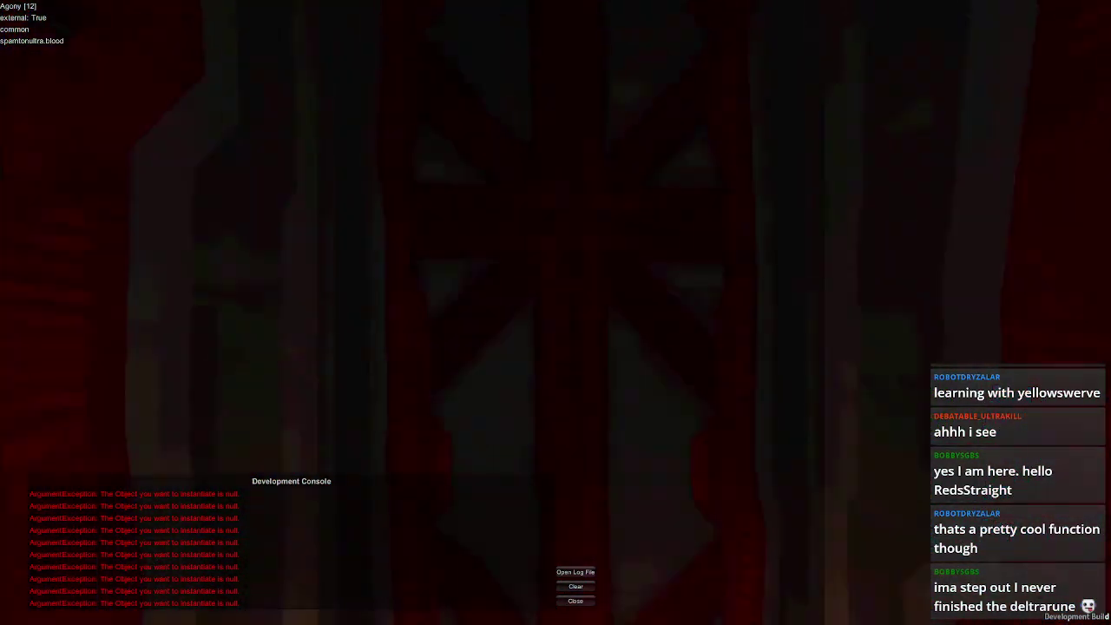
key(w)
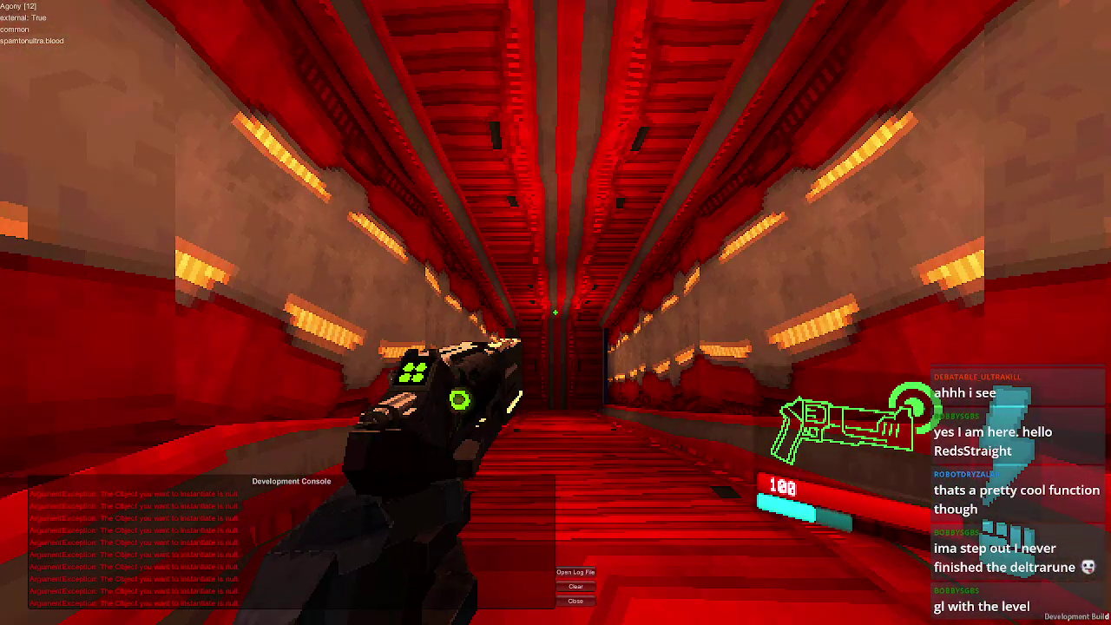
key(w)
key(w)
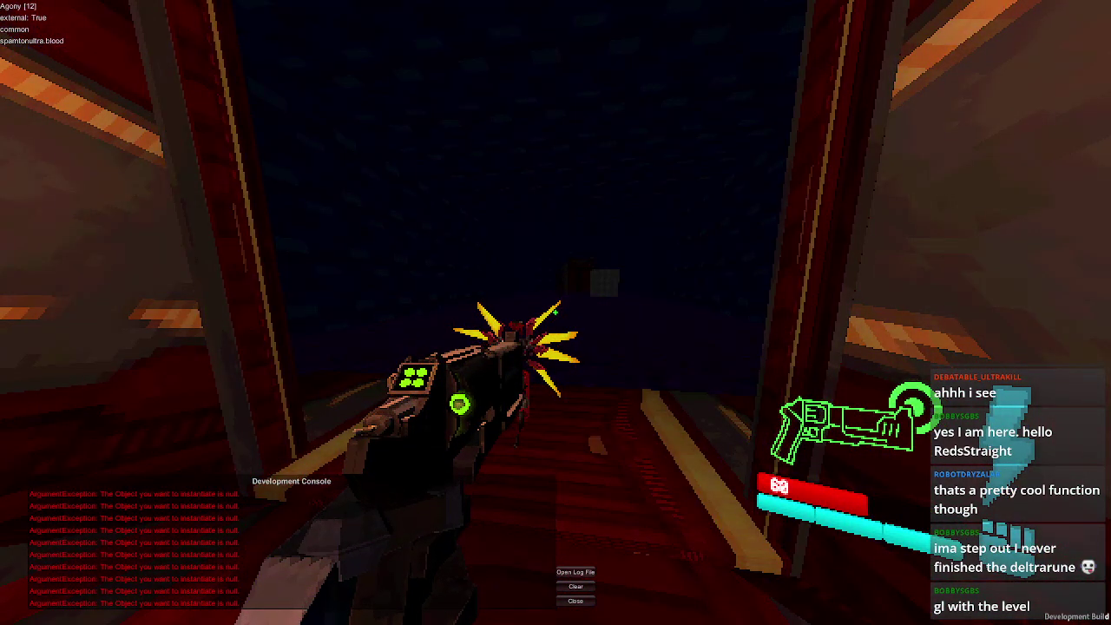
- Restart the mission once more, run into the black hole wall attack in the arena, and quit the mission
key(Escape)
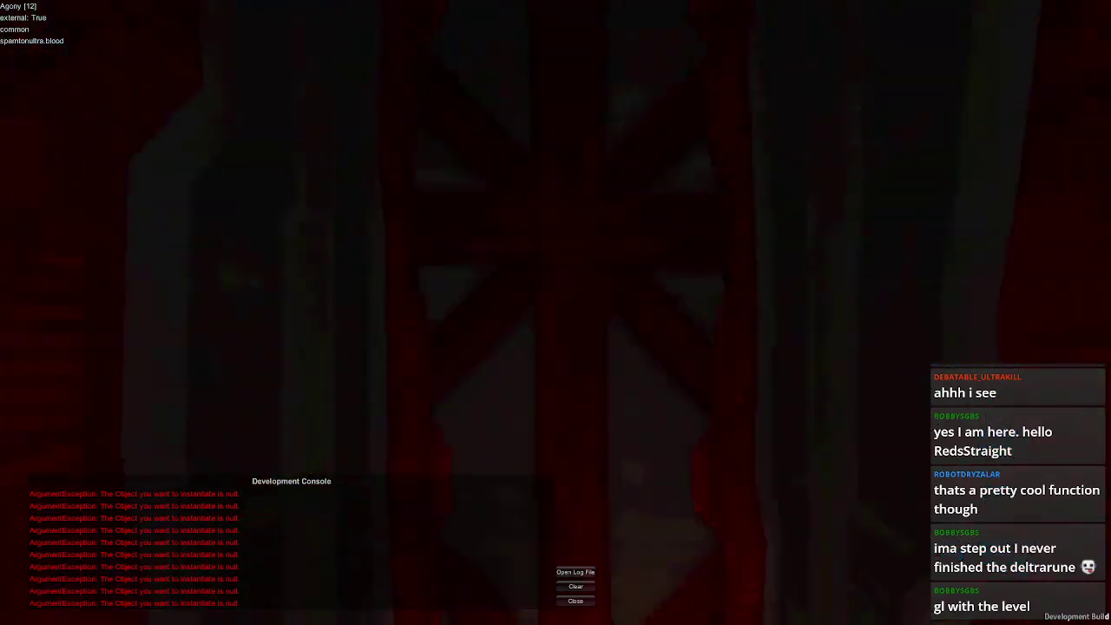
key(w)
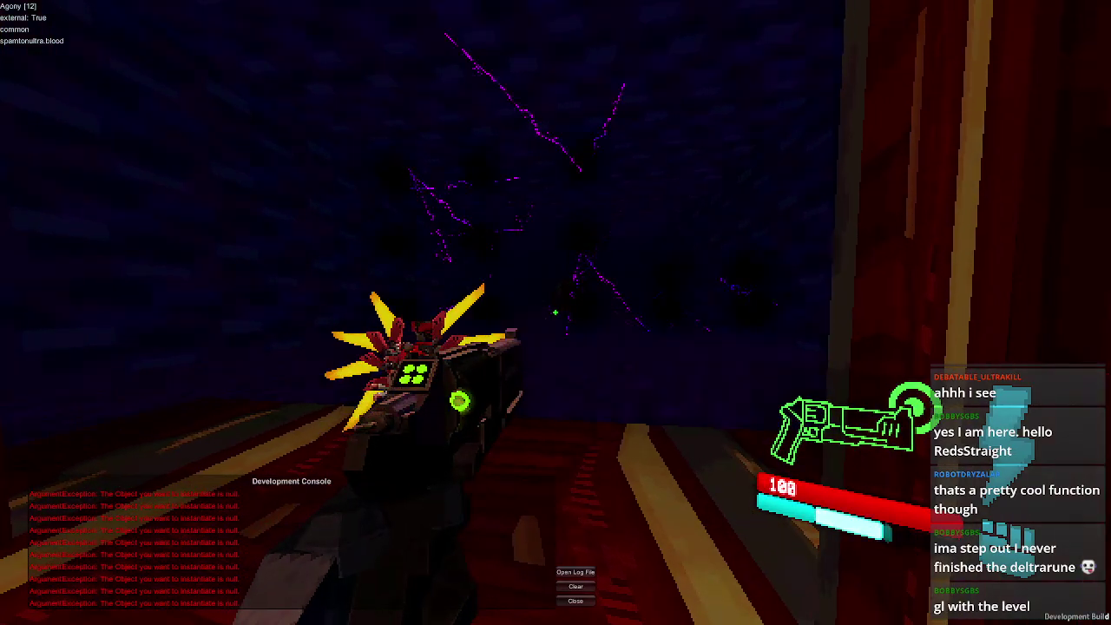
key(w)
key(w)
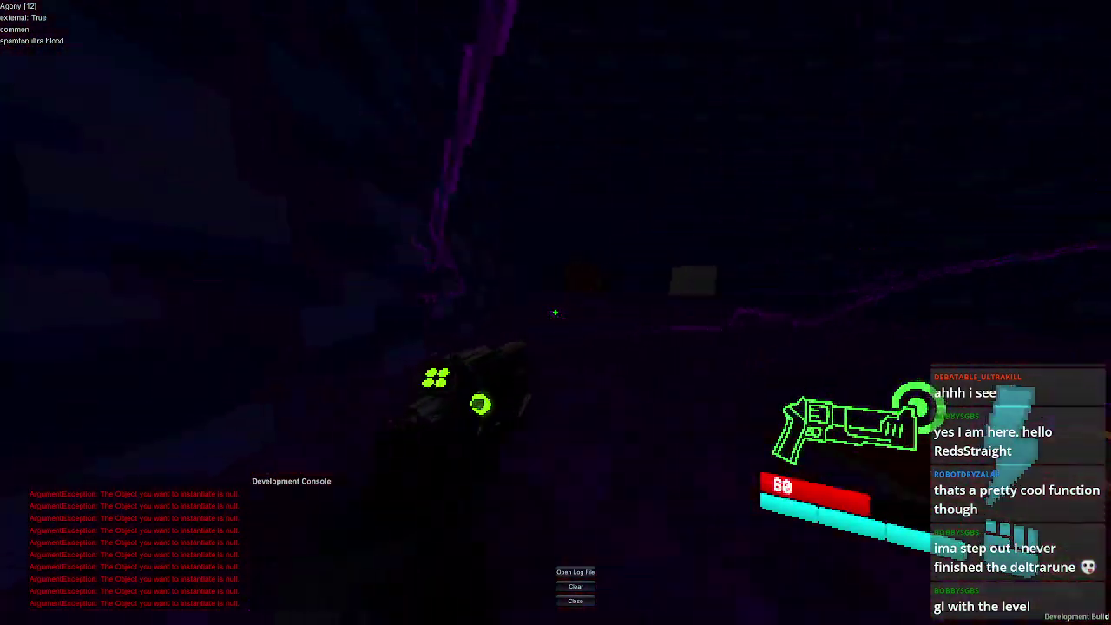
key(Escape)
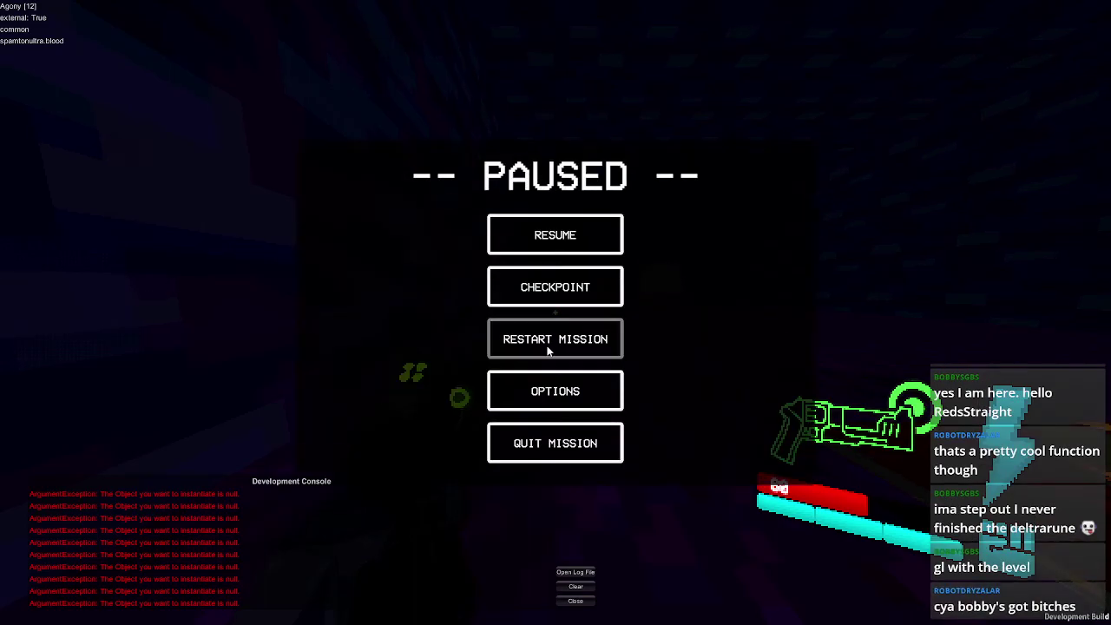
click(564, 441)
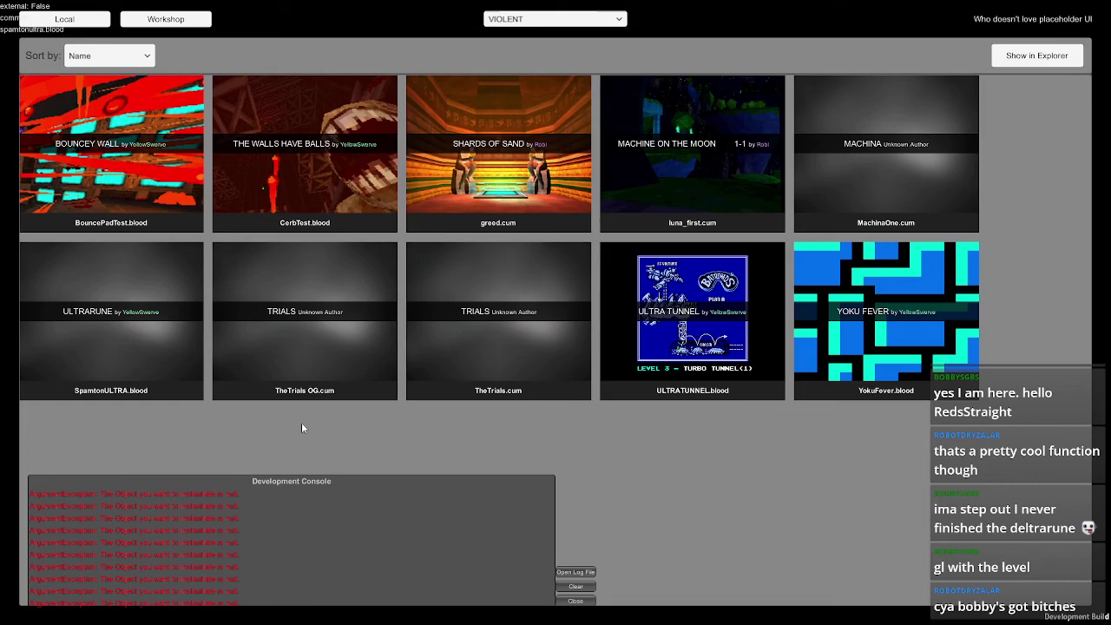
- Switch back to Unity, deactivate the attacks object and save the scene
key(alt+Tab)
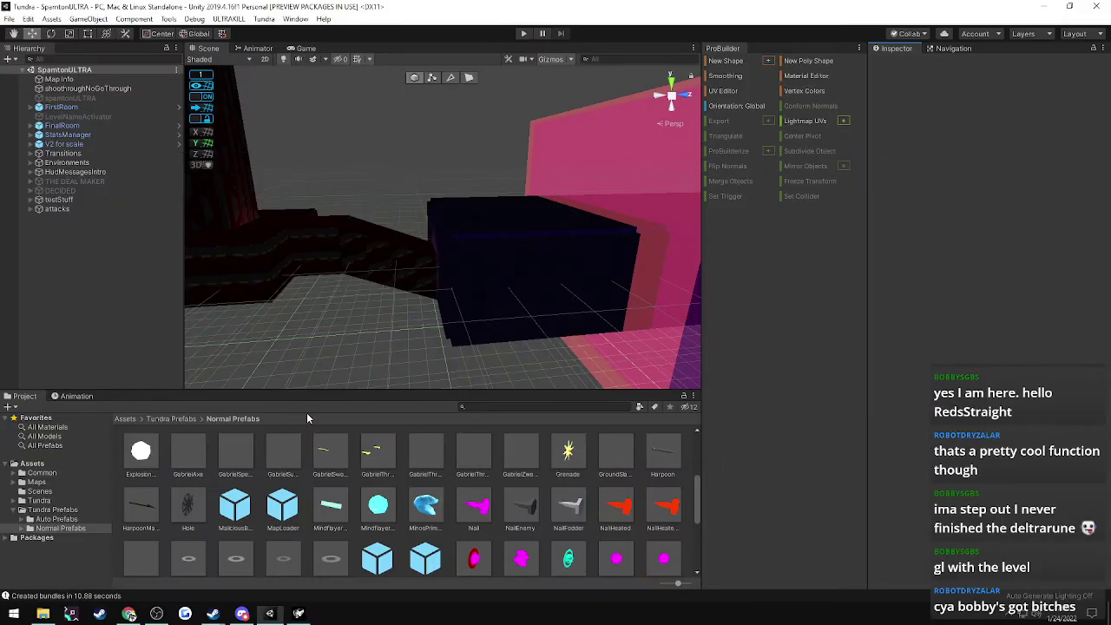
click(61, 208)
key(ctrl+s)
- Start SpamtonULTRA.blood in ULTRAKILL, and return to Unity to export the level with the attacks deactivated
click(298, 613)
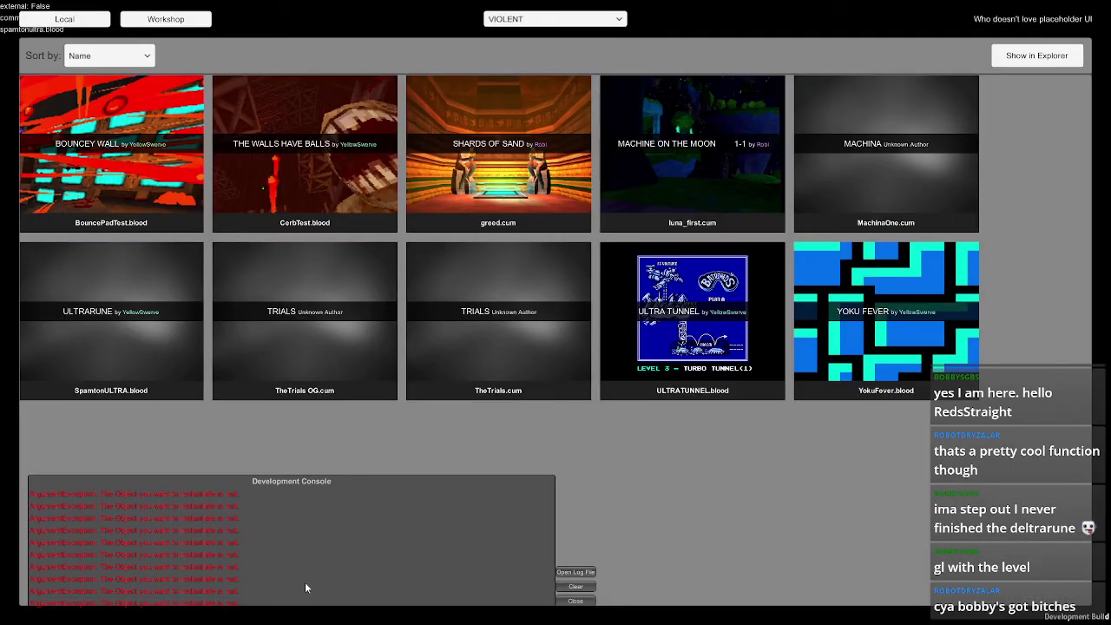
click(86, 294)
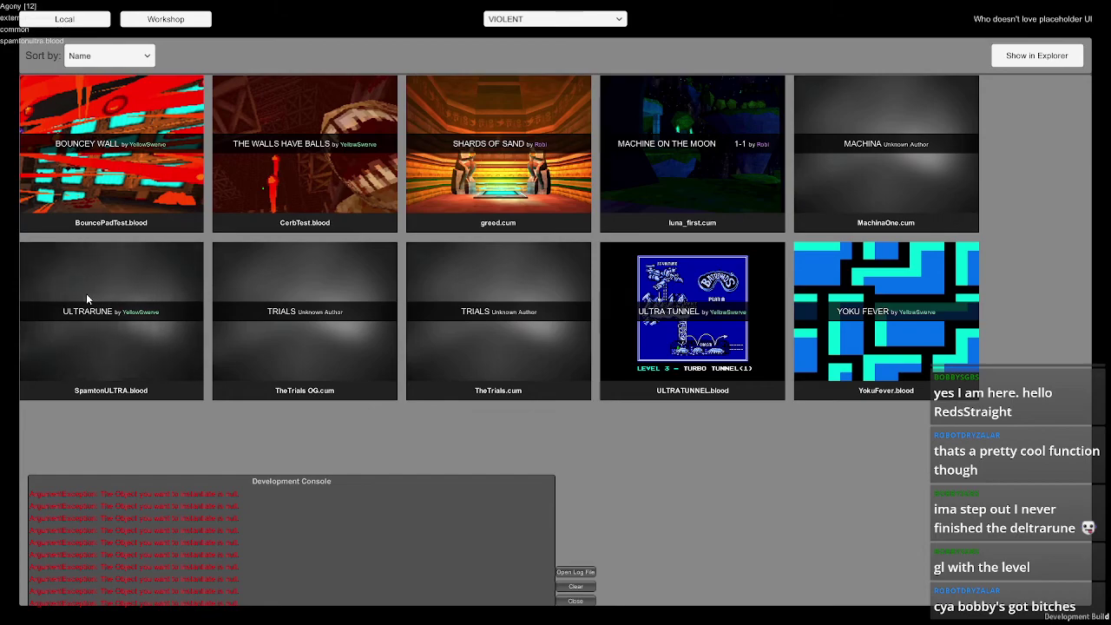
key(alt+Tab)
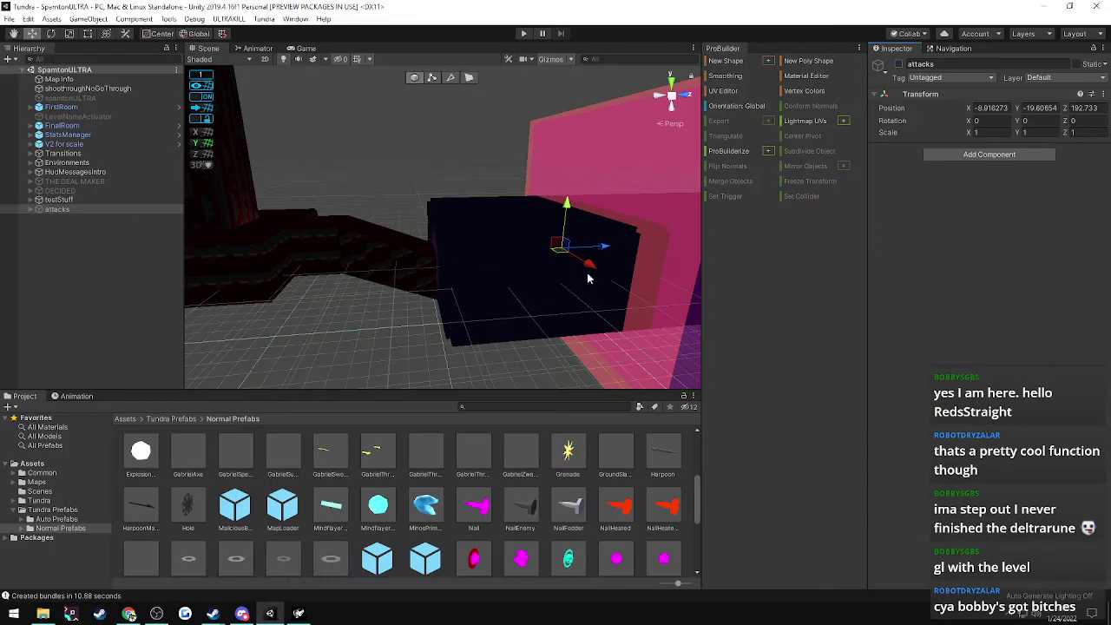
click(229, 18)
click(236, 29)
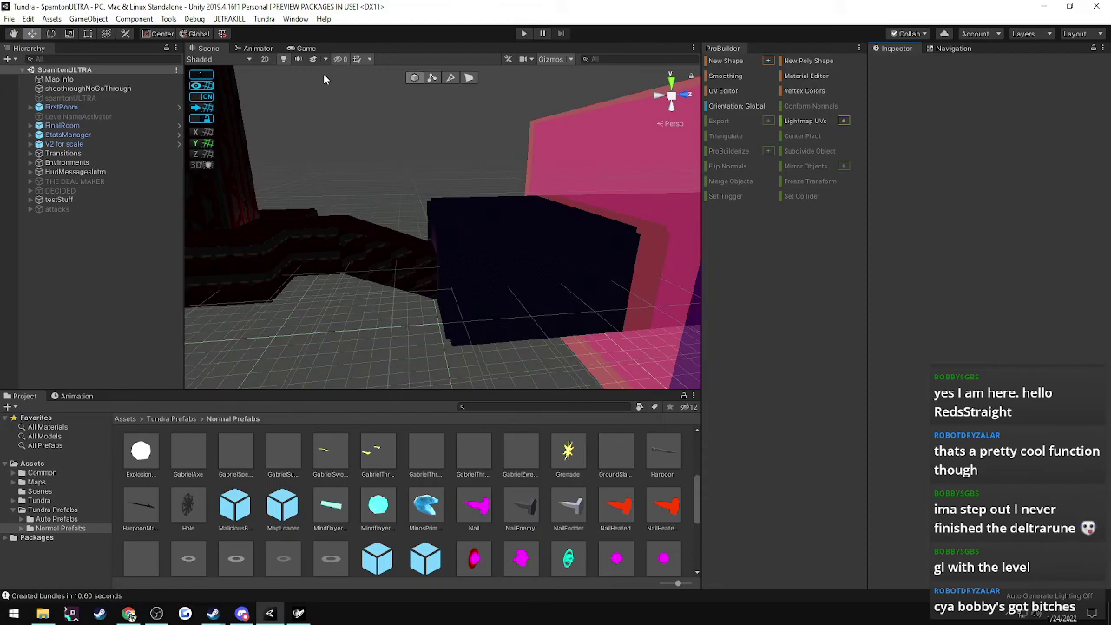
- Reload the changed map in ULTRAKILL, playtest the run into the arena up to the boss dialogue, and quit the mission
click(298, 614)
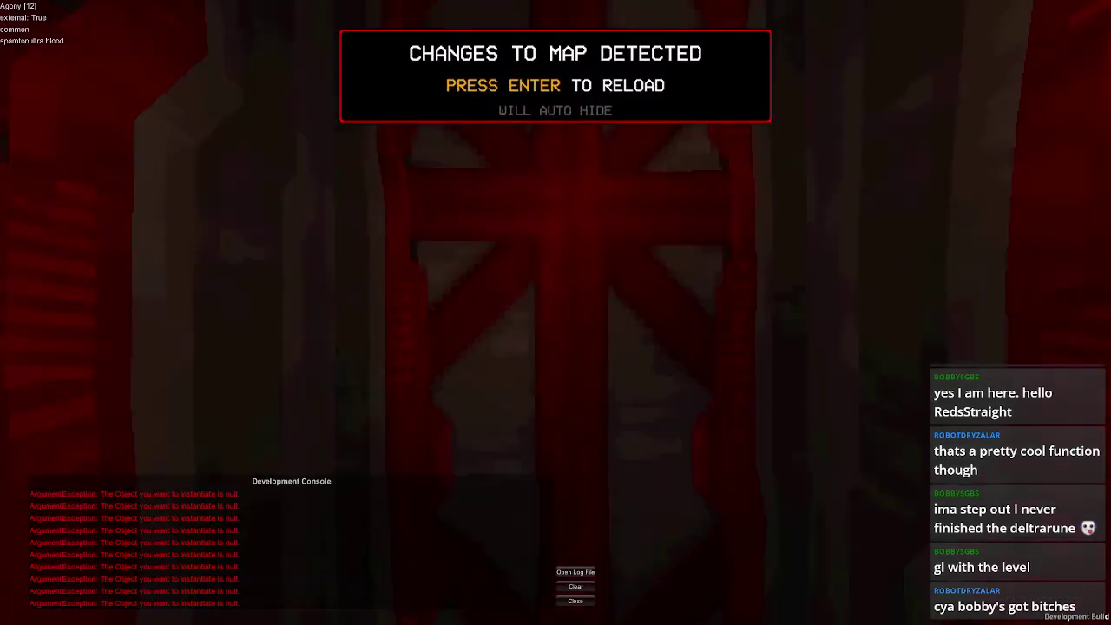
key(Return)
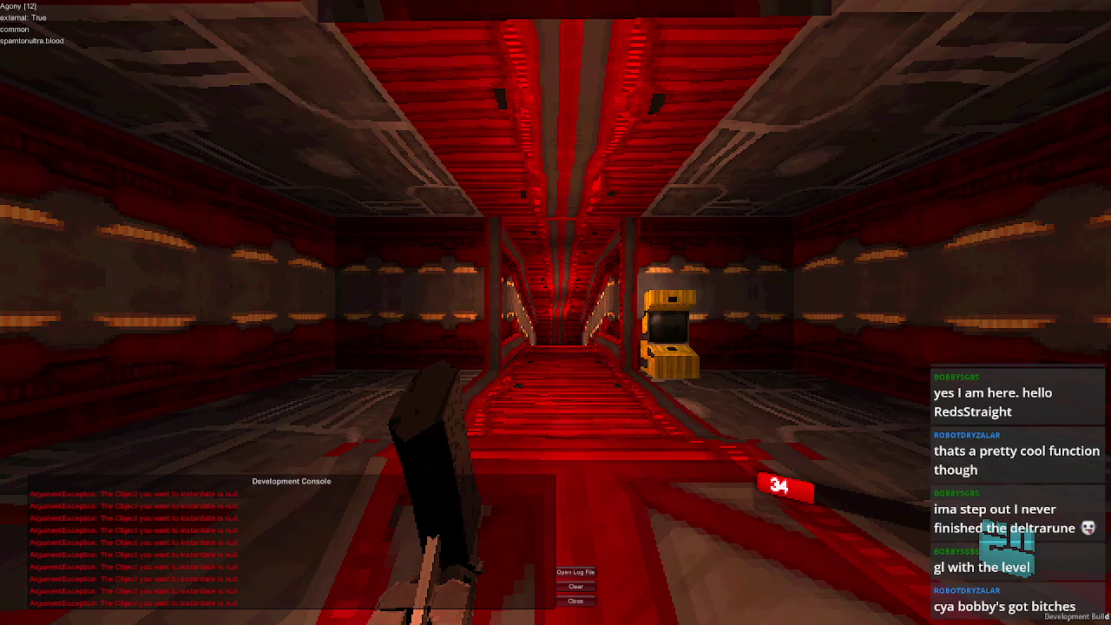
key(w)
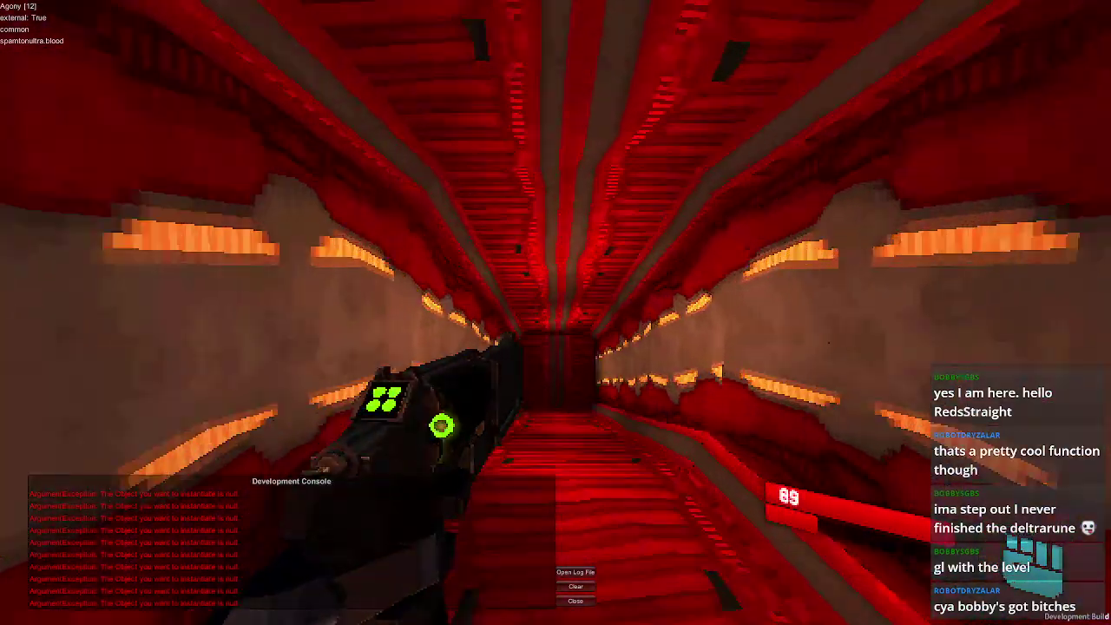
key(w)
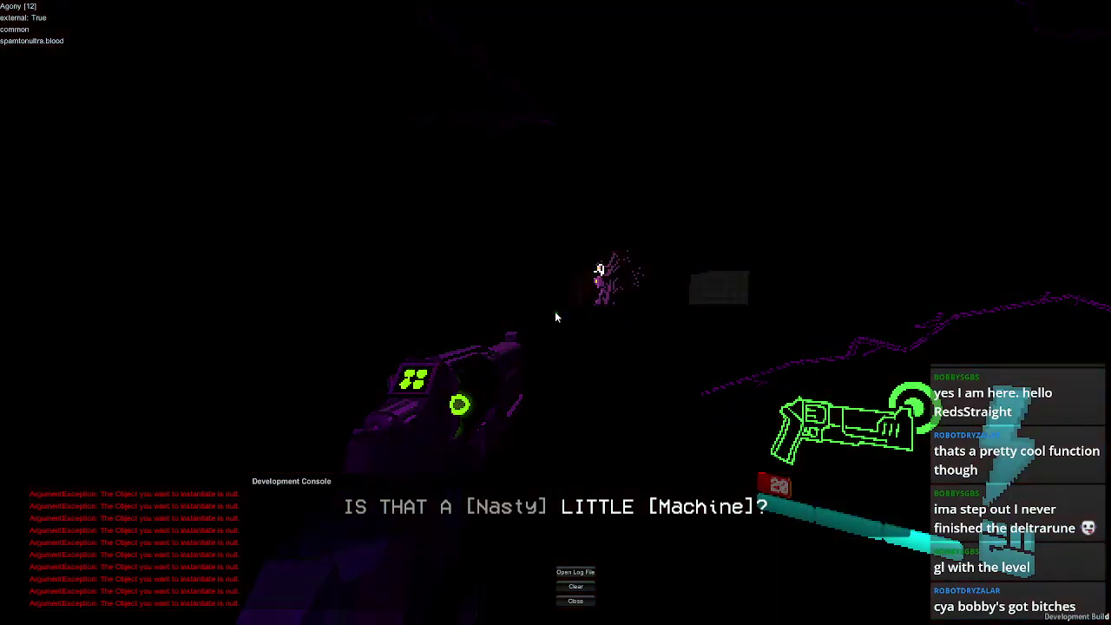
key(Escape)
click(556, 447)
- Switch back to Unity and examine the Object Activator settings of blackHoleWall and its child objects wall1 and wall2
key(alt+Tab)
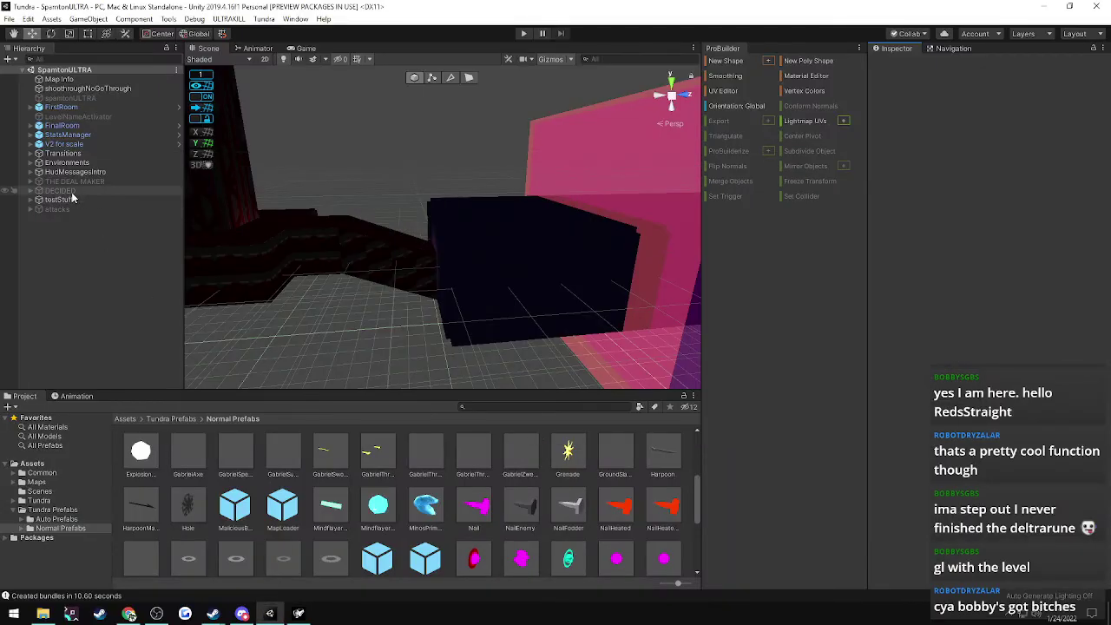
click(30, 210)
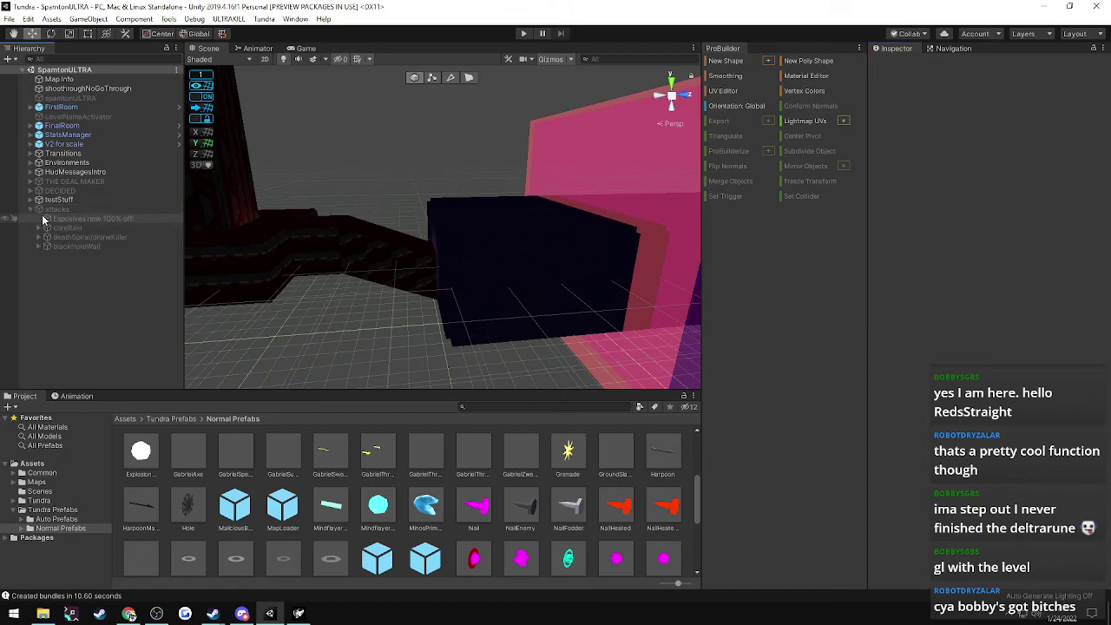
click(59, 246)
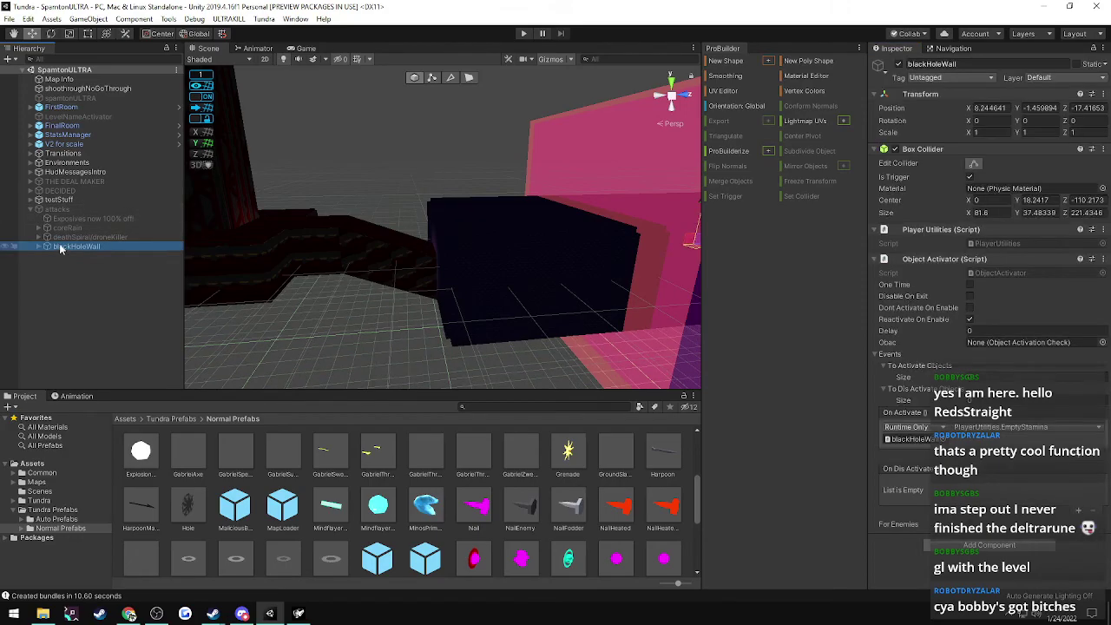
click(38, 248)
click(54, 257)
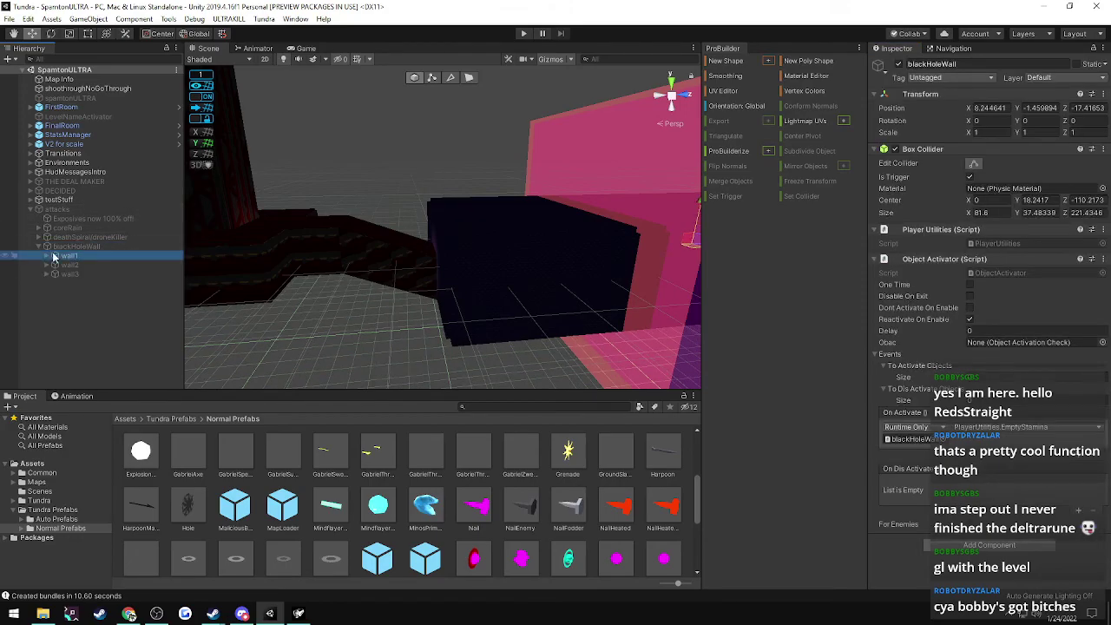
key(Down)
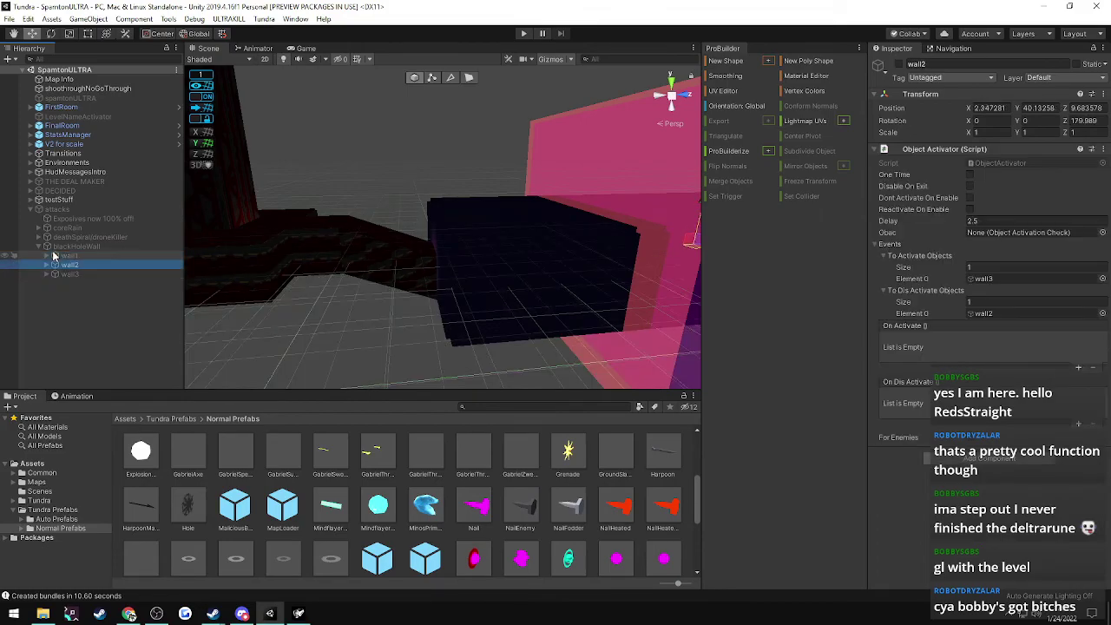
click(54, 256)
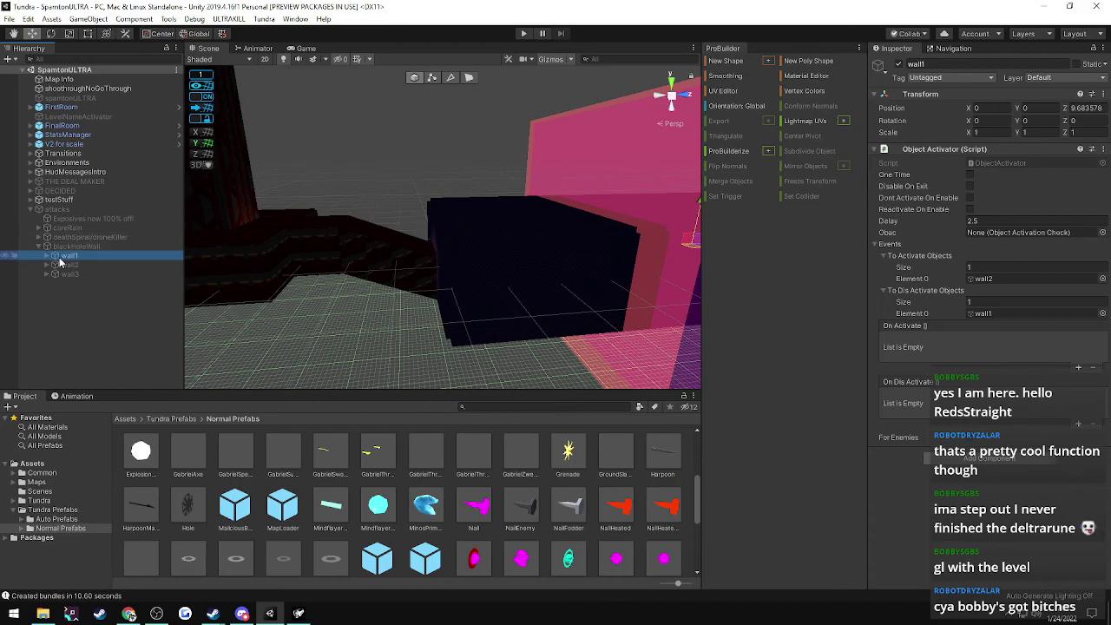
click(64, 248)
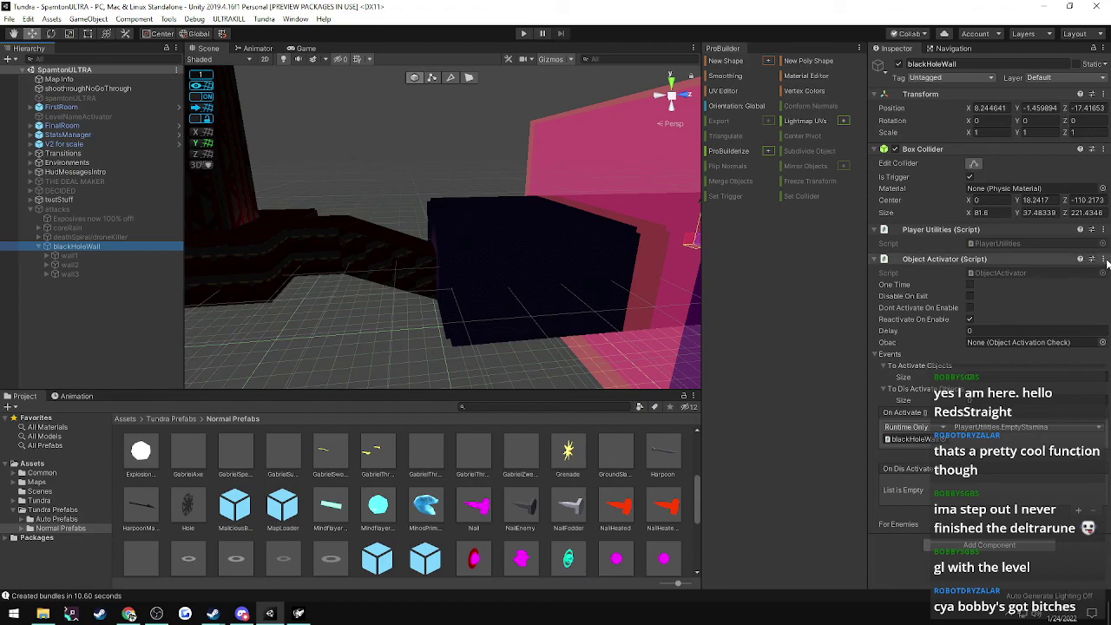
- Copy the Player Utilities script component of the blackHoleWall object
click(996, 230)
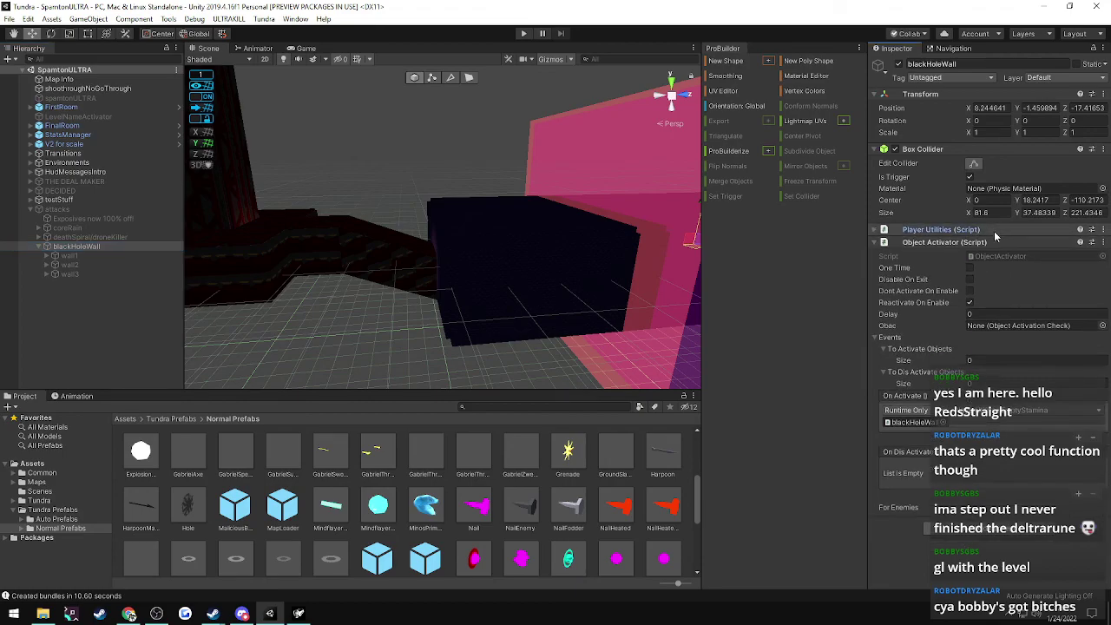
click(996, 243)
click(925, 229)
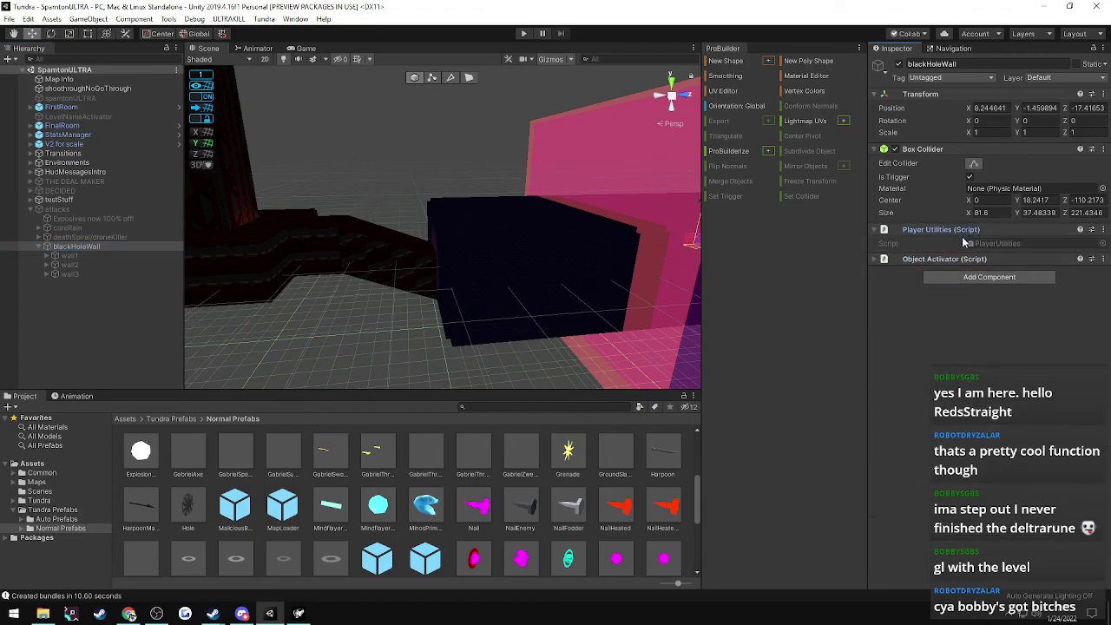
click(1024, 258)
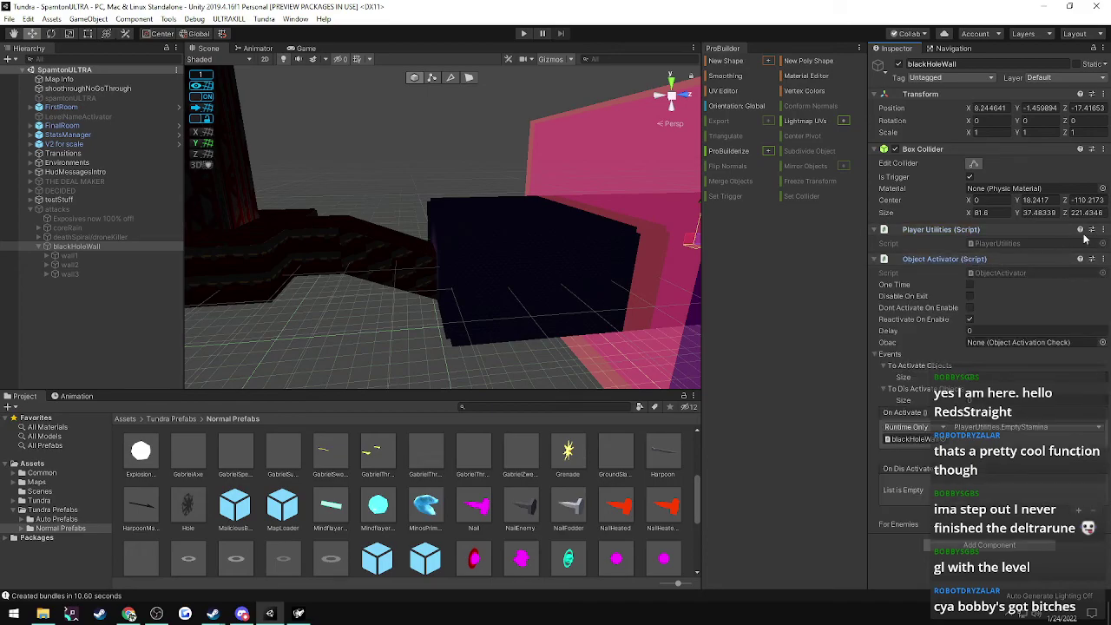
click(1102, 229)
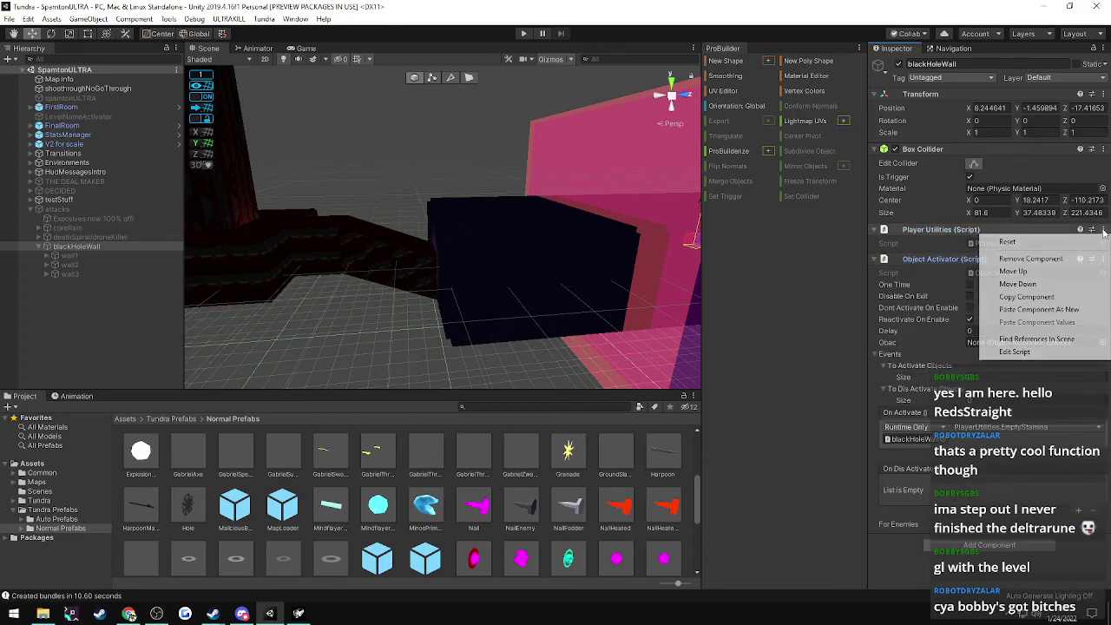
click(1012, 297)
click(1102, 229)
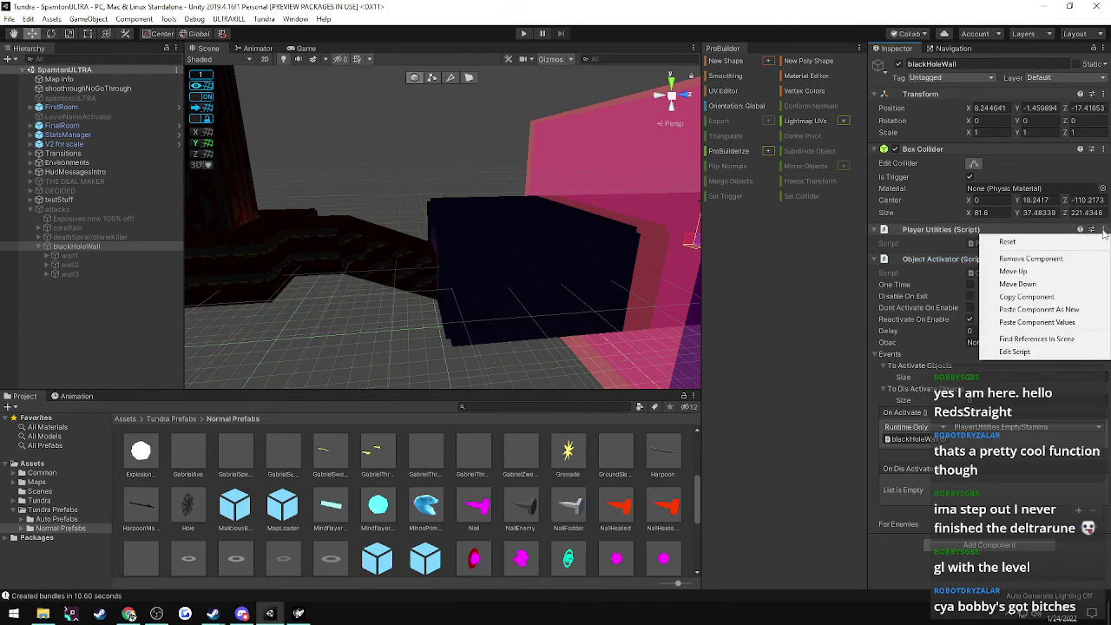
click(1018, 297)
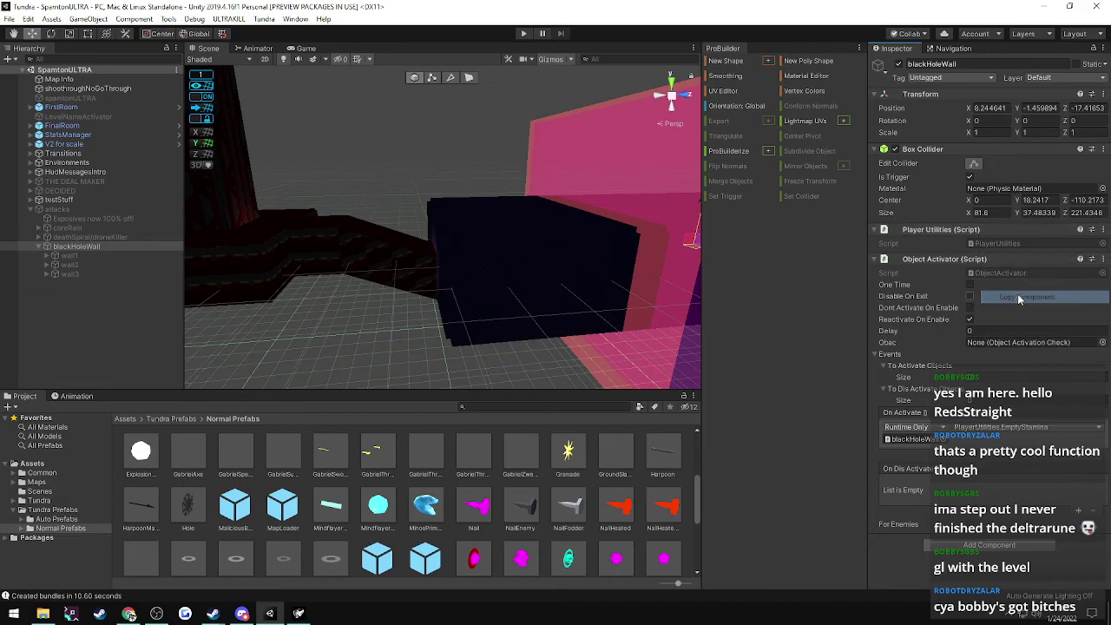
- Paste the copied Player Utilities component as a new component on wall1
click(62, 256)
click(994, 520)
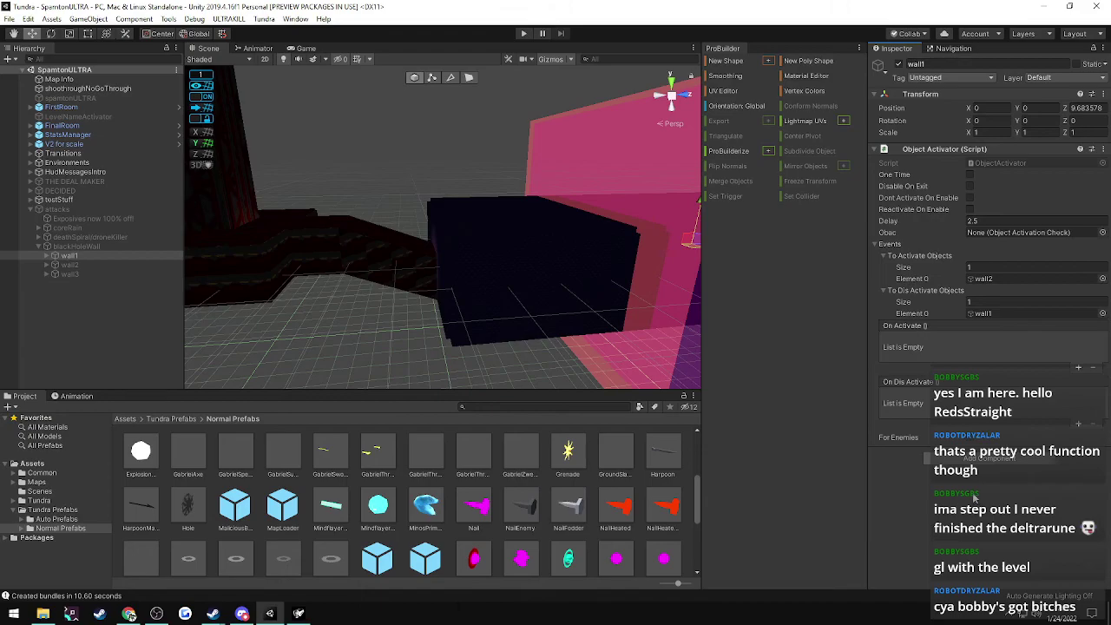
click(1103, 150)
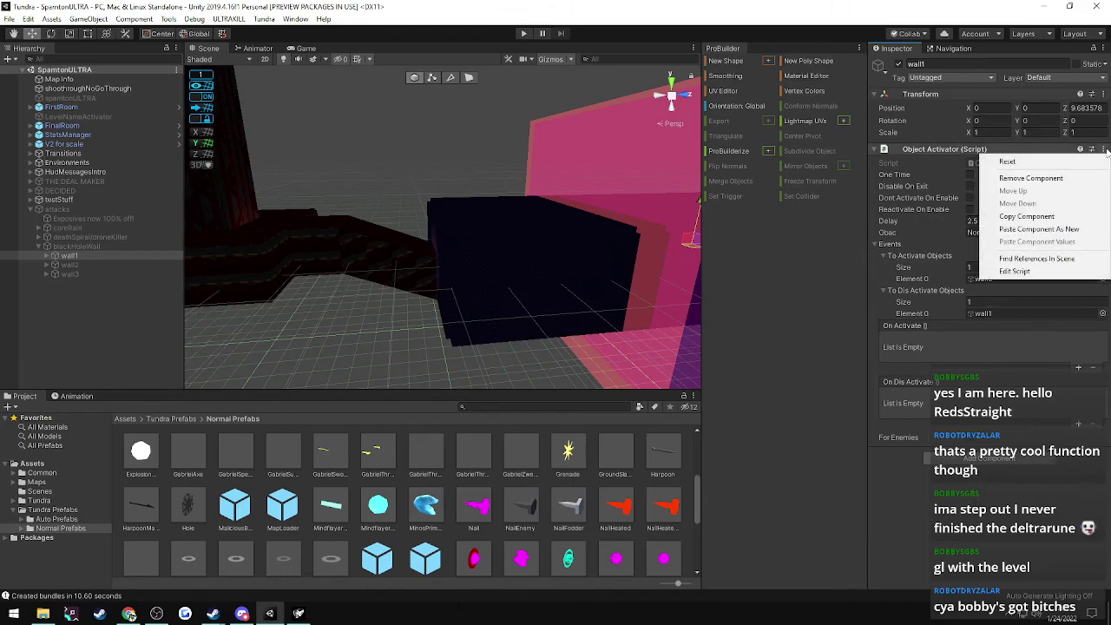
click(1039, 229)
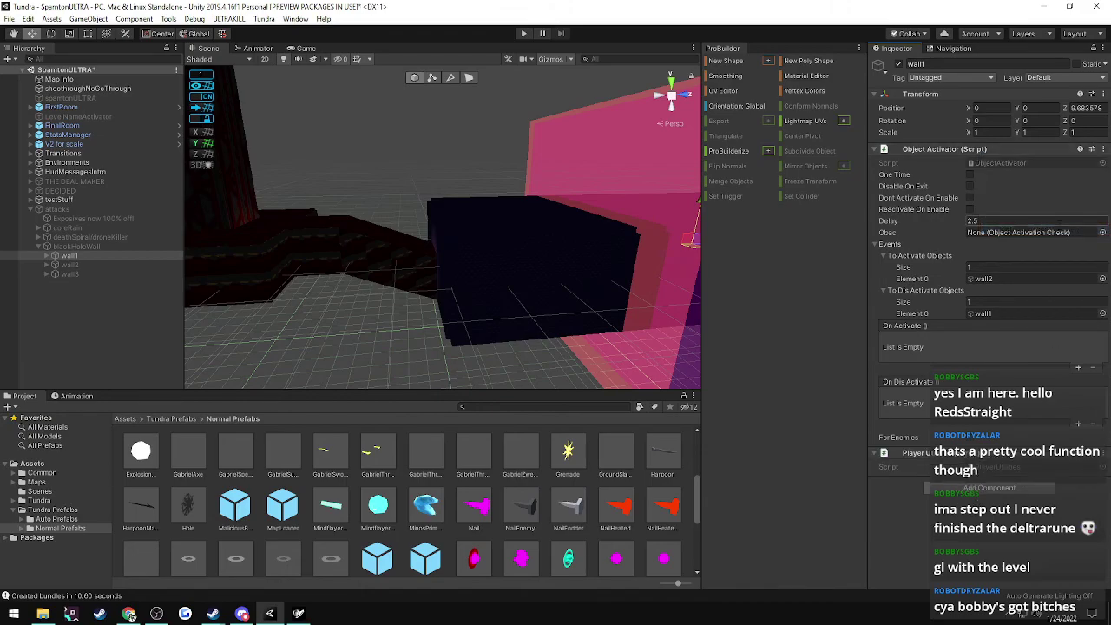
- Select wall1, wall2 and wall3 under blackHoleWall together for shared component editing
click(69, 264)
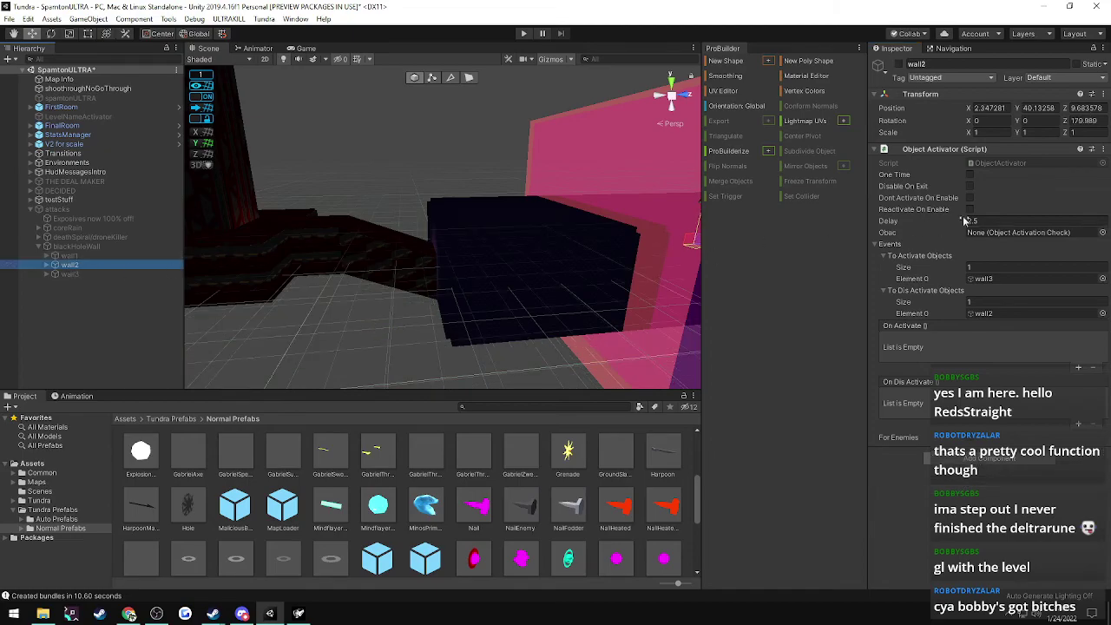
click(77, 257)
shift+click(75, 274)
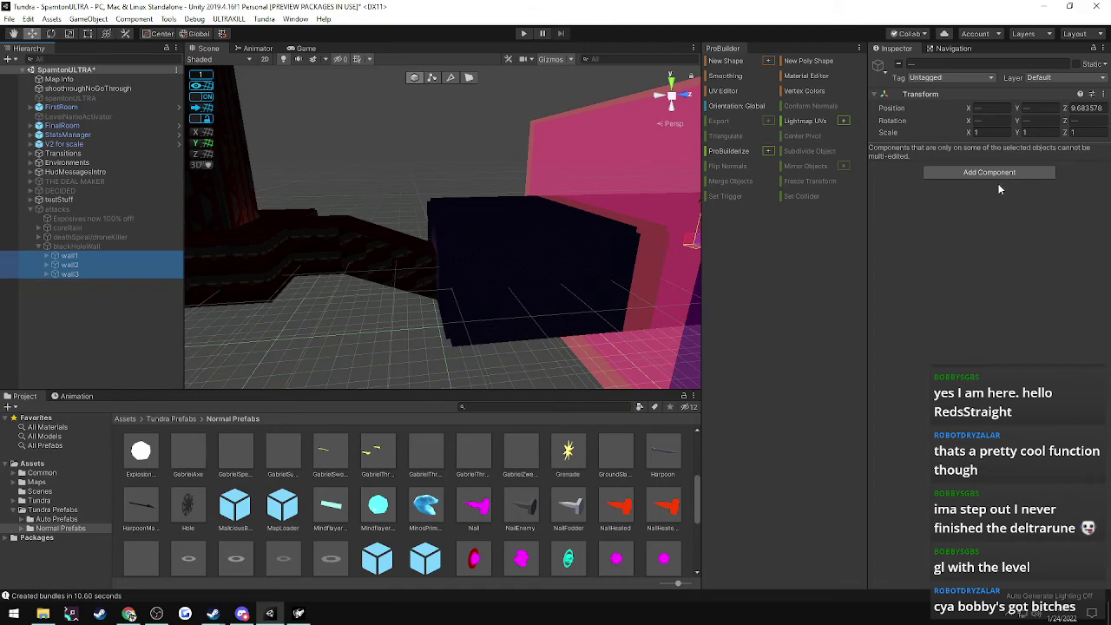
- Paste the copied Player Utilities script as a new component on wall1, wall2 and wall3 together
click(74, 258)
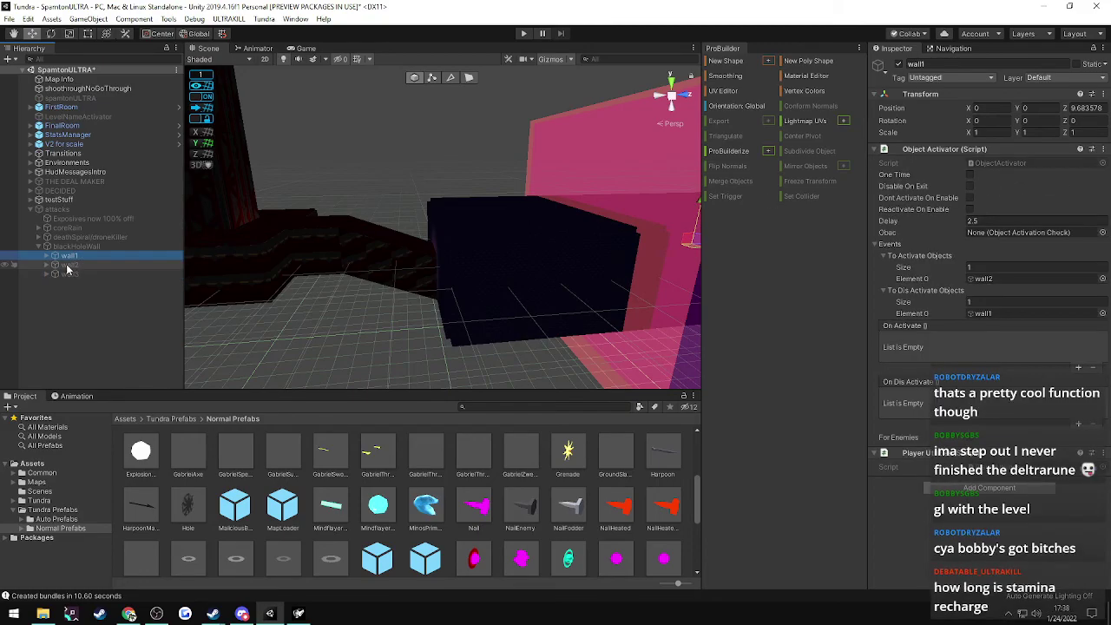
click(68, 266)
click(67, 276)
click(72, 265)
click(76, 257)
shift+click(69, 270)
click(1075, 219)
click(1103, 94)
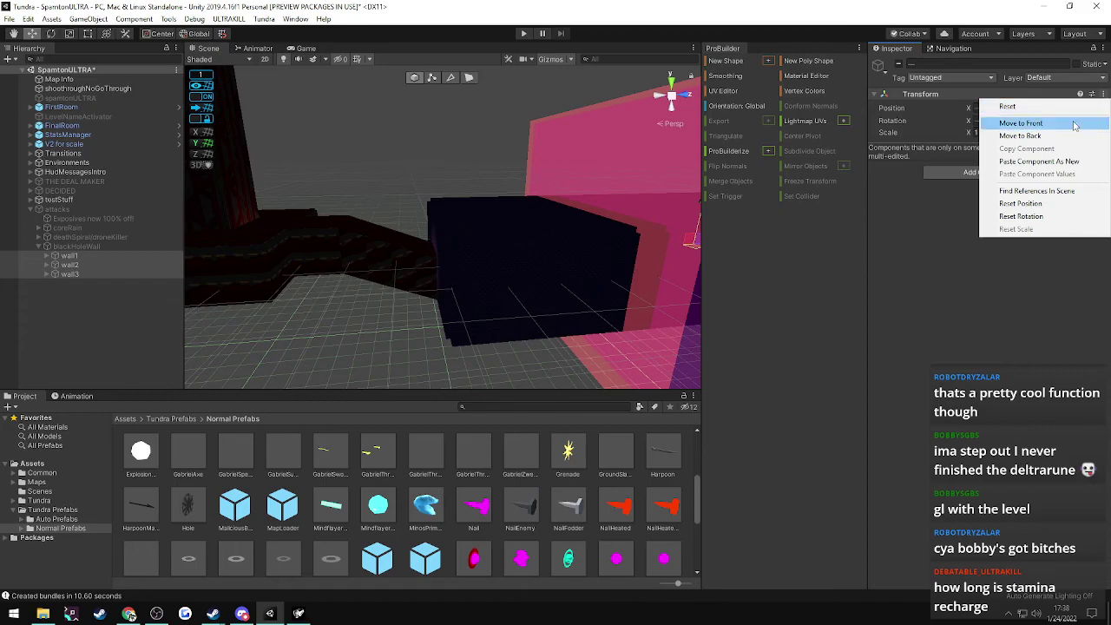
click(1038, 161)
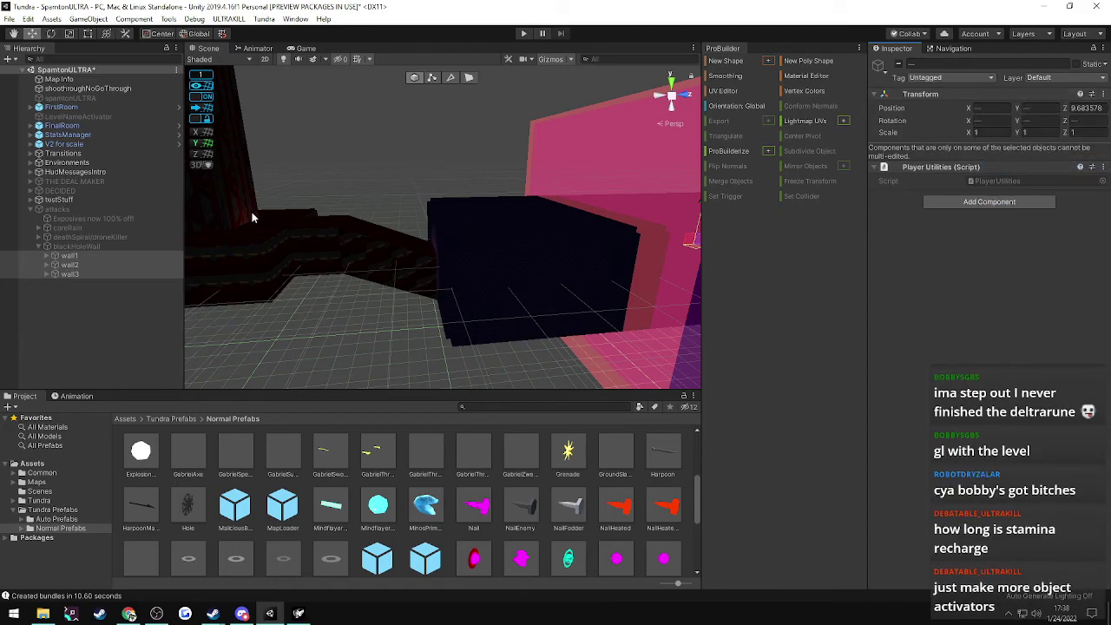
- Remove the duplicate Player Utilities component from wall1
click(67, 257)
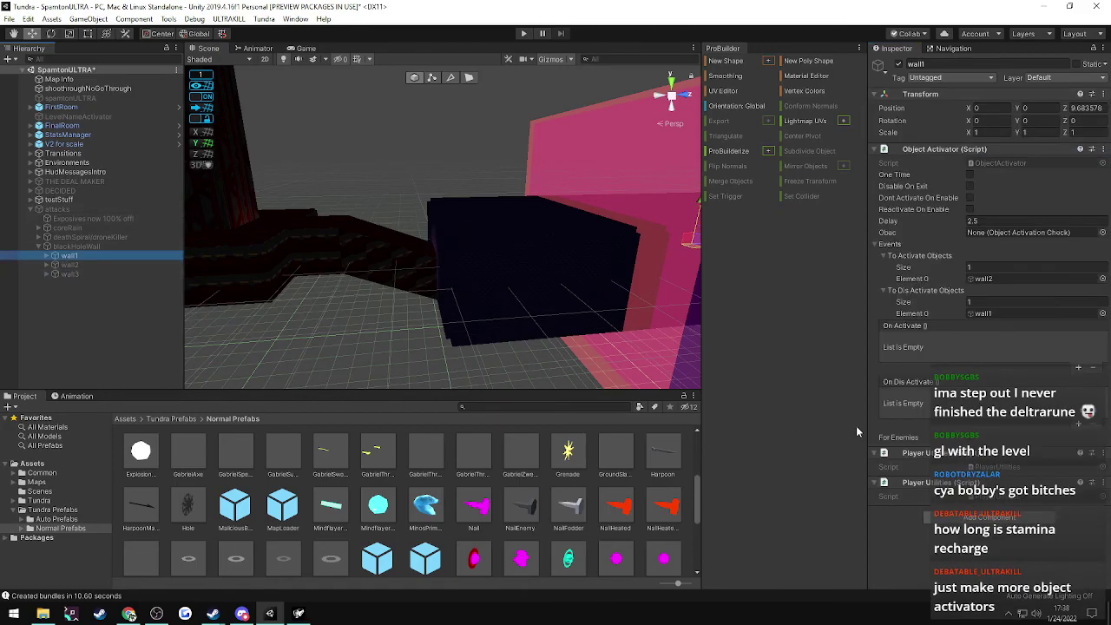
click(1103, 453)
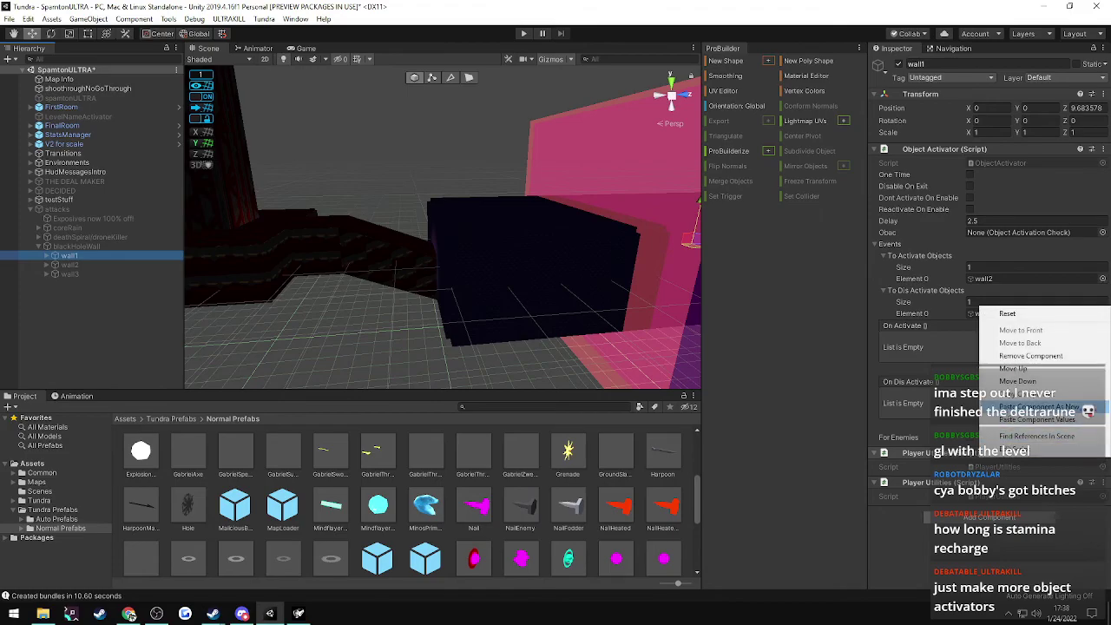
click(1030, 356)
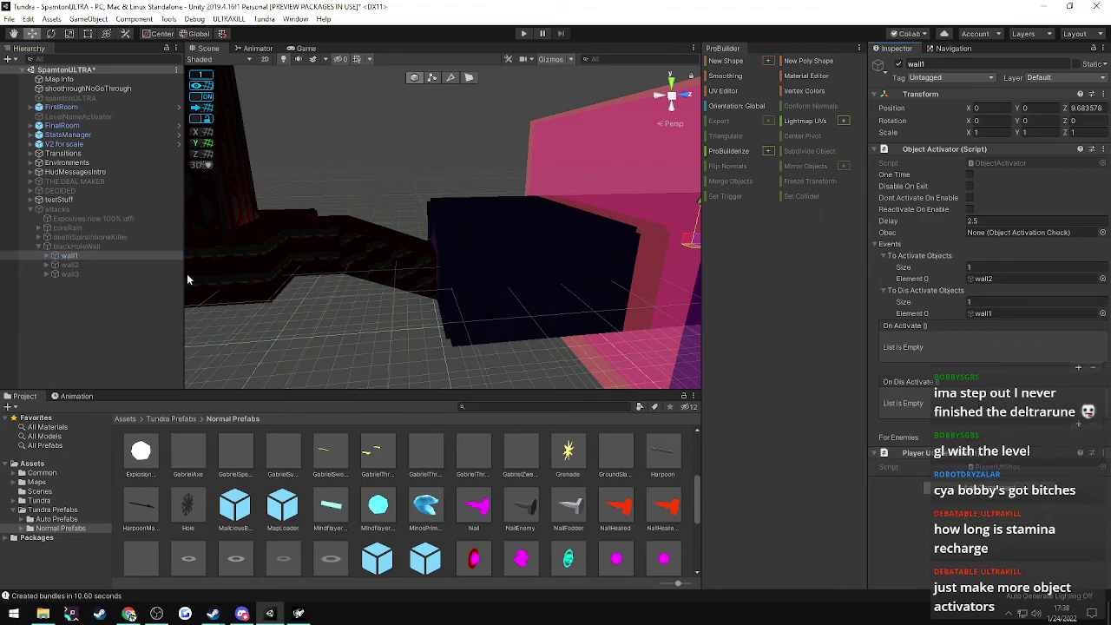
- Copy blackHoleWall's Box Collider and paste it as a new component on wall1, wall2 and wall3
click(54, 247)
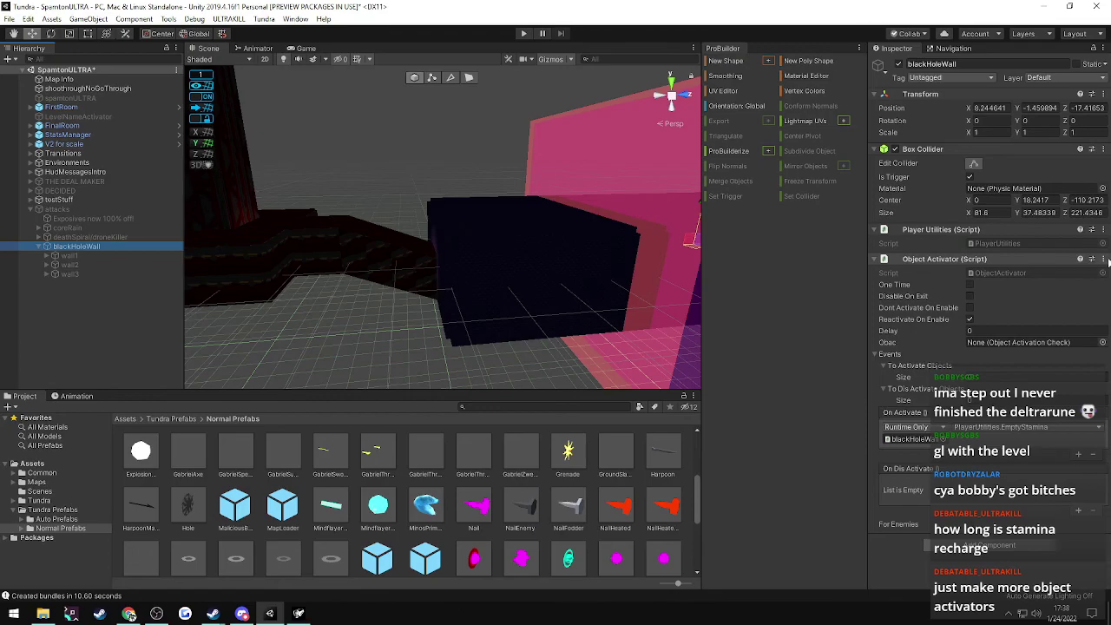
click(1104, 151)
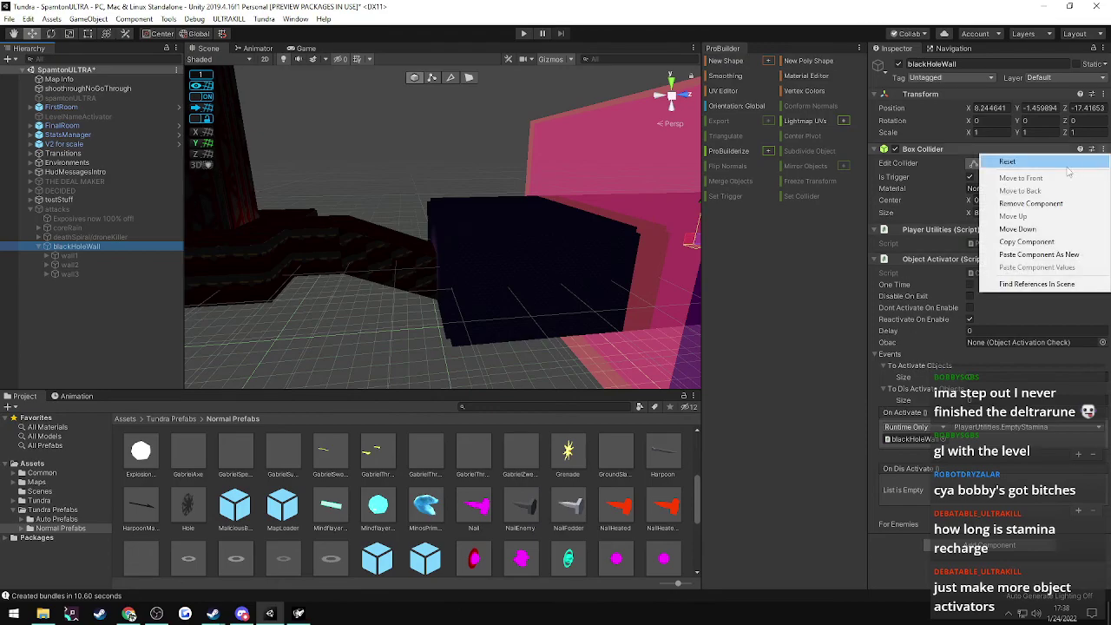
click(1024, 242)
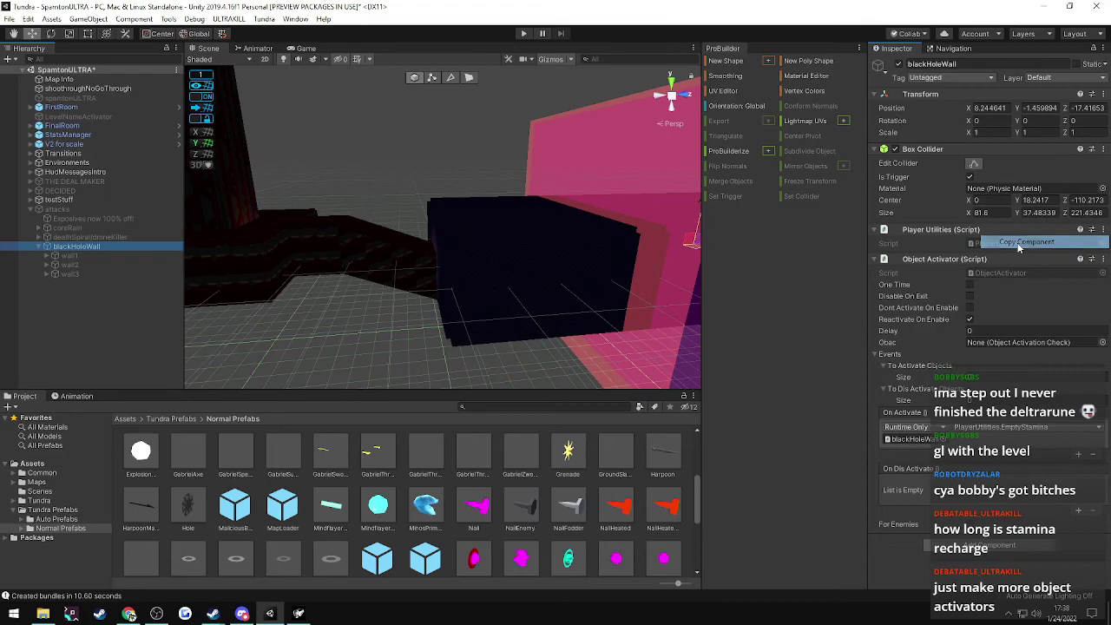
click(63, 256)
shift+click(68, 275)
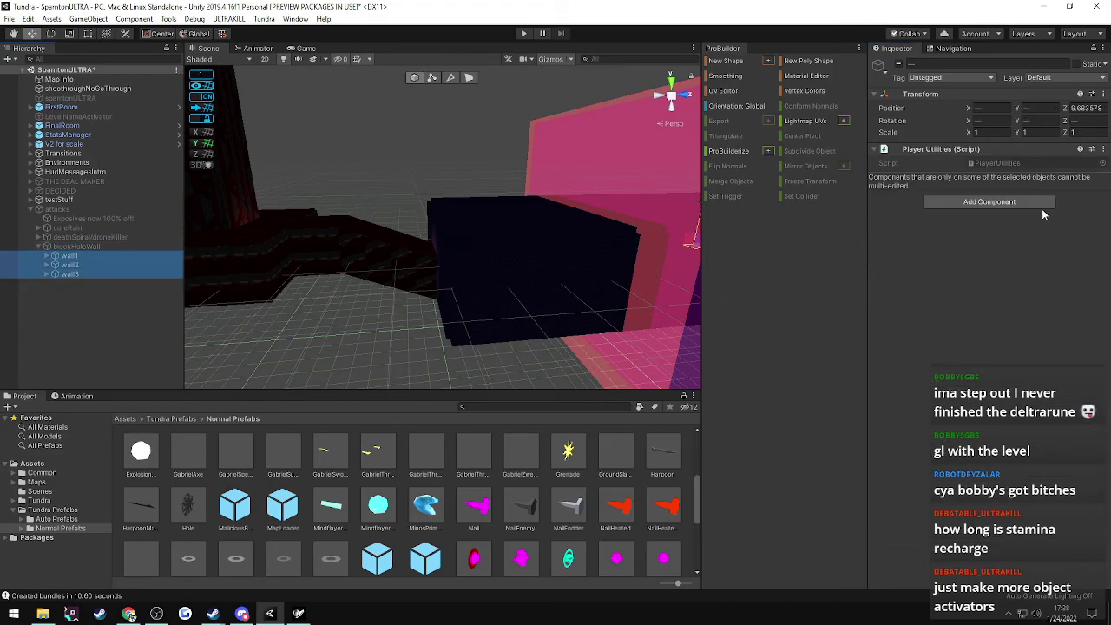
click(1103, 150)
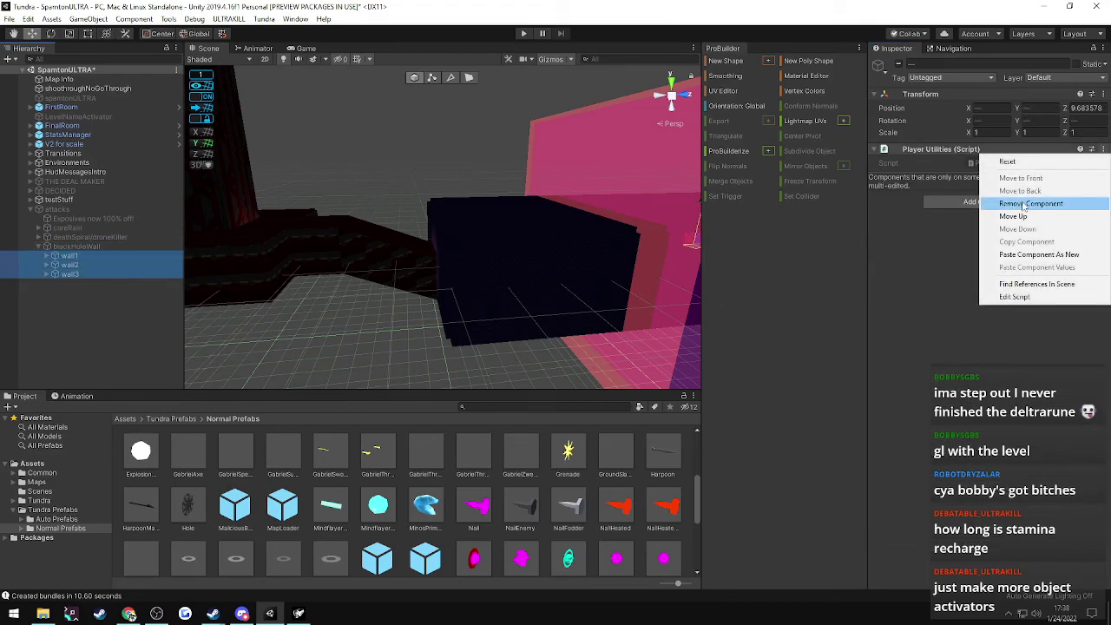
click(1029, 254)
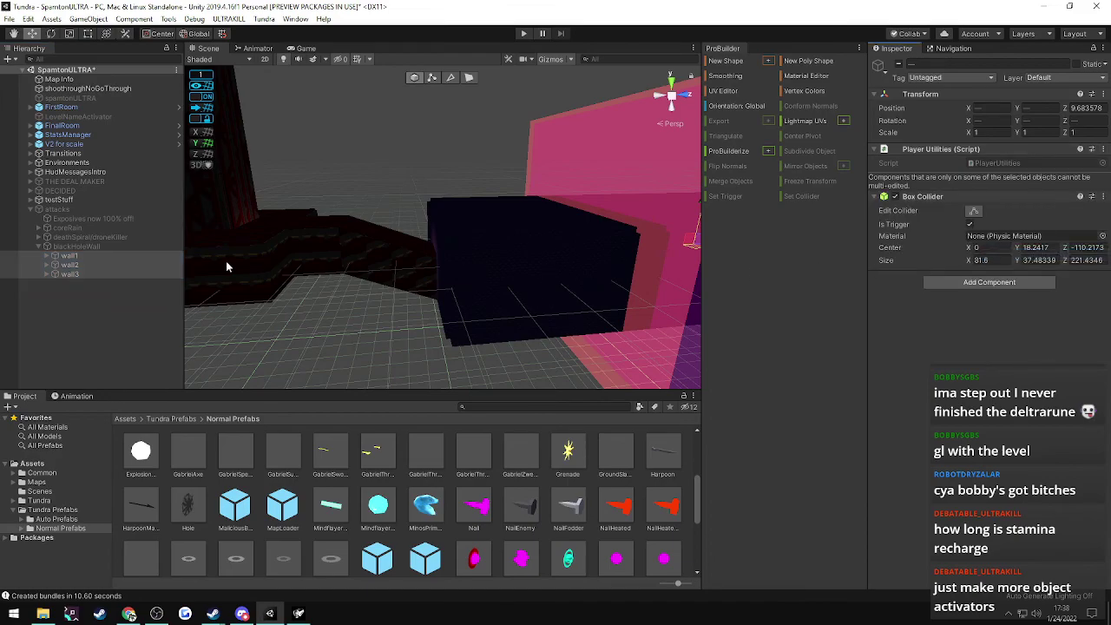
click(66, 256)
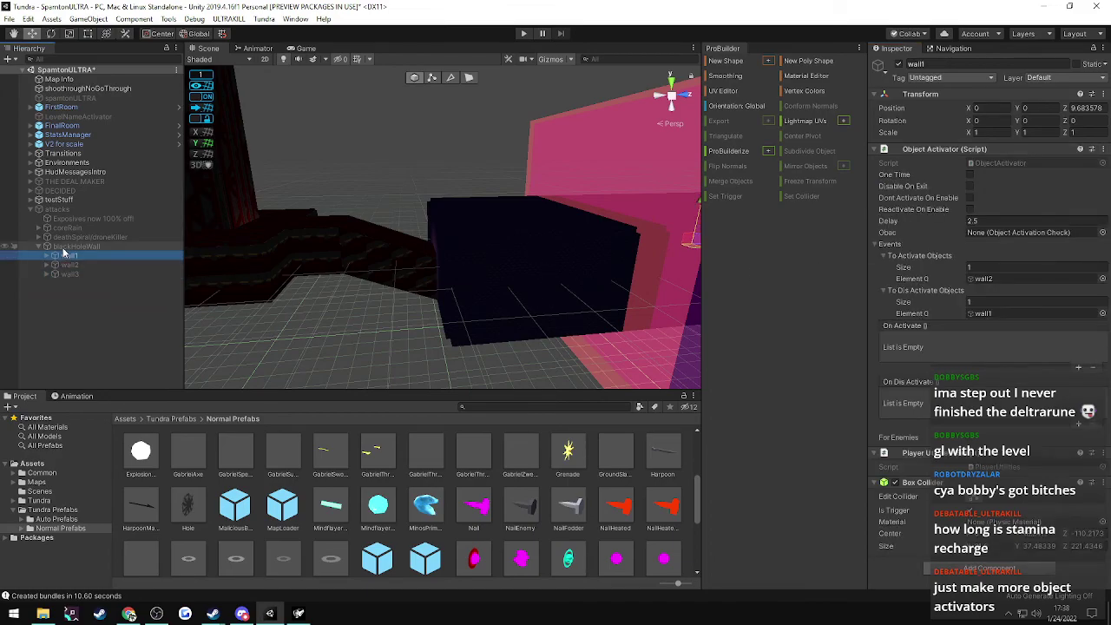
- Copy blackHoleWall's Object Activator script and paste it as a new component on wall1, wall2 and wall3
click(74, 247)
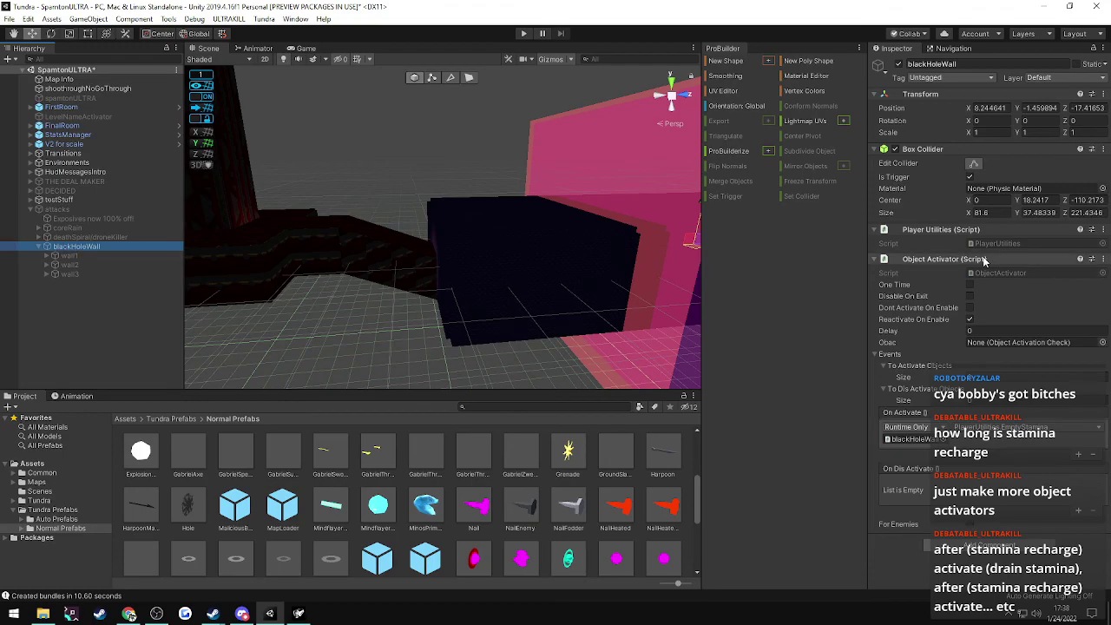
click(1105, 259)
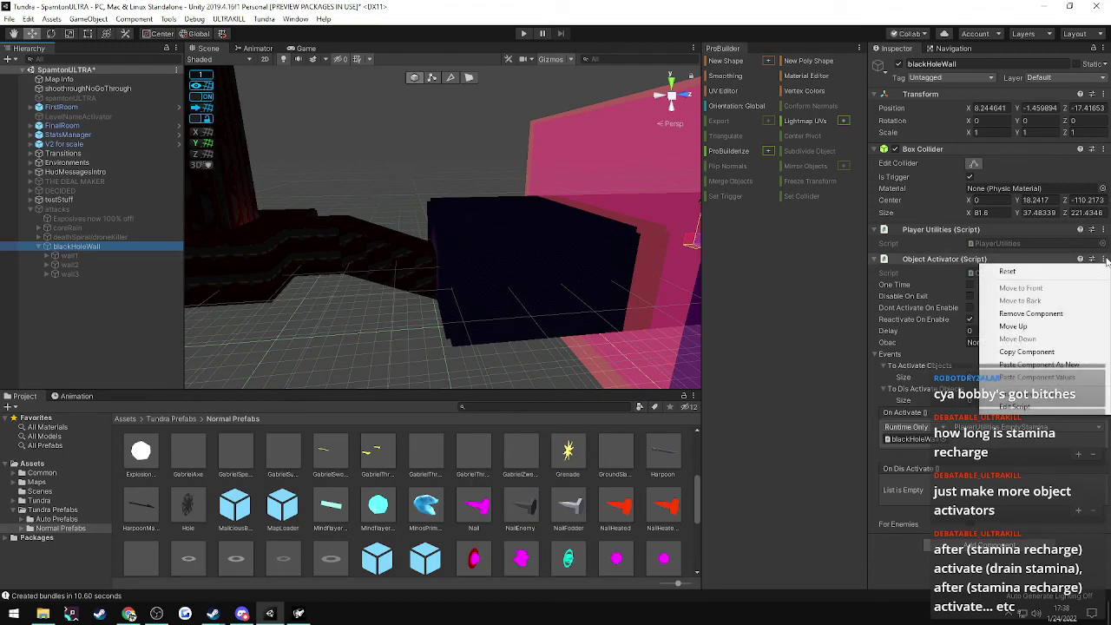
click(1024, 353)
click(61, 263)
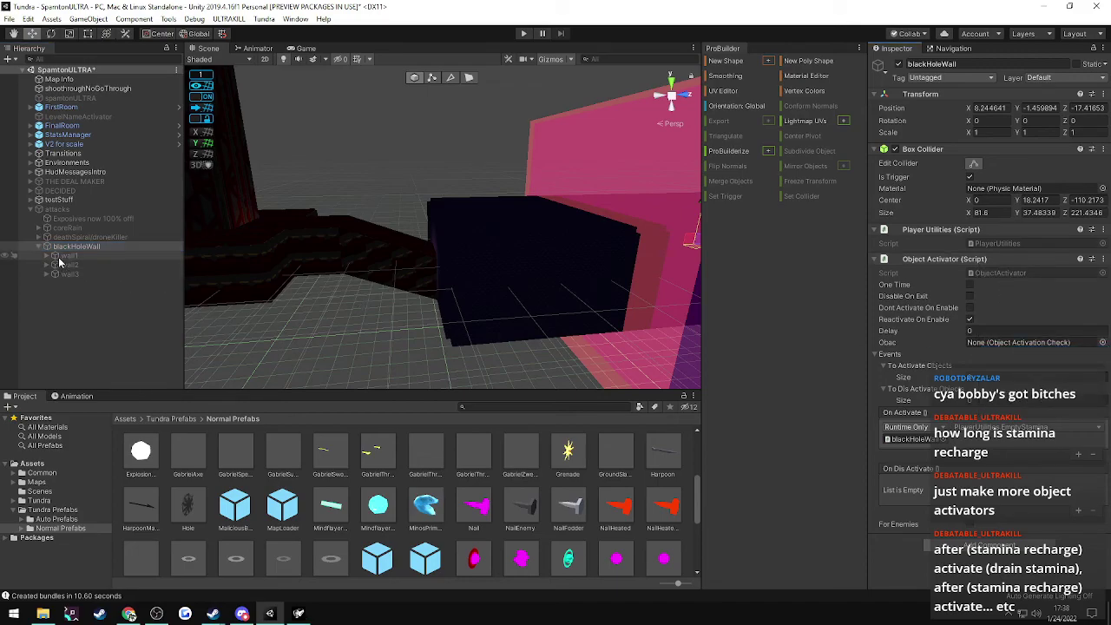
shift+click(69, 274)
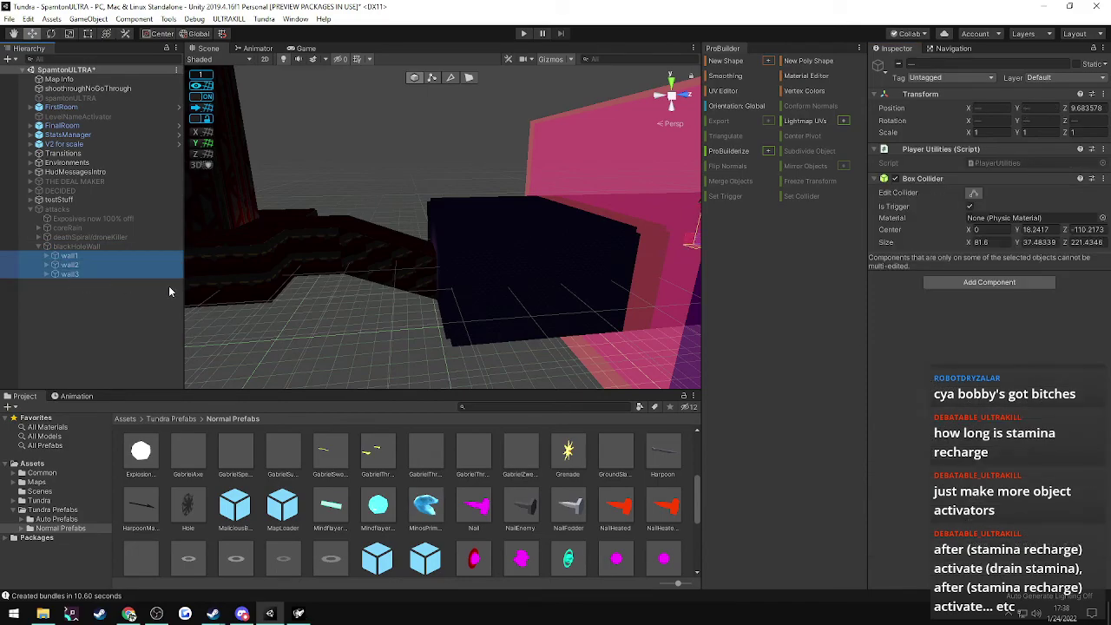
click(1103, 179)
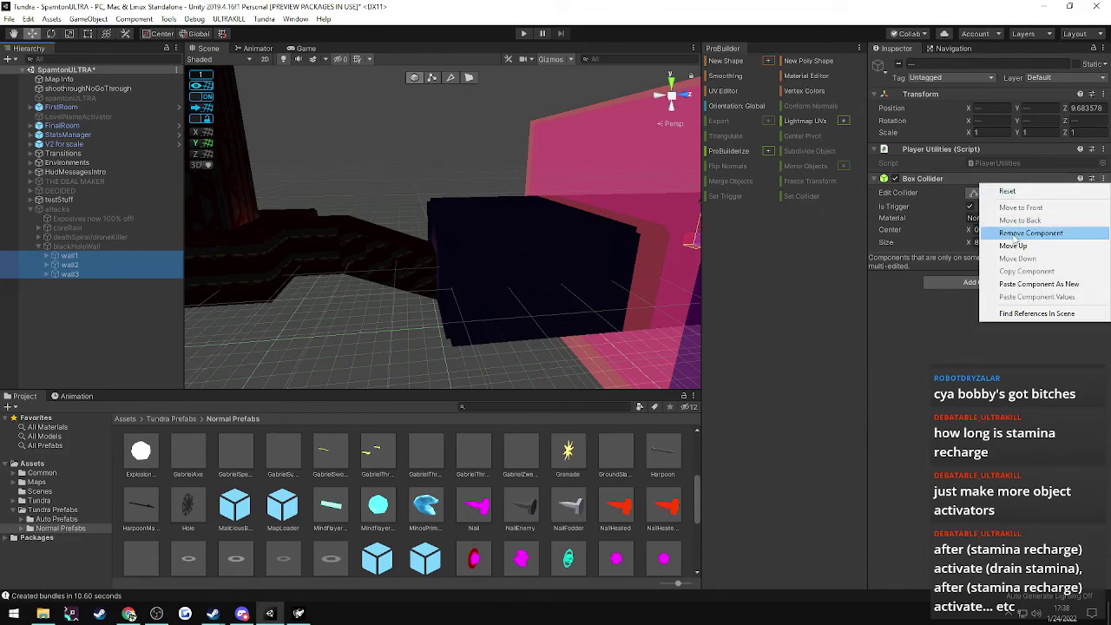
click(1007, 284)
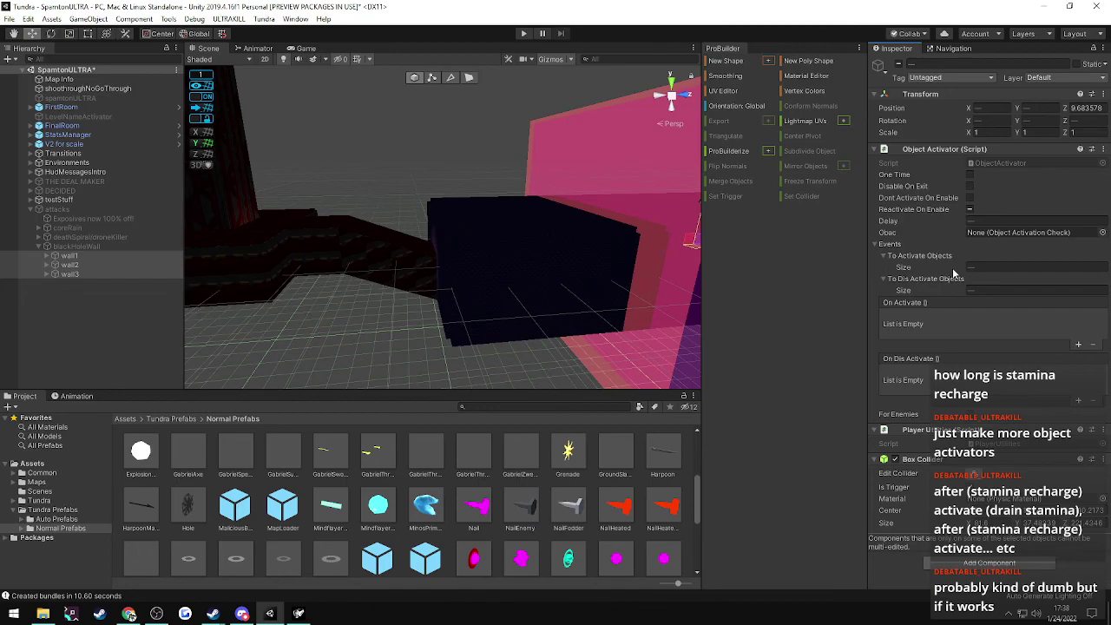
- Examine the components and pasted Object Activator settings on wall1, wall2 and wall3
click(63, 265)
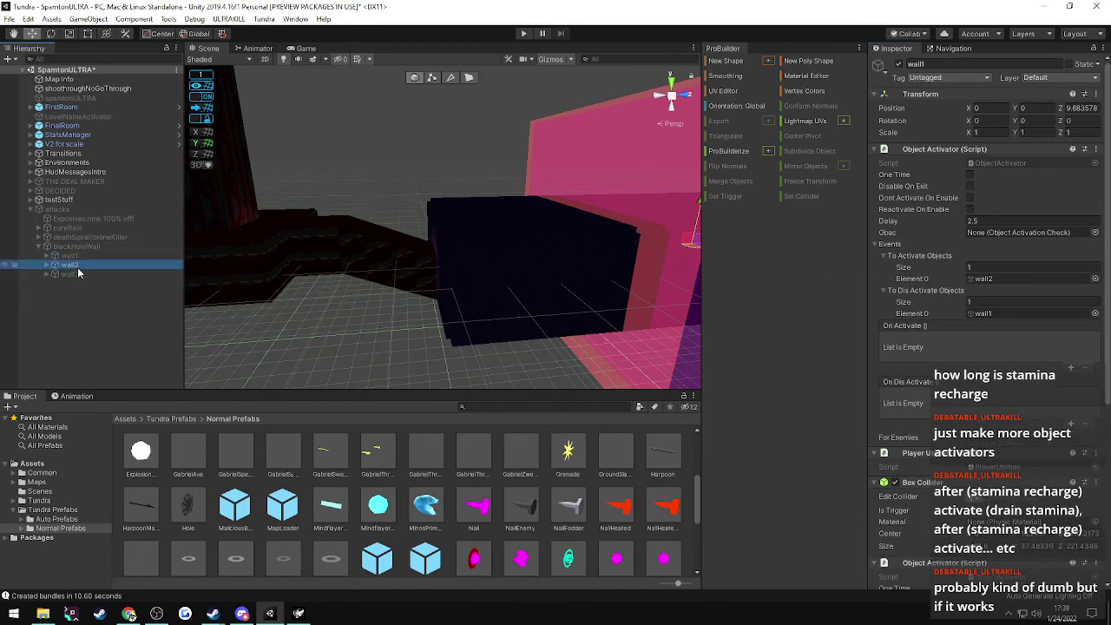
click(69, 274)
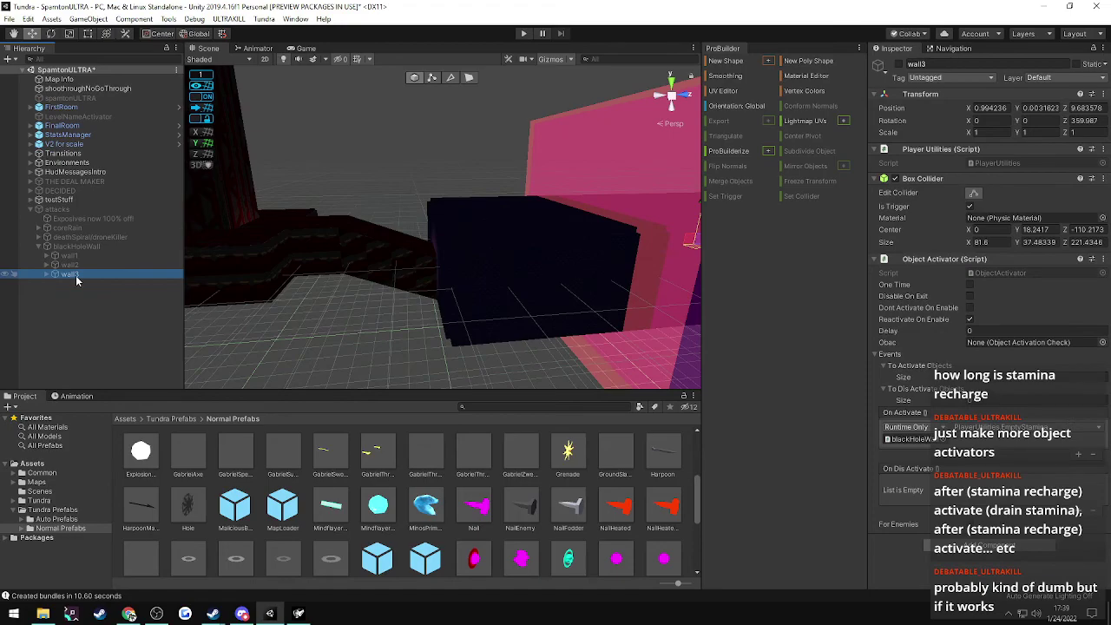
click(69, 257)
scroll(993, 293, down, 5)
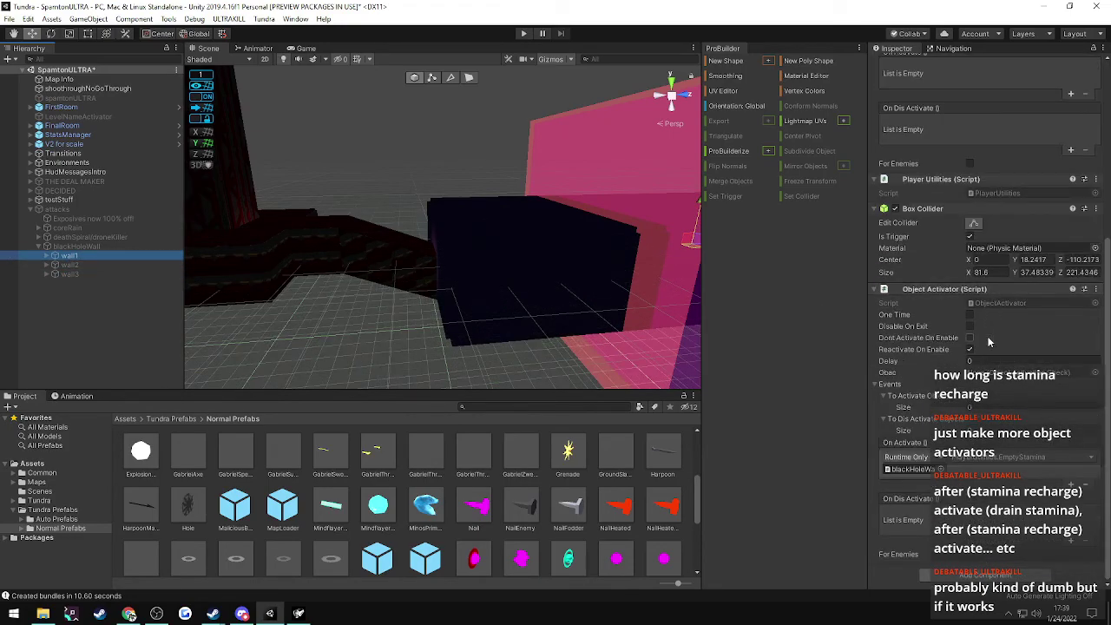
click(71, 266)
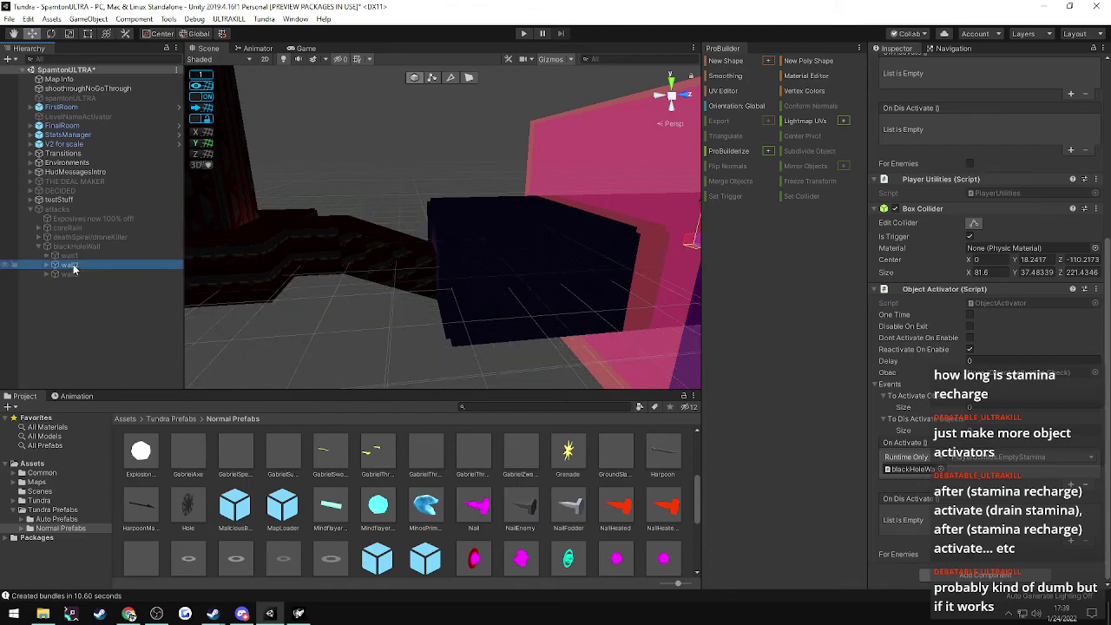
click(69, 274)
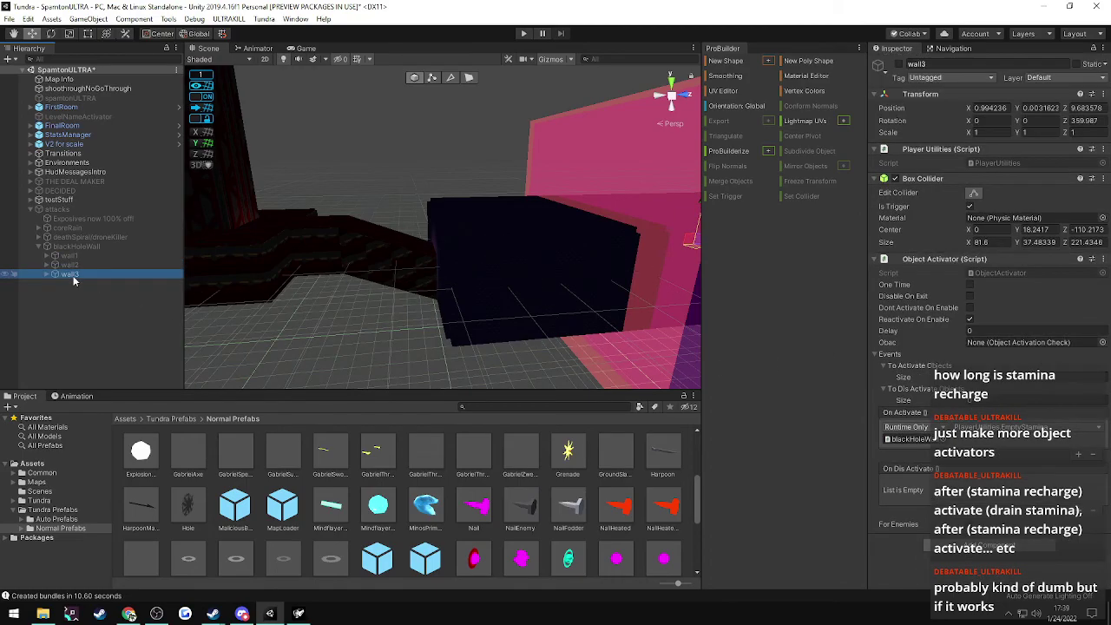
click(75, 256)
click(72, 265)
- In the pasted Object Activator of wall3, wall2 and wall1, assign each wall itself as the On Activate event's target object
click(69, 274)
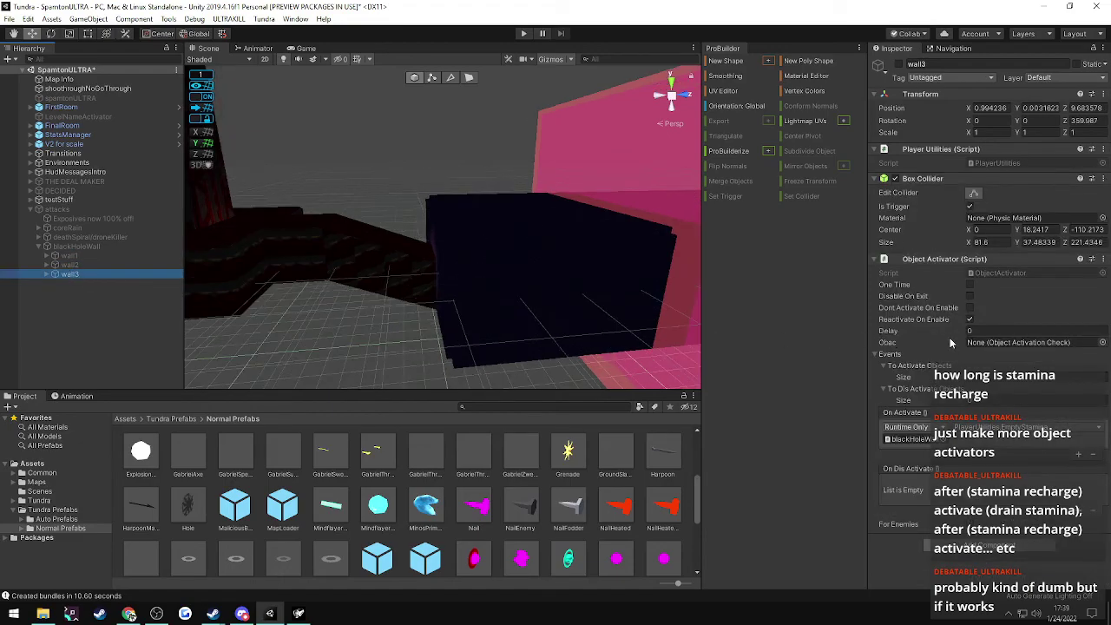
drag(69, 274, 916, 439)
click(76, 265)
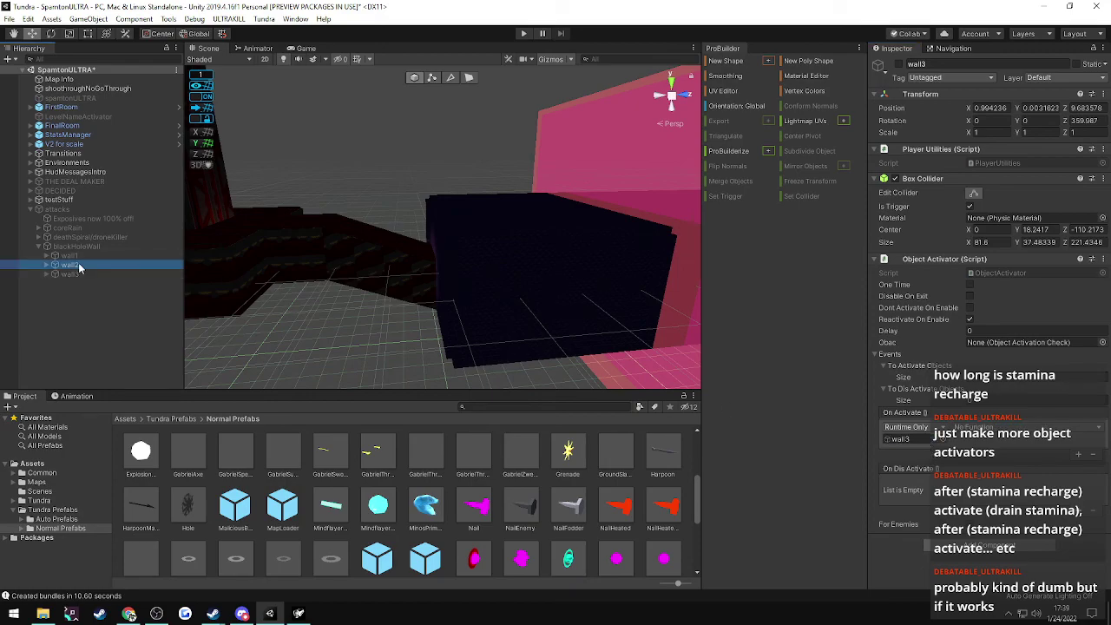
scroll(1014, 395, down, 3)
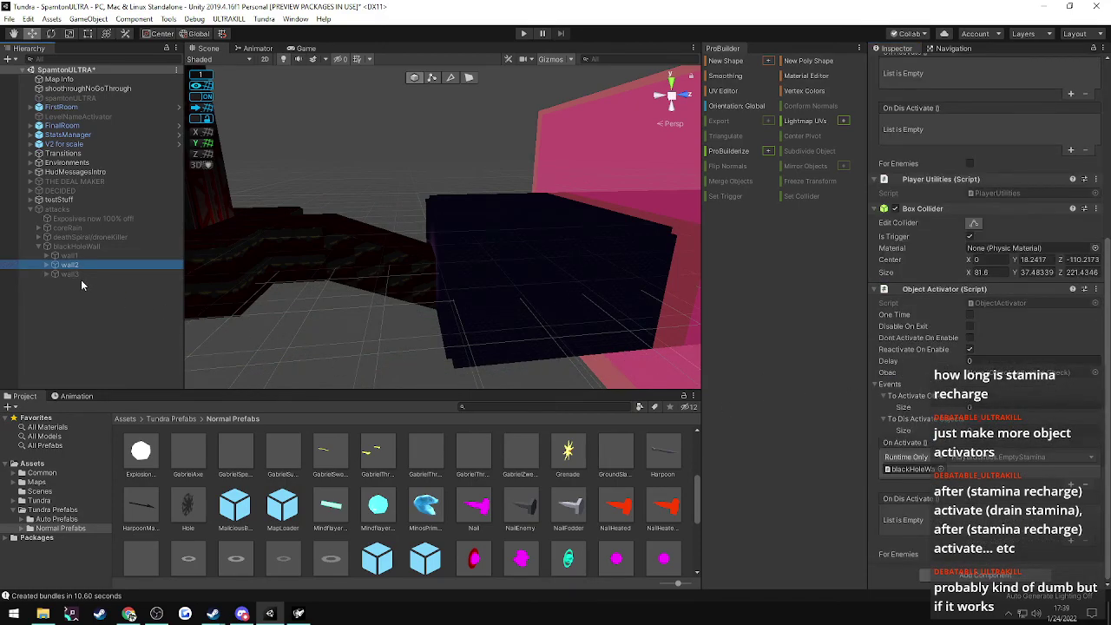
drag(70, 267, 902, 468)
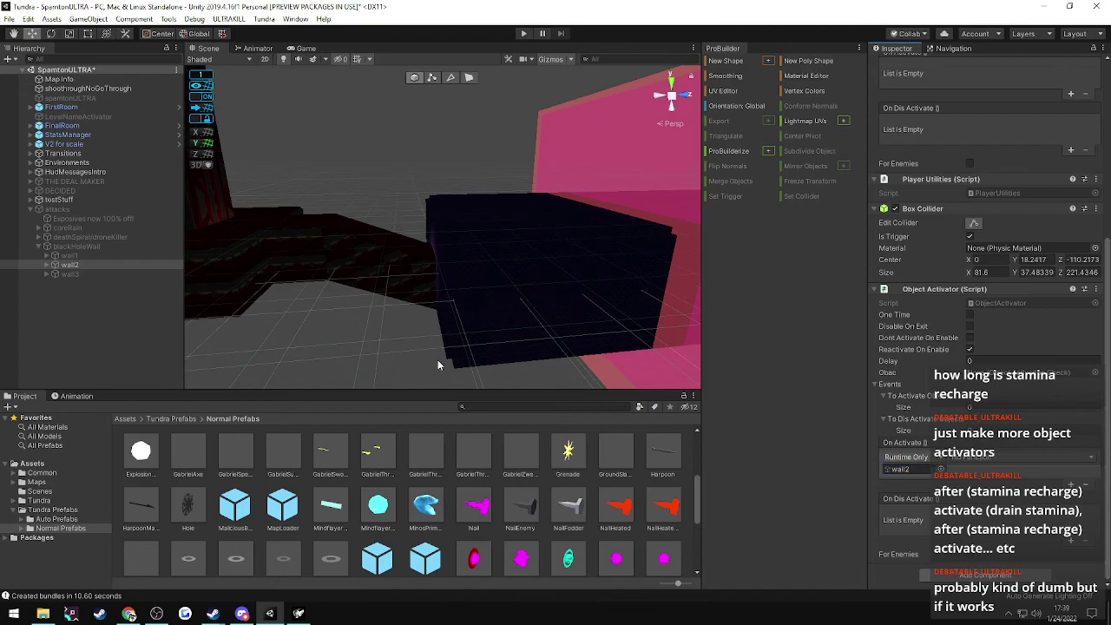
click(70, 257)
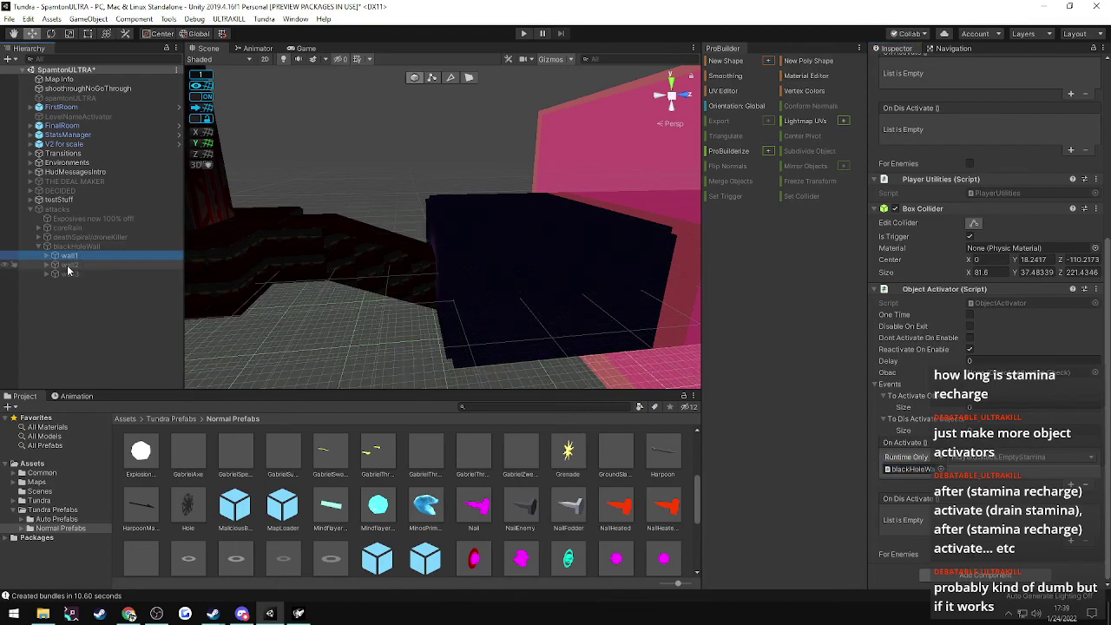
drag(70, 257, 925, 475)
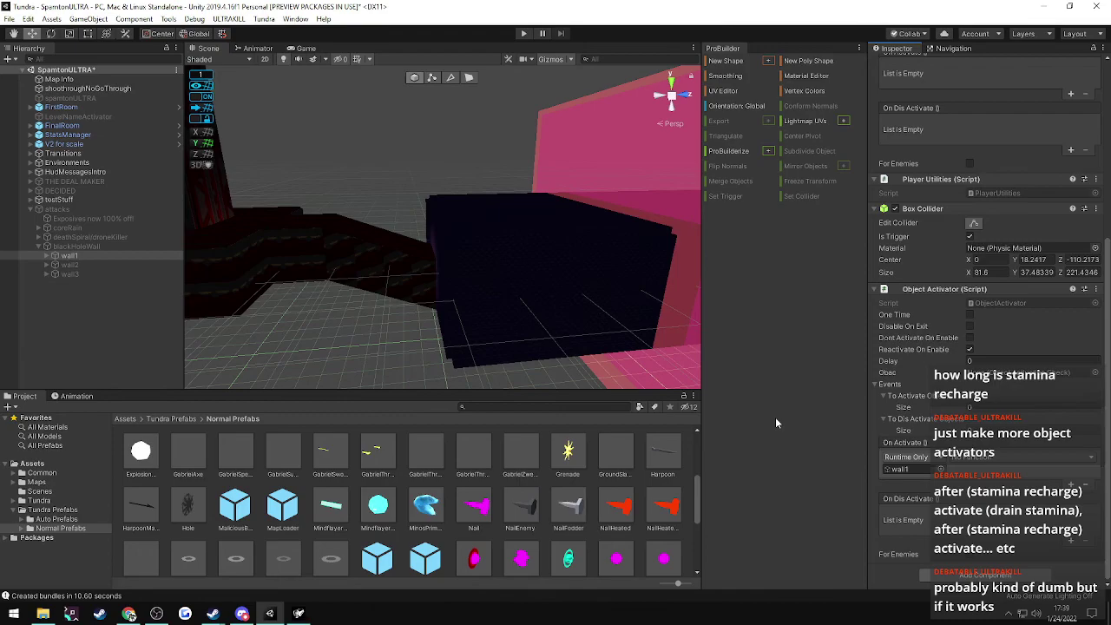
- Remove the Player Utilities, Box Collider and Object Activator components from blackHoleWall
click(76, 246)
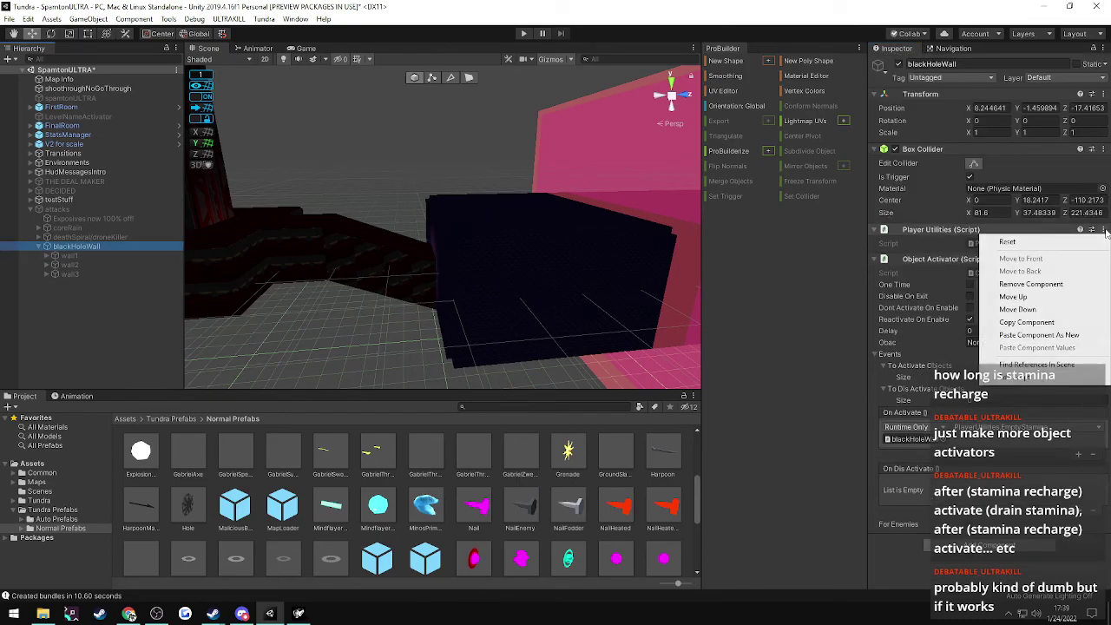
click(1030, 284)
click(964, 151)
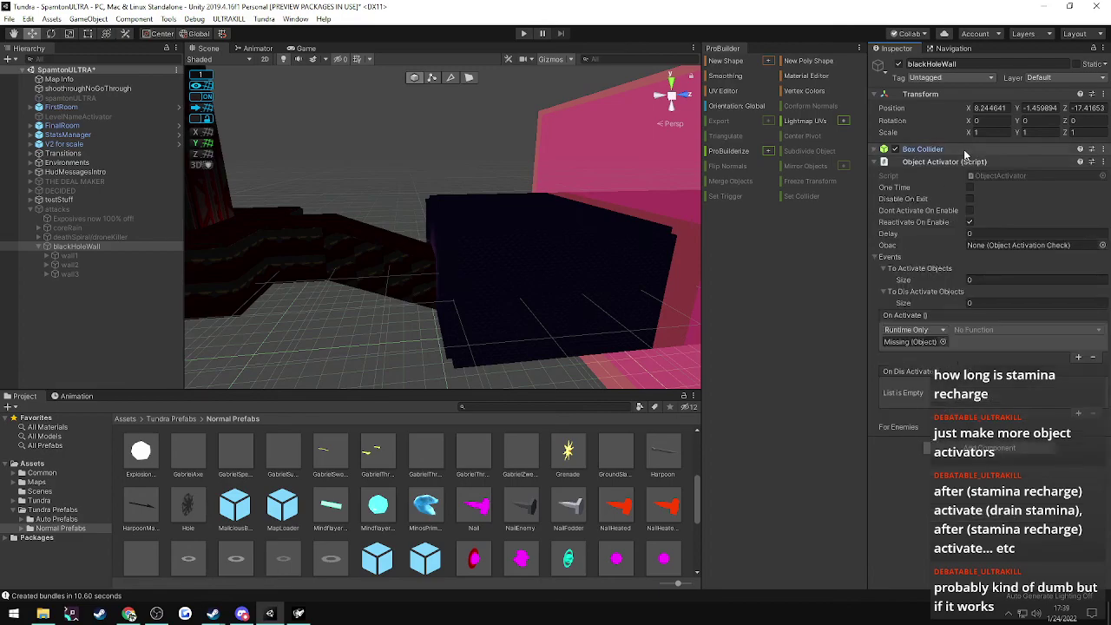
click(1102, 162)
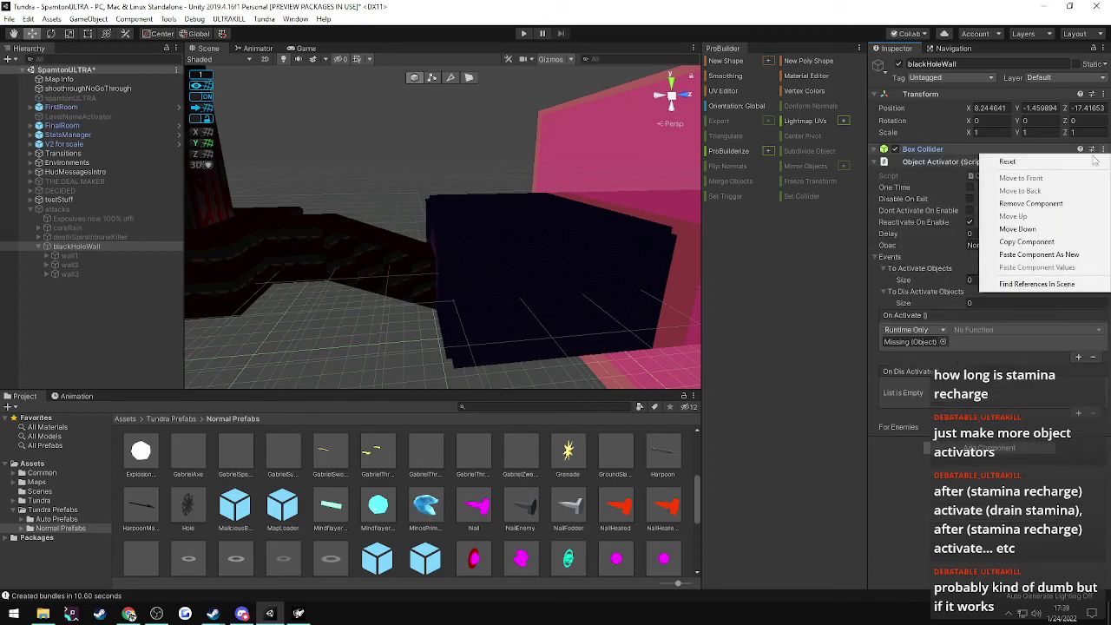
click(1030, 203)
click(1102, 149)
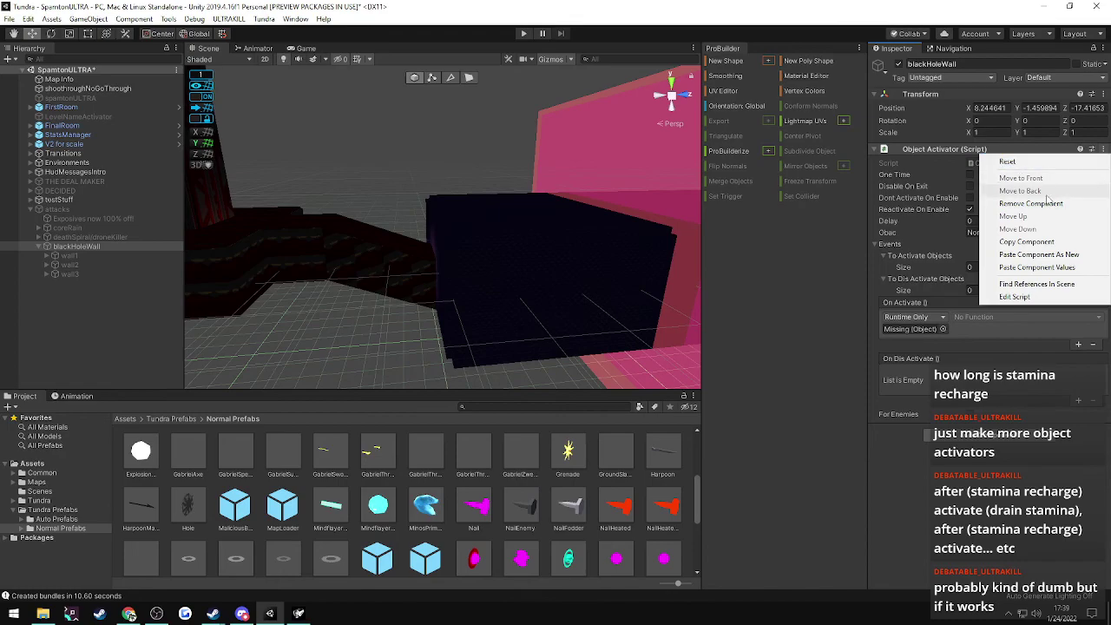
click(1035, 204)
click(74, 265)
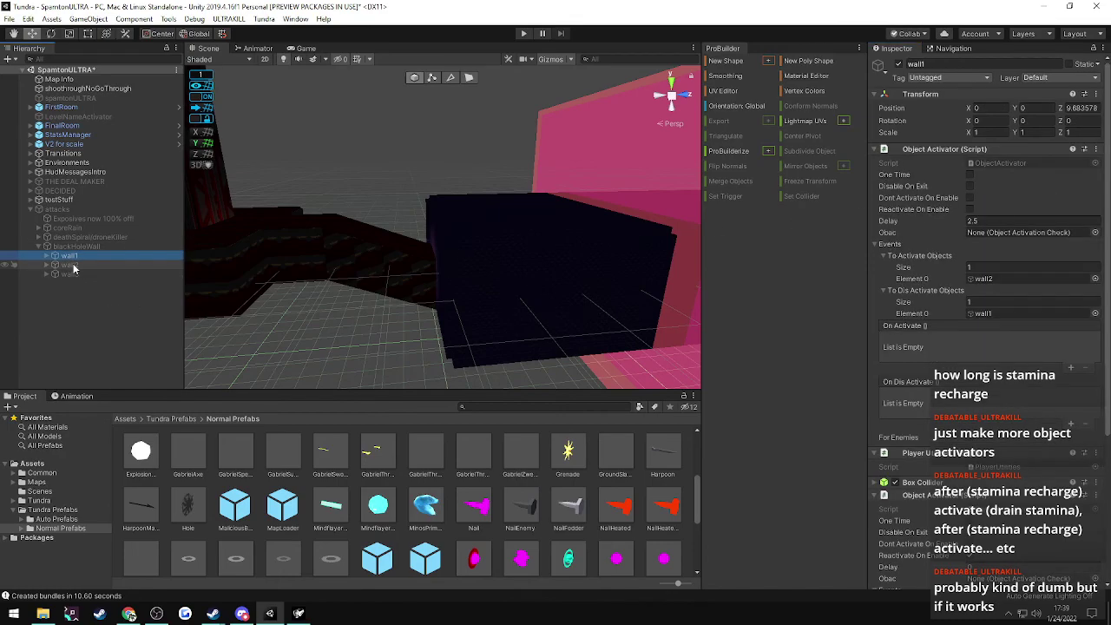
- Examine the component settings of wall1, wall2 and wall3, comparing their Object Activator delays and activation targets
click(72, 275)
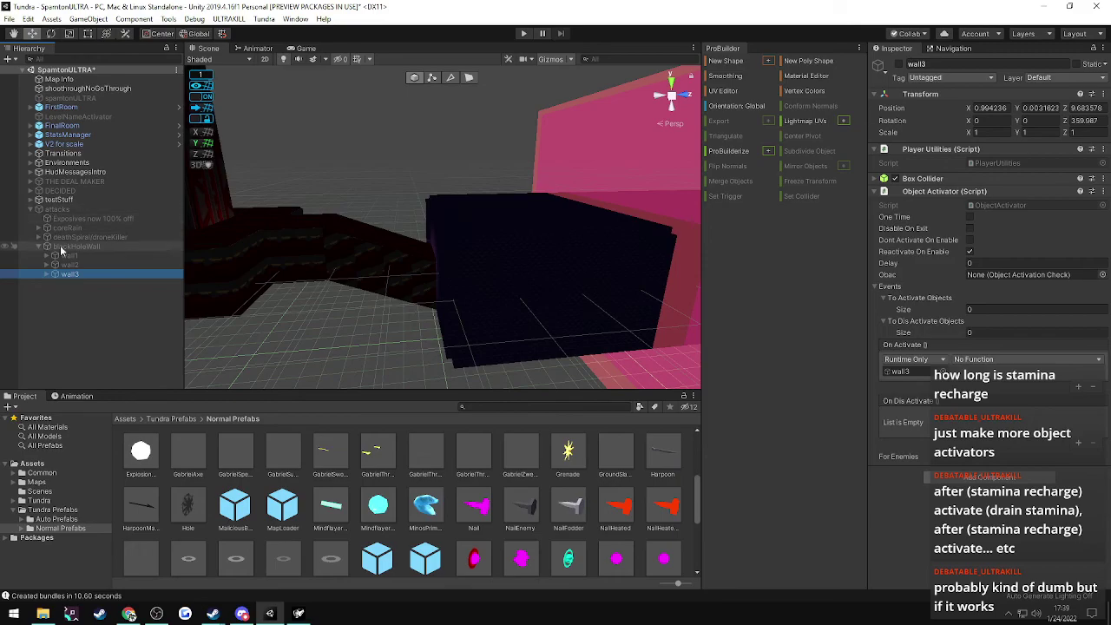
click(72, 257)
click(69, 265)
click(69, 273)
key(Up)
key(Up)
key(Down)
key(Down)
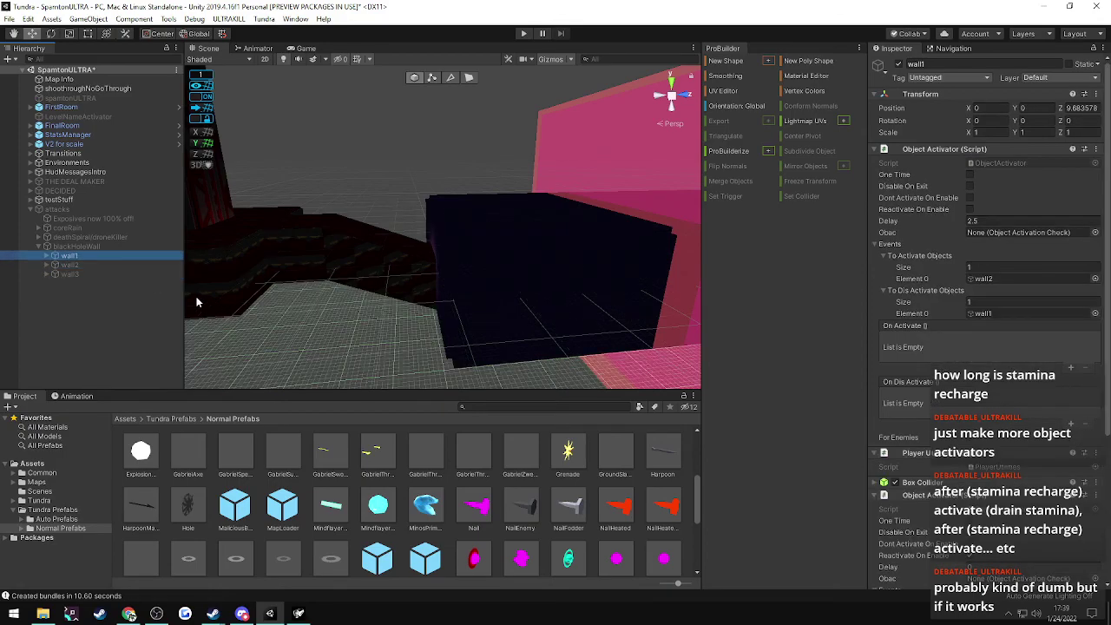
key(Up)
key(Up)
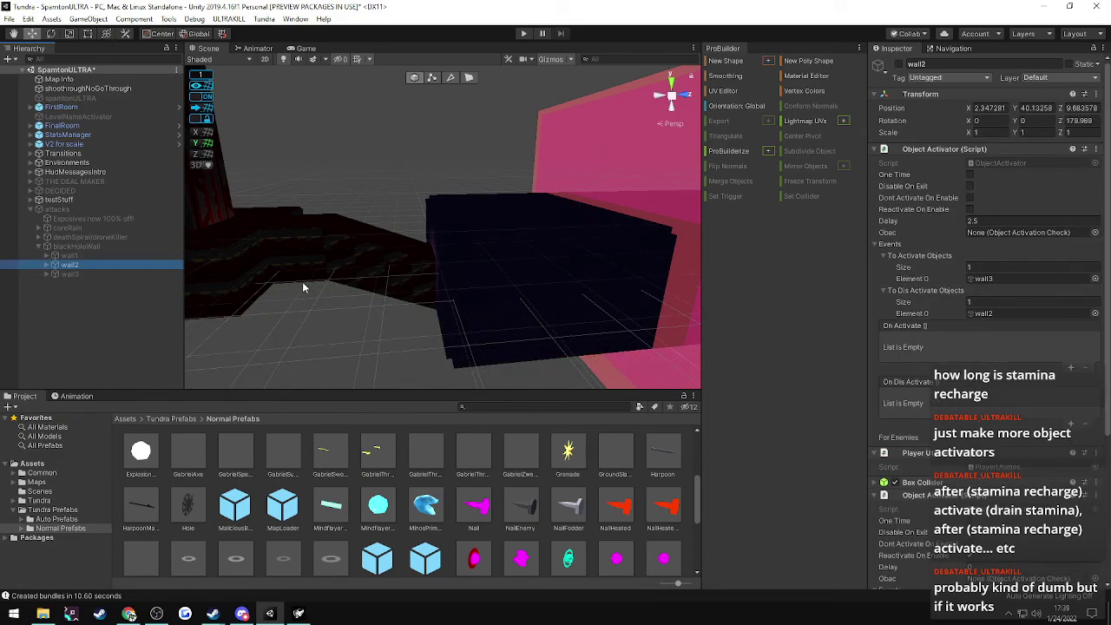
- Set the Delay of wall1's first Object Activator to 2.7 and rebuild the map bundles
click(998, 223)
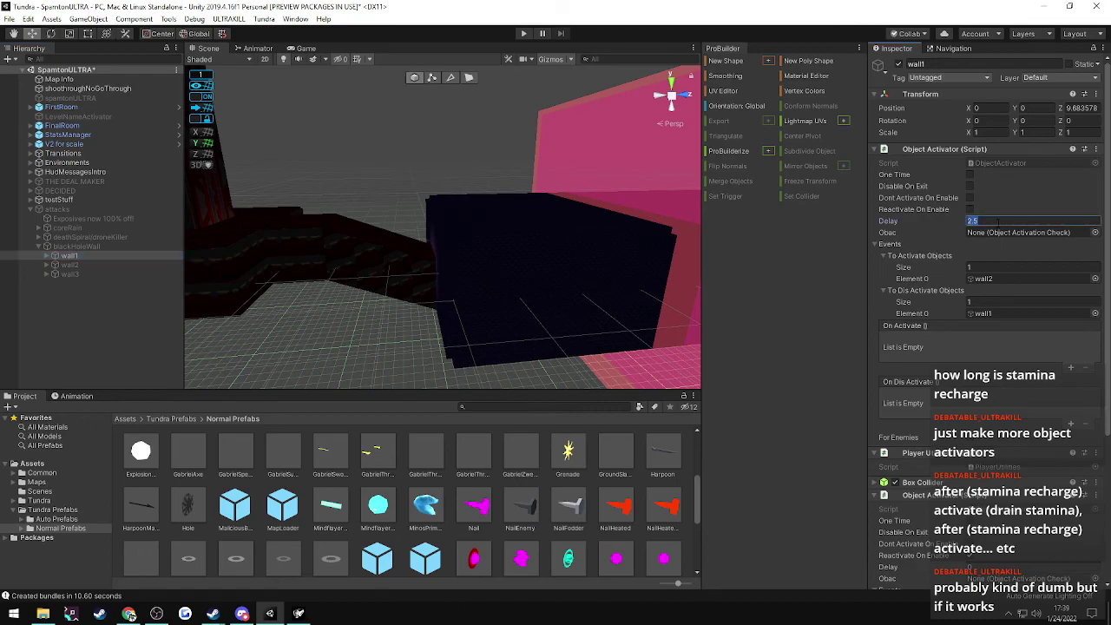
text(2)
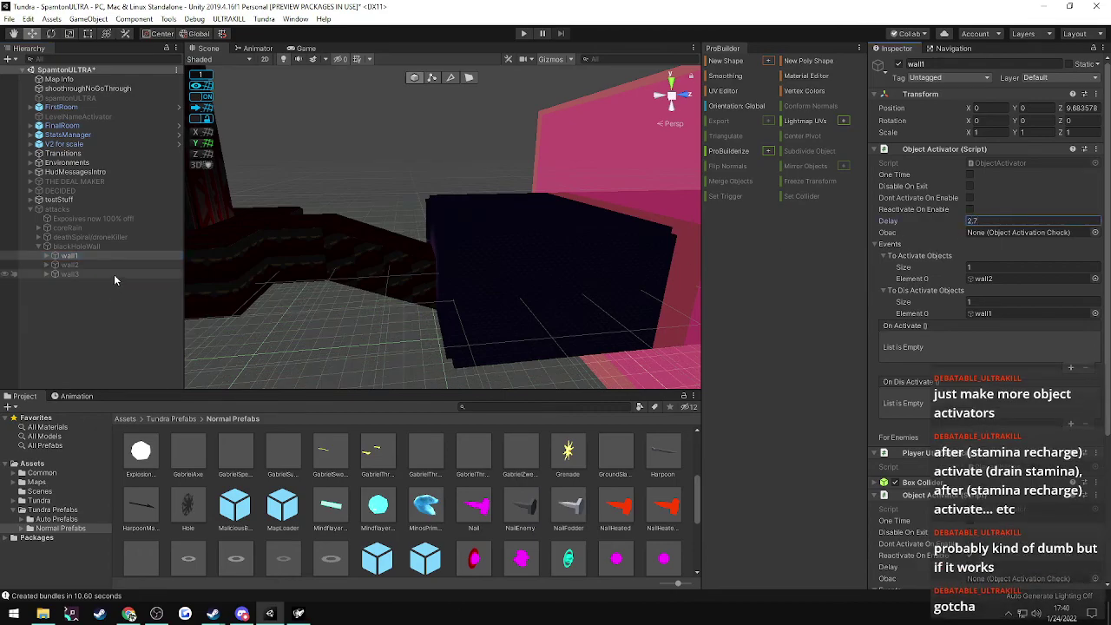
click(228, 18)
click(228, 33)
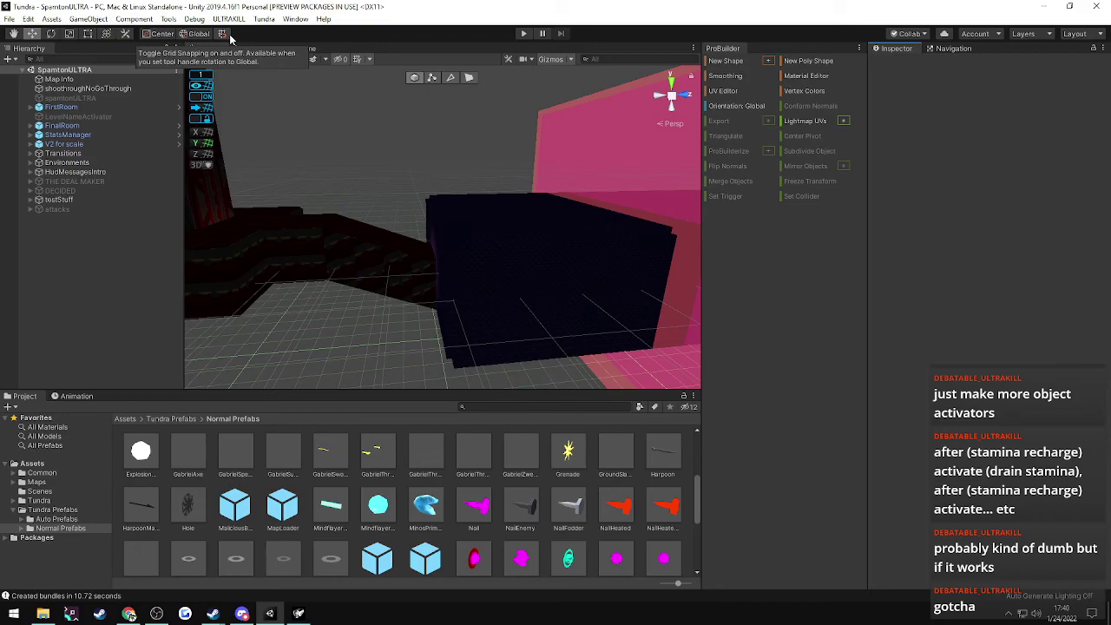
- Switch to ULTRAKILL, load the SpamtonULTRA.blood map to test the wall attack, and quit the mission
click(298, 613)
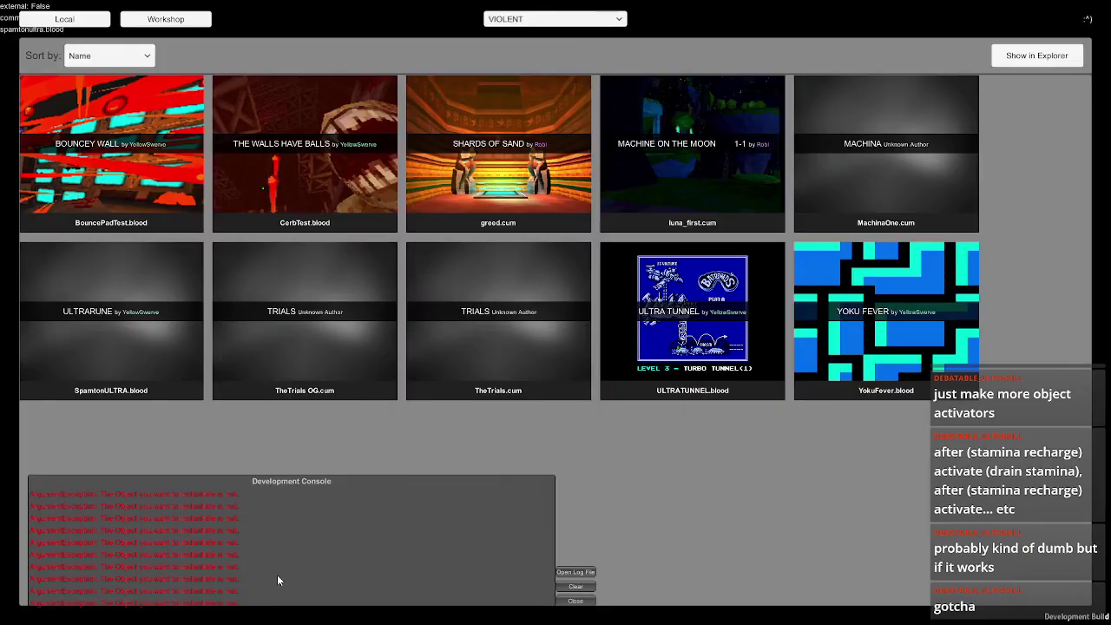
click(91, 313)
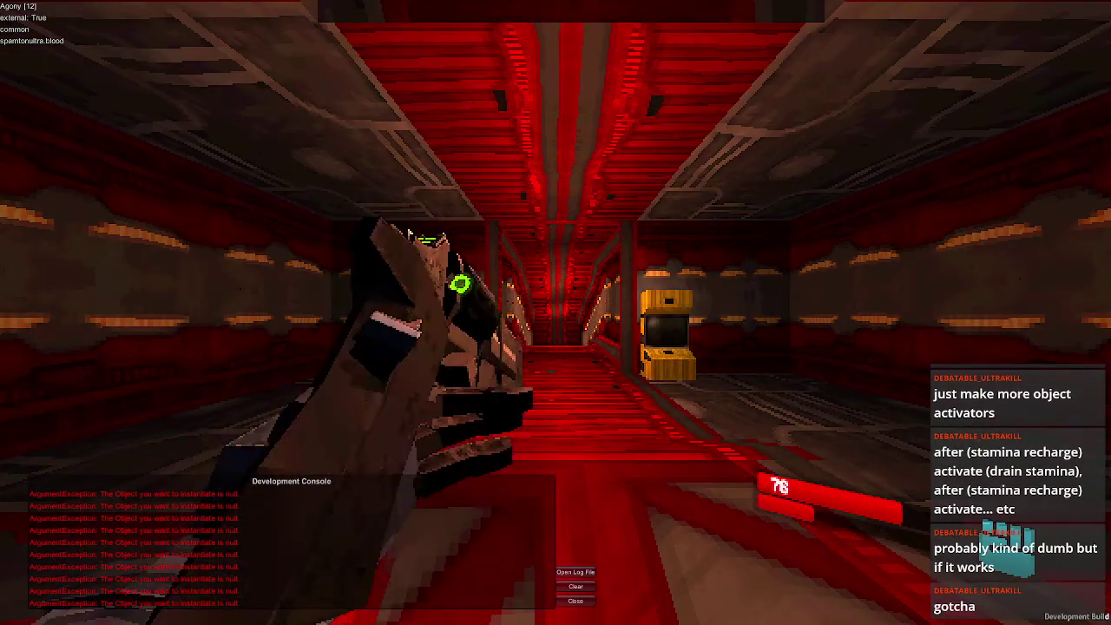
key(w)
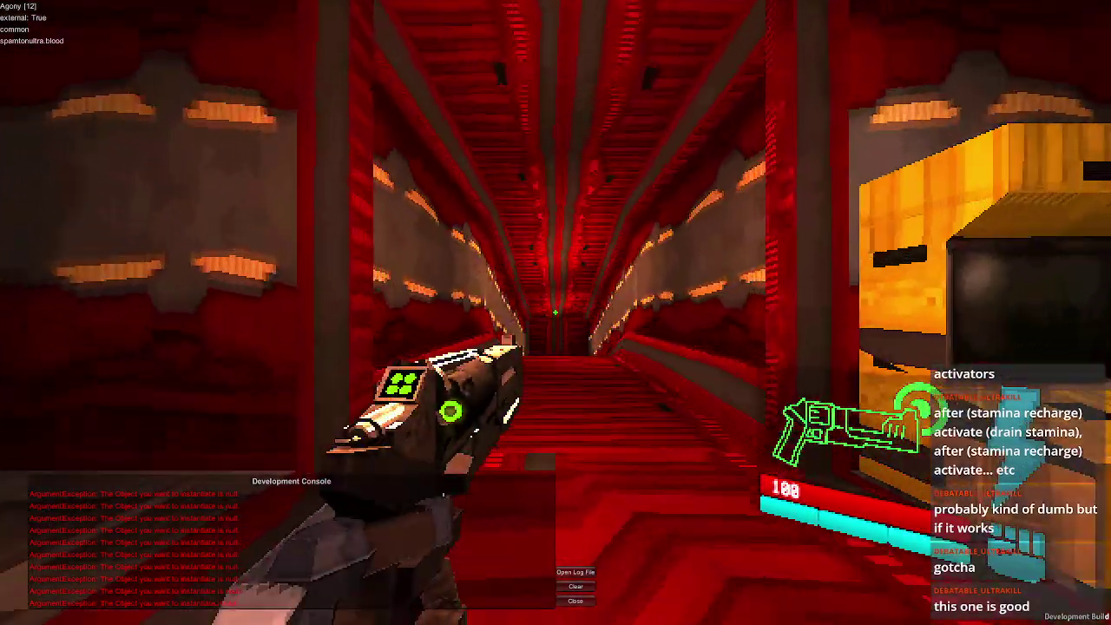
key(shift)
key(shift)
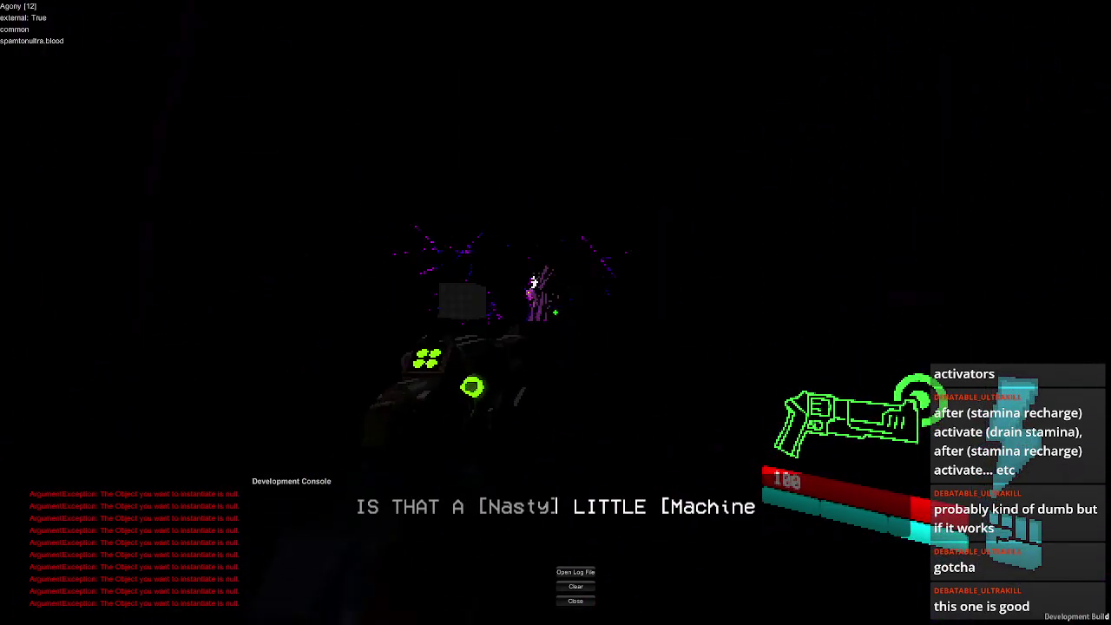
key(Escape)
click(555, 455)
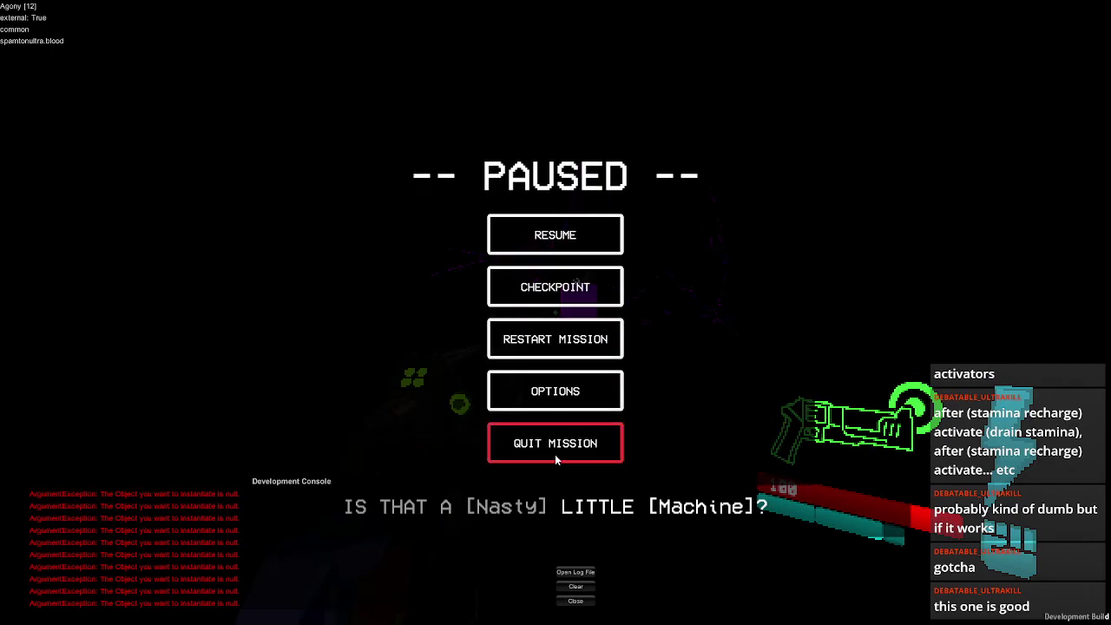
- Back in Unity, set the On Activate function of wall1's second Object Activator to PlayerUtilities.EmptyStamina
key(alt+Tab)
click(31, 210)
click(38, 247)
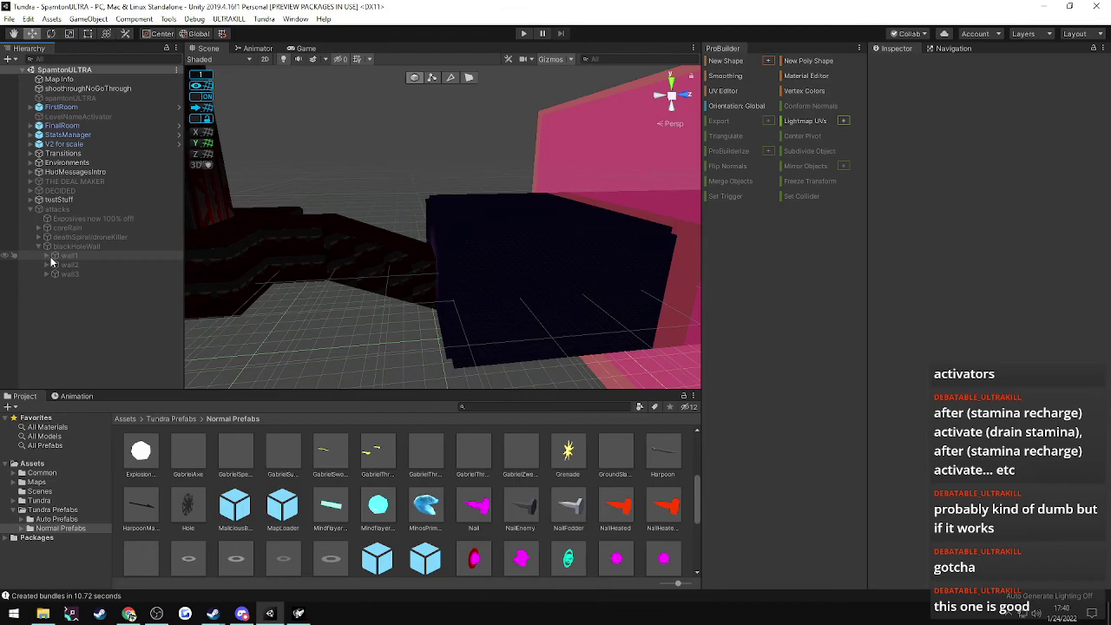
click(54, 257)
scroll(999, 382, down, 5)
click(964, 463)
mouse_move(998, 525)
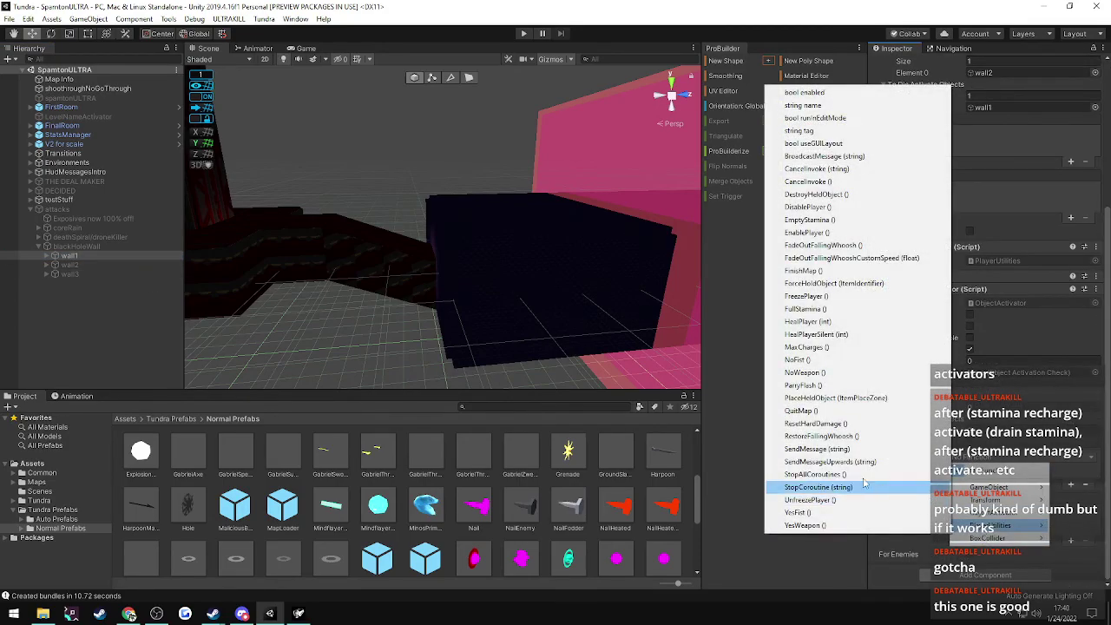
click(810, 220)
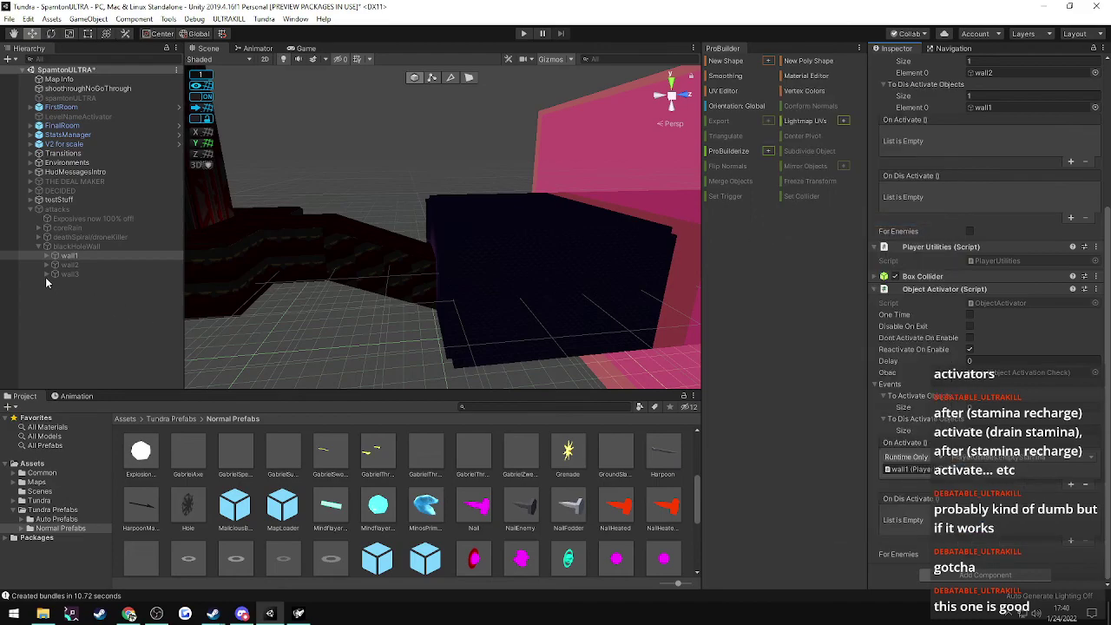
- Set the On Activate function of wall2's second Object Activator to PlayerUtilities.EmptyStamina
click(71, 266)
shift+click(71, 275)
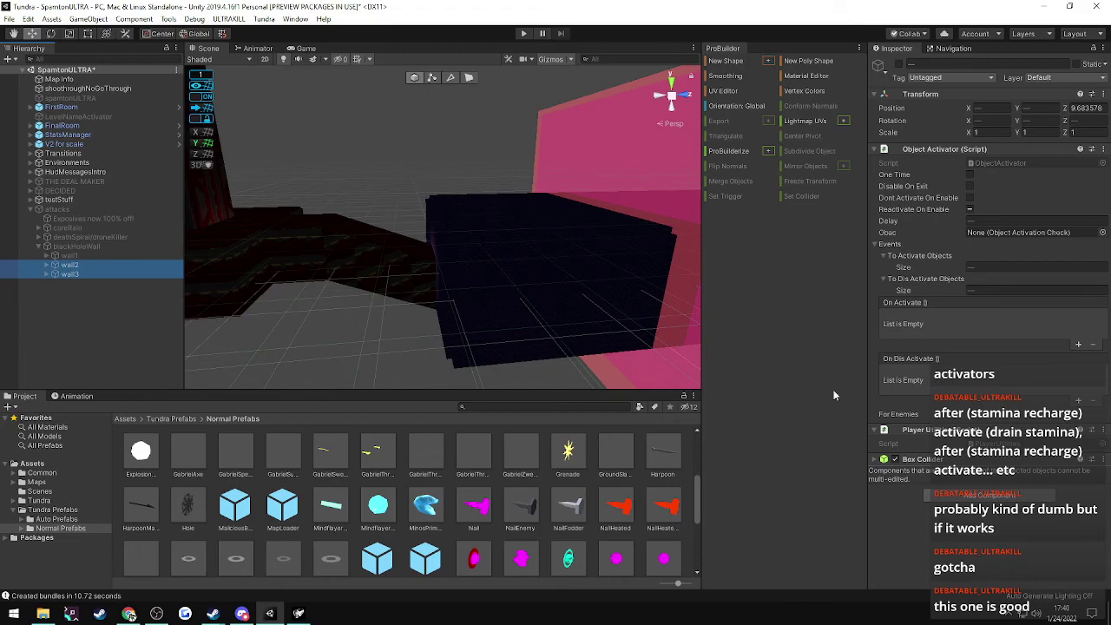
click(71, 266)
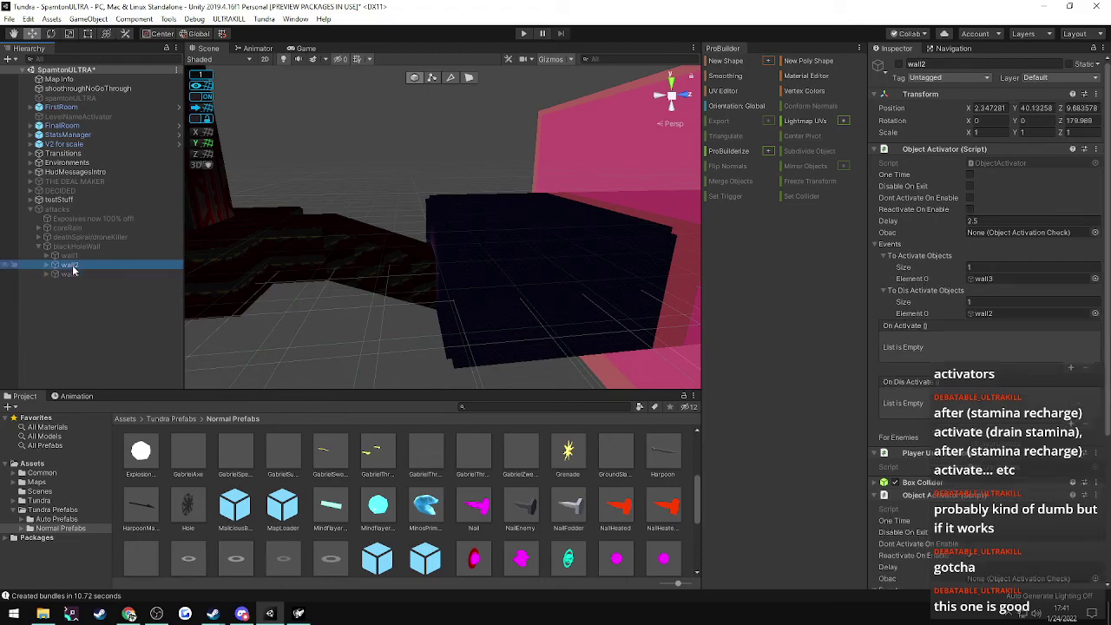
scroll(998, 373, down, 3)
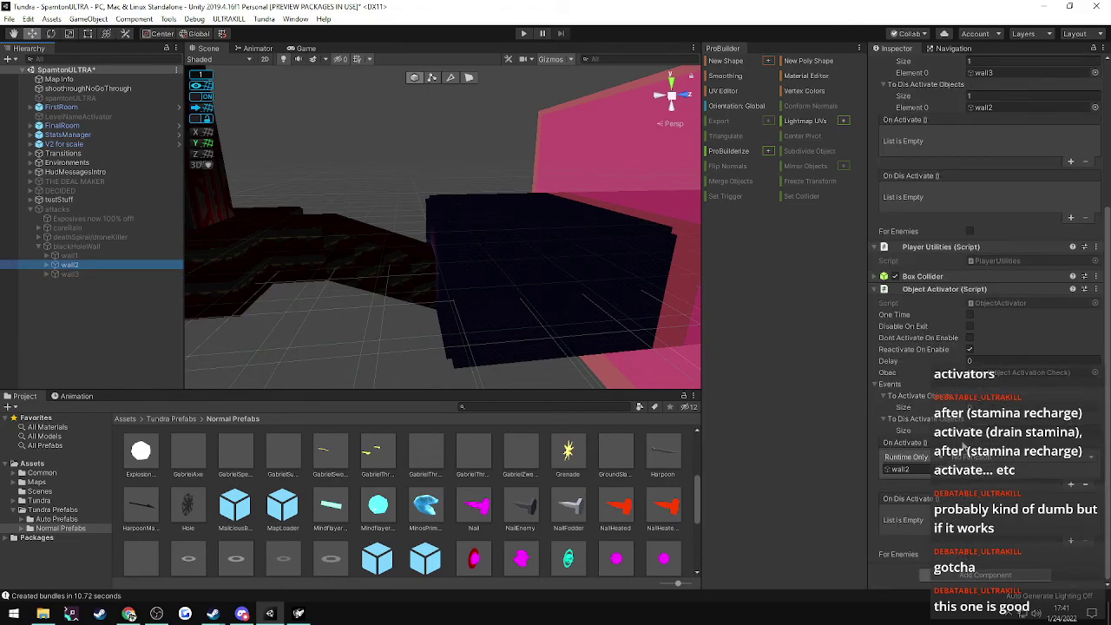
click(970, 458)
mouse_move(998, 526)
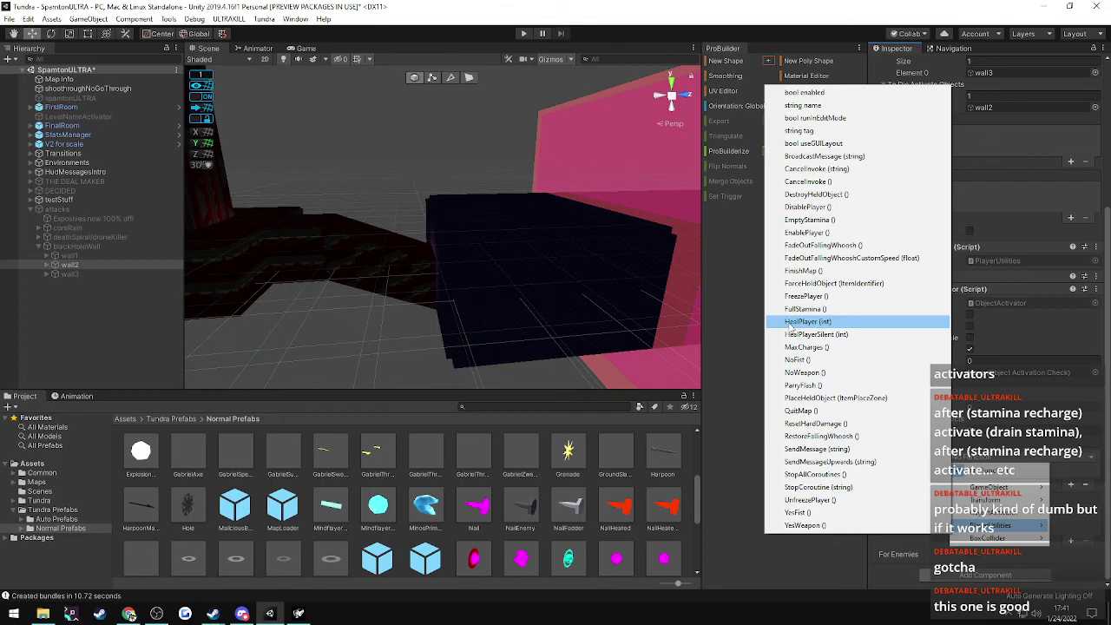
click(794, 220)
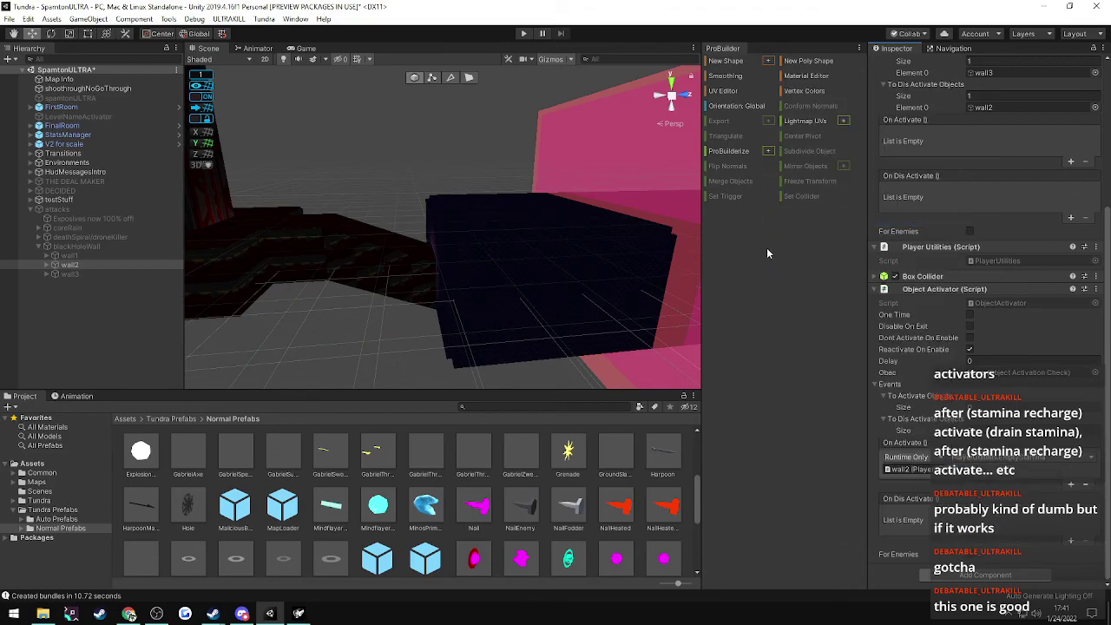
- Set the On Activate function of wall3's Object Activator to PlayerUtilities.EmptyStamina and rebuild the map bundles
click(69, 274)
click(993, 359)
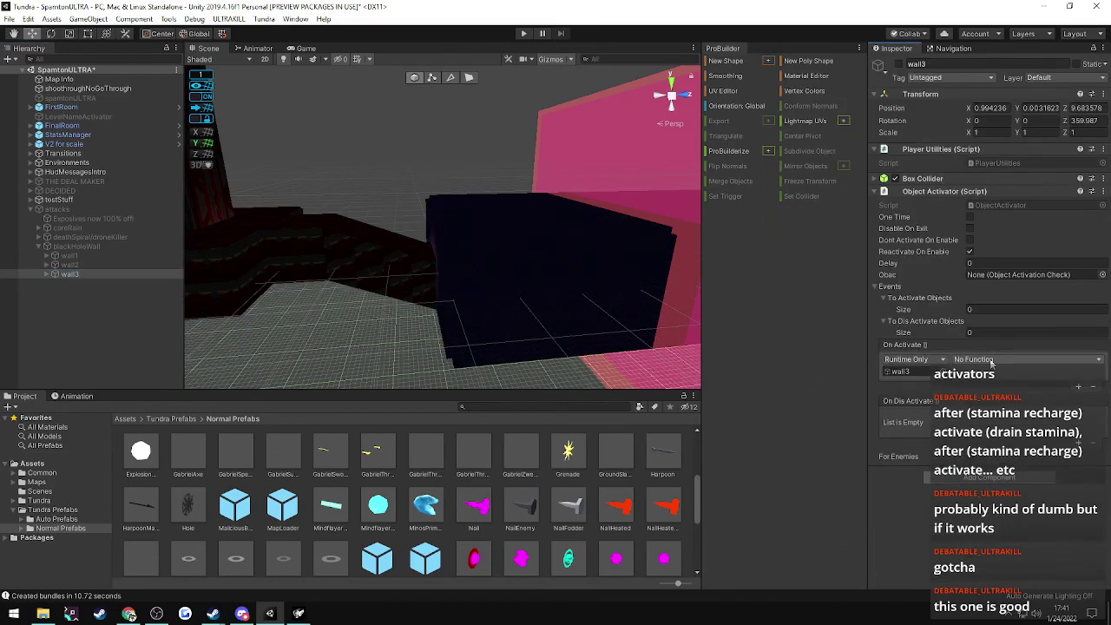
mouse_move(994, 420)
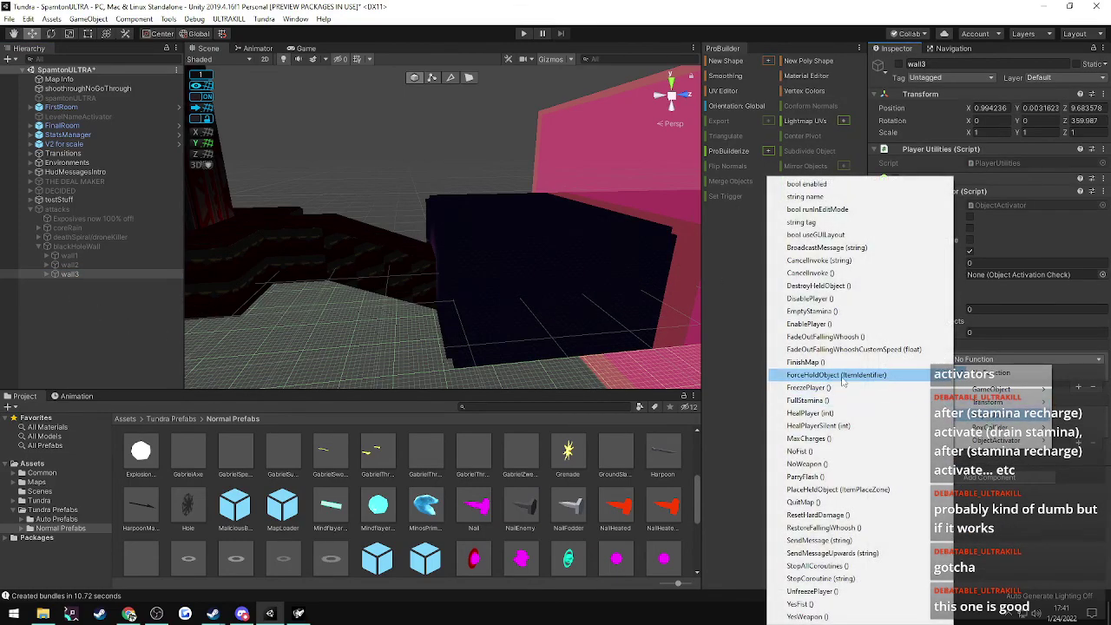
click(810, 311)
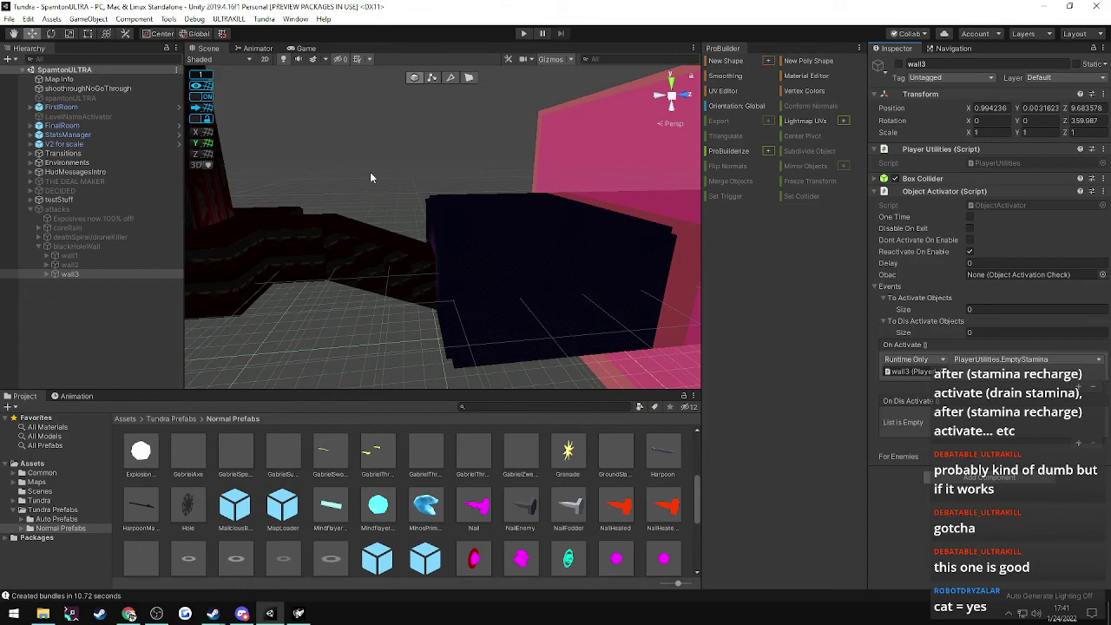
click(231, 19)
click(234, 33)
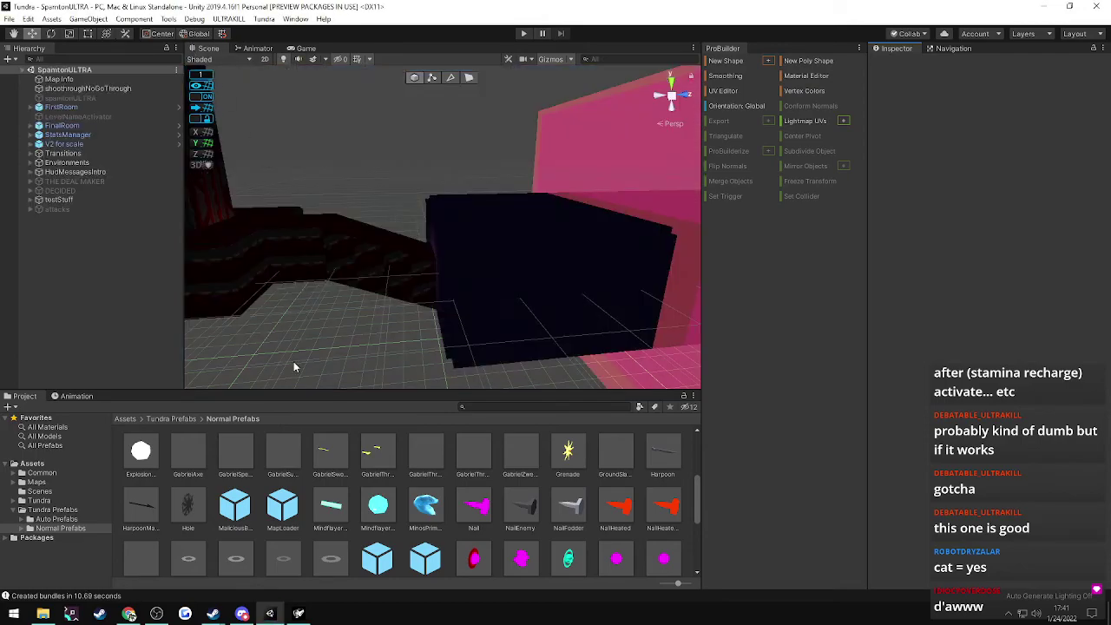
- Switch to ULTRAKILL, load SpamtonULTRA.blood and dash through the arena to test the walls' stamina drain
click(301, 613)
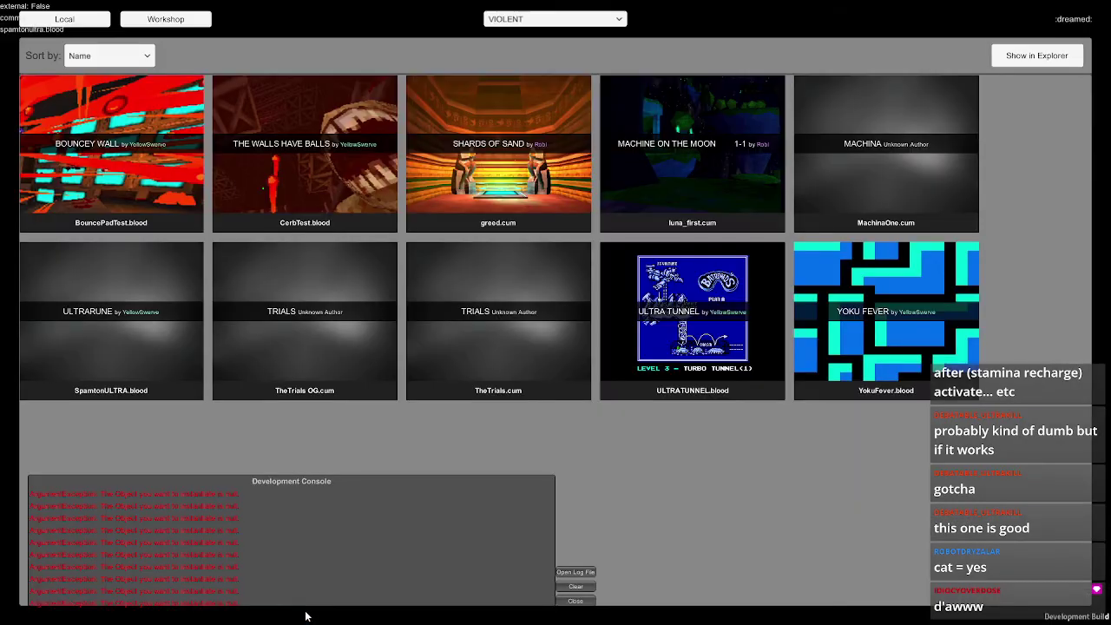
click(103, 342)
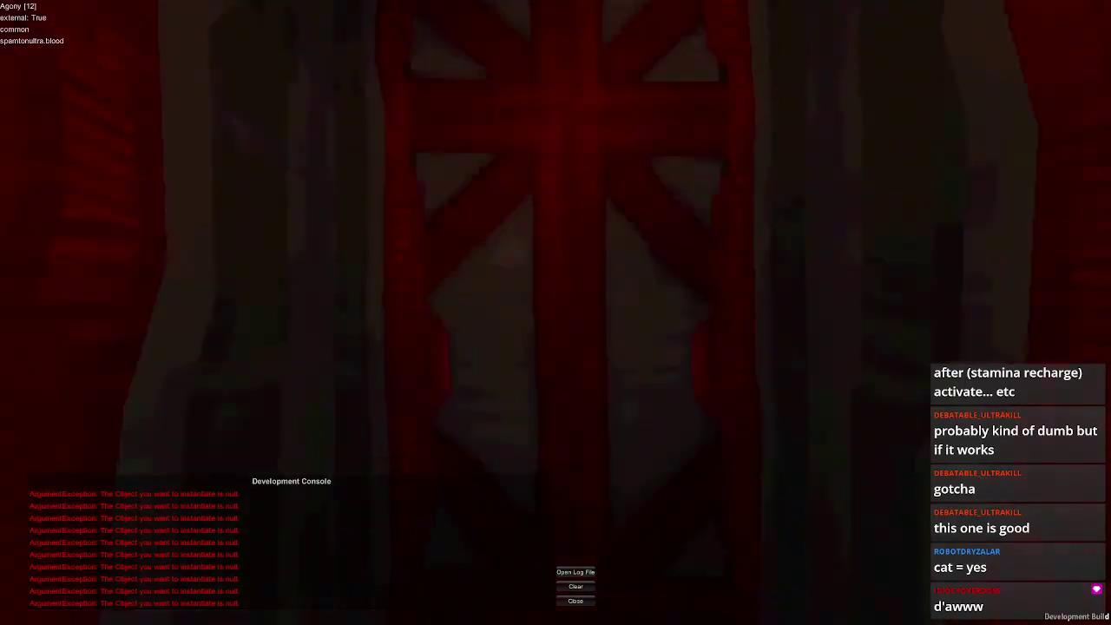
key(w)
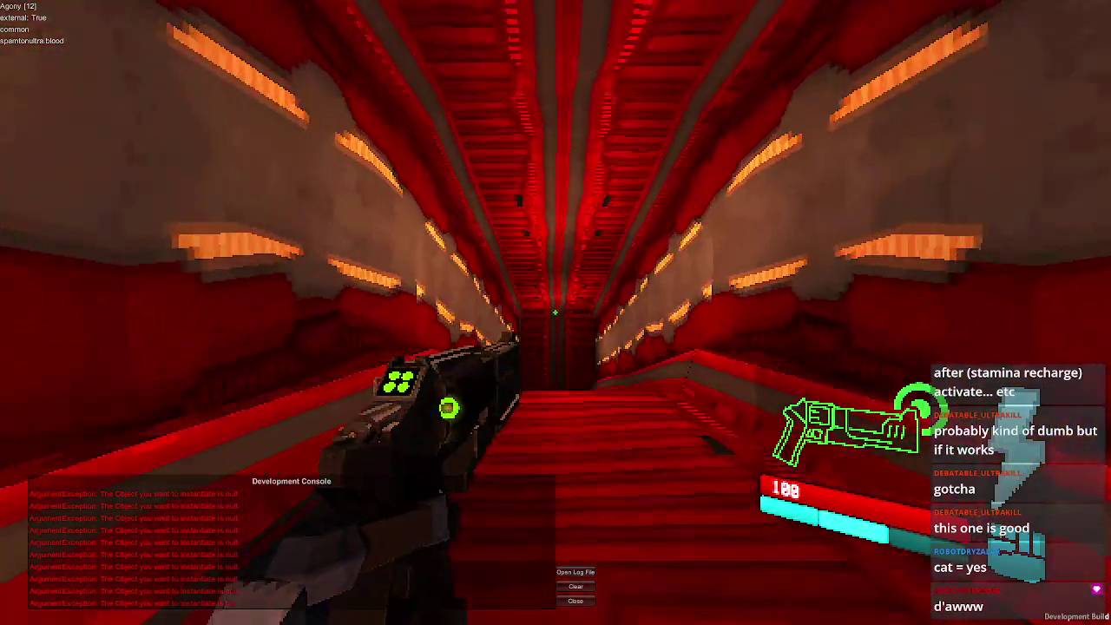
key(shift)
key(space)
key(w)
key(shift)
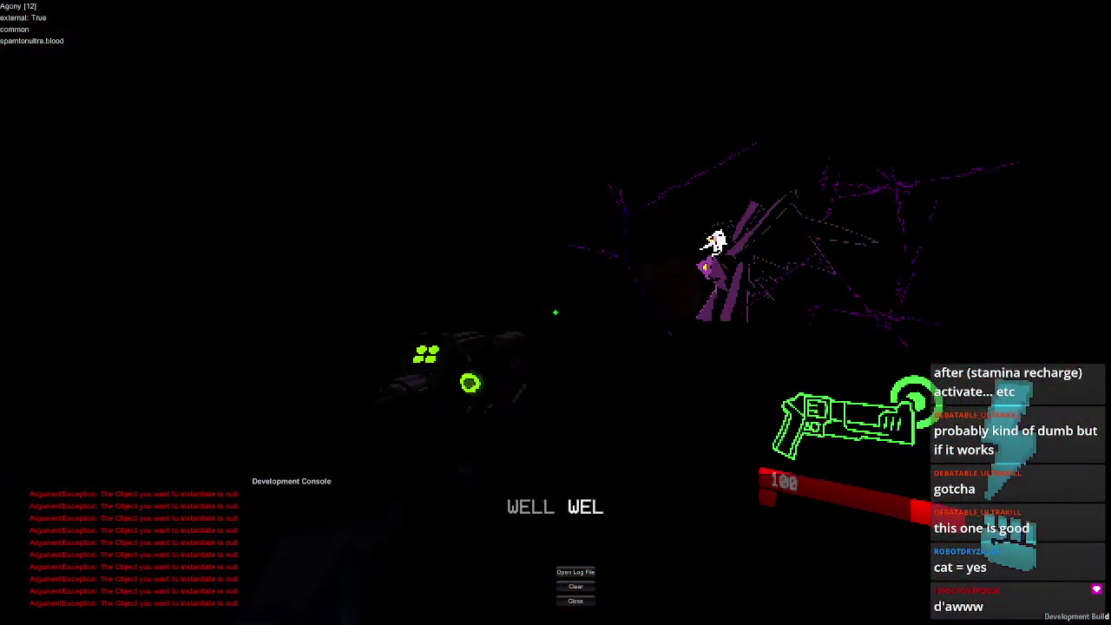
key(shift)
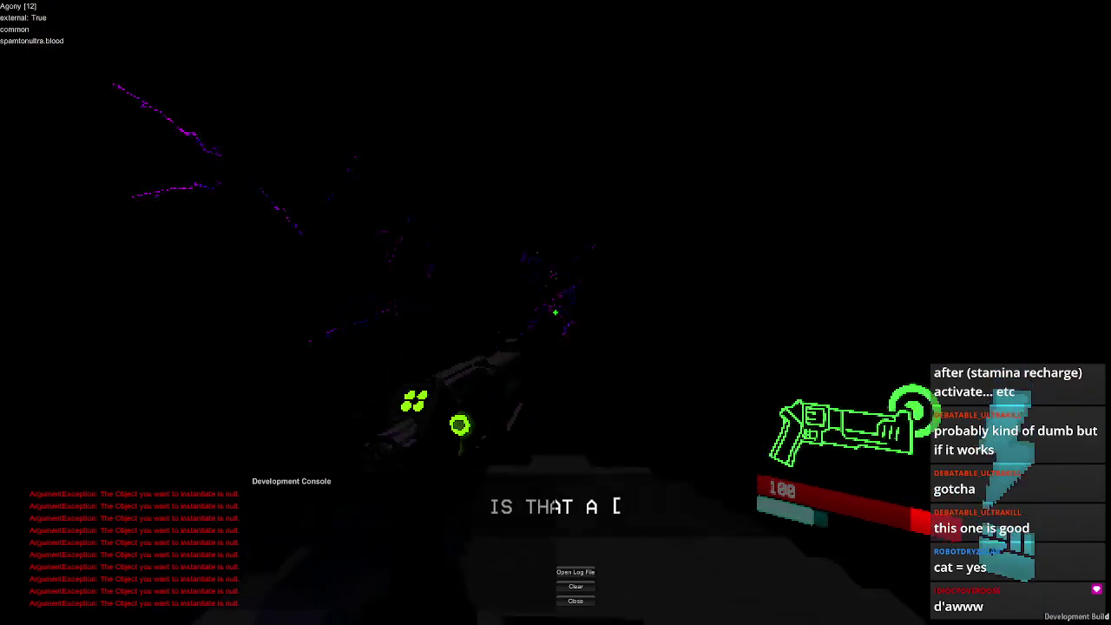
key(shift)
key(w)
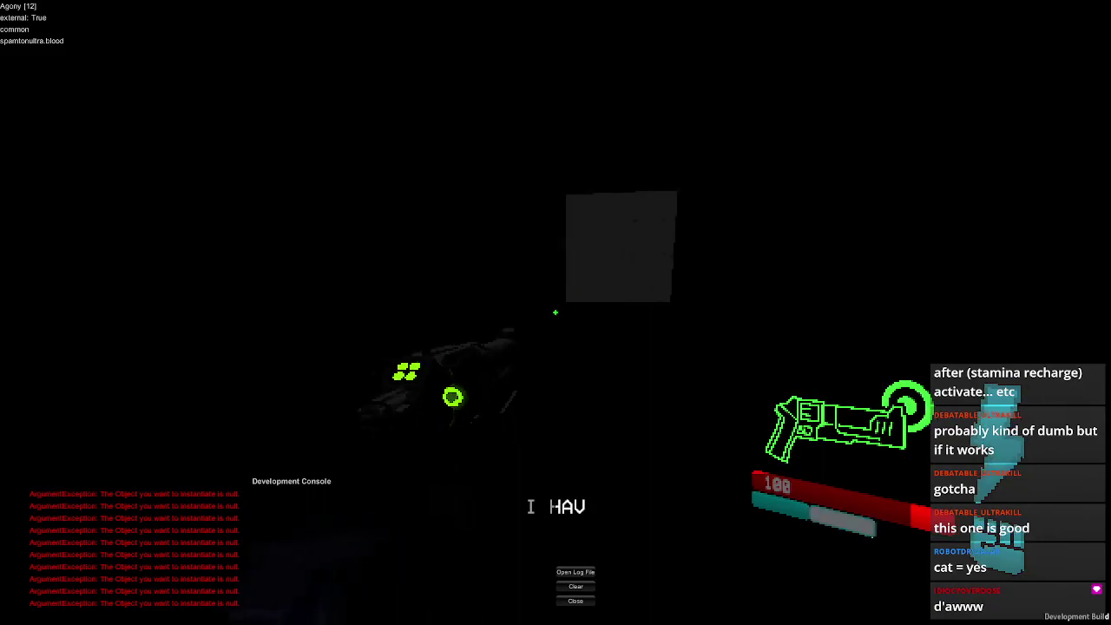
- Restart the mission to test the stamina-draining walls once more, and quit it
key(Escape)
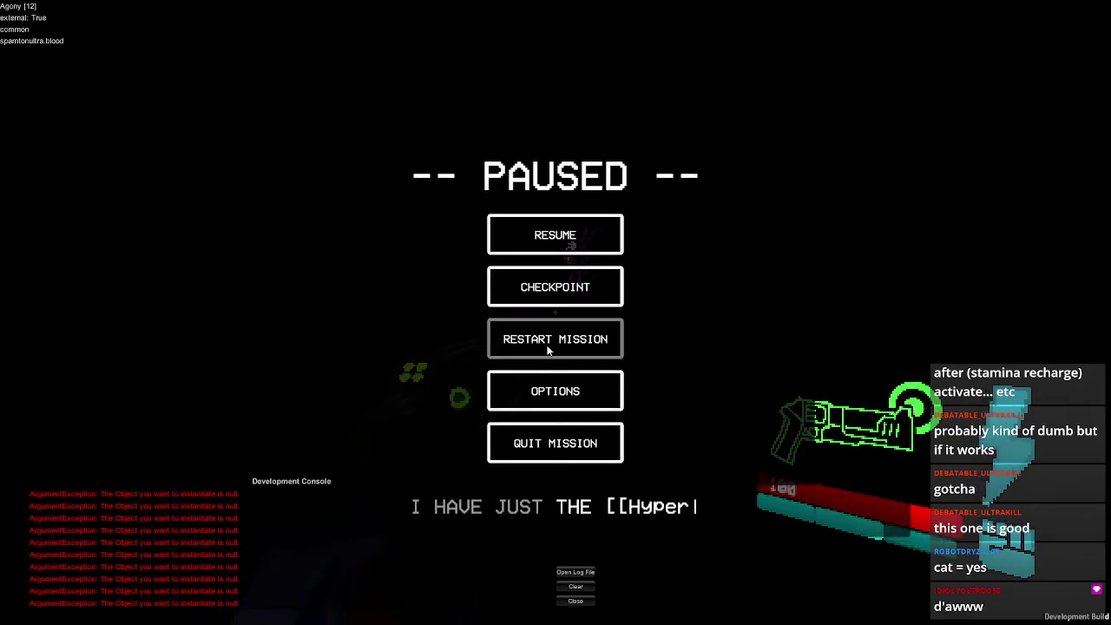
click(546, 342)
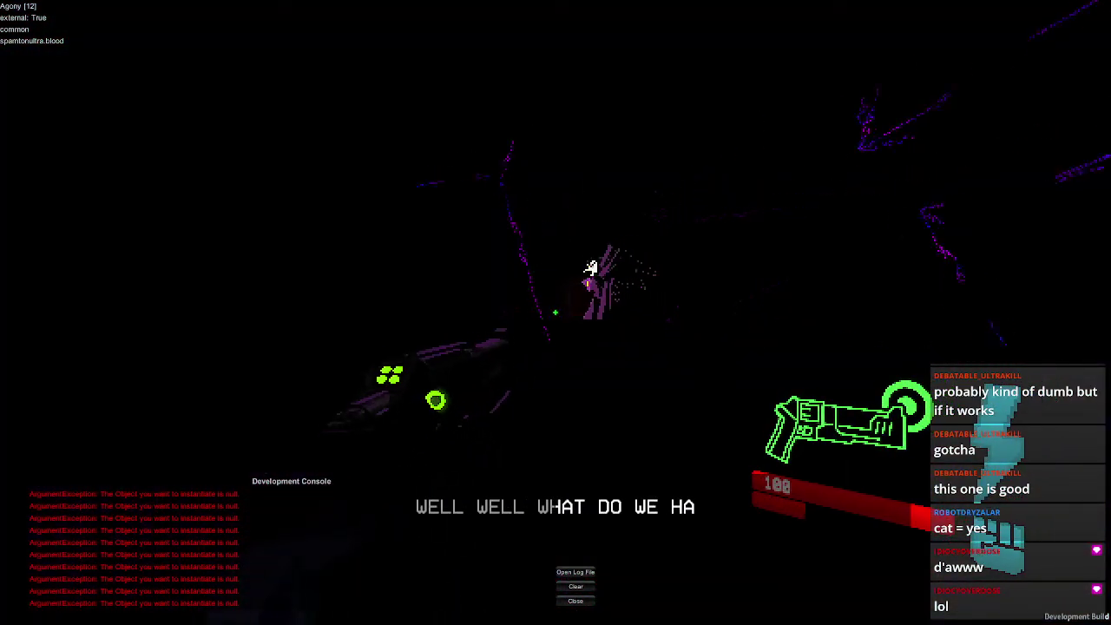
key(shift)
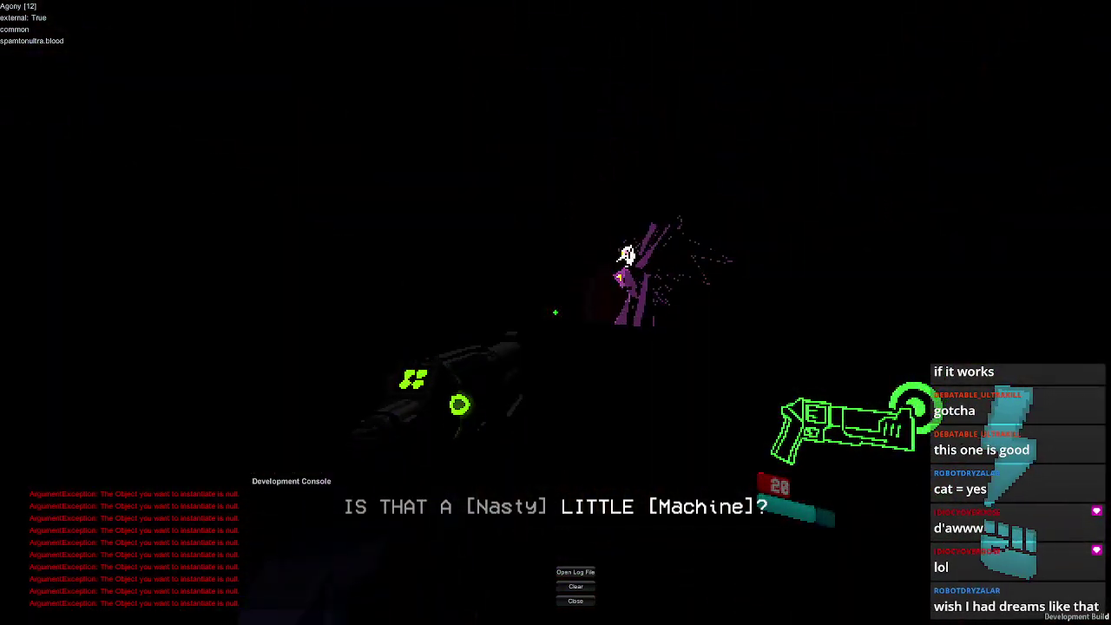
key(Escape)
click(539, 447)
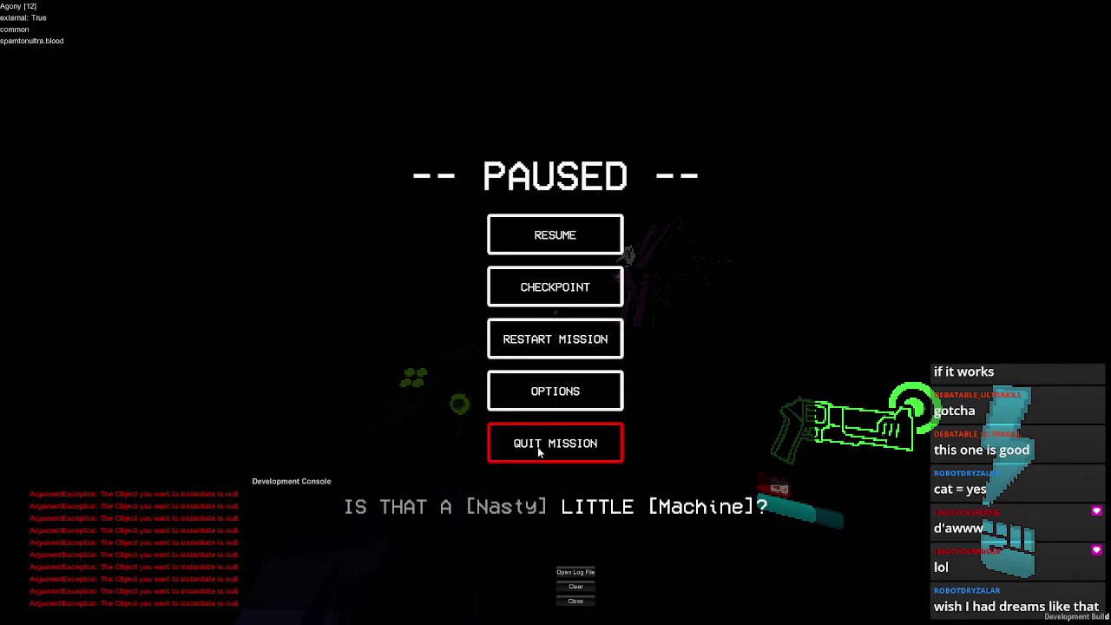
- Switch to Unity and set the delay of the second Object Activator on blackHoleWall's wall1 to 0.7
key(alt+Tab)
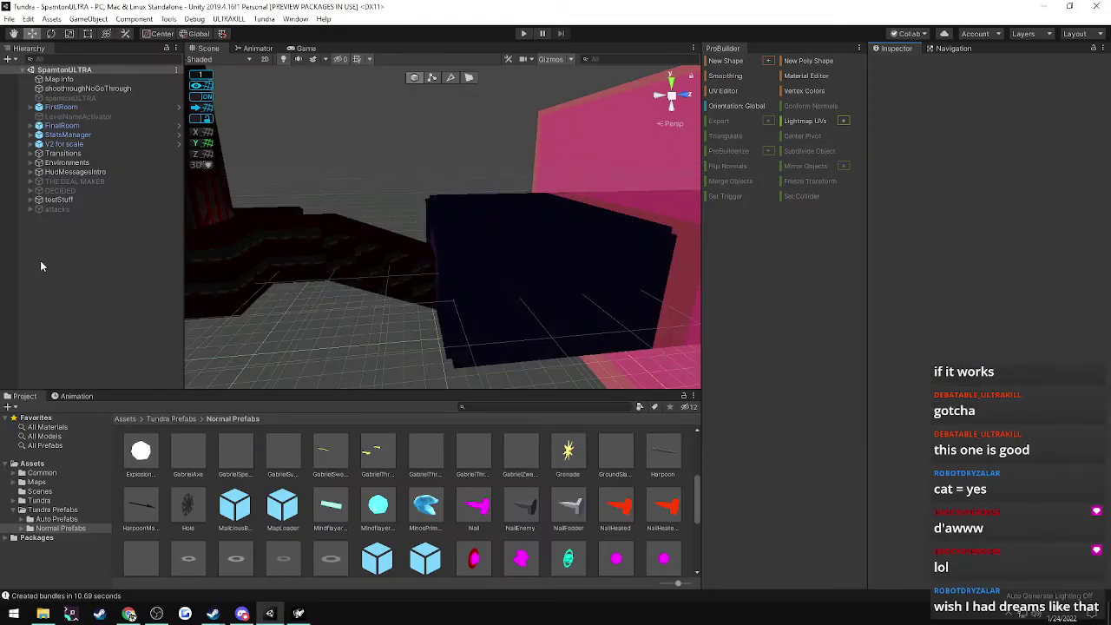
click(59, 209)
click(31, 210)
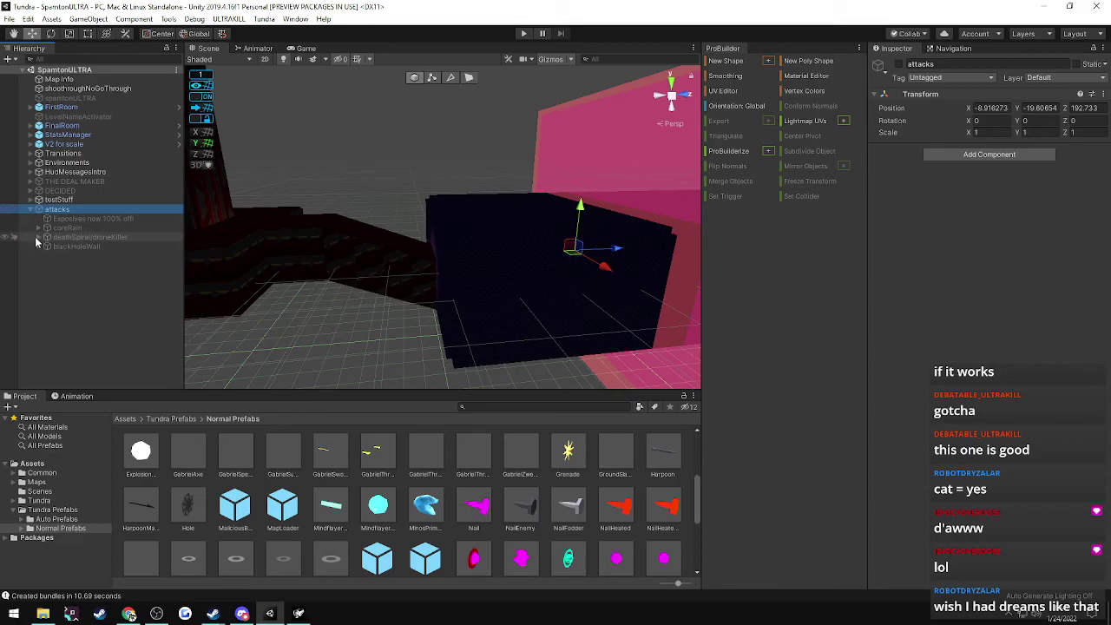
click(37, 246)
click(62, 256)
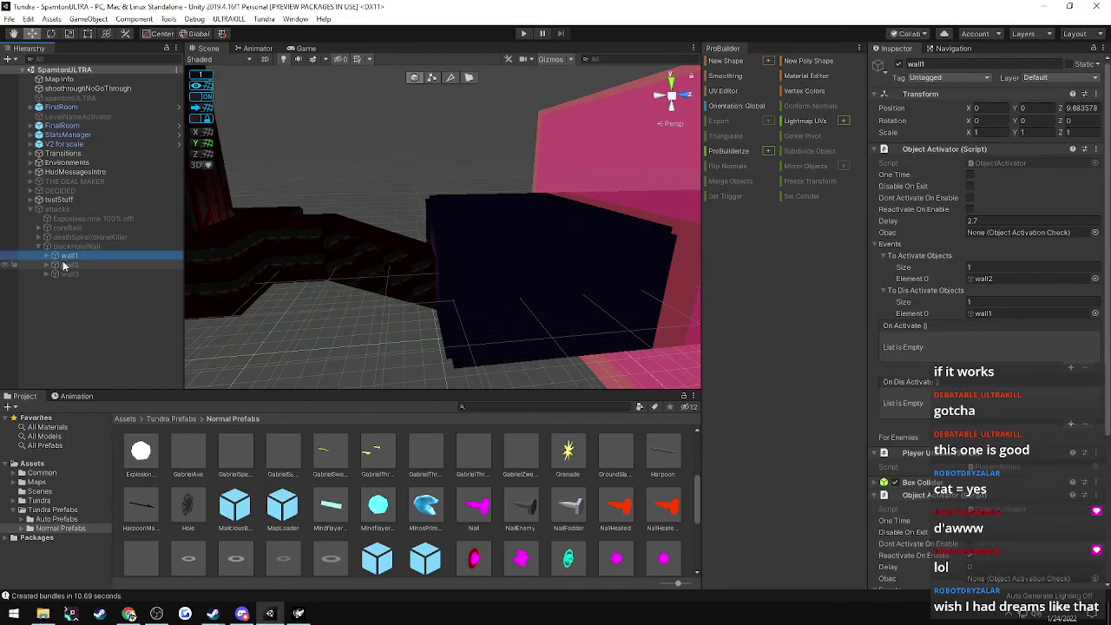
scroll(934, 385, down, 5)
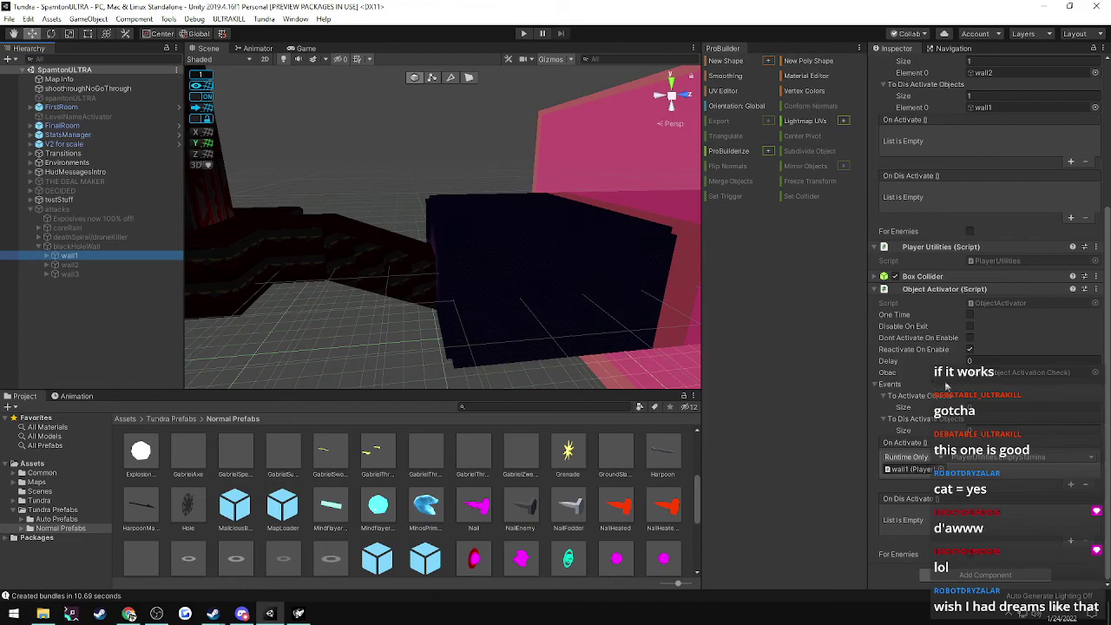
click(976, 360)
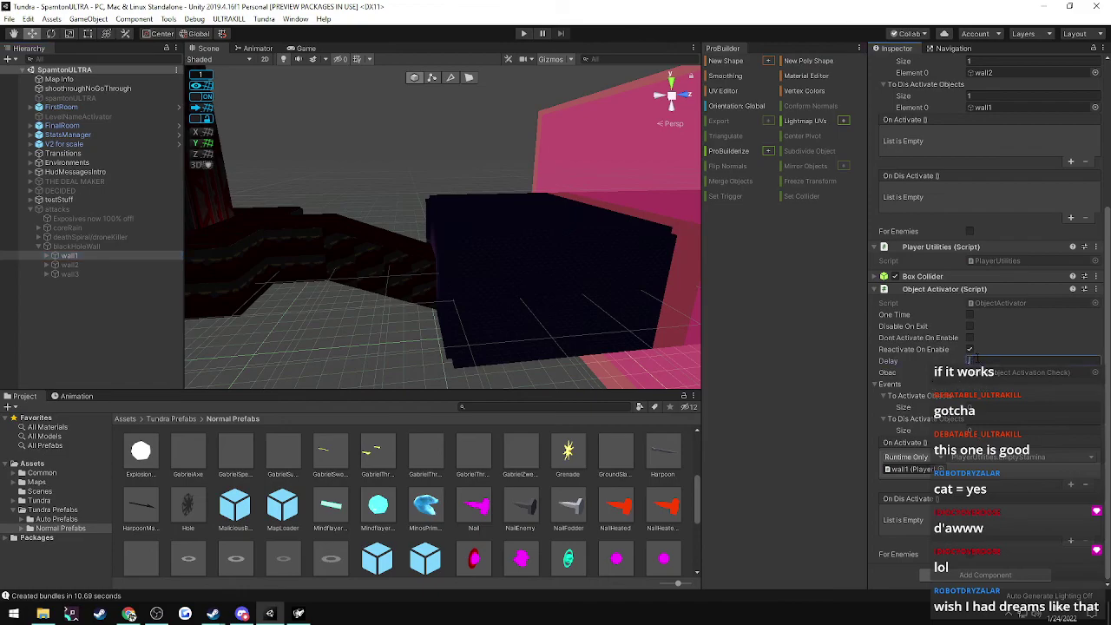
- Set the delay of the EmptyStamina Object Activators on wall2 and wall3 to 0.7, and export the map
click(69, 265)
click(976, 360)
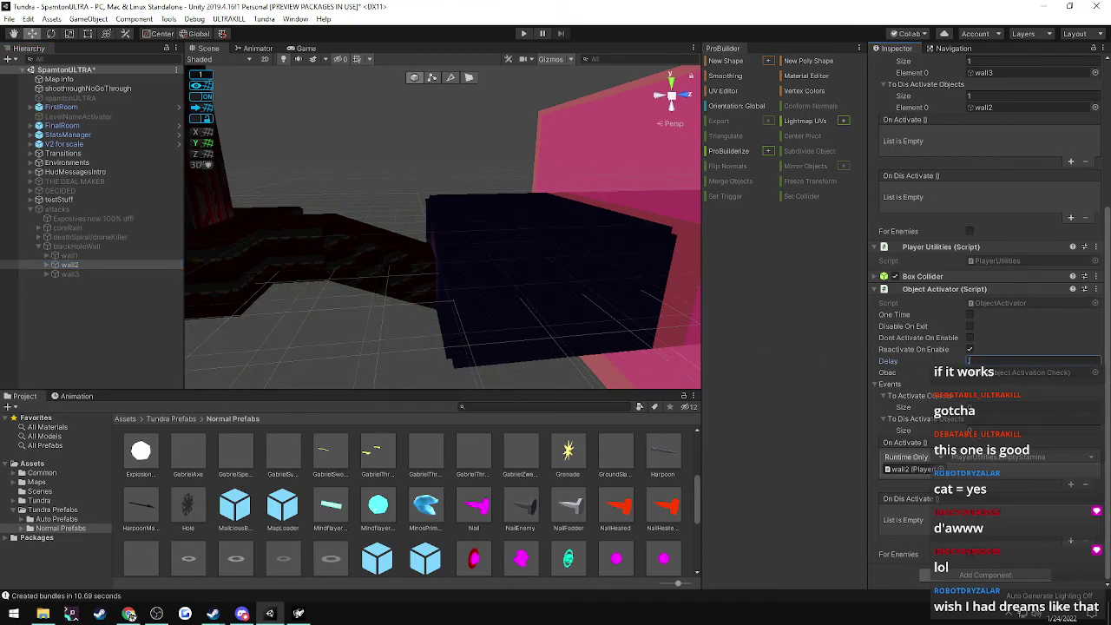
click(69, 274)
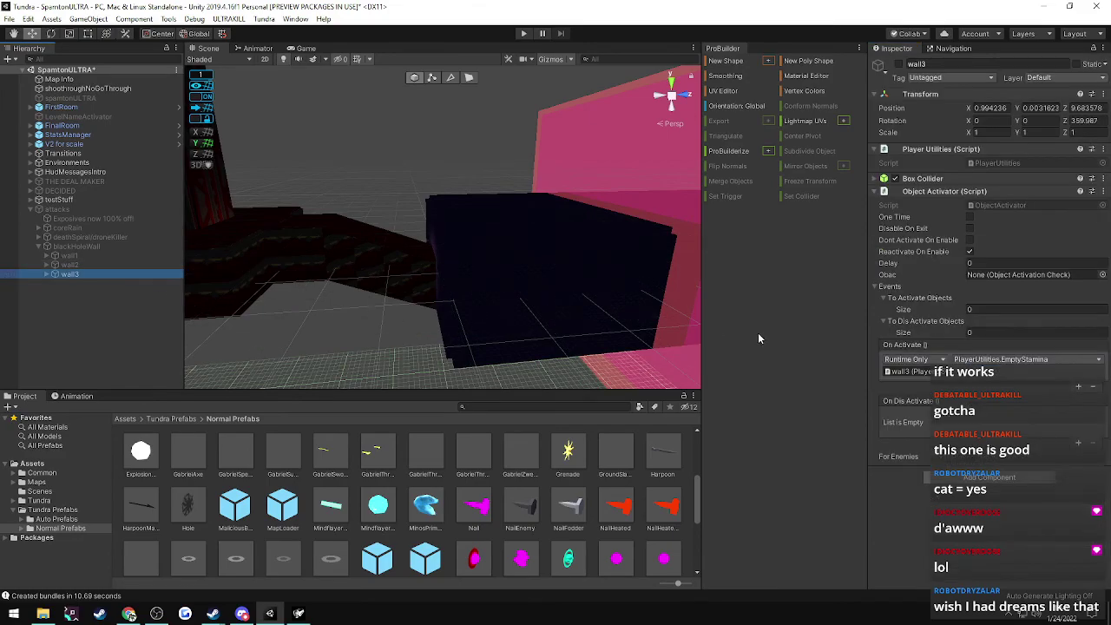
click(979, 263)
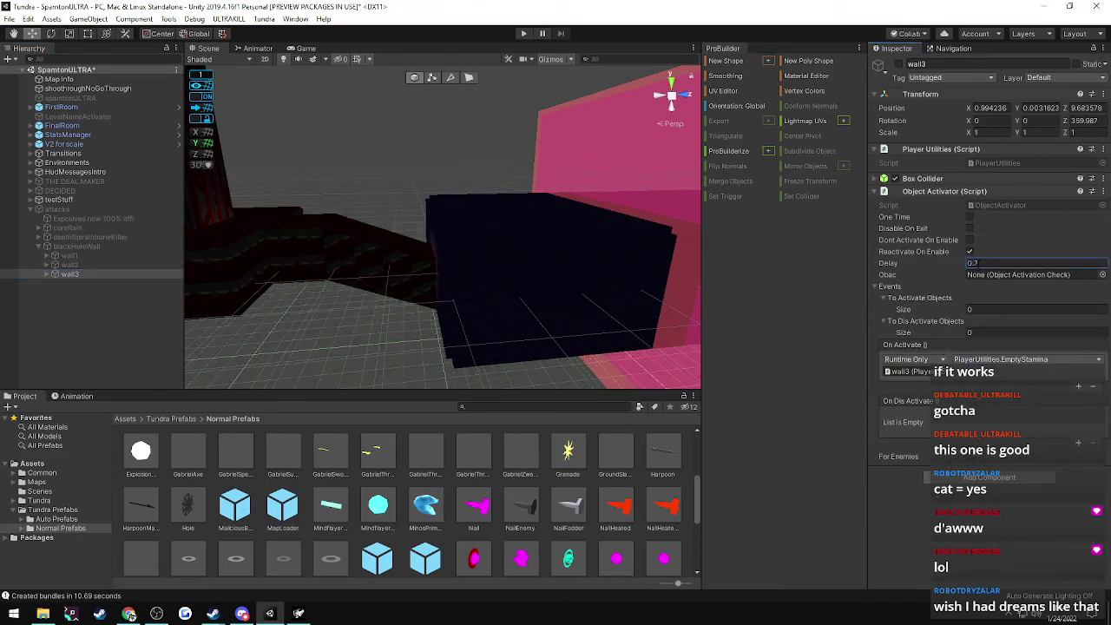
click(228, 18)
click(239, 38)
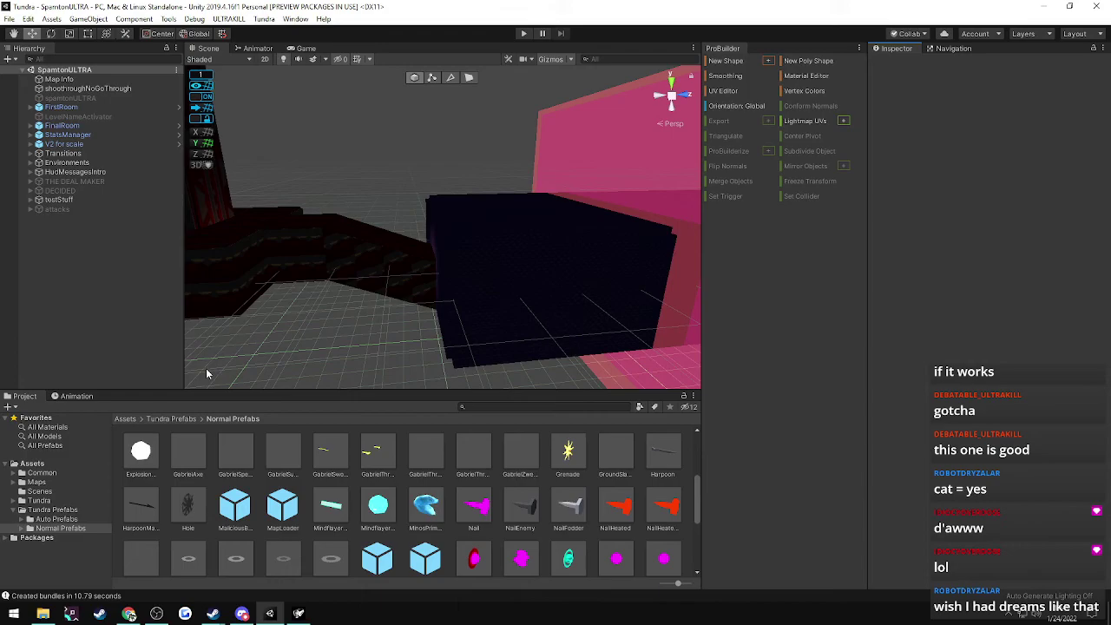
- Switch to ULTRAKILL, load SpamtonULTRA.blood, dash through the arena to test the delayed stamina drain, and quit the mission
click(298, 613)
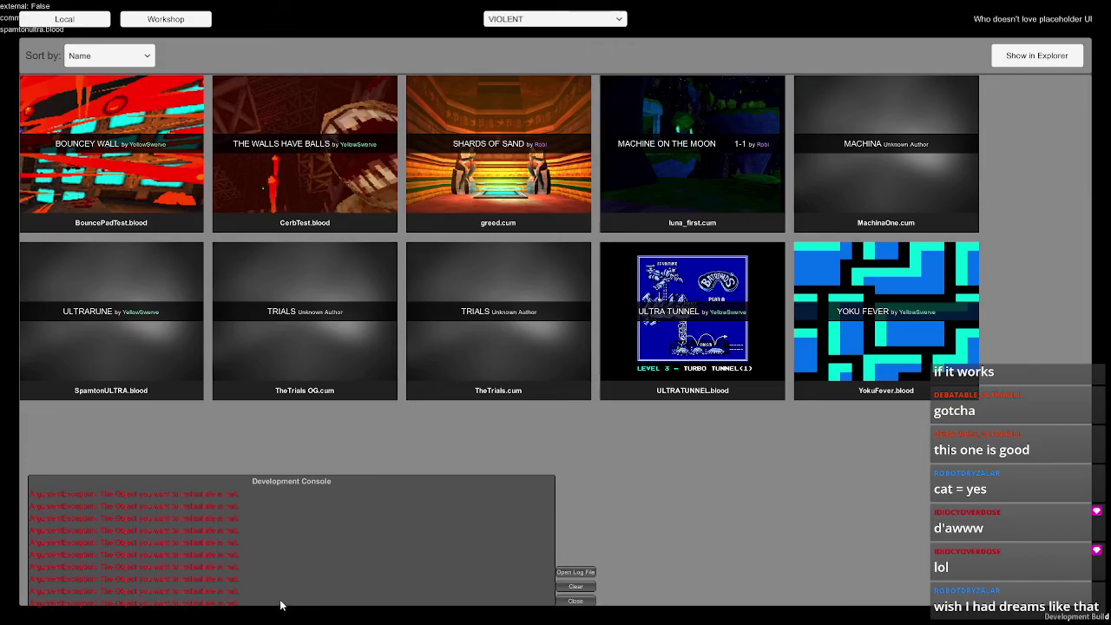
click(80, 346)
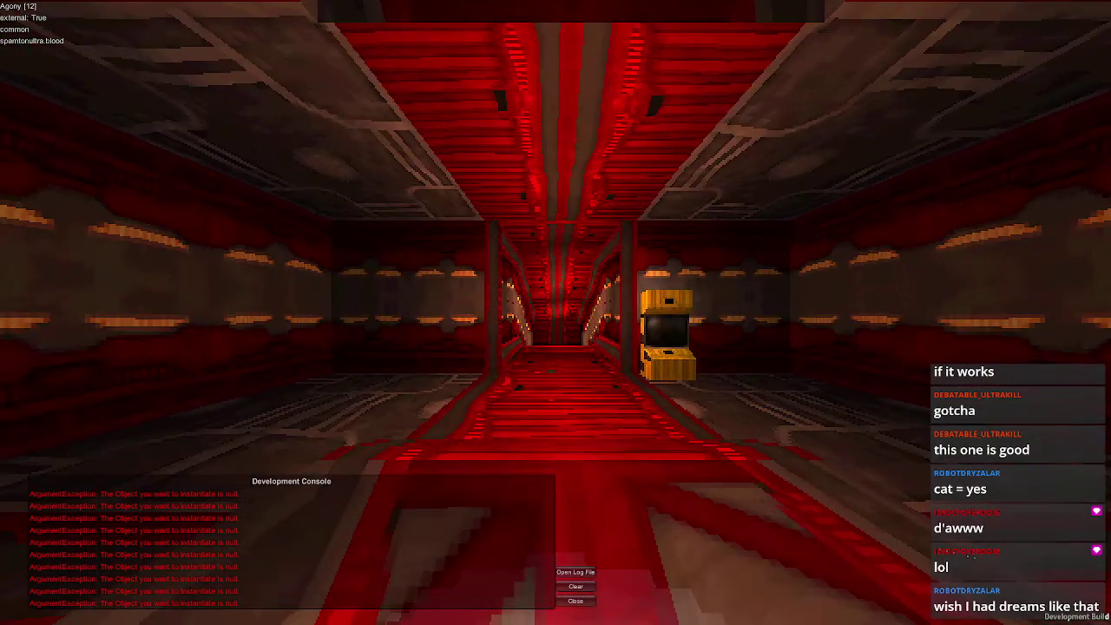
key(w)
key(space)
key(shift)
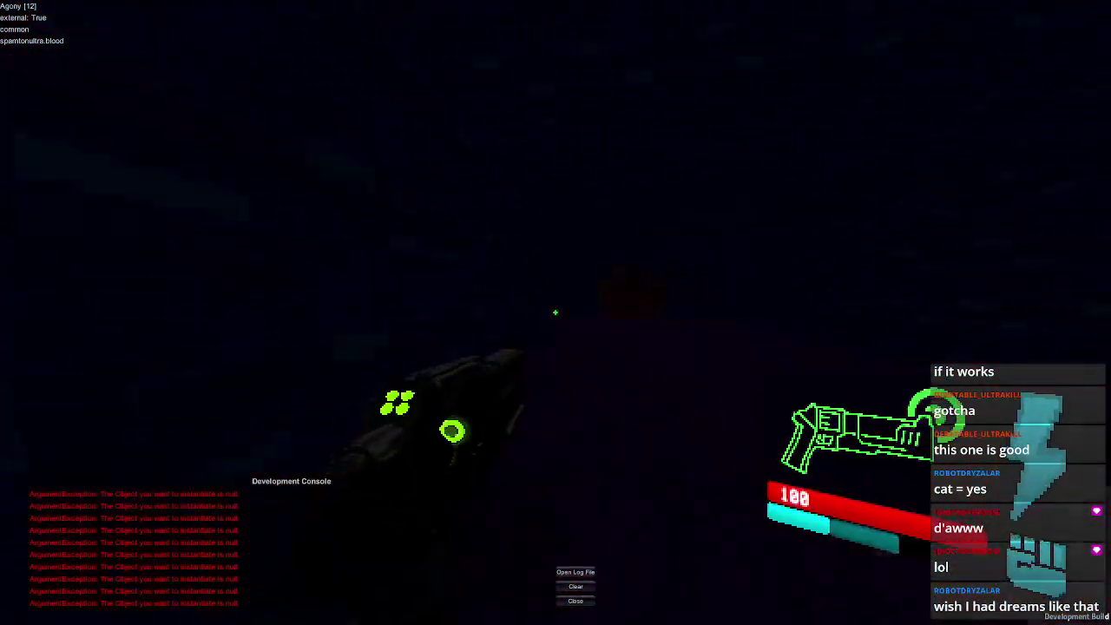
key(d)
key(shift)
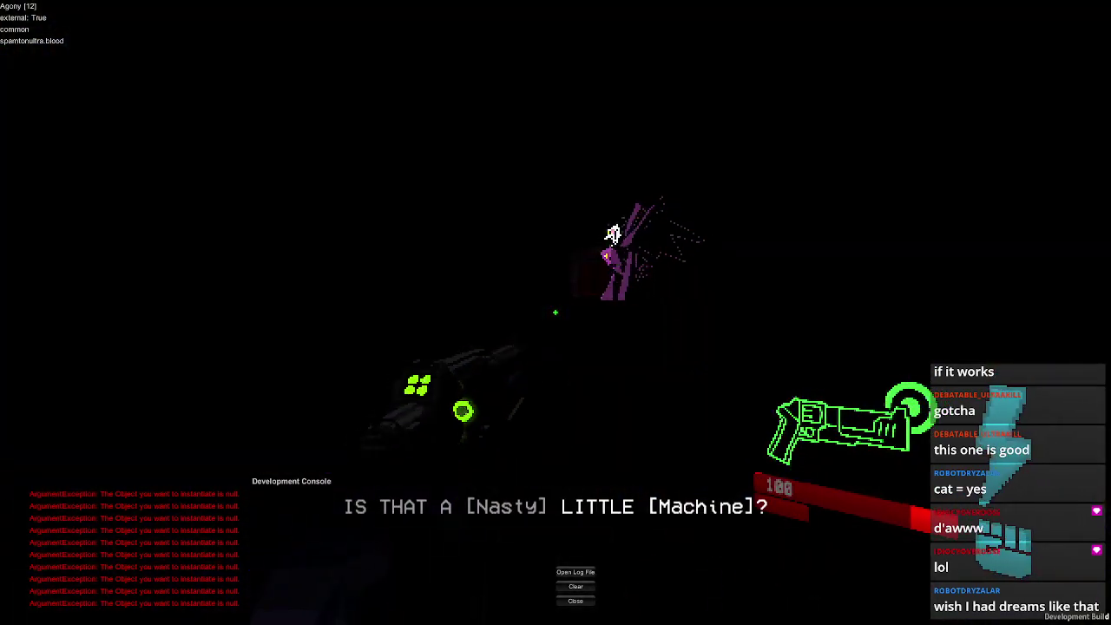
key(Escape)
click(560, 439)
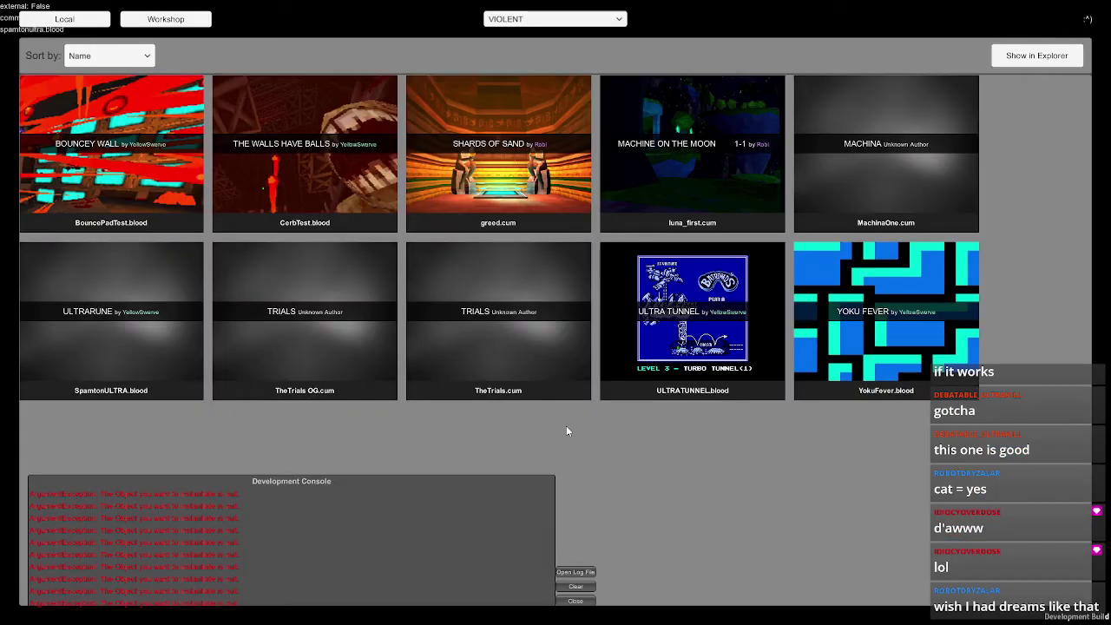
- Switch to Unity and set the delay of wall1's EmptyStamina Object Activator under blackHoleWall to 0.5
key(alt+Tab)
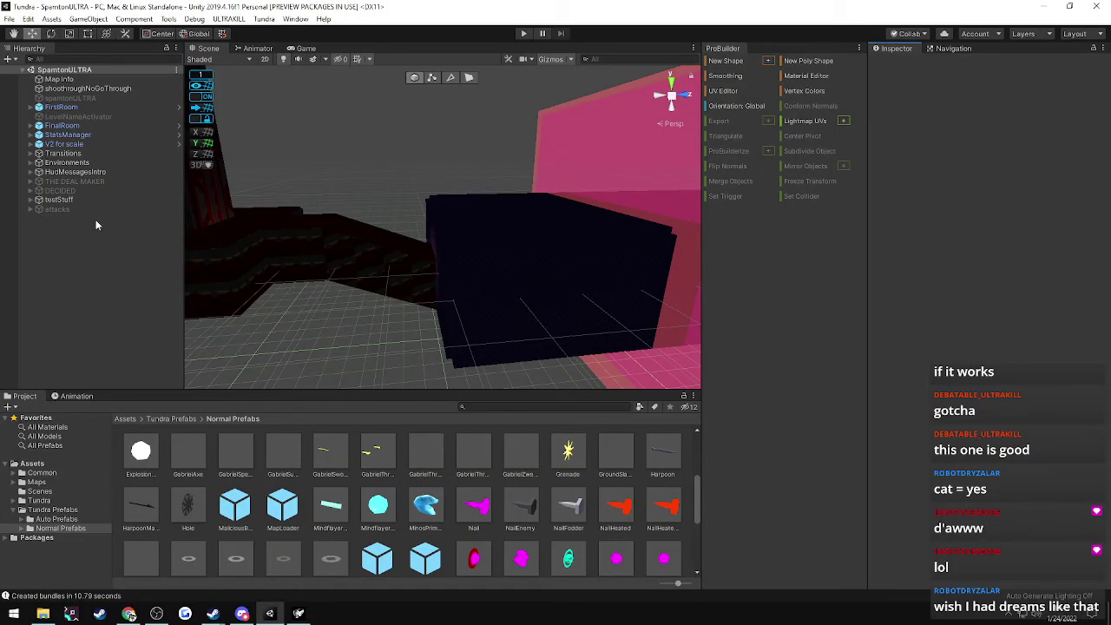
click(33, 211)
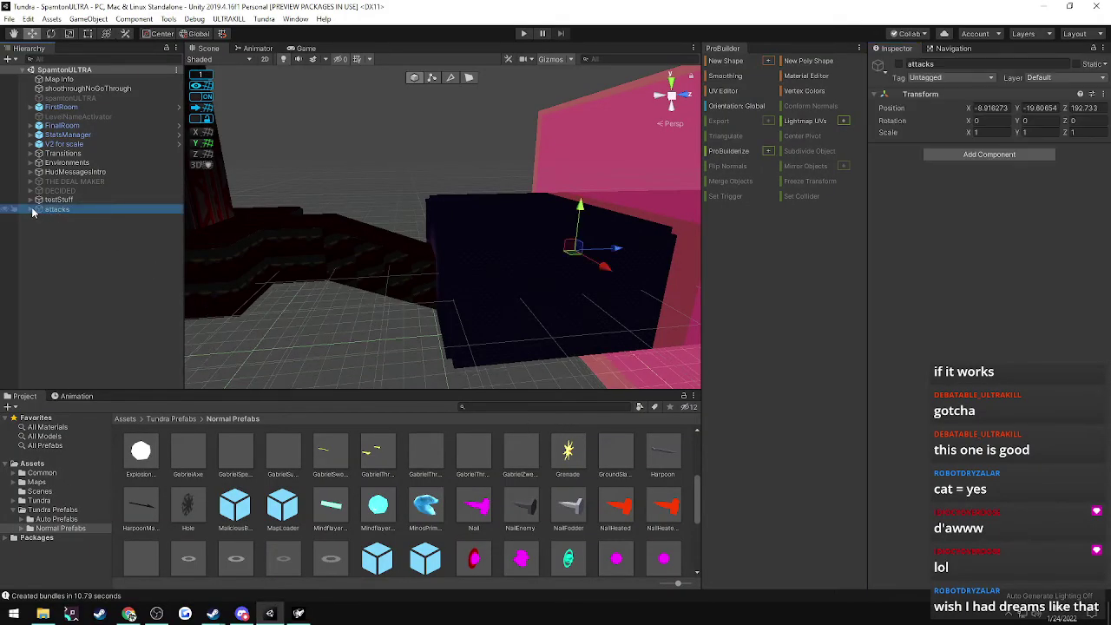
click(32, 210)
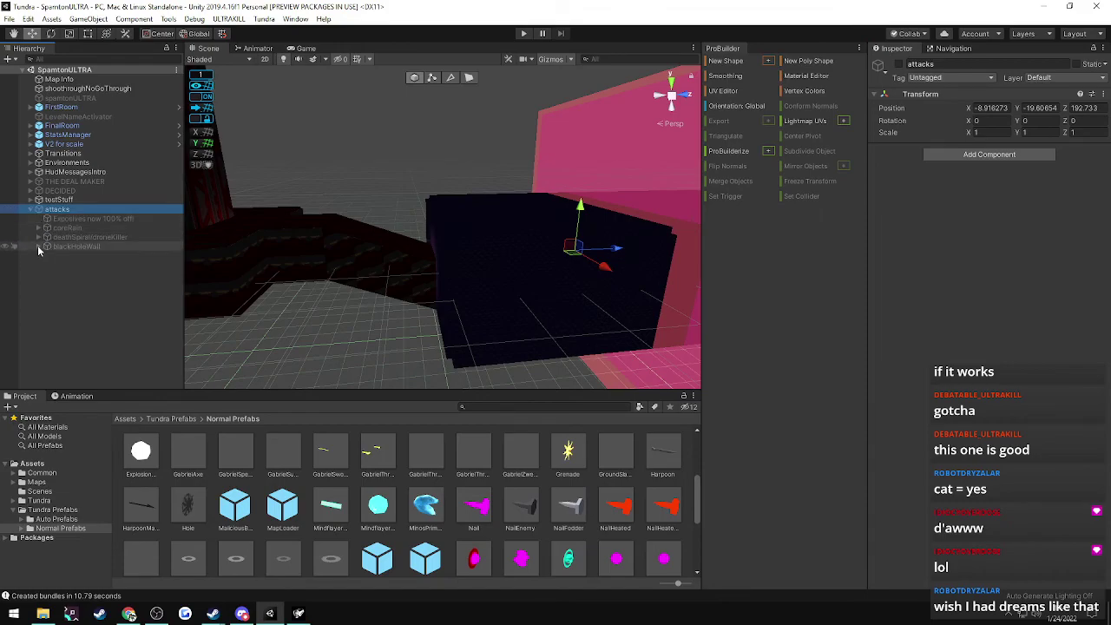
click(46, 247)
click(68, 255)
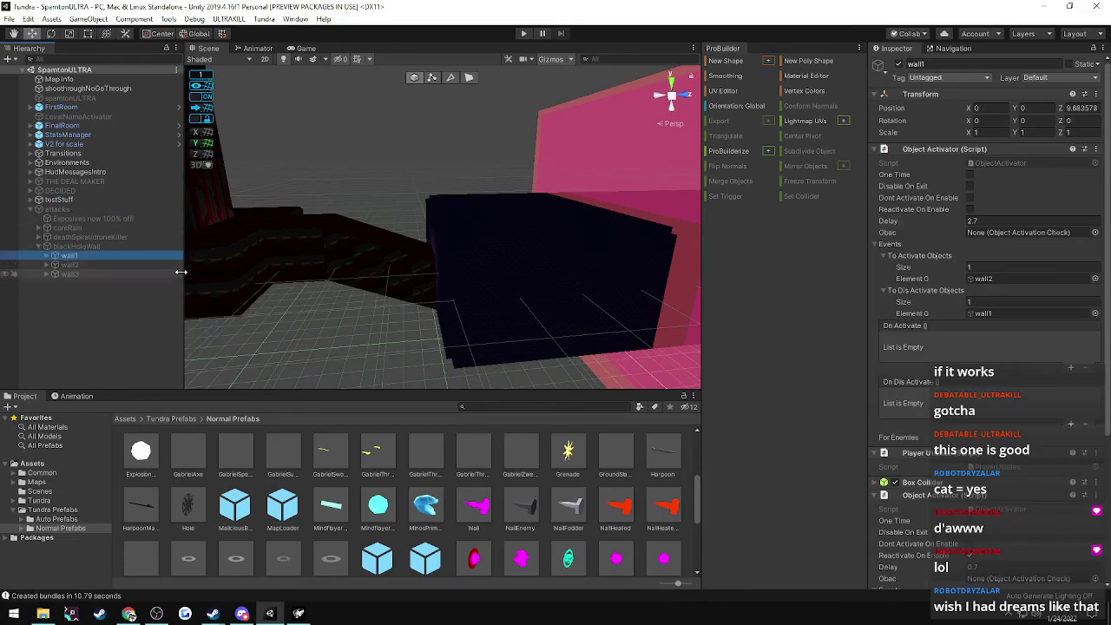
scroll(1015, 400, down, 4)
click(979, 363)
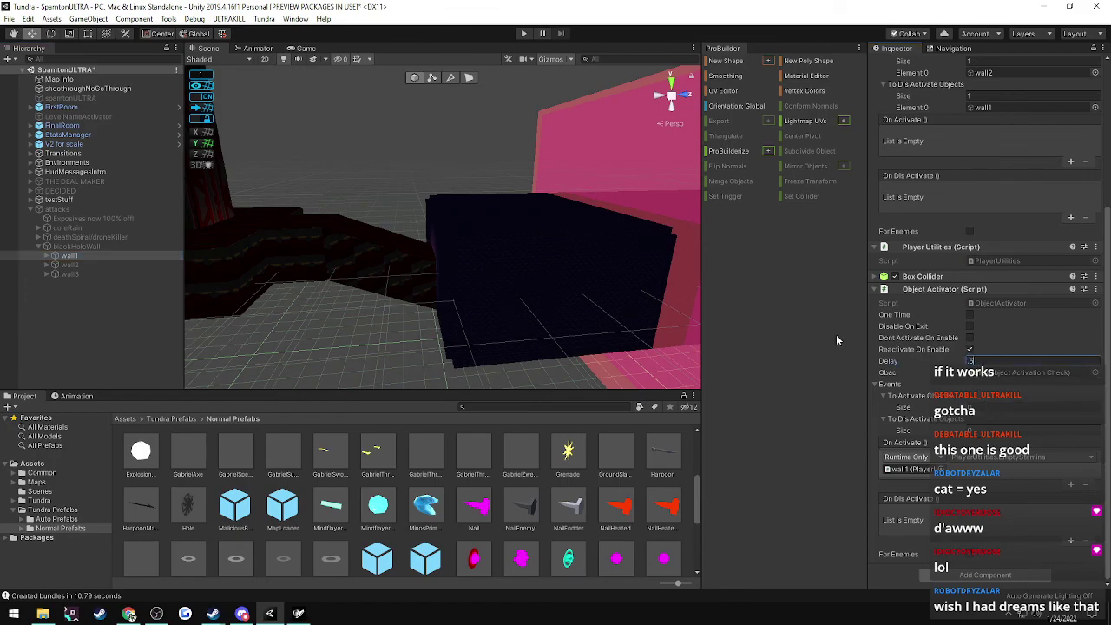
- Set the delay of wall2's second Object Activator, the one calling EmptyStamina, to 0.8
click(82, 269)
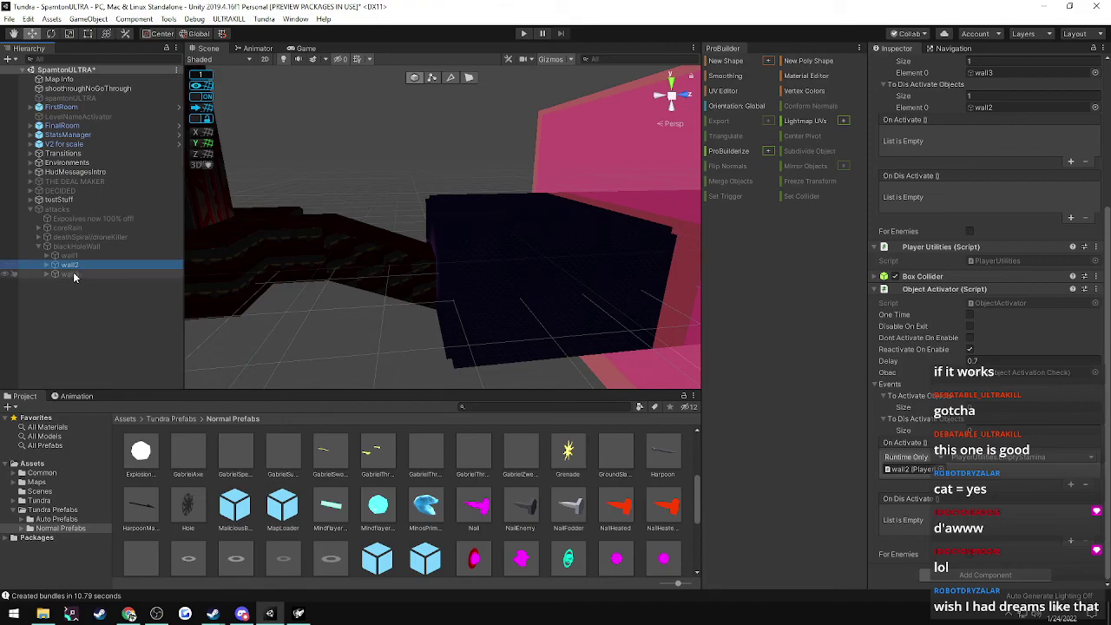
click(74, 274)
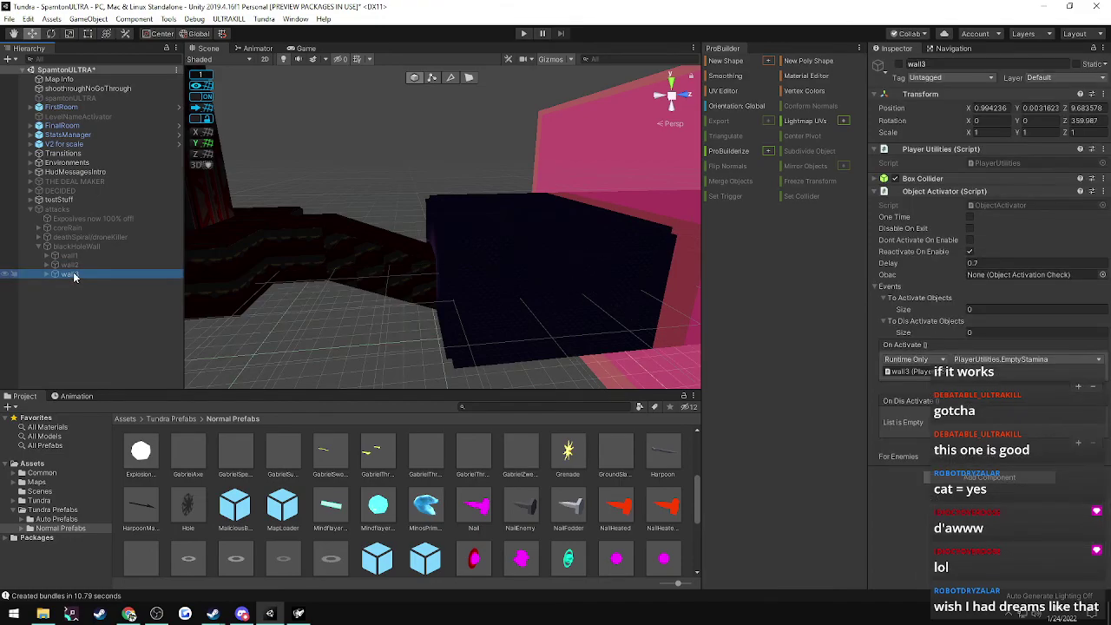
click(72, 264)
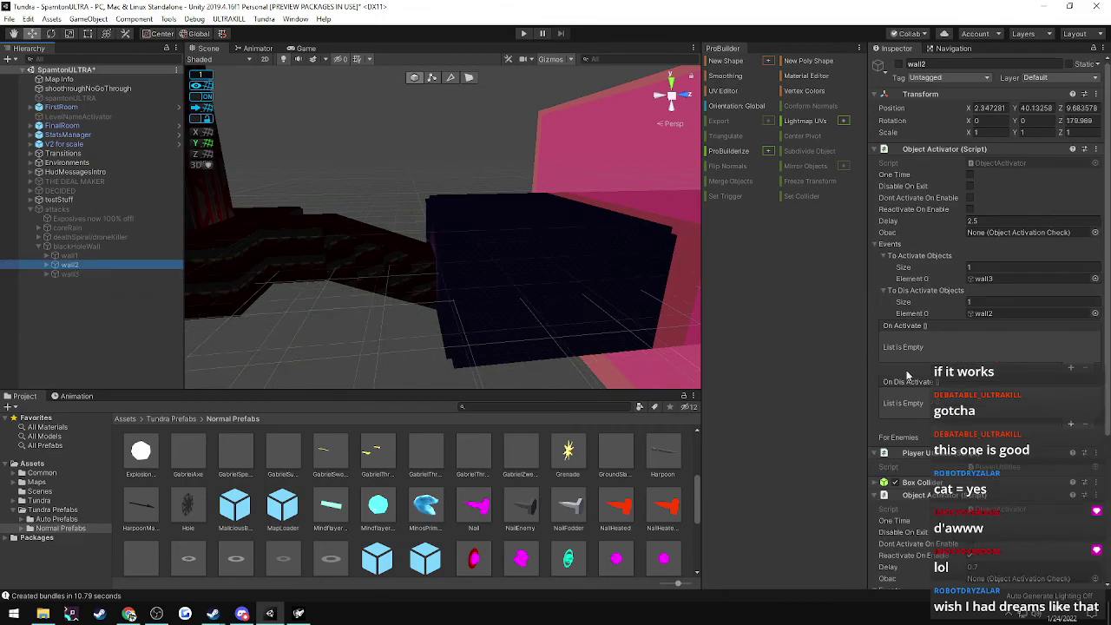
scroll(981, 423, down, 5)
click(990, 359)
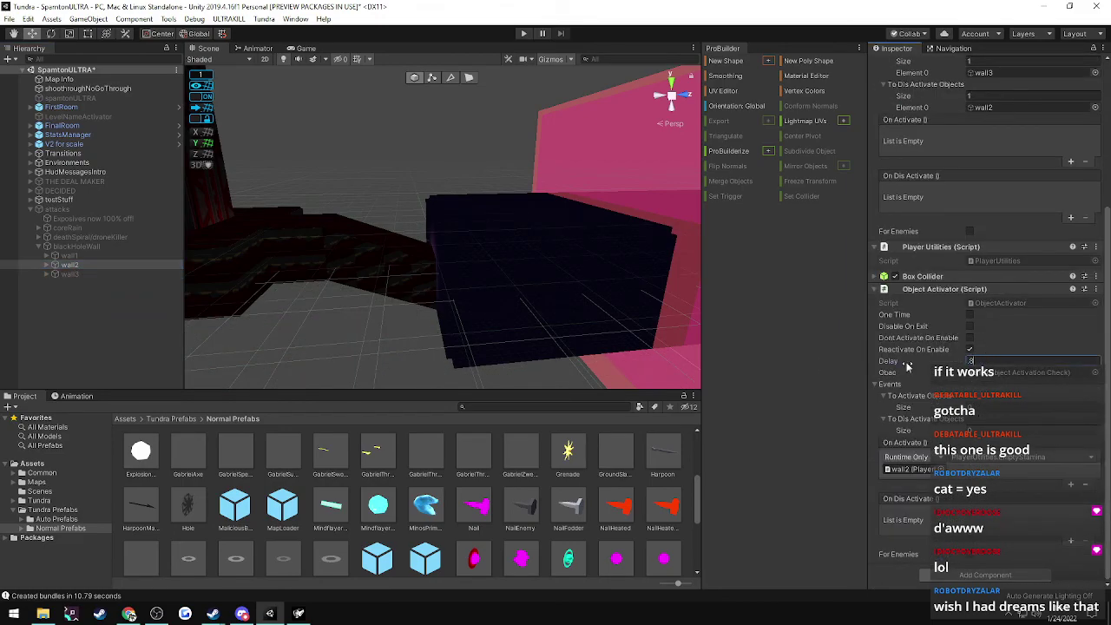
- Set the delay of wall3's Object Activator to 0.8, then save the scene and export the map
click(91, 276)
click(986, 263)
text(.8)
key(Return)
key(ctrl+s)
click(228, 19)
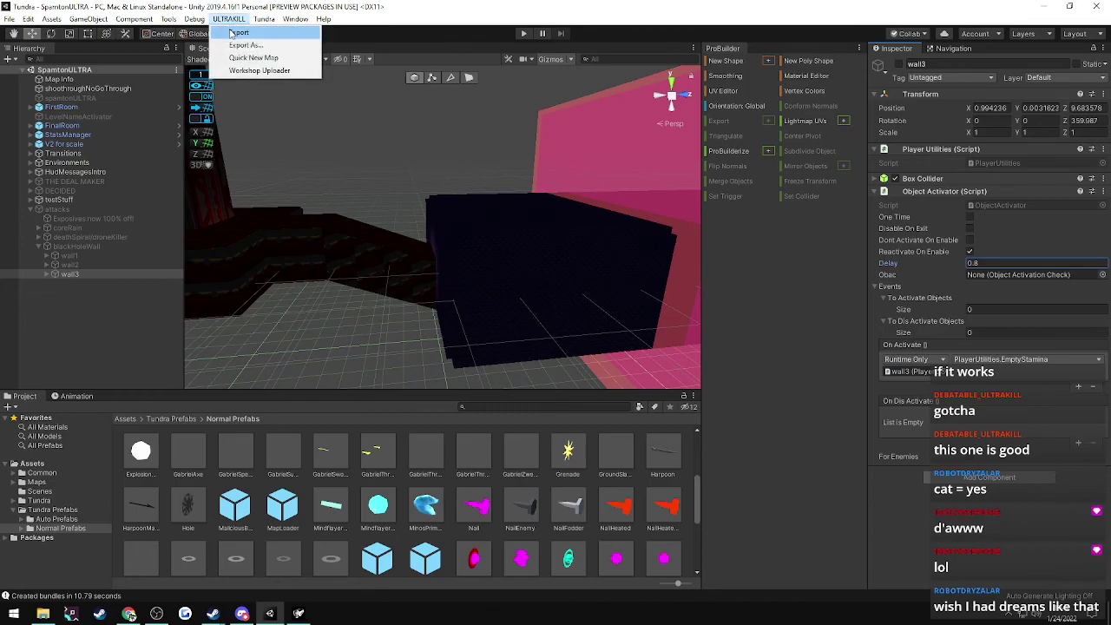
click(233, 33)
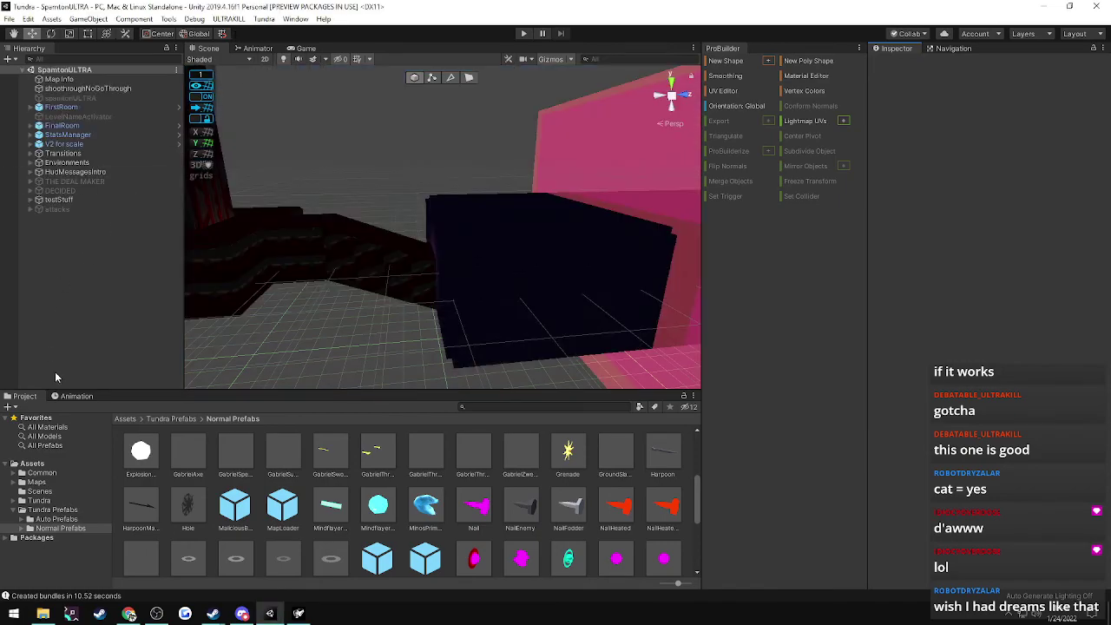
- Switch to ULTRAKILL, load SpamtonULTRA.blood and dash around the arena to test the new stamina drain delays
click(298, 614)
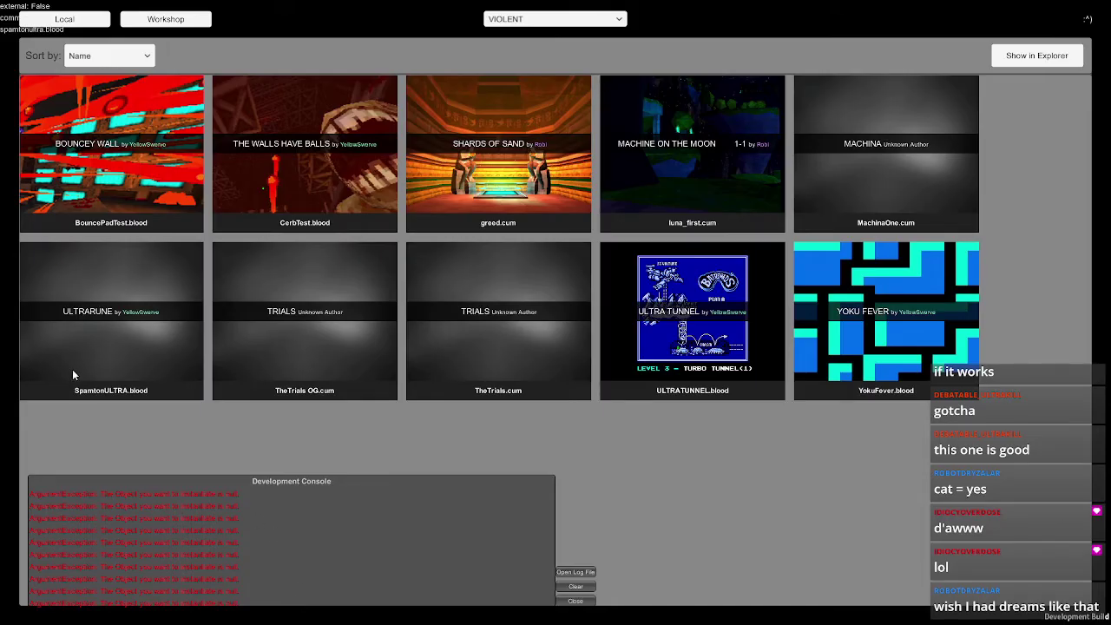
click(118, 398)
key(w)
key(shift)
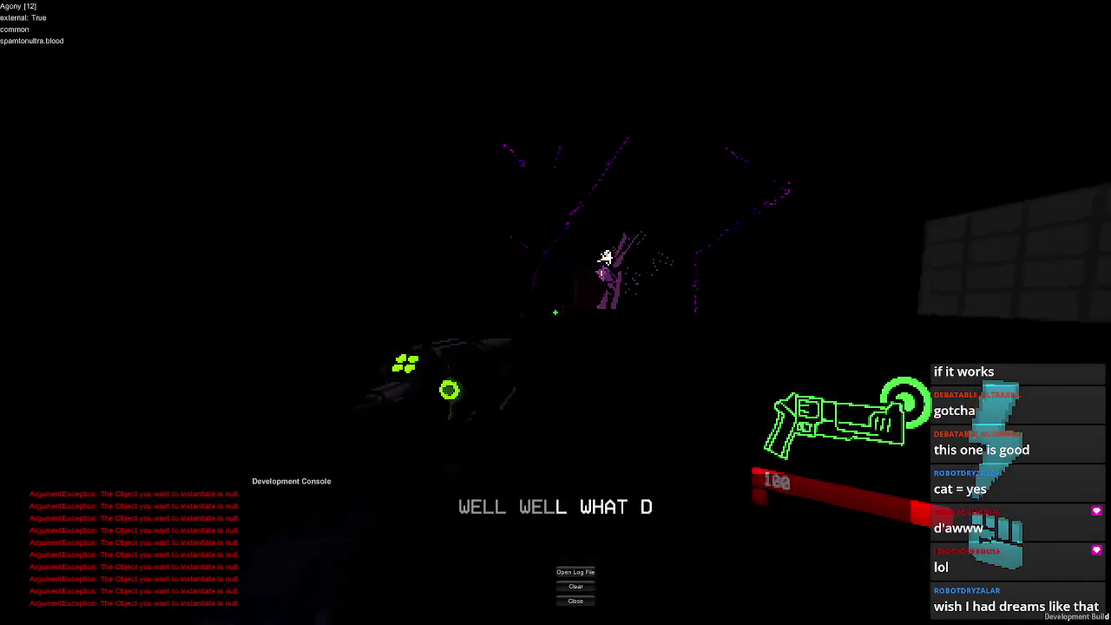
key(d)
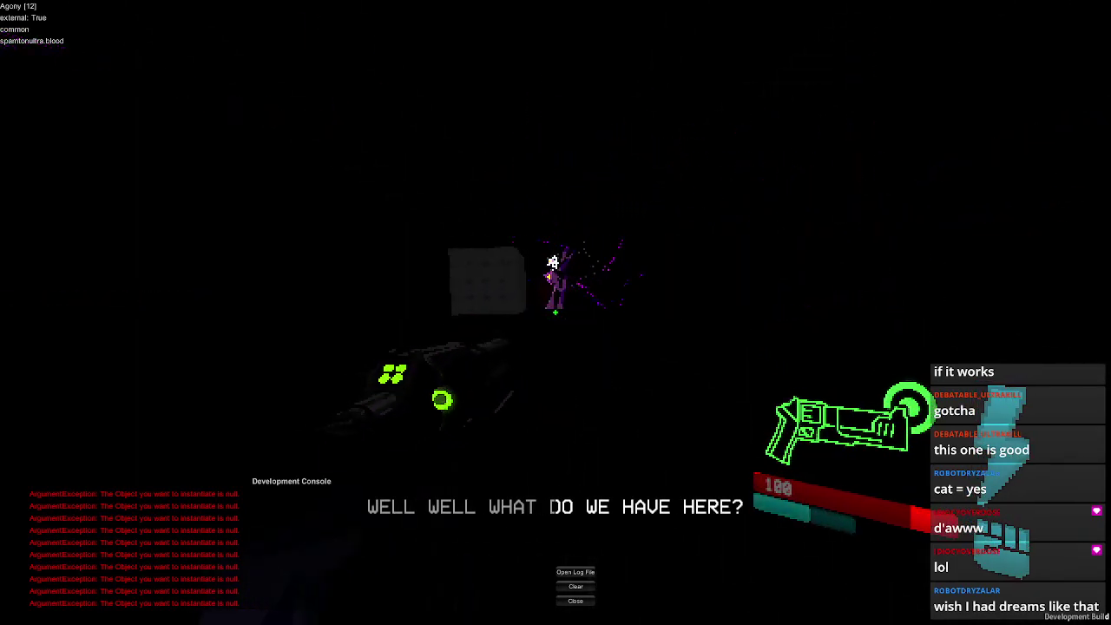
key(shift)
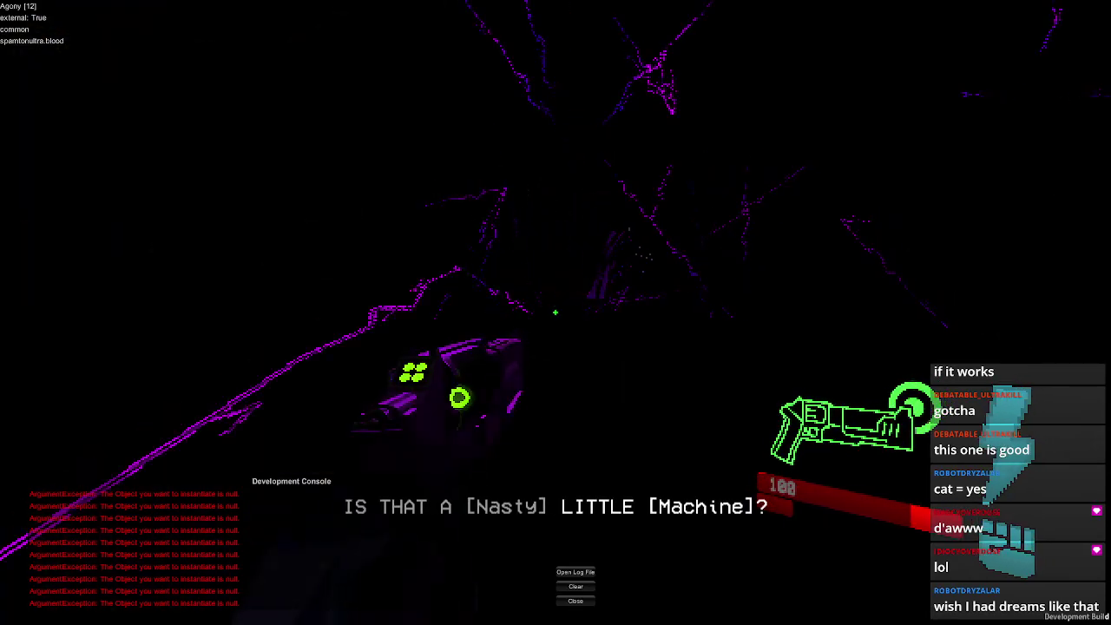
- Restart the mission to check the wall attack's drain timing again, and quit it
key(Escape)
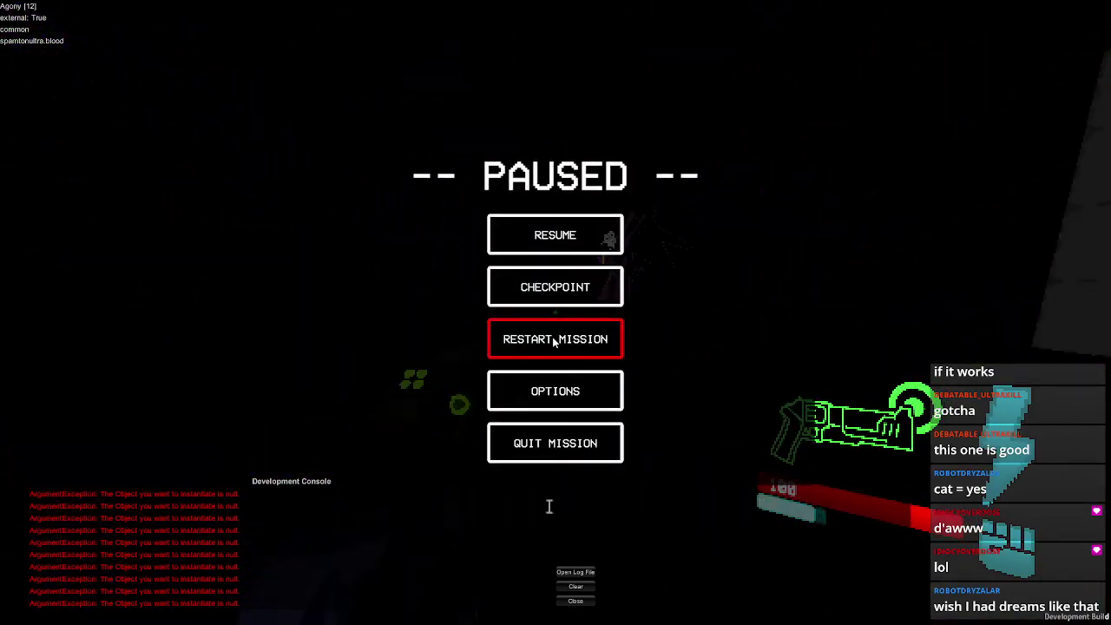
click(555, 342)
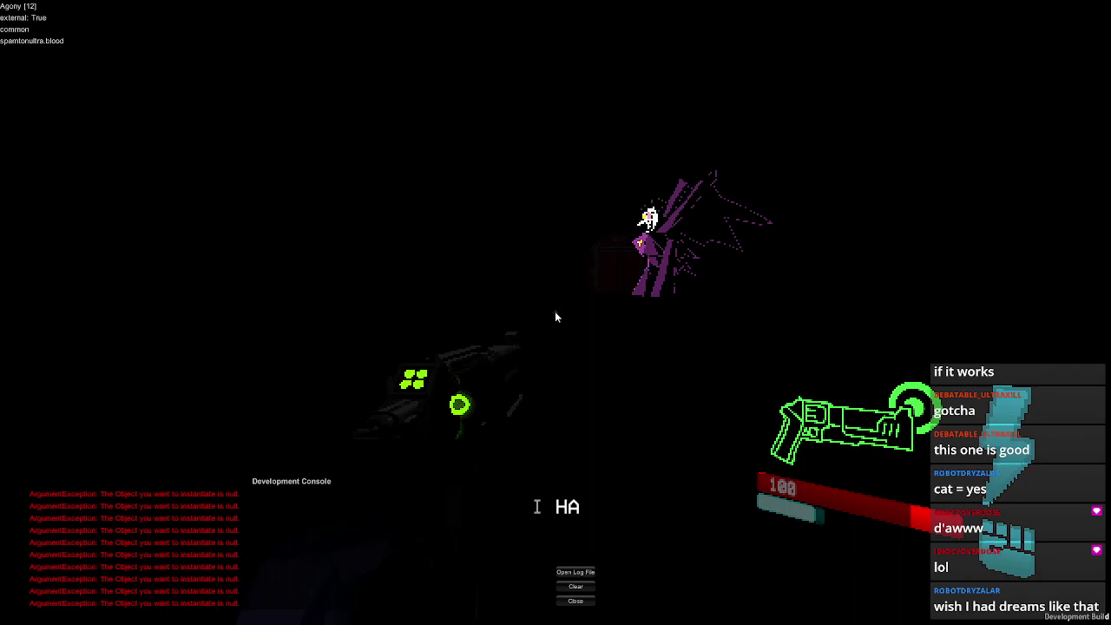
key(Escape)
click(569, 444)
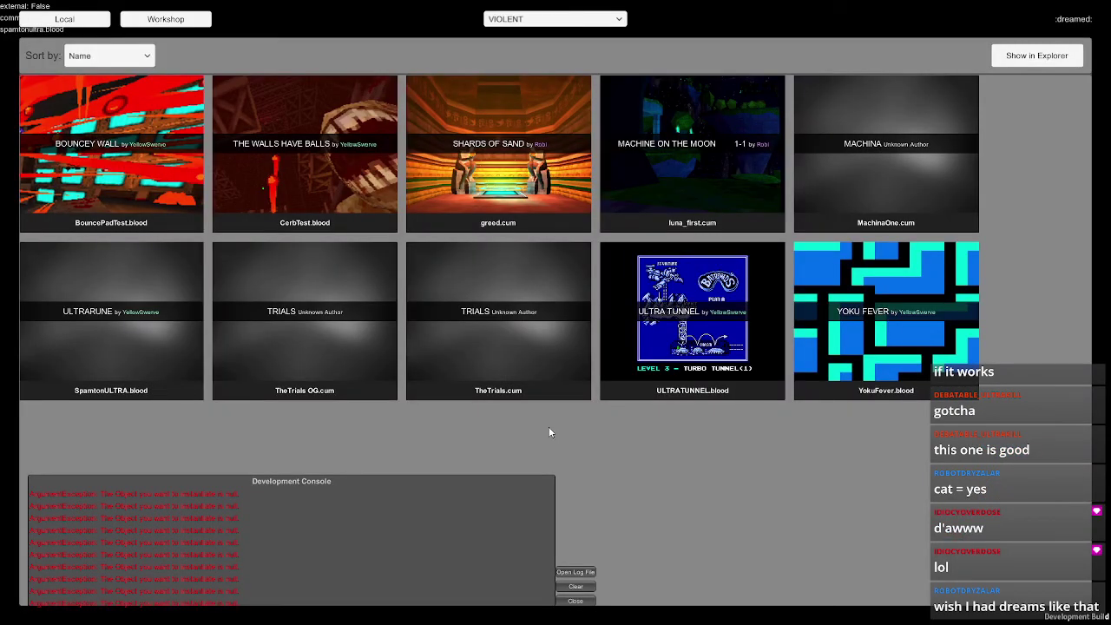
- Switch to Unity and look through the attack objects under attacks, from Exposives now 100% off! to blackHoleWall
key(alt+Tab)
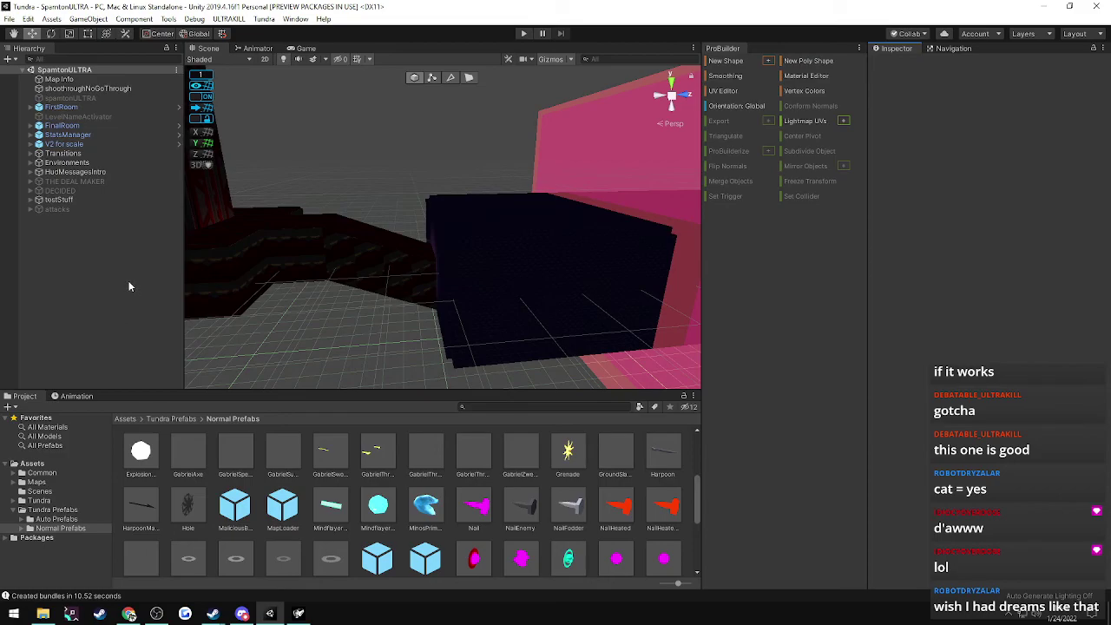
click(30, 210)
click(54, 247)
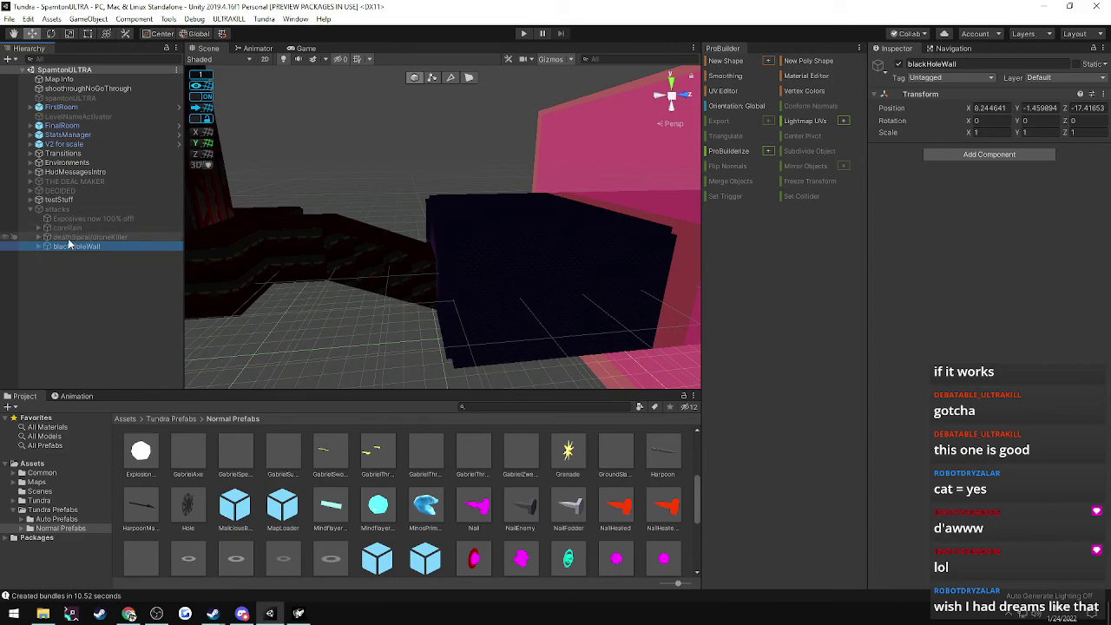
click(70, 228)
click(69, 238)
click(68, 218)
click(68, 228)
click(69, 237)
click(68, 246)
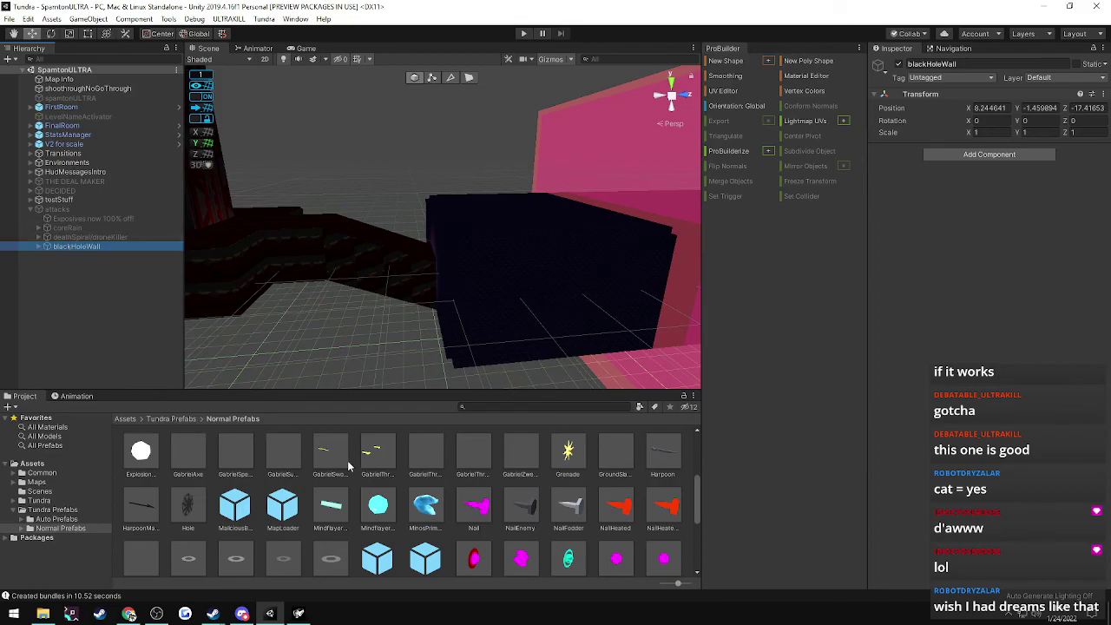
- Look through the Normal Prefabs folder and its Other subfolder for prefabs usable in a new attack
scroll(349, 469, down, 2)
scroll(352, 470, down, 1)
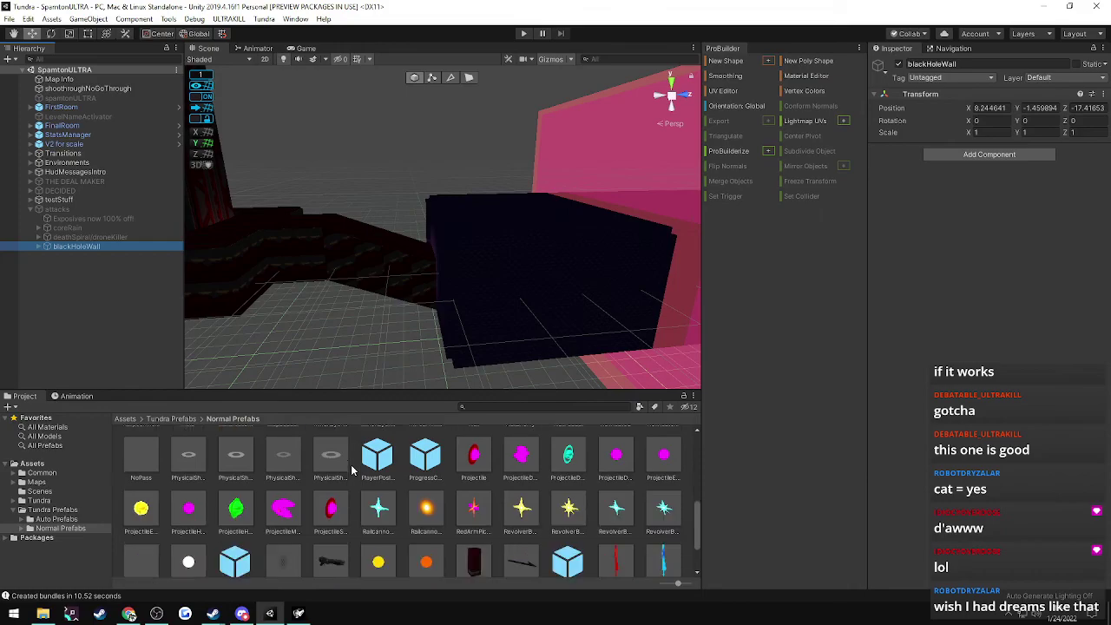
scroll(351, 469, down, 1)
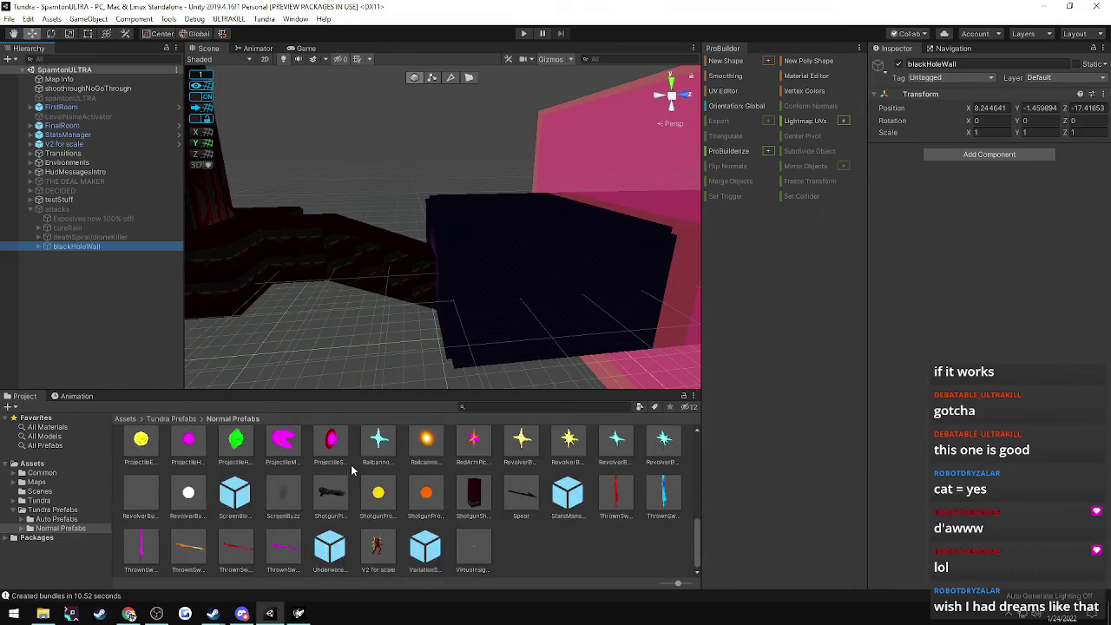
scroll(339, 439, down, 1)
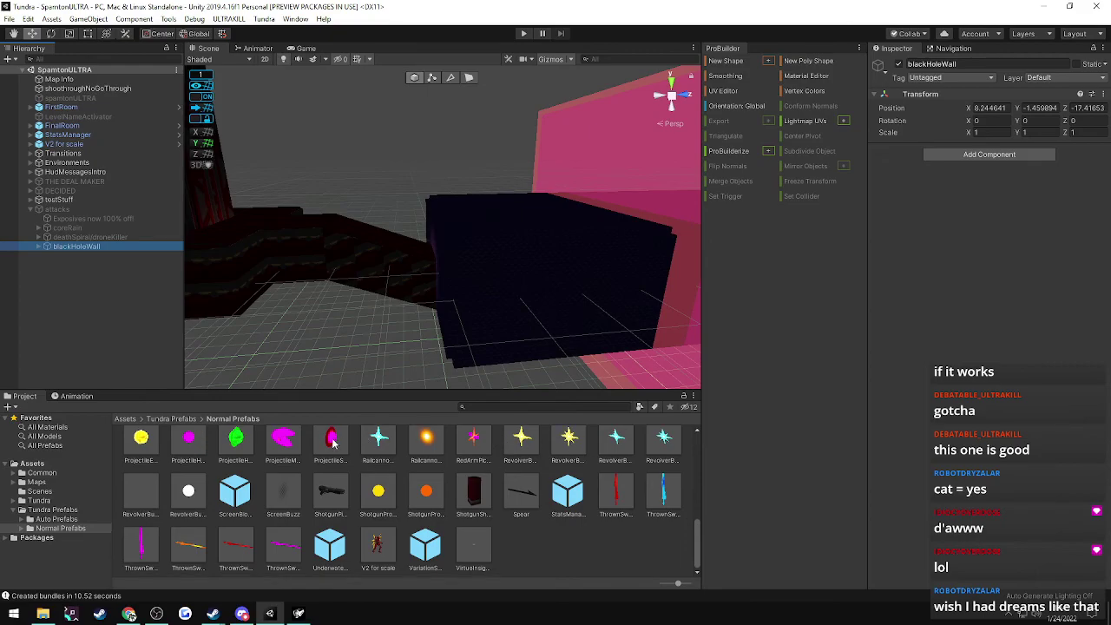
click(171, 419)
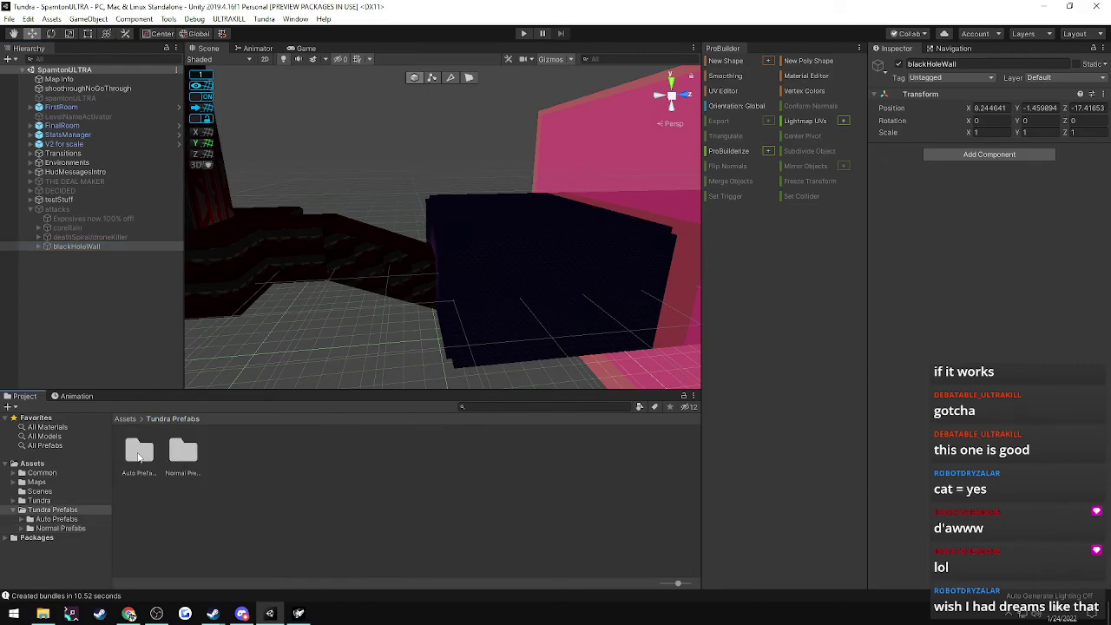
double_click(187, 453)
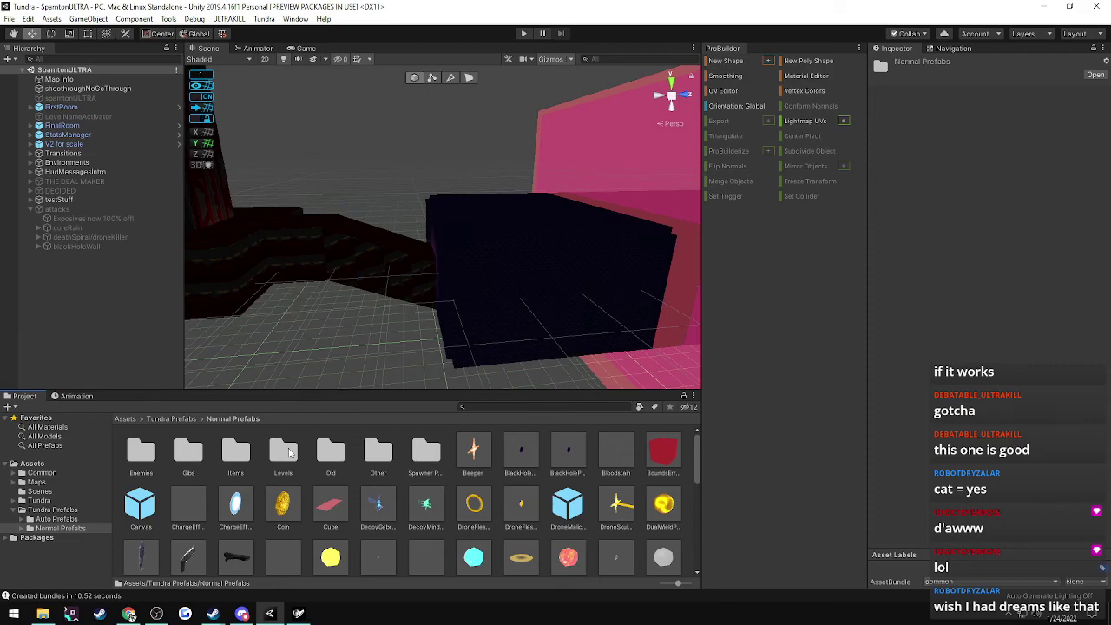
double_click(377, 451)
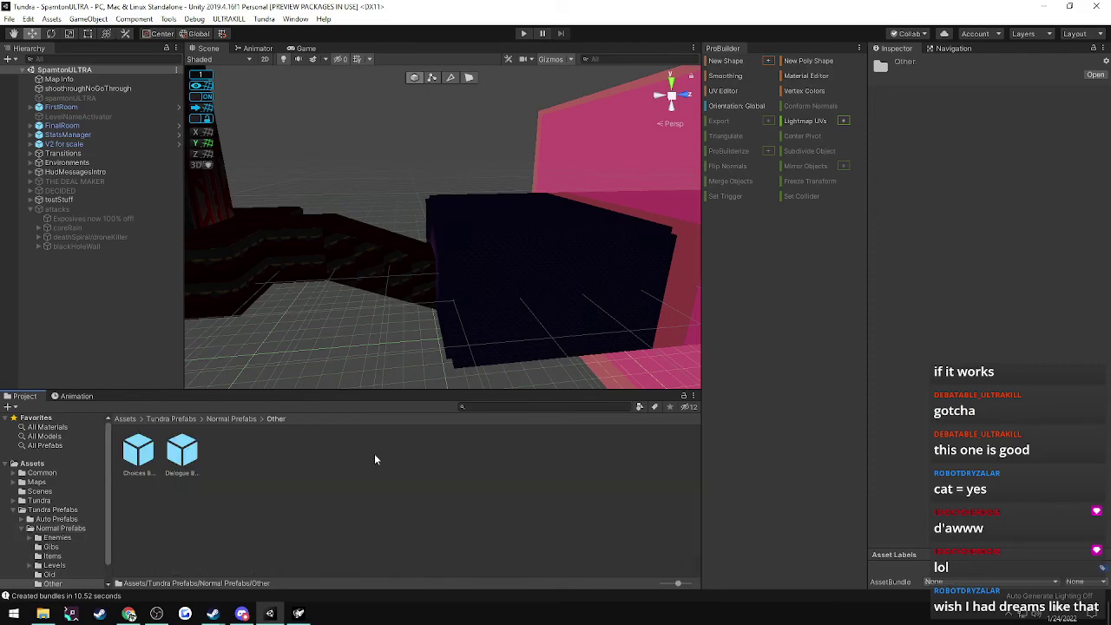
- Browse the Enemies prefab folder and compare the SwordMachine and SwordMachineNonboss prefabs
click(231, 418)
click(133, 460)
double_click(133, 460)
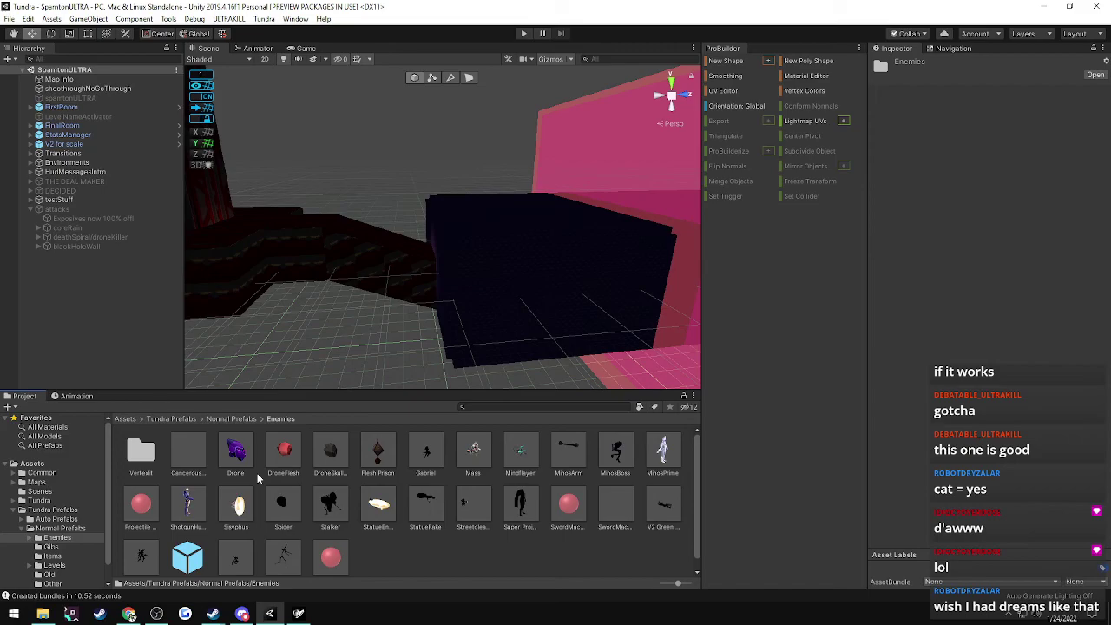
scroll(300, 507, down, 1)
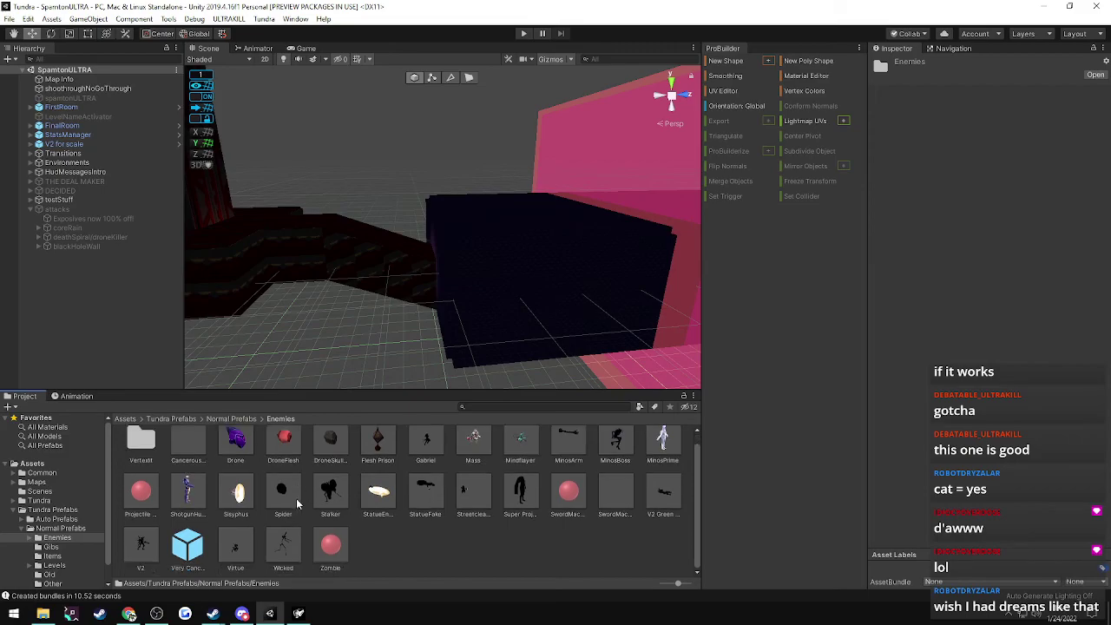
click(568, 495)
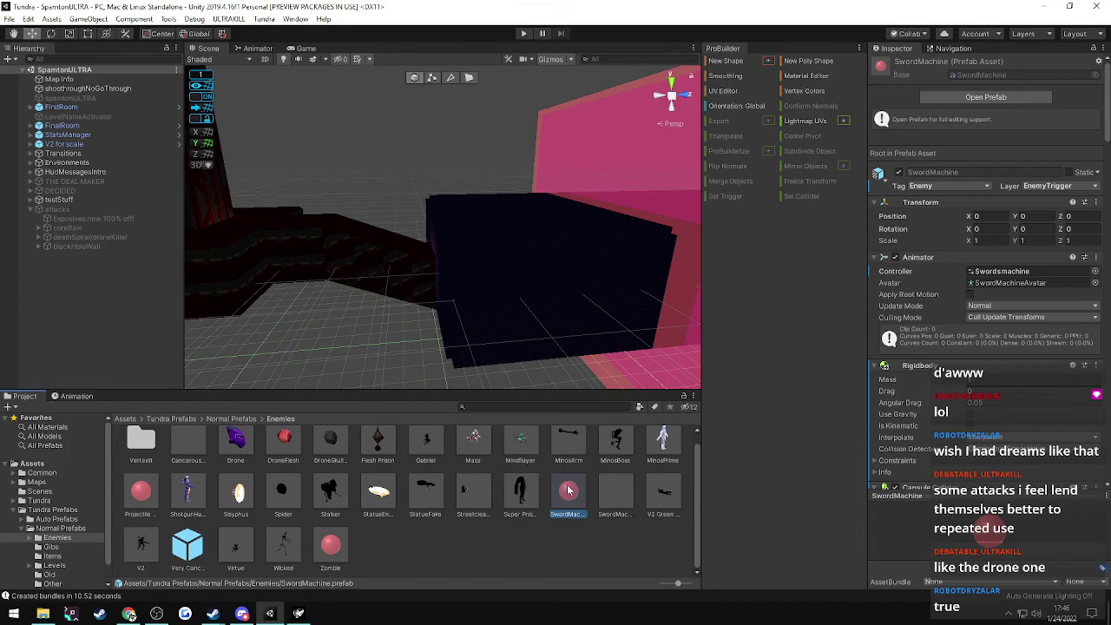
scroll(568, 491, up, 1)
key(Right)
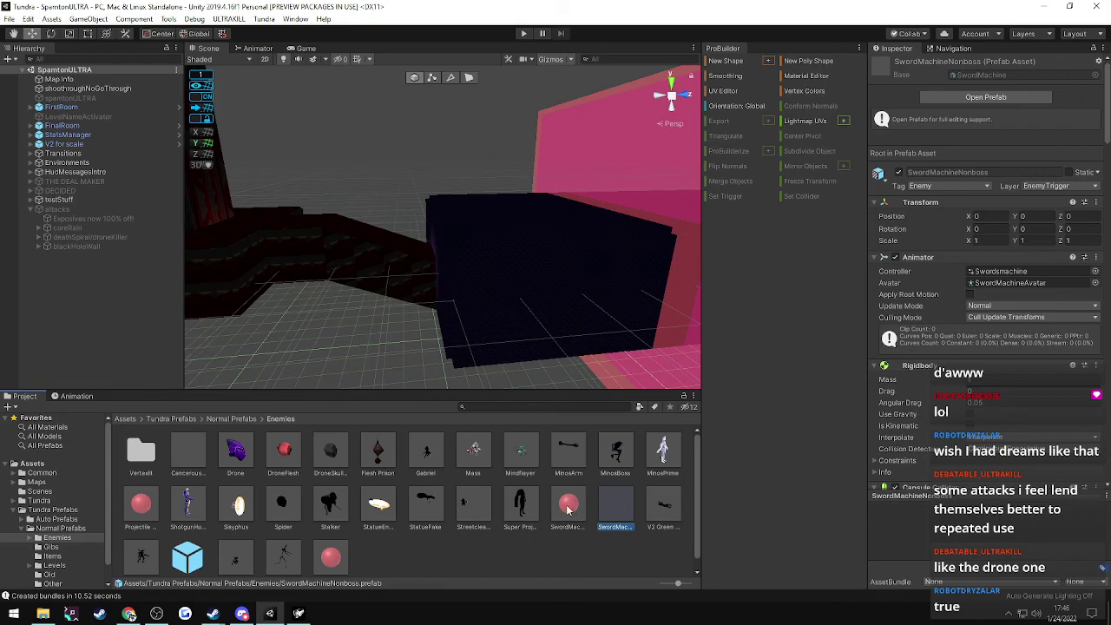
click(566, 506)
click(609, 506)
key(Left)
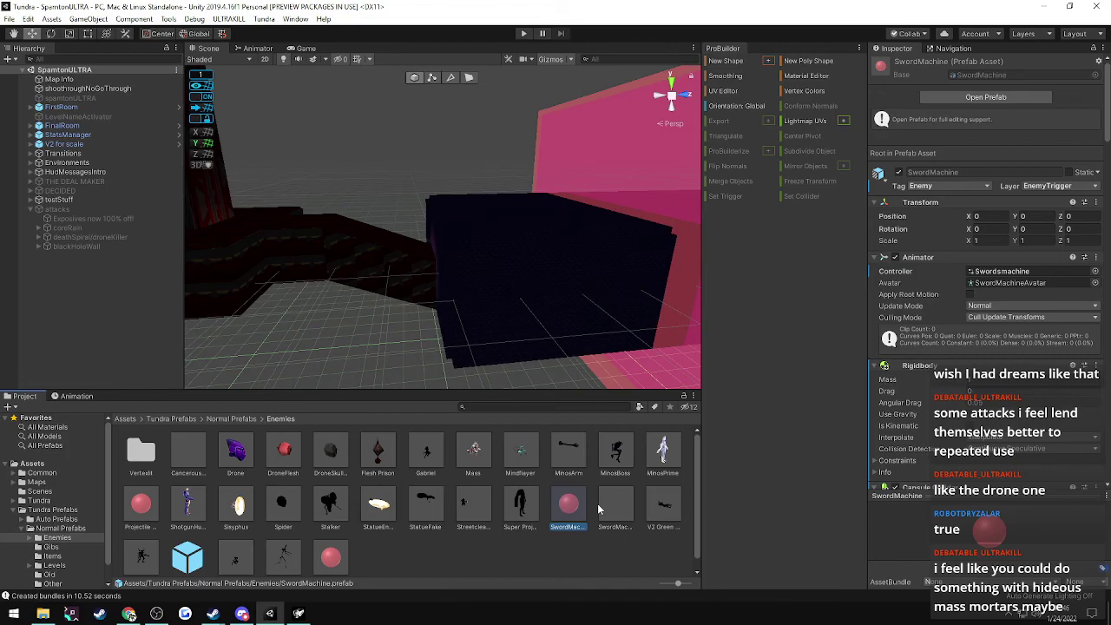
key(Right)
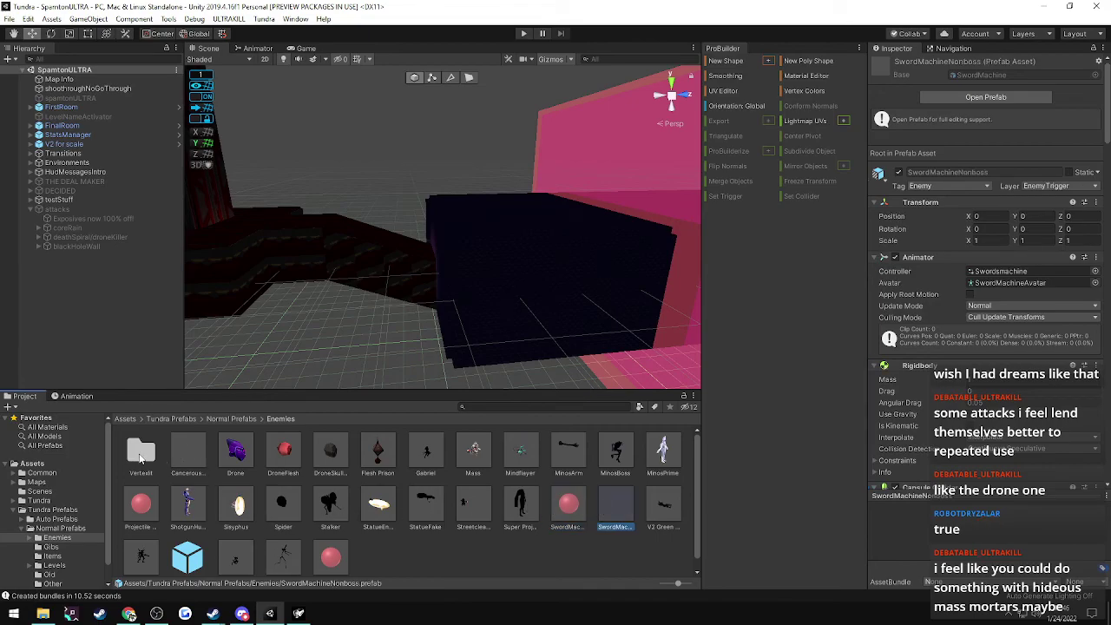
- Look through the Normal Prefabs folder again and inspect the explosion prefabs from ExplosionBig to ExplosionSand
click(231, 420)
scroll(394, 493, down, 1)
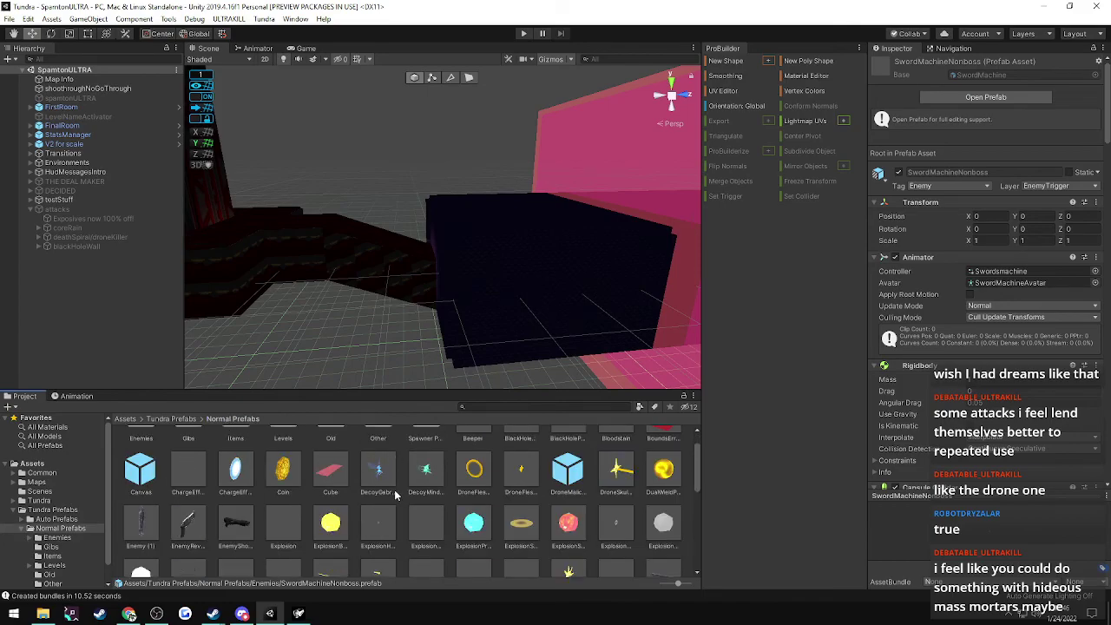
scroll(394, 494, down, 1)
scroll(355, 496, down, 2)
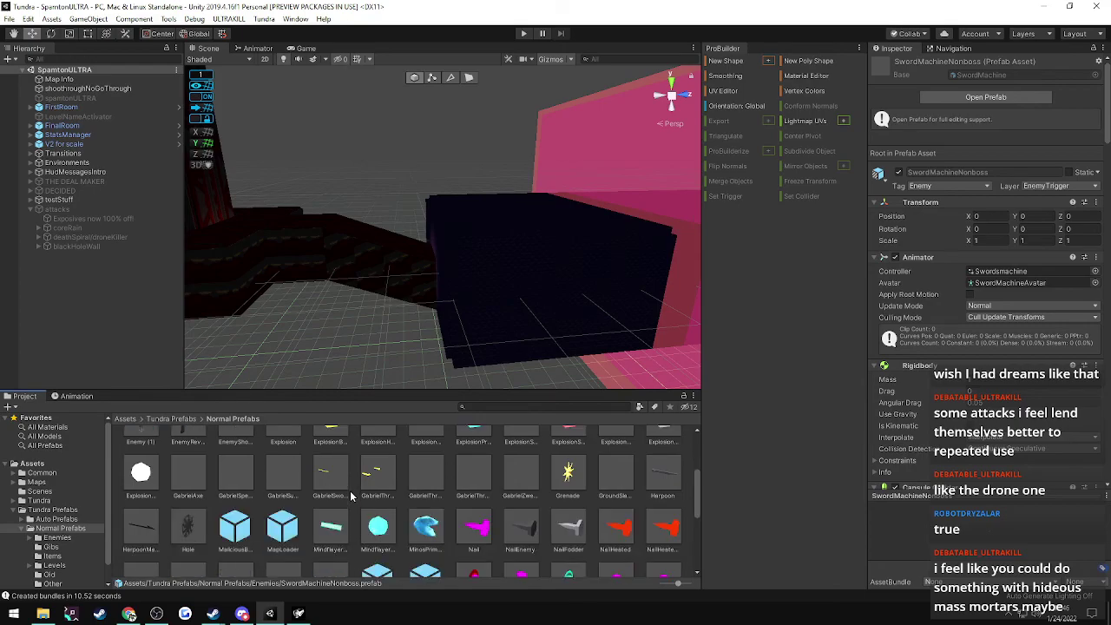
scroll(351, 496, down, 1)
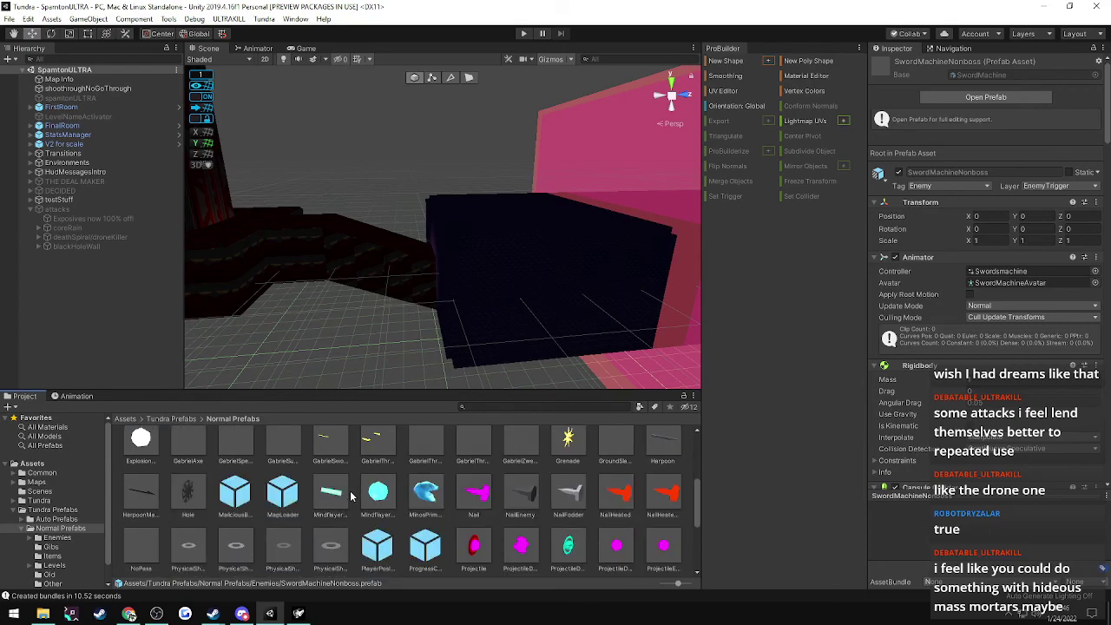
scroll(351, 496, up, 1)
scroll(365, 478, up, 1)
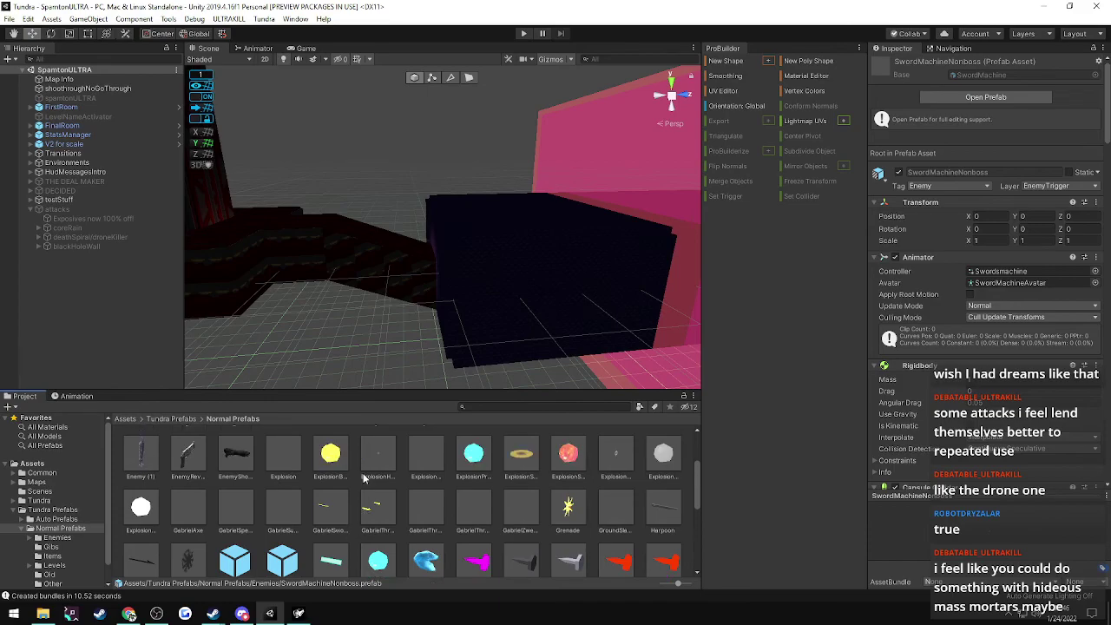
scroll(365, 479, up, 1)
click(344, 491)
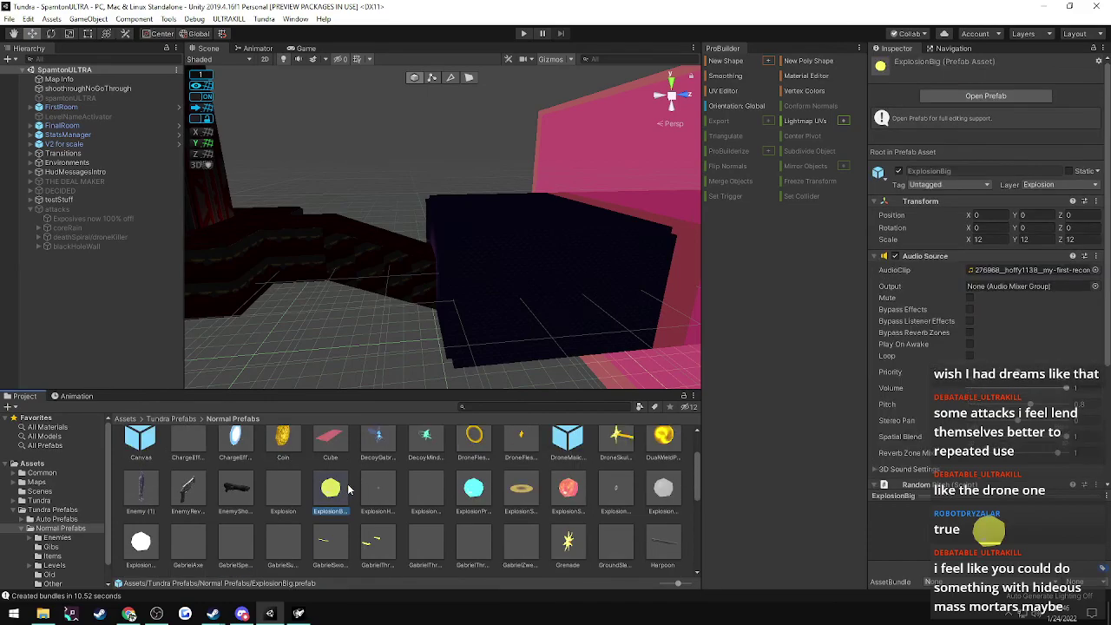
click(380, 488)
click(432, 490)
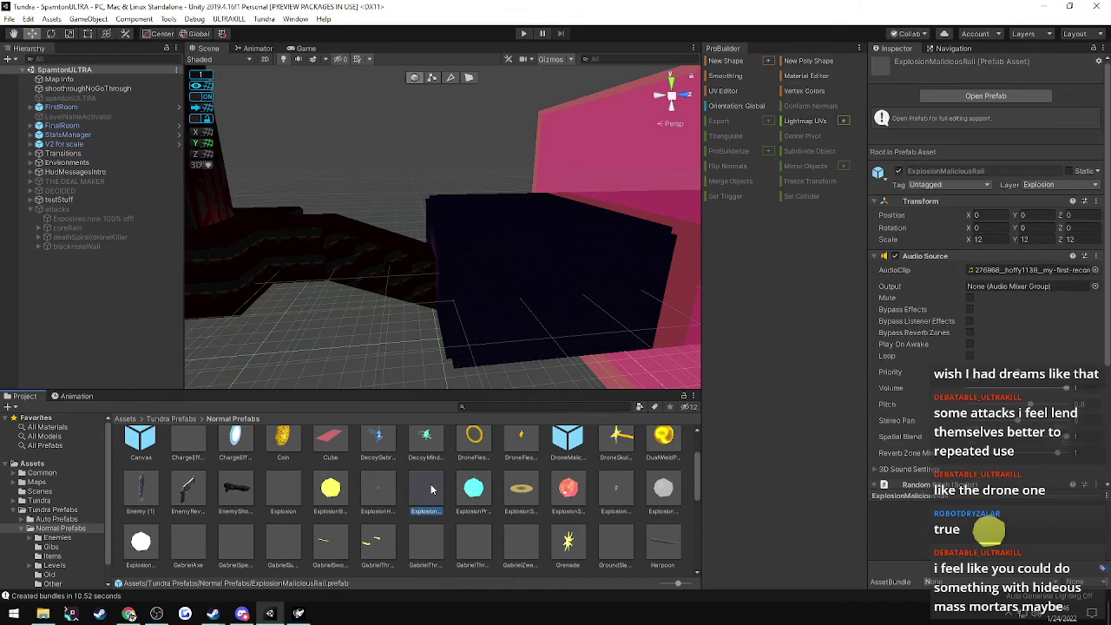
click(473, 489)
click(521, 492)
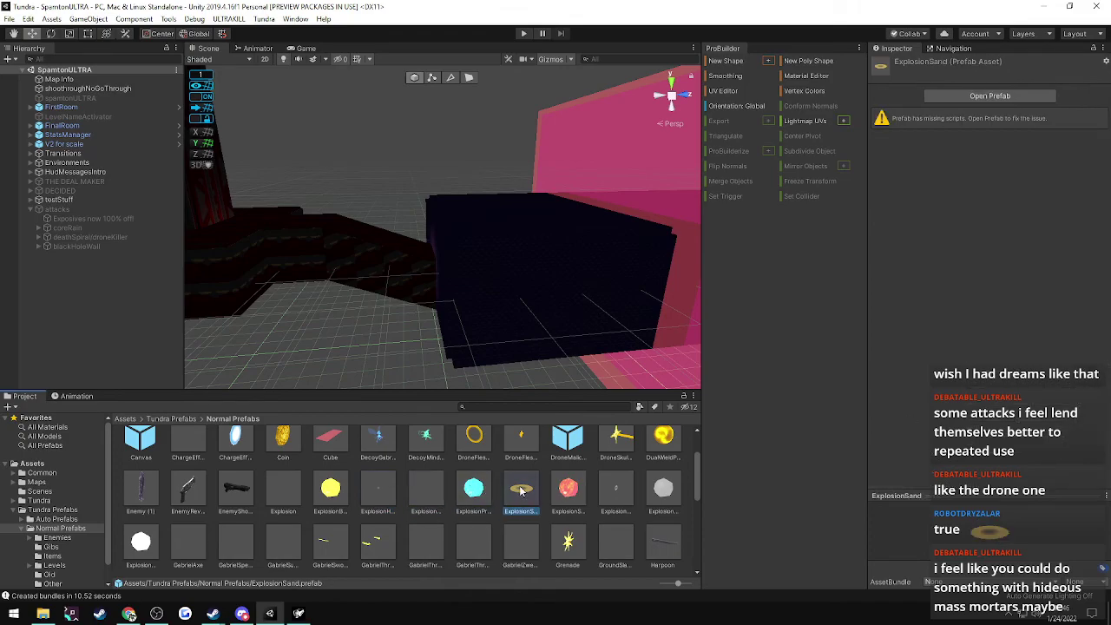
scroll(521, 491, up, 1)
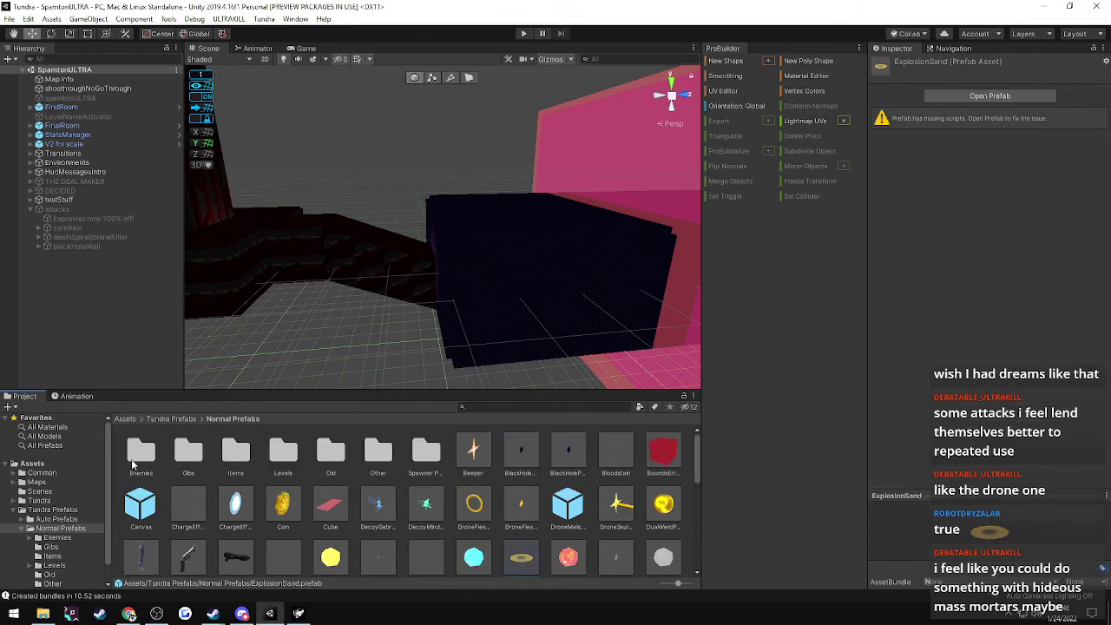
- Inspect the DroneSkull Variant enemy prefab and examine the component settings of the Wicked enemy prefab
double_click(142, 453)
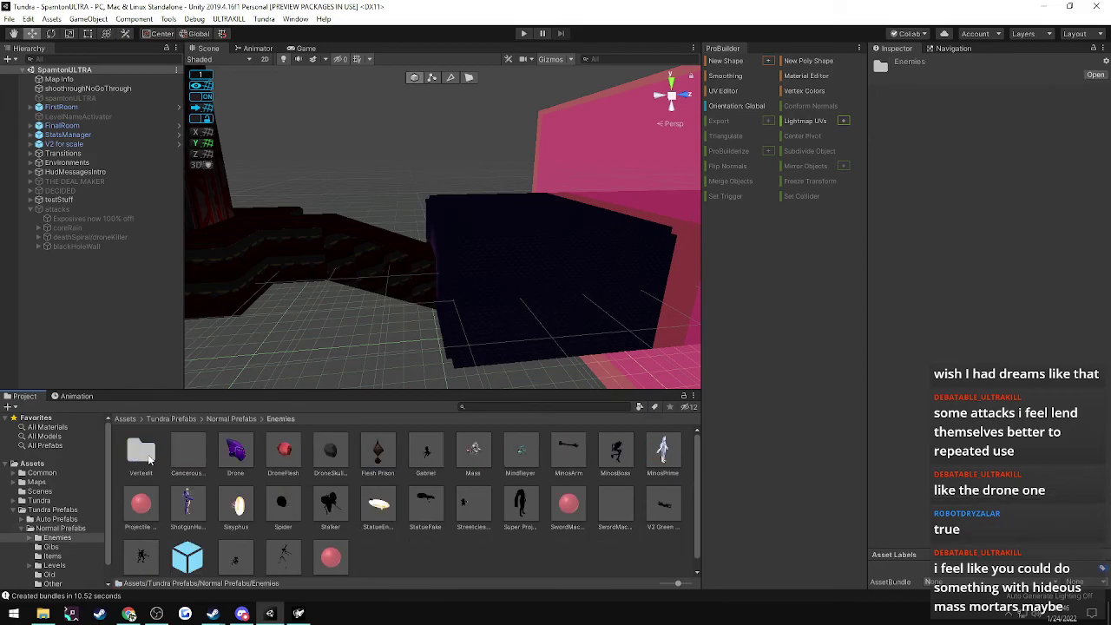
click(336, 459)
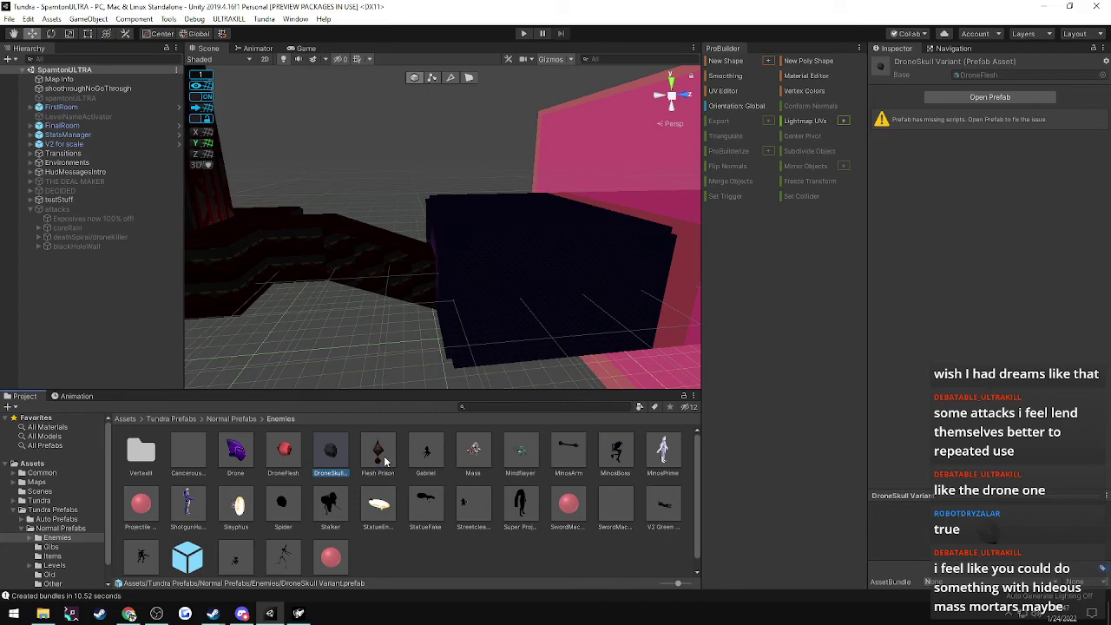
scroll(318, 480, down, 1)
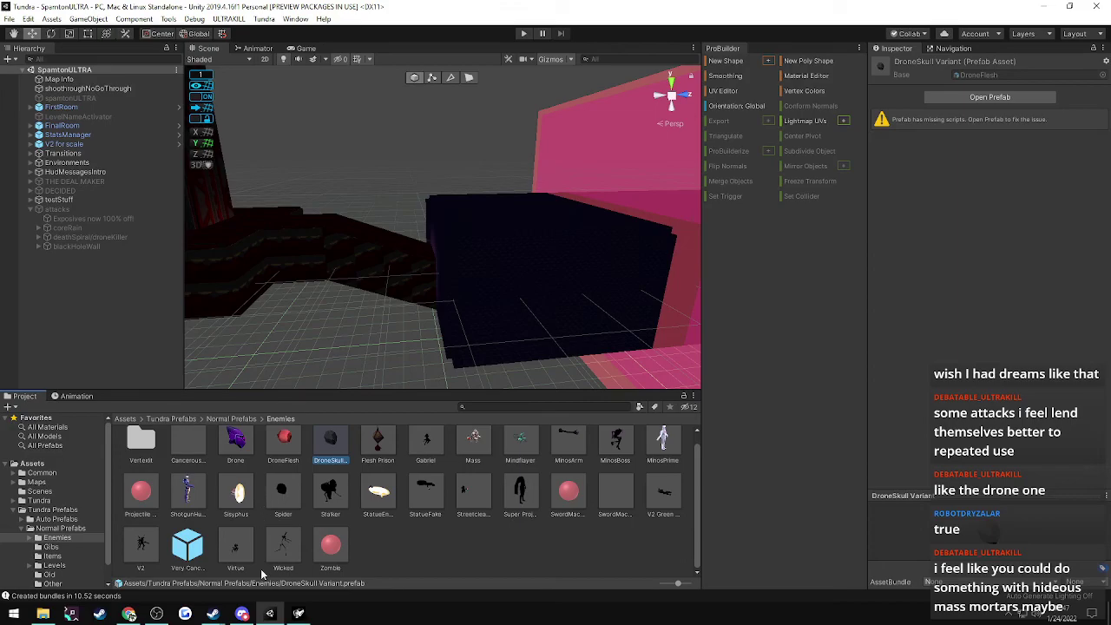
click(282, 551)
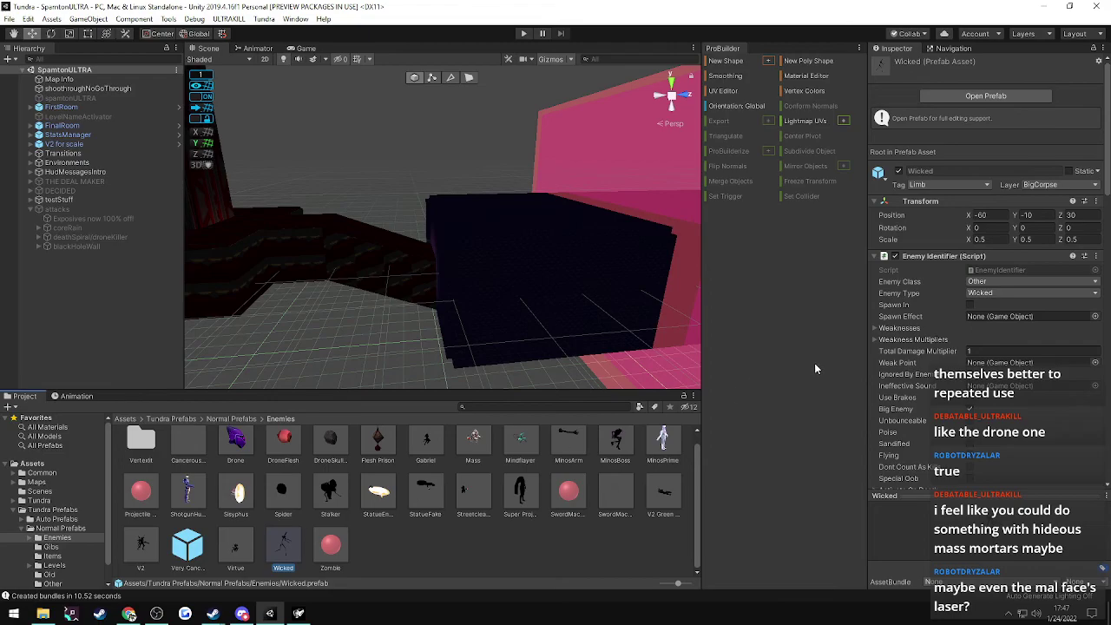
scroll(886, 385, down, 8)
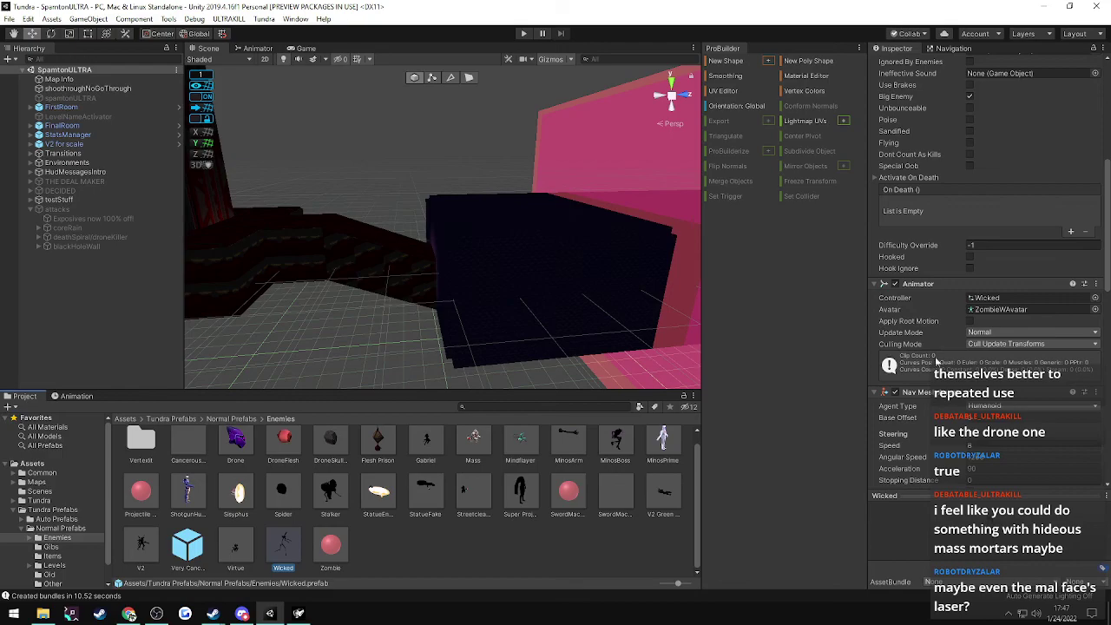
scroll(936, 361, down, 6)
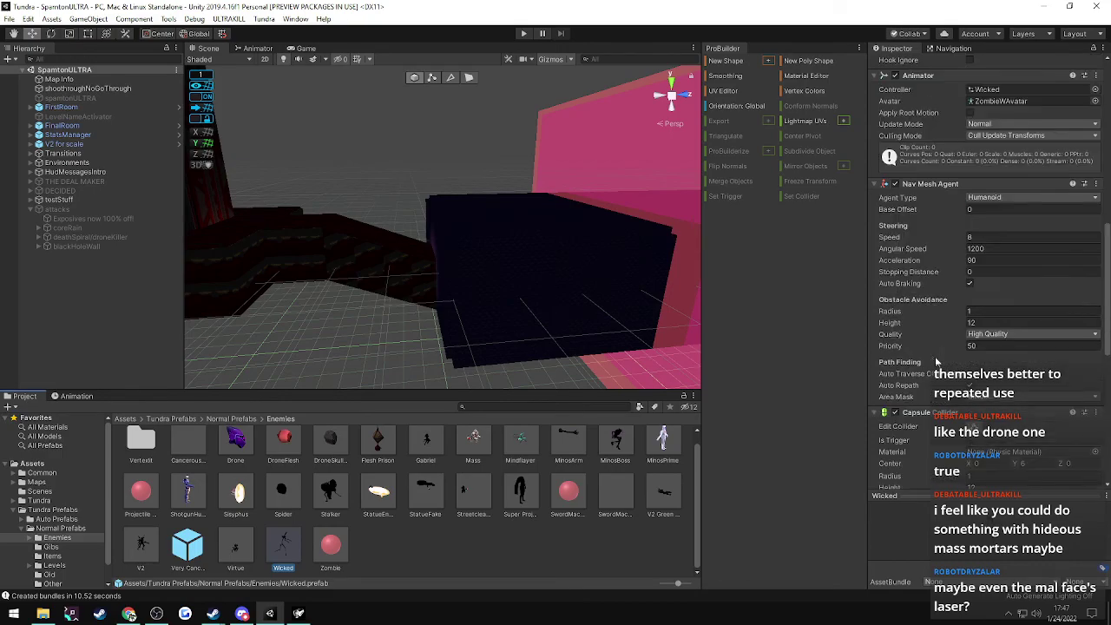
scroll(936, 361, down, 5)
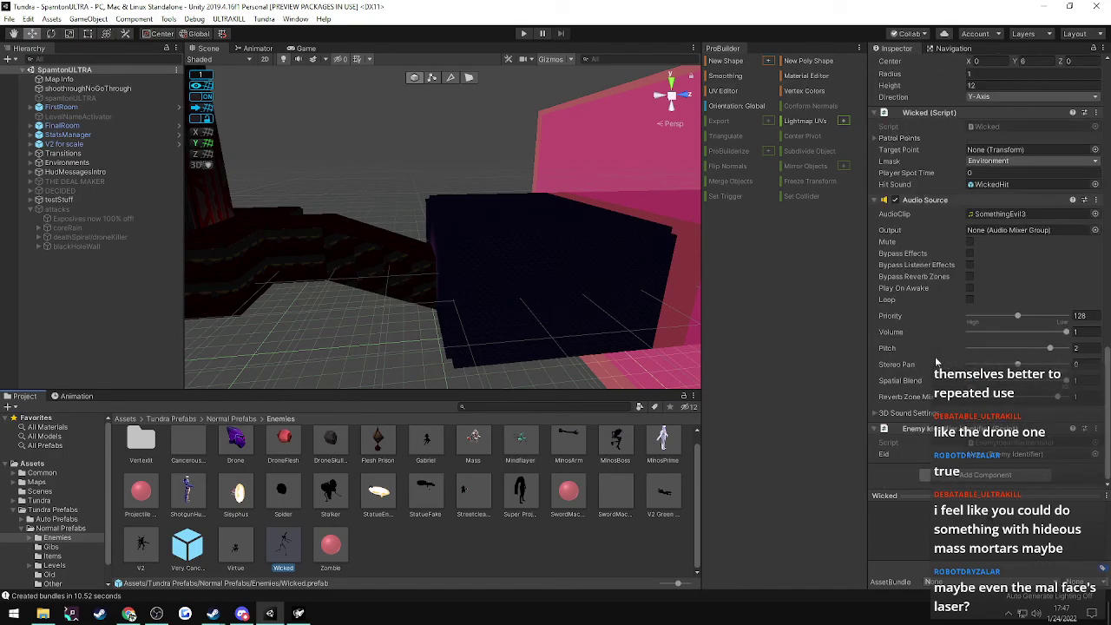
scroll(936, 362, up, 5)
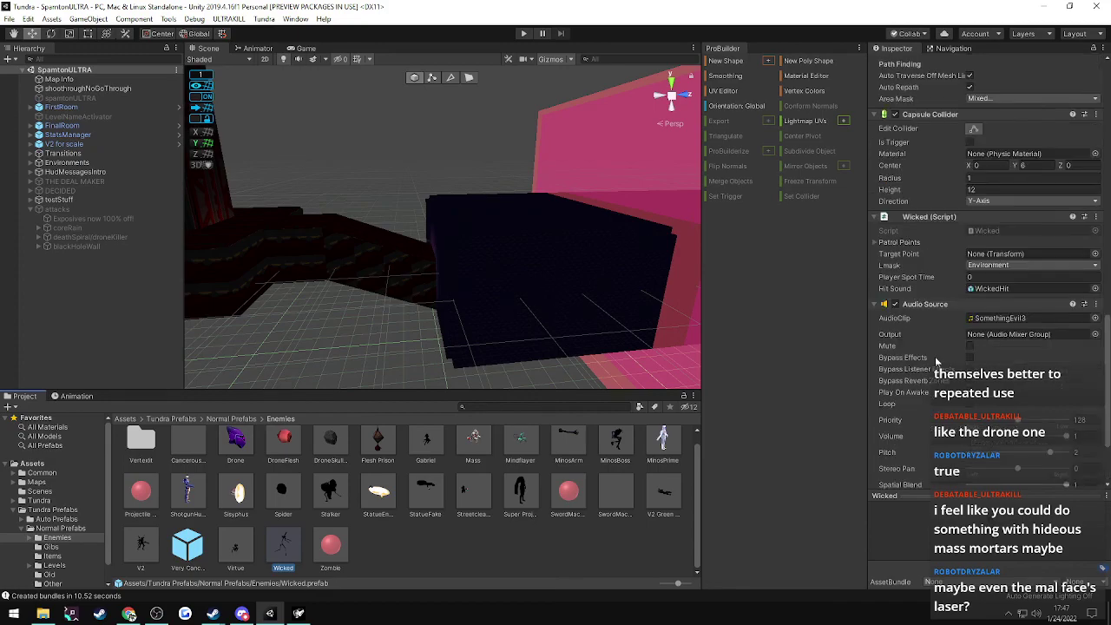
scroll(936, 361, up, 2)
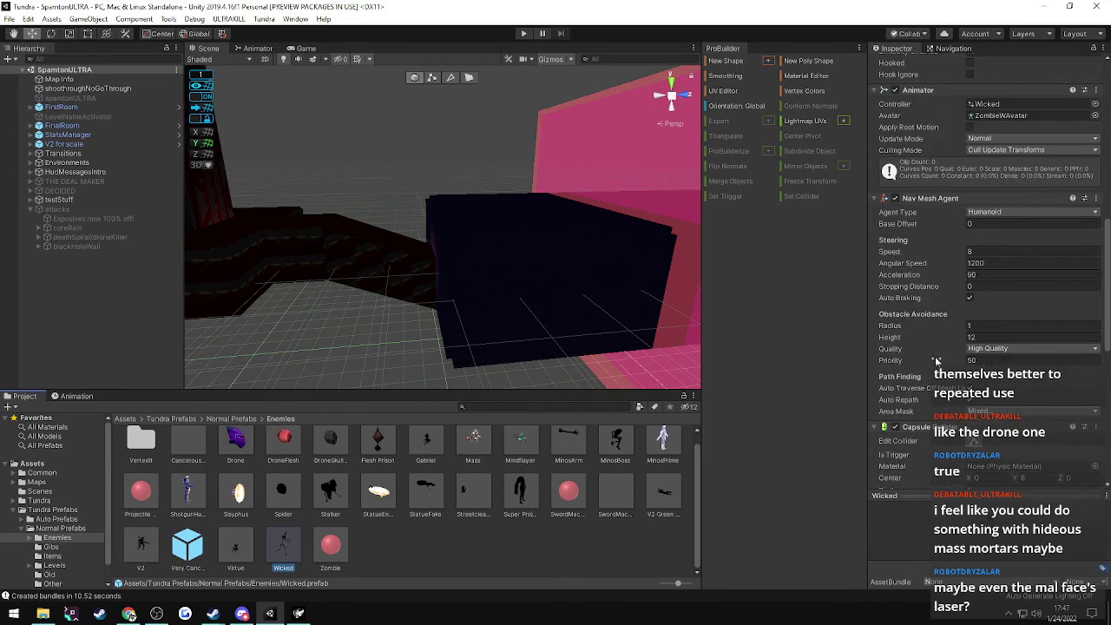
scroll(936, 361, up, 2)
scroll(935, 359, up, 8)
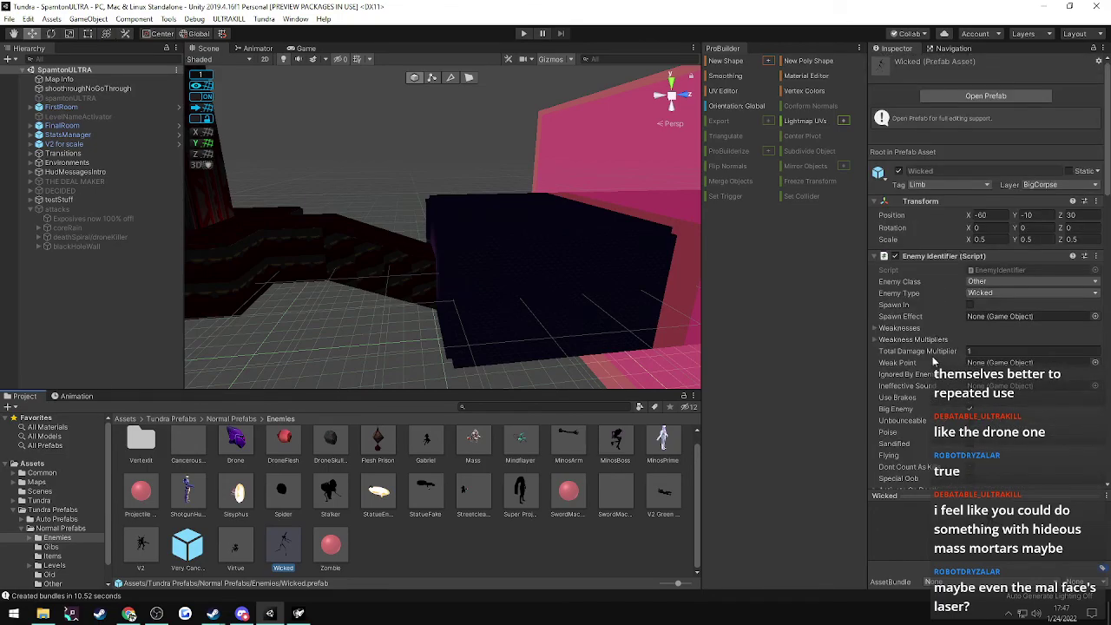
scroll(932, 356, down, 4)
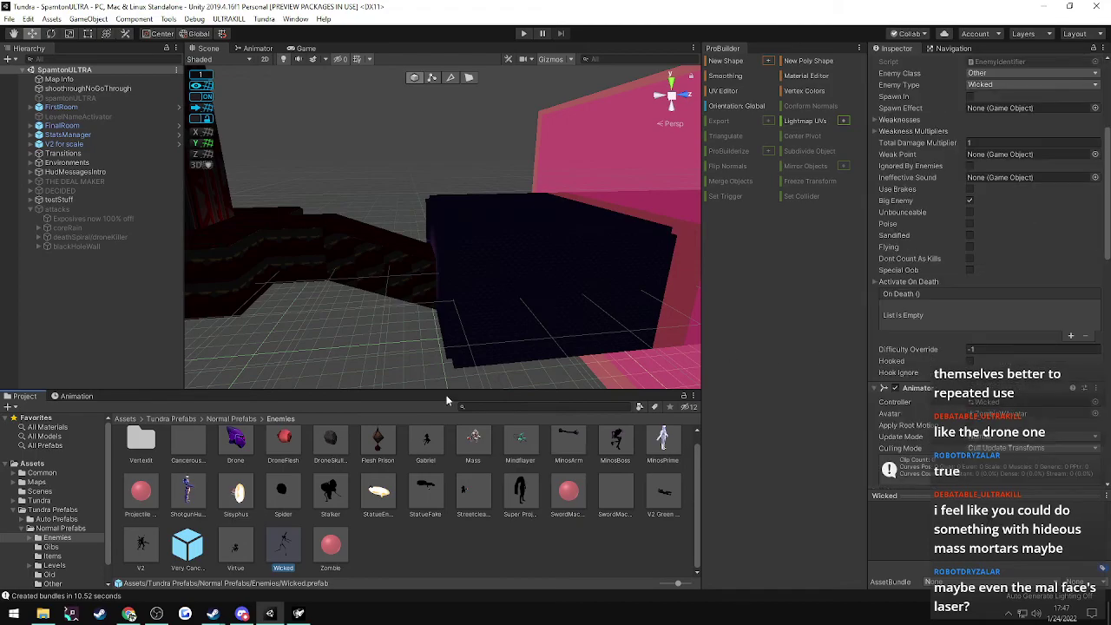
- Place the Spider enemy prefab in the scene near the pink wall and expand its child objects
click(282, 495)
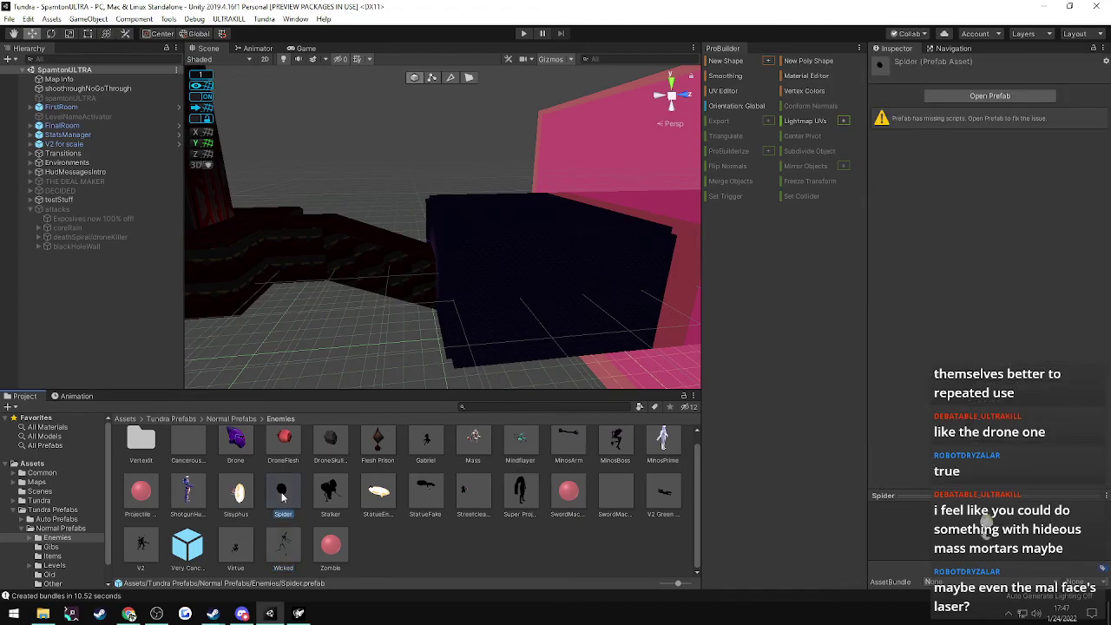
right_drag(471, 342, 665, 367)
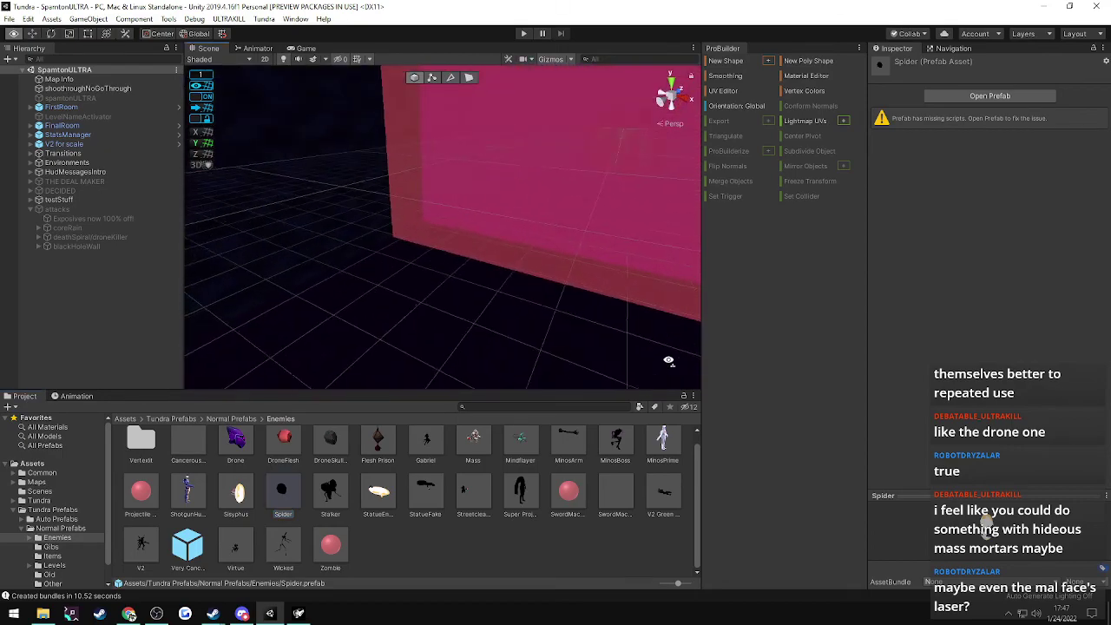
drag(283, 492, 436, 328)
right_drag(436, 328, 303, 273)
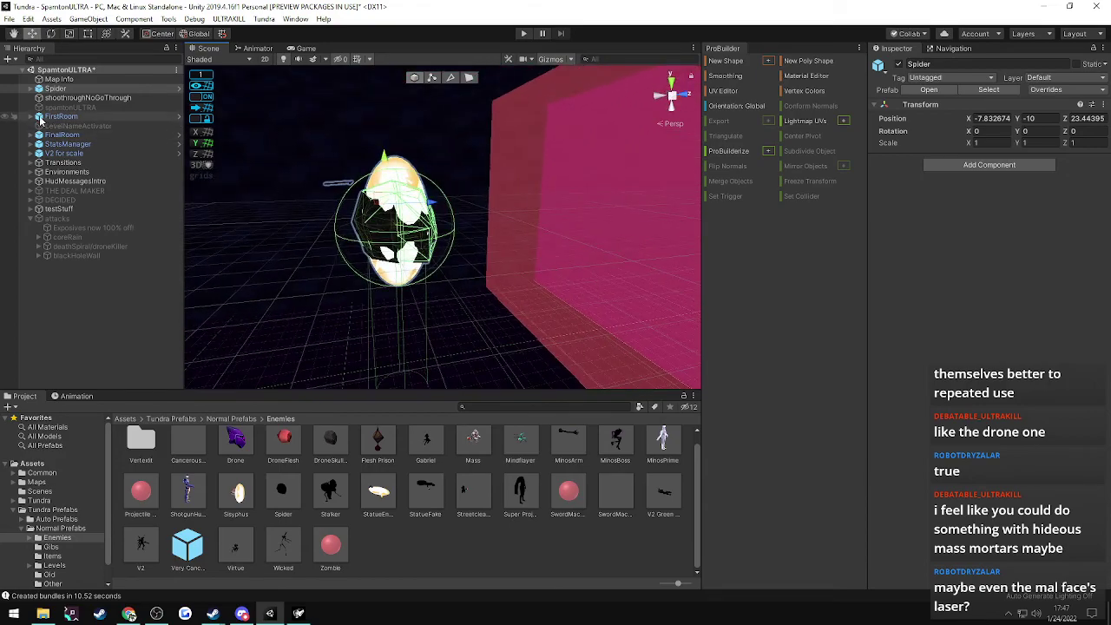
click(32, 90)
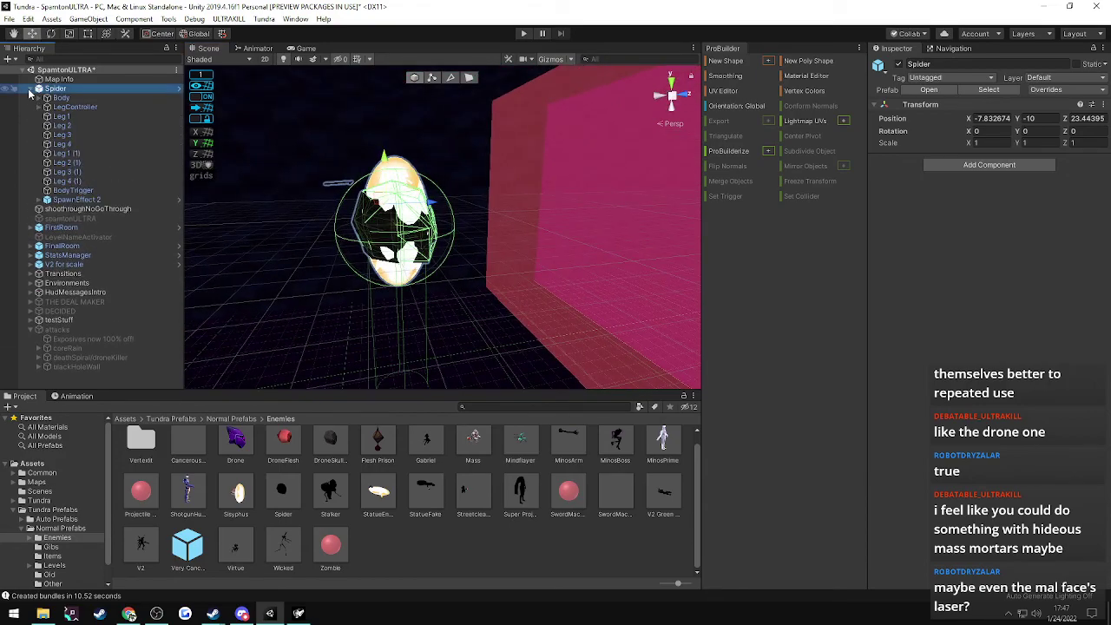
- Examine the components of the Spider's Body object, from the Enemy Identifier through the Spider Body script to the Sphere Collider
click(52, 98)
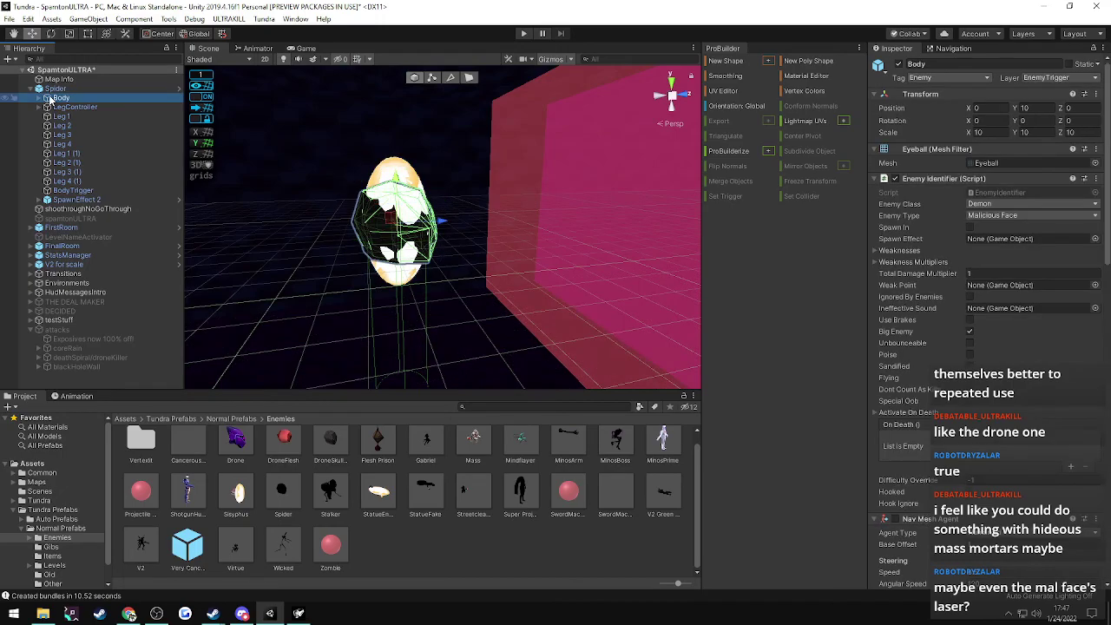
click(50, 90)
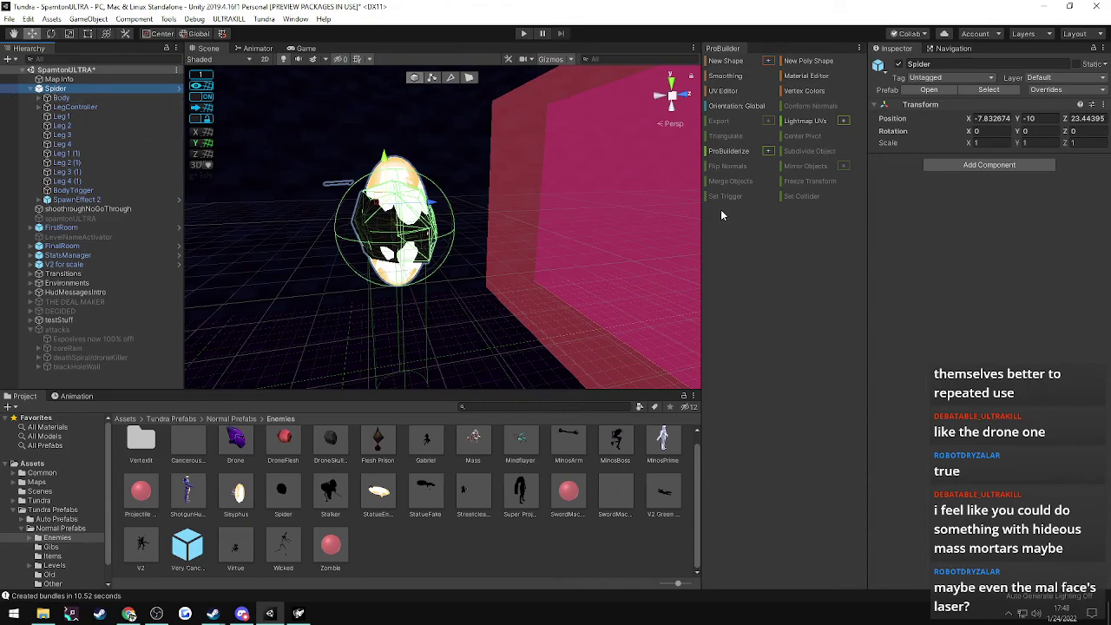
click(63, 98)
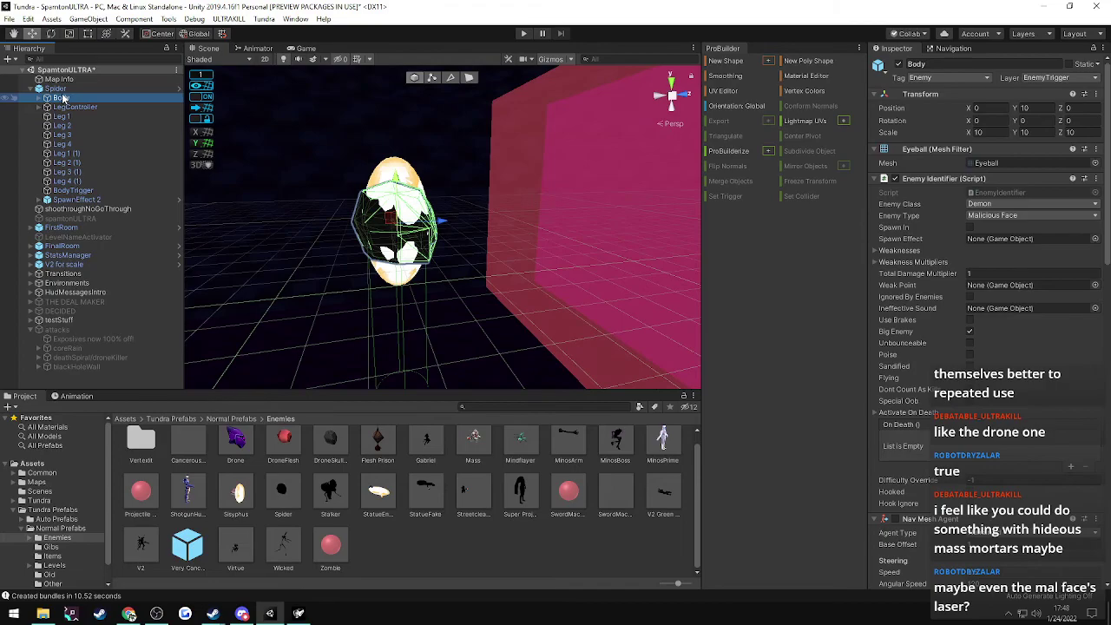
scroll(959, 265, down, 5)
scroll(962, 274, down, 10)
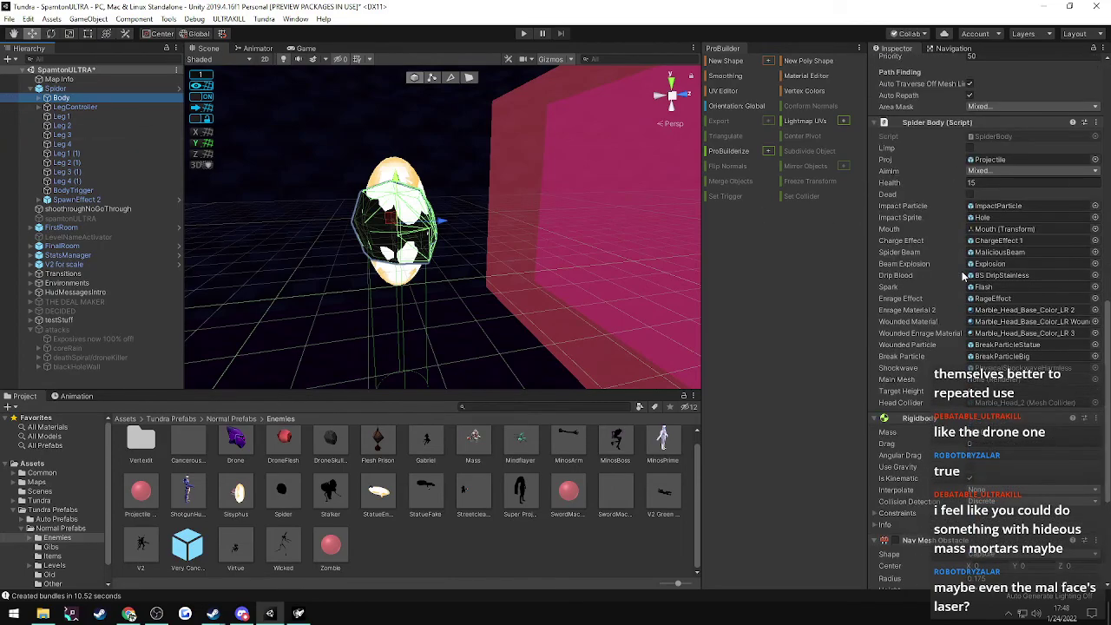
scroll(948, 261, down, 5)
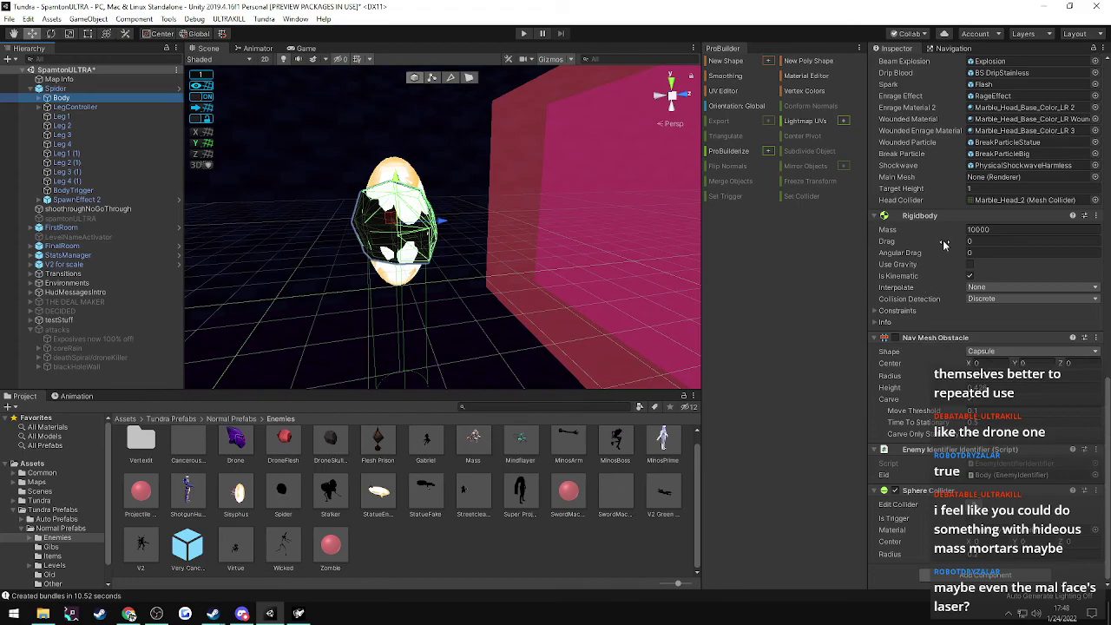
scroll(940, 245, up, 5)
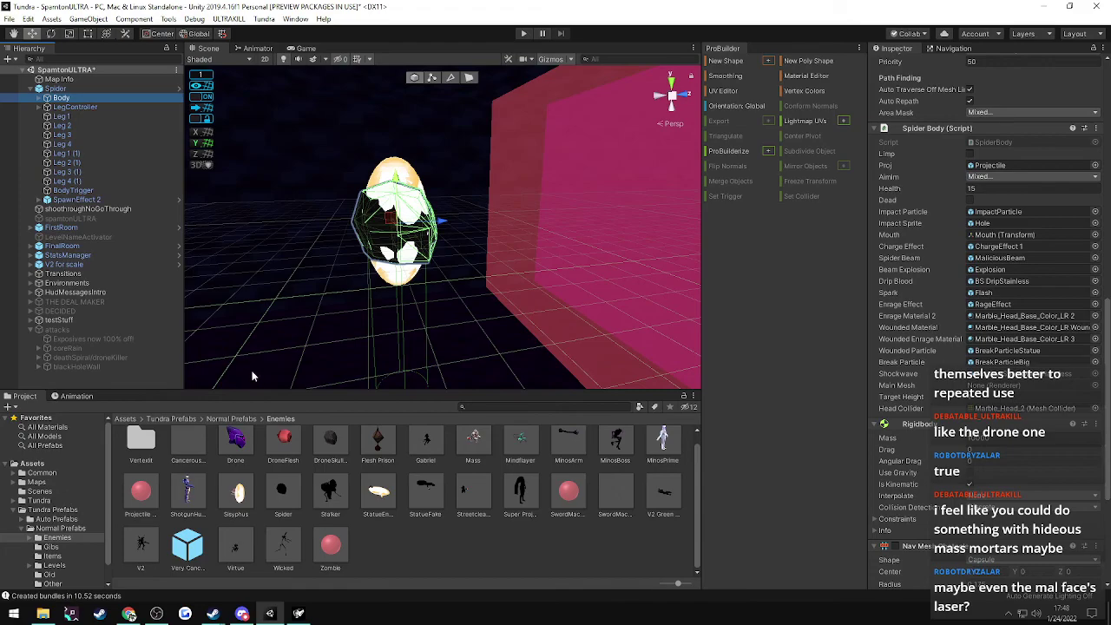
- View the Spider from another side and review its Body's Enemy Identifier, Nav Mesh Agent, Spider Body and Rigidbody settings
click(50, 89)
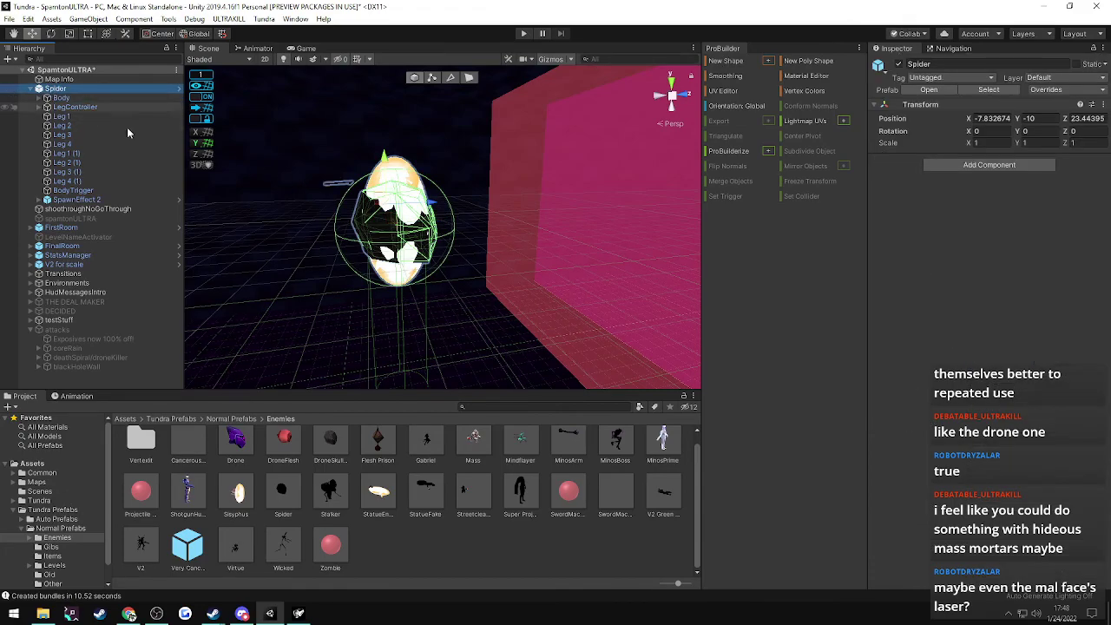
key(a)
right_drag(534, 304, 736, 313)
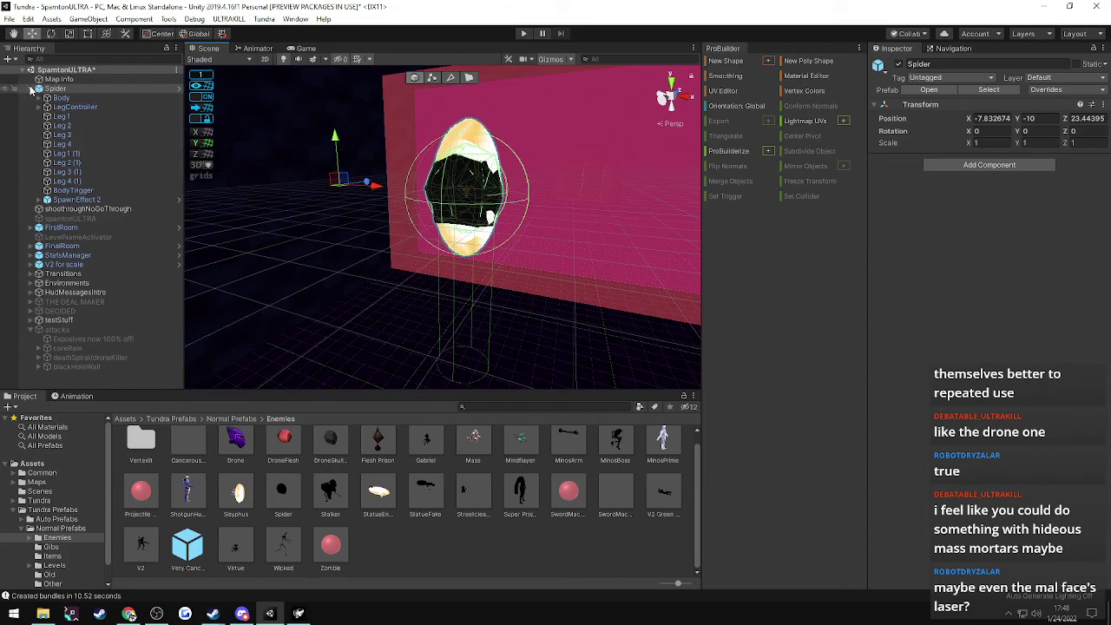
click(54, 98)
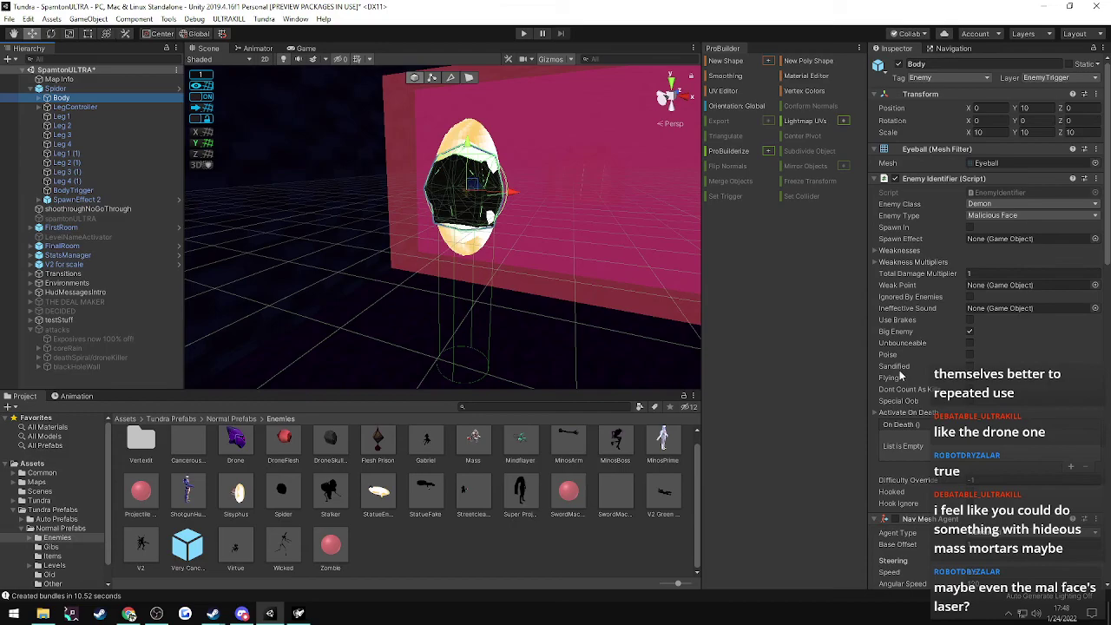
scroll(880, 409, down, 3)
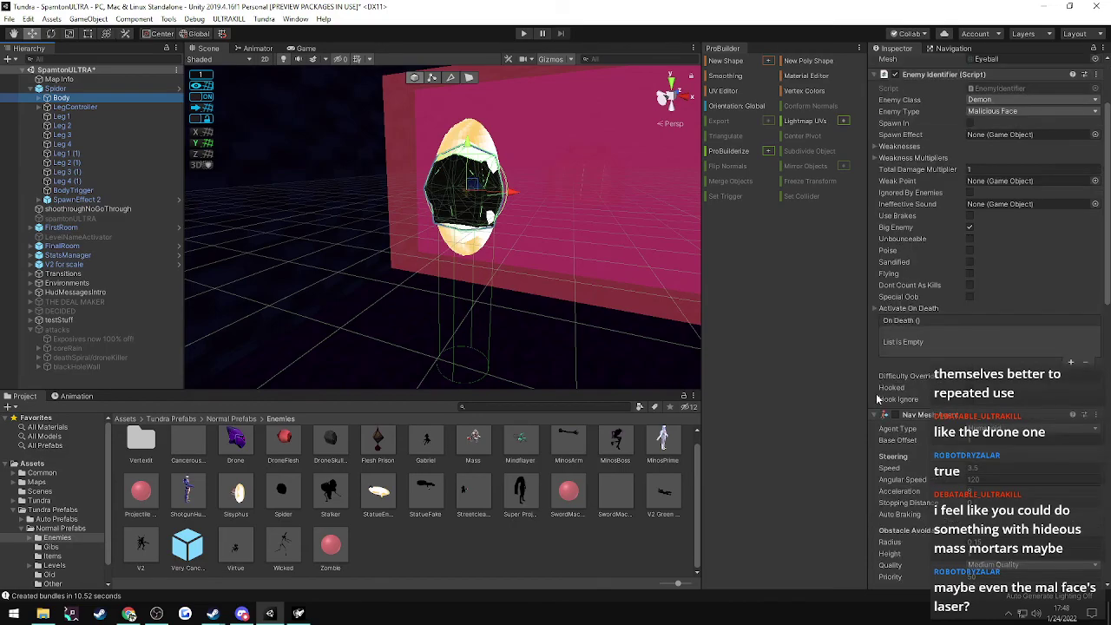
scroll(876, 397, down, 3)
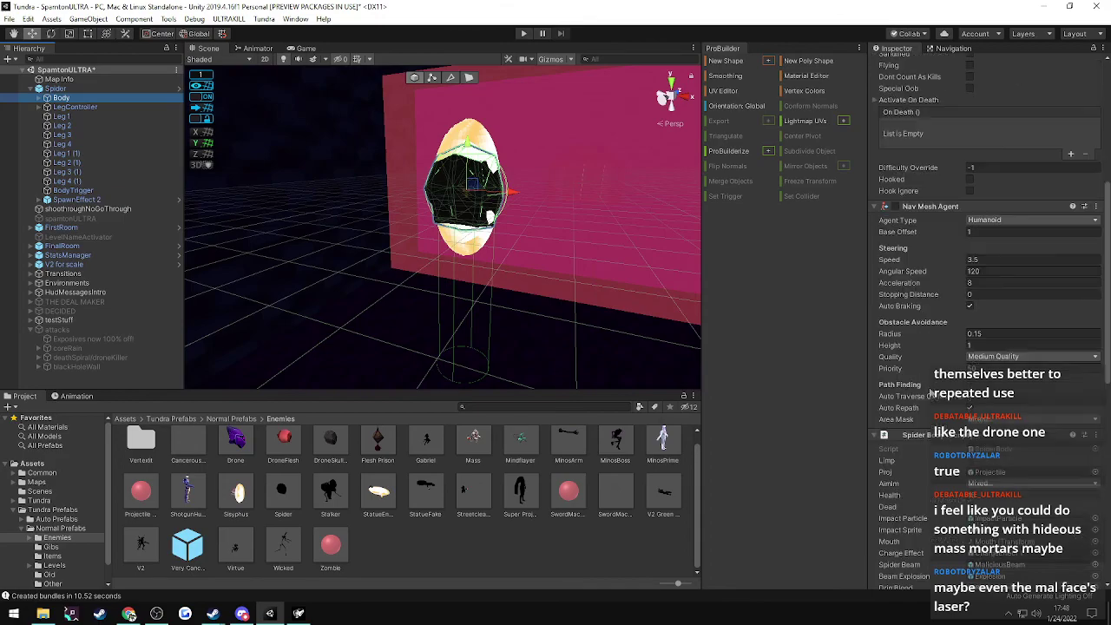
scroll(922, 406, down, 5)
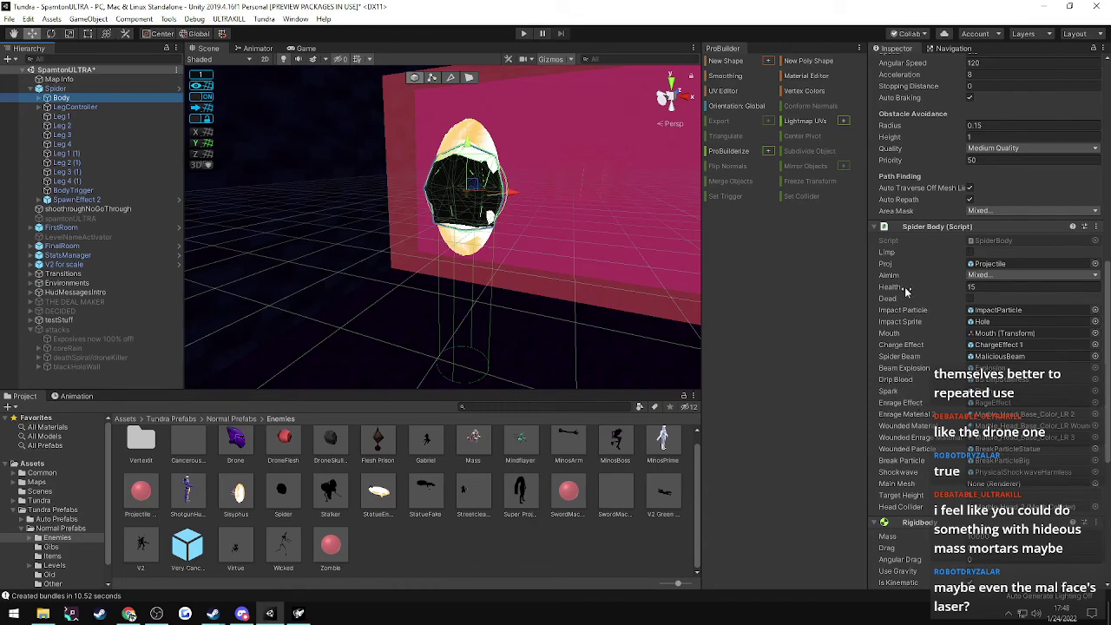
scroll(911, 289, down, 3)
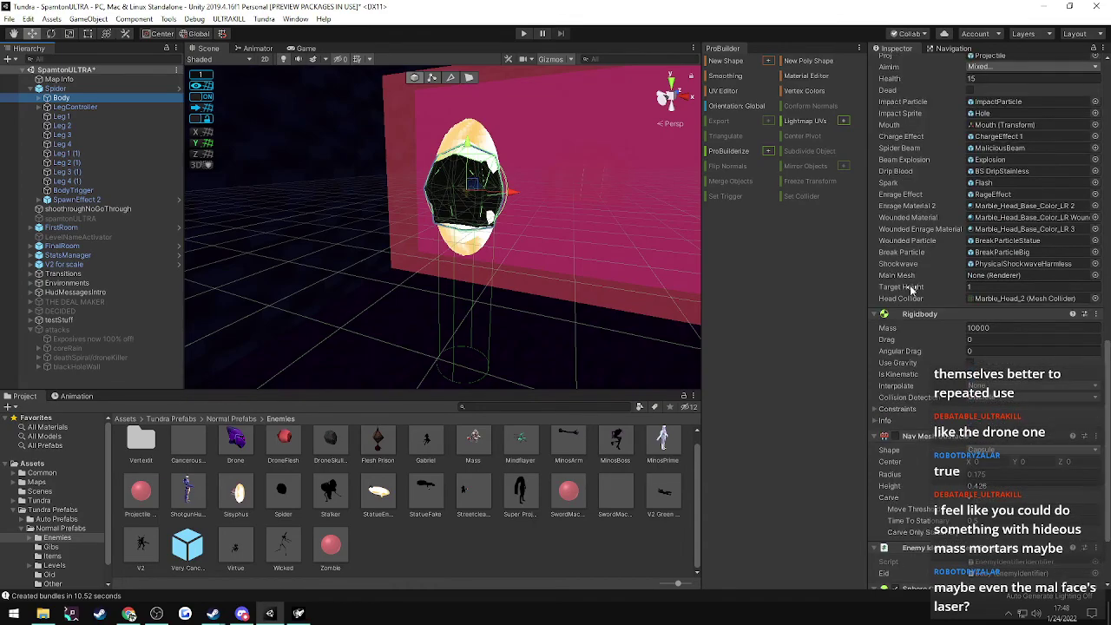
scroll(906, 289, down, 1)
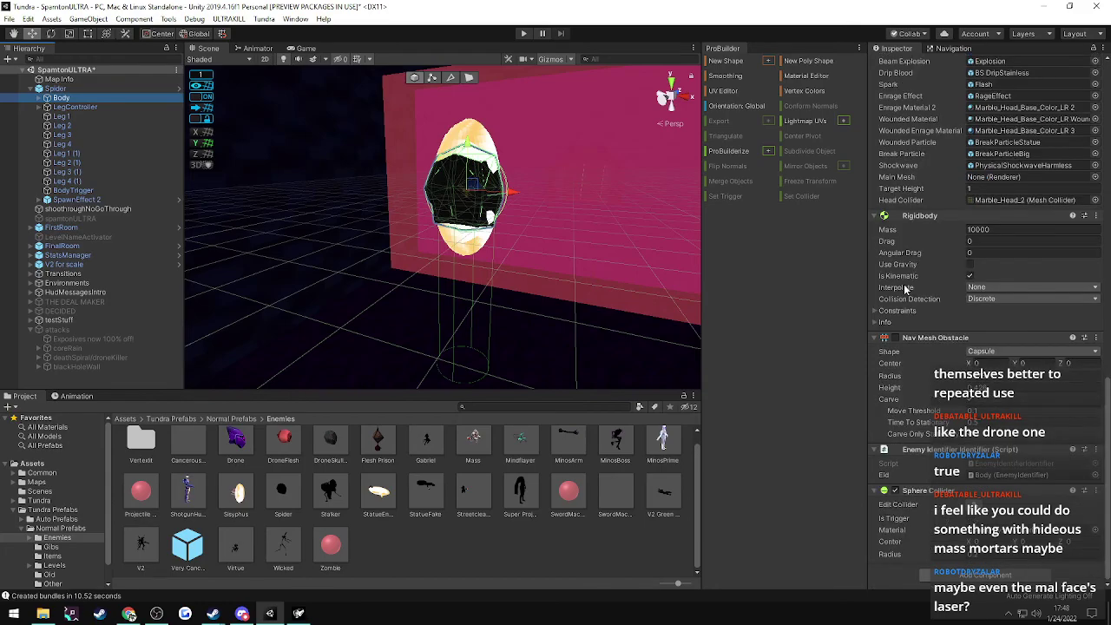
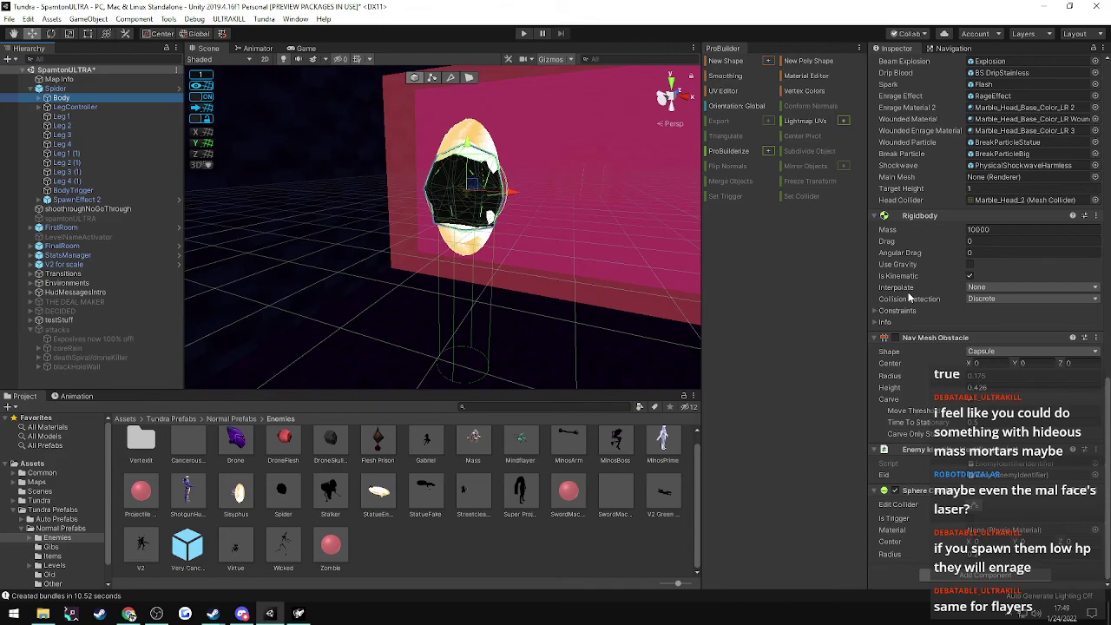
- Check the Aimim layer options and the Target Height field in the Body's Spider Body script
scroll(908, 297, up, 6)
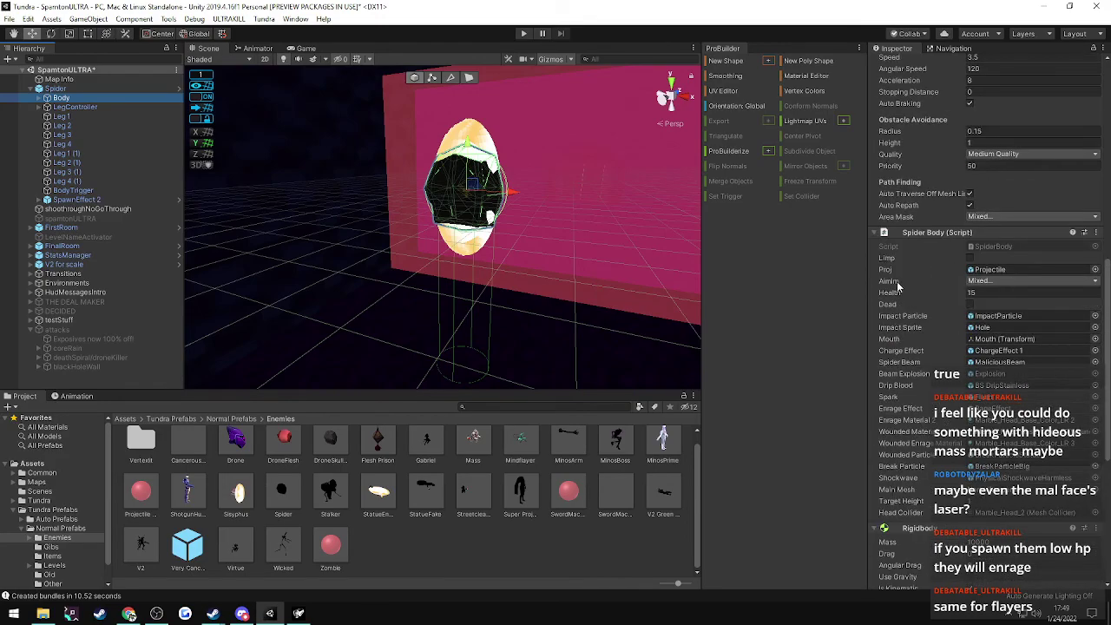
click(977, 282)
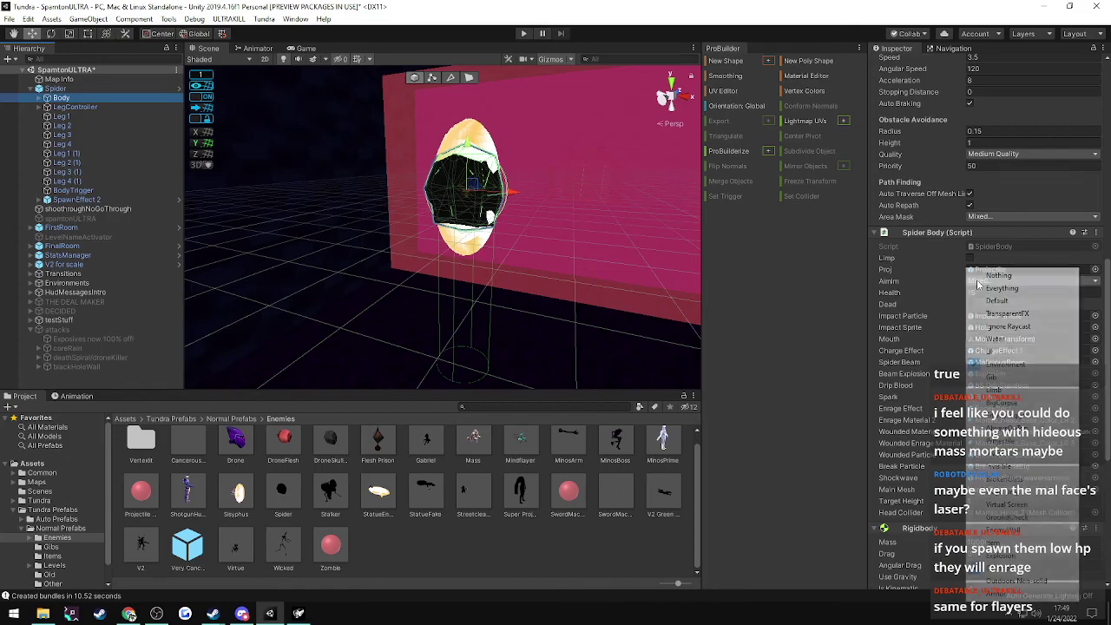
click(914, 281)
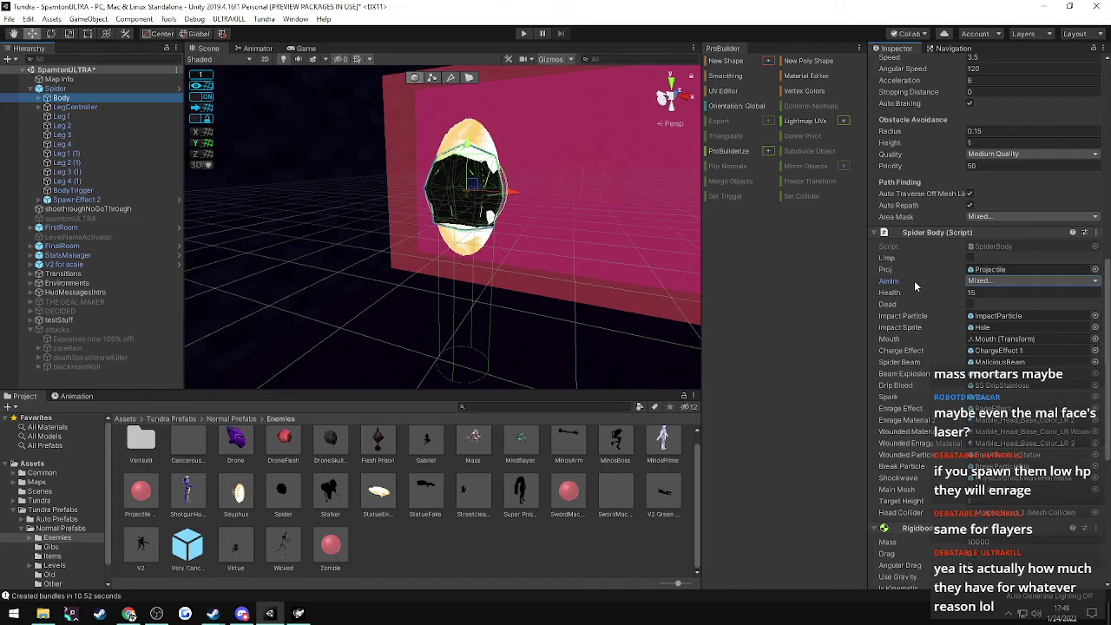
scroll(914, 287, down, 3)
scroll(914, 286, down, 3)
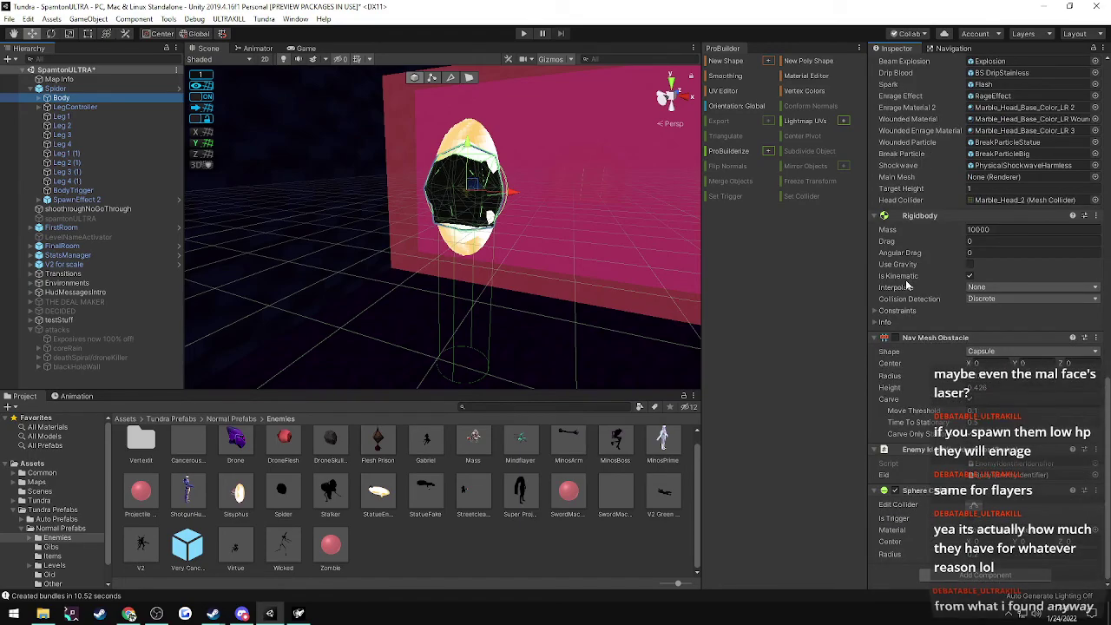
click(970, 292)
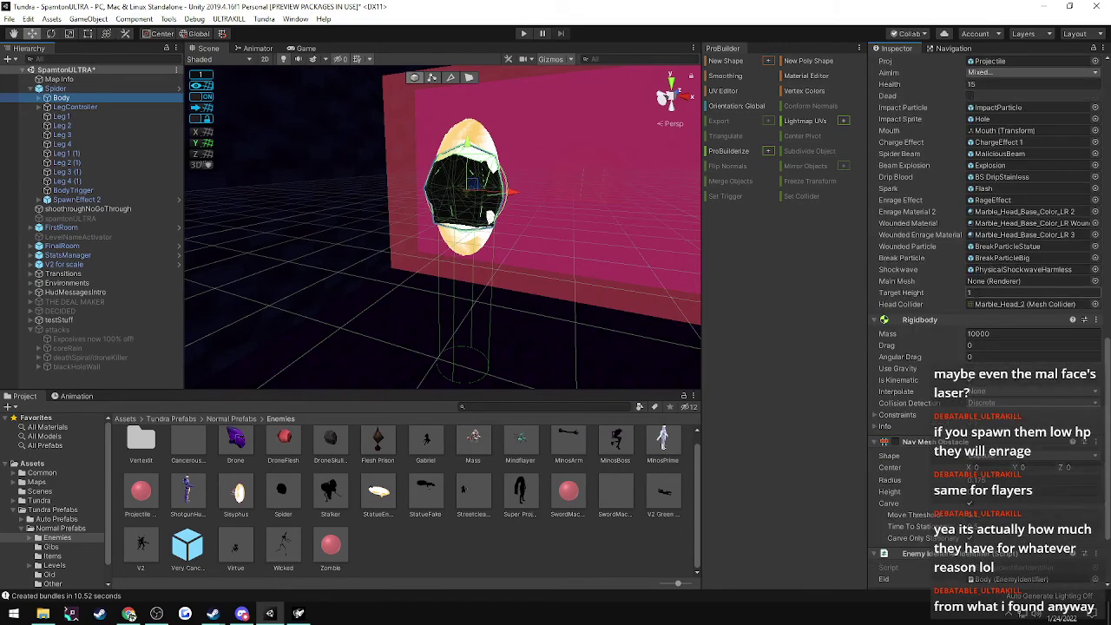
- Return to the Body's Enemy Identifier script and examine its Weaknesses and Weakness Multipliers lists
scroll(953, 253, up, 9)
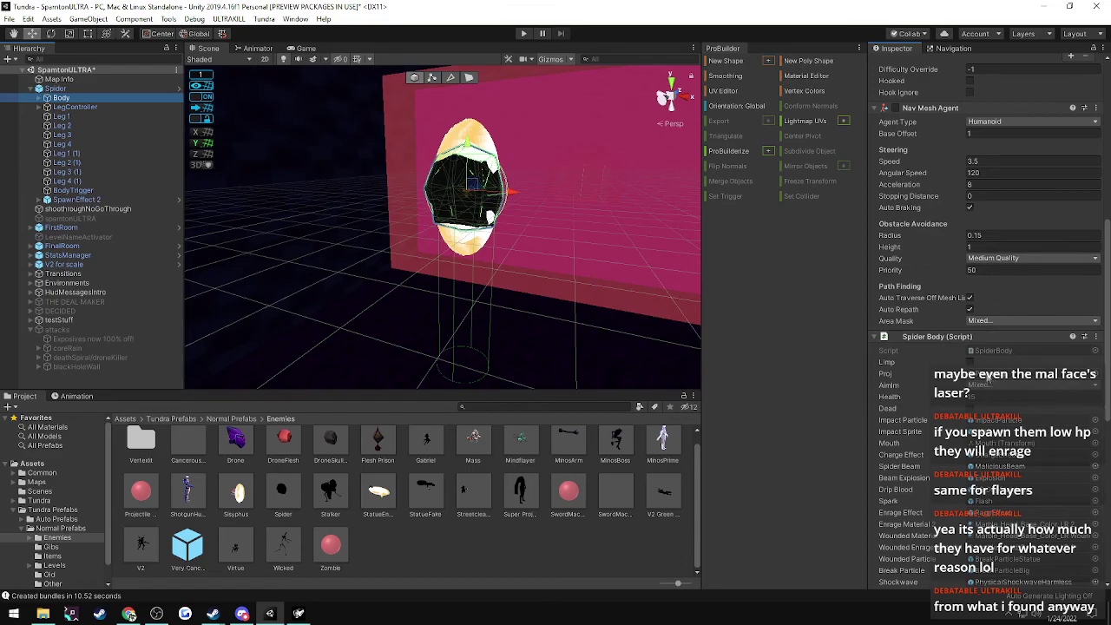
scroll(987, 380, up, 3)
scroll(988, 348, up, 3)
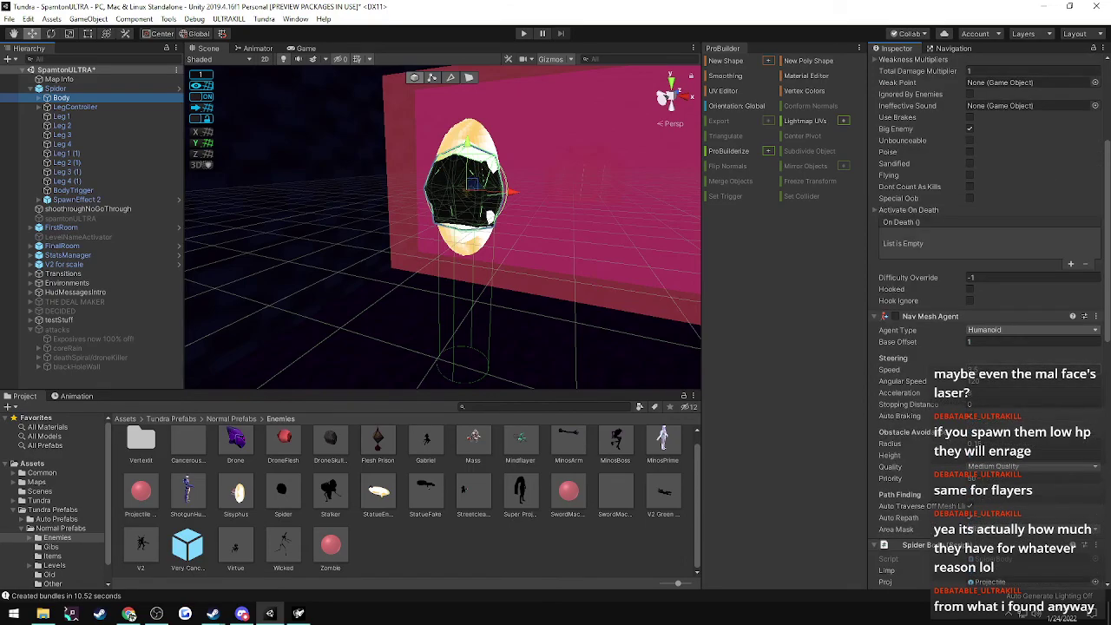
scroll(987, 347, up, 3)
scroll(987, 372, up, 3)
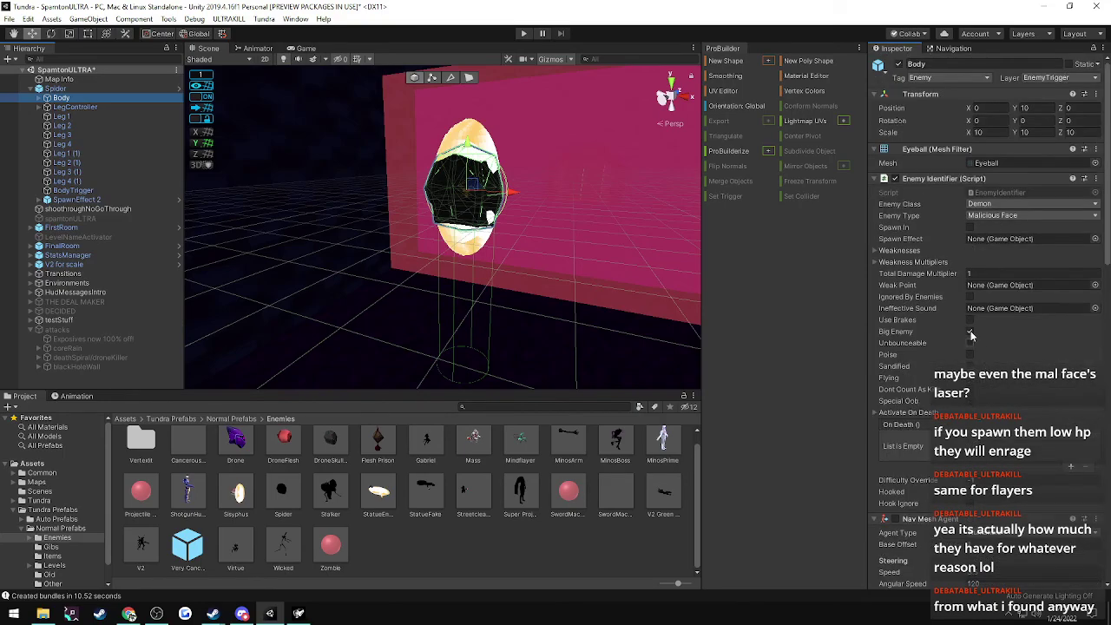
click(975, 276)
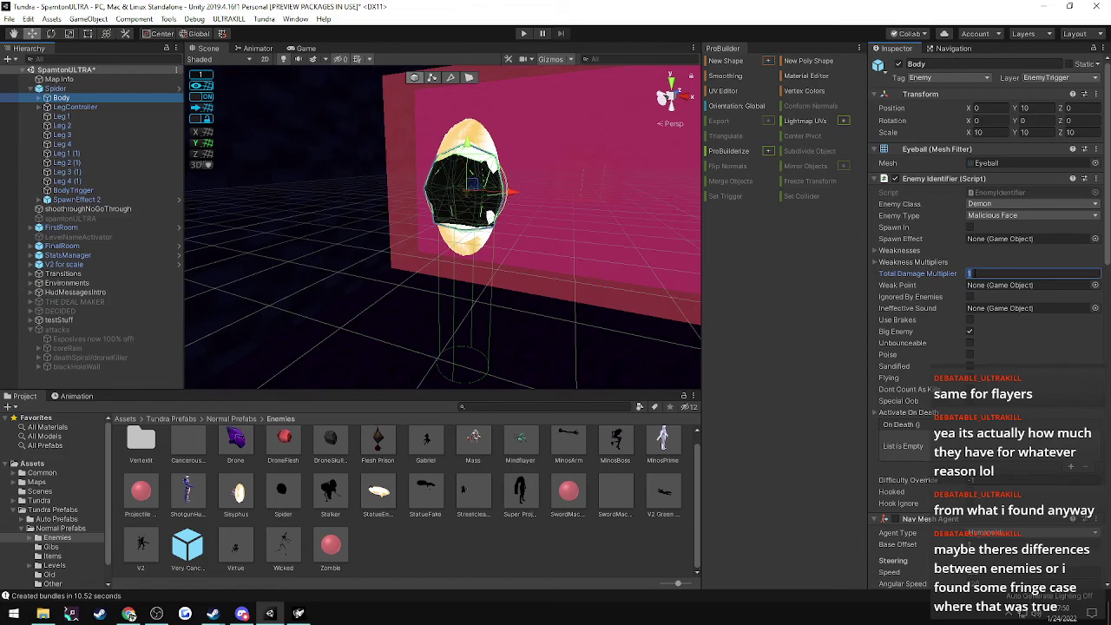
click(874, 251)
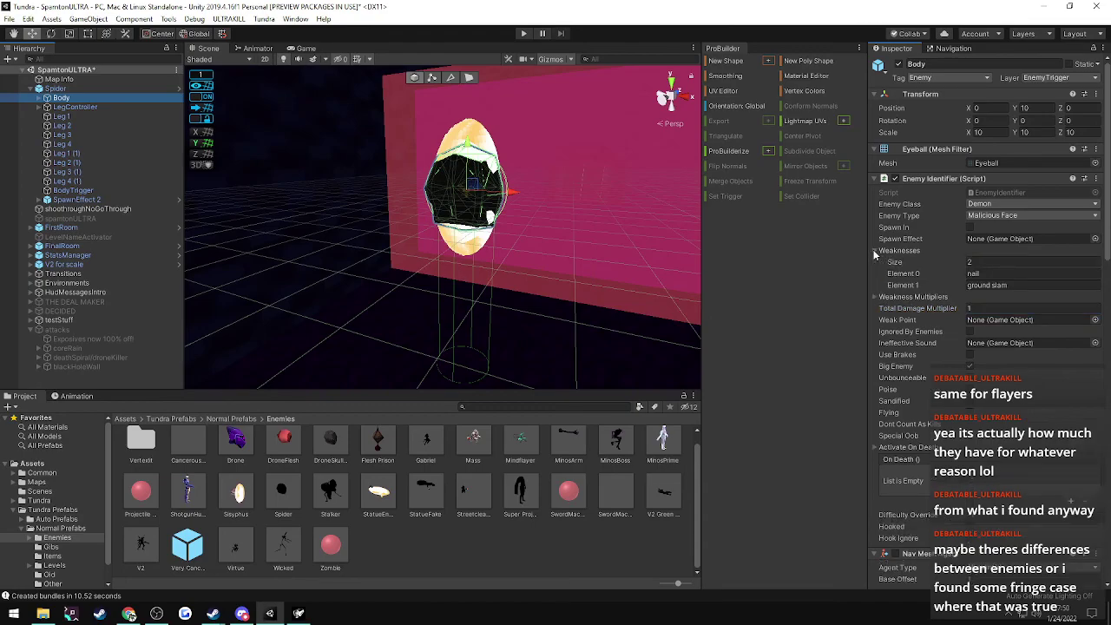
click(874, 249)
click(874, 262)
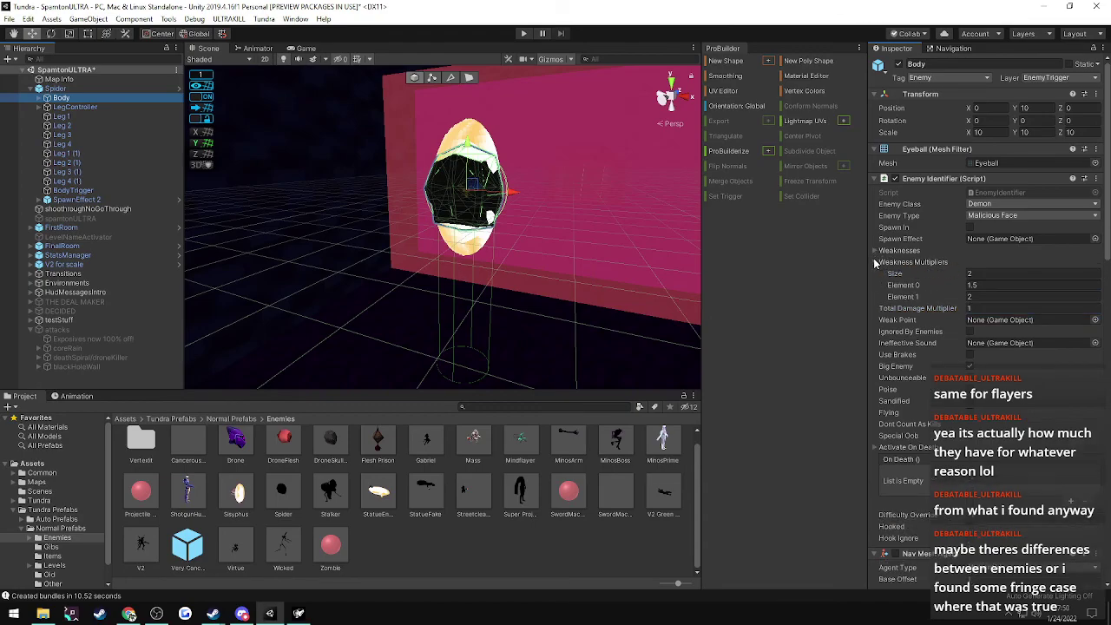
click(875, 262)
- Set the Body's Total Damage Multiplier to 0, save the scene, and collapse the Spider's child objects
click(981, 274)
text(0)
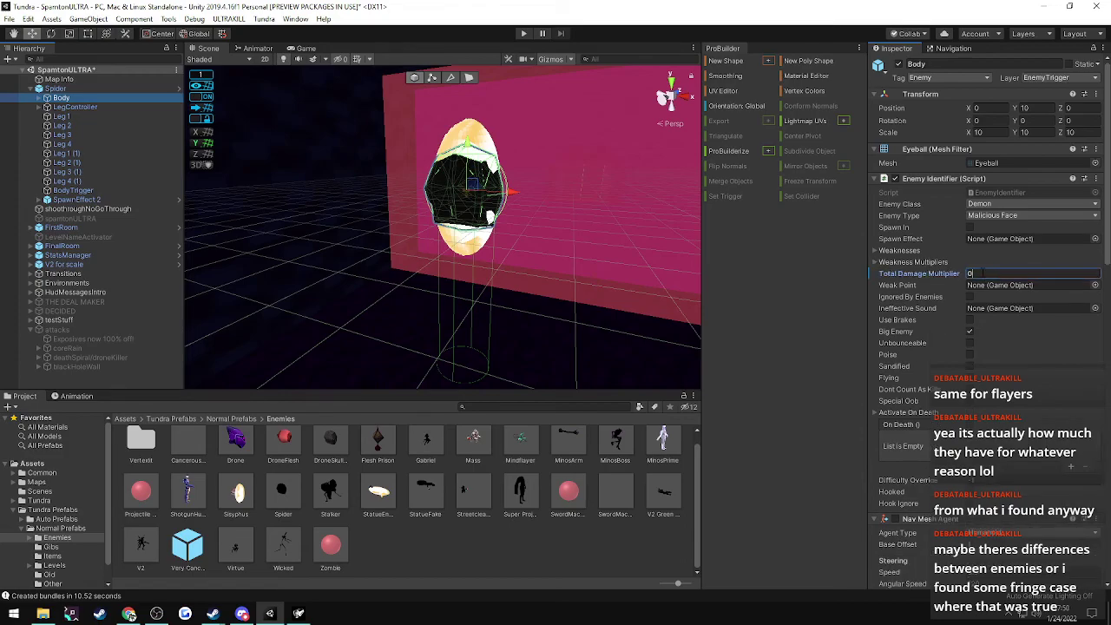
key(ctrl+s)
click(31, 89)
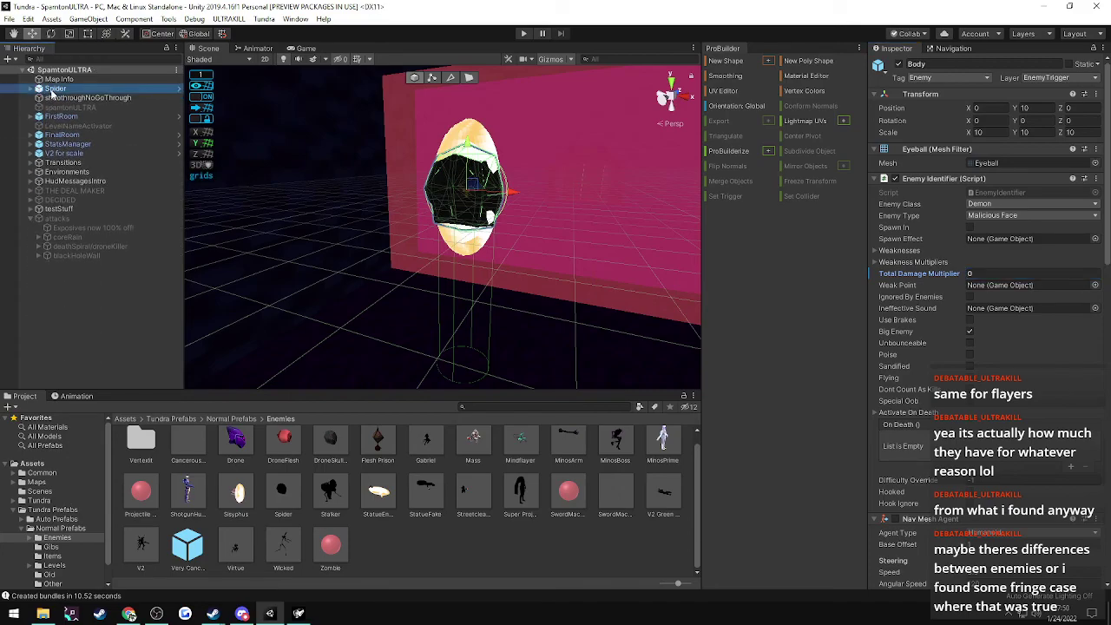
click(54, 89)
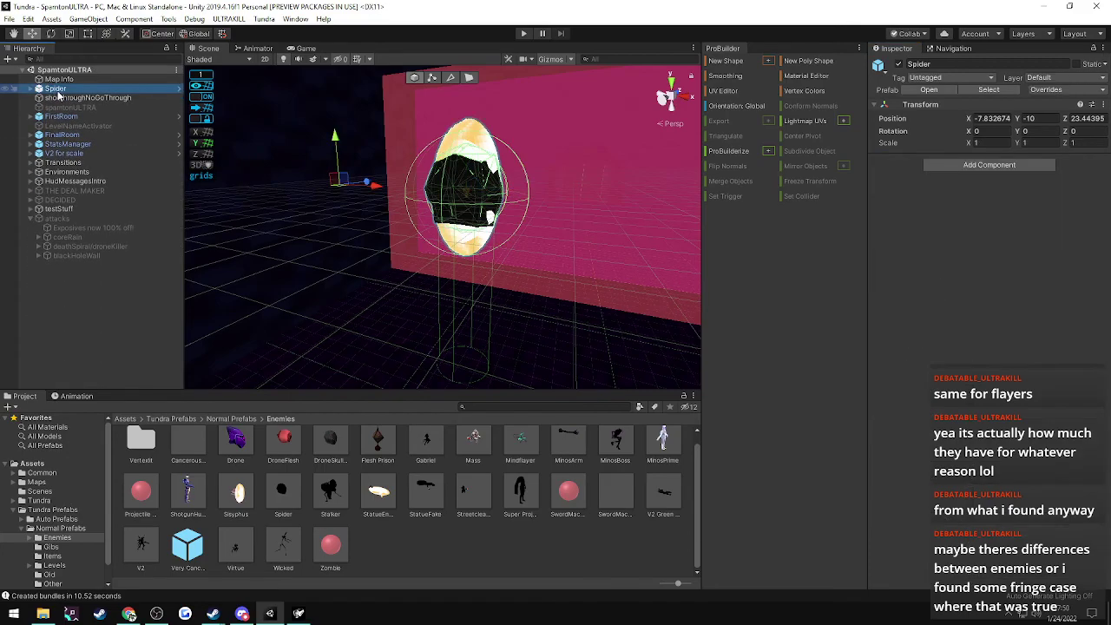
- Rebuild the SpamtonULTRA map bundles from Unity with the Spider included
click(293, 620)
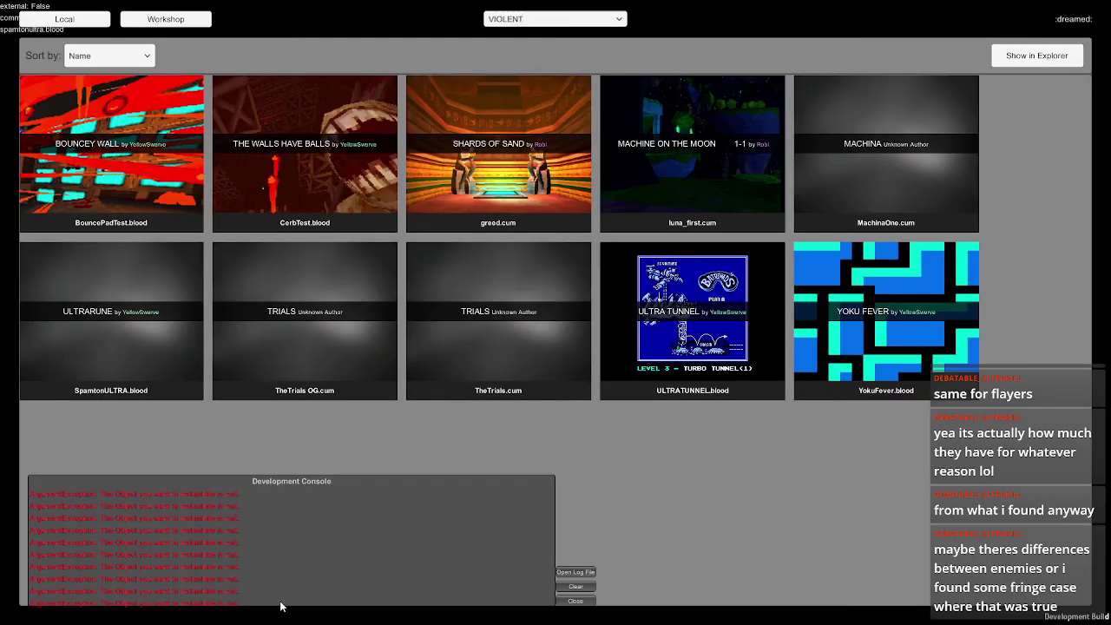
click(276, 613)
click(228, 19)
click(230, 32)
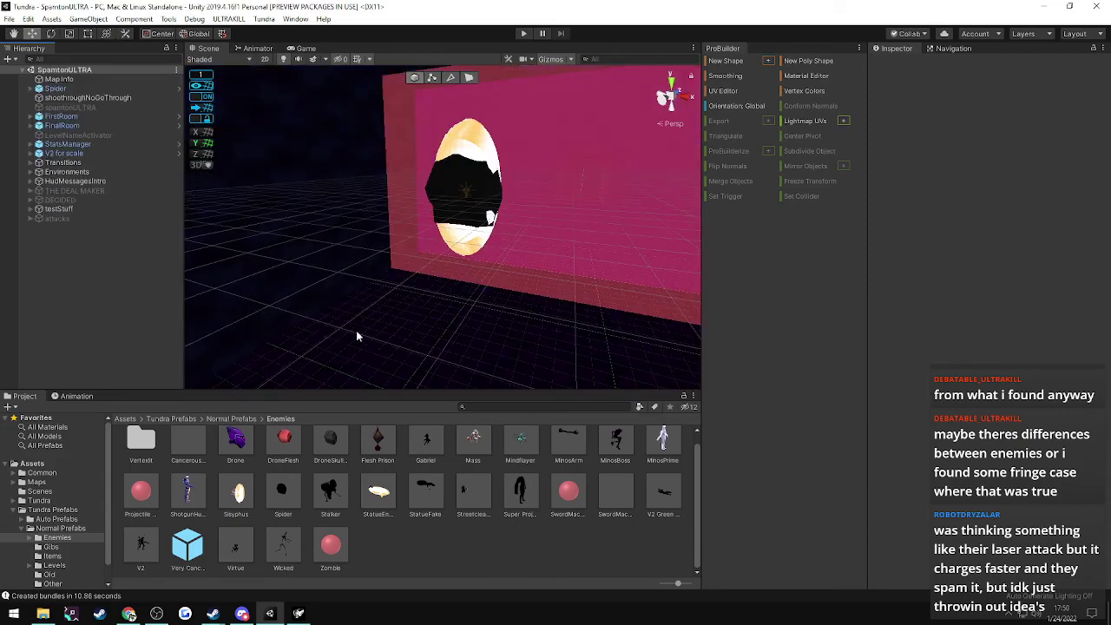
- Switch to ULTRAKILL, load the SpamtonULTRA.blood map, and fire the nailgun at the Spider
click(299, 614)
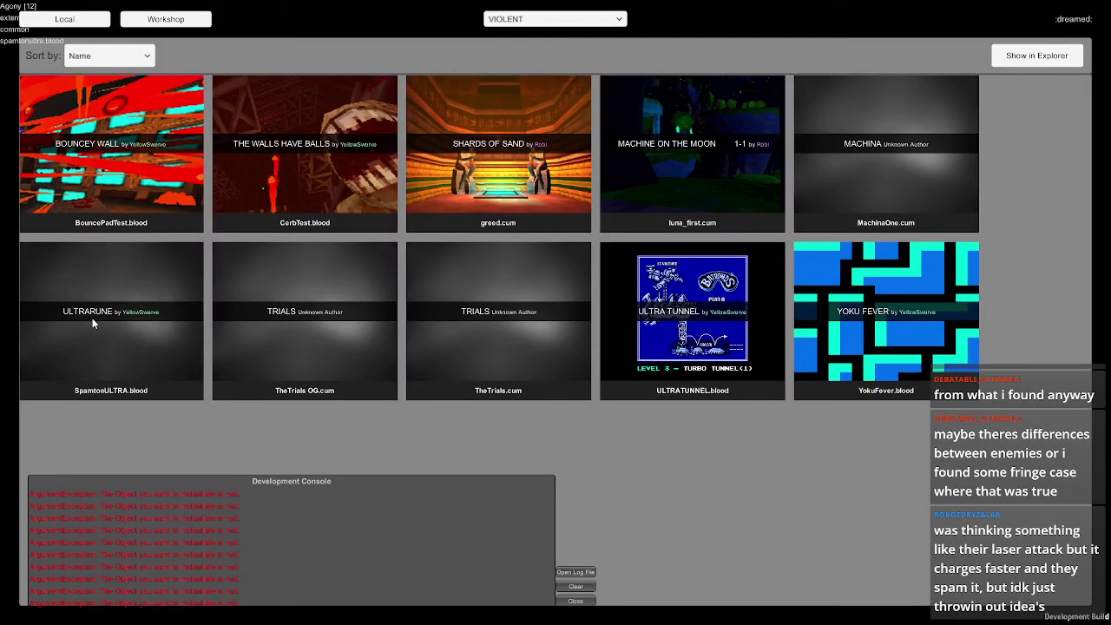
click(105, 300)
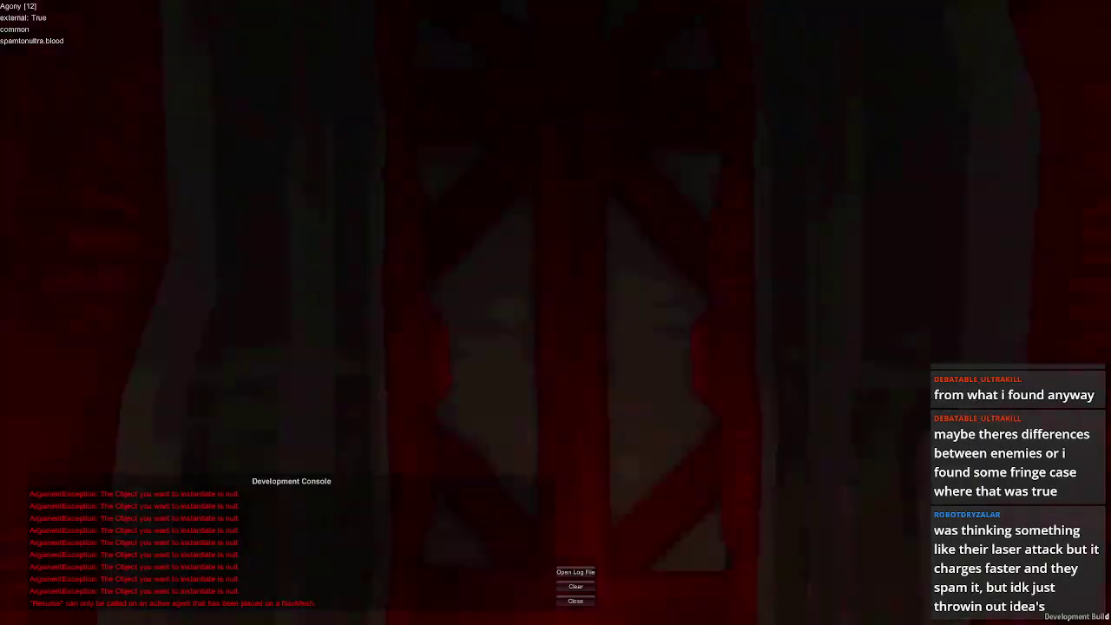
key(w)
key(shift)
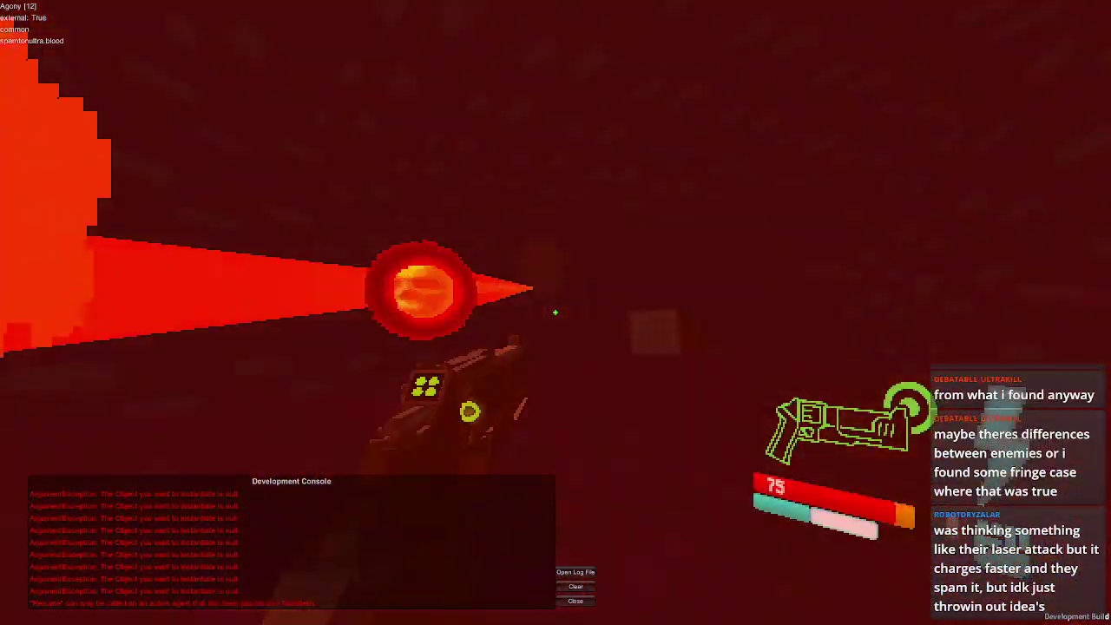
key(3)
click(556, 312)
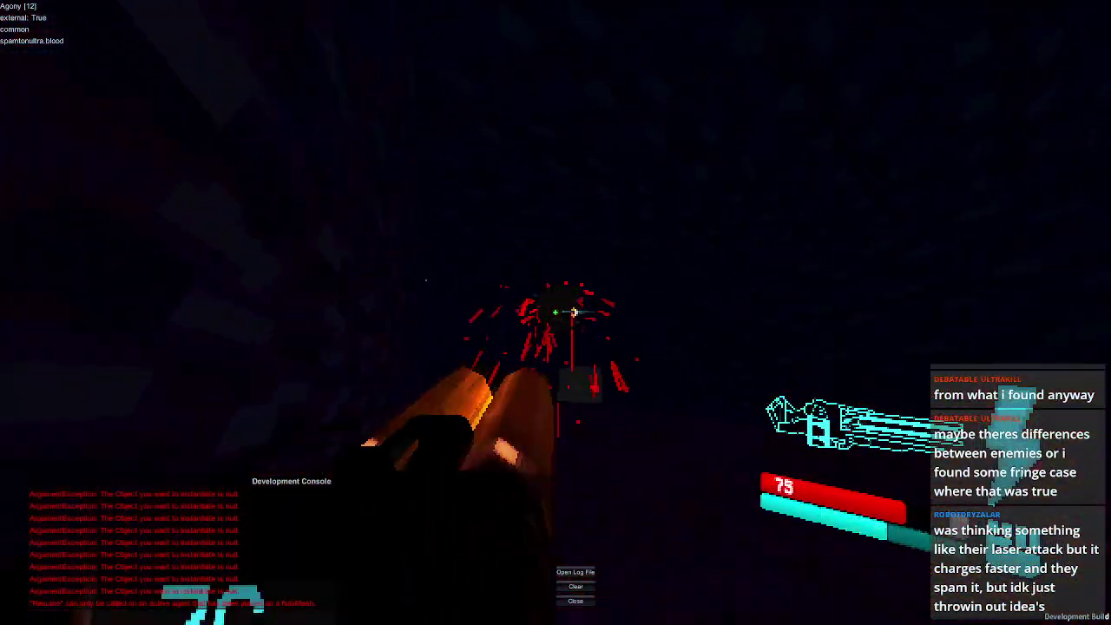
click(771, 330)
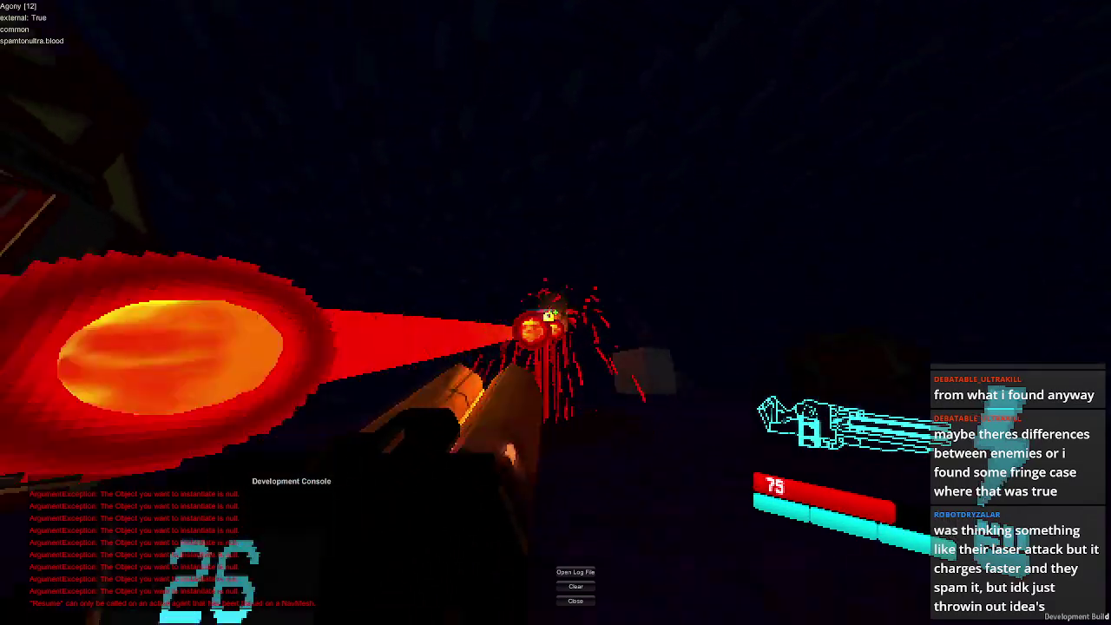
- Shoot the Spider repeatedly with the revolver to test its damage immunity and observe its attacks
key(1)
key(e)
right_click(556, 312)
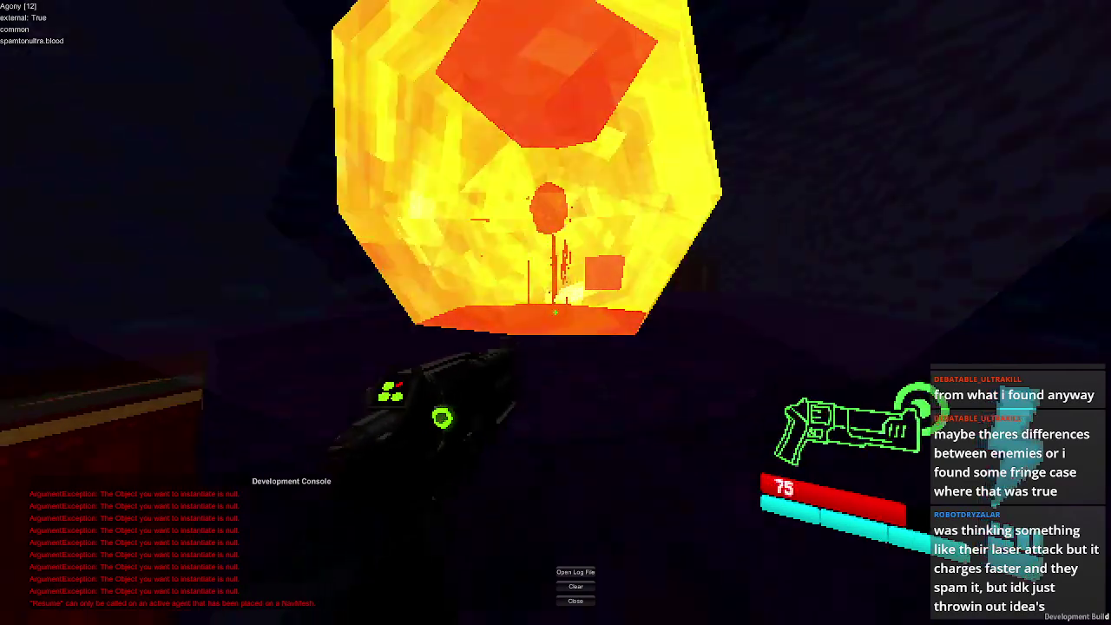
key(shift)
click(555, 312)
click(555, 313)
click(555, 313)
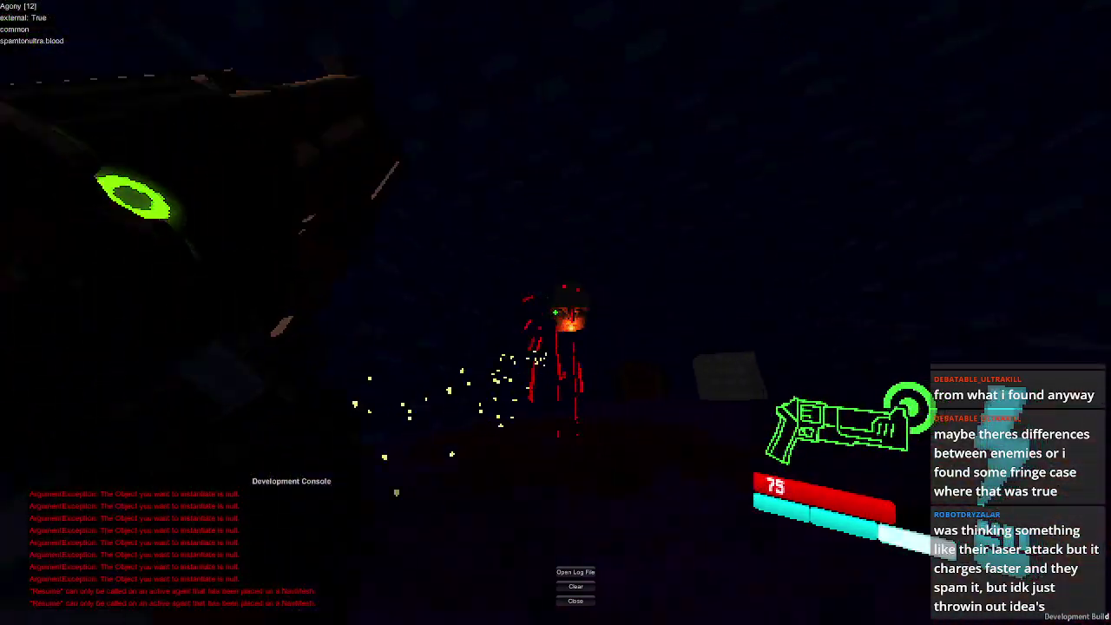
right_click(556, 312)
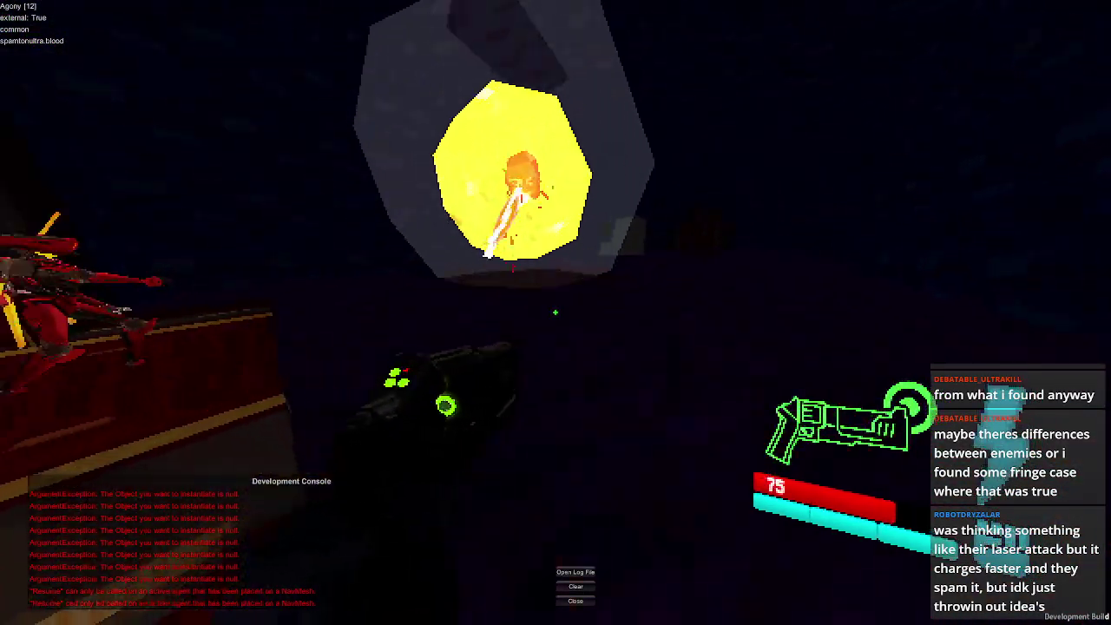
click(555, 312)
click(555, 312)
click(556, 312)
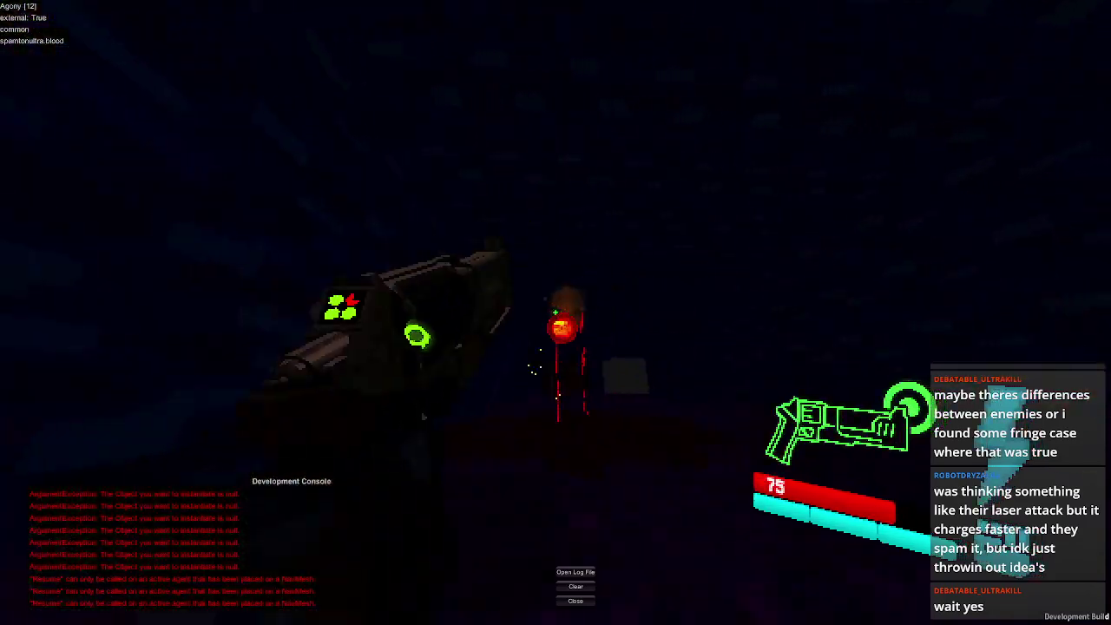
click(555, 312)
click(555, 313)
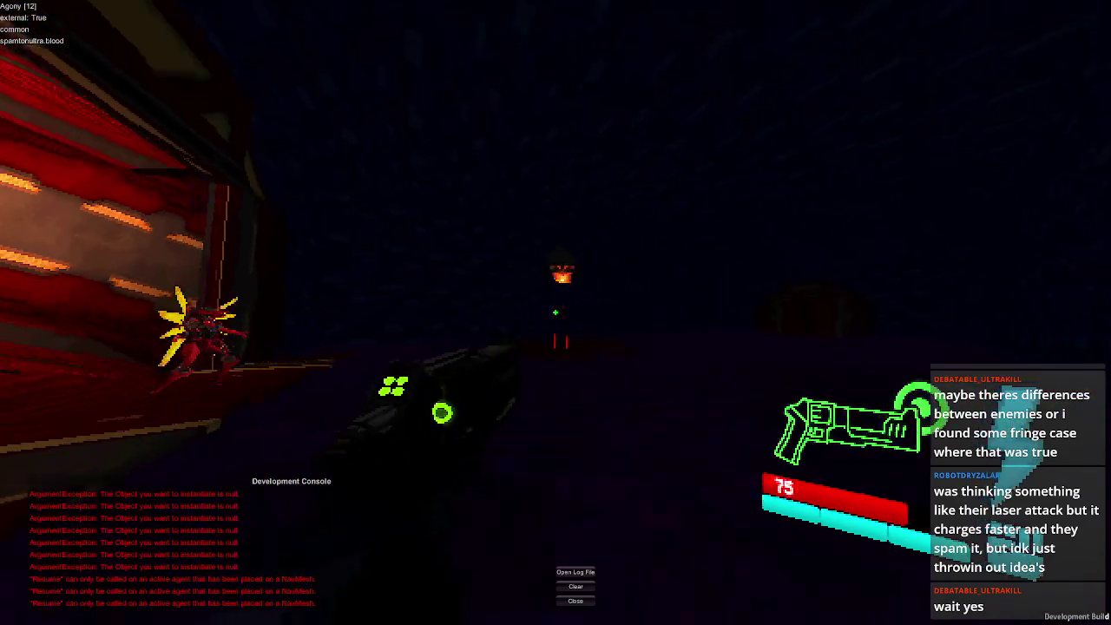
- Approach the Spider, attack it at close range with the shotgun, and quit the mission
right_click(556, 312)
key(w)
key(shift)
key(2)
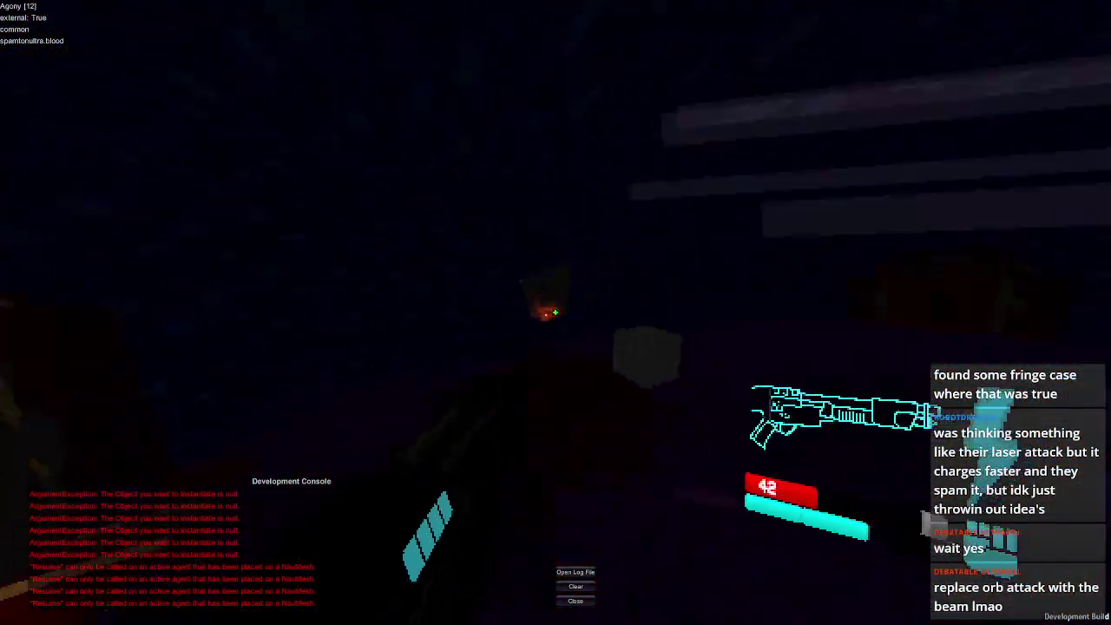
key(r)
click(555, 312)
click(556, 313)
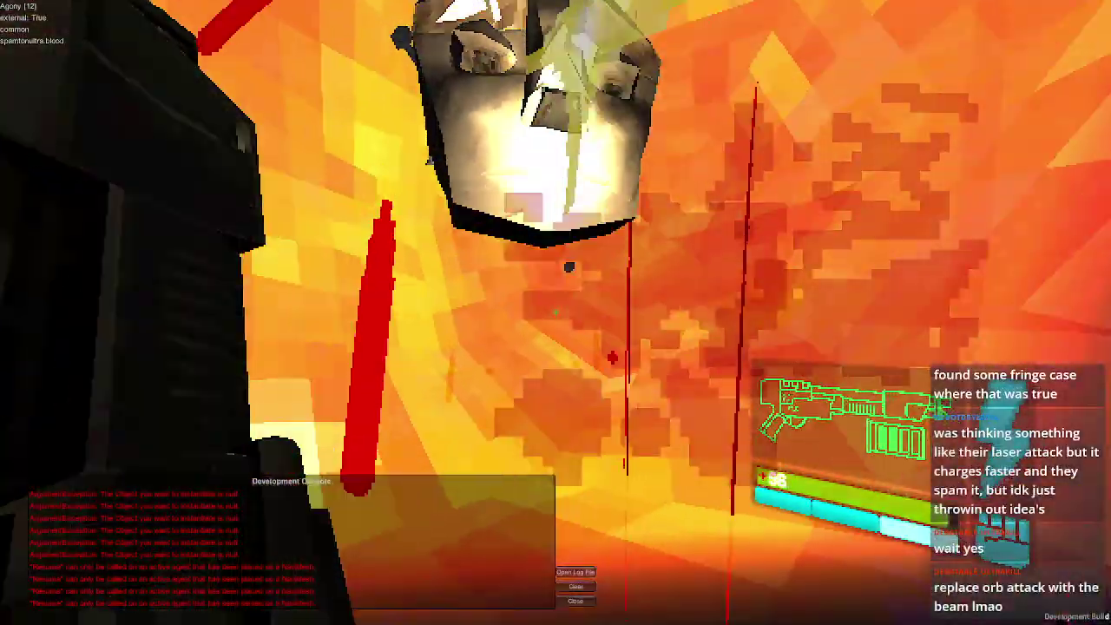
key(Escape)
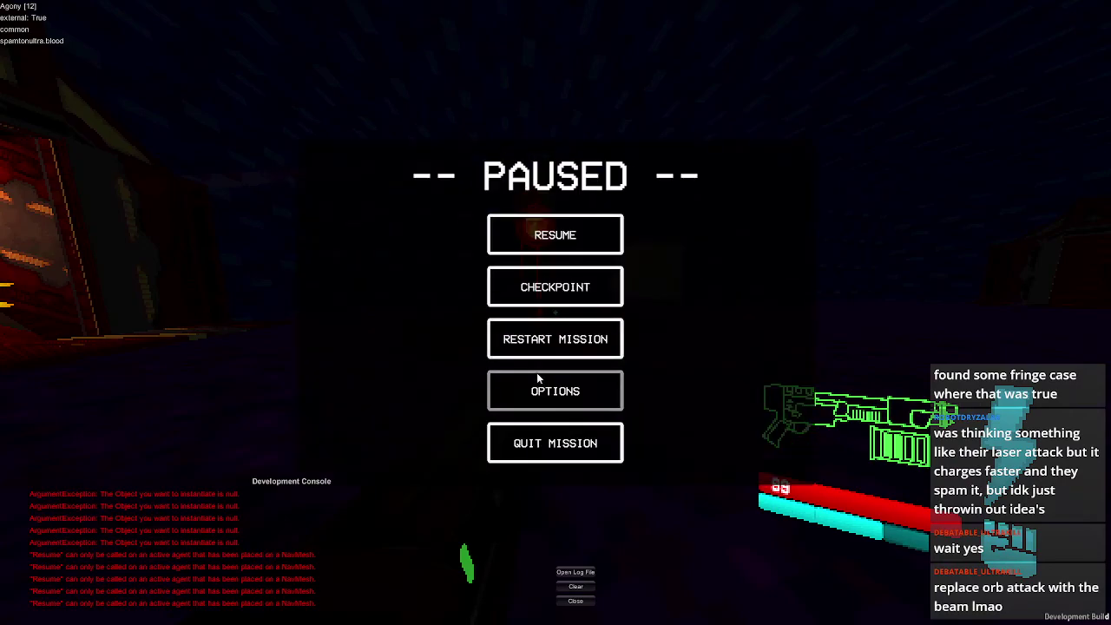
click(542, 441)
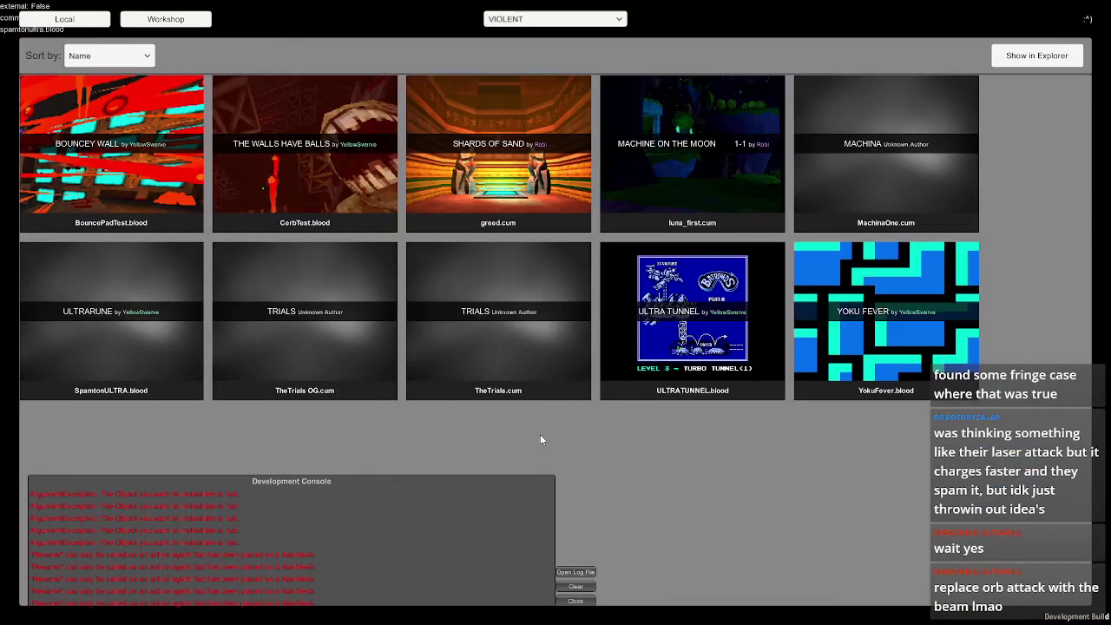
- Switch to Unity, rotate the Spider to about 128.6 on Y, and move it to about X -21, Z 17
key(alt+Tab)
click(451, 214)
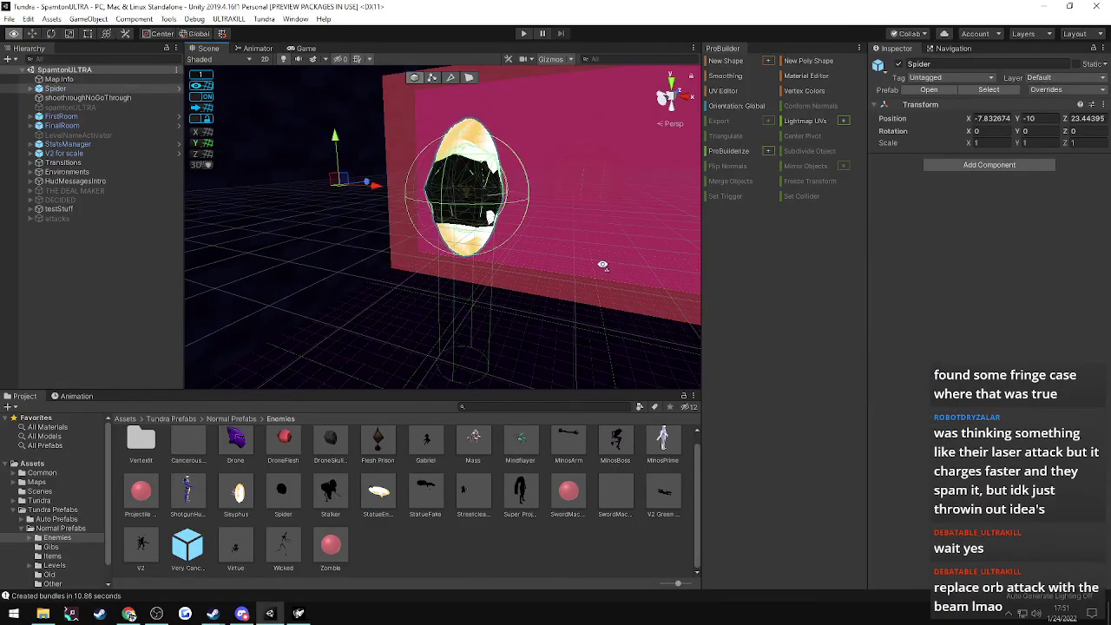
alt+drag(605, 265, 434, 260)
scroll(416, 267, down, 6)
key(r)
key(e)
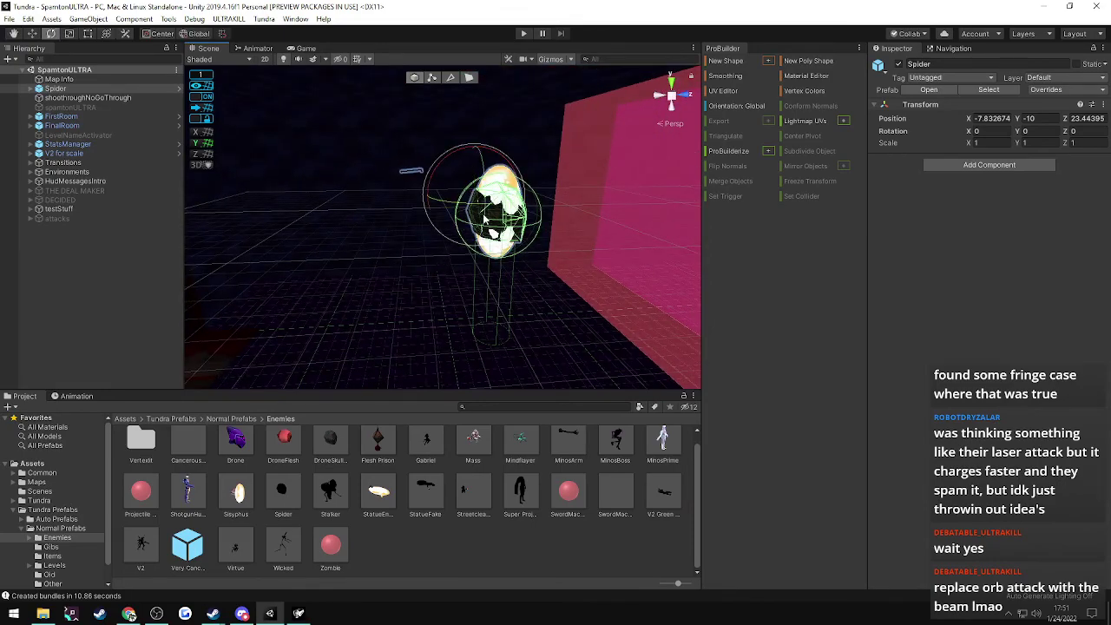
right_drag(456, 205, 499, 205)
key(w)
key(s)
key(a)
drag(485, 204, 343, 204)
drag(451, 200, 247, 205)
key(w)
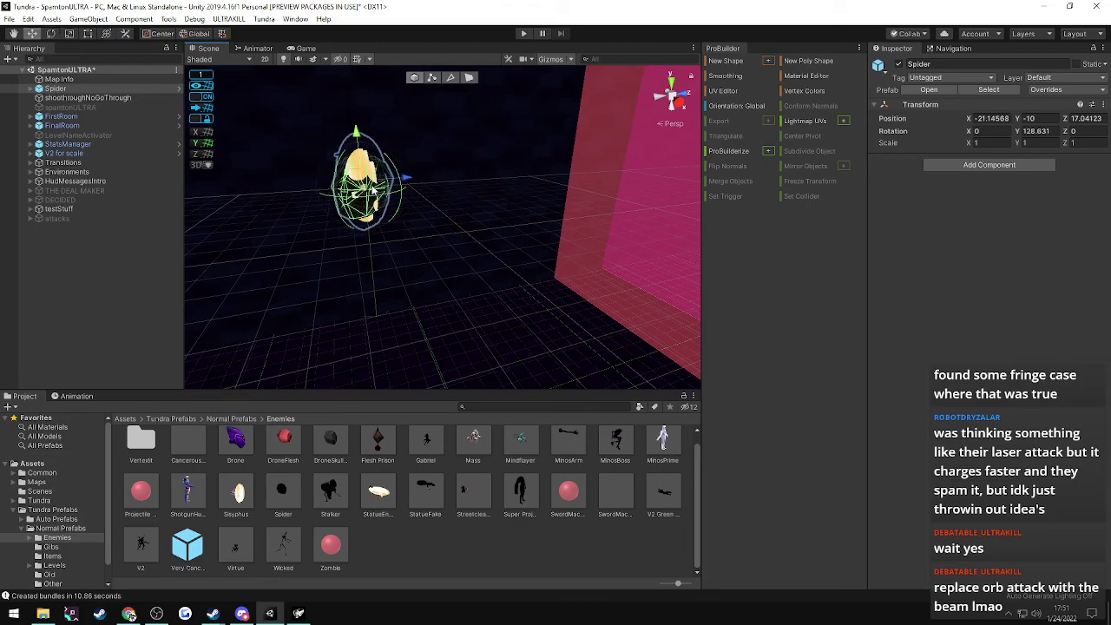
- Move the Spider to X -17, Z 37 near the pink wall and turn it to about 156.7 on Y
drag(364, 193, 503, 186)
right_drag(601, 220, 607, 223)
alt+drag(607, 224, 550, 195)
drag(474, 203, 558, 205)
alt+drag(558, 205, 454, 173)
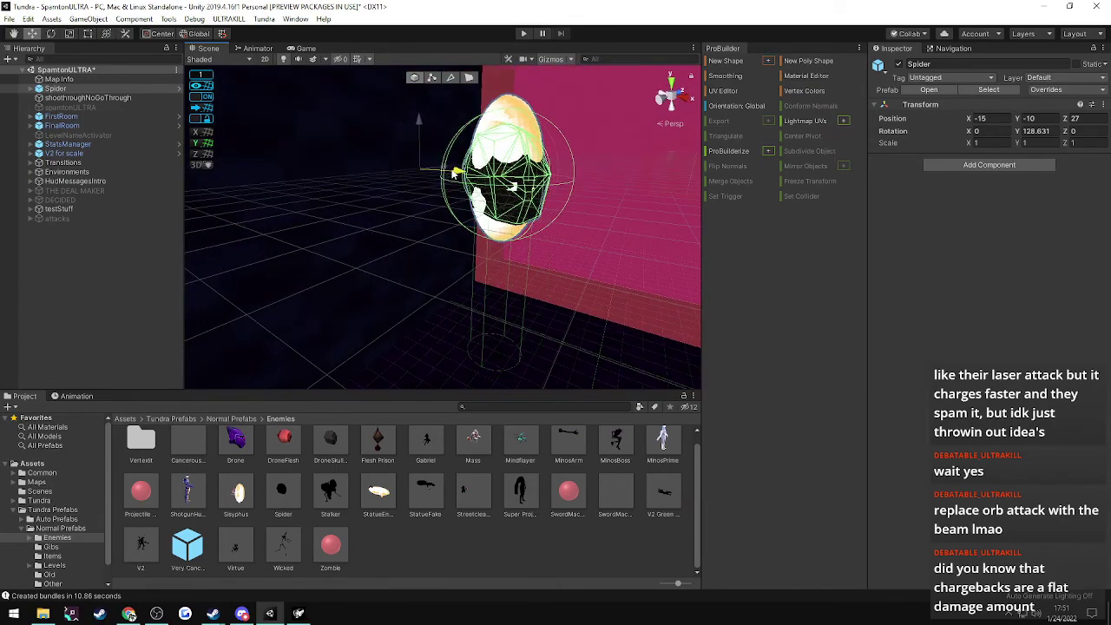
mouse_move(553, 210)
right_down()
mouse_move(193, 199)
mouse_move(169, 225)
mouse_move(446, 251)
mouse_move(560, 217)
right_up()
alt+drag(560, 217, 317, 230)
key(e)
key(w)
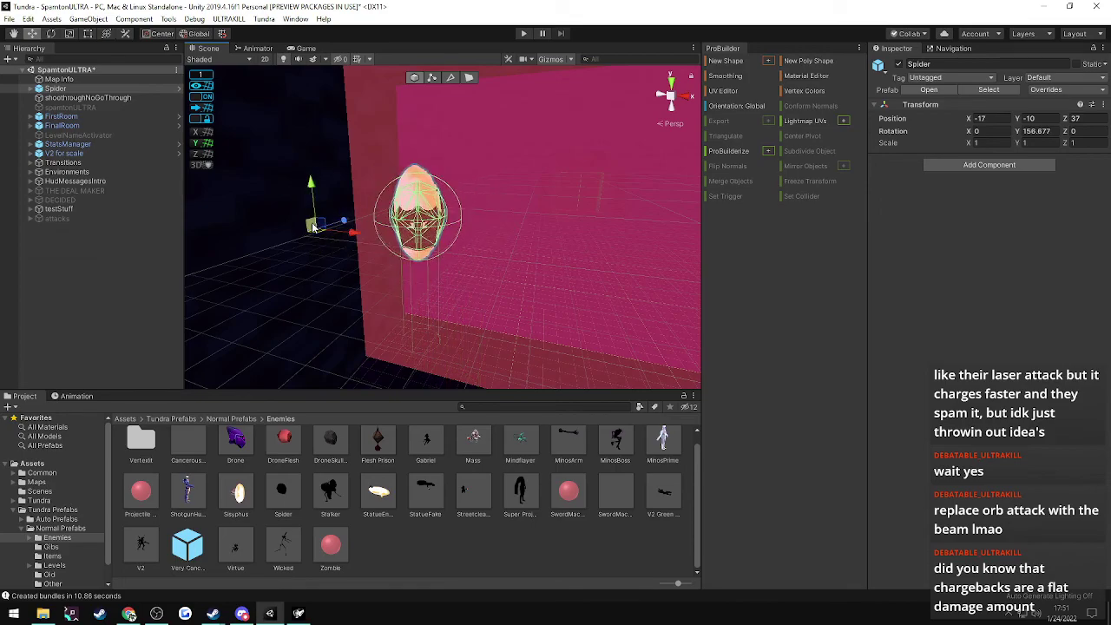
- Duplicate the Spider and rotate the copy to about 204.7 on Y
right_drag(318, 227, 366, 239)
alt+drag(366, 239, 331, 241)
key(ctrl+d)
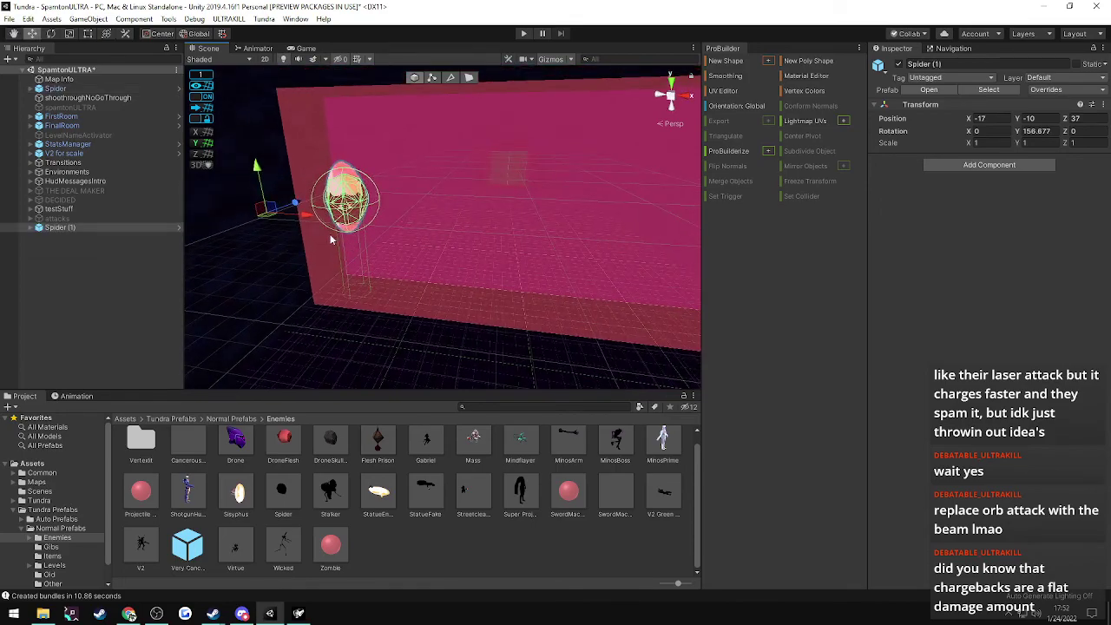
key(e)
drag(284, 228, 316, 327)
key(w)
alt+drag(355, 289, 295, 293)
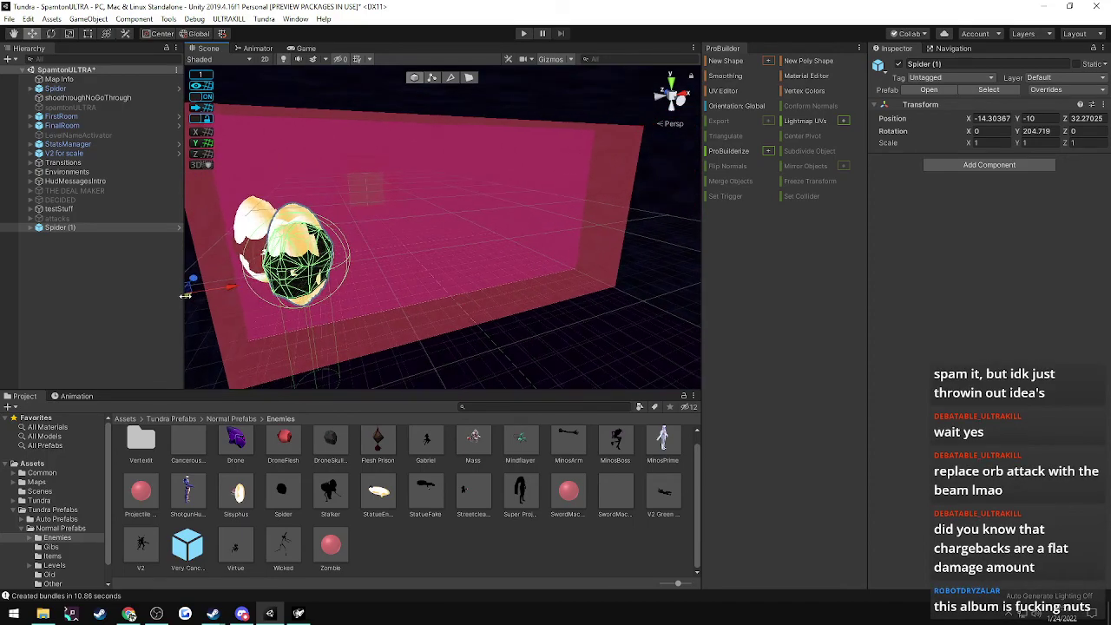
- Move Spider (1) to X 16, Z 37 across from the original Spider and save the scene
drag(191, 300, 584, 220)
right_drag(581, 221, 492, 235)
key(d)
key(ctrl+s)
- Reorder the scene objects so that Spider sits directly above Spider (1) at the end of the hierarchy
click(52, 92)
drag(52, 94, 77, 280)
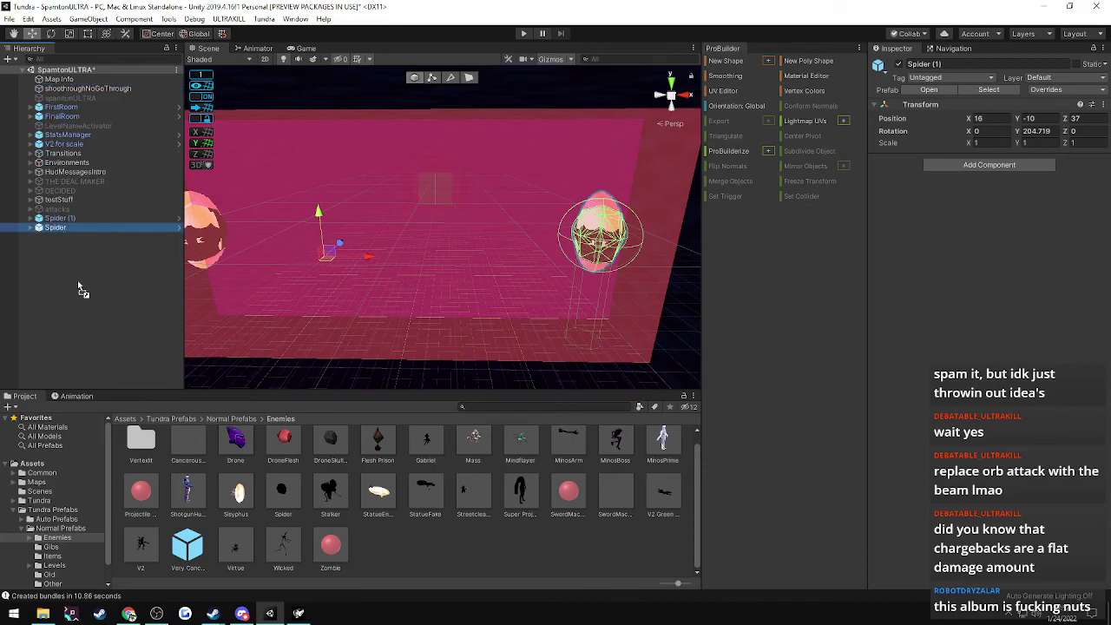
click(53, 219)
drag(54, 225, 59, 215)
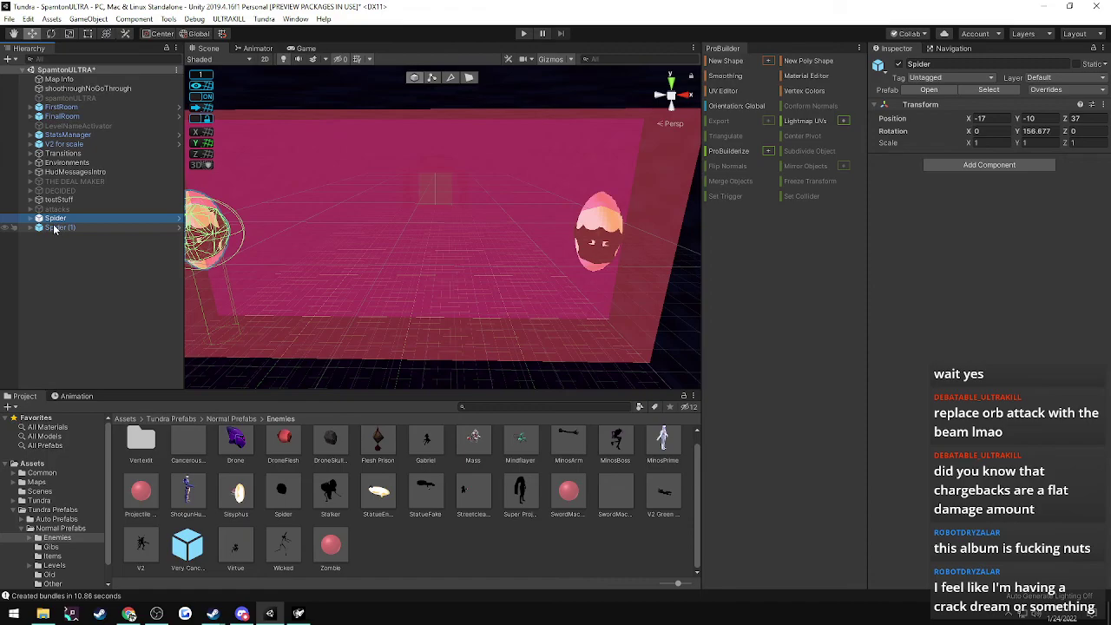
- Change the Health value in the Spider Body script of the original Spider's Body, and collapse the Spider
click(31, 220)
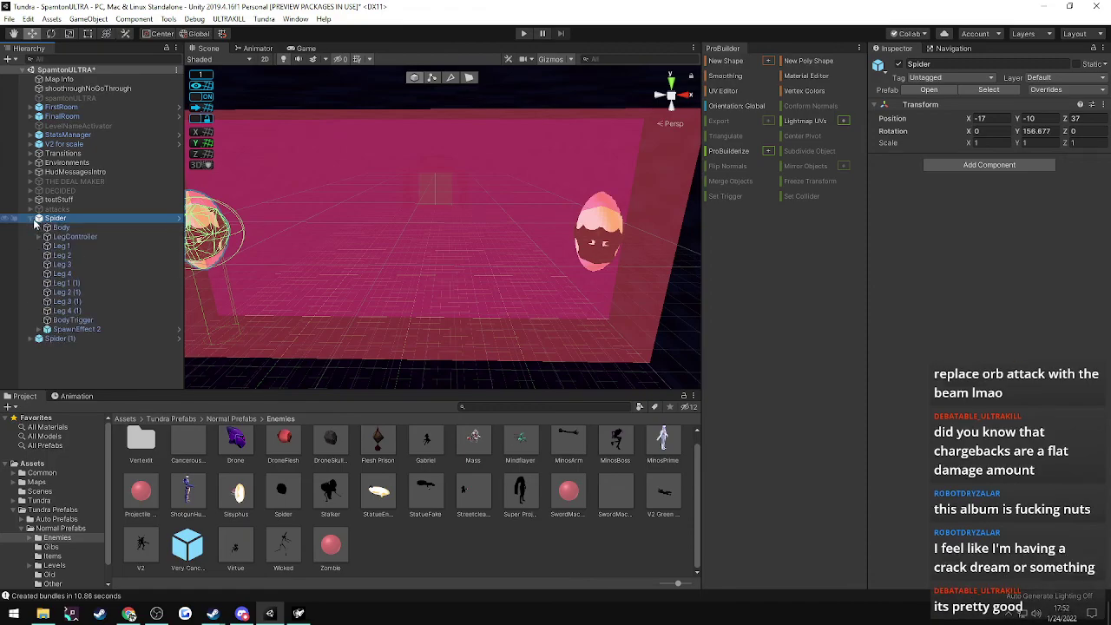
click(57, 228)
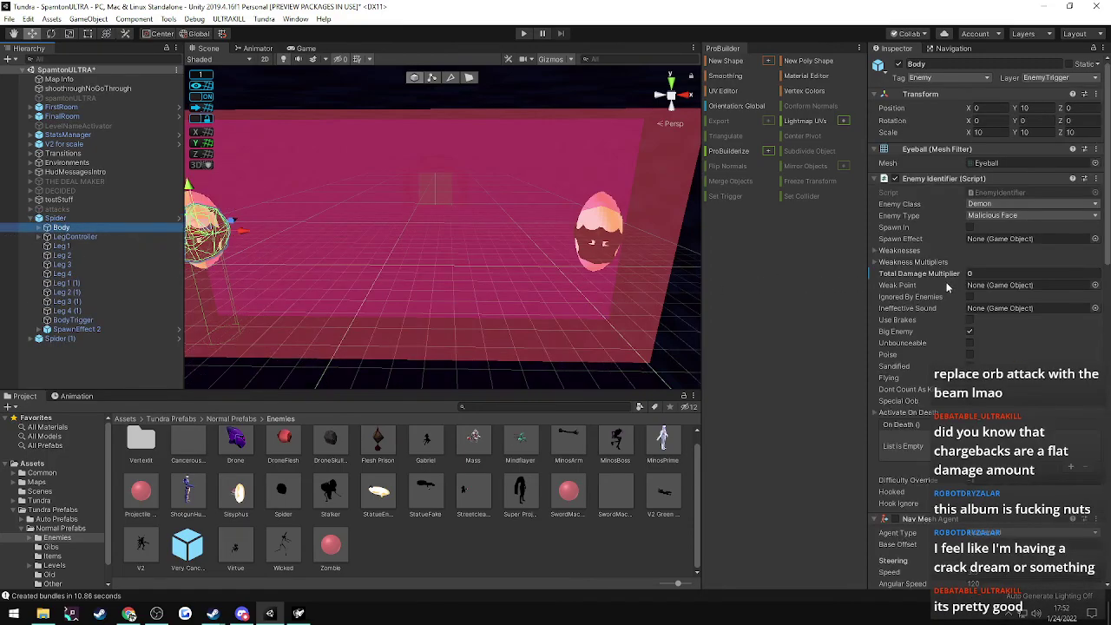
scroll(933, 286, down, 5)
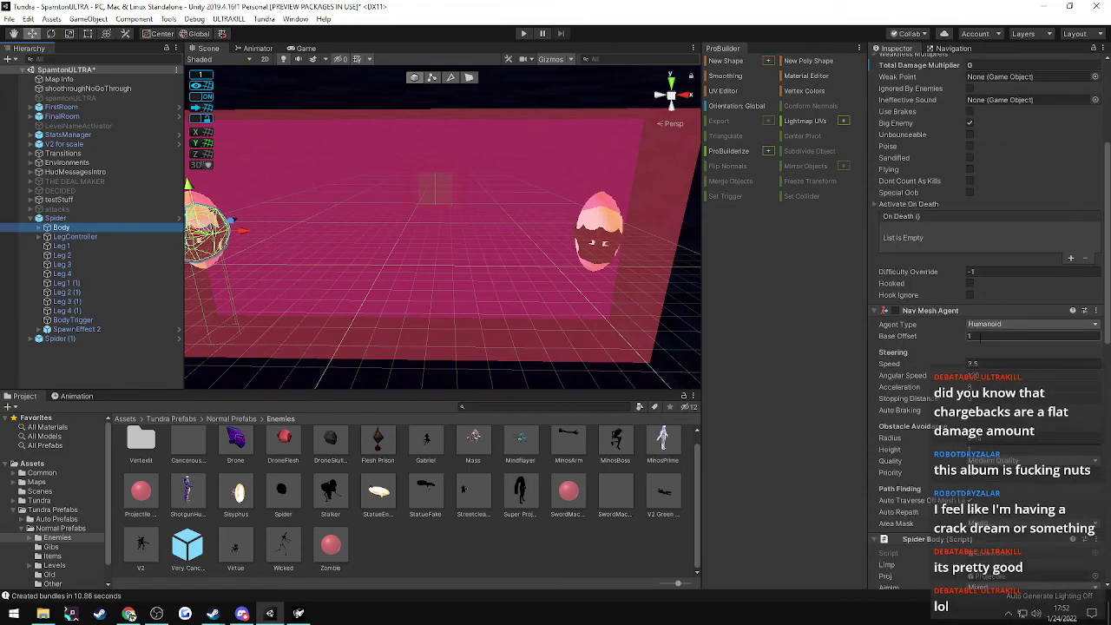
scroll(903, 354, down, 3)
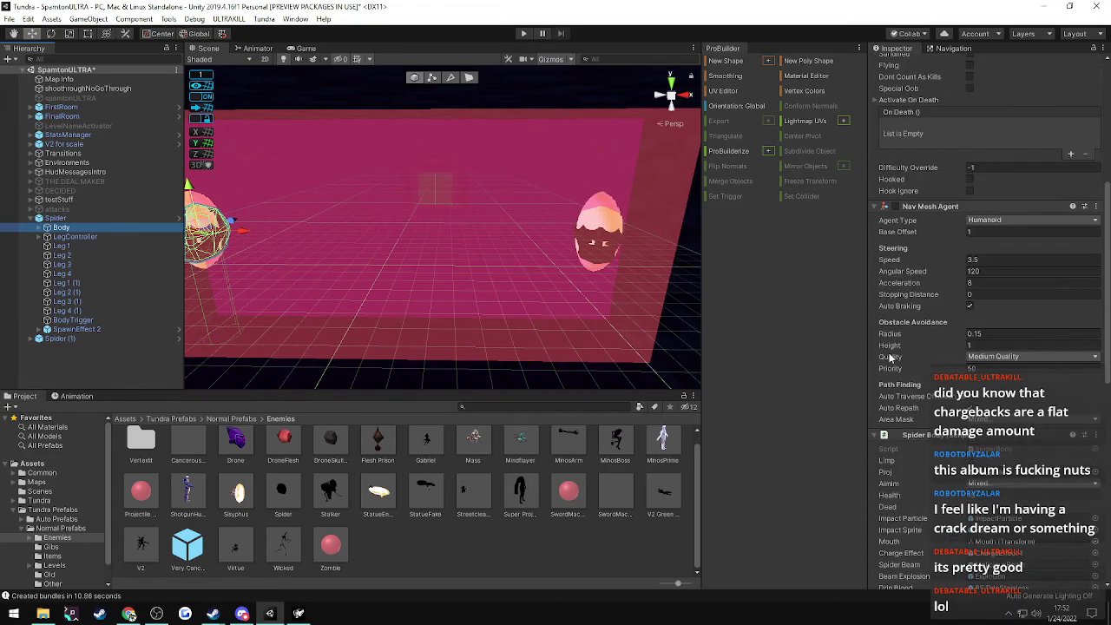
scroll(927, 361, down, 3)
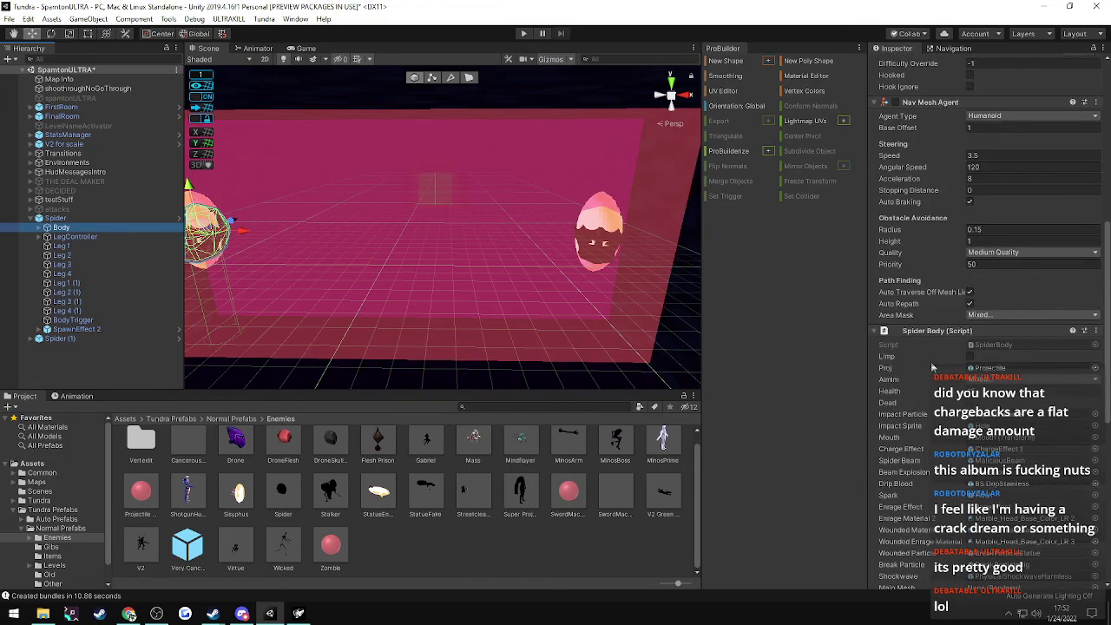
click(974, 391)
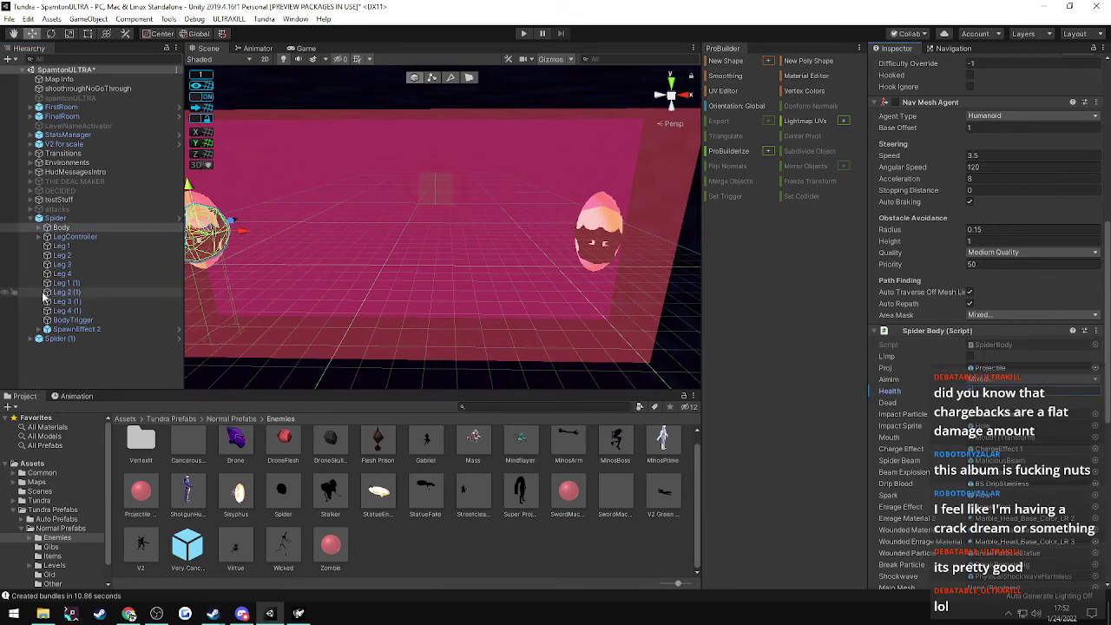
click(32, 222)
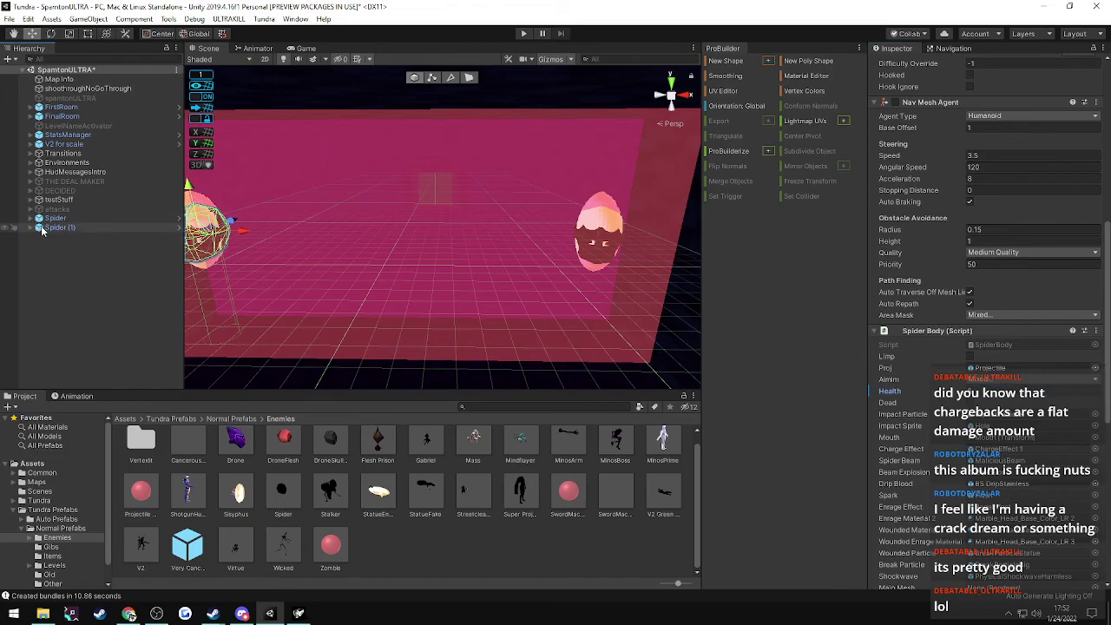
- Set Health to 5 in the Spider Body script of Spider (1)'s Body, save the scene, and collapse Spider (1)
click(48, 227)
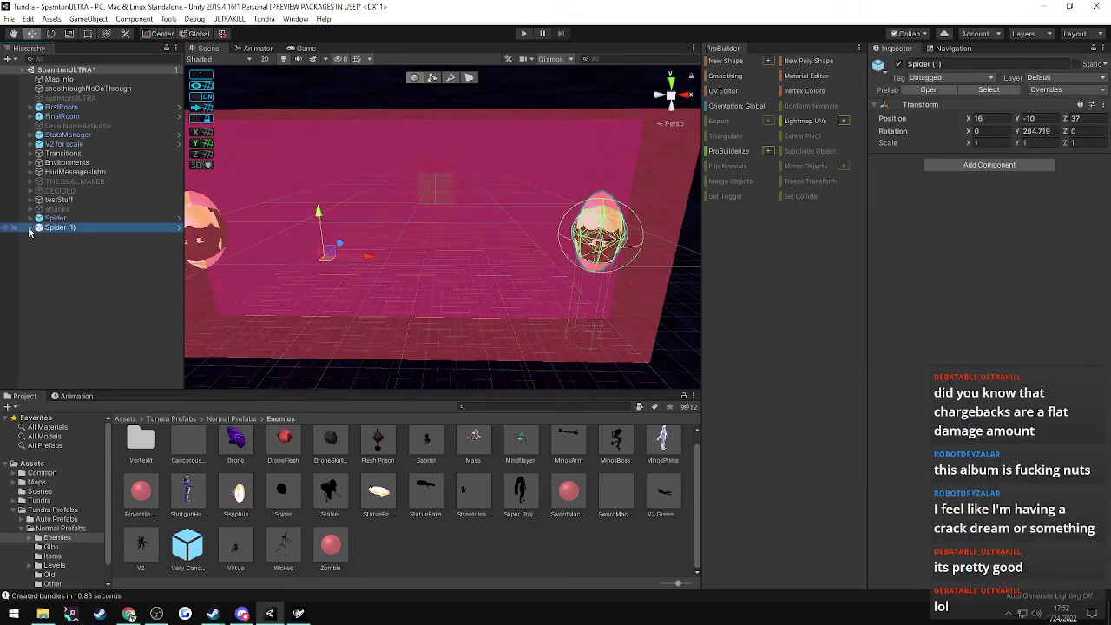
click(31, 227)
click(59, 237)
scroll(929, 348, down, 5)
scroll(929, 347, down, 6)
scroll(946, 339, up, 3)
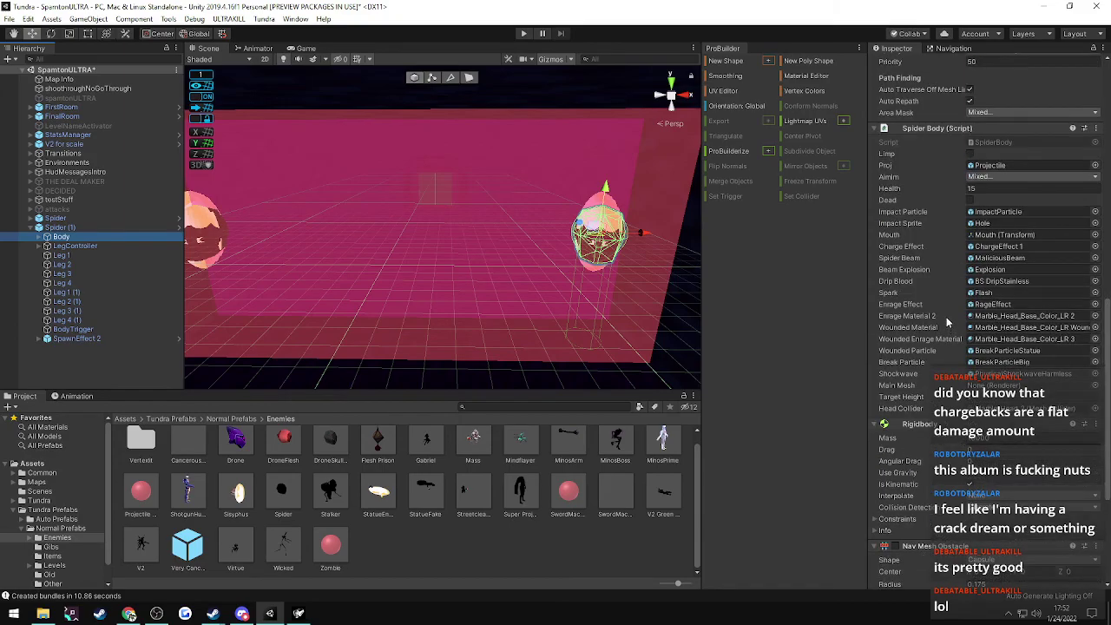
click(980, 189)
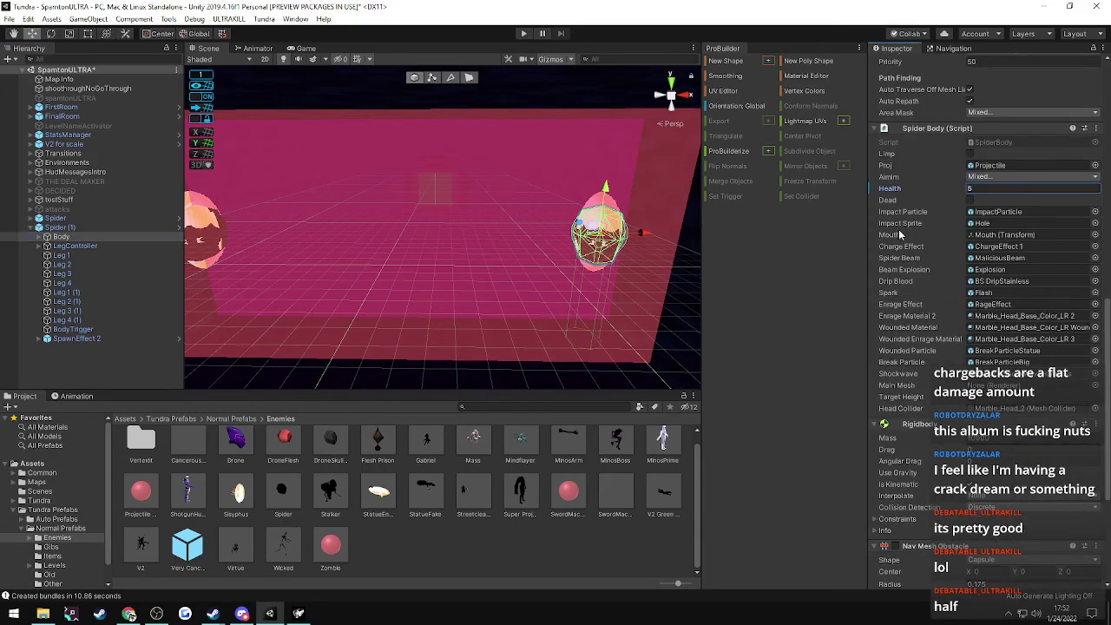
key(ctrl+s)
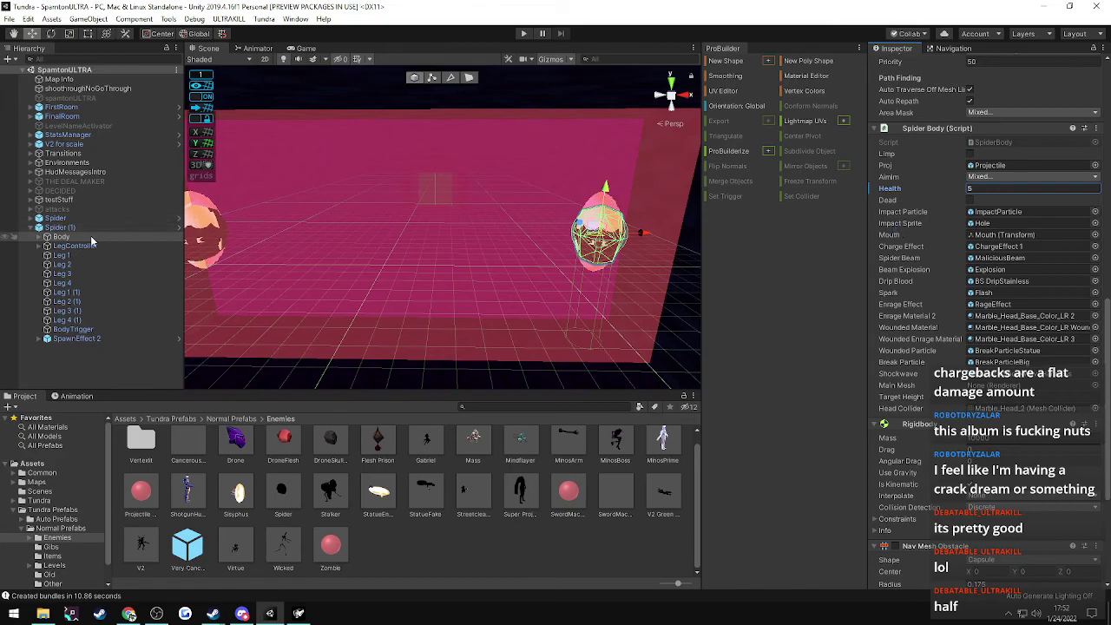
click(29, 227)
click(49, 226)
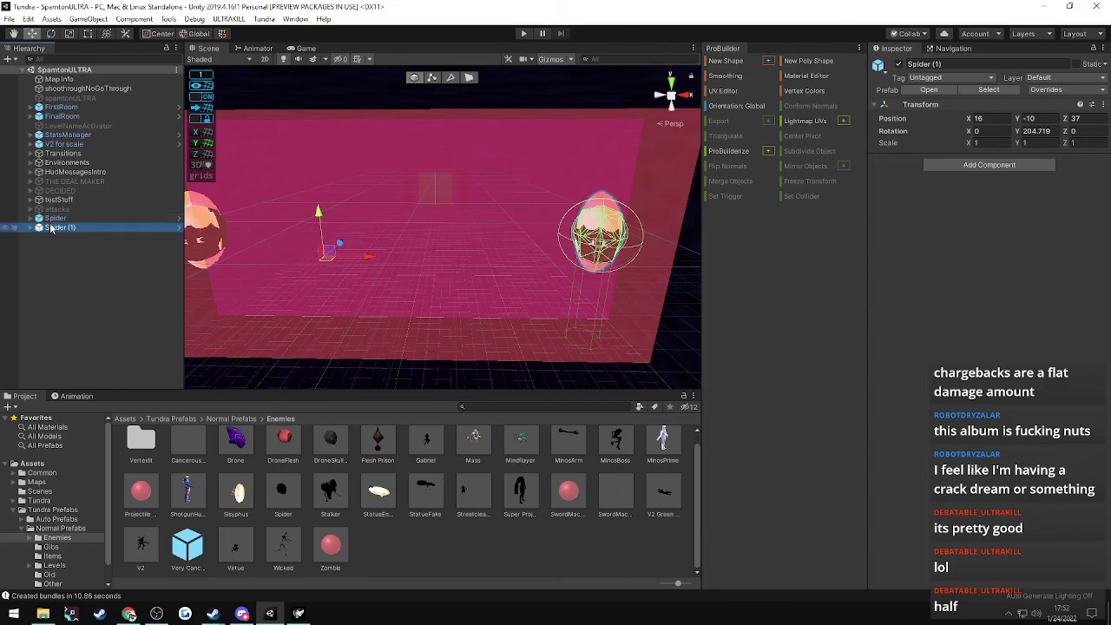
- Export the SpamtonULTRA map with the original Spider and Spider (1) in place
click(30, 227)
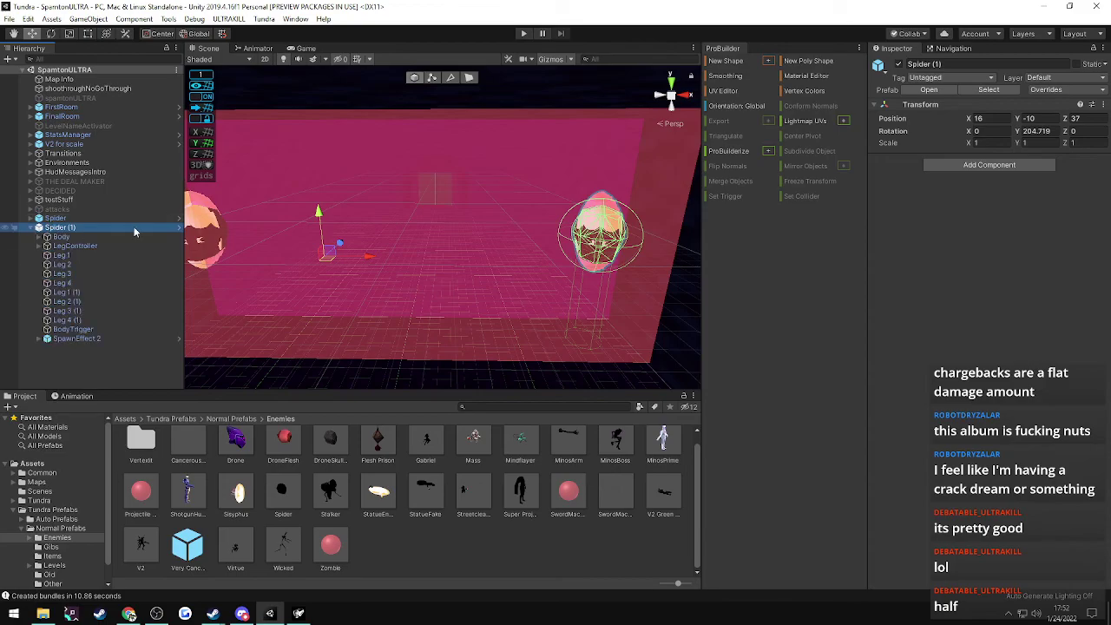
click(52, 219)
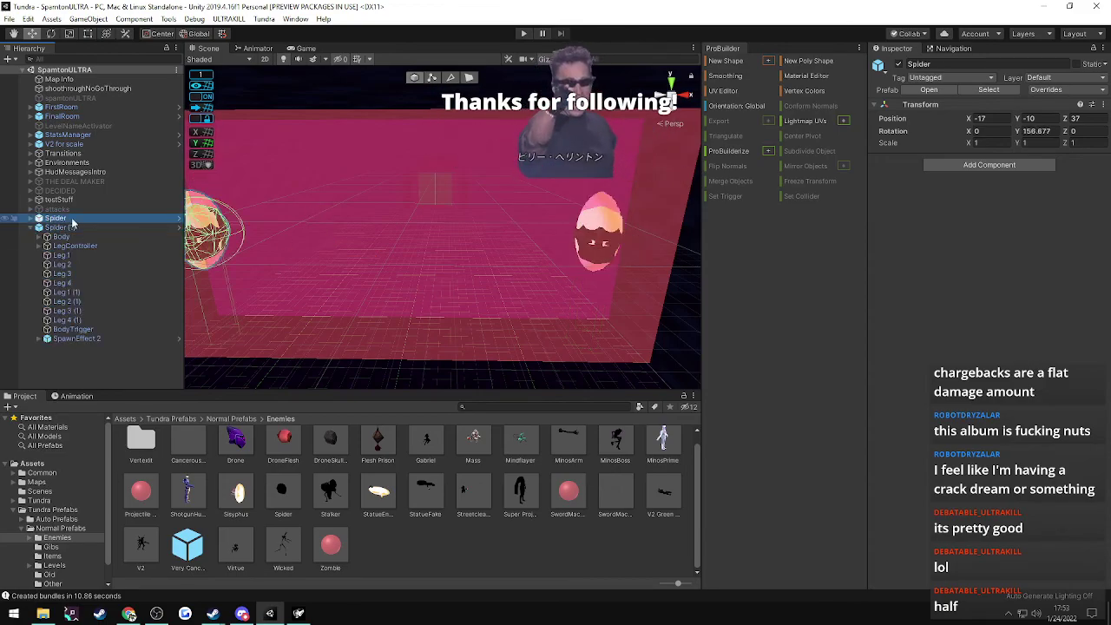
ctrl+click(81, 226)
click(262, 18)
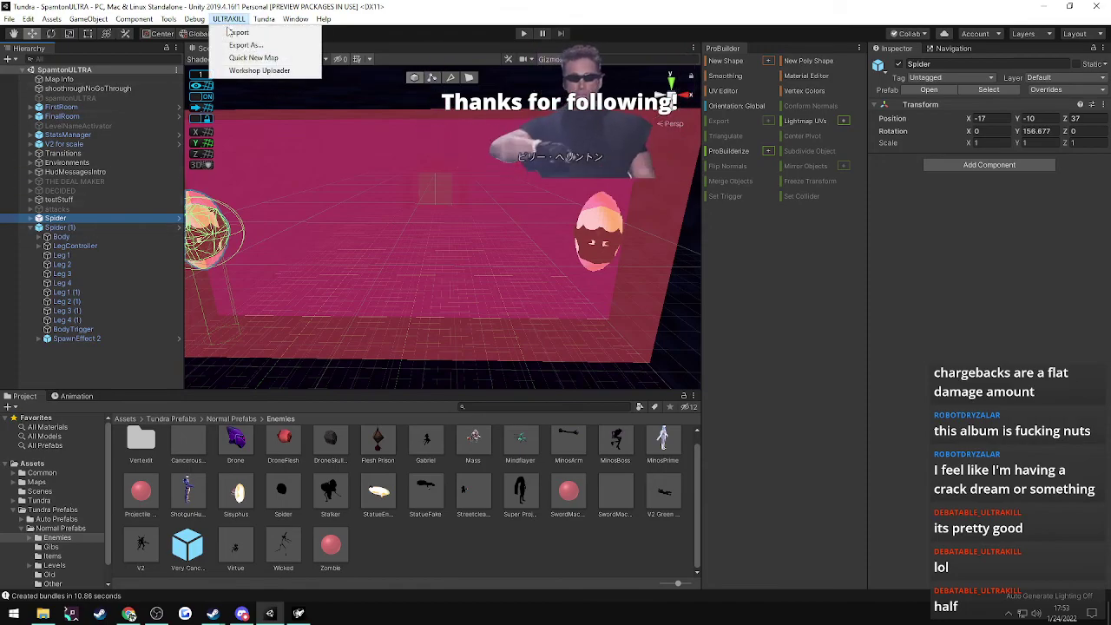
click(235, 31)
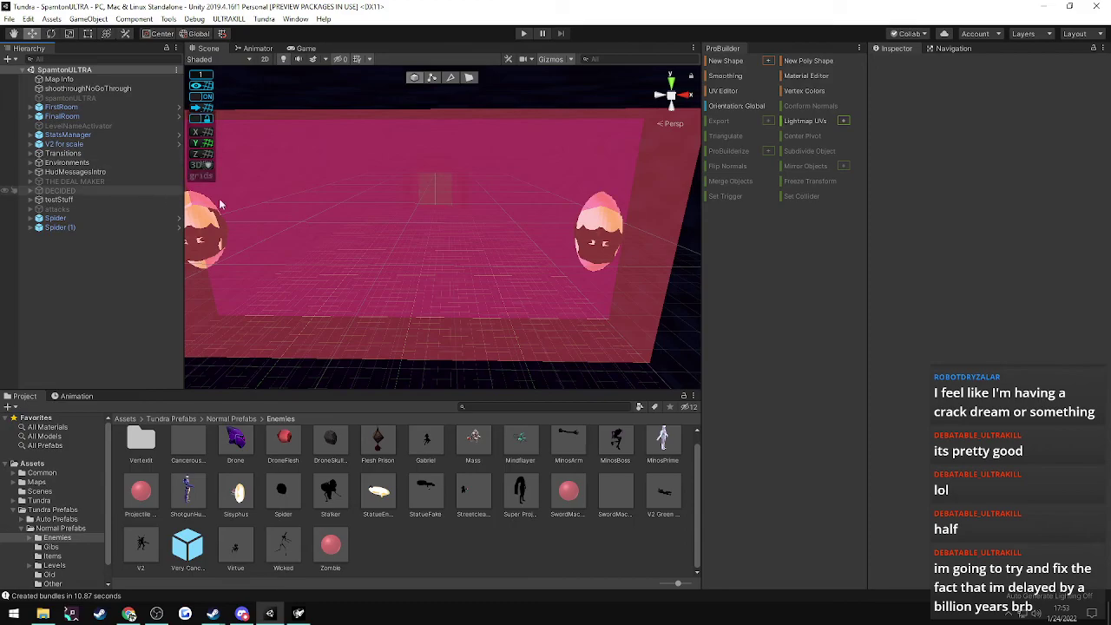
- Export the SpamtonULTRA map once more and switch to ULTRAKILL
right_drag(421, 213, 429, 238)
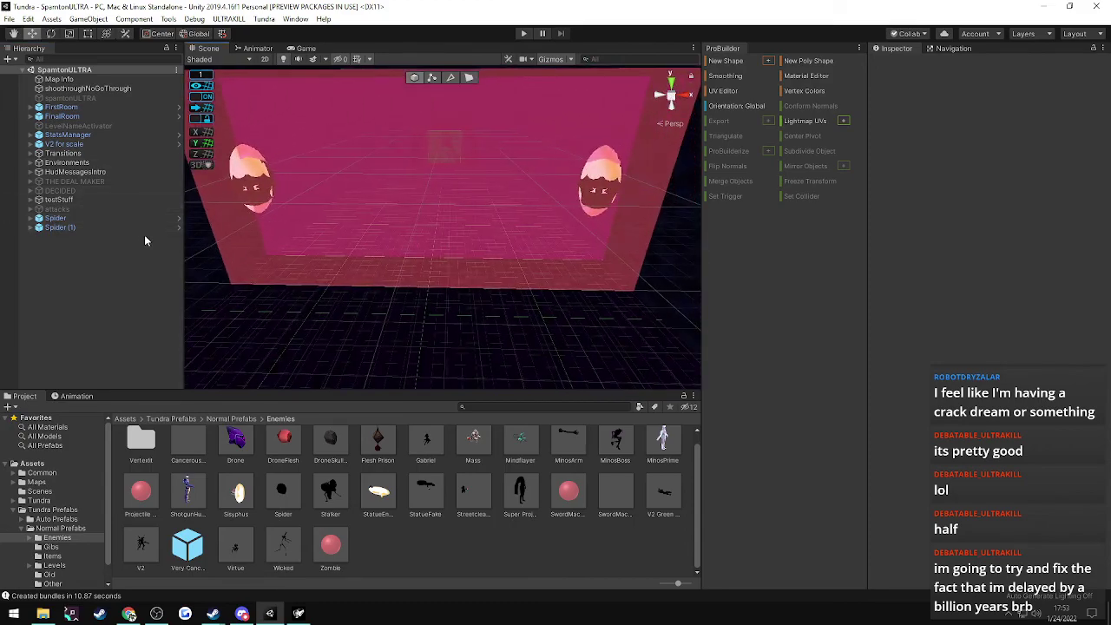
click(229, 19)
click(248, 39)
click(300, 613)
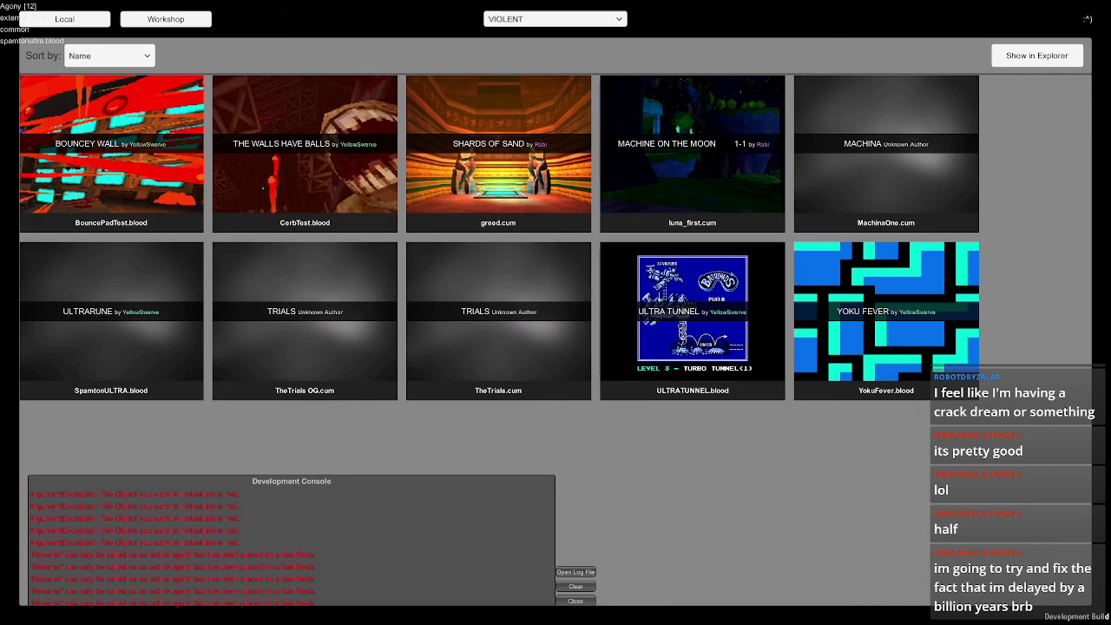
- Playtest SpamtonULTRA by entering the arena and firing the revolver at the enemies
key(w)
key(space)
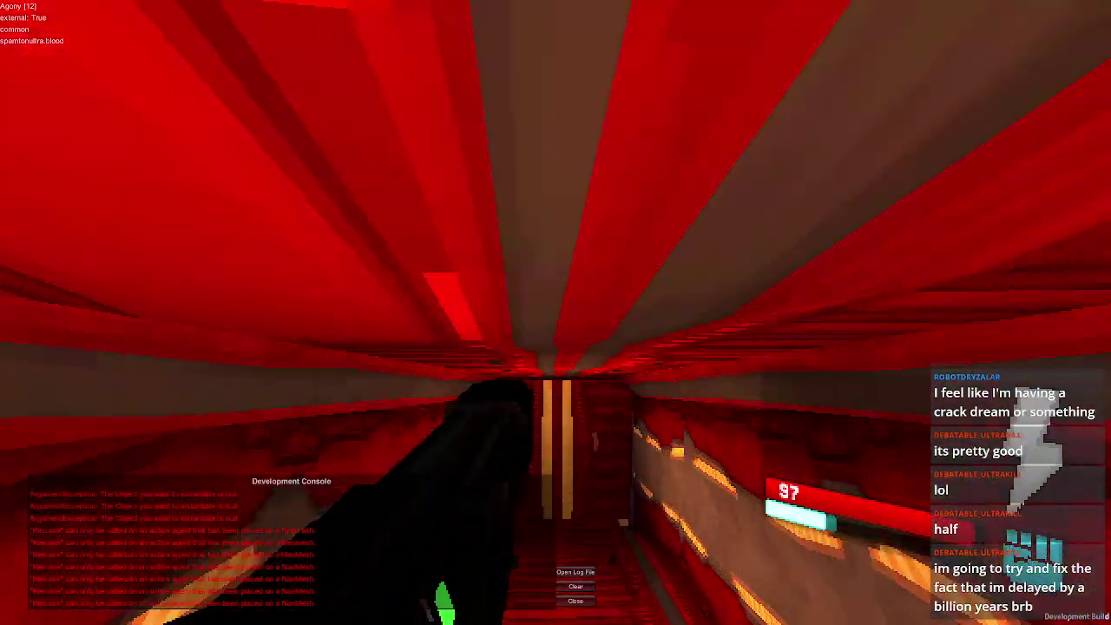
click(555, 312)
key(1)
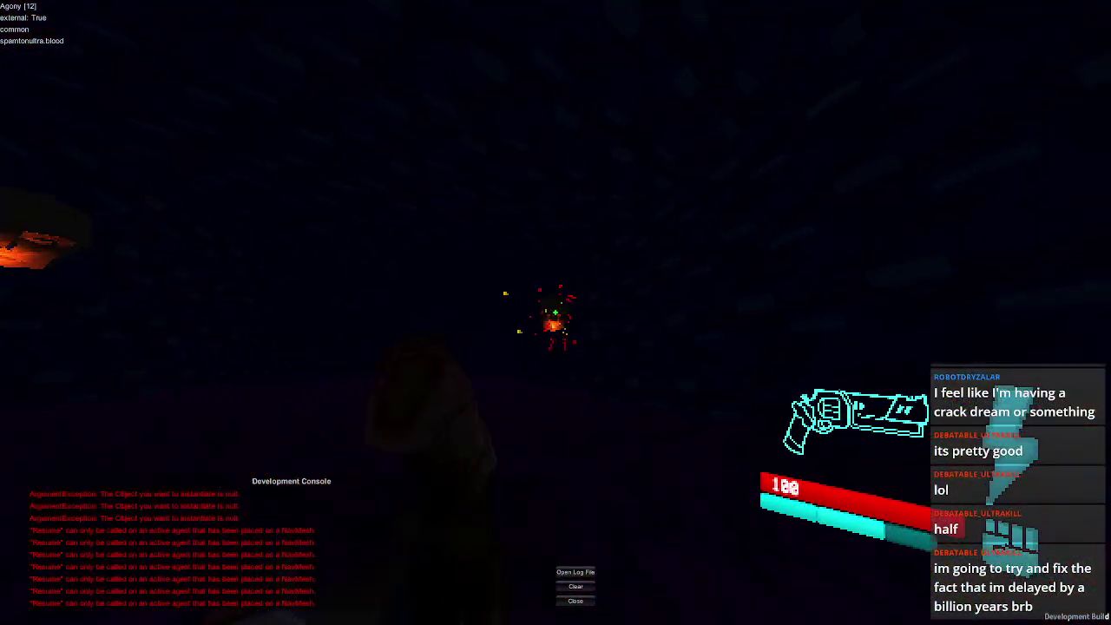
key(e)
right_click(556, 312)
click(556, 313)
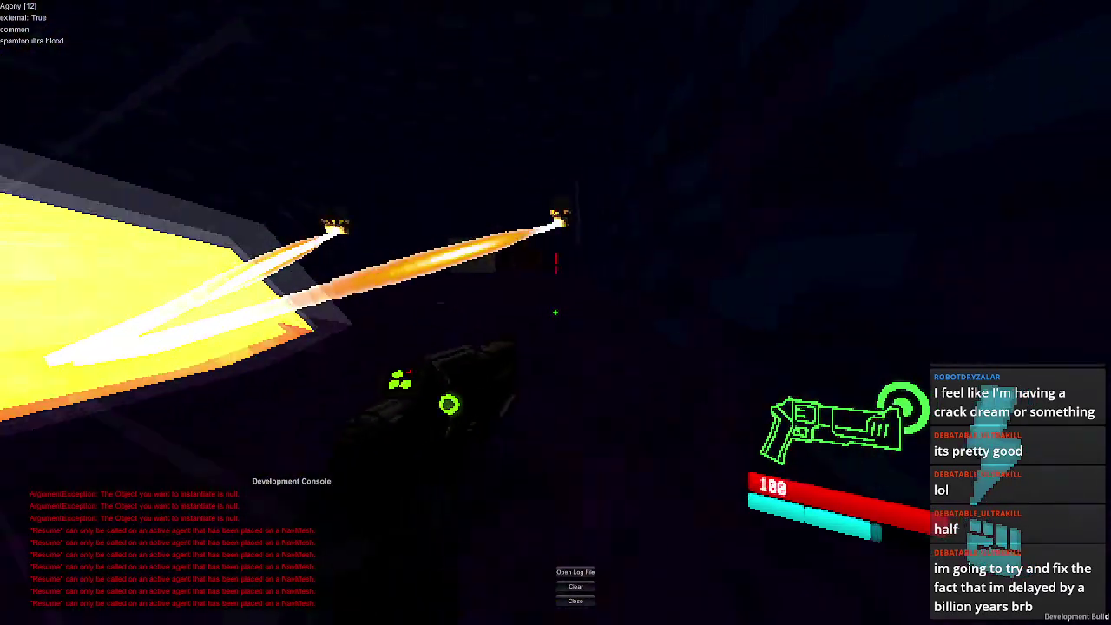
- Test the two Spiders' laser attacks by dodging their beams and using the green revolver's secondary fire
key(shift)
right_click(555, 312)
click(555, 312)
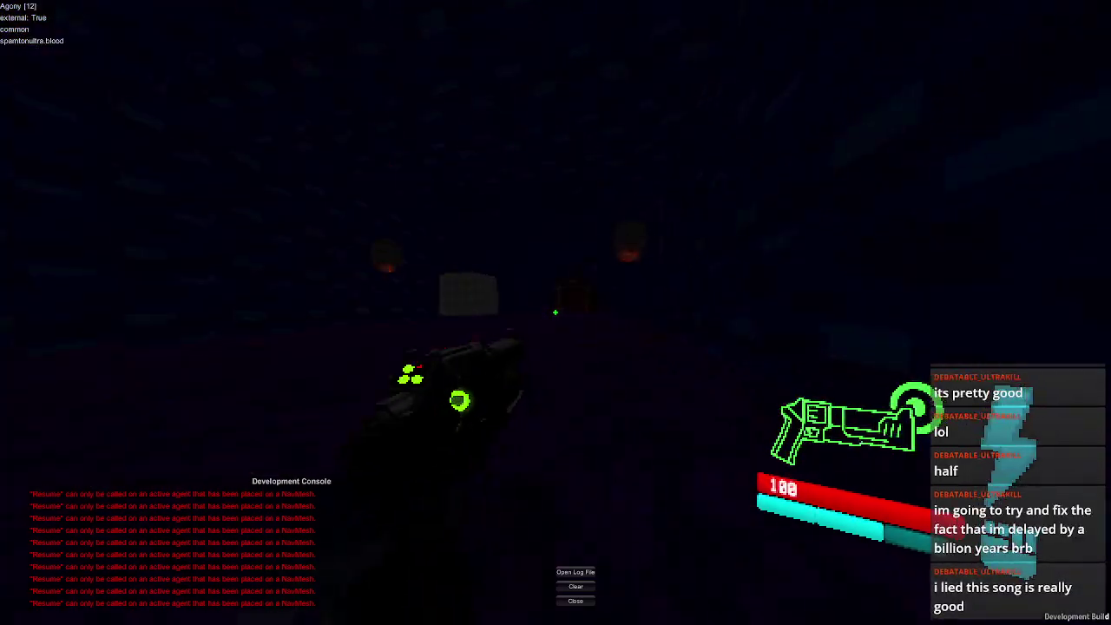
key(shift)
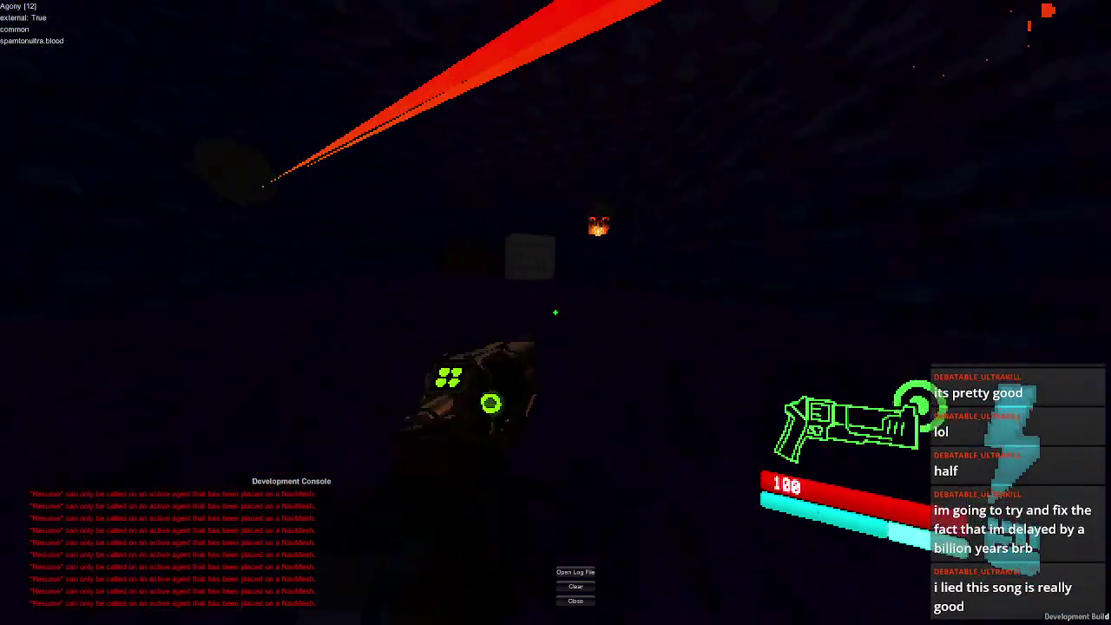
right_click(555, 313)
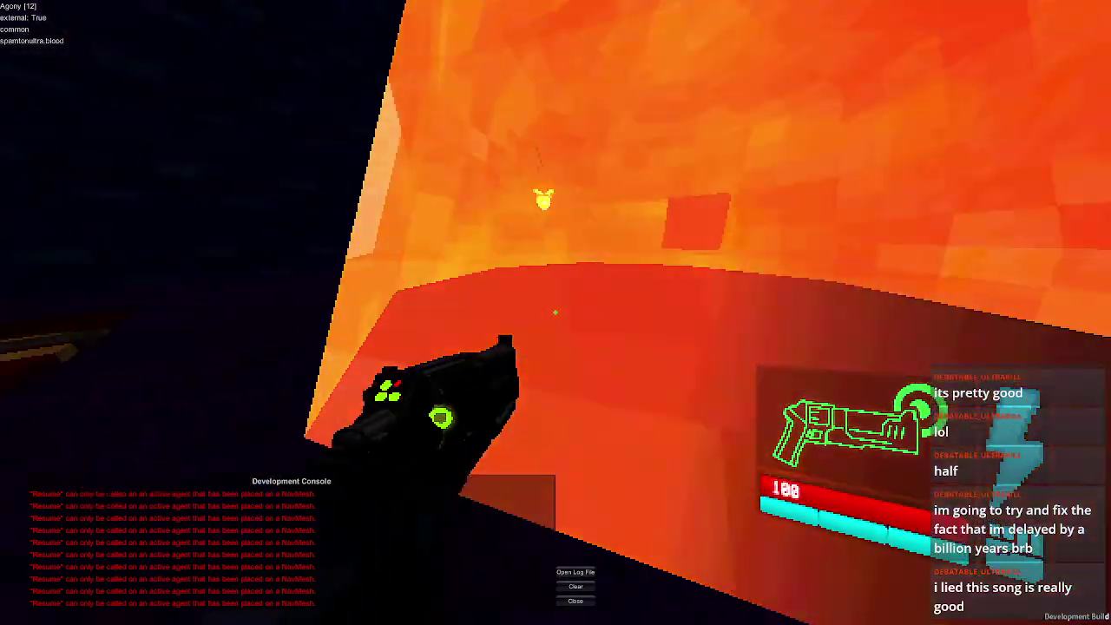
right_click(556, 312)
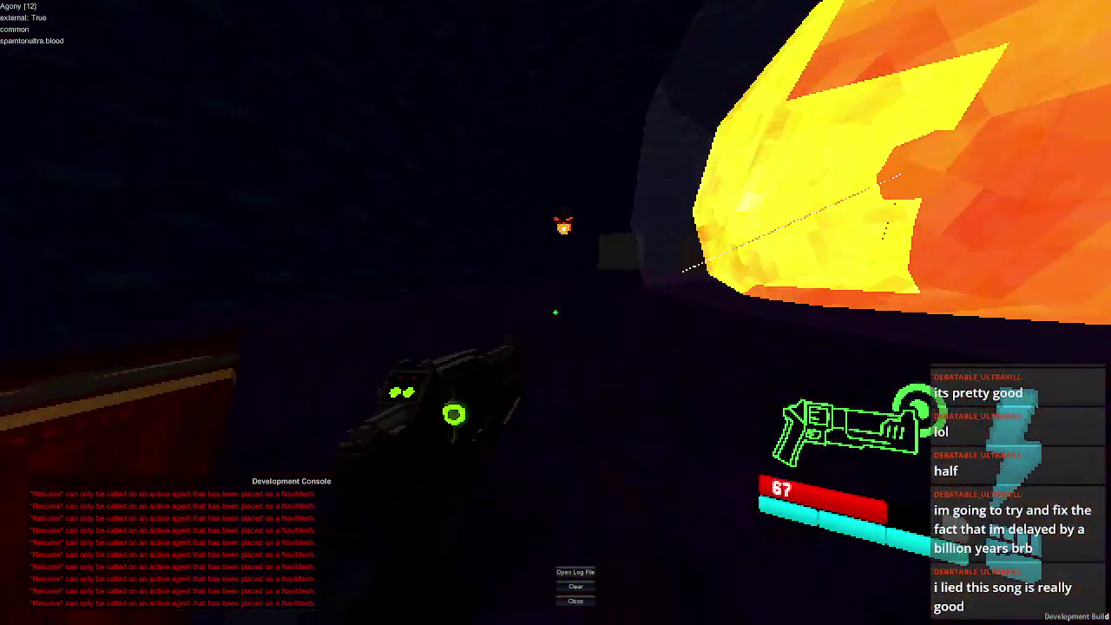
right_click(556, 313)
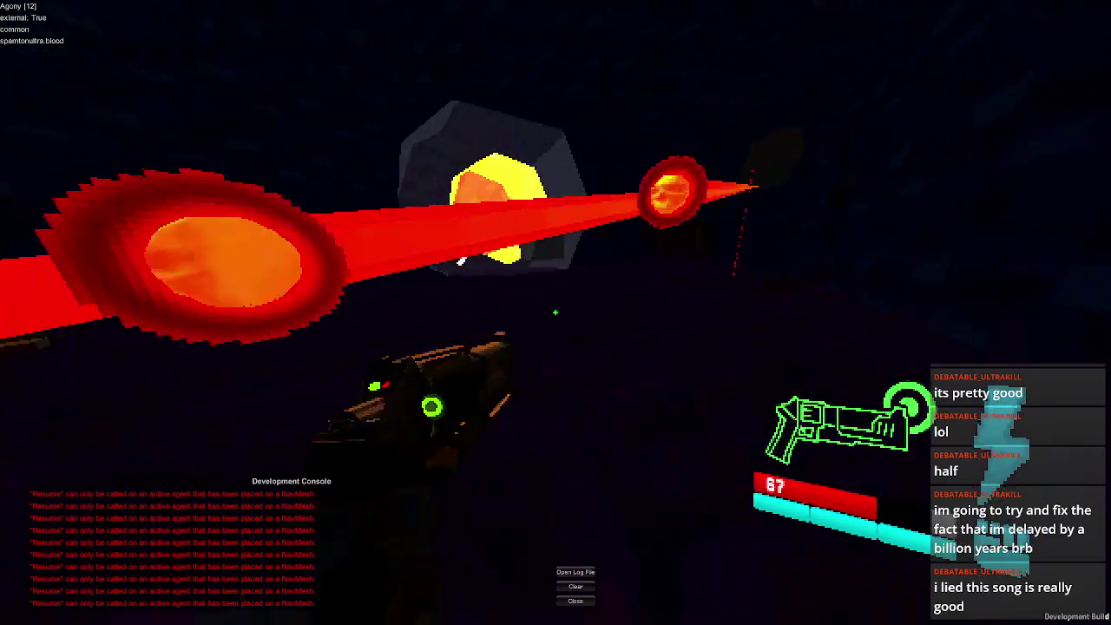
- Pause the playtest, quit the mission and switch back to Unity
key(Escape)
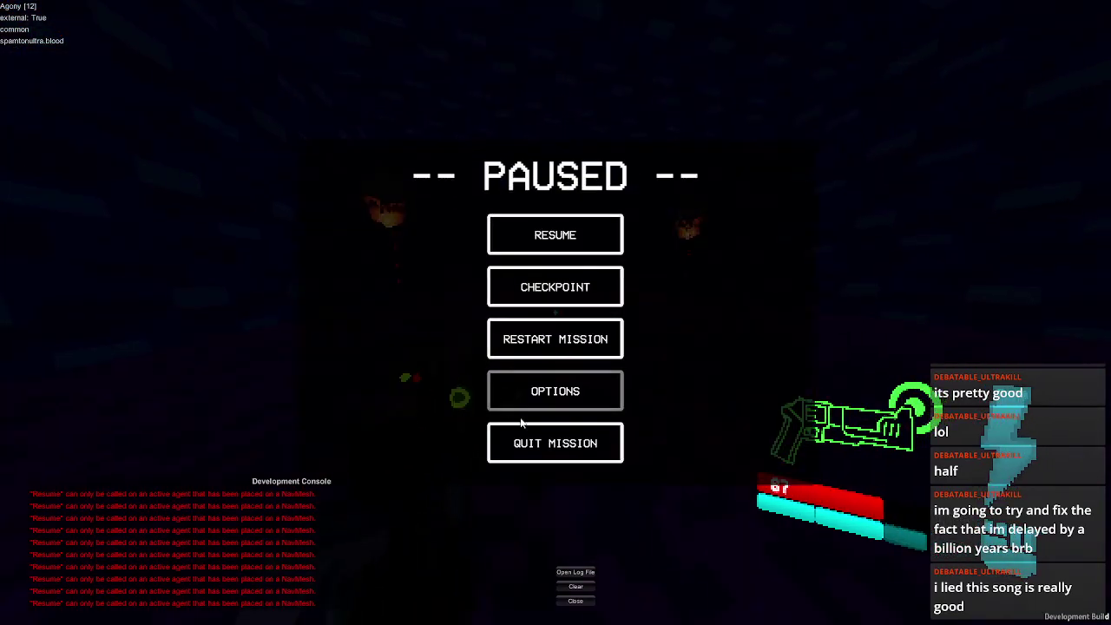
click(535, 431)
key(alt+Tab)
- Examine the component settings of the original Spider's Body and its BodyTrigger
click(56, 219)
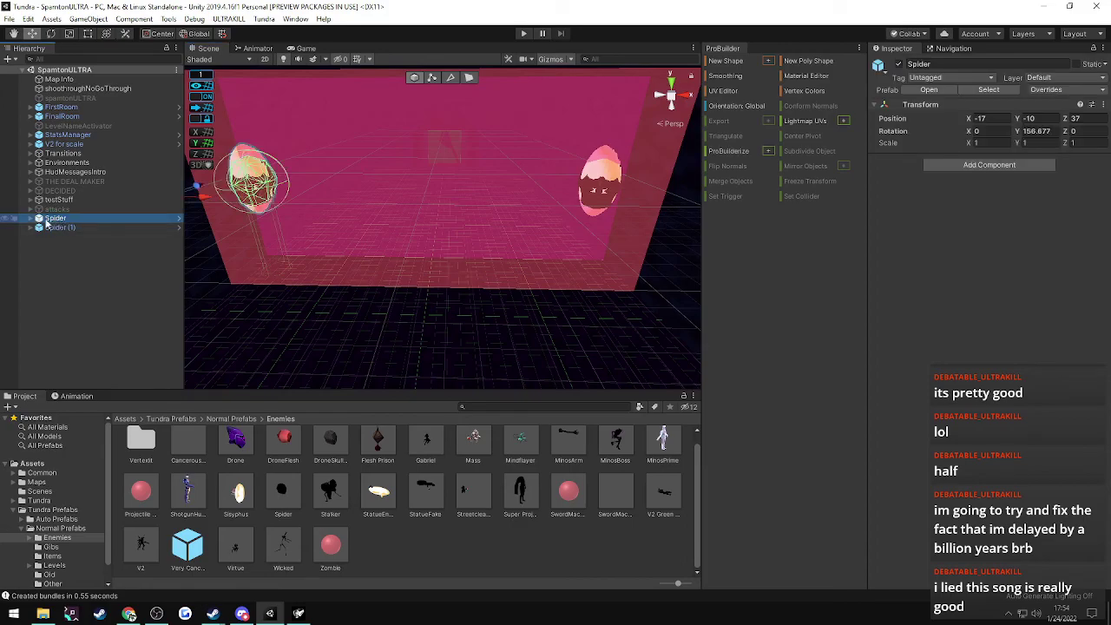
click(31, 217)
click(54, 228)
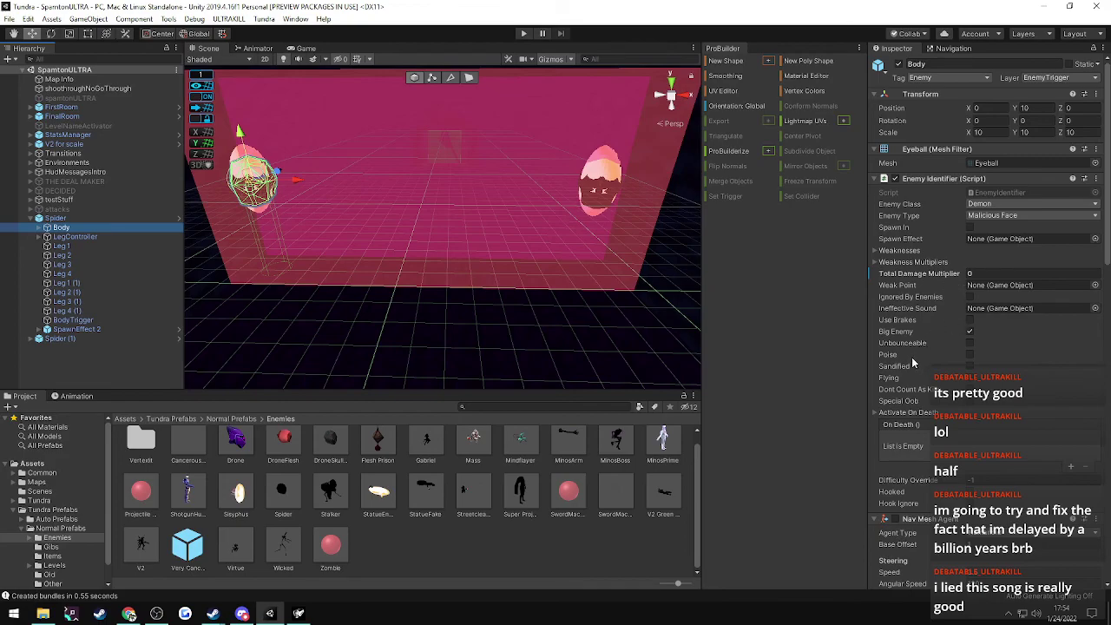
scroll(912, 363, down, 5)
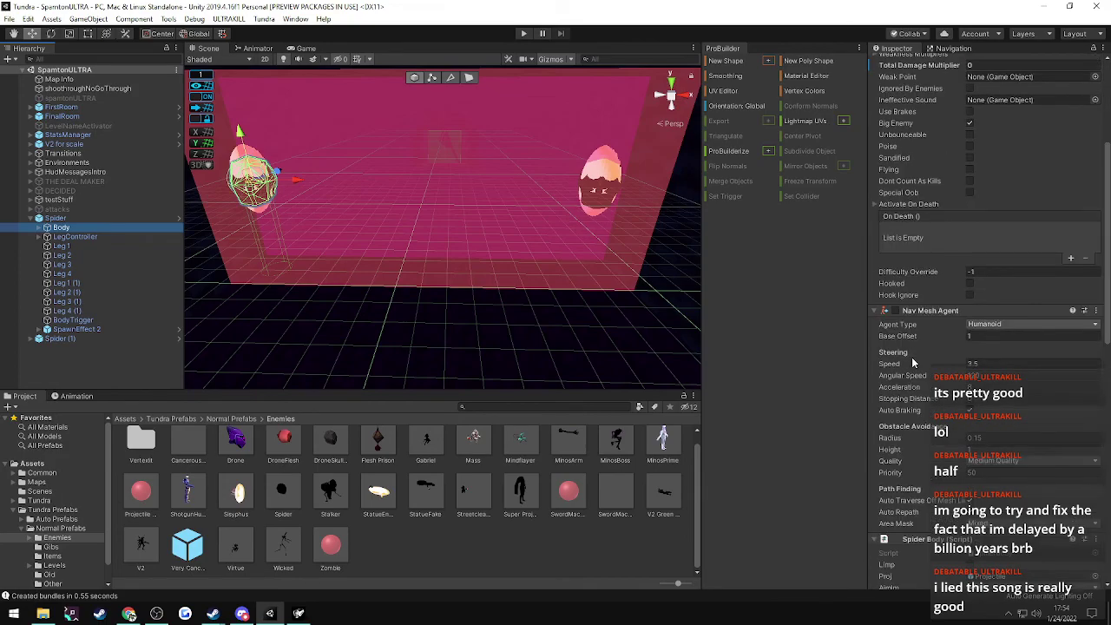
scroll(912, 362, down, 3)
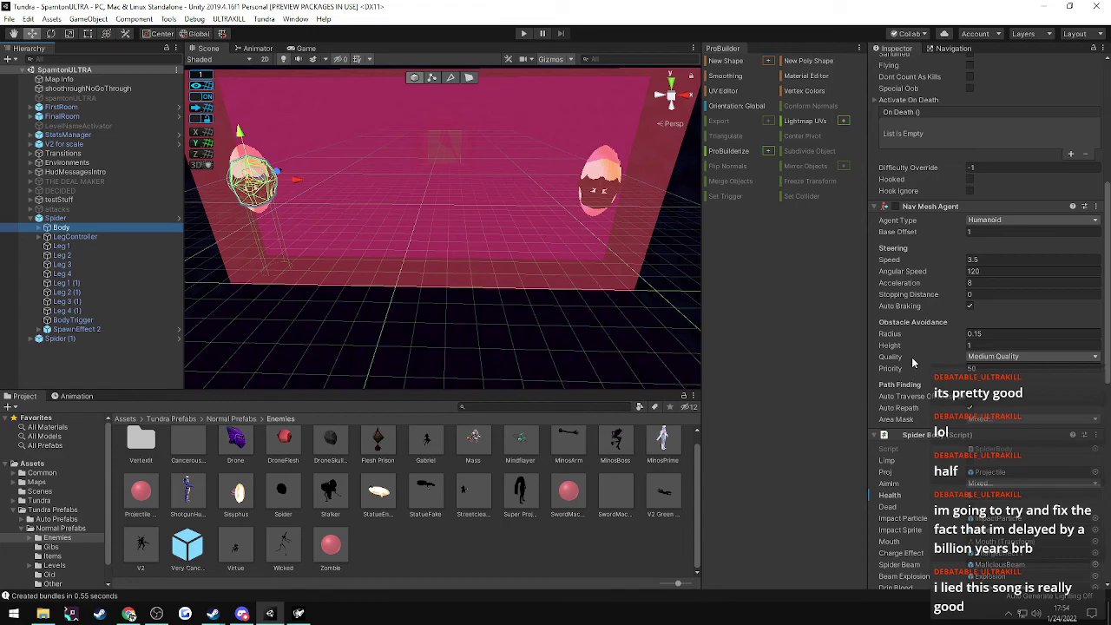
scroll(912, 363, down, 3)
scroll(912, 363, down, 3)
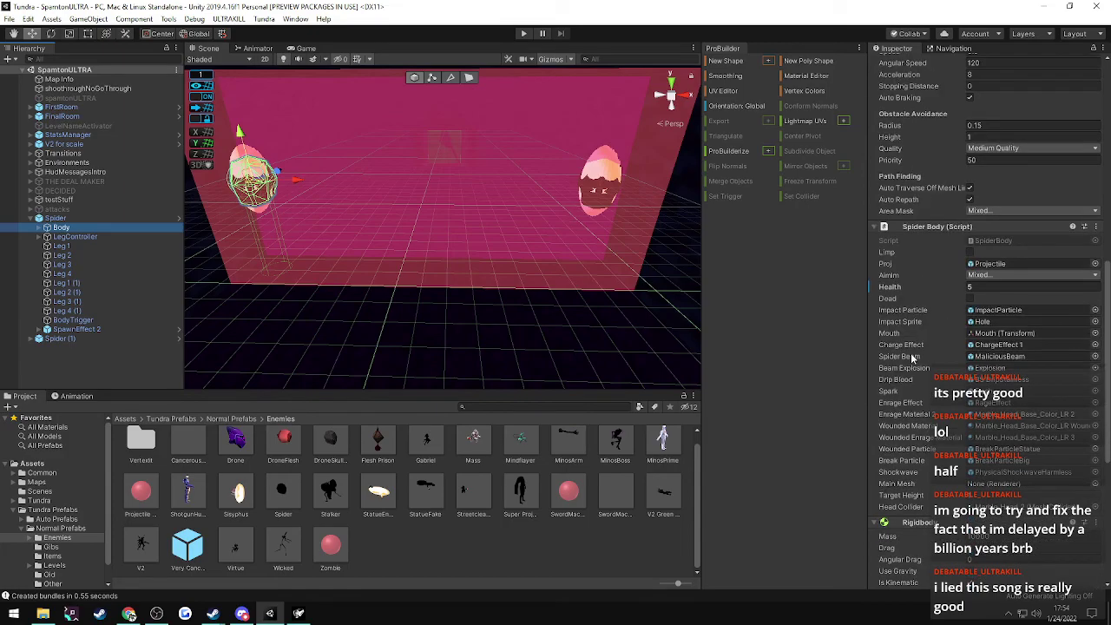
scroll(911, 356, down, 9)
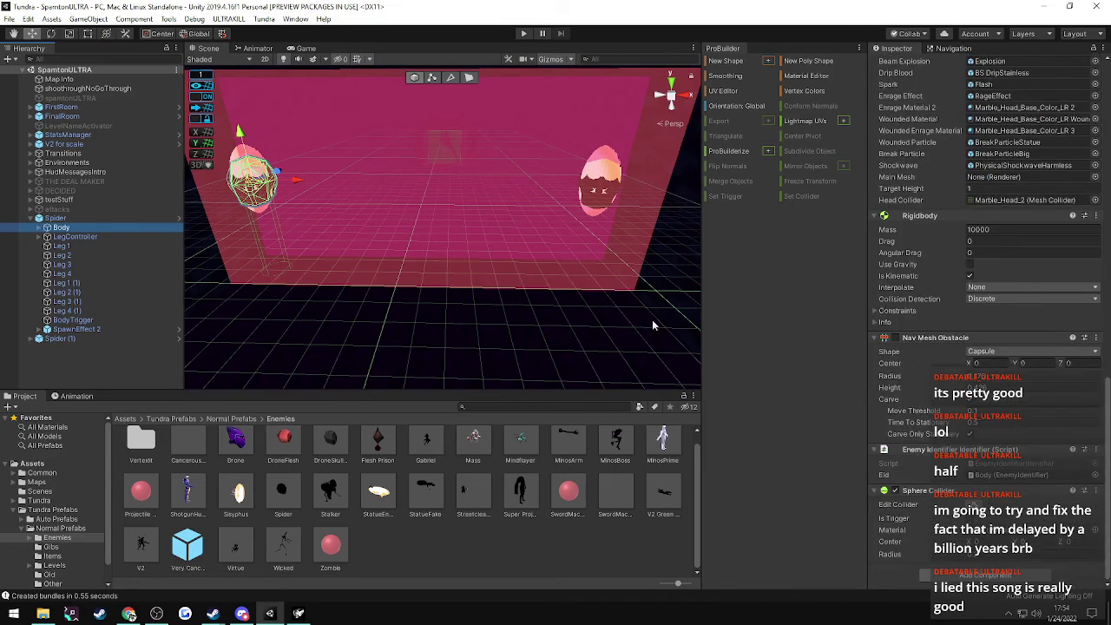
click(73, 319)
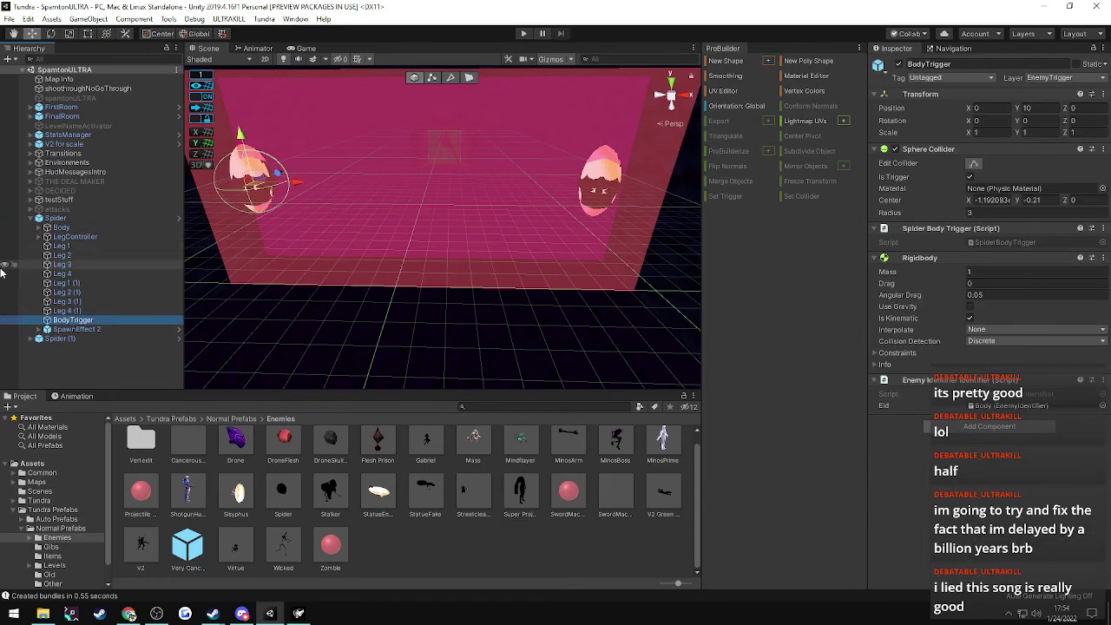
- Set Health to 1 in the Spider Body script of the original Spider's Body
click(61, 227)
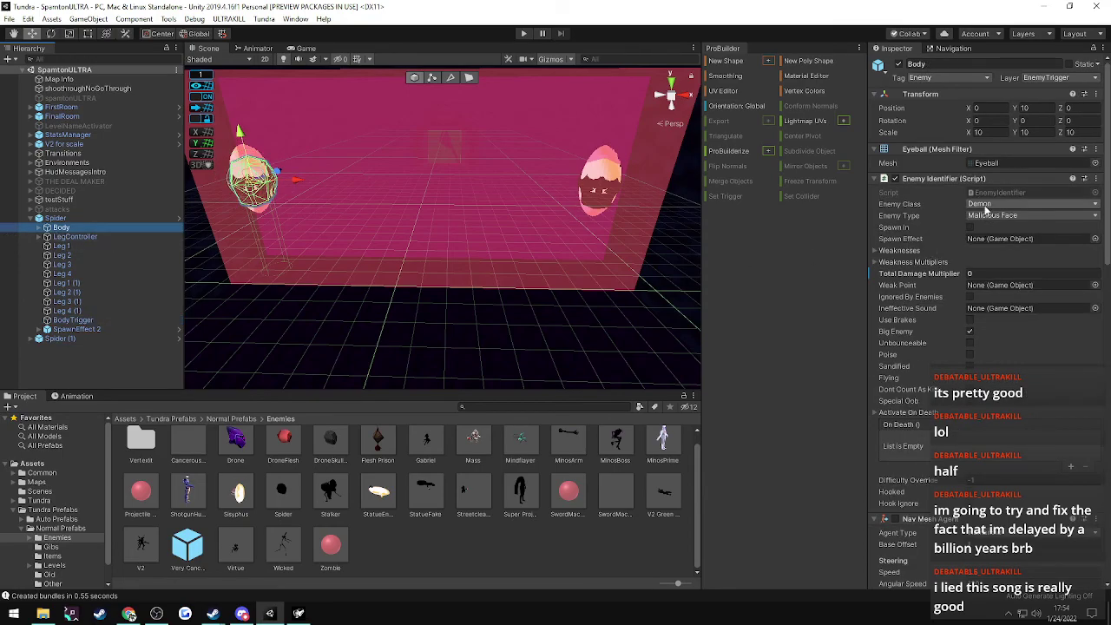
scroll(943, 246, down, 3)
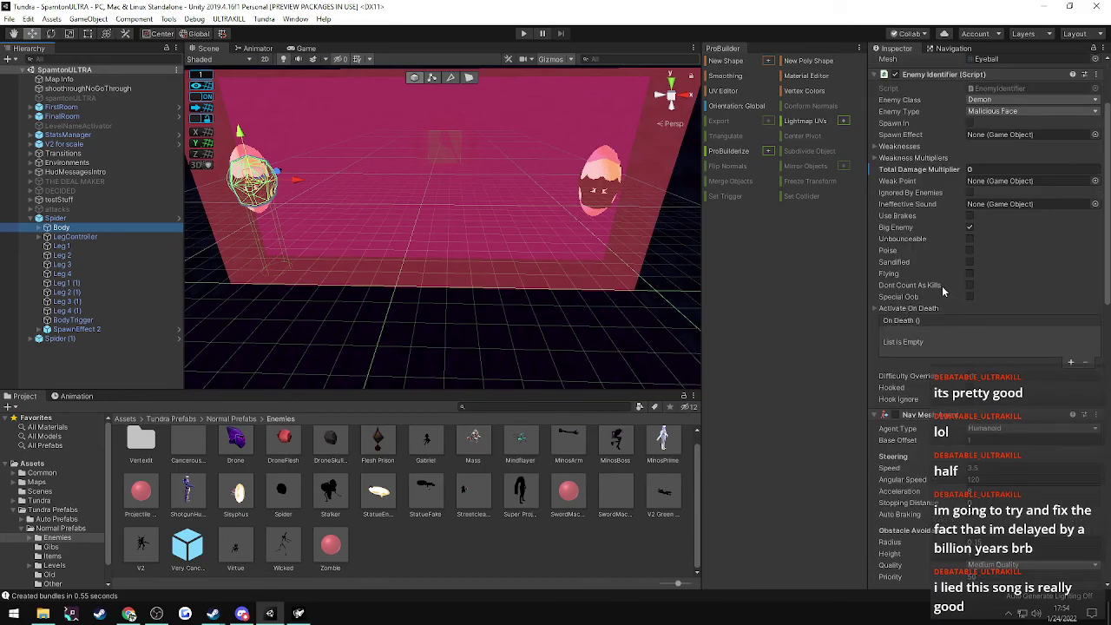
scroll(944, 271, down, 3)
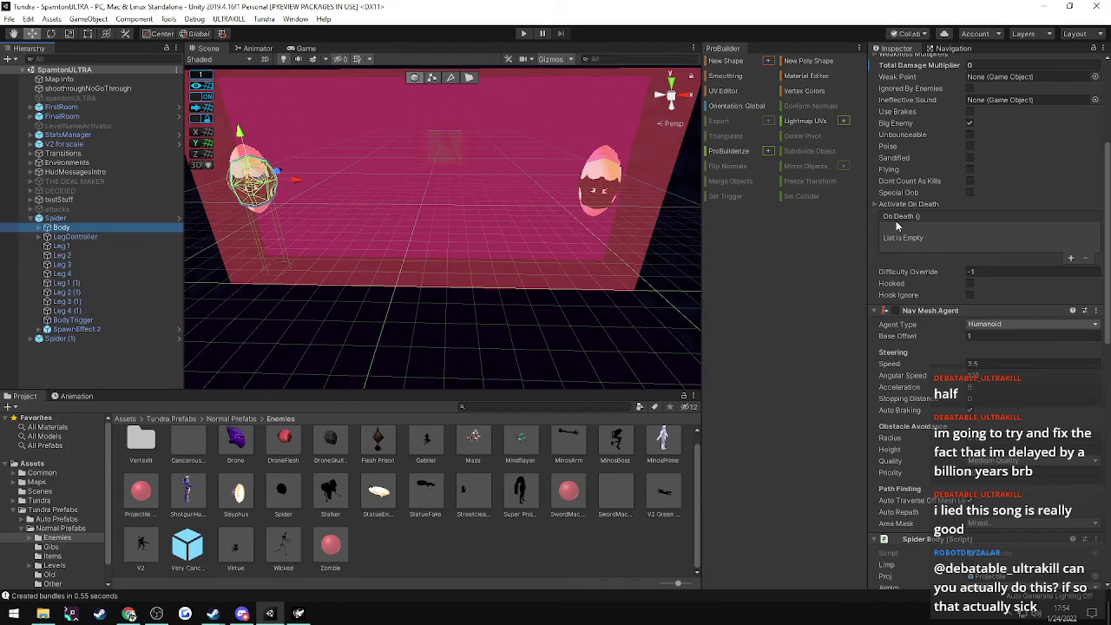
scroll(949, 353, down, 6)
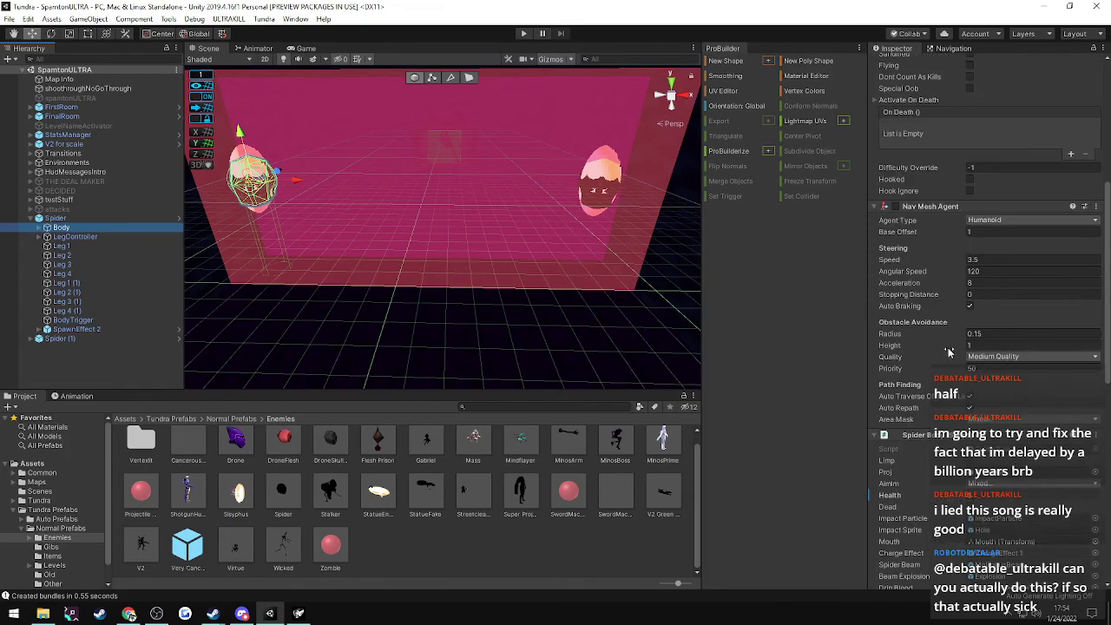
click(972, 392)
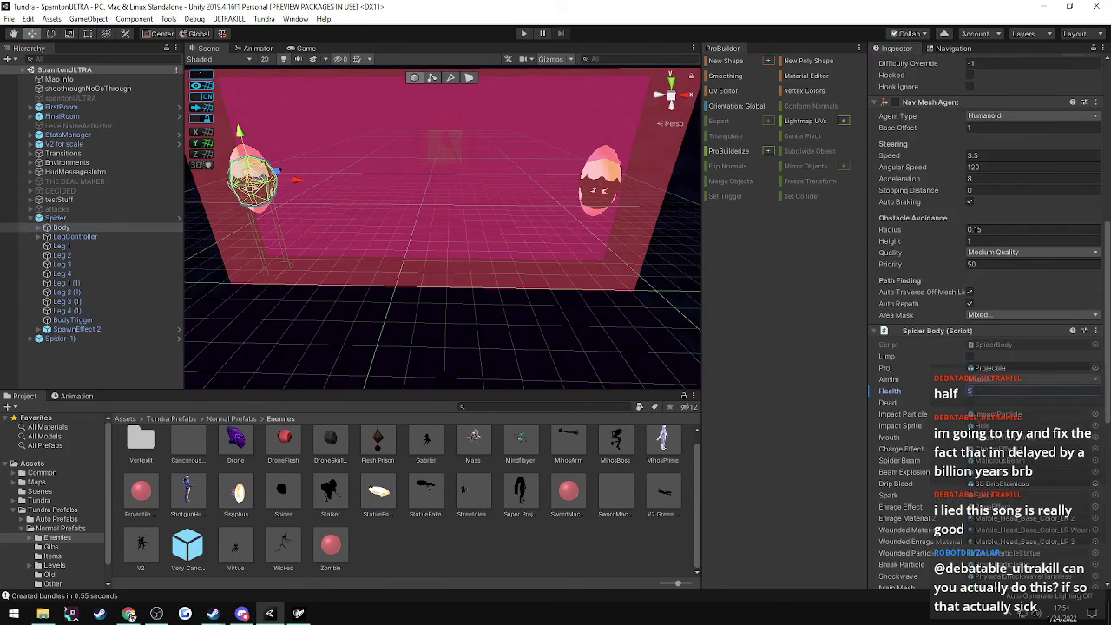
text(1)
- Set Health to 1 in the Spider Body script of Spider (1)'s Body
click(31, 340)
click(59, 348)
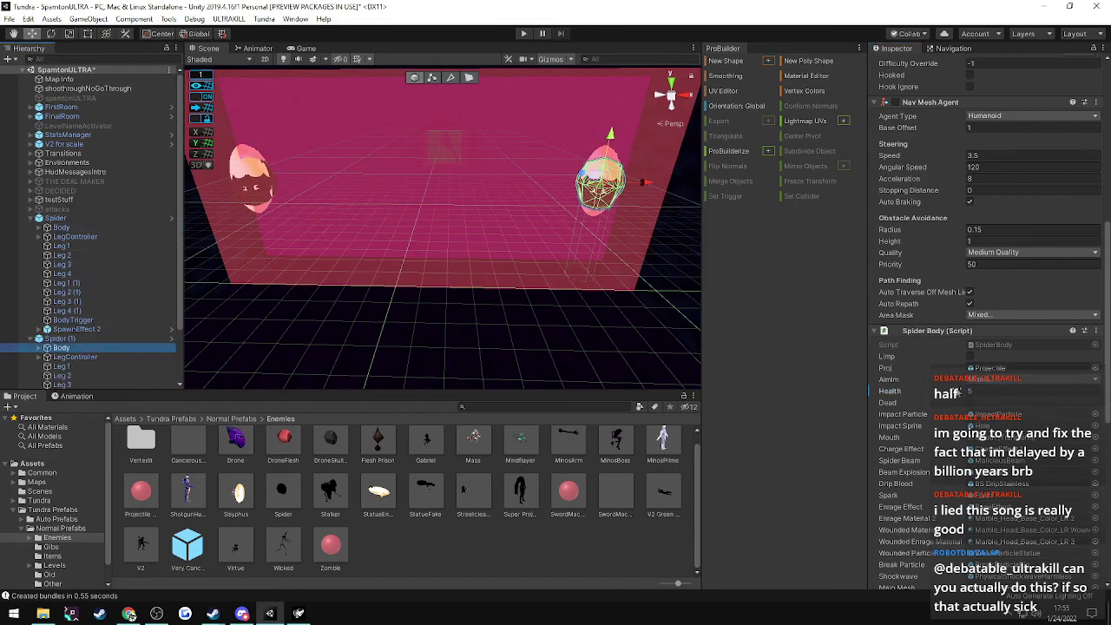
click(972, 391)
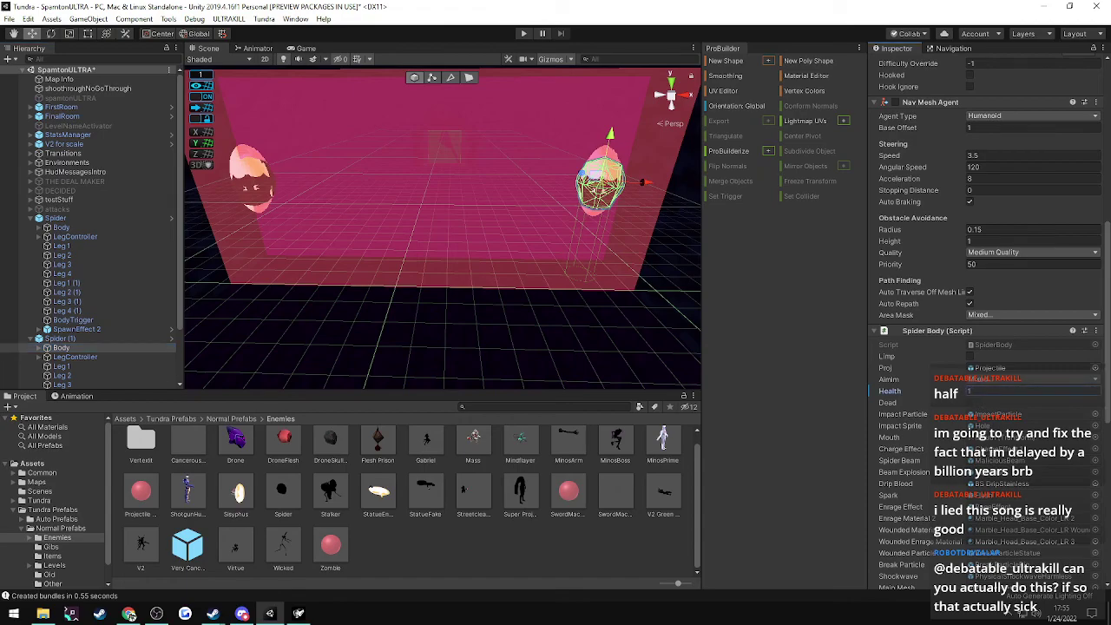
- Export the updated map and load SpamtonULTRA.blood in ULTRAKILL
click(229, 18)
click(238, 36)
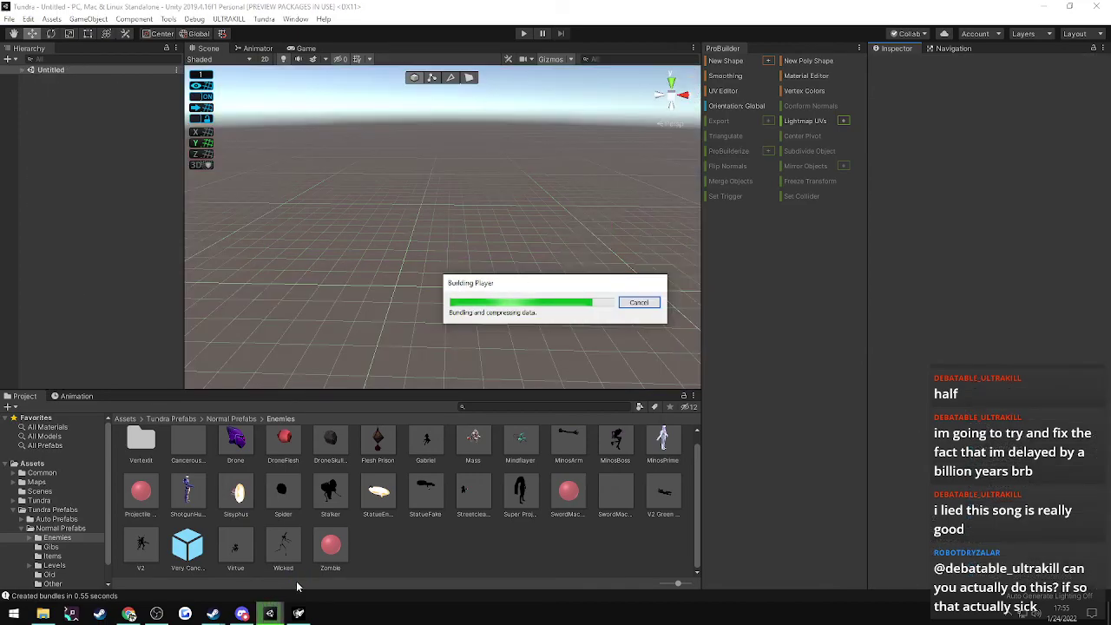
click(297, 614)
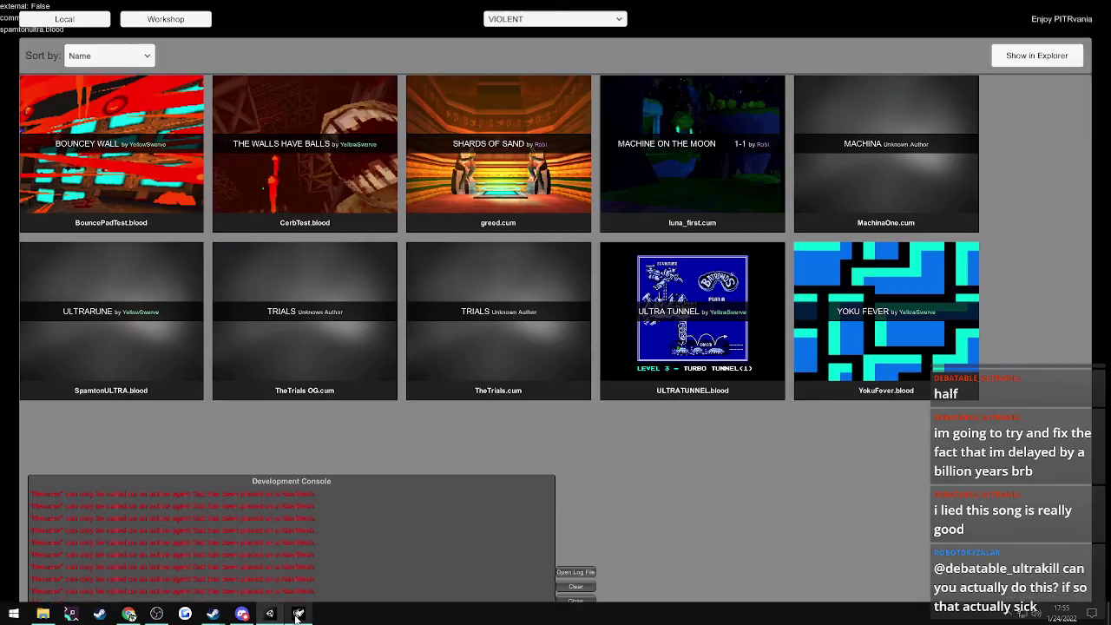
click(118, 360)
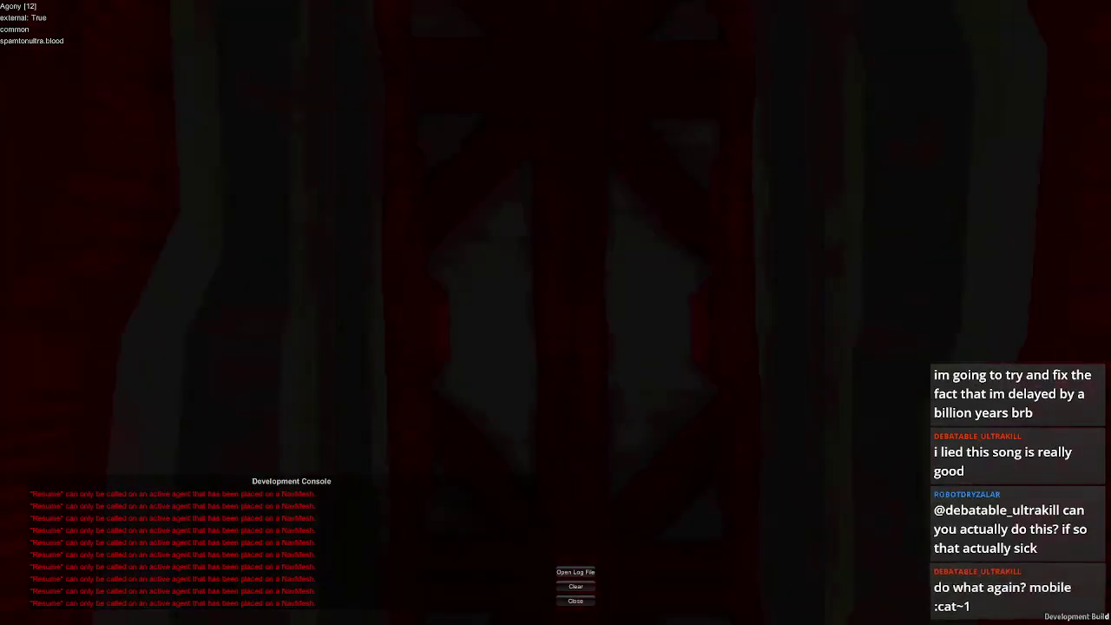
- Playtest the reloaded map by entering the arena and attacking the Spiders with several different weapons
key(w)
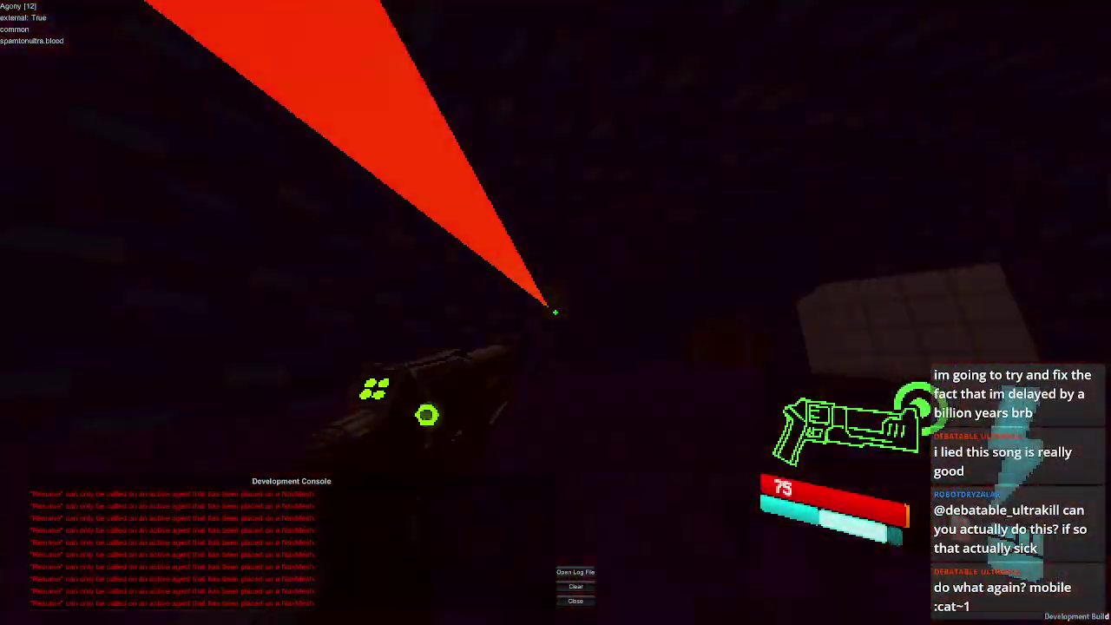
click(556, 312)
key(2)
click(556, 312)
key(3)
key(1)
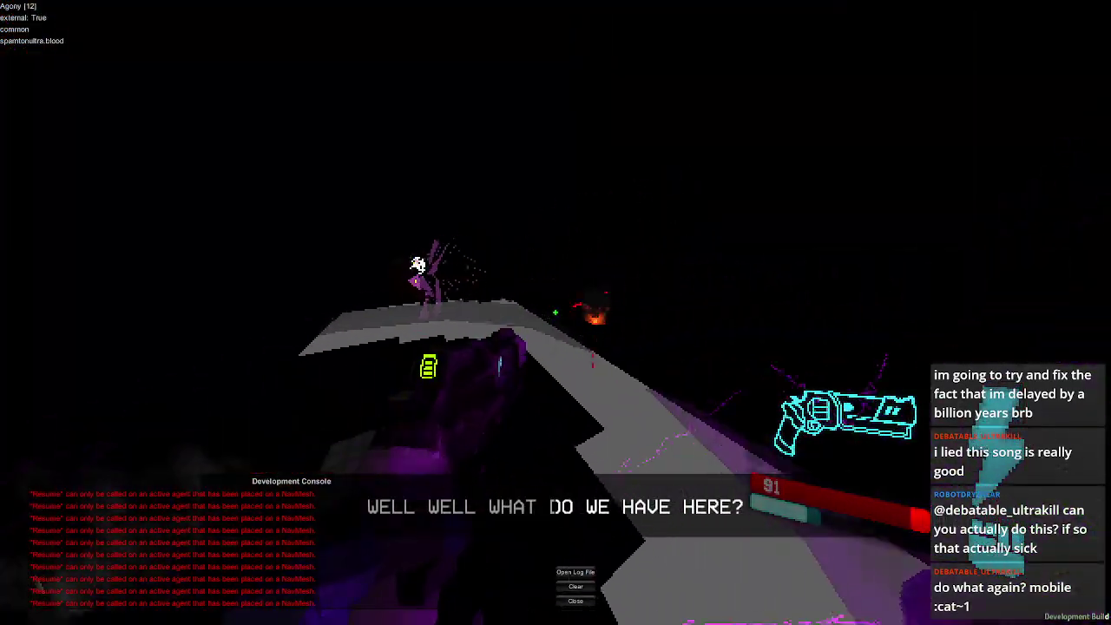
key(2)
key(3)
key(e)
click(556, 313)
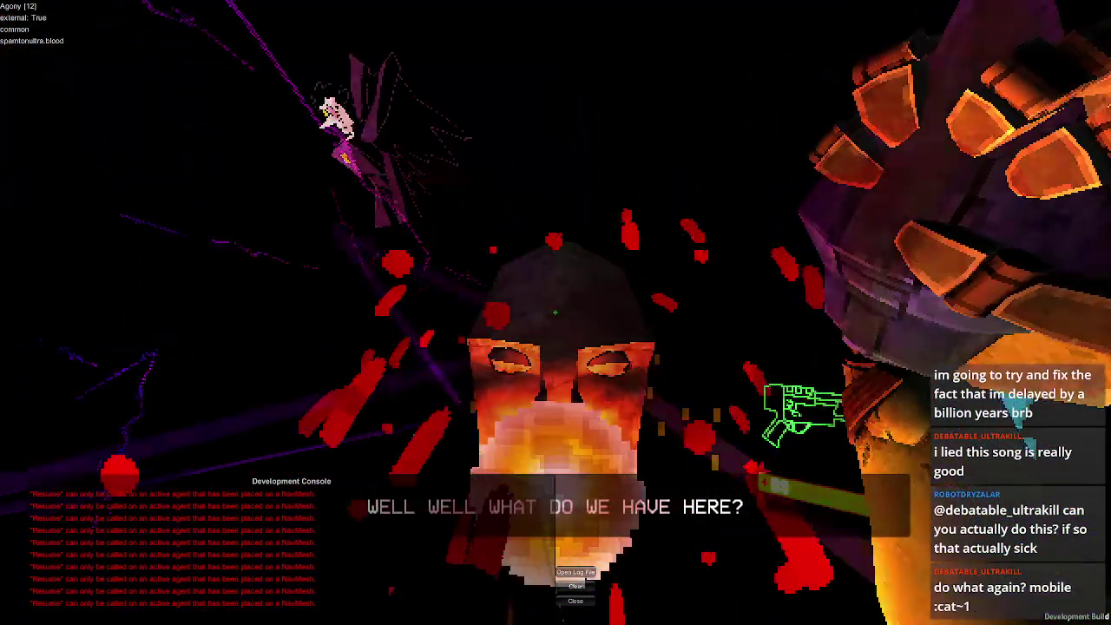
- End the playtest of the map and switch back to the Unity editor
key(4)
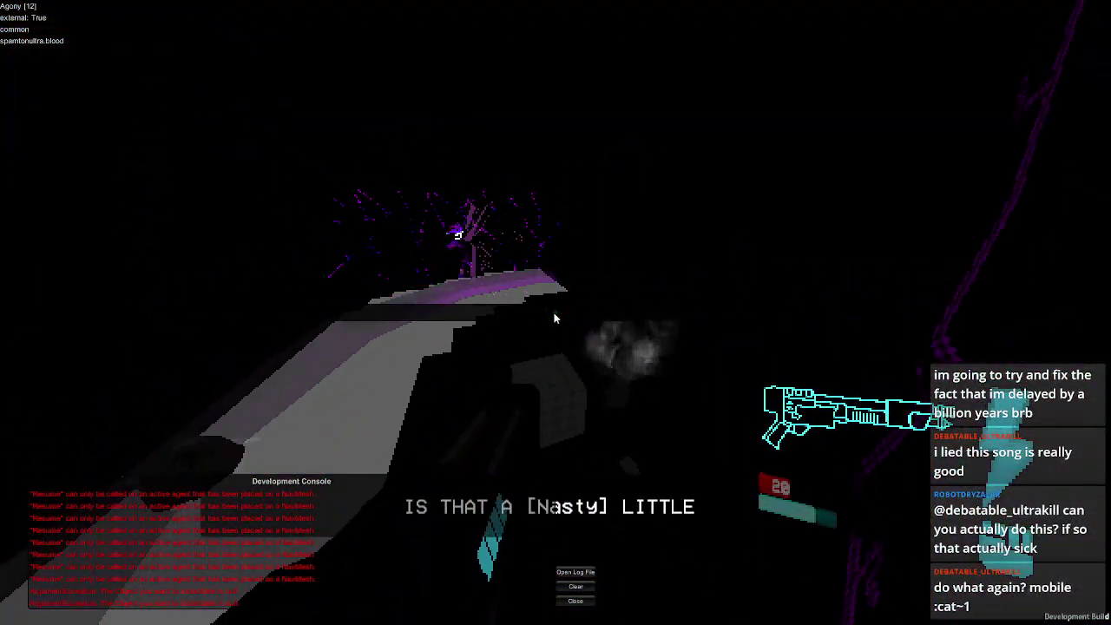
key(Escape)
click(569, 447)
key(alt+Tab)
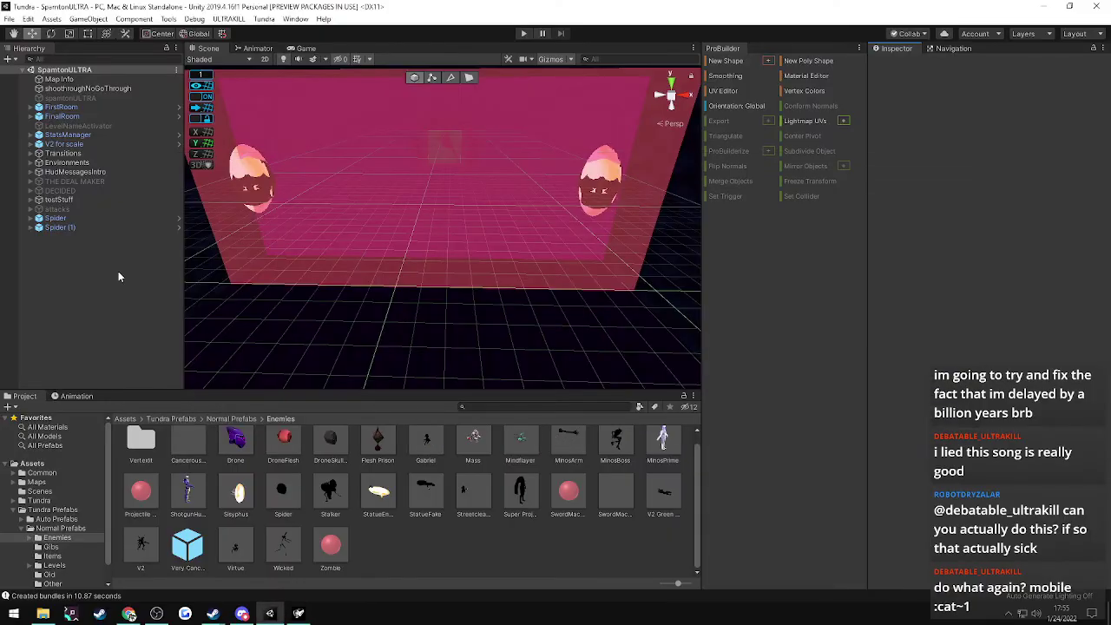
- Set Health to 1500 in the Spider Body script of the original Spider's Body
click(30, 228)
click(35, 218)
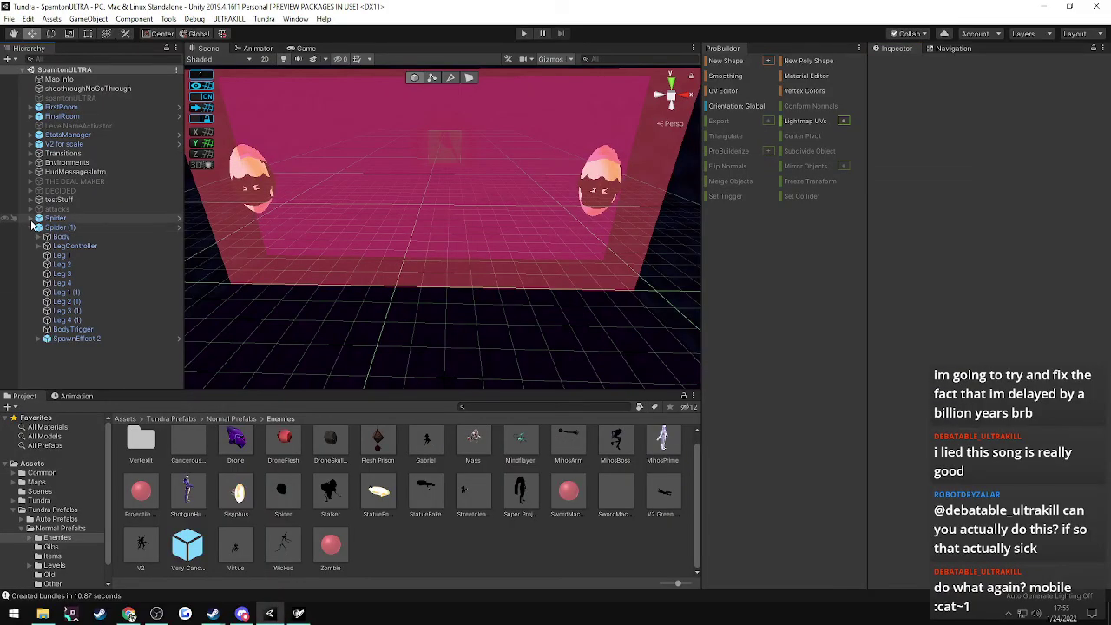
click(30, 218)
click(33, 227)
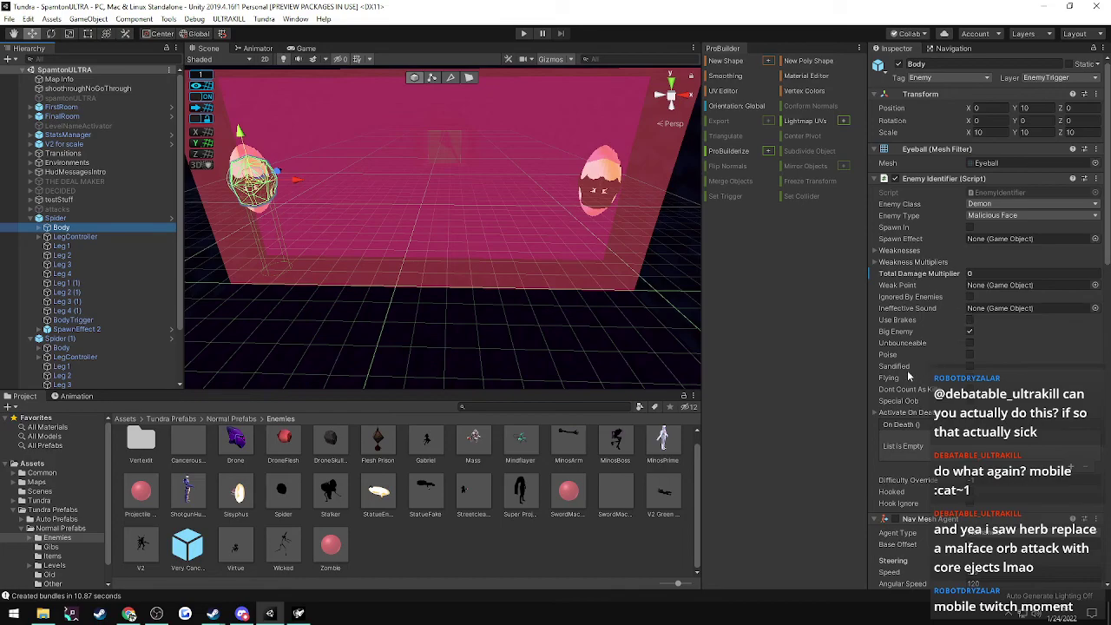
scroll(921, 328, down, 5)
scroll(921, 328, down, 7)
click(972, 286)
text(1500)
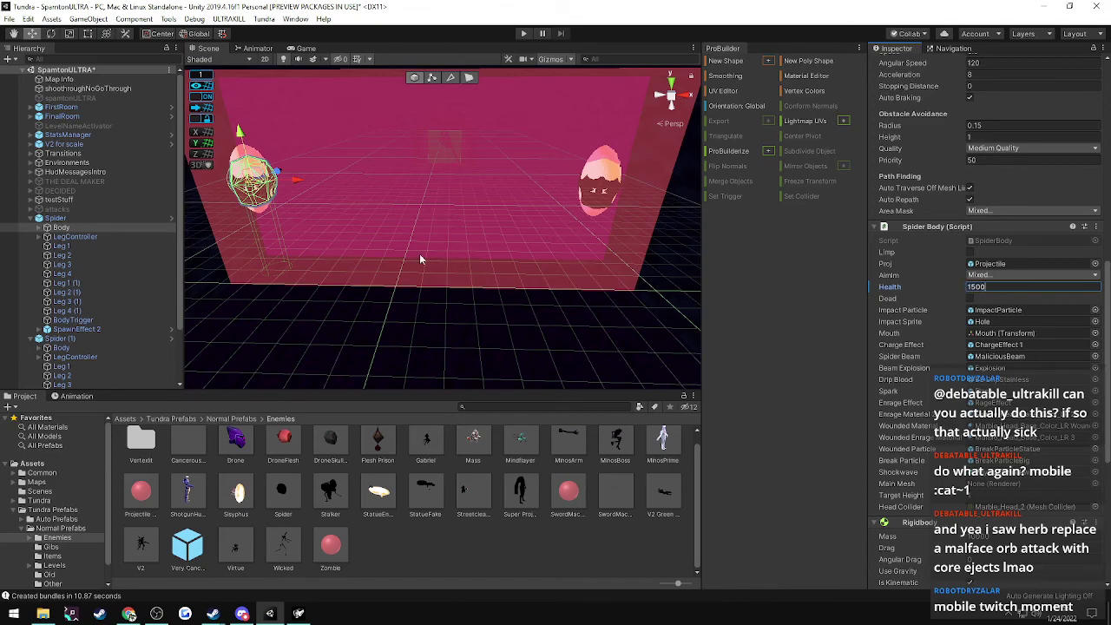
- Set Health to 1500 in the Spider Body script of Spider (1)'s Body
click(31, 218)
click(28, 233)
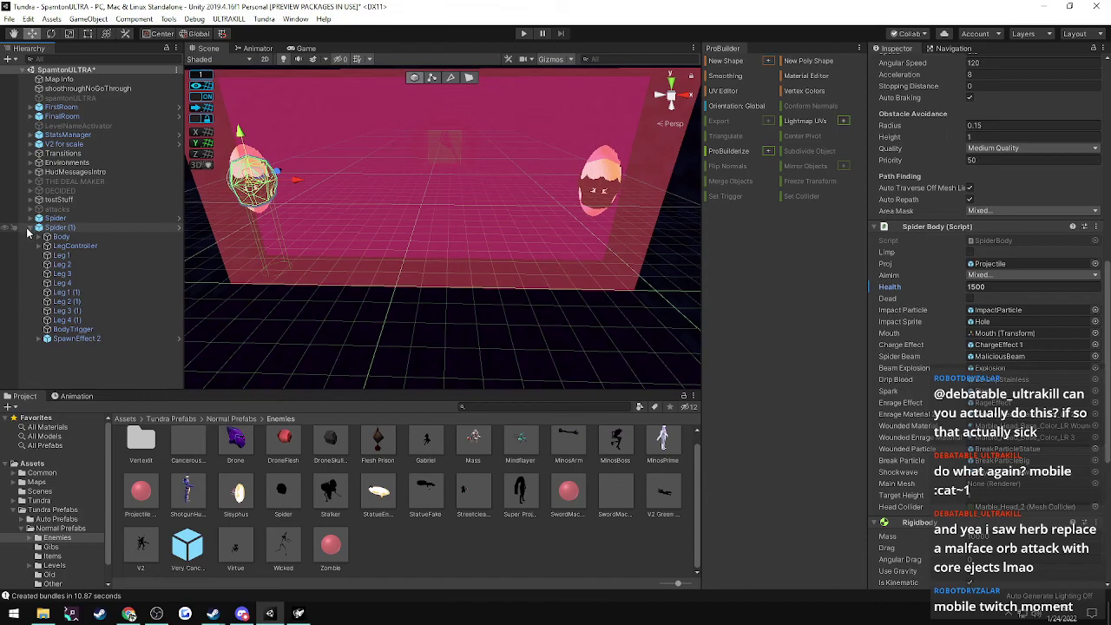
click(54, 236)
click(980, 288)
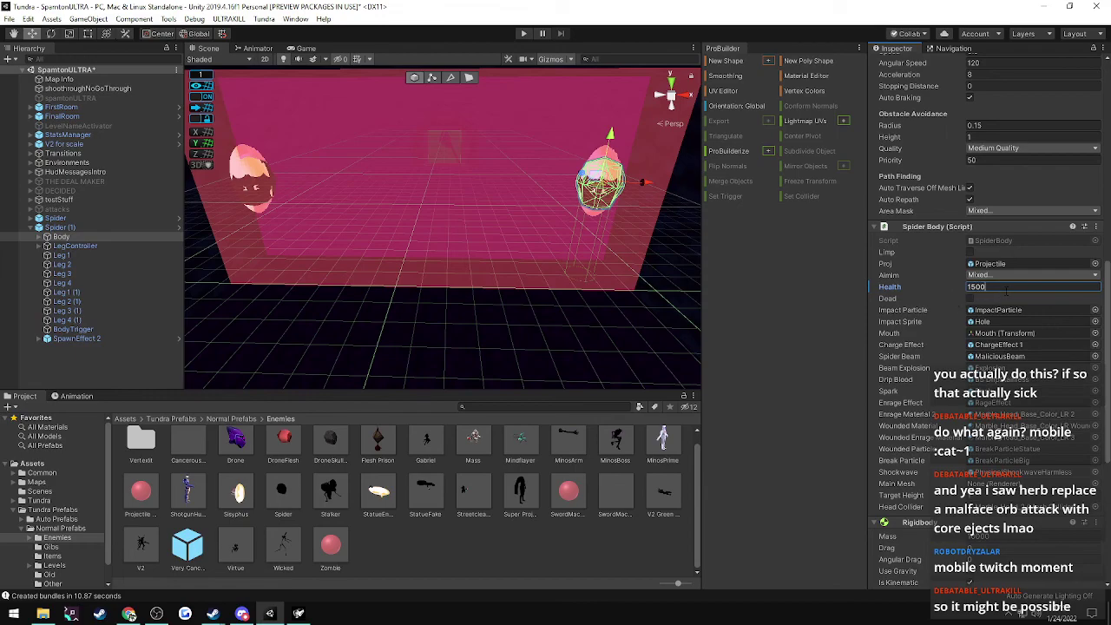
click(30, 227)
shift+click(29, 221)
click(30, 221)
click(36, 218)
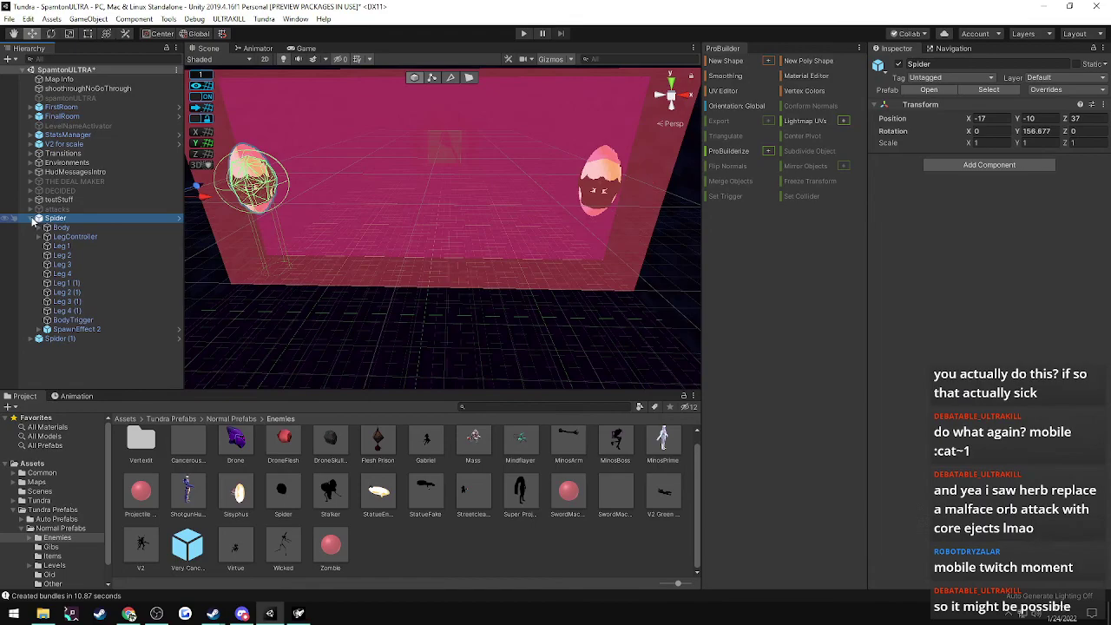
click(31, 219)
click(39, 244)
right_click(39, 245)
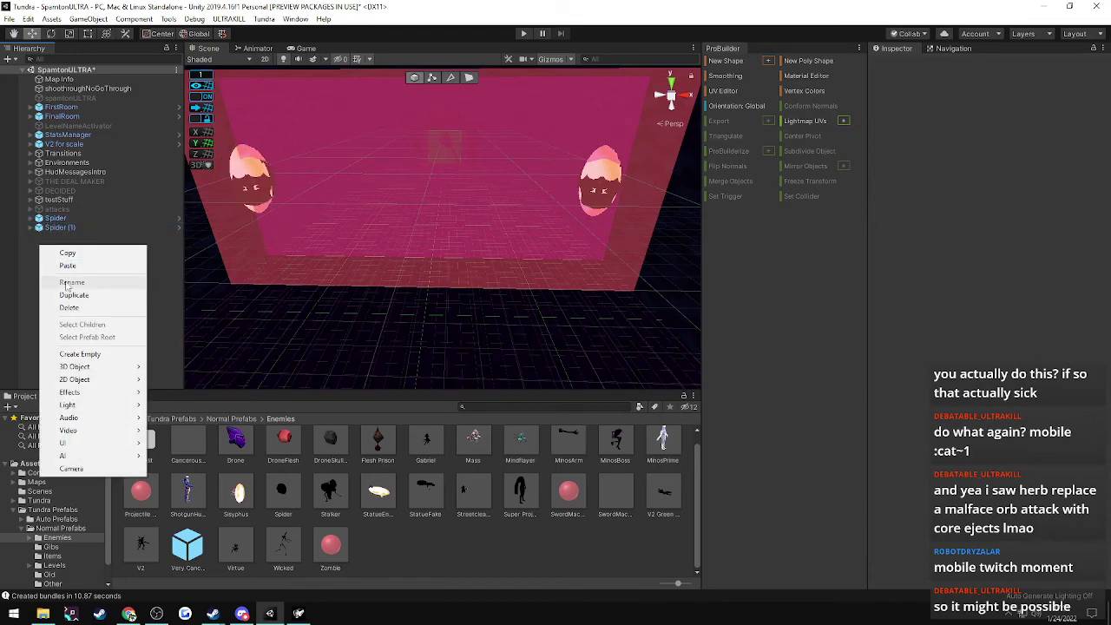
click(44, 211)
click(47, 210)
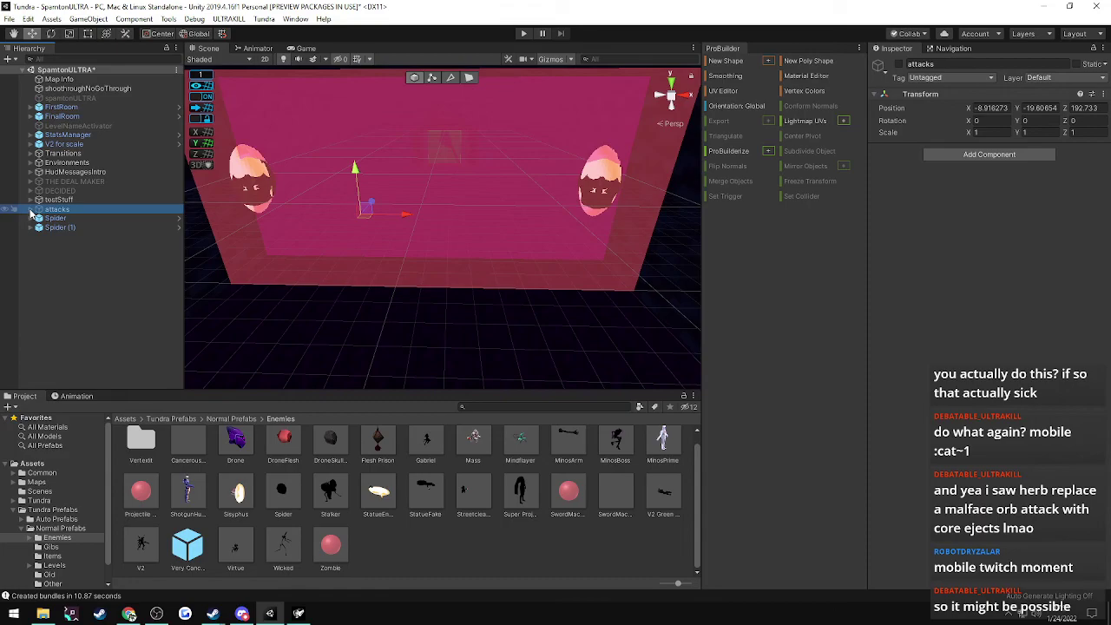
- Create an empty object at the scene root and rename it spiderbarage
right_click(58, 248)
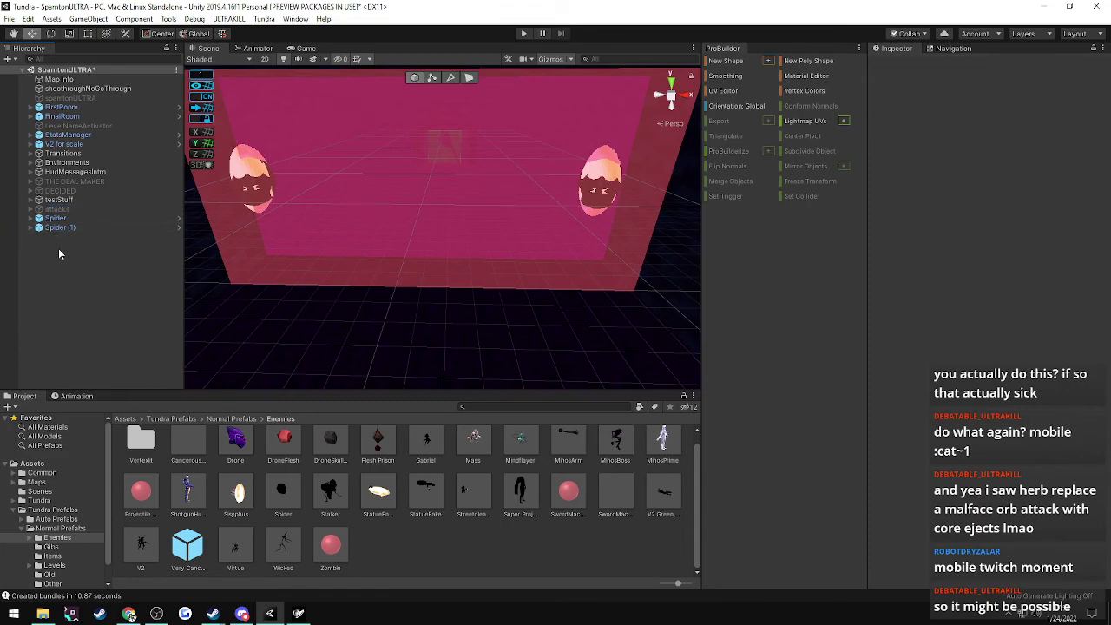
click(87, 291)
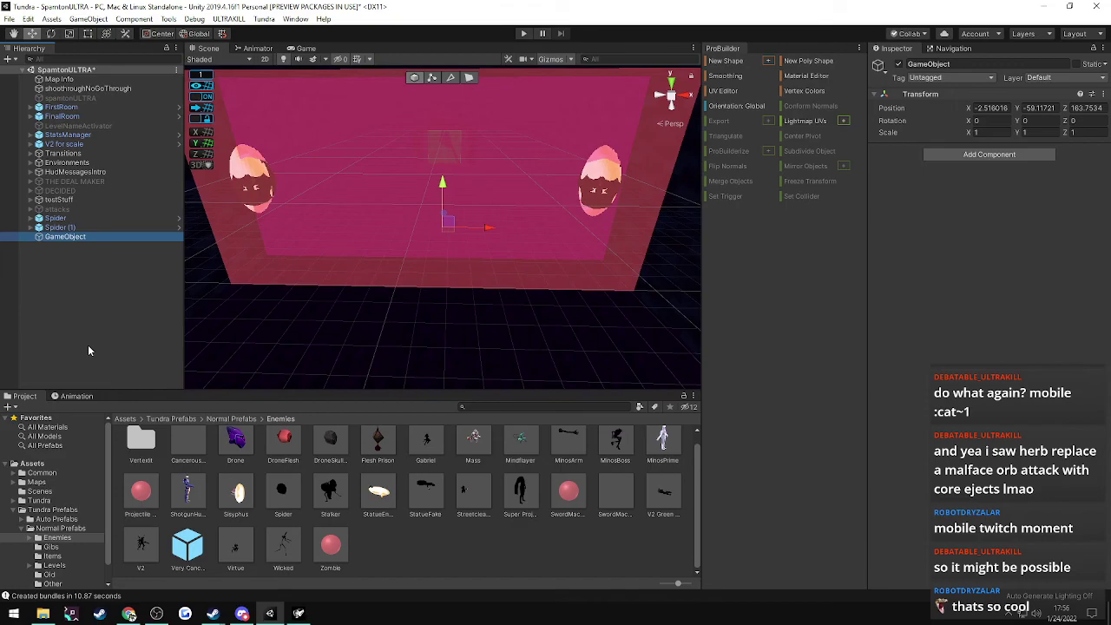
right_click(50, 238)
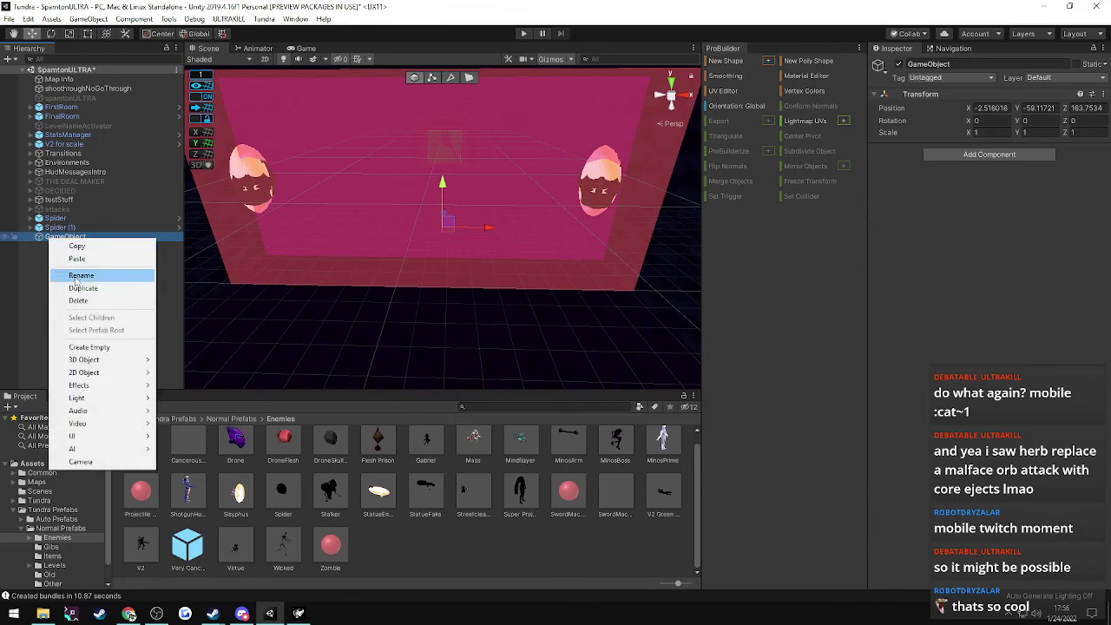
click(78, 276)
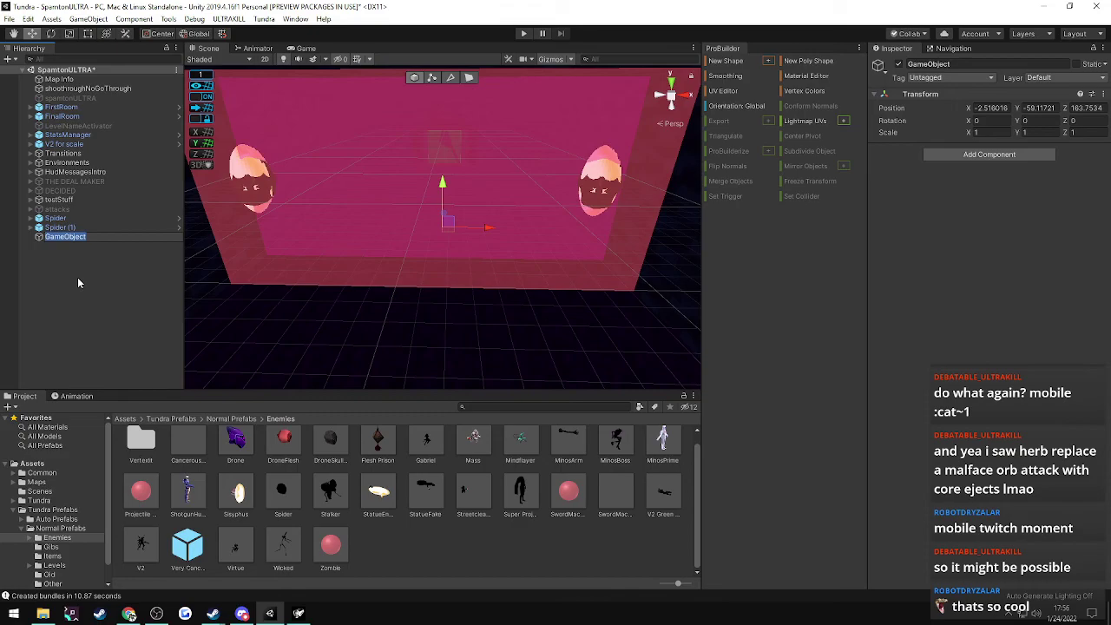
text(spiderbarage)
key(Return)
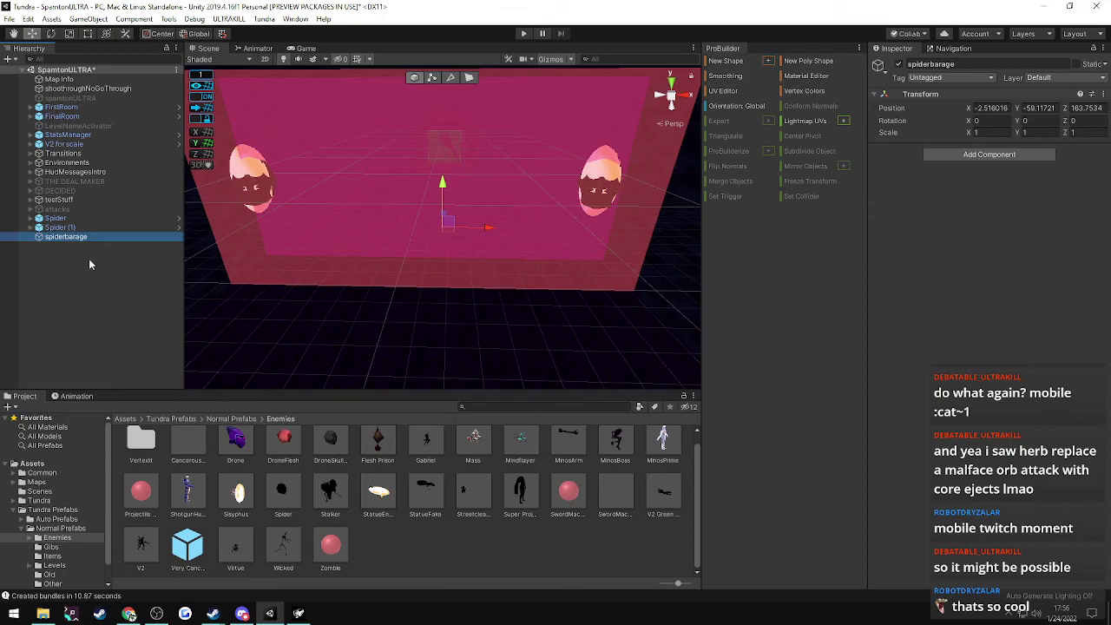
- Parent Spider and Spider (1) under the spiderbarage object
click(57, 220)
ctrl+click(57, 228)
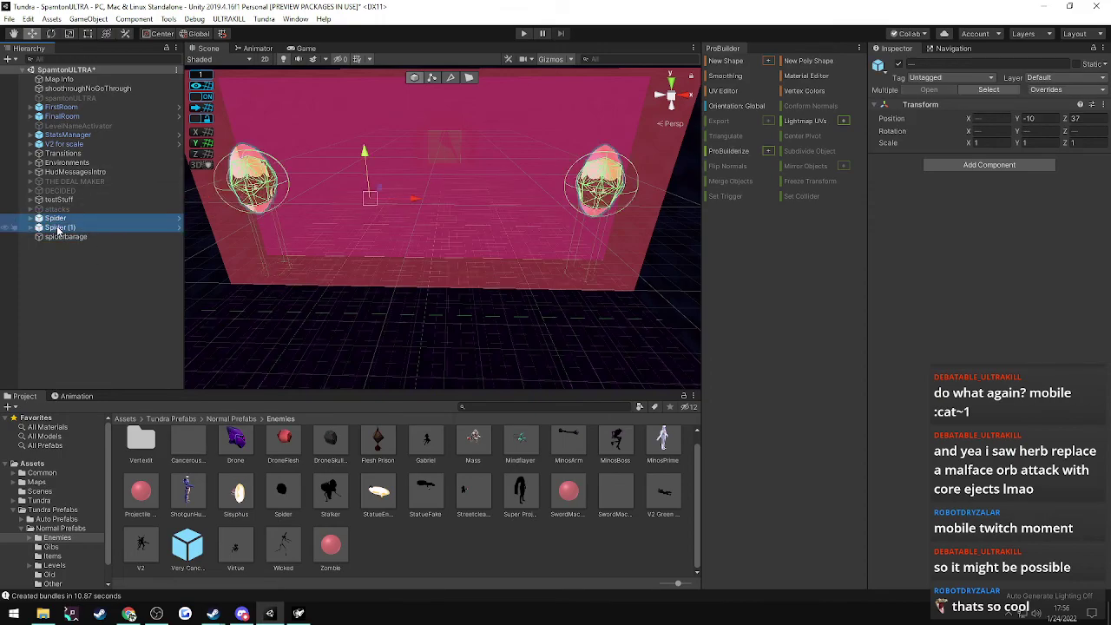
drag(58, 229, 57, 239)
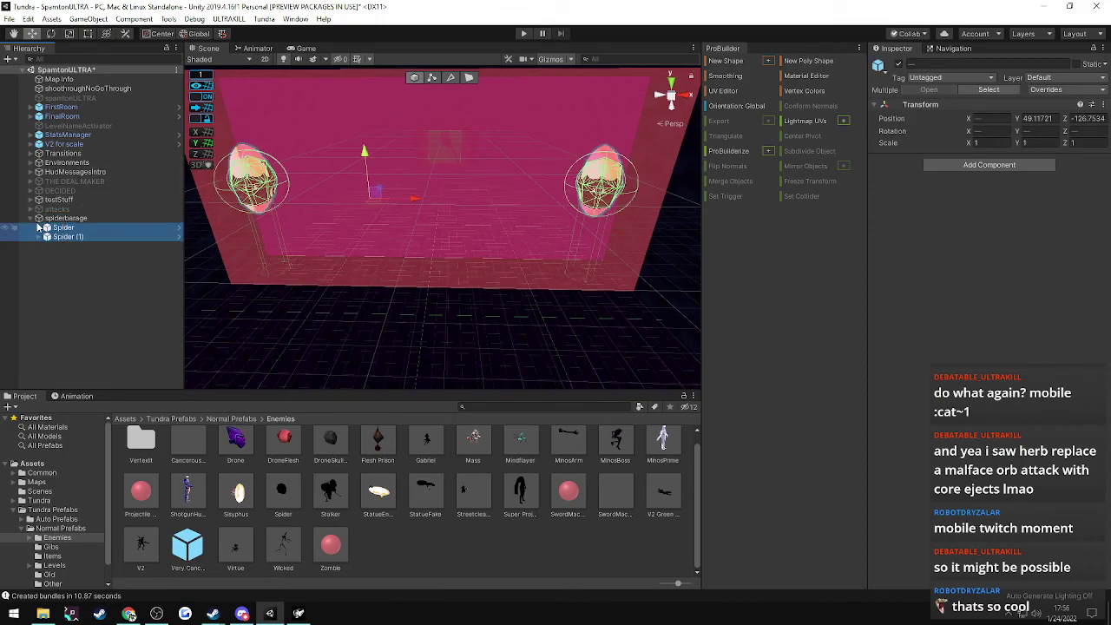
click(29, 219)
click(29, 219)
- Duplicate Spider (1) within spiderbarage and rotate the copy to about 307° on Y
click(60, 246)
click(55, 237)
click(54, 227)
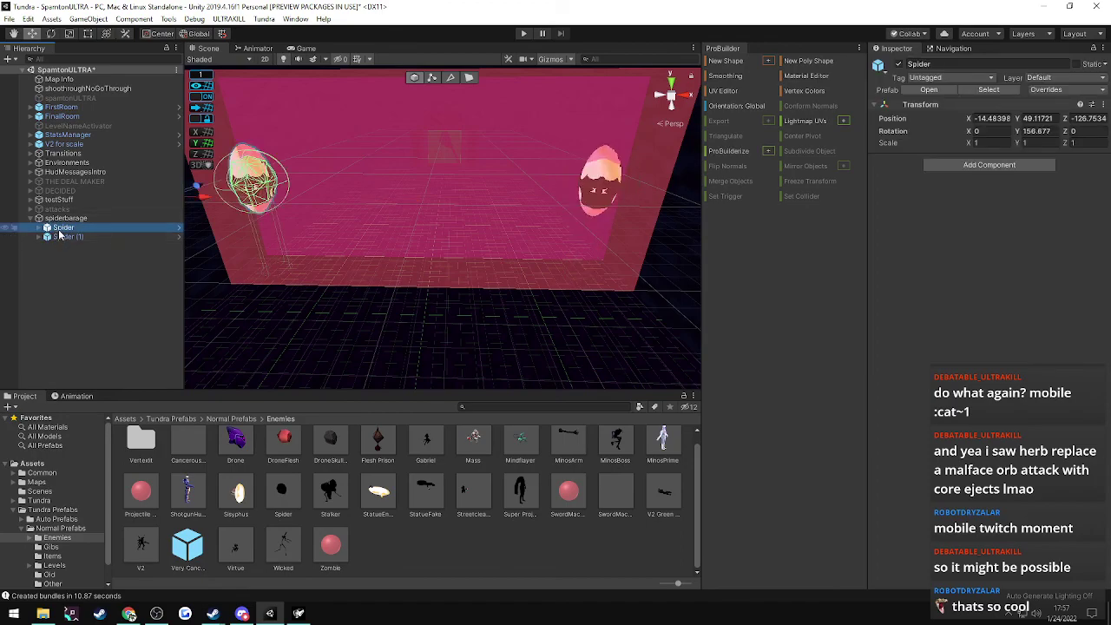
click(61, 237)
click(57, 229)
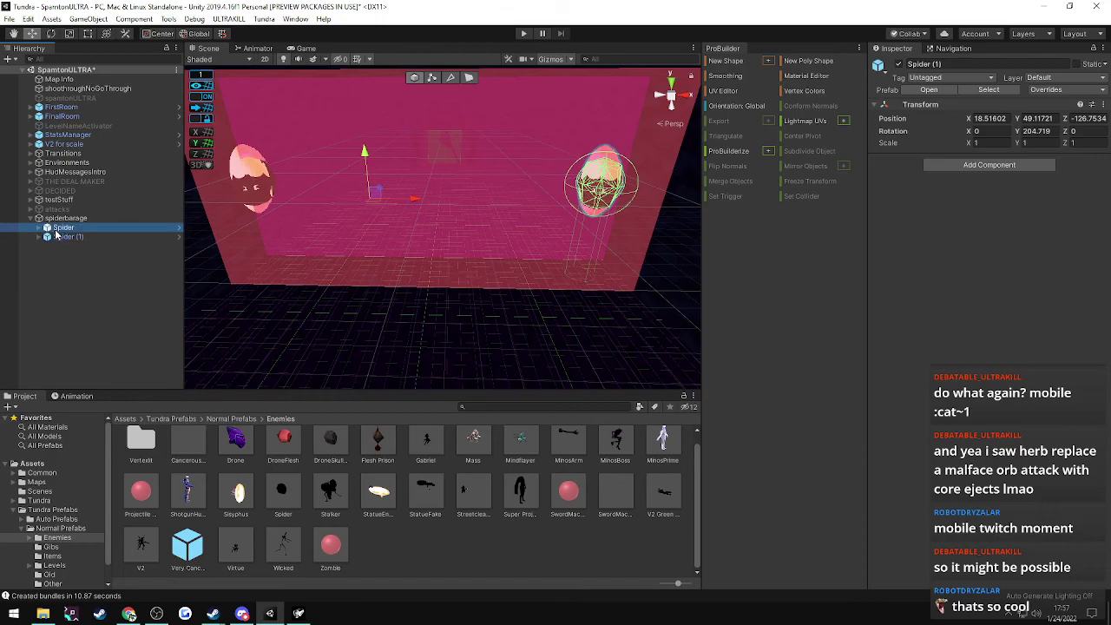
click(53, 237)
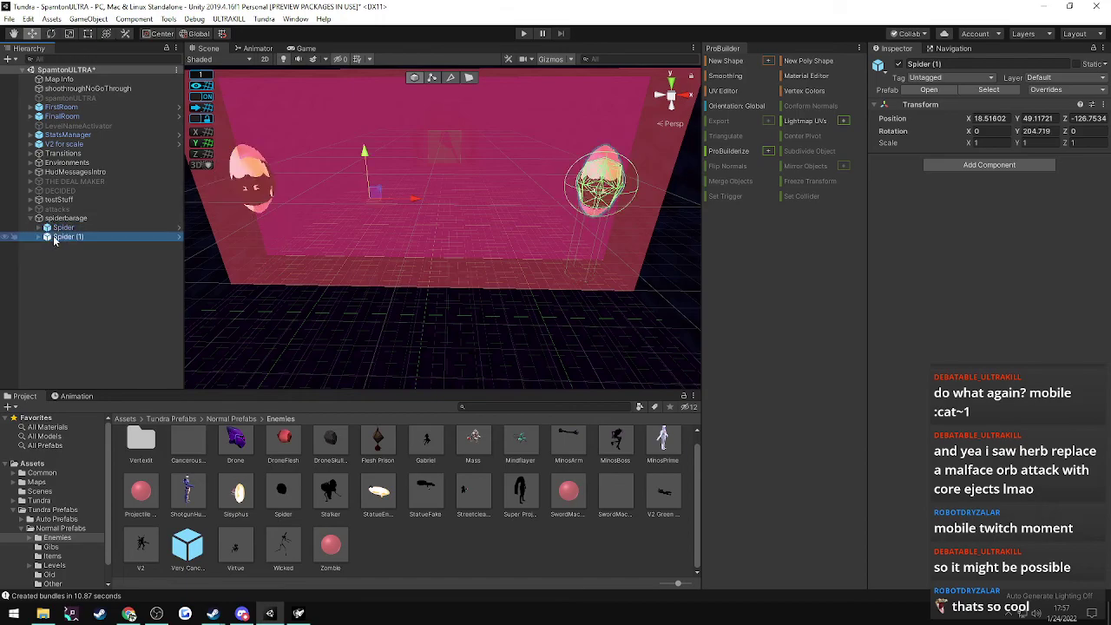
key(ctrl+d)
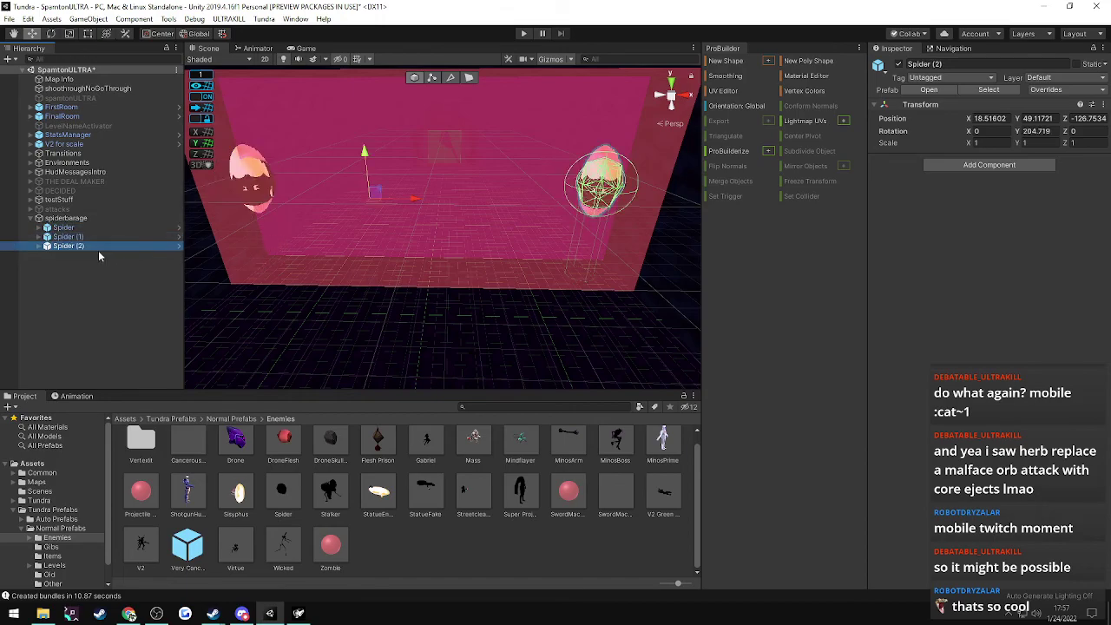
right_drag(365, 276, 343, 291)
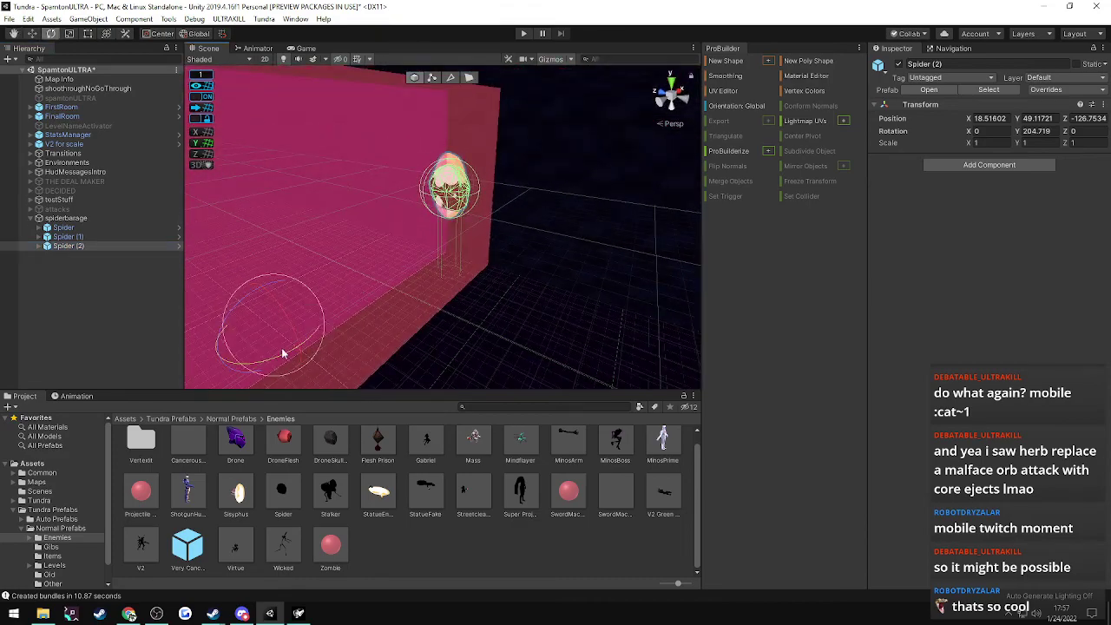
drag(272, 363, 166, 353)
- Move Spider (2) to the opposite end of the arena, at about X 19.5 and Z -161.8
right_drag(447, 293, 558, 352)
key(w)
key(s)
key(d)
key(s)
key(s)
key(w)
drag(369, 310, 257, 303)
right_drag(260, 303, 524, 256)
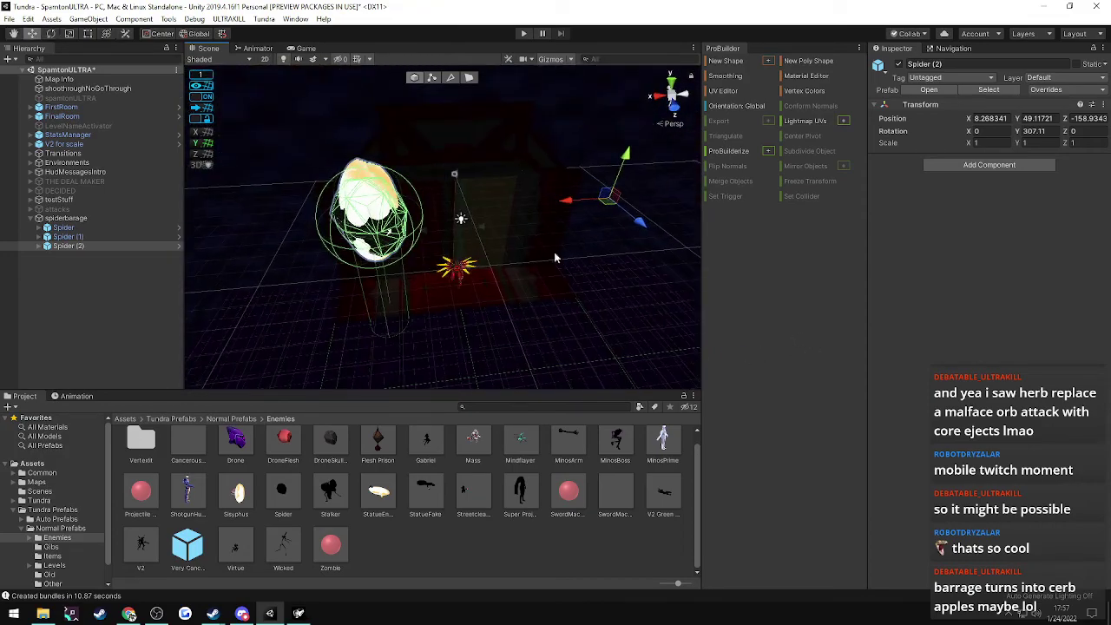
right_drag(558, 220, 588, 202)
drag(611, 205, 414, 199)
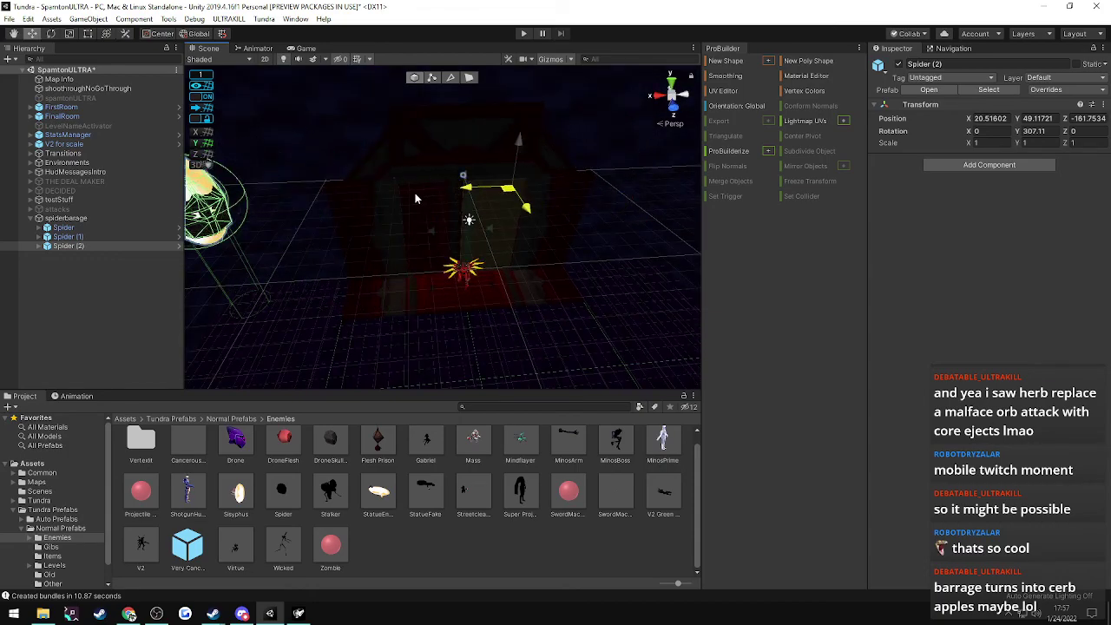
mouse_move(415, 193)
right_down()
mouse_move(298, 191)
mouse_move(394, 190)
right_up()
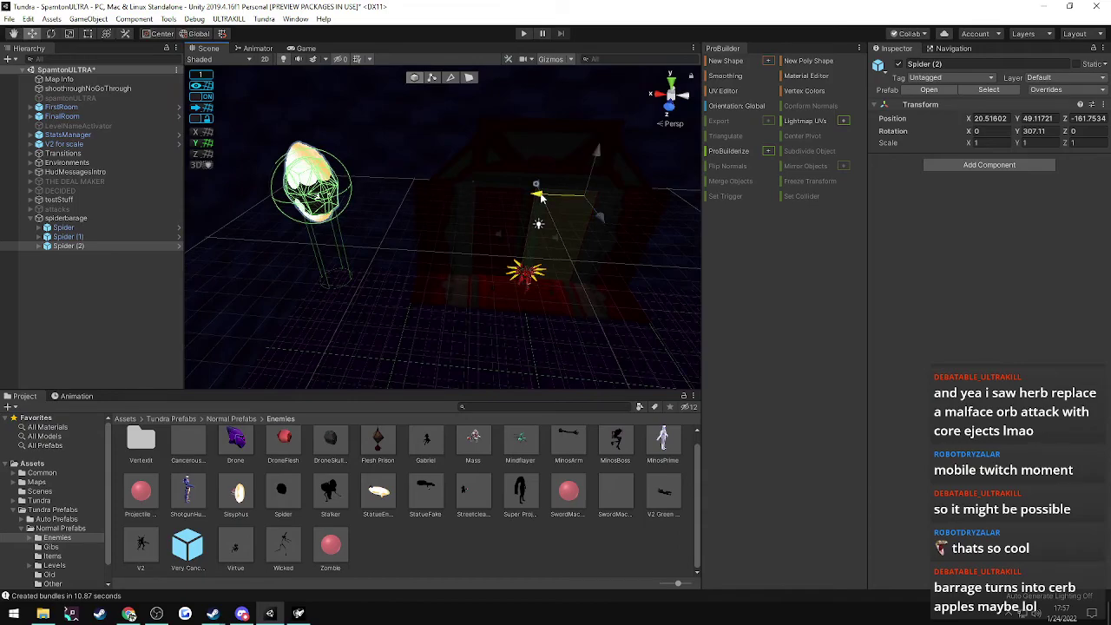
ctrl+drag(538, 196, 549, 197)
mouse_move(396, 213)
right_down()
mouse_move(451, 234)
mouse_move(411, 203)
mouse_move(394, 218)
right_up()
- Duplicate Spider (2) and rotate the copy to about 430° on Y
key(ctrl+d)
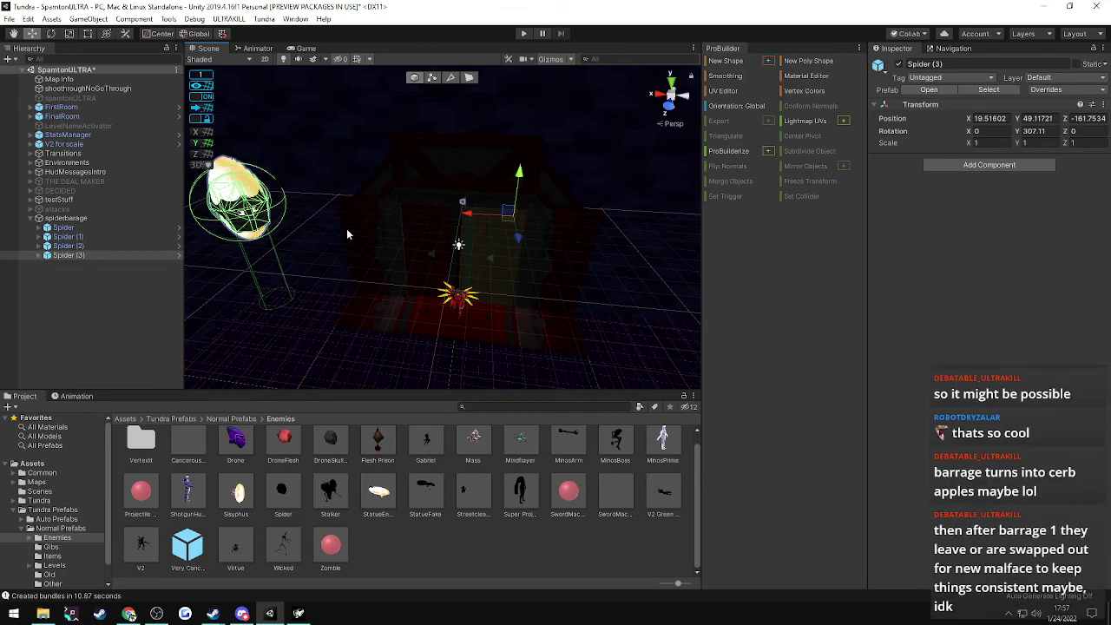
key(e)
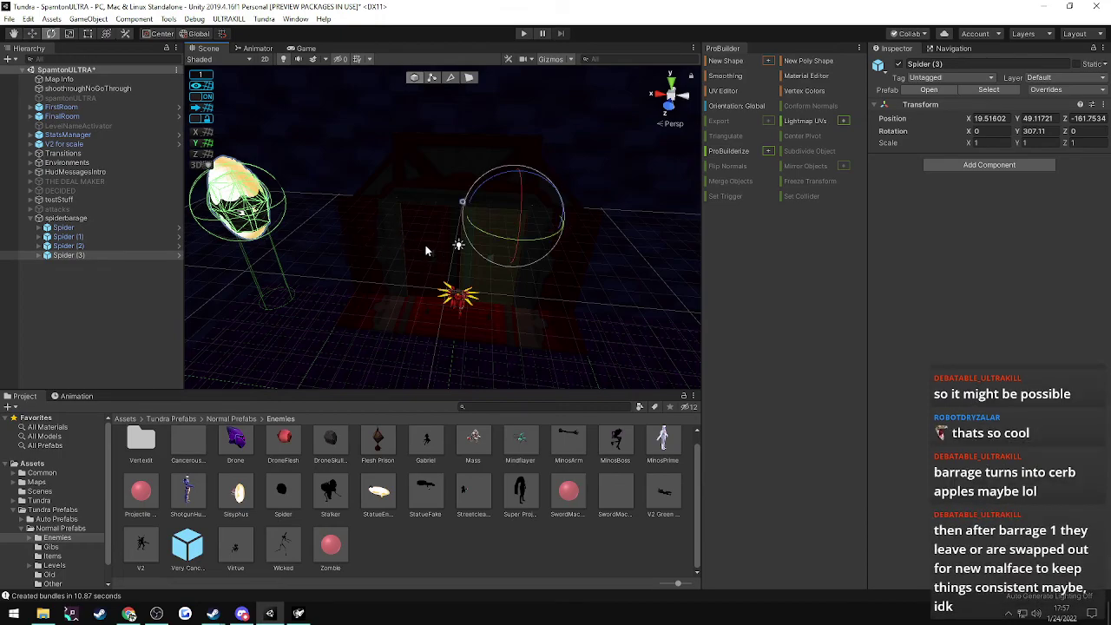
drag(477, 235, 293, 202)
- Move Spider (3) across the arena from Spider (2), to about X -14.5 and Z -160.8
key(w)
drag(657, 171, 719, 284)
right_drag(538, 274, 618, 262)
drag(431, 214, 521, 214)
right_drag(523, 219, 249, 211)
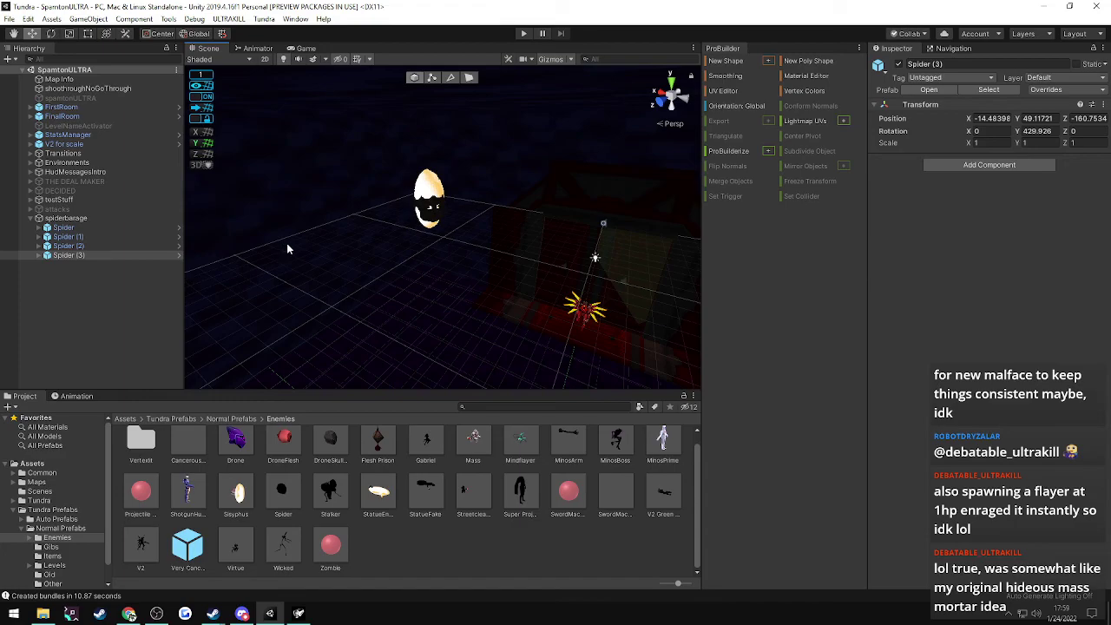
- Deactivate Spider (1), Spider (2) and Spider (3) together
right_drag(370, 285, 599, 286)
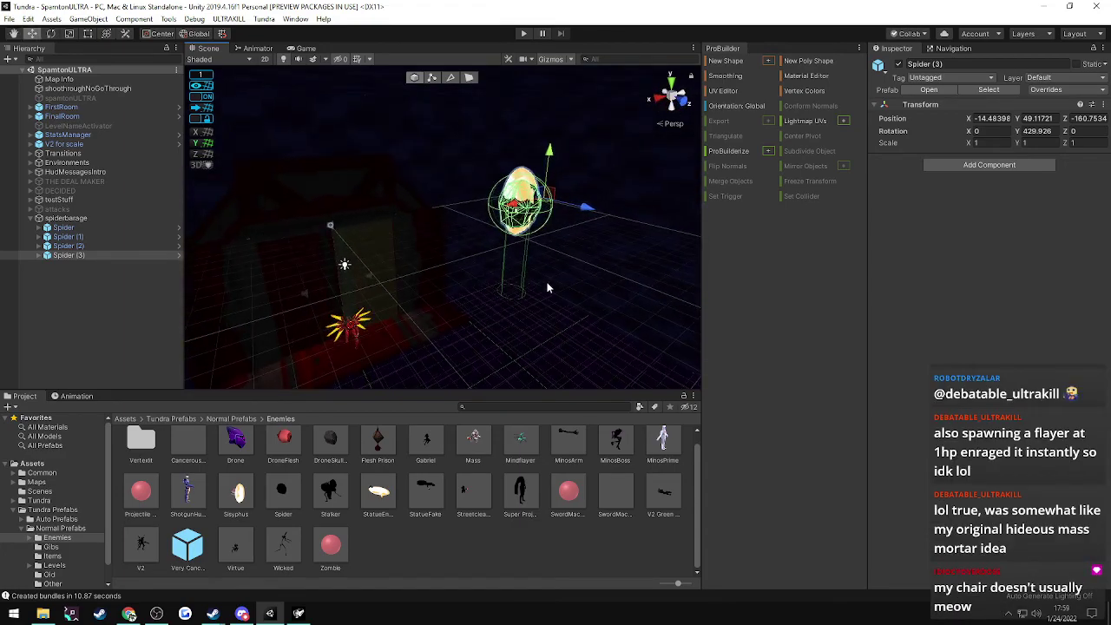
shift+click(64, 228)
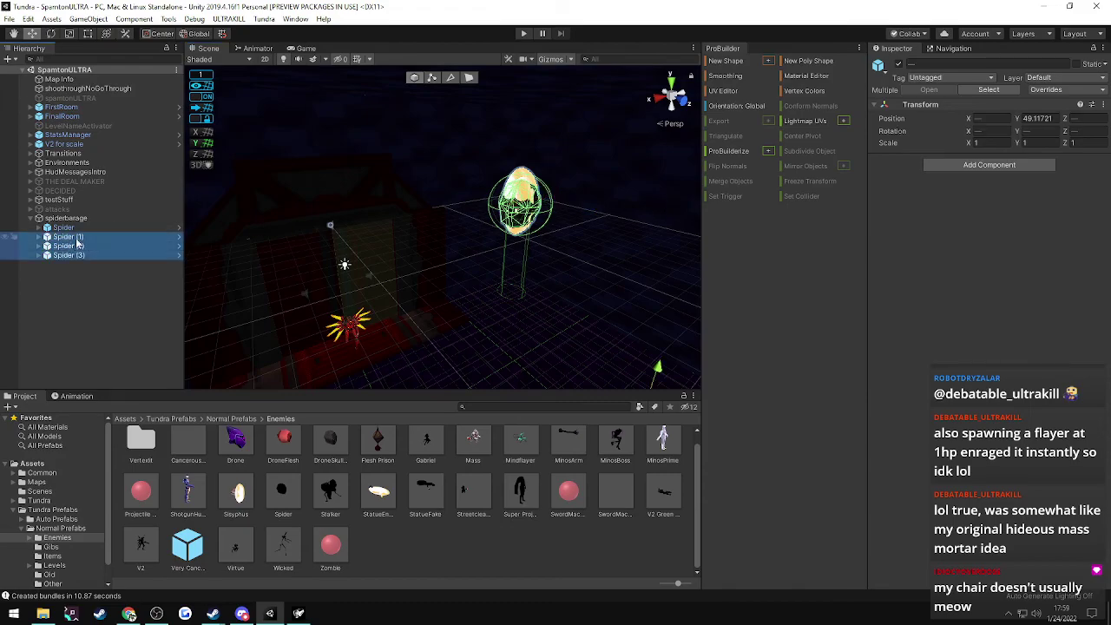
click(897, 67)
- Add an Object Activator script to all four Spiders under spiderbarage at once
click(69, 228)
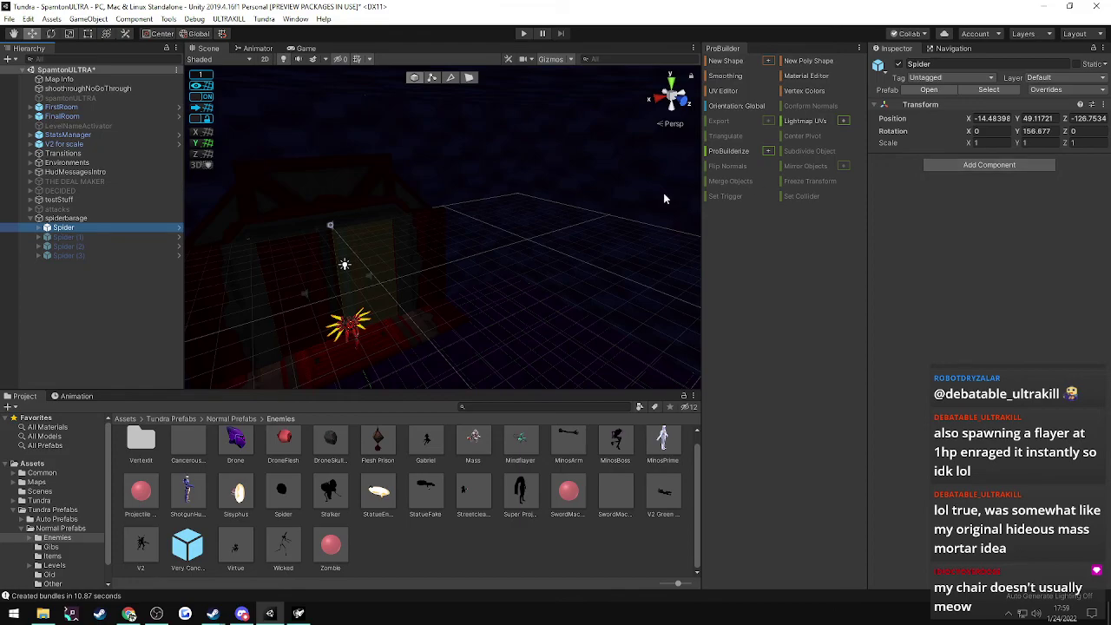
shift+click(91, 254)
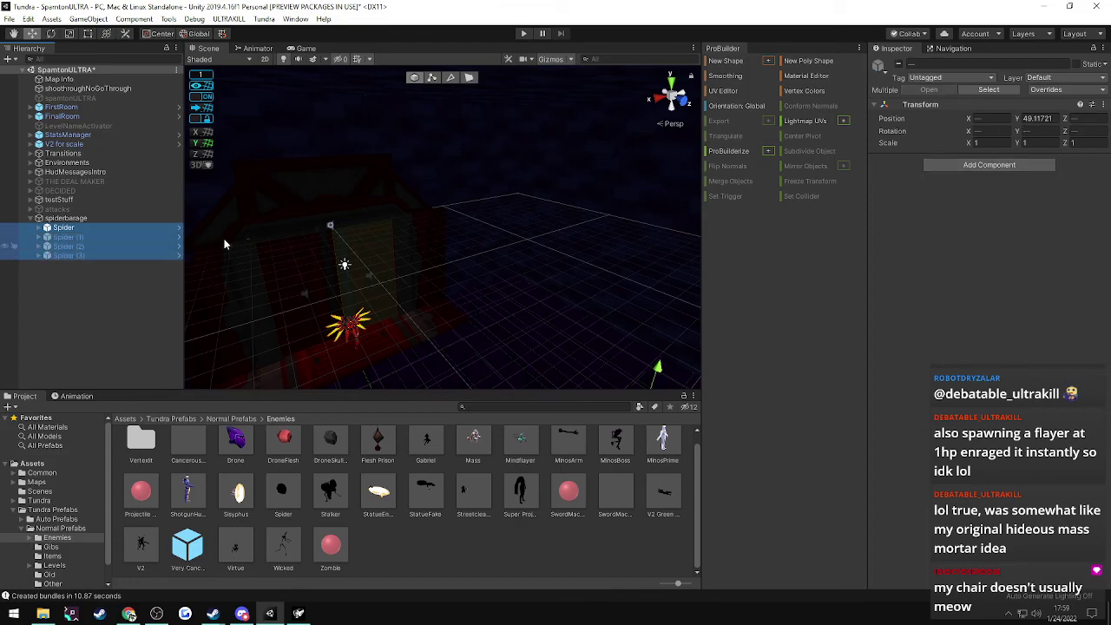
click(988, 165)
click(977, 220)
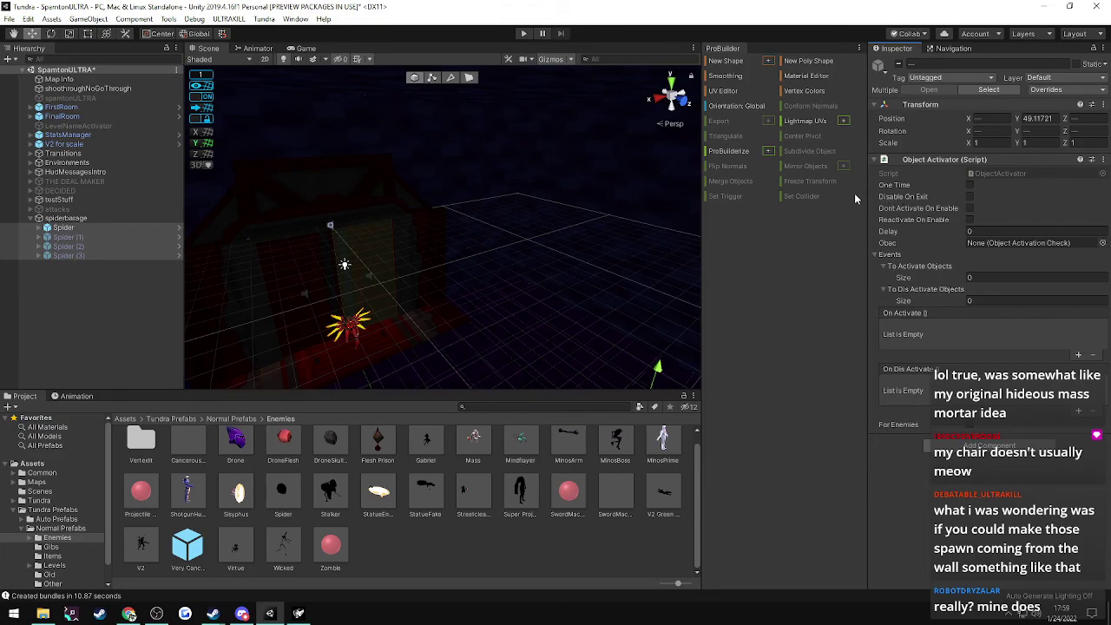
right_drag(511, 197, 857, 198)
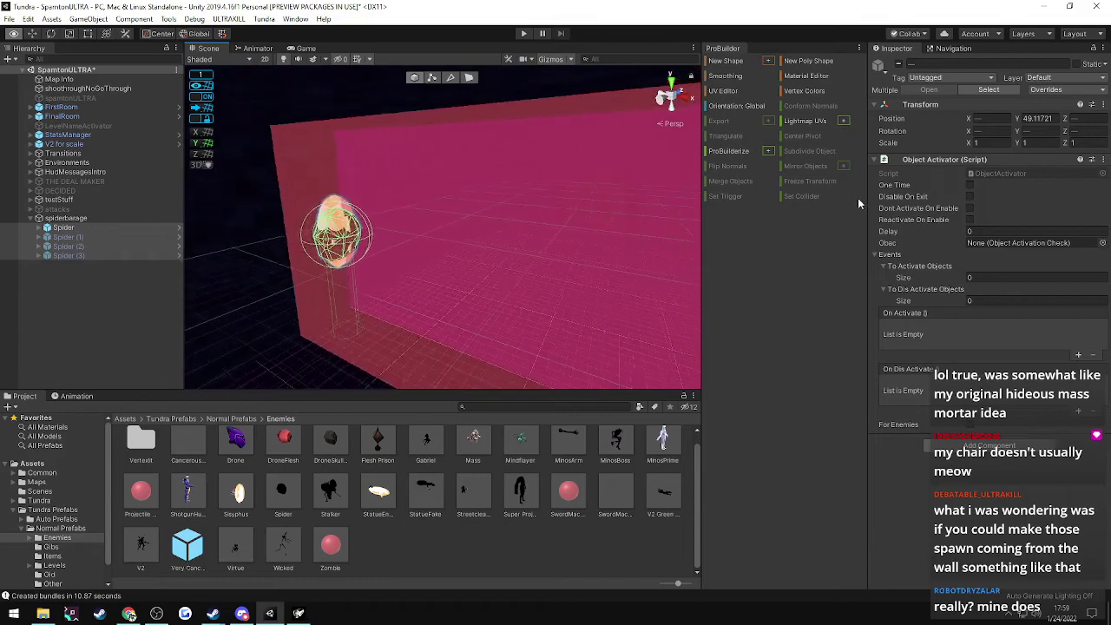
right_drag(466, 210, 186, 239)
key(w)
key(s)
right_drag(108, 238, 335, 229)
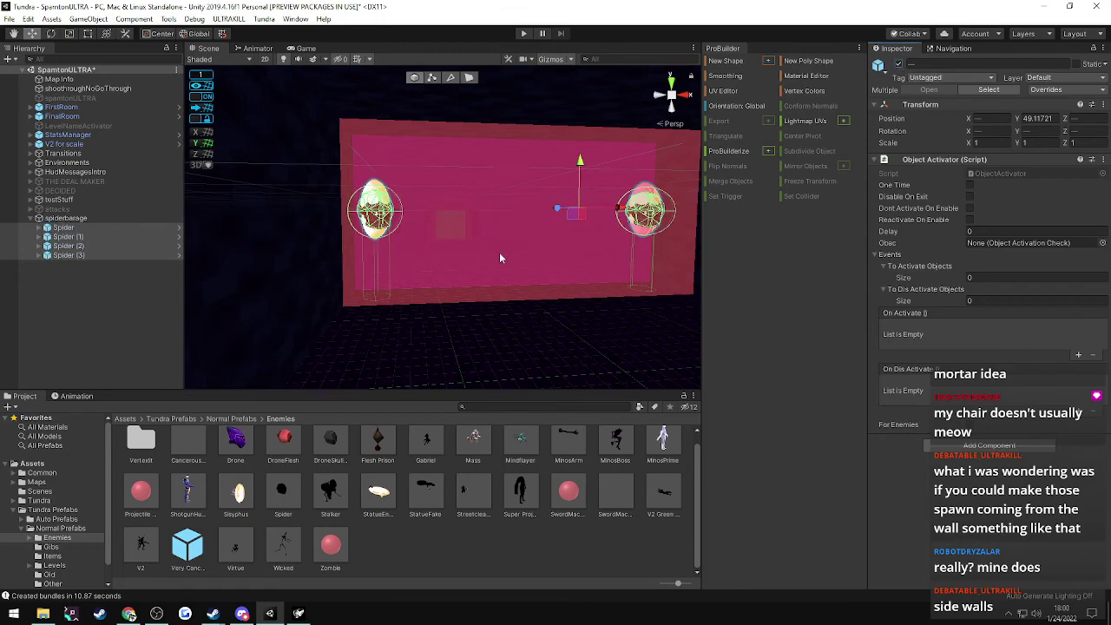
- Move all four Spiders together along Z, bringing Spider and Spider (1) to about Z -67.8
drag(556, 210, 969, 190)
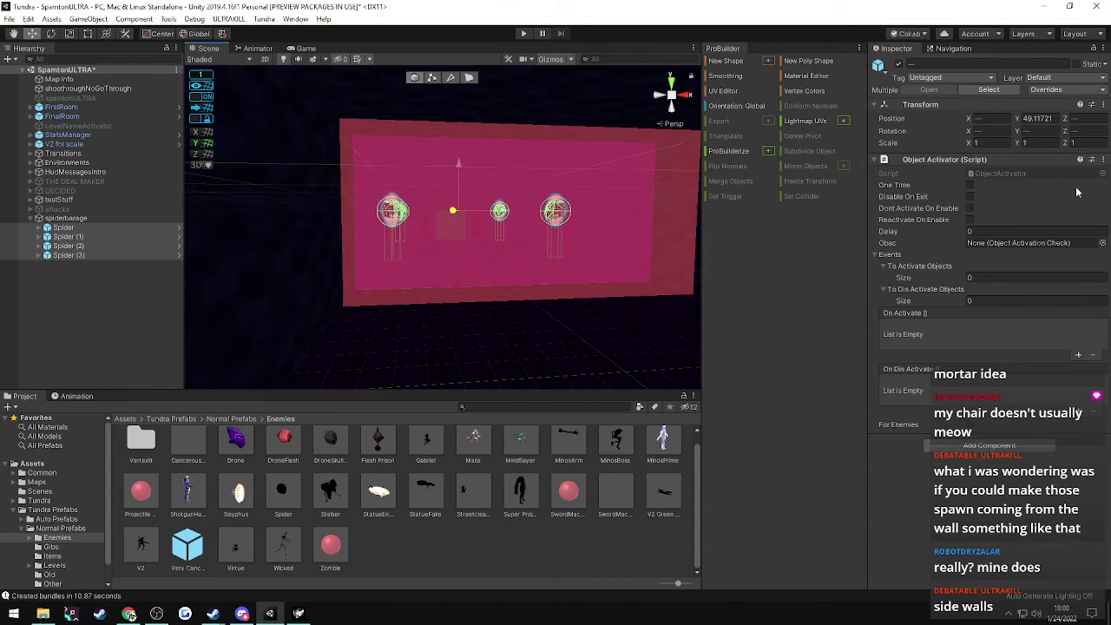
key(w)
right_drag(546, 238, 569, 280)
key(s)
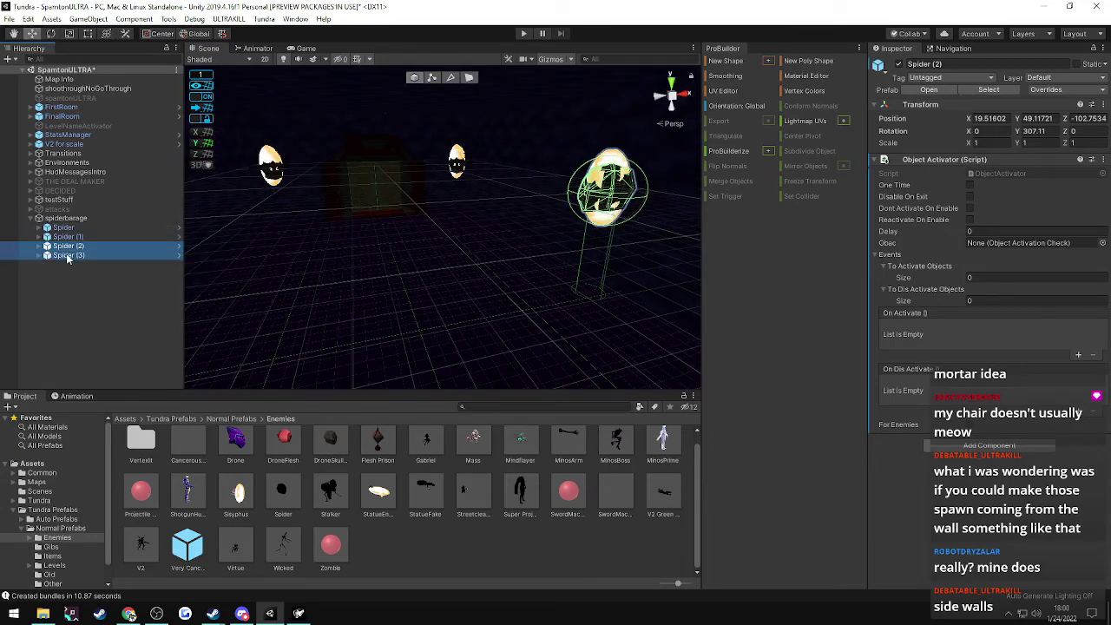
- Move Spider (2) and Spider (3) along Z to just in front of the other pair, with Spider (3) at about Z -76.8
alt+drag(434, 249, 388, 248)
key(s)
right_drag(389, 247, 466, 297)
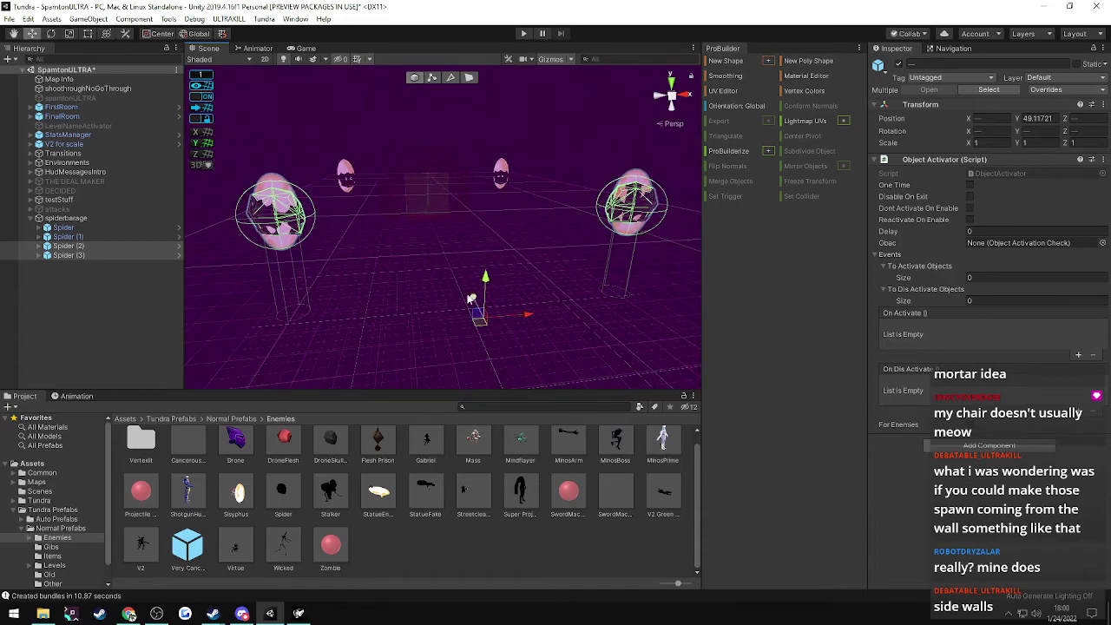
drag(474, 299, 198, 571)
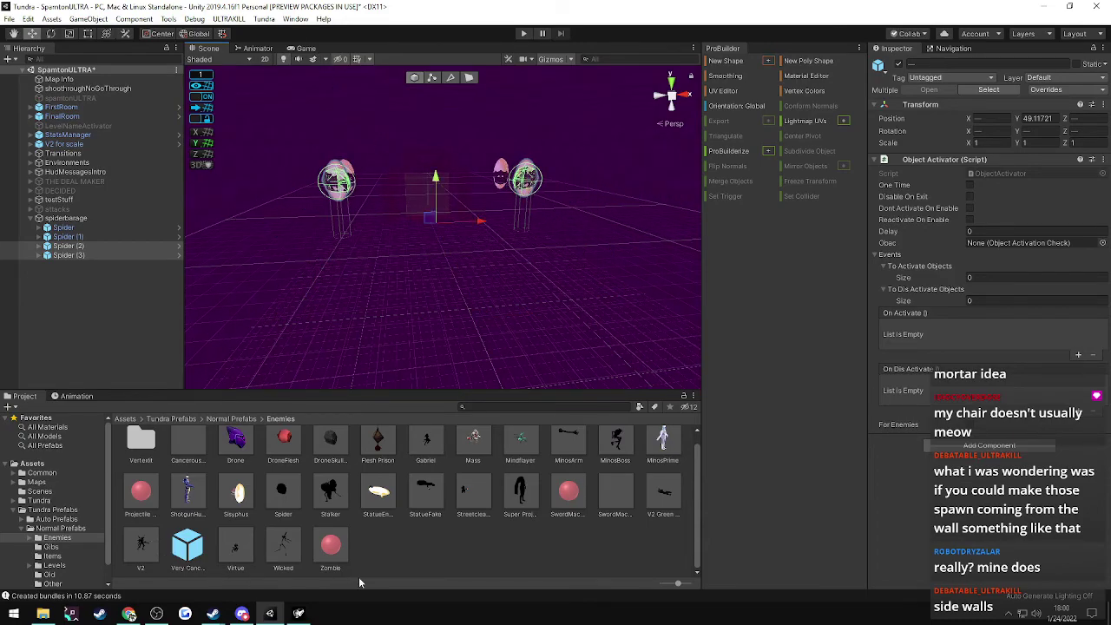
- Duplicate all four Spiders and move the copies along Z to form the next rows, between about Z -84.8 and -94.8
click(63, 227)
shift+click(78, 255)
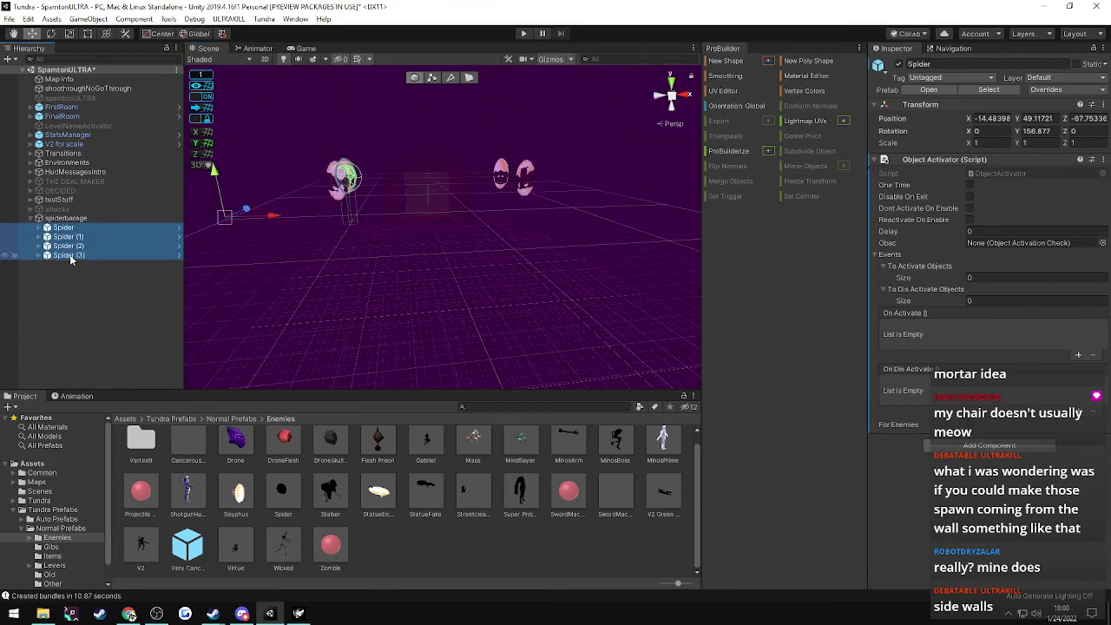
key(ctrl+d)
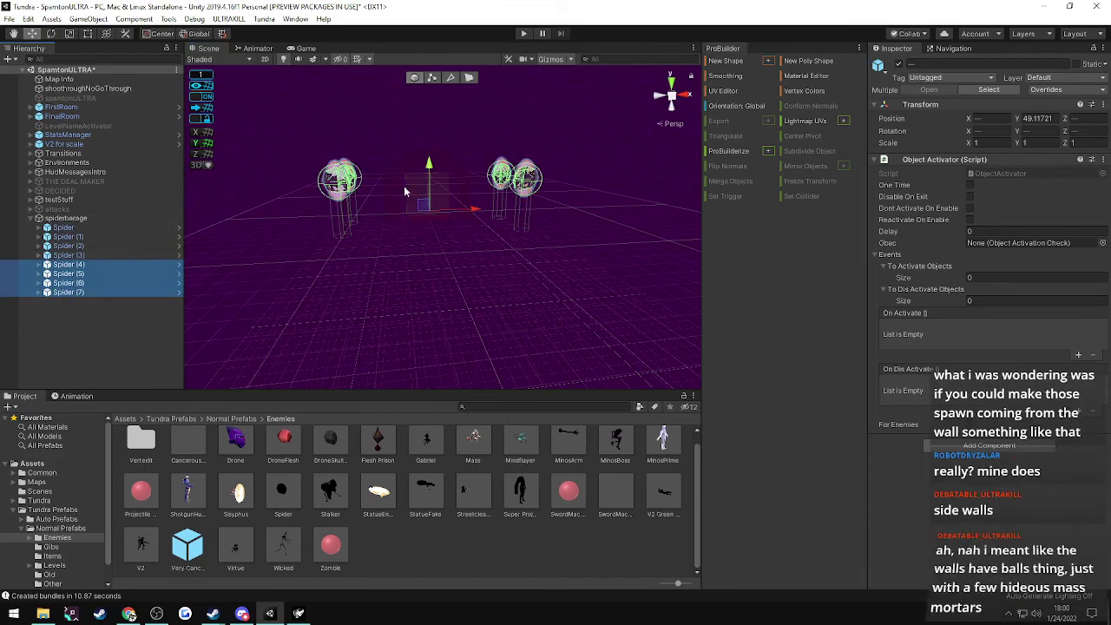
right_drag(515, 208, 781, 245)
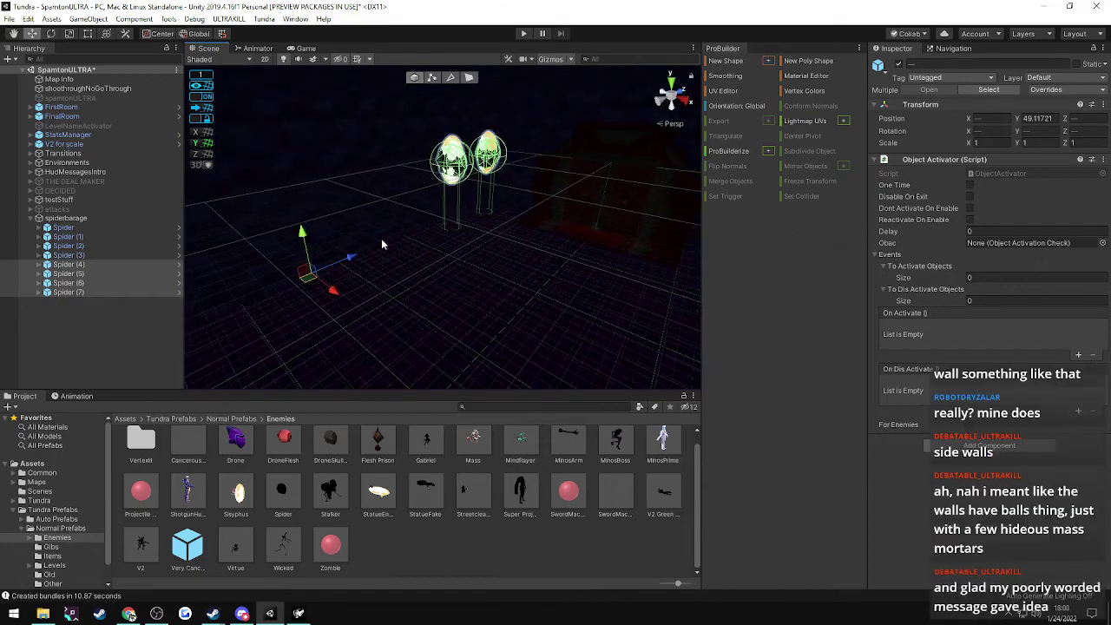
drag(361, 255, 1091, 327)
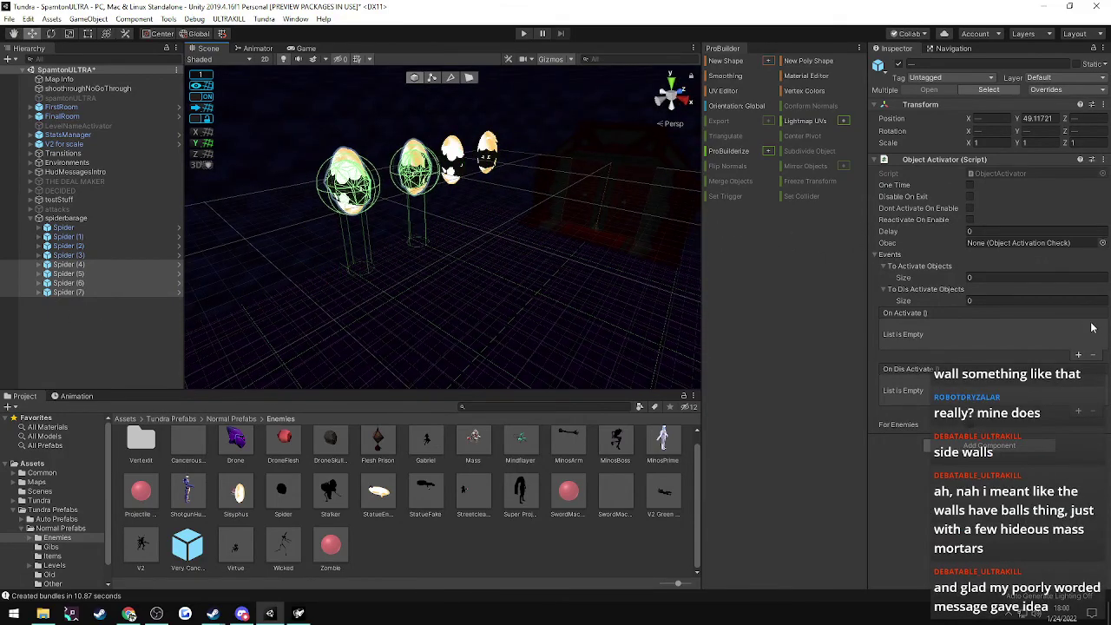
right_drag(530, 280, 281, 239)
drag(217, 228, 213, 228)
right_drag(397, 257, 740, 217)
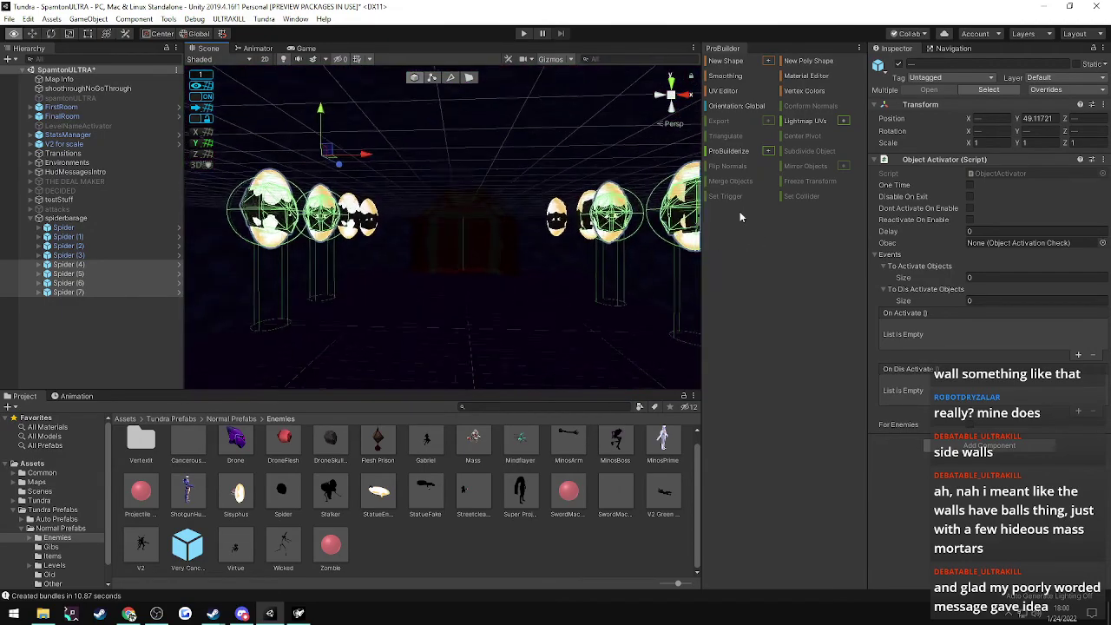
- Deactivate Spider (1) through Spider (7), leaving only the first Spider active
click(67, 236)
shift+click(82, 292)
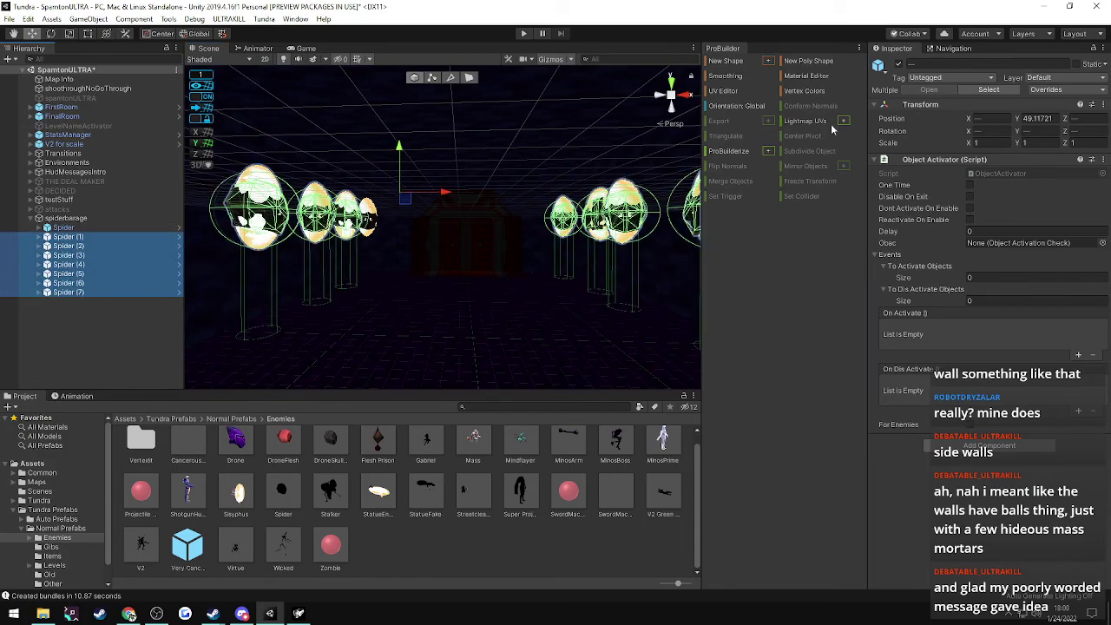
click(900, 66)
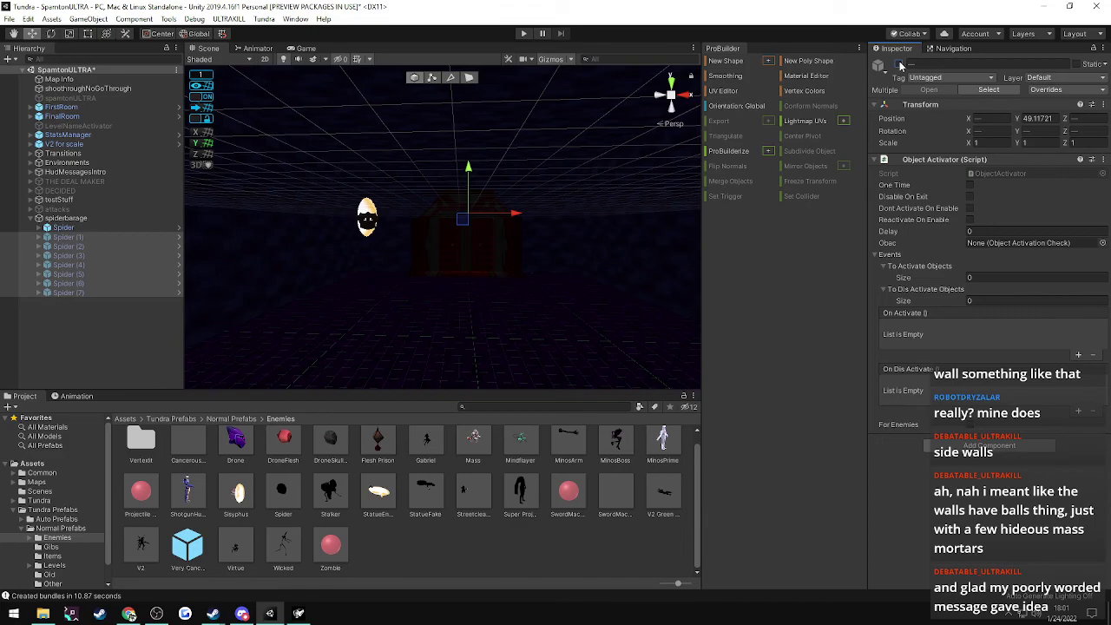
- Set the Object Activator delay to 3 on all eight Spiders at once
click(83, 228)
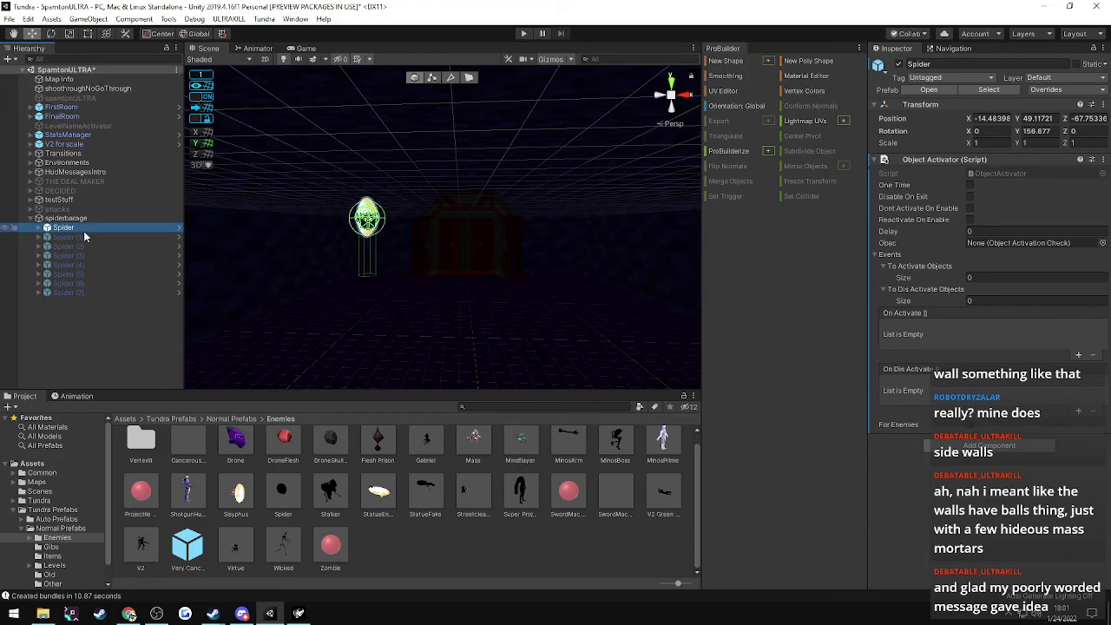
click(71, 291)
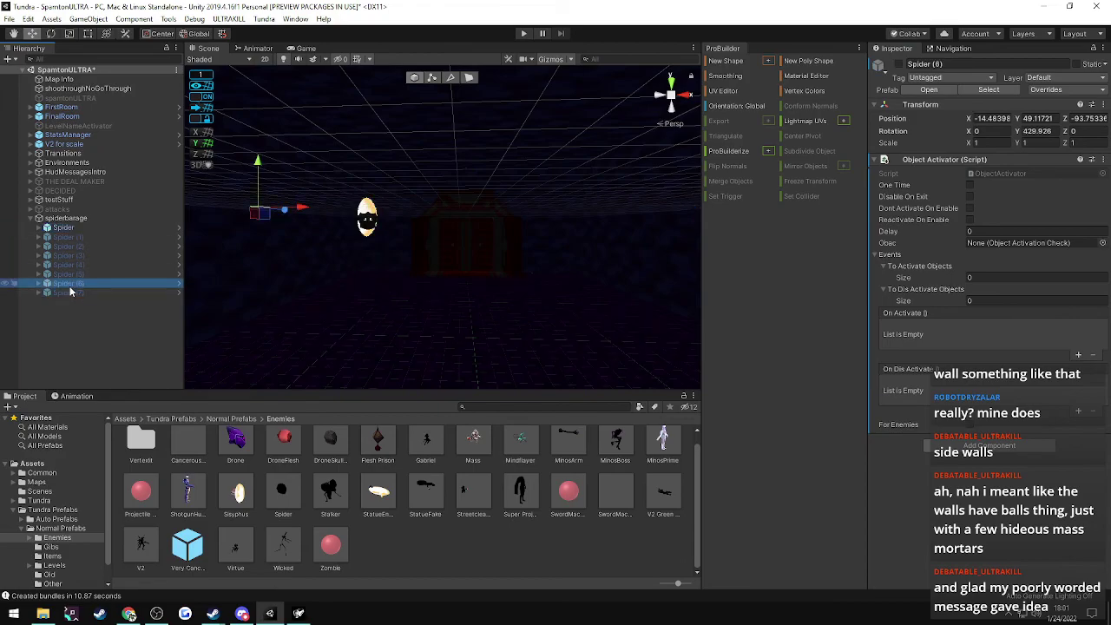
click(63, 263)
click(63, 228)
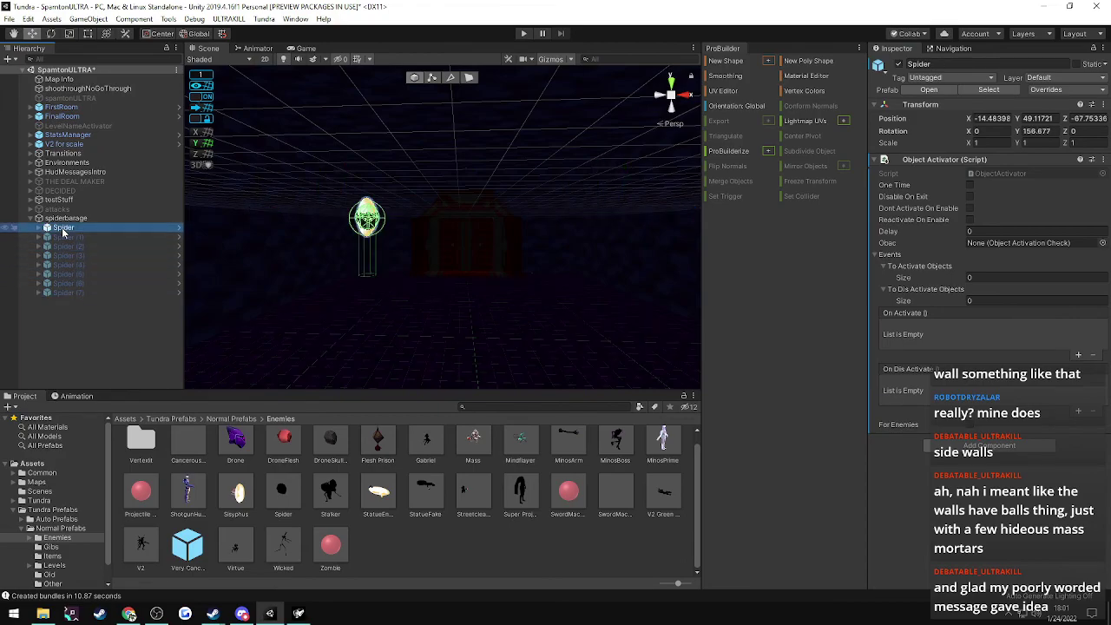
shift+click(76, 293)
click(989, 231)
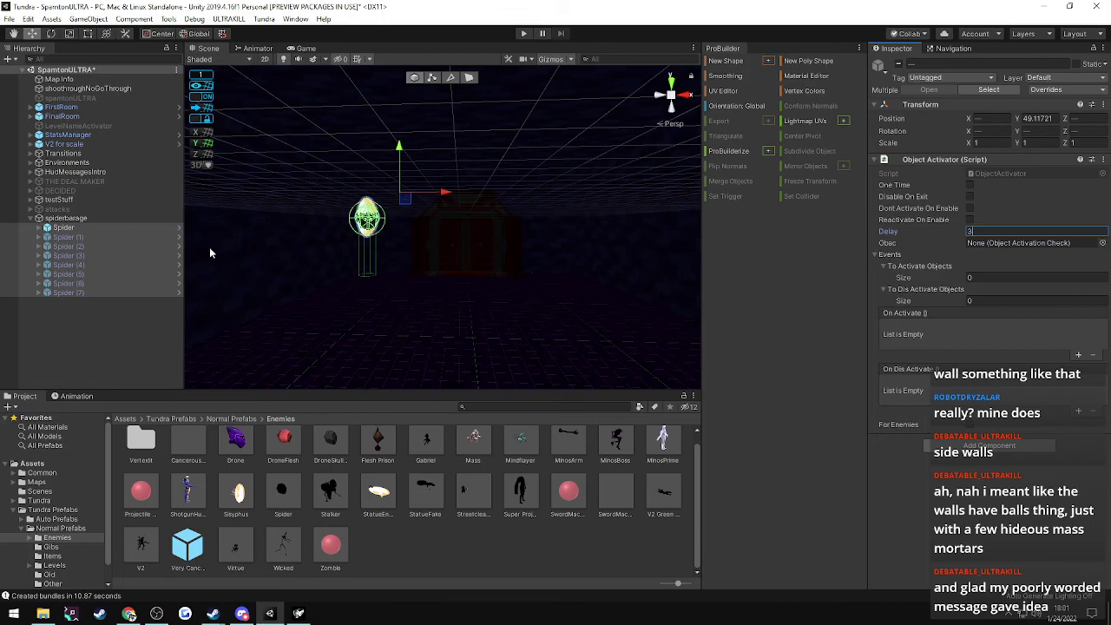
- Add Spider (1) to the objects that the first Spider's Object Activator activates
click(74, 292)
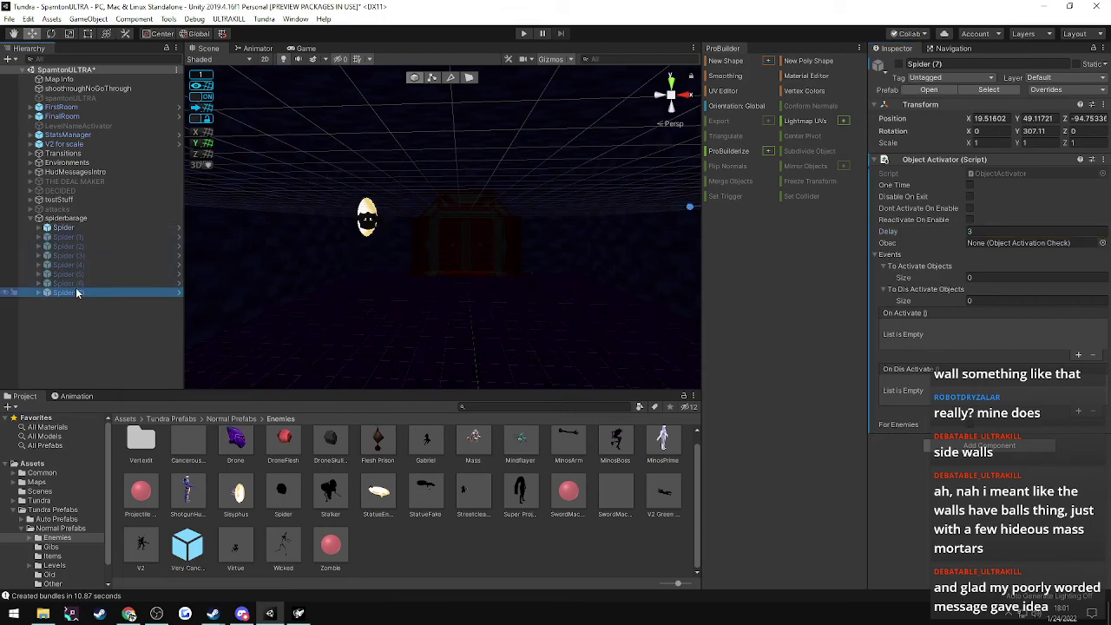
click(66, 228)
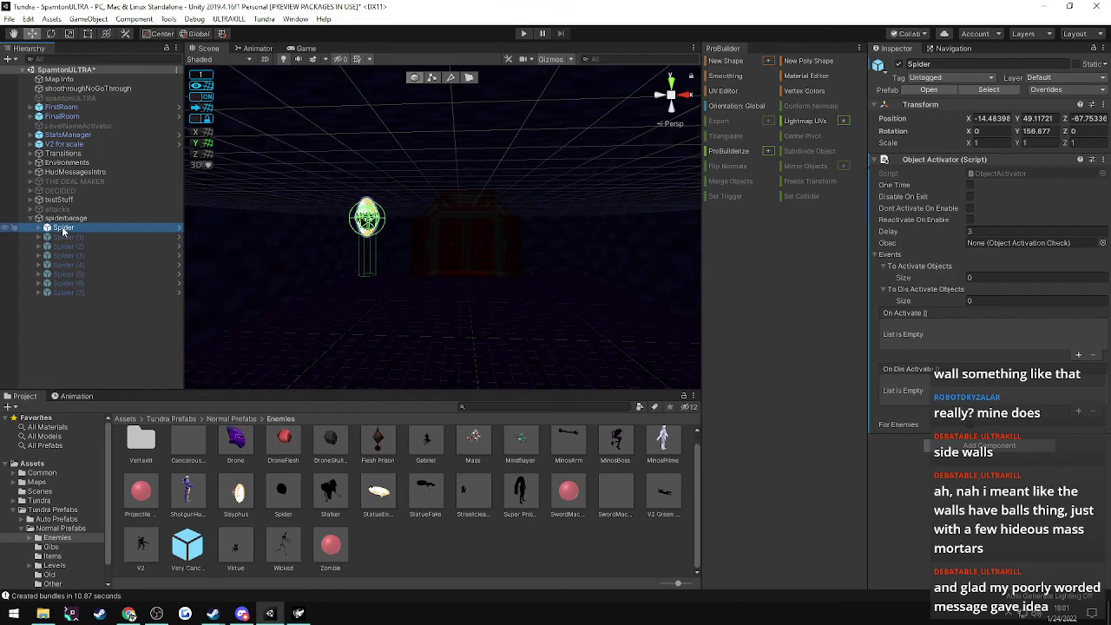
drag(63, 238, 745, 281)
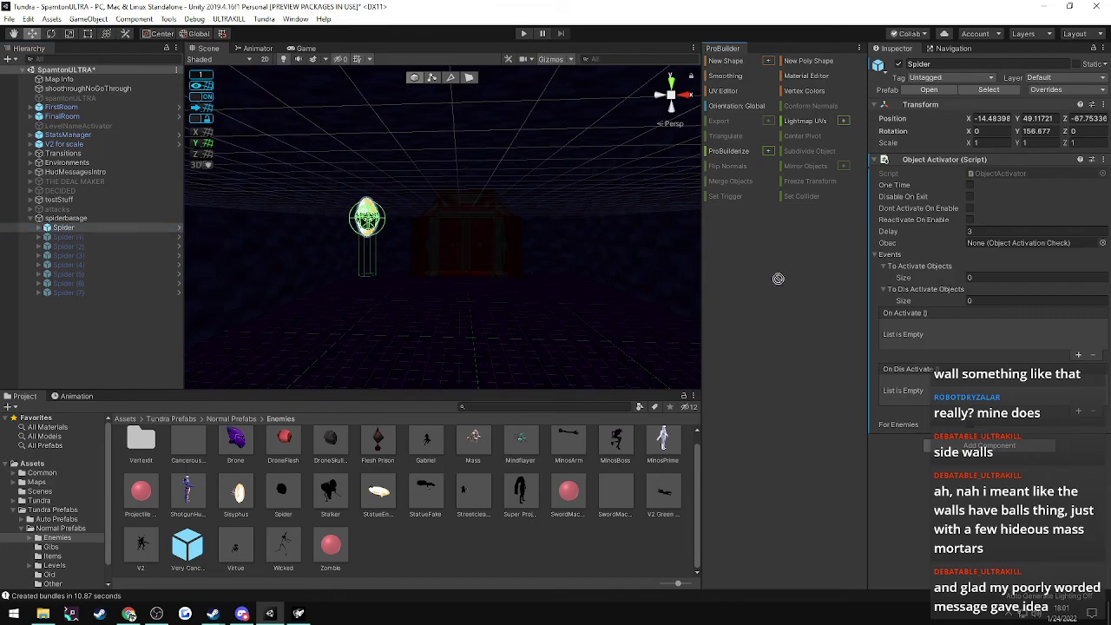
drag(942, 270, 937, 267)
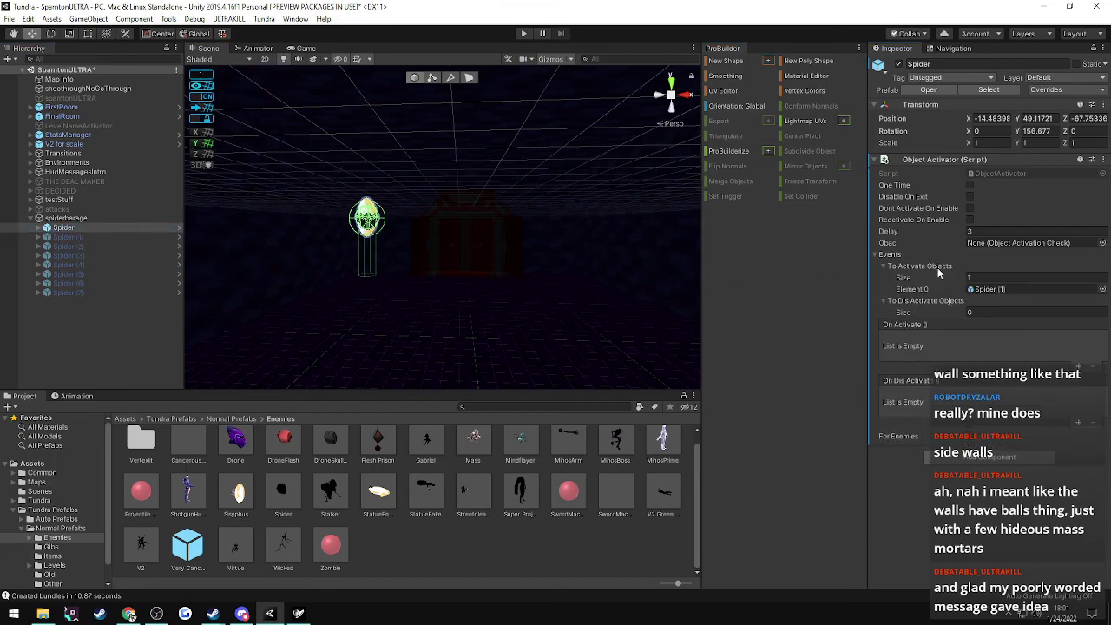
- Chain Spider (1) through Spider (4) so that each one's Object Activator activates the next Spider
click(63, 236)
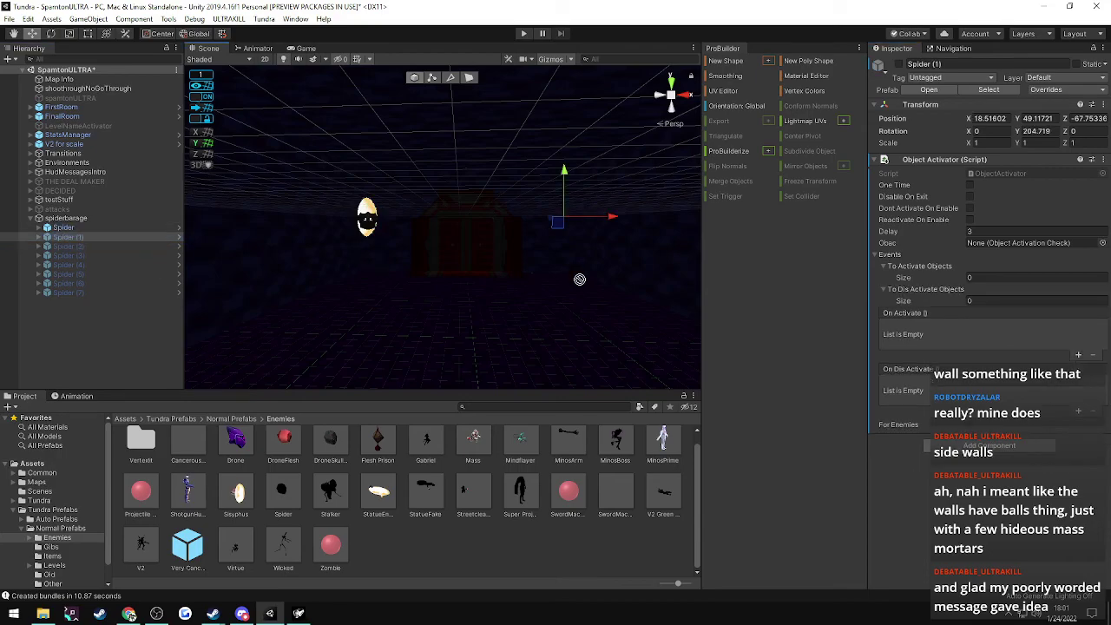
drag(922, 274, 921, 270)
click(70, 247)
drag(67, 256, 921, 271)
click(78, 257)
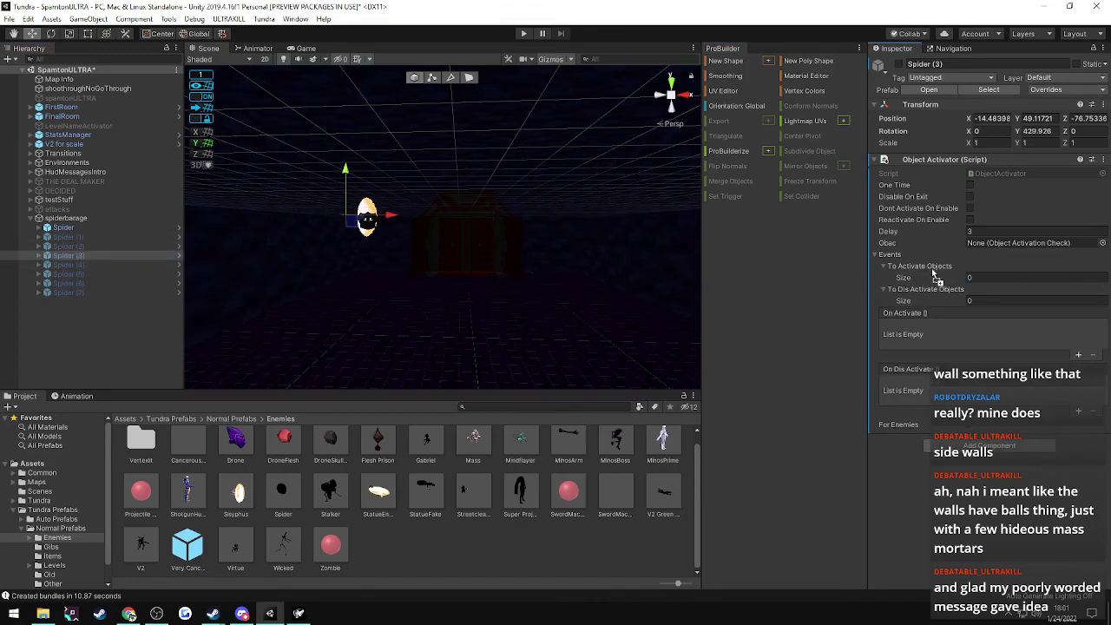
- Continue the activation chain from Spider (4) to Spider (7), adding each following Spider to the previous one's objects to activate
click(74, 265)
drag(74, 277, 842, 280)
drag(918, 272, 920, 269)
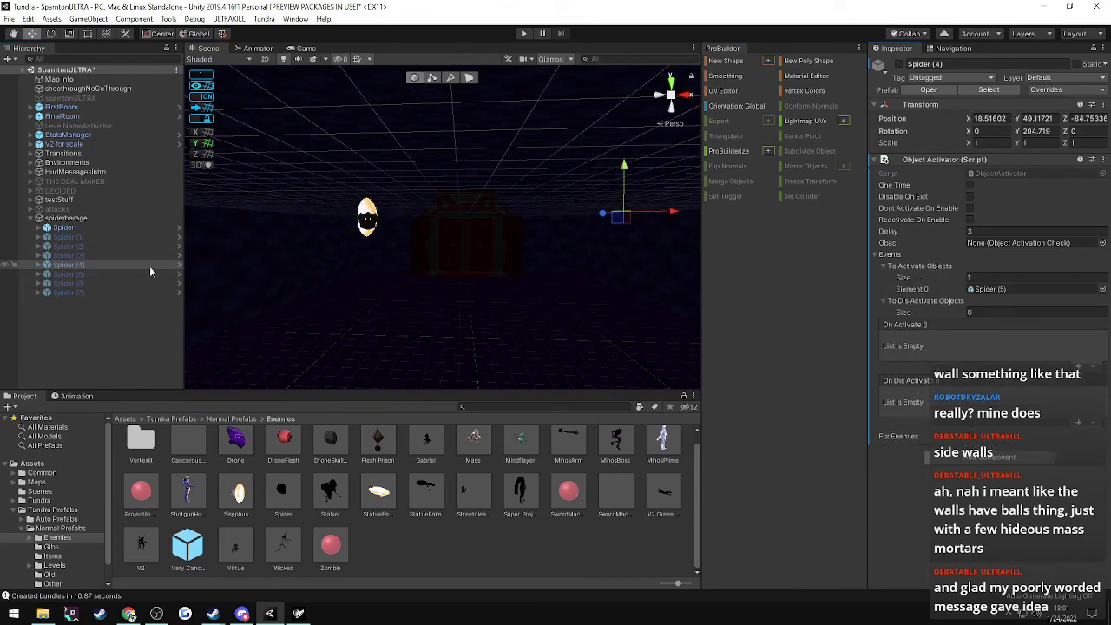
click(76, 275)
drag(72, 284, 925, 267)
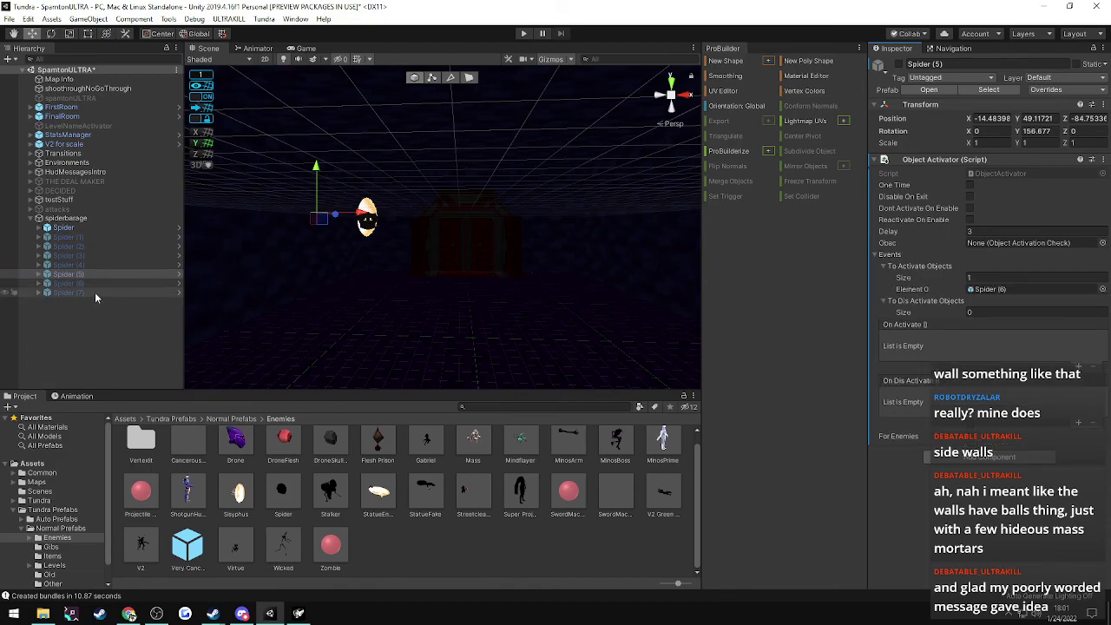
click(69, 283)
drag(70, 283, 835, 301)
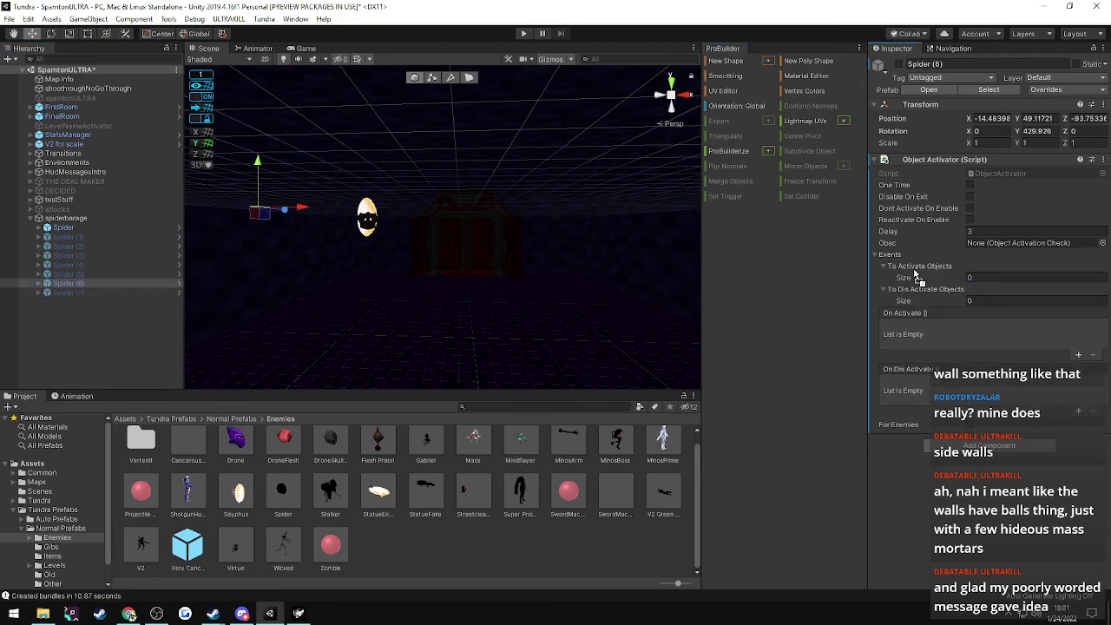
drag(915, 274, 918, 271)
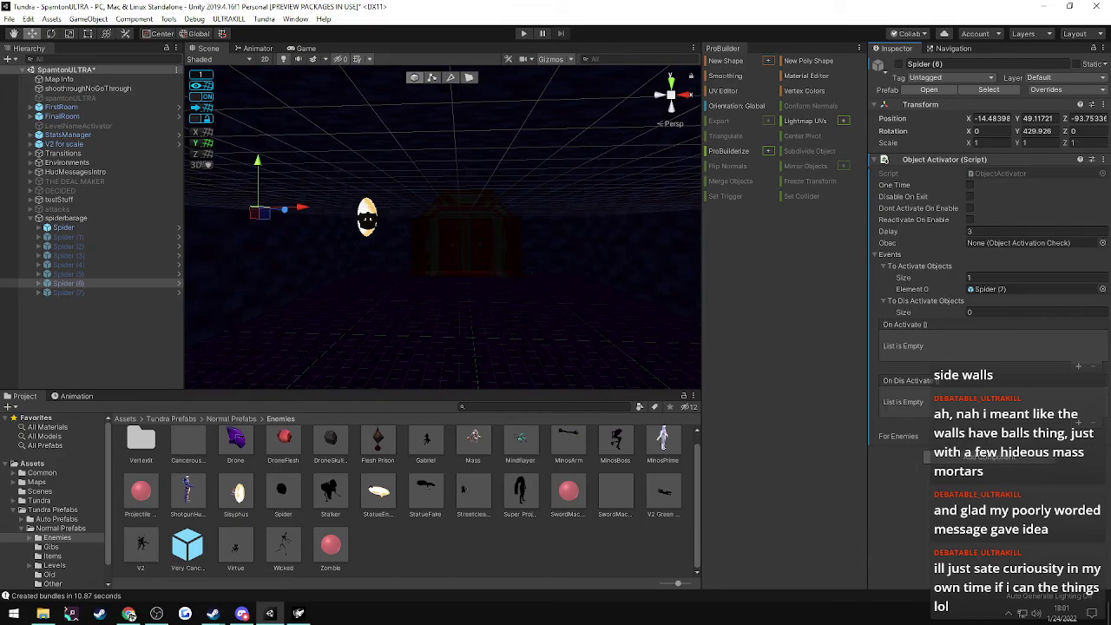
- Save the SpamtonULTRA scene and rebuild the map's asset bundles
scroll(446, 241, up, 5)
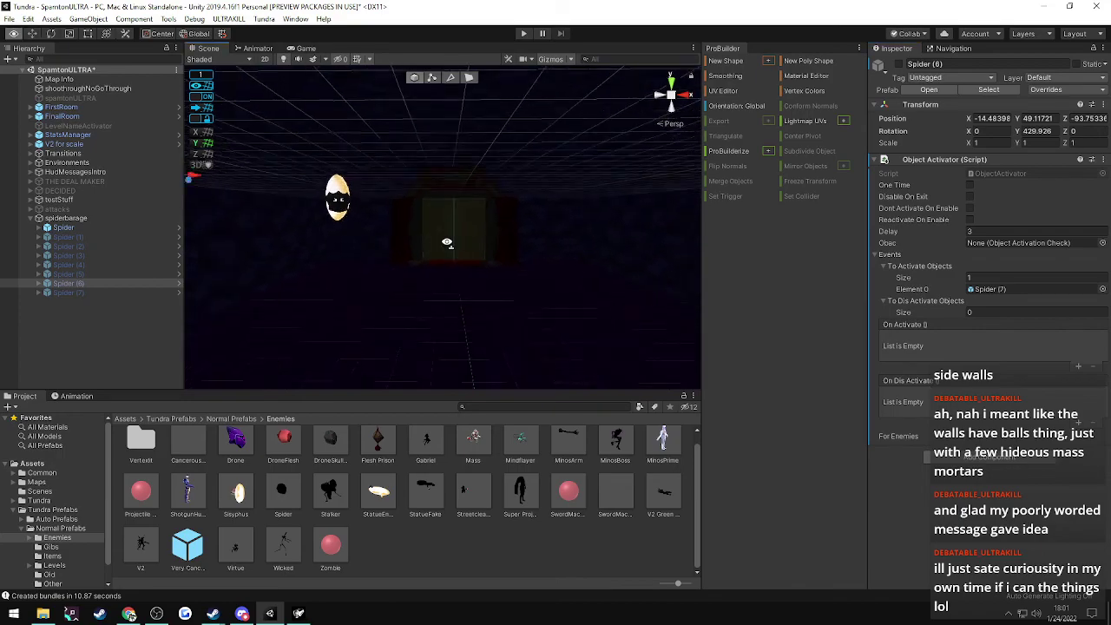
key(ctrl+s)
right_drag(572, 225, 1047, 226)
right_drag(443, 233, 3, 165)
key(w)
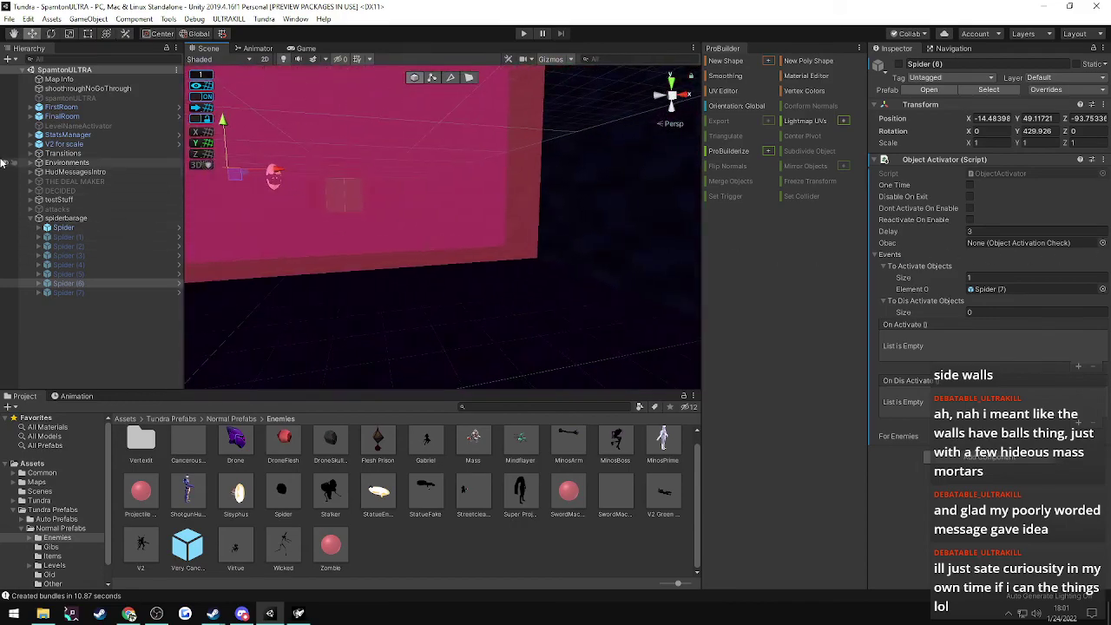
click(229, 18)
click(233, 33)
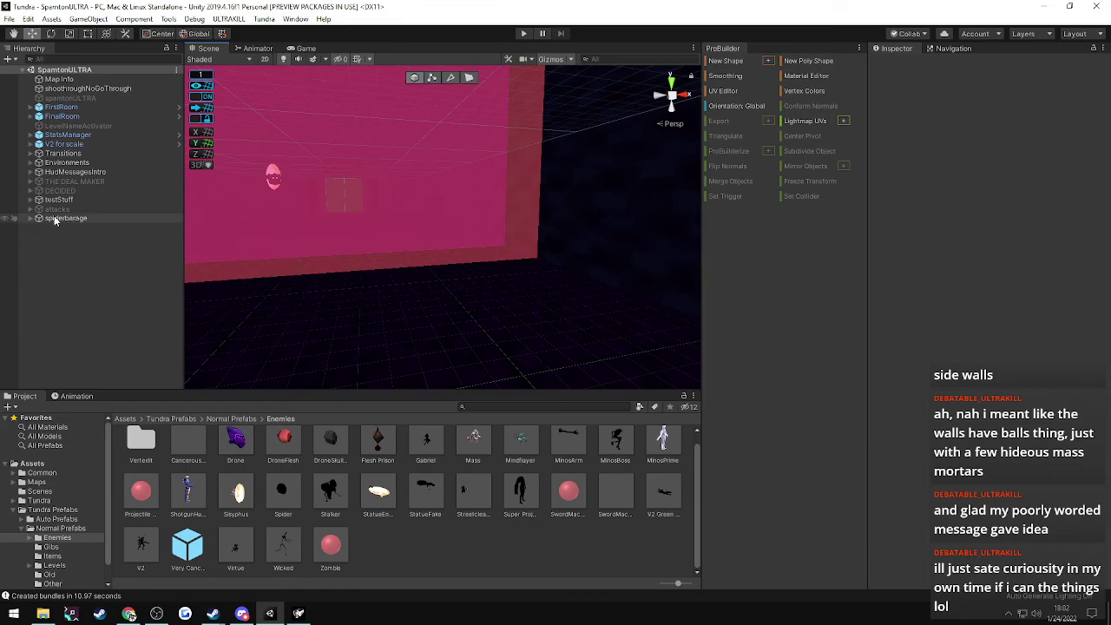
- Move spiderbarage into the attacks group and activate attacks
drag(53, 220, 58, 211)
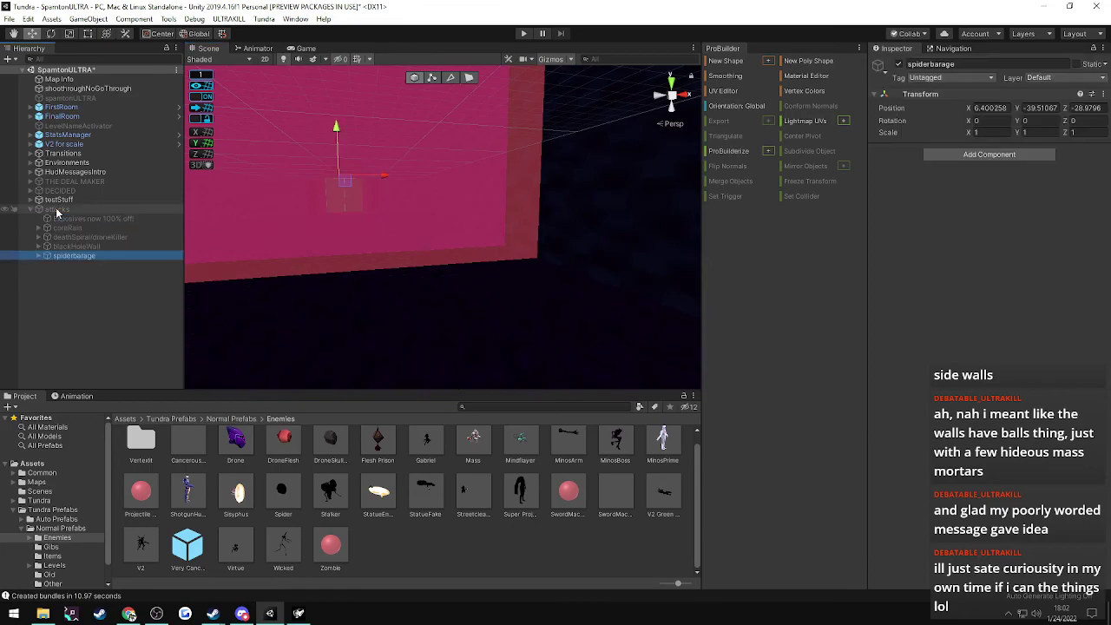
click(56, 211)
click(899, 64)
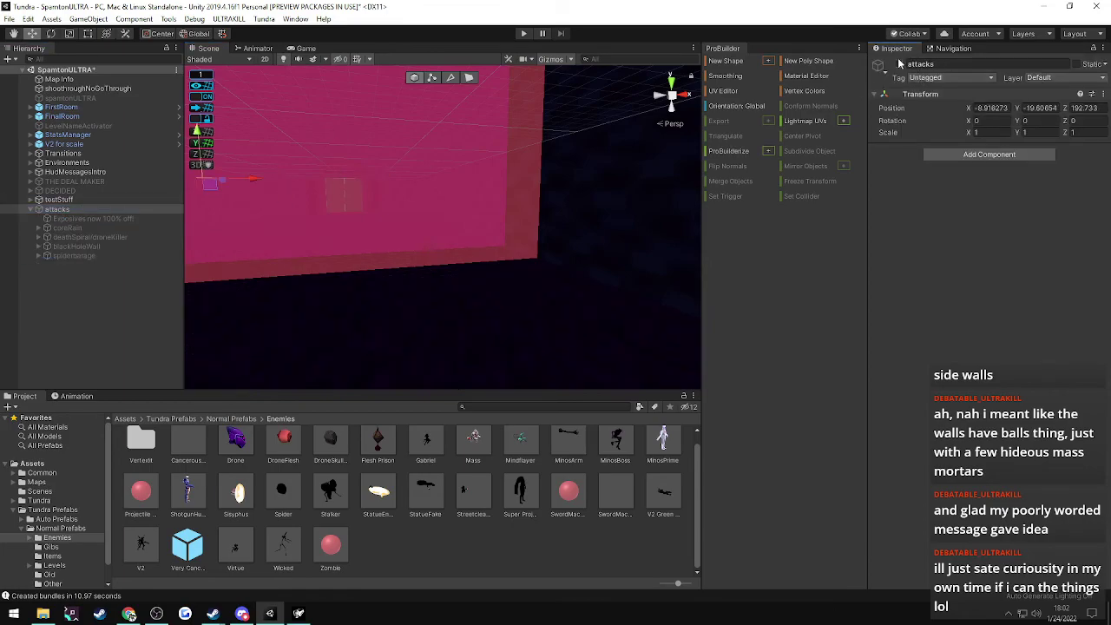
- Deactivate the blackHoleWall attack
click(55, 246)
click(898, 64)
- Add a second Object Activator to wall3 that disables wall3 and activates spiderbarage after a delay of 2.5
click(39, 246)
click(67, 273)
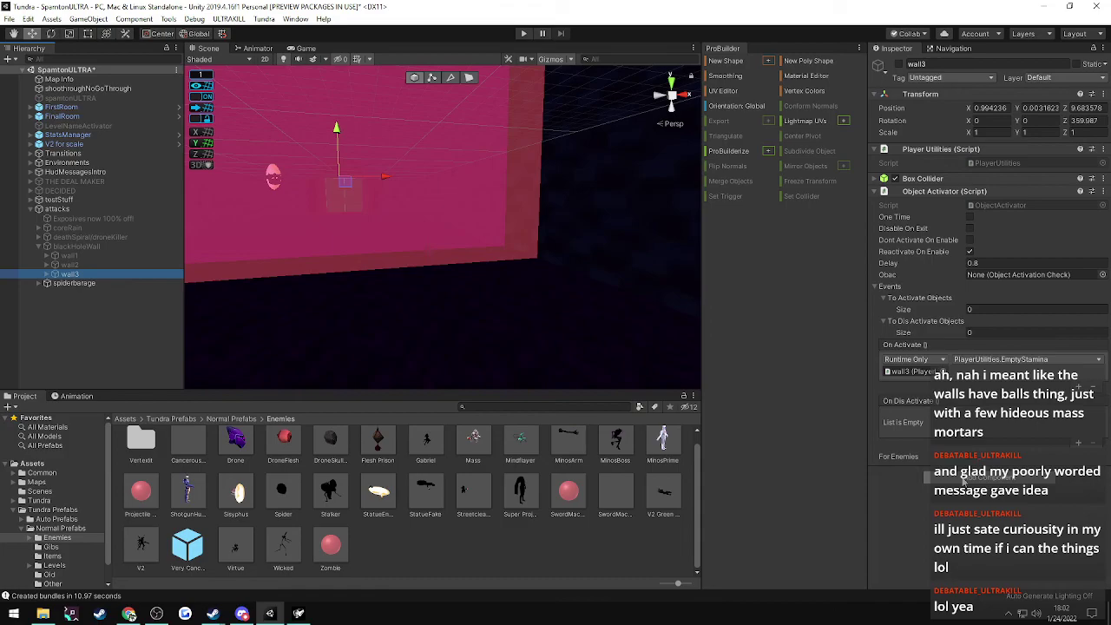
click(963, 480)
click(955, 476)
scroll(929, 455, down, 5)
click(978, 361)
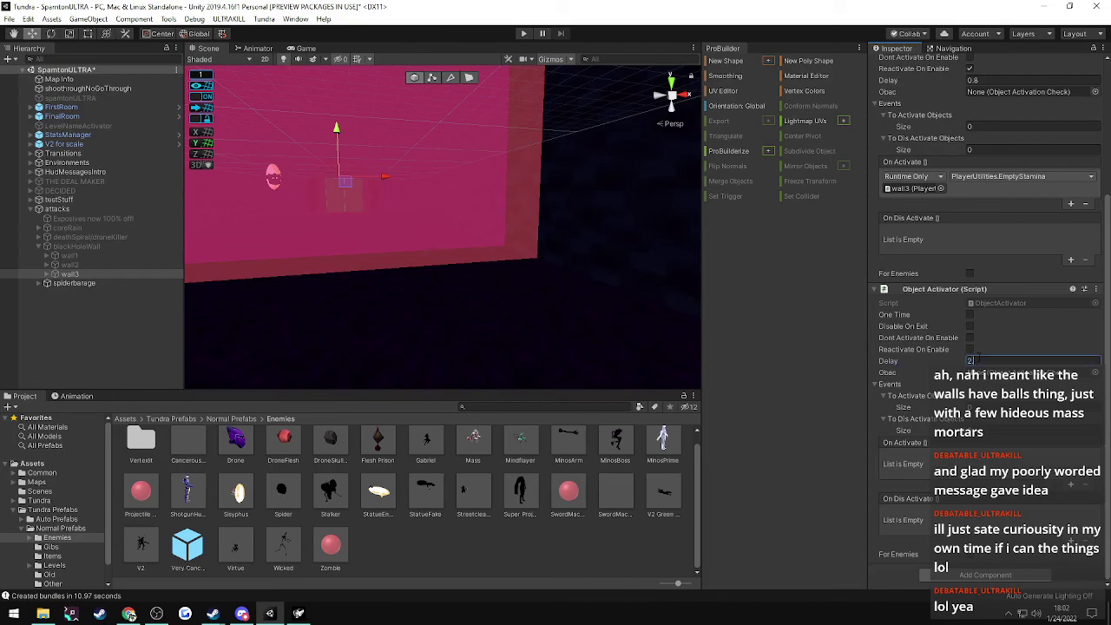
drag(69, 276, 928, 421)
drag(73, 285, 927, 400)
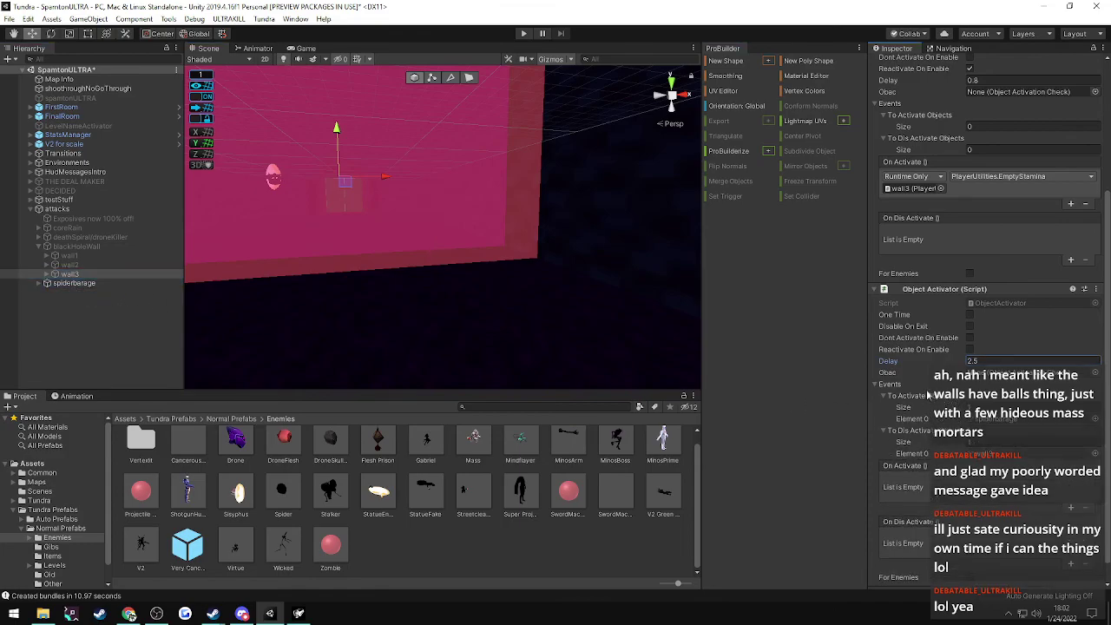
- Expand spiderbarage to check its Spider objects and rebuild the map's asset bundles
click(61, 284)
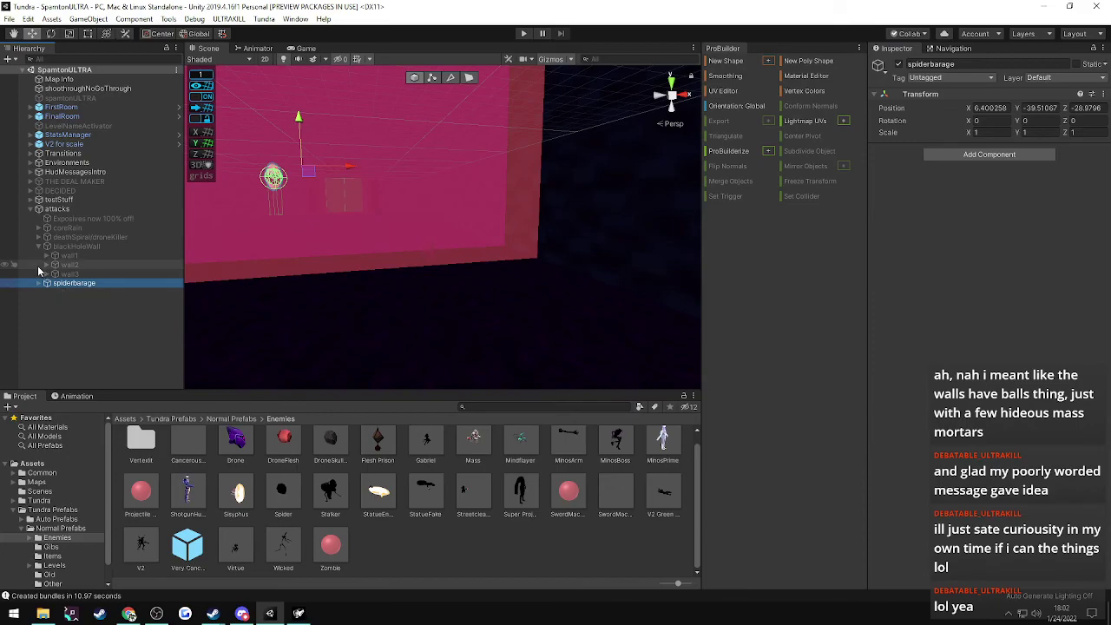
click(38, 284)
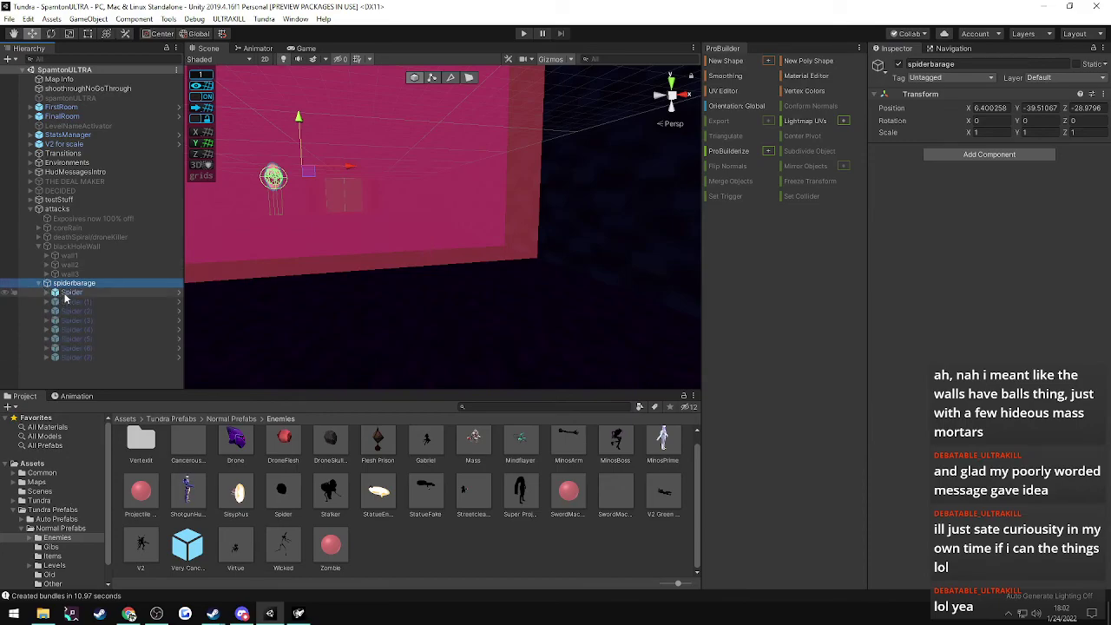
click(228, 18)
click(246, 36)
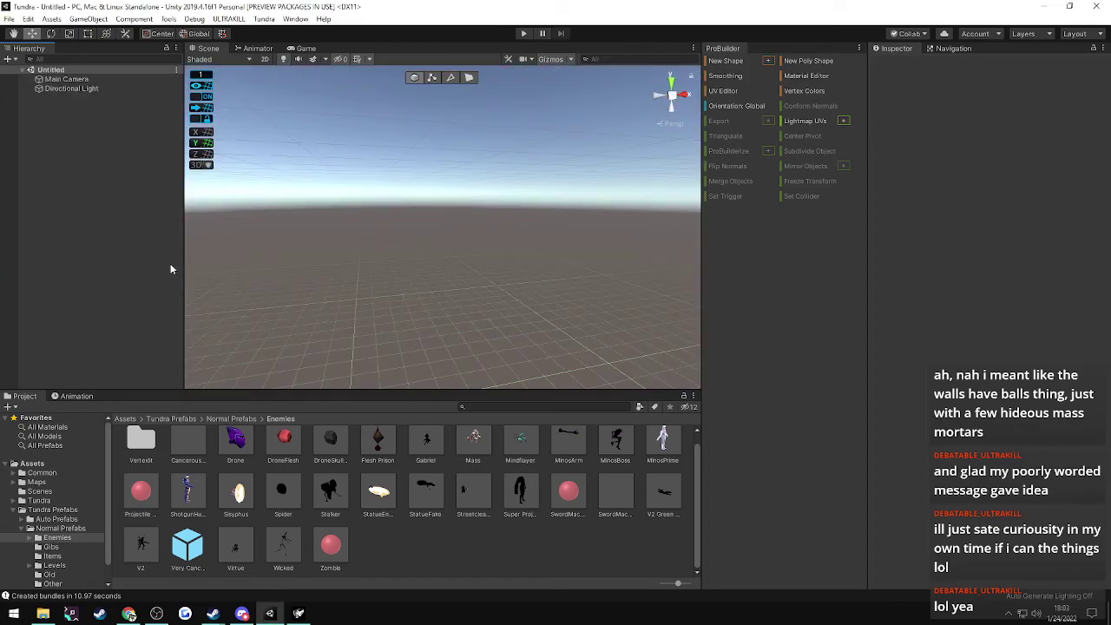
- Switch to ULTRAKILL, load SpamtonULTRA.blood to playtest the boss attacks in the arena, and quit the mission
click(299, 613)
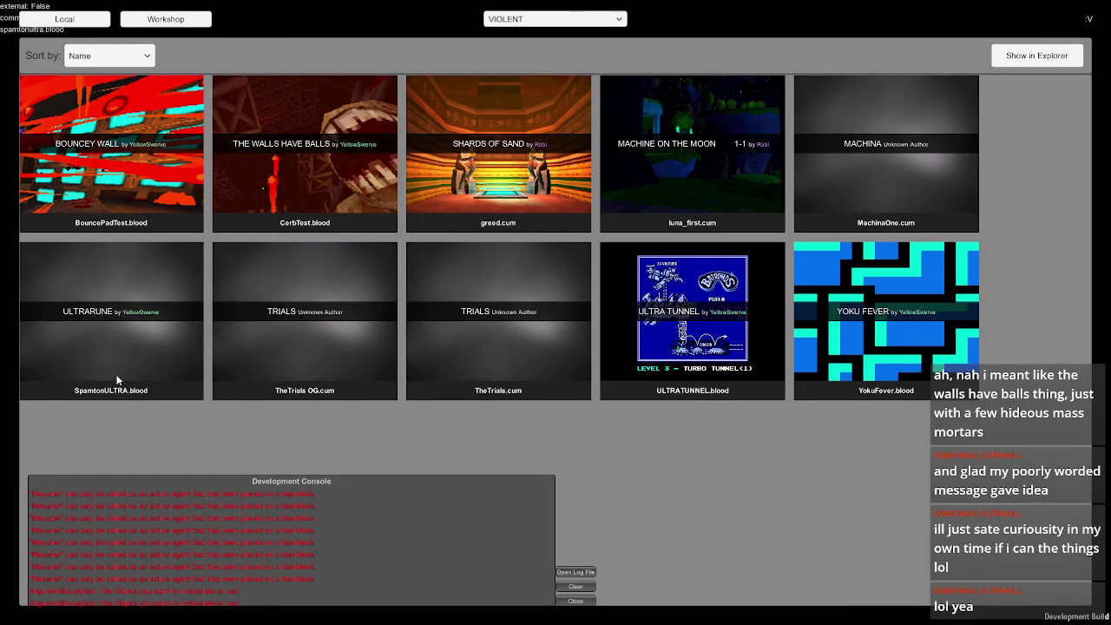
click(93, 324)
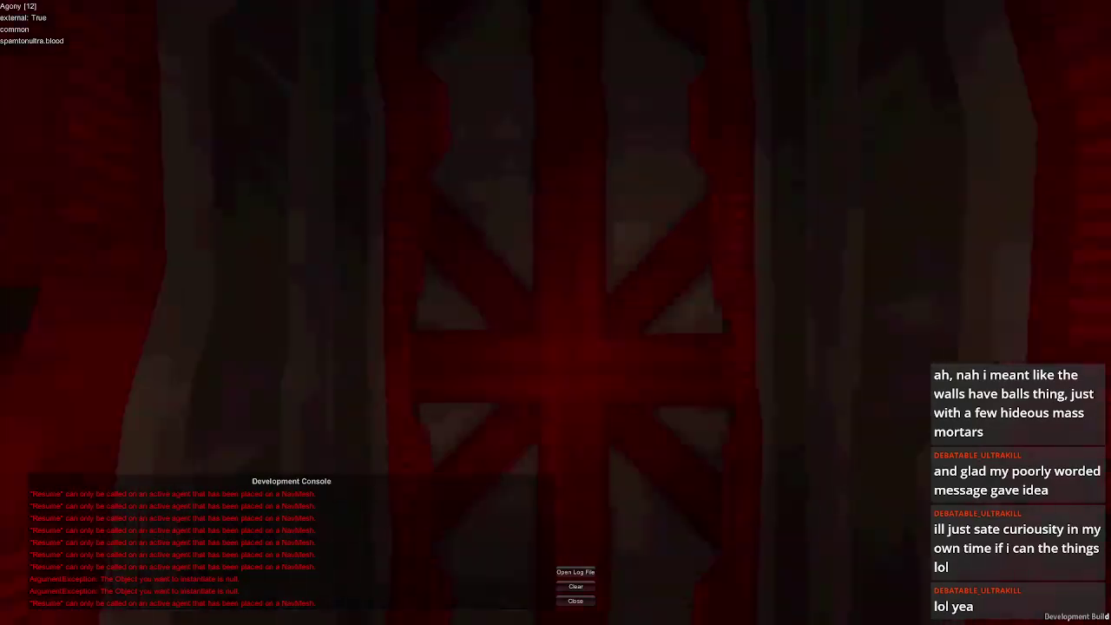
key(w)
key(shift)
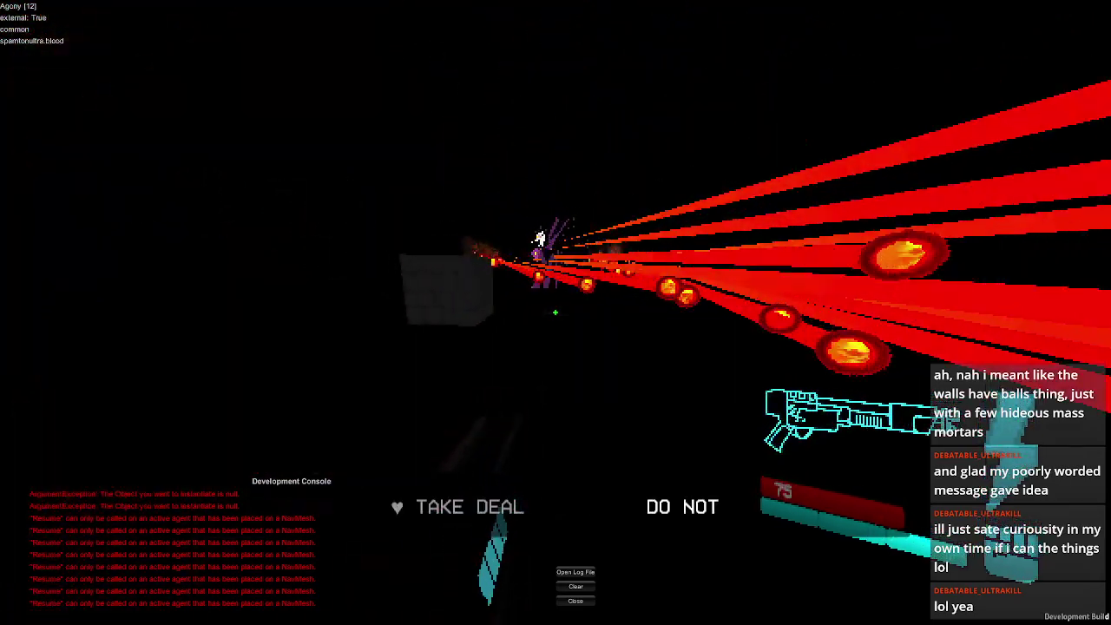
key(Escape)
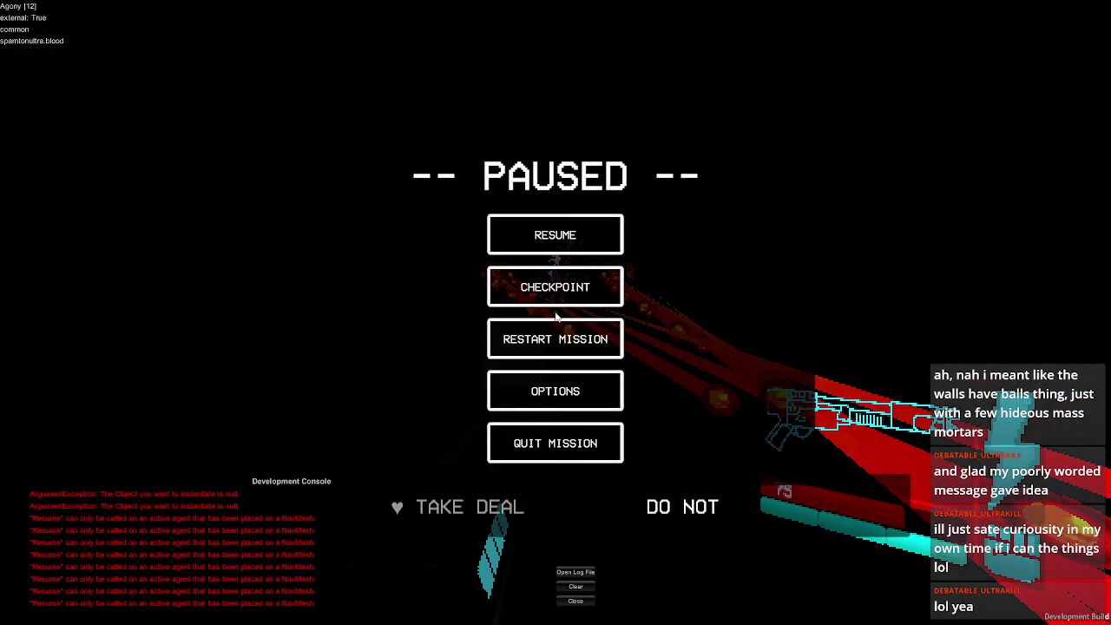
click(559, 450)
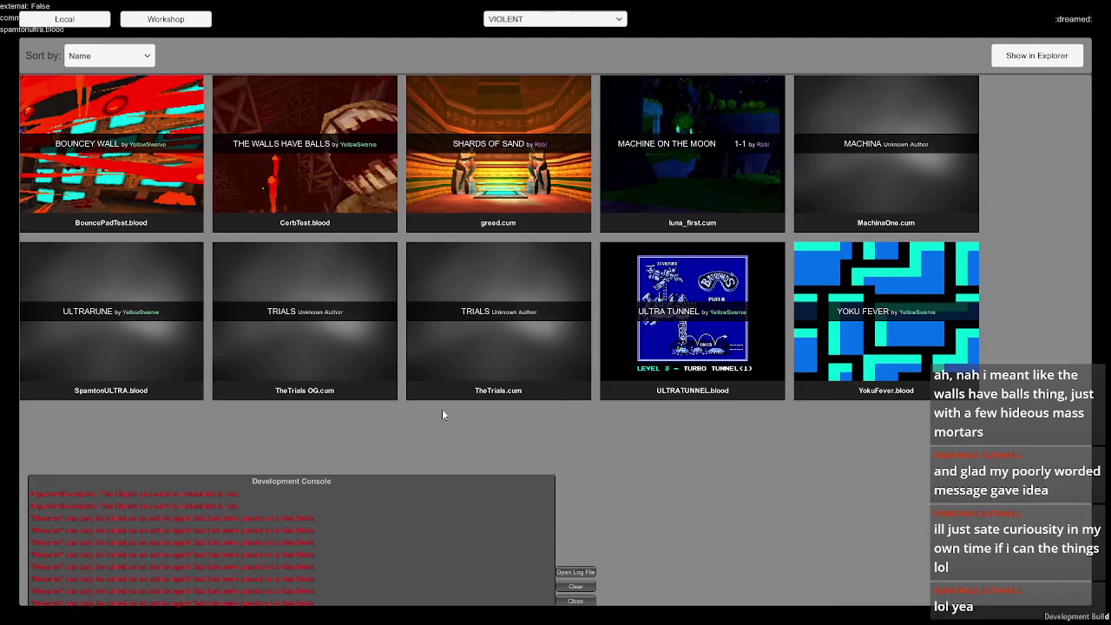
- Return to Unity and rebuild the asset bundles for the SpamtonULTRA scene
key(alt+Tab)
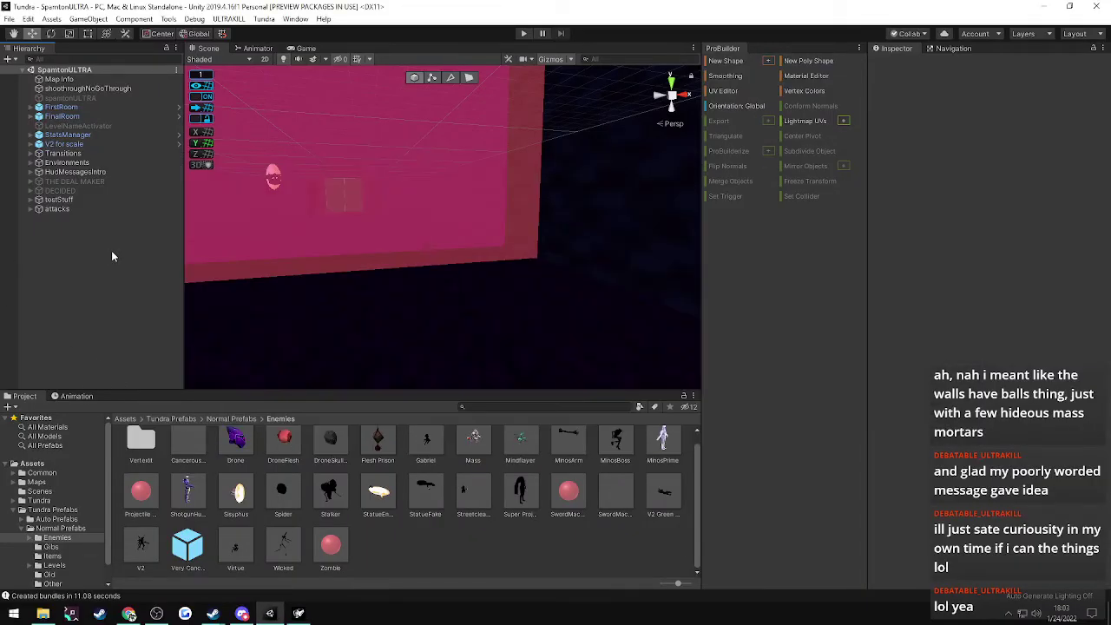
key(w)
right_drag(443, 268, 357, 241)
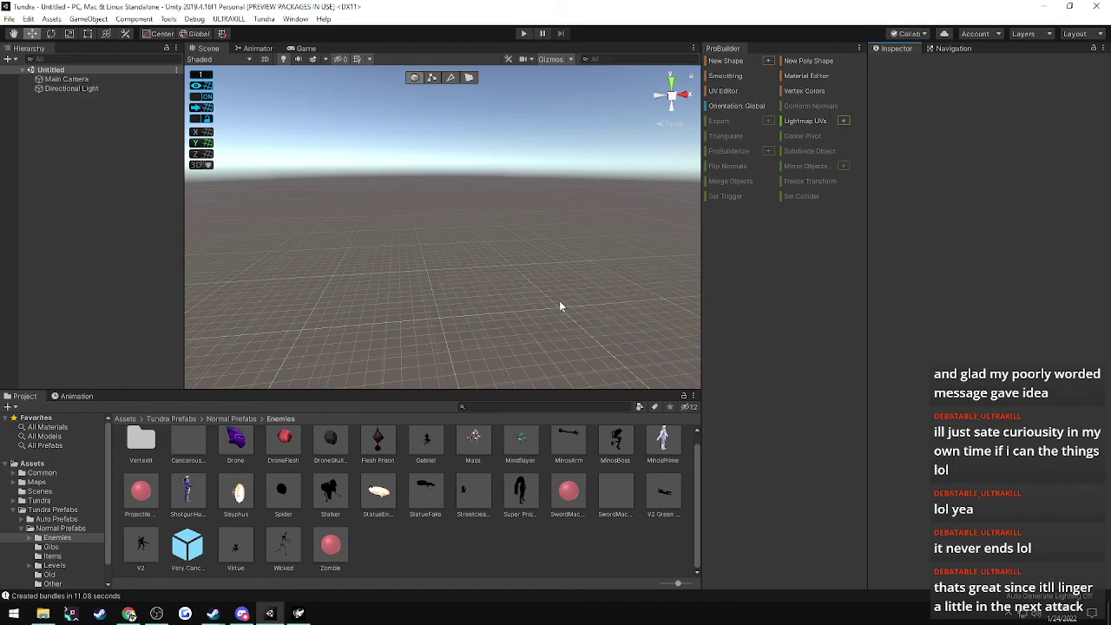
- Switch to ULTRAKILL, reload SpamtonULTRA.blood and playtest dodging the attacks during the boss's dialogue and deal prompt
click(298, 613)
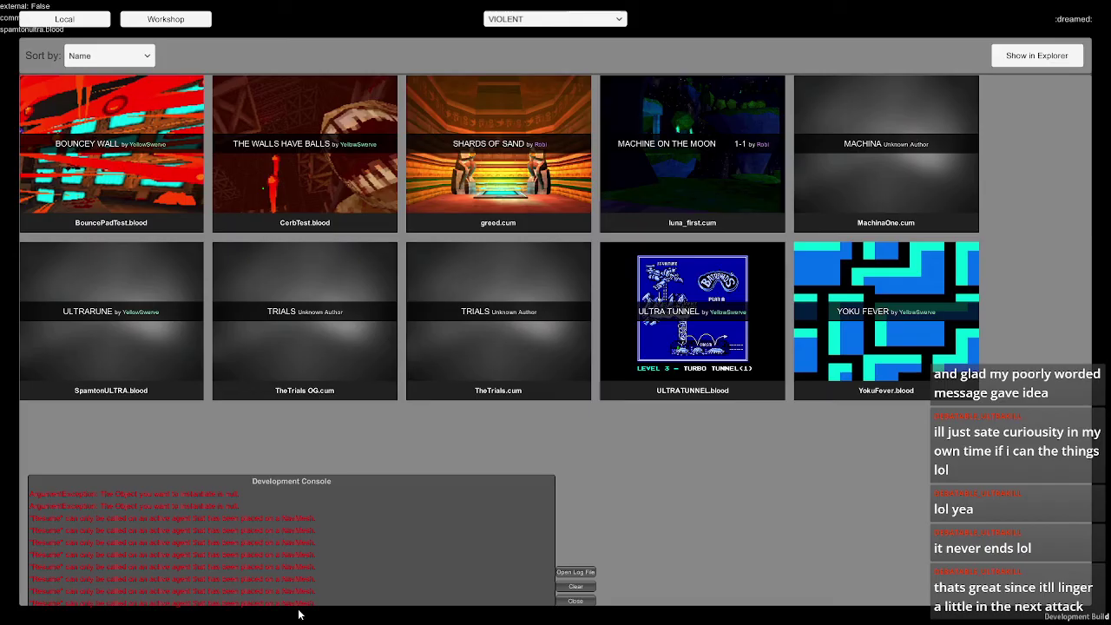
click(133, 326)
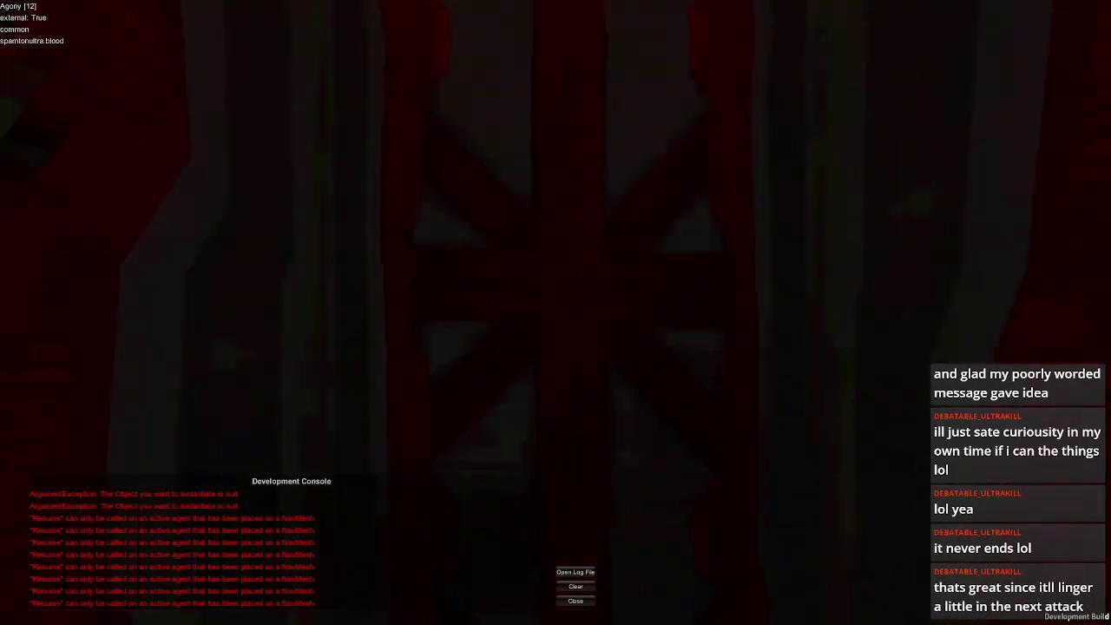
key(w)
key(shift)
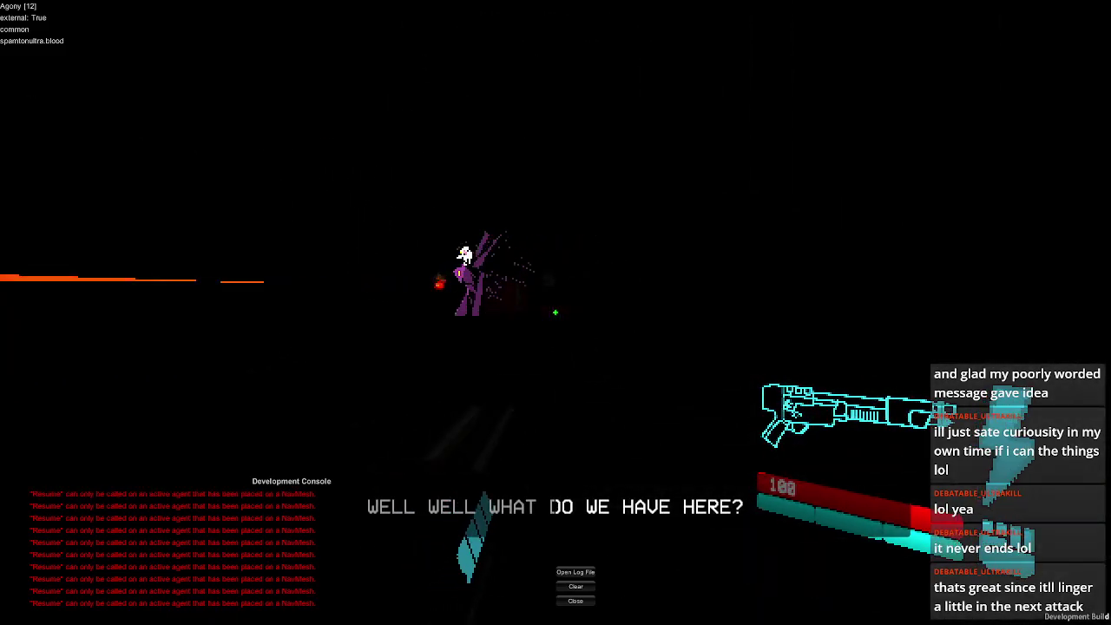
key(1)
click(555, 312)
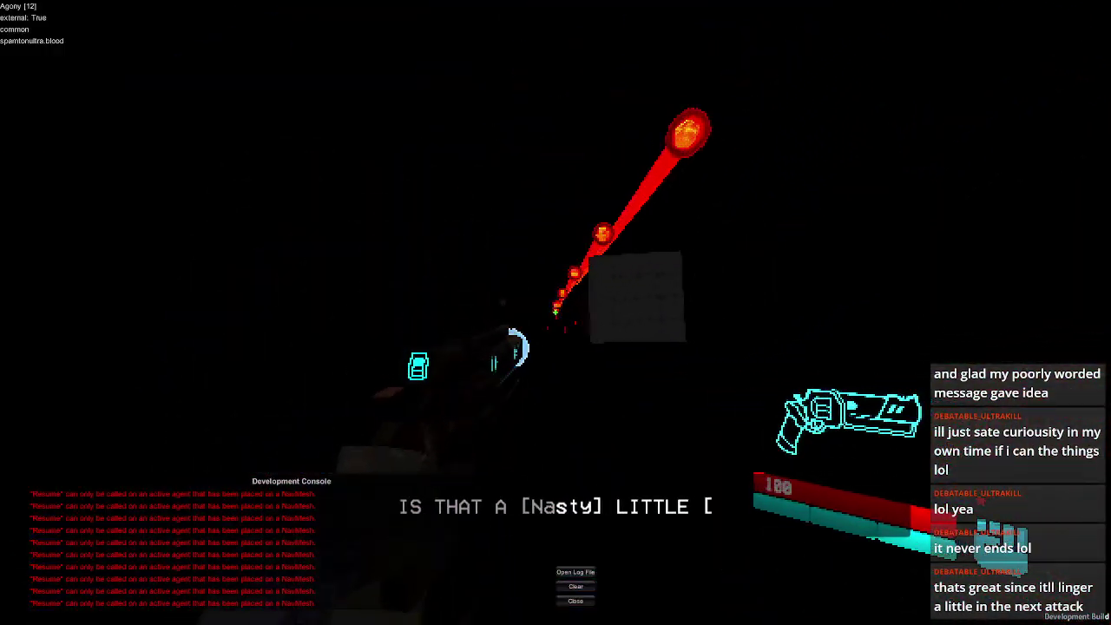
right_click(556, 312)
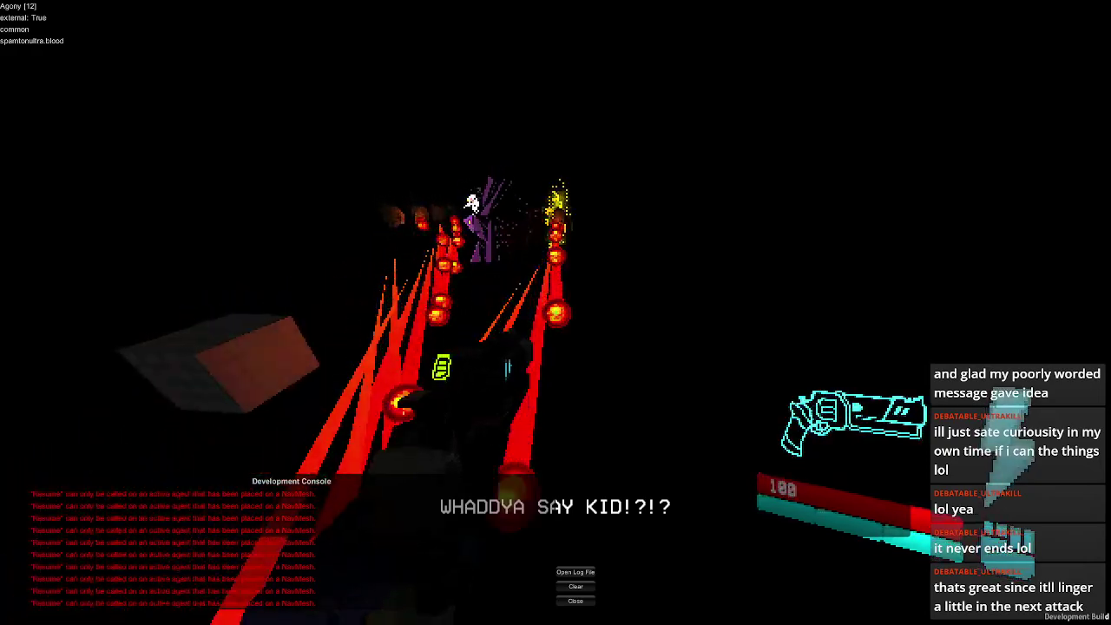
key(shift)
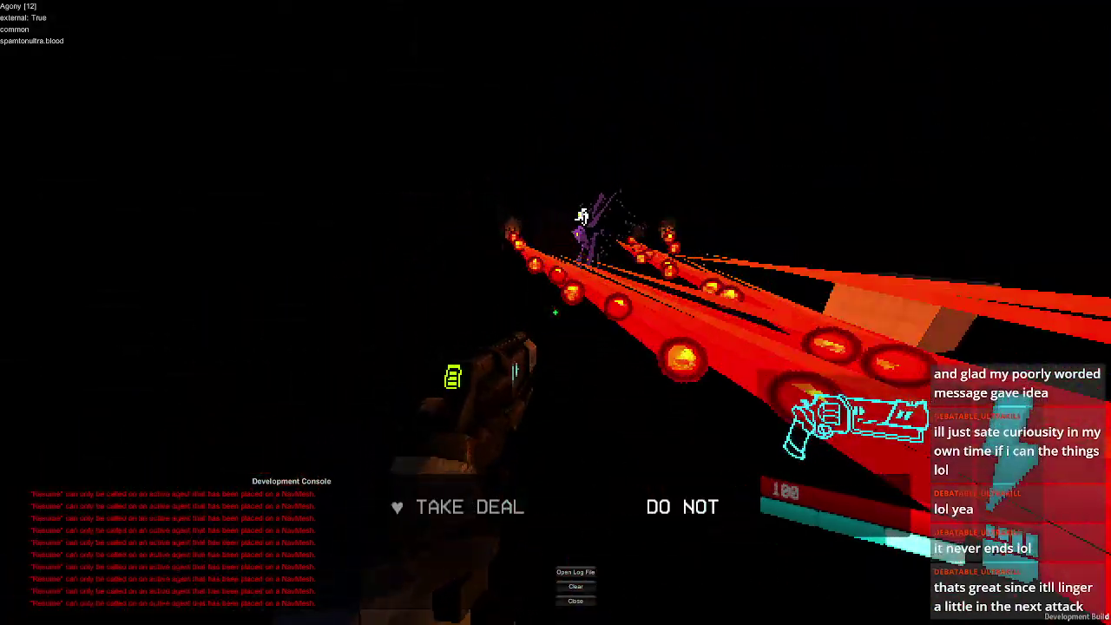
key(d)
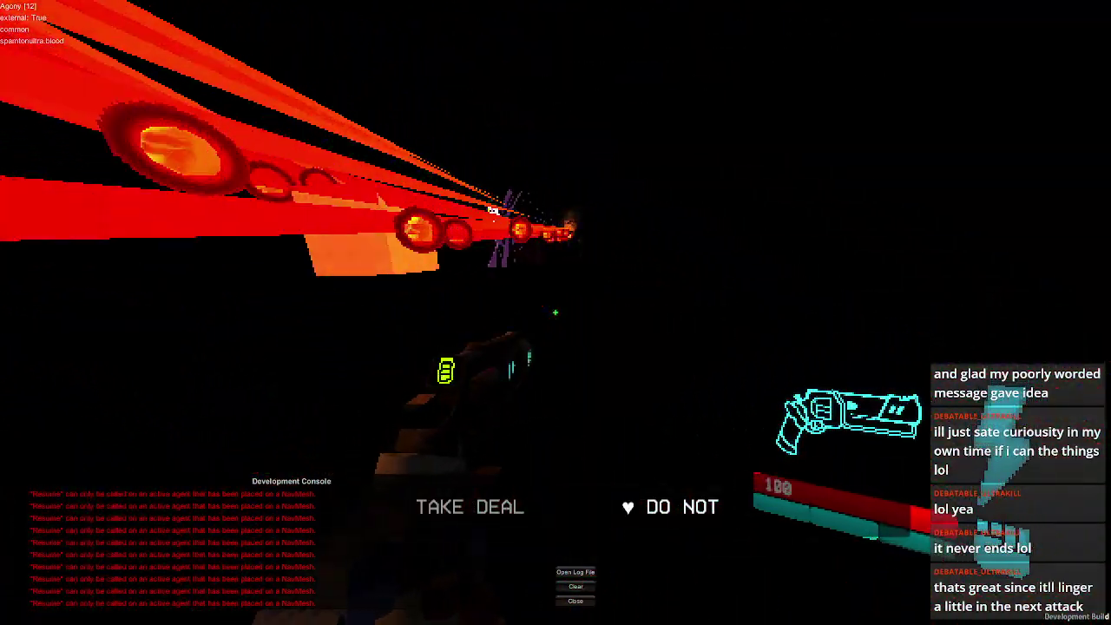
key(a)
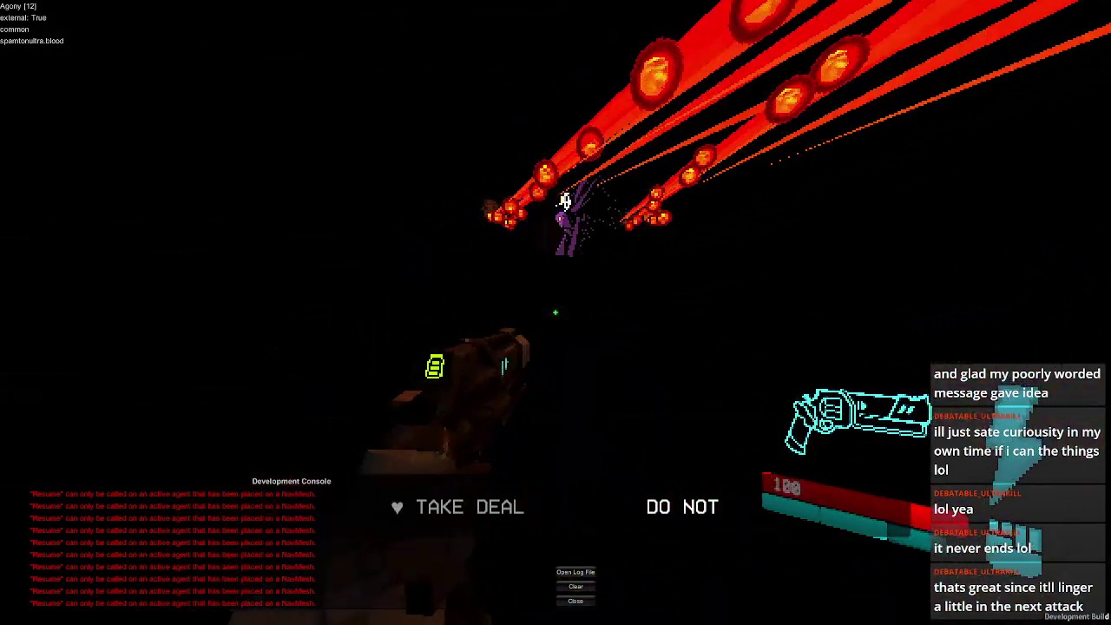
key(d)
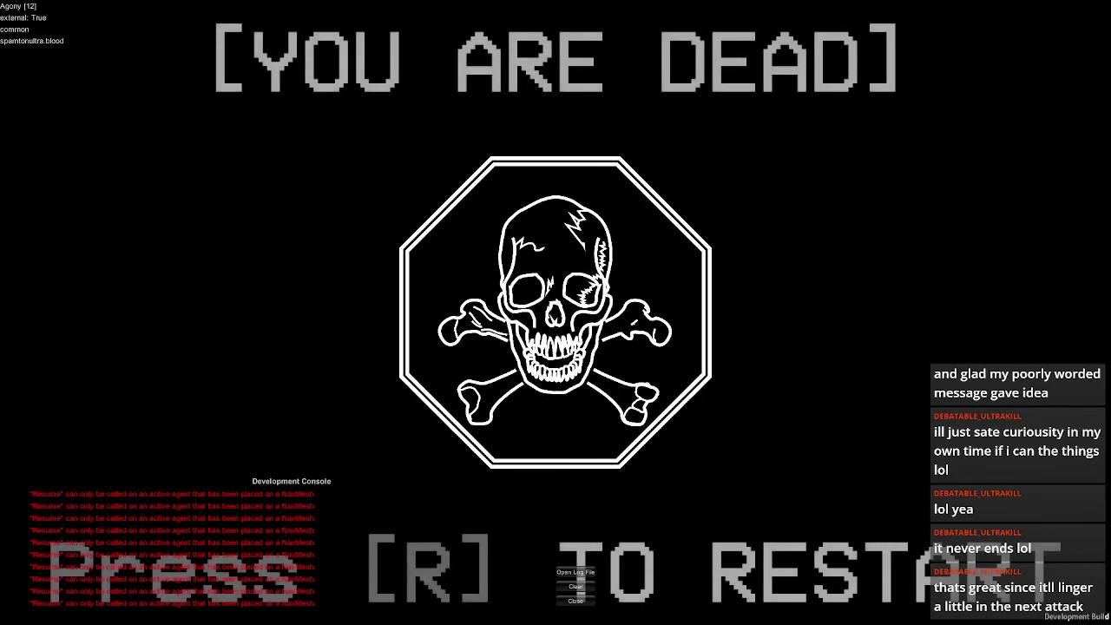
- Restart the mission, head back to the boss arena and answer the boss's prompt with TAKE DEAL
key(r)
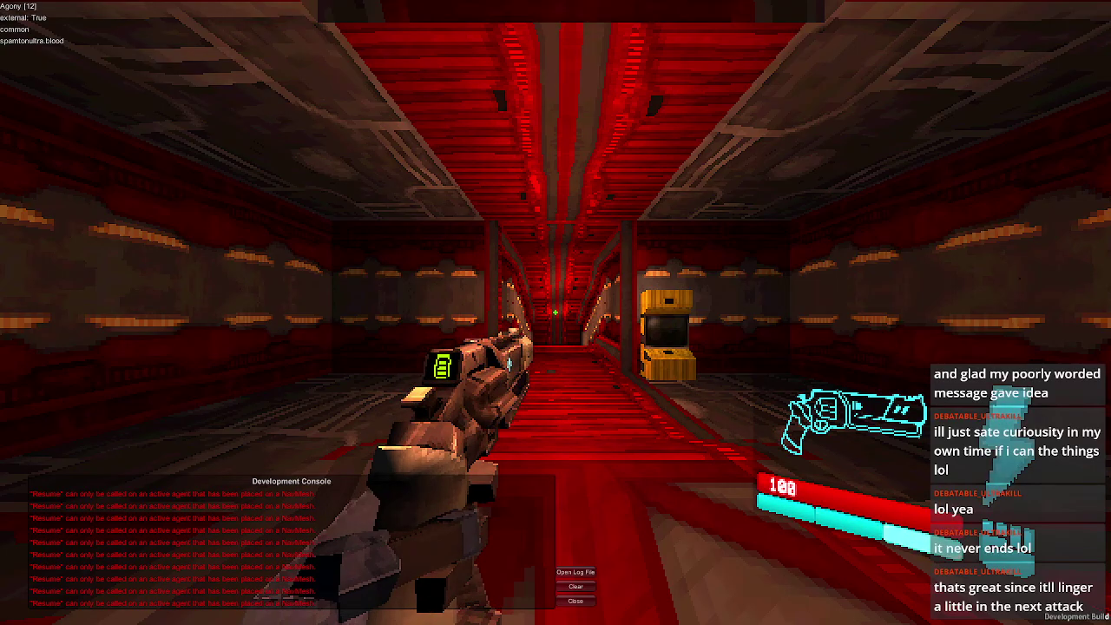
key(w)
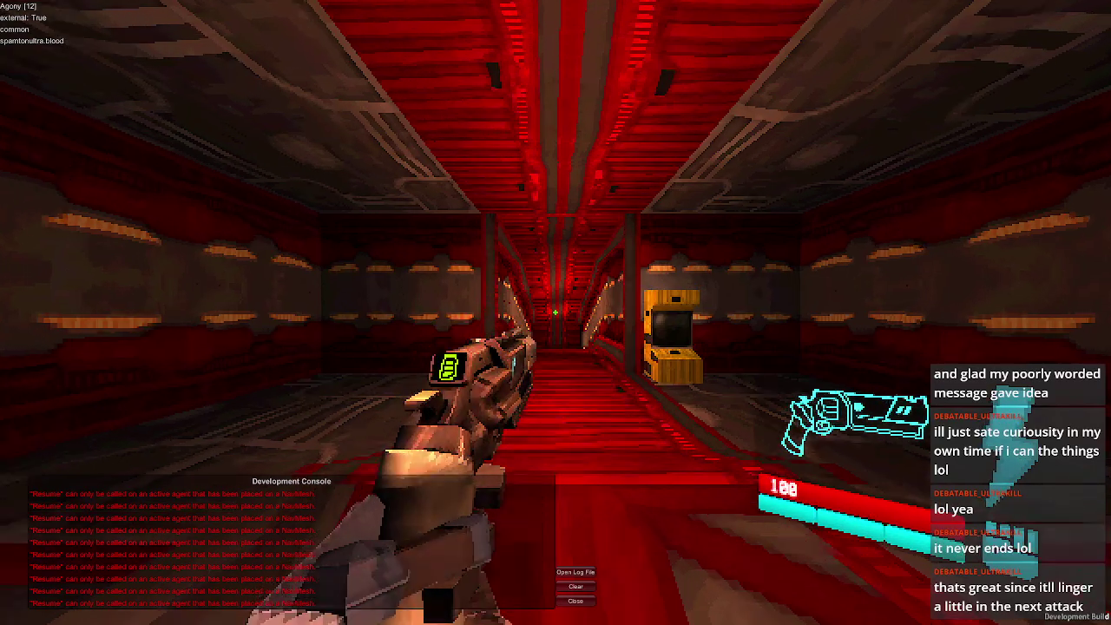
key(shift)
key(shift)
key(w)
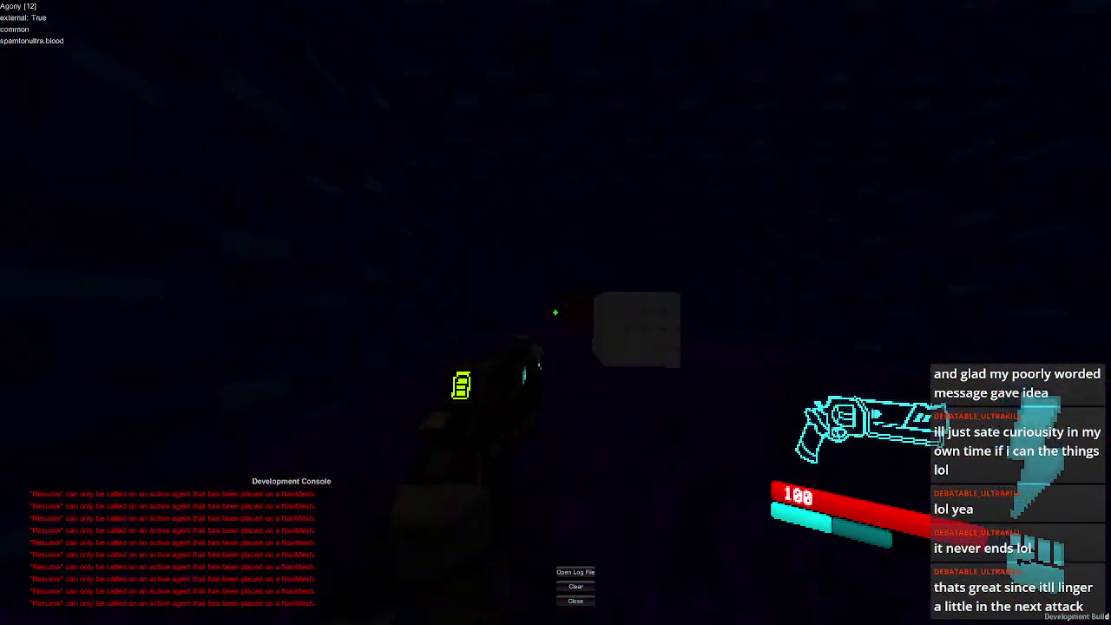
key(d)
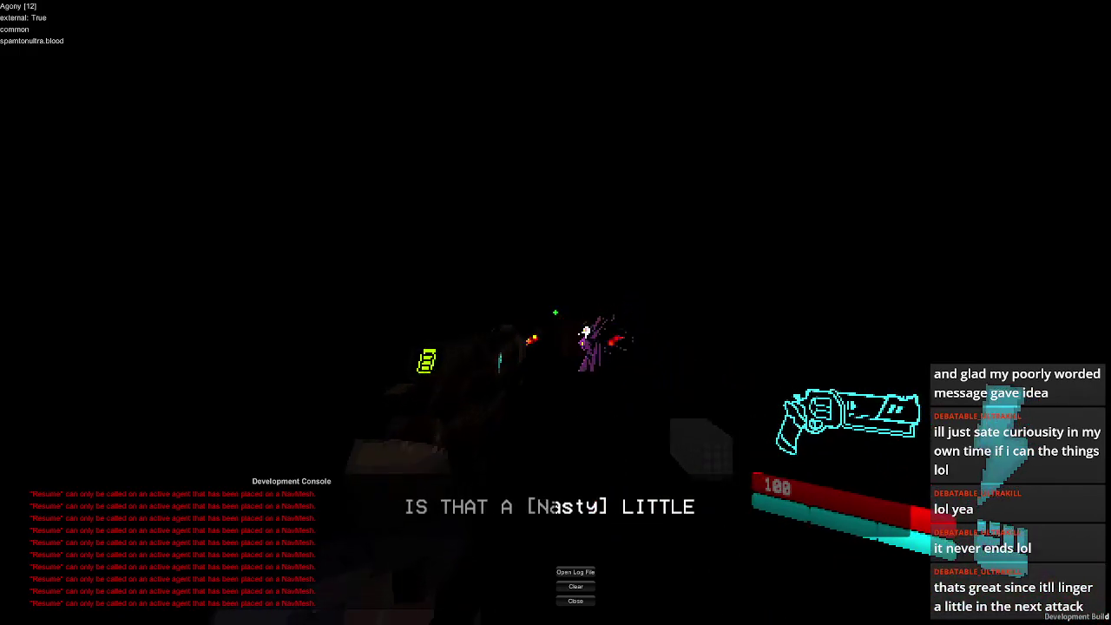
key(a)
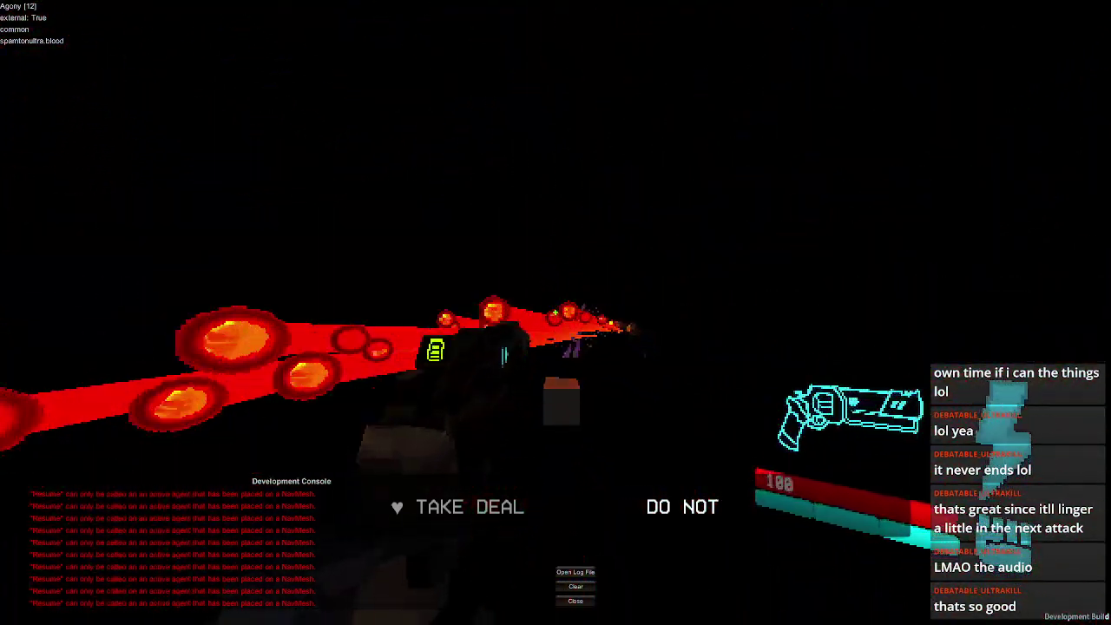
key(Return)
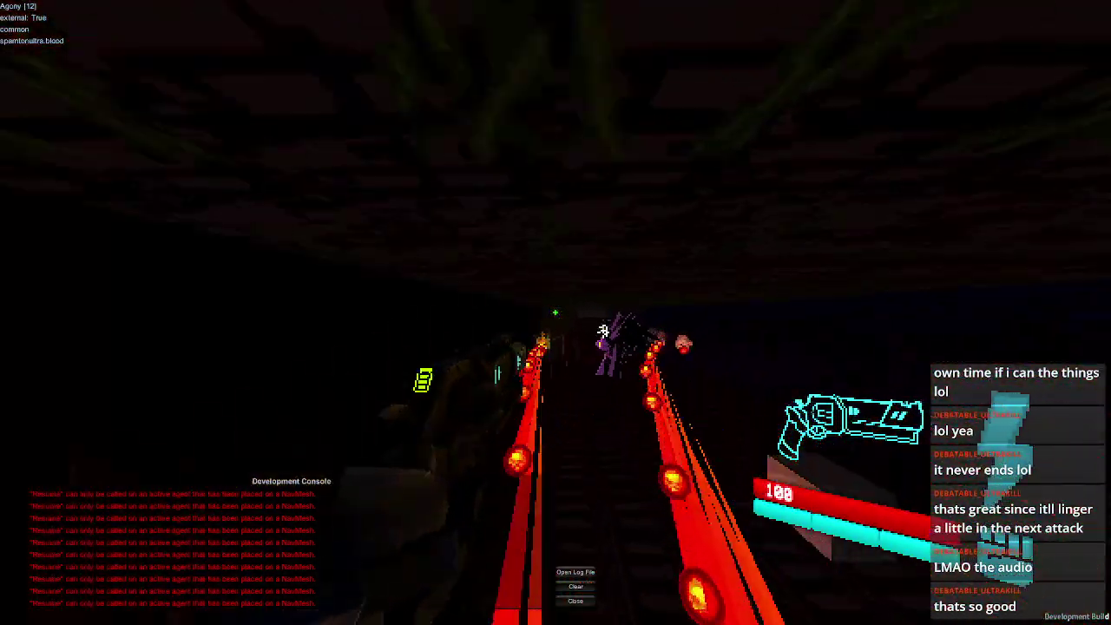
- Playtest the arena by dashing and jumping through the boss attacks, and quit the mission
key(shift)
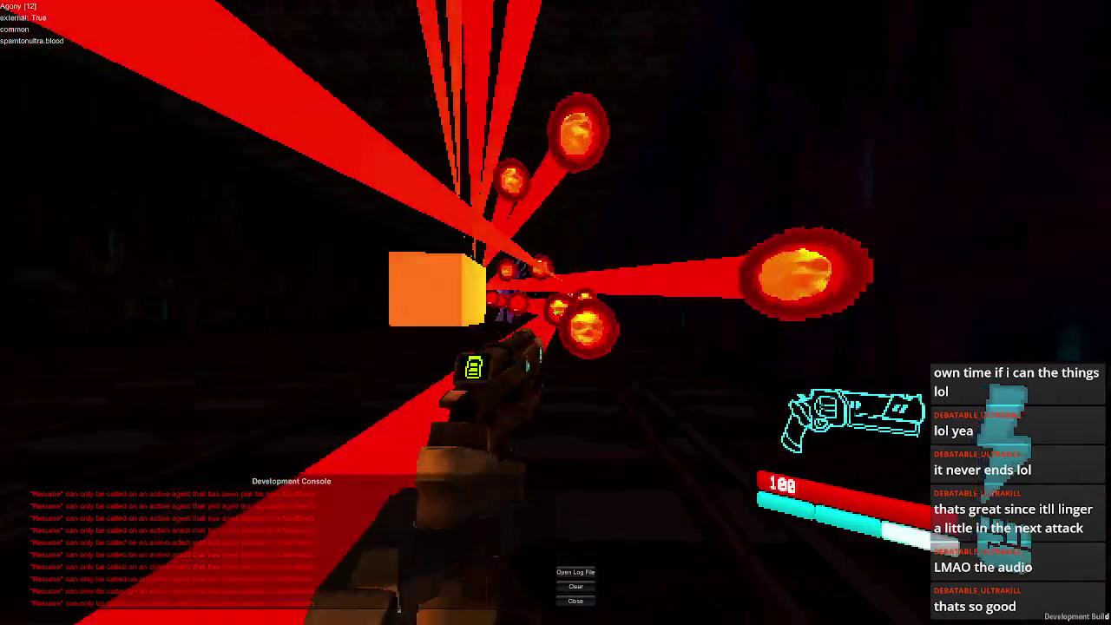
key(shift)
key(shift)
key(shift)
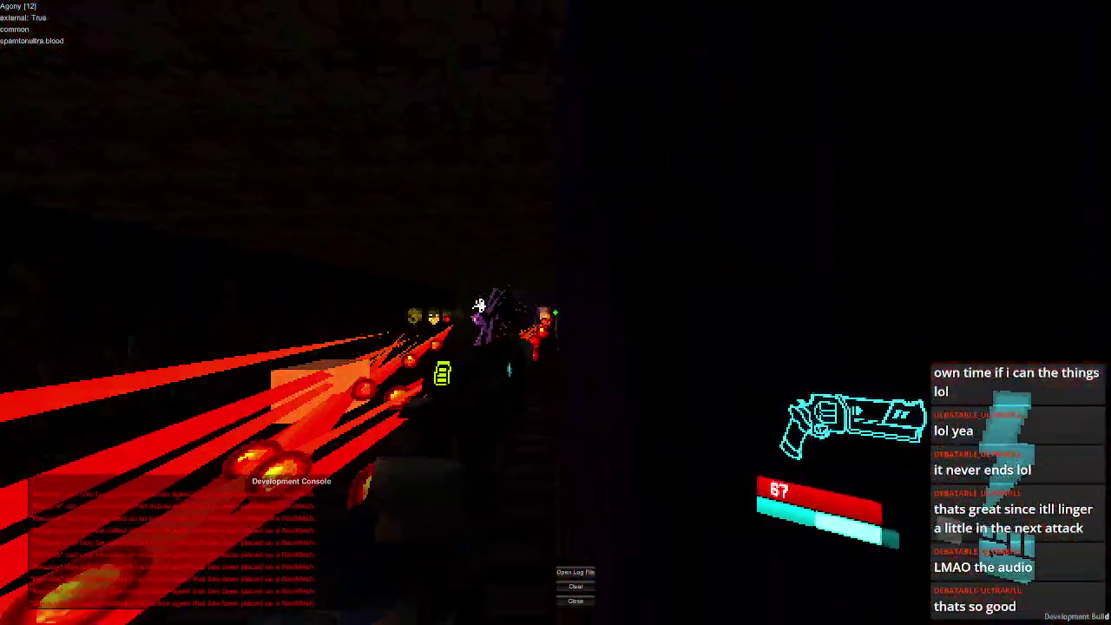
key(space)
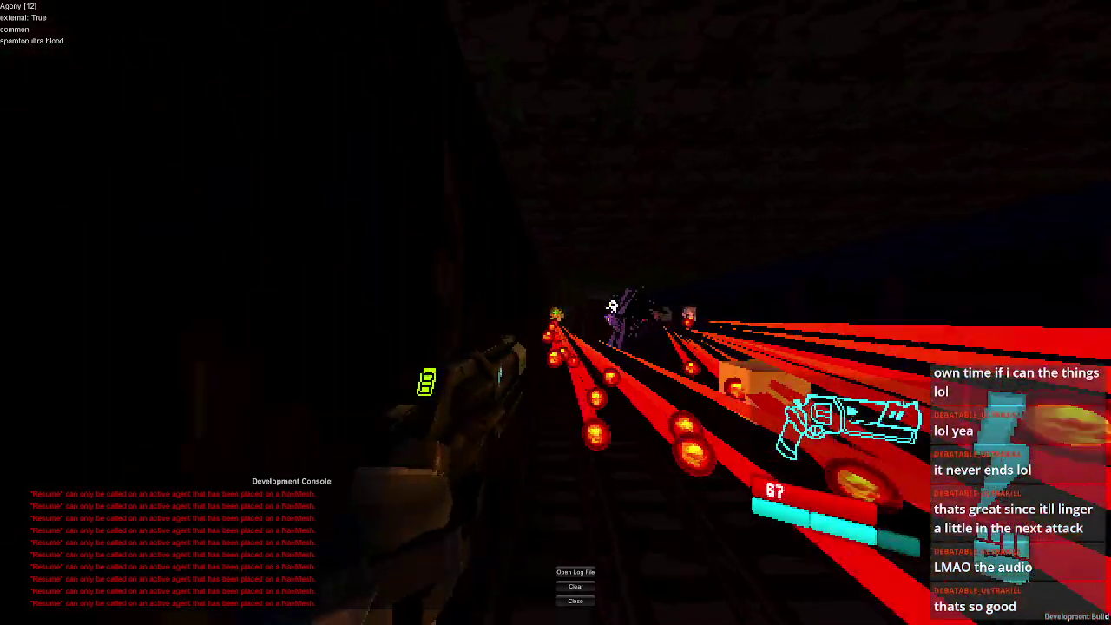
key(space)
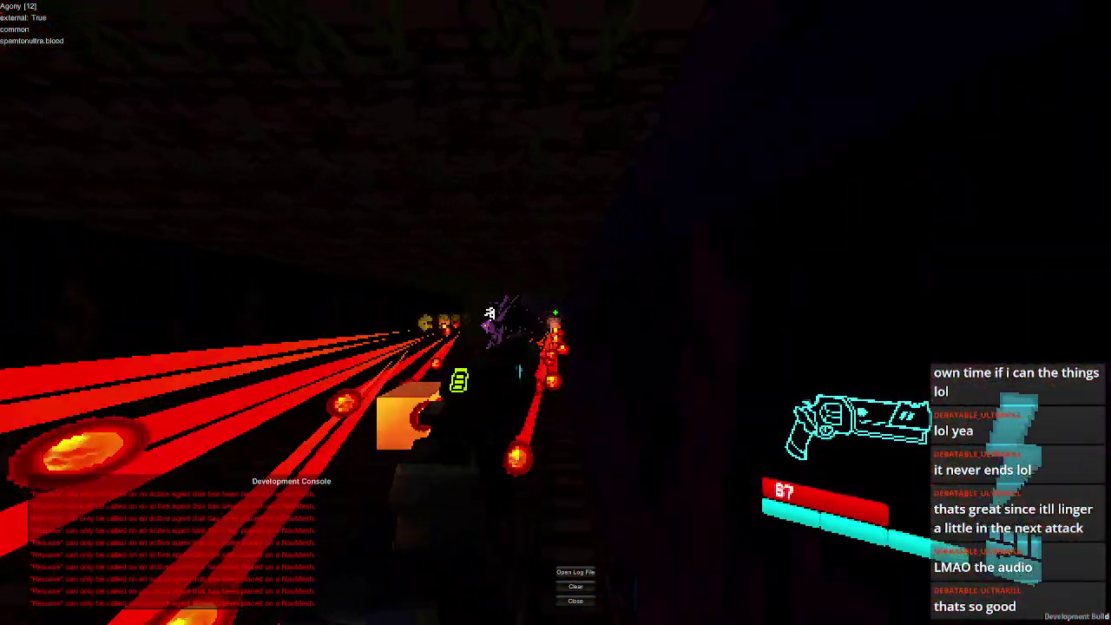
key(a)
key(ctrl)
key(space)
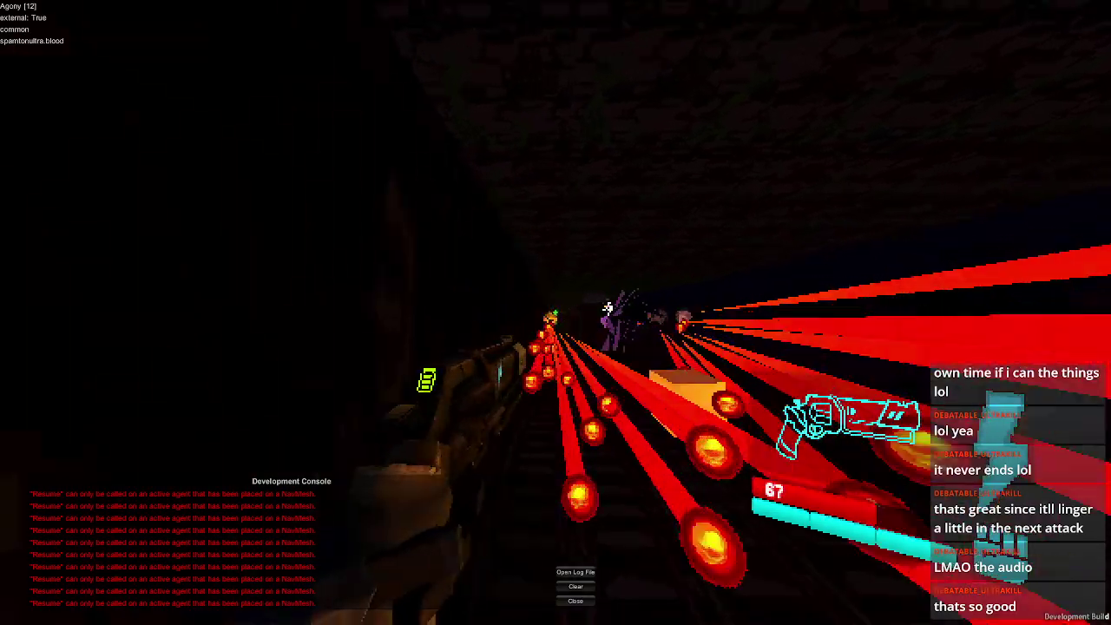
key(d)
key(space)
key(a)
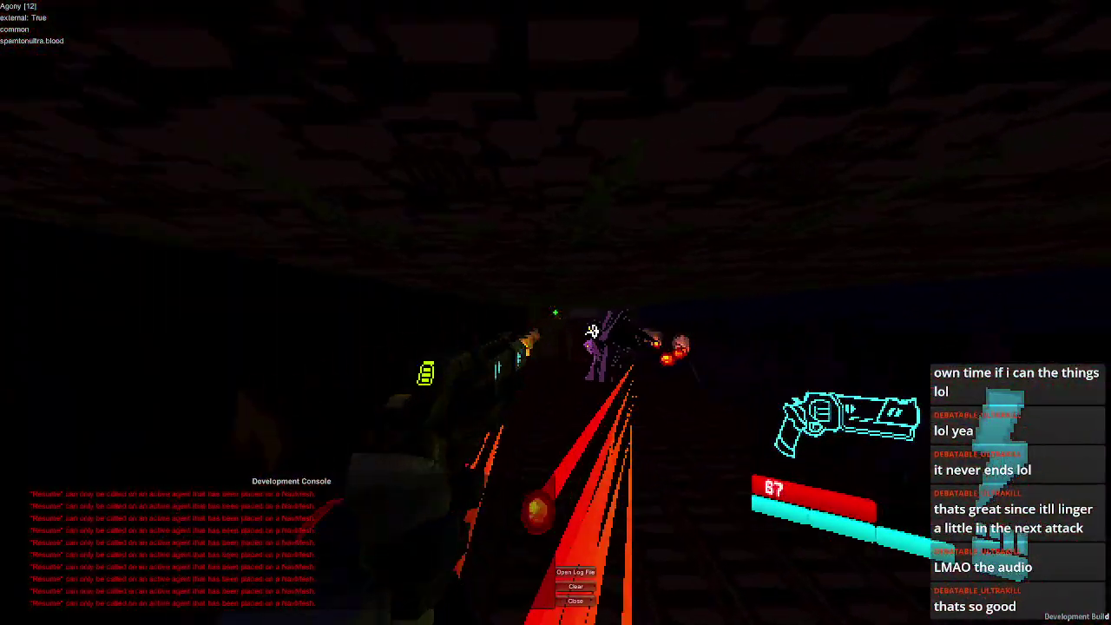
key(shift)
key(shift)
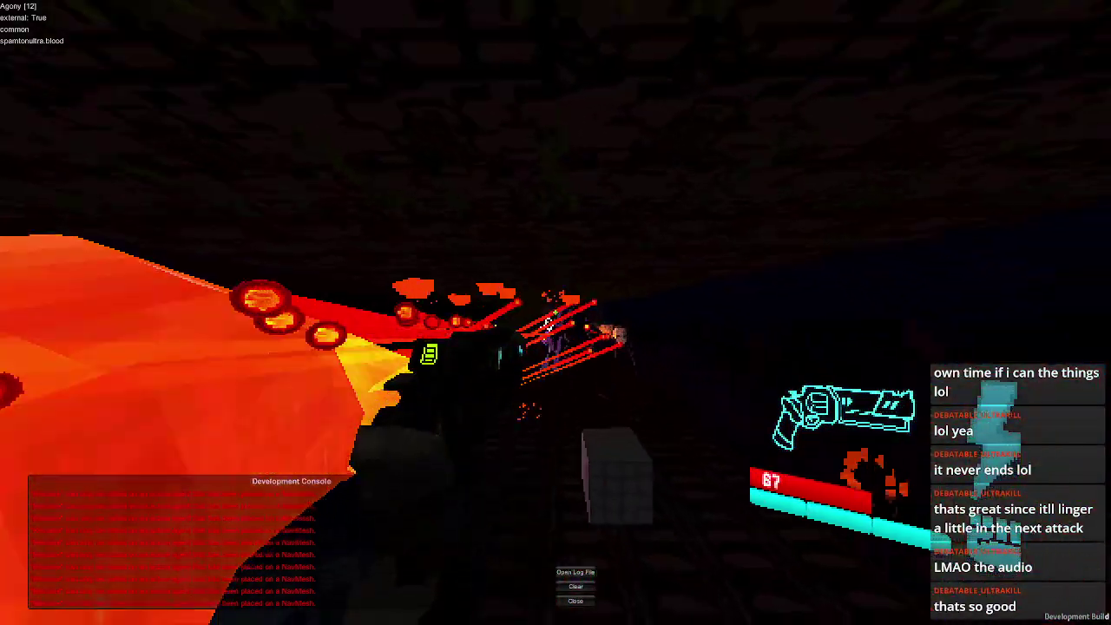
key(Escape)
click(503, 445)
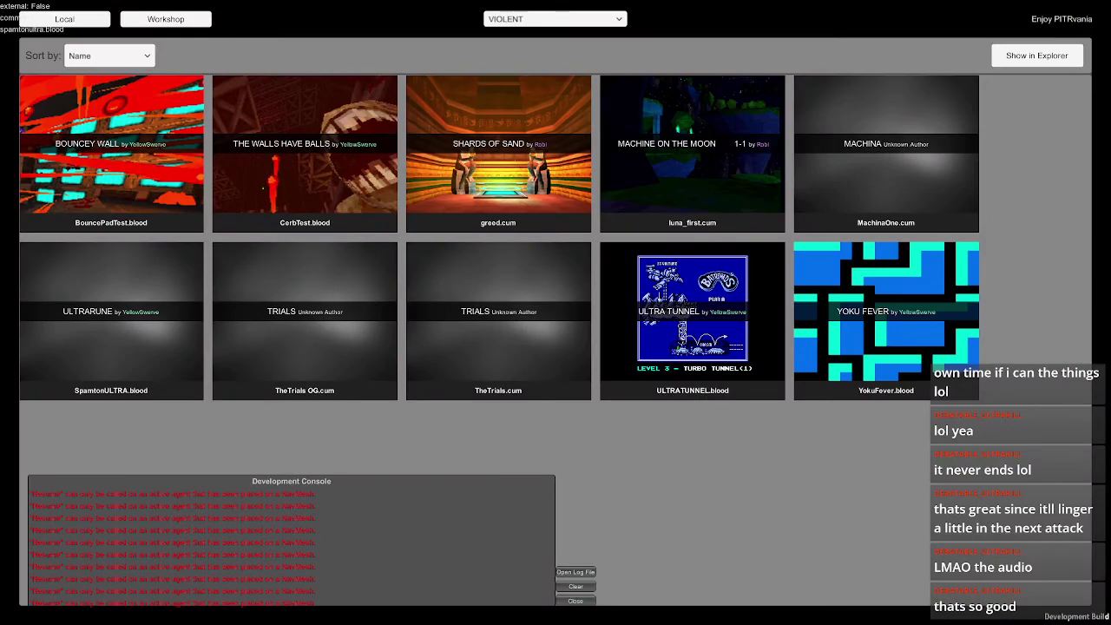
key(alt+Tab)
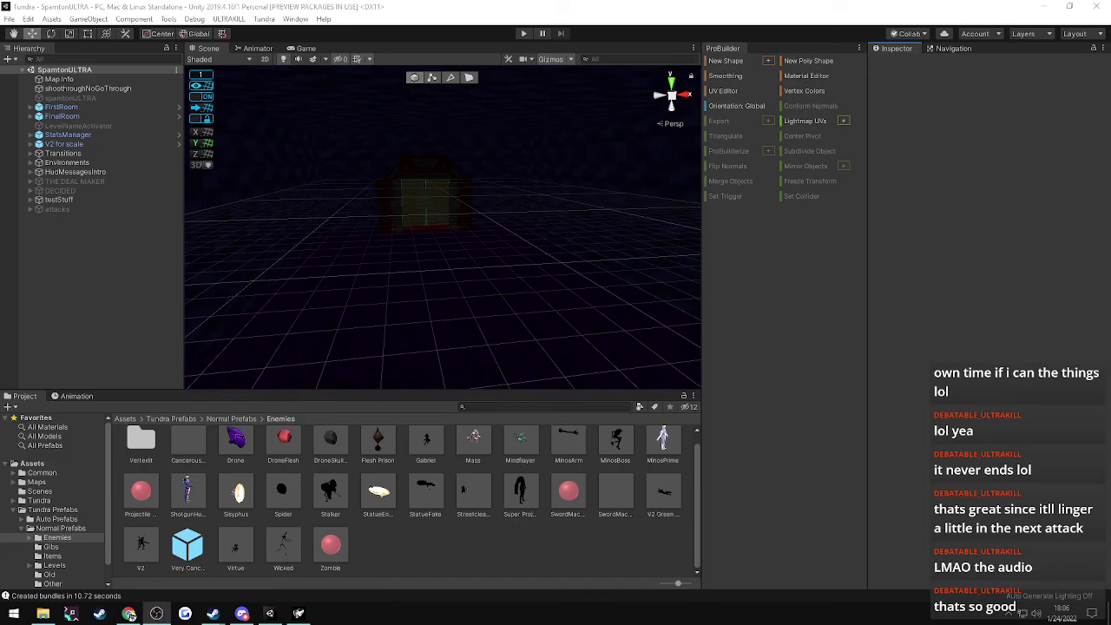
key(alt+Tab)
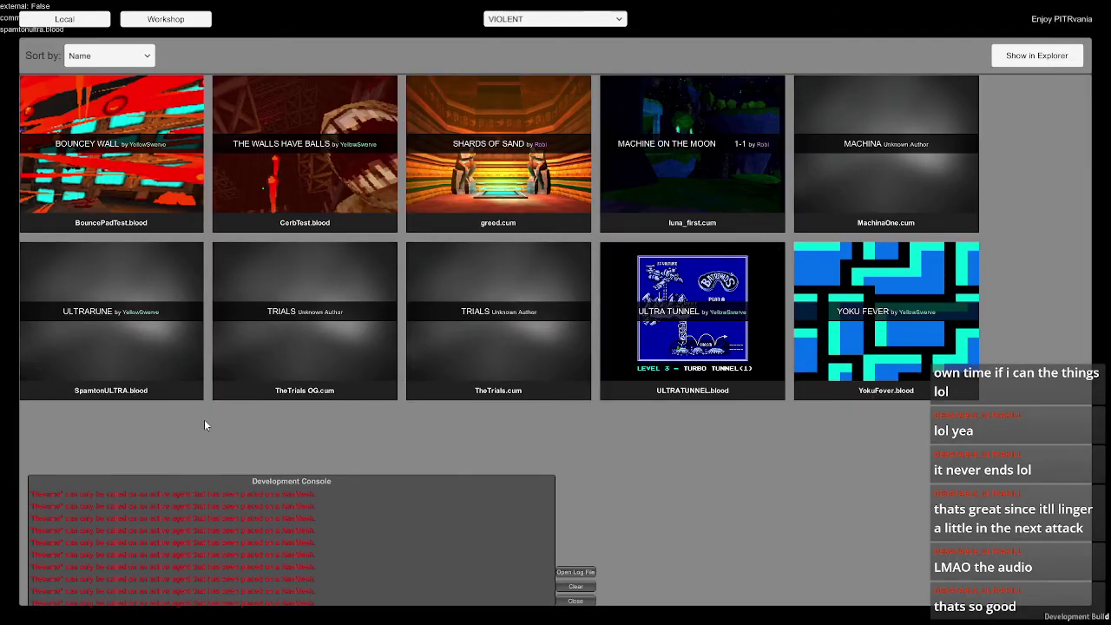
- Close the game's development console, switch to Unity and select the EnvironmentPreSpam floor cube
click(575, 600)
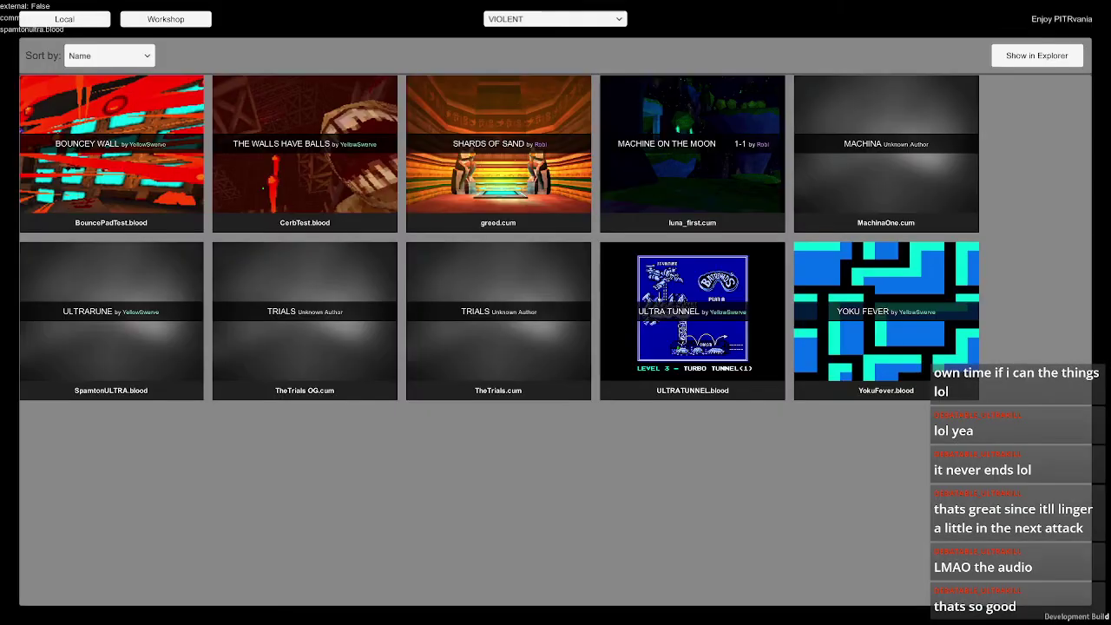
key(alt+Tab)
click(417, 287)
right_drag(416, 292, 660, 312)
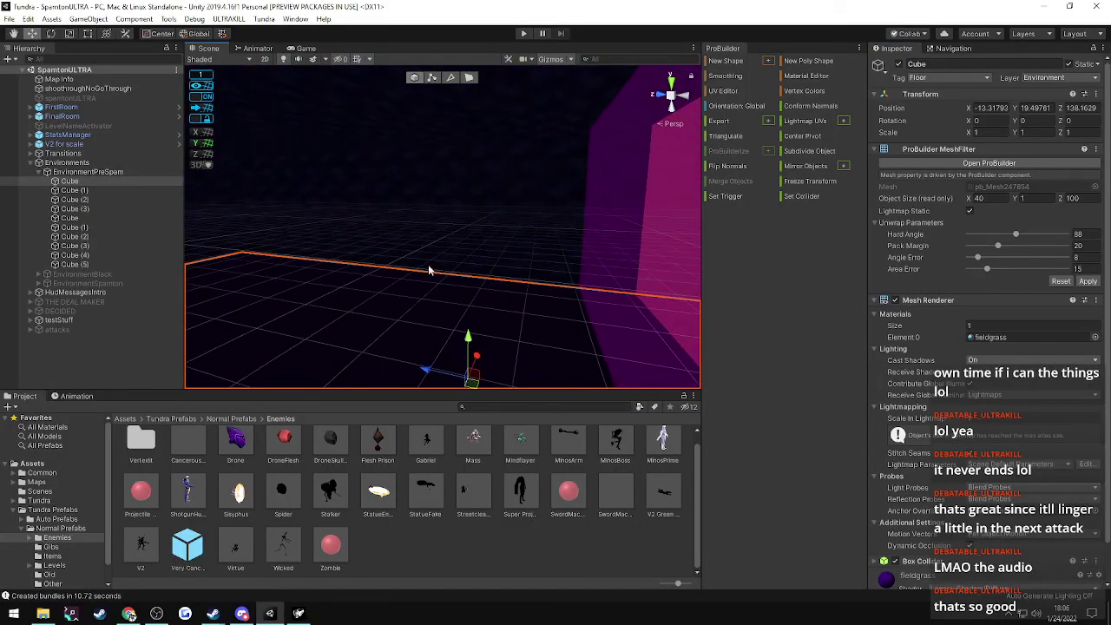
right_drag(354, 256, 686, 265)
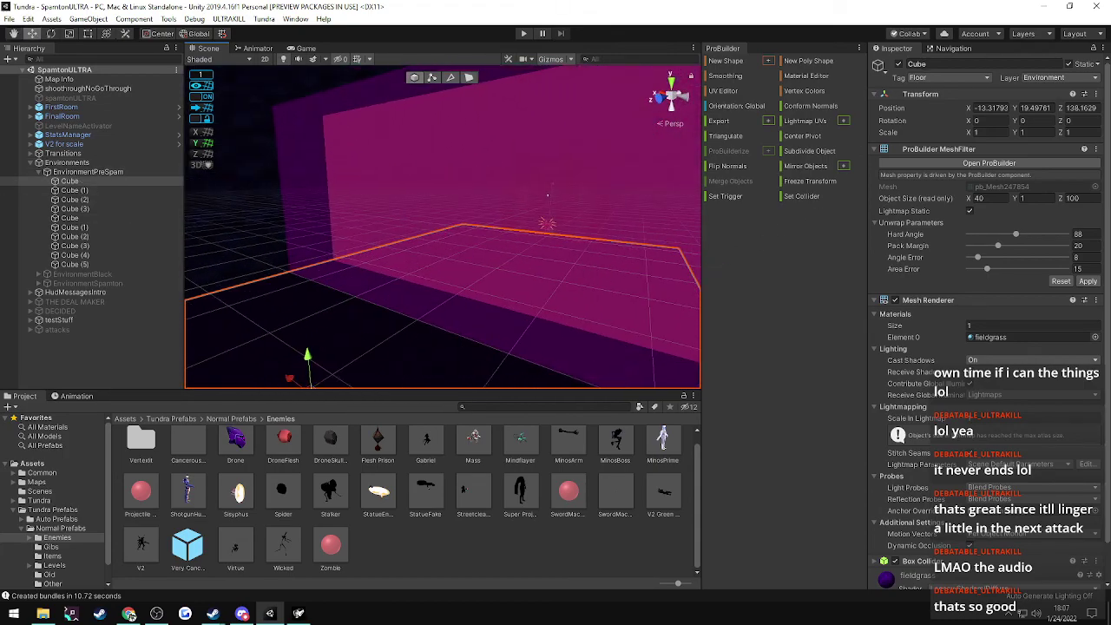
- Bake the navigation mesh for the SpamtonULTRA scene with the Navigation bake settings
click(938, 50)
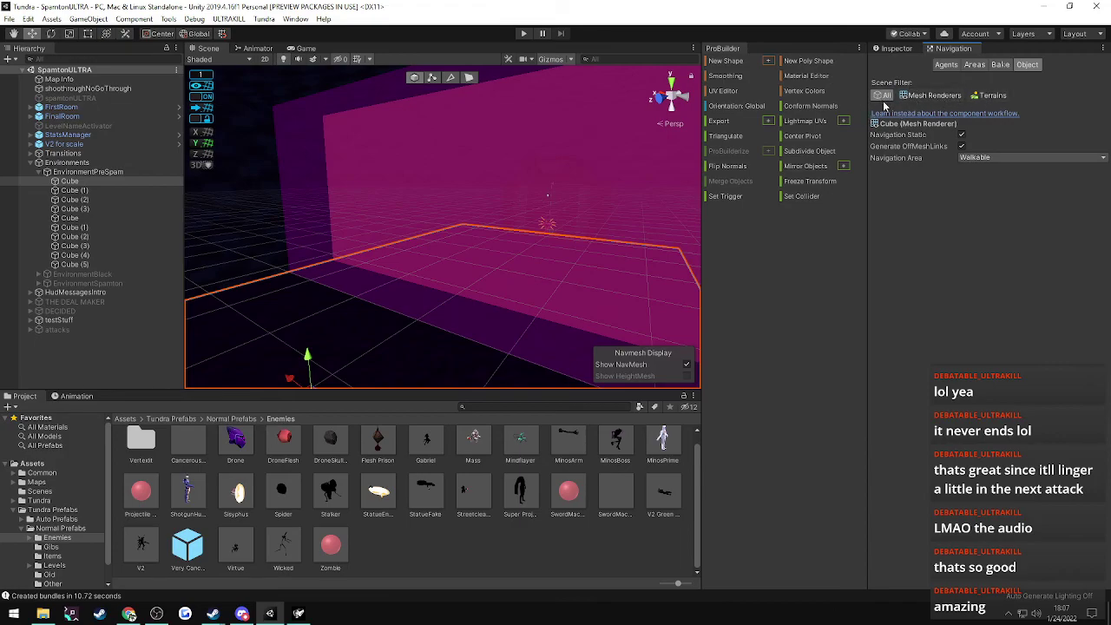
click(998, 65)
click(1079, 278)
right_drag(605, 231, 668, 219)
click(558, 230)
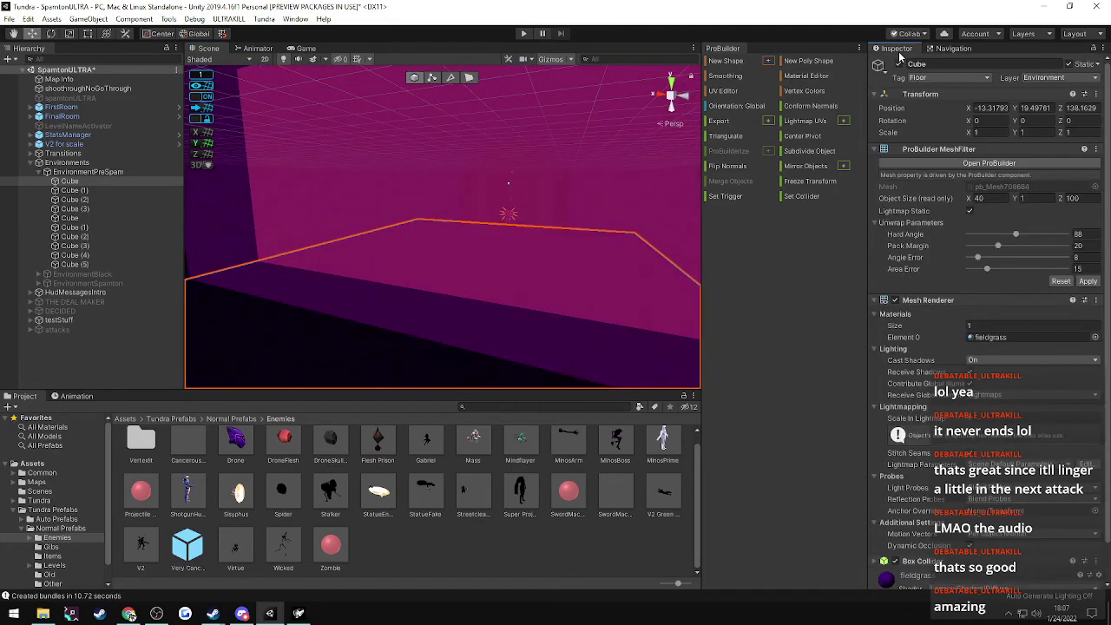
key(f)
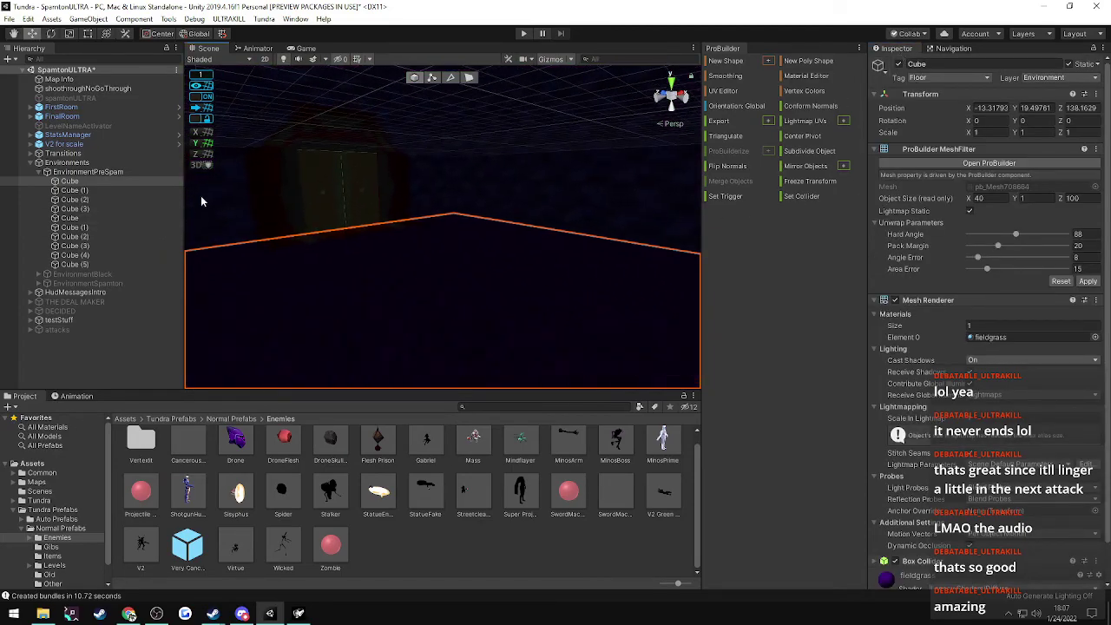
- Collapse the Environments group, activate the attacks object and deactivate its spiderbarage child
click(39, 171)
click(31, 163)
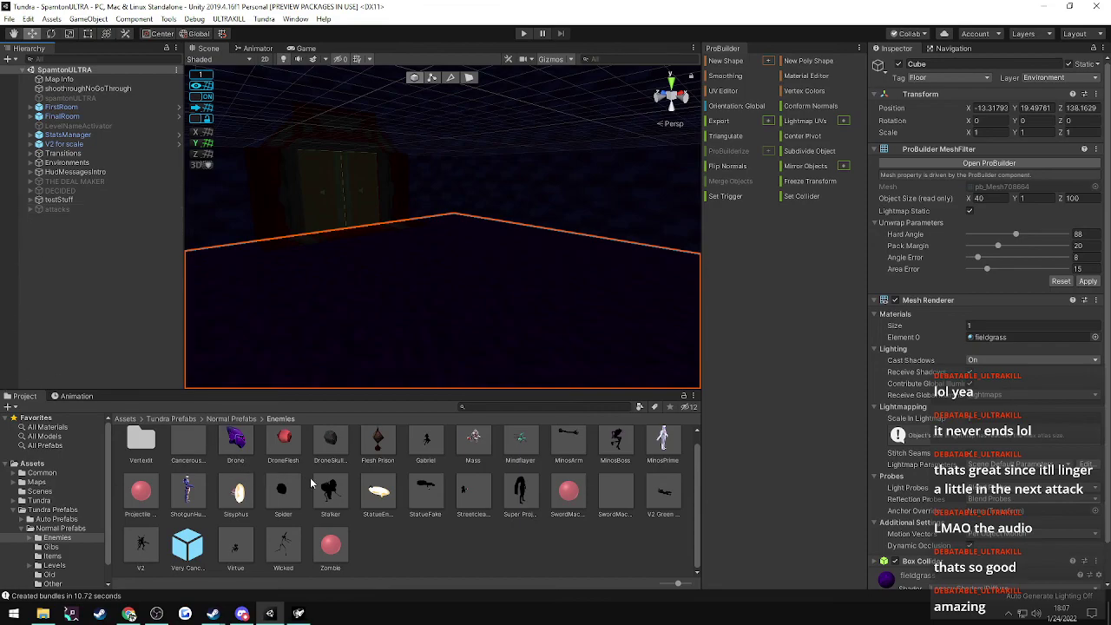
click(31, 210)
click(58, 256)
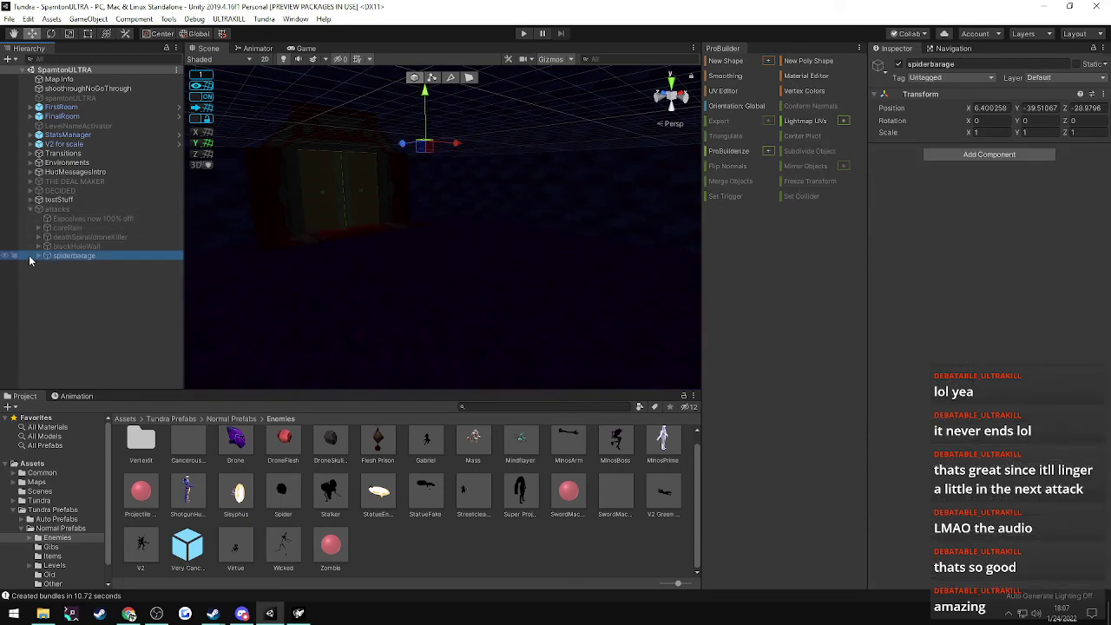
click(38, 257)
click(38, 256)
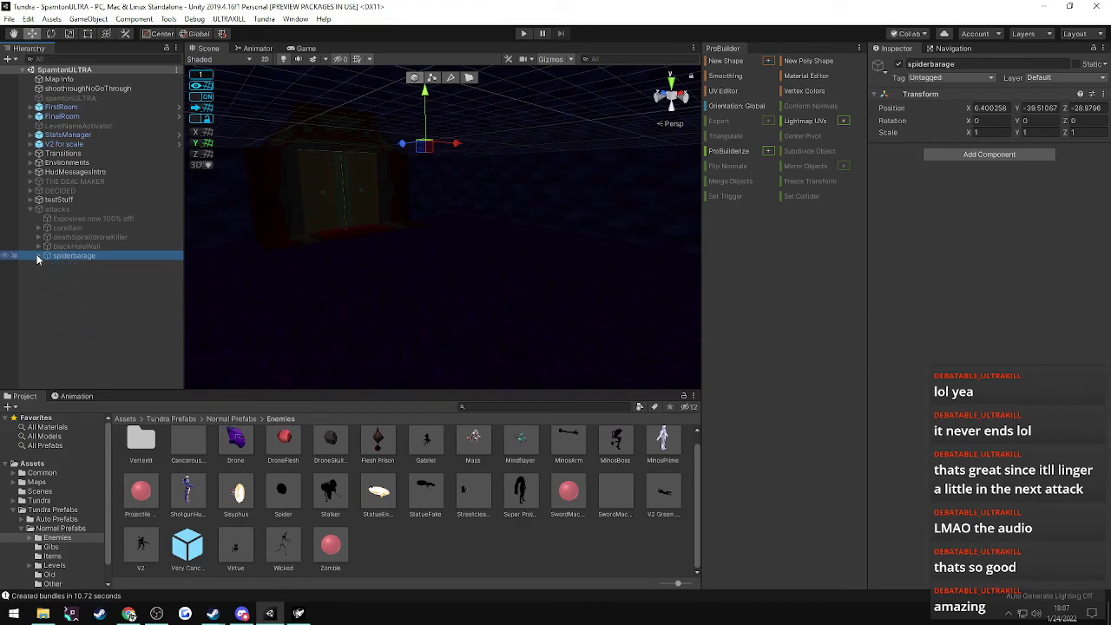
click(54, 210)
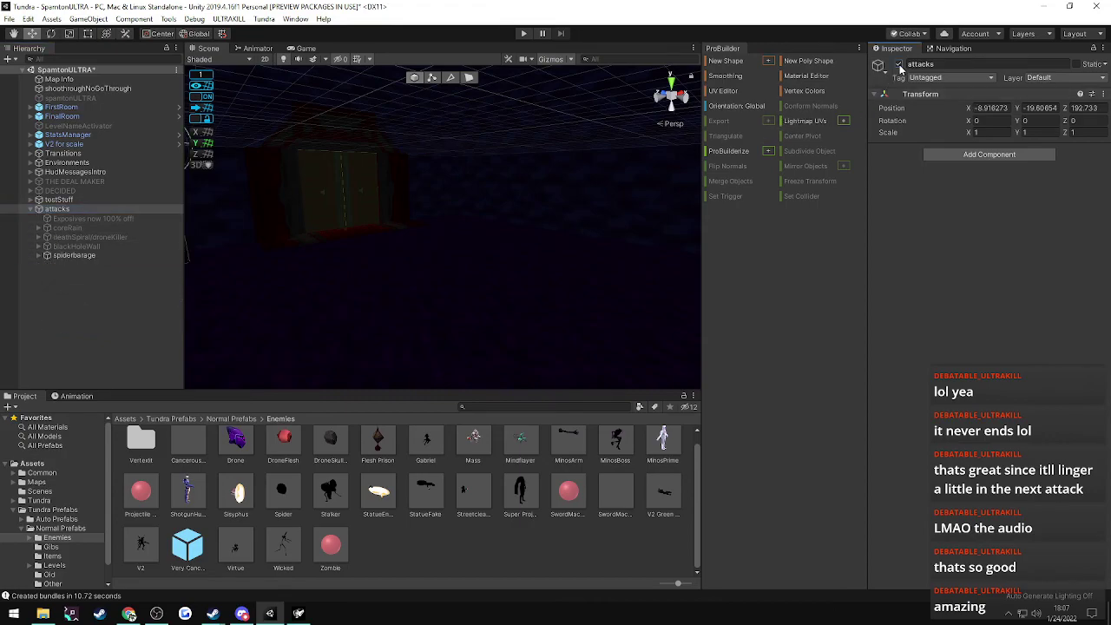
click(69, 259)
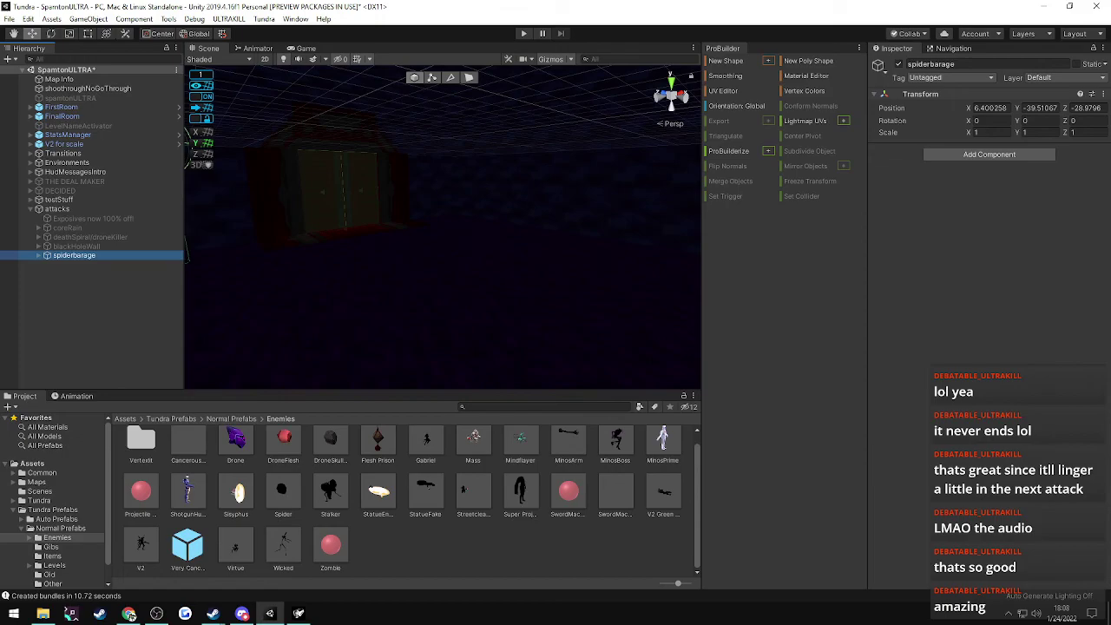
key(alt+Tab)
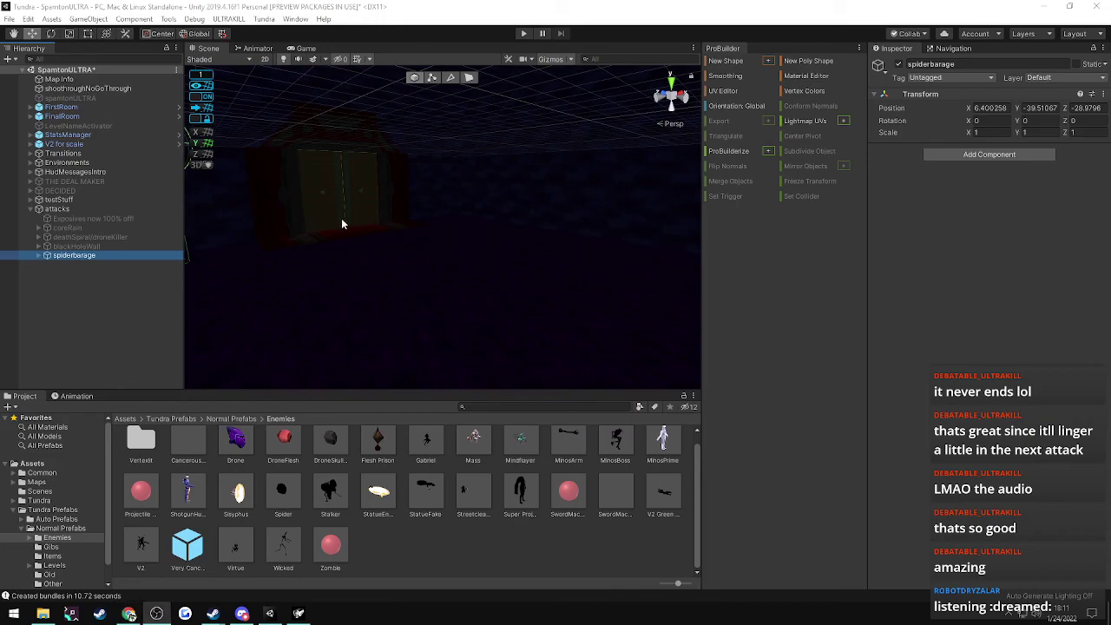
click(53, 255)
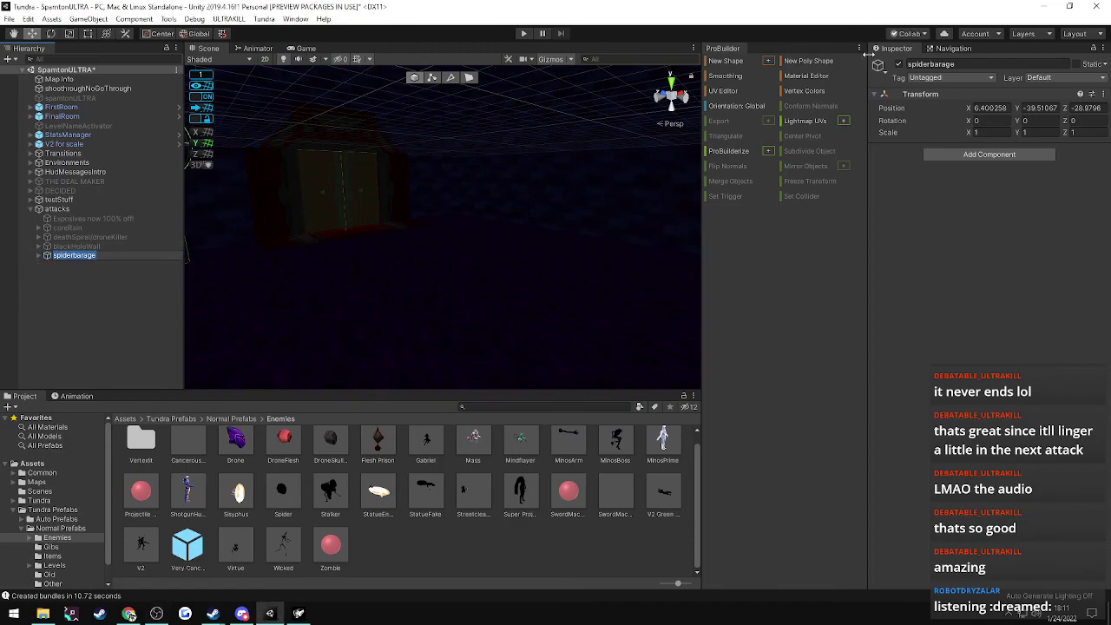
click(900, 65)
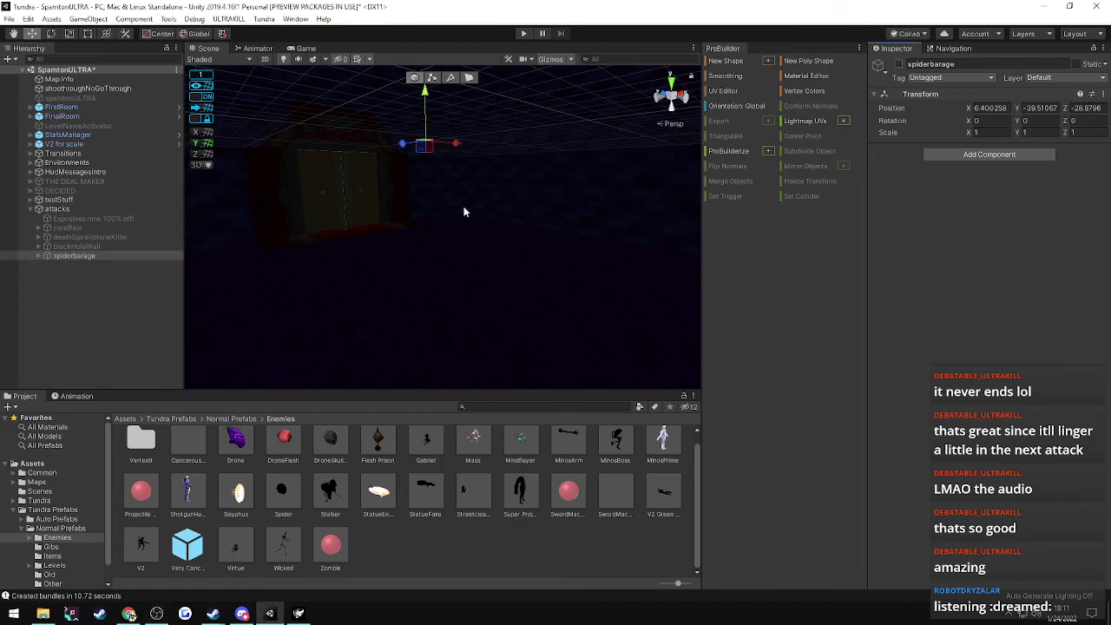
- Create an empty GameObject at the root of the scene hierarchy, outside the attacks group
click(71, 308)
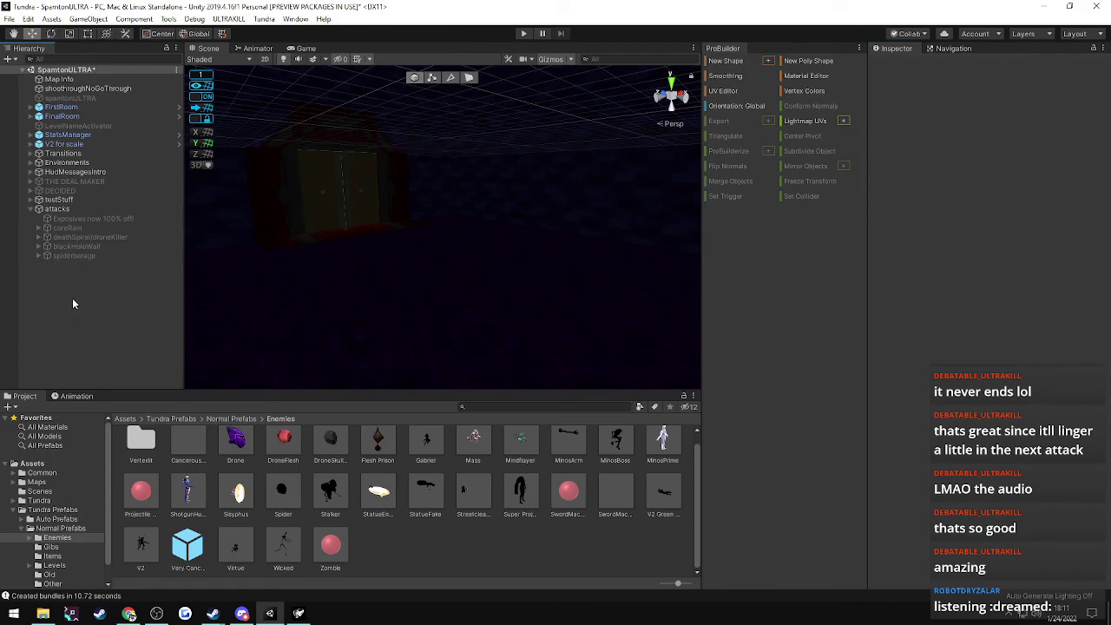
right_click(73, 300)
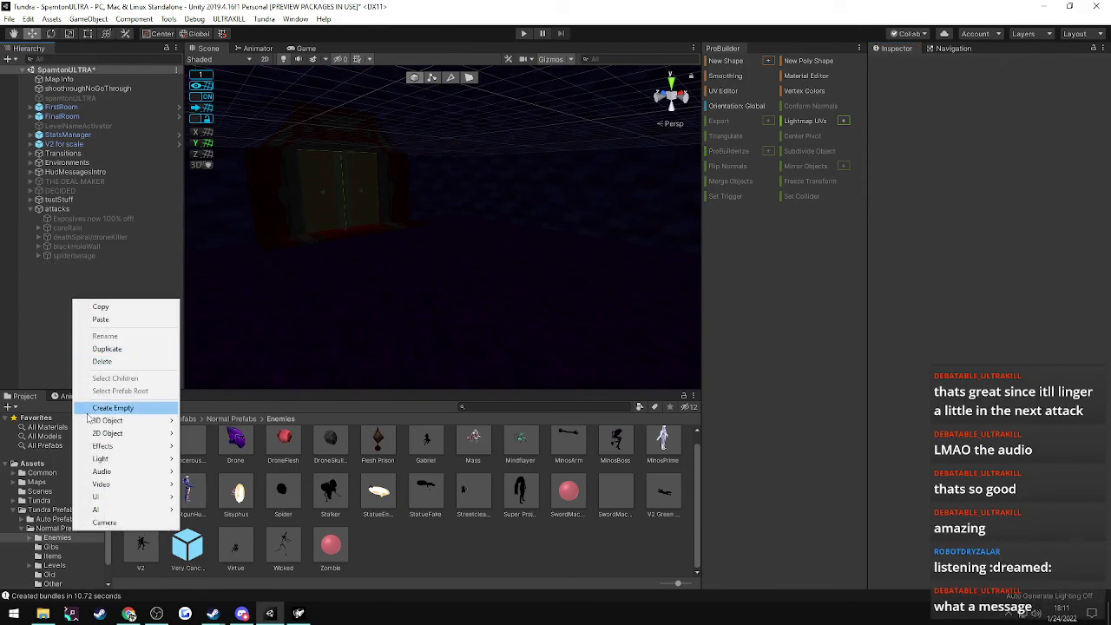
click(92, 409)
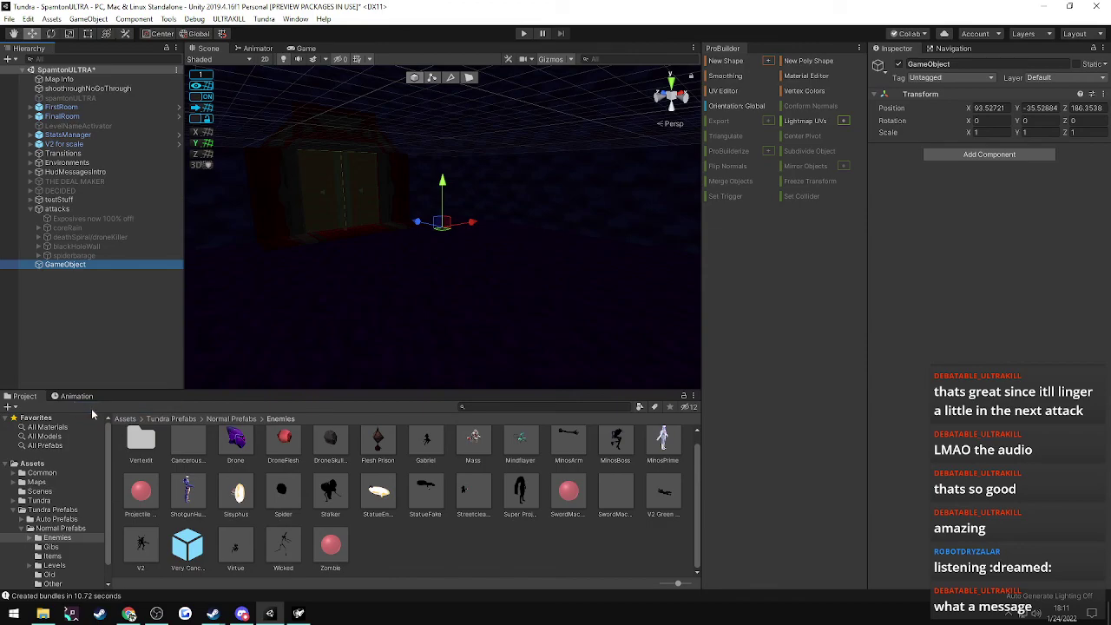
click(31, 210)
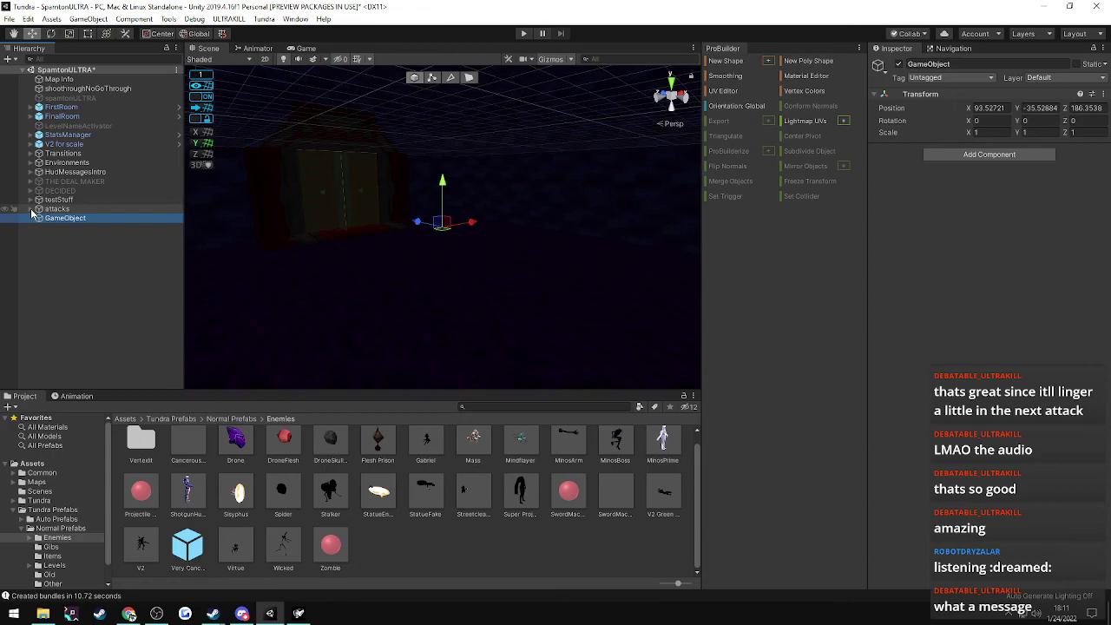
click(31, 210)
click(31, 210)
- Place the Zombie enemy prefab in the arena and lower it to Y -10
right_drag(310, 240, 818, 204)
right_drag(416, 226, 1017, 226)
scroll(416, 227, up, 10)
right_drag(472, 230, 488, 239)
alt+drag(489, 240, 293, 318)
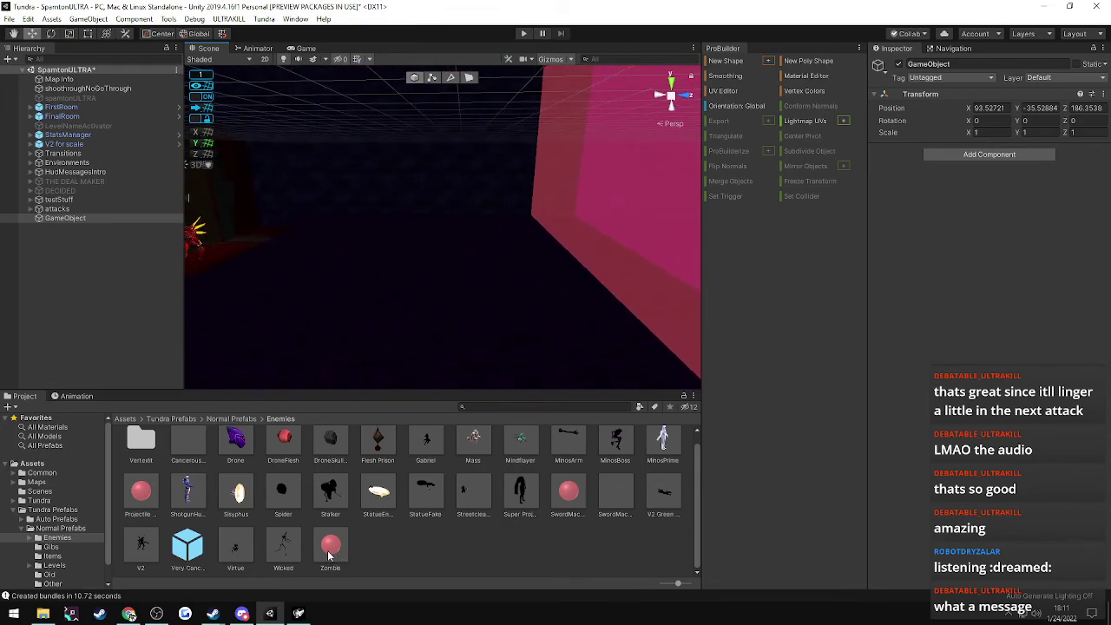
drag(330, 556, 478, 324)
right_drag(383, 344, 547, 119)
drag(439, 199, 414, 332)
right_drag(414, 332, 437, 497)
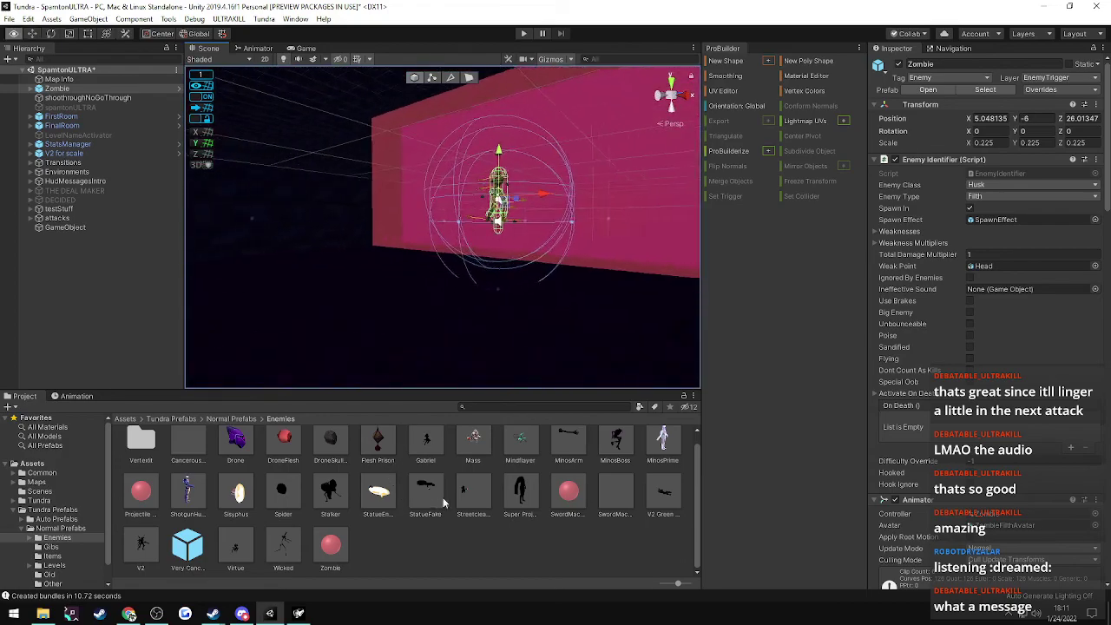
key(w)
drag(451, 149, 430, 218)
- Rotate the zombie about 180 degrees around its Y axis
right_drag(504, 286, 353, 312)
key(e)
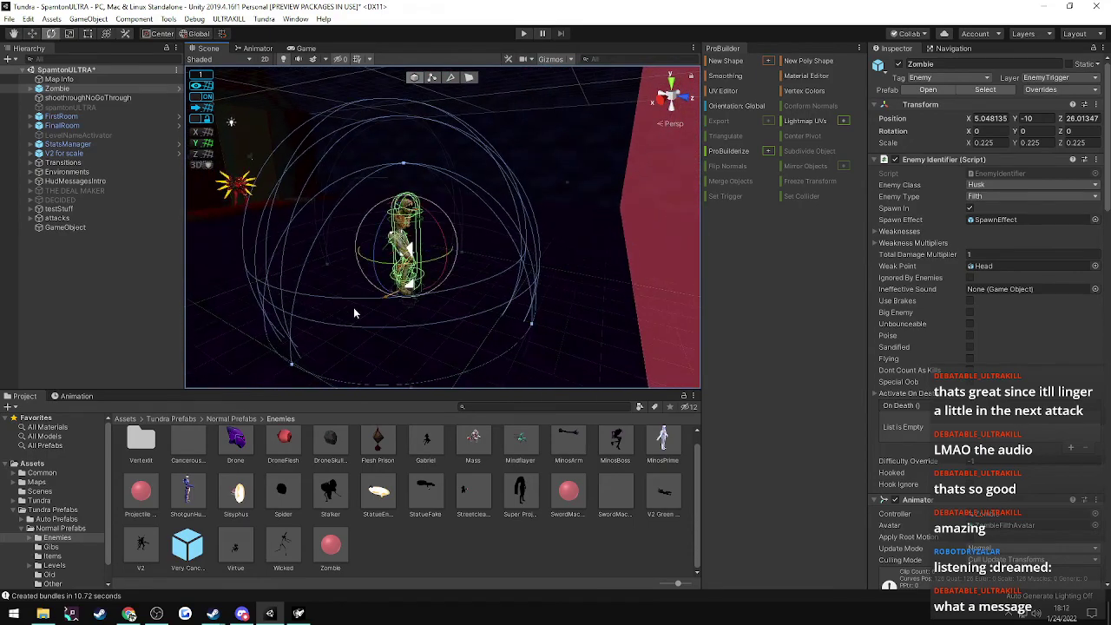
drag(371, 260, 579, 270)
- Move the zombie across the arena floor to about X 0 and Z 82, near the red-framed door
right_drag(347, 276, 751, 290)
key(s)
key(w)
right_drag(538, 255, 306, 286)
key(s)
key(w)
drag(440, 287, 815, 254)
right_drag(391, 261, 451, 276)
key(w)
key(d)
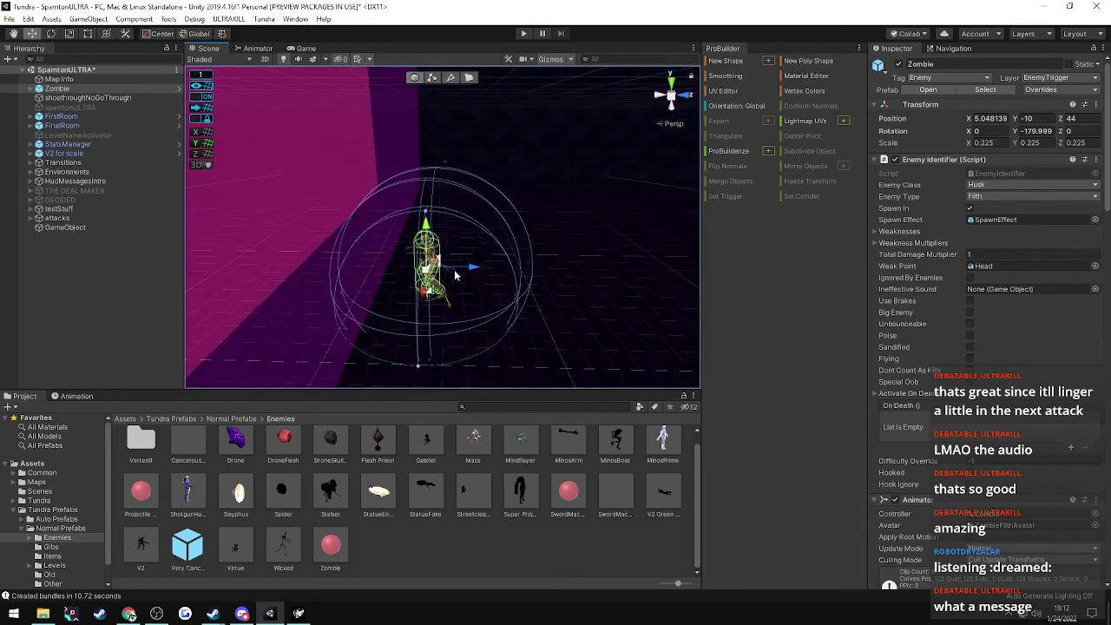
drag(472, 269, 626, 259)
key(f)
alt+drag(452, 274, 399, 274)
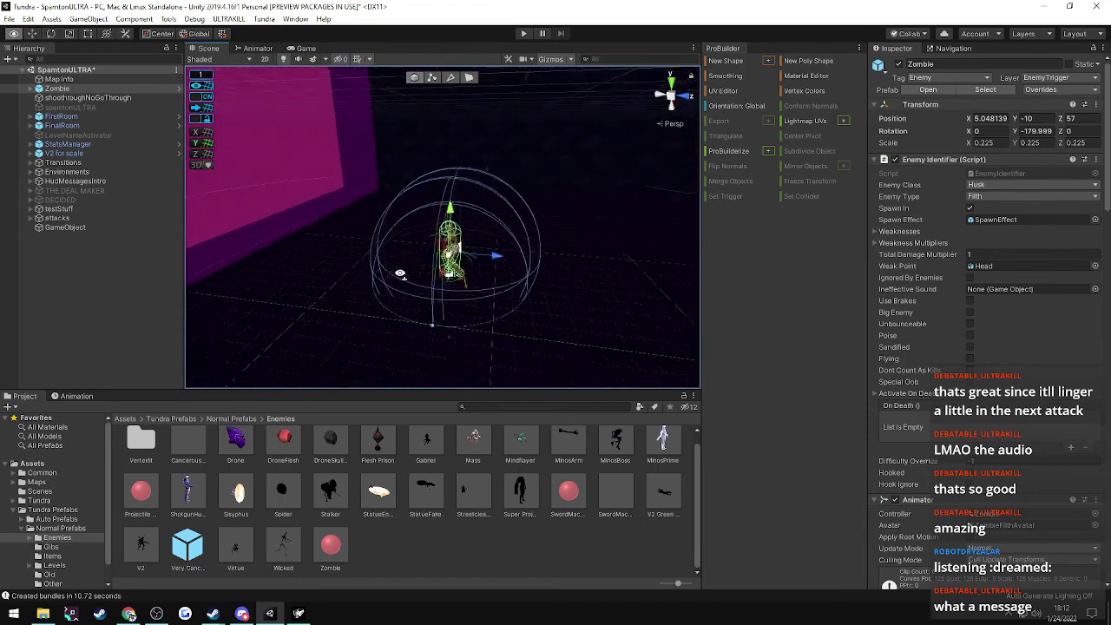
right_drag(399, 274, 428, 257)
drag(431, 256, 619, 257)
right_drag(405, 257, 379, 276)
key(s)
key(w)
drag(416, 265, 650, 269)
right_drag(289, 272, 420, 325)
key(a)
drag(420, 325, 299, 318)
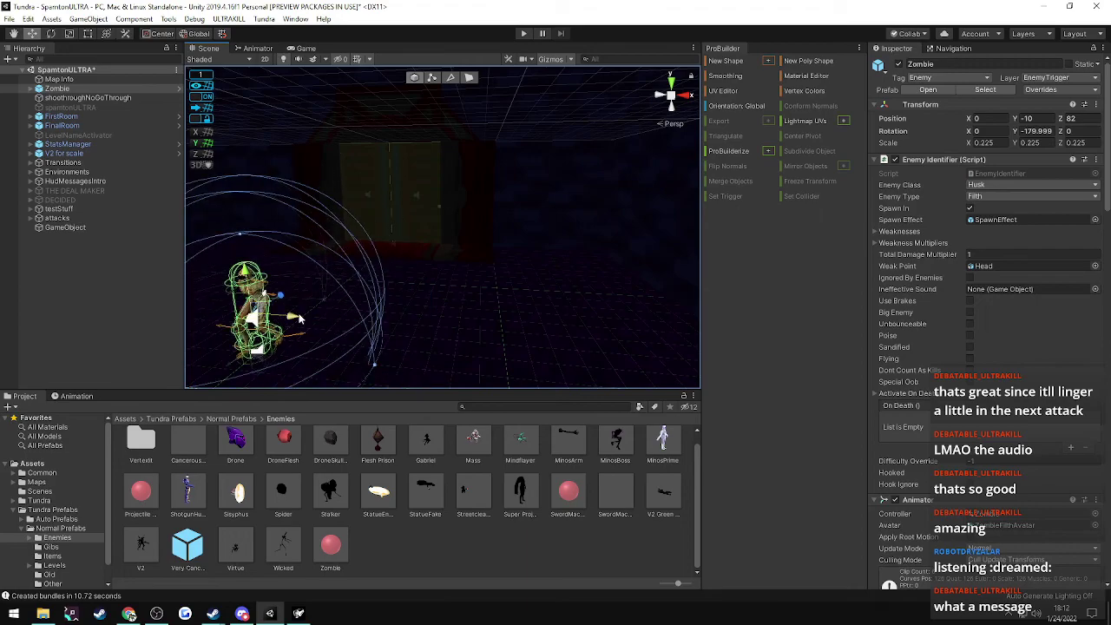
right_drag(417, 309, 347, 302)
drag(389, 290, 540, 206)
- Rebuild the asset bundles, then switch to ULTRAKILL and load SpamtonULTRA.blood
click(228, 18)
click(241, 31)
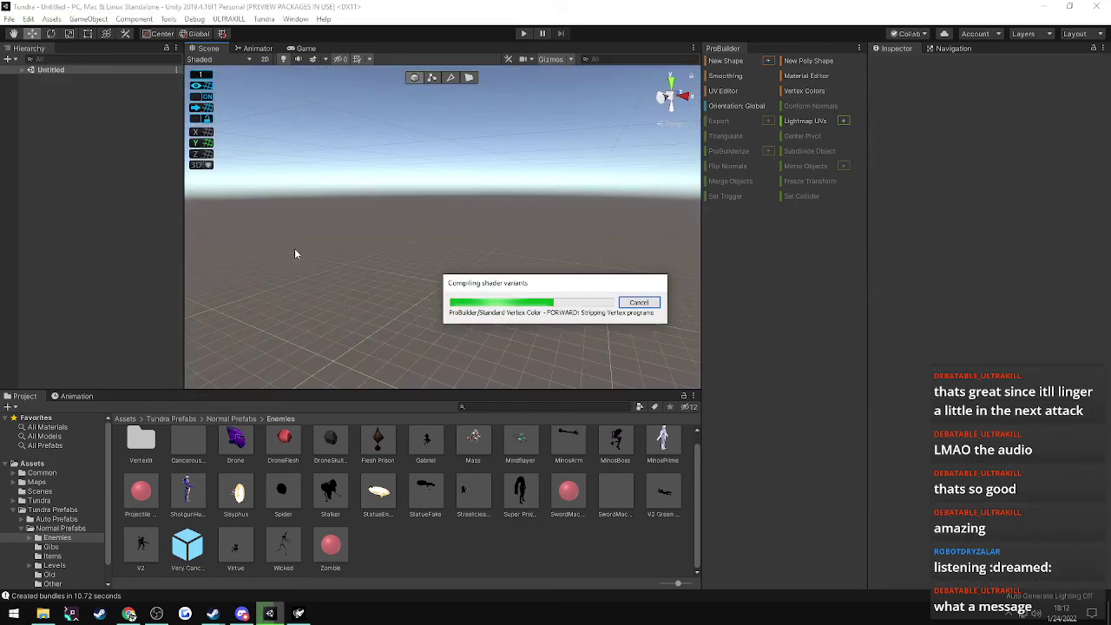
mouse_move(301, 614)
click(302, 613)
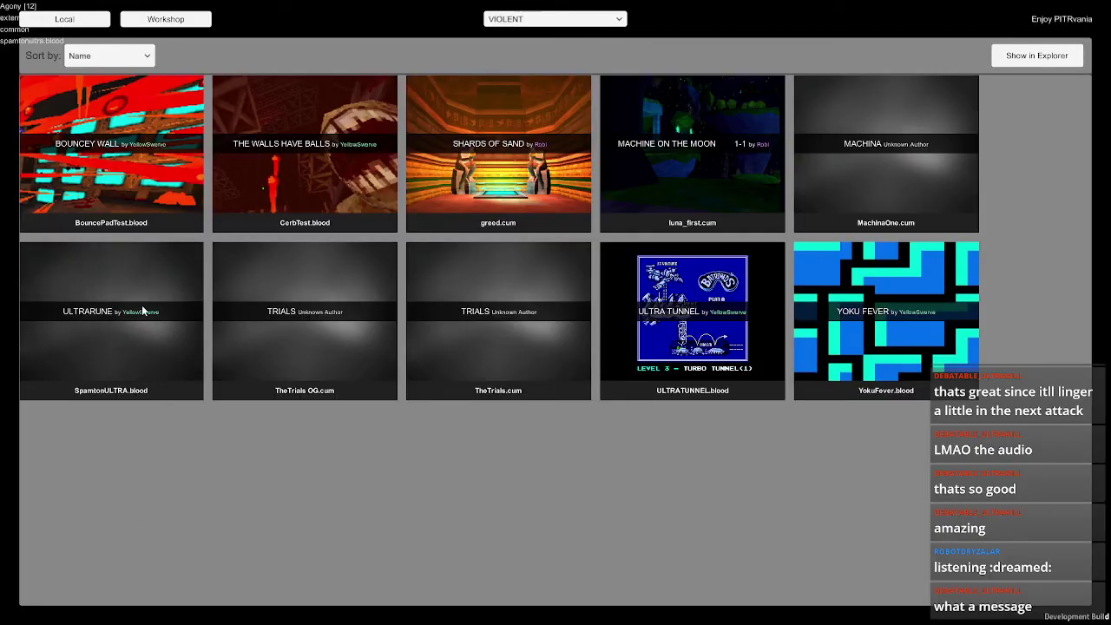
click(148, 351)
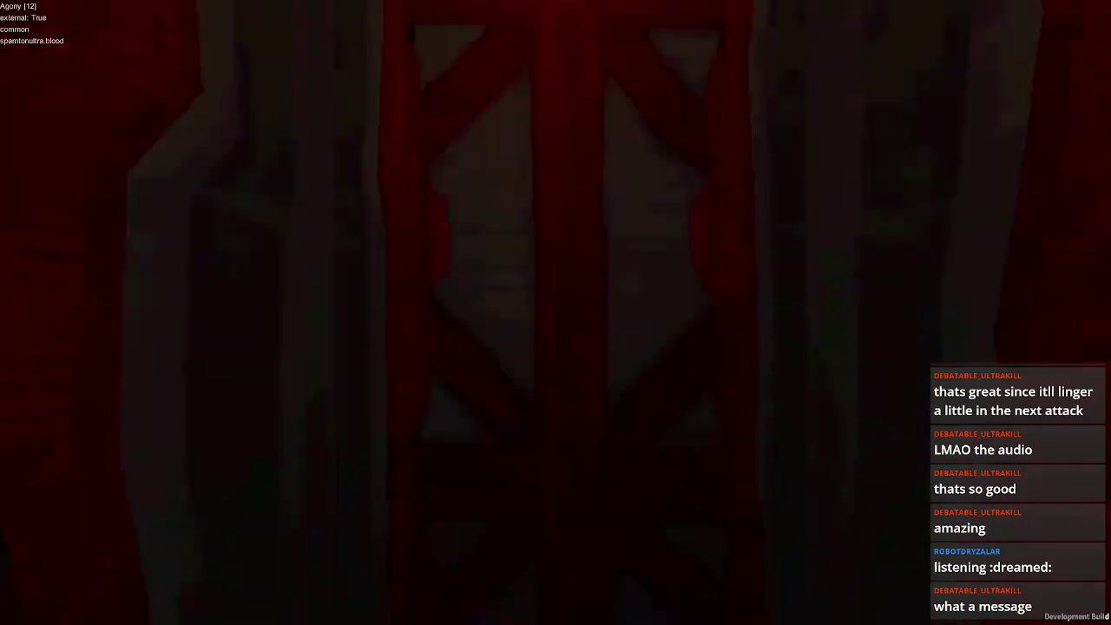
- Playtest the placed zombie by entering the arena and shooting it with different weapons, and quit the mission
key(w)
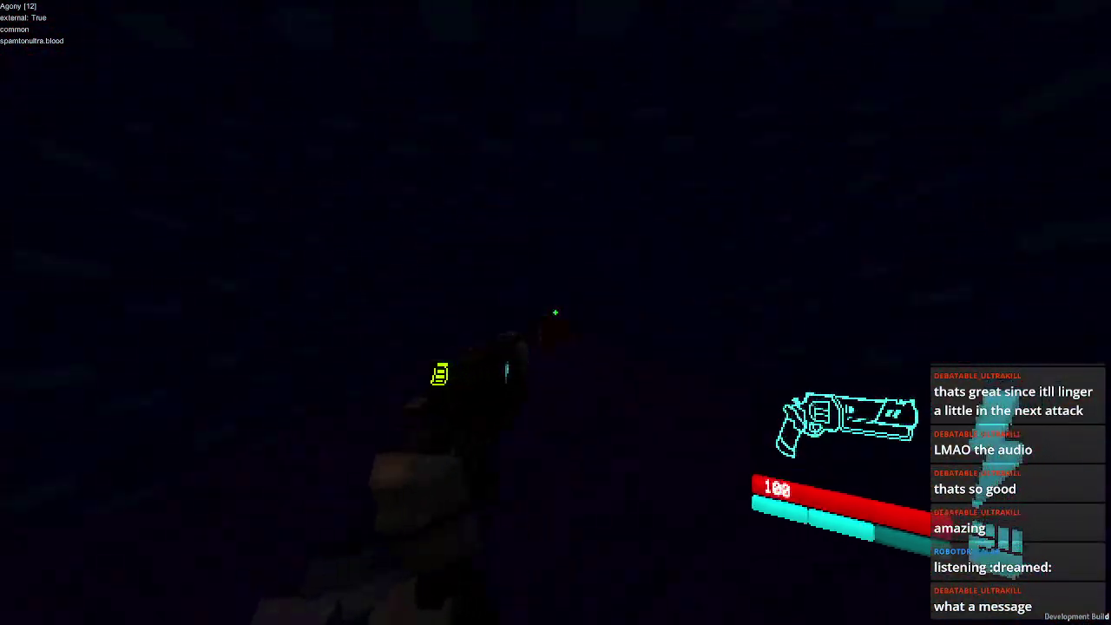
click(555, 312)
key(e)
click(556, 312)
key(3)
click(556, 312)
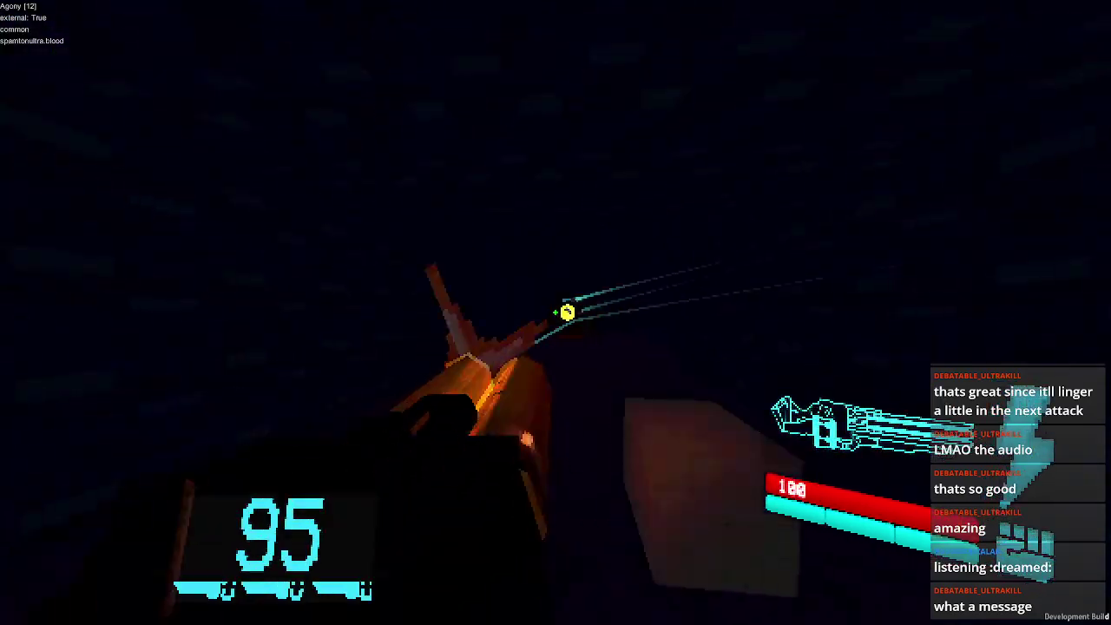
click(555, 313)
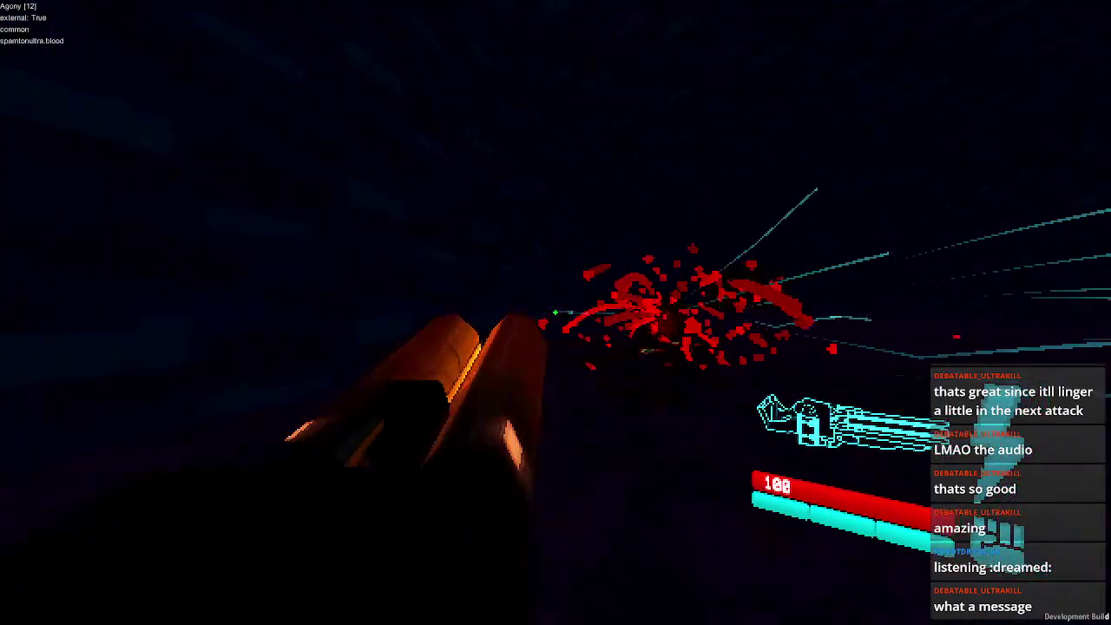
key(3)
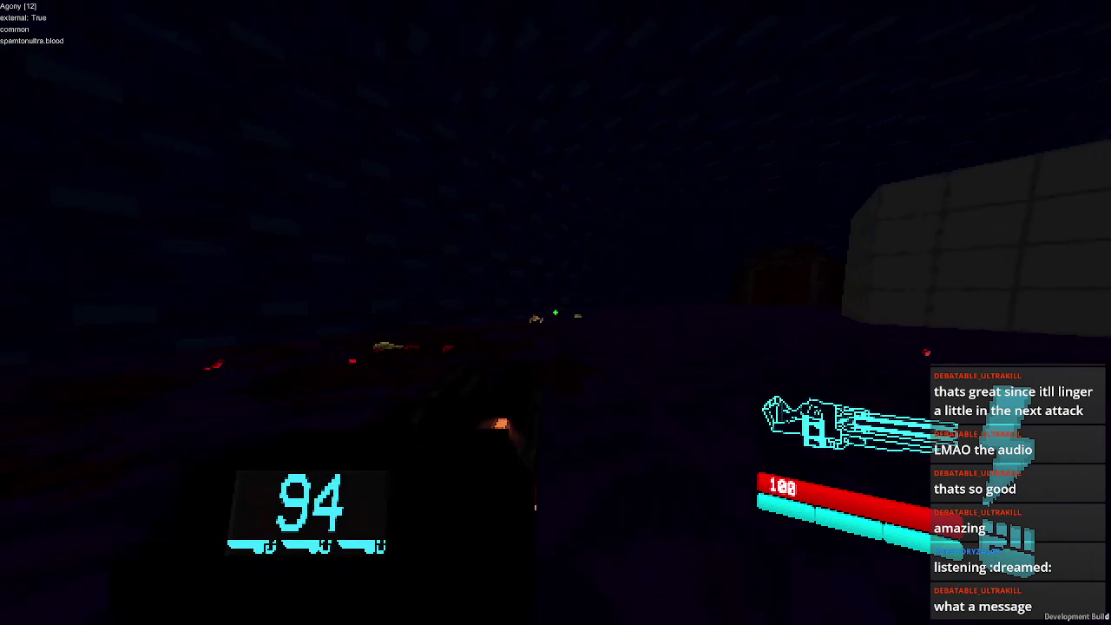
key(Escape)
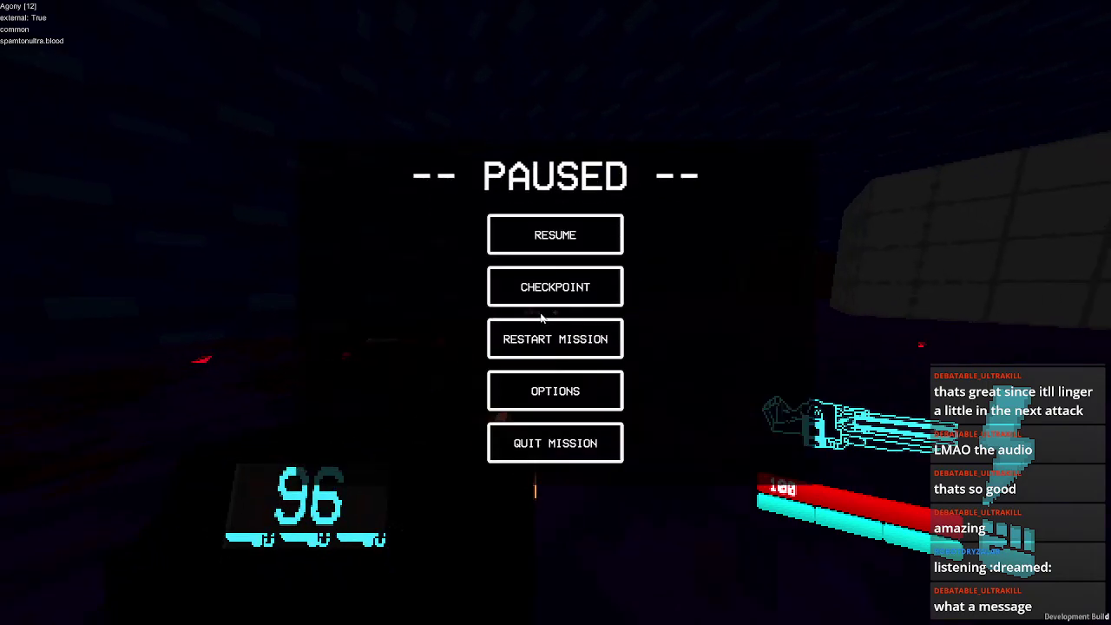
click(544, 434)
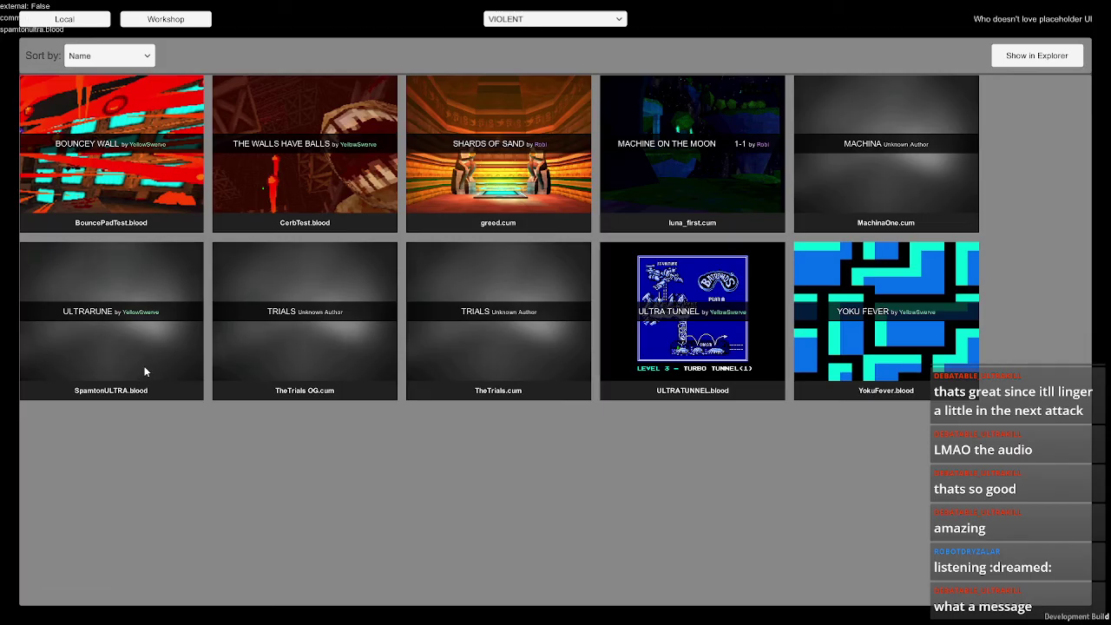
- Return to Unity and rename the empty GameObject as filthParade
key(alt+Tab)
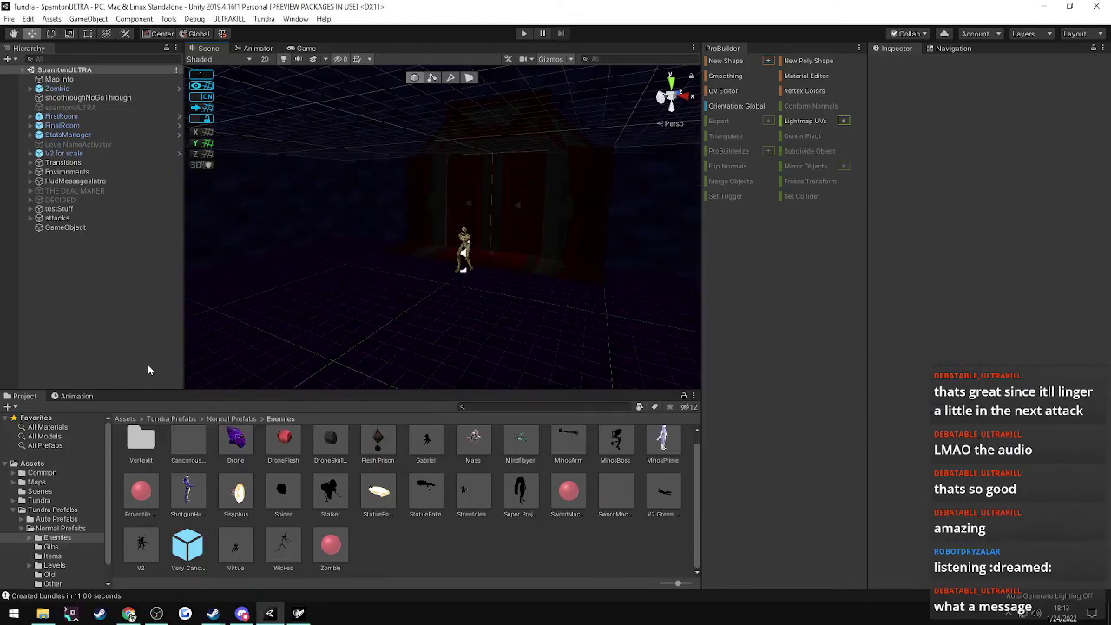
click(56, 229)
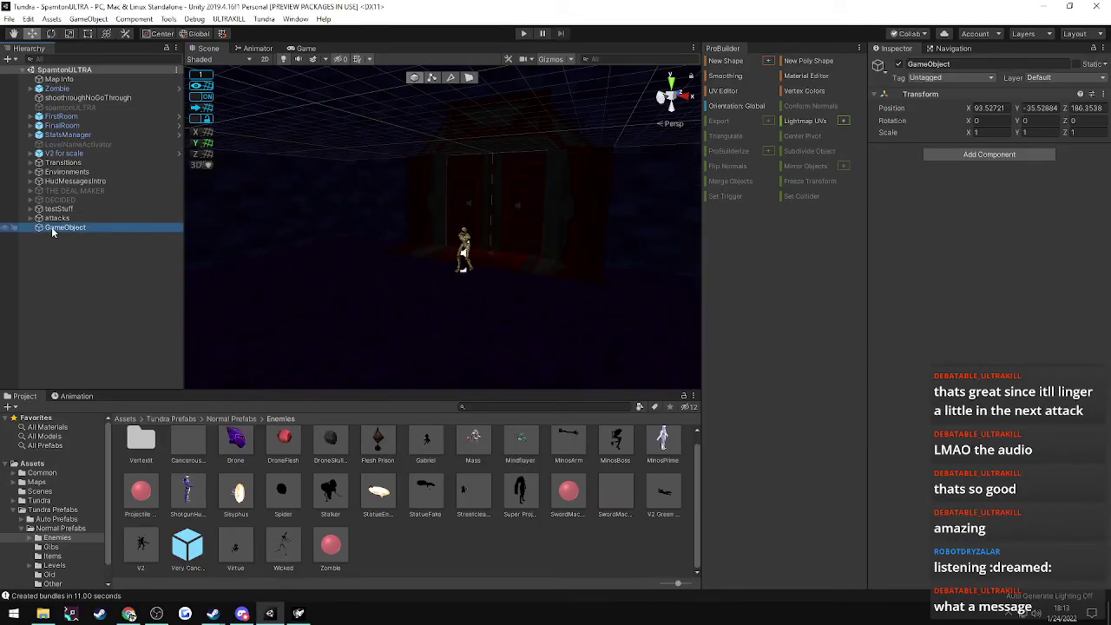
right_click(51, 226)
click(81, 267)
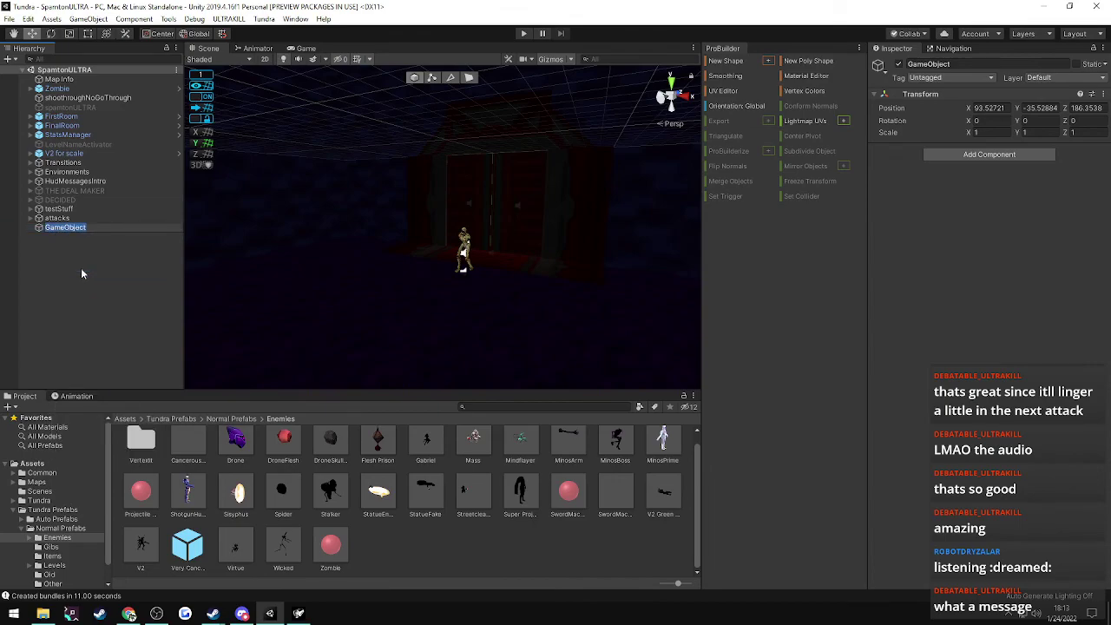
text(filthpara)
key(BackSpace)
key(BackSpace)
key(BackSpace)
key(BackSpace)
text(Parade)
key(Return)
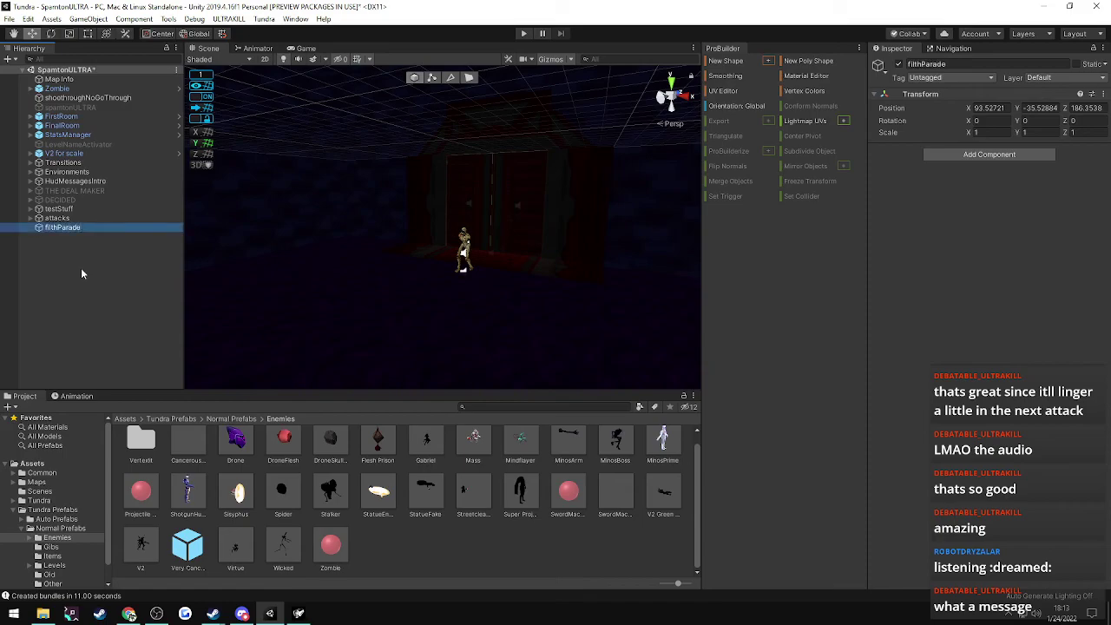
- Expand the attacks group and rename spiderbarage as spiderBarage
click(30, 218)
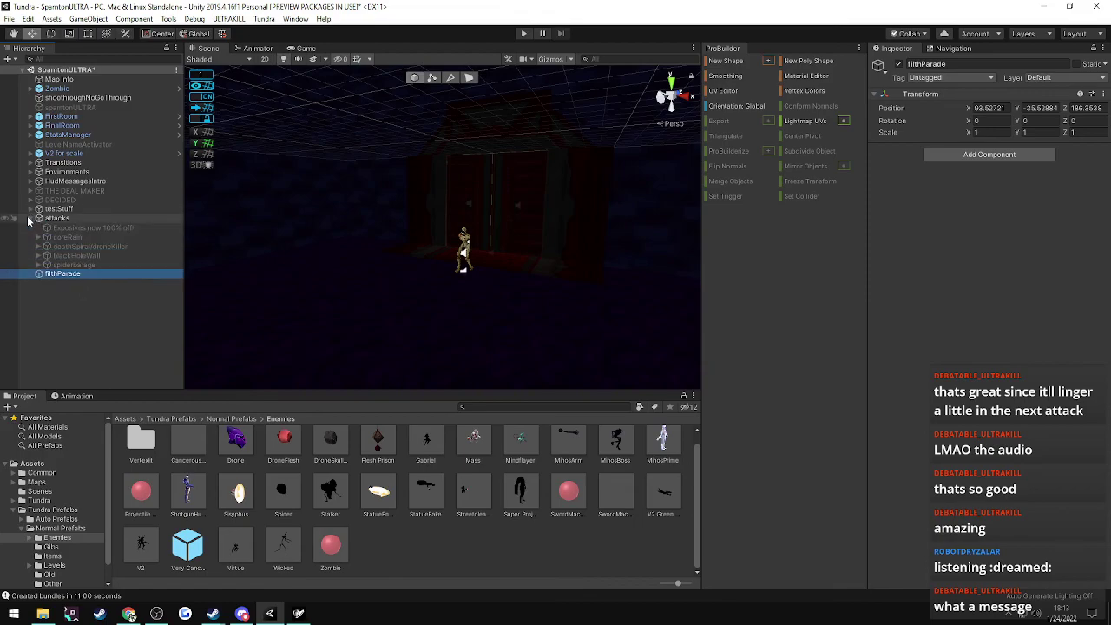
right_click(69, 265)
click(90, 301)
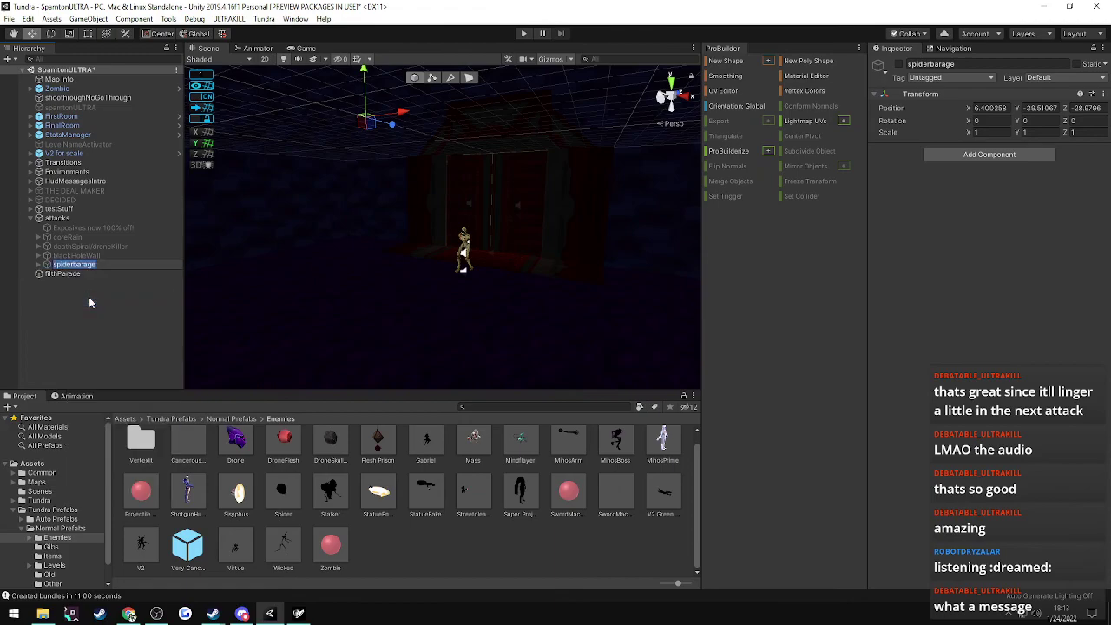
key(End)
key(Return)
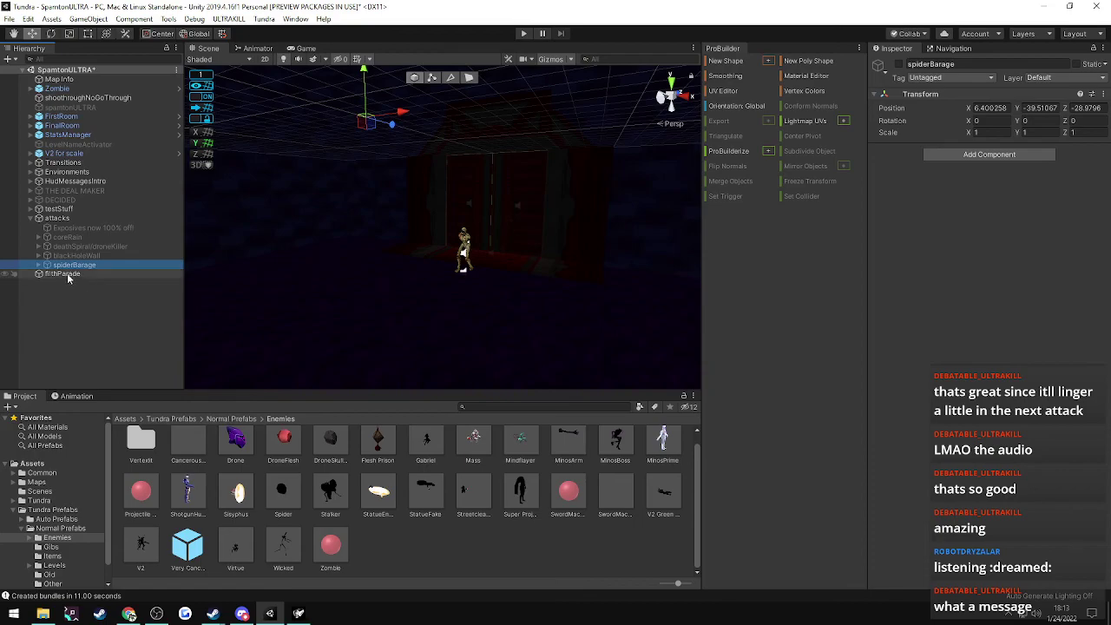
- Make filthParade a child of the attacks object
drag(66, 279, 54, 218)
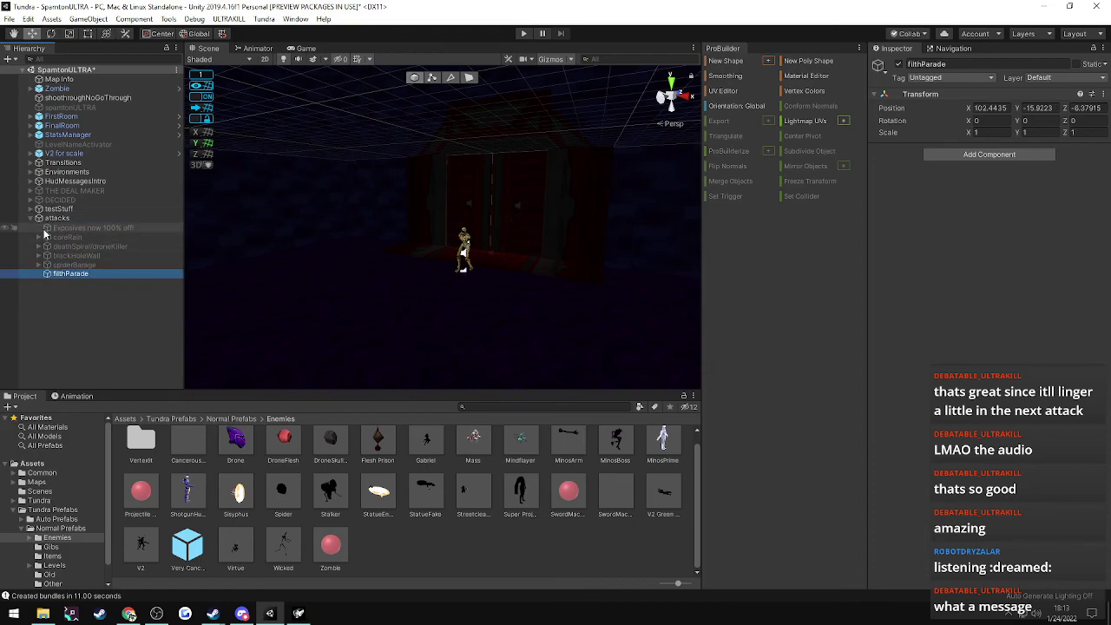
click(66, 274)
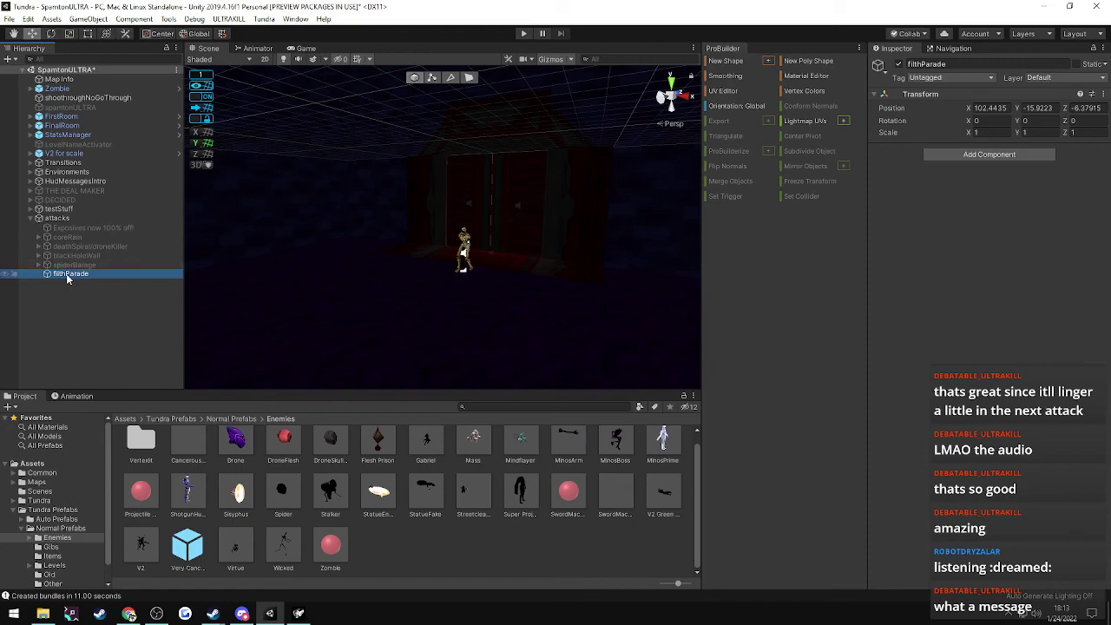
click(59, 286)
click(44, 219)
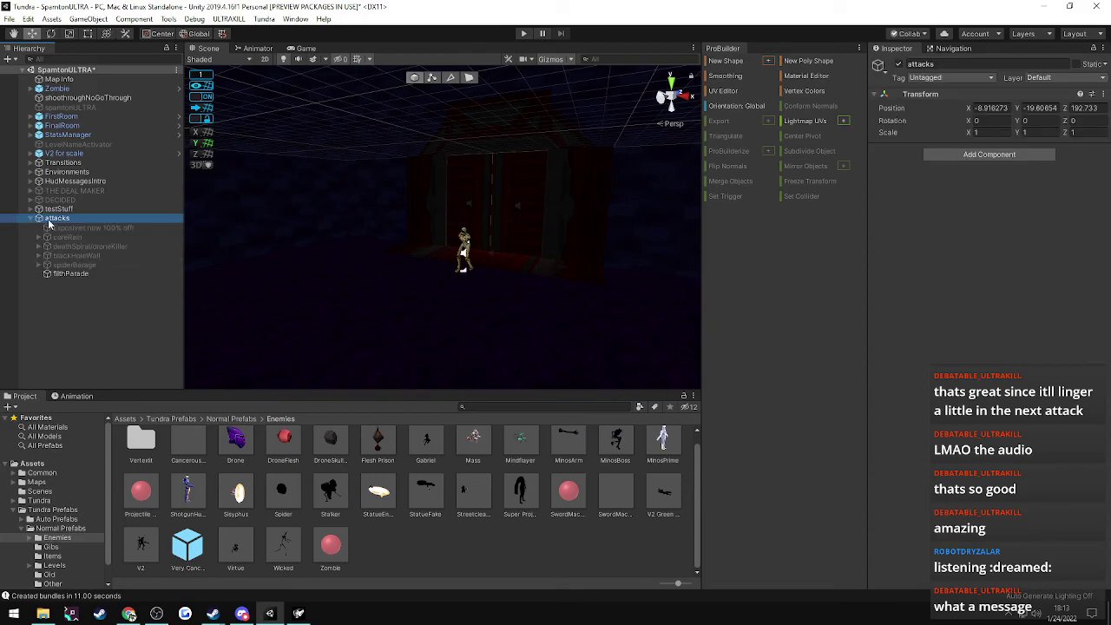
click(44, 218)
click(33, 234)
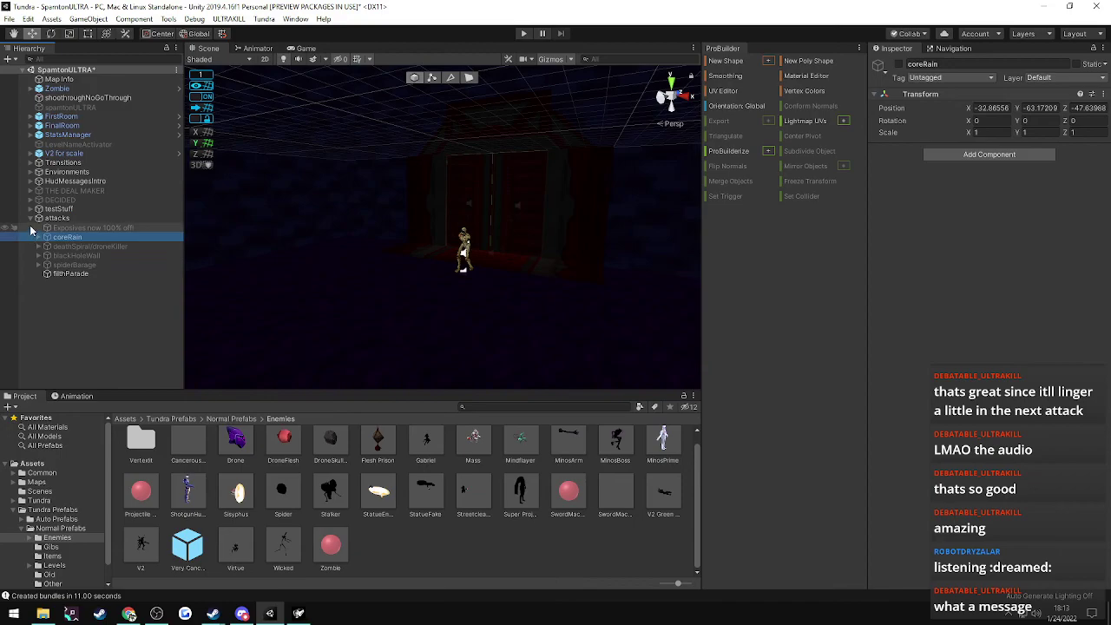
- Deactivate the attacks object and move filthParade out of it to the scene's root level
click(46, 219)
click(900, 63)
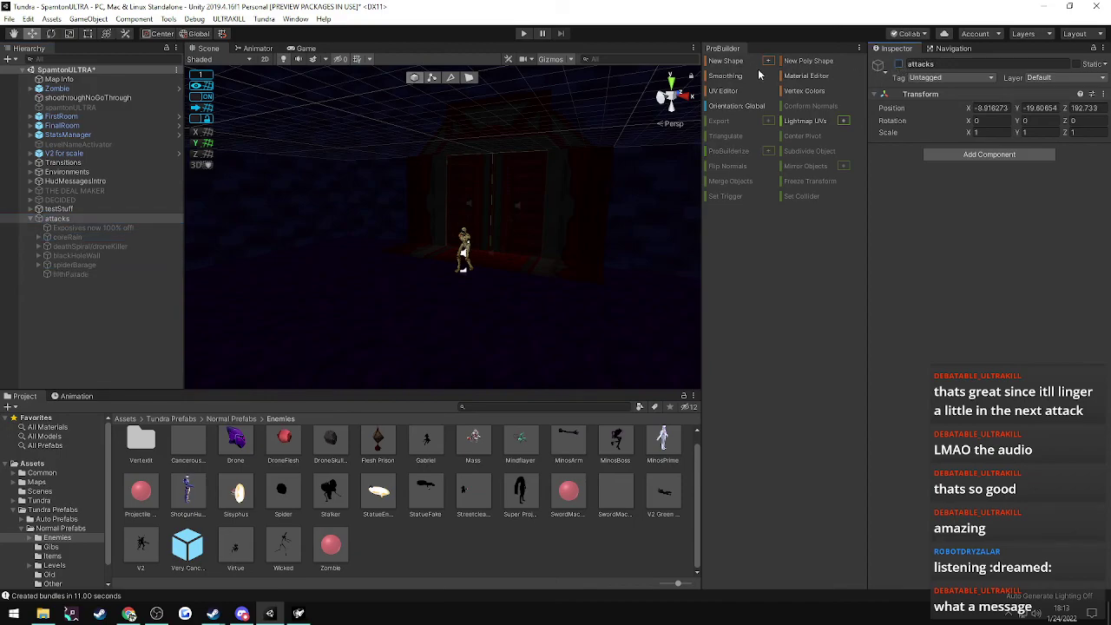
drag(68, 273, 48, 279)
click(31, 219)
click(59, 240)
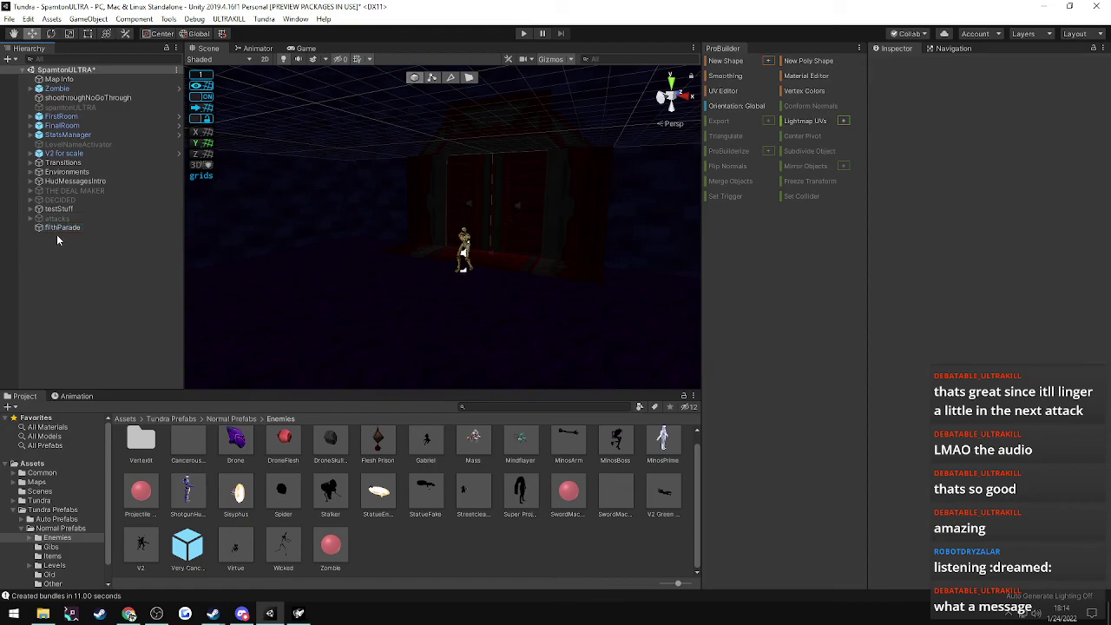
- Duplicate the filthParade object at the scene's root level
click(53, 227)
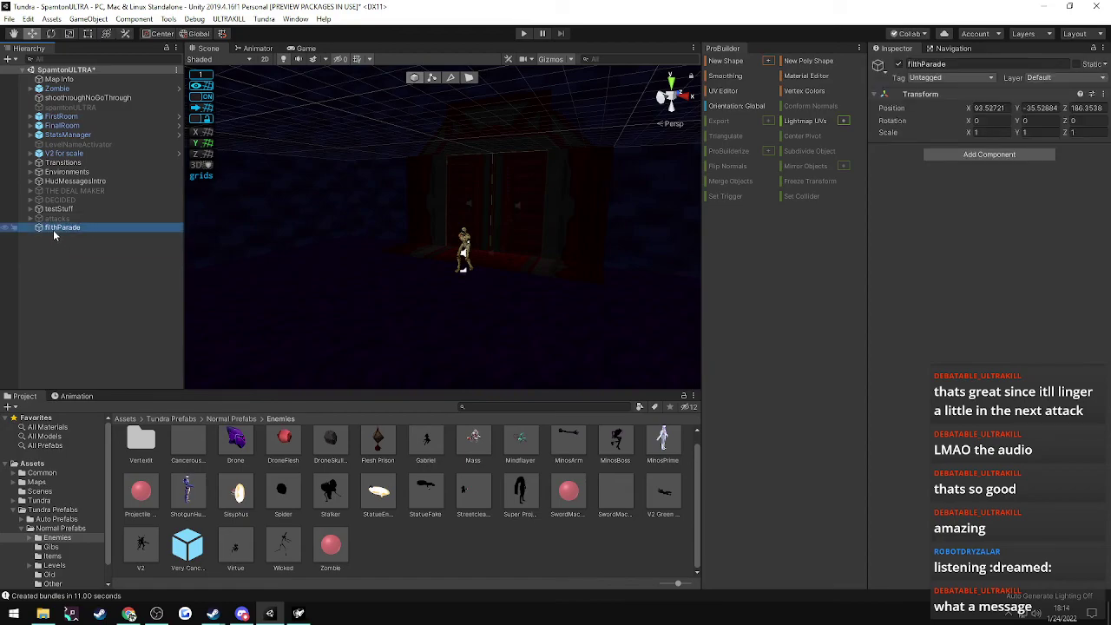
click(53, 227)
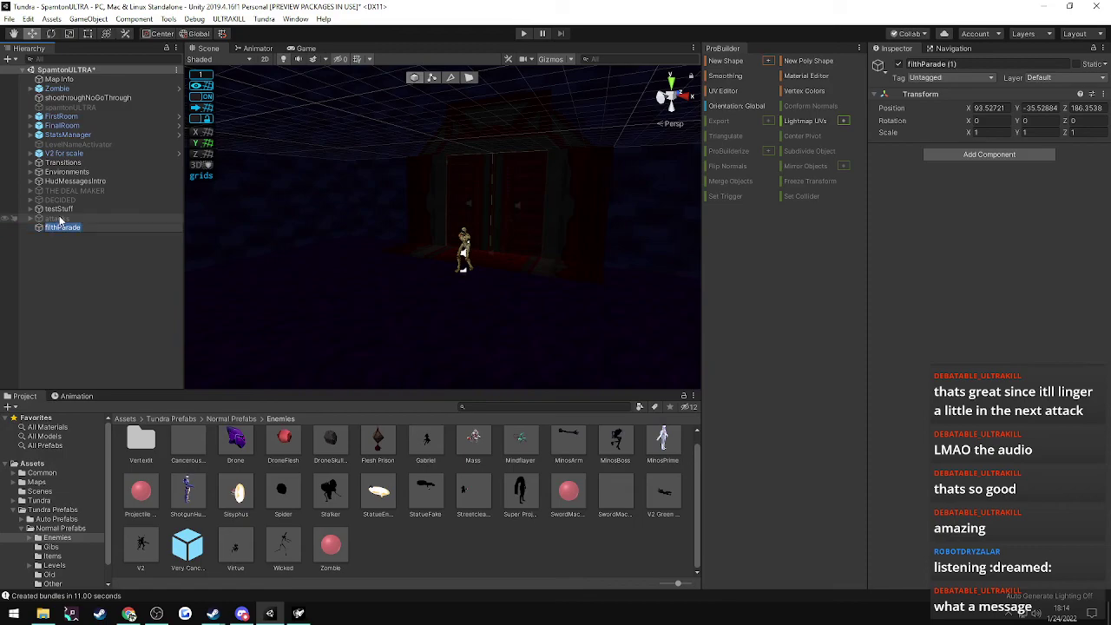
key(Return)
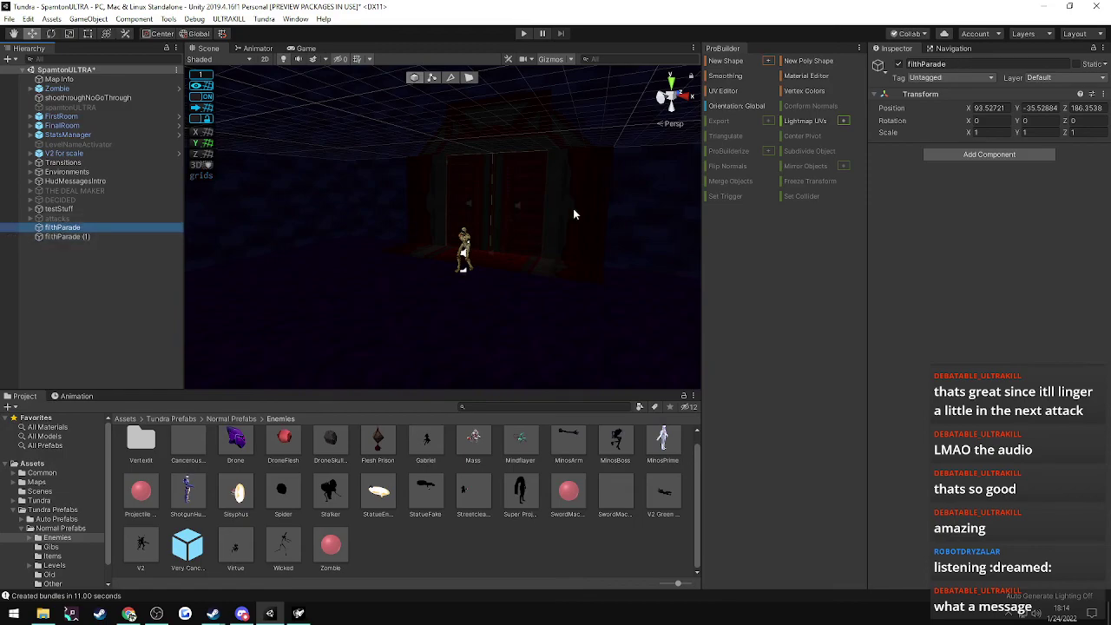
click(61, 237)
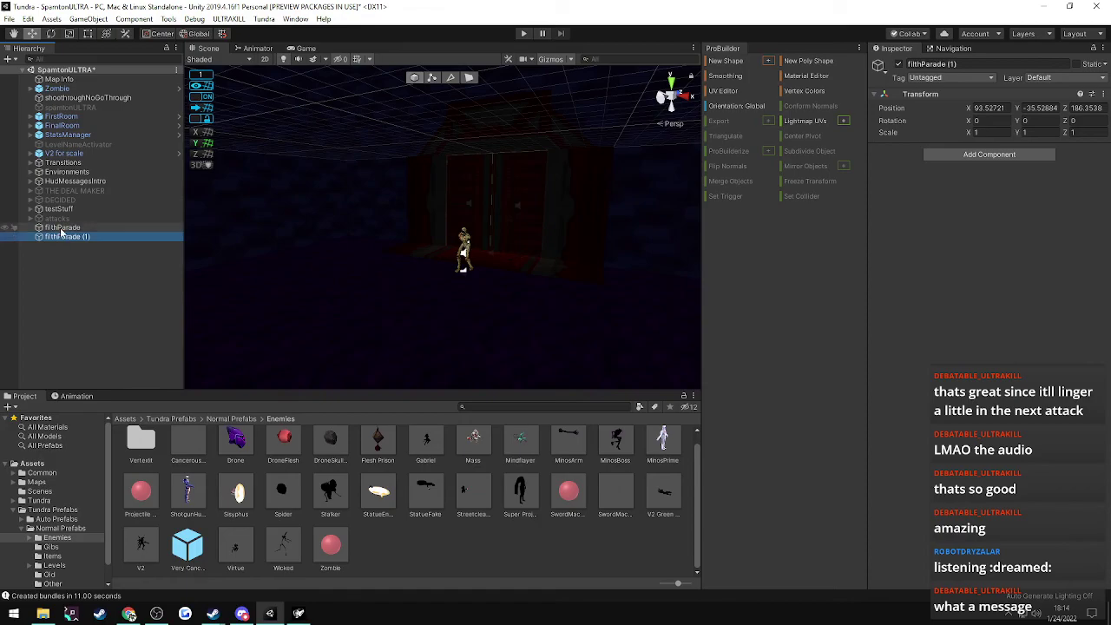
- Add an Object Activator component to filthParade and assign filthParade (1) as its object to activate
click(61, 230)
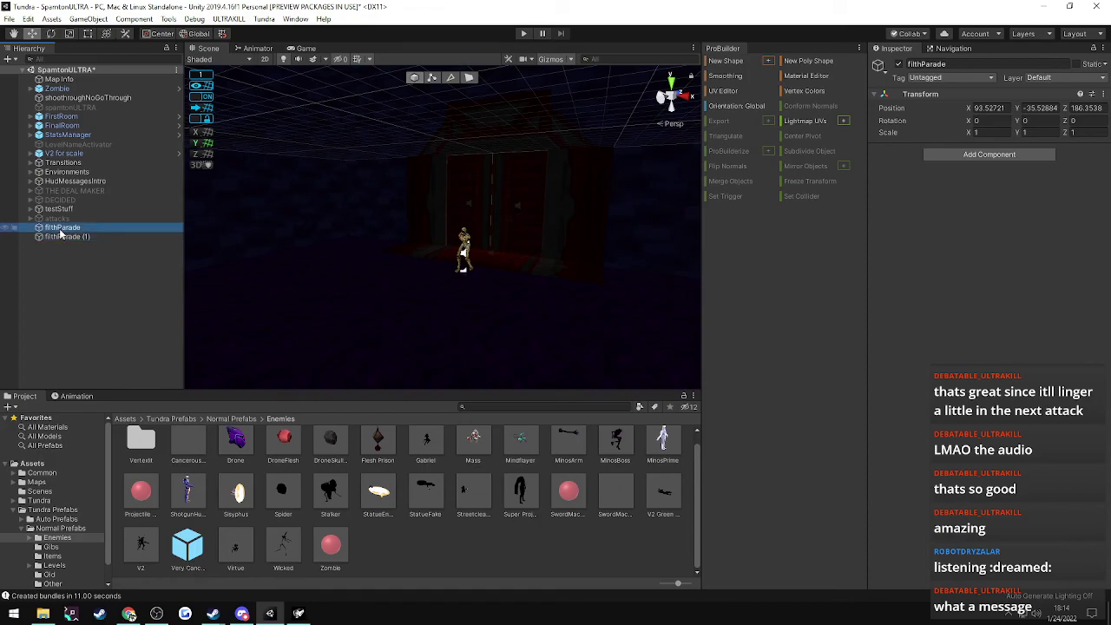
click(949, 160)
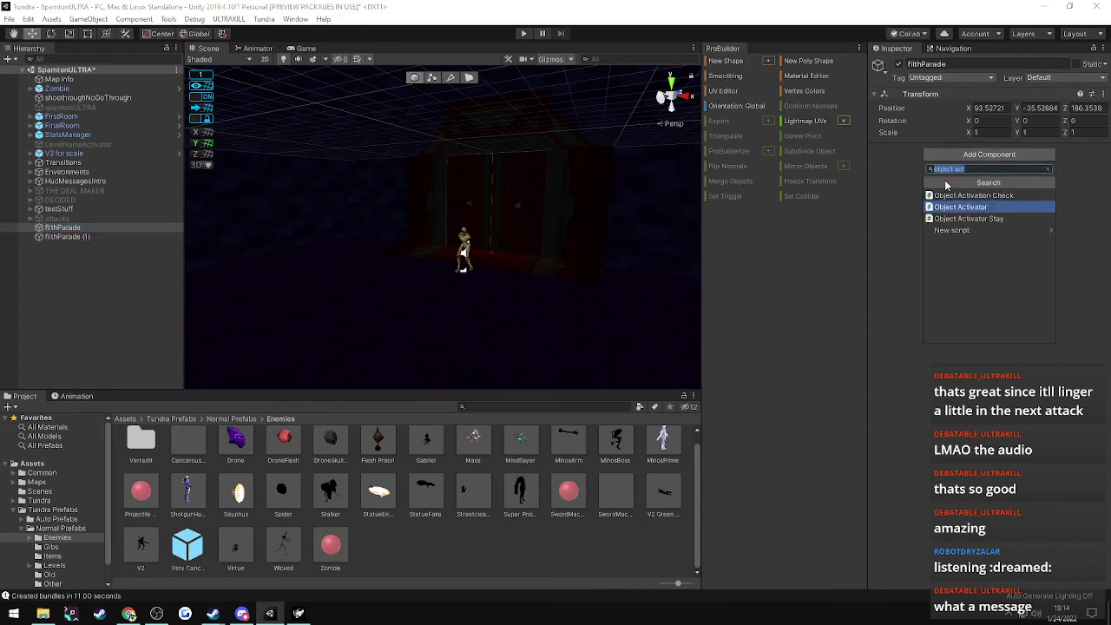
click(953, 207)
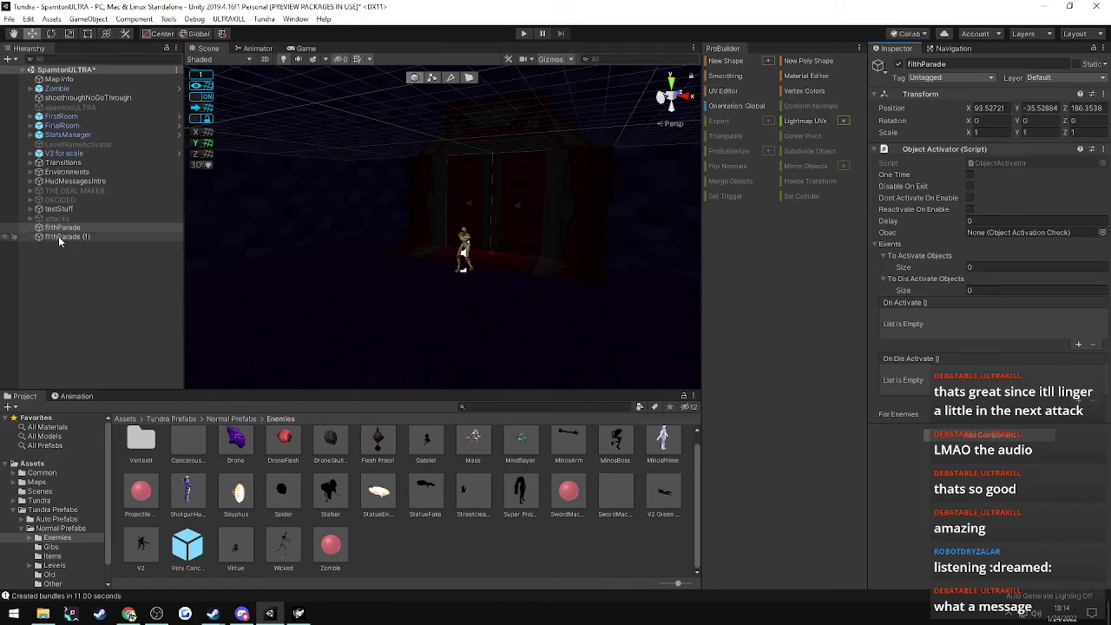
drag(57, 233, 916, 256)
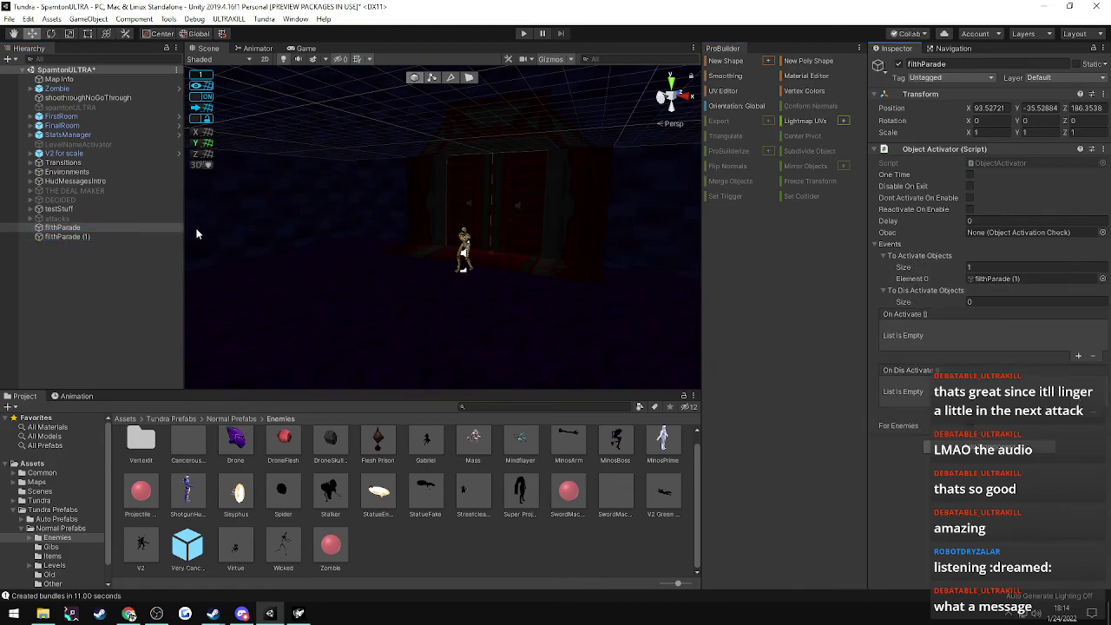
- Add an Object Activator component to filthParade (1)
click(63, 236)
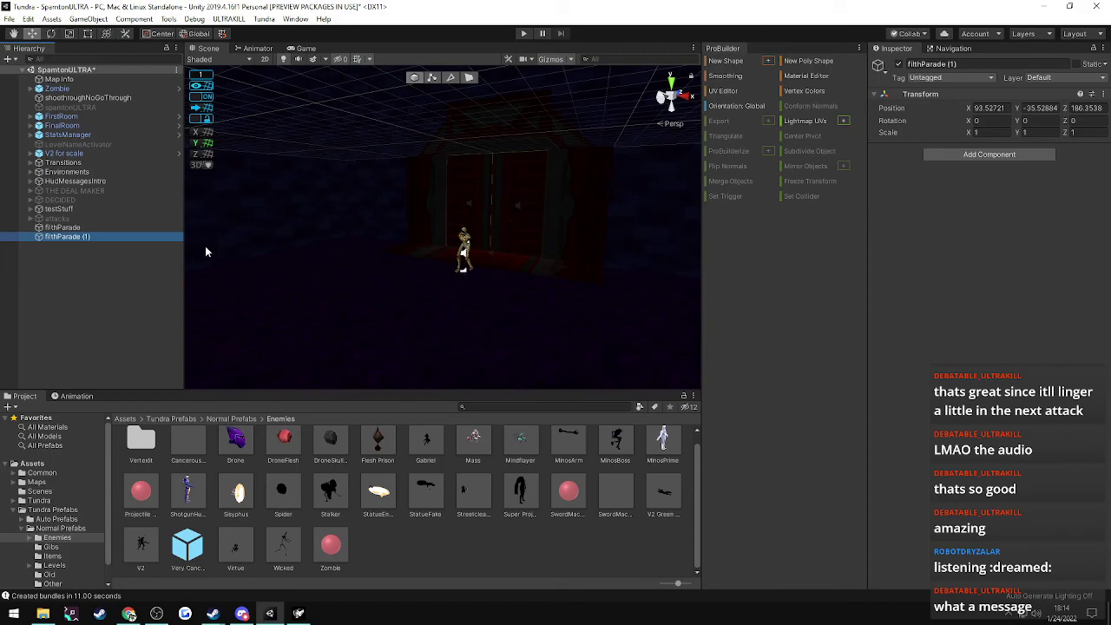
click(49, 229)
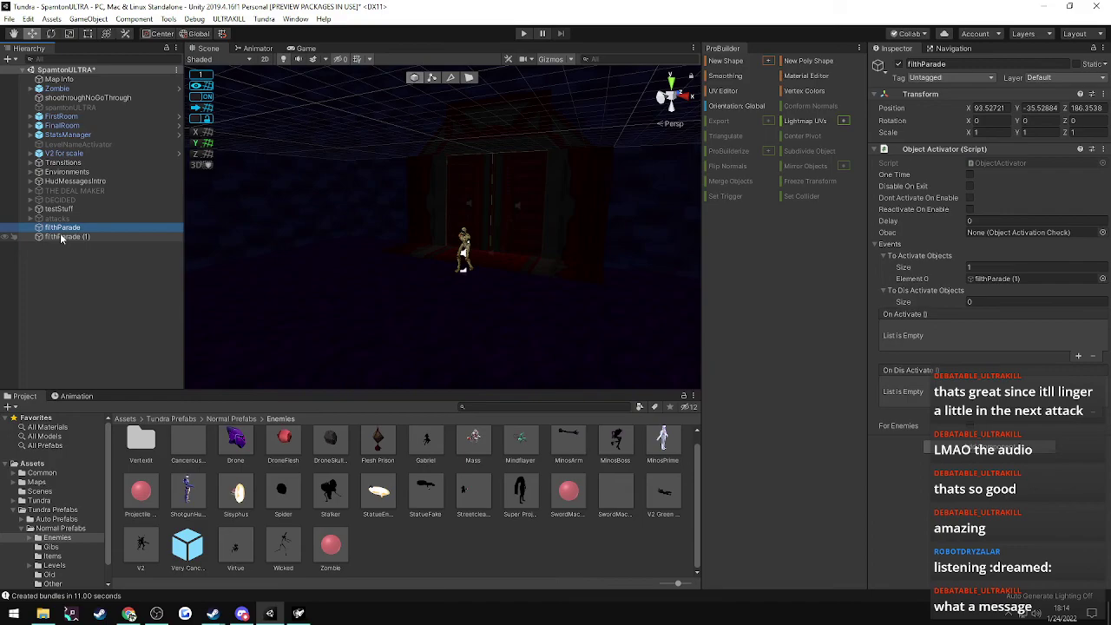
click(62, 237)
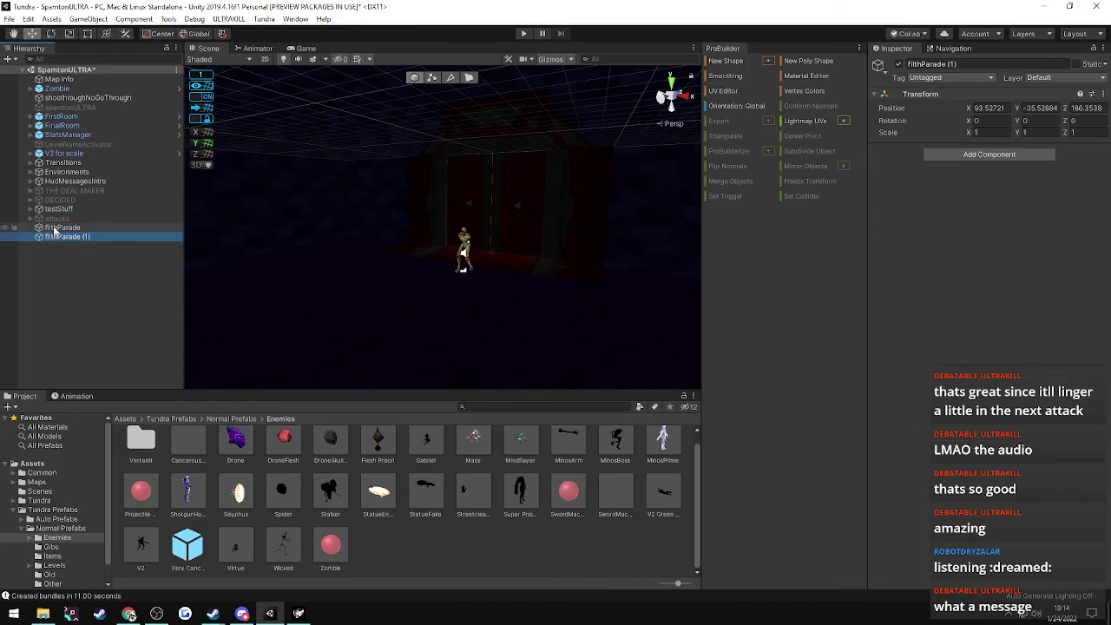
click(948, 158)
text(object)
click(963, 206)
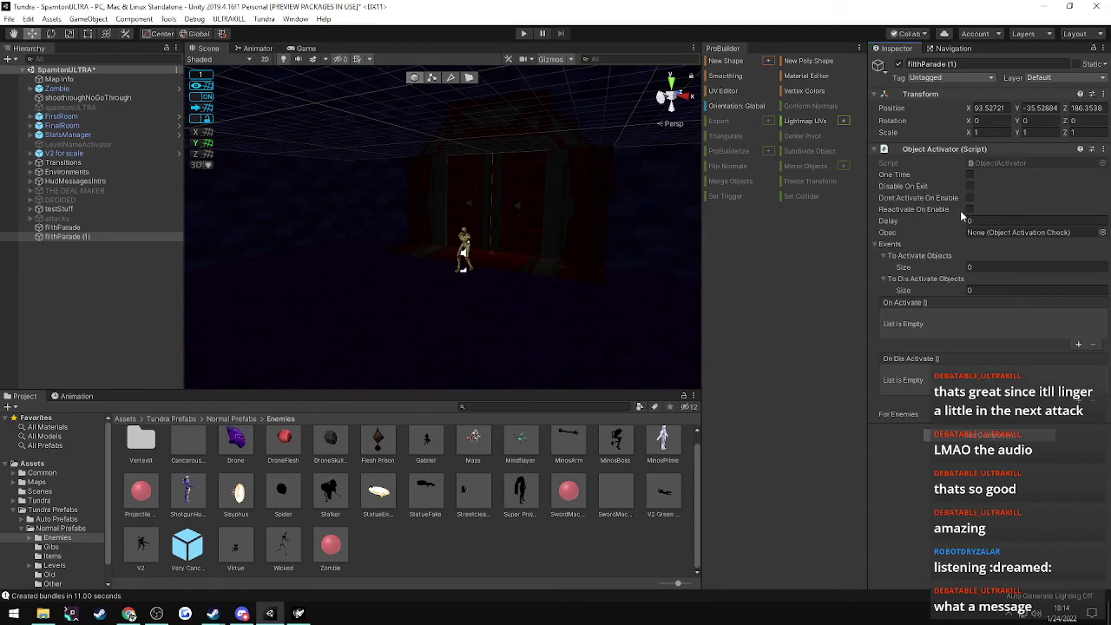
- Duplicate filthParade on its own and duplicate the resulting filthParade (2) once more
click(53, 237)
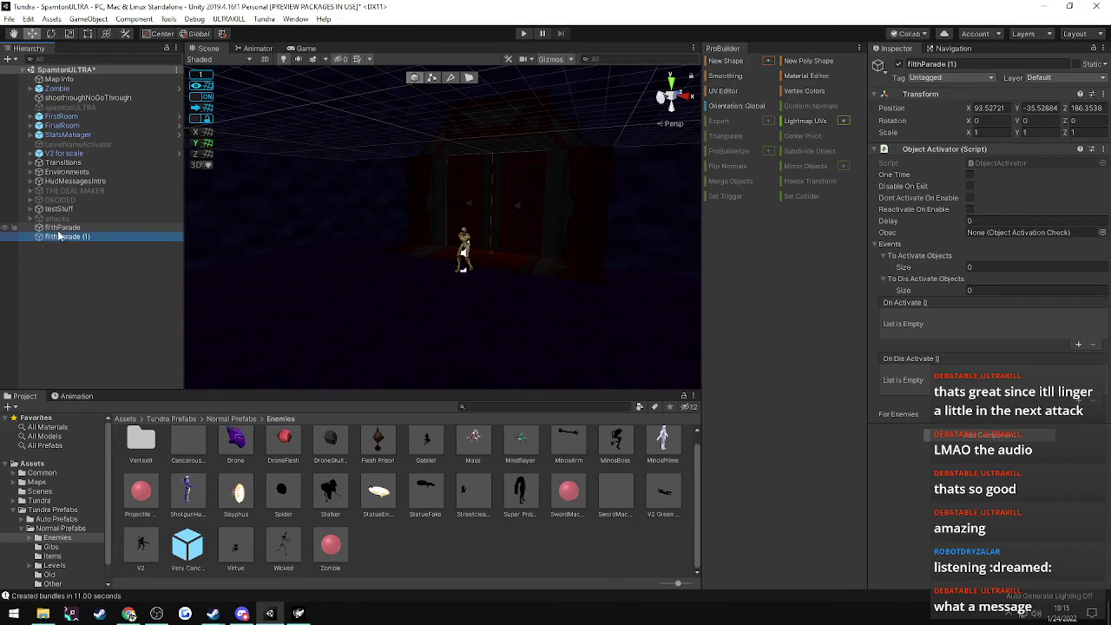
click(57, 228)
click(58, 236)
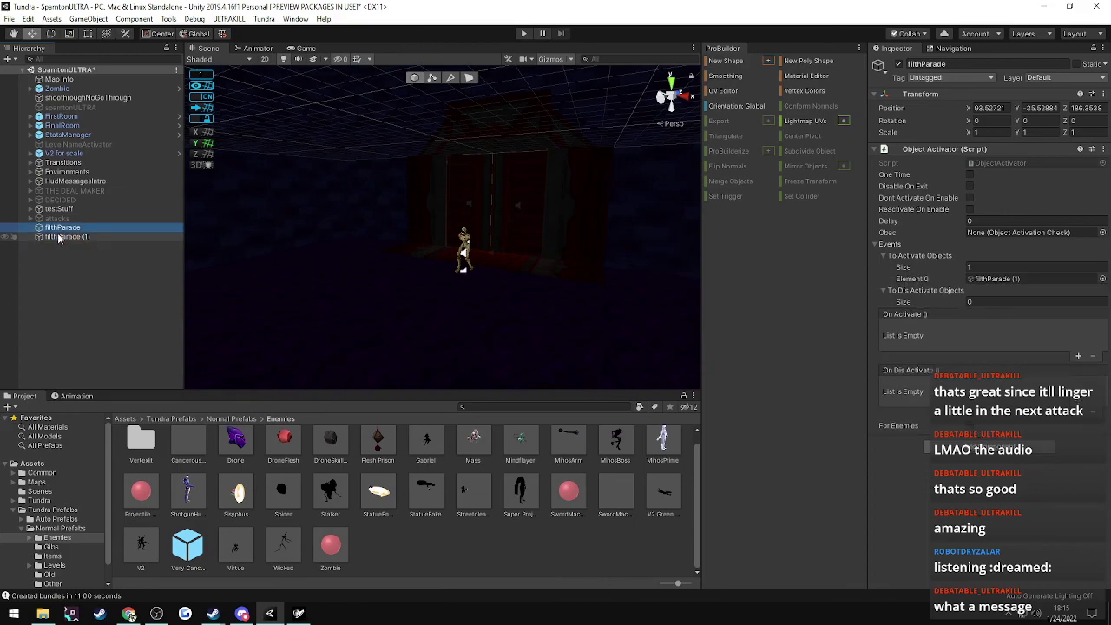
click(57, 228)
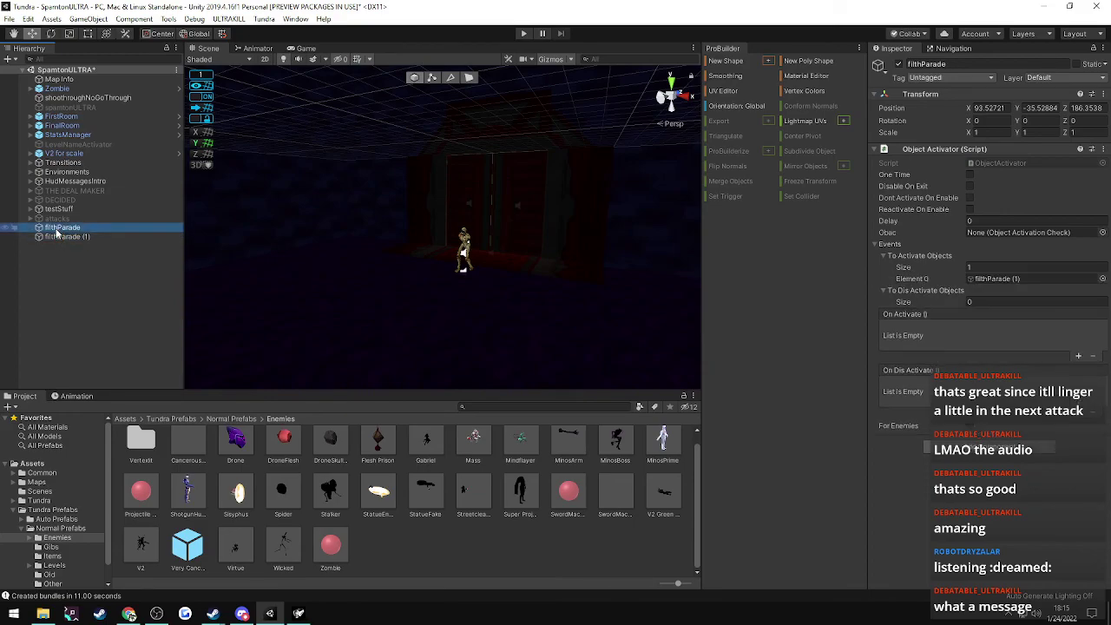
key(ctrl+d)
click(60, 238)
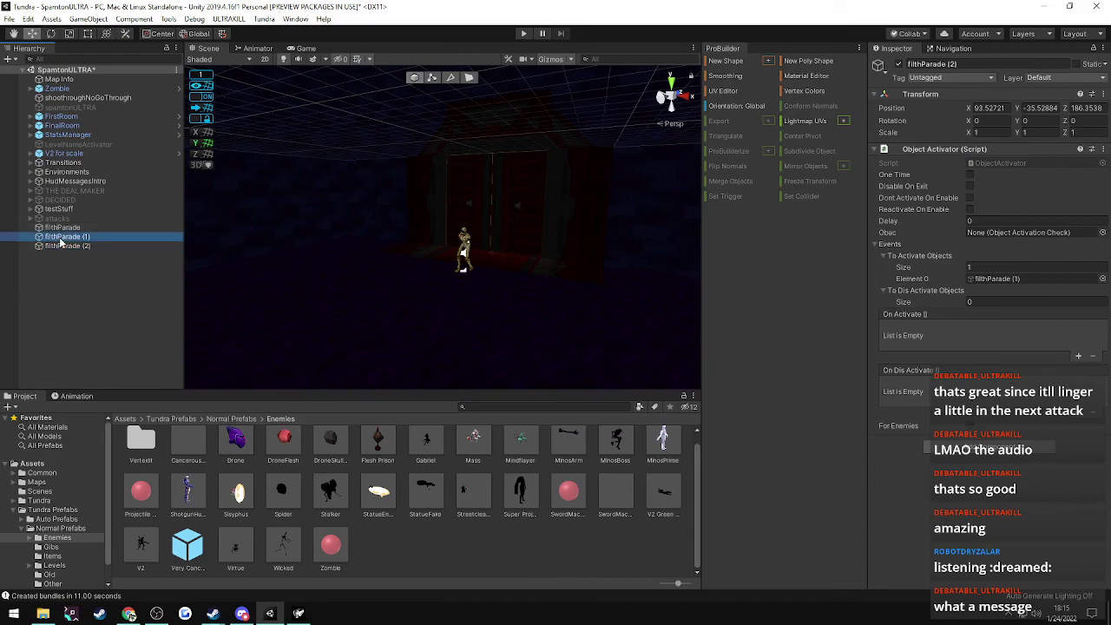
key(Down)
key(Up)
key(Up)
key(Down)
key(Down)
key(ctrl+d)
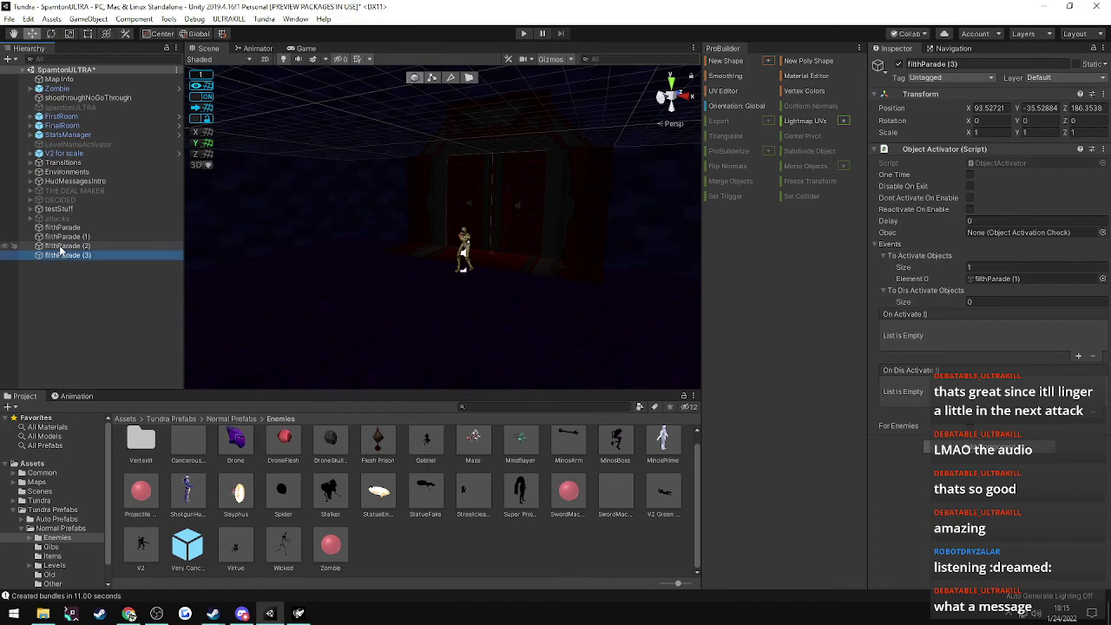
- Delete the copies filthParade (3) and filthParade (2)
click(61, 248)
click(63, 256)
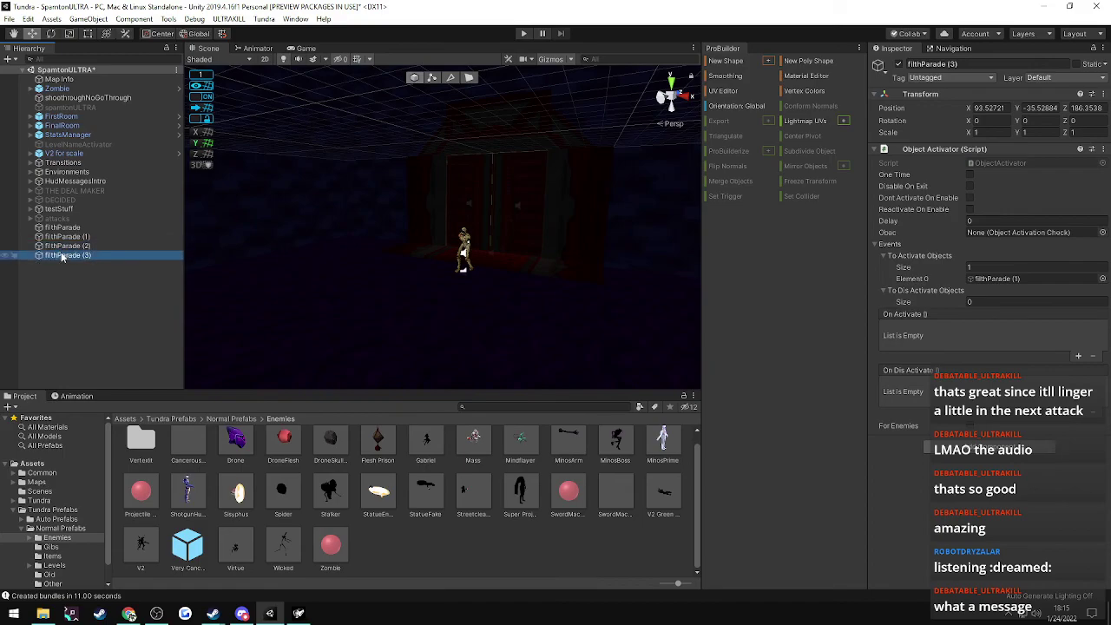
key(Delete)
click(59, 247)
key(Delete)
- Duplicate filthParade and filthParade (1) together as a linked pair
click(56, 236)
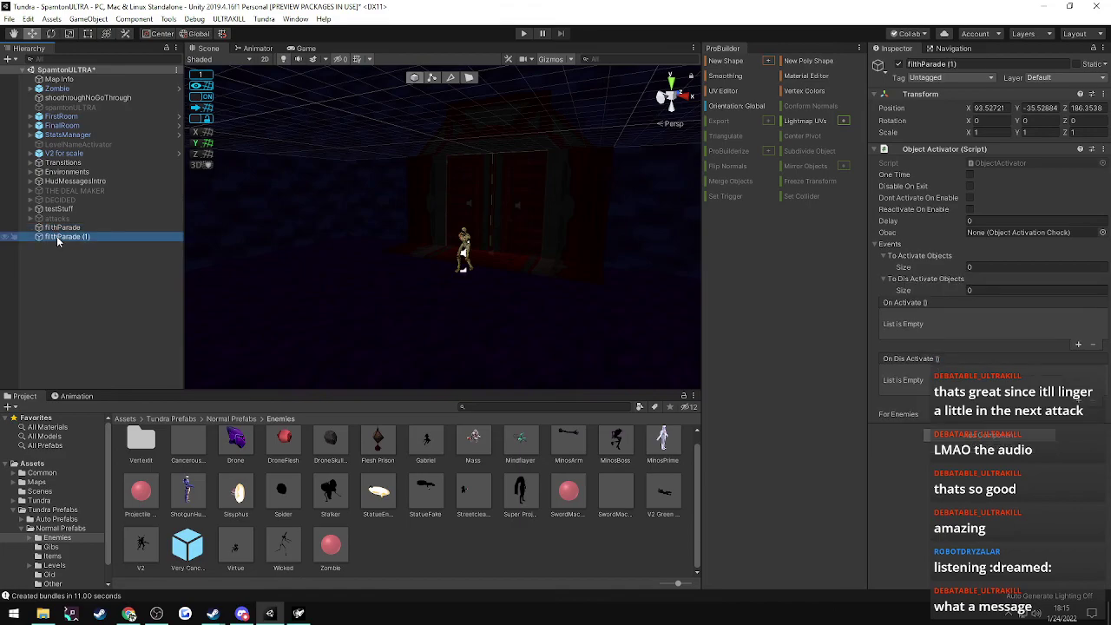
key(shift+Up)
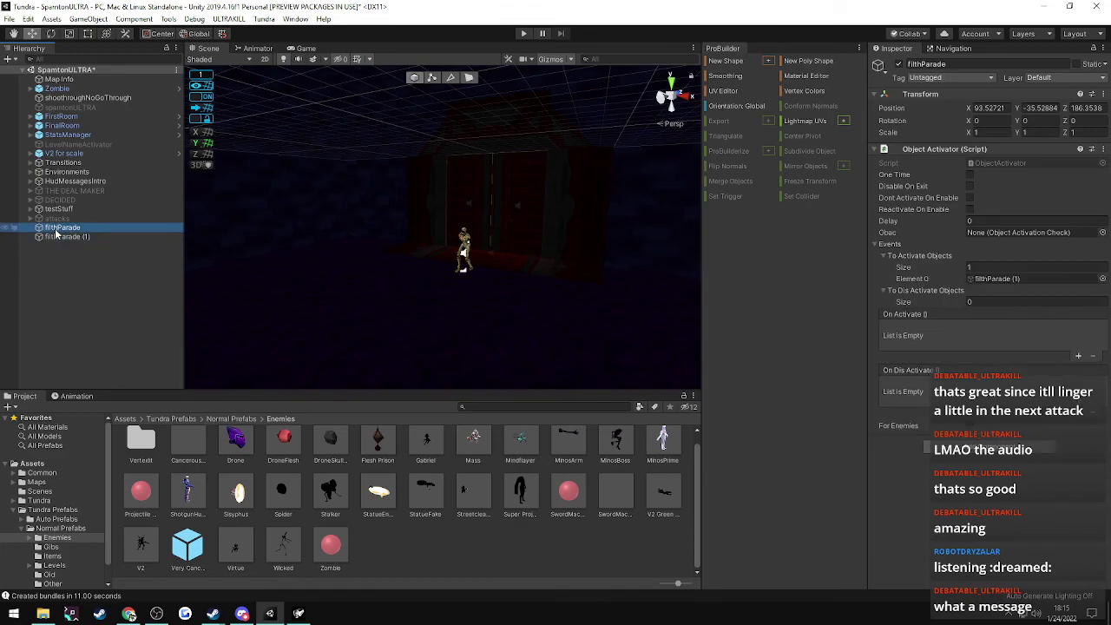
key(ctrl+d)
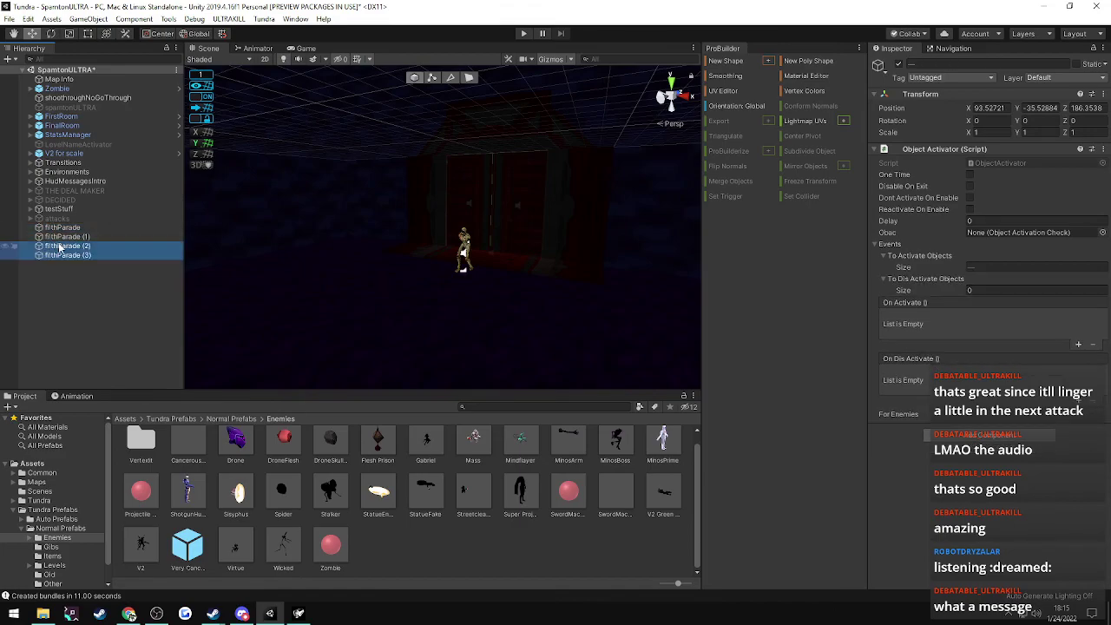
- Assign filthParade (2) as the object to activate in the Object Activator of filthParade (1)
click(59, 246)
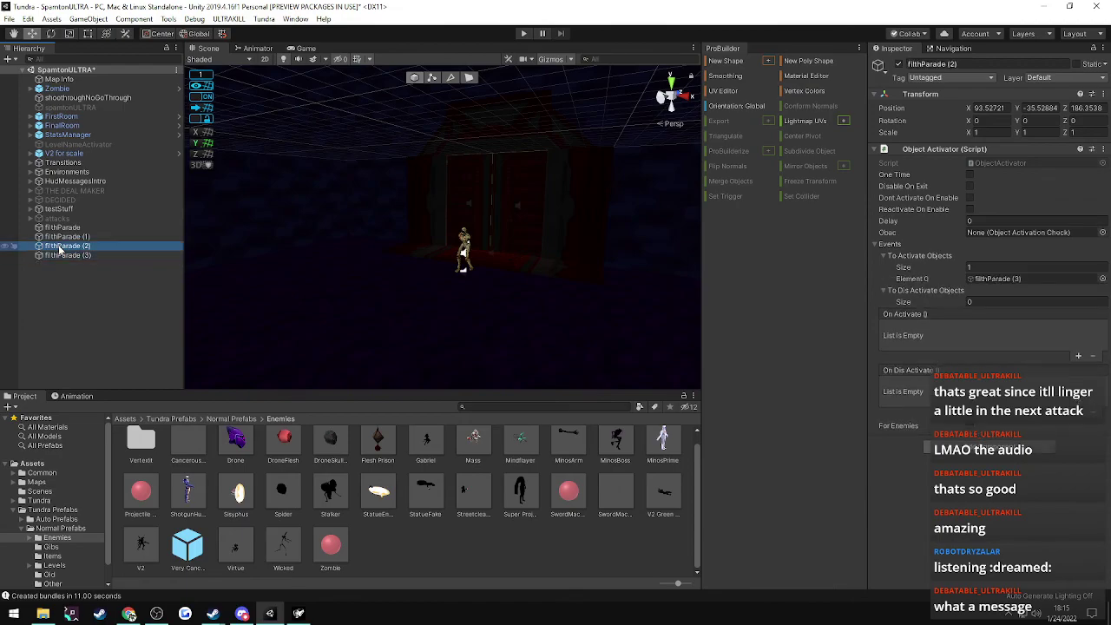
key(Up)
key(Up)
key(Down)
key(Down)
key(Down)
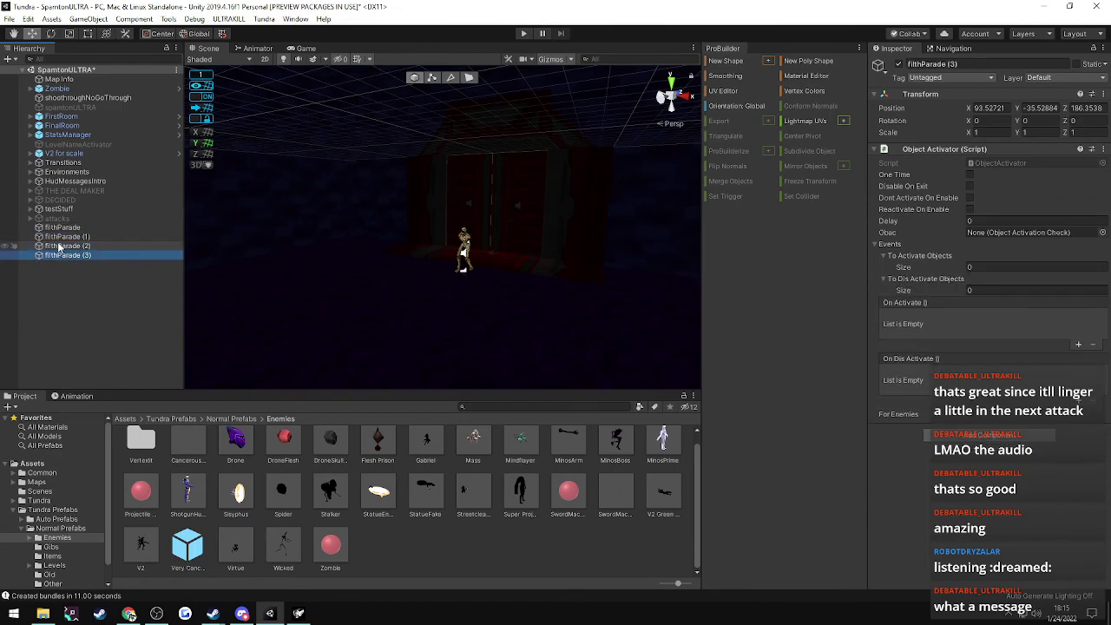
key(Up)
key(Up)
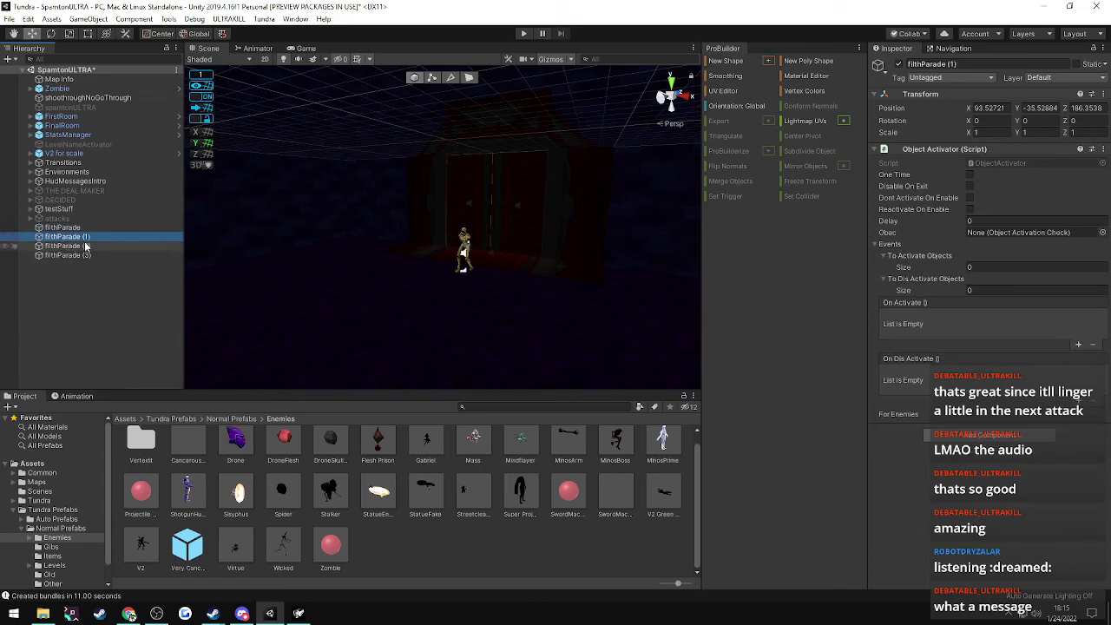
drag(75, 248, 925, 258)
- Duplicate all four objects from filthParade to filthParade (3) together
click(74, 228)
key(Down)
key(Down)
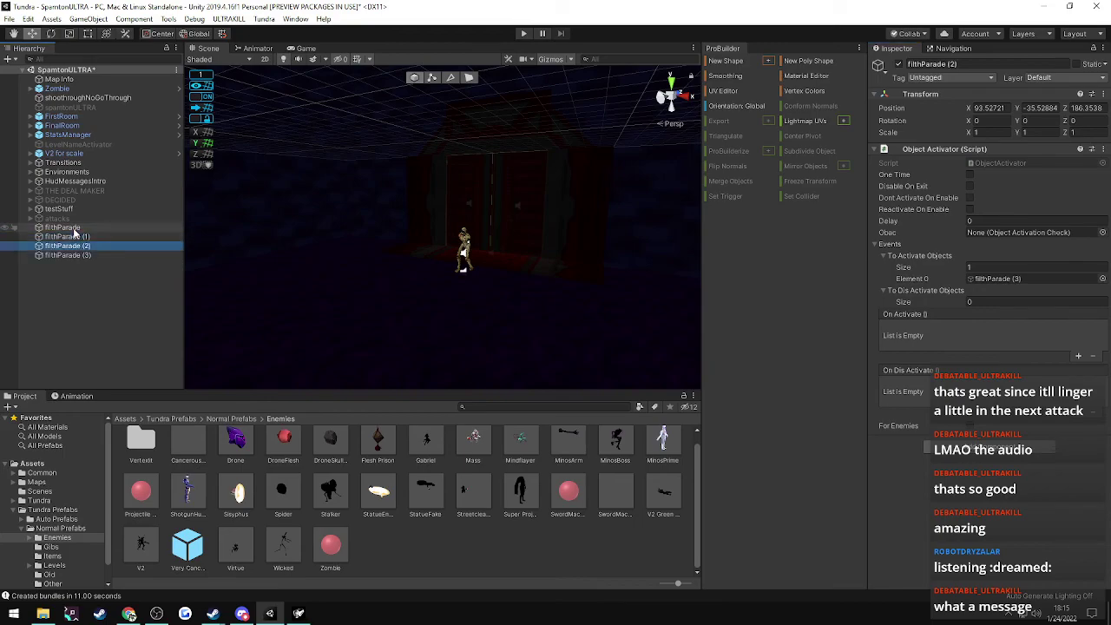
key(Up)
key(Up)
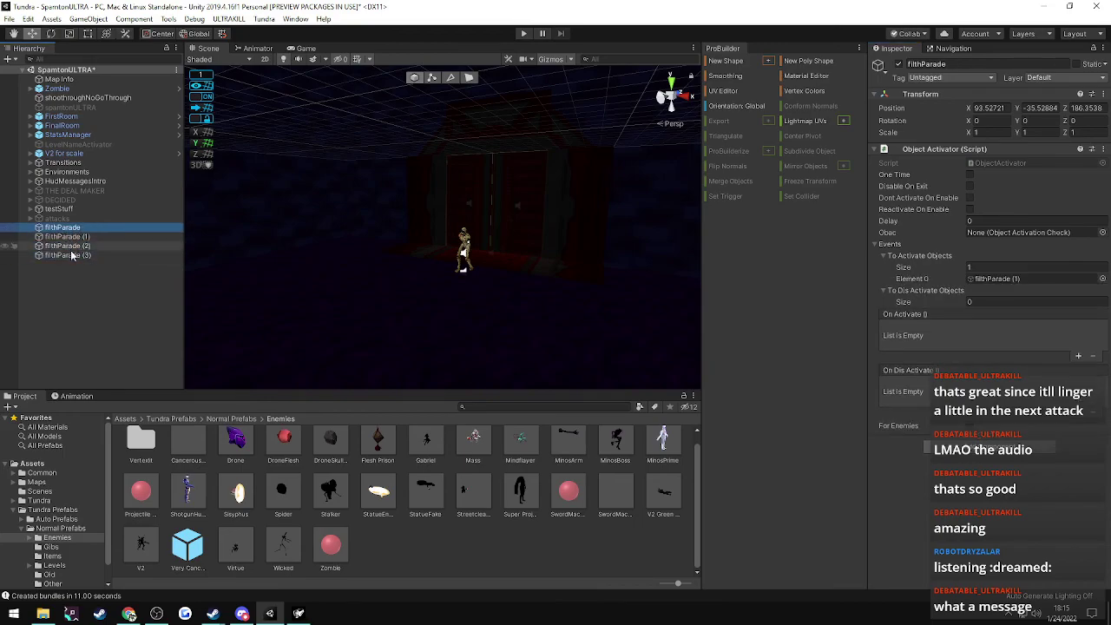
shift+click(73, 257)
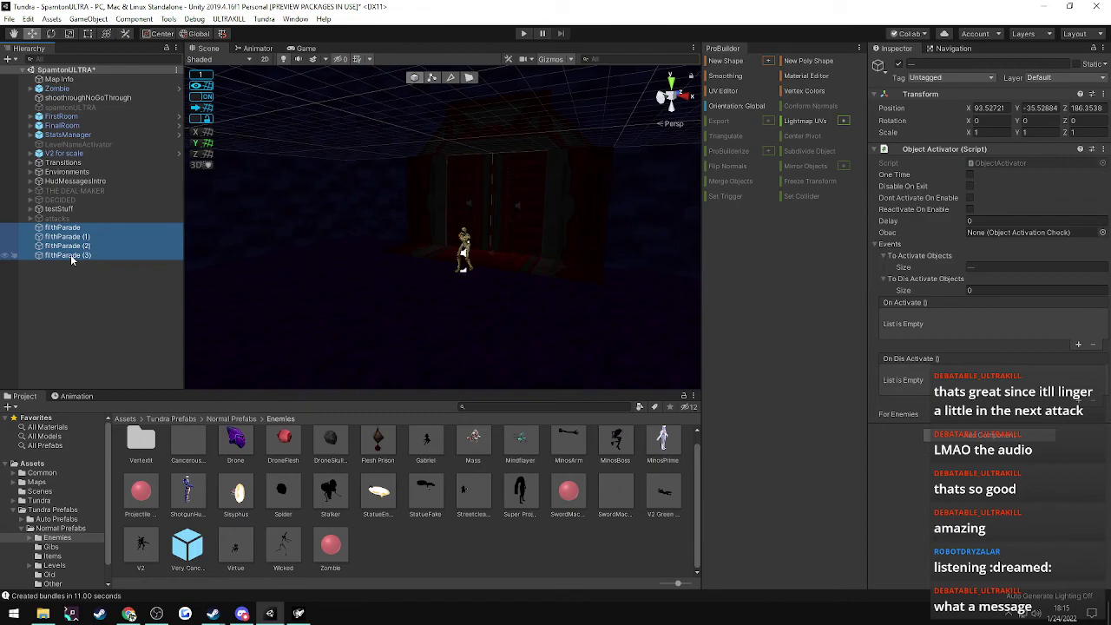
key(ctrl+d)
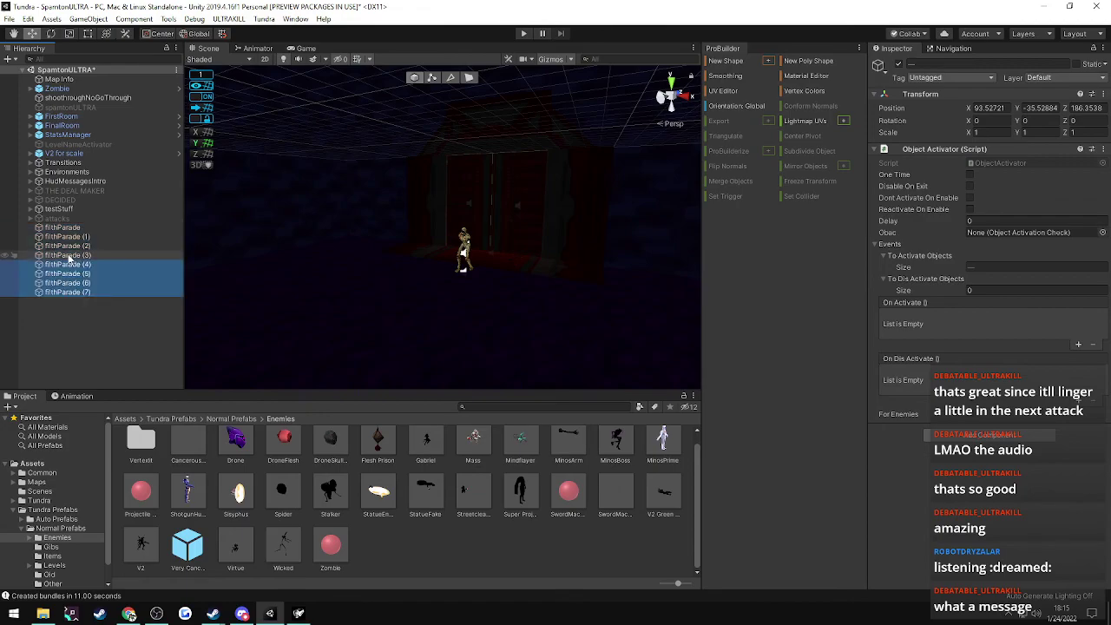
- Check the Object Activator targets of filthParade (3) and the new copies up to filthParade (7)
click(68, 256)
key(Down)
key(Down)
key(Down)
key(Down)
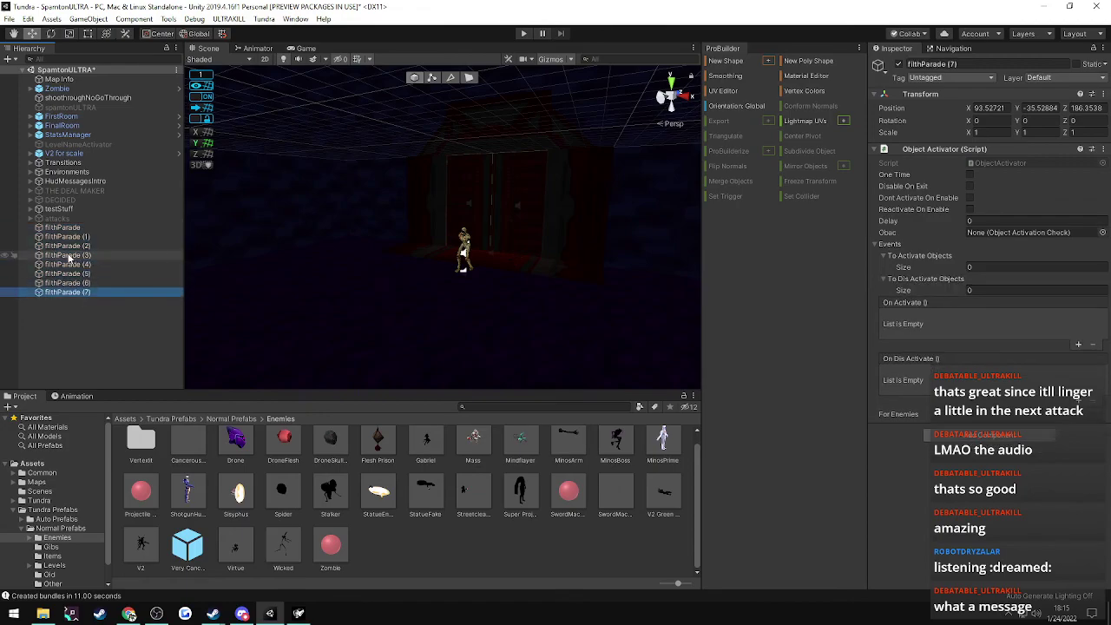
- Assign filthParade (4) as the object to activate in the Object Activator of filthParade (3)
click(70, 255)
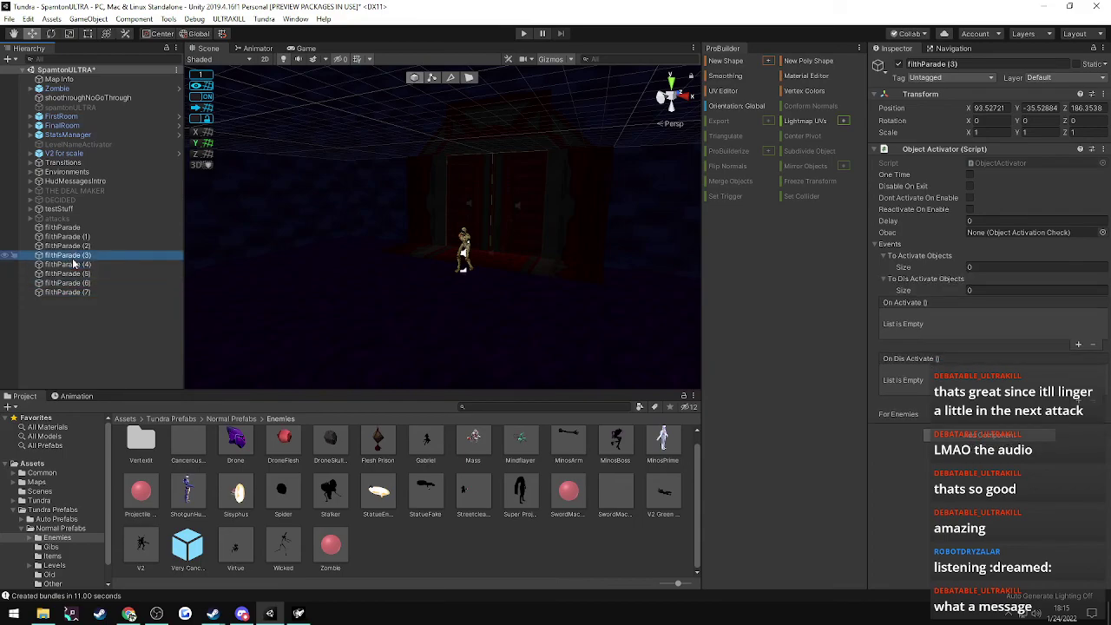
click(76, 258)
drag(76, 266, 913, 262)
- Check the Object Activator targets of the filthParade objects around the new link between filthParade (3) and filthParade (4)
click(74, 248)
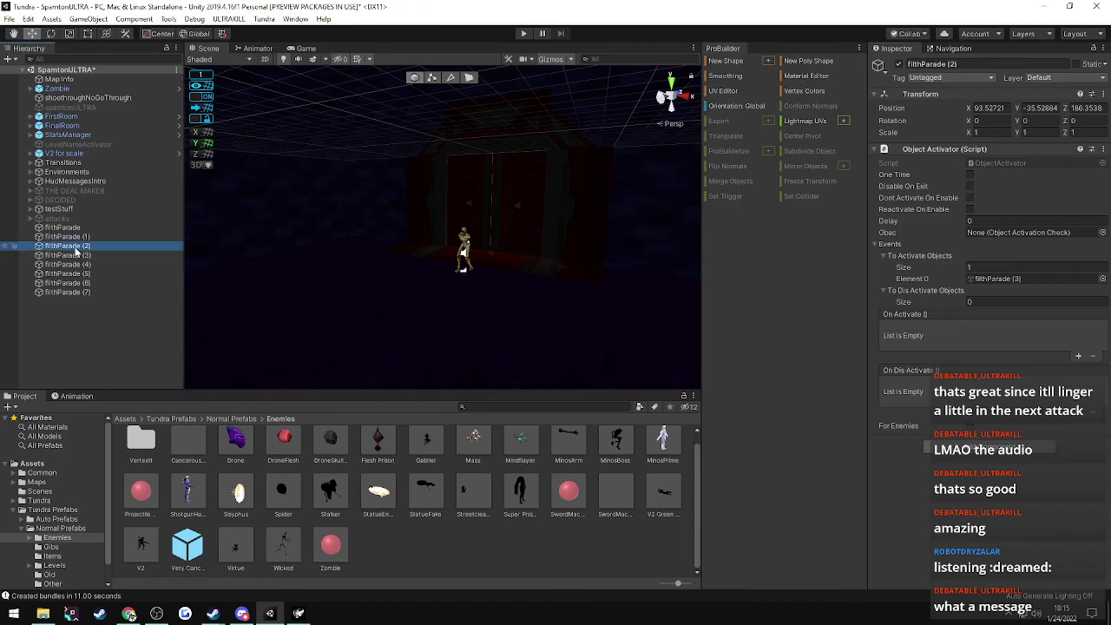
key(Down)
key(Down)
key(Down)
key(Down)
key(Up)
key(Up)
key(Up)
key(Up)
key(Up)
key(Up)
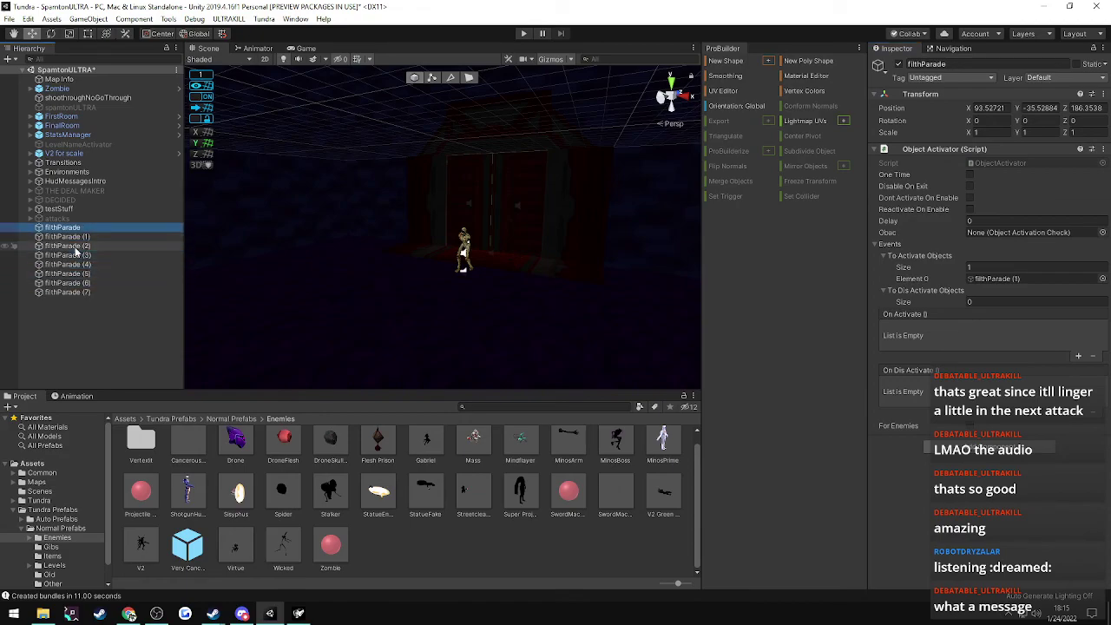
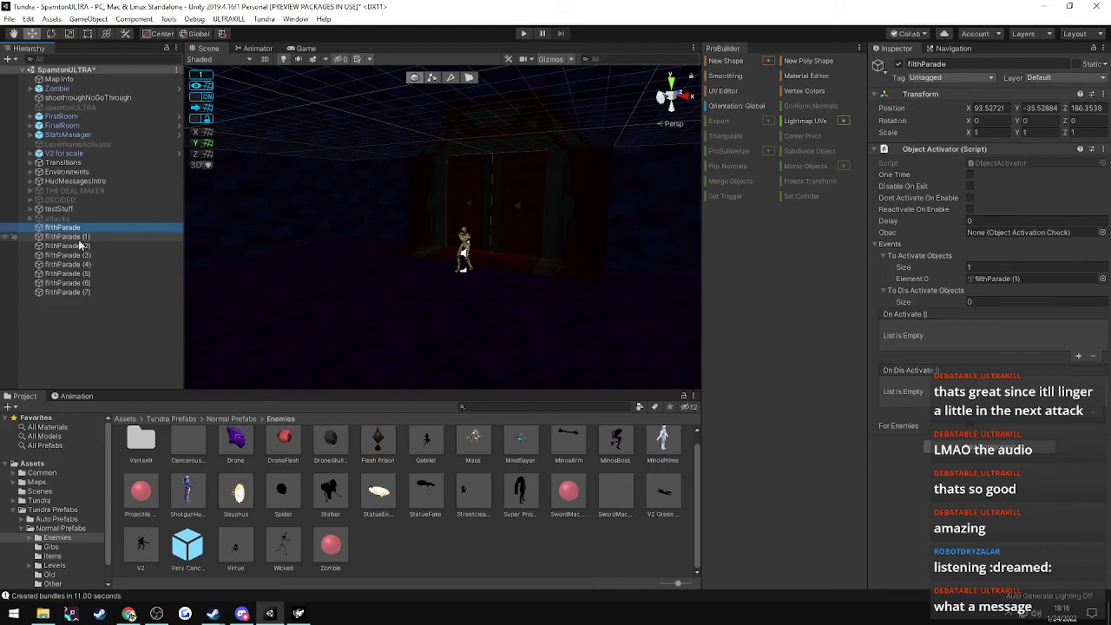
- Duplicate the eight objects from filthParade to filthParade (7) together and make filthParade (7) activate filthParade (8)
shift+click(72, 294)
key(ctrl+d)
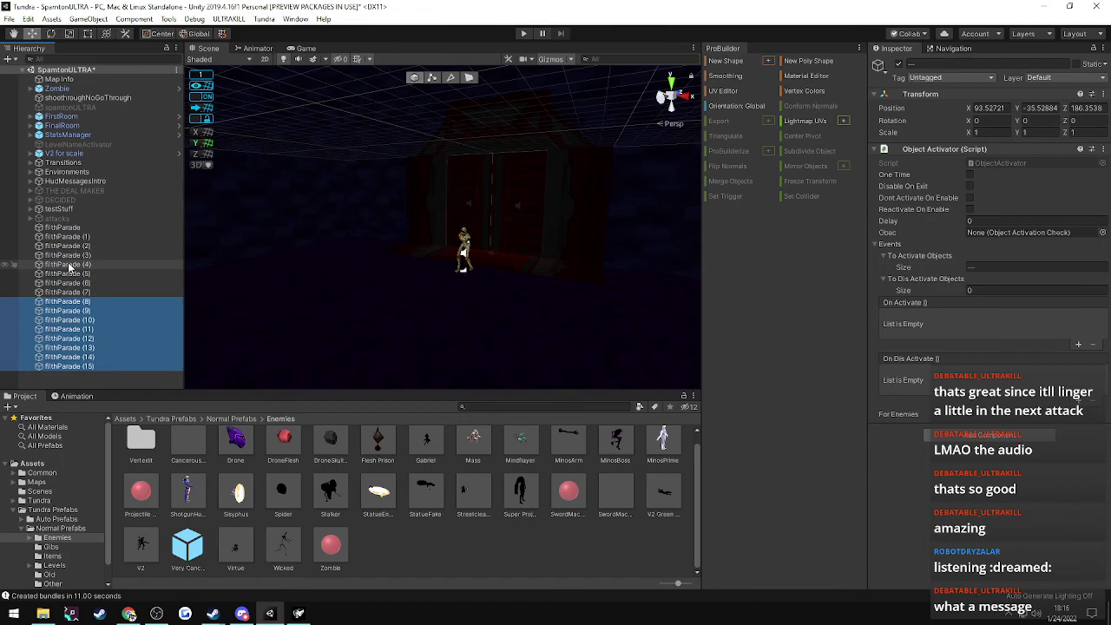
click(74, 294)
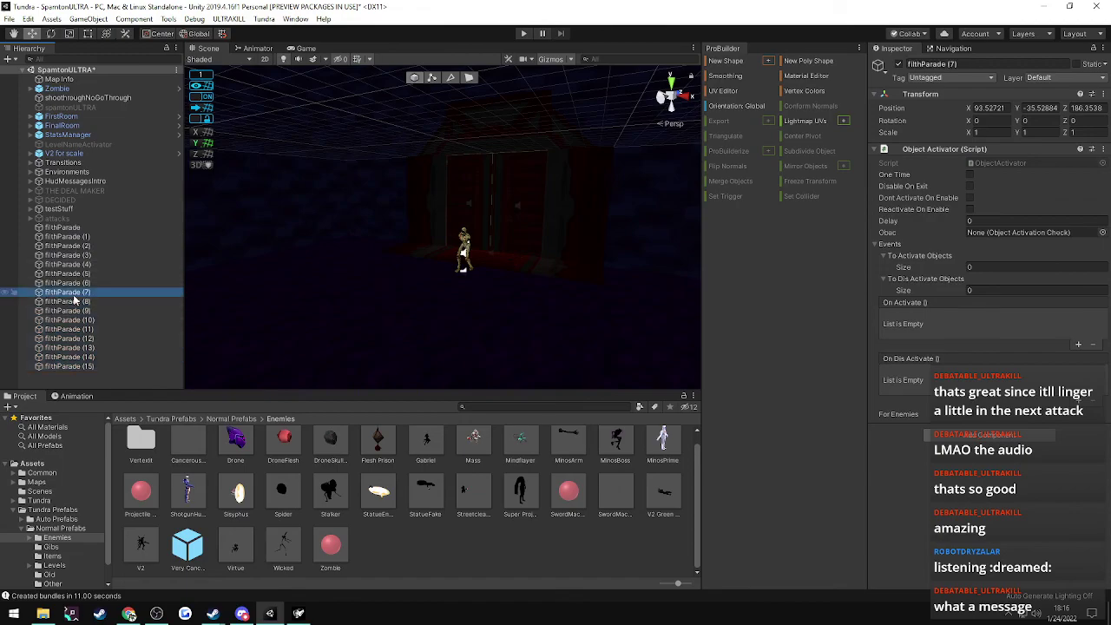
drag(73, 303, 913, 260)
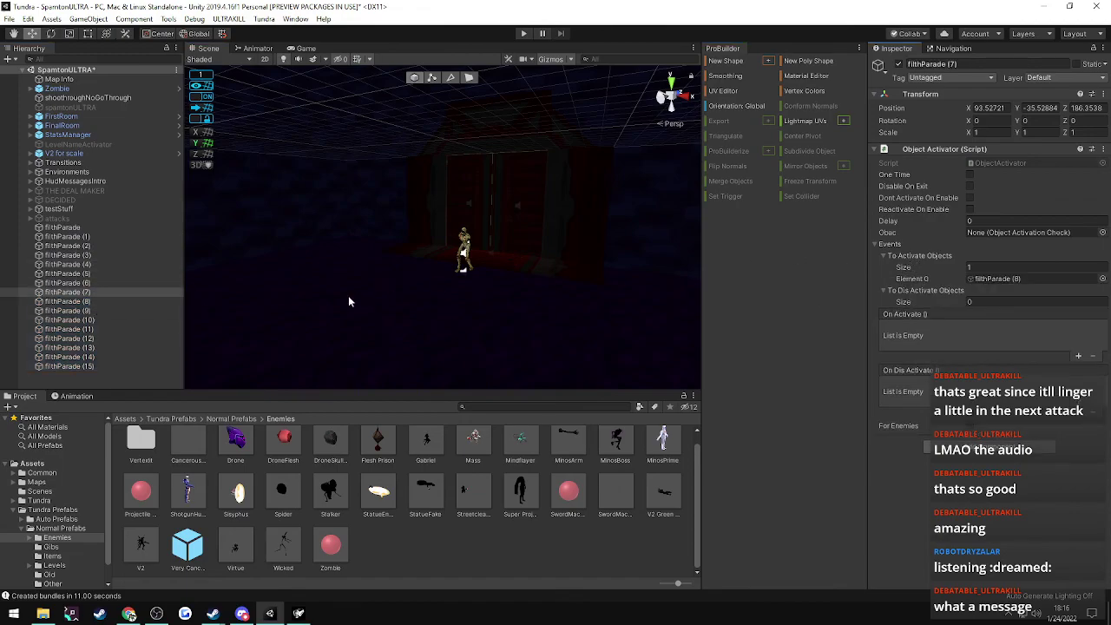
- Check the Object Activator targets from filthParade (7) through filthParade (15)
click(84, 293)
key(Down)
key(Down)
key(Down)
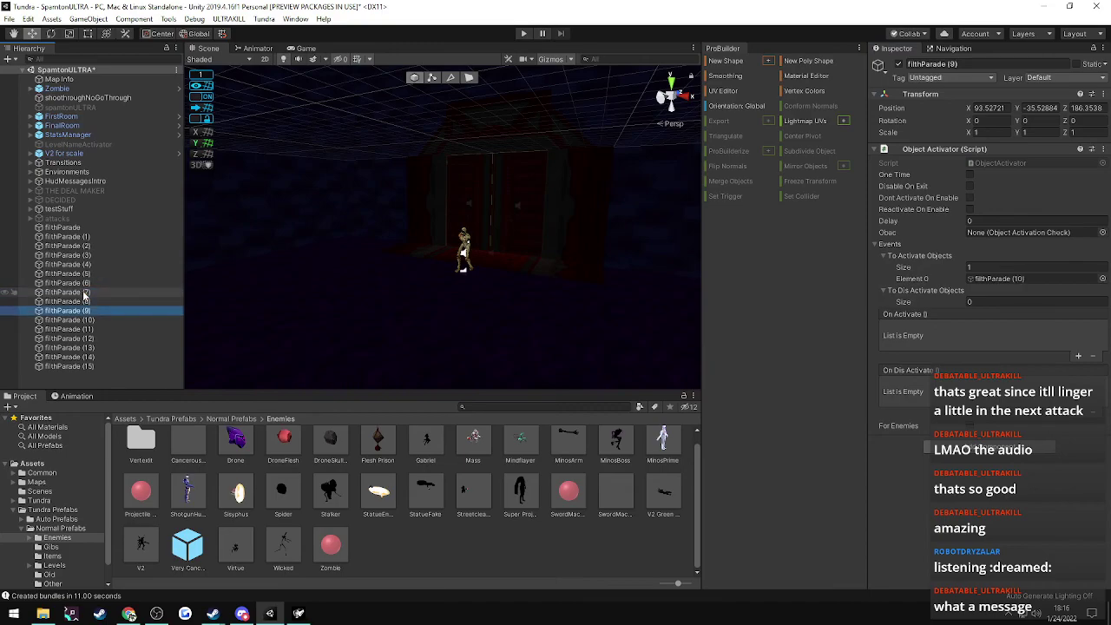
key(Down)
key(Down)
key(Down)
key(Down)
key(Down)
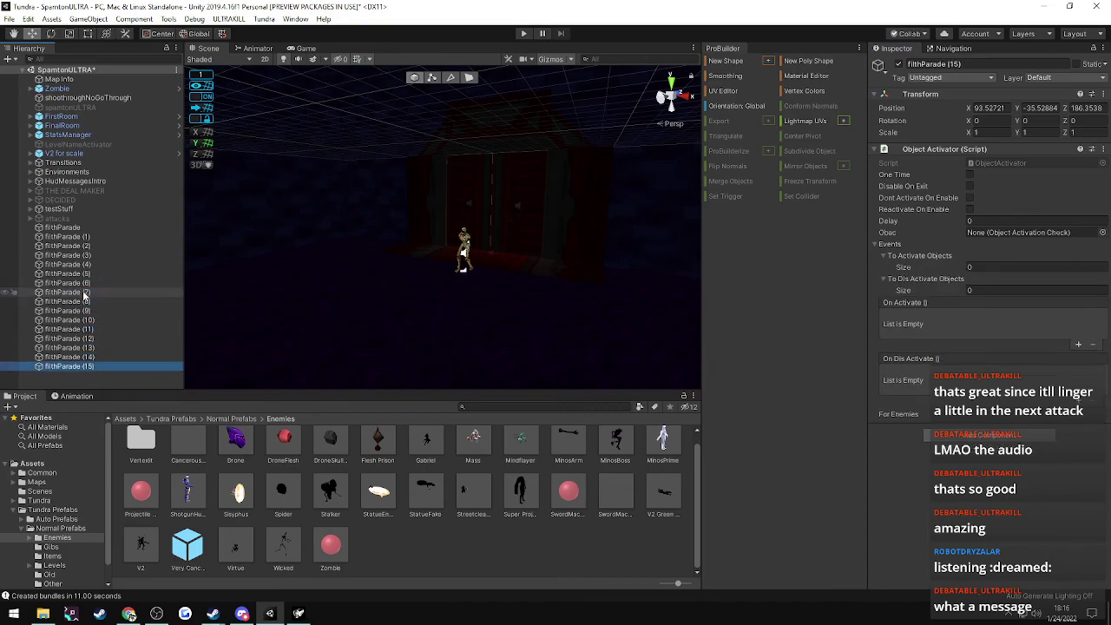
- Duplicate the sixteen objects from filthParade to filthParade (15) together and make filthParade (15) activate filthParade (16)
click(62, 227)
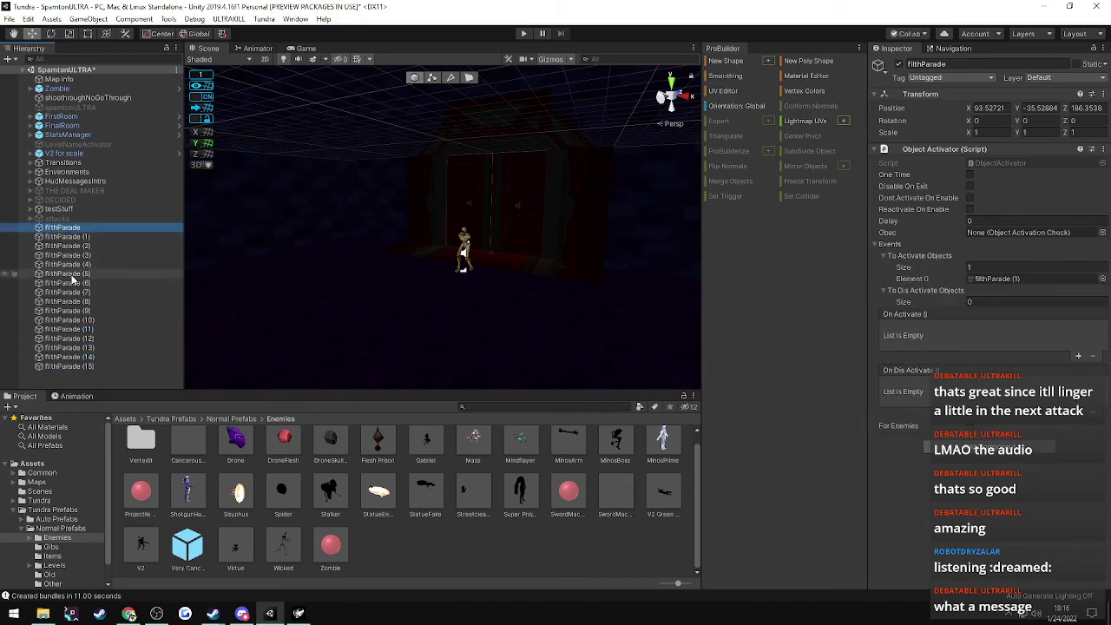
shift+click(80, 368)
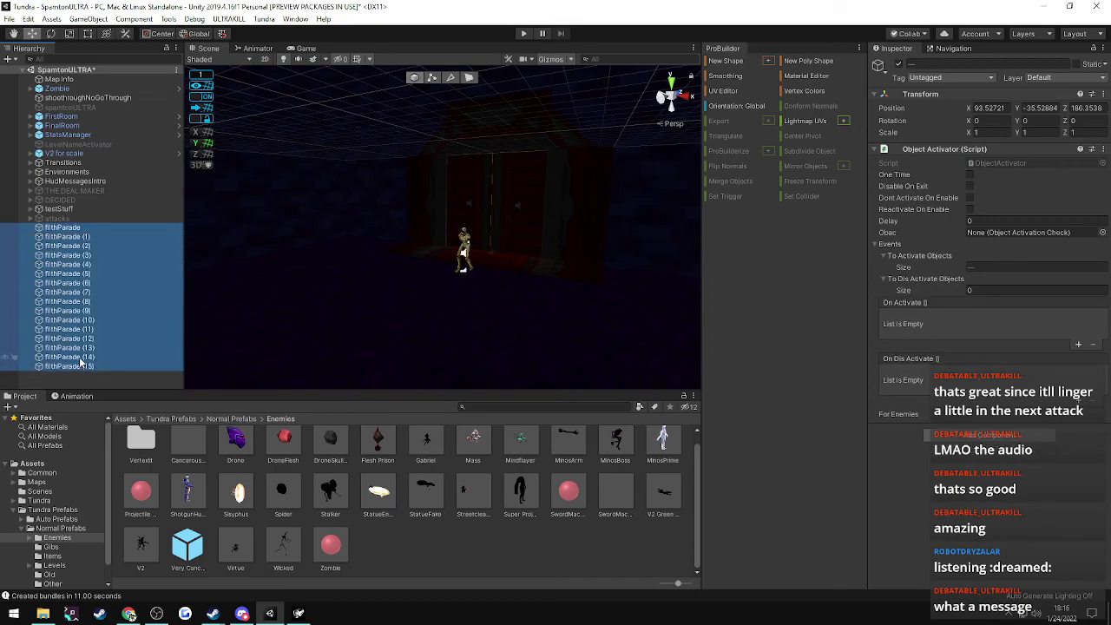
key(ctrl+d)
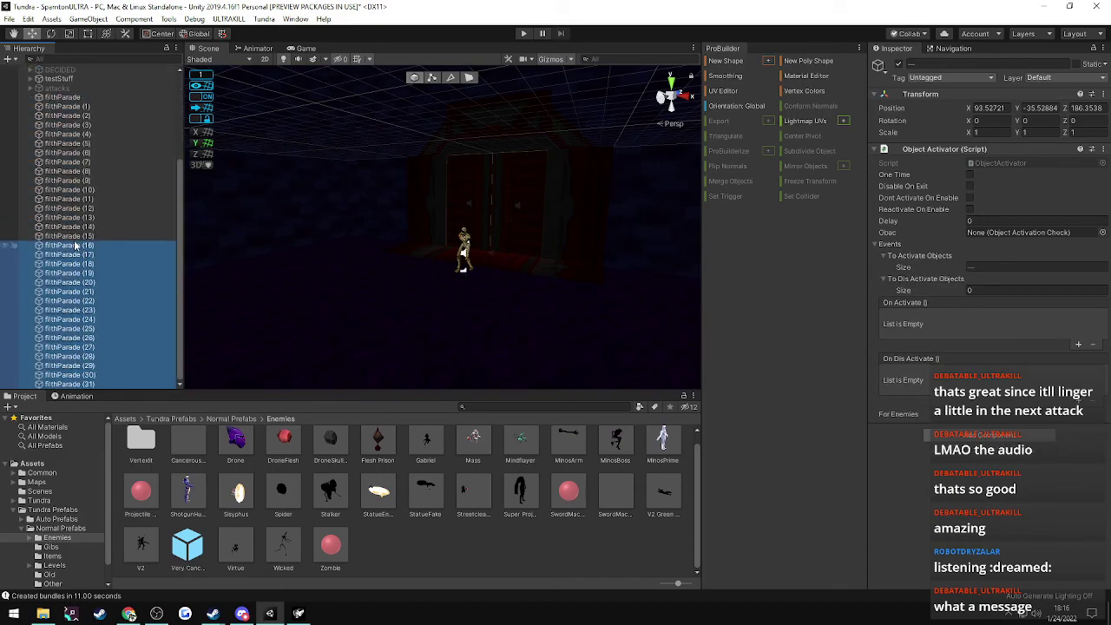
click(69, 236)
drag(70, 246, 903, 261)
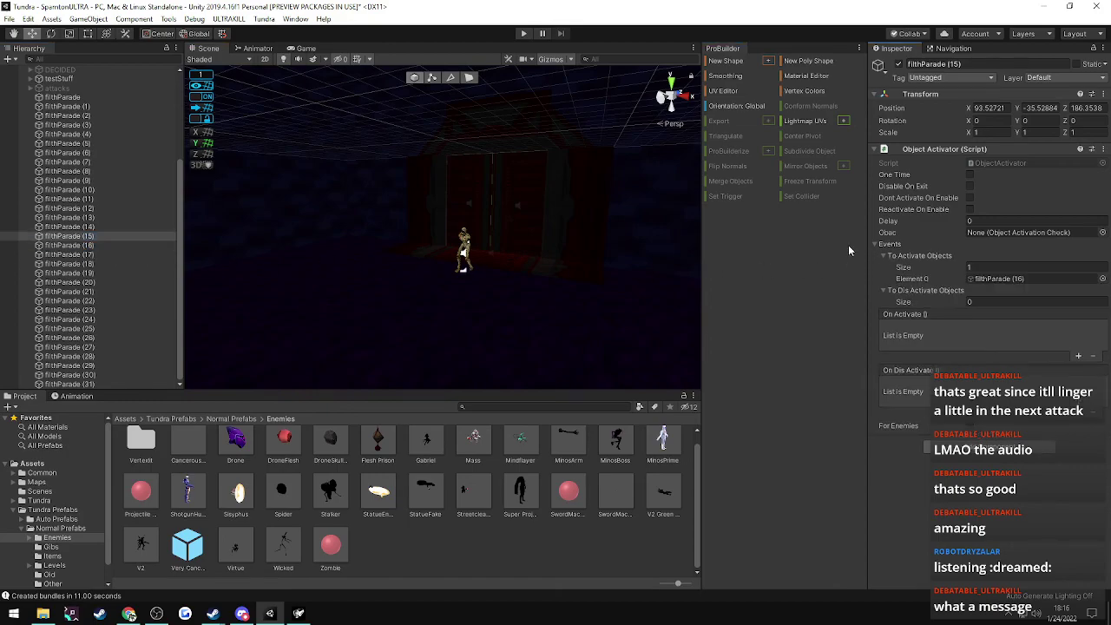
- Duplicate all objects from filthParade to filthParade (31) together and make filthParade (31) activate filthParade (32)
click(70, 382)
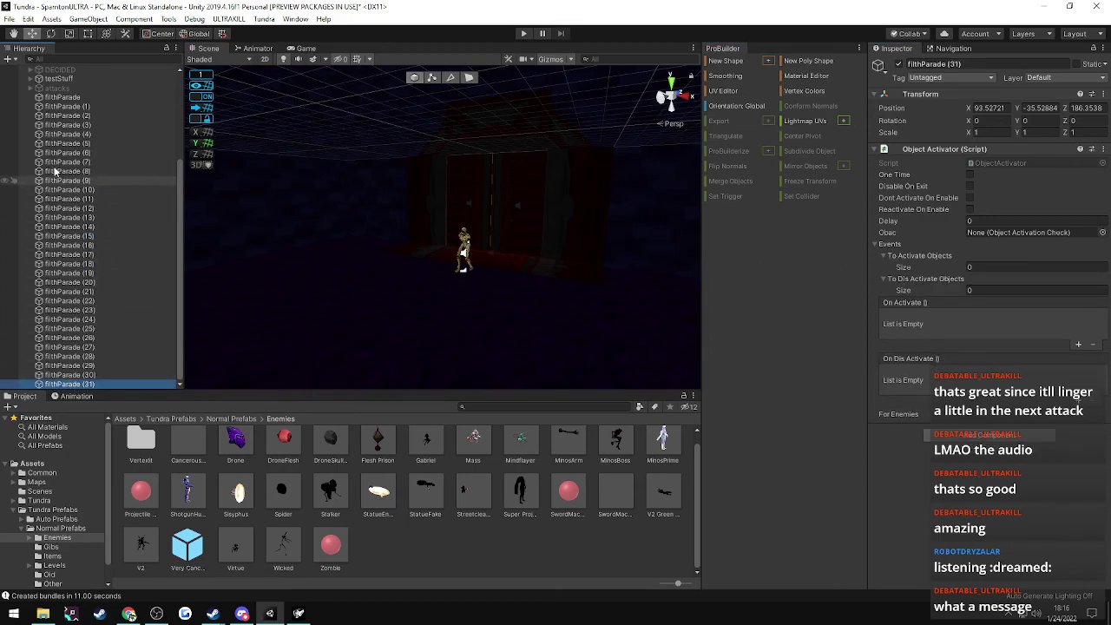
click(54, 98)
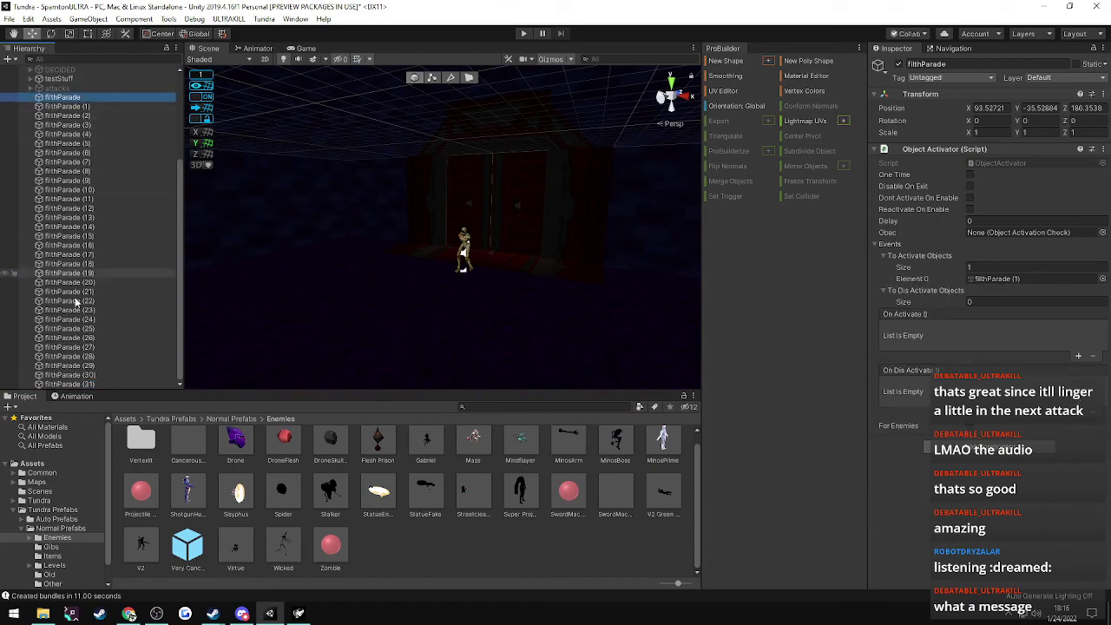
shift+click(77, 384)
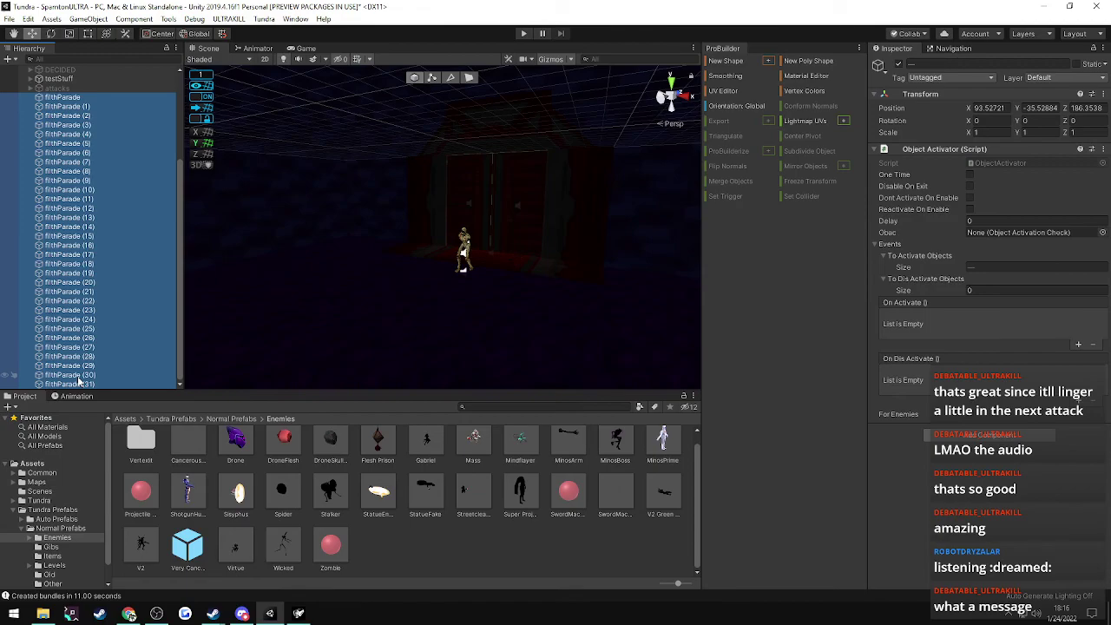
scroll(77, 377, down, 5)
click(84, 152)
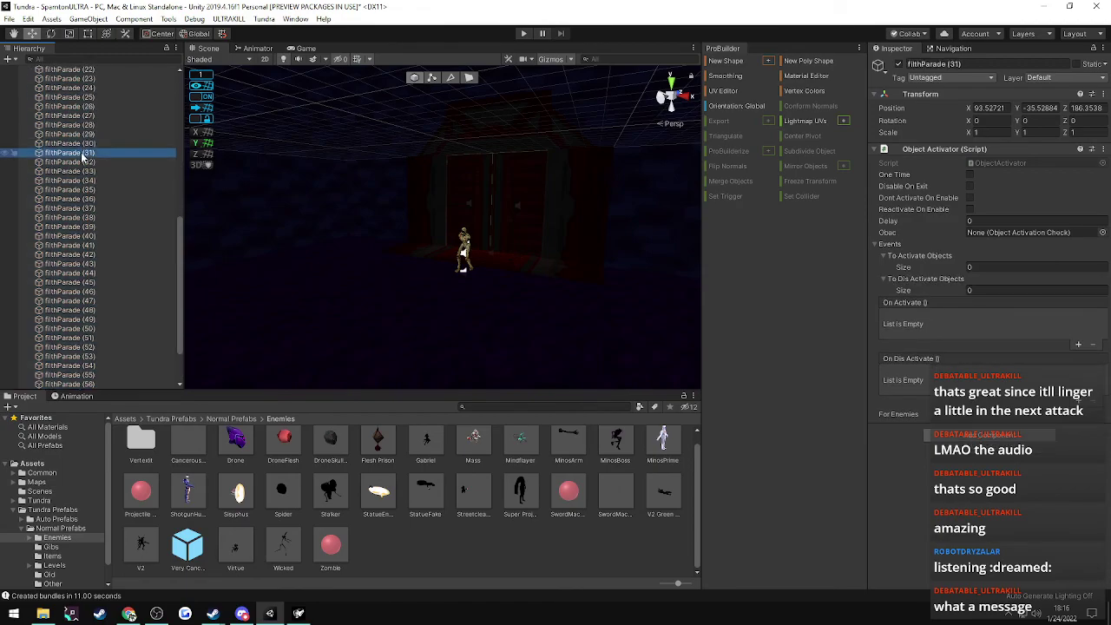
drag(81, 164, 933, 258)
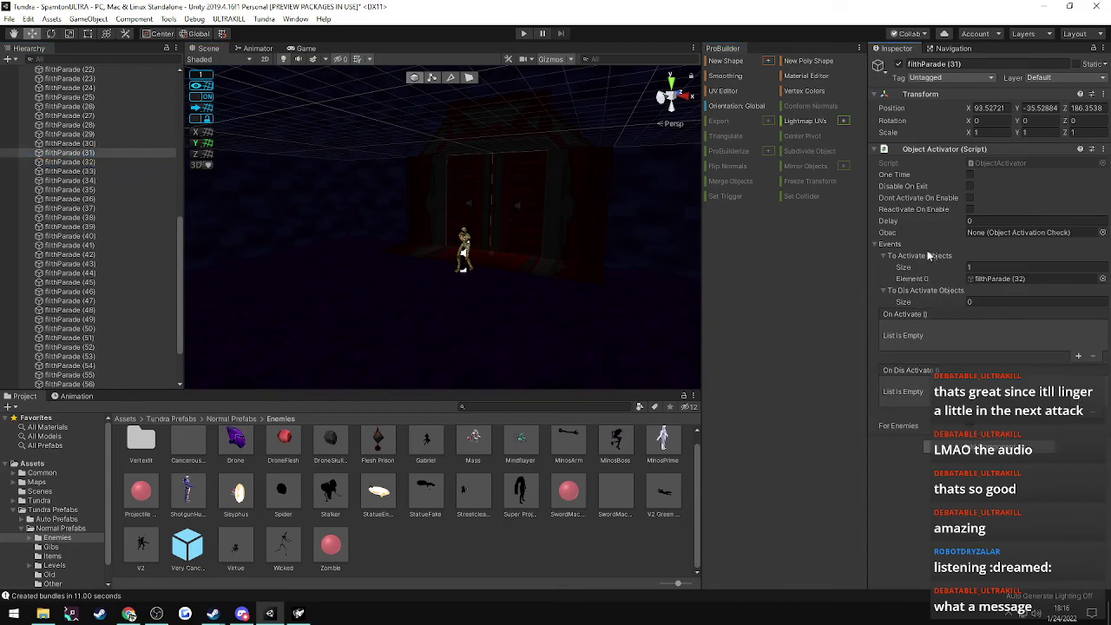
- Check the Object Activator targets along the whole filthParade chain, from the early objects through filthParade (63)
click(89, 153)
key(Up)
key(Up)
key(Down)
key(Down)
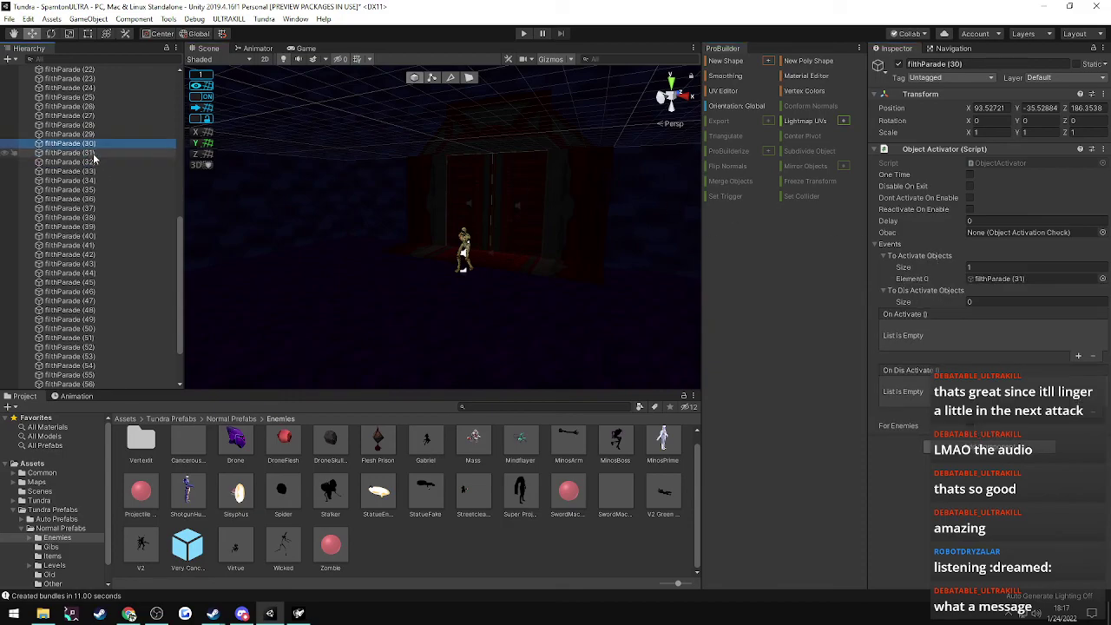
key(Up)
key(Up)
key(Up)
key(Up)
key(Up)
key(Up)
key(Up)
key(Up)
key(Up)
key(Up)
key(Up)
key(Up)
key(Up)
key(Up)
key(Up)
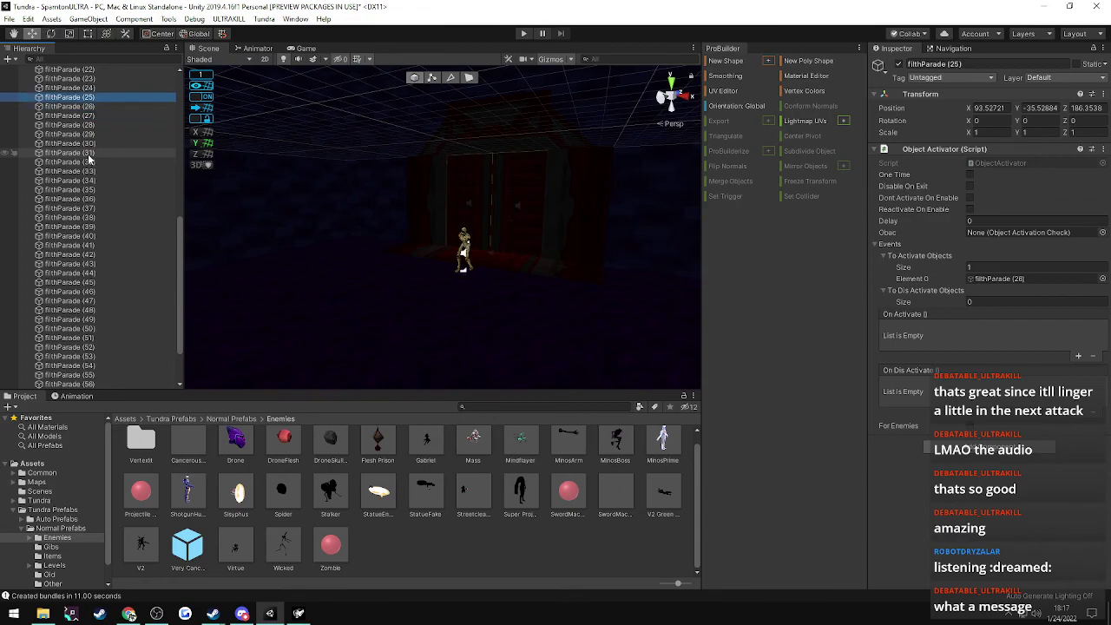
key(Up)
key(Up)
key(Up)
key(Up)
key(Up)
key(Up)
key(Up)
key(Up)
key(Up)
key(Up)
key(Down)
key(Down)
key(Down)
key(Down)
key(Down)
key(Down)
key(Down)
key(Down)
key(Down)
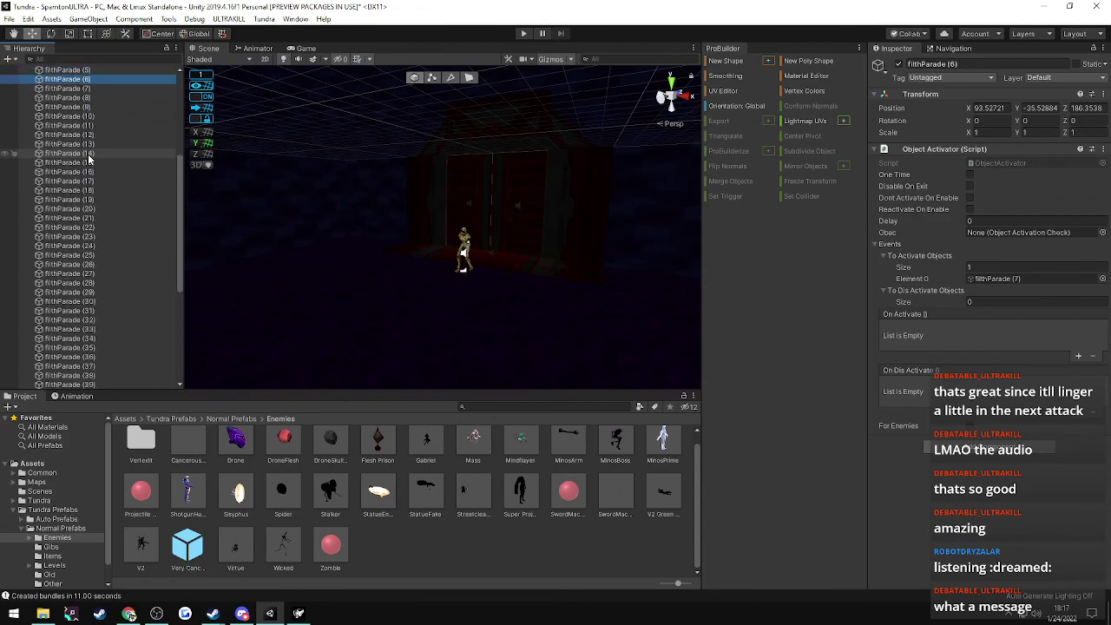
key(Down)
key(Down)
key(Down)
key(Down)
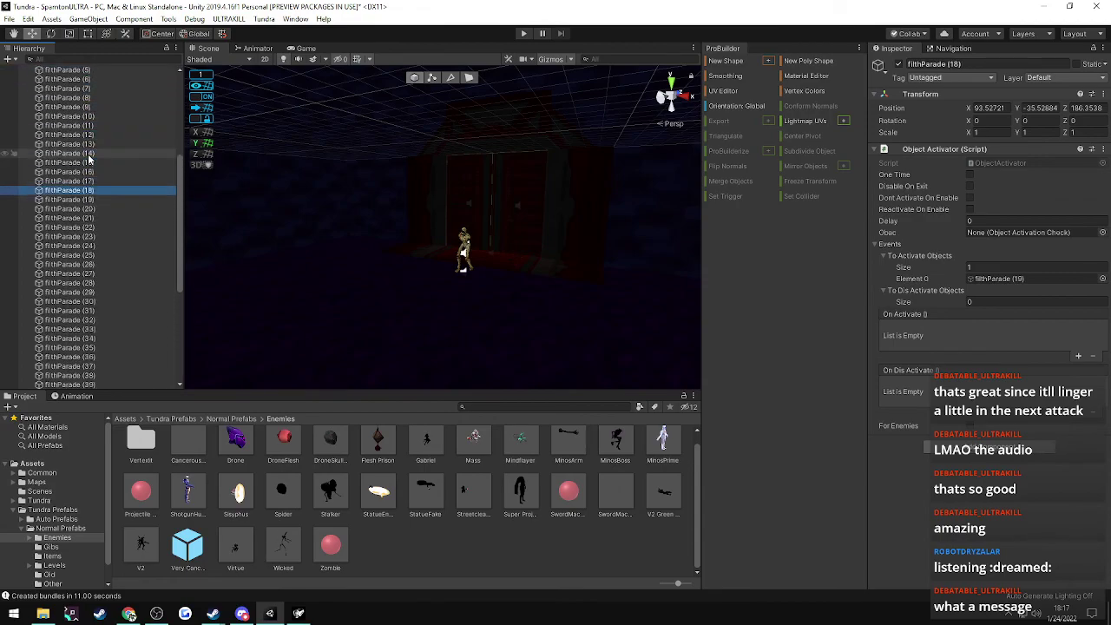
key(Down)
key(Down)
key(Down)
key(Down)
key(Down)
key(Down)
key(Down)
key(Down)
key(Down)
key(Down)
key(Down)
key(Down)
key(Down)
key(Down)
key(Down)
key(Down)
key(Down)
key(Down)
key(Down)
key(Down)
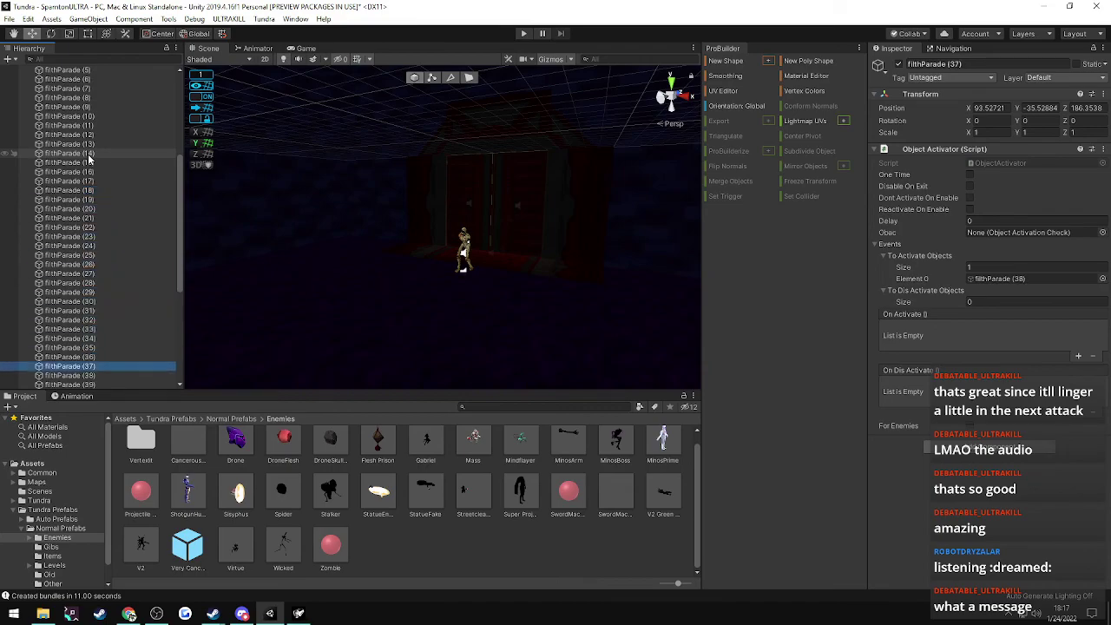
key(Down)
key(Down)
key(Down)
key(Down)
key(Down)
key(Down)
key(Down)
key(Down)
key(Down)
key(Down)
key(Down)
key(Down)
key(Down)
key(Down)
key(Down)
key(Down)
key(Down)
key(Down)
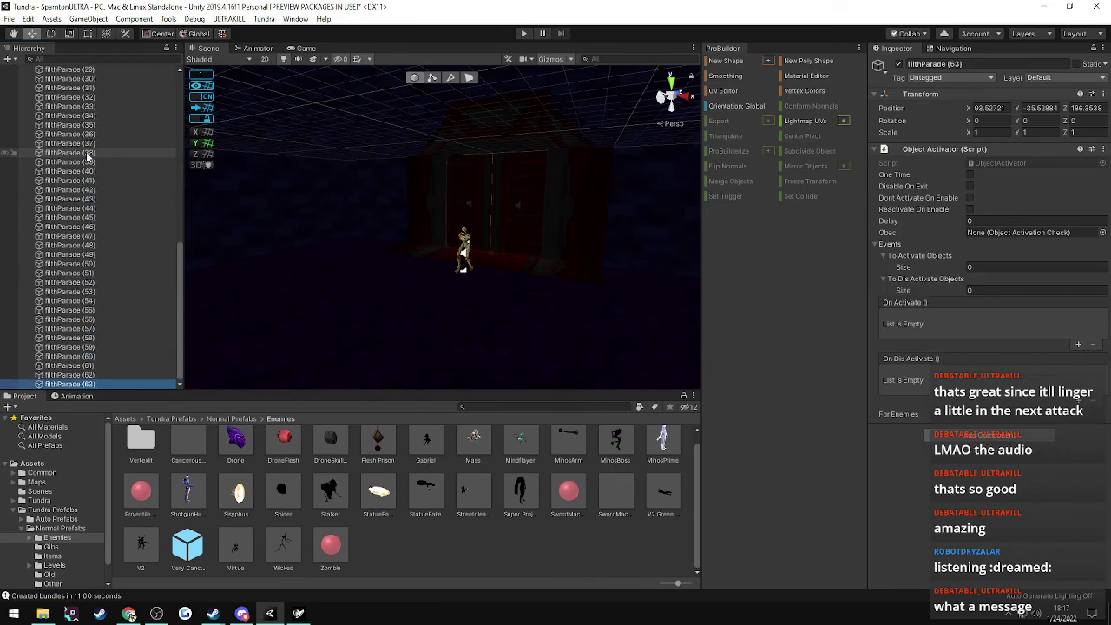
key(Up)
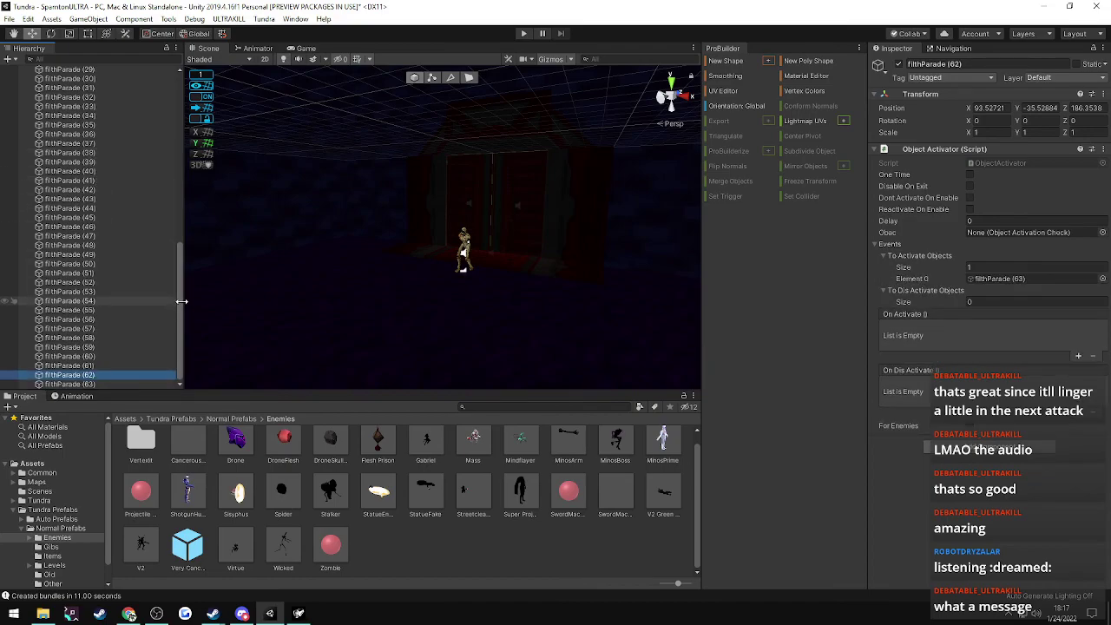
- Deactivate all objects from filthParade (1) to filthParade (63), leaving only the first filthParade active
drag(178, 302, 150, 154)
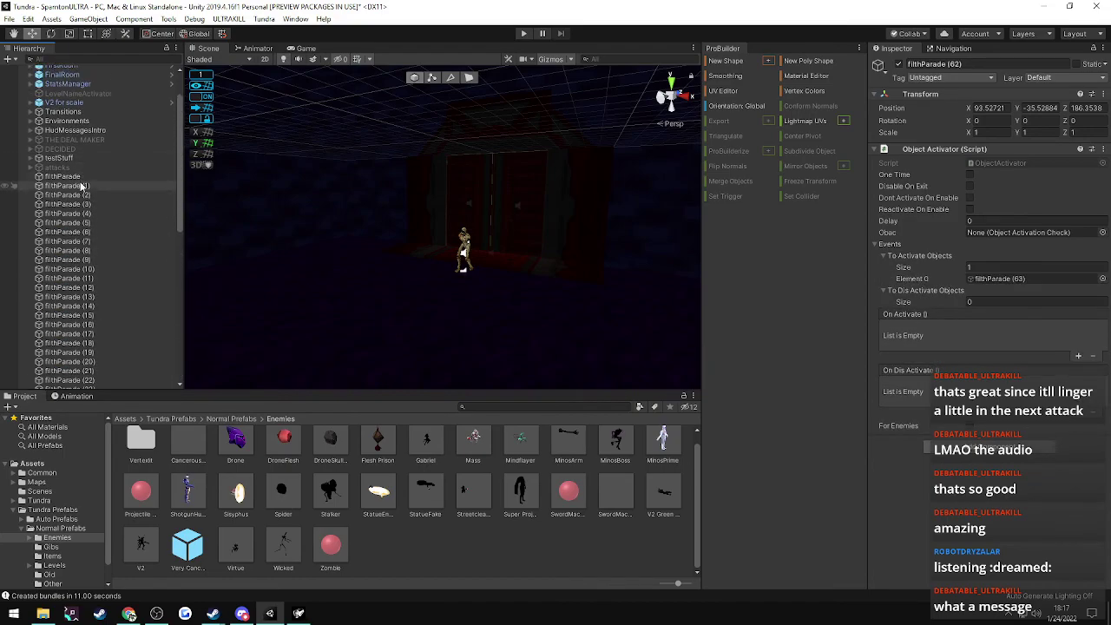
click(63, 185)
scroll(78, 261, down, 10)
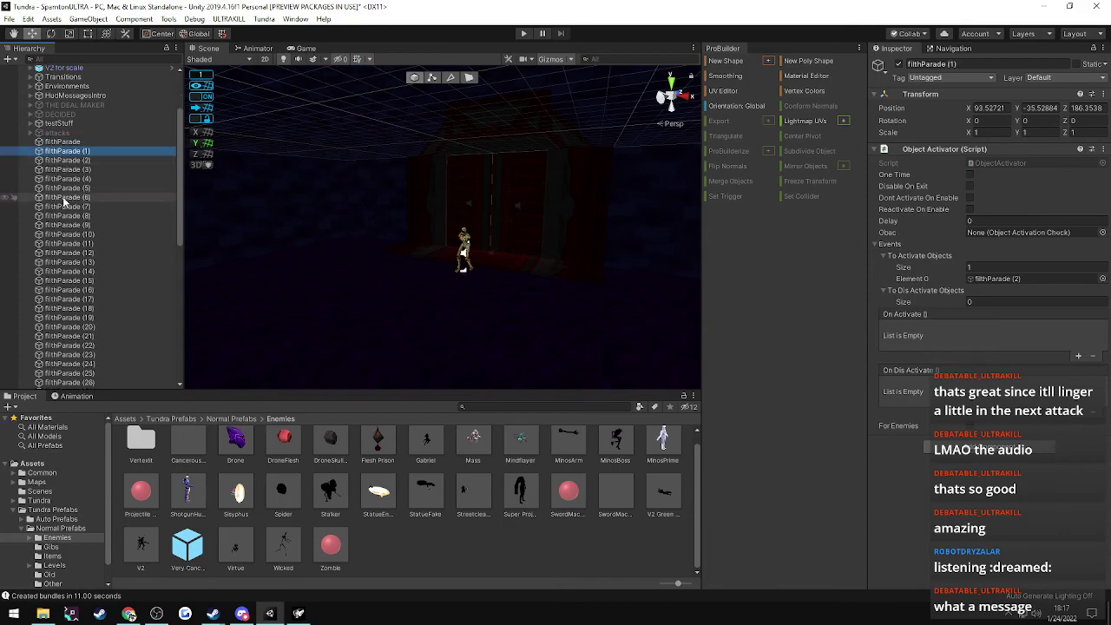
shift+click(76, 382)
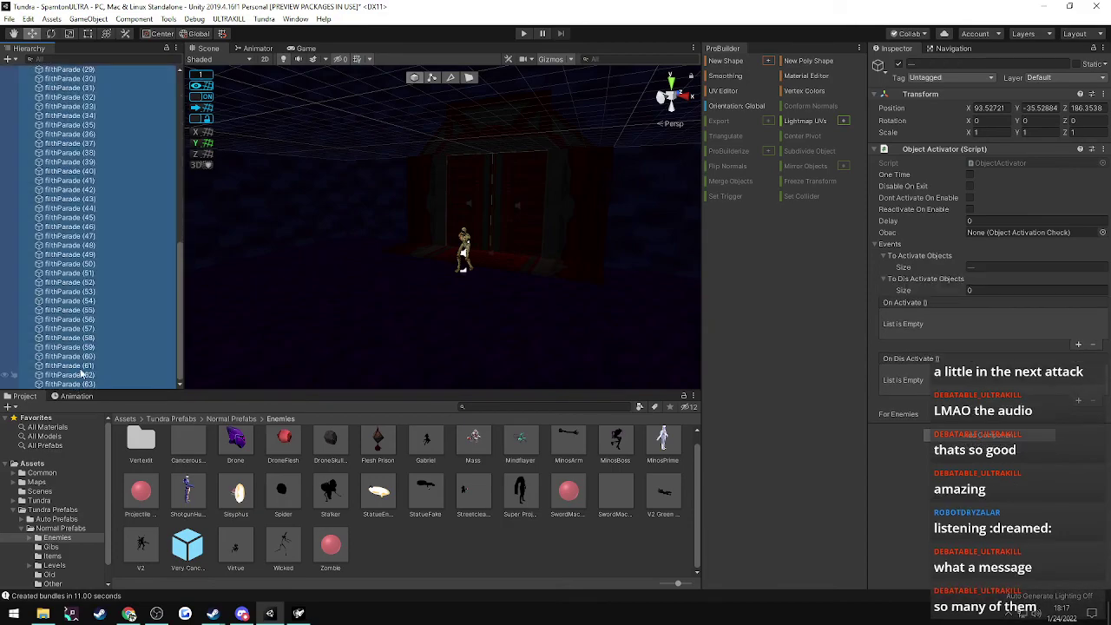
click(87, 190)
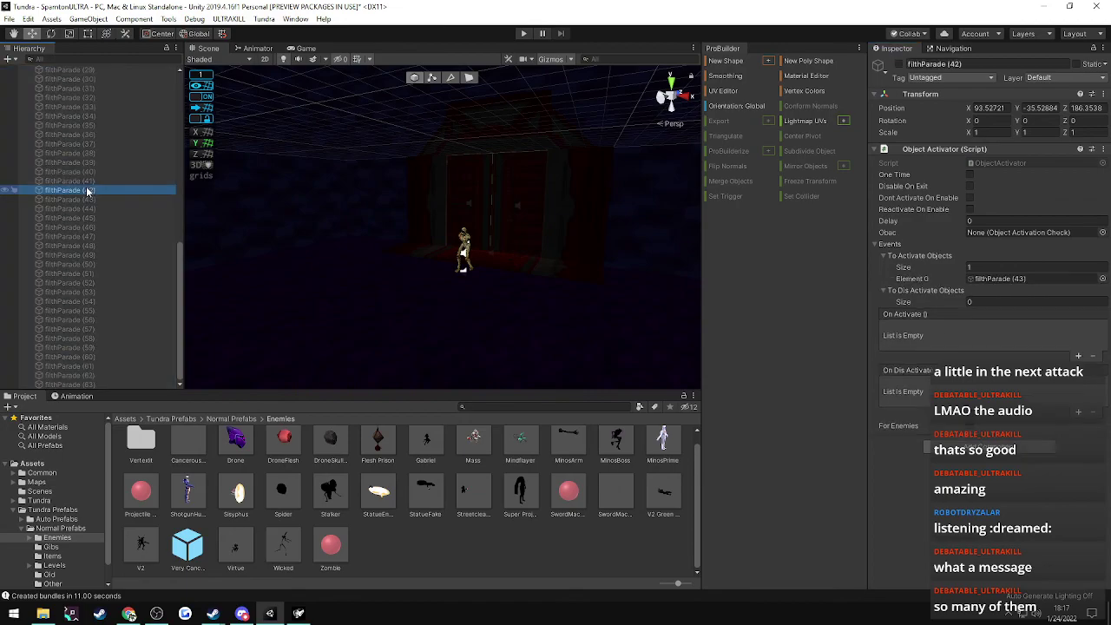
- Edit the Object Activator delay of filthParade and set the delay of filthParade (1) to .9
scroll(179, 260, up, 15)
click(62, 150)
click(986, 220)
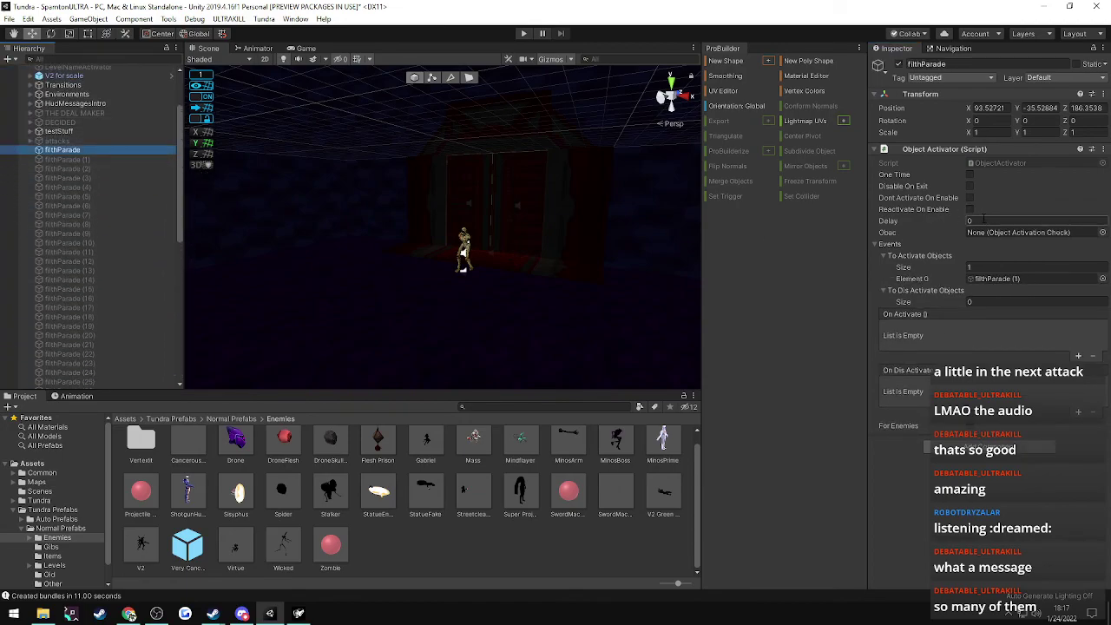
click(82, 160)
click(1009, 222)
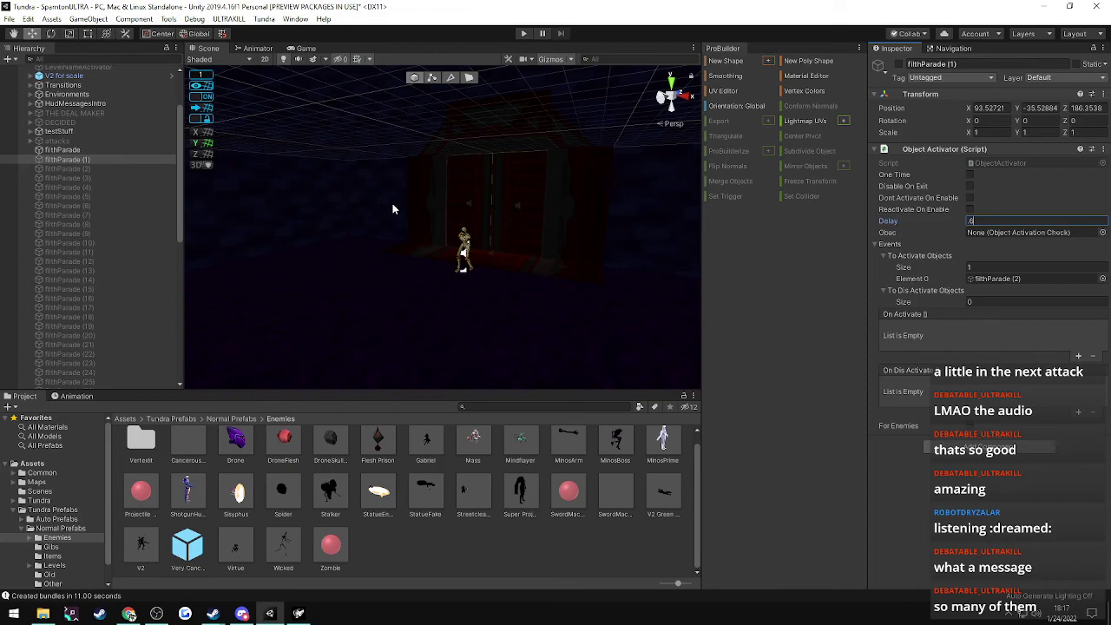
text(9)
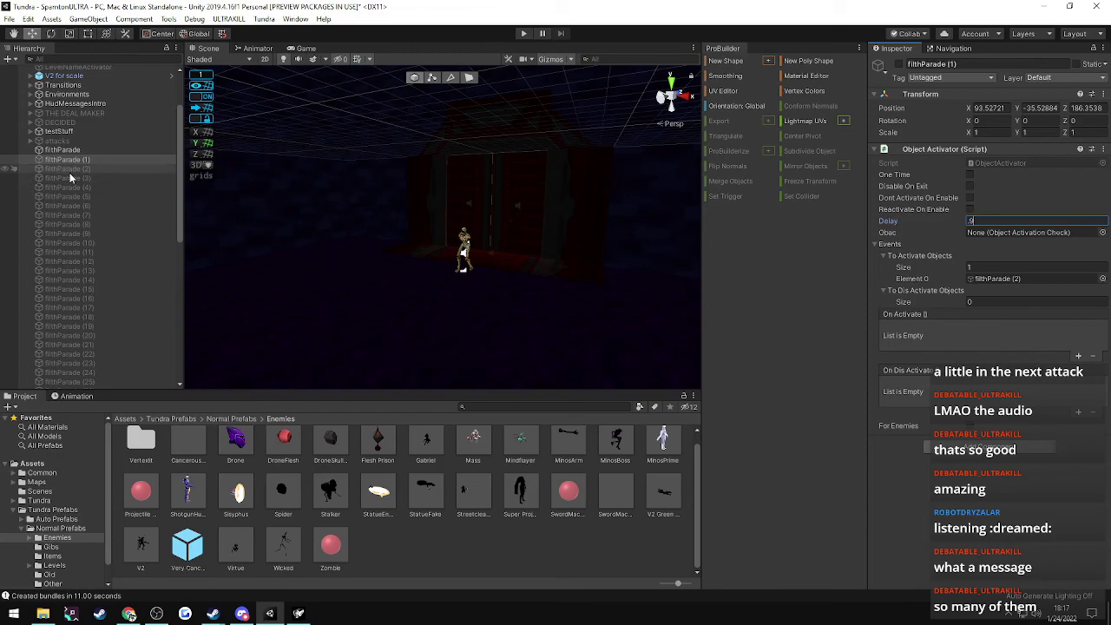
- Set the Object Activator delays of filthParade (2), (3) and (4), entering .8 for (2) and .6 for (4)
click(71, 168)
click(1010, 222)
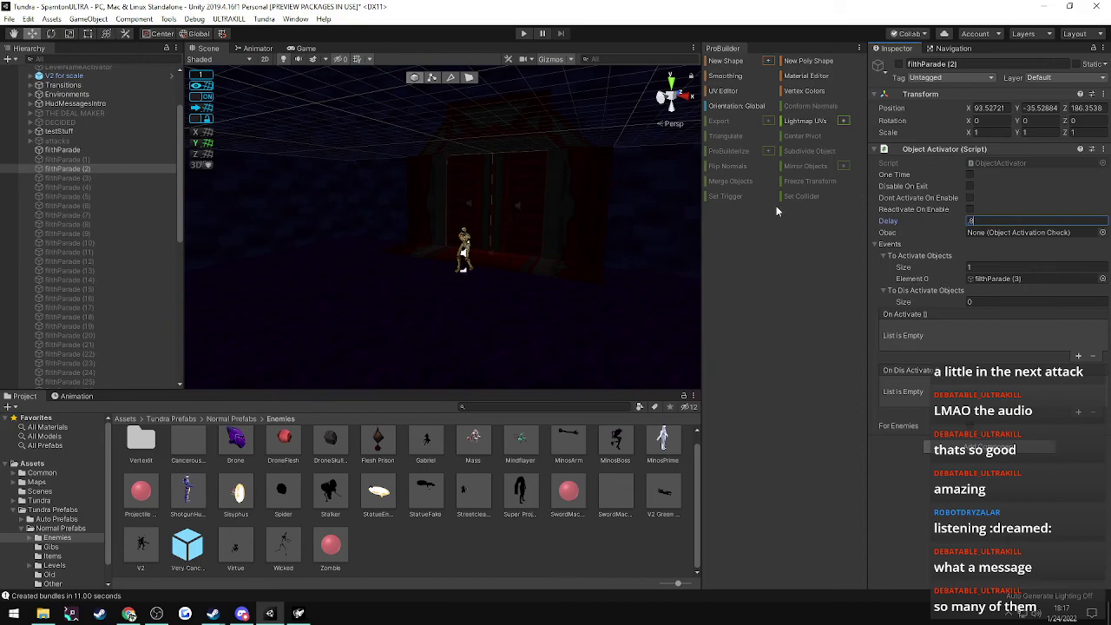
click(52, 178)
click(1010, 221)
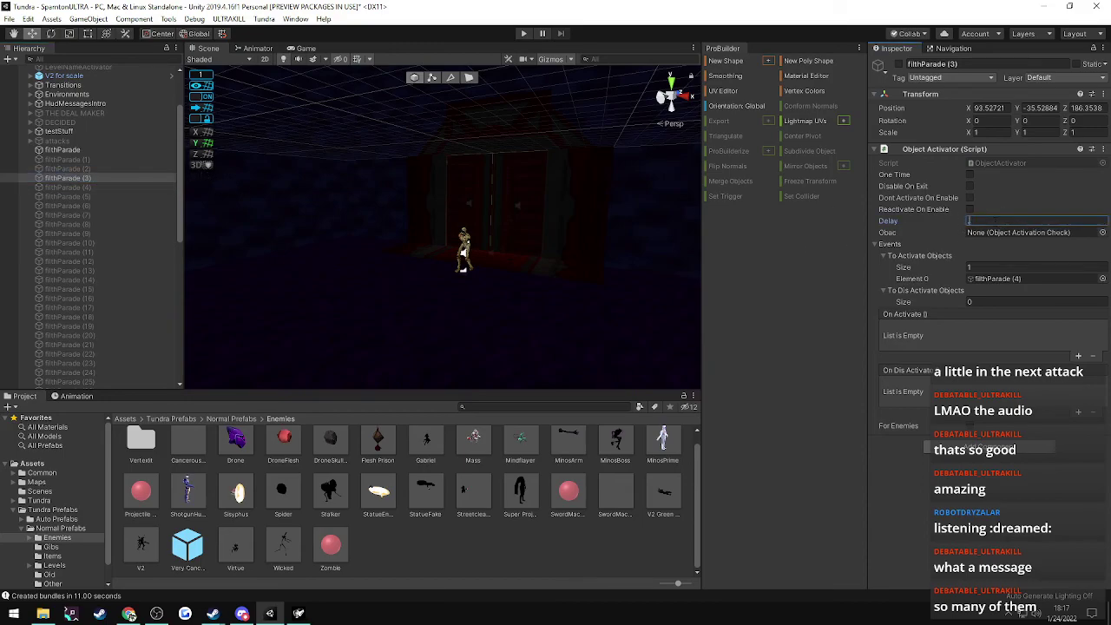
click(130, 188)
click(985, 220)
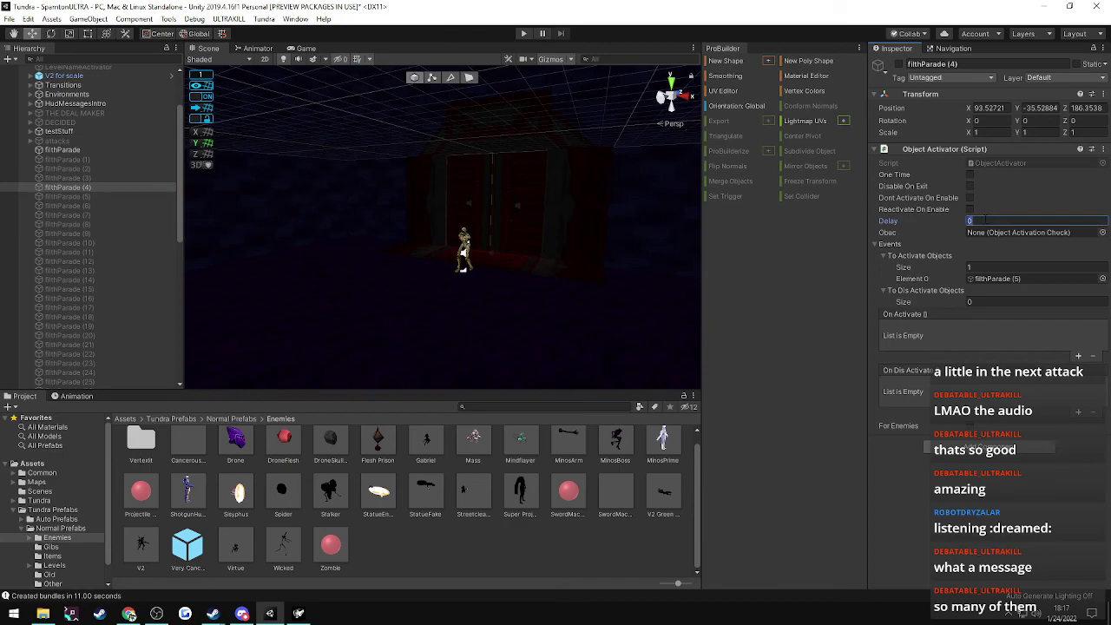
text(.6)
- Set the Object Activator delays of filthParade (5) through (8), entering .5 for filthParade (7) and (8)
click(71, 197)
click(985, 221)
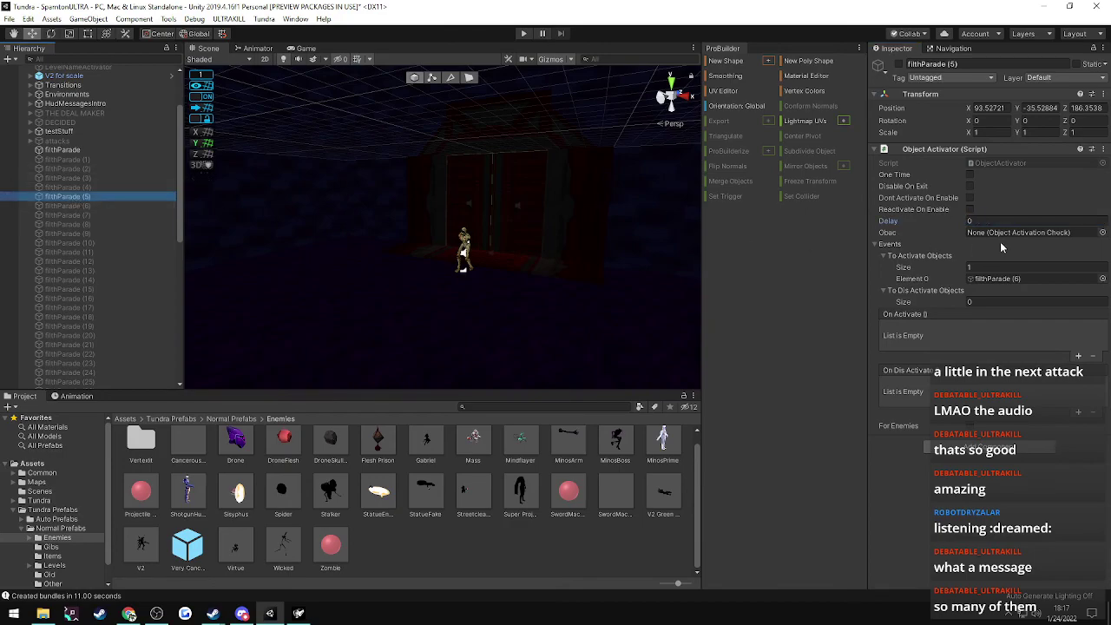
click(92, 205)
click(992, 224)
click(93, 215)
click(985, 220)
click(106, 225)
click(979, 220)
text(5)
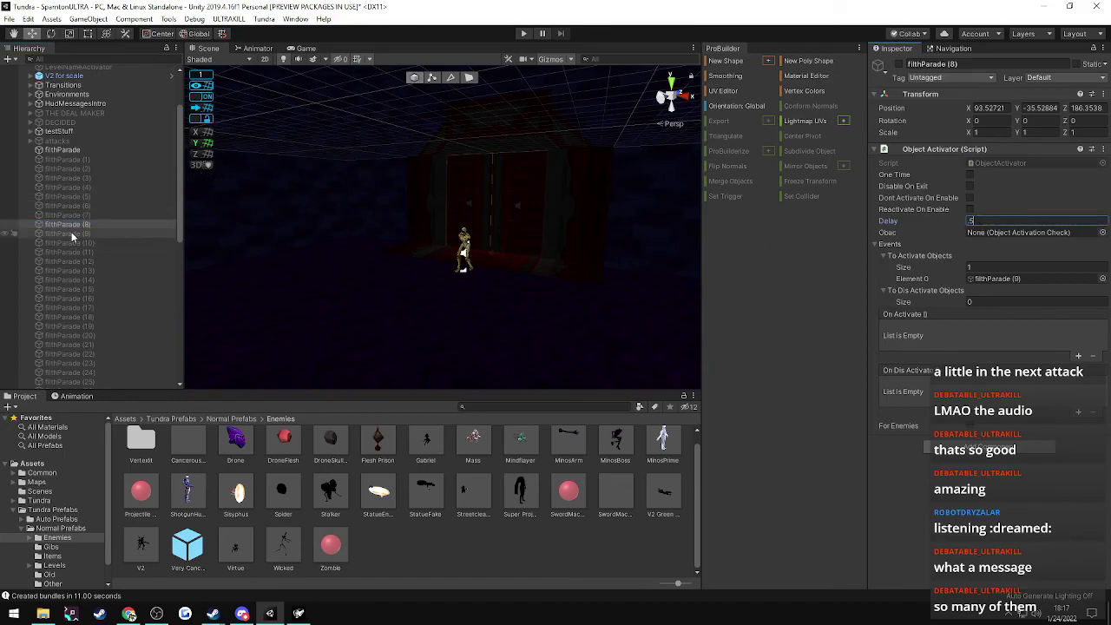
- Set the Object Activator delay of filthParade (9) through filthParade (14) to .4 together
click(71, 231)
scroll(71, 231, down, 2)
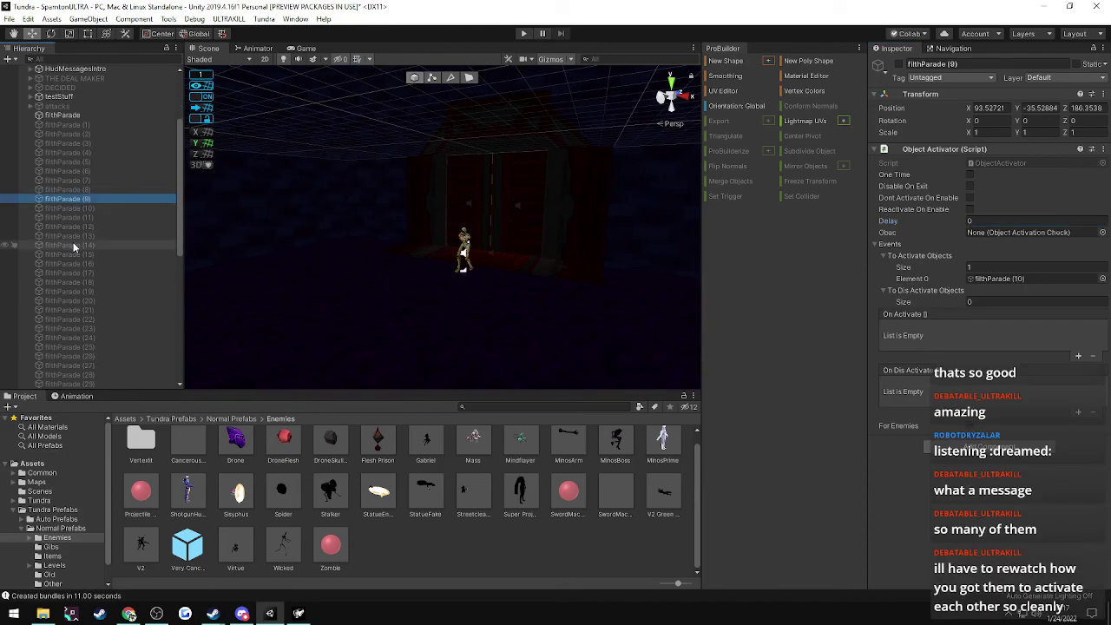
shift+click(73, 246)
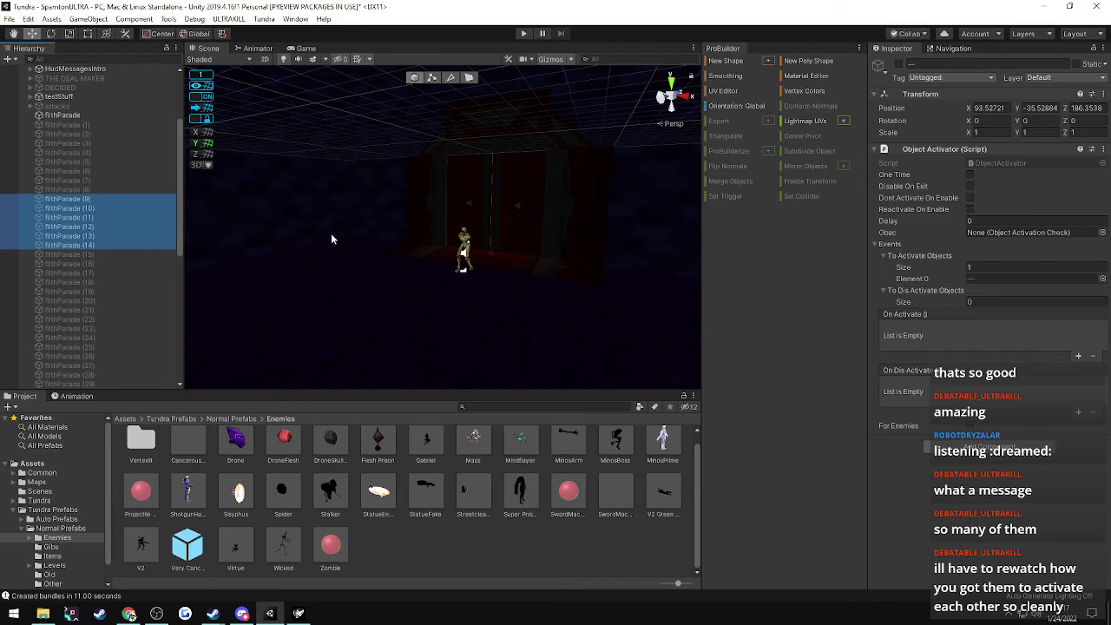
click(1007, 220)
click(1007, 221)
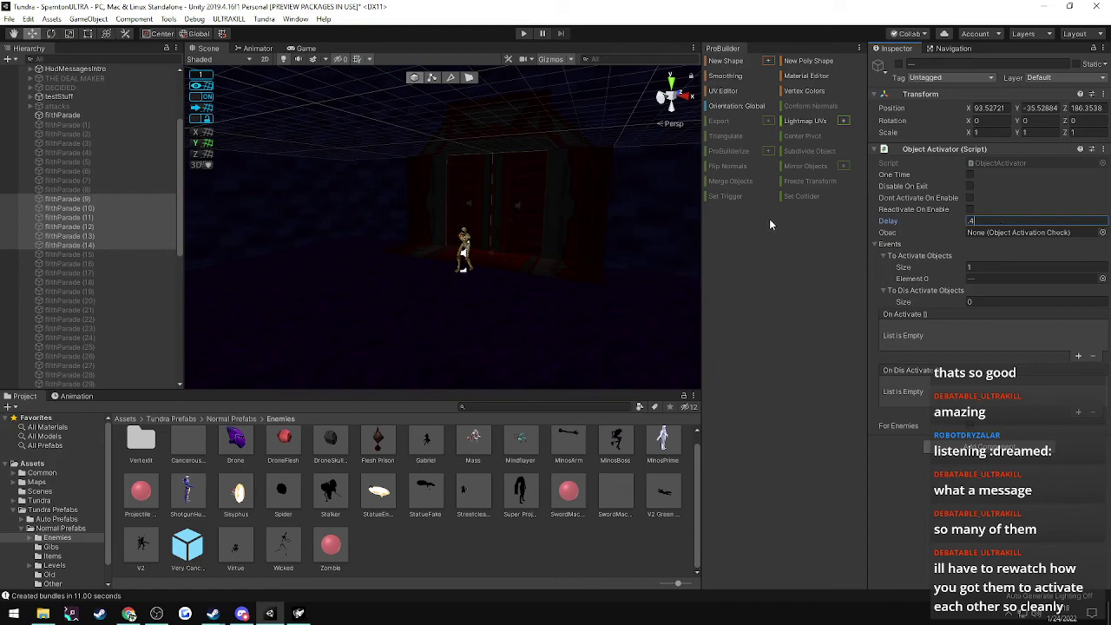
- Check the Object Activator settings of filthParade (63), the first filthParade and filthParade (1)
click(65, 243)
scroll(65, 241, down, 10)
click(69, 381)
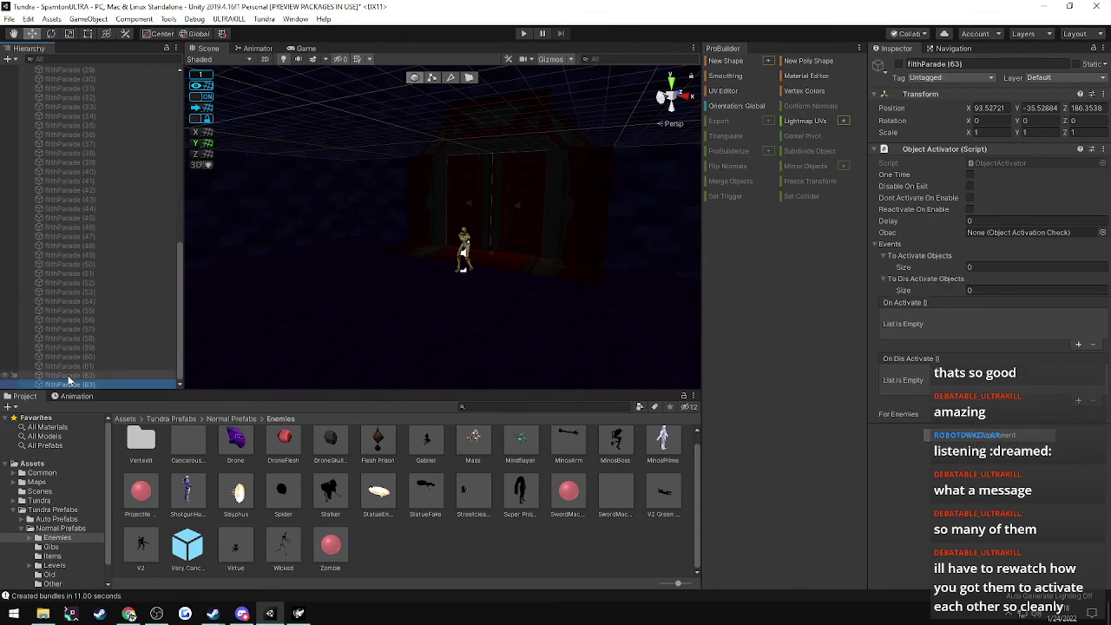
drag(180, 337, 181, 162)
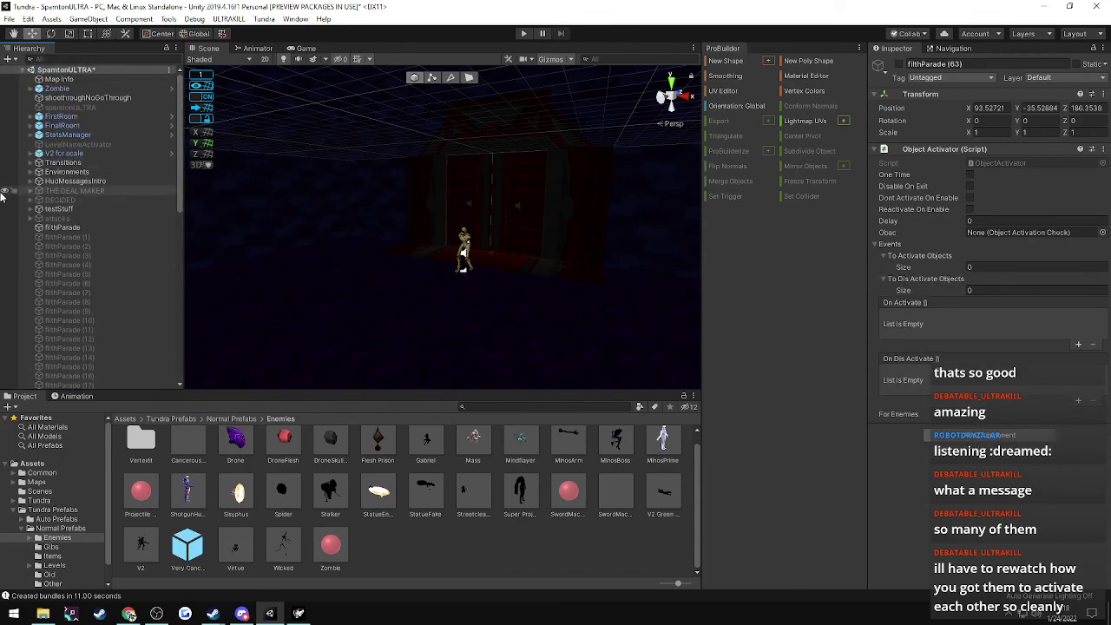
click(48, 229)
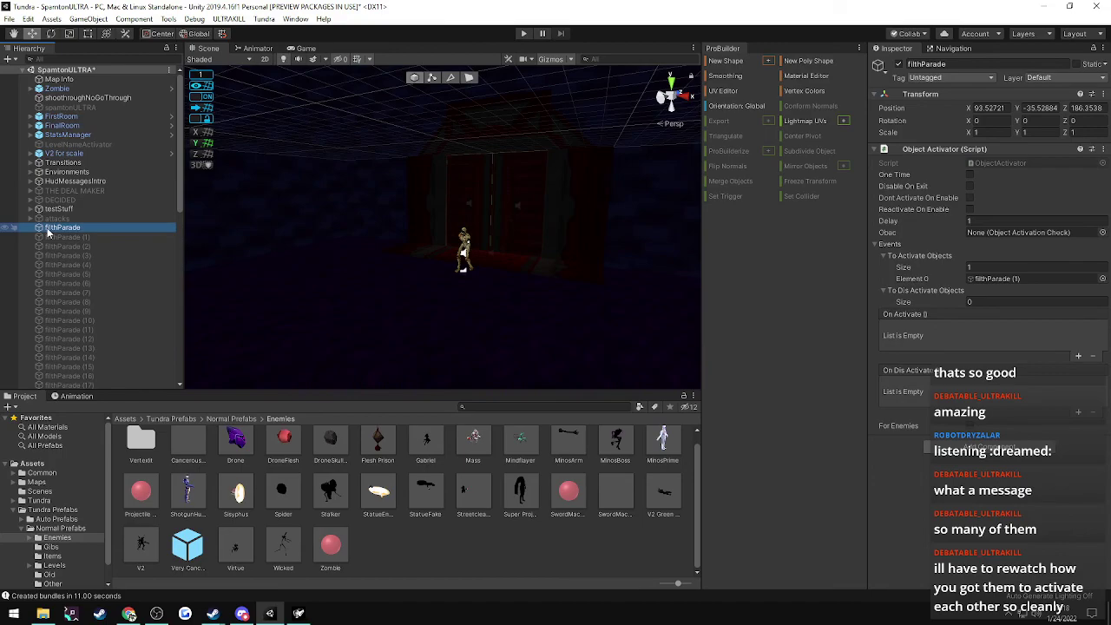
click(52, 237)
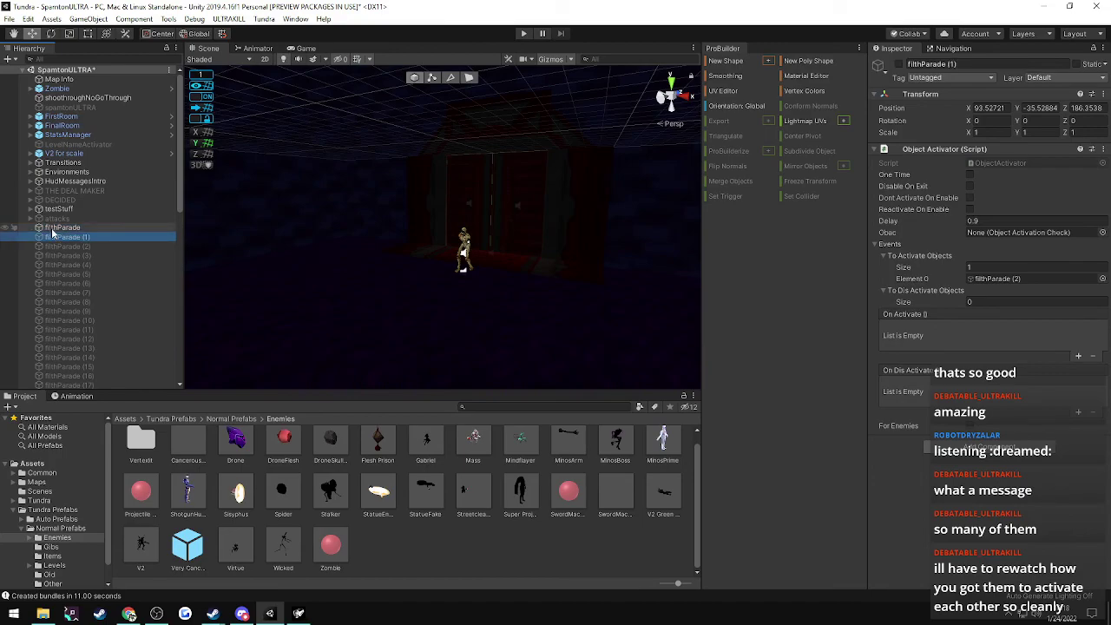
click(52, 229)
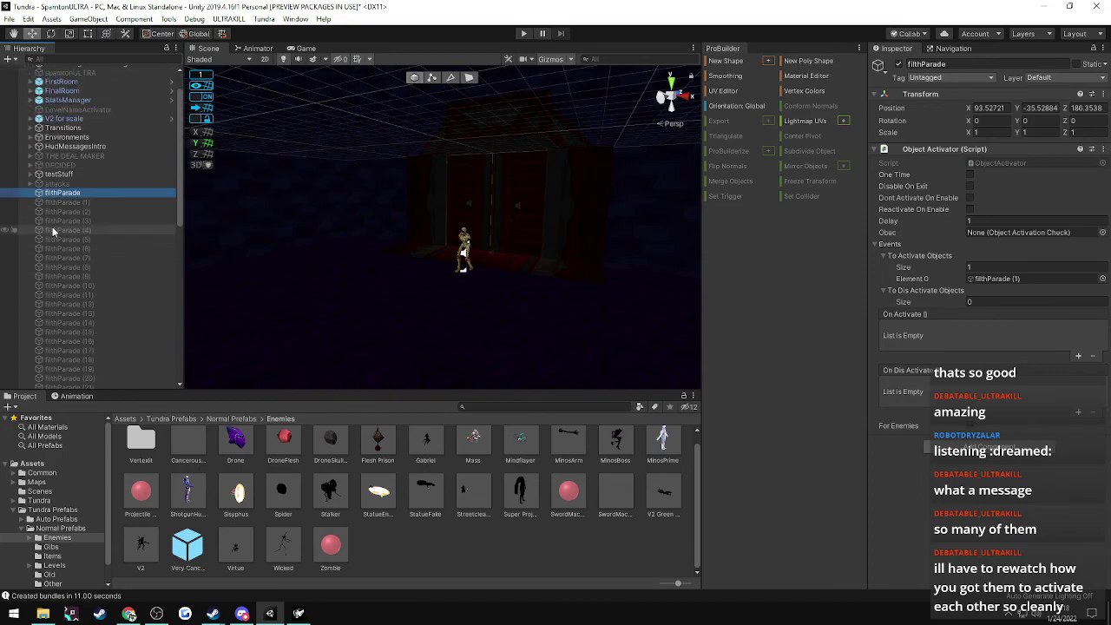
click(64, 236)
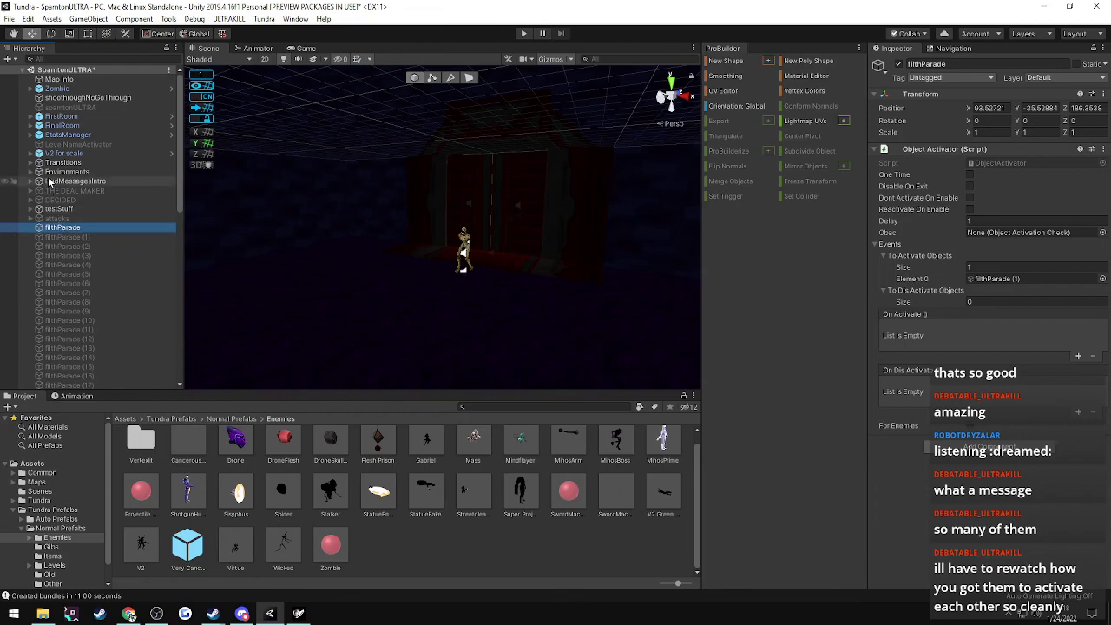
- Go through the filthParade chain object by object up to filthParade (15), examining each Object Activator's delay and target
click(63, 238)
click(63, 245)
key(Down)
key(Down)
key(Down)
key(Down)
key(Down)
key(Down)
key(Down)
key(Down)
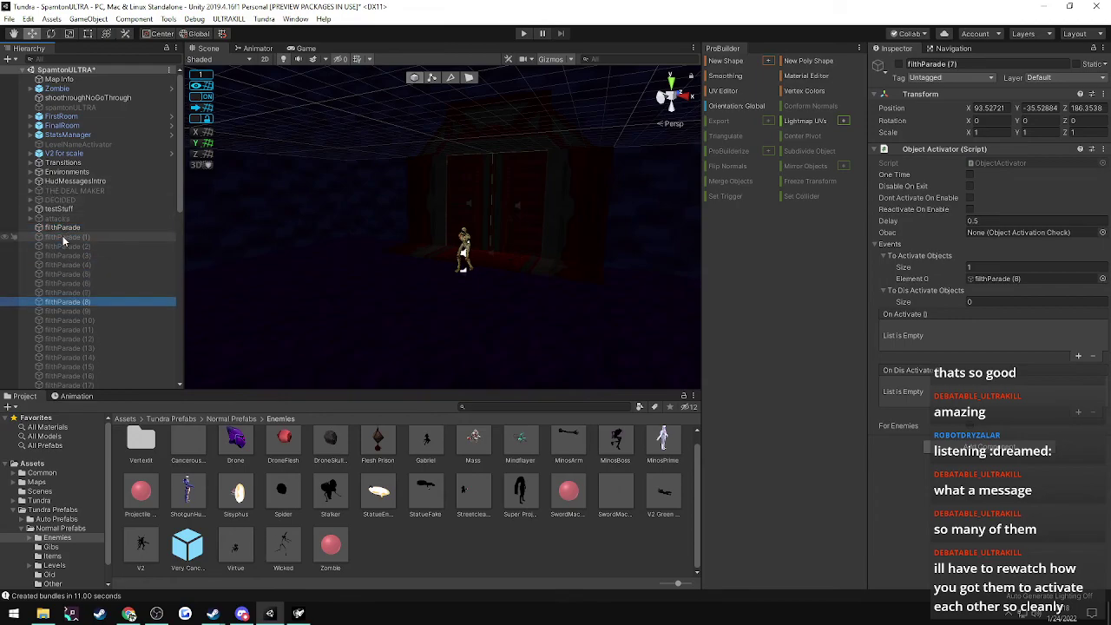
key(Down)
key(Down)
key(Down)
key(Down)
key(Down)
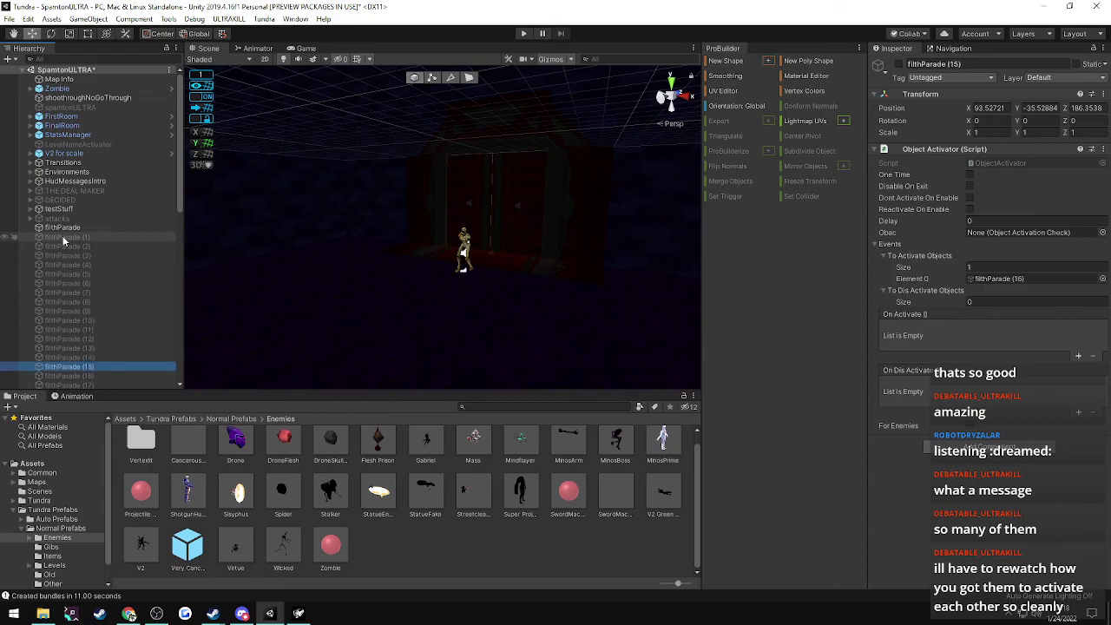
- Delete filthParade (1) through filthParade (63), keeping only the first filthParade
click(63, 238)
scroll(67, 276, down, 15)
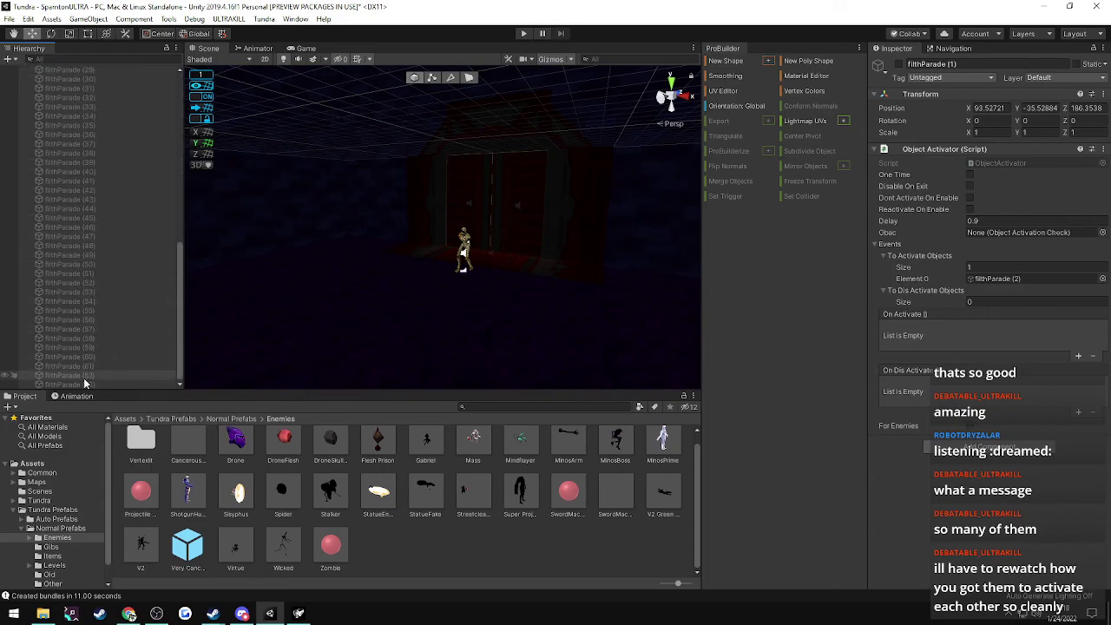
click(84, 385)
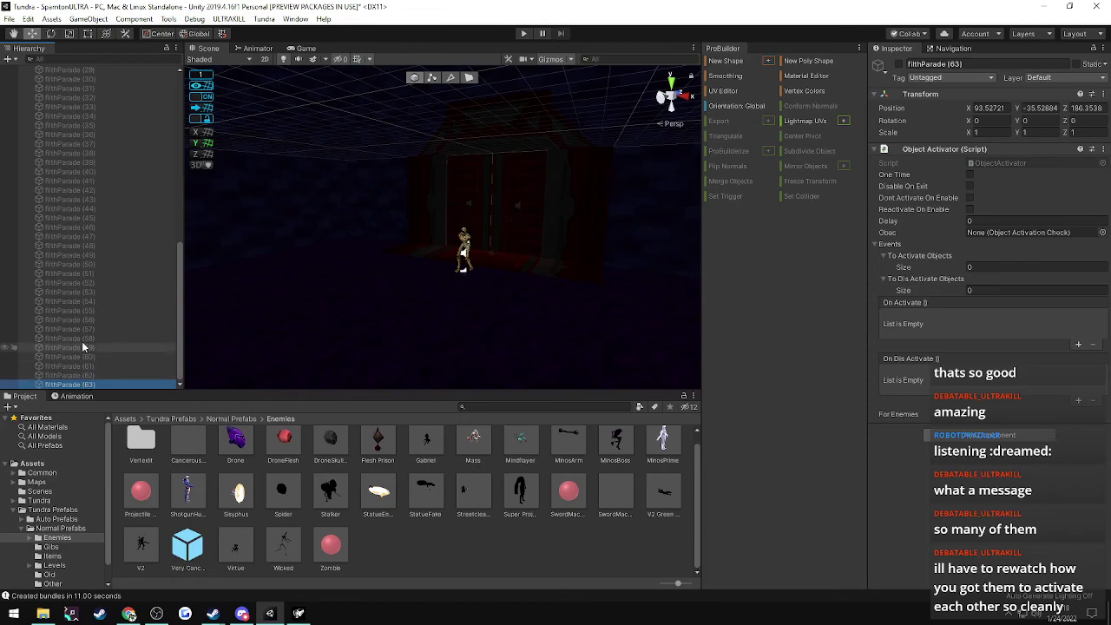
scroll(71, 224, up, 15)
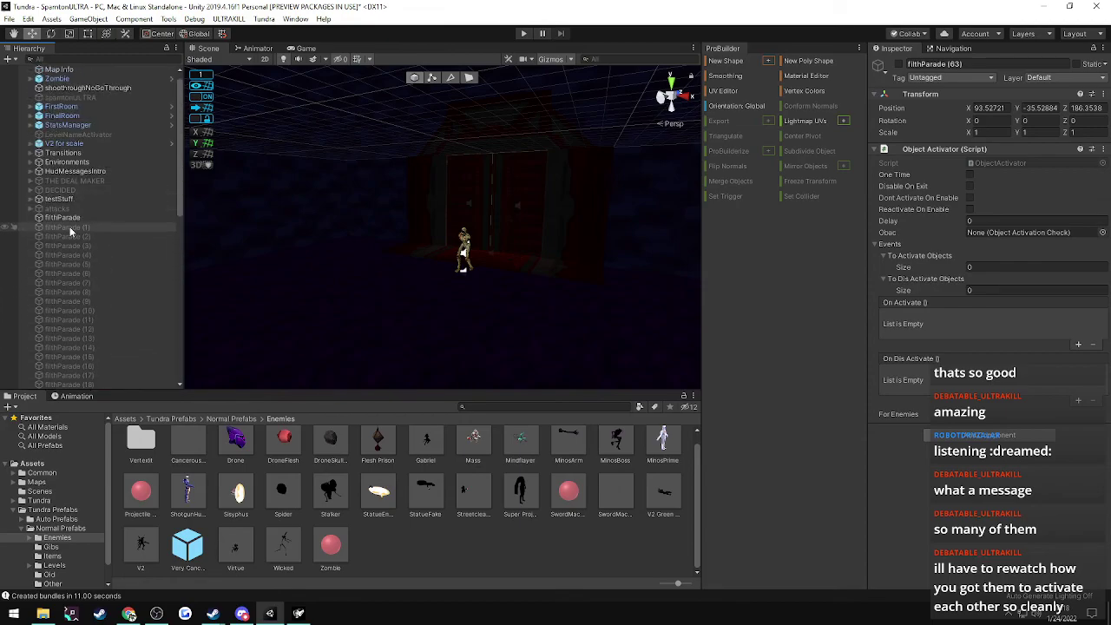
shift+click(71, 228)
click(29, 216)
click(30, 218)
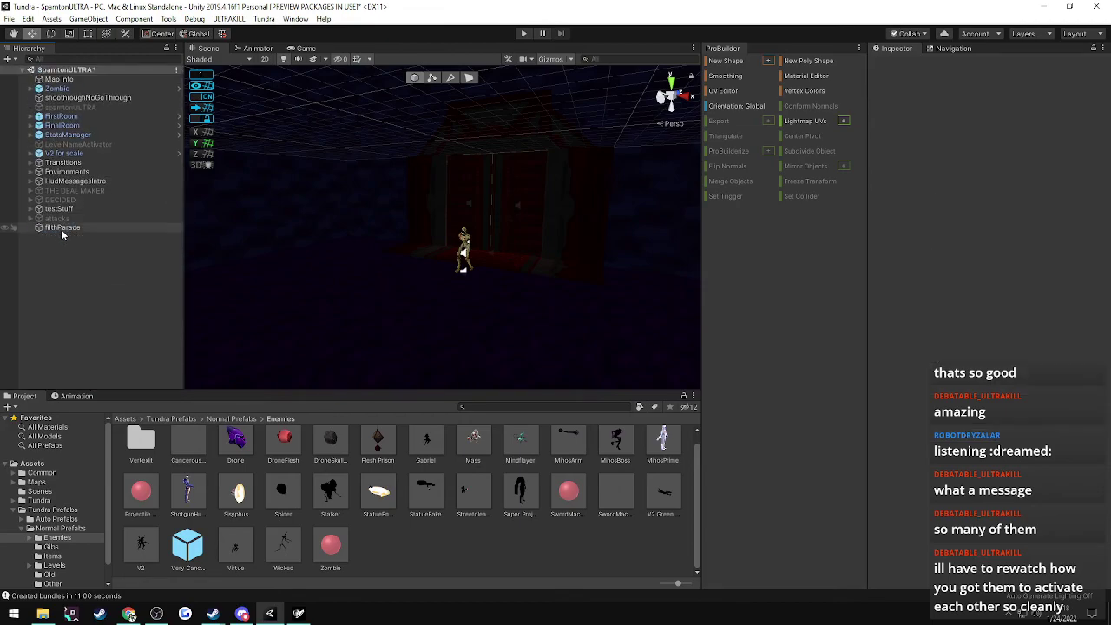
- Set the delay of filthParade to 0 and the size of its To Activate Objects list to 0
click(61, 229)
click(996, 222)
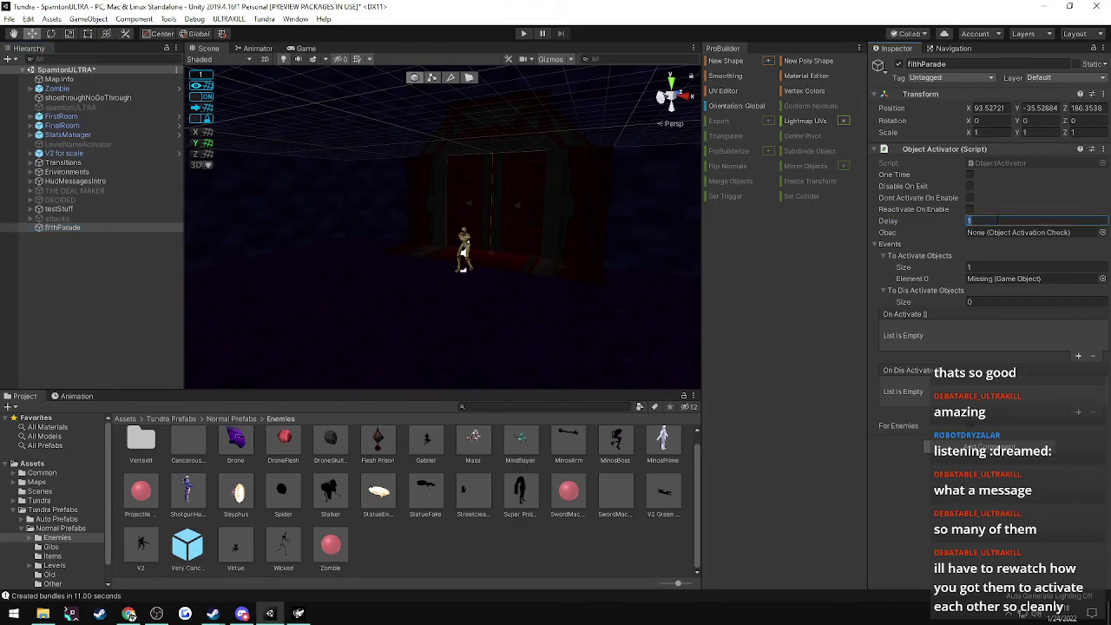
click(982, 266)
text(0)
key(Return)
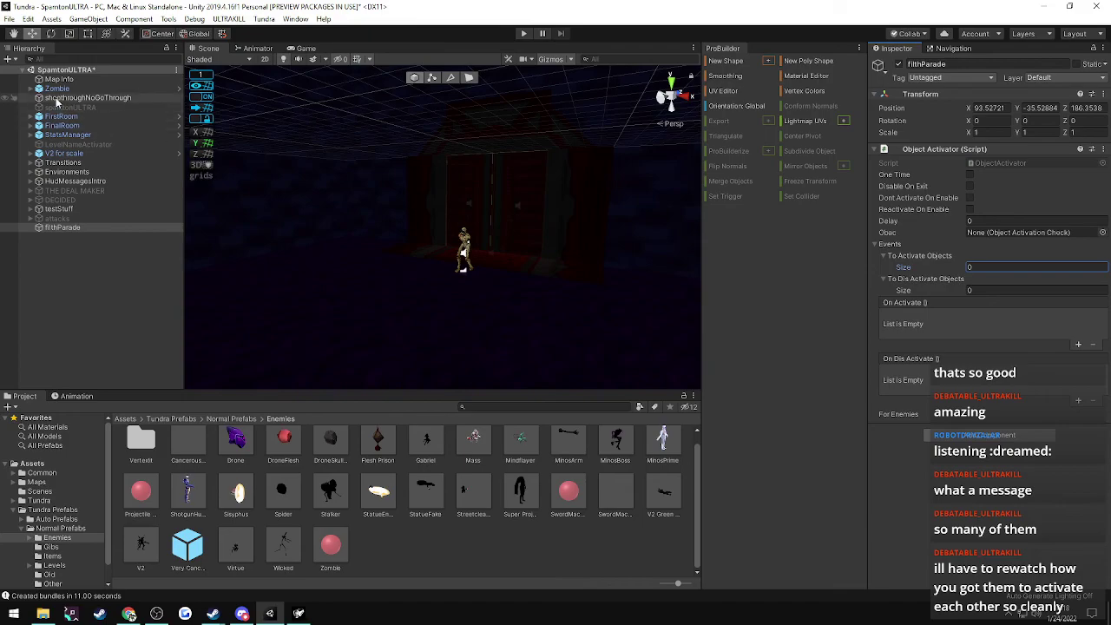
- Move the Zombie object into filthParade as its child and select it there
drag(49, 89, 59, 229)
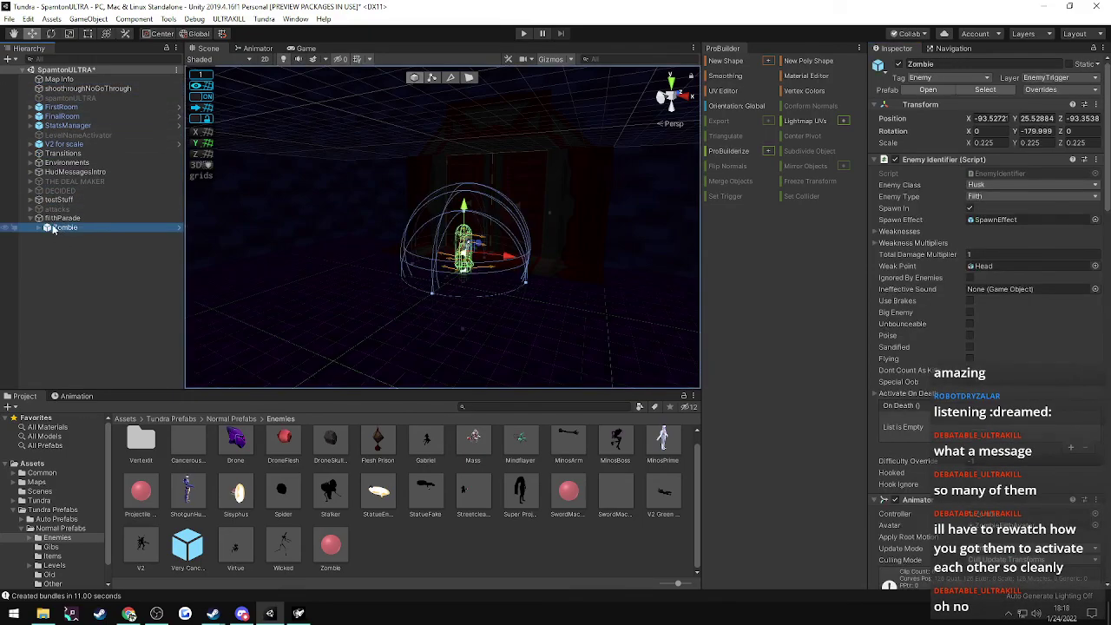
click(62, 218)
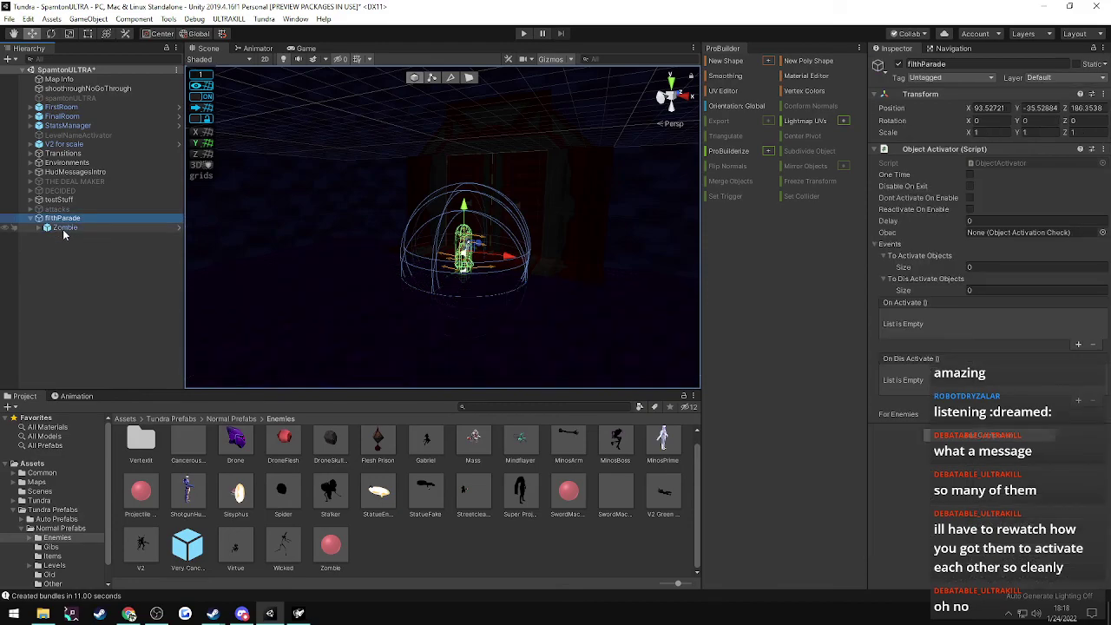
click(64, 229)
click(61, 218)
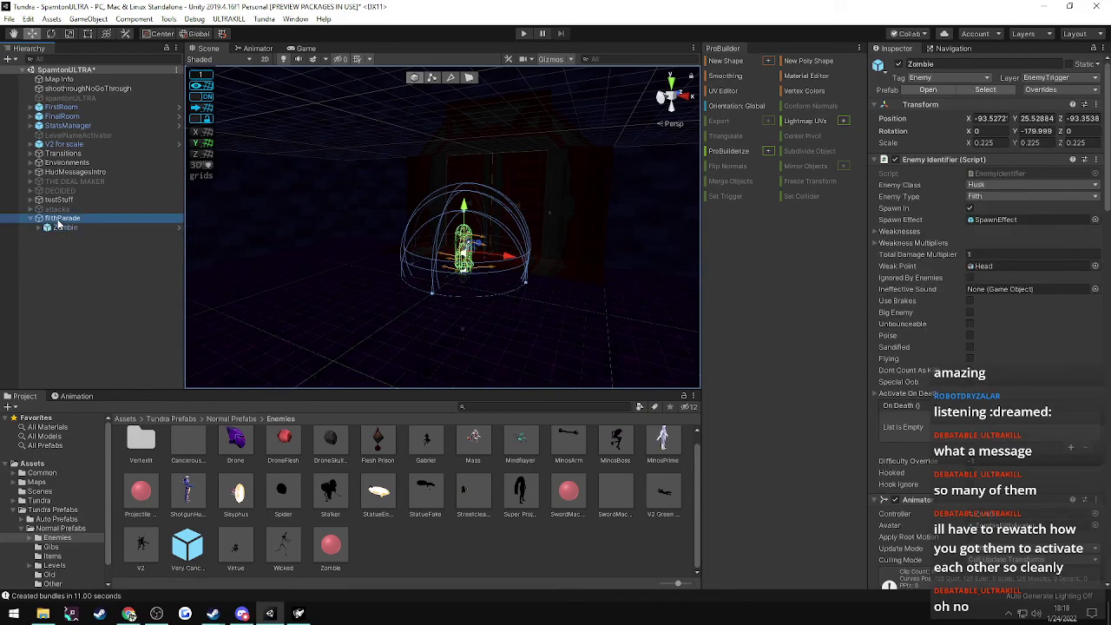
click(58, 228)
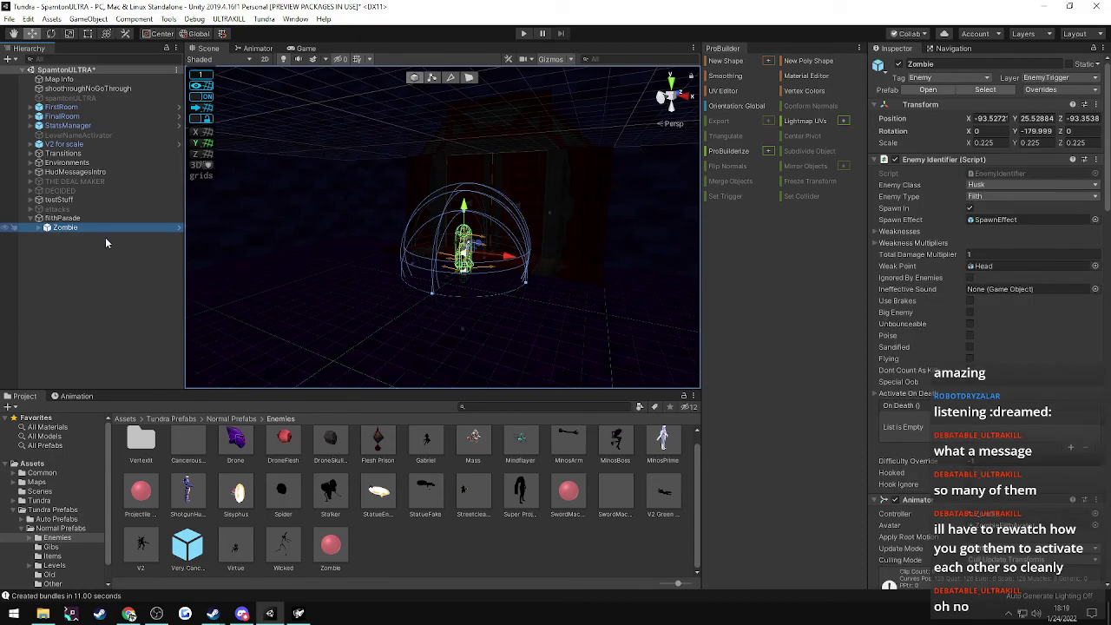
- Add an Object Activator component to the Zombie inside filthParade
scroll(973, 382, down, 10)
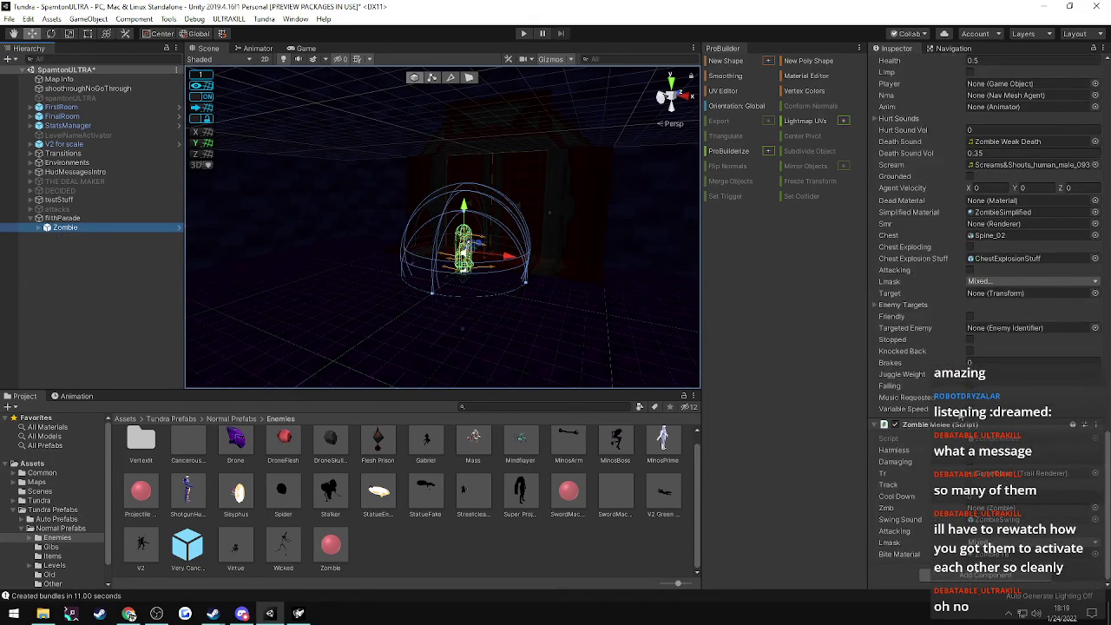
click(962, 575)
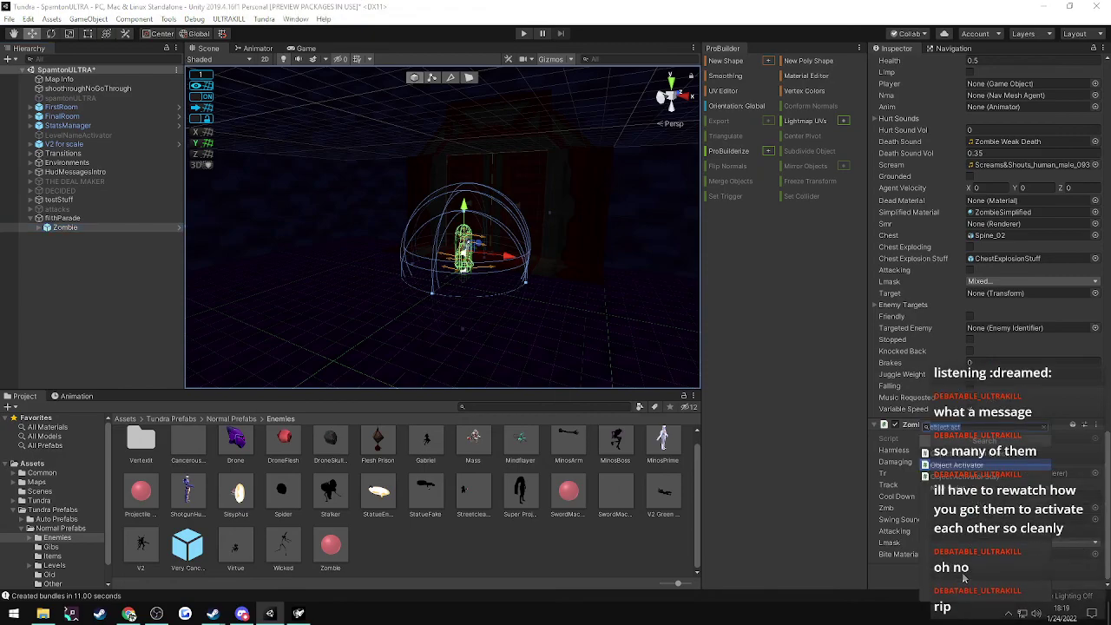
key(Return)
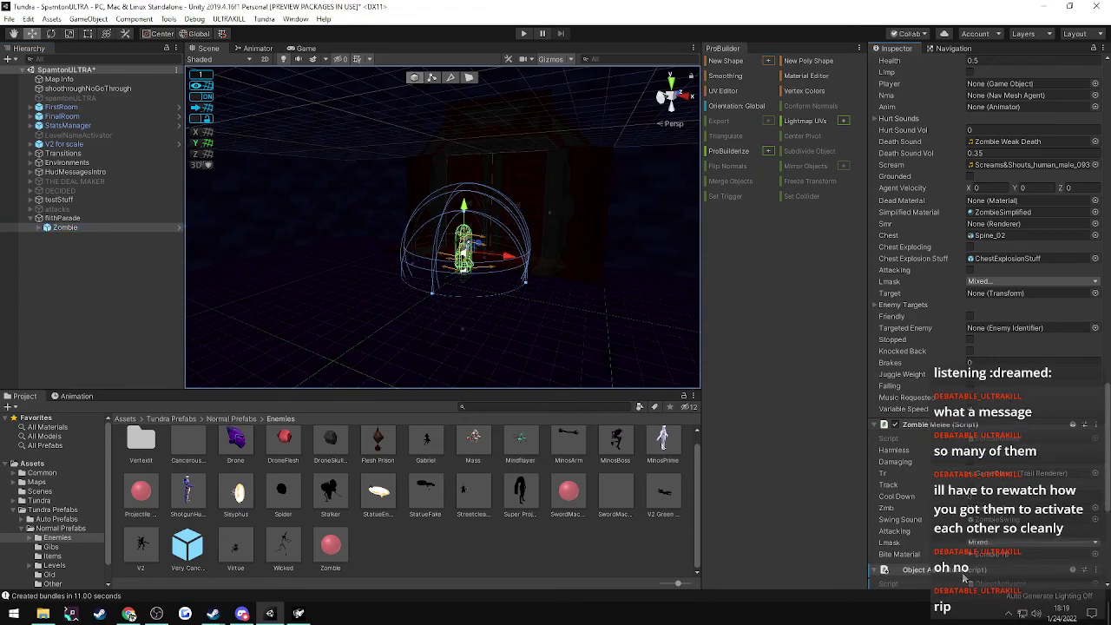
scroll(946, 486, down, 6)
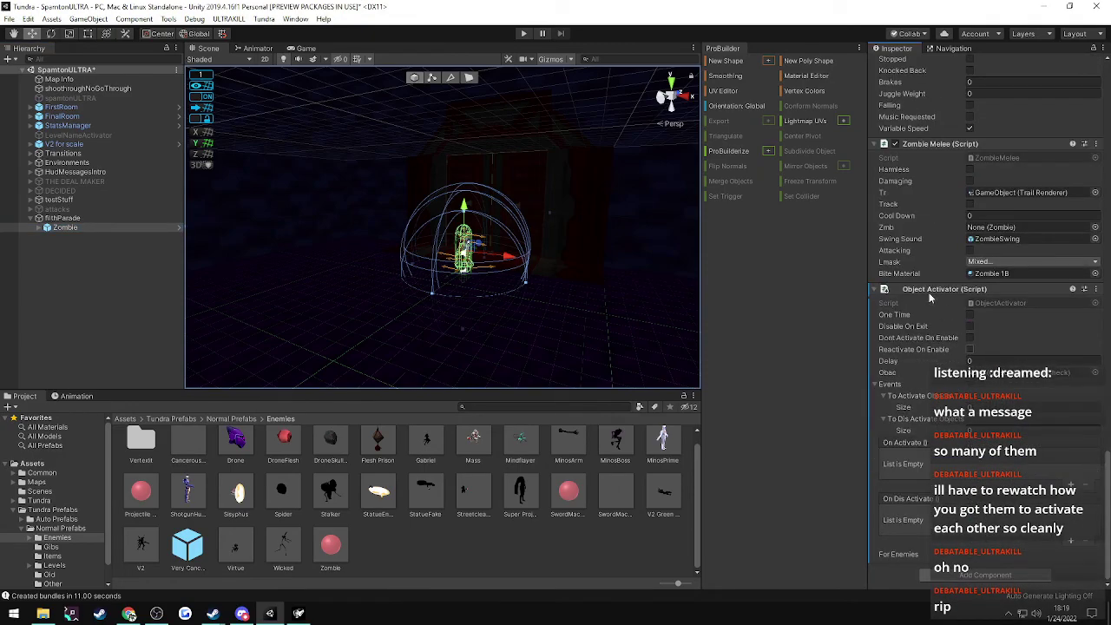
- Duplicate the Zombie inside filthParade and add the copy to the original Zombie's To Activate Objects
click(56, 228)
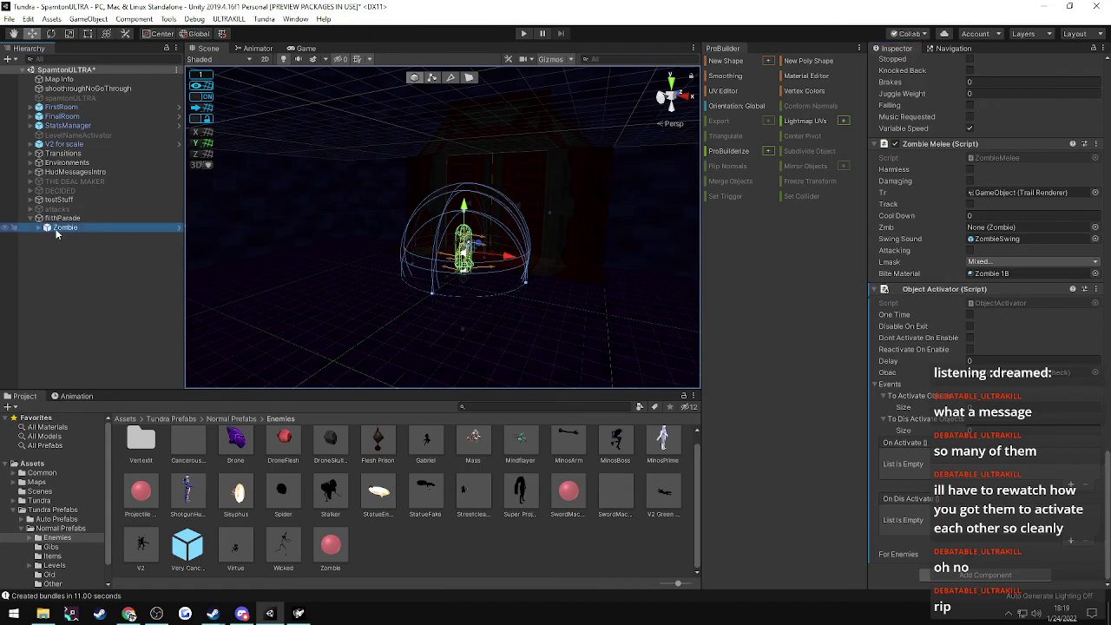
key(ctrl+d)
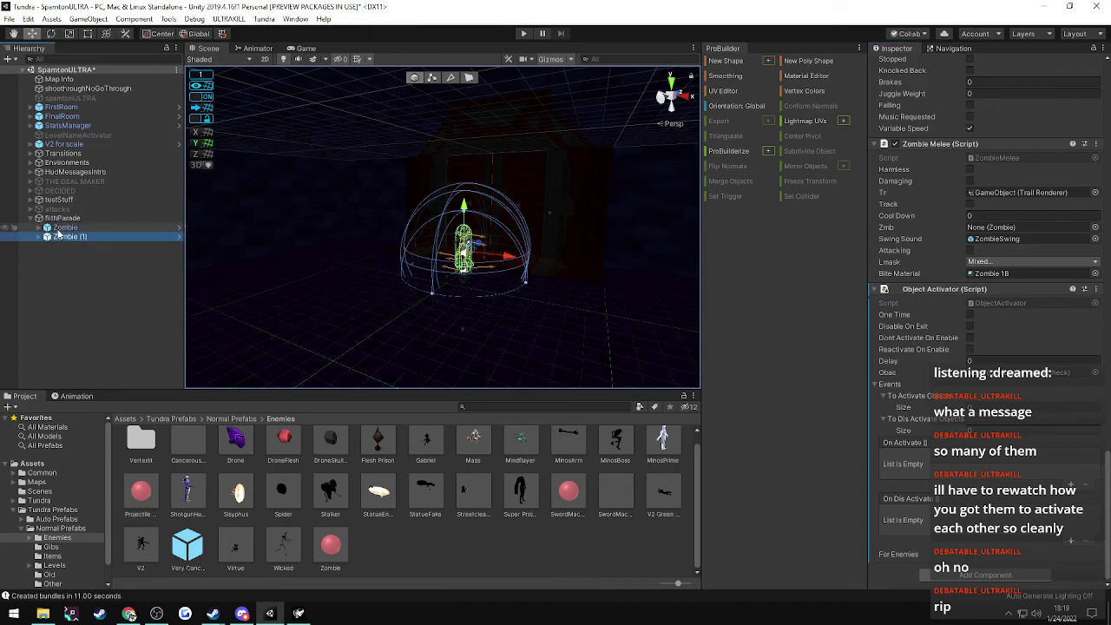
click(59, 230)
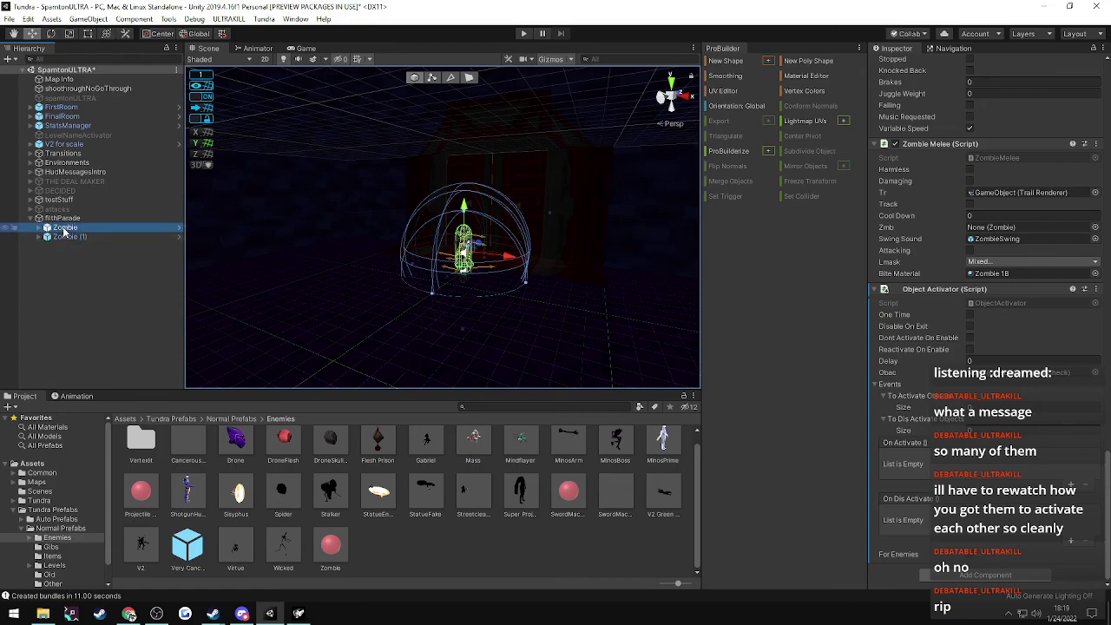
drag(65, 237, 903, 398)
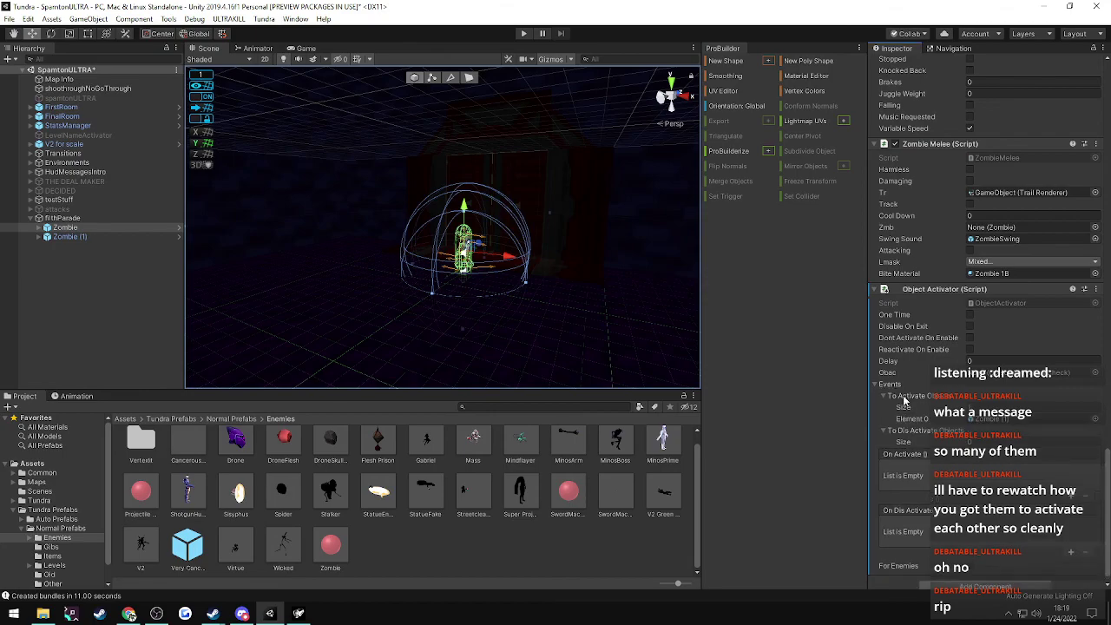
- Duplicate Zombie and Zombie (1) together, and add Zombie (2) to the To Activate Objects of Zombie (1)
ctrl+click(61, 238)
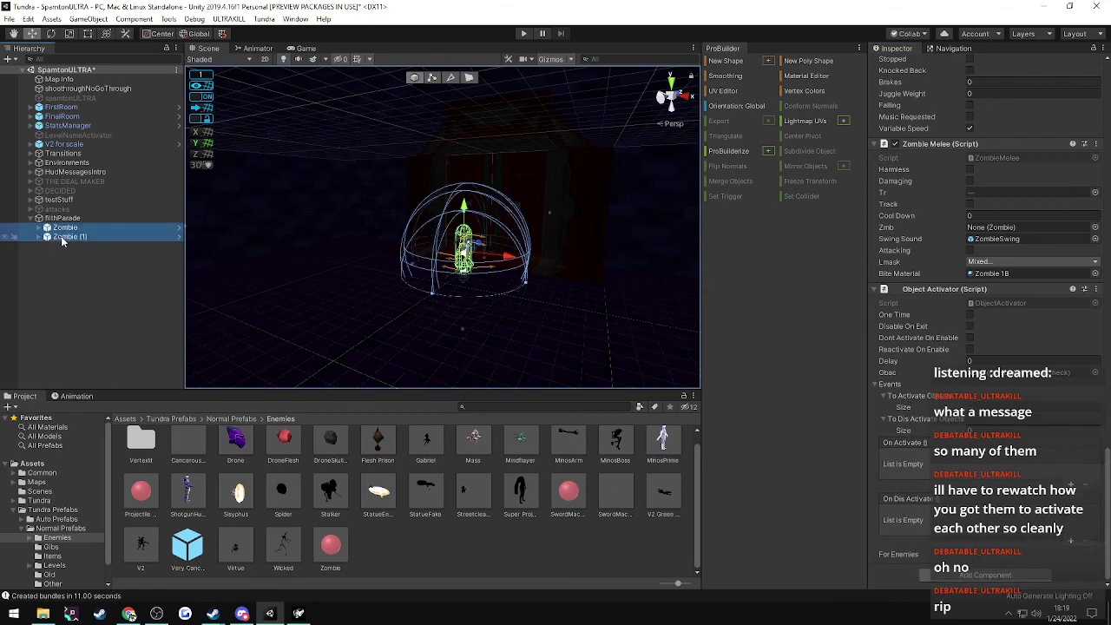
key(ctrl+d)
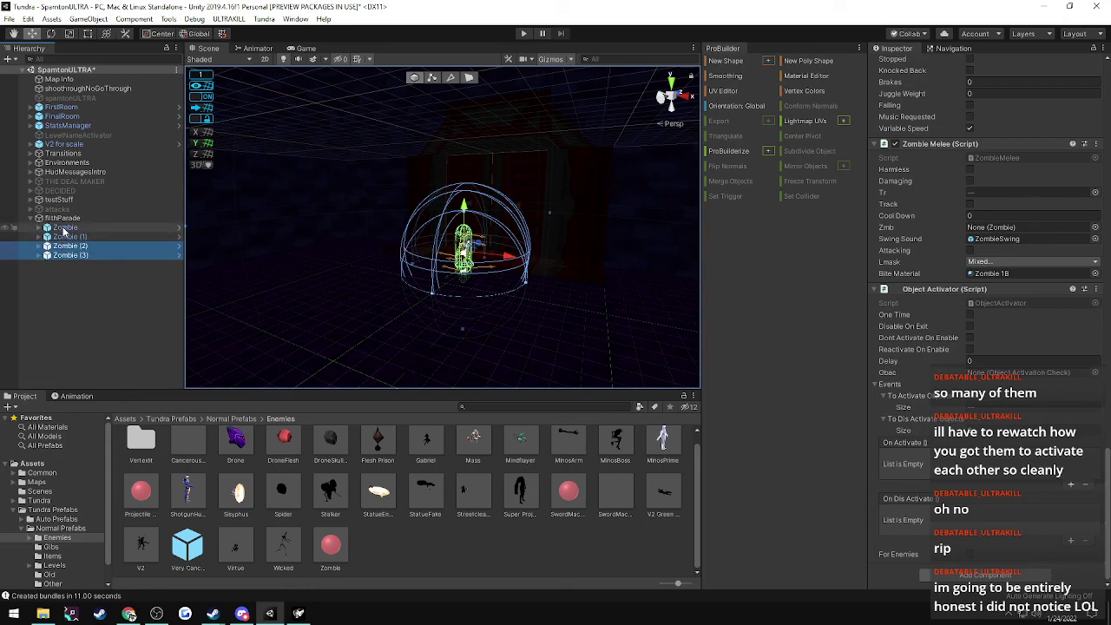
click(64, 228)
key(Down)
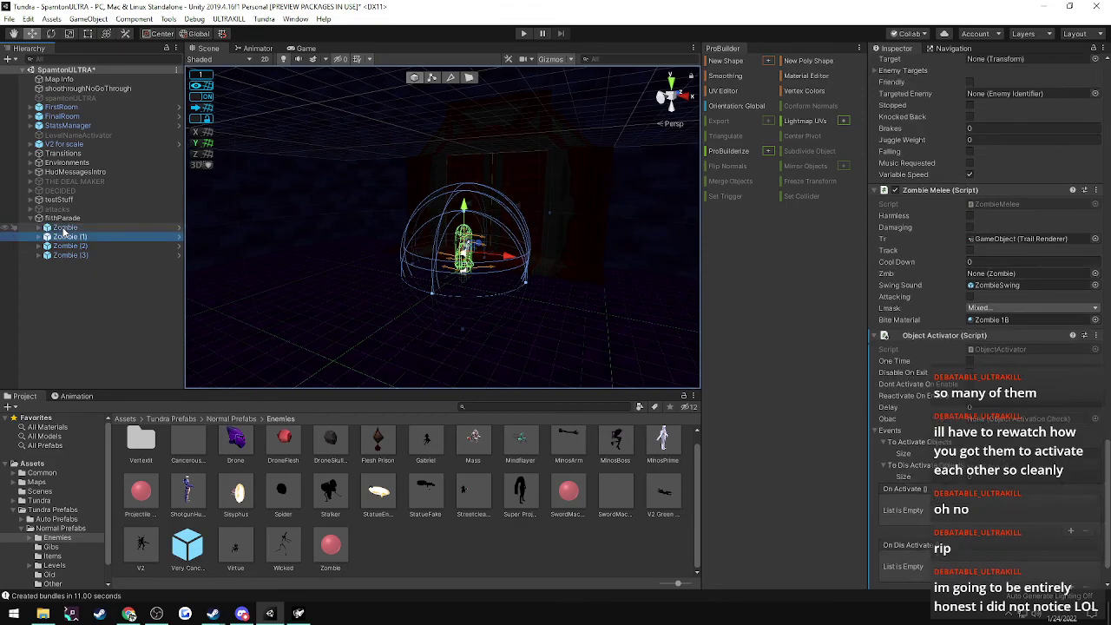
click(68, 248)
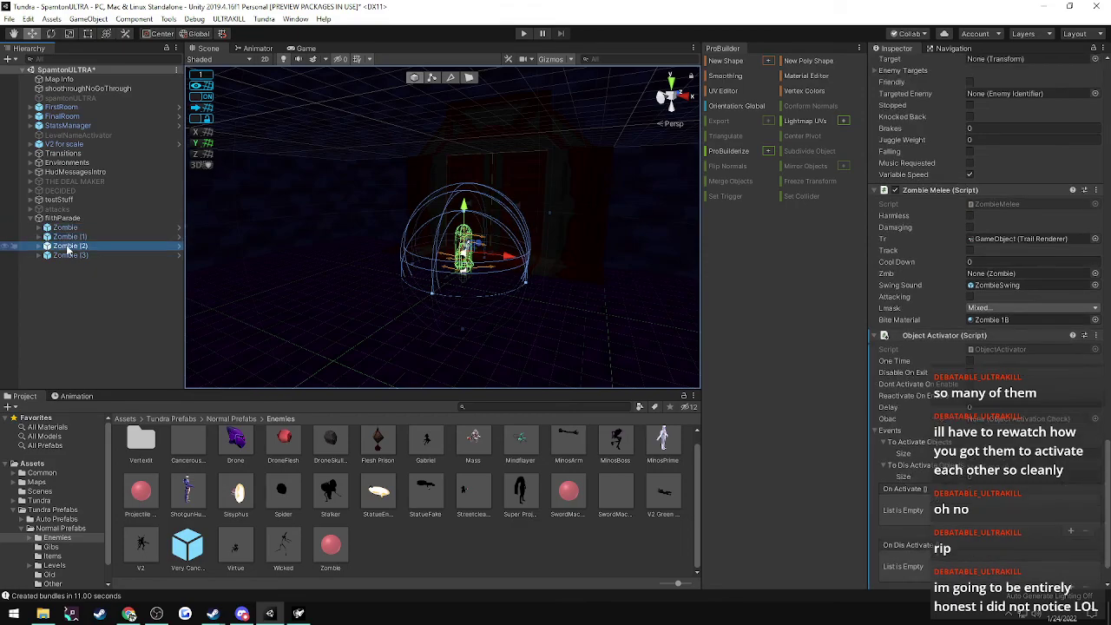
key(Down)
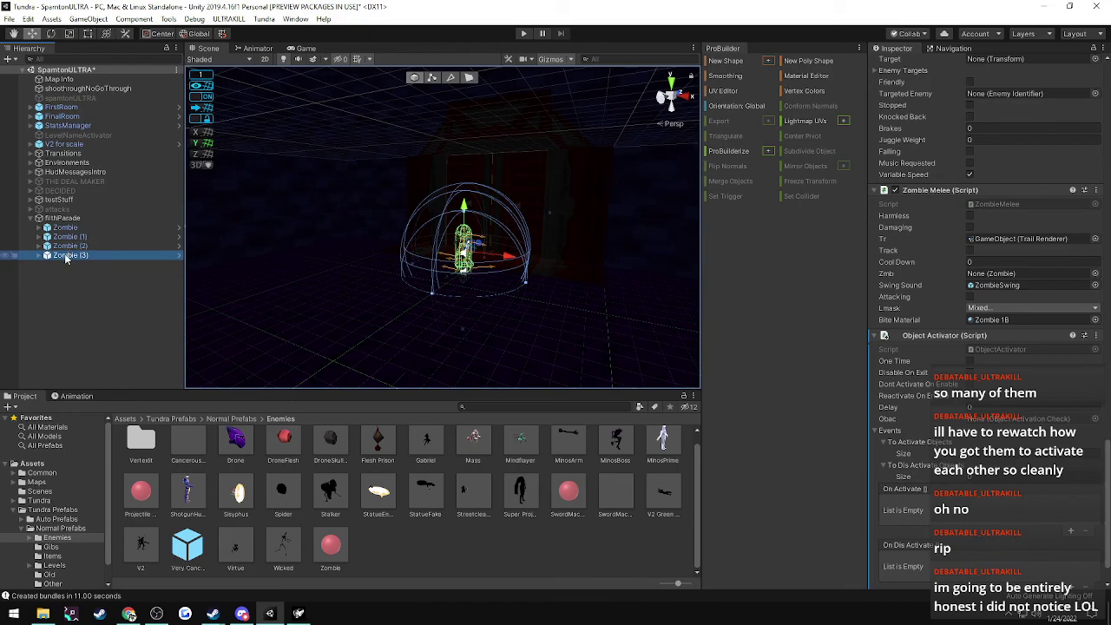
click(68, 256)
click(67, 255)
click(62, 239)
drag(69, 247, 928, 444)
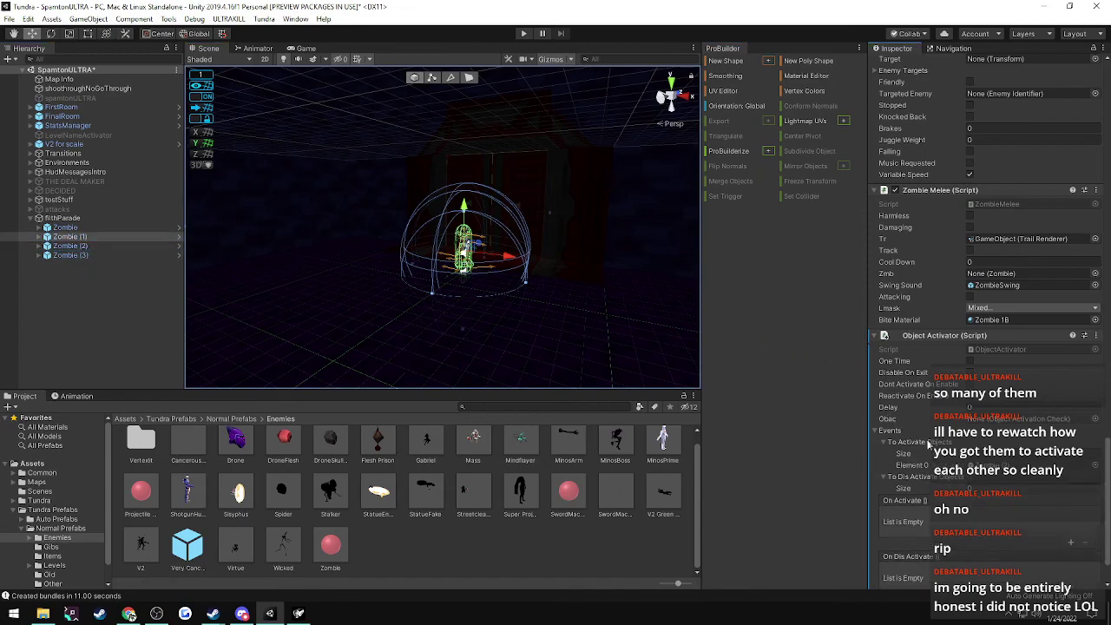
- Duplicate all four Zombies in filthParade and add Zombie (4) to the To Activate Objects of Zombie (3)
click(73, 256)
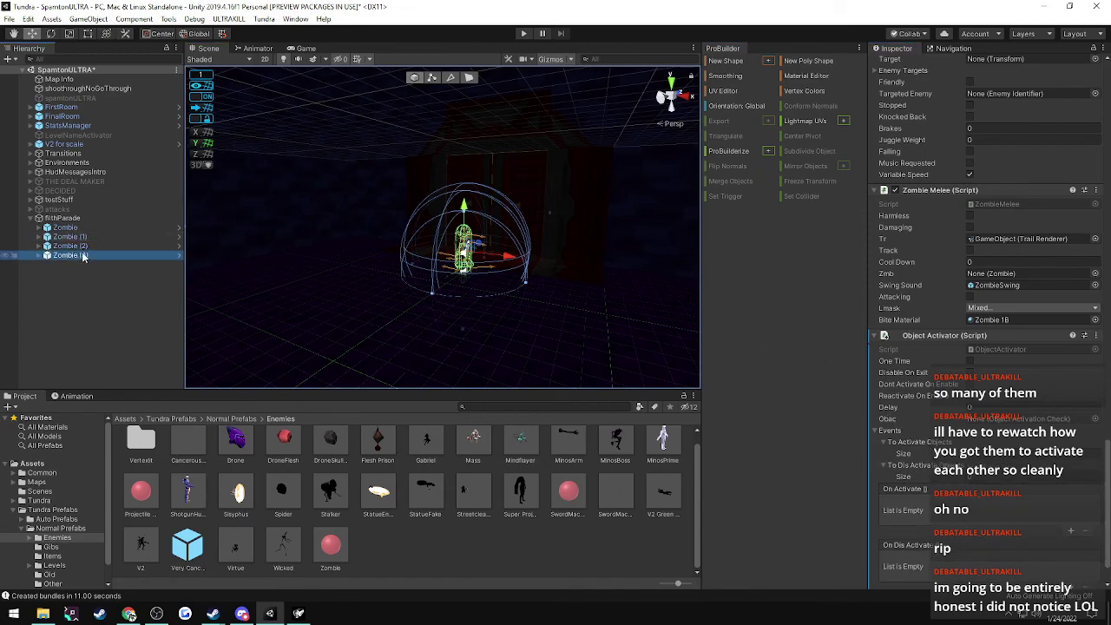
shift+click(65, 229)
shift+click(65, 229)
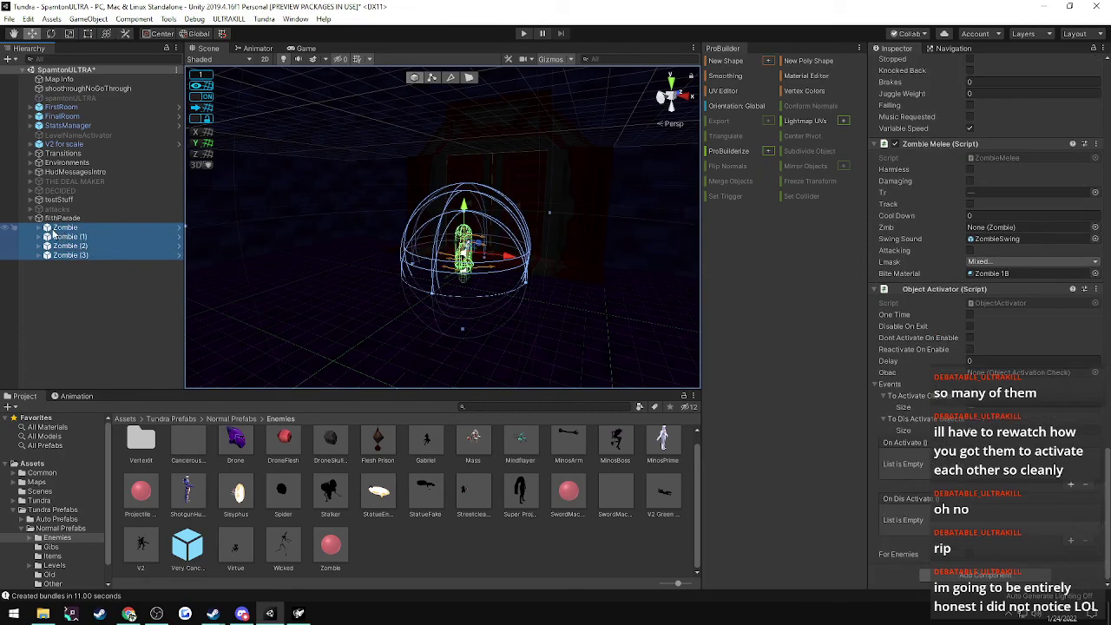
key(ctrl+d)
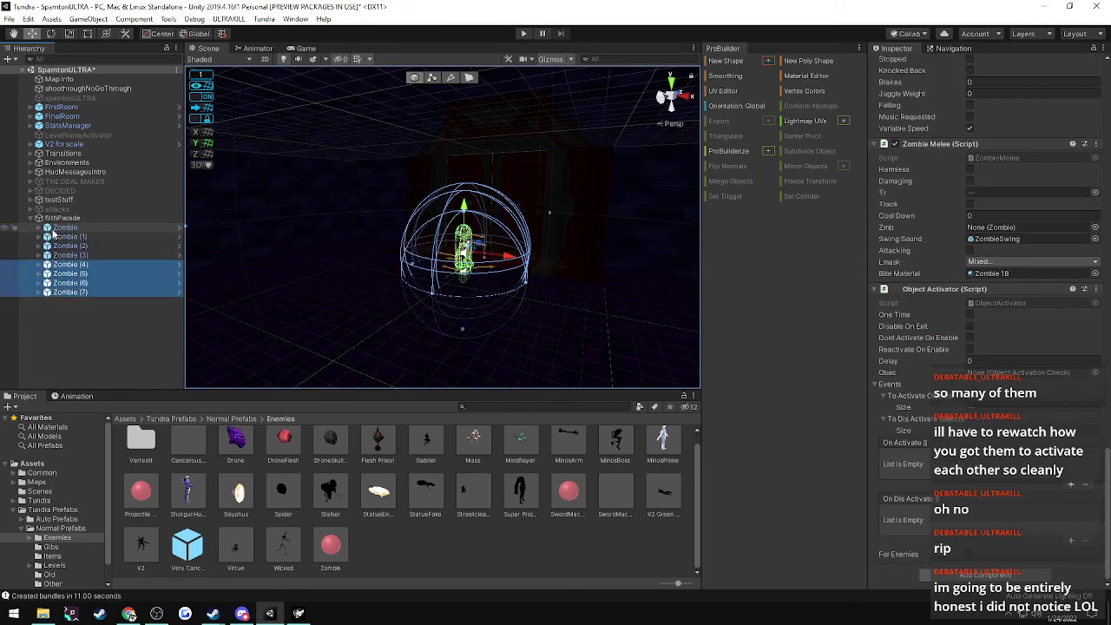
click(74, 256)
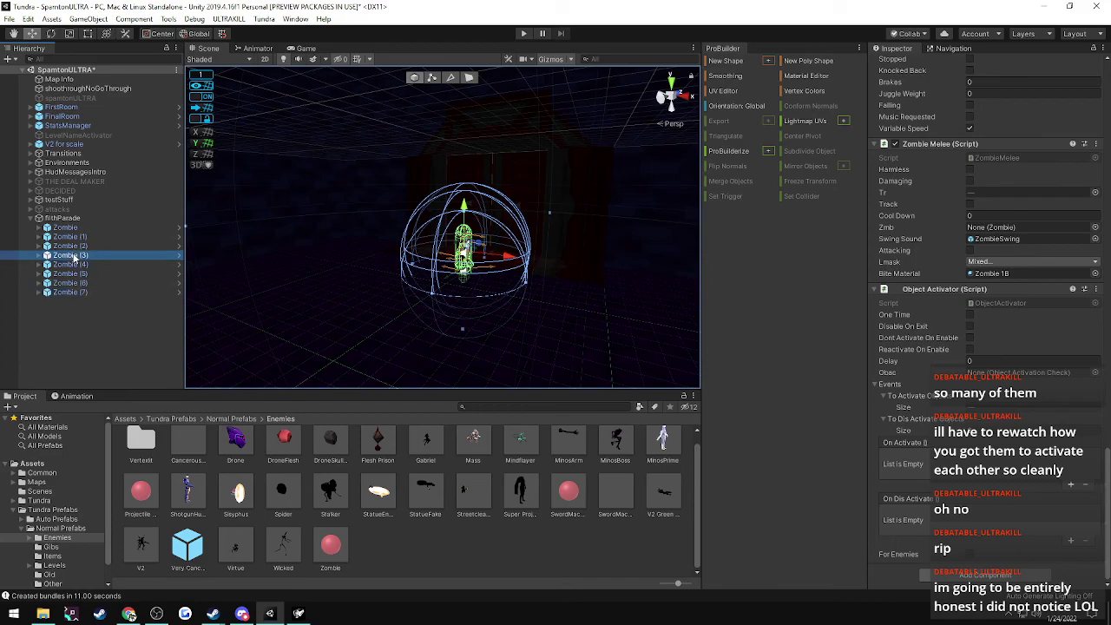
drag(69, 263, 902, 452)
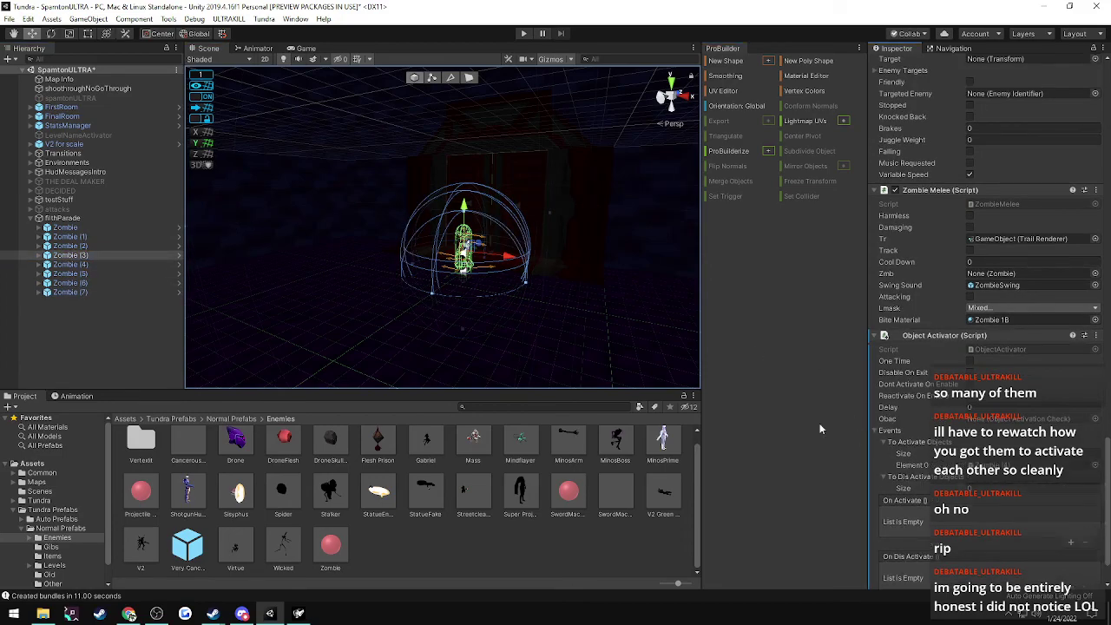
- Step through the Zombies in filthParade and check which object each one's Object Activator activates
click(68, 228)
key(Down)
key(Down)
key(Down)
key(Down)
key(Down)
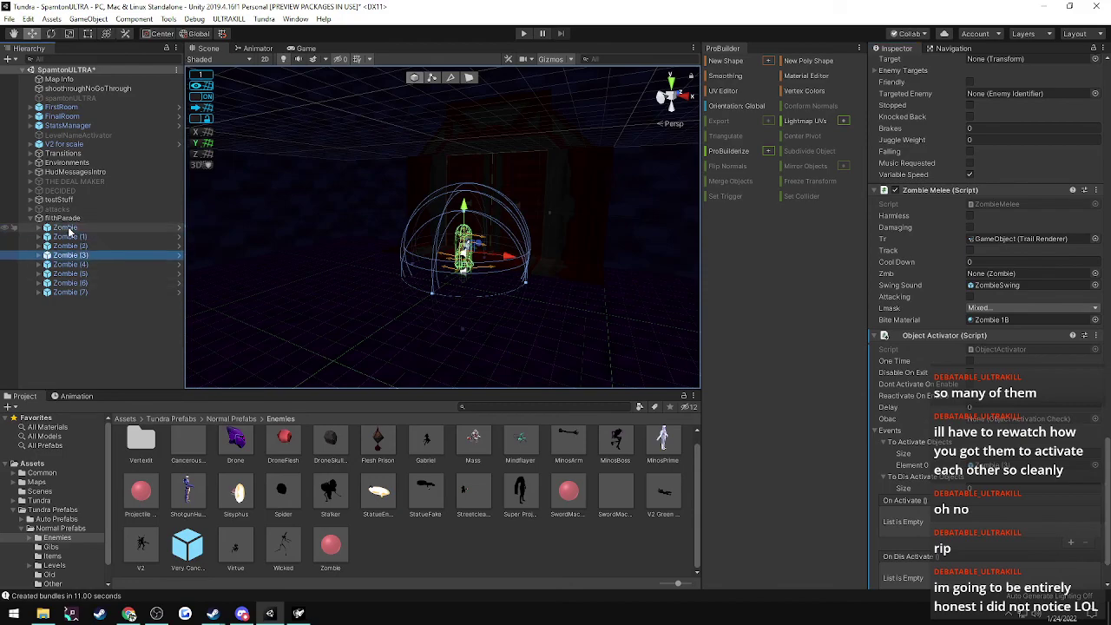
key(Down)
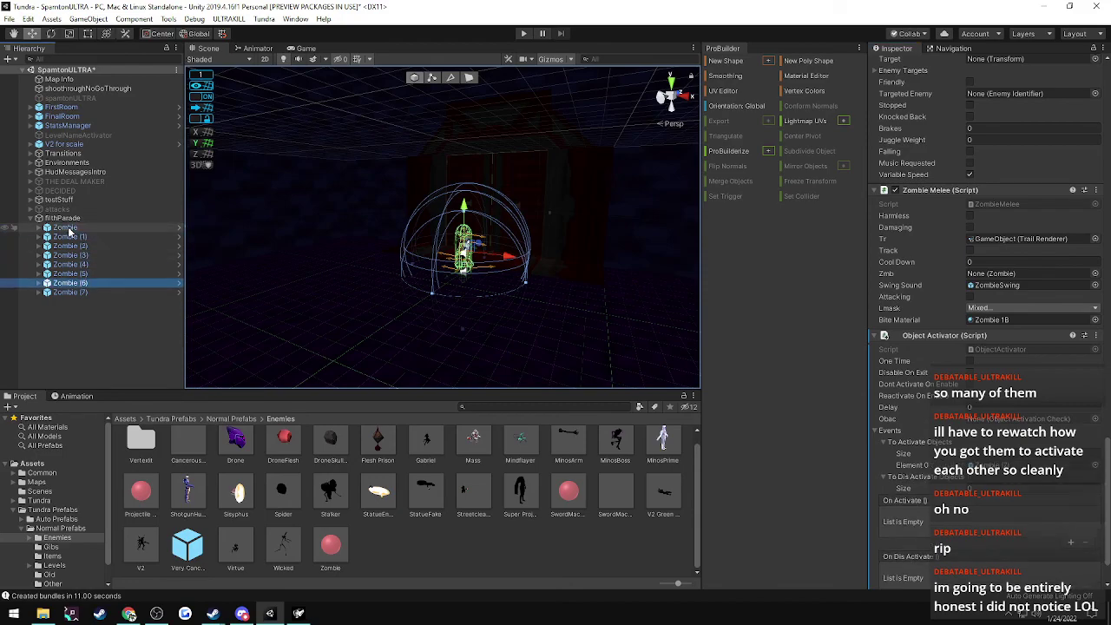
key(Up)
key(Up)
key(Up)
key(Down)
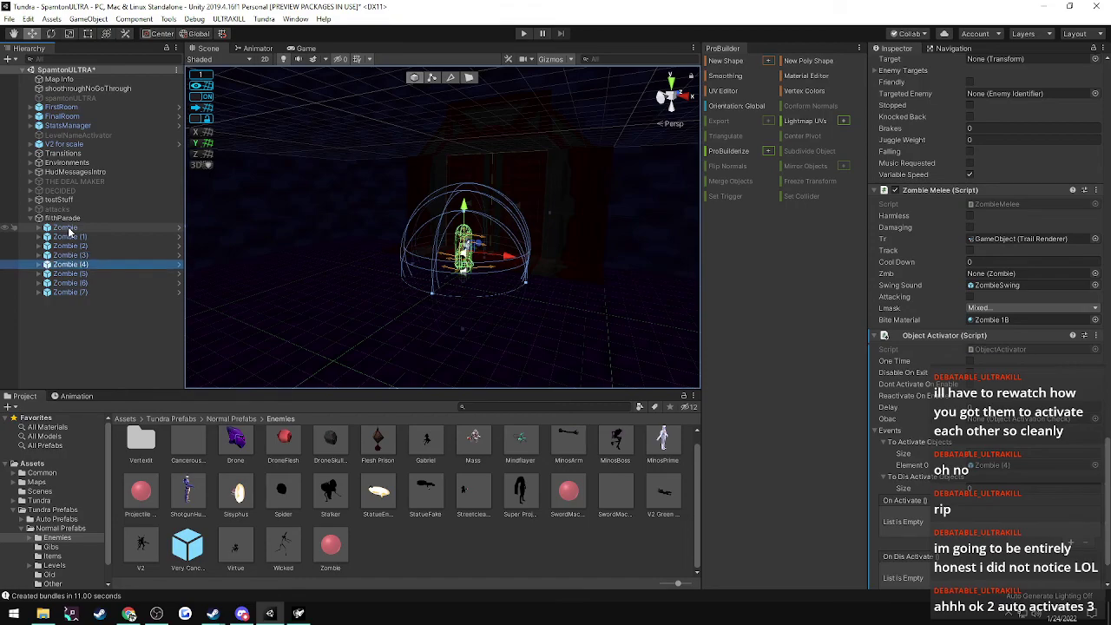
- Assign Zombie (5) to Element 0 of Zombie (4)'s To Activate Objects, and add Zombie (7) to the list of Zombie (6)
drag(77, 277, 986, 466)
click(85, 273)
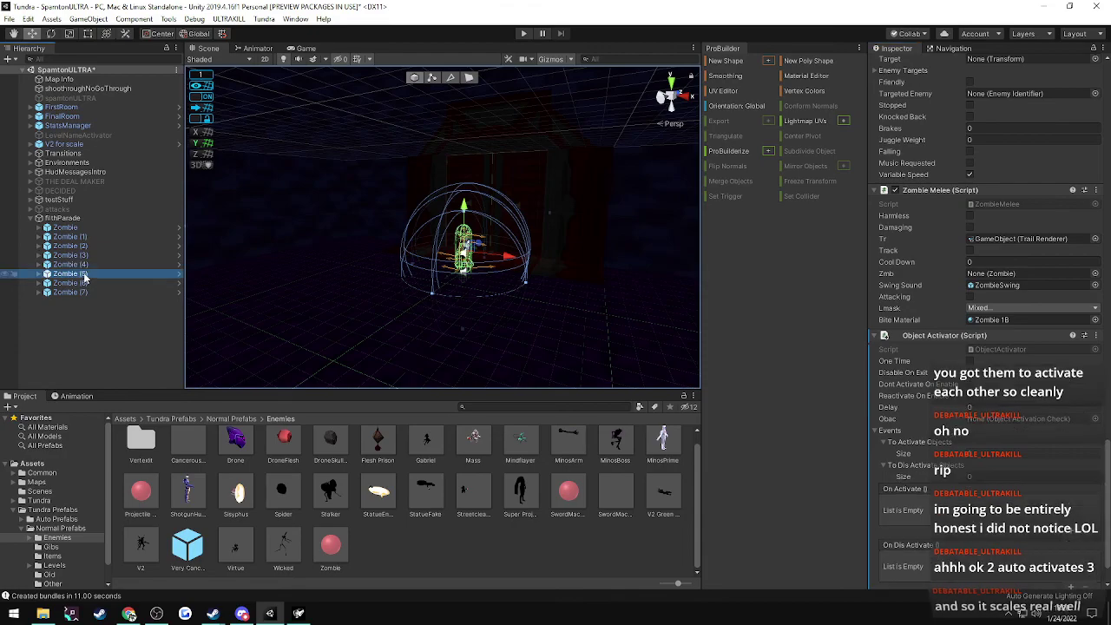
key(Down)
drag(135, 297, 933, 444)
- Set the size of Zombie (7)'s To Activate Objects list to 0
click(63, 285)
key(Down)
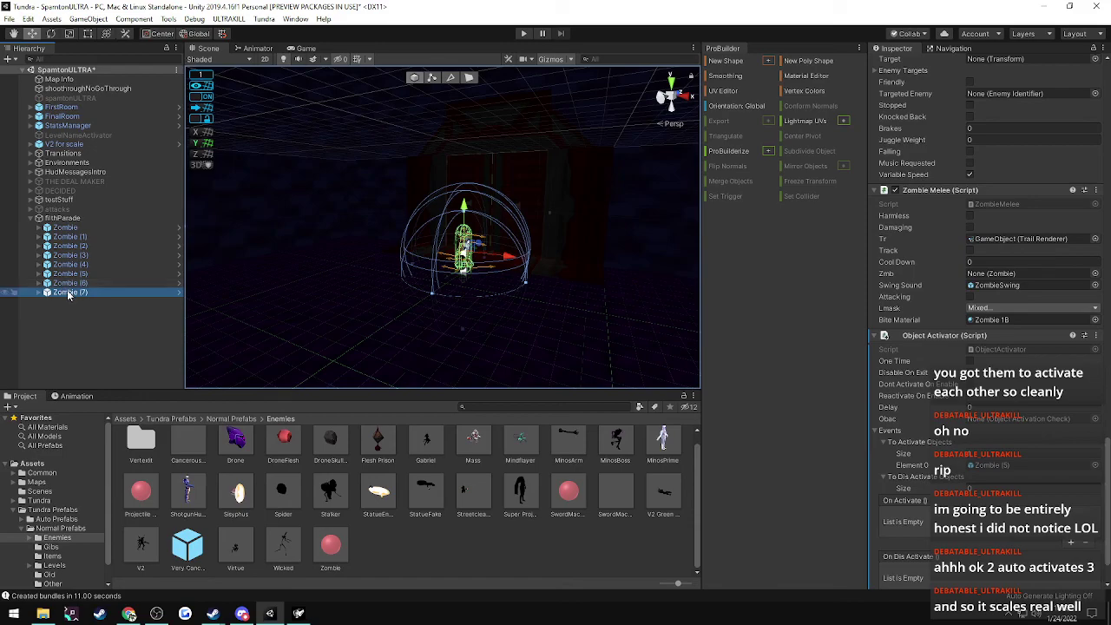
click(980, 453)
text(0)
key(Return)
- Review the activation chain from Zombie through Zombie (7) by inspecting each To Activate Objects entry
click(63, 227)
key(Down)
key(Down)
key(Down)
key(Up)
key(Up)
key(Up)
key(Down)
key(Up)
key(Down)
key(Down)
key(Down)
key(Down)
key(Down)
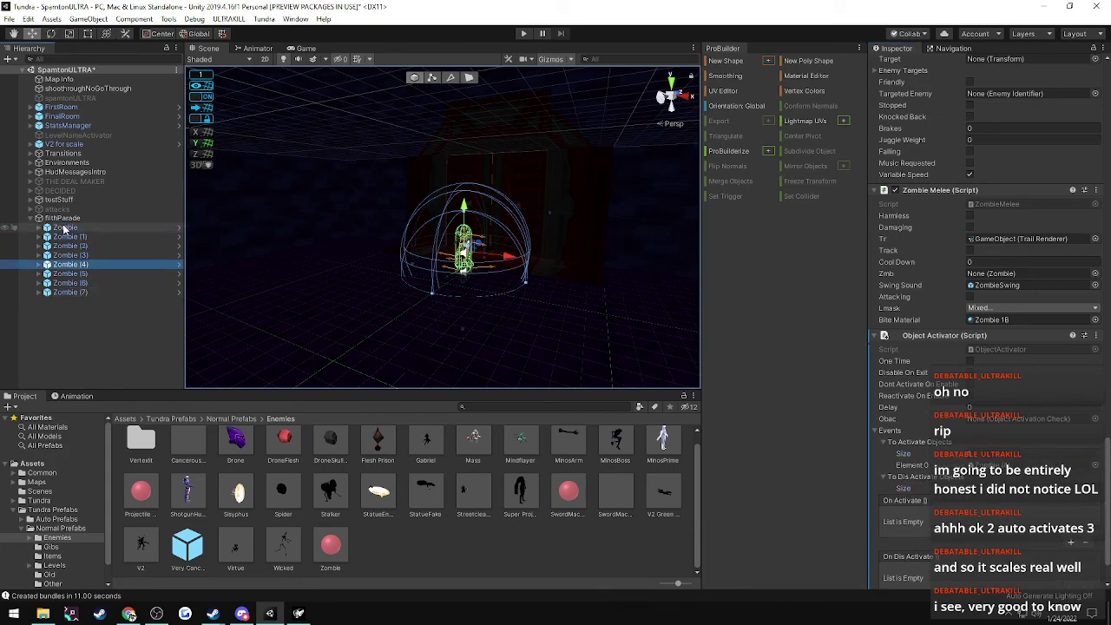
key(Down)
key(Down)
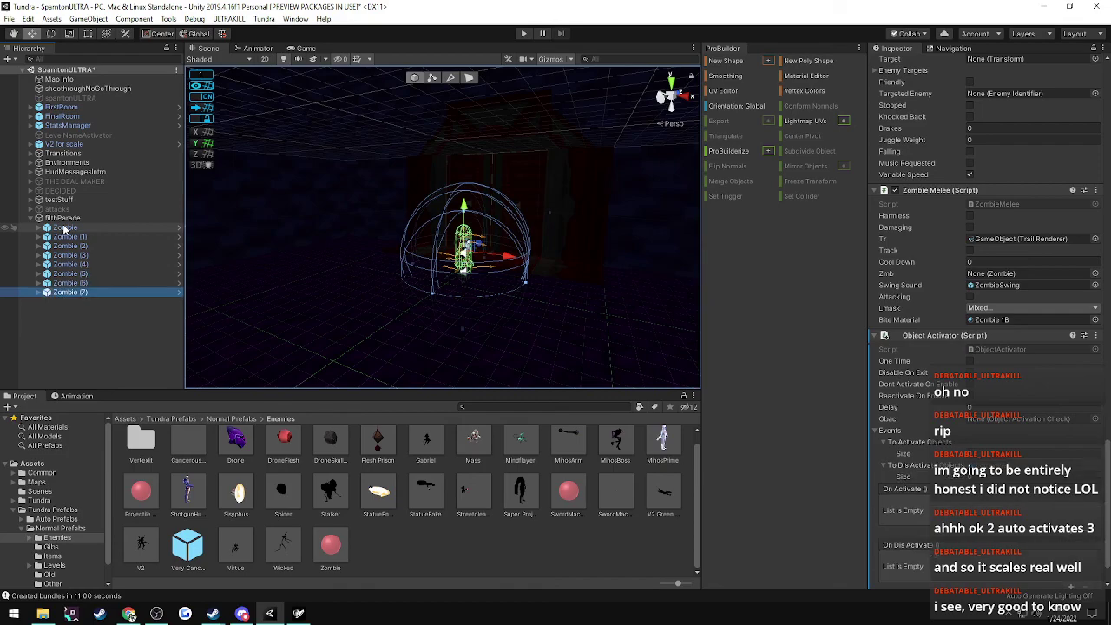
- Duplicate all eight Zombies in filthParade and add Zombie (8) to the To Activate Objects of Zombie (7)
click(67, 227)
shift+click(69, 292)
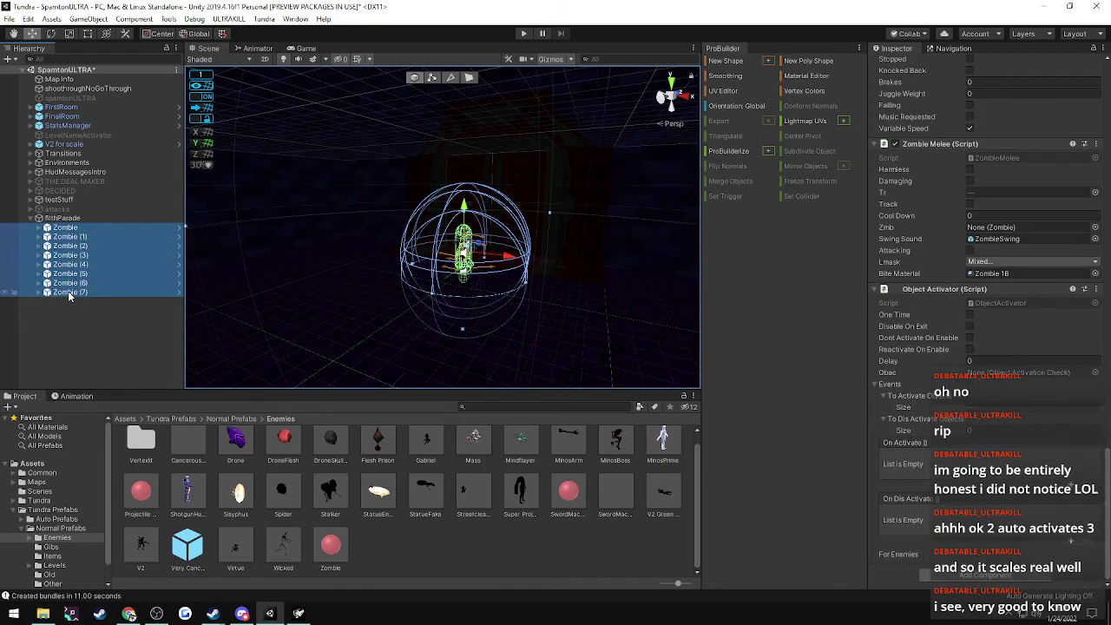
key(ctrl+d)
click(70, 292)
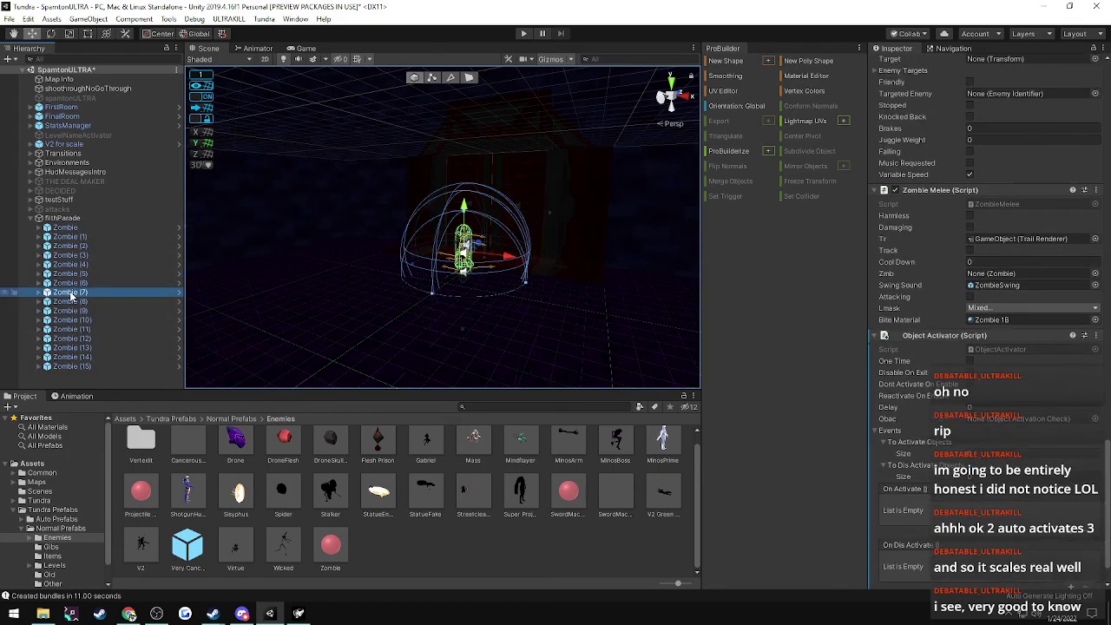
drag(70, 302, 917, 444)
click(82, 302)
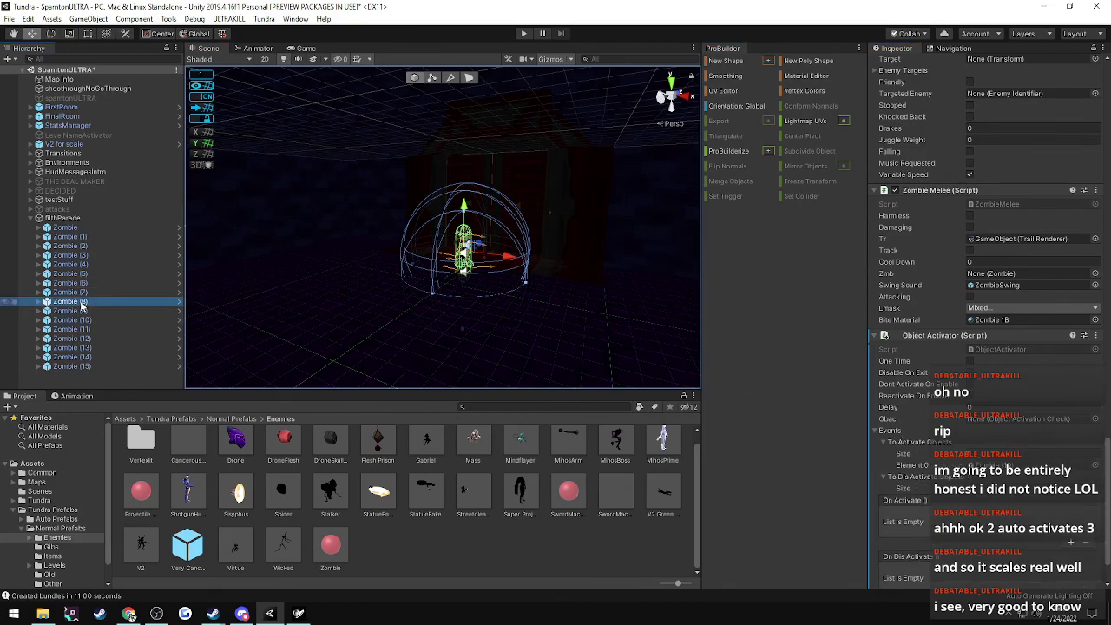
- Inspect the To Activate Objects entries of the newly duplicated Zombies from Zombie (8) onward
click(73, 239)
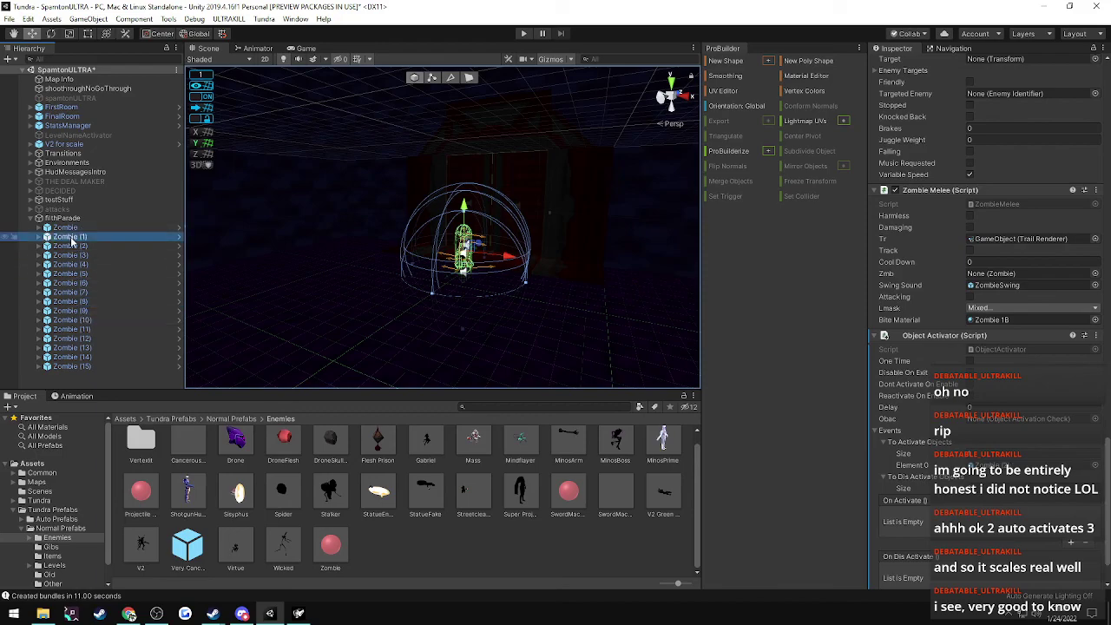
click(76, 302)
key(Down)
key(Up)
key(Up)
key(Down)
key(Down)
key(Down)
key(Down)
key(Down)
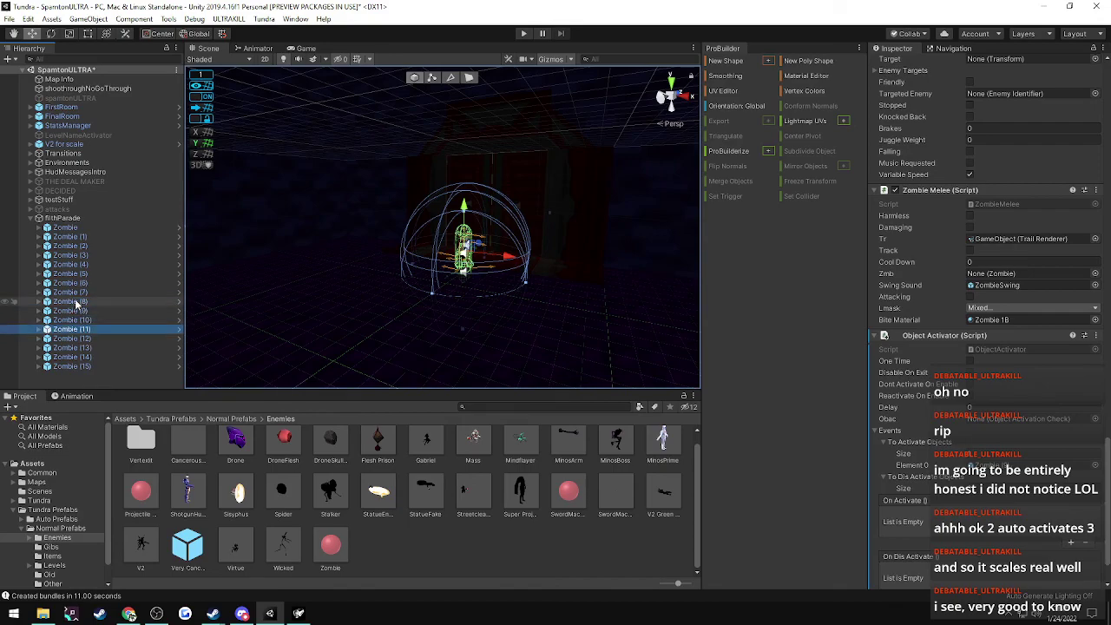
key(Down)
key(Down)
key(Up)
key(Up)
key(Up)
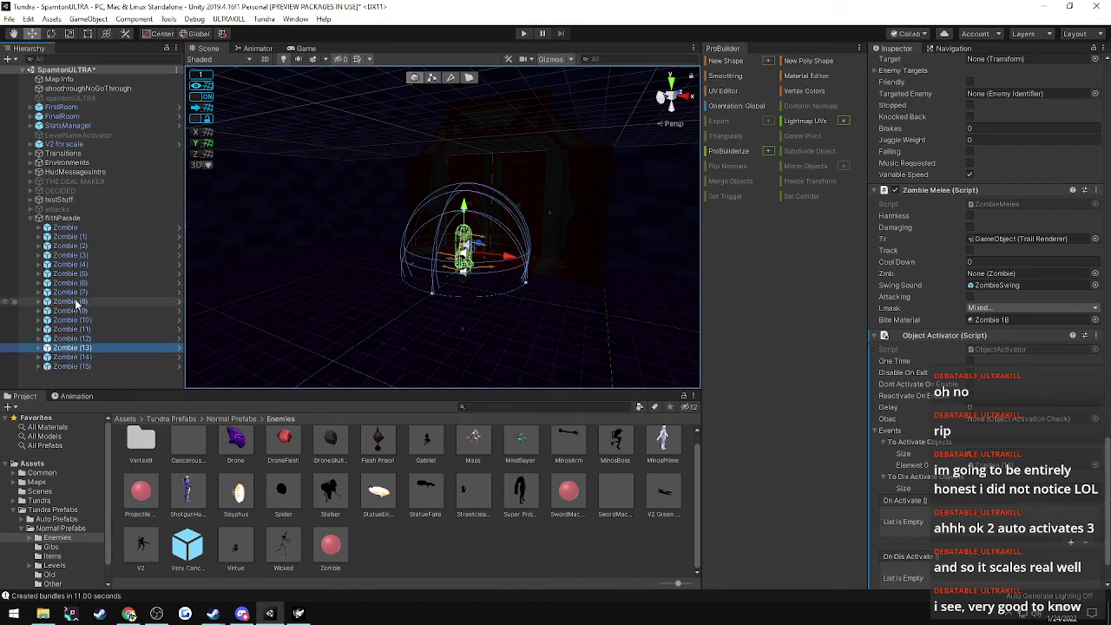
- Delete Zombie (1) through Zombie (15) from filthParade, keeping only the original Zombie
click(69, 366)
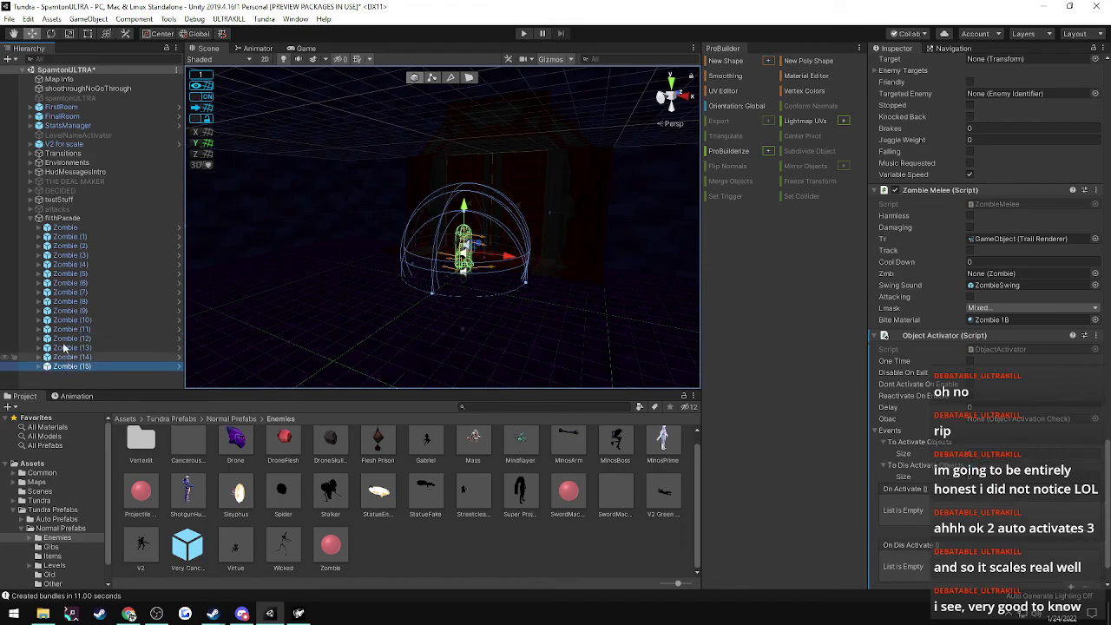
shift+click(66, 238)
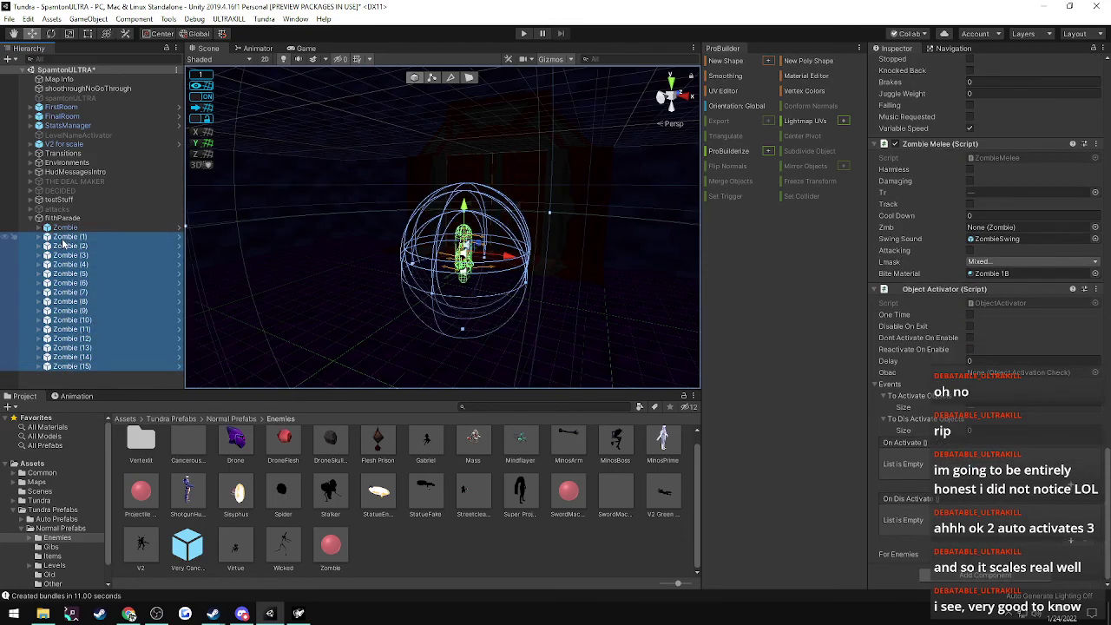
key(Delete)
- Clear the missing object from the remaining Zombie's To Activate Objects and set the list size to 0
click(65, 227)
scroll(951, 417, down, 10)
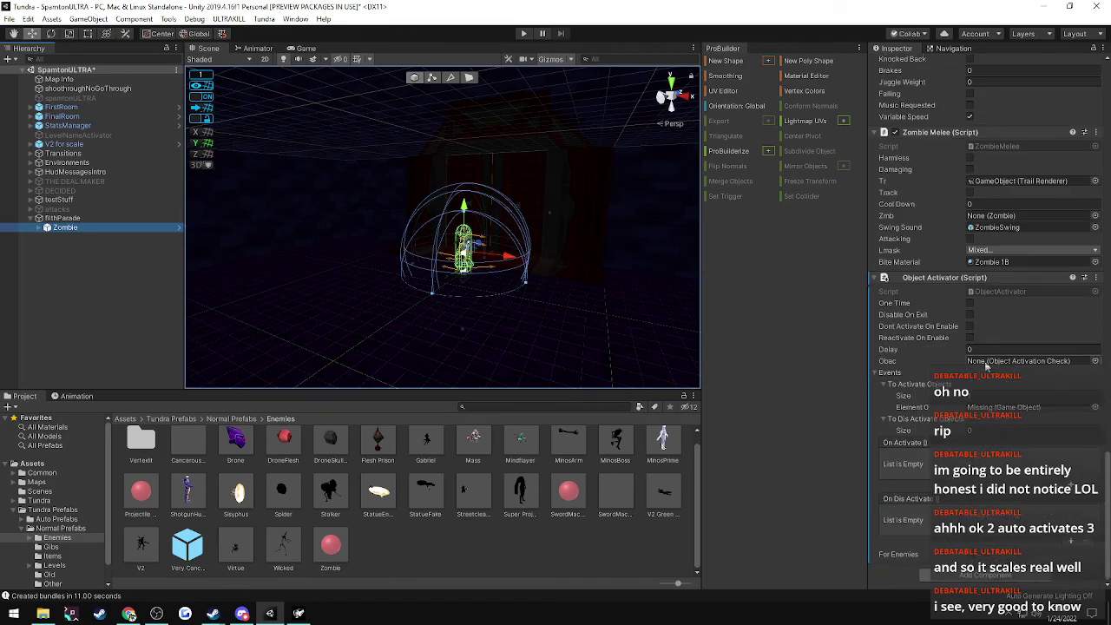
click(985, 408)
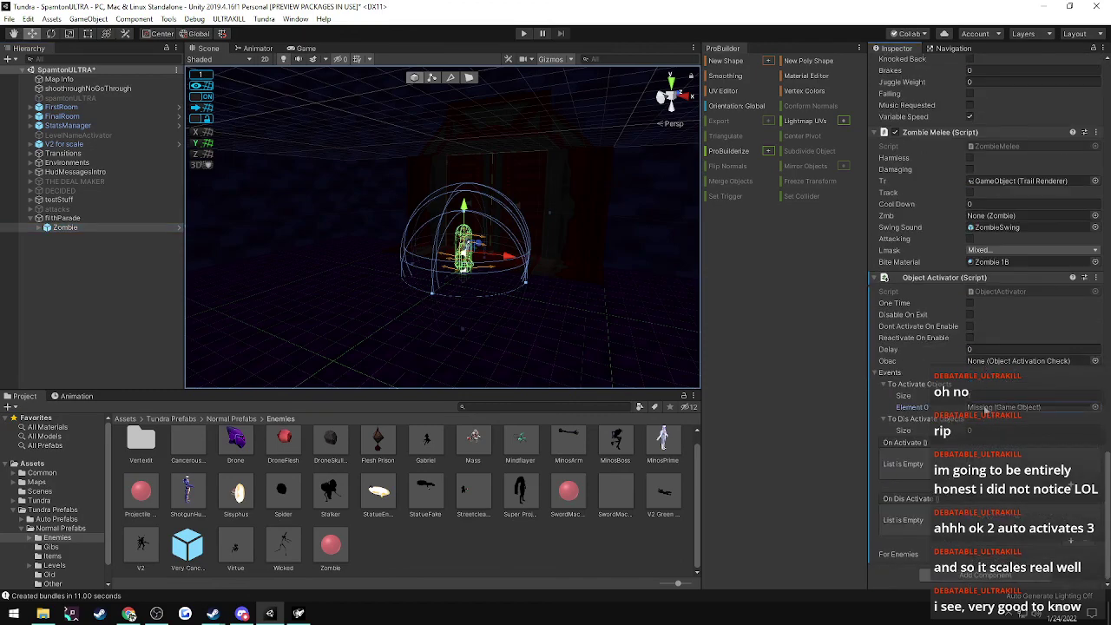
key(Delete)
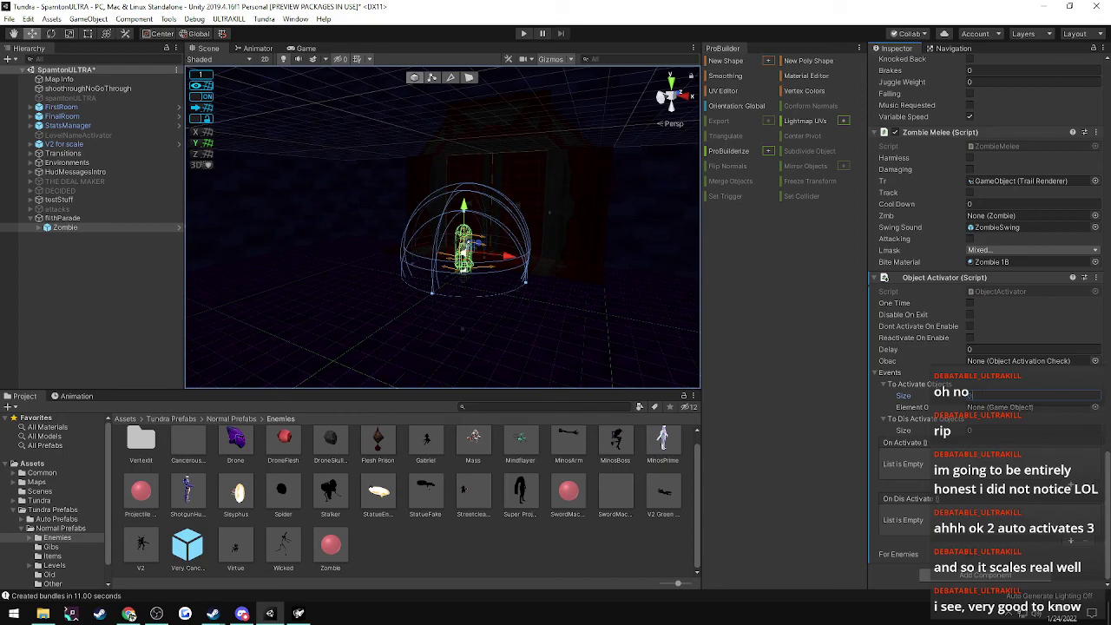
click(982, 395)
text(0)
key(Return)
- Duplicate the remaining Zombie and add the copy, Zombie (1), to the original's To Activate Objects
click(58, 229)
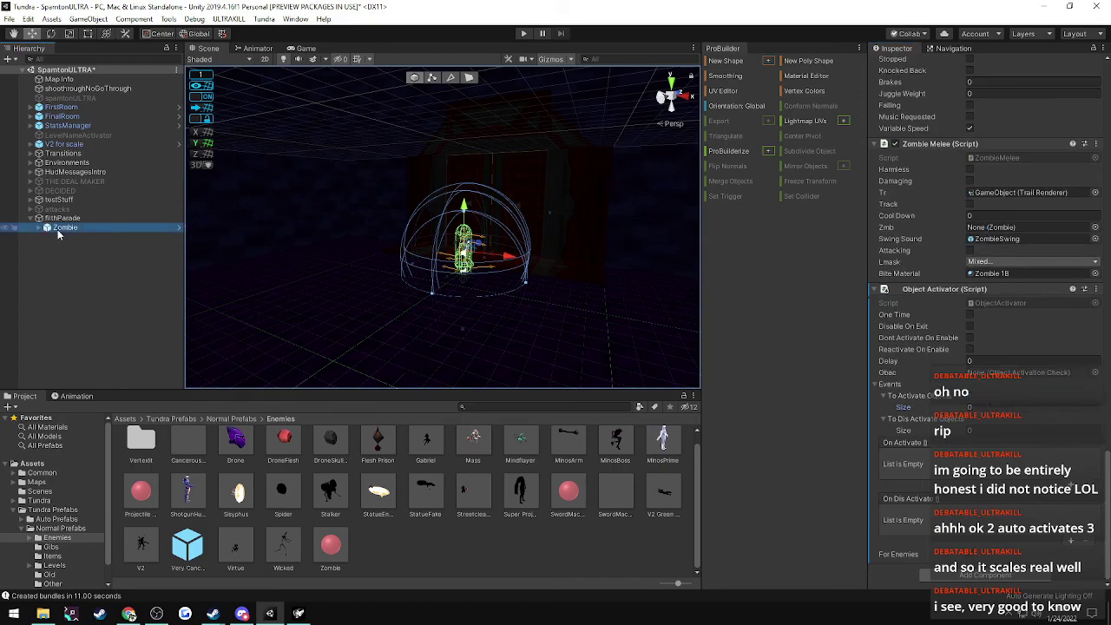
key(ctrl+d)
click(62, 229)
drag(62, 236, 937, 401)
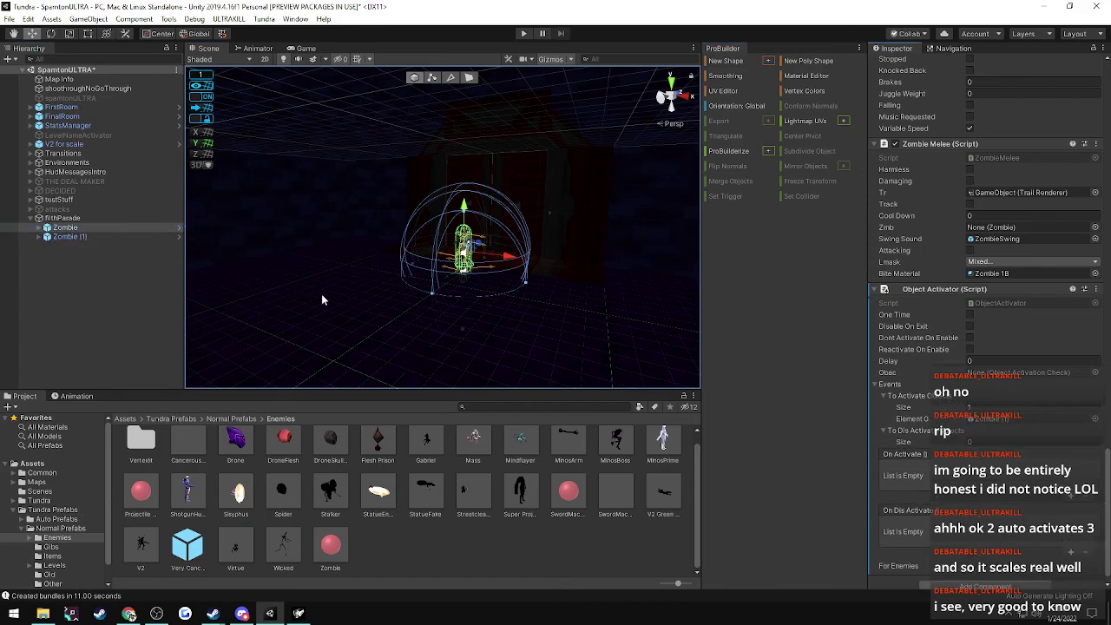
- Duplicate the linked pair of Zombies and make Zombie (1) activate Zombie (2) through its To Activate Objects
click(60, 230)
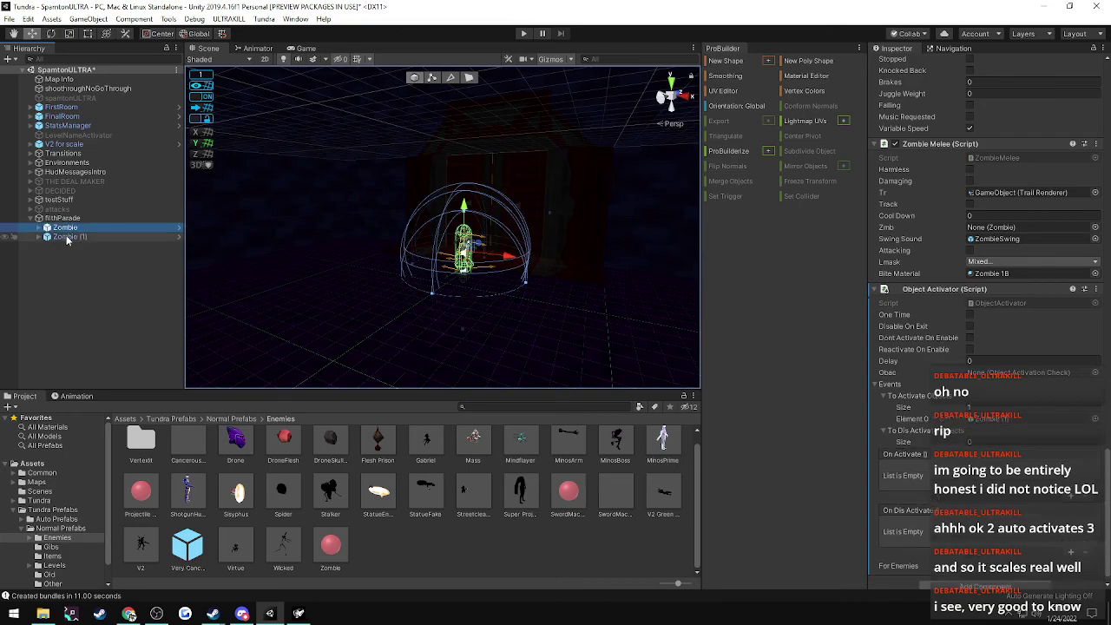
shift+click(67, 238)
key(ctrl+d)
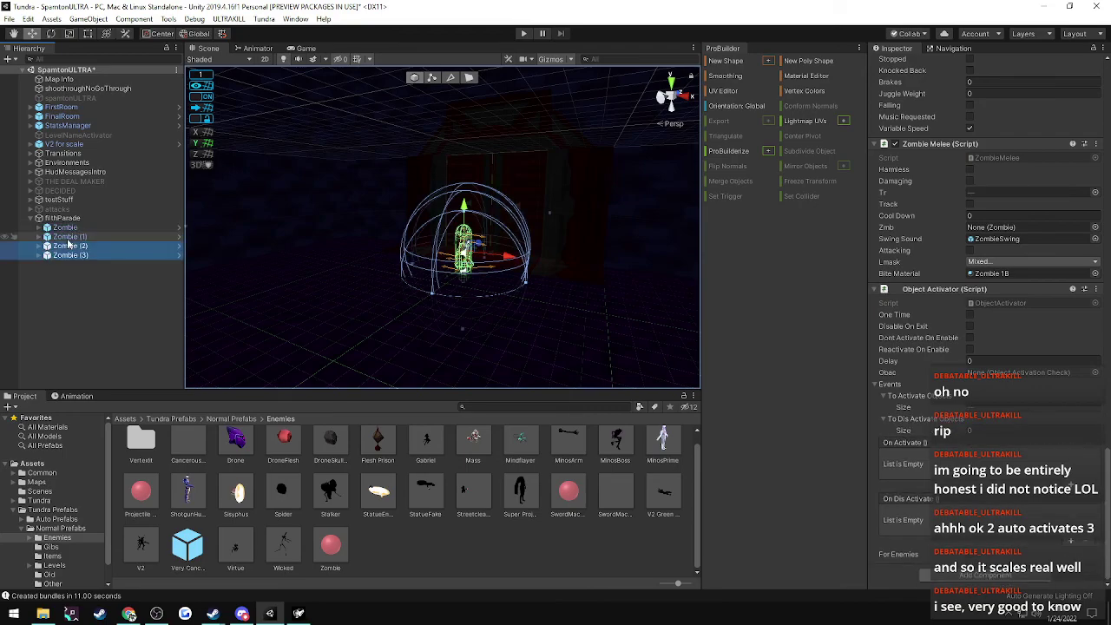
click(65, 229)
click(64, 235)
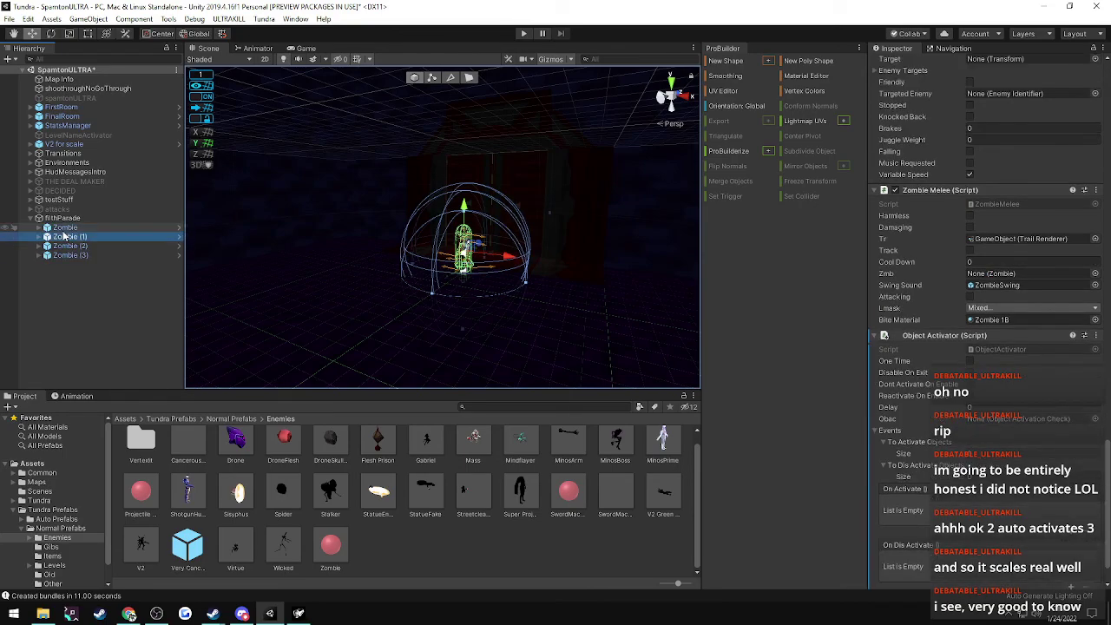
drag(64, 243, 908, 448)
click(69, 247)
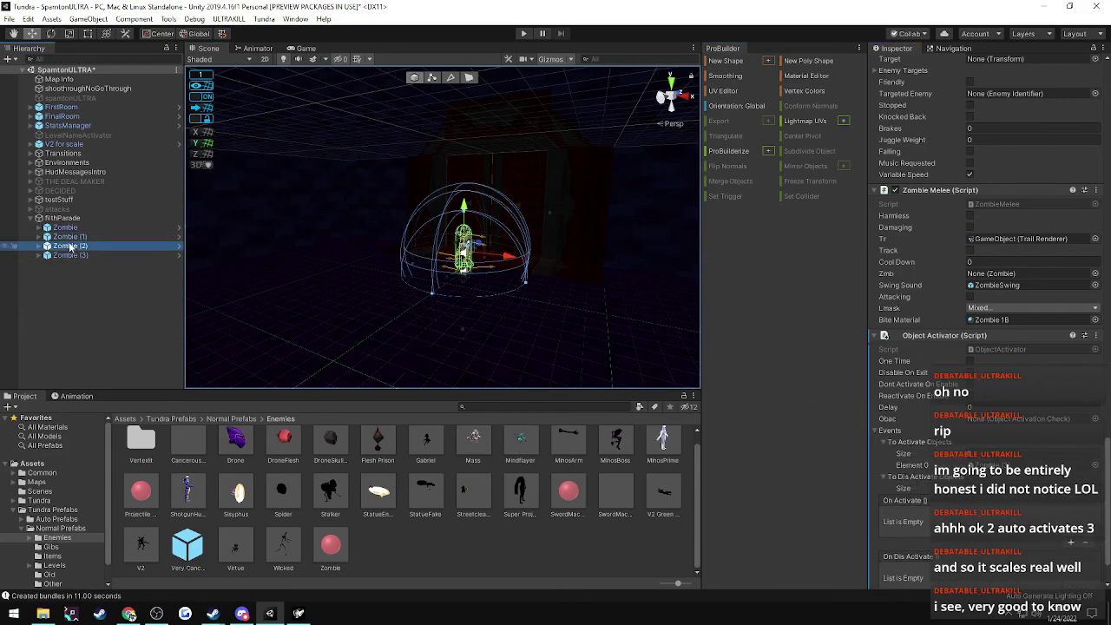
- Duplicate the four chained Zombies in filthParade
click(67, 254)
shift+click(60, 228)
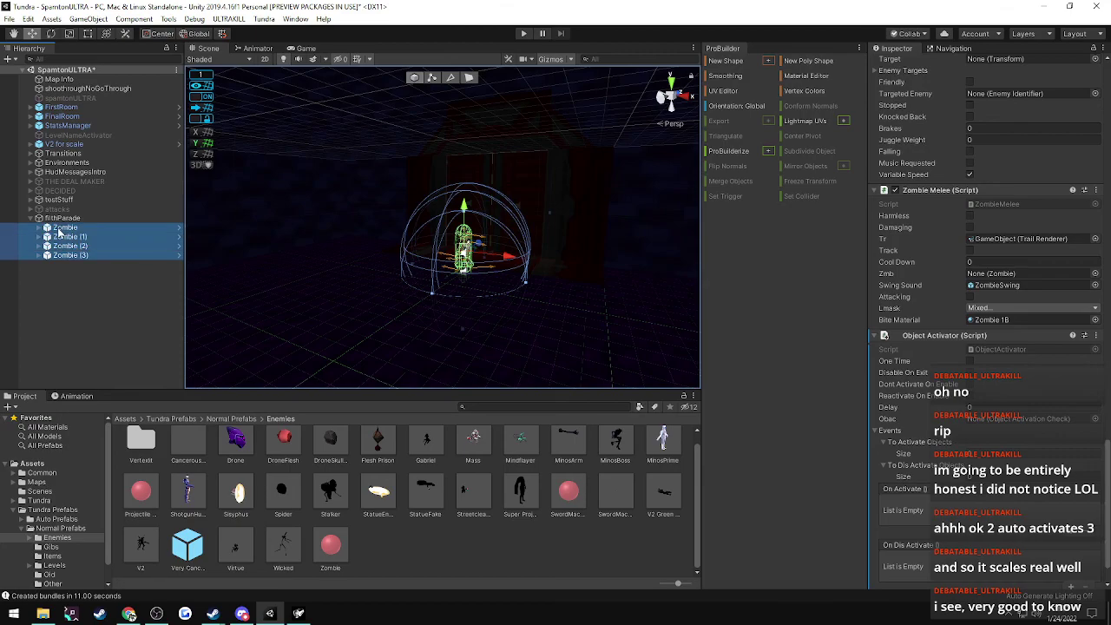
key(ctrl+d)
- Examine the To Activate Objects of the Zombies and their copies to see which Zombie each one activates
click(67, 246)
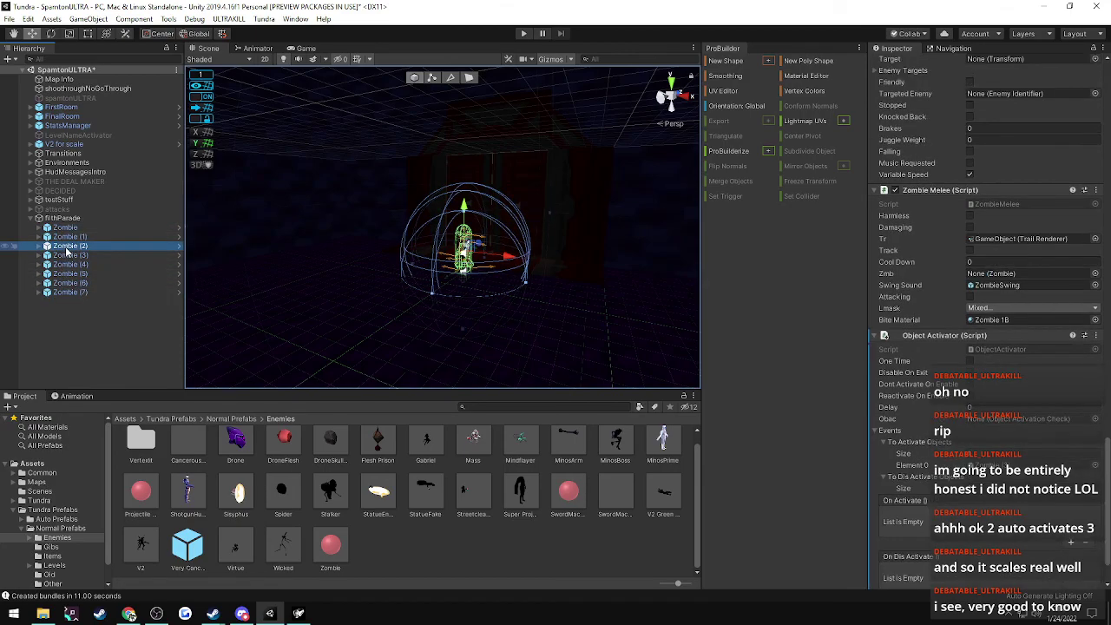
key(Down)
key(Down)
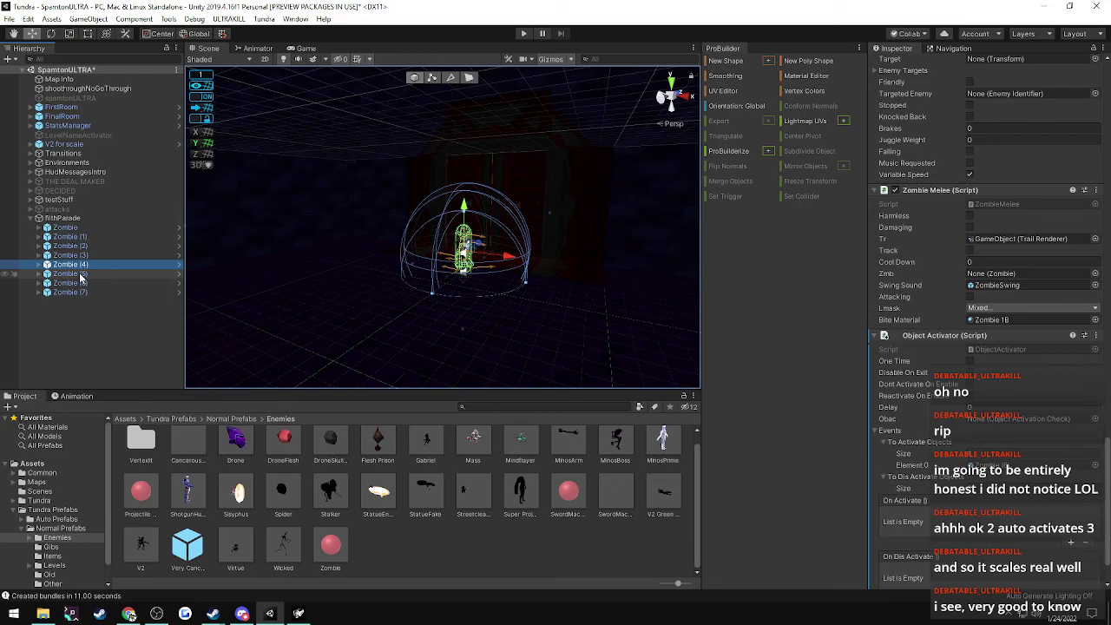
click(81, 275)
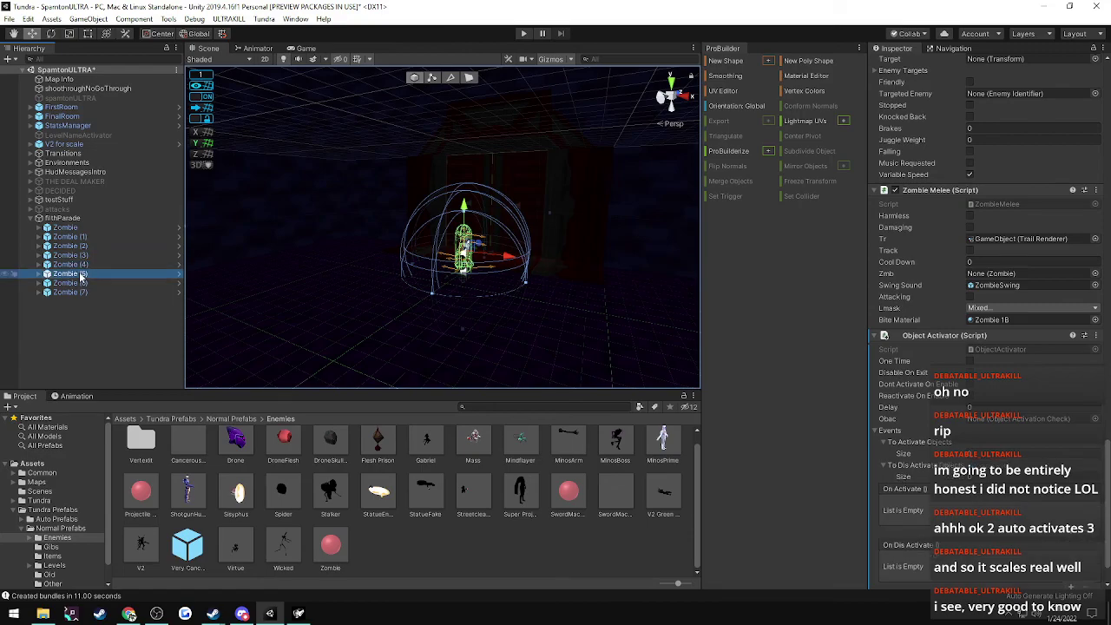
key(Down)
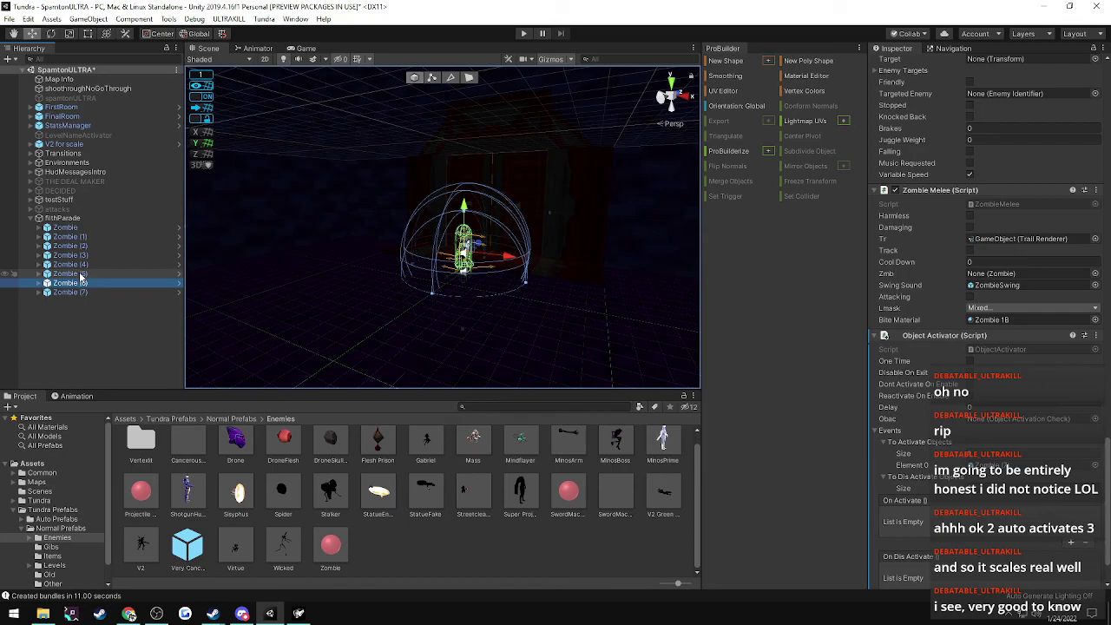
key(Down)
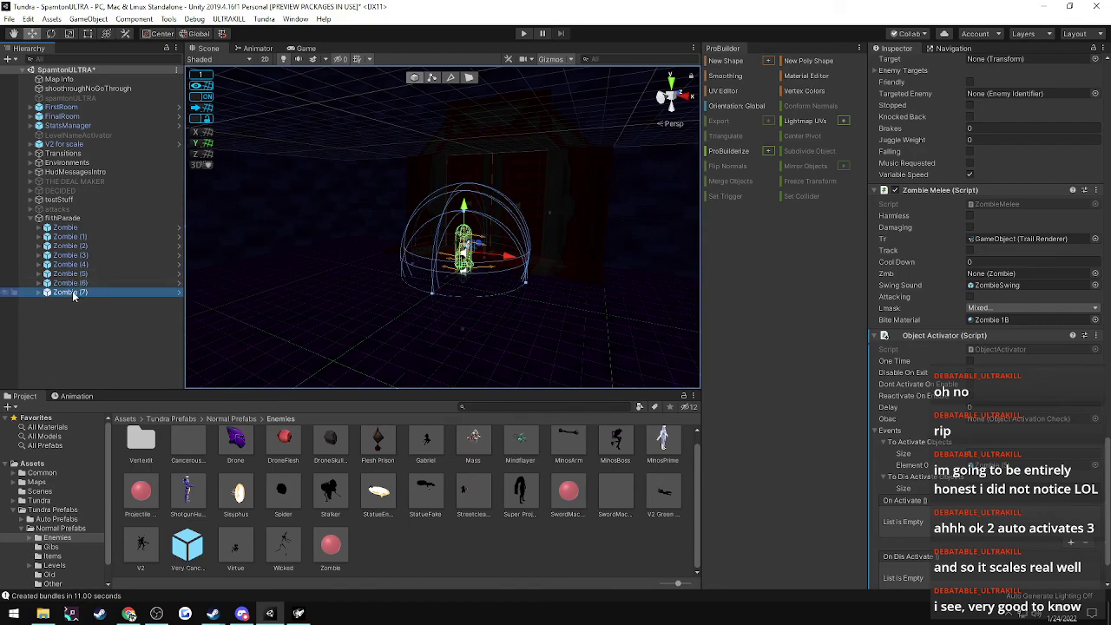
key(Up)
key(Up)
key(Up)
key(Up)
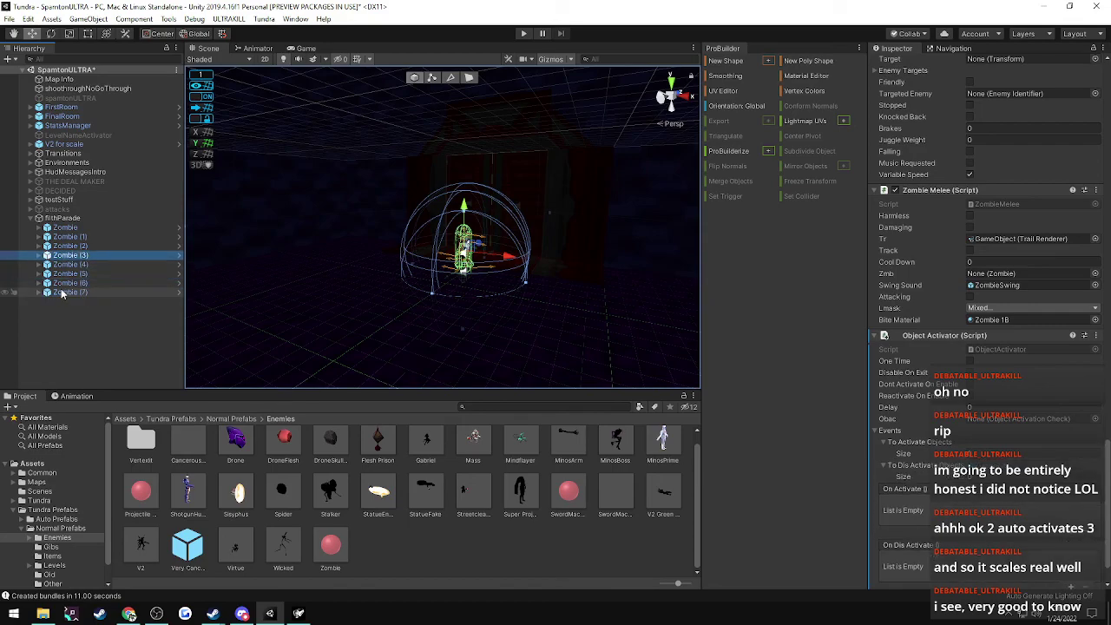
key(Down)
key(Down)
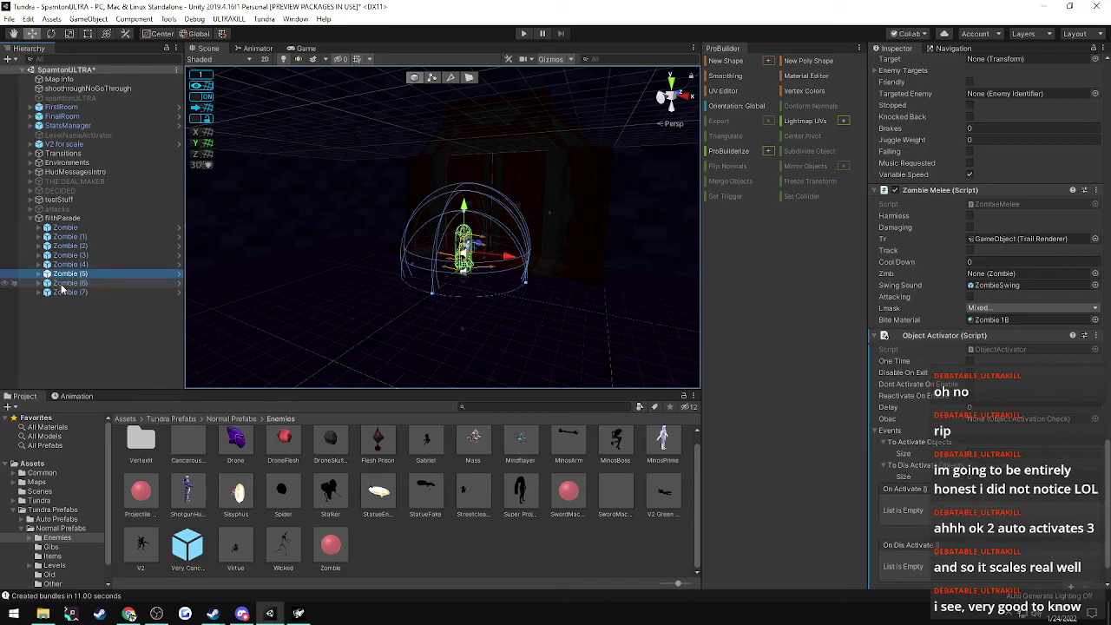
key(Down)
key(Down)
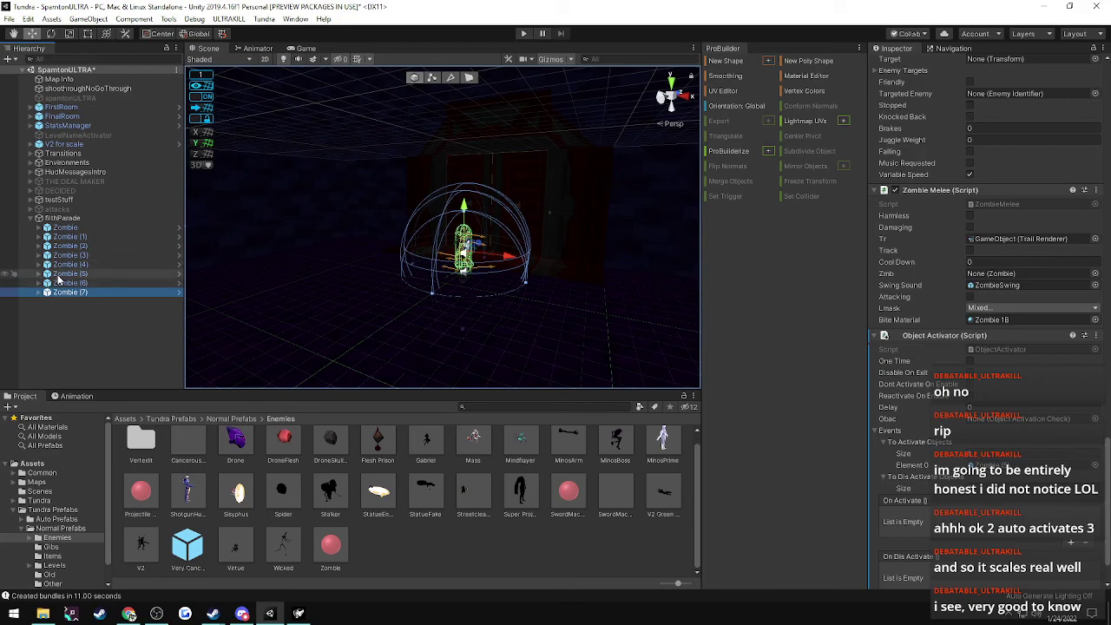
key(Up)
key(Up)
key(Up)
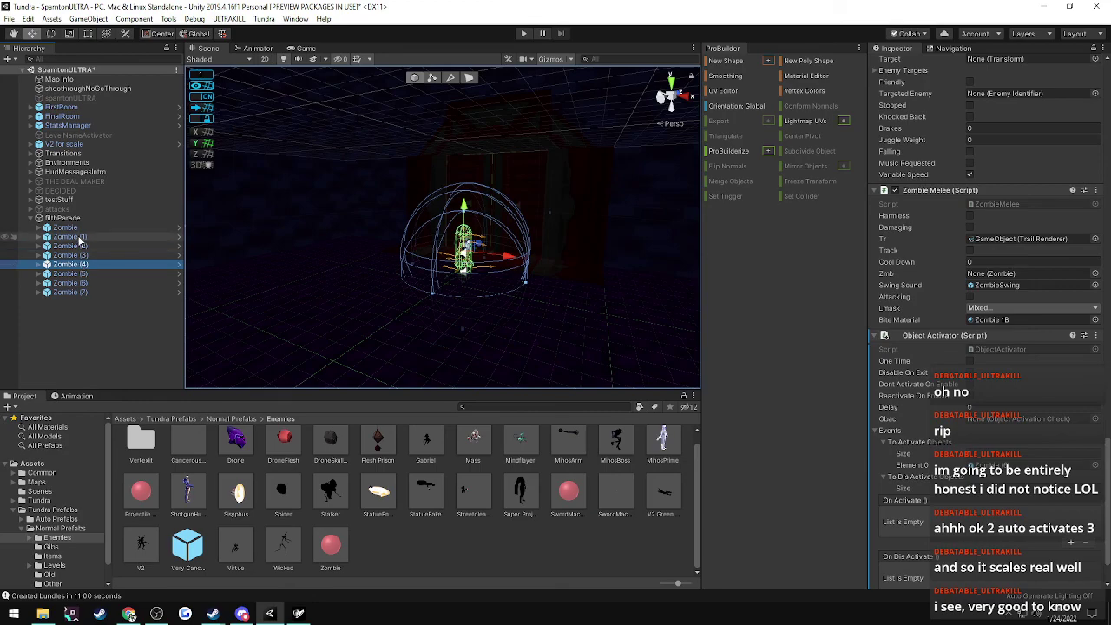
click(78, 239)
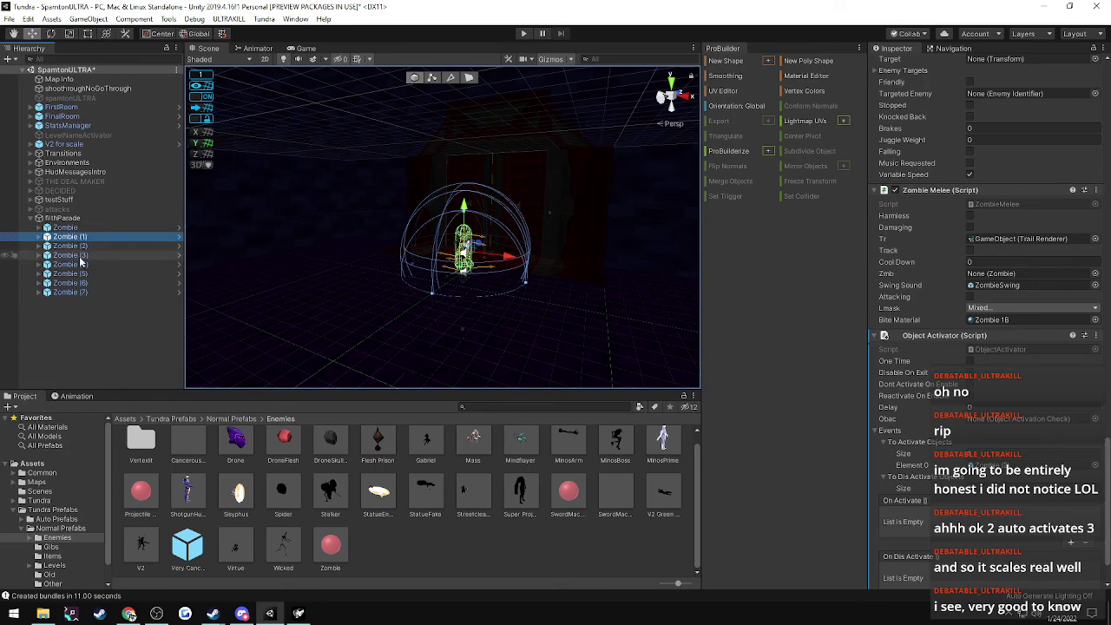
click(83, 265)
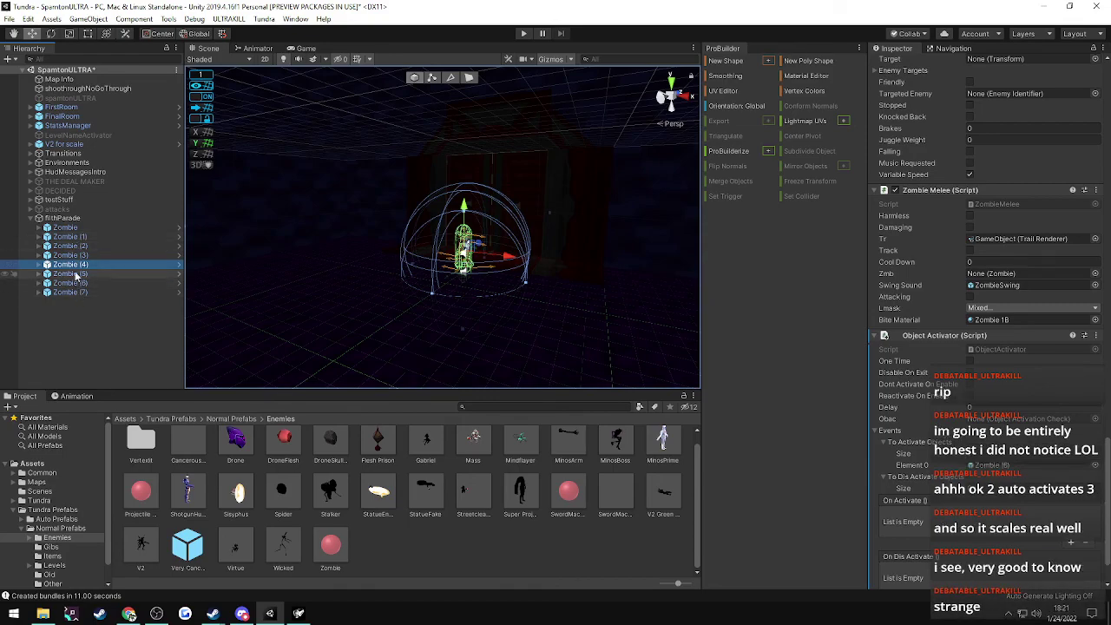
- Delete Zombie (1) through Zombie (7) from filthParade, leaving only the original Zombie
click(69, 292)
shift+click(70, 237)
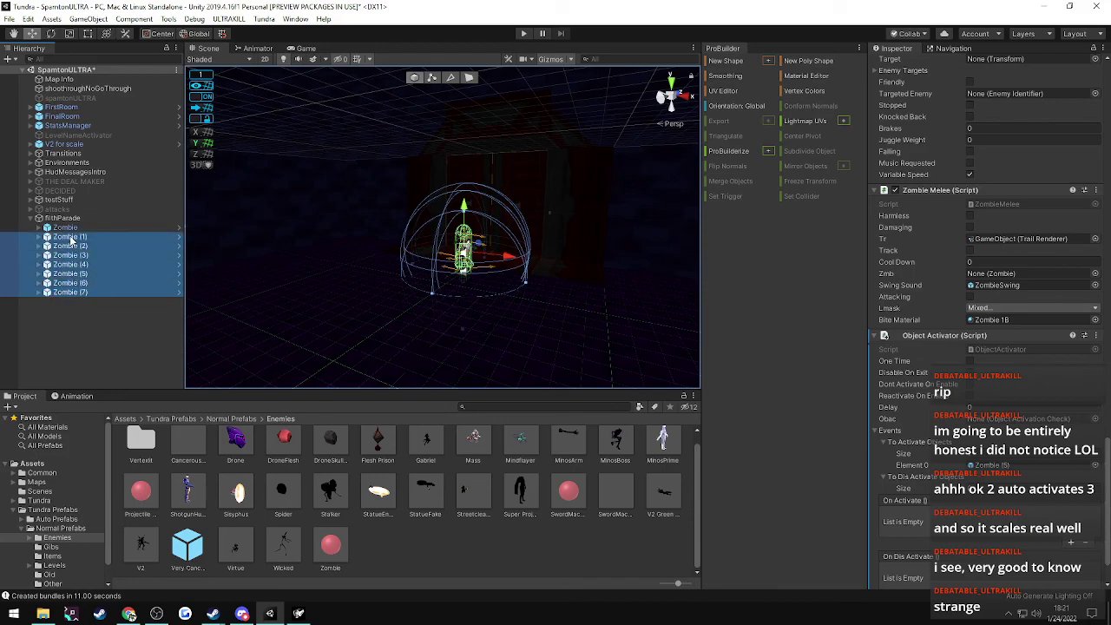
key(Delete)
click(60, 231)
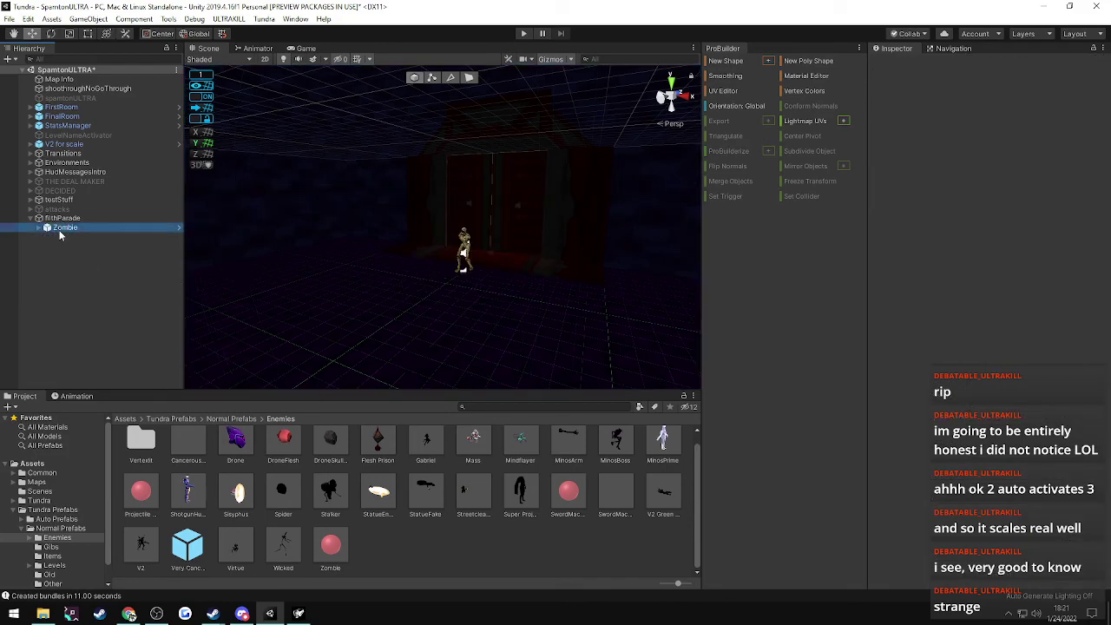
click(51, 220)
click(54, 227)
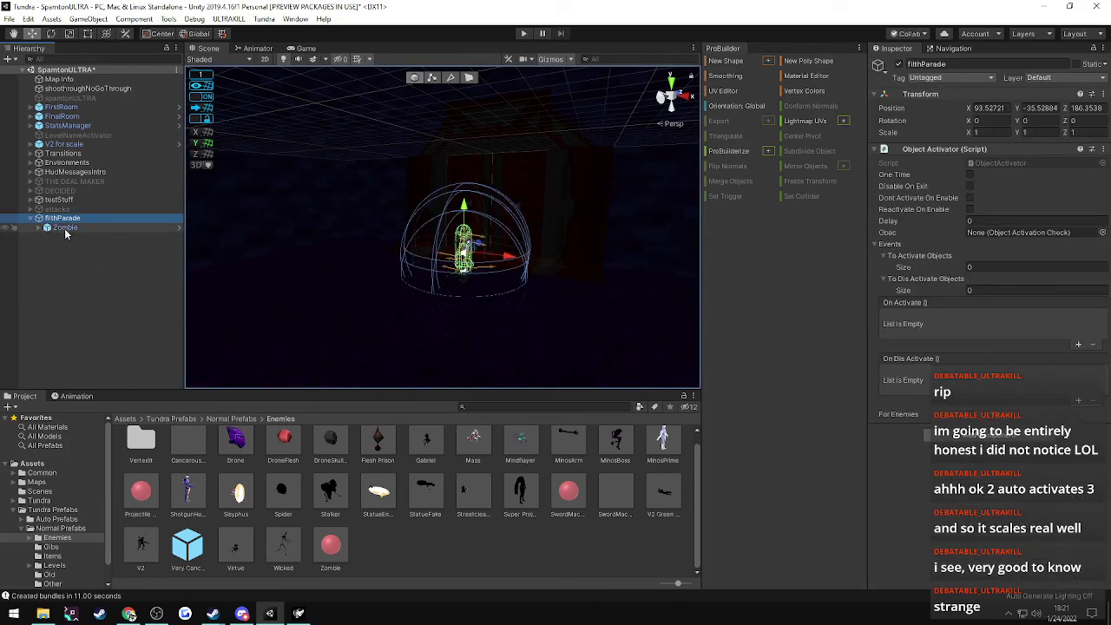
- Create an empty game object at the scene root and name it filth
right_click(62, 250)
click(95, 284)
click(95, 284)
right_click(84, 281)
click(117, 388)
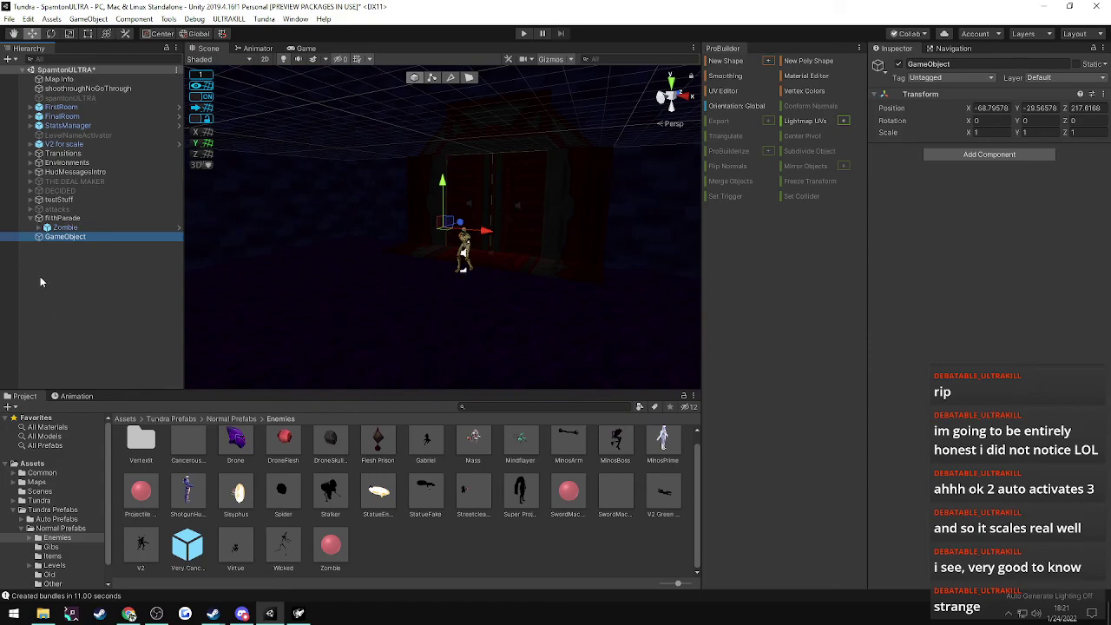
right_click(57, 236)
click(84, 275)
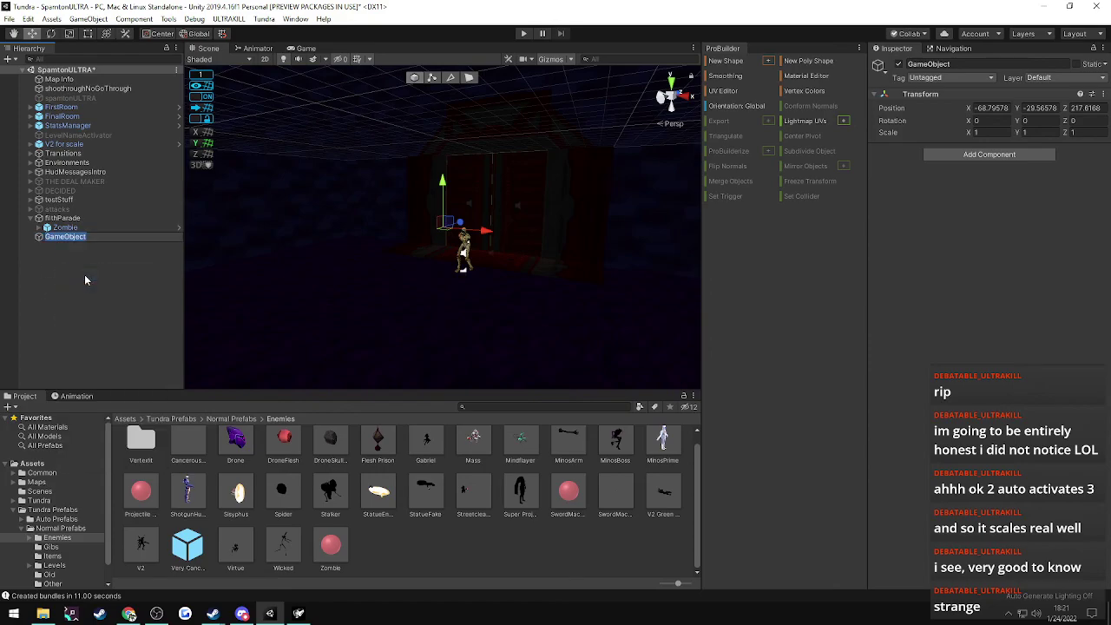
text(filth)
key(Return)
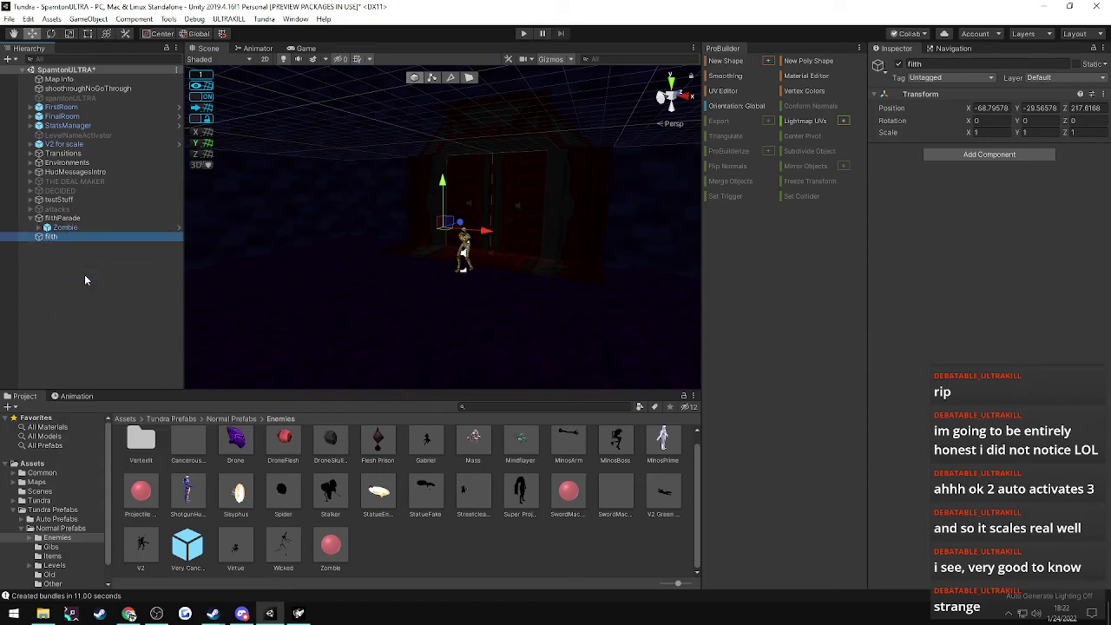
- Nest filth inside filthParade and make the Zombie a child of filth
mouse_move(51, 240)
mouse_down()
mouse_move(62, 228)
mouse_move(58, 237)
mouse_up()
click(55, 228)
click(39, 228)
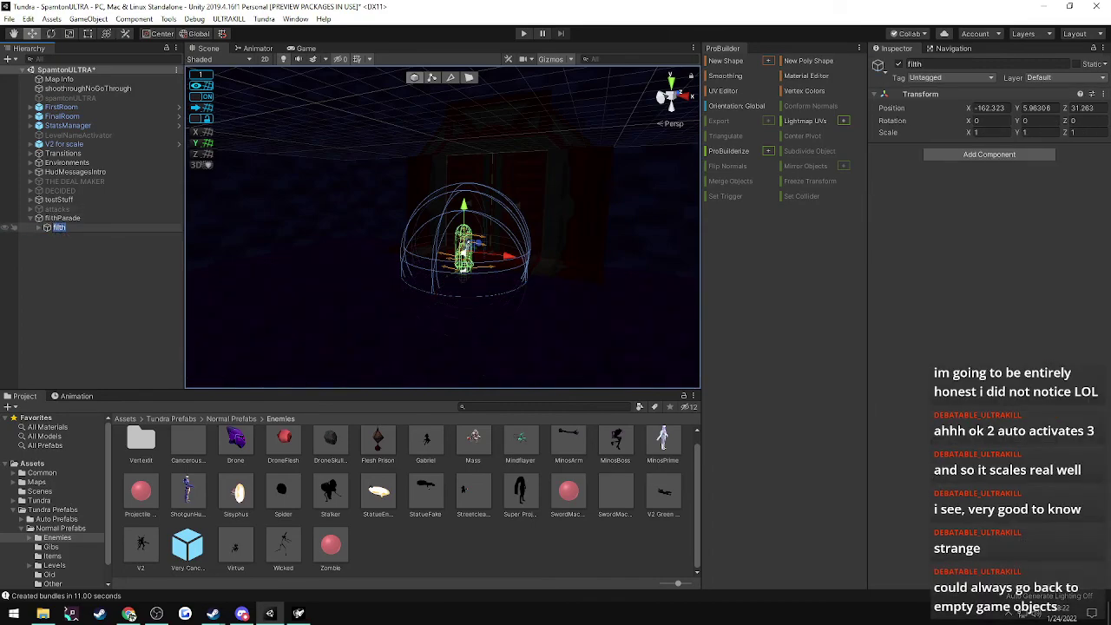
click(39, 229)
click(39, 228)
- Remove the Object Activator component from the Zombie inside filth and collapse filth
click(58, 237)
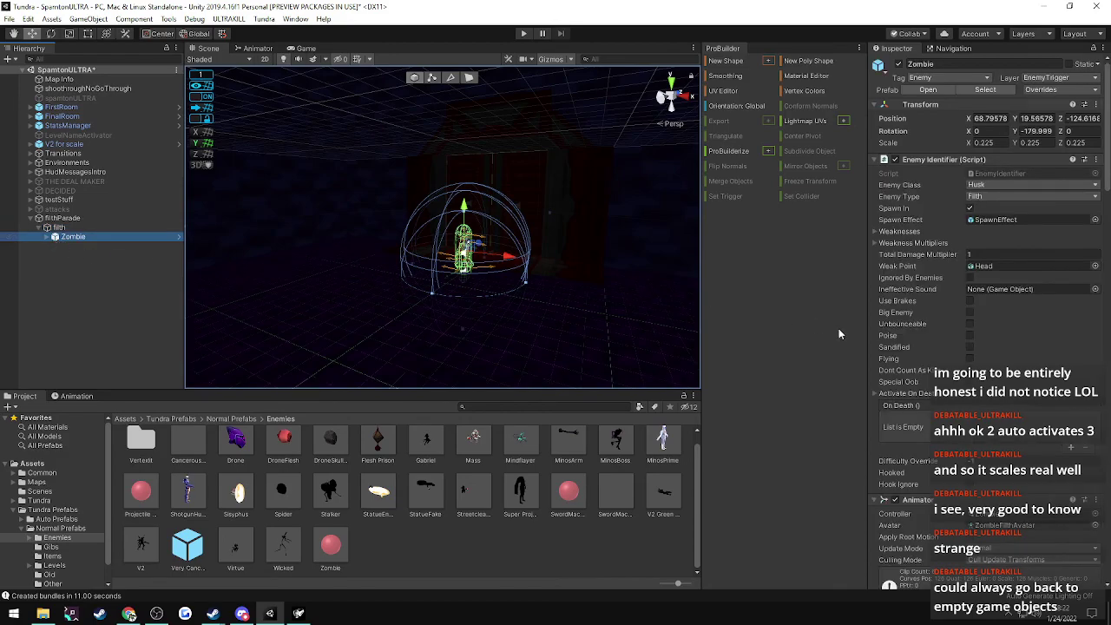
scroll(977, 376, down, 10)
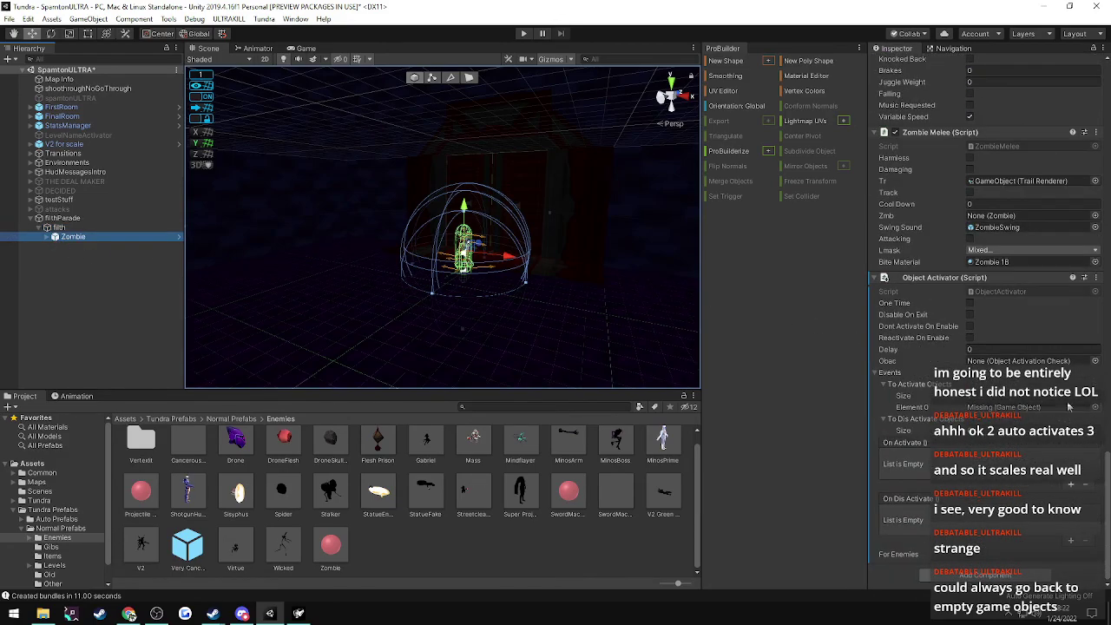
click(1096, 278)
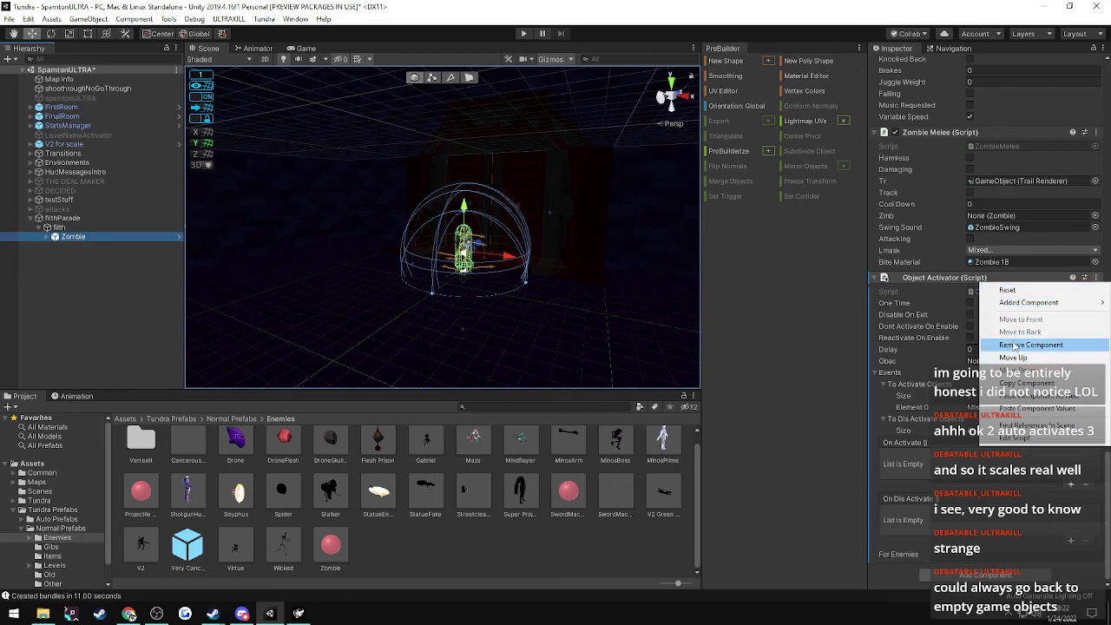
click(1029, 345)
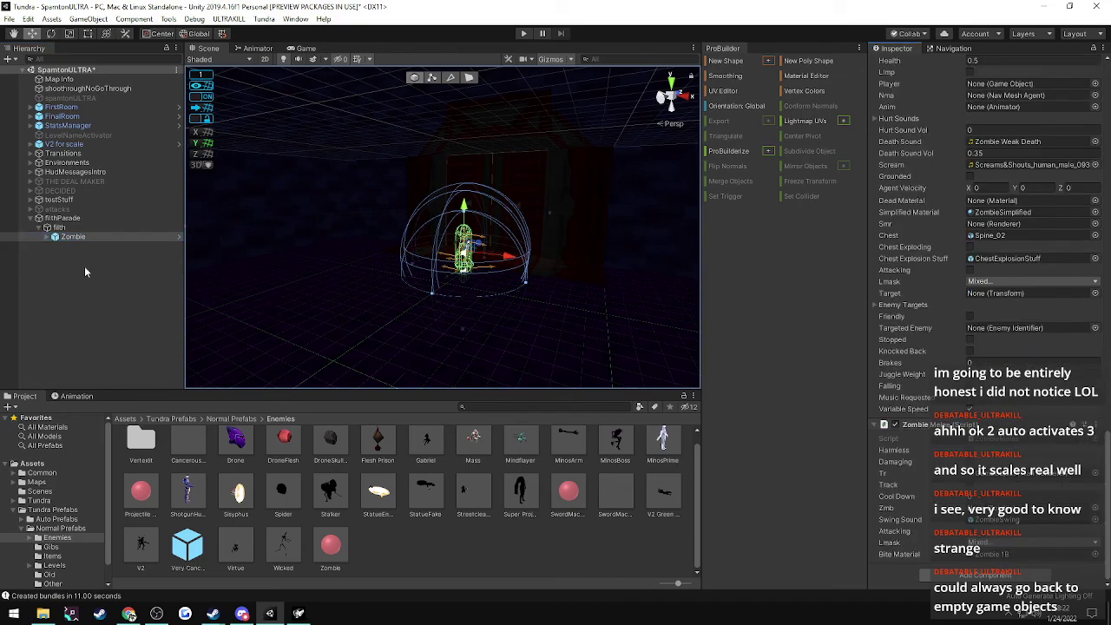
click(39, 235)
click(39, 229)
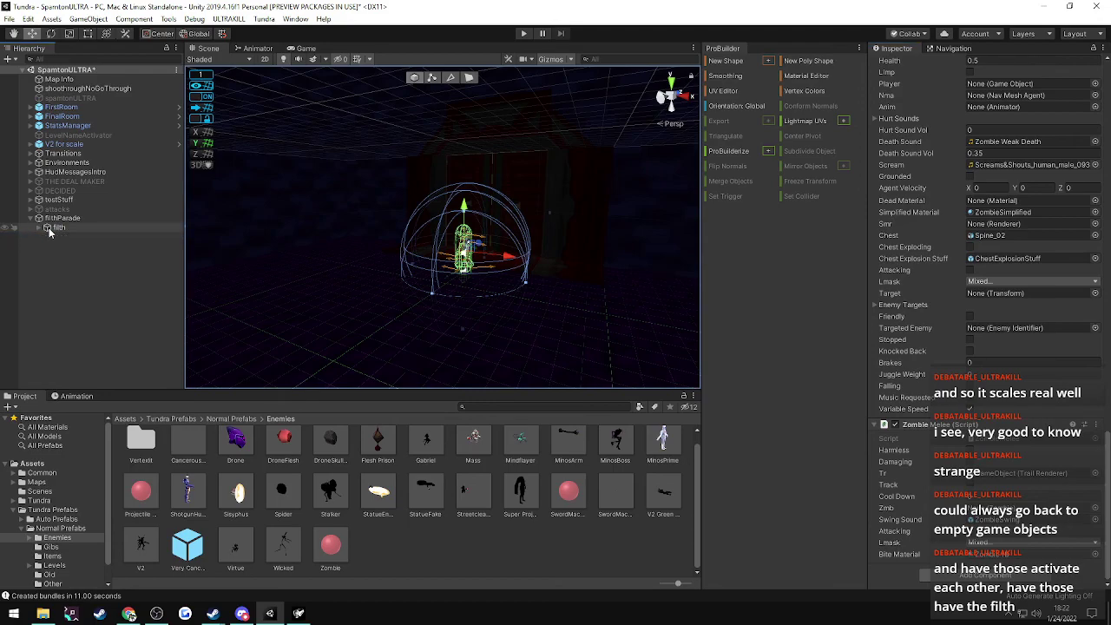
- Add an Object Activator component to the filth object
click(49, 228)
click(957, 152)
click(963, 210)
- Duplicate filth and add the copy, filth (1), to the original's To Activate Objects
click(57, 227)
key(ctrl+d)
click(60, 228)
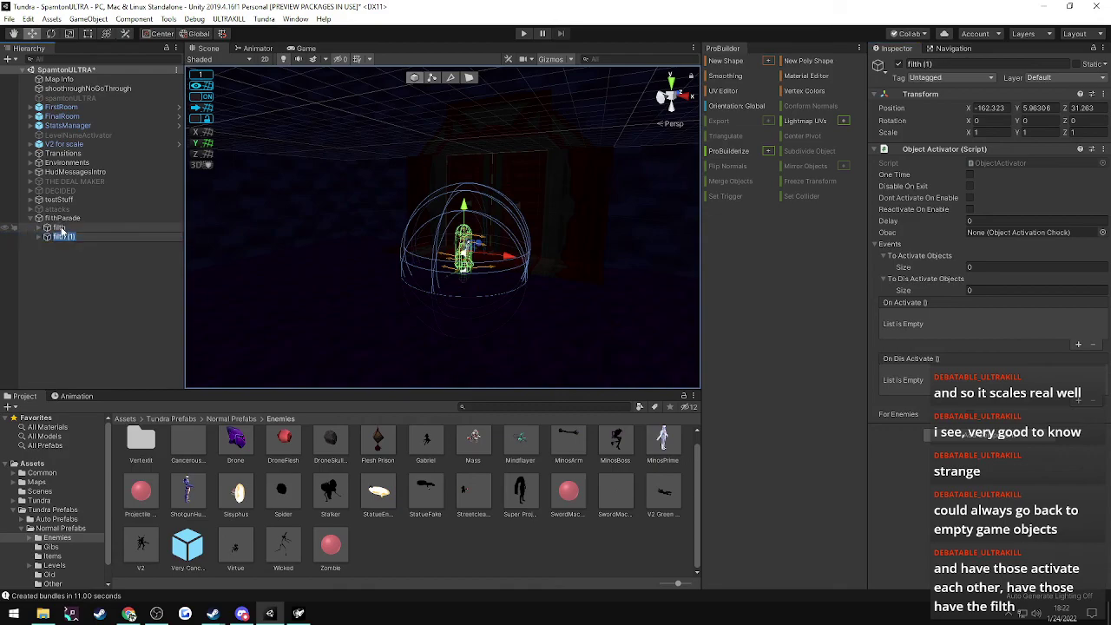
click(60, 237)
click(59, 229)
drag(56, 237, 934, 257)
- Duplicate the linked filth pair and make filth (1) activate filth (2) through its To Activate Objects
shift+click(78, 237)
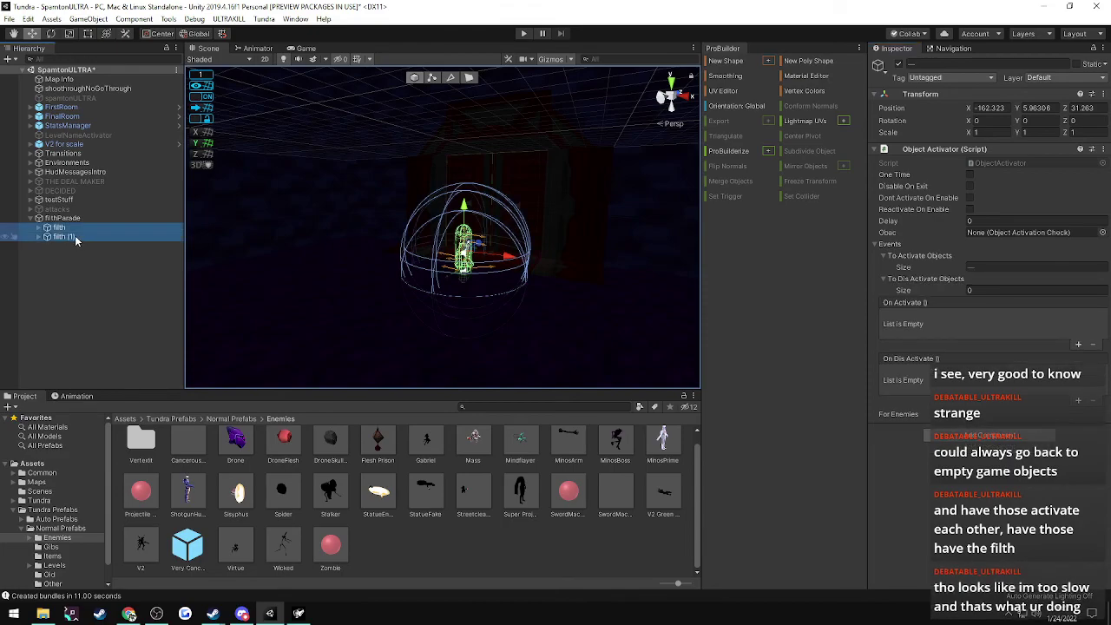
key(ctrl+d)
click(62, 235)
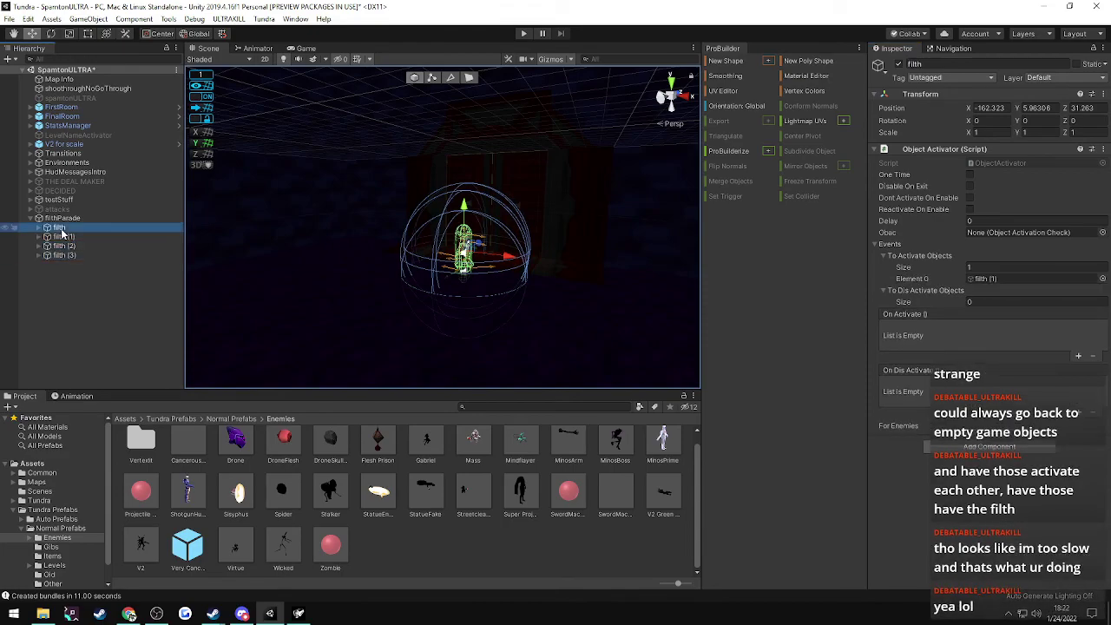
key(Down)
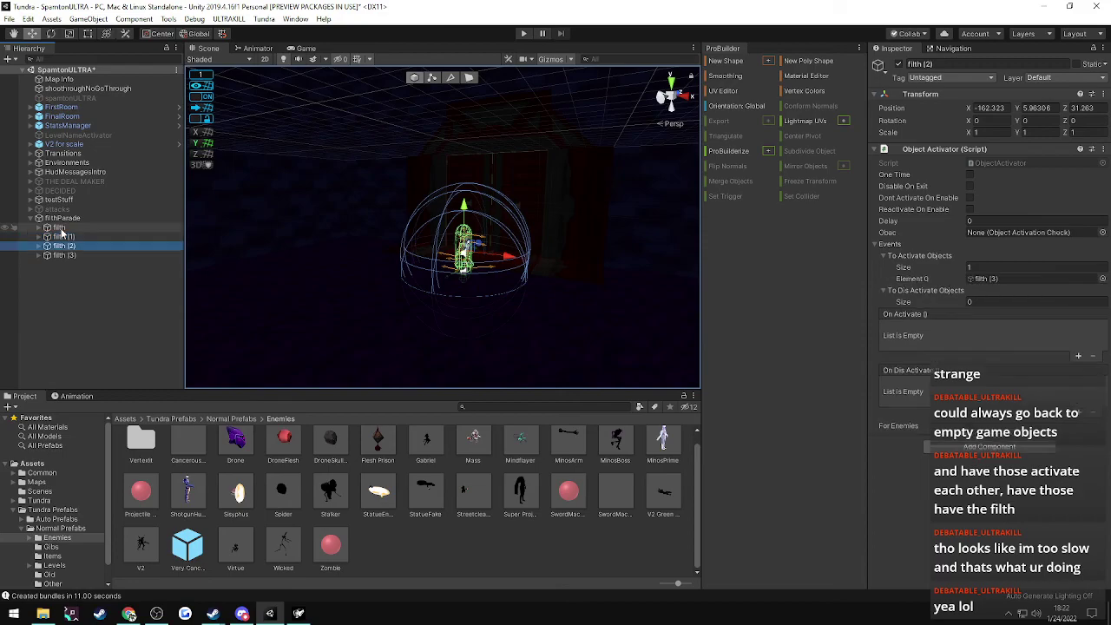
key(Up)
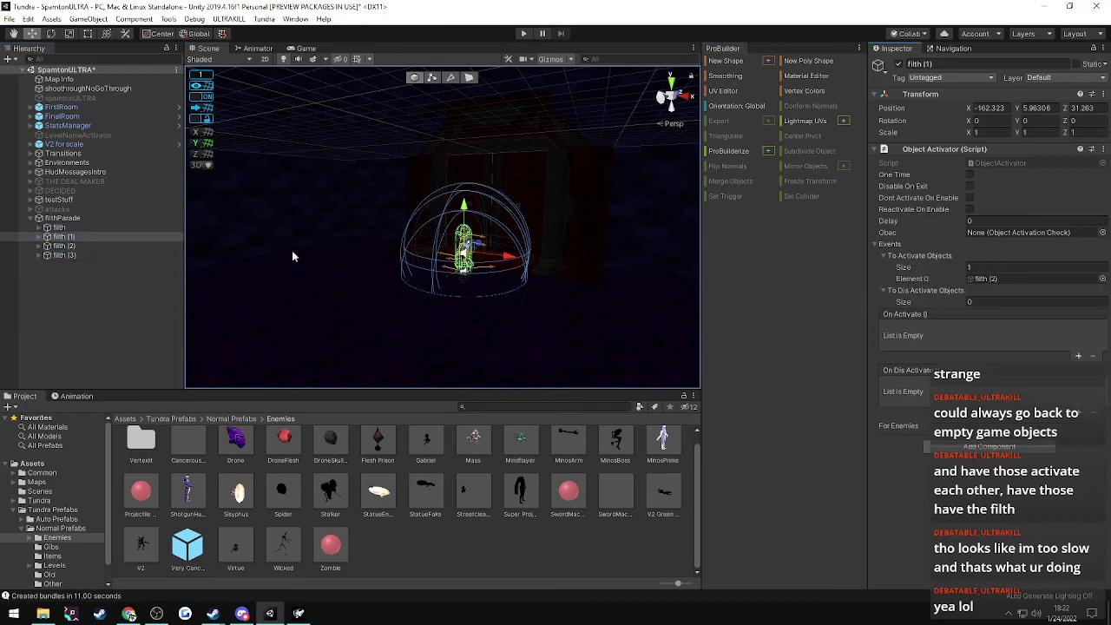
- Duplicate the four chained filth objects and check the activation targets of the copies
click(60, 228)
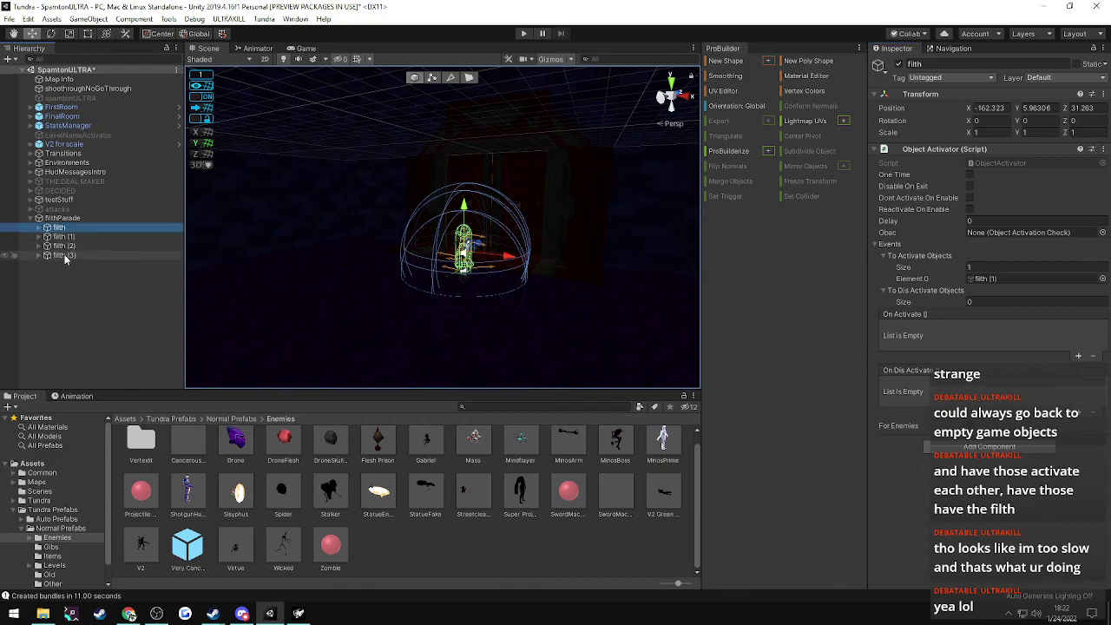
key(Down)
key(Down)
key(Down)
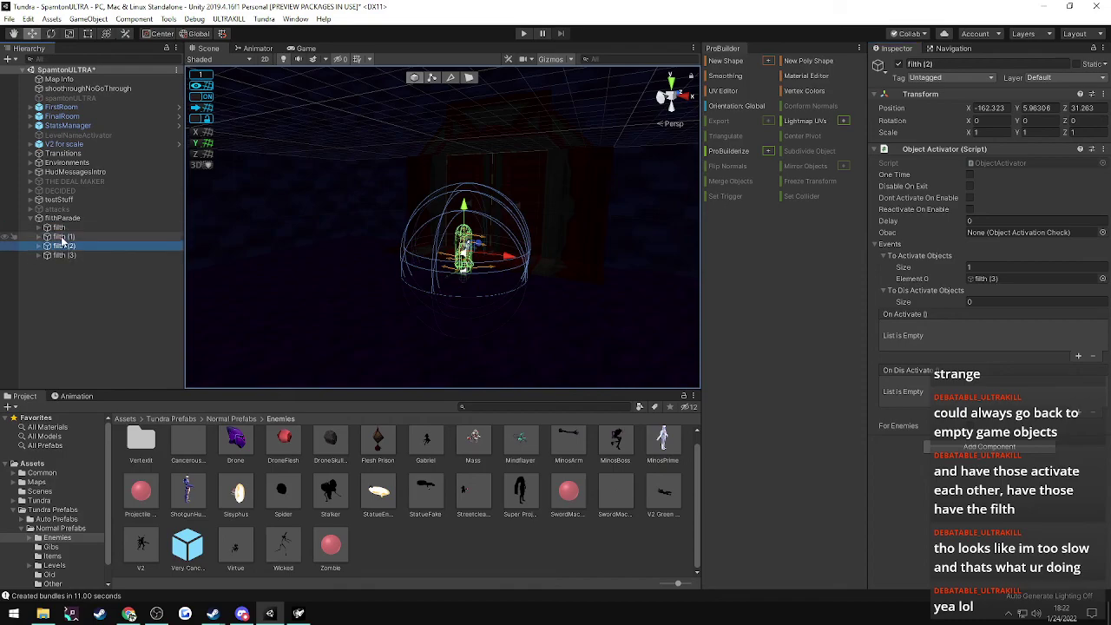
shift+click(56, 228)
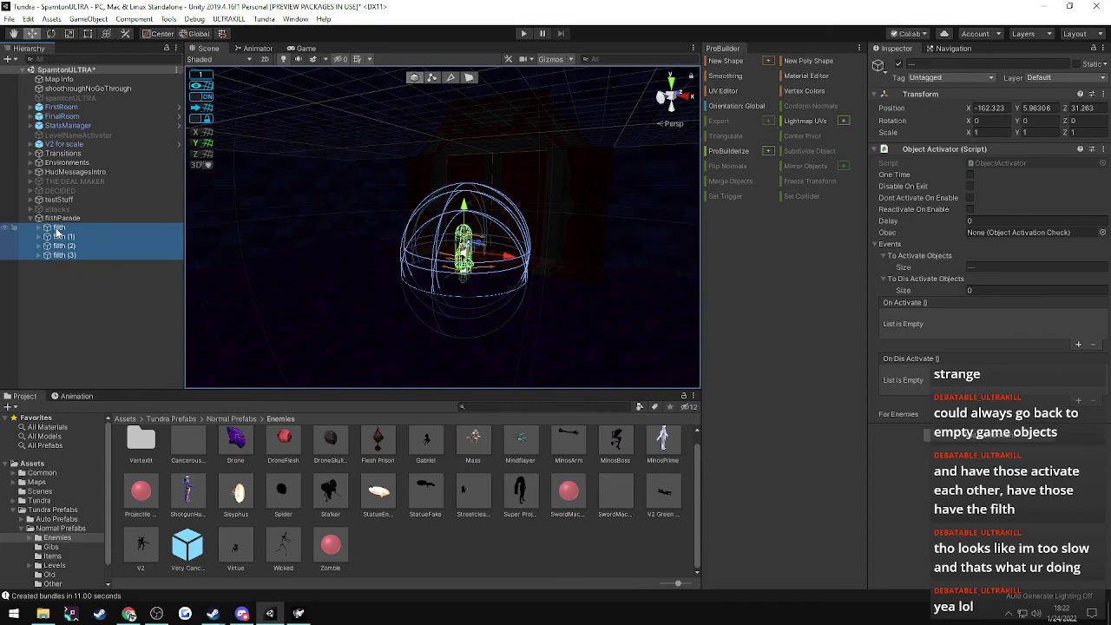
key(ctrl+d)
click(60, 257)
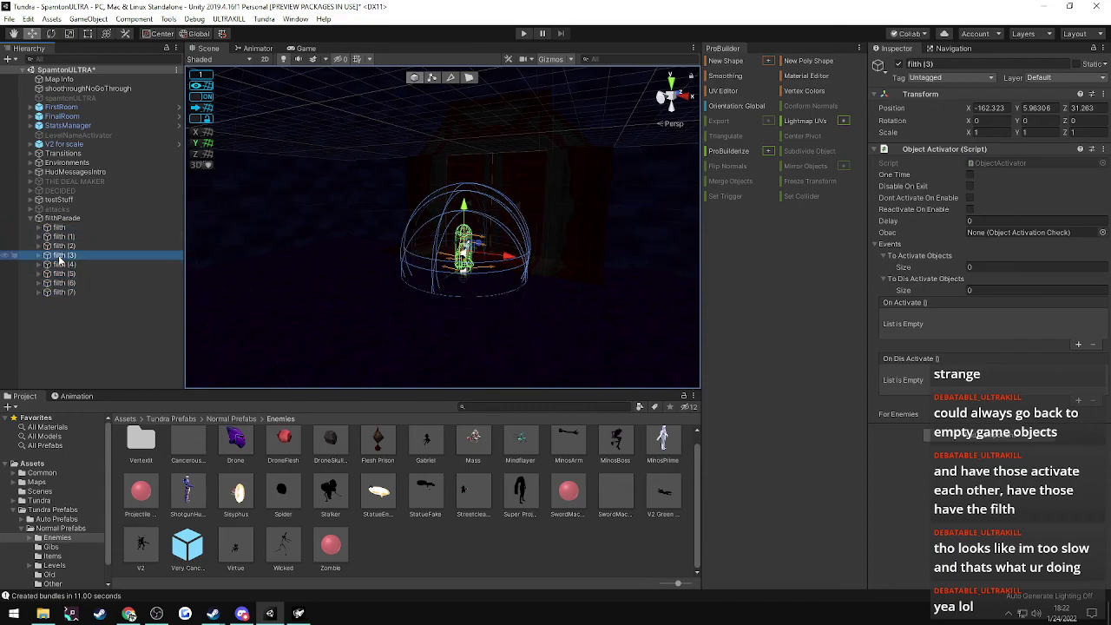
key(Down)
key(Down)
key(Down)
key(Down)
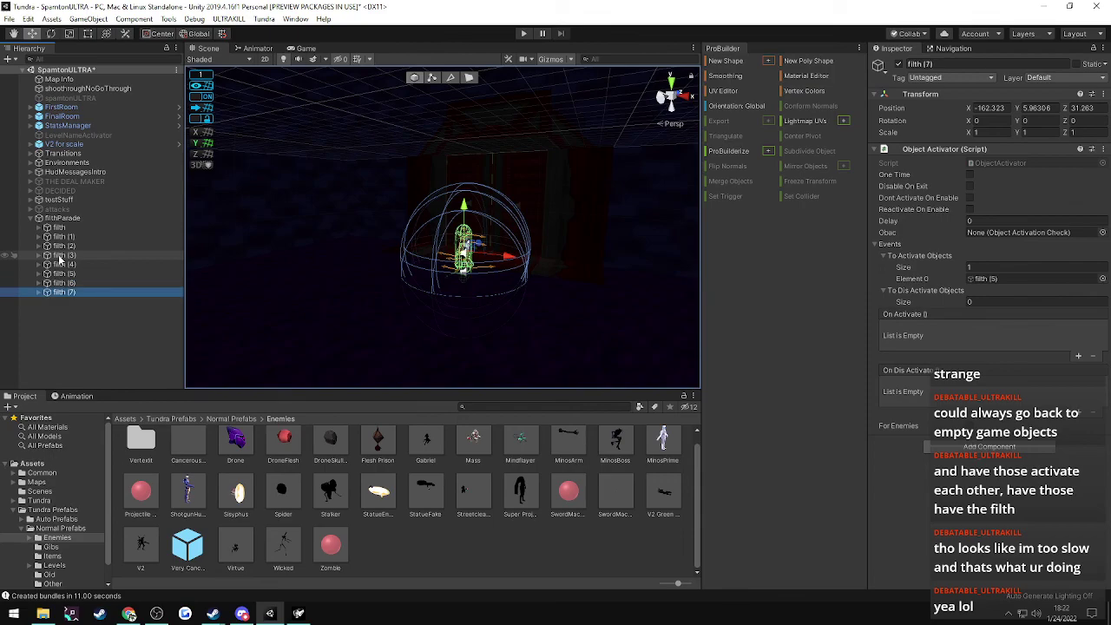
- Undo the duplication of the four filth objects
key(ctrl+z)
key(ctrl+z)
key(ctrl+z)
key(ctrl+z)
key(ctrl+z)
key(ctrl+z)
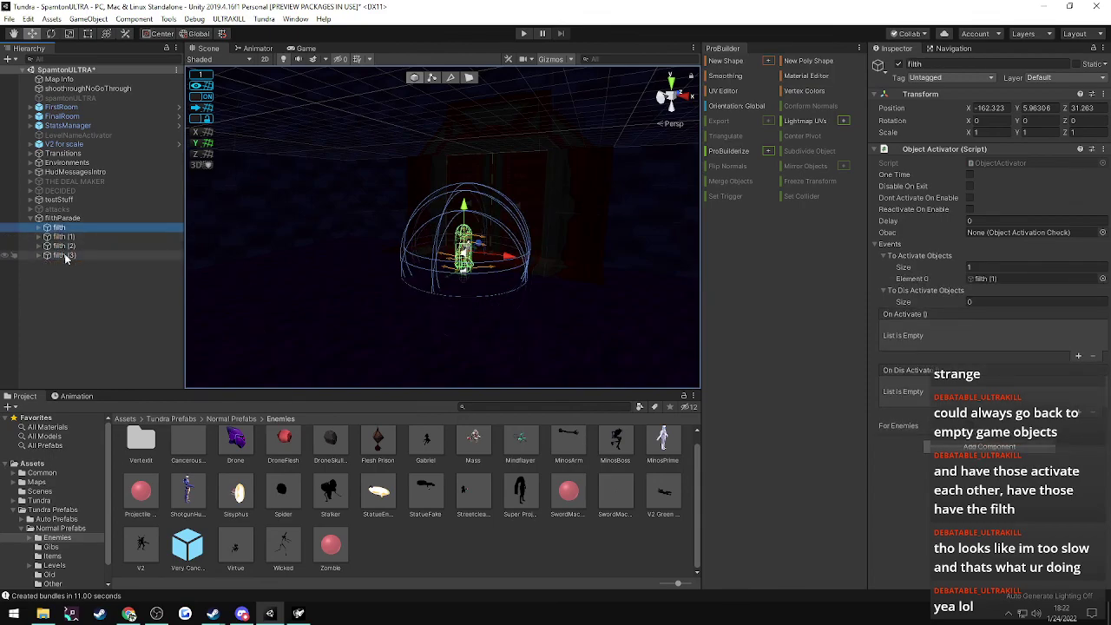
- Duplicate the four chained filth objects under filthParade again and check which objects the copies activate
shift+click(65, 255)
key(ctrl+d)
click(67, 265)
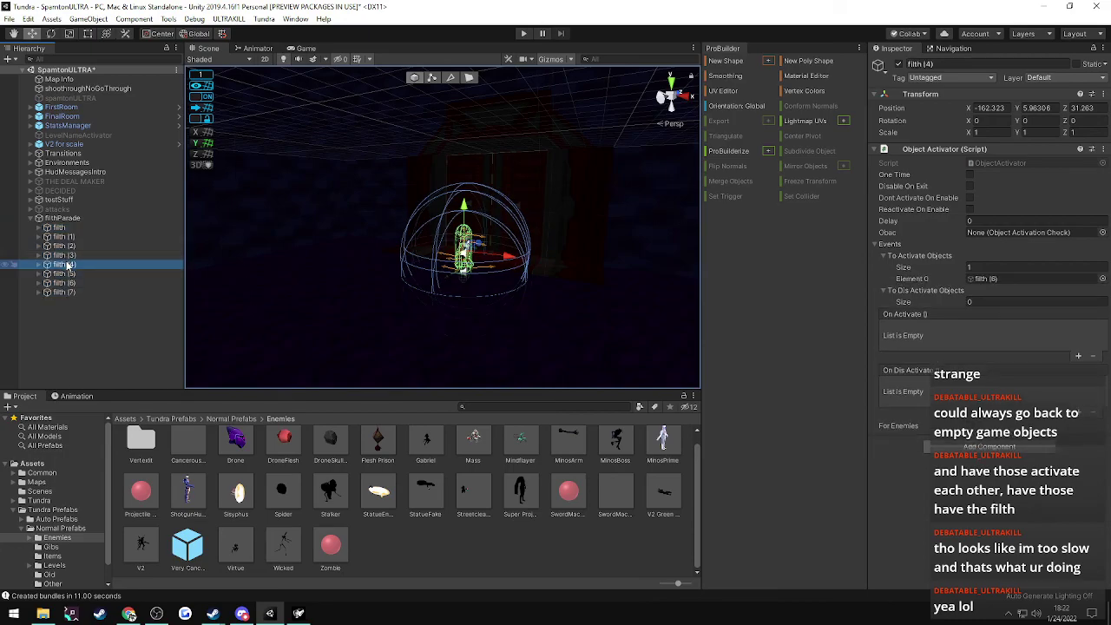
key(Down)
key(Down)
key(Down)
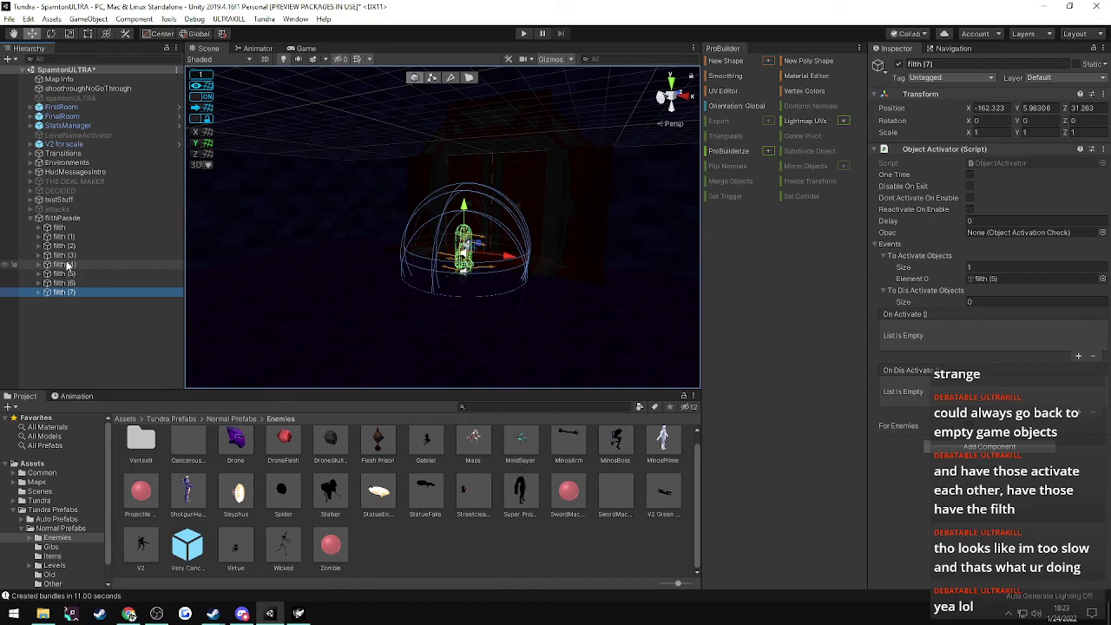
key(Up)
key(Up)
key(Up)
key(Up)
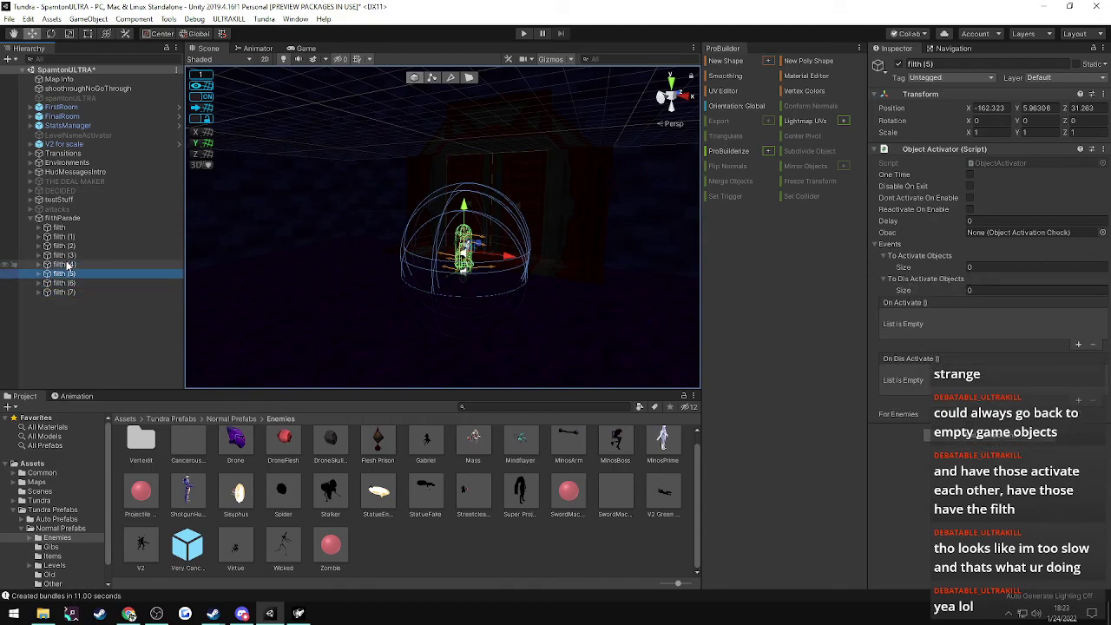
key(Up)
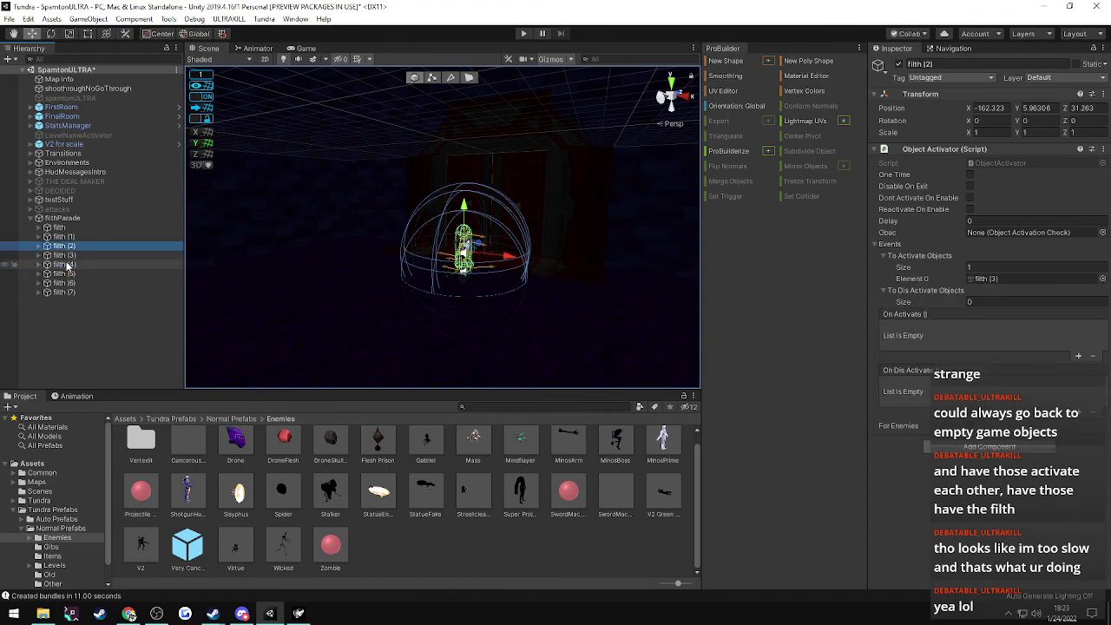
- Delete the copies filth (4) through filth (7) from filthParade one by one
click(67, 266)
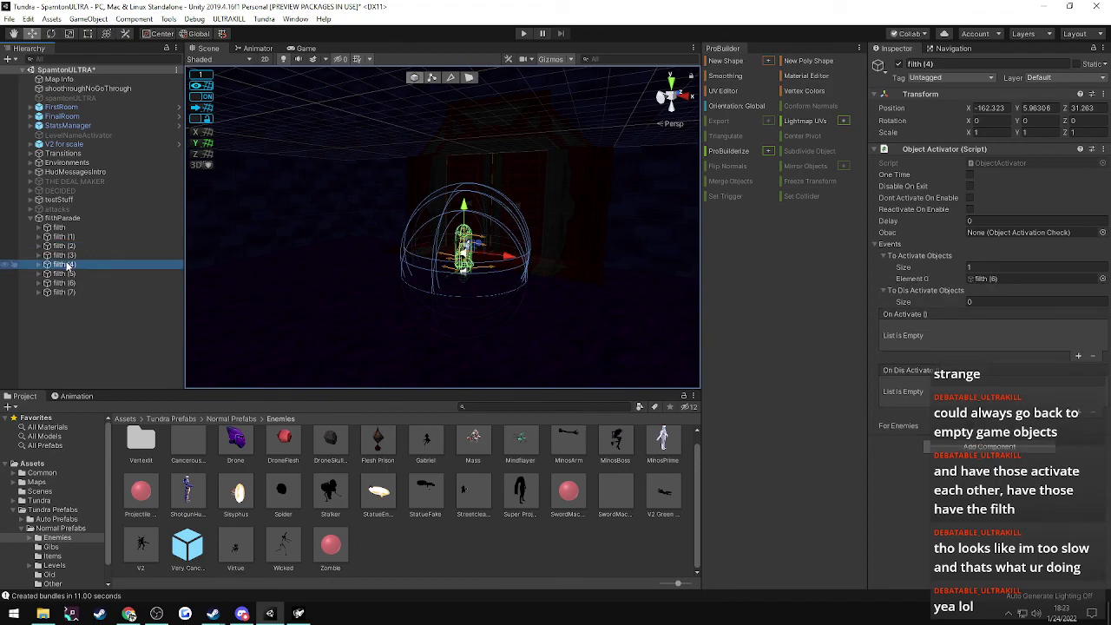
key(Delete)
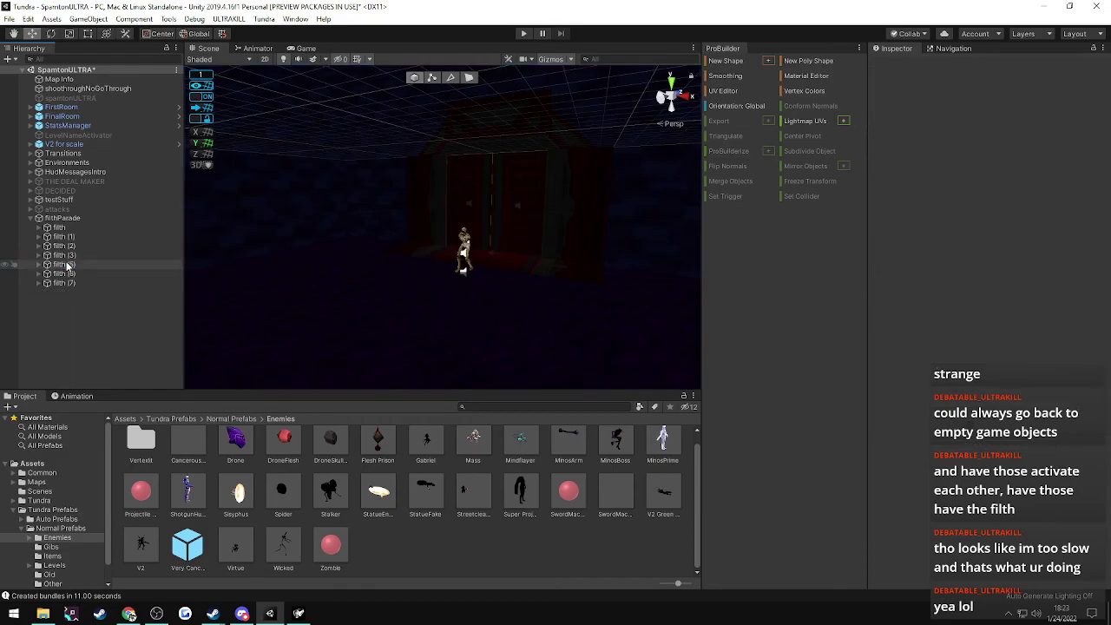
click(70, 265)
key(Delete)
click(71, 266)
key(Delete)
click(71, 265)
key(Delete)
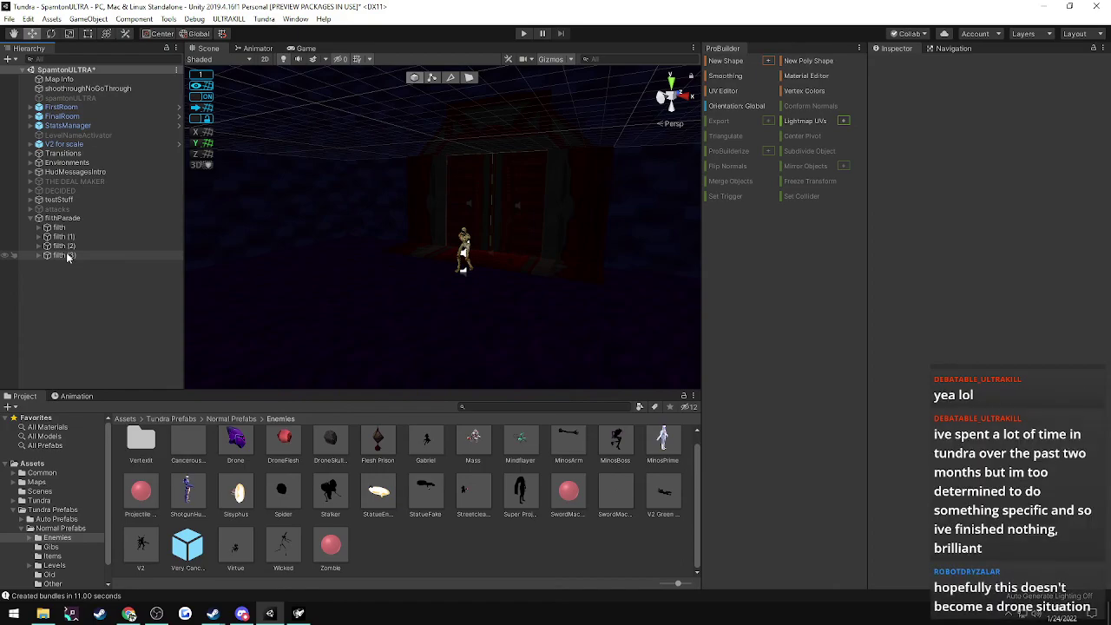
- Check the To Activate Objects targets of the four remaining filth objects and of their parent filthParade
click(68, 256)
click(67, 249)
click(67, 254)
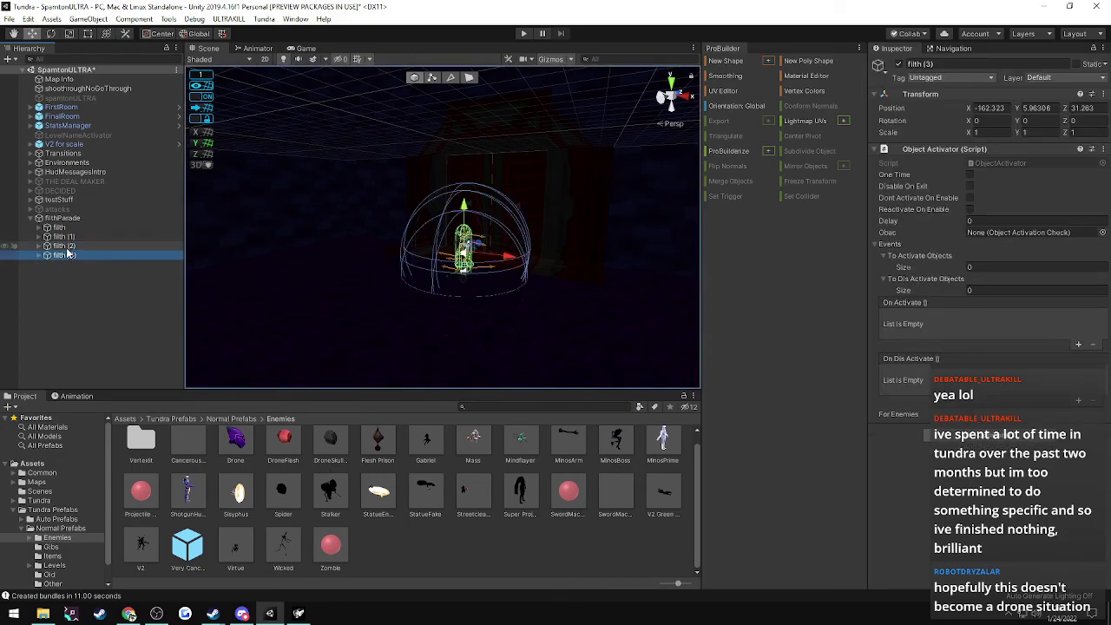
key(Up)
key(Up)
key(Up)
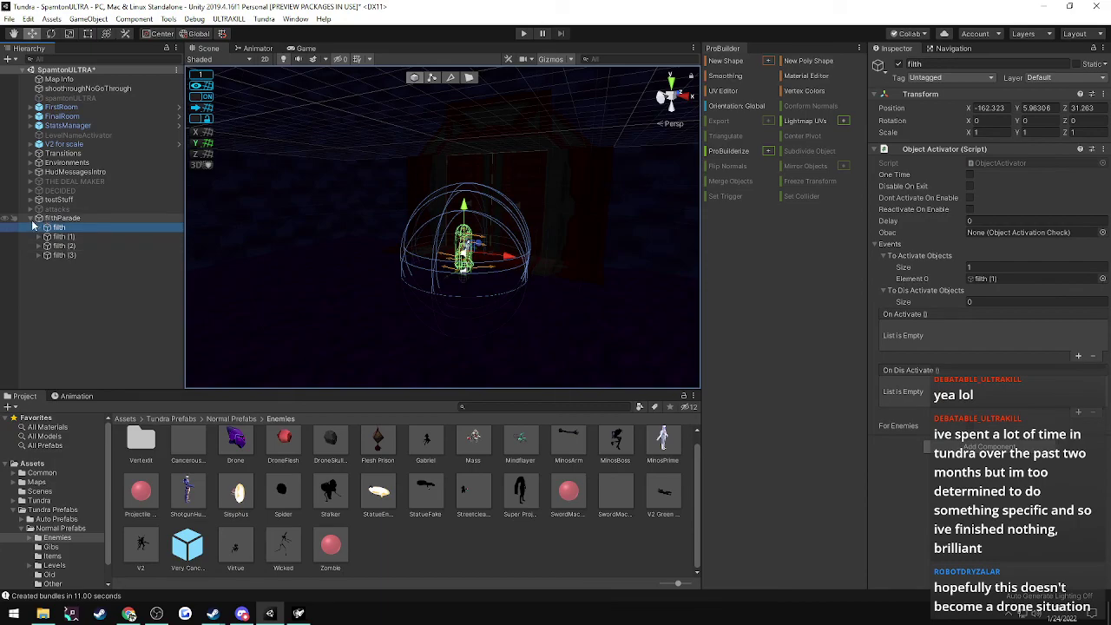
click(32, 219)
click(49, 220)
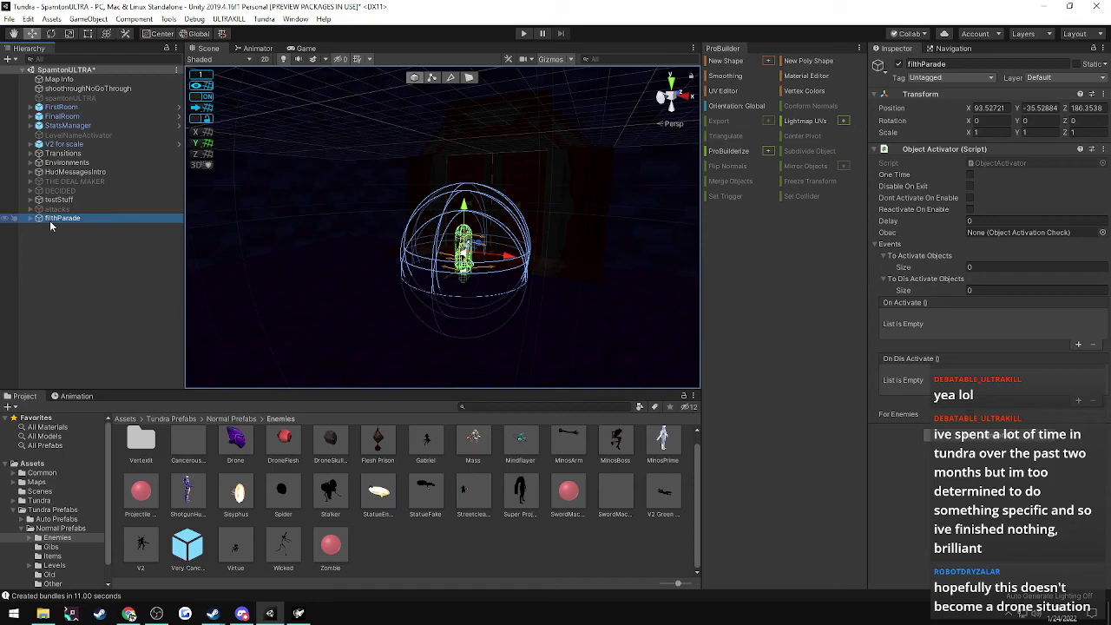
click(30, 218)
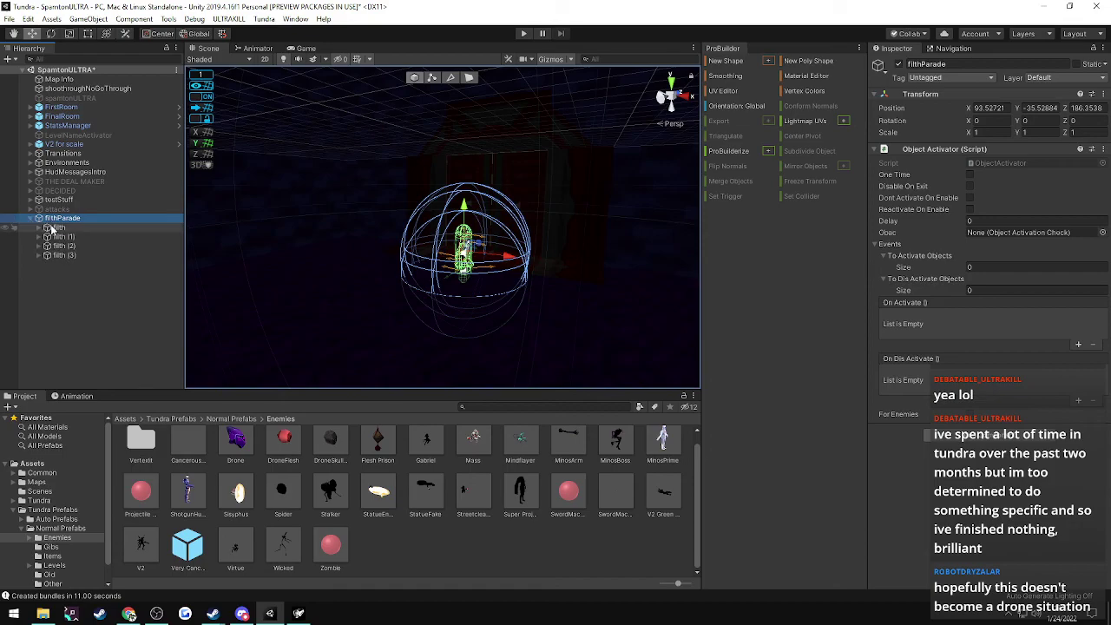
click(52, 228)
click(57, 237)
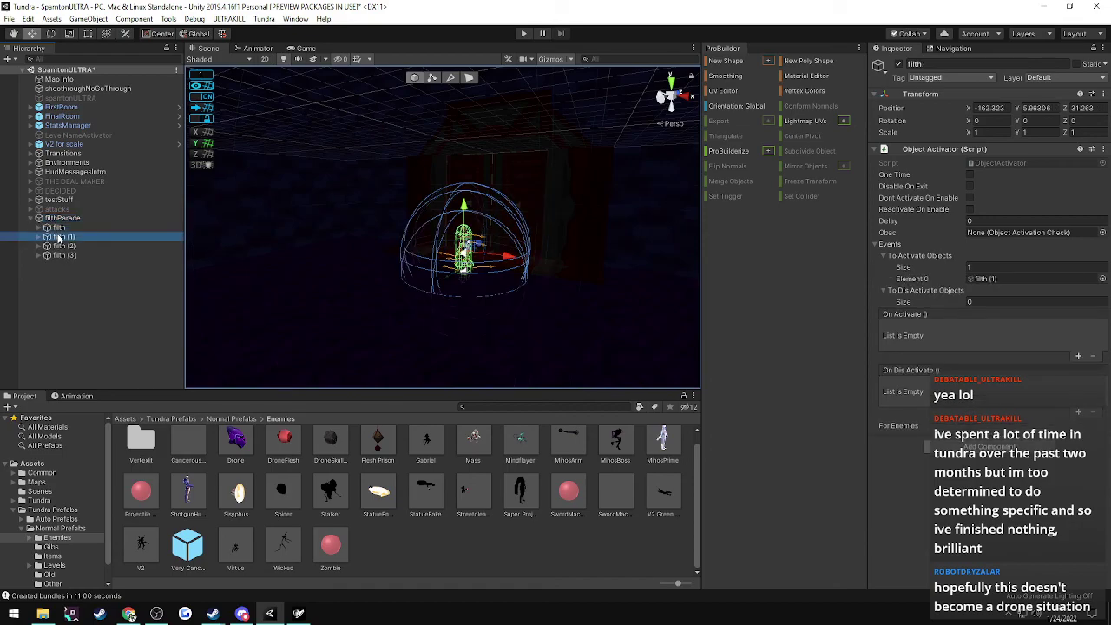
- Delete filth (2) and filth (3), and replace them with two duplicates of filth (1)
click(60, 247)
key(Delete)
click(62, 246)
key(Delete)
click(59, 236)
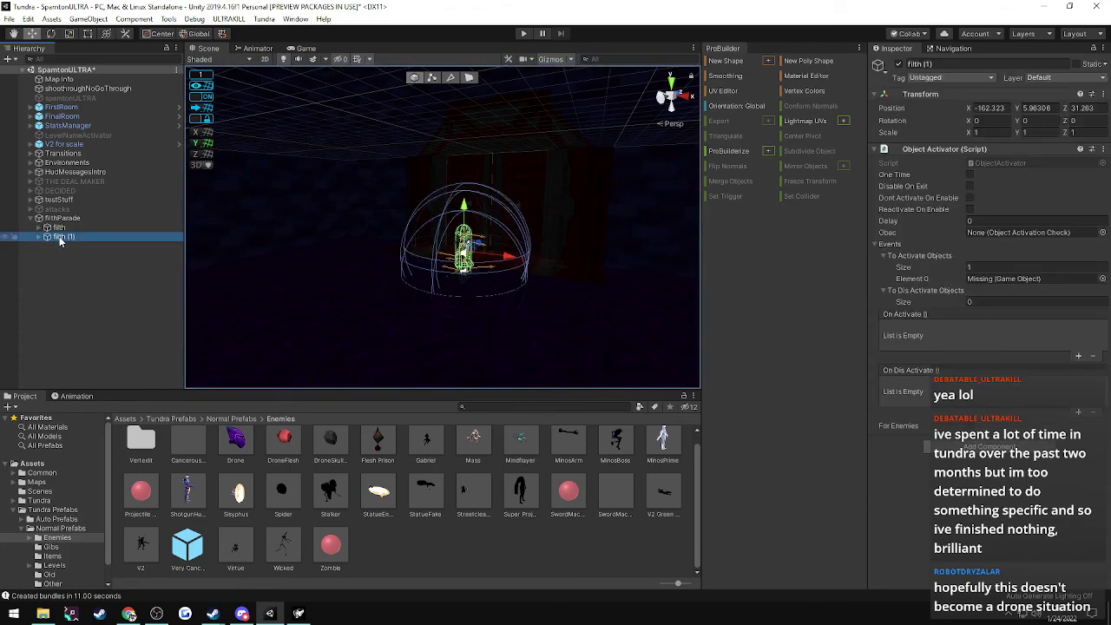
key(ctrl+d)
key(ctrl+d)
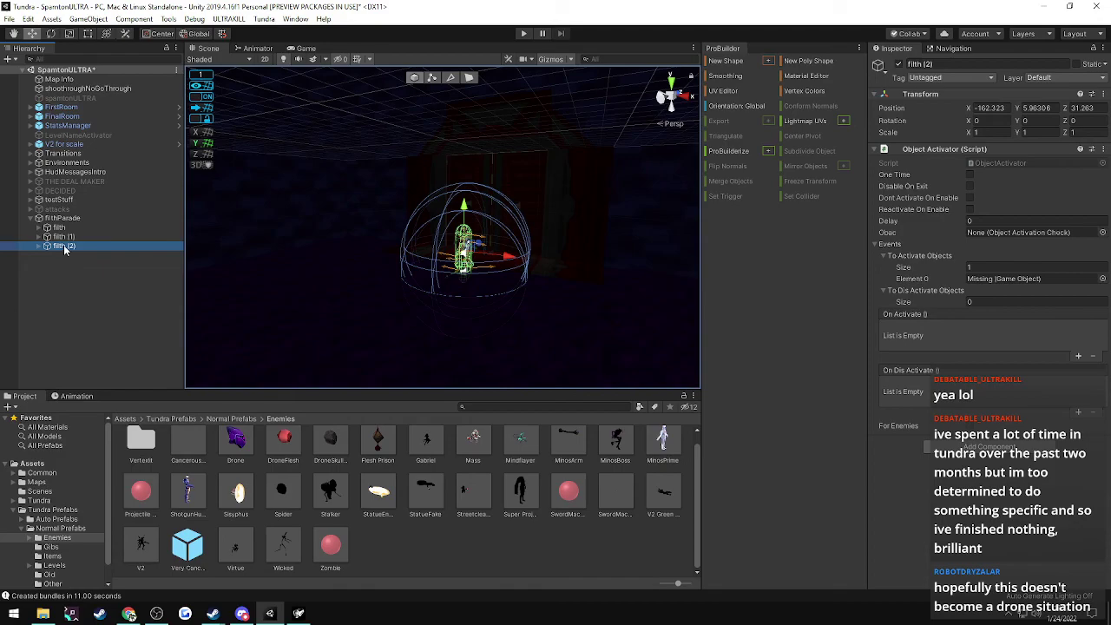
- Link the chain through To Activate Objects so filth (1) activates filth (2) and filth (2) activates filth (3)
click(64, 244)
click(59, 237)
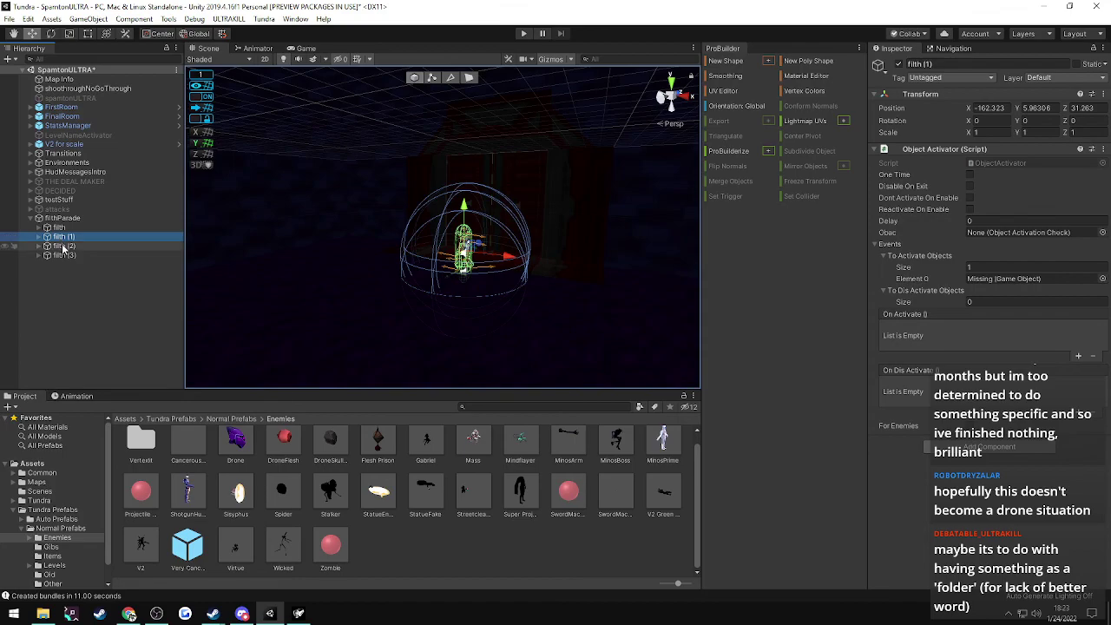
drag(62, 246, 1006, 279)
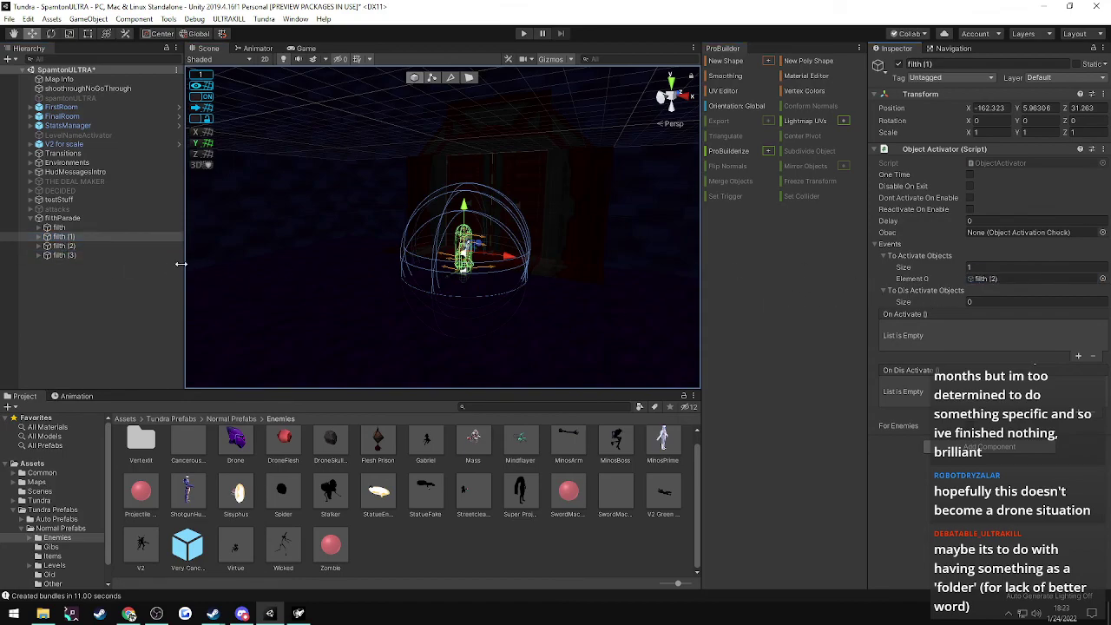
click(63, 246)
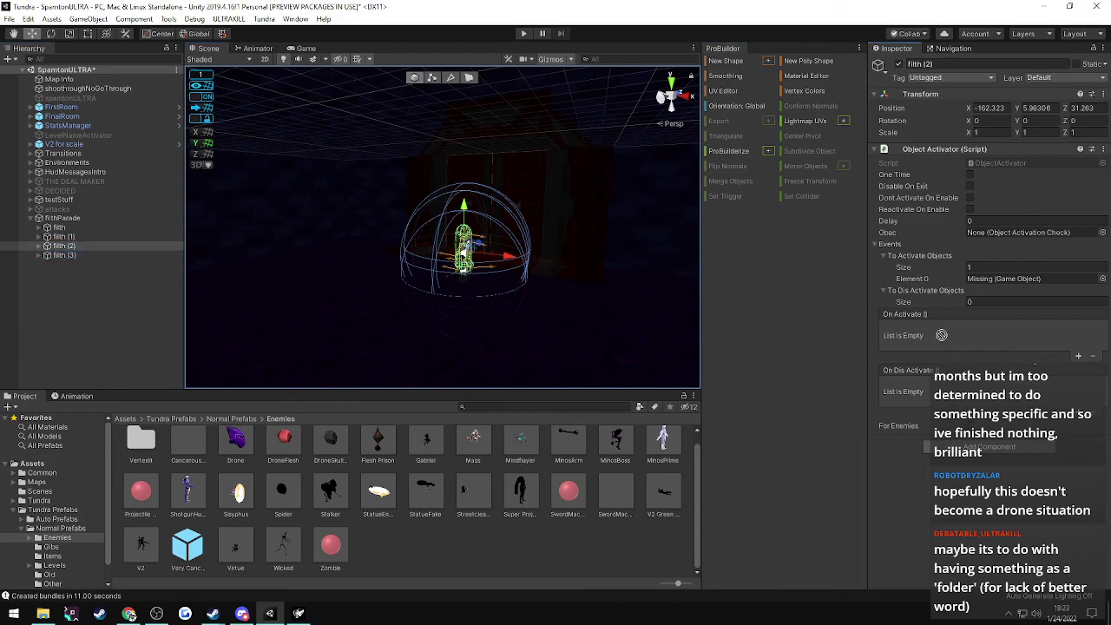
click(62, 255)
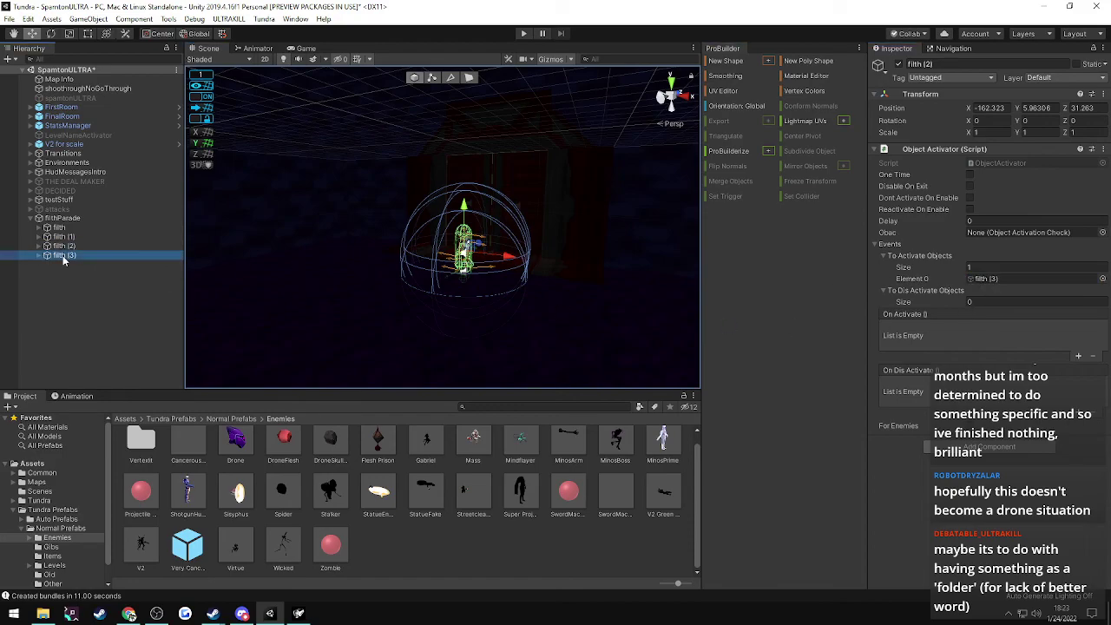
drag(62, 255, 985, 284)
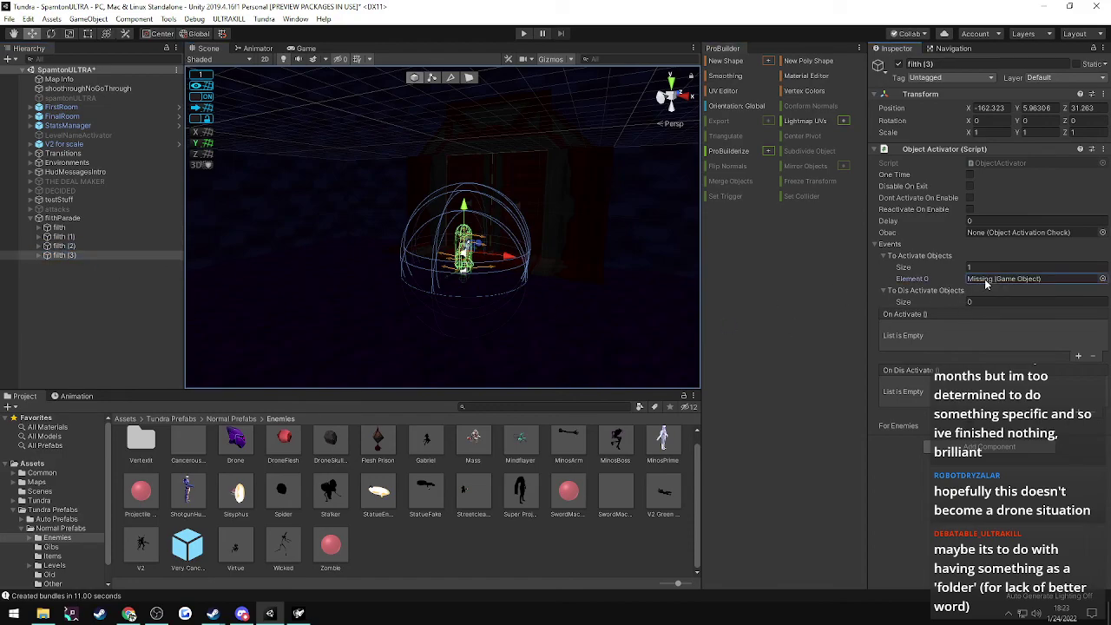
- Set the To Activate Objects size of filth (3) to 0 and check the activation targets along the chain
click(987, 267)
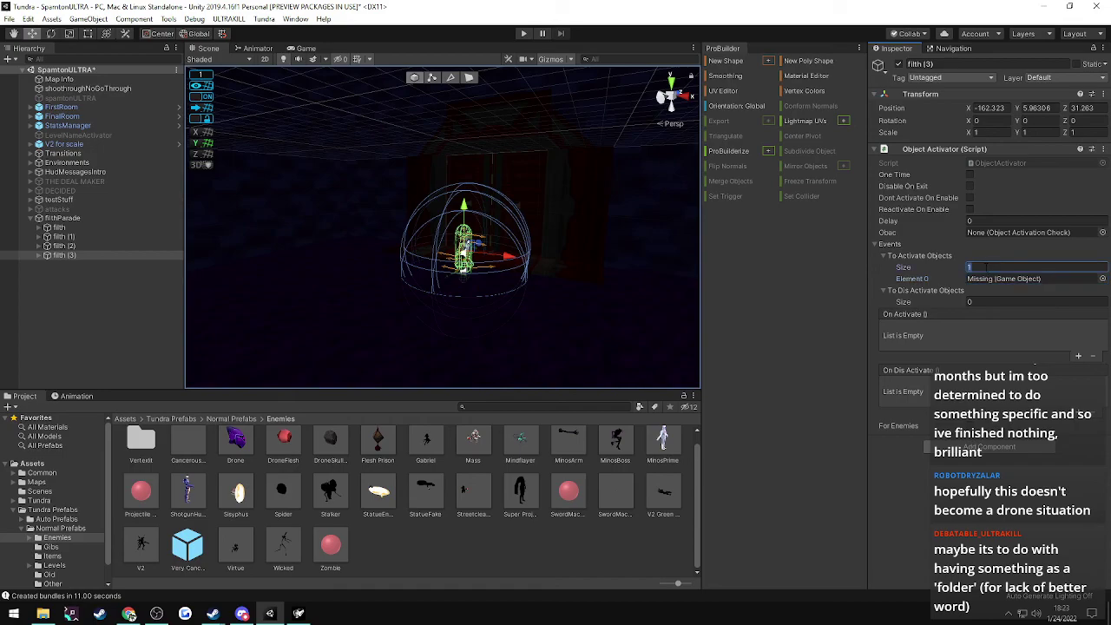
text(0)
key(Return)
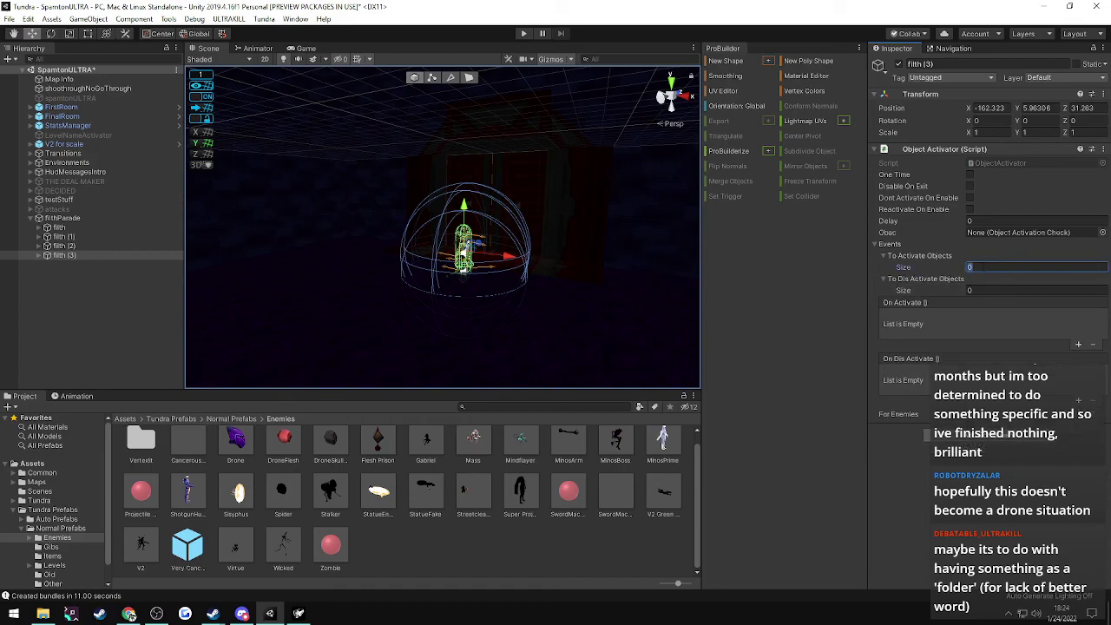
click(935, 277)
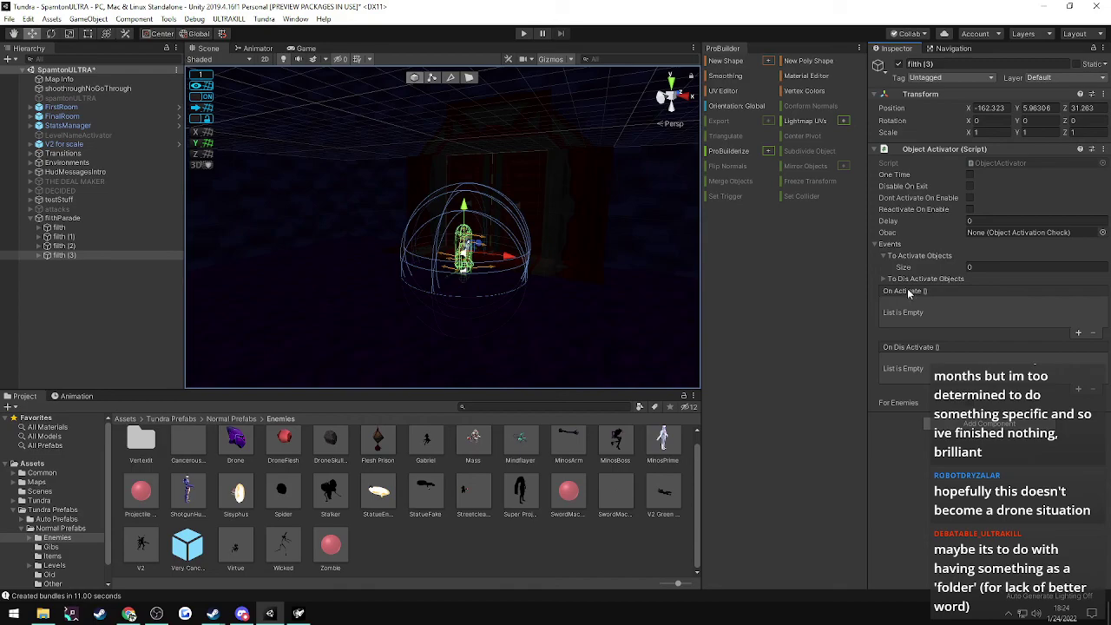
click(61, 227)
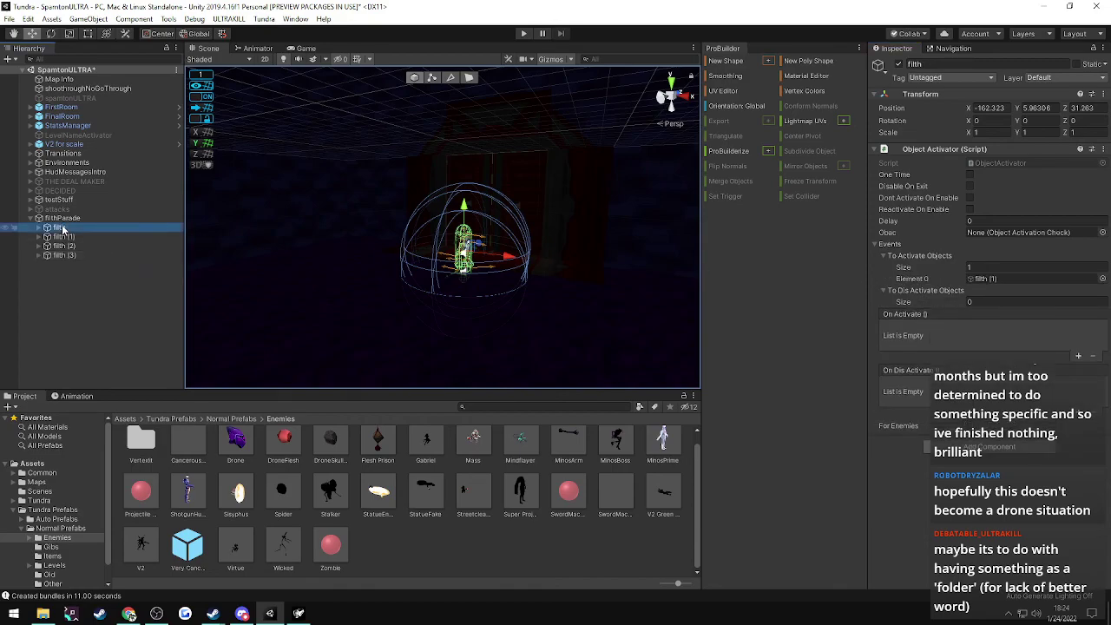
key(Down)
key(Down)
key(Down)
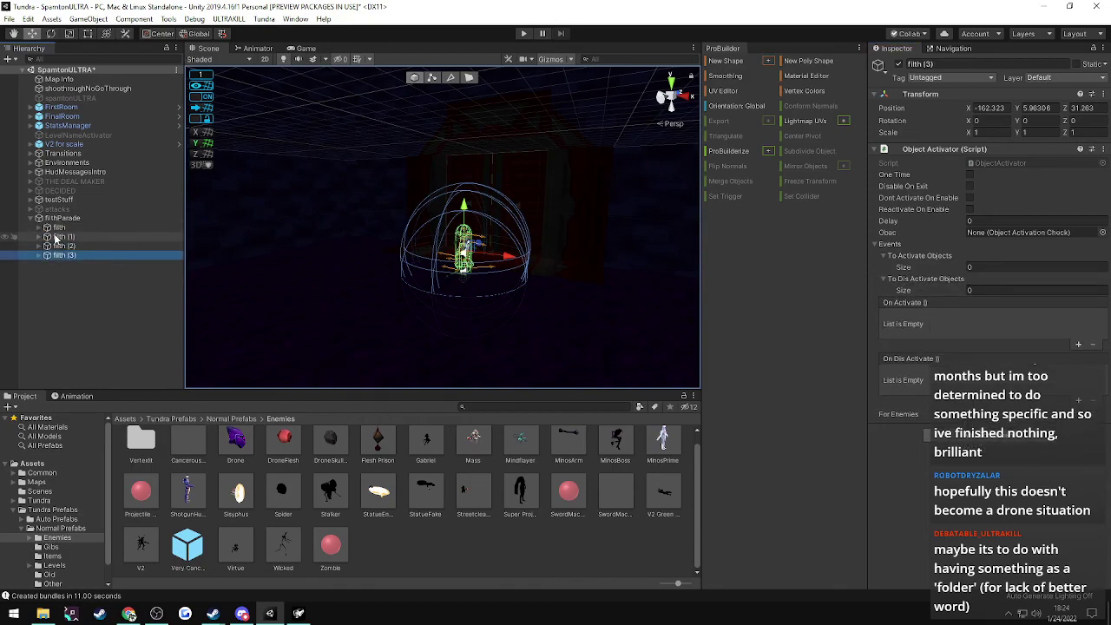
- Duplicate the relinked chain from filth to filth (3) and inspect the activation targets of the new copies
click(58, 228)
shift+click(66, 255)
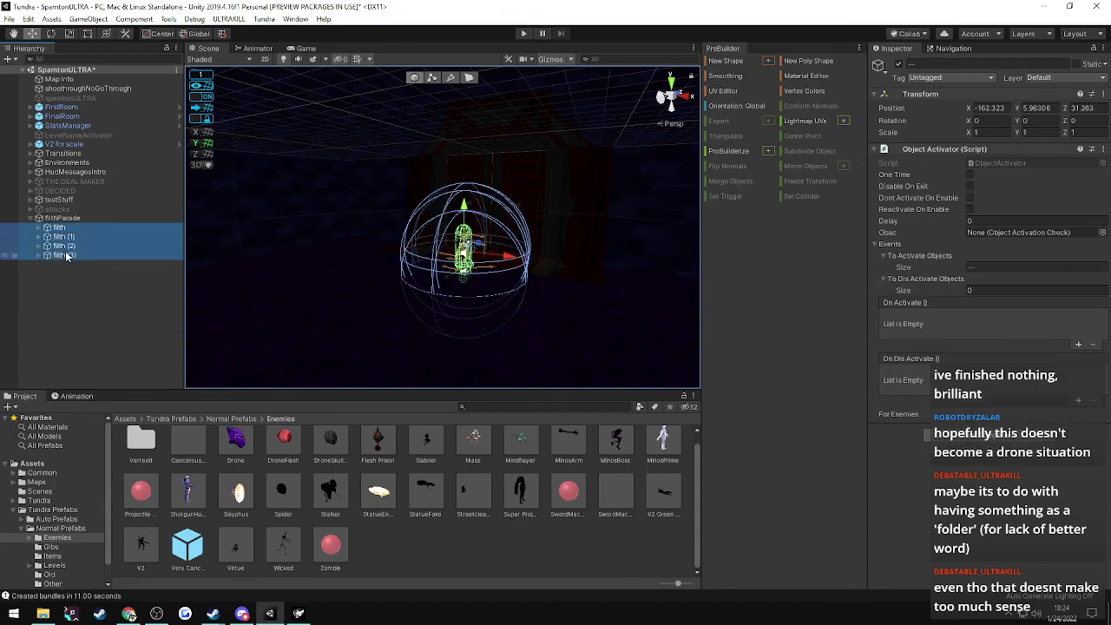
key(ctrl+d)
click(62, 256)
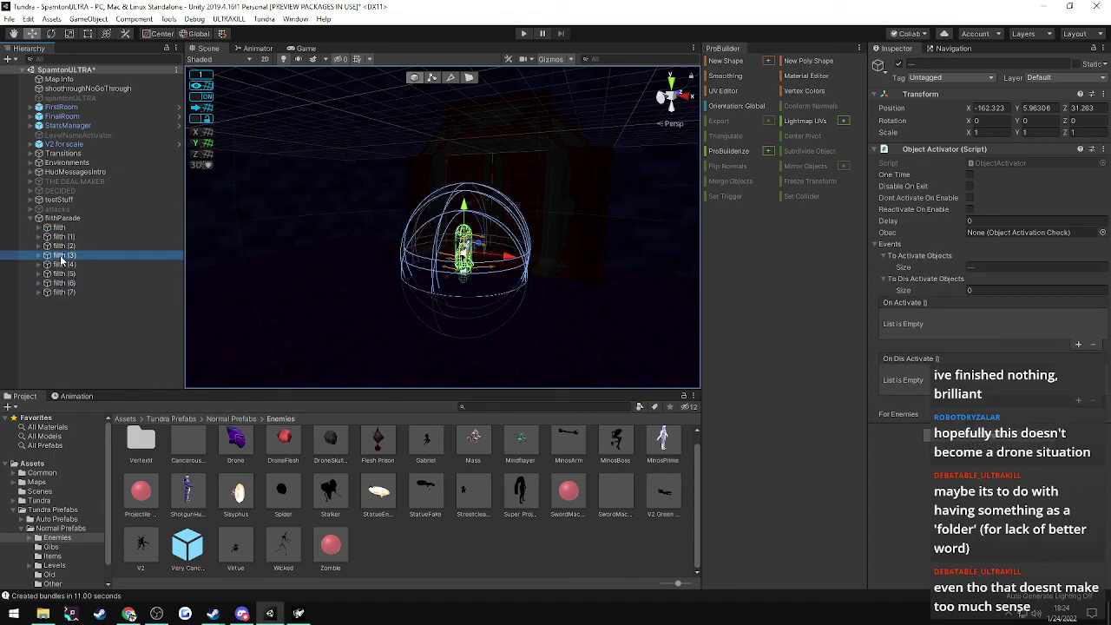
key(Down)
key(Down)
key(Down)
key(Down)
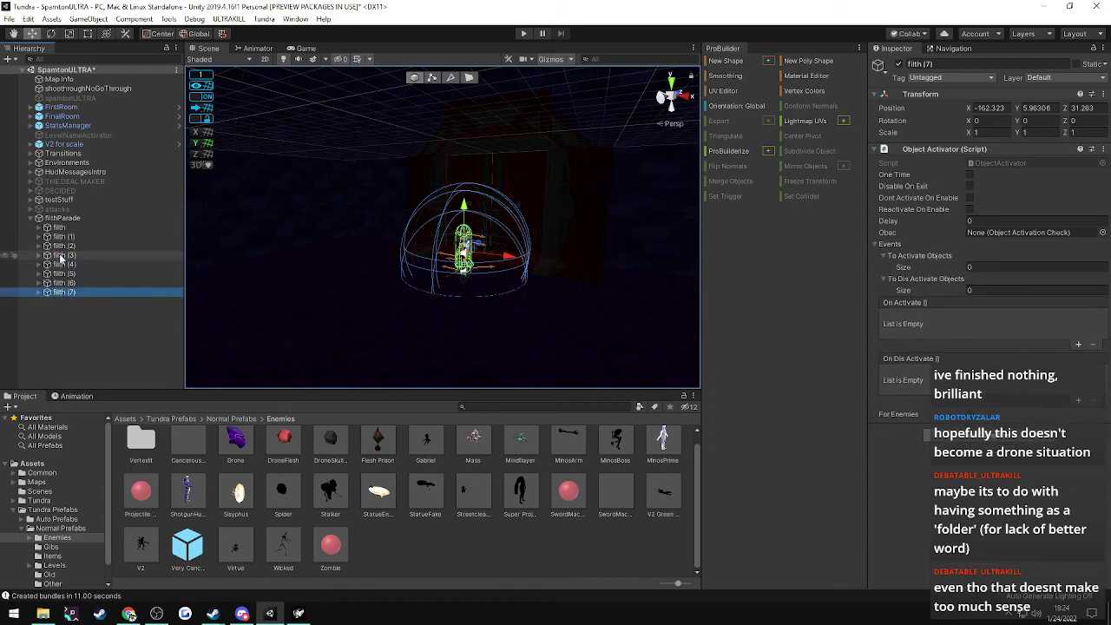
key(Up)
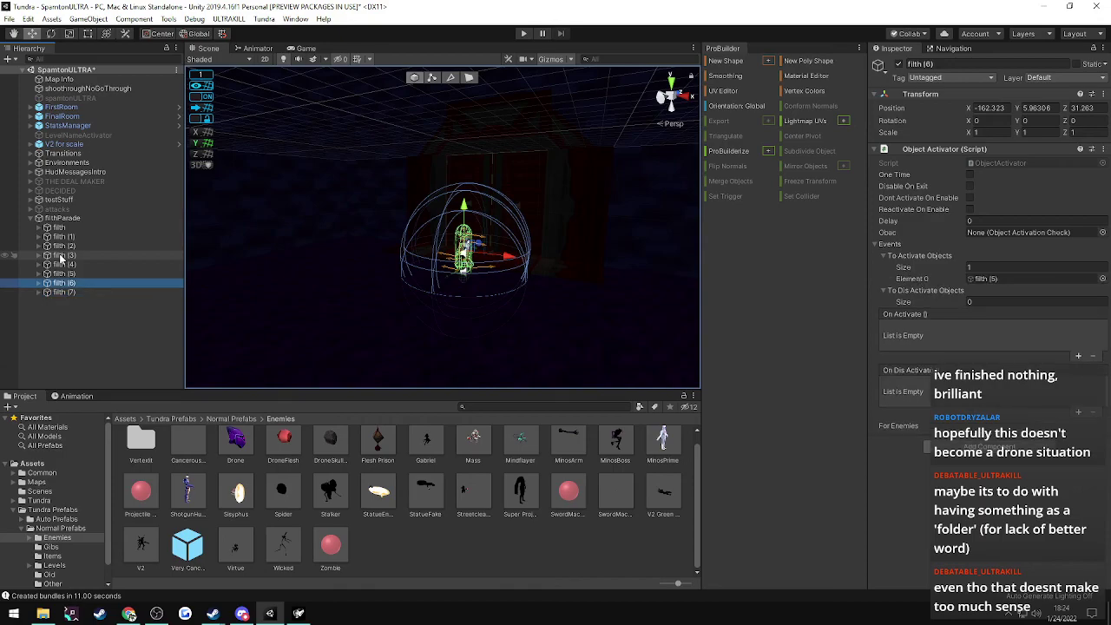
key(Up)
key(Up)
click(63, 256)
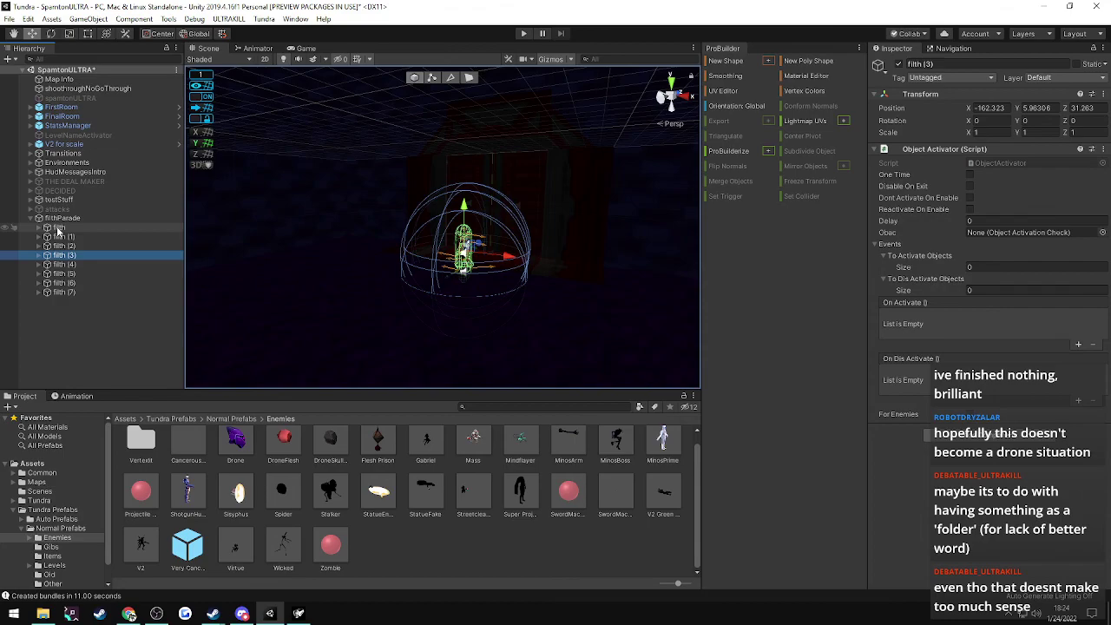
- Delete filth (1) through filth (7), keeping only the original filth object under filthParade
click(57, 228)
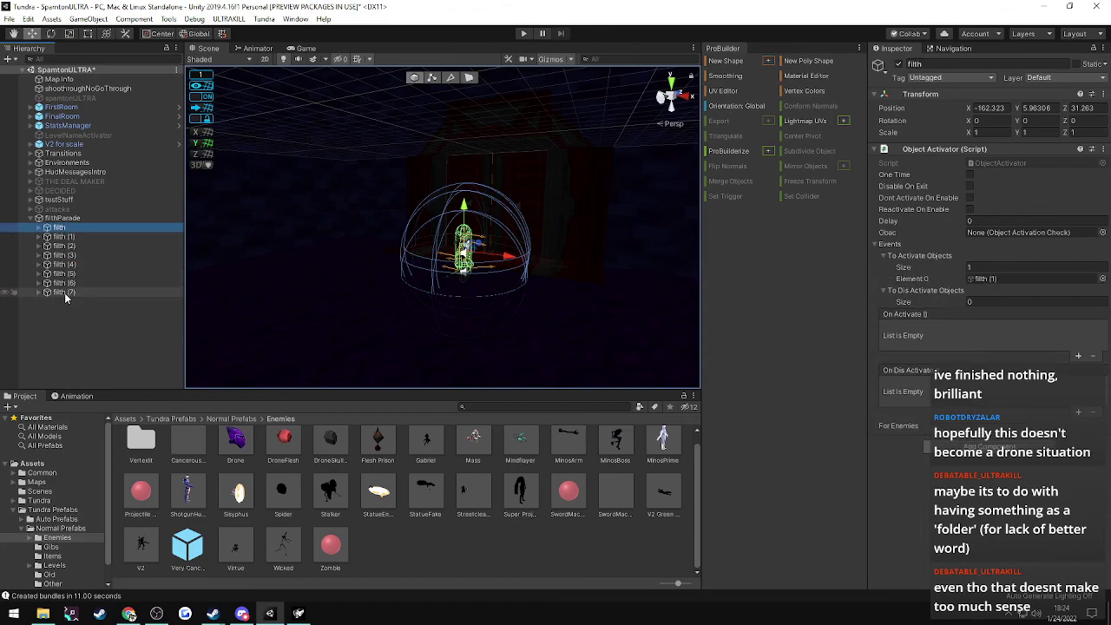
click(44, 238)
click(39, 237)
click(39, 237)
click(57, 238)
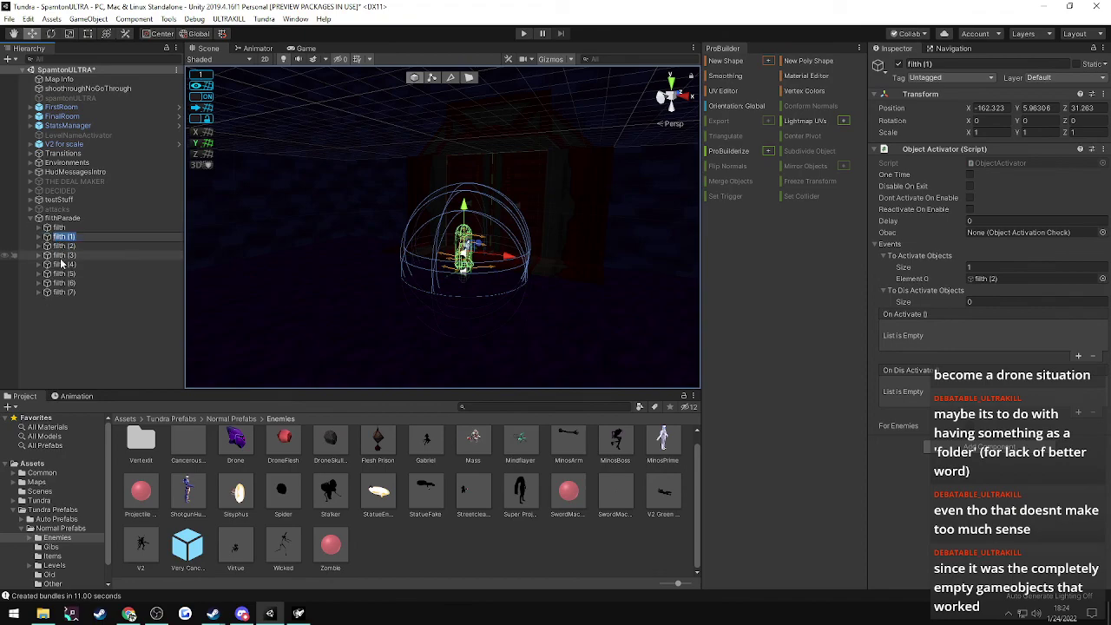
shift+click(59, 293)
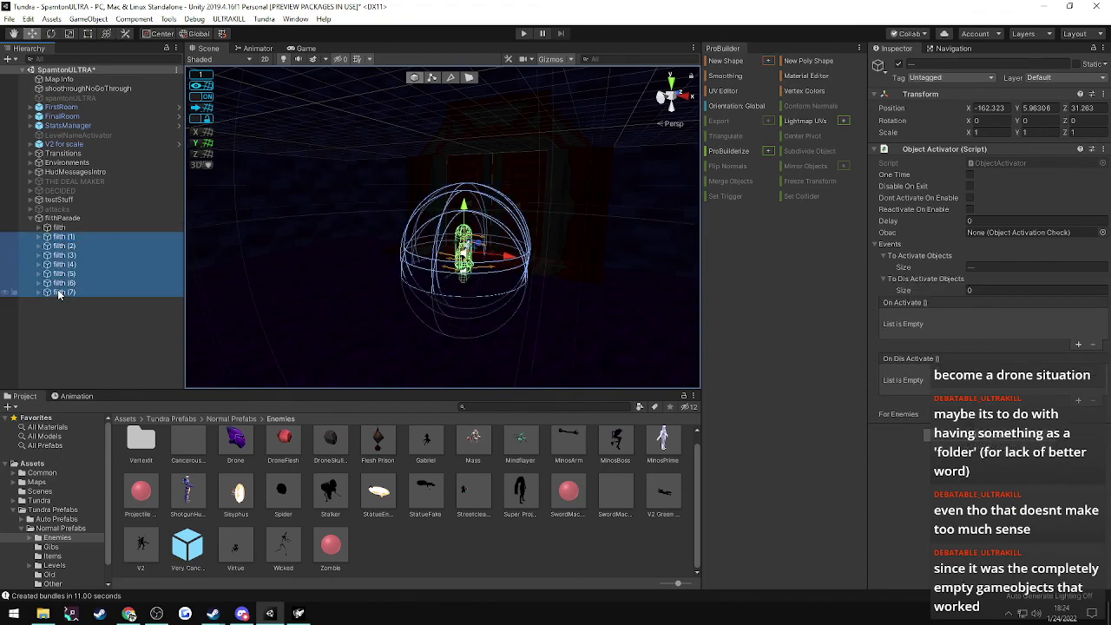
key(Delete)
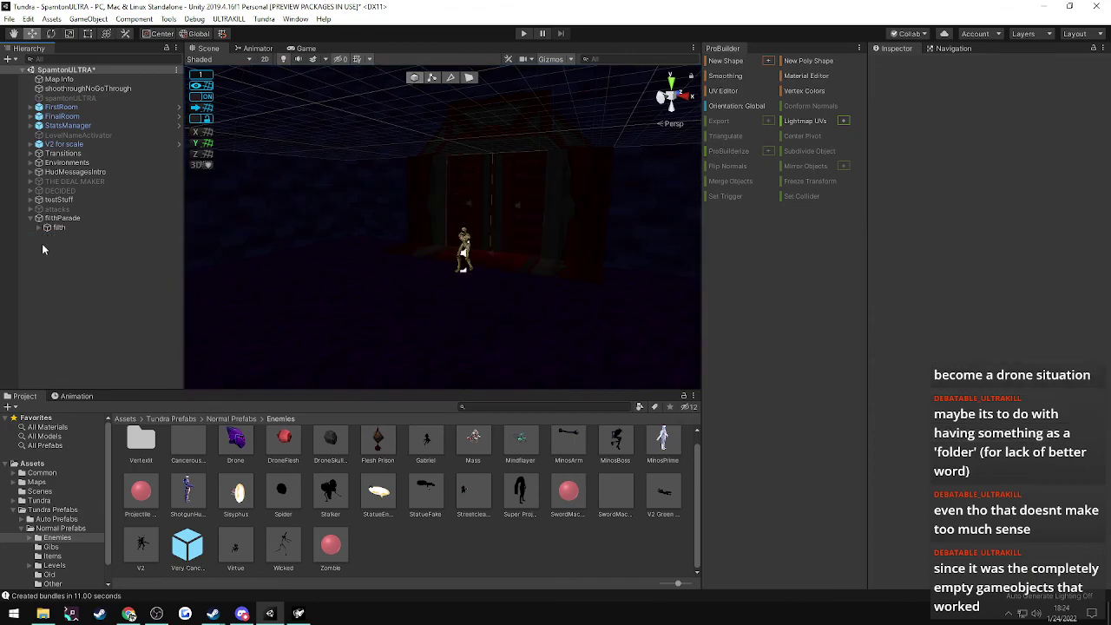
- Collapse the filthParade hierarchy and select the filthParade object
click(32, 221)
click(33, 220)
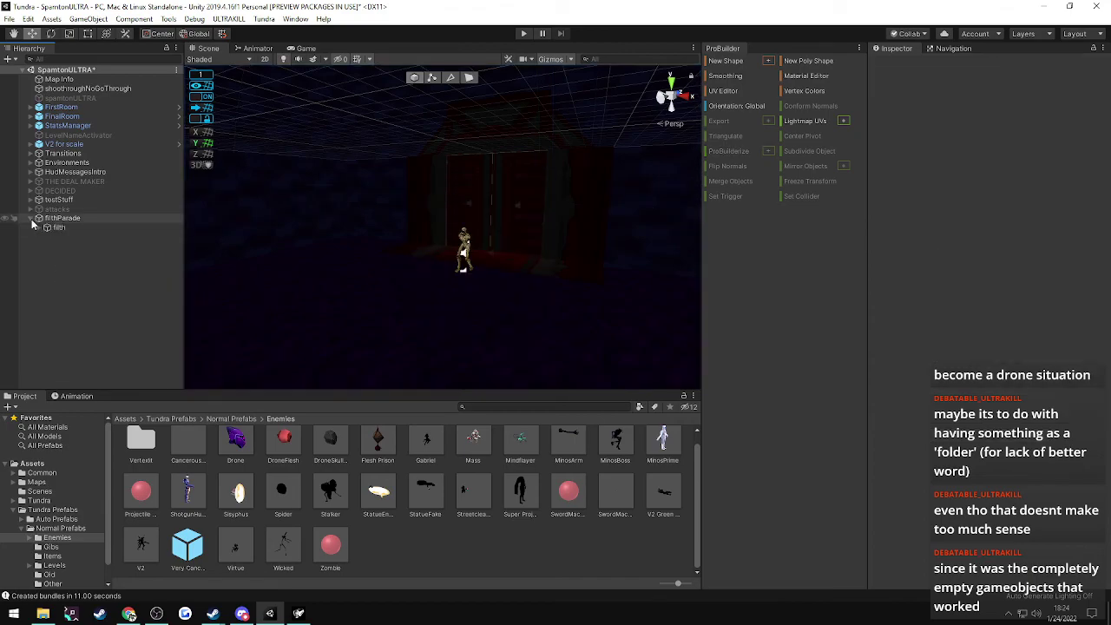
click(34, 220)
click(47, 220)
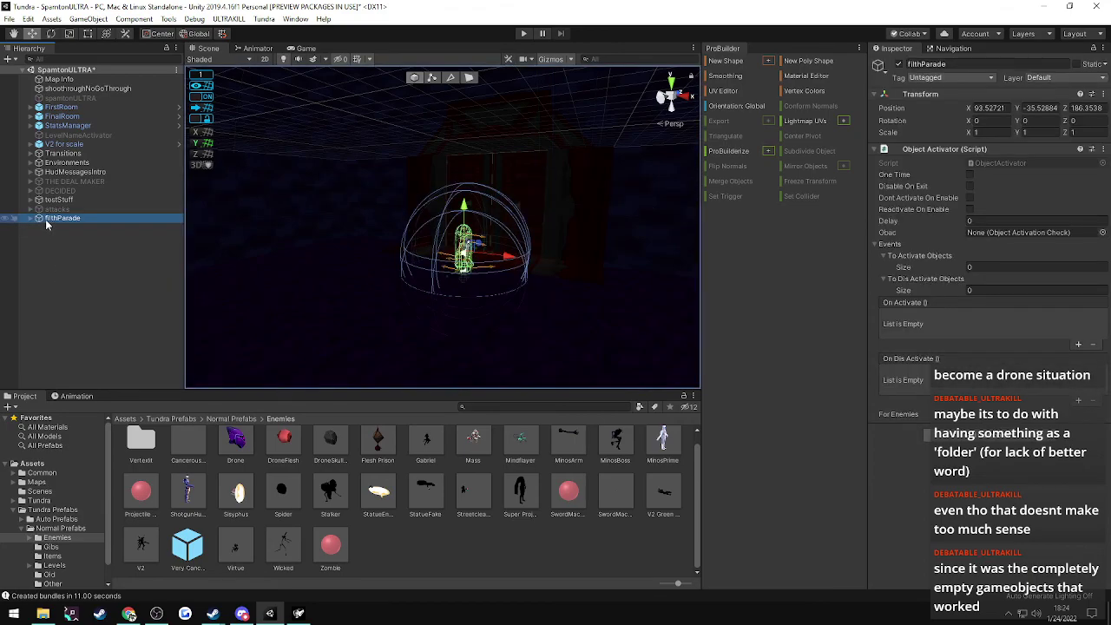
- Duplicate filthParade and add the copy, filthParade (1), to the original's To Activate Objects
key(ctrl+d)
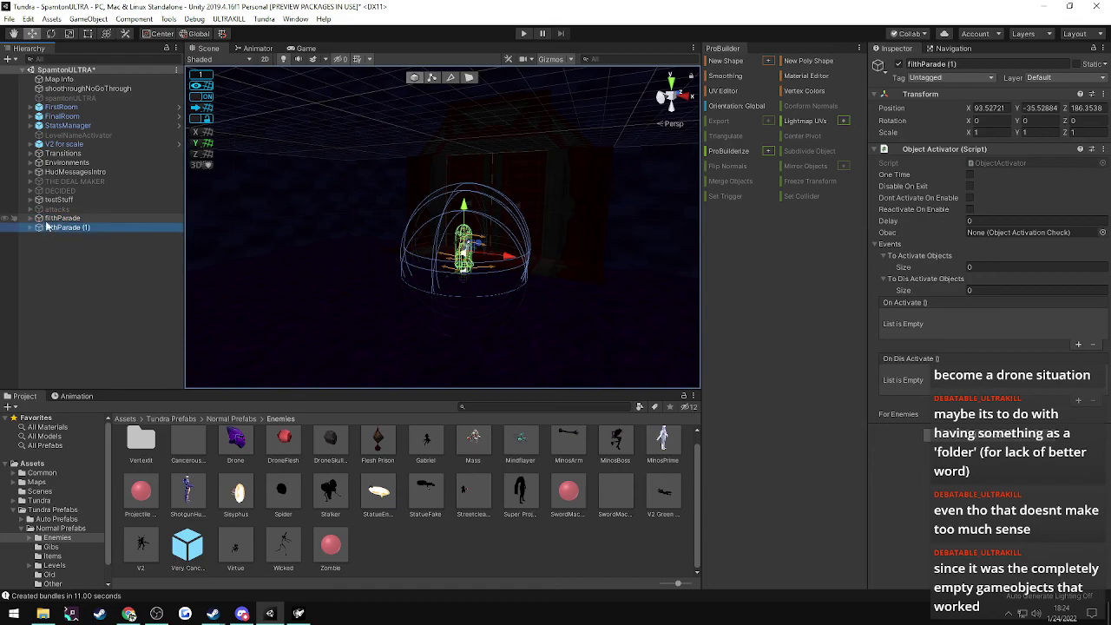
click(46, 219)
click(52, 228)
drag(52, 230, 923, 257)
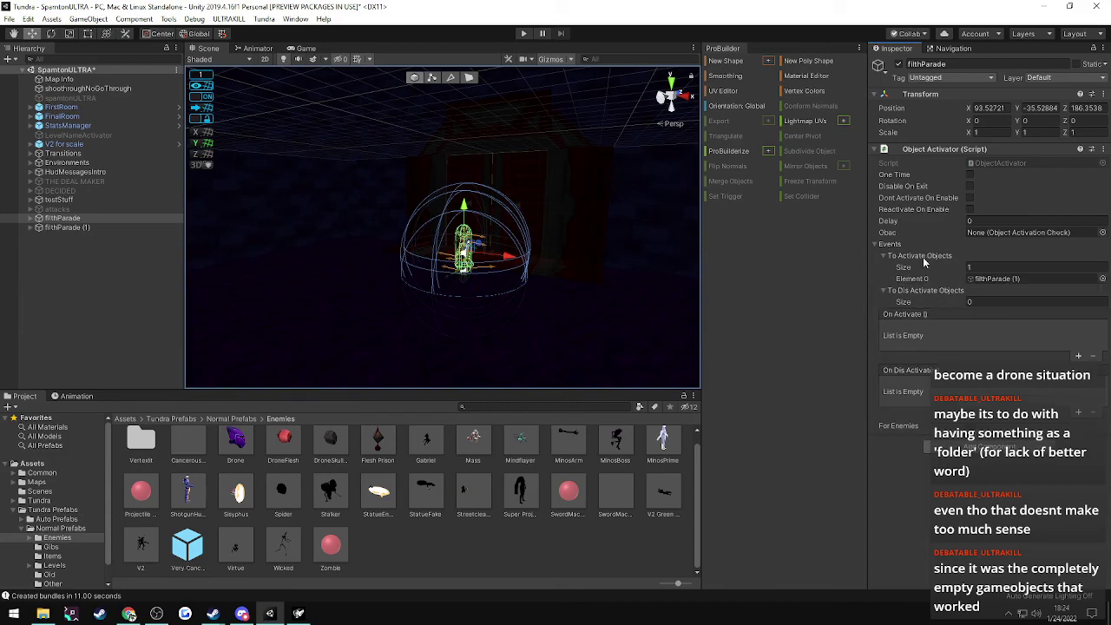
- Duplicate filthParade and filthParade (1) together and inspect the activation targets of the copies
ctrl+click(67, 228)
key(ctrl+d)
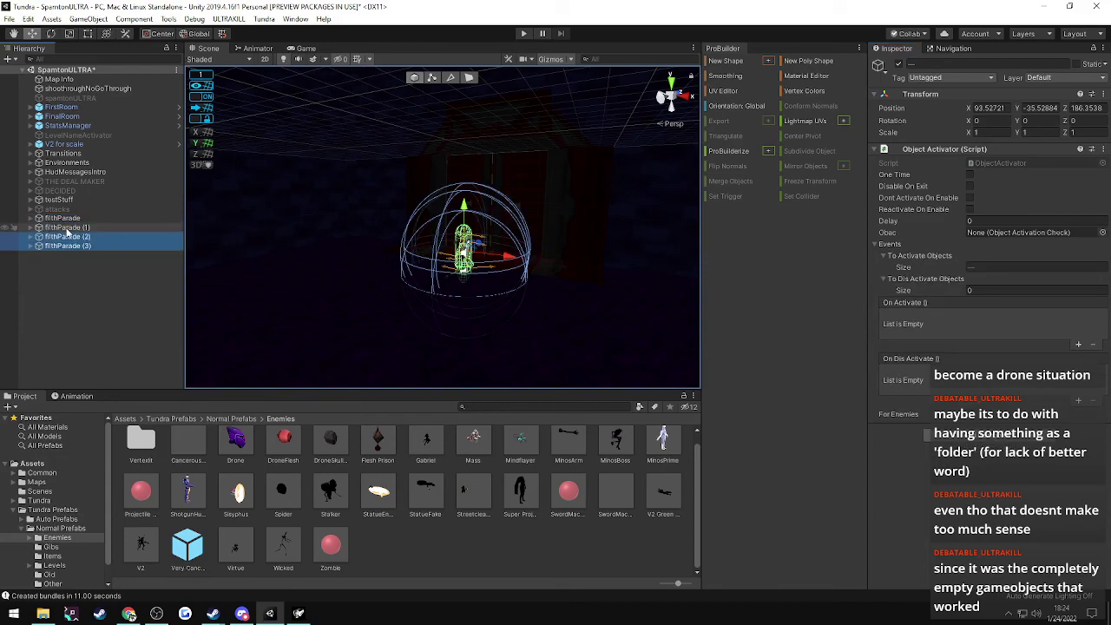
click(66, 229)
click(67, 236)
key(Down)
click(67, 236)
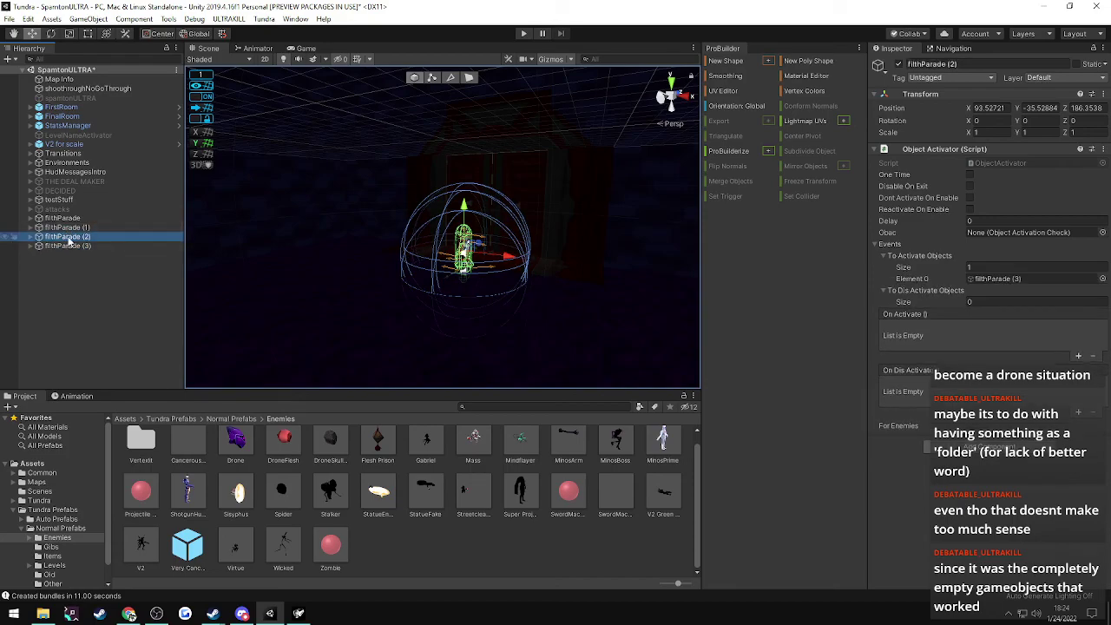
- Add filthParade (2) to the To Activate Objects of filthParade (1)
click(66, 247)
key(Up)
key(Up)
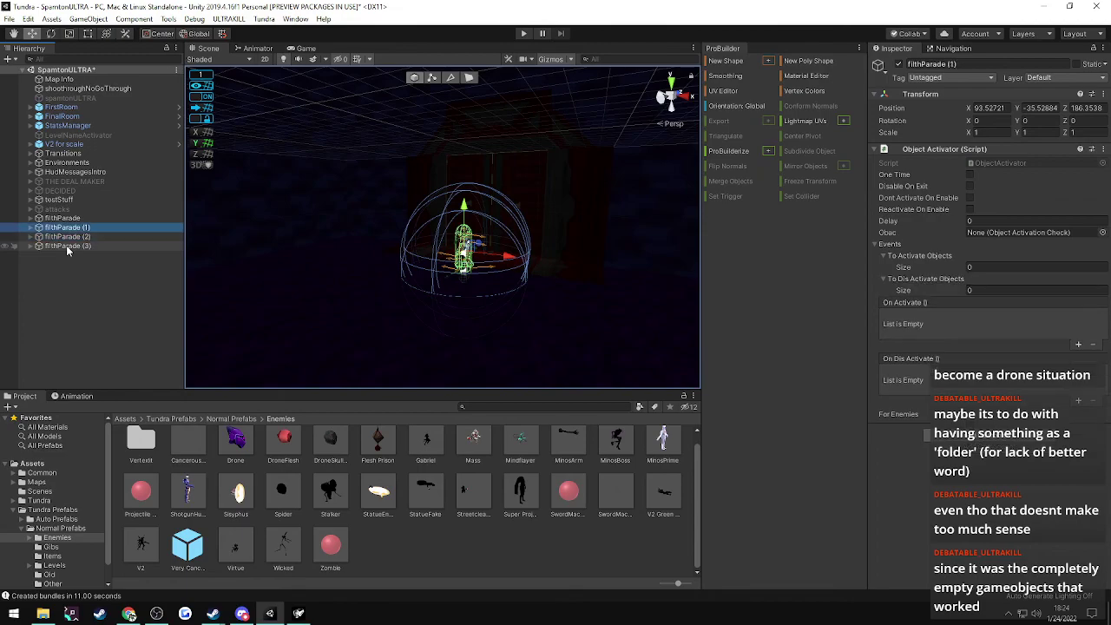
drag(69, 241, 924, 260)
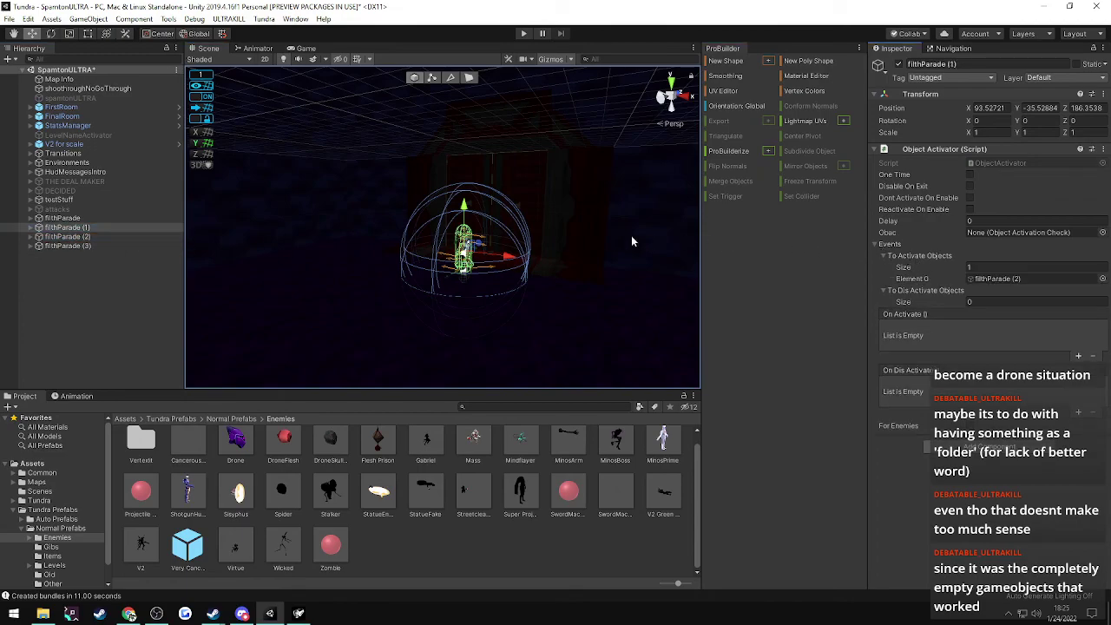
- Check the activation target of each object in the chain from filthParade to filthParade (3)
click(65, 239)
key(Up)
key(Up)
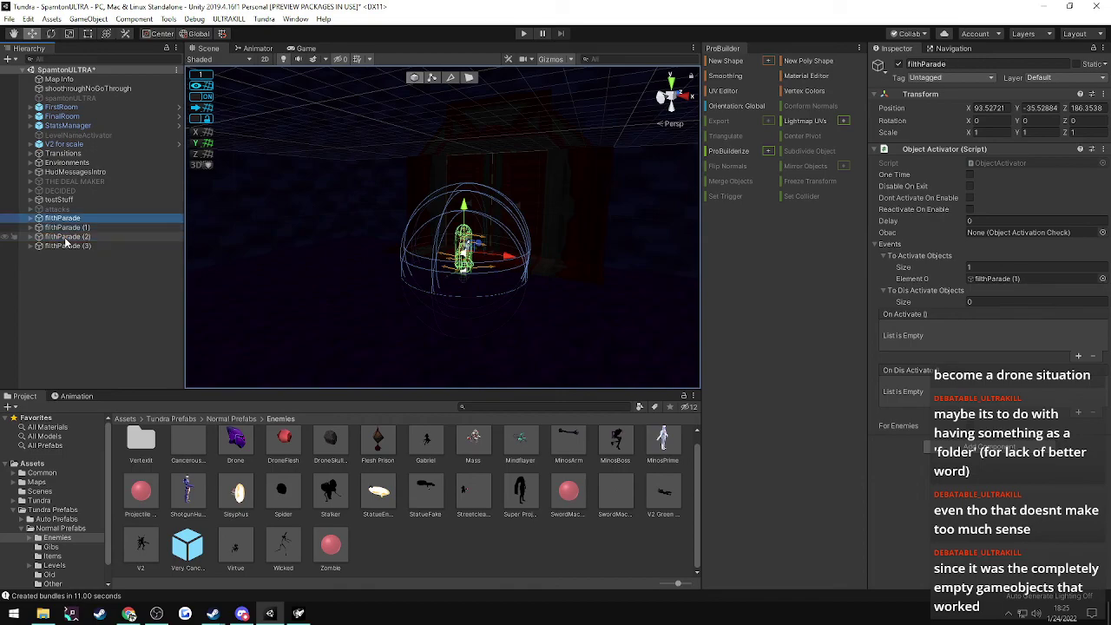
key(Down)
key(Down)
key(Down)
key(Up)
key(Up)
key(Up)
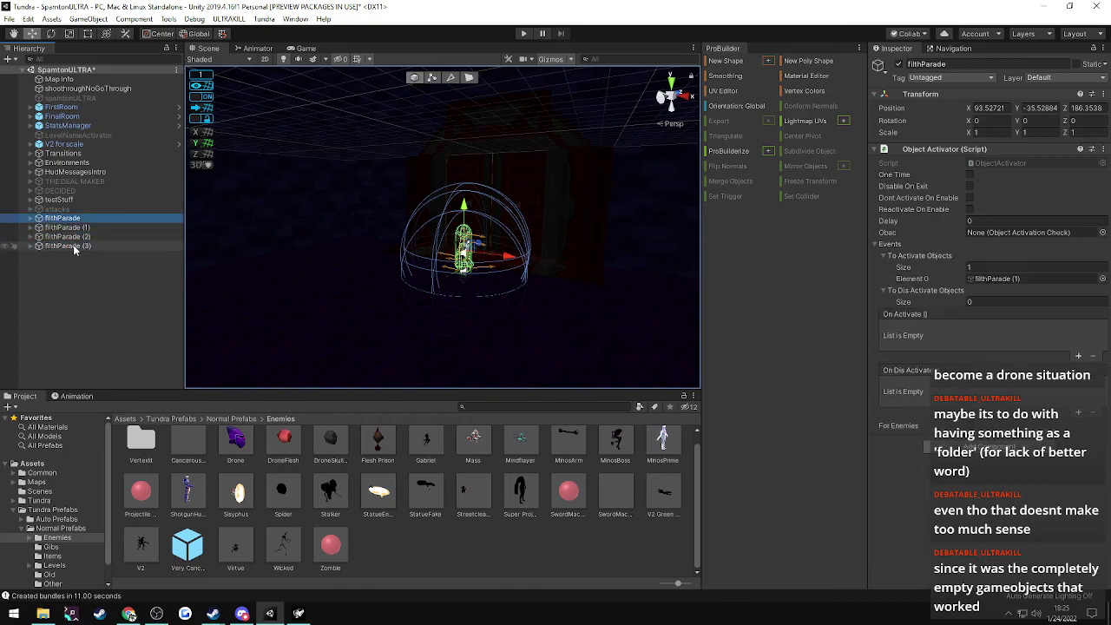
- Duplicate the four linked filthParade objects together and step through the activation targets of the copies
shift+click(73, 246)
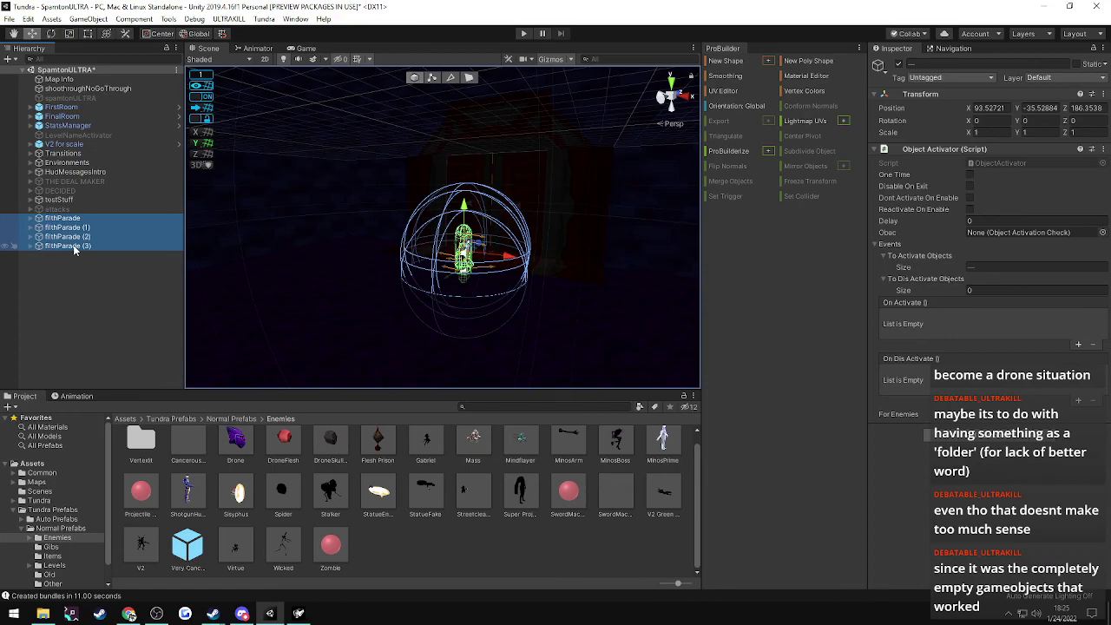
key(ctrl+d)
click(78, 256)
key(Down)
key(Down)
key(Down)
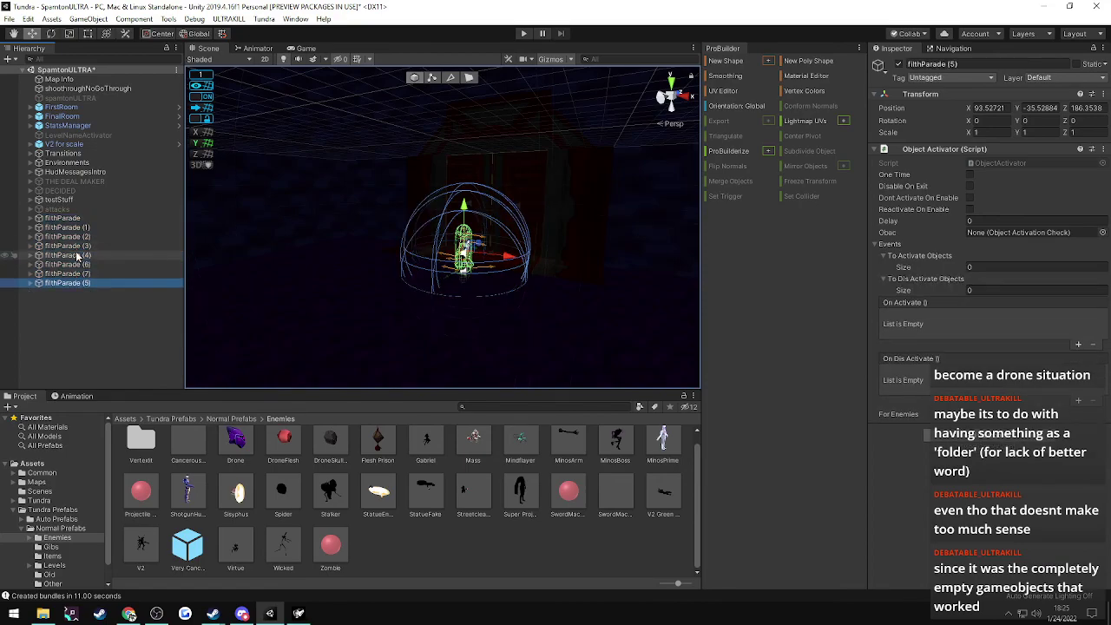
- Undo the duplication of the four filthParade objects, keeping the chain from filthParade to filthParade (3)
key(ctrl+z)
key(ctrl+z)
key(ctrl+z)
key(ctrl+z)
key(ctrl+z)
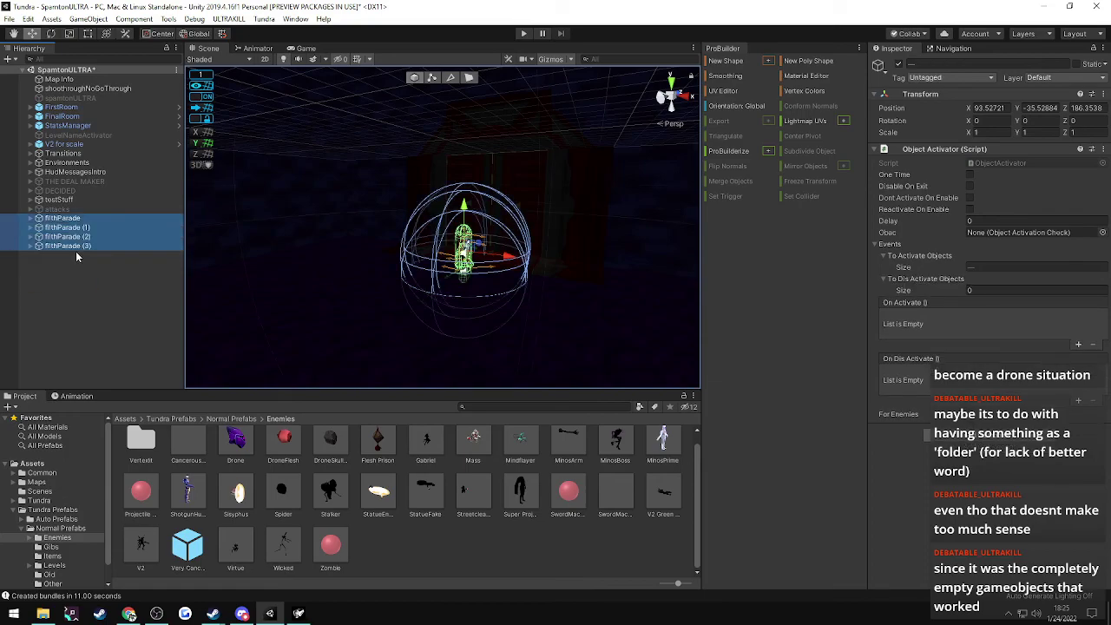
key(ctrl+z)
key(ctrl+z)
key(ctrl+z)
key(ctrl+z)
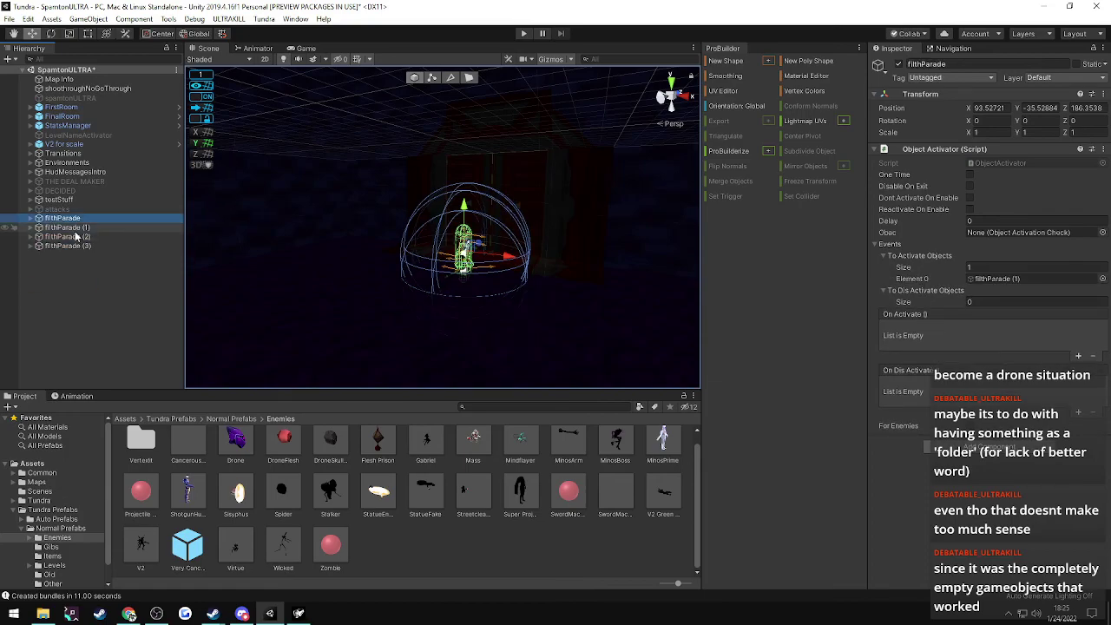
key(ctrl+z)
key(ctrl+z)
key(ctrl+z)
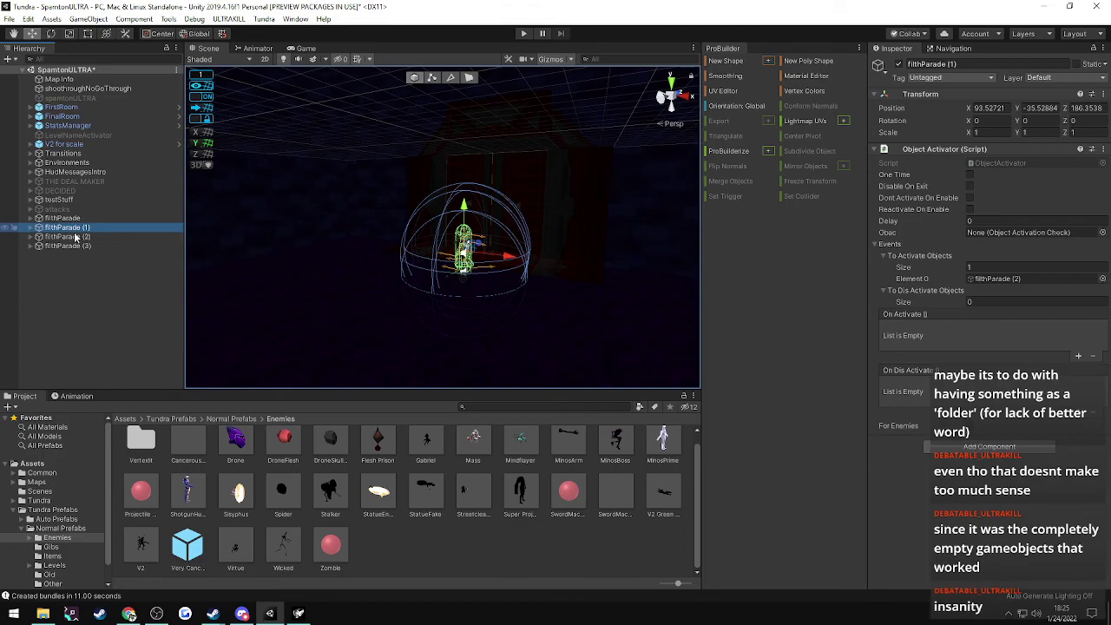
key(ctrl+z)
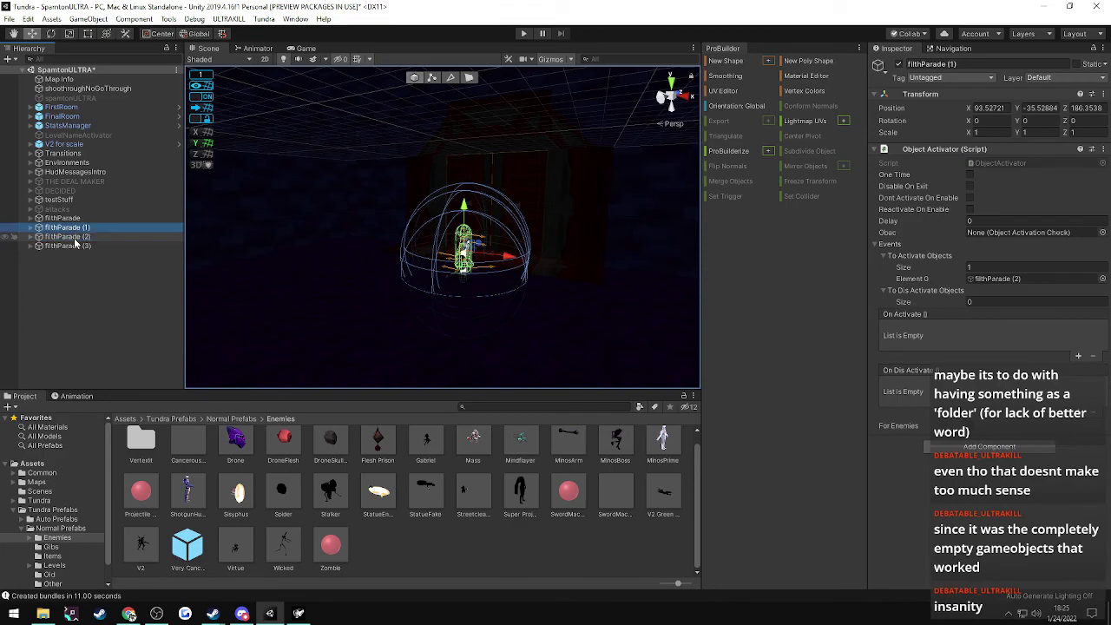
- Recheck the activation targets of the four remaining filthParade objects and return the selection to filthParade
click(74, 228)
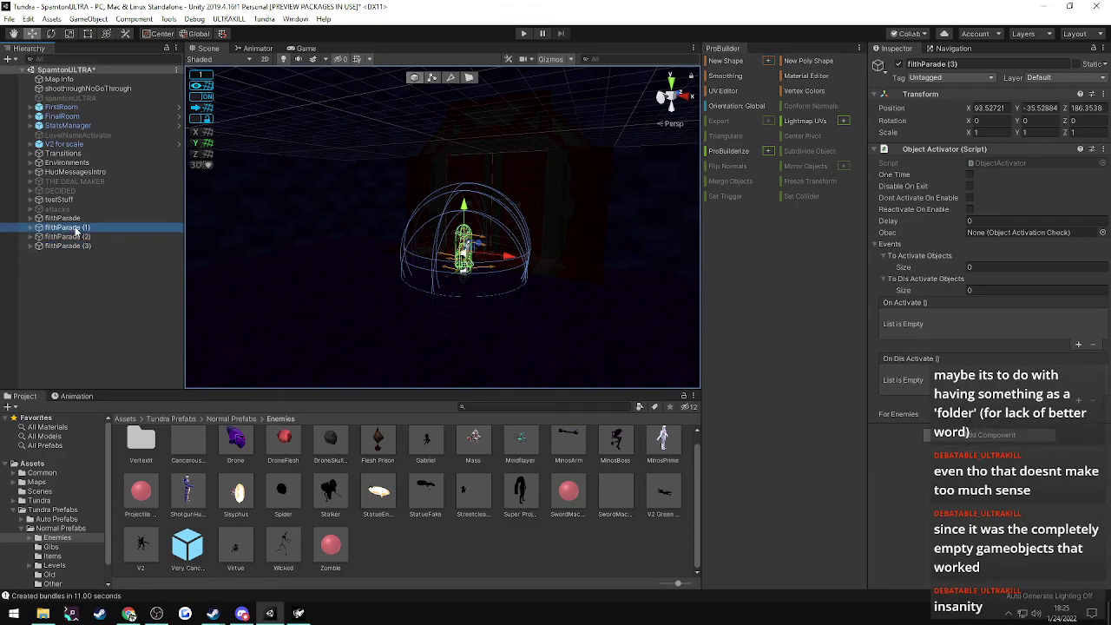
key(ctrl+z)
key(ctrl+z)
key(Up)
key(Up)
key(Down)
key(Down)
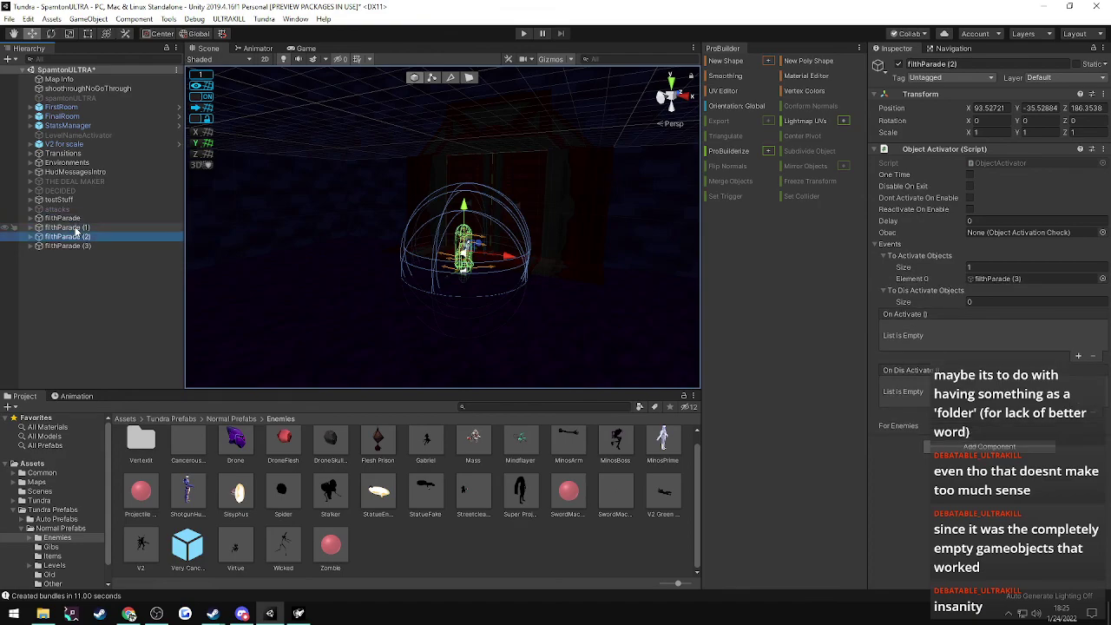
key(ctrl+z)
key(ctrl+z)
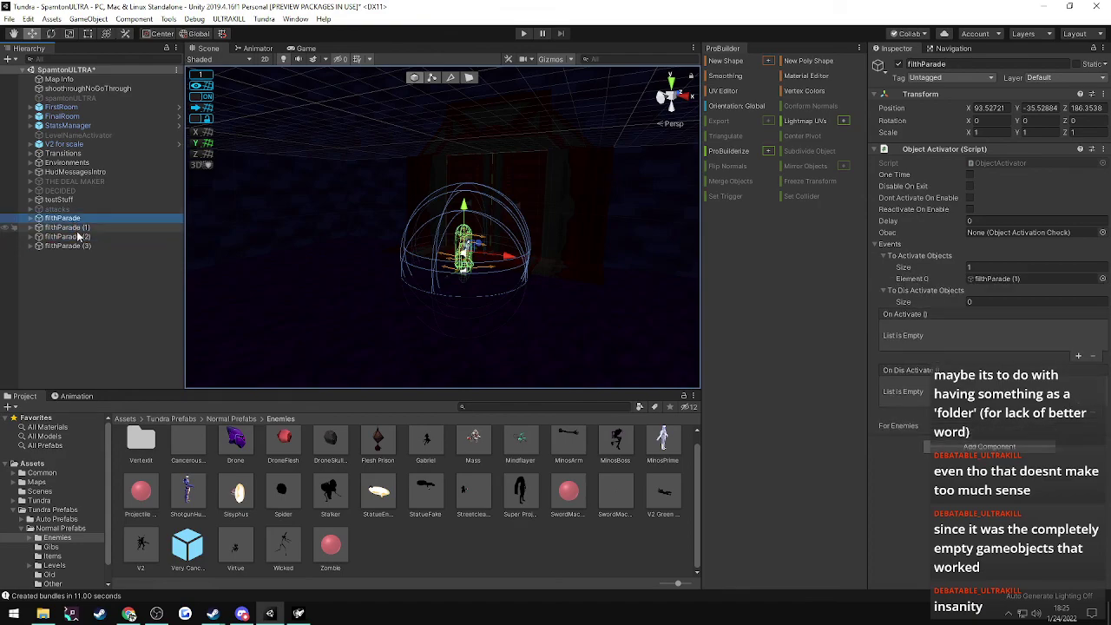
- Duplicate the filthParade chain of four again and compare the activation targets of the originals and copies
shift+click(76, 246)
key(ctrl+d)
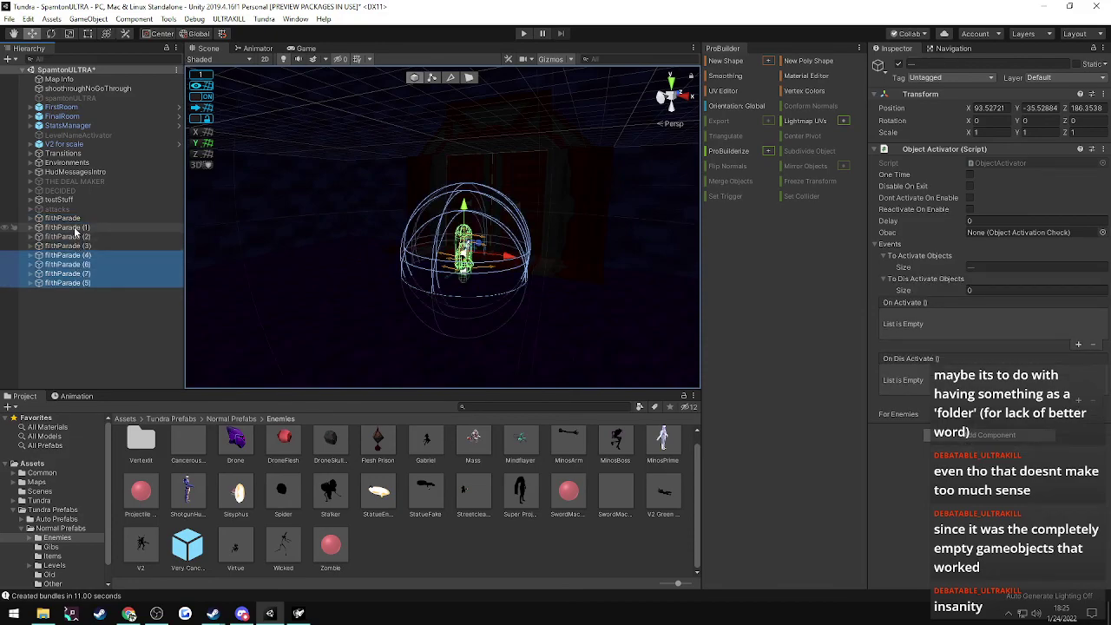
click(75, 227)
key(Down)
key(Down)
key(Up)
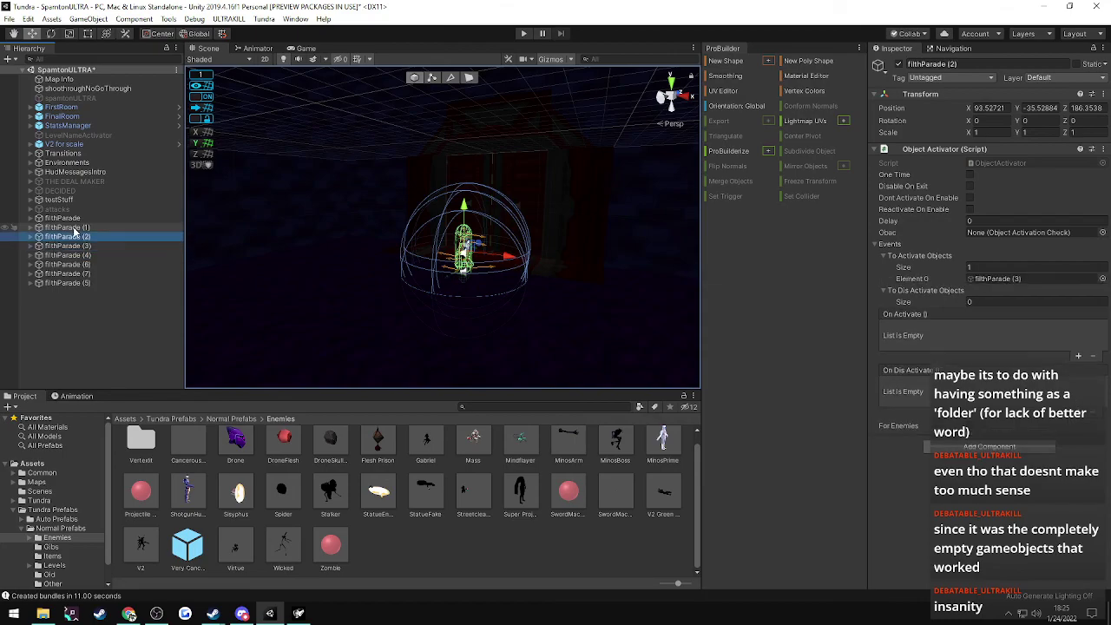
key(Down)
key(Down)
key(Down)
key(Down)
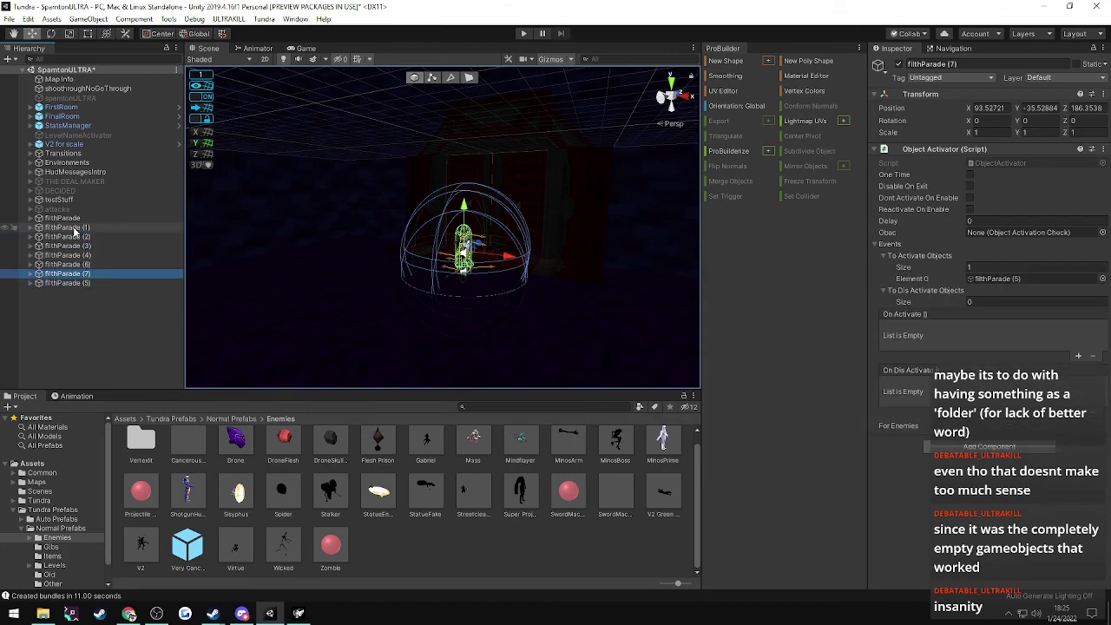
- Delete every filthParade copy, keeping only the original filthParade object
click(73, 282)
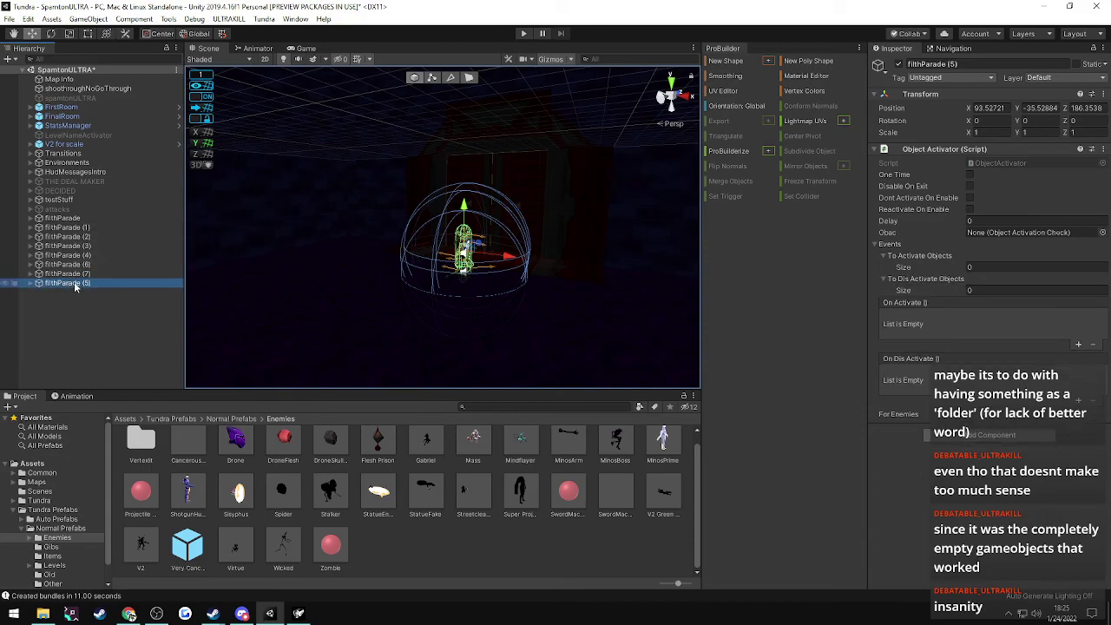
shift+click(70, 229)
key(Delete)
- Create an empty GameObject at the hierarchy root and add an Object Activator component to it
right_click(61, 239)
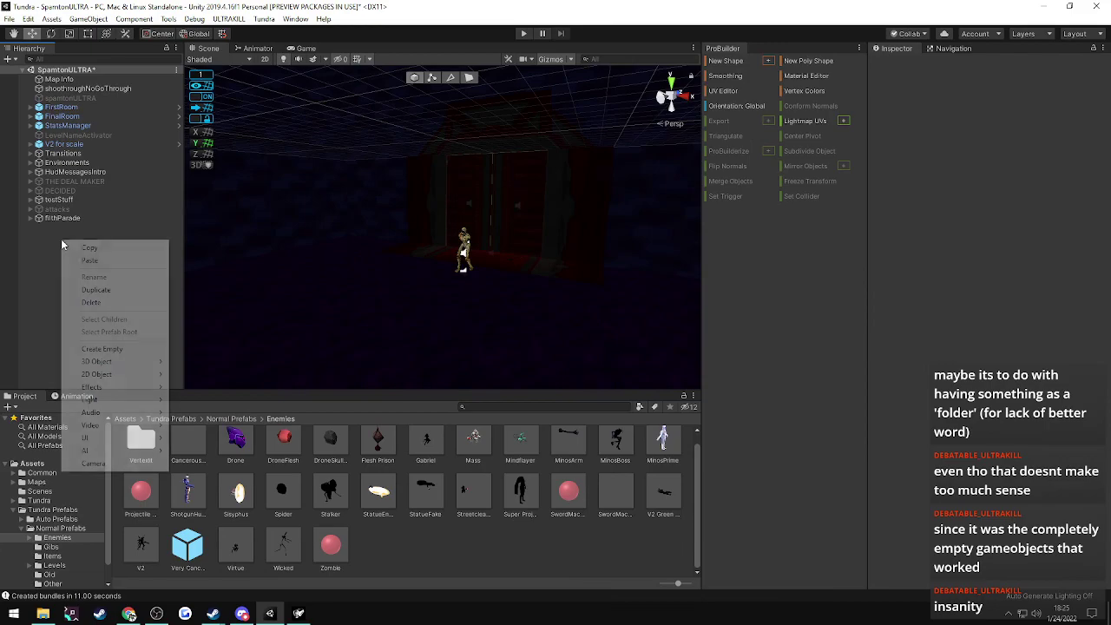
click(96, 347)
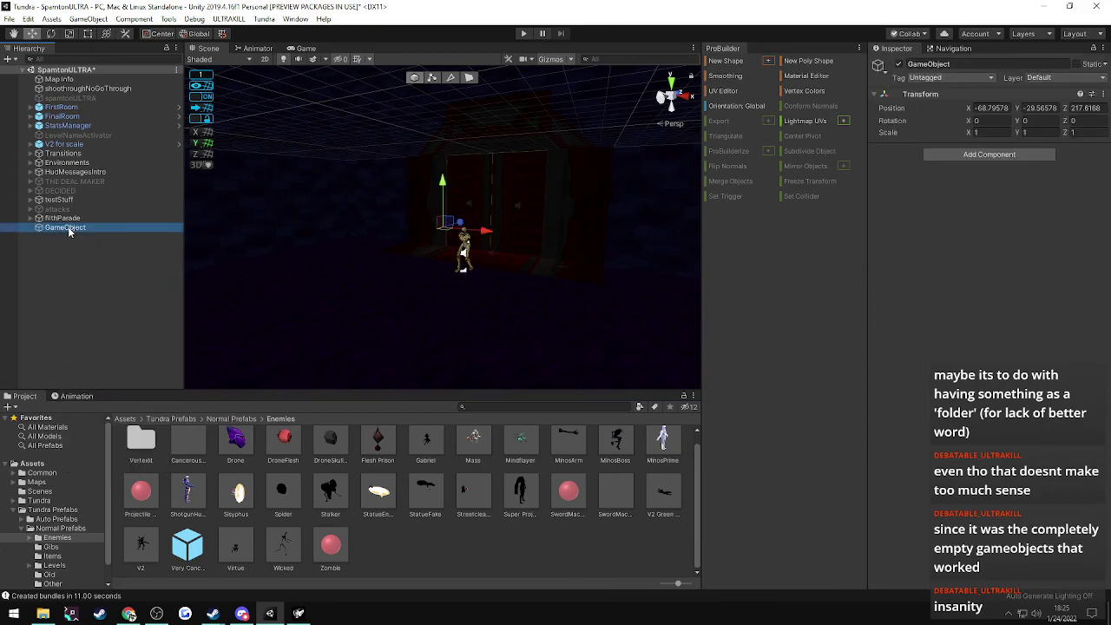
click(981, 154)
click(960, 209)
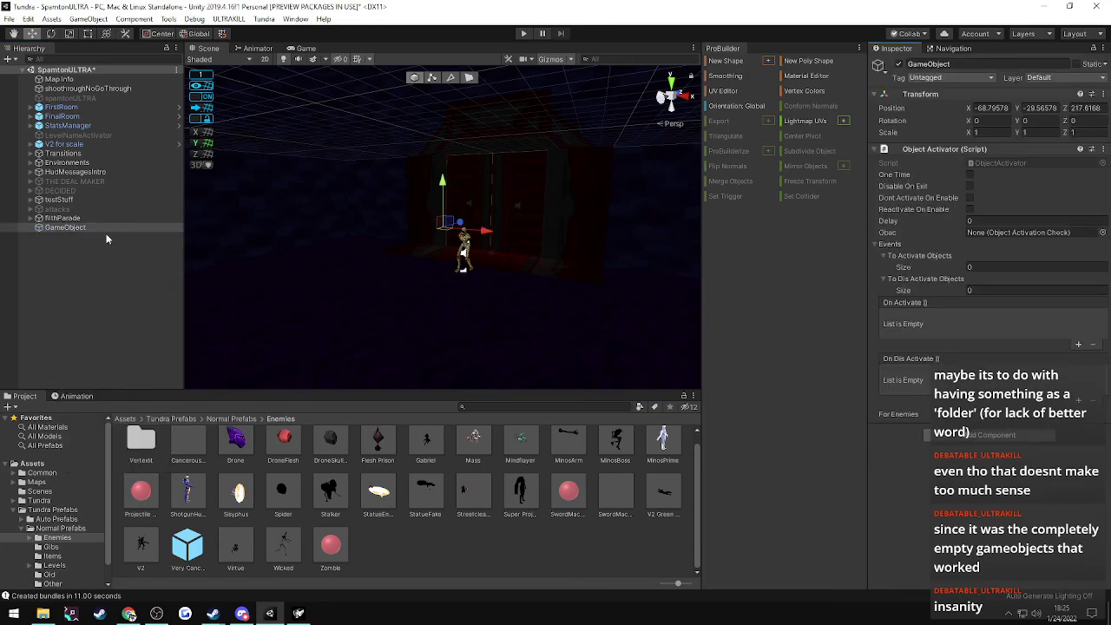
- Duplicate the empty GameObject and add the copy, GameObject (1), to the original's To Activate Objects
click(49, 229)
key(ctrl+d)
click(48, 229)
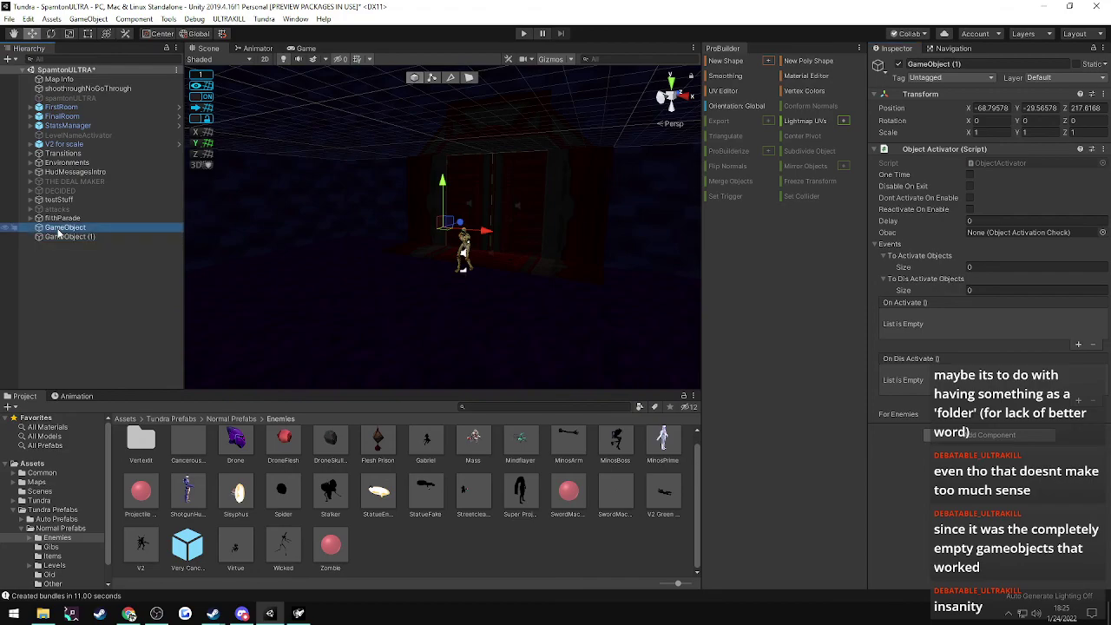
drag(65, 236, 915, 257)
- Duplicate GameObject and GameObject (1) together and check the activation targets of the originals and copies
click(68, 236)
click(66, 227)
shift+click(67, 237)
key(ctrl+d)
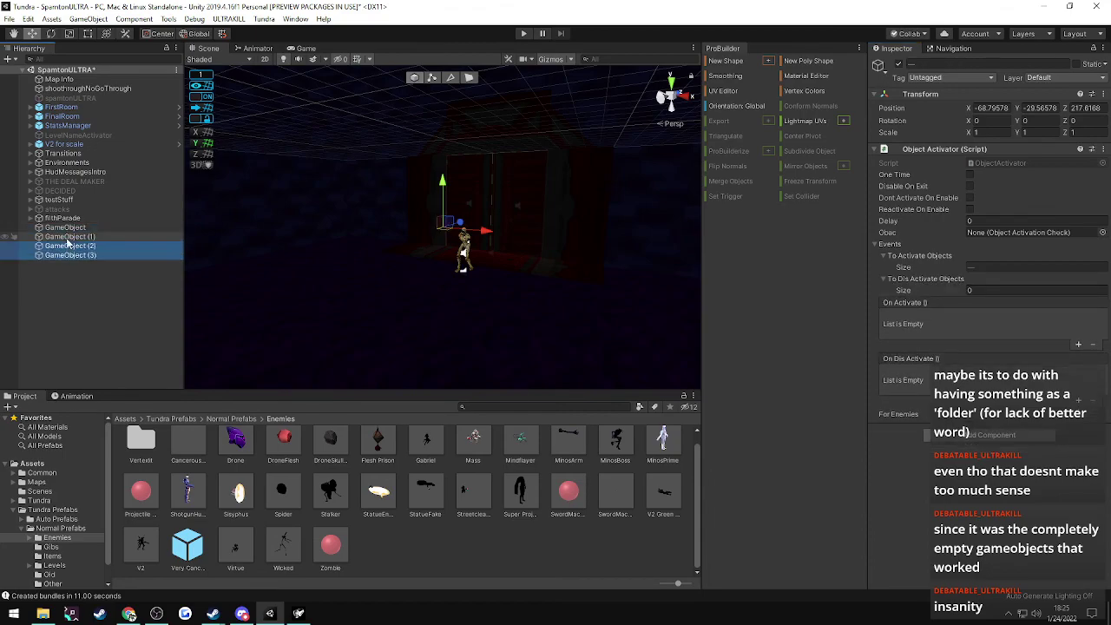
click(67, 228)
key(Down)
key(Down)
key(Down)
key(Up)
key(Up)
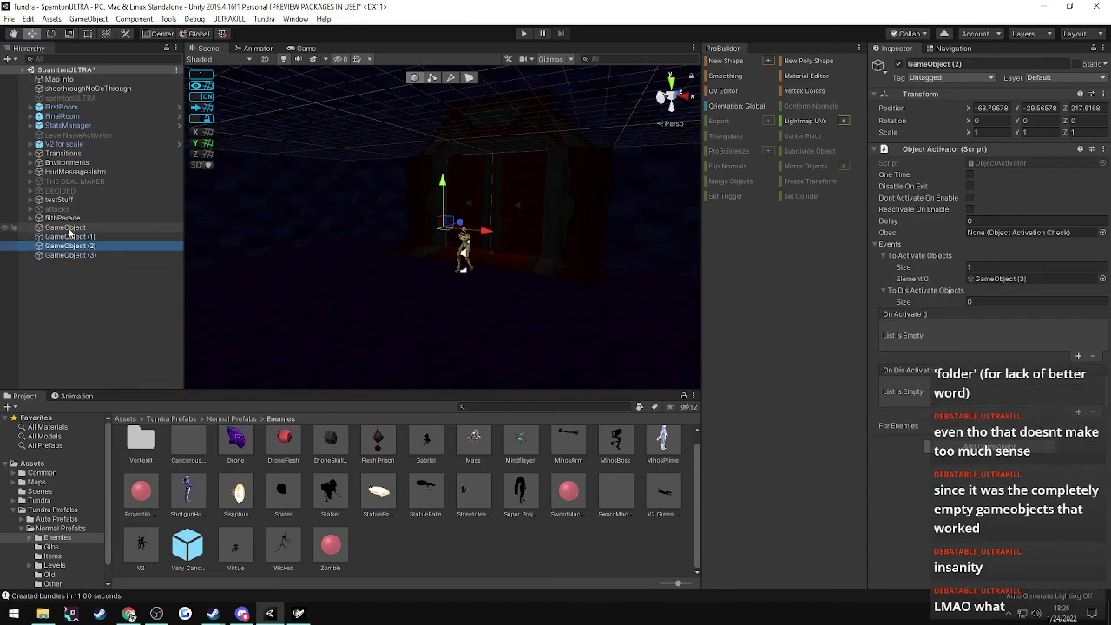
- Add GameObject (2) to the To Activate Objects of GameObject (1) and check the links along the chain
click(69, 246)
drag(70, 247, 921, 257)
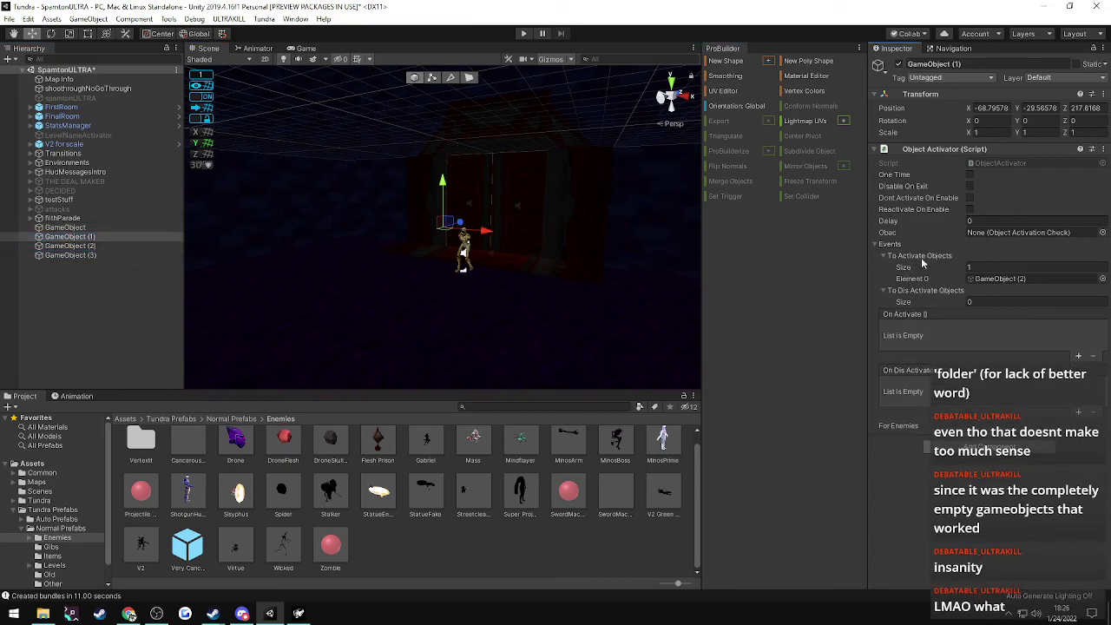
click(73, 247)
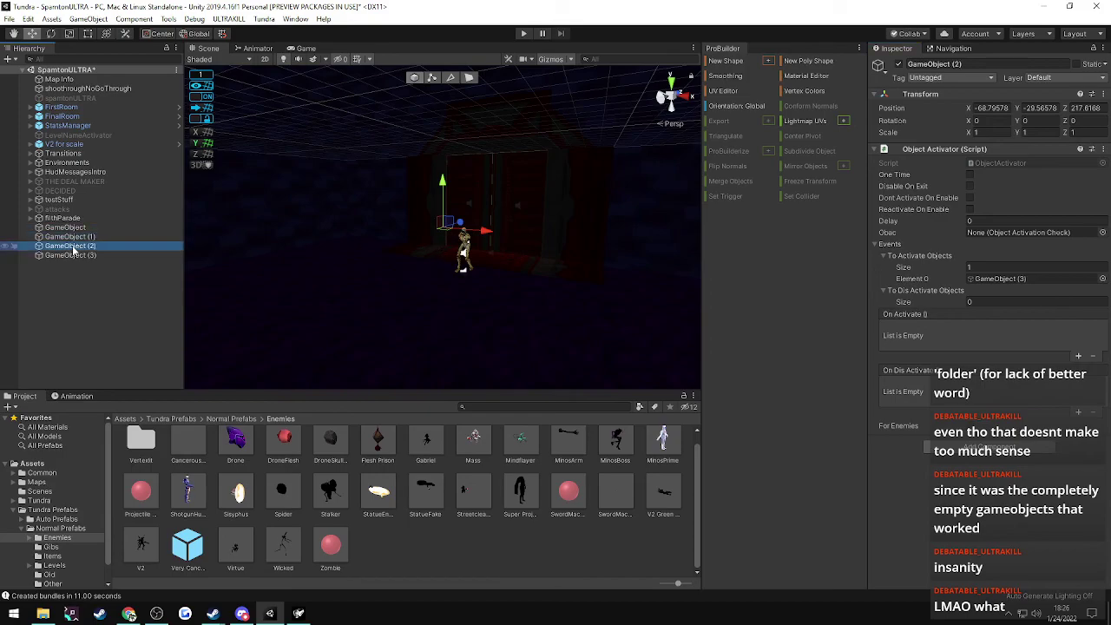
click(73, 252)
click(72, 248)
click(69, 239)
- Duplicate the four linked objects from GameObject to GameObject (3) together
click(65, 230)
shift+click(71, 252)
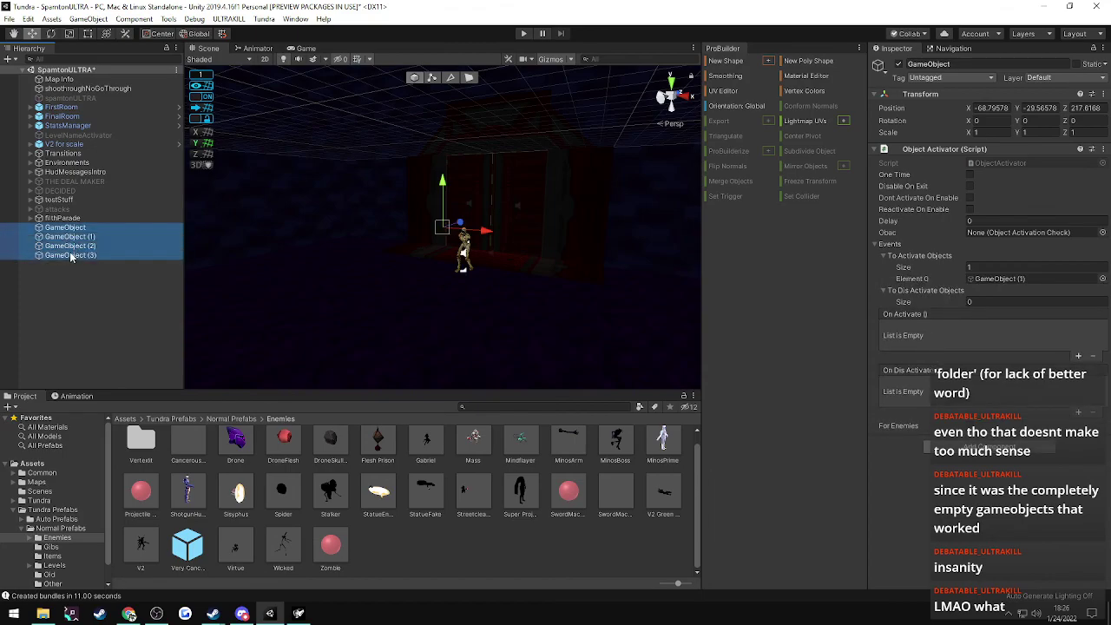
click(70, 252)
click(61, 227)
shift+click(70, 255)
key(ctrl+d)
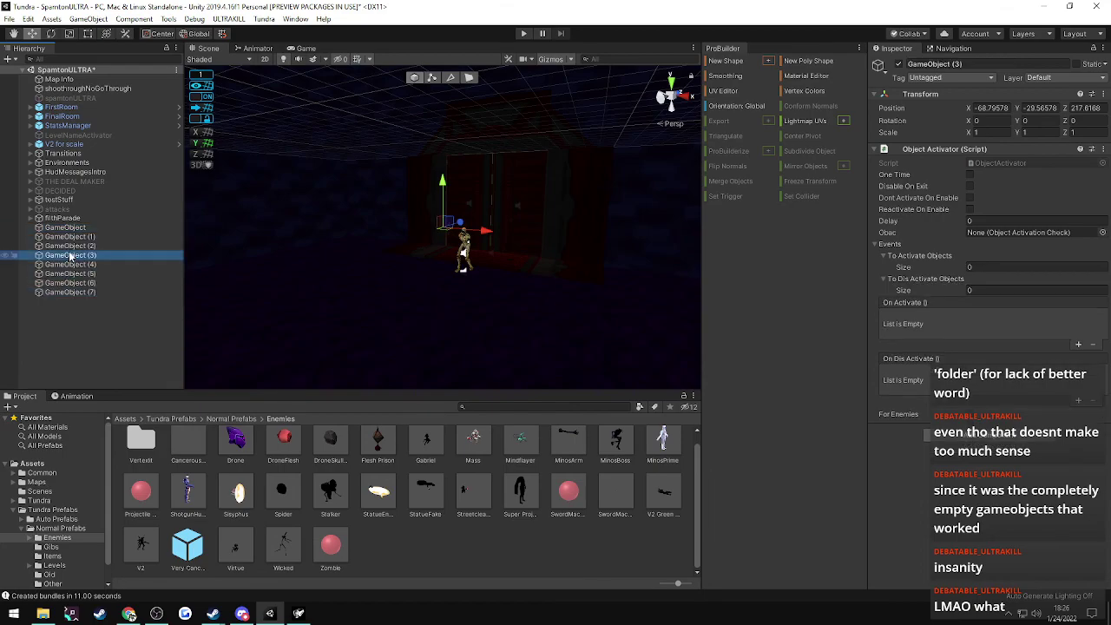
- Examine the activation target of each object from GameObject to GameObject (7)
key(Down)
key(Down)
key(Down)
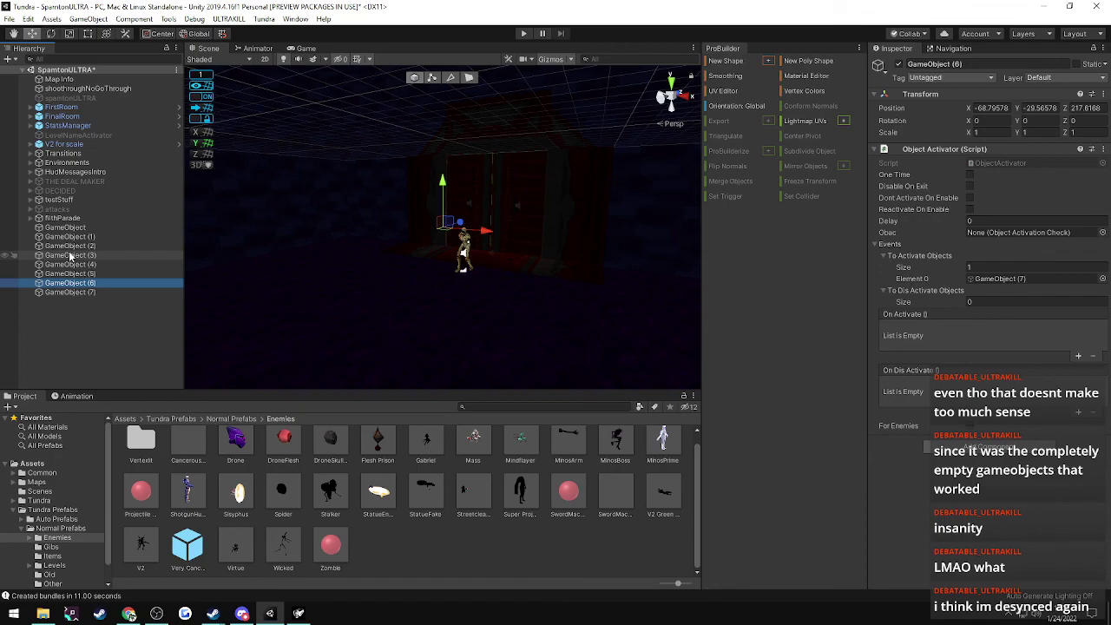
key(Down)
key(Up)
key(Up)
key(Up)
key(Up)
key(Up)
key(Up)
key(Up)
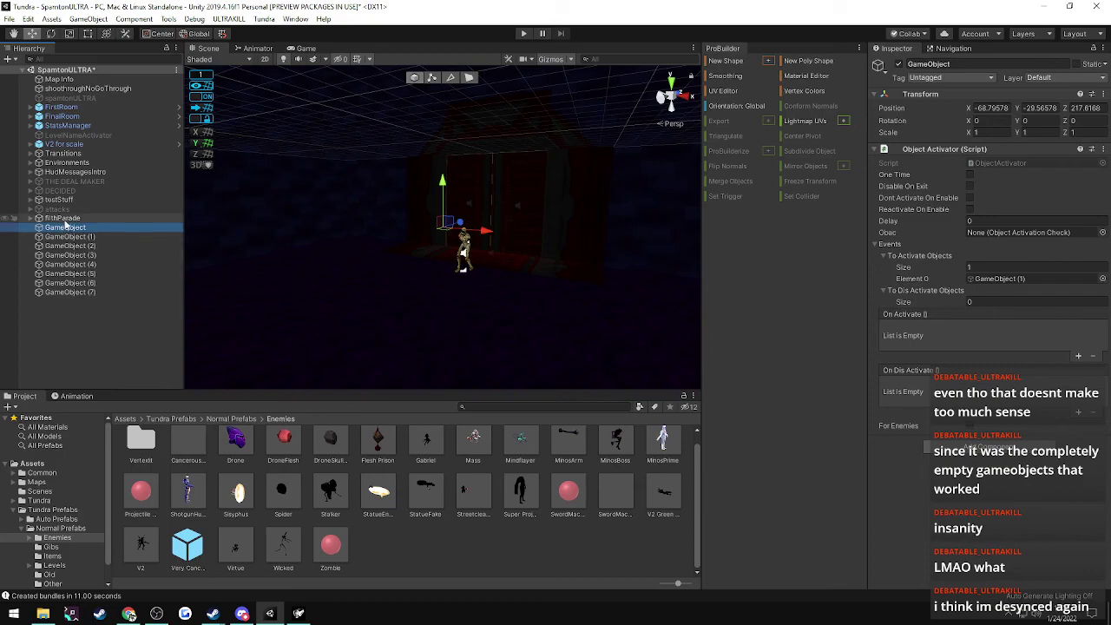
- Compare the activation target of filthParade with that of the empty GameObject
click(54, 218)
click(32, 221)
click(32, 222)
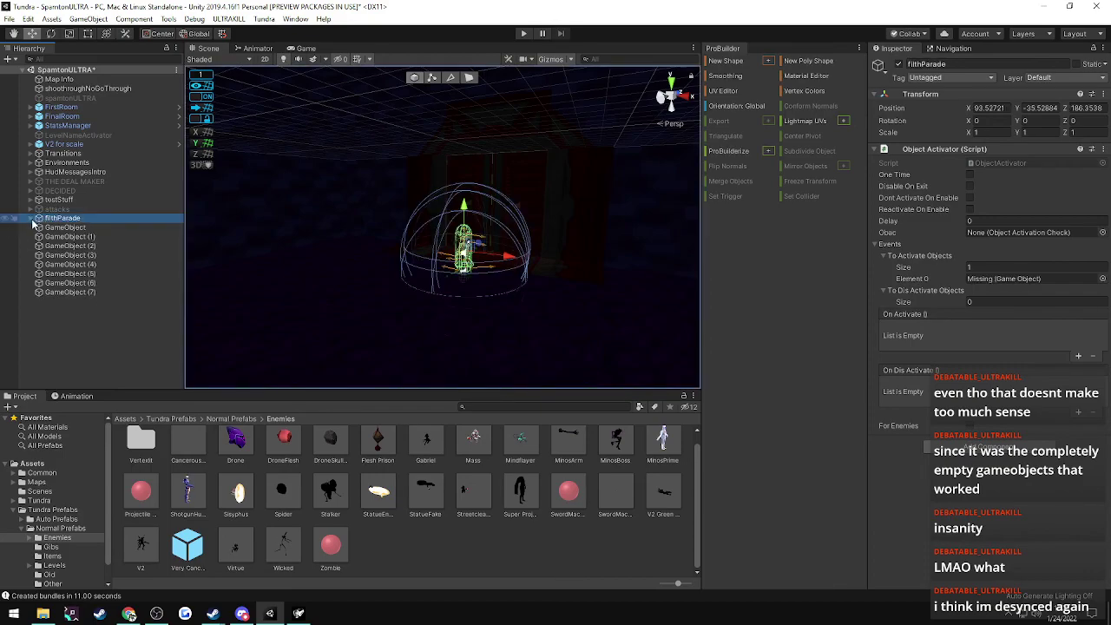
click(52, 227)
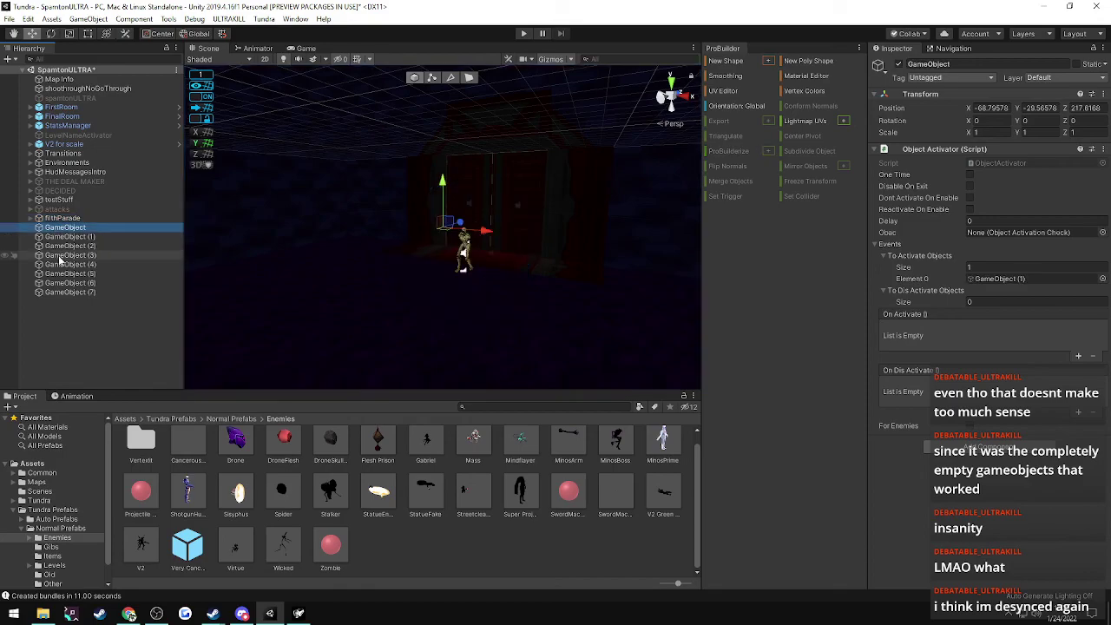
- Examine the activation targets along the chain from GameObject (4) to GameObject (7)
click(66, 293)
key(Up)
key(Up)
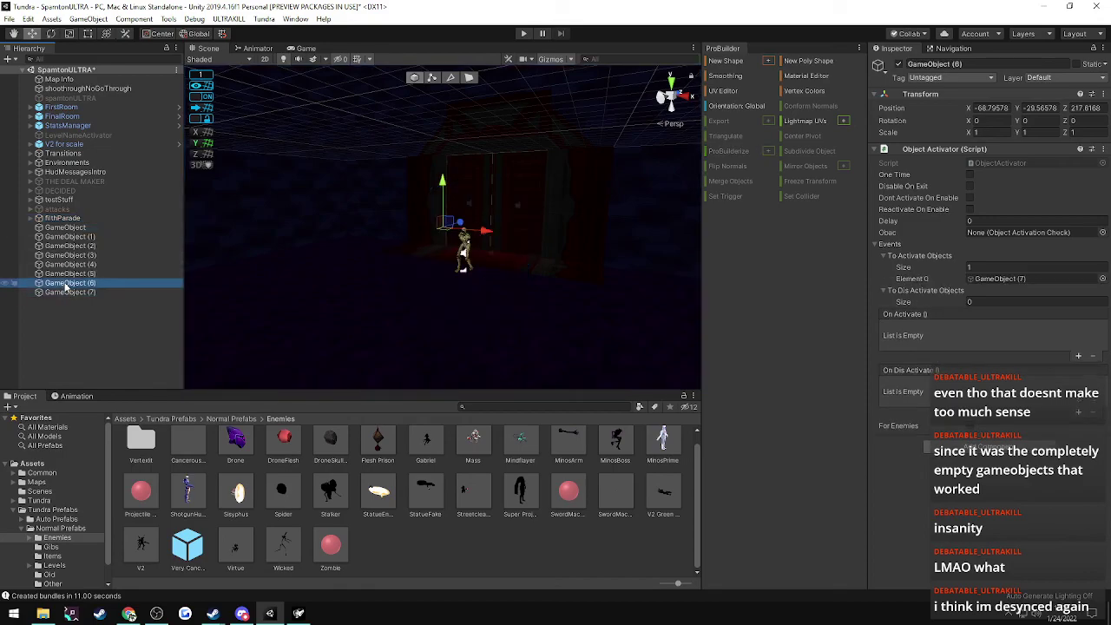
key(Up)
key(Up)
key(Down)
key(Down)
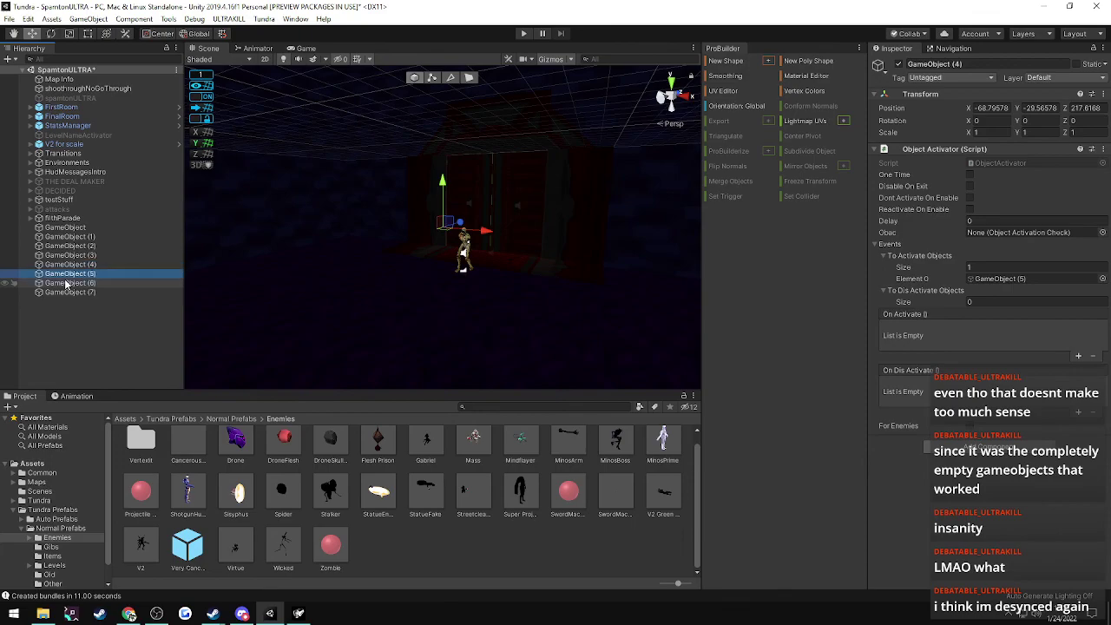
key(Down)
key(Down)
- Delete the eight test objects from GameObject to GameObject (7)
key(Up)
key(Up)
key(Up)
key(Up)
key(Up)
key(Up)
key(Up)
shift+click(71, 292)
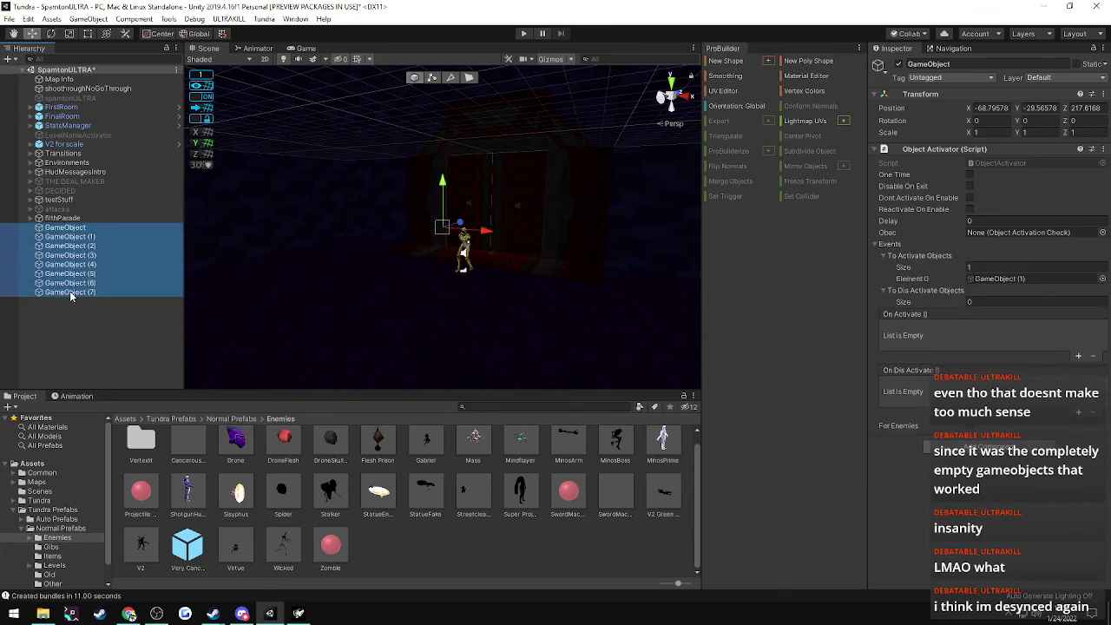
key(Delete)
- Move the filth child out of filthParade to the scene's root level
click(50, 220)
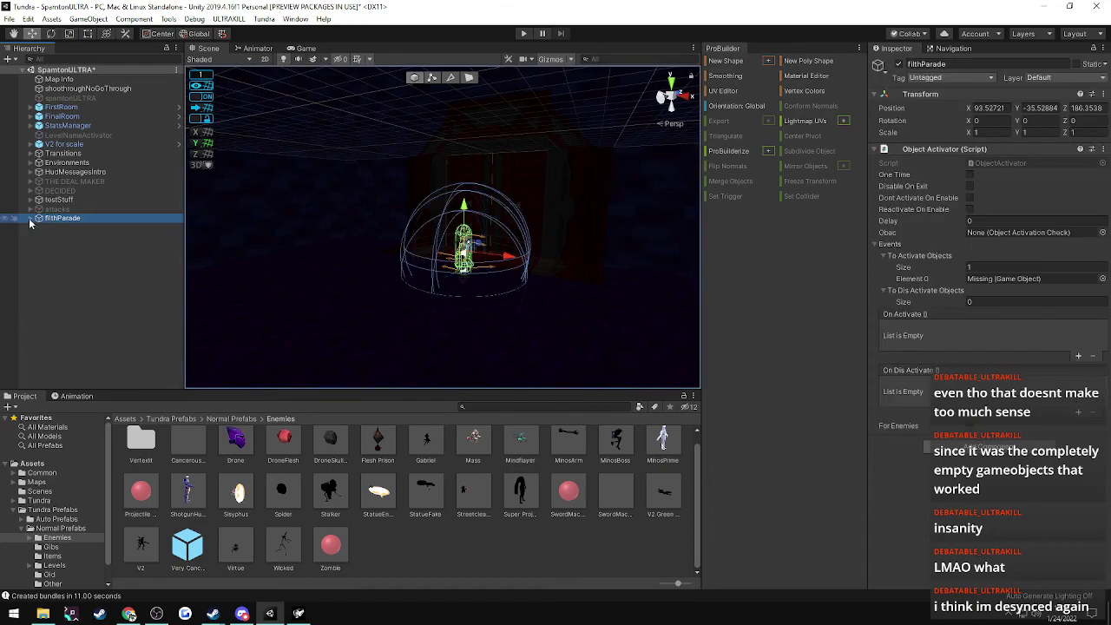
drag(40, 228, 52, 265)
click(41, 221)
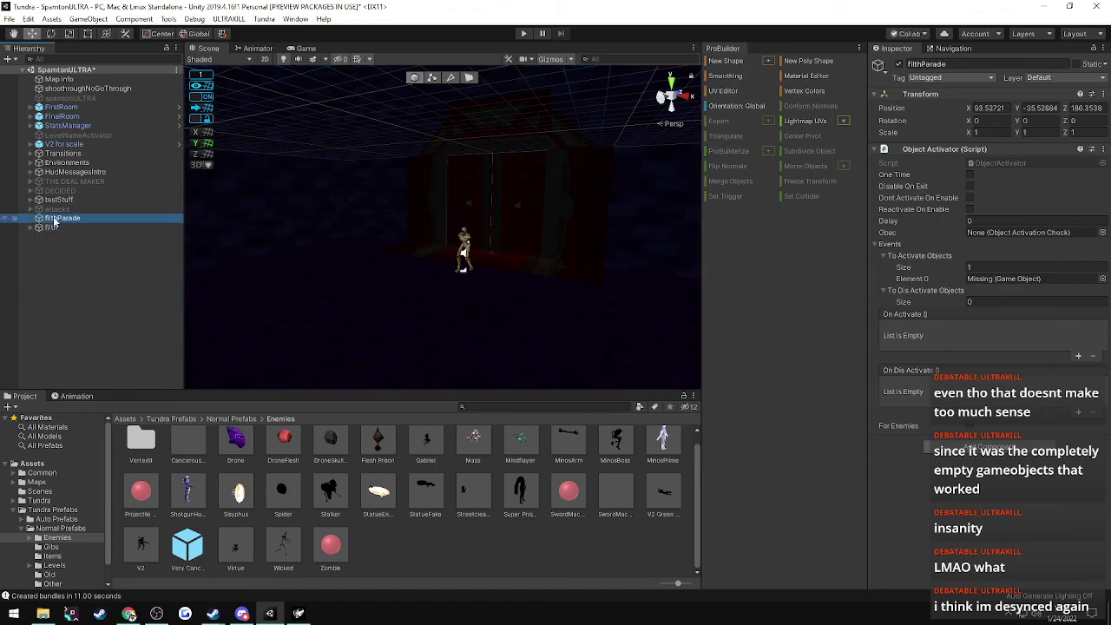
click(26, 222)
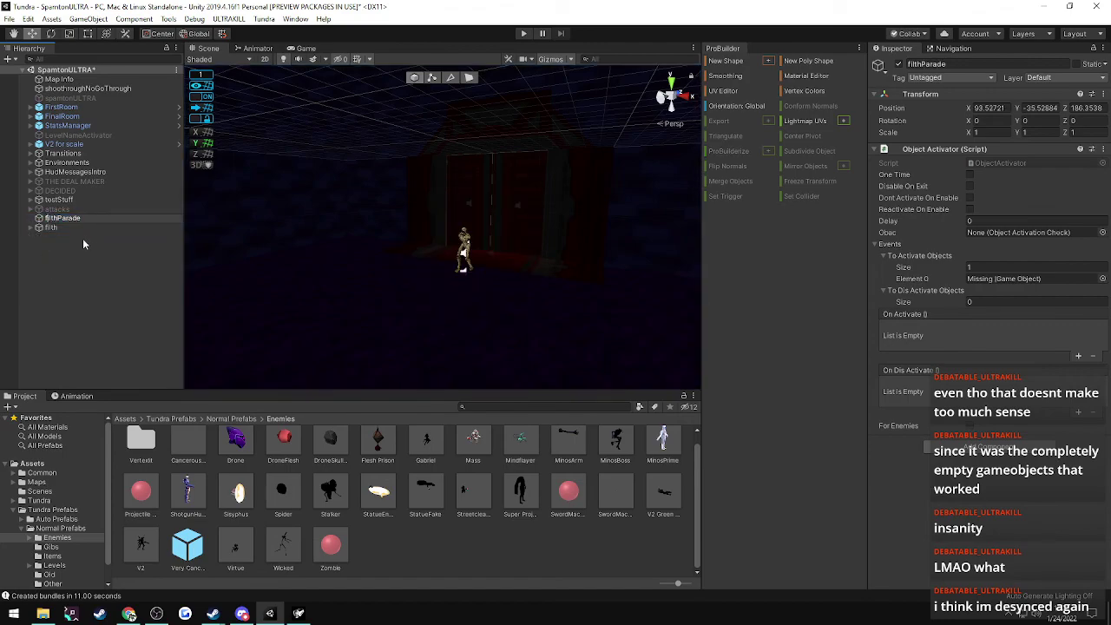
click(48, 257)
click(48, 220)
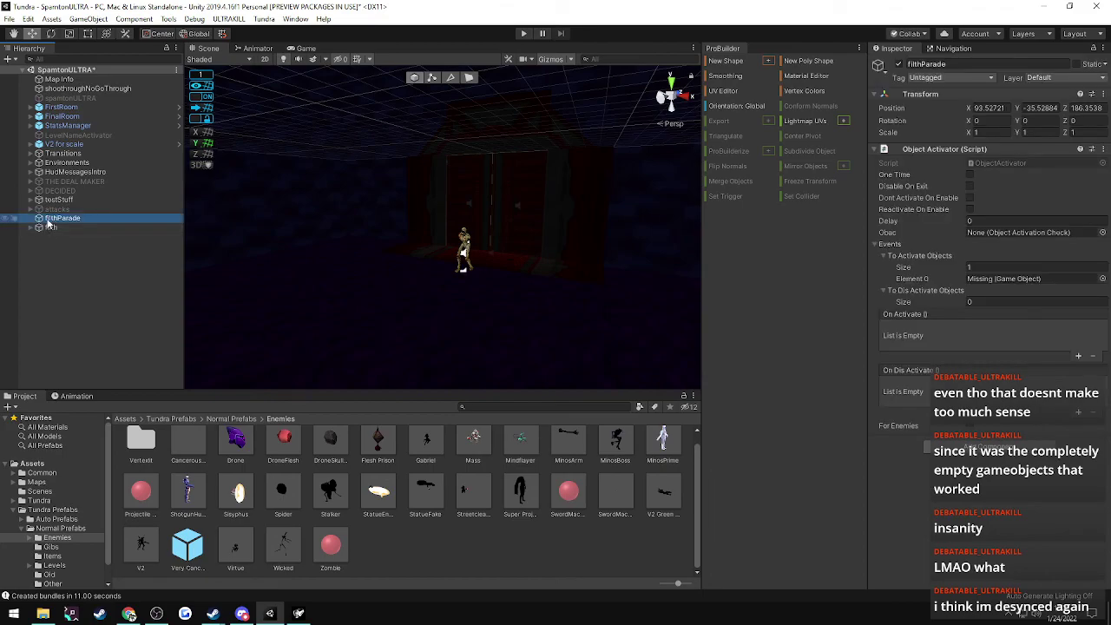
- Duplicate the childless filthParade and place filth above filthParade in the hierarchy
key(ctrl+d)
mouse_move(51, 228)
mouse_down()
mouse_move(58, 263)
mouse_move(55, 217)
mouse_up()
click(54, 227)
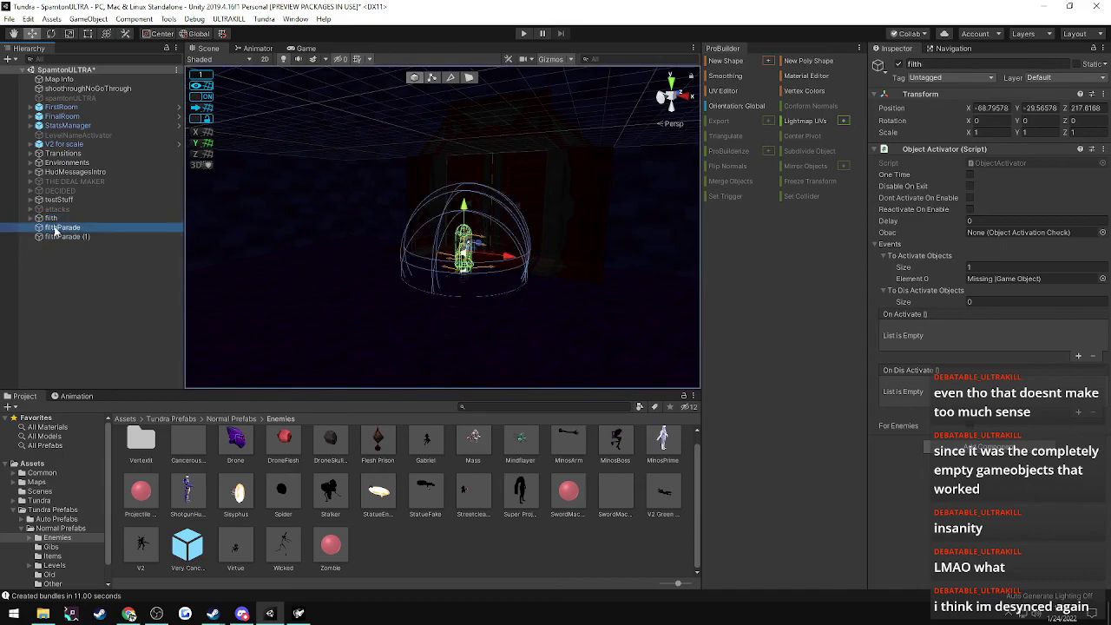
- Set the To Activate Objects size of filthParade (1) to 0
click(58, 236)
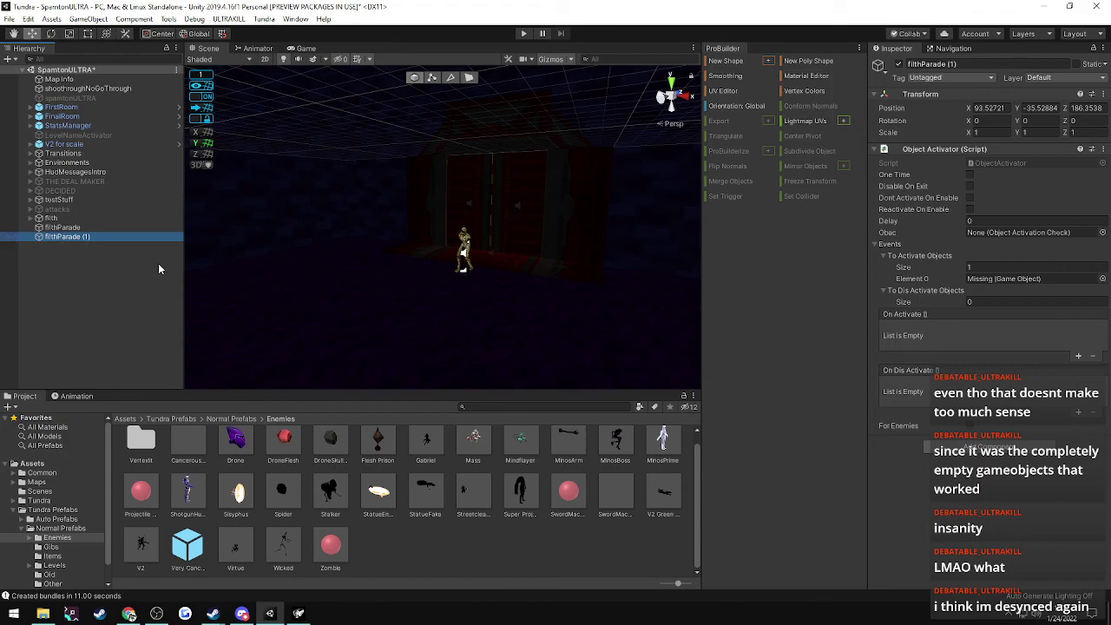
click(984, 269)
text(0)
key(Return)
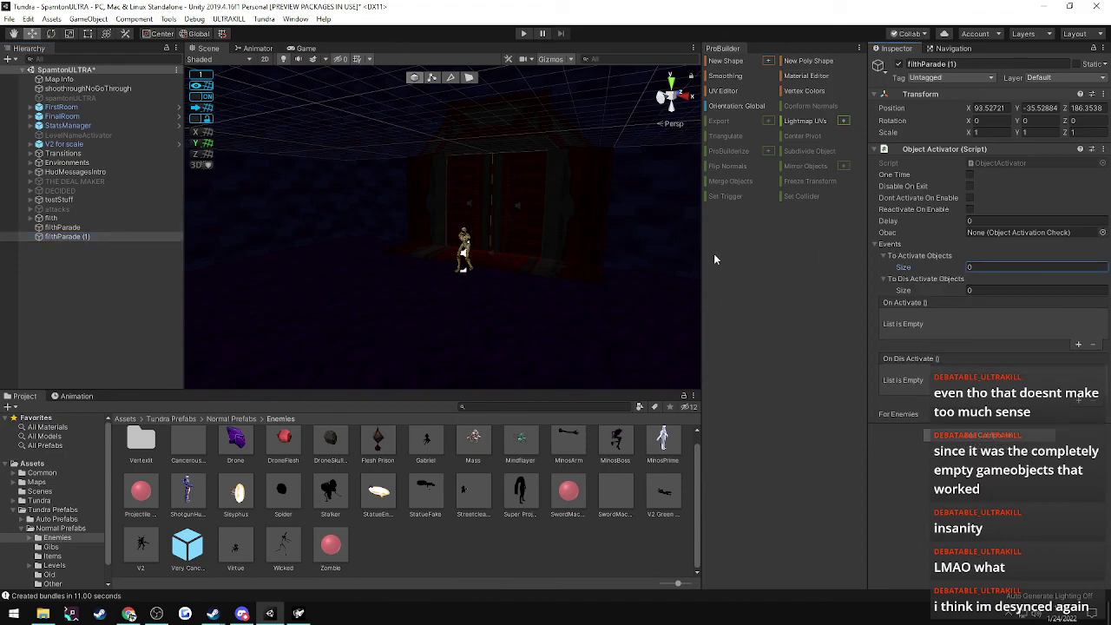
- Assign filthParade (1) as the To Activate Objects element of filthParade, and duplicate the linked pair
click(68, 228)
drag(66, 237, 993, 278)
shift+click(53, 234)
key(ctrl+d)
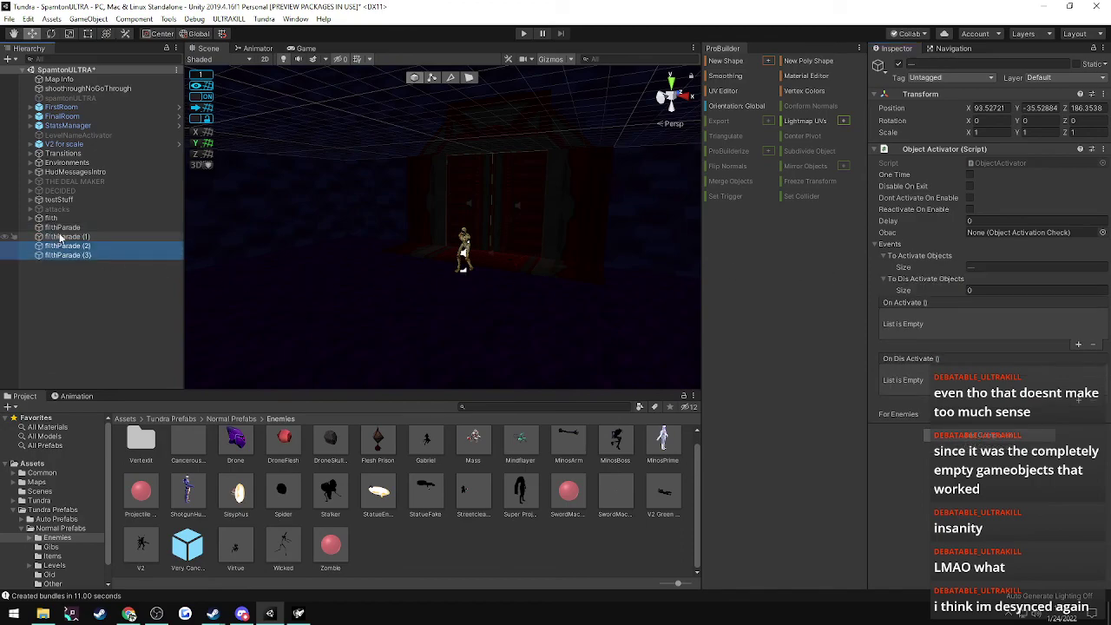
- Add filthParade (2) to the To Activate Objects of filthParade (1) and check the links of the duplicated pair
click(63, 245)
key(Down)
click(62, 236)
drag(62, 245, 920, 257)
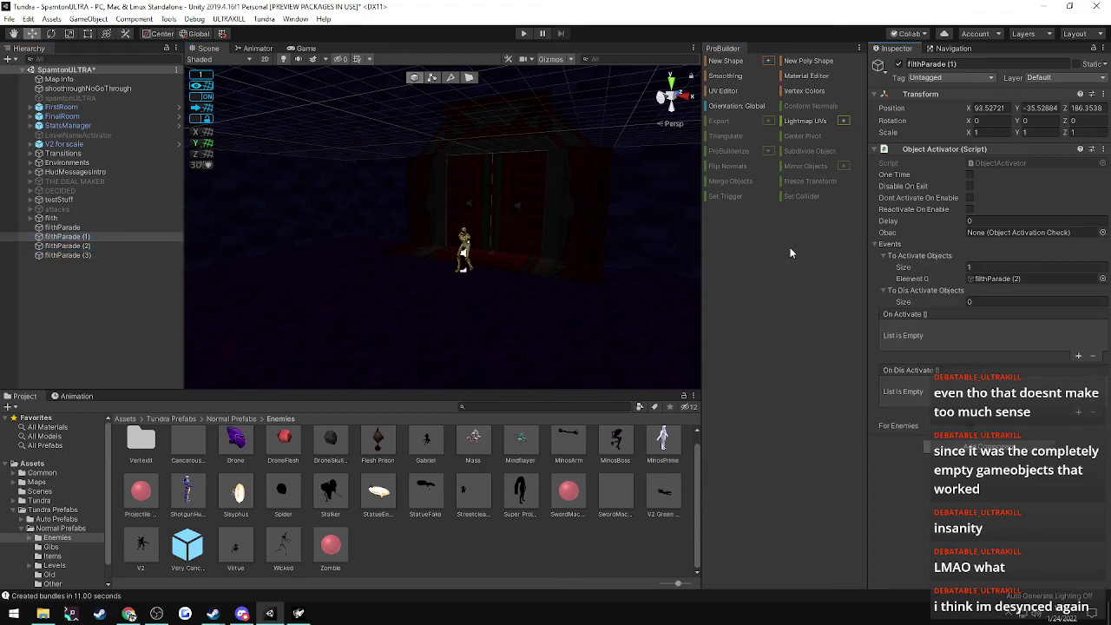
click(69, 247)
click(75, 255)
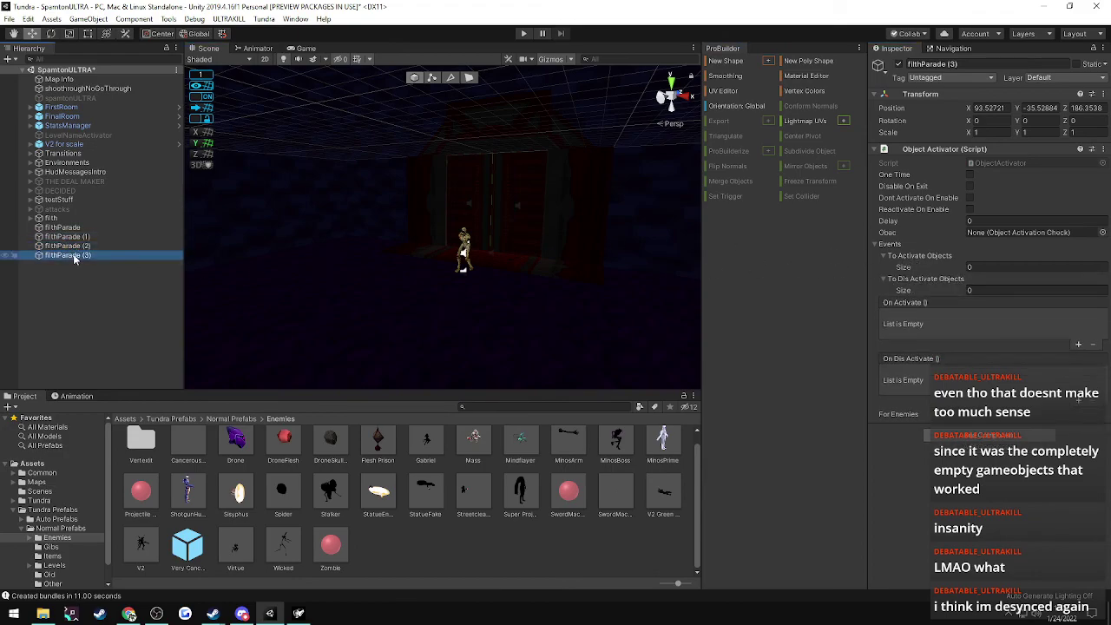
- Duplicate the four linked objects from filthParade to filthParade (3) together
click(73, 228)
shift+click(76, 256)
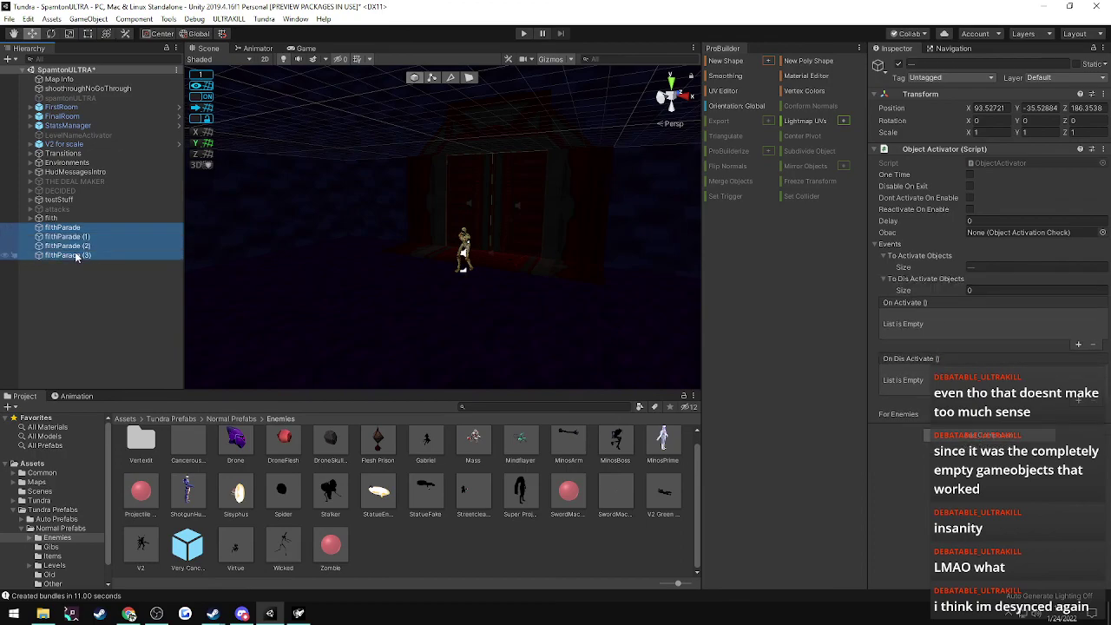
key(ctrl+d)
- Check the links of the new copies and add filthParade (4) to the To Activate Objects of filthParade (3)
click(74, 265)
key(Down)
key(Up)
key(Up)
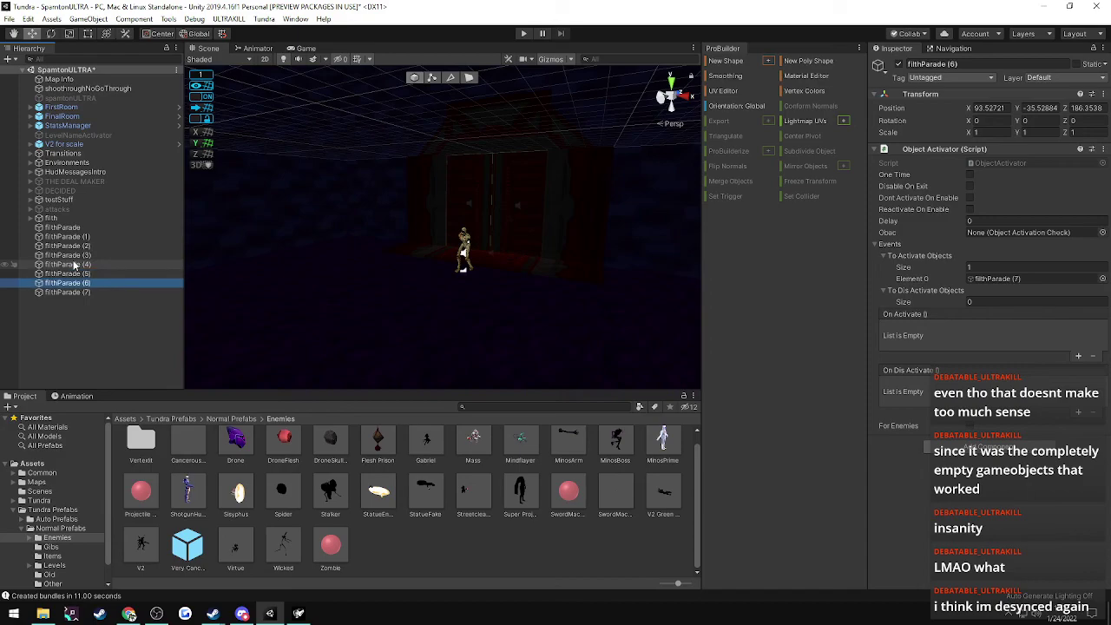
drag(74, 264, 925, 262)
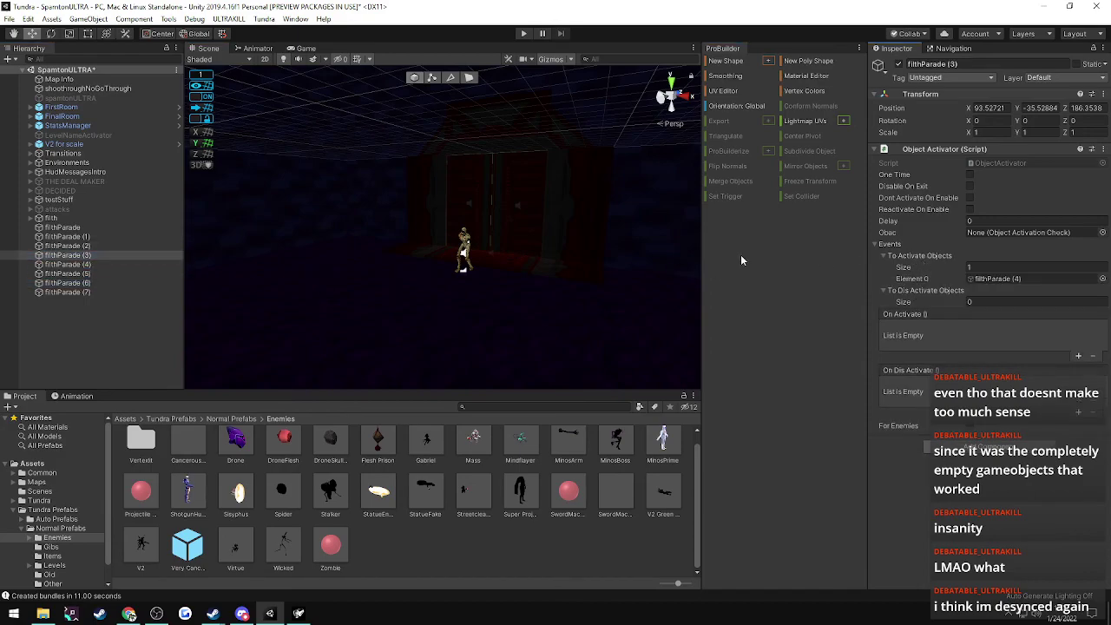
- Duplicate the eight linked objects from filthParade to filthParade (7) together
click(61, 228)
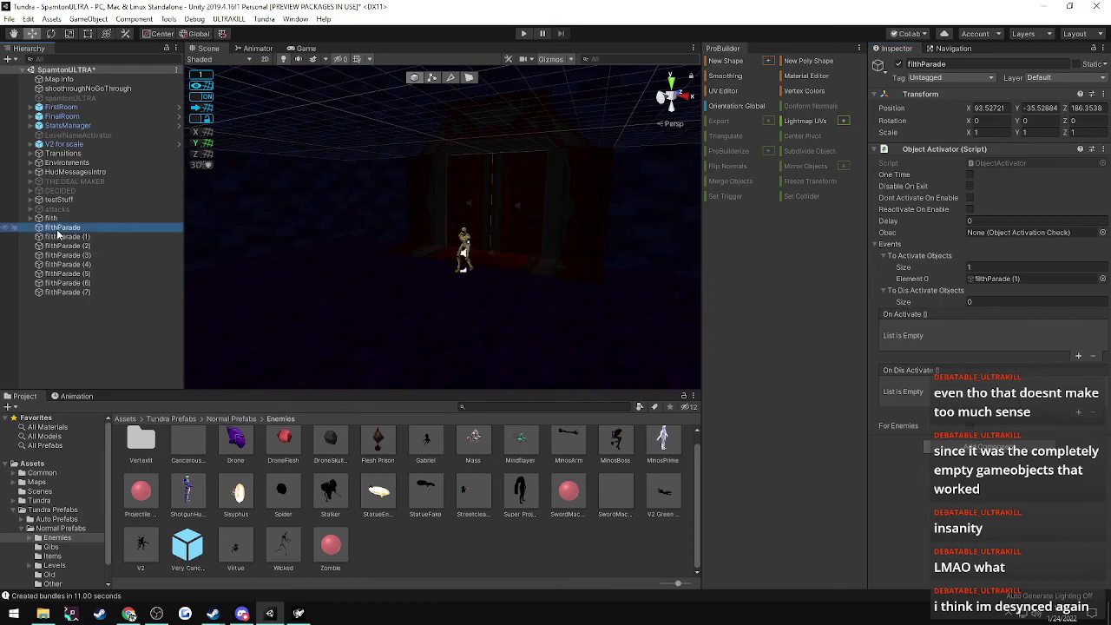
shift+click(63, 293)
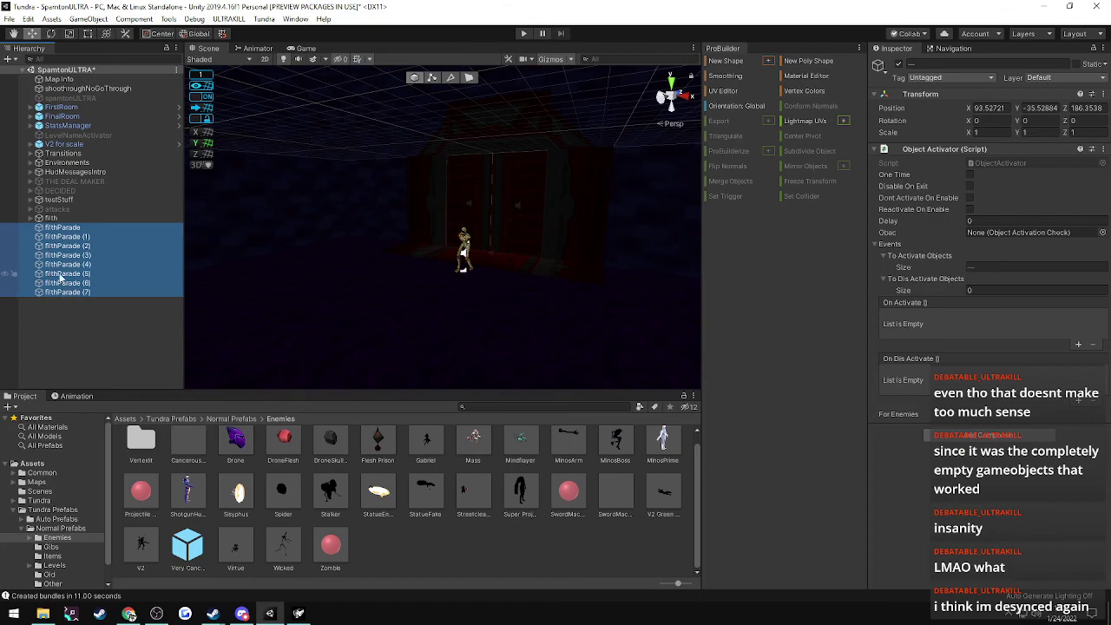
key(ctrl+d)
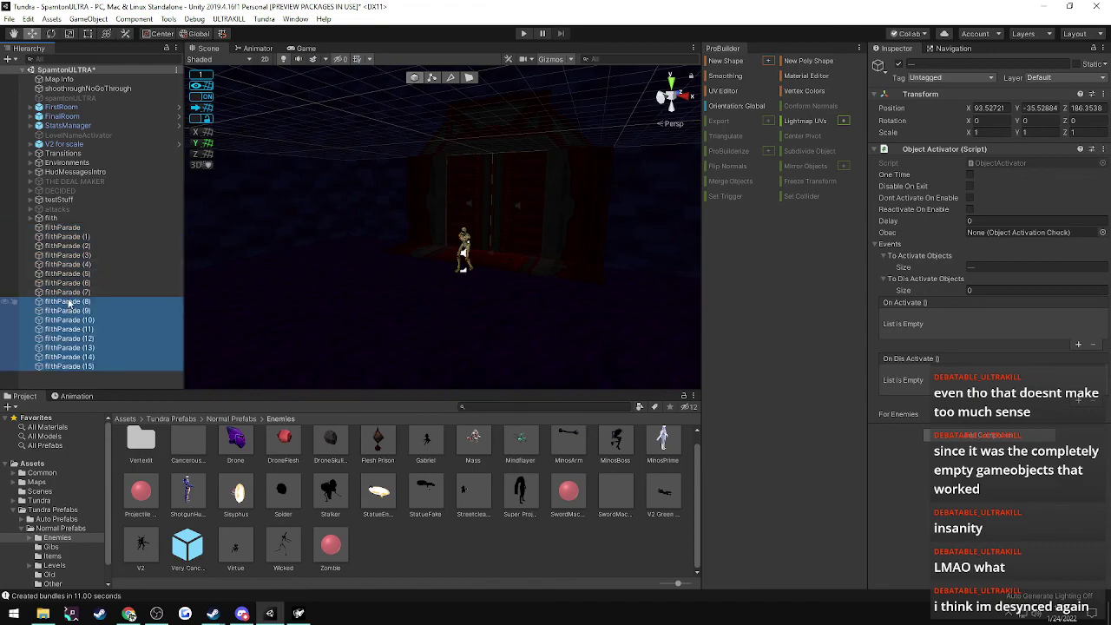
- Examine the activation target of each copy from filthParade (8) to filthParade (14)
click(69, 302)
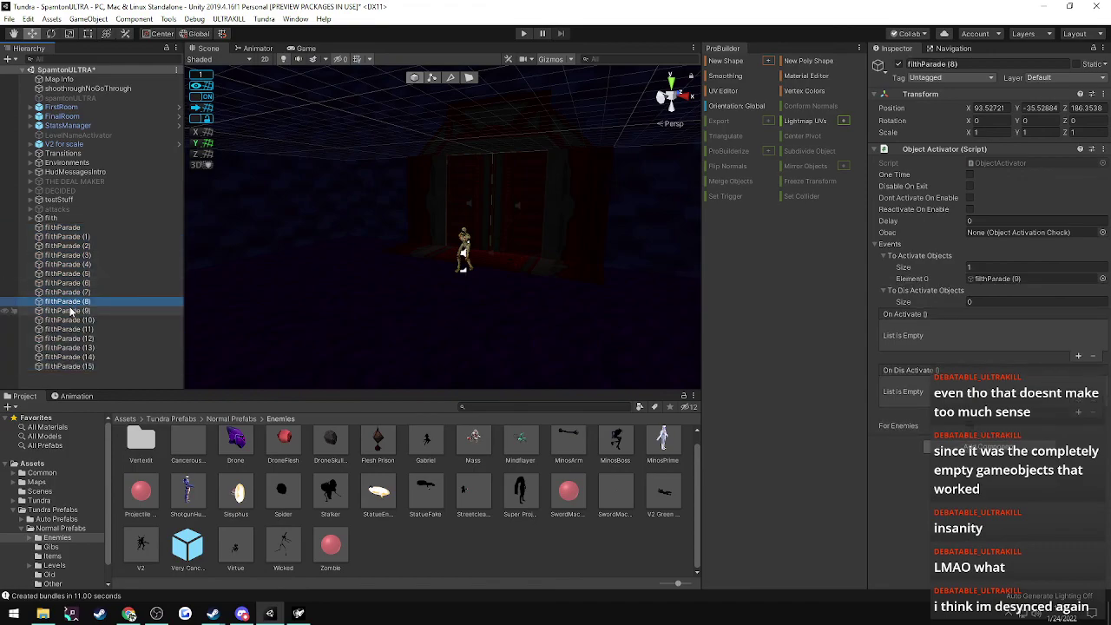
click(71, 310)
key(Down)
key(Down)
key(Down)
key(Down)
key(Down)
key(Down)
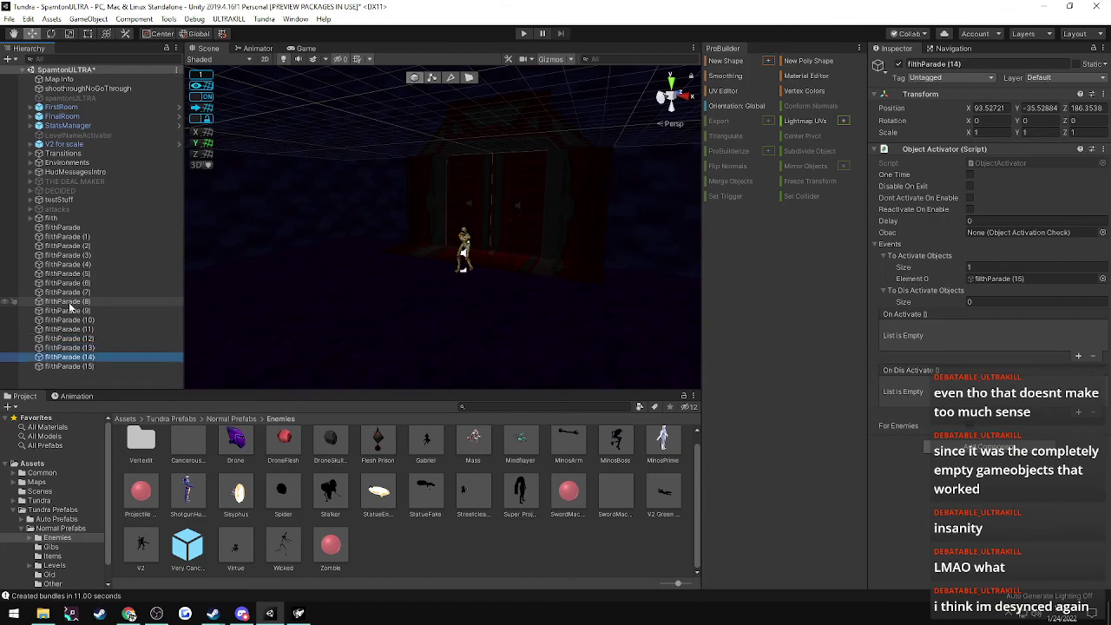
click(73, 357)
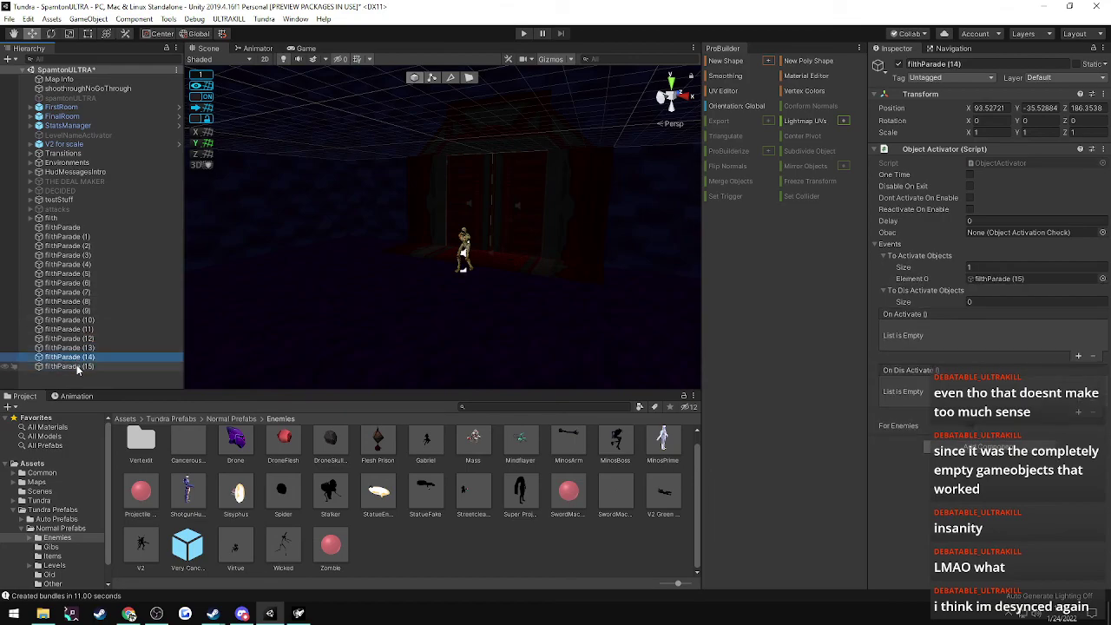
- Add filthParade (8) to the To Activate Objects of filthParade (7)
click(66, 301)
key(Up)
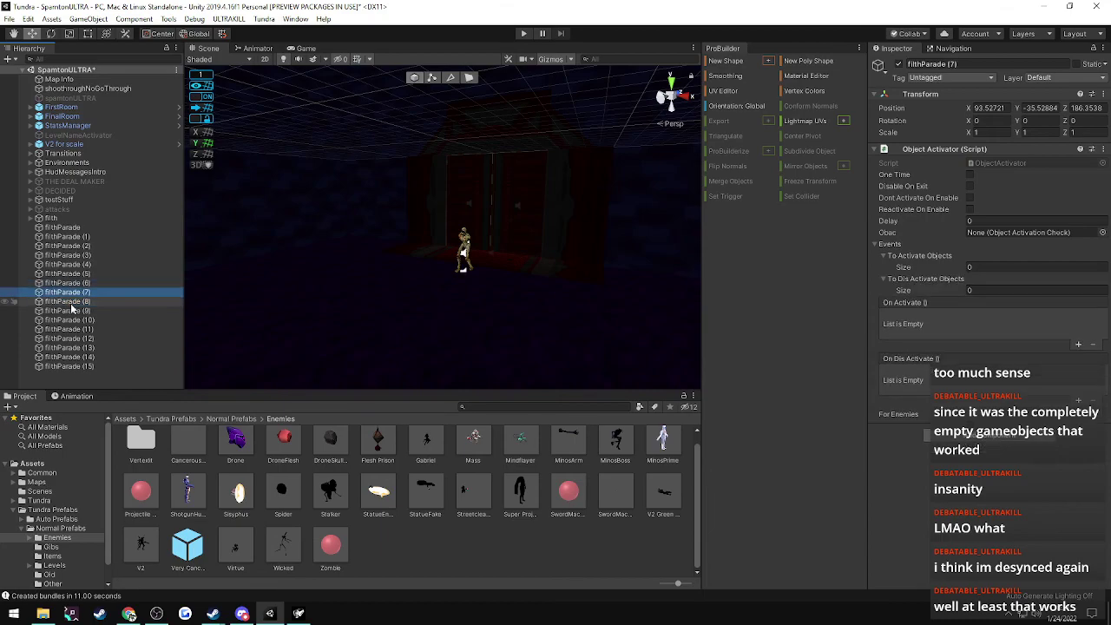
drag(84, 305, 930, 261)
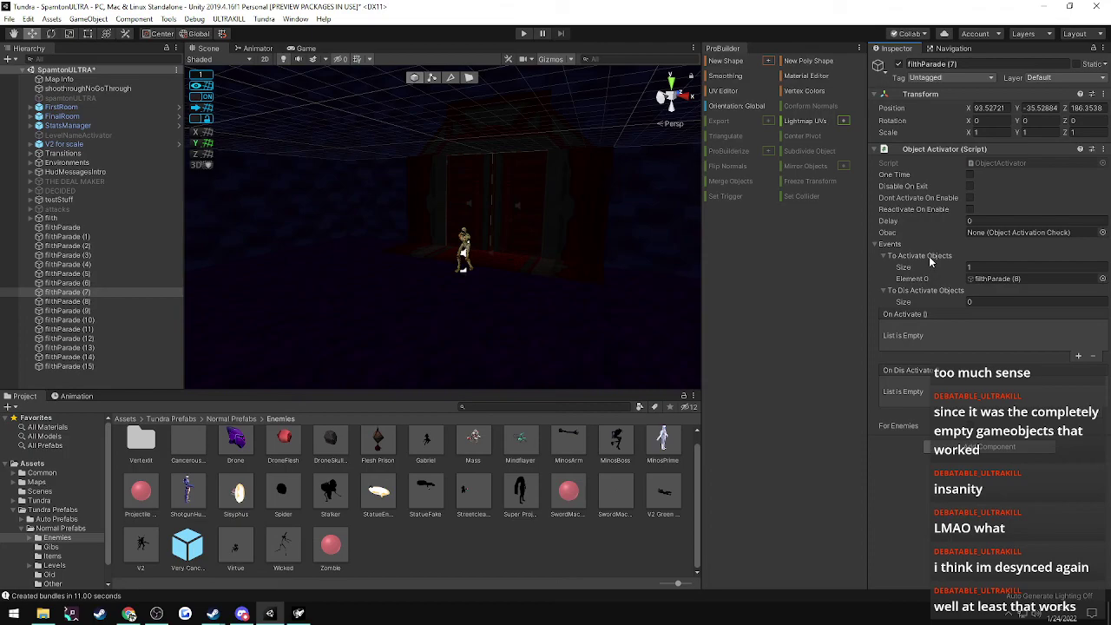
click(102, 282)
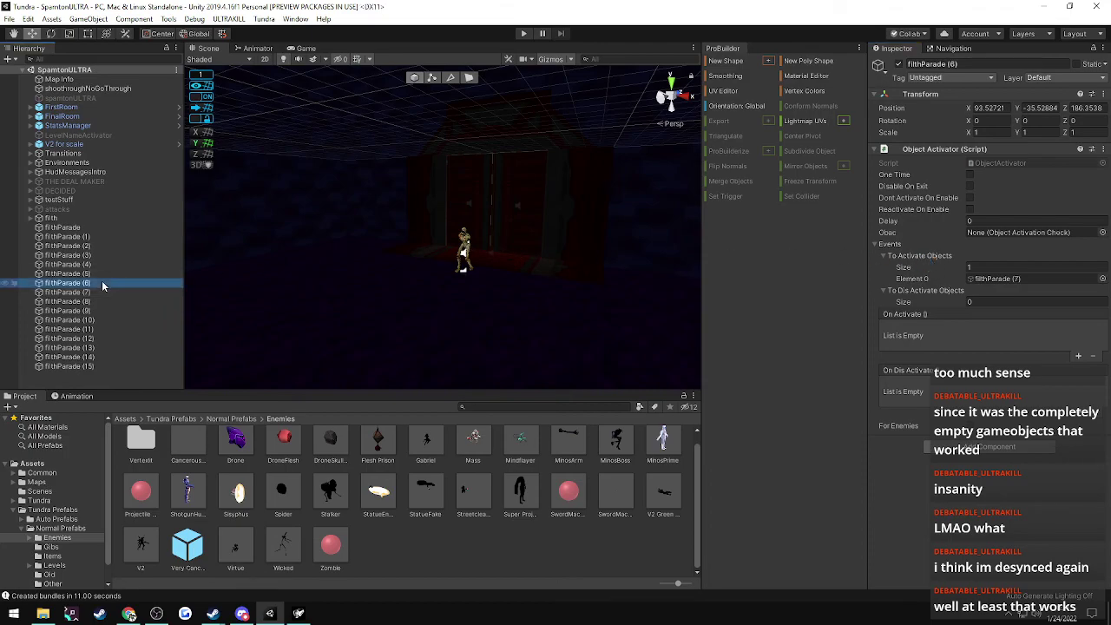
- Duplicate the sixteen objects from filthParade to filthParade (15), and add filthParade (16) to the To Activate Objects of filthParade (15)
click(61, 219)
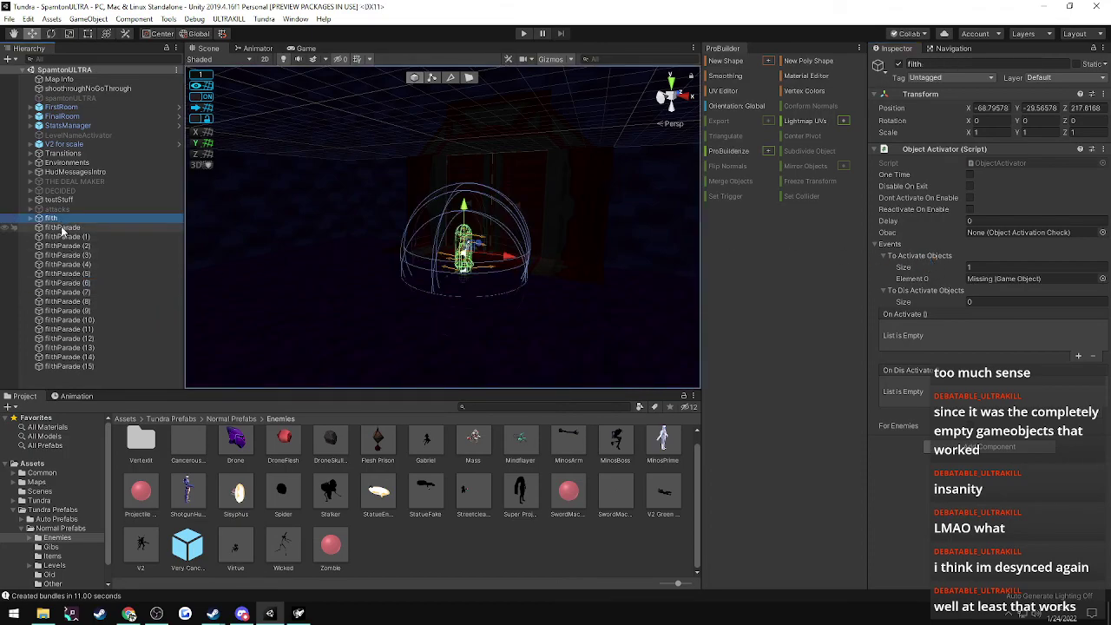
click(63, 227)
shift+click(84, 367)
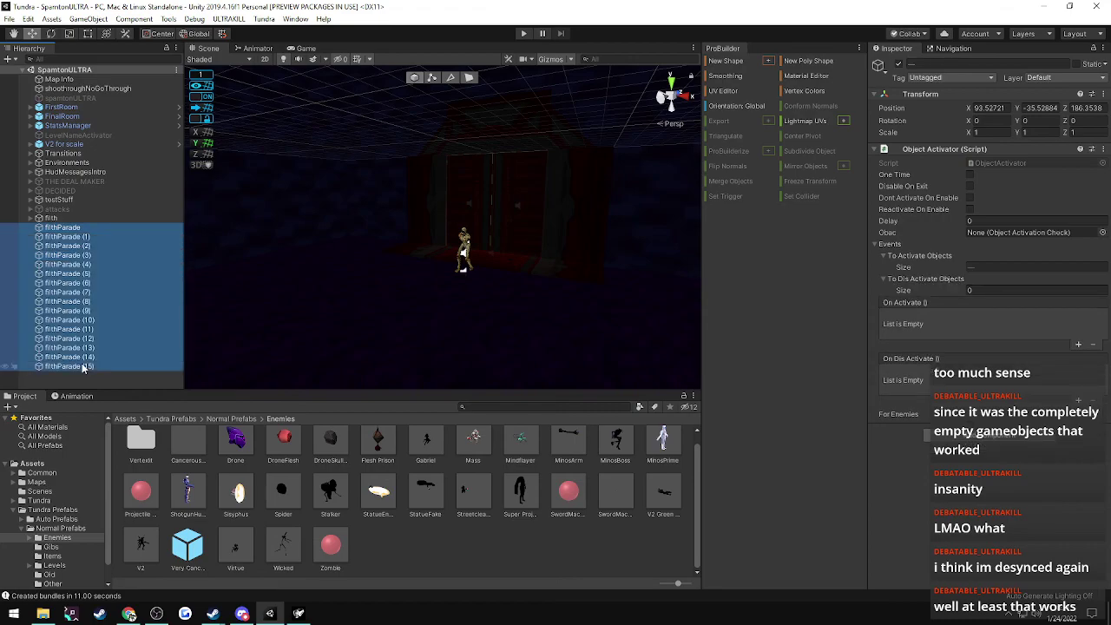
key(ctrl+d)
click(82, 291)
drag(81, 300, 918, 264)
- Examine the activation targets along the filthParade chain down to filthParade (31)
click(78, 293)
key(Down)
key(Down)
key(Down)
key(Down)
key(Down)
key(Down)
key(Down)
key(Down)
key(Down)
key(Down)
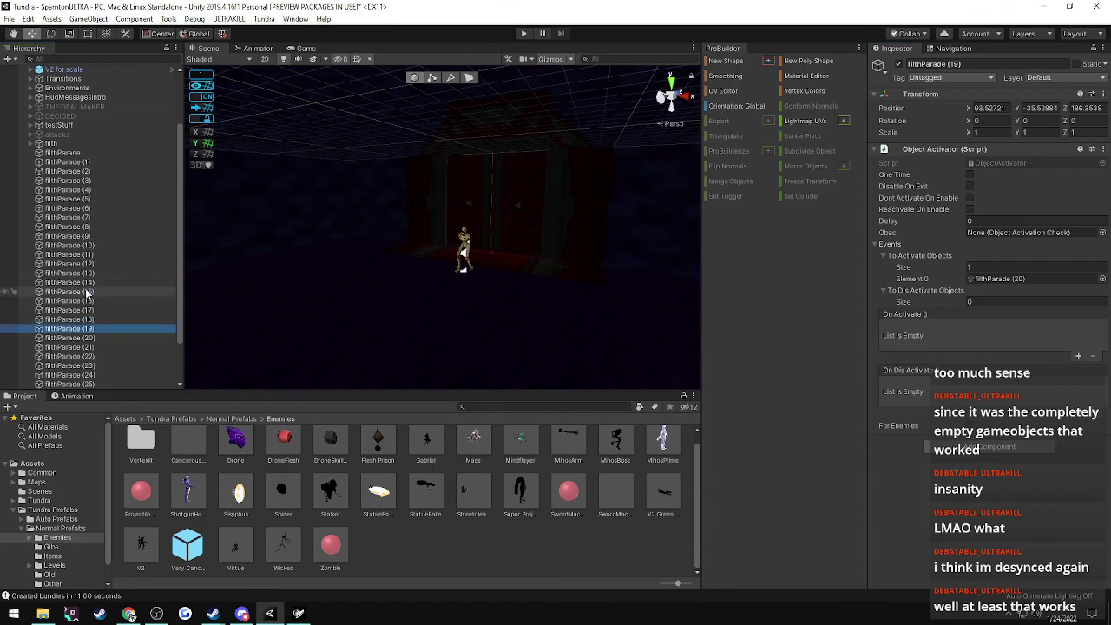
key(Down)
key(Down)
key(Down)
key(Down)
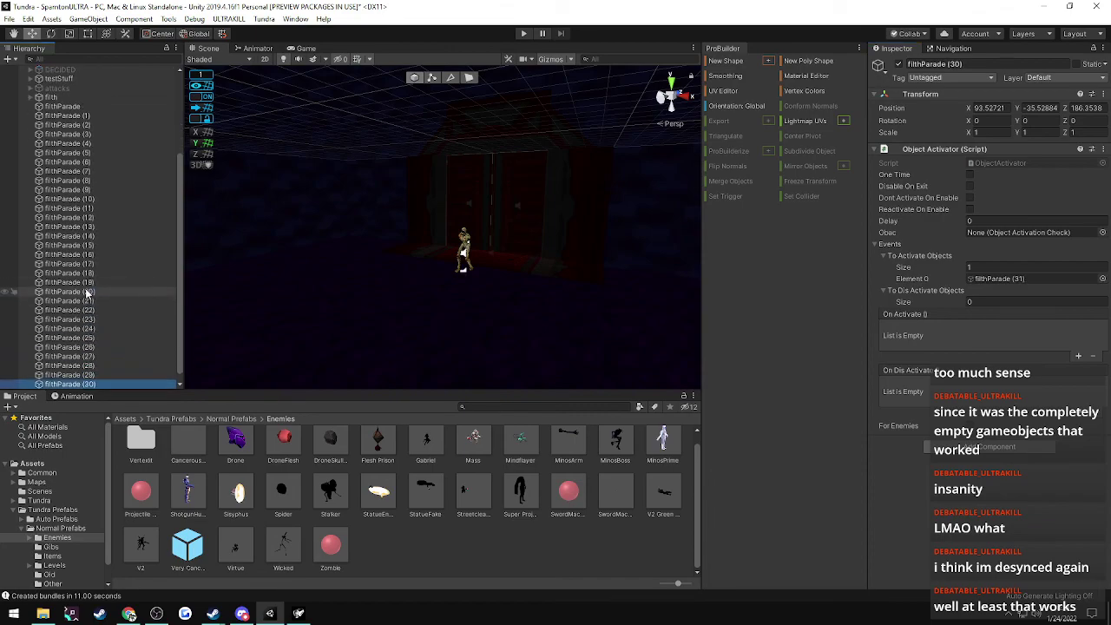
key(Down)
key(Down)
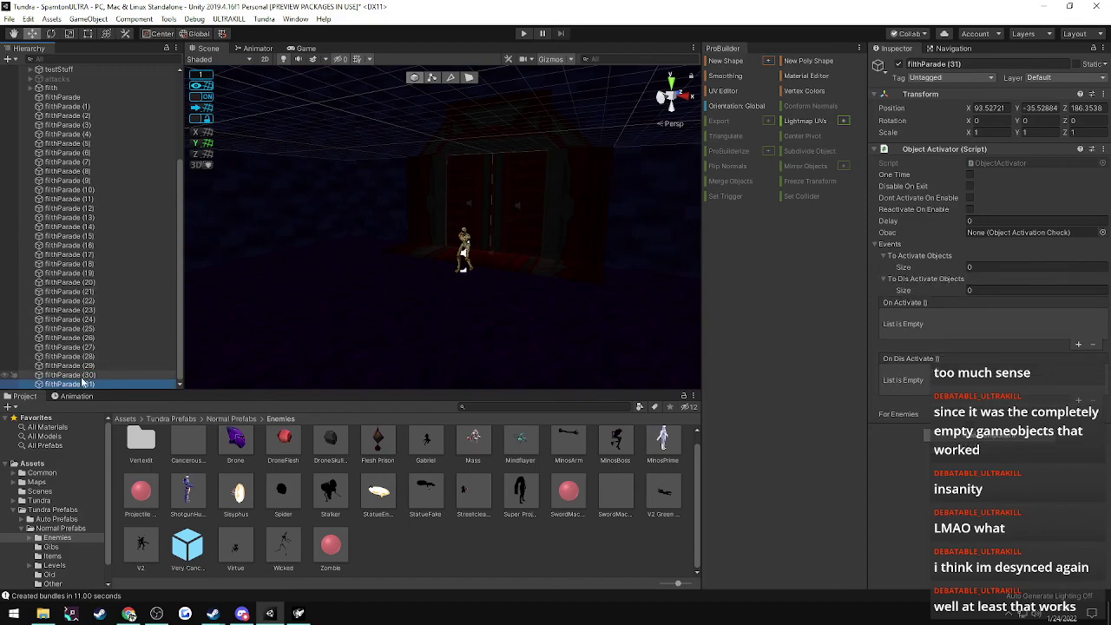
- Duplicate the 32 objects from filthParade to filthParade (31), and add filthParade (32) to the To Activate Objects of filthParade (31)
shift+click(65, 99)
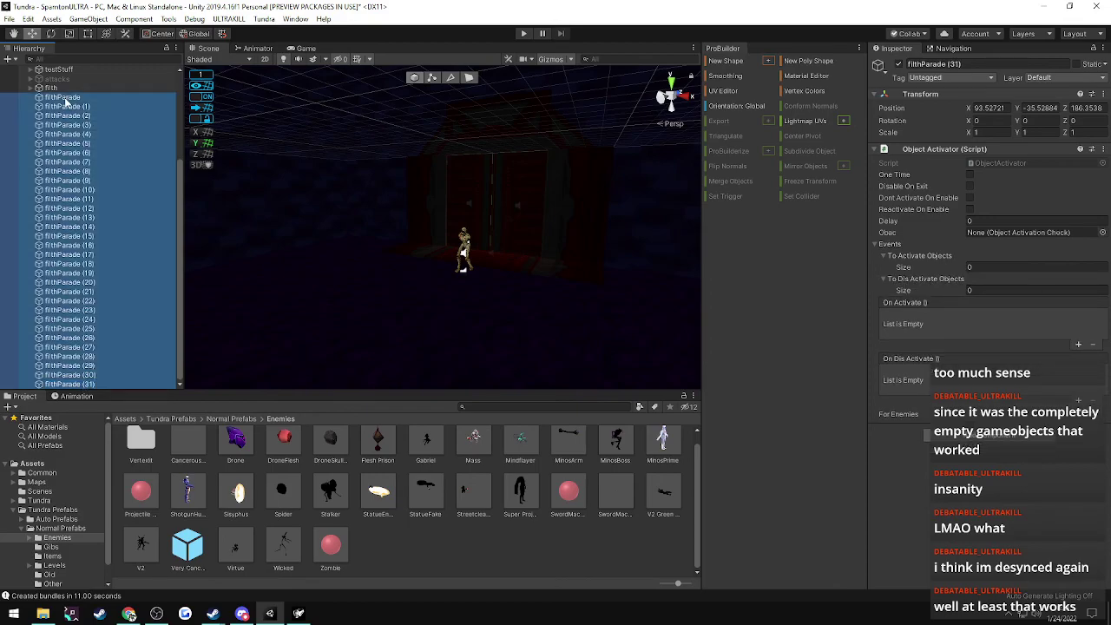
key(ctrl+d)
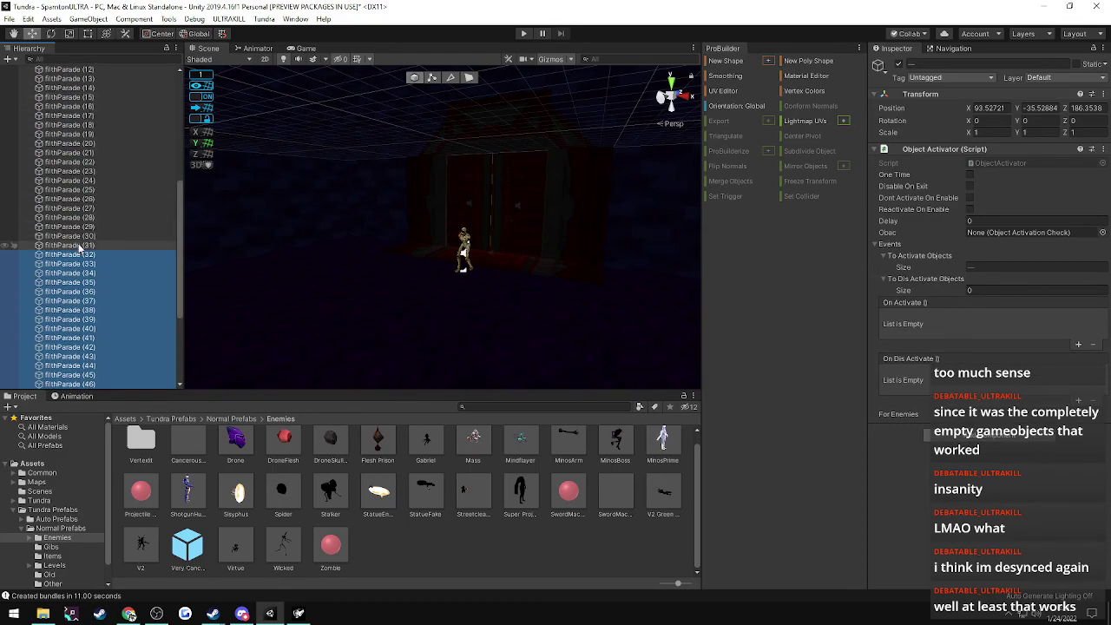
click(72, 245)
drag(76, 257, 905, 263)
- Examine the activation targets of the copies from filthParade (32) to filthParade (63)
click(83, 256)
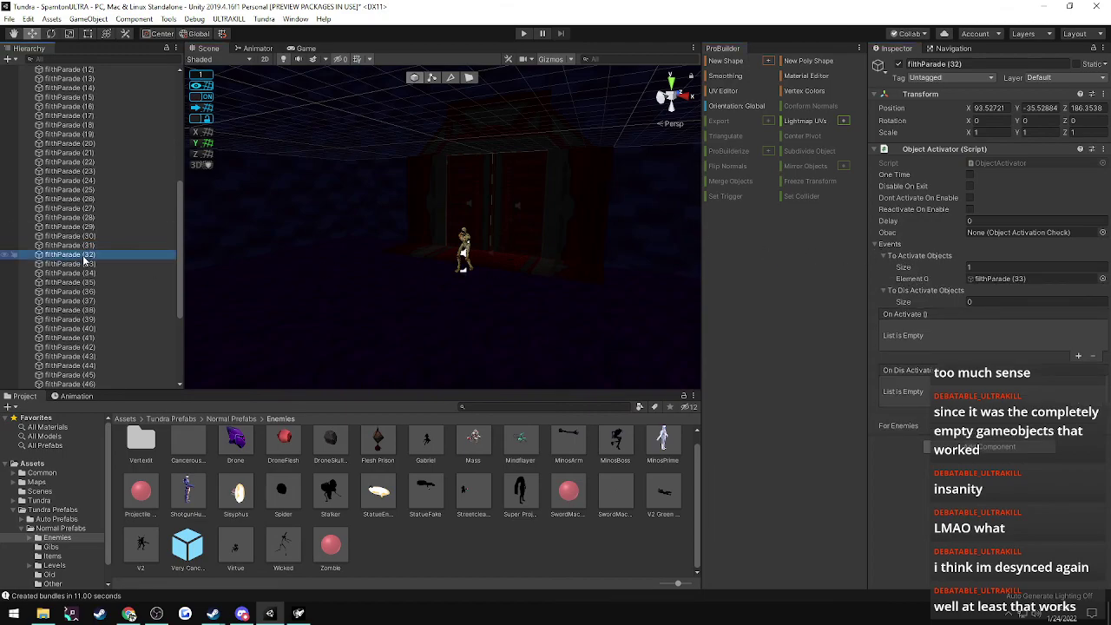
key(Down)
key(Down)
key(Down)
key(Down)
key(Down)
key(Down)
key(Down)
key(Down)
key(Down)
key(Down)
key(Down)
key(Down)
key(Down)
key(Down)
key(Down)
key(Down)
key(Down)
key(Down)
key(Down)
key(Down)
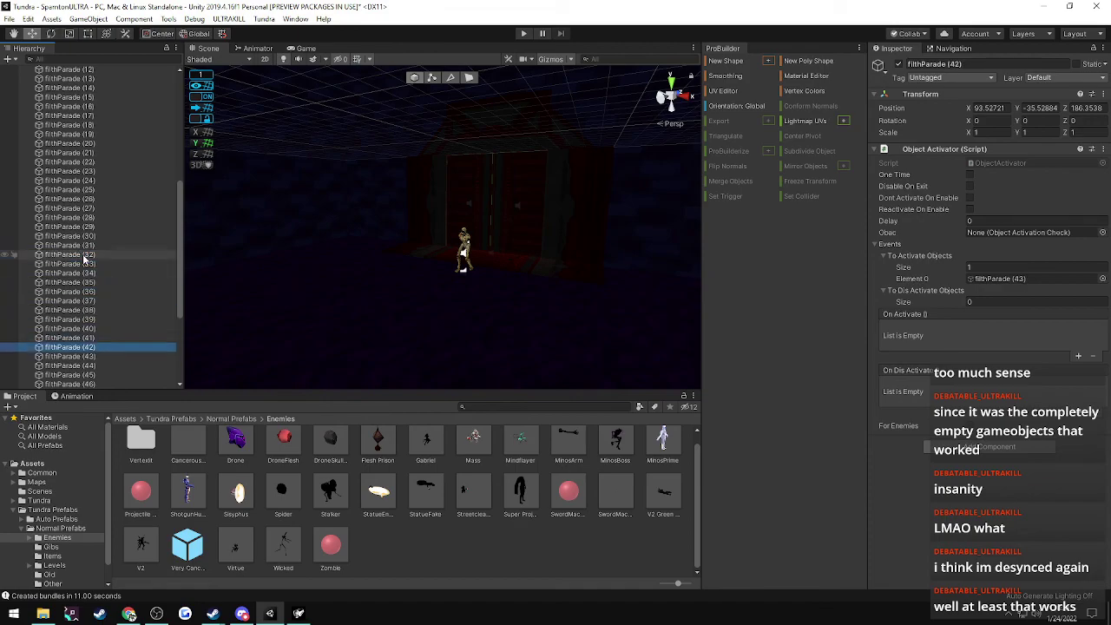
drag(178, 298, 179, 148)
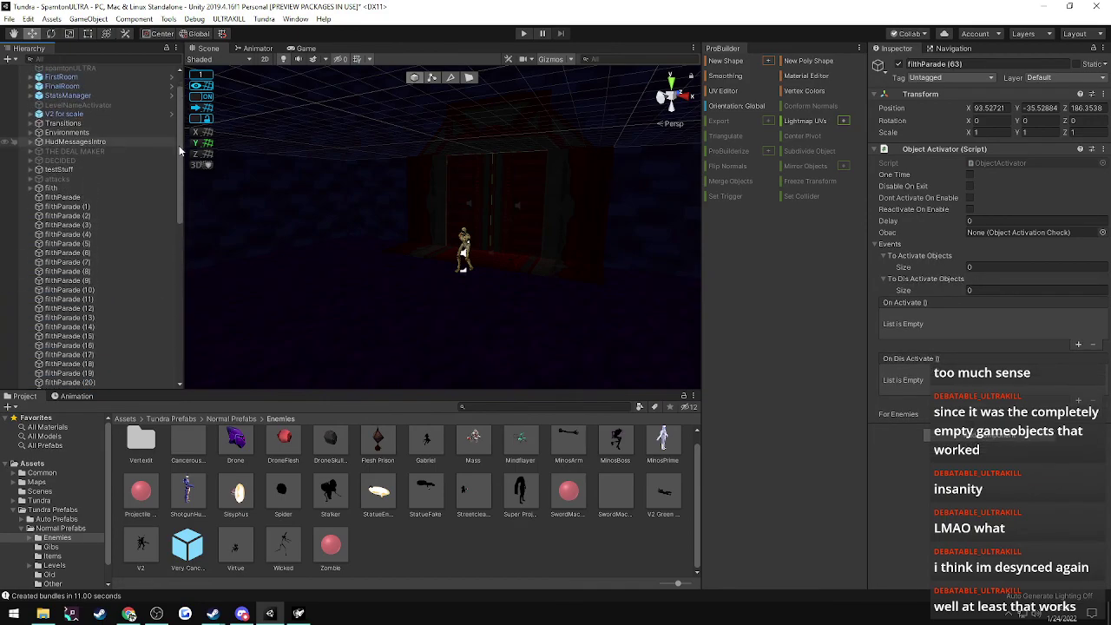
click(46, 199)
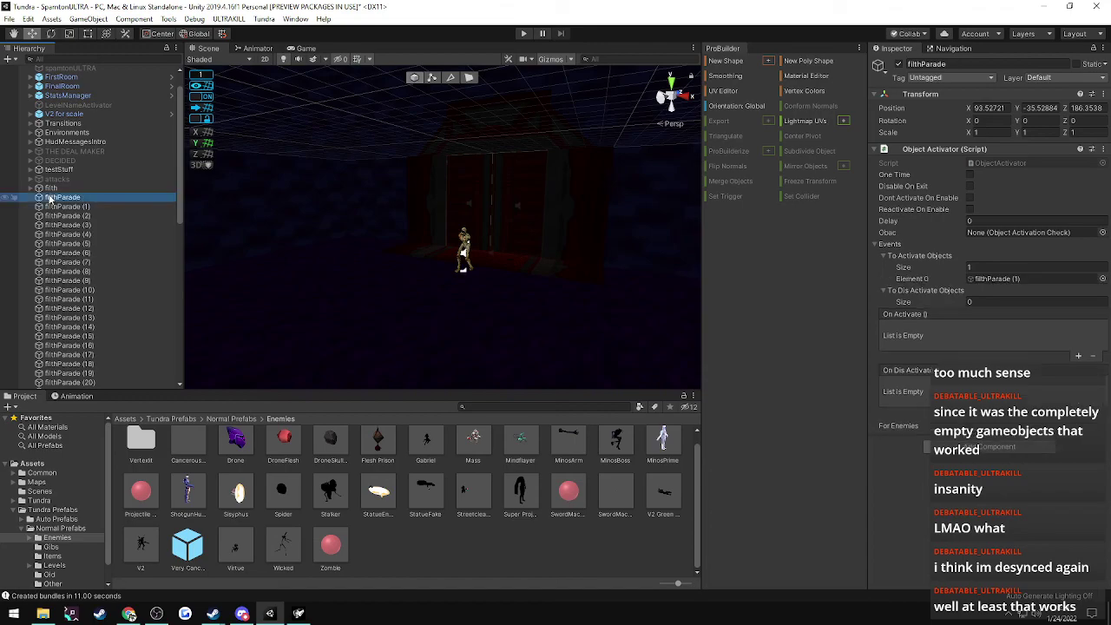
scroll(83, 302, down, 6)
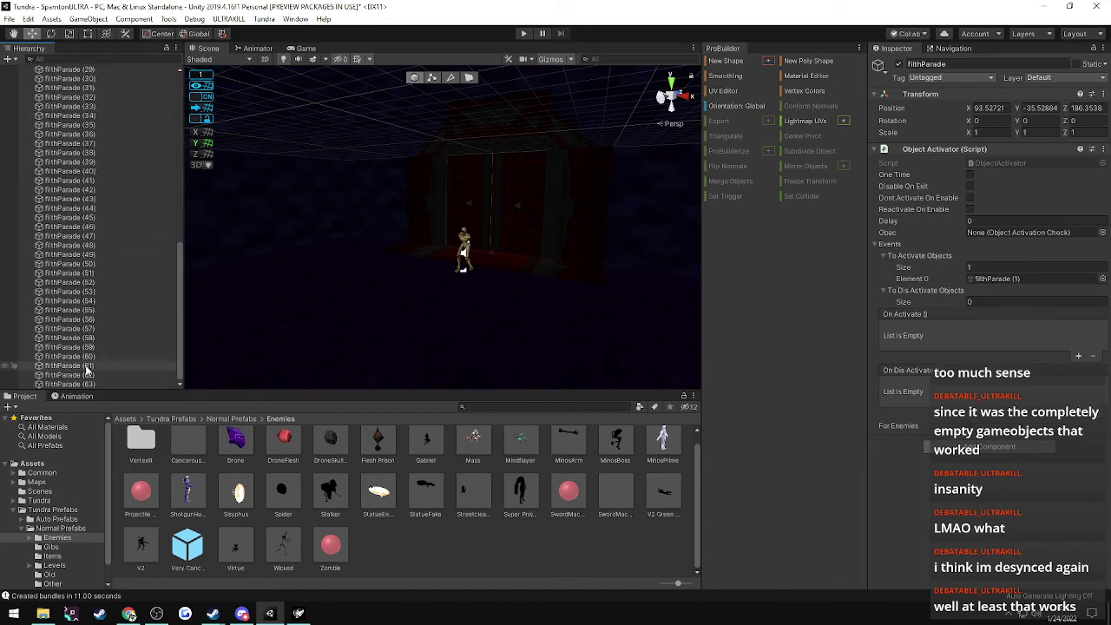
scroll(83, 304, down, 10)
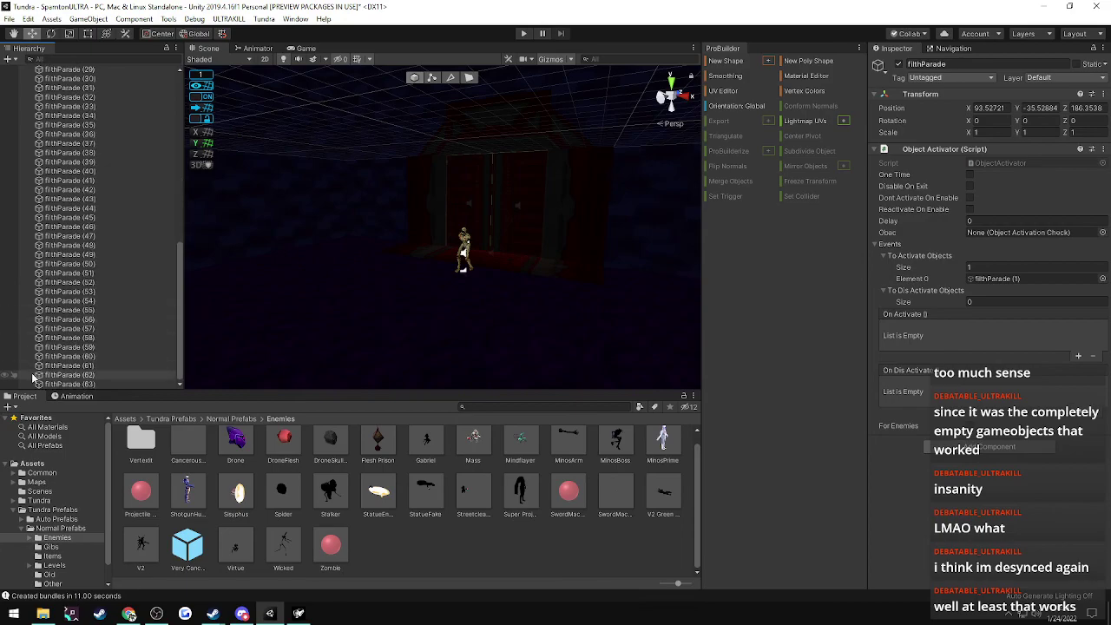
click(71, 383)
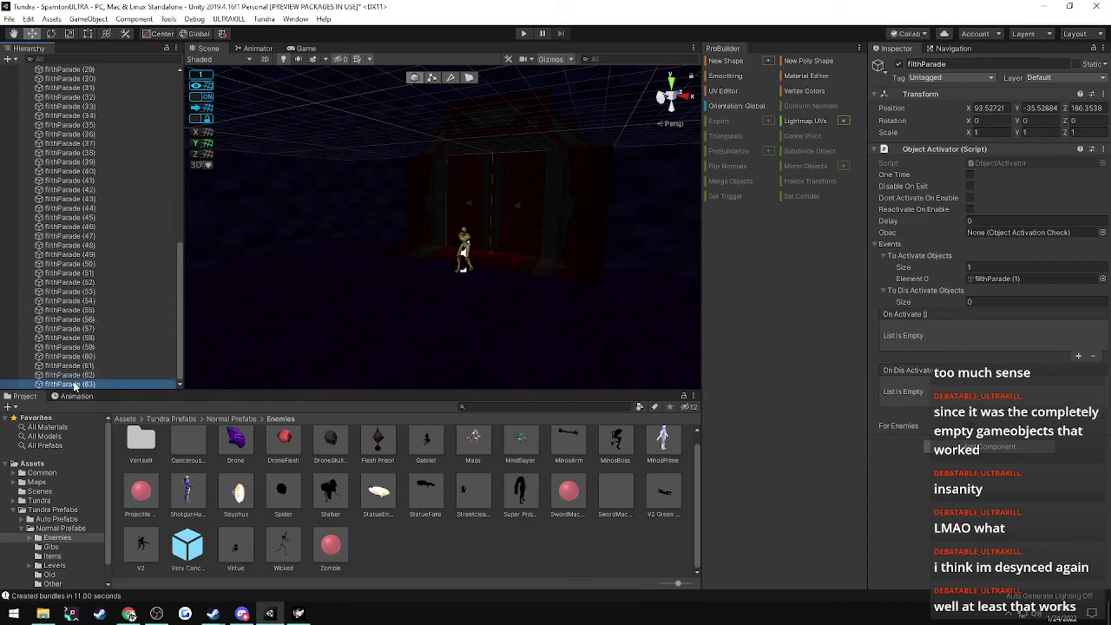
scroll(71, 375, up, 15)
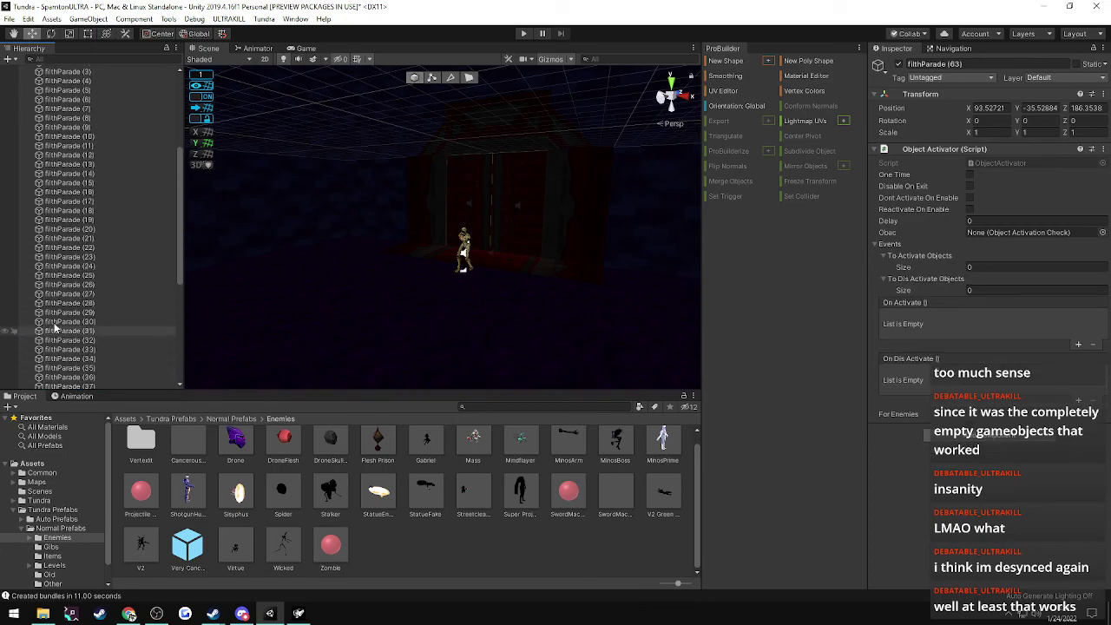
shift+click(50, 209)
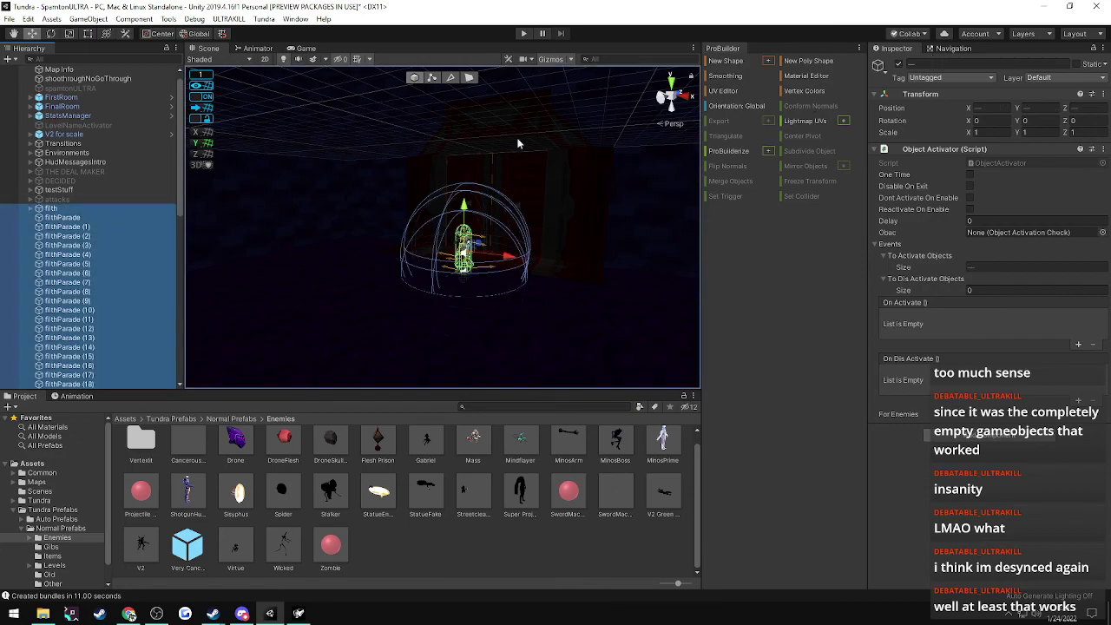
click(953, 63)
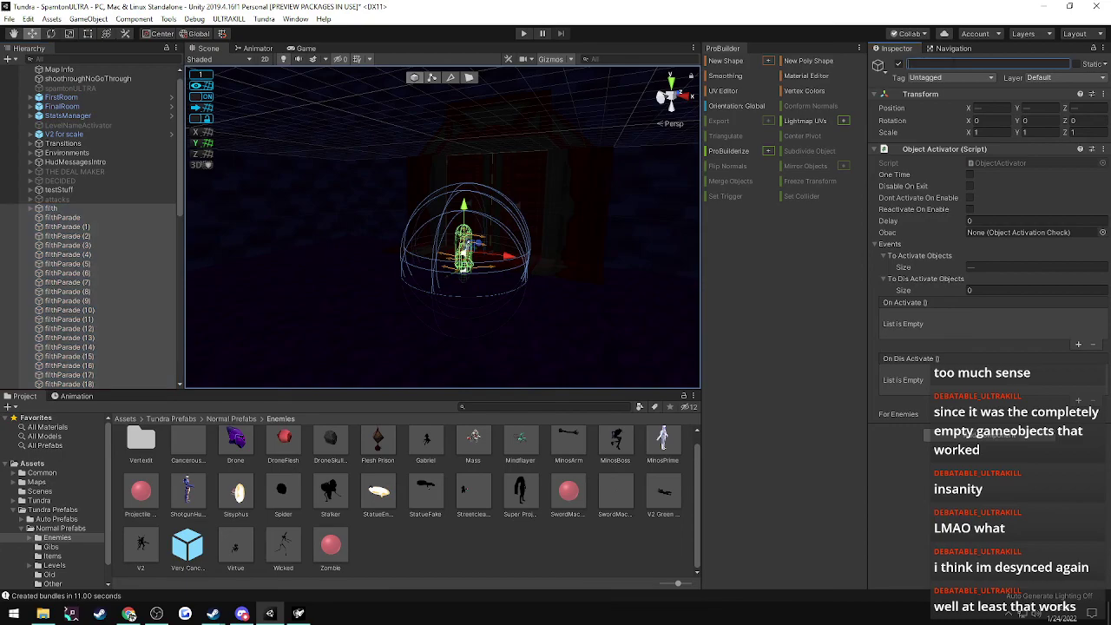
click(913, 454)
click(67, 209)
click(55, 200)
click(55, 209)
- Create an empty object under filthParade (62) and move it out to the root level, below filthParade (63)
scroll(60, 223, down, 4)
scroll(61, 228, down, 10)
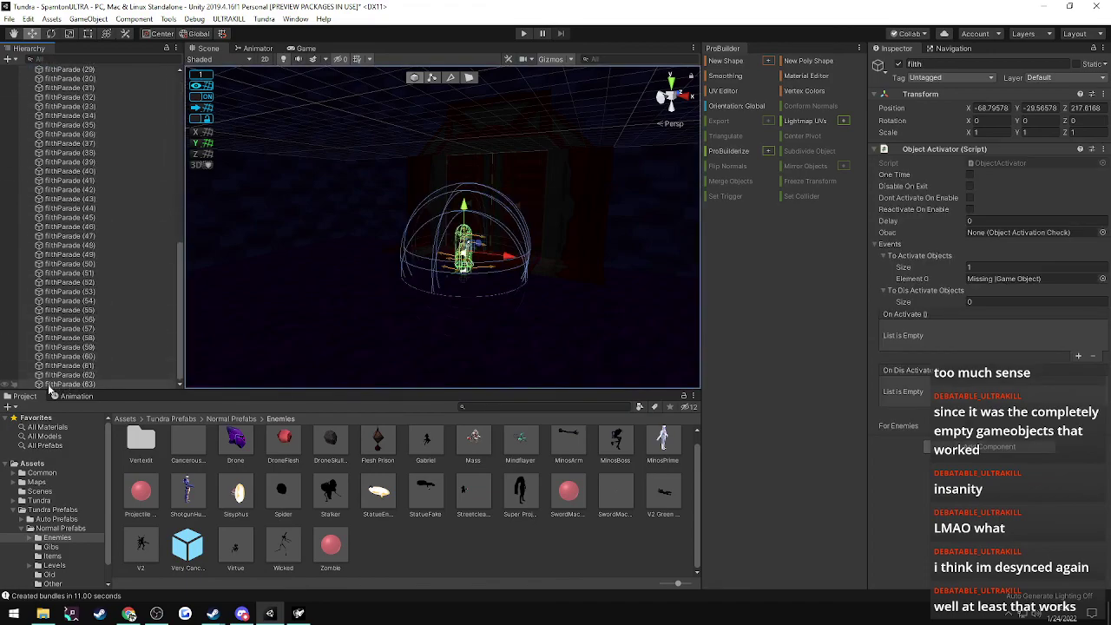
right_click(22, 378)
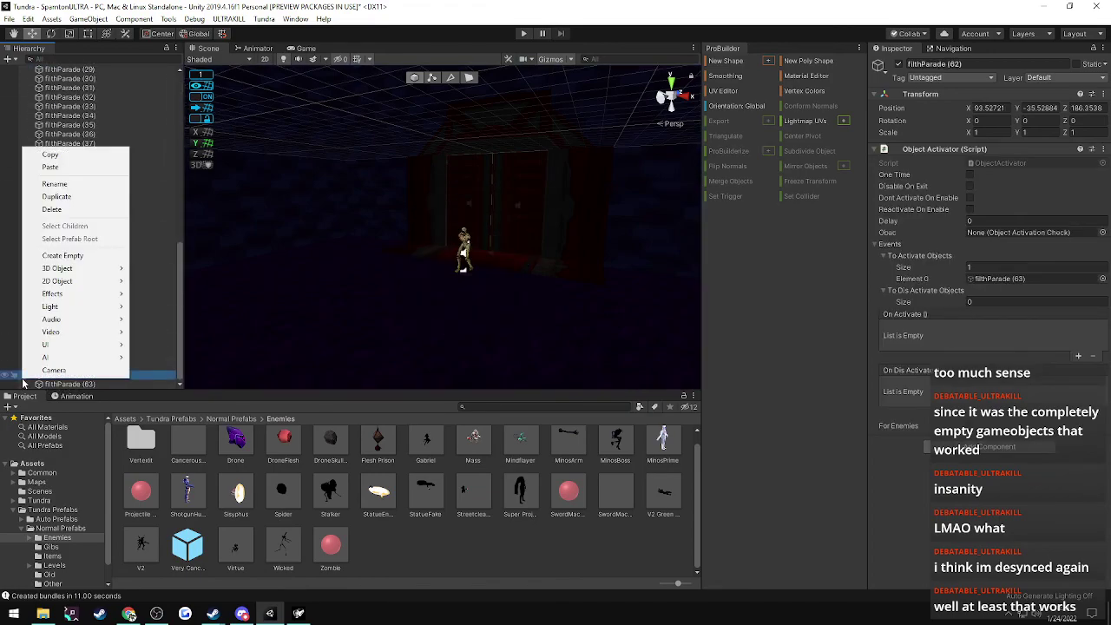
click(63, 255)
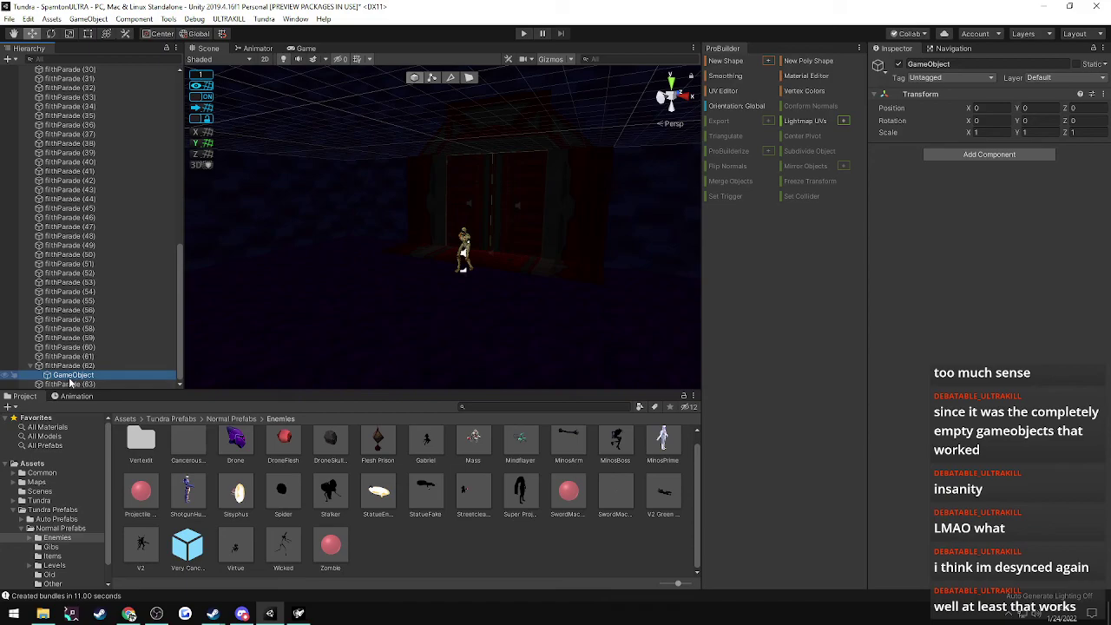
drag(68, 391, 66, 387)
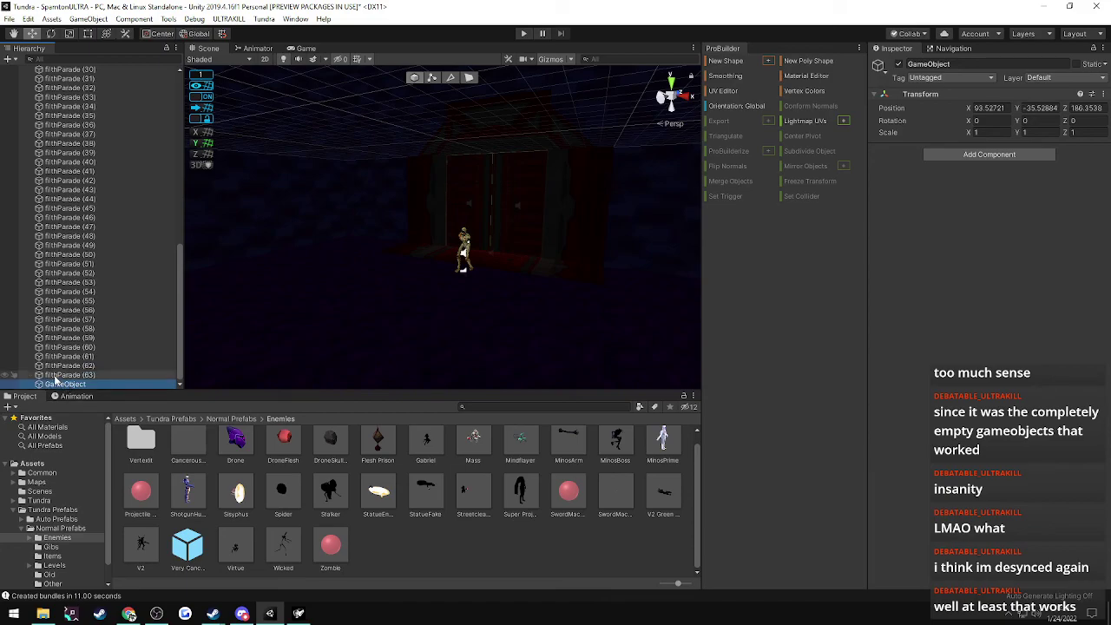
click(55, 369)
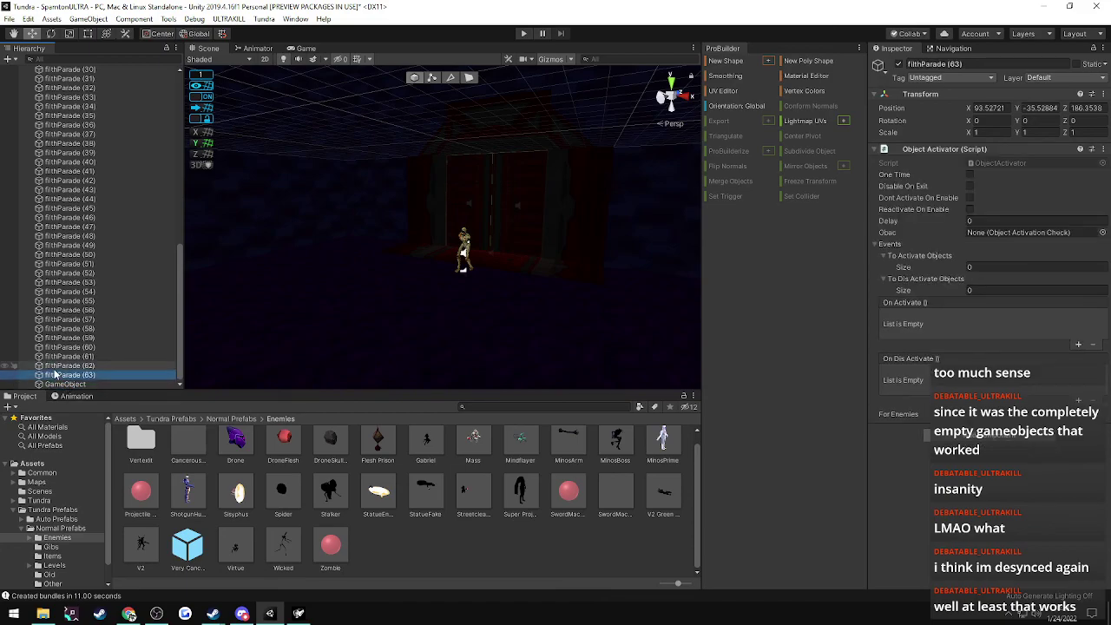
click(64, 384)
right_click(63, 384)
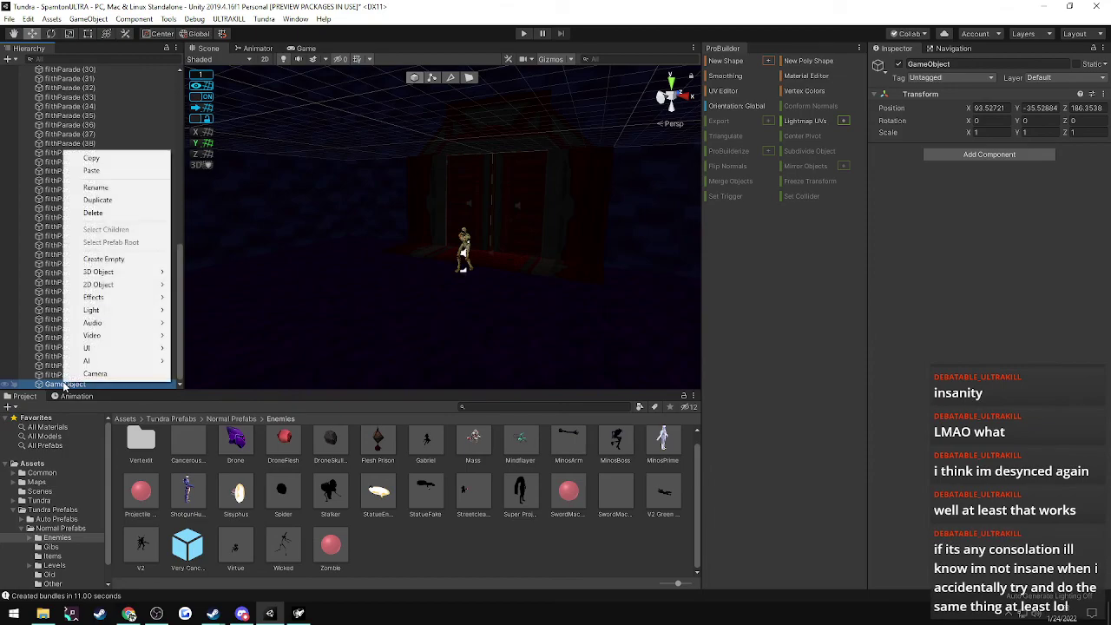
click(95, 260)
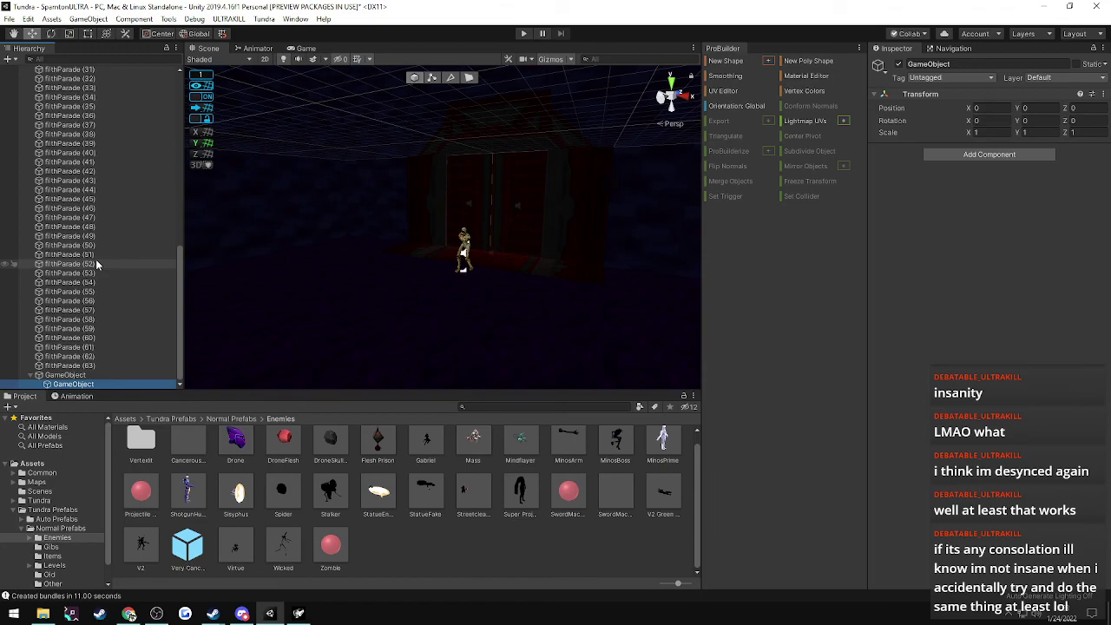
right_click(72, 384)
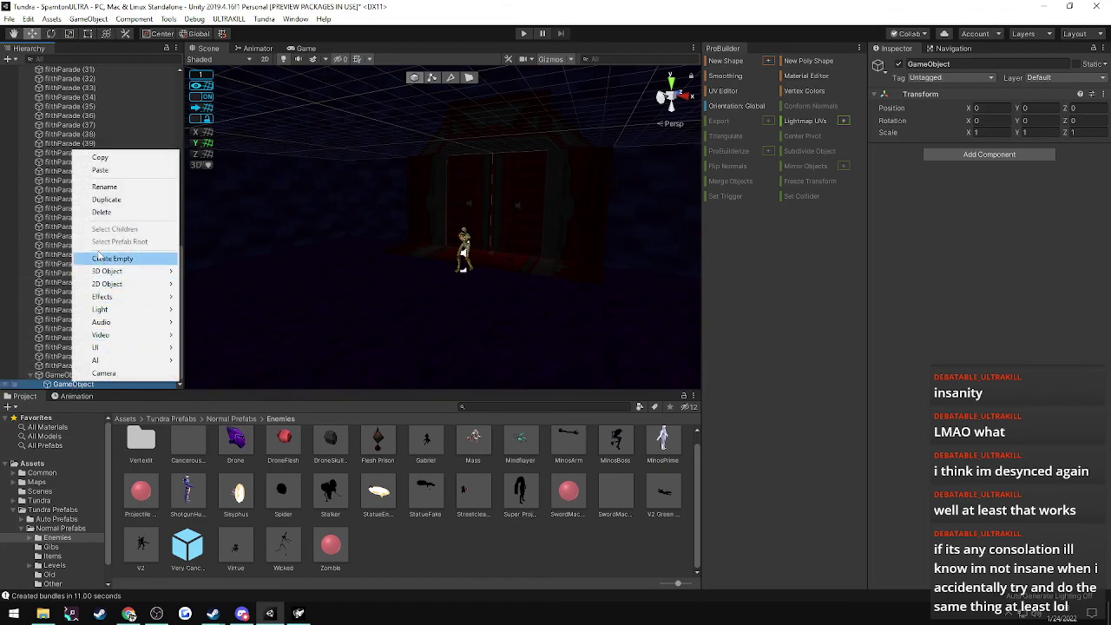
click(101, 212)
- Rename the new empty object below filthParade (63) to filthStampede
click(65, 384)
right_click(65, 384)
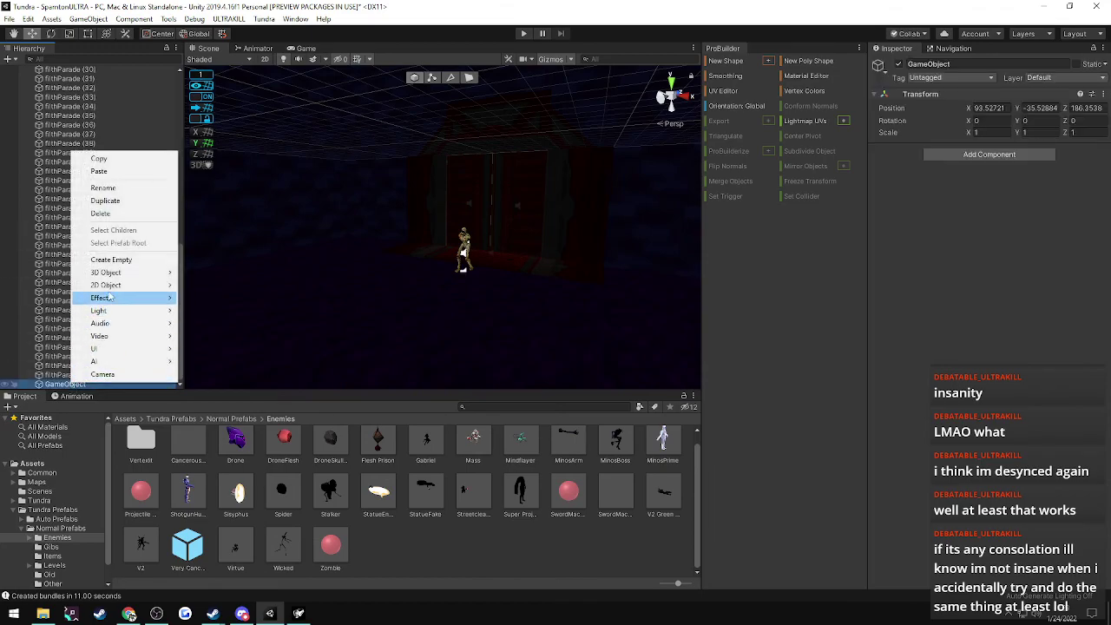
click(110, 190)
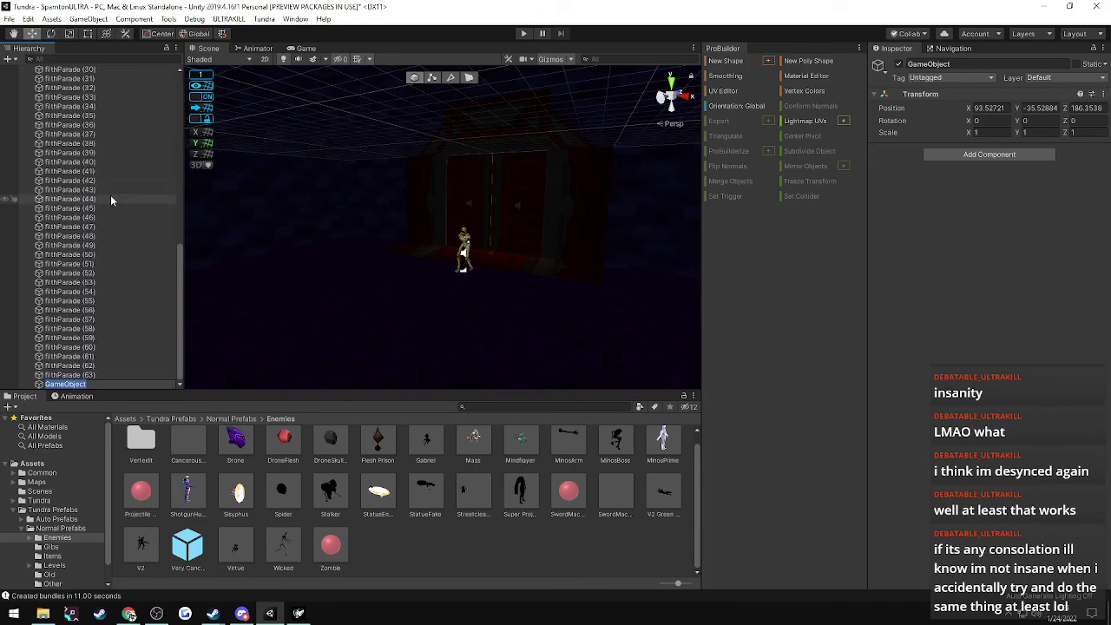
text(filthStampede)
key(Return)
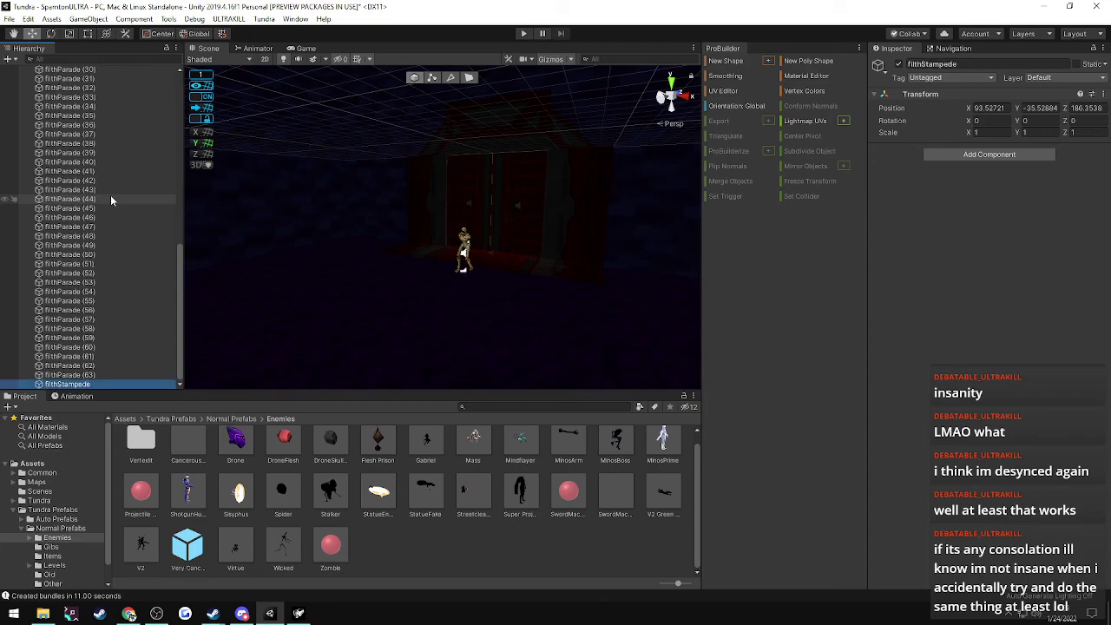
- Parent all objects from filthParade to filthParade (63) under filthStampede
click(76, 375)
scroll(67, 291, up, 2)
scroll(67, 291, up, 10)
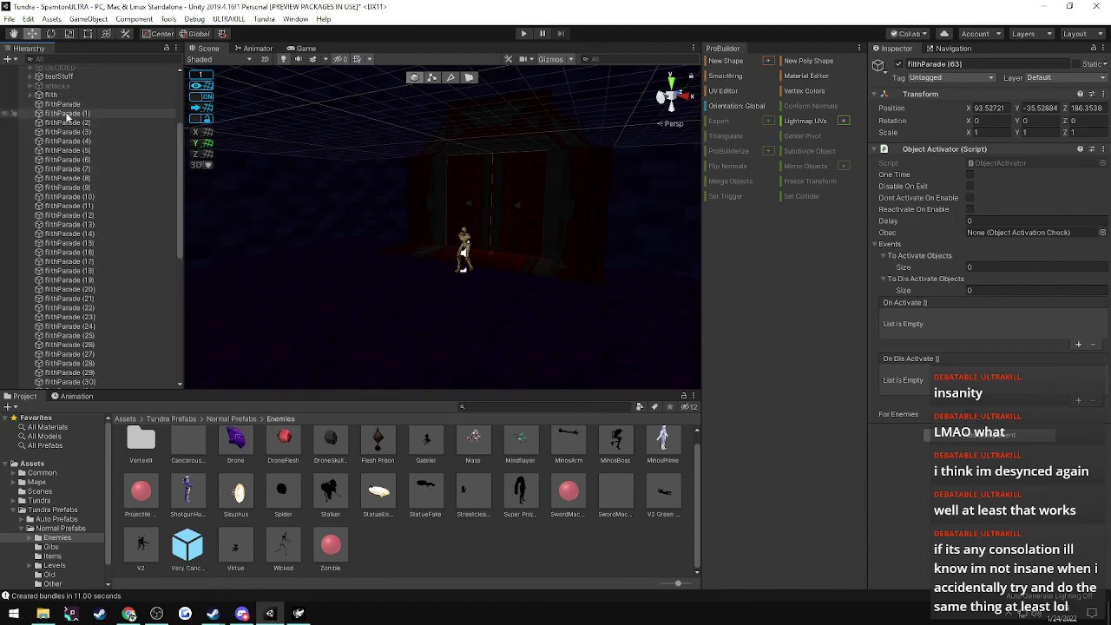
shift+click(67, 114)
scroll(81, 185, down, 11)
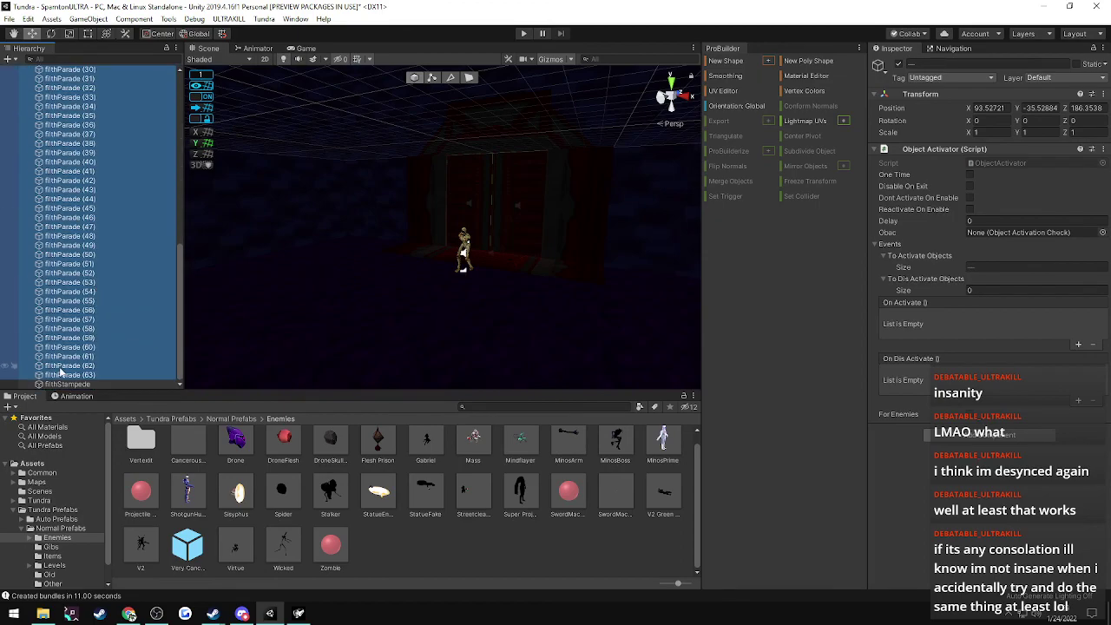
scroll(110, 248, up, 13)
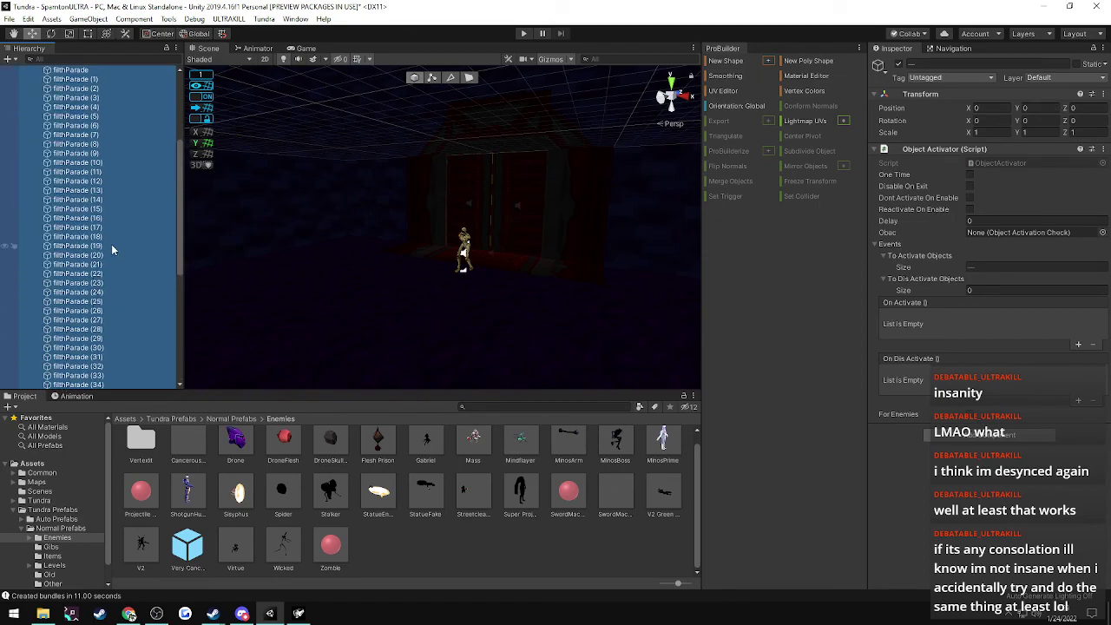
- Move the Zombie enemy from the filth object into filthParade, and delete the emptied filth object
click(52, 191)
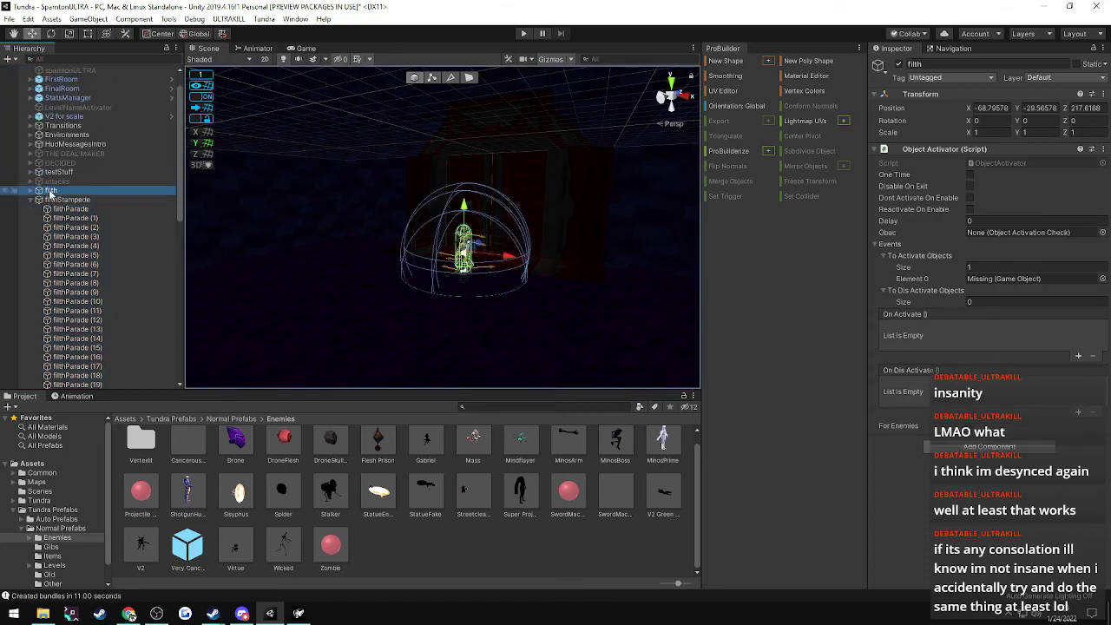
click(31, 192)
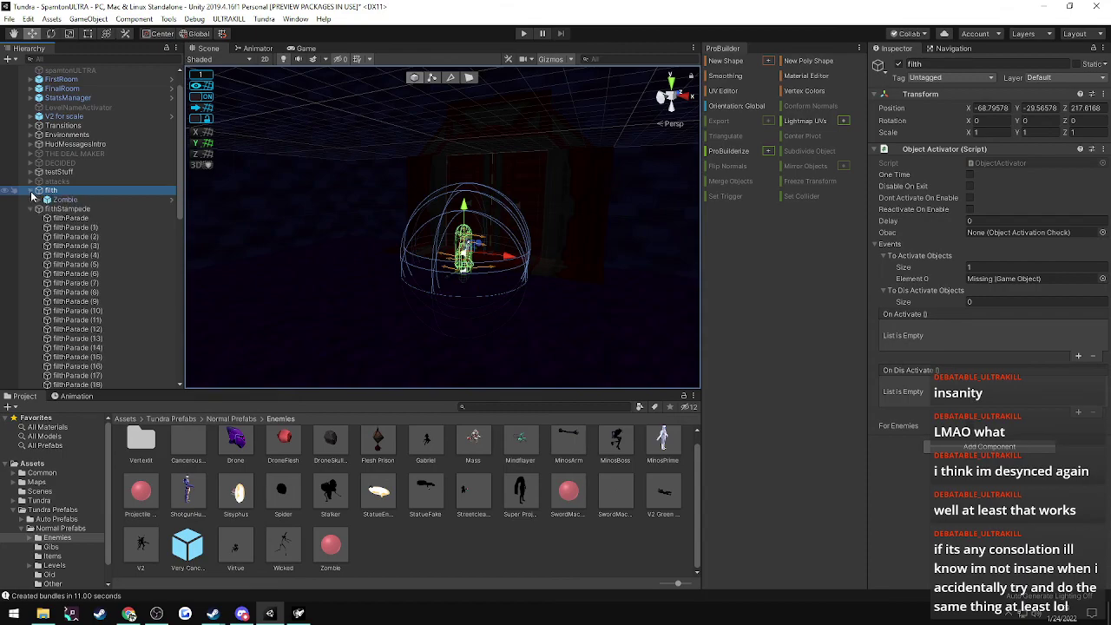
click(31, 191)
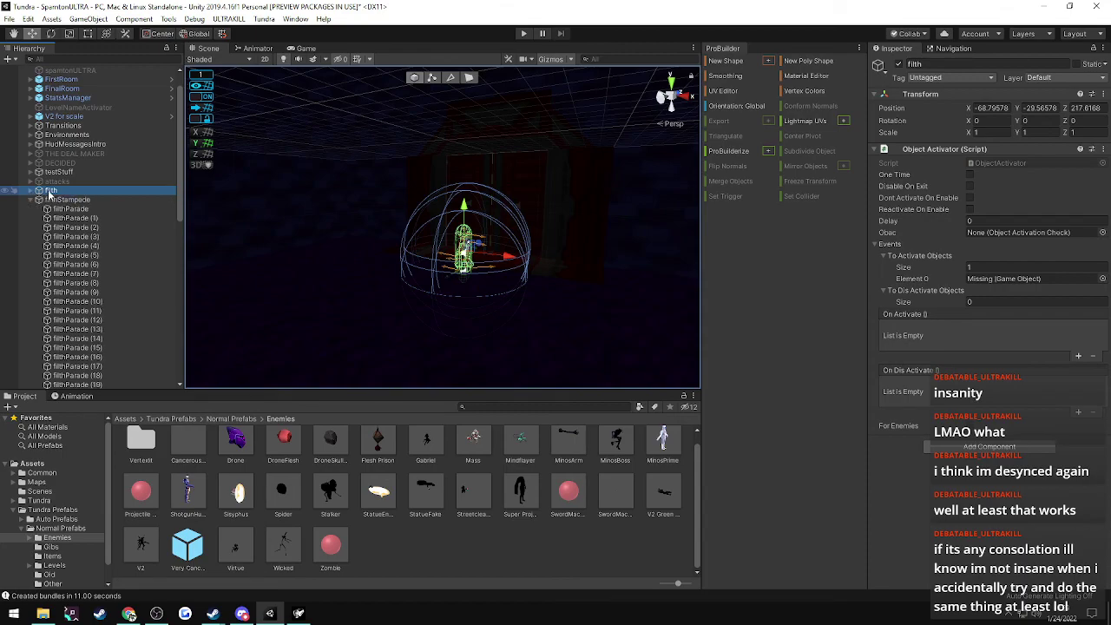
click(33, 191)
click(32, 190)
click(32, 191)
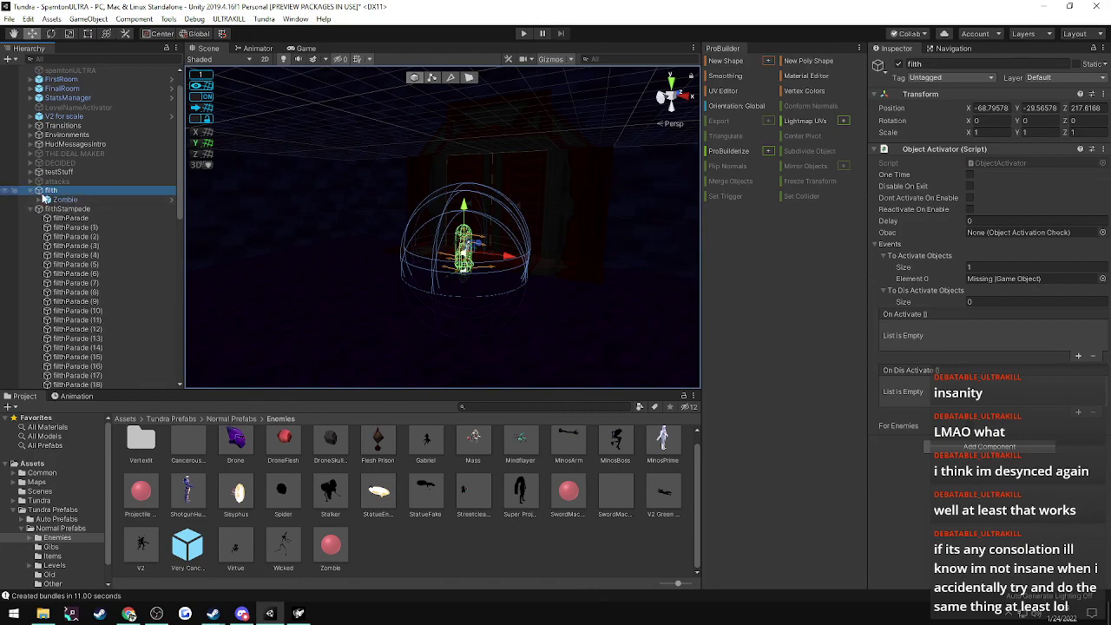
drag(58, 201, 55, 218)
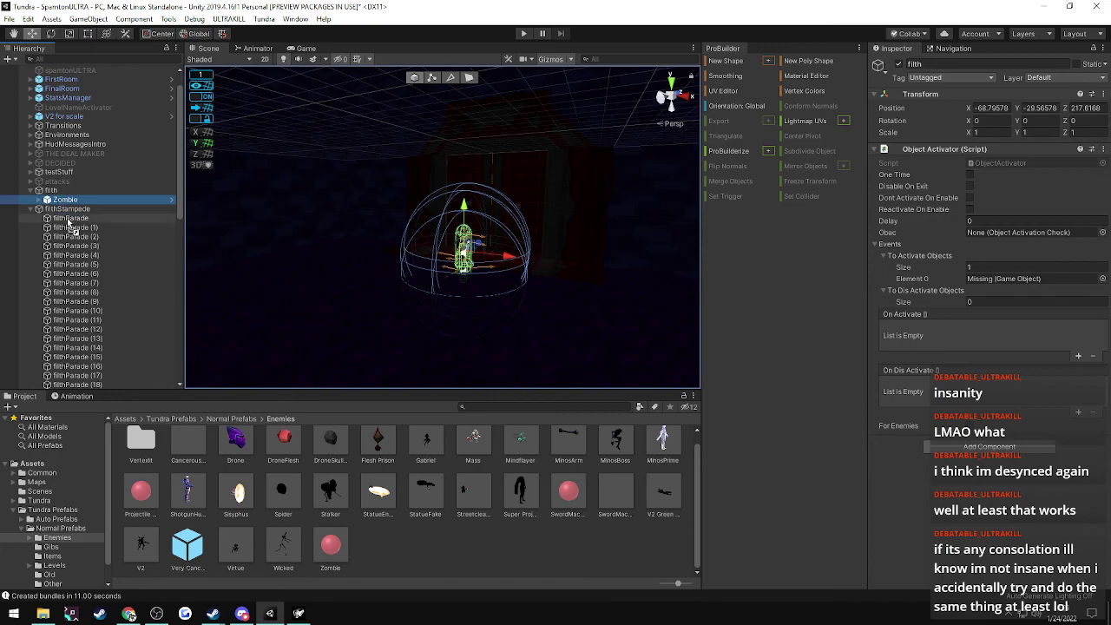
click(46, 192)
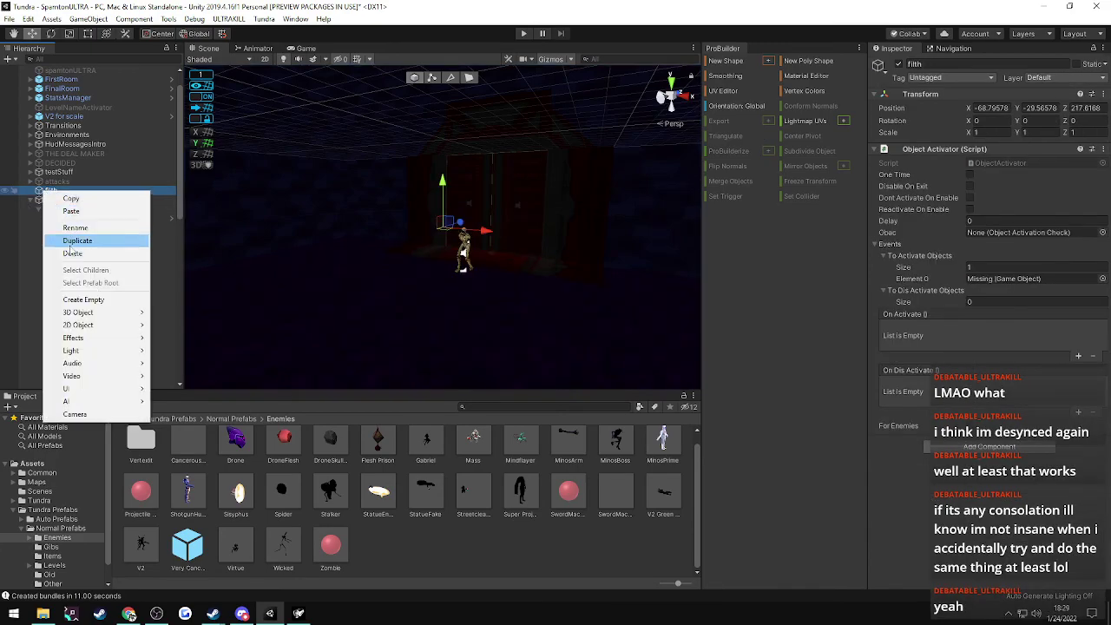
click(72, 252)
- Duplicate the Zombie repeatedly and place one copy in each object from filthParade (1) to filthParade (4)
click(62, 210)
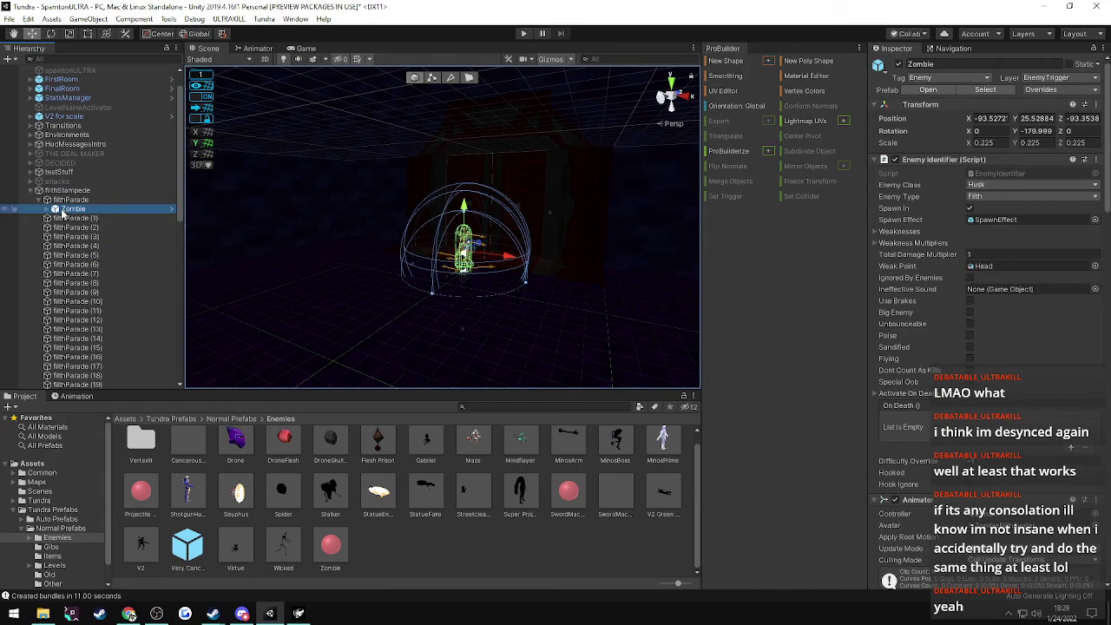
key(ctrl+d)
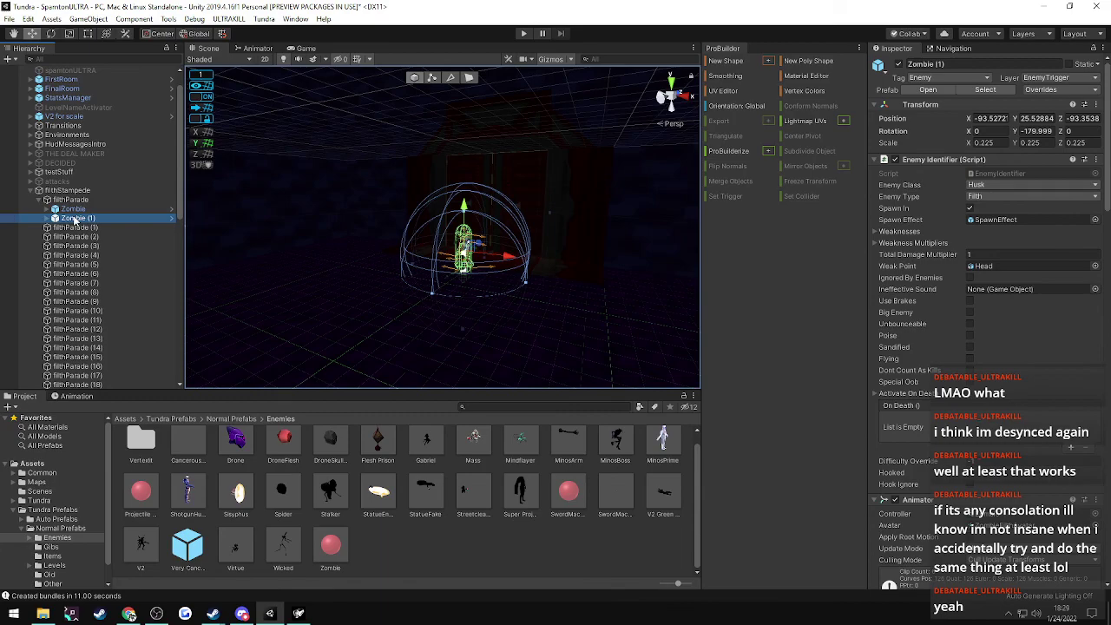
drag(74, 232, 74, 230)
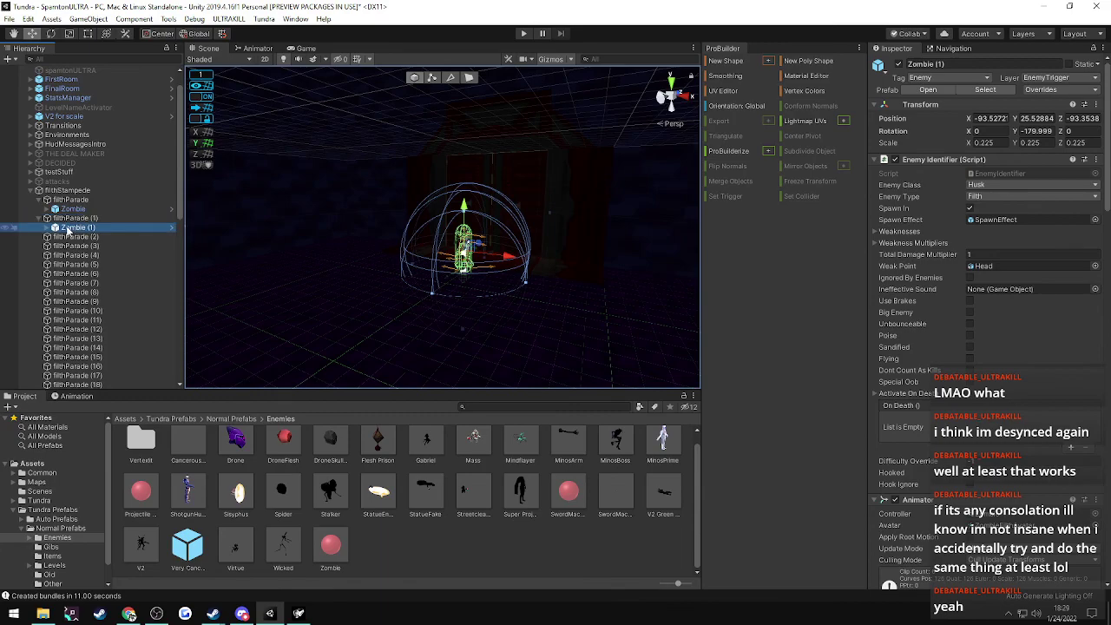
key(ctrl+d)
drag(73, 237, 77, 283)
key(ctrl+d)
key(ctrl+d)
- Duplicate Zombie (4) onward and place one copy in each object from filthParade (5) to filthParade (8)
scroll(76, 269, down, 4)
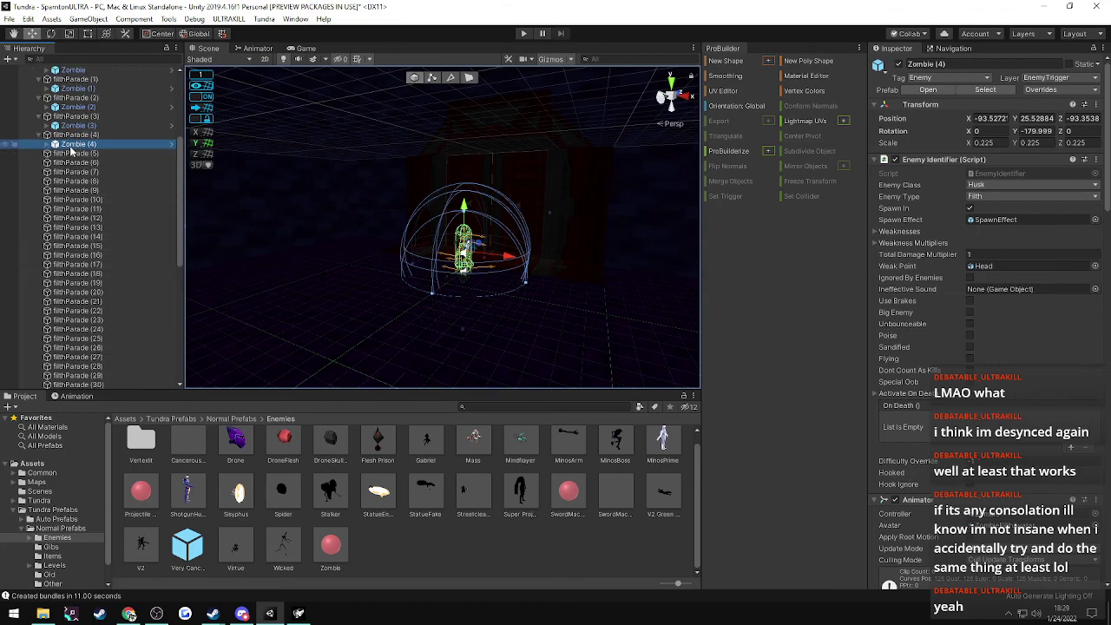
key(ctrl+d)
drag(71, 152, 80, 219)
key(ctrl+d)
key(ctrl+d)
key(ctrl+d)
- Collapse the hierarchy entries from filthParade to filthParade (7), leaving filthParade (8) expanded to show its Zombie
scroll(43, 200, up, 3)
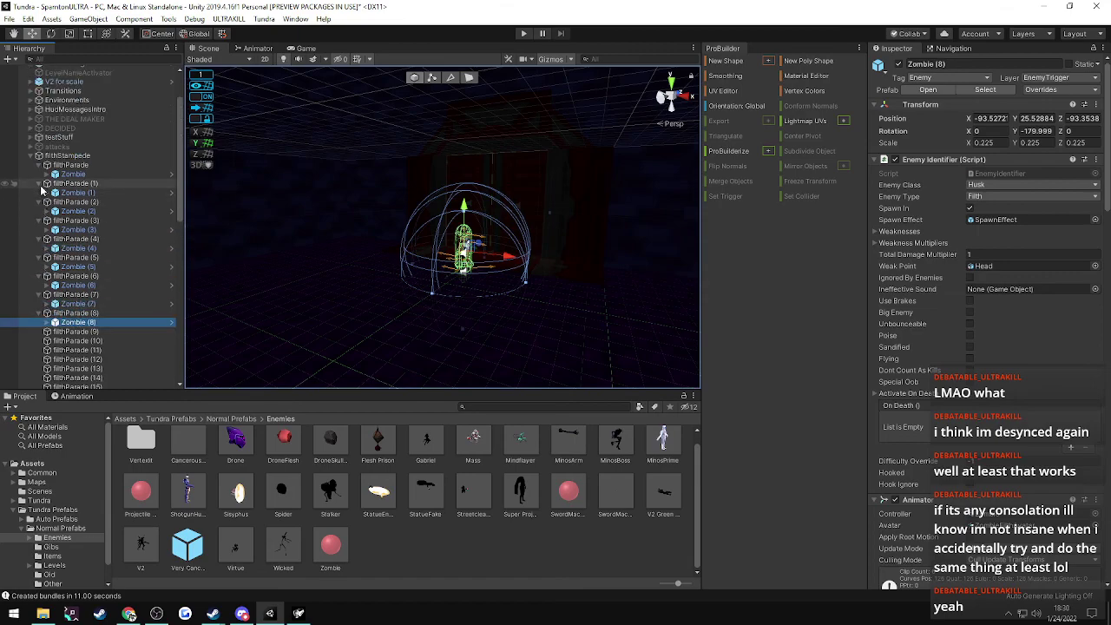
click(38, 165)
click(38, 174)
click(38, 183)
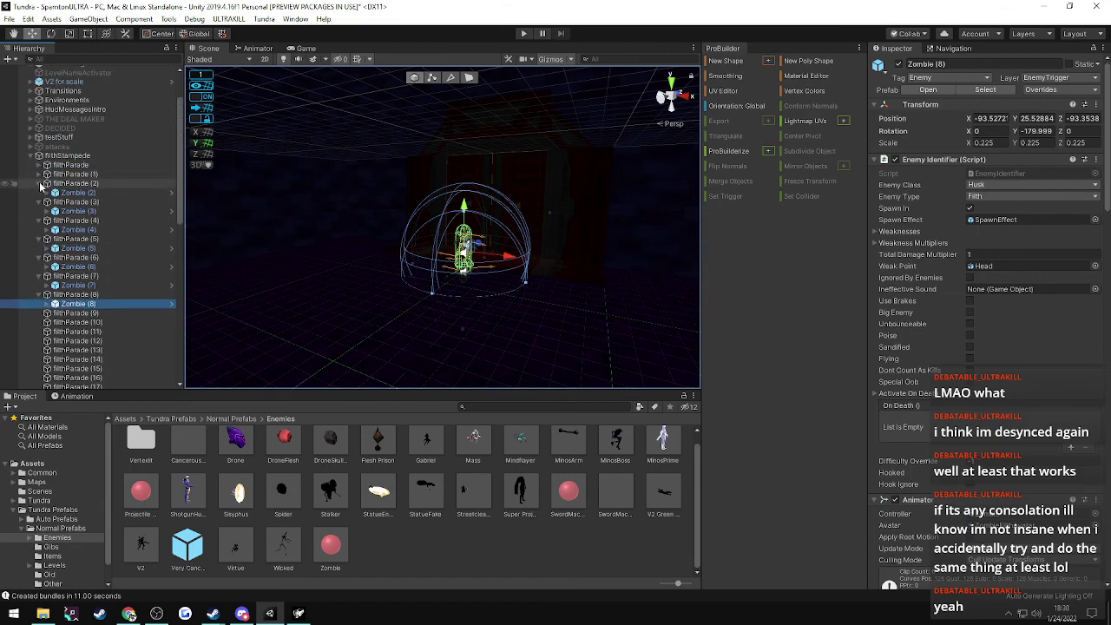
click(39, 192)
click(39, 201)
click(39, 211)
click(39, 220)
click(39, 230)
click(39, 238)
scroll(39, 243, down, 3)
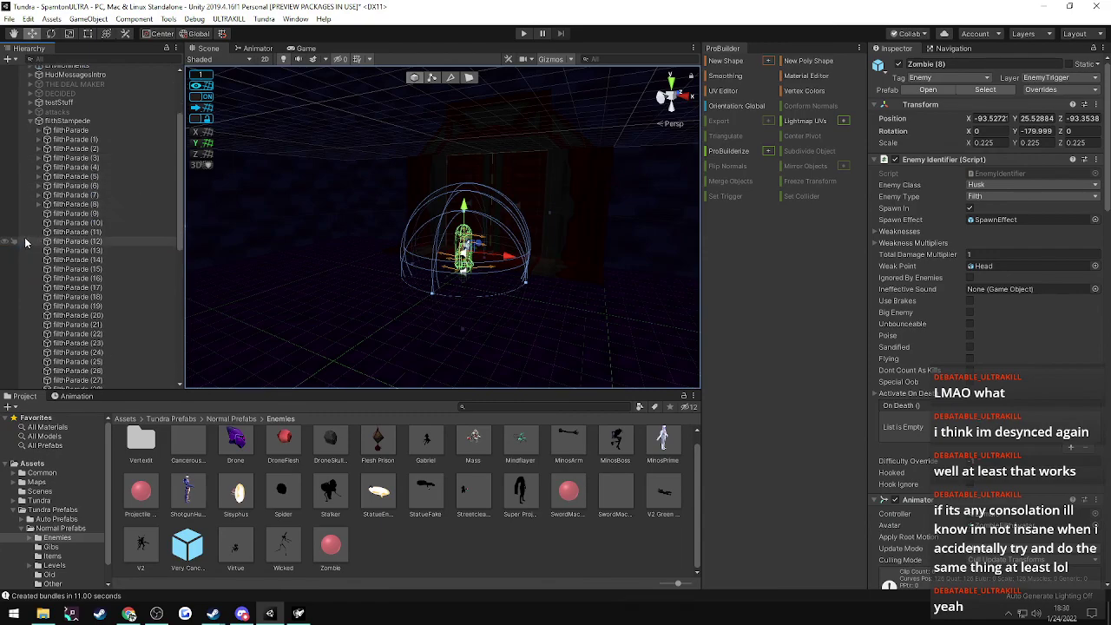
click(38, 171)
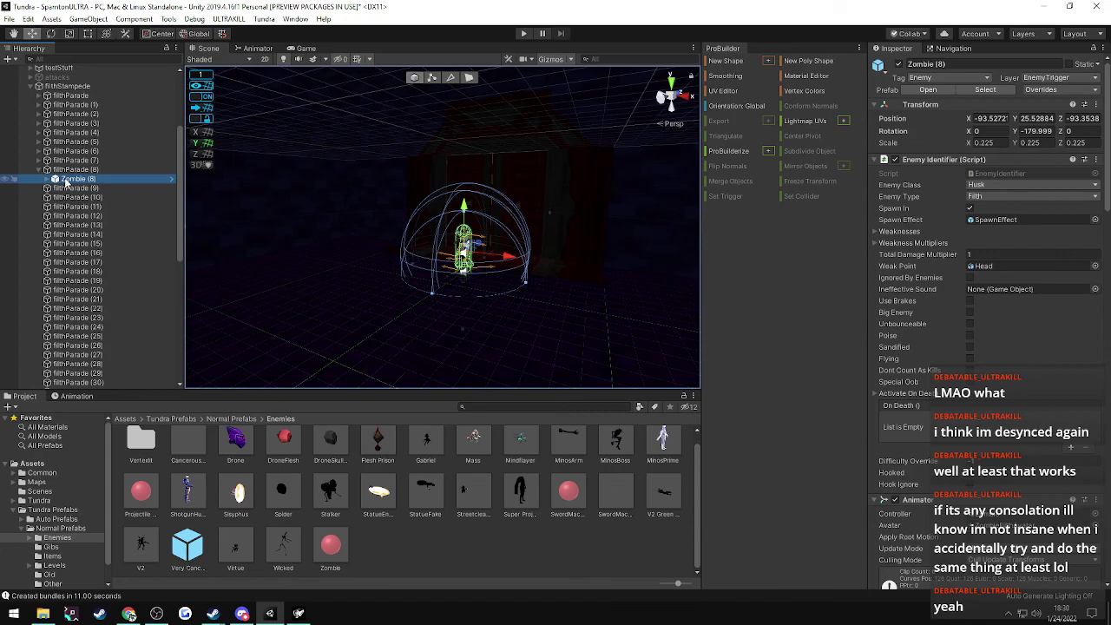
- Duplicate Zombie (8) onward and place one copy in each object from filthParade (9) to filthParade (16)
key(ctrl+d)
drag(73, 202, 77, 327)
key(ctrl+d)
key(ctrl+d)
key(ctrl+d)
key(ctrl+d)
key(ctrl+d)
key(ctrl+d)
key(ctrl+d)
scroll(75, 327, down, 2)
scroll(75, 322, down, 2)
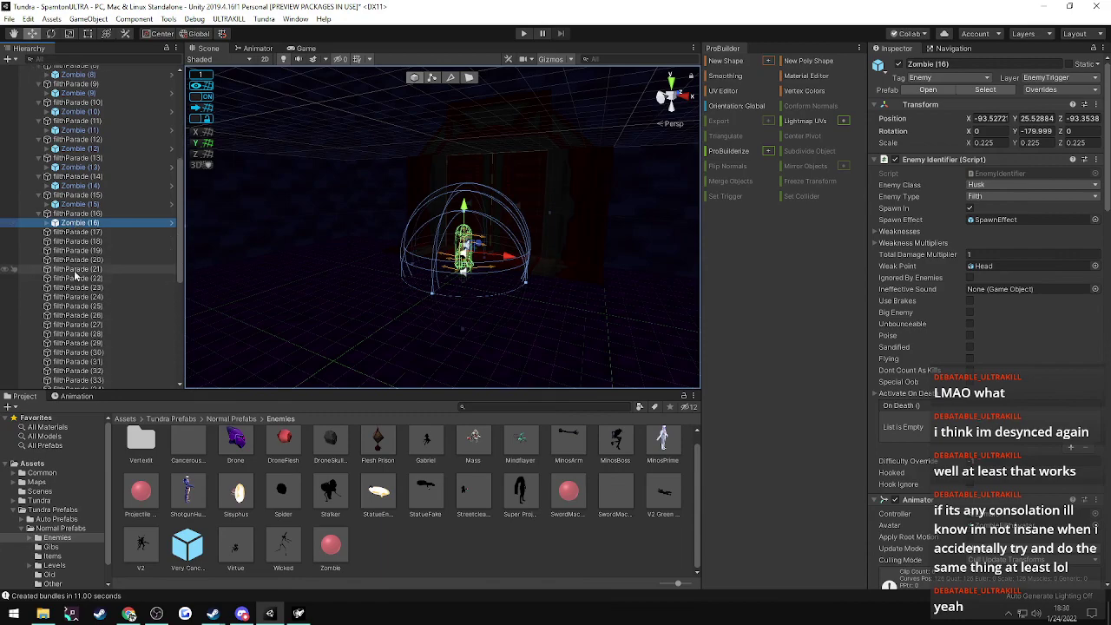
- Duplicate Zombie (16) onward and place one copy in each object from filthParade (17) to filthParade (20)
key(ctrl+d)
drag(76, 232, 79, 299)
key(ctrl+d)
key(ctrl+d)
key(ctrl+d)
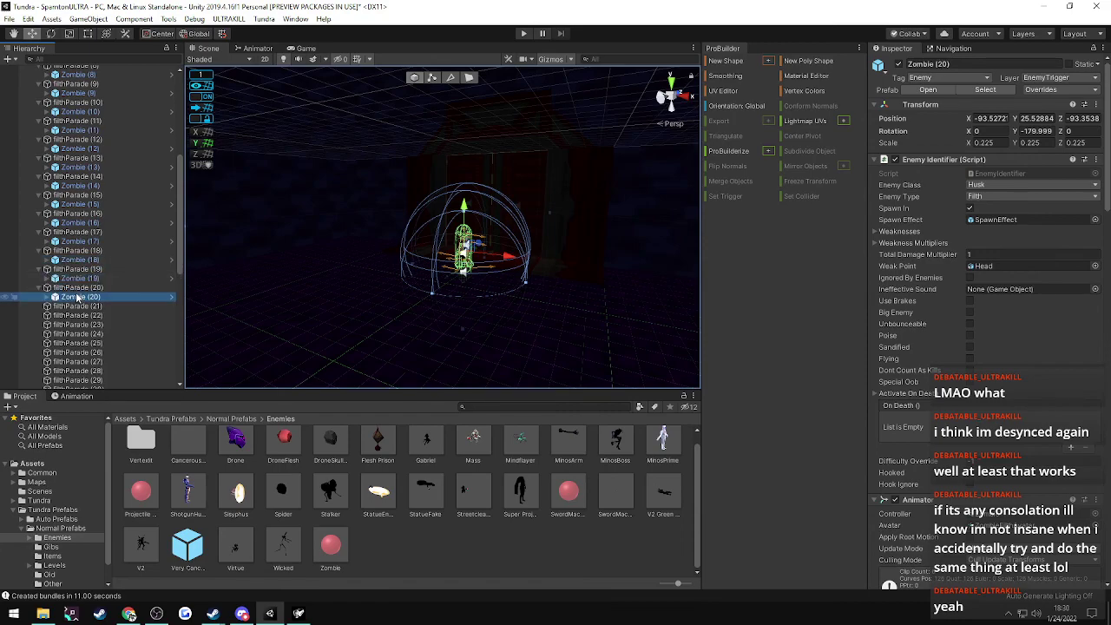
- Duplicate Zombie (20) onward and place one copy in each object from filthParade (21) to filthParade (26)
scroll(79, 298, down, 5)
key(ctrl+d)
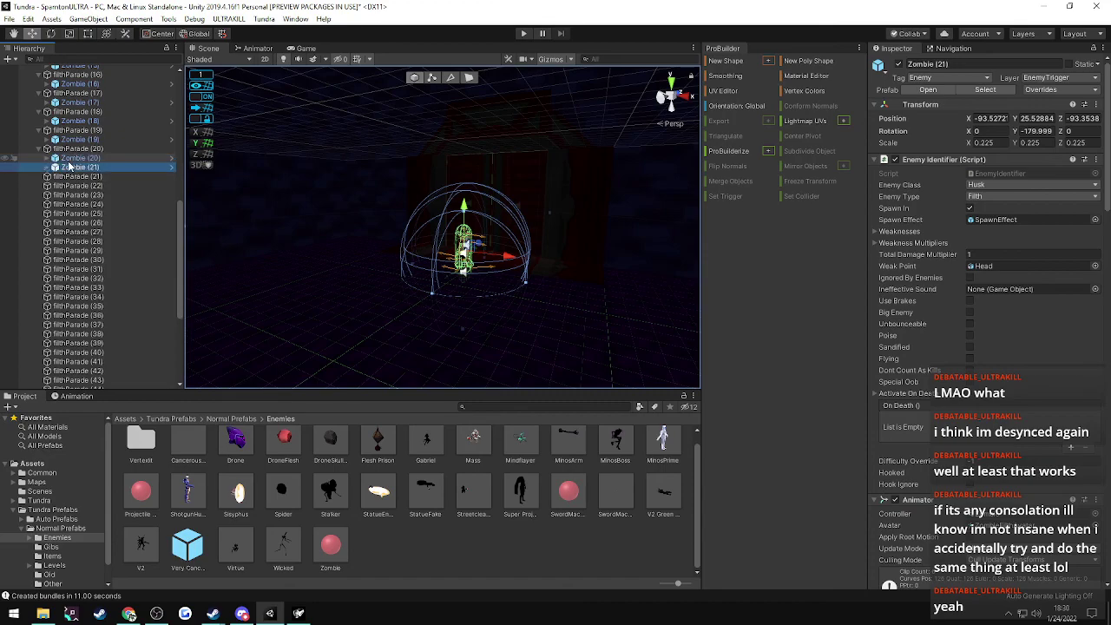
drag(69, 167, 82, 270)
key(ctrl+d)
key(ctrl+d)
key(ctrl+d)
key(ctrl+d)
key(ctrl+d)
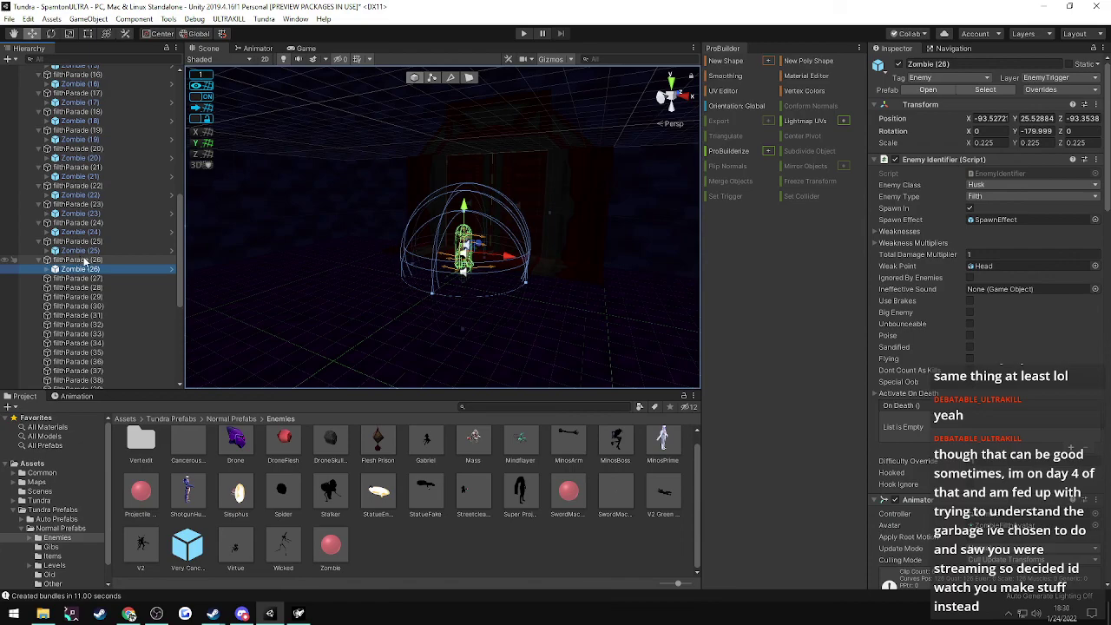
- Duplicate Zombie (26) onward and place one copy in each object from filthParade (27) to filthParade (34)
key(ctrl+d)
drag(65, 279, 67, 289)
scroll(66, 289, down, 3)
scroll(67, 293, down, 1)
key(ctrl+d)
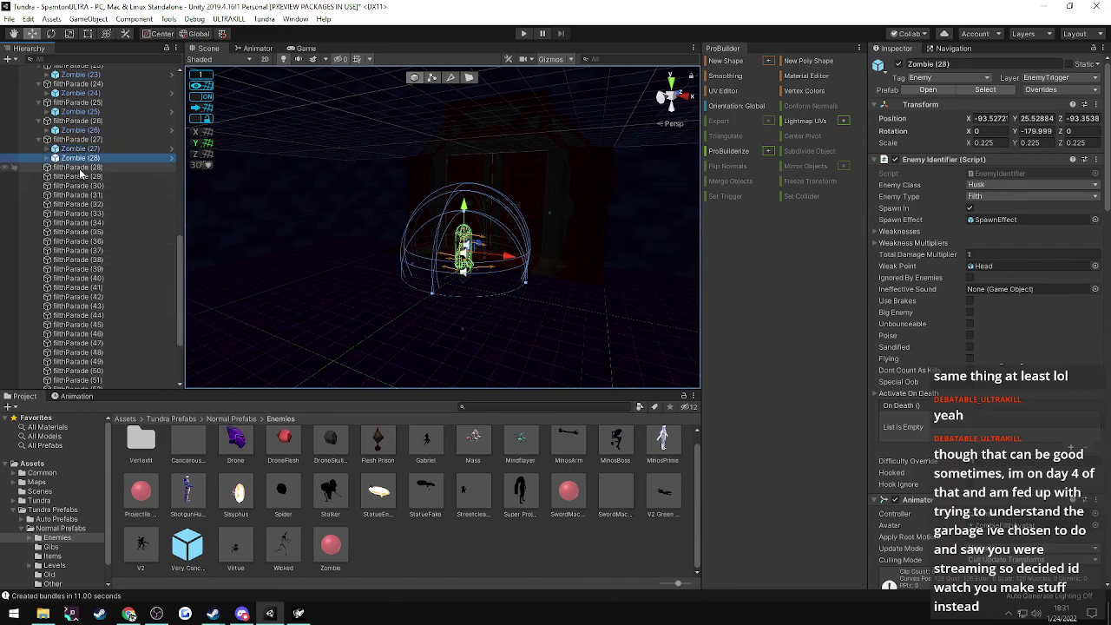
drag(79, 158, 83, 278)
key(ctrl+d)
key(ctrl+d)
key(ctrl+d)
key(ctrl+d)
key(ctrl+d)
key(ctrl+d)
- Duplicate Zombie (34) onward and place one copy in each object from filthParade (35) to filthParade (40)
scroll(78, 225, down, 5)
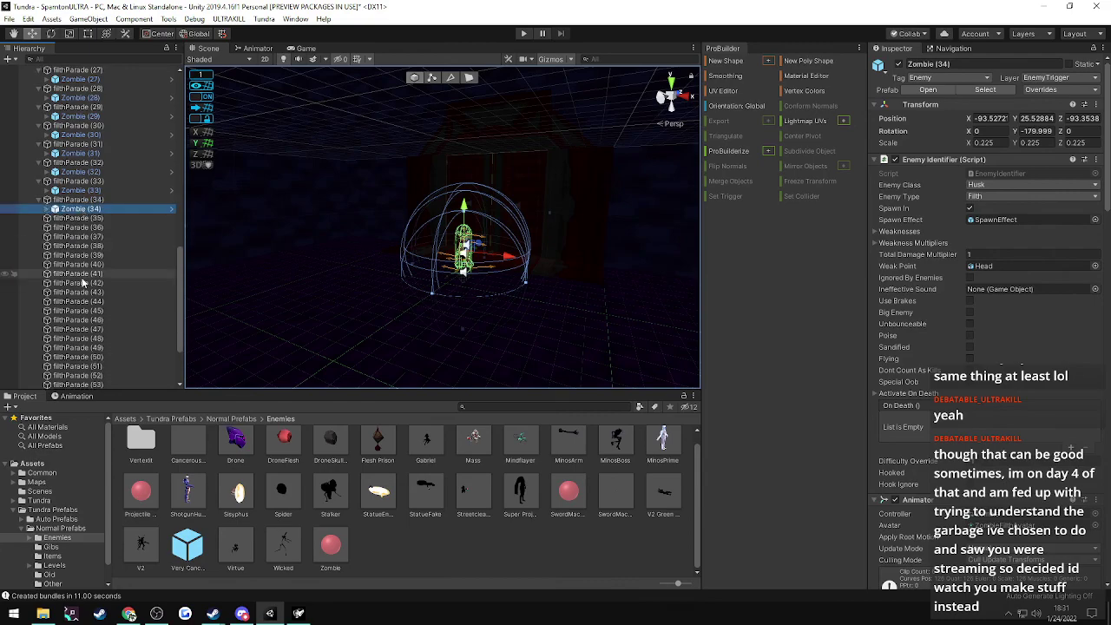
key(ctrl+d)
drag(71, 149, 85, 251)
key(ctrl+d)
key(ctrl+d)
key(ctrl+d)
key(ctrl+d)
key(ctrl+d)
- Duplicate Zombie (40) onward and place one copy in each object from filthParade (41) to filthParade (45)
scroll(83, 249, down, 3)
key(ctrl+d)
drag(74, 200, 69, 364)
key(ctrl+d)
key(ctrl+d)
key(ctrl+d)
key(ctrl+d)
- Duplicate Zombie (45) onward and place one copy in each object from filthParade (46) to filthParade (60)
scroll(78, 224, down, 2)
key(ctrl+d)
key(ctrl+d)
key(ctrl+d)
key(ctrl+d)
key(ctrl+d)
key(ctrl+d)
key(ctrl+d)
key(ctrl+d)
key(ctrl+d)
key(ctrl+d)
key(ctrl+d)
key(ctrl+d)
key(ctrl+d)
key(ctrl+d)
key(ctrl+d)
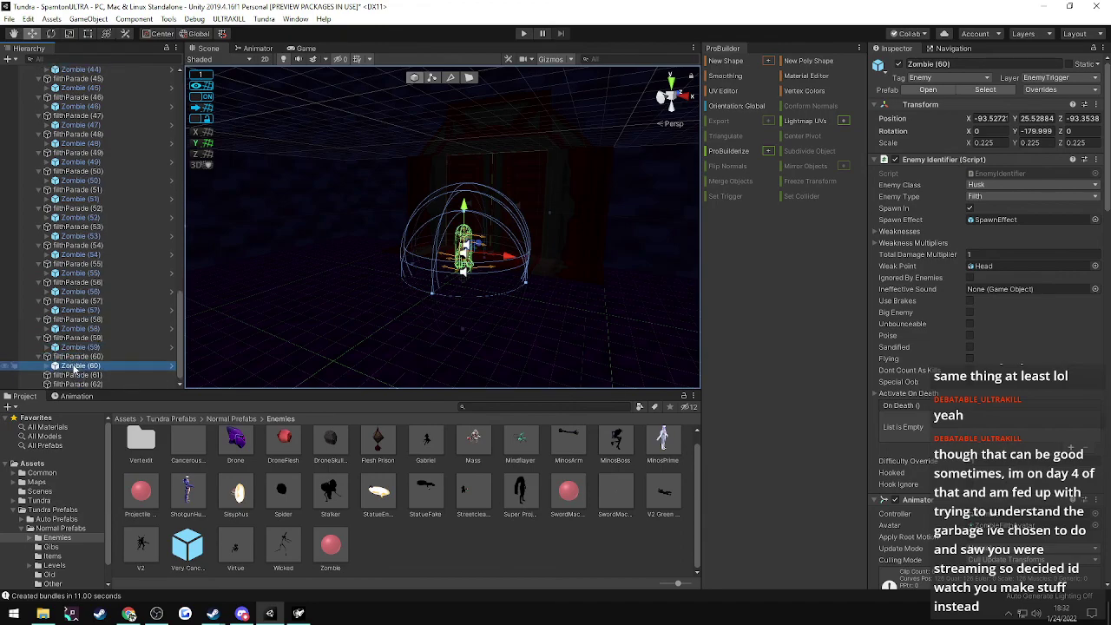
- Duplicate Zombie (60) onward and place one copy in each object from filthParade (61) to filthParade (63)
key(ctrl+d)
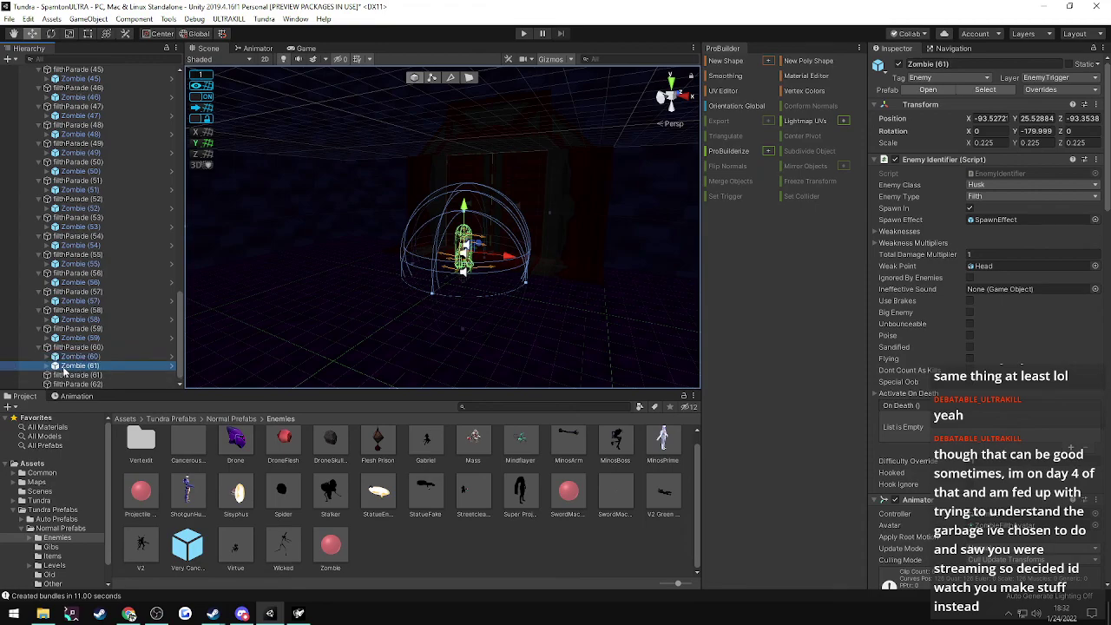
drag(67, 382, 68, 387)
key(ctrl+d)
scroll(66, 383, down, 1)
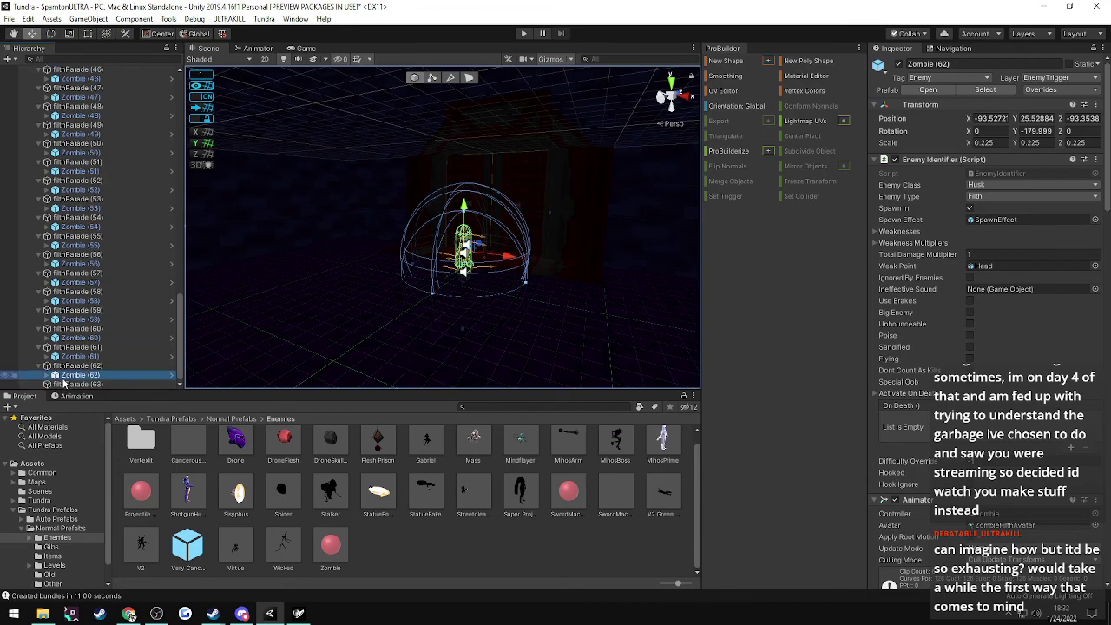
key(ctrl+d)
scroll(66, 382, down, 1)
drag(68, 386, 69, 384)
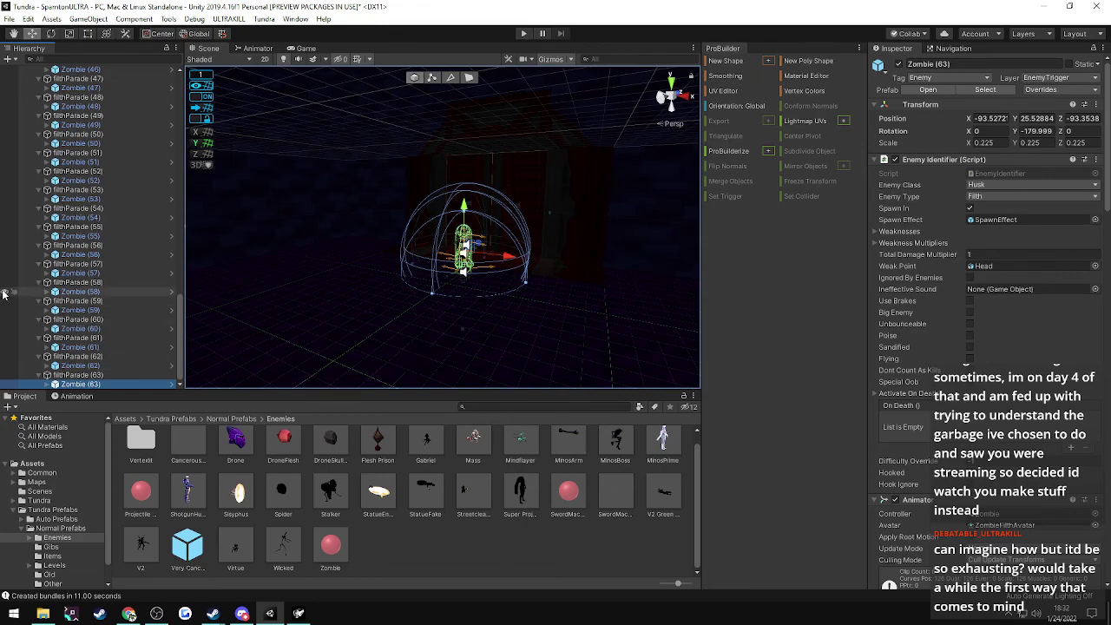
- Collapse the hierarchy entries from filthParade (8) to filthParade (20)
scroll(110, 323, up, 5)
drag(180, 313, 172, 134)
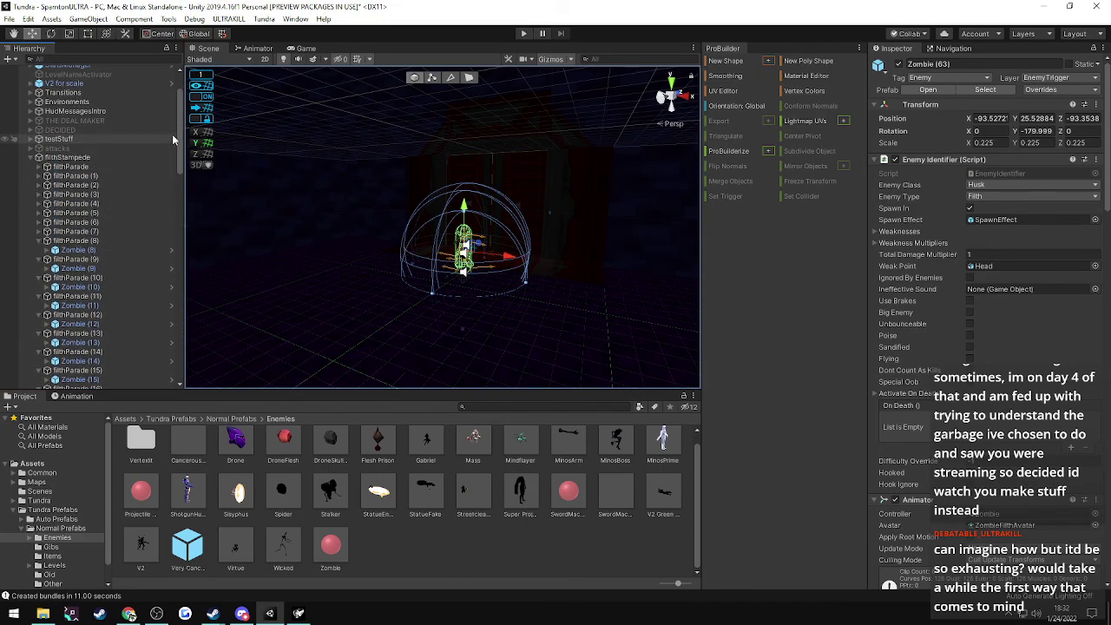
click(40, 240)
click(40, 249)
click(40, 259)
click(40, 268)
click(40, 278)
click(40, 286)
click(40, 296)
click(40, 306)
click(39, 314)
click(40, 324)
click(40, 334)
click(40, 343)
click(40, 351)
- Collapse the hierarchy entries from filthParade (21) to filthParade (50)
scroll(43, 217, down, 6)
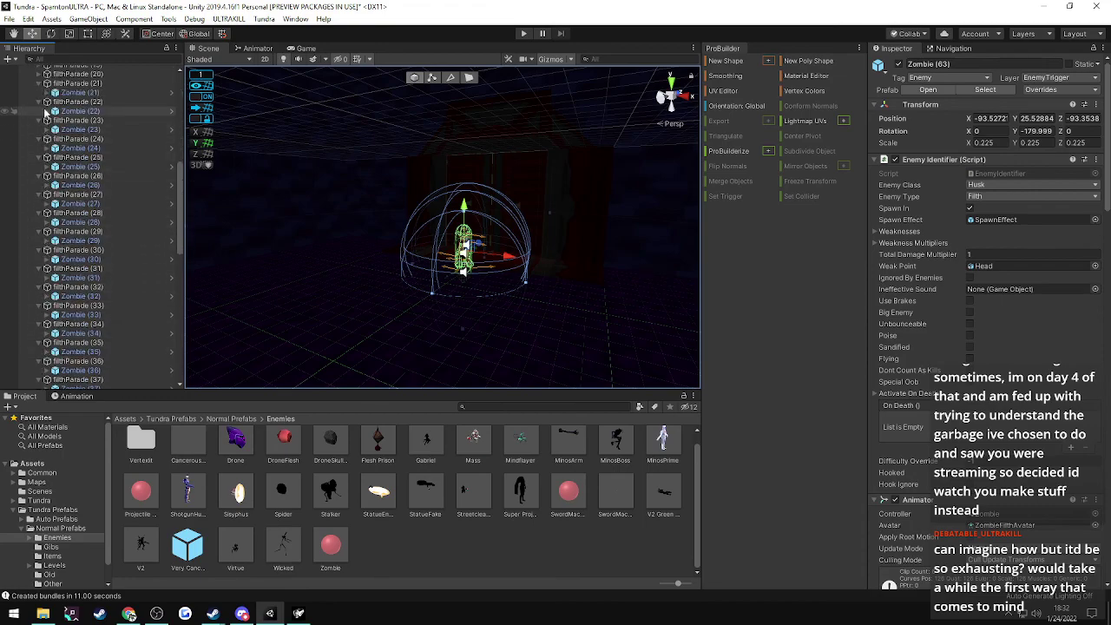
click(40, 83)
click(40, 92)
click(40, 102)
click(40, 111)
click(40, 120)
click(40, 129)
click(40, 139)
click(40, 147)
click(40, 157)
click(40, 167)
click(40, 176)
click(40, 185)
click(40, 194)
click(40, 203)
click(40, 212)
click(40, 222)
click(40, 230)
click(40, 241)
click(40, 250)
click(40, 259)
click(40, 268)
click(40, 278)
click(39, 296)
click(40, 305)
click(40, 314)
click(40, 324)
click(40, 333)
click(39, 342)
click(39, 352)
- Collapse the hierarchy entries from filthParade (51) to filthParade (63)
scroll(37, 330, down, 5)
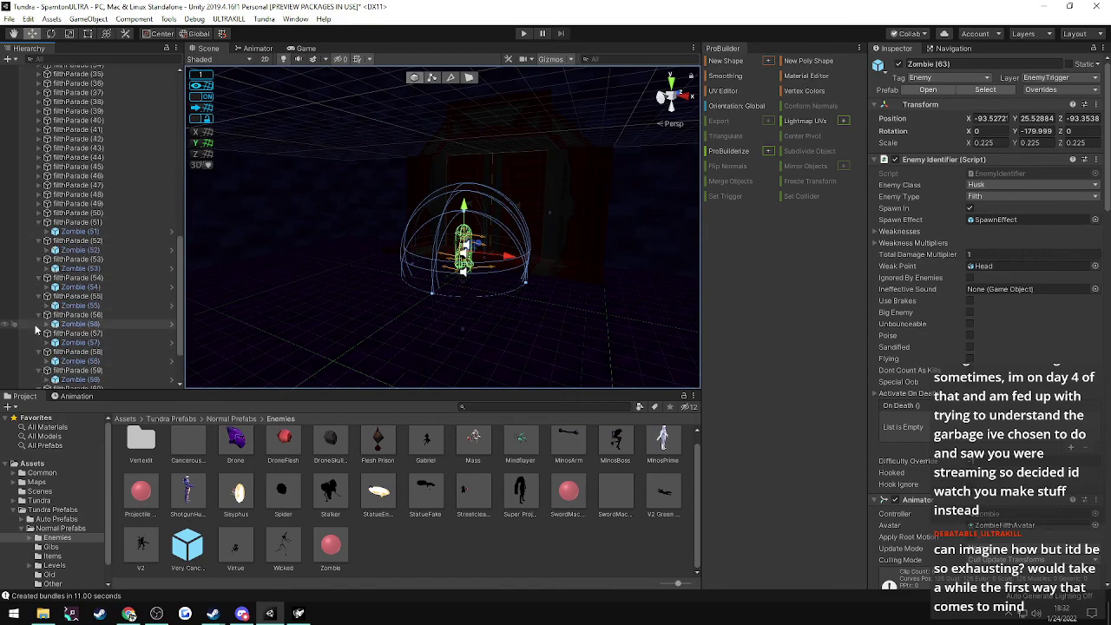
click(40, 222)
click(40, 232)
click(40, 240)
click(40, 250)
click(40, 259)
click(40, 268)
click(40, 278)
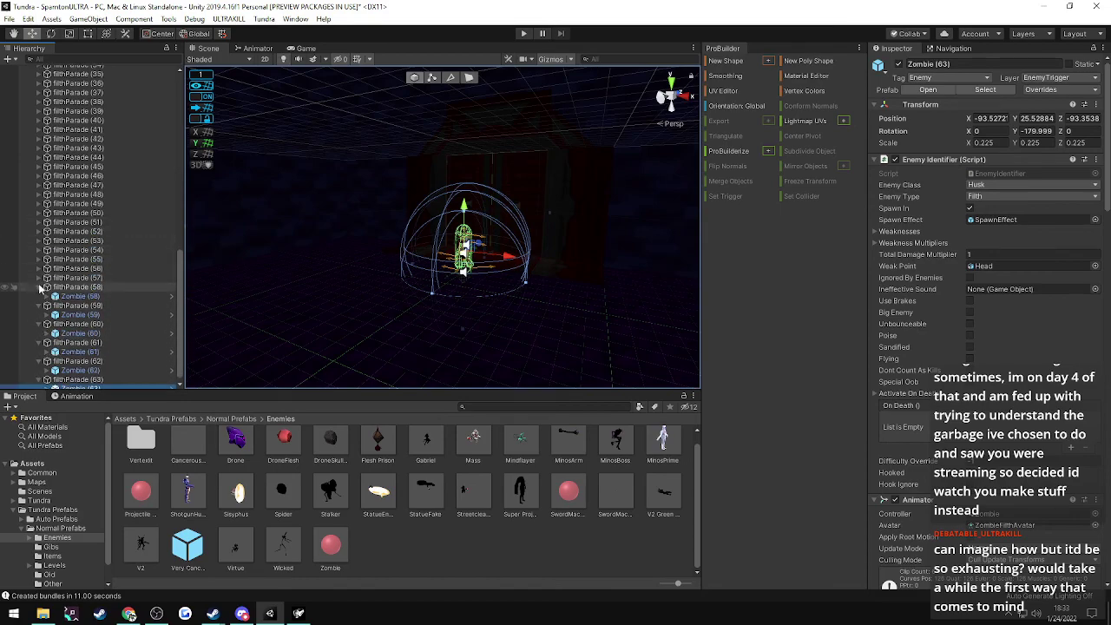
click(40, 292)
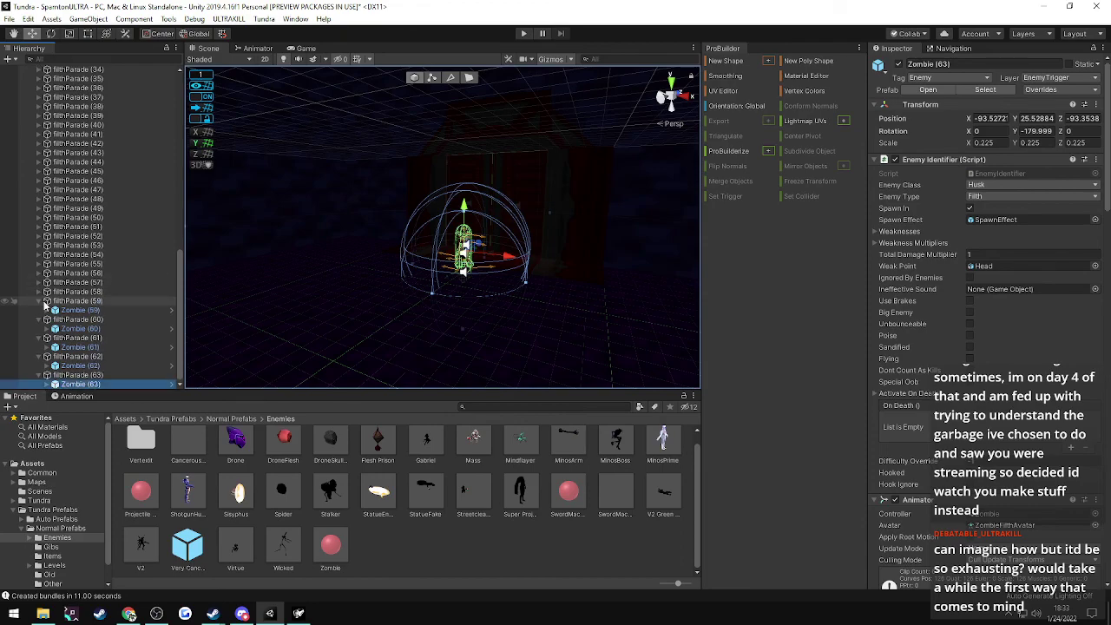
click(39, 301)
click(39, 301)
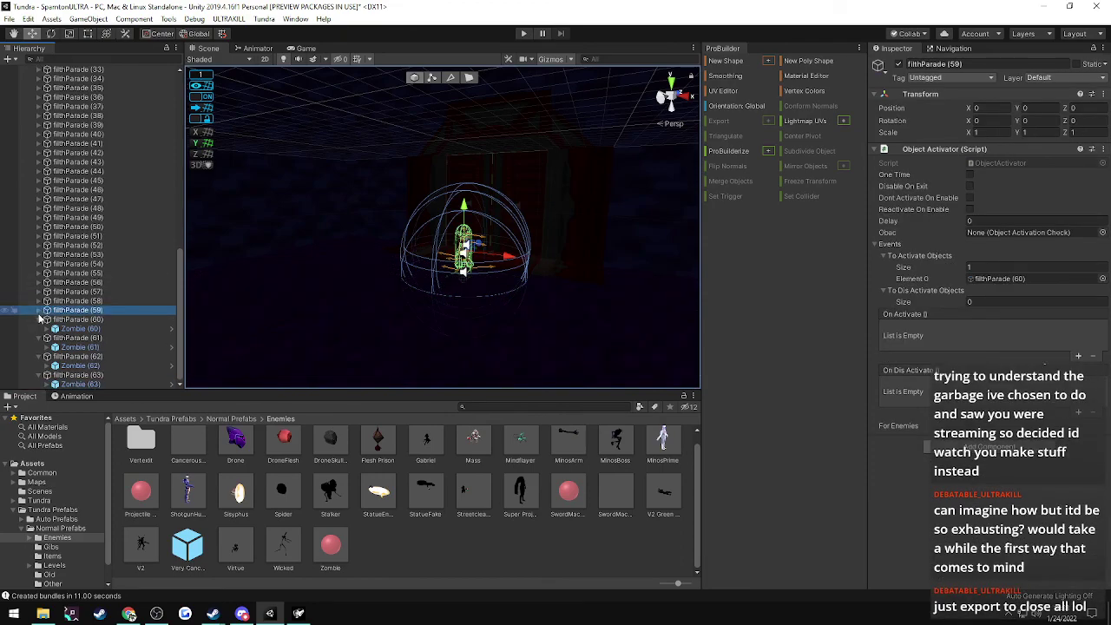
click(40, 320)
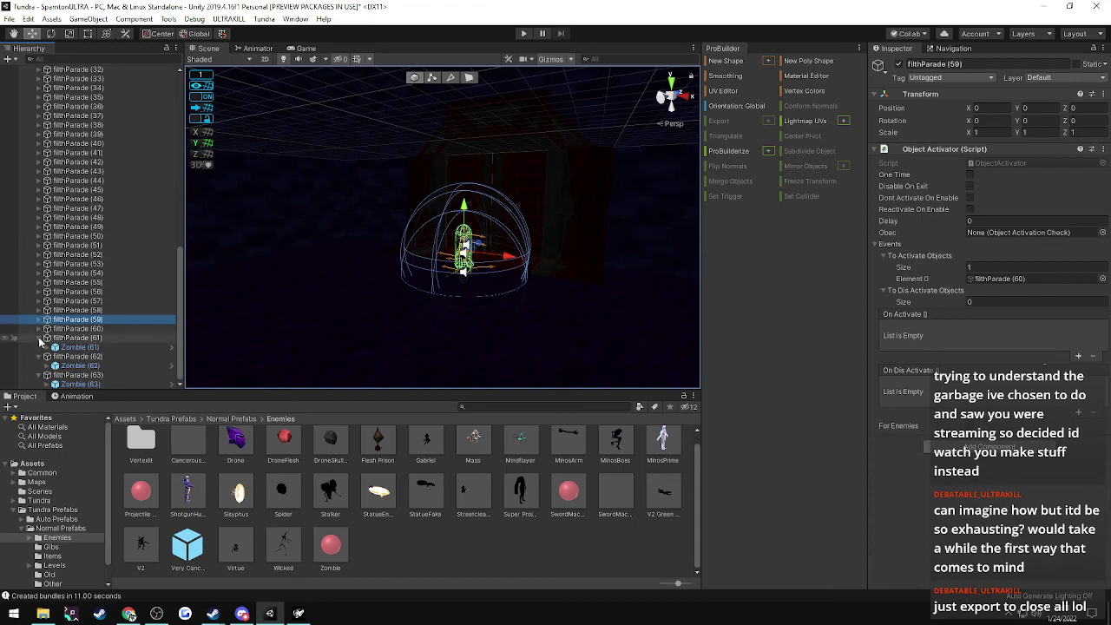
click(40, 338)
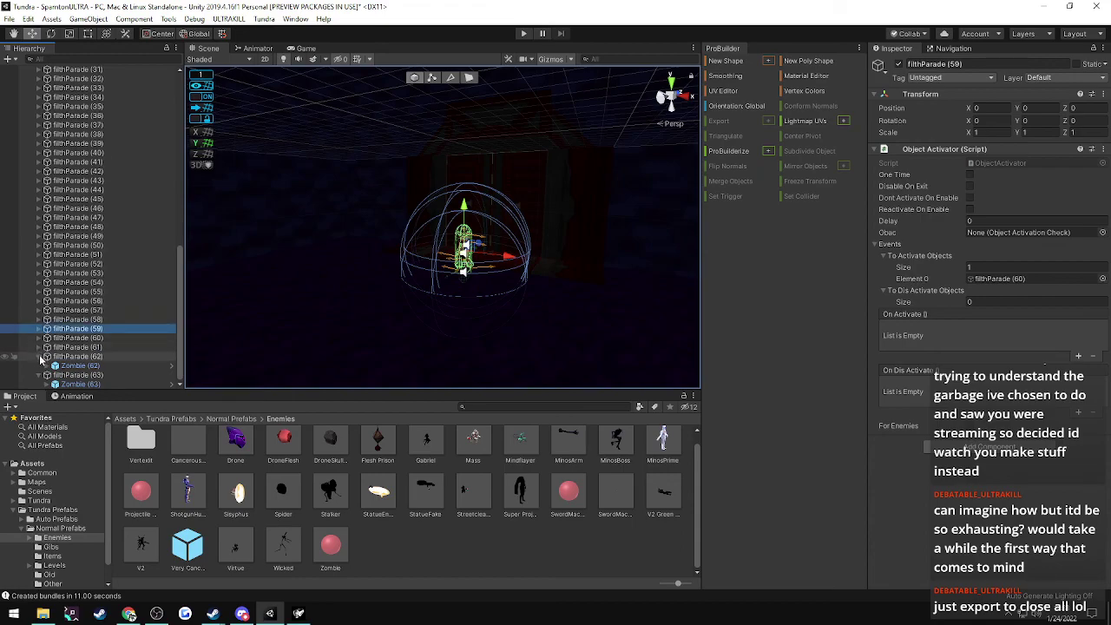
click(40, 356)
click(40, 374)
- Frame filthParade (59) in the scene view and expand the hierarchy entries filthParade (55) to filthParade (57)
key(f)
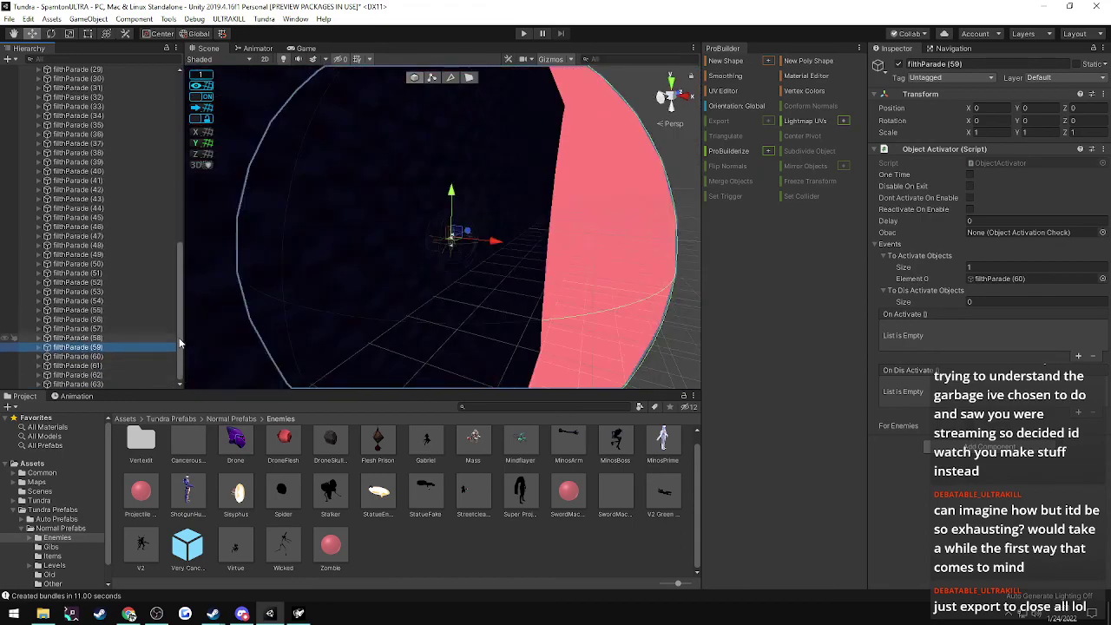
click(39, 328)
click(40, 320)
click(40, 310)
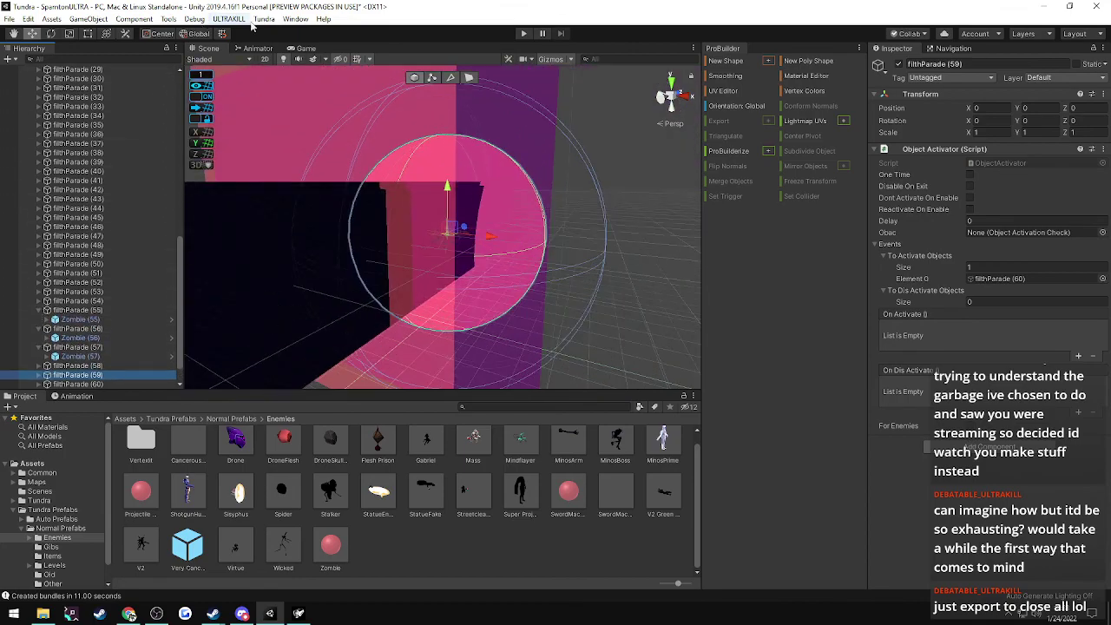
- Export the map, saving the unsaved scene changes first
click(247, 21)
click(232, 37)
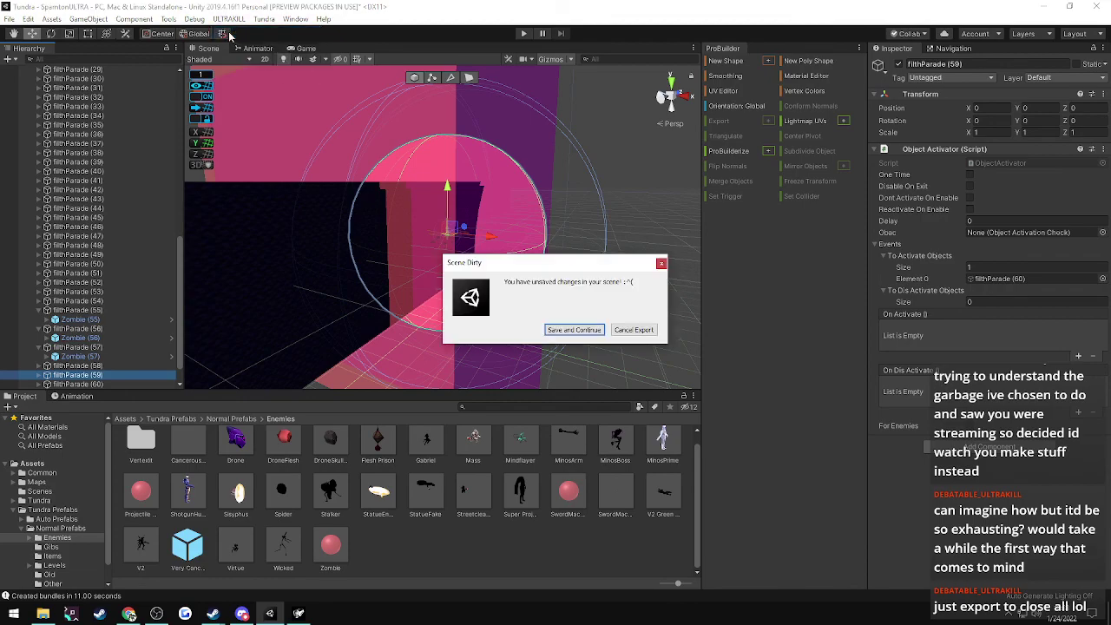
click(573, 329)
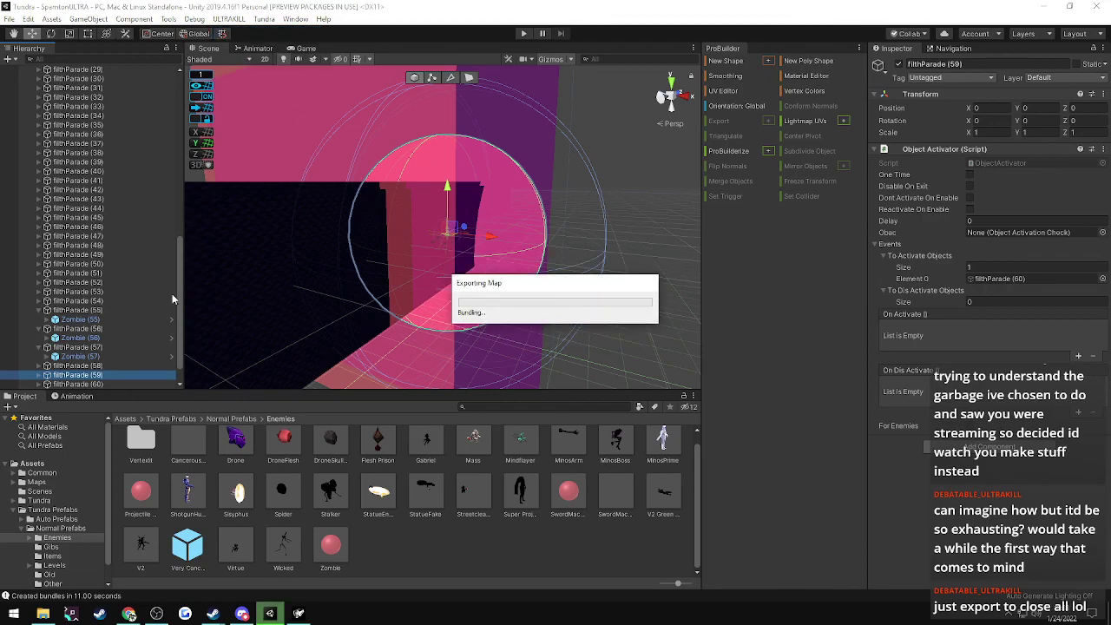
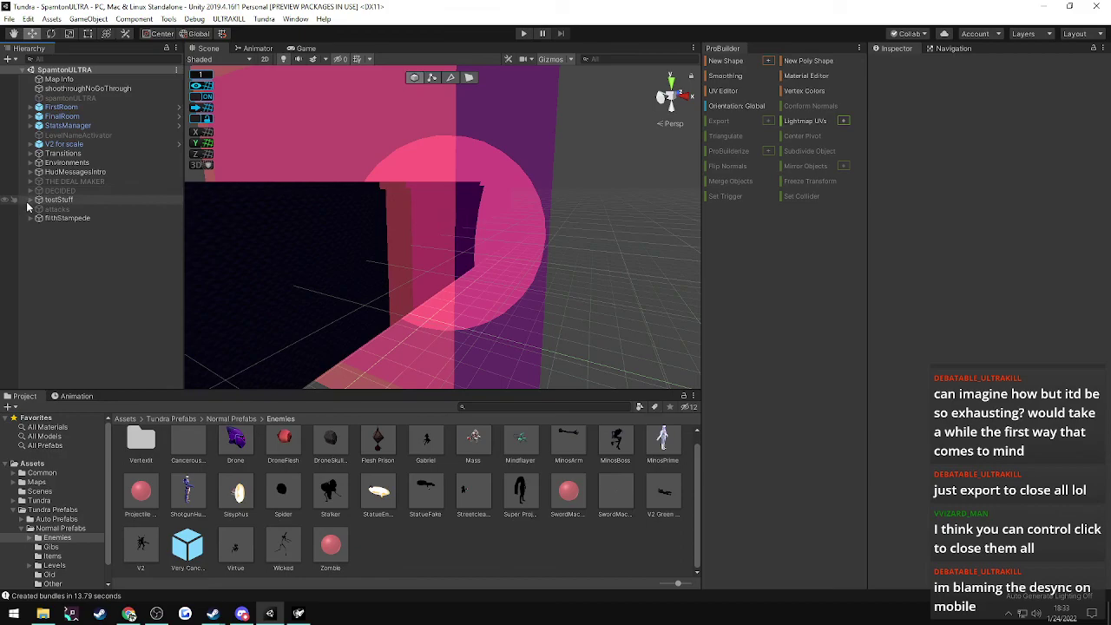
- Expand filthStampede and deactivate all its objects from filthParade (1) to filthParade (63)
mouse_move(255, 303)
right_down()
mouse_move(300, 283)
mouse_move(266, 312)
mouse_move(422, 321)
mouse_move(252, 313)
right_up()
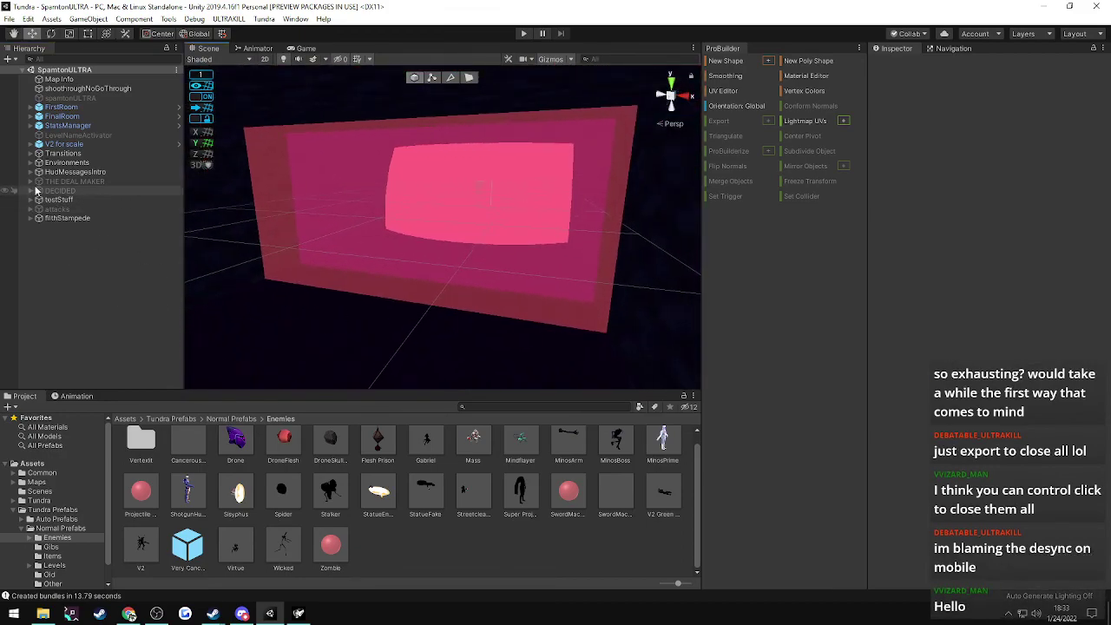
click(36, 219)
click(59, 228)
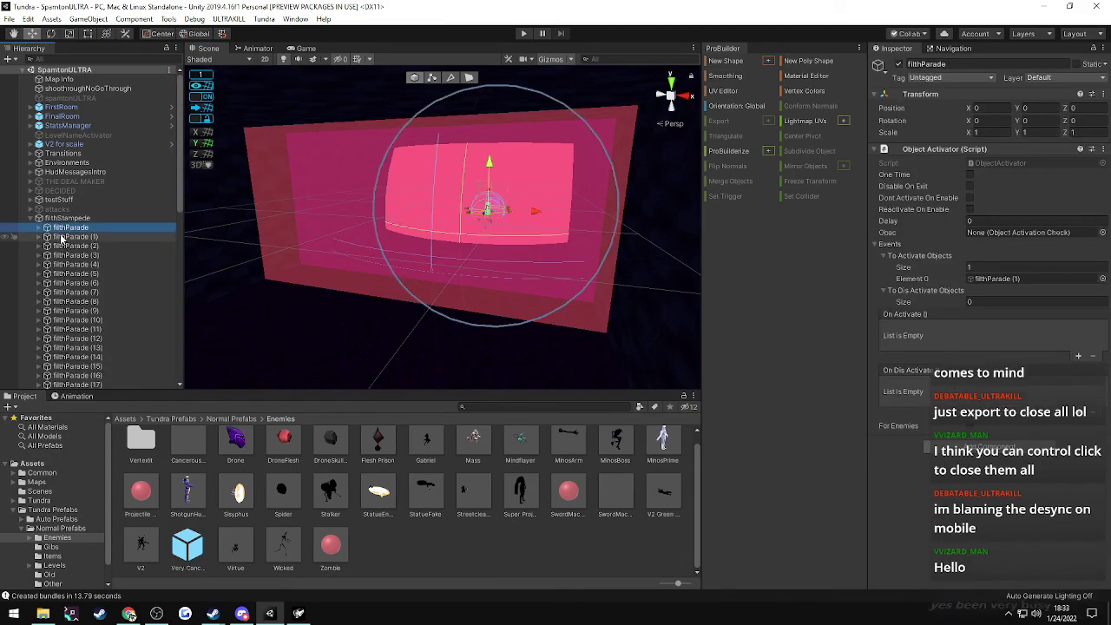
click(69, 237)
scroll(78, 286, down, 15)
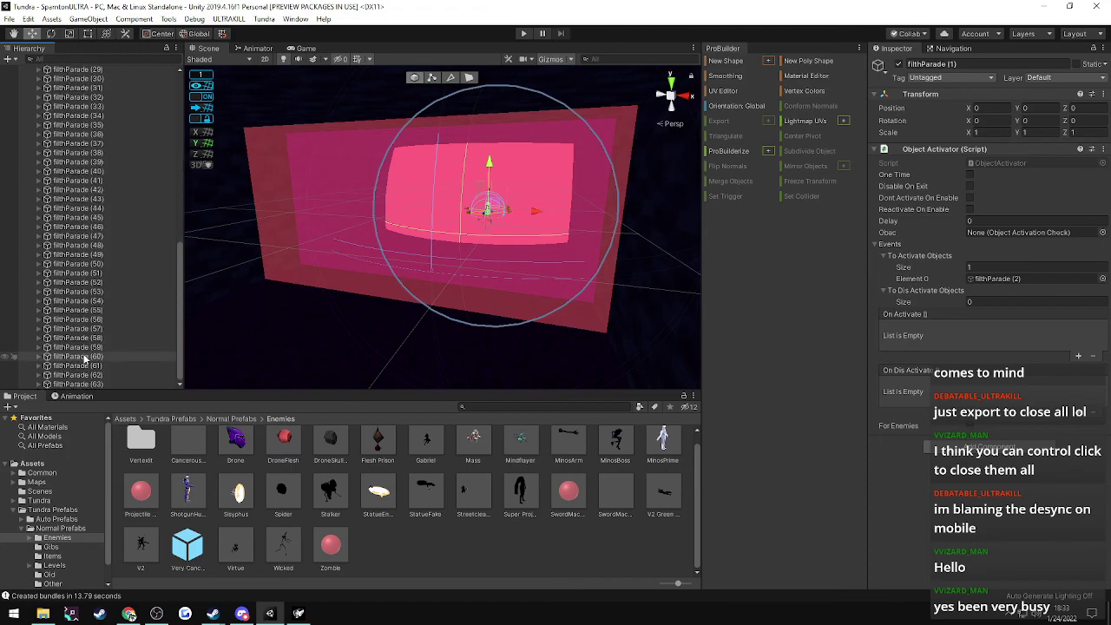
shift+click(78, 383)
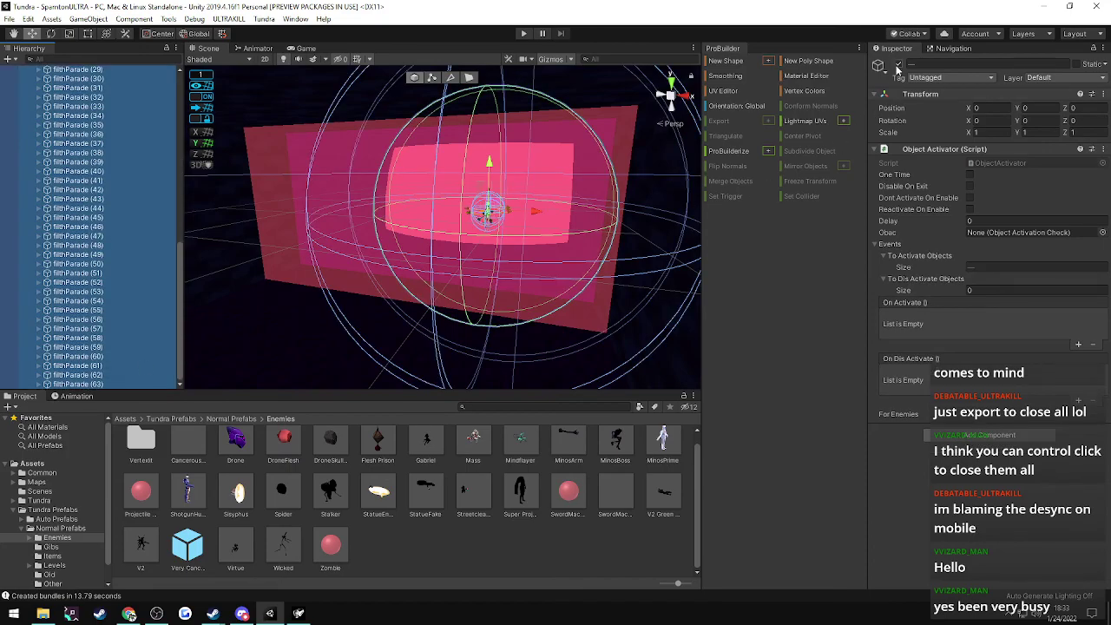
click(621, 139)
- Set the Object Activator delay of the first filthParade object to 1
scroll(87, 223, up, 12)
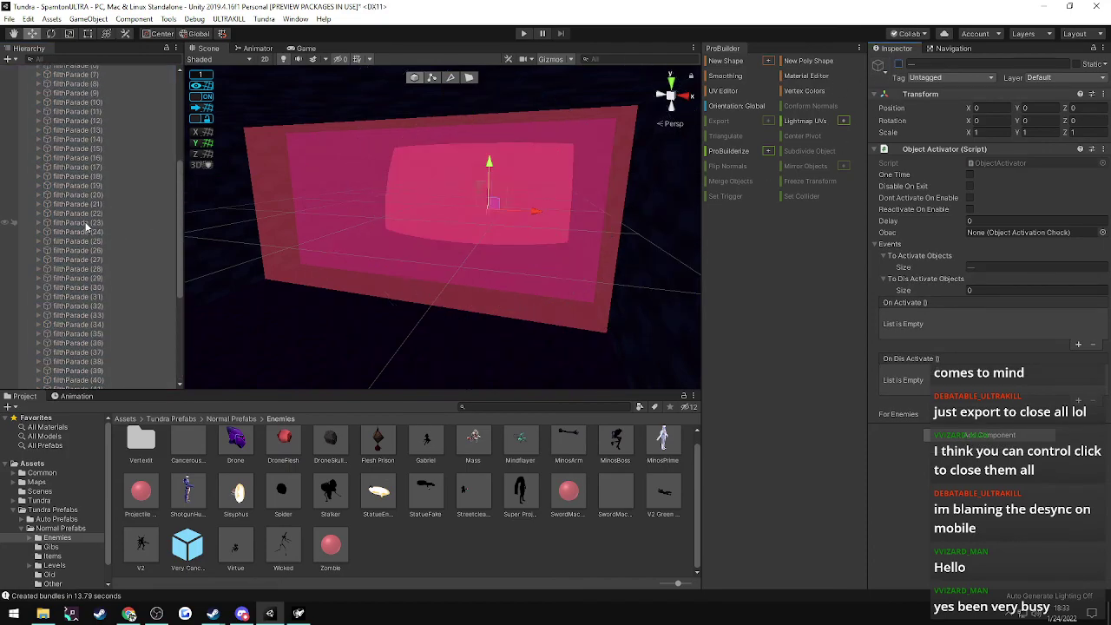
click(75, 121)
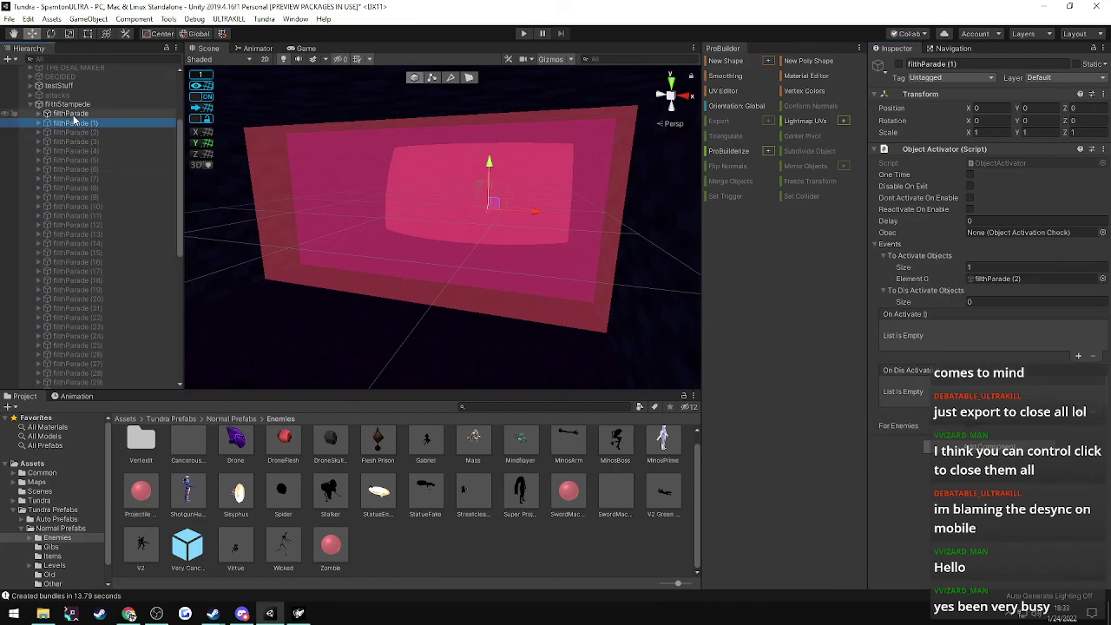
click(73, 114)
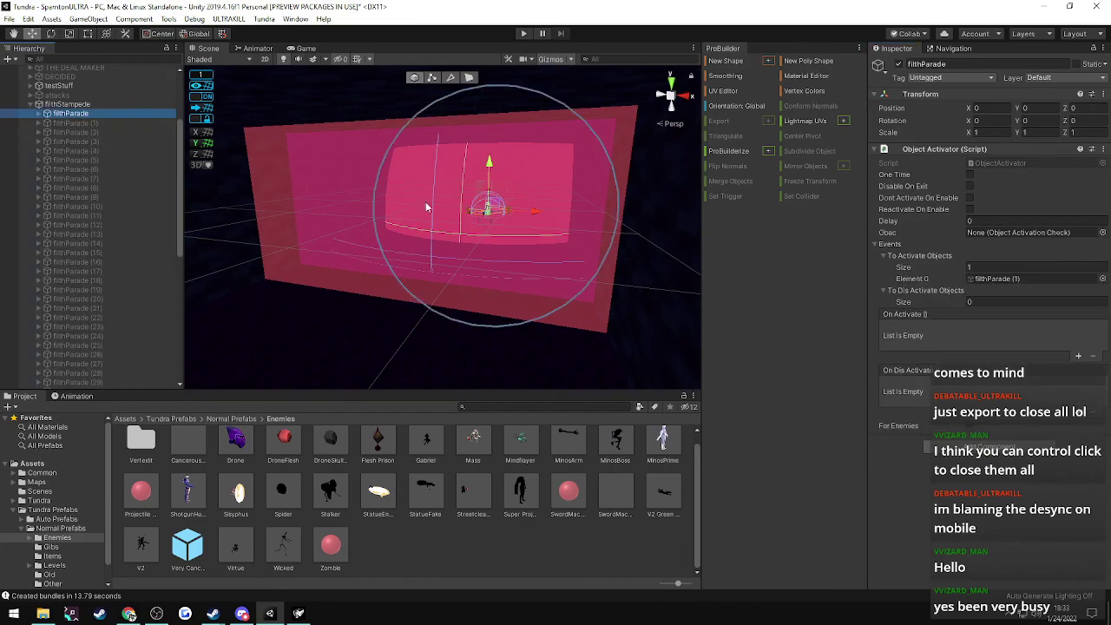
click(972, 220)
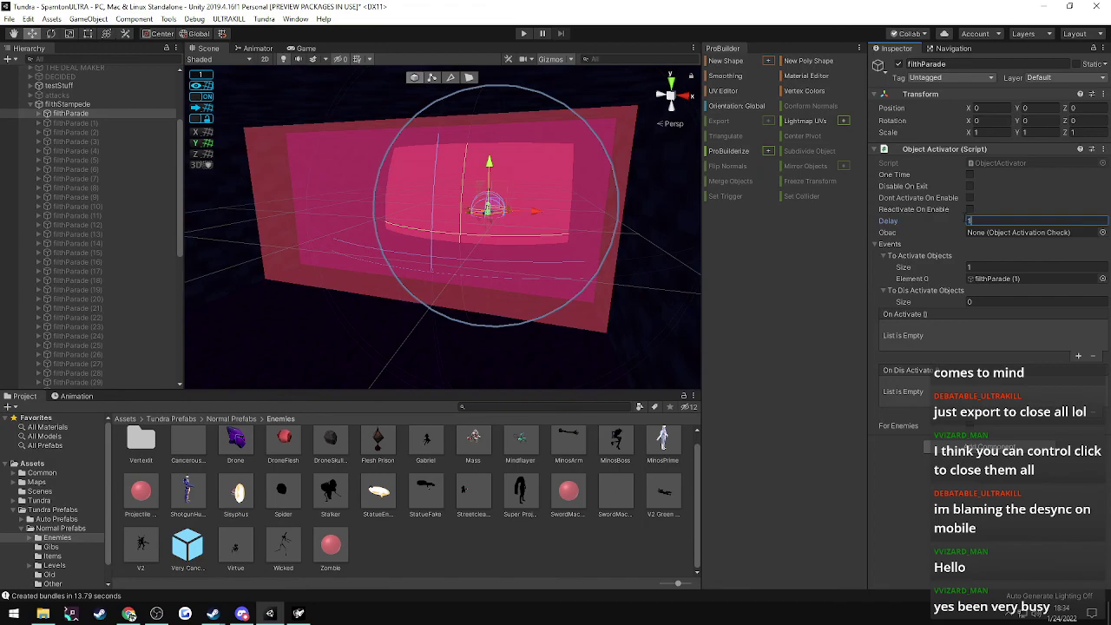
- Set the Object Activator delay of filthParade (1) to filthParade (3) to .9
click(60, 123)
click(969, 221)
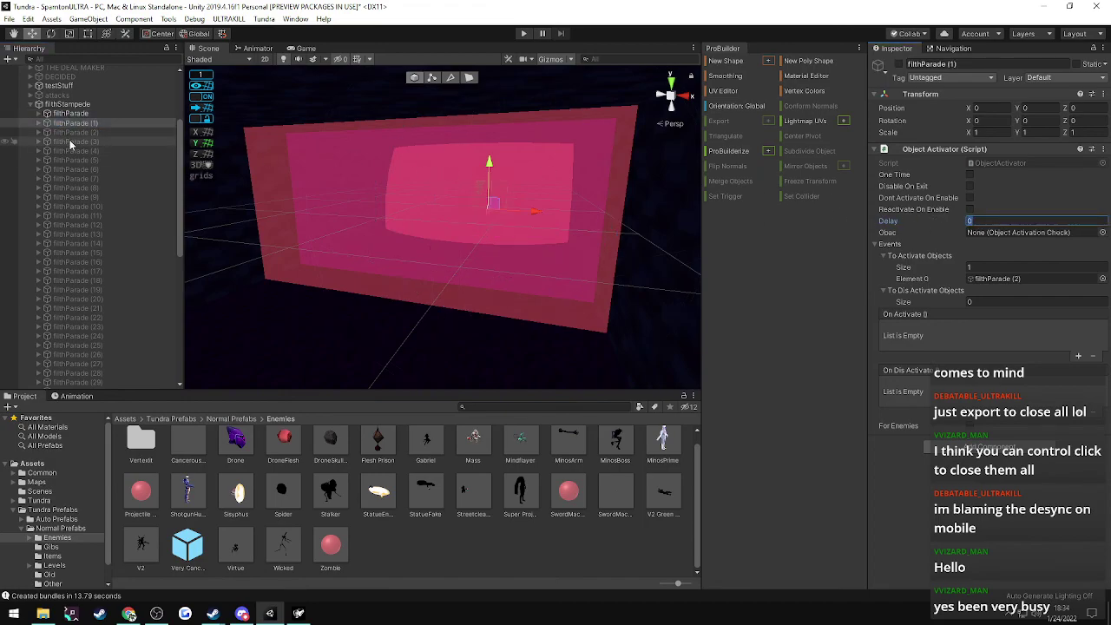
shift+click(69, 139)
click(988, 221)
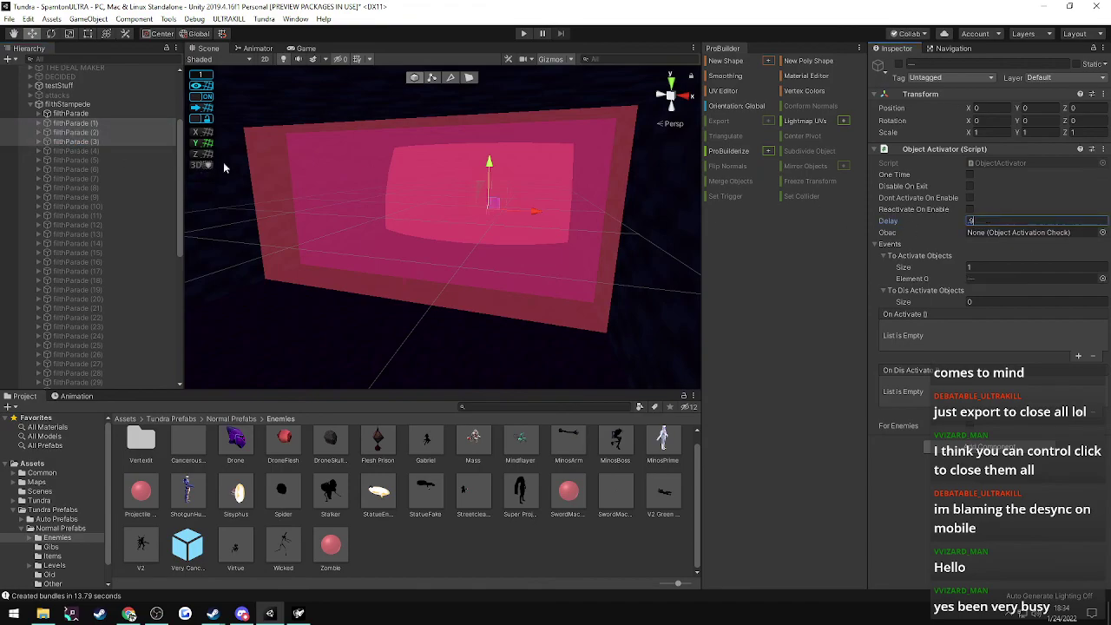
- Set an Object Activator delay shorter than .9 on filthParade (4) to filthParade (6)
click(74, 151)
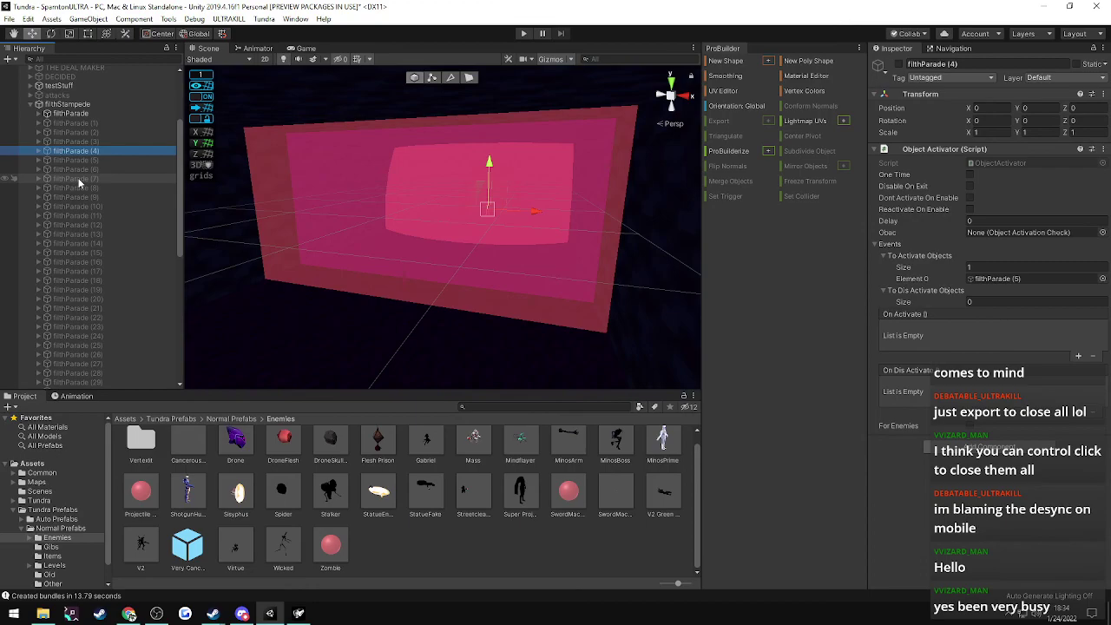
shift+click(78, 178)
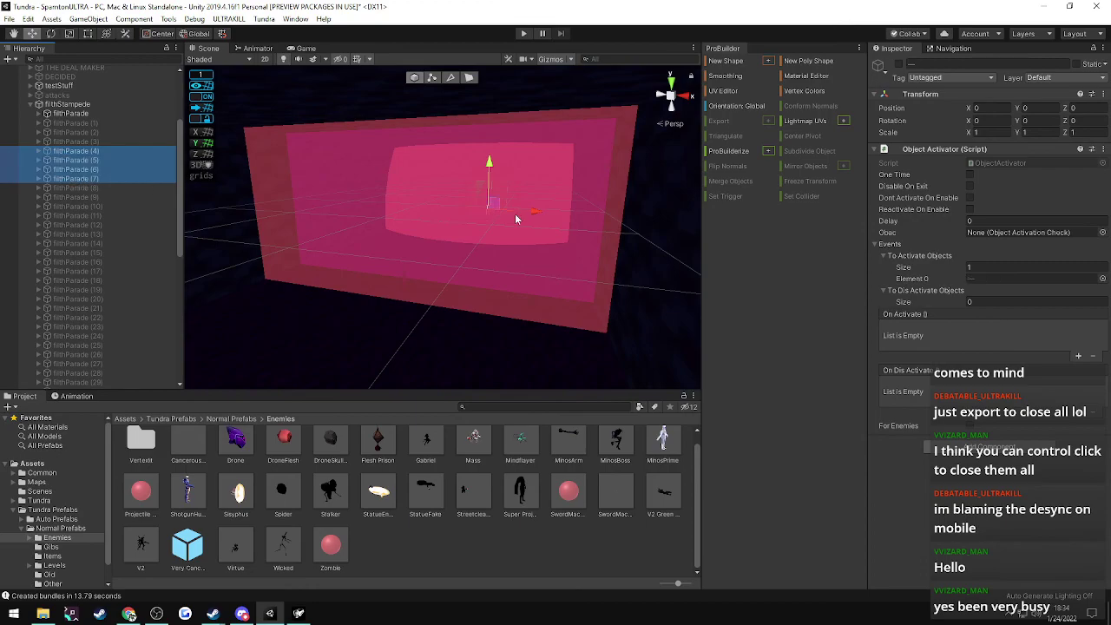
click(85, 152)
shift+click(96, 170)
click(990, 221)
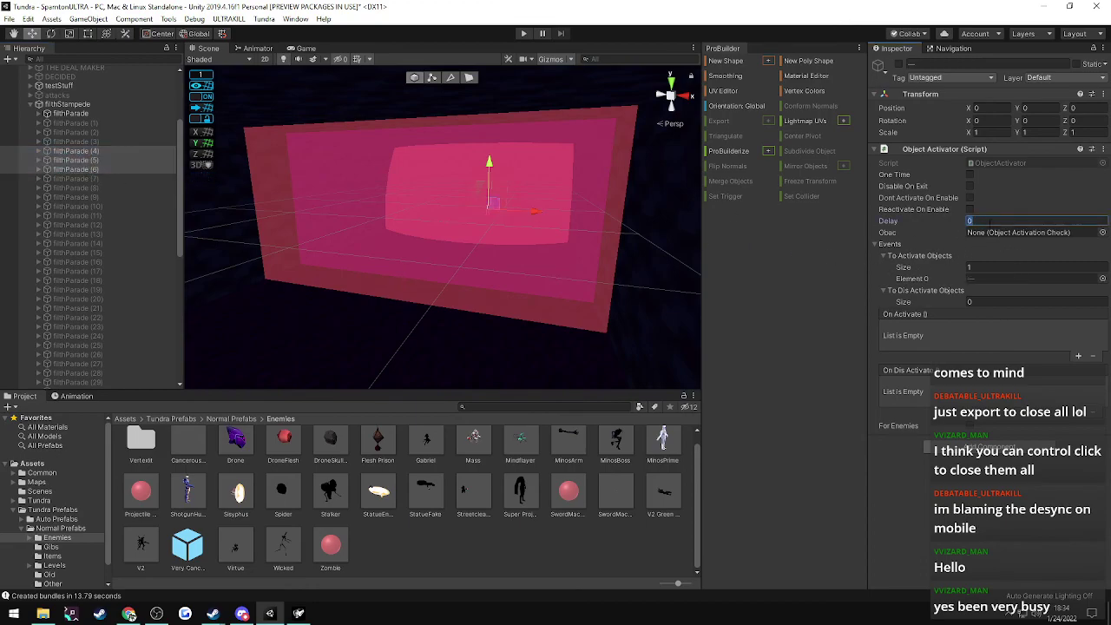
- Set the Object Activator delay of filthParade (7) to filthParade (9) to .7
click(87, 178)
shift+click(84, 198)
click(987, 220)
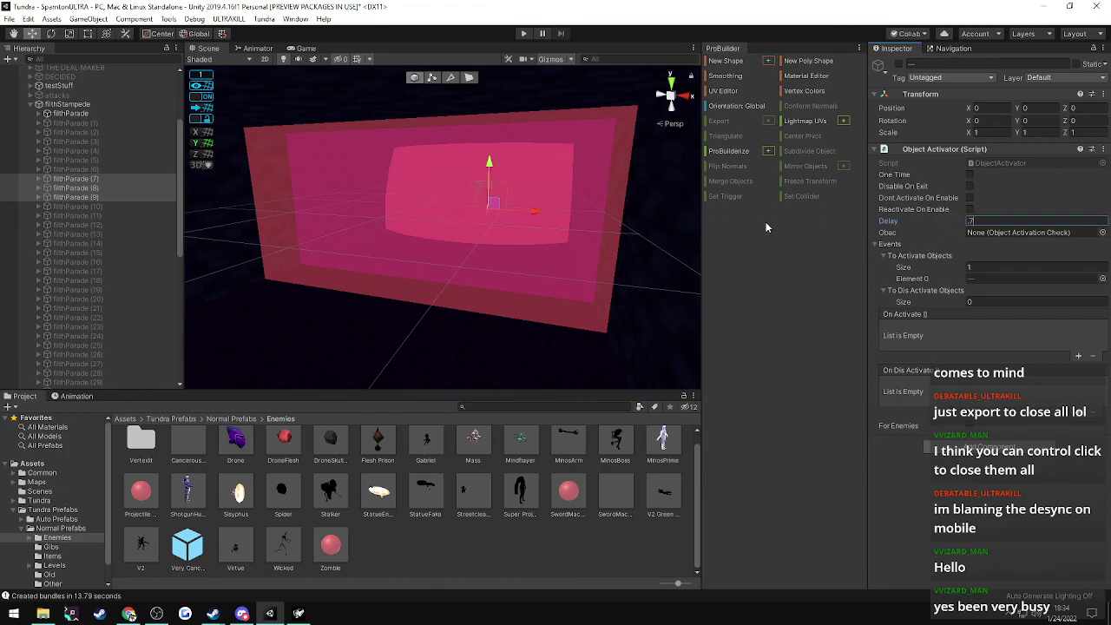
- Set an Object Activator delay shorter than .7 on filthParade (10) to filthParade (13)
click(75, 205)
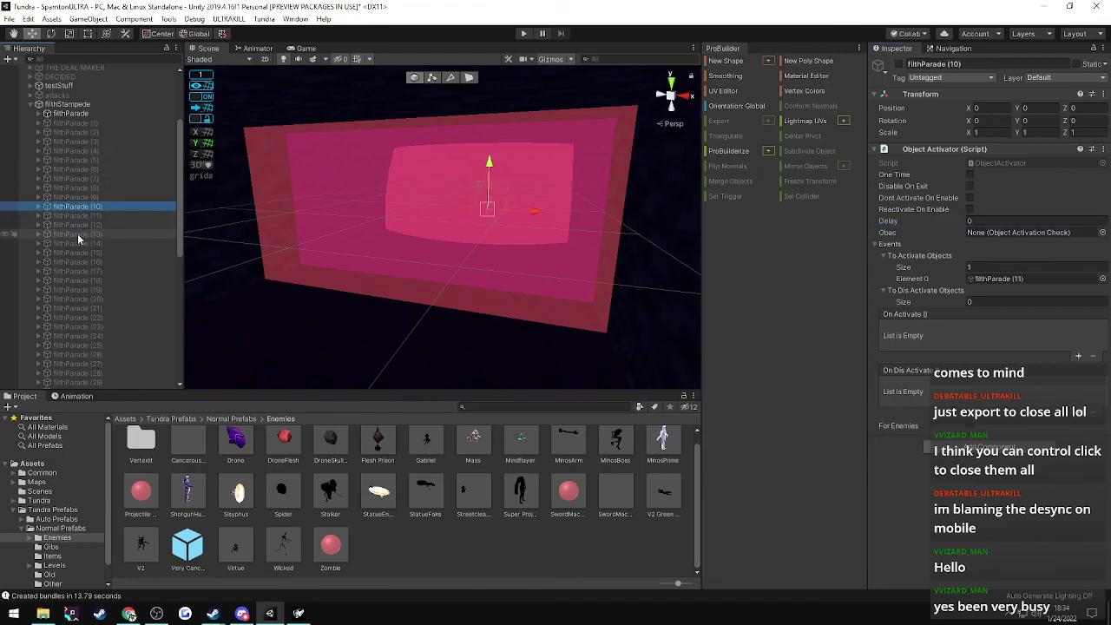
shift+click(77, 233)
click(997, 222)
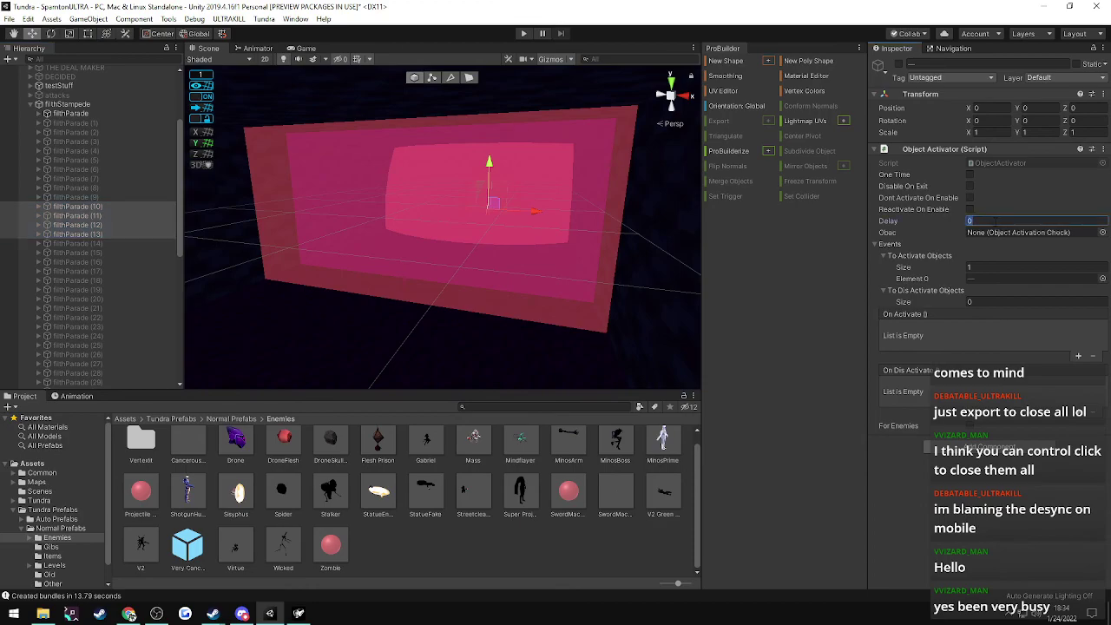
- Set the Object Activator delay of filthParade (14) to filthParade (19) to .5
click(77, 243)
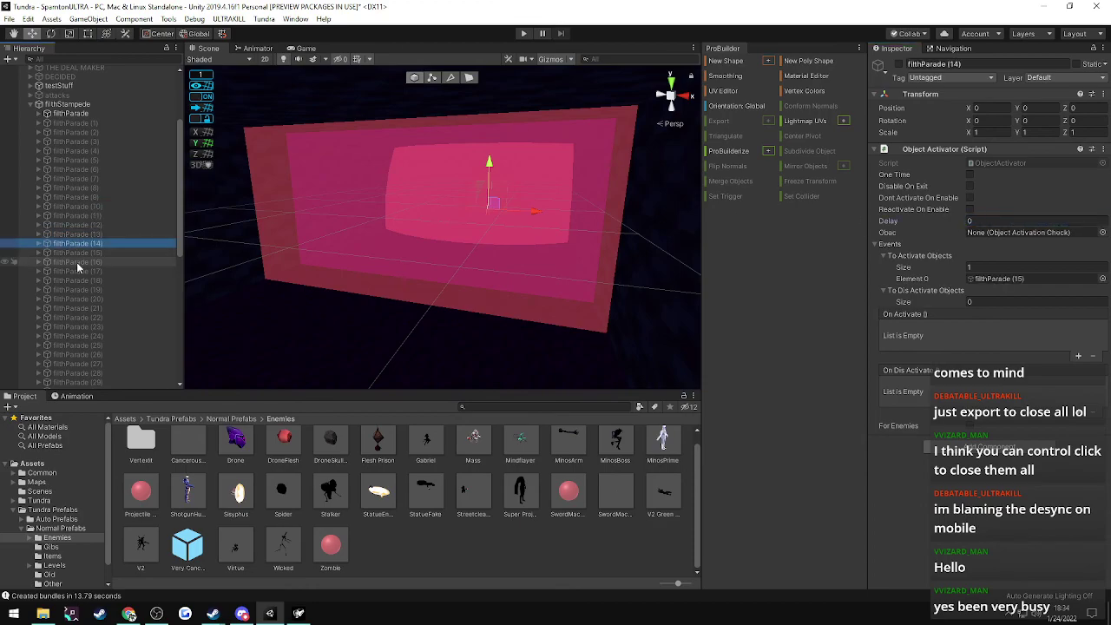
shift+click(78, 289)
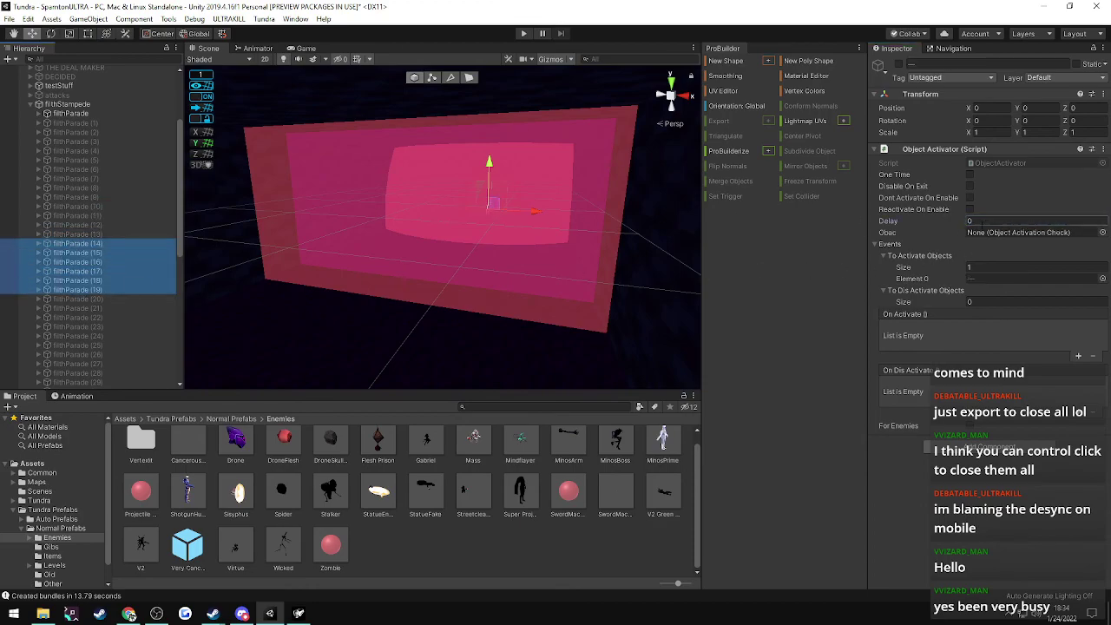
click(980, 223)
text(5)
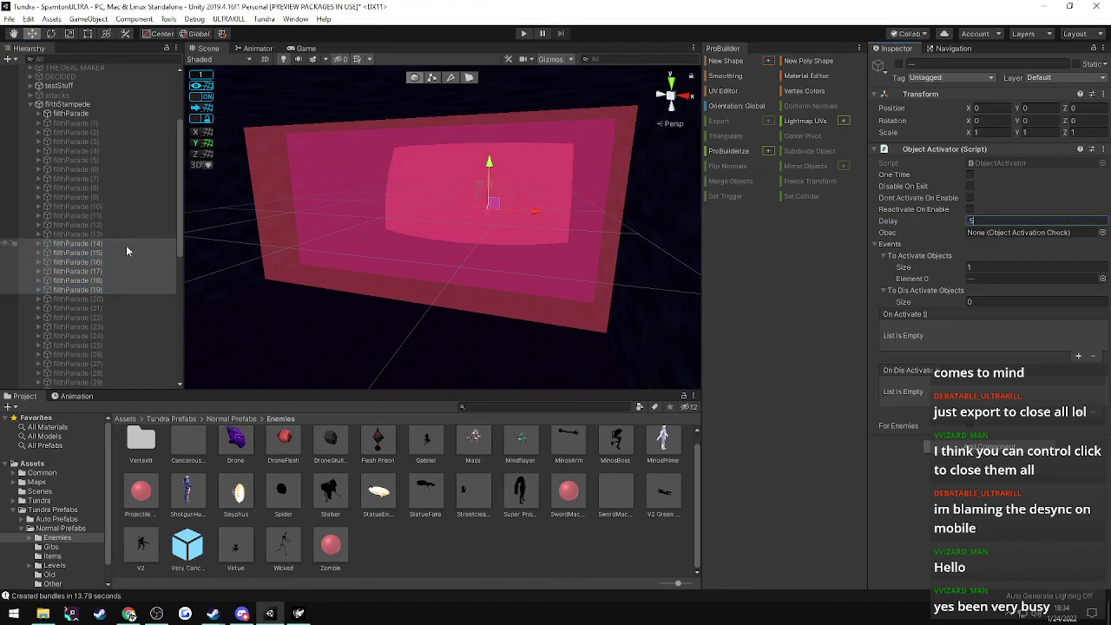
- Set an Object Activator delay shorter than .5 on filthParade (20) to filthParade (24)
scroll(130, 243, down, 2)
click(84, 231)
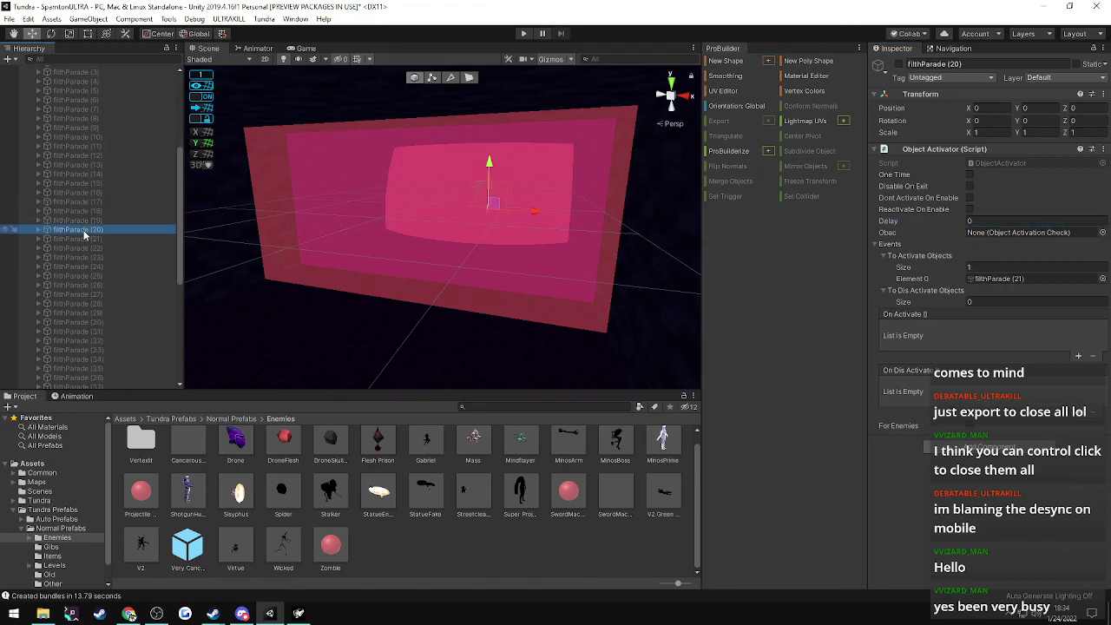
scroll(82, 227, up, 5)
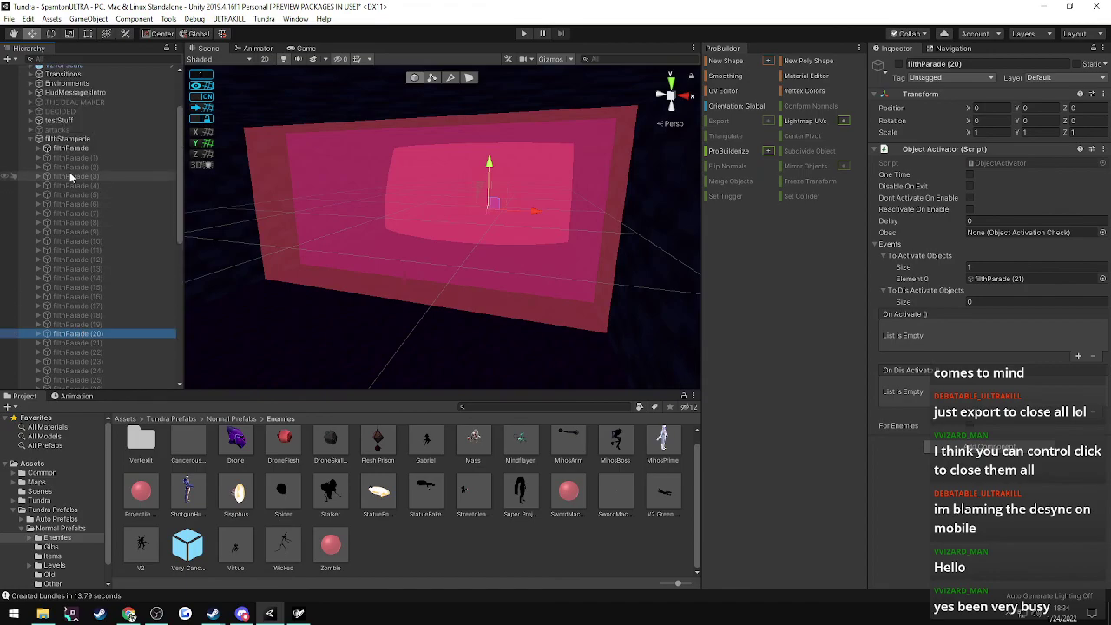
scroll(70, 176, down, 15)
scroll(64, 196, up, 8)
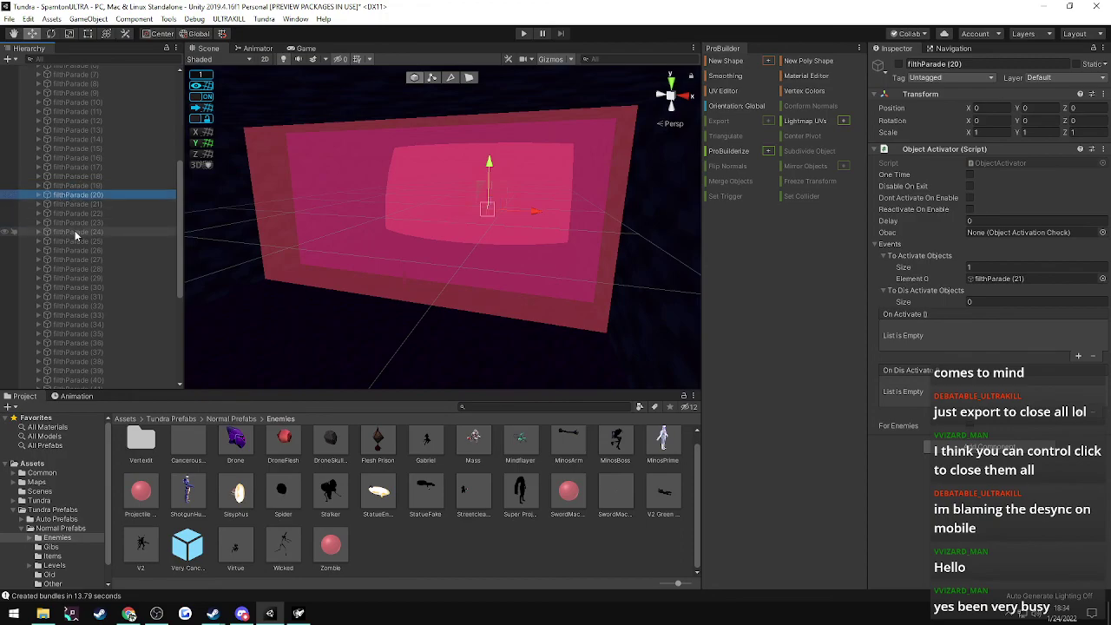
shift+click(74, 231)
click(998, 220)
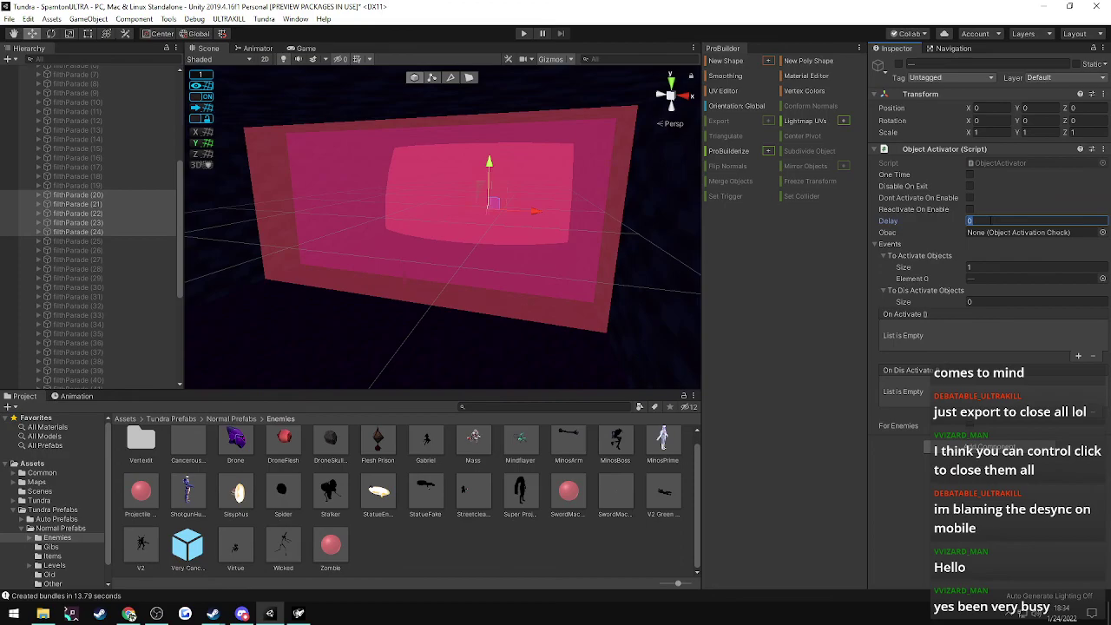
- Give filthParade (25) to filthParade (31) a shorter Object Activator delay than the preceding group
click(76, 240)
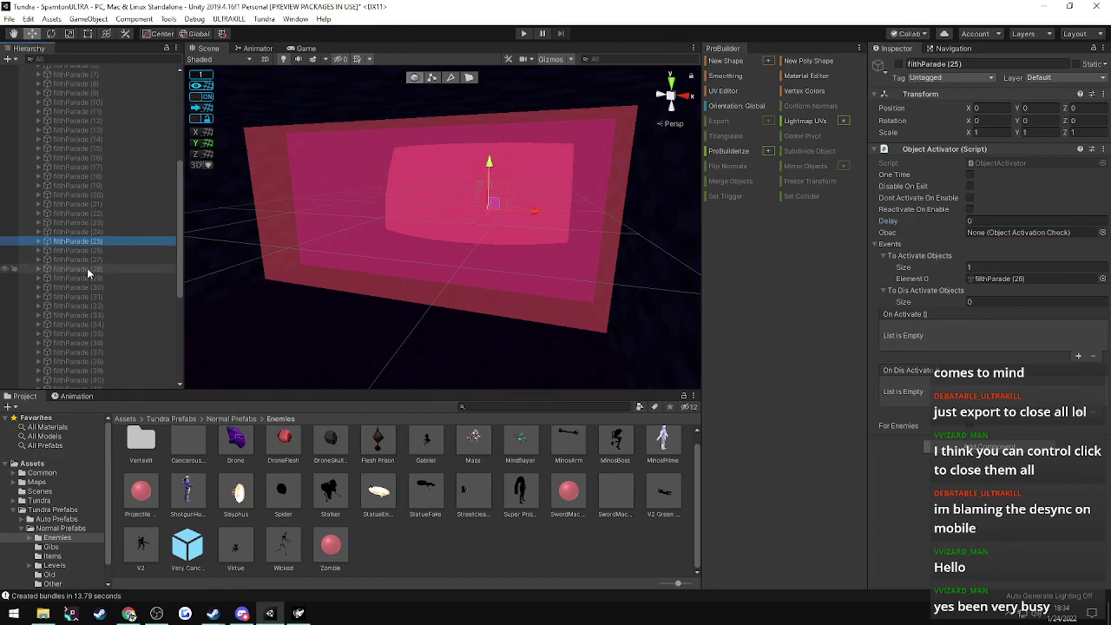
shift+click(83, 296)
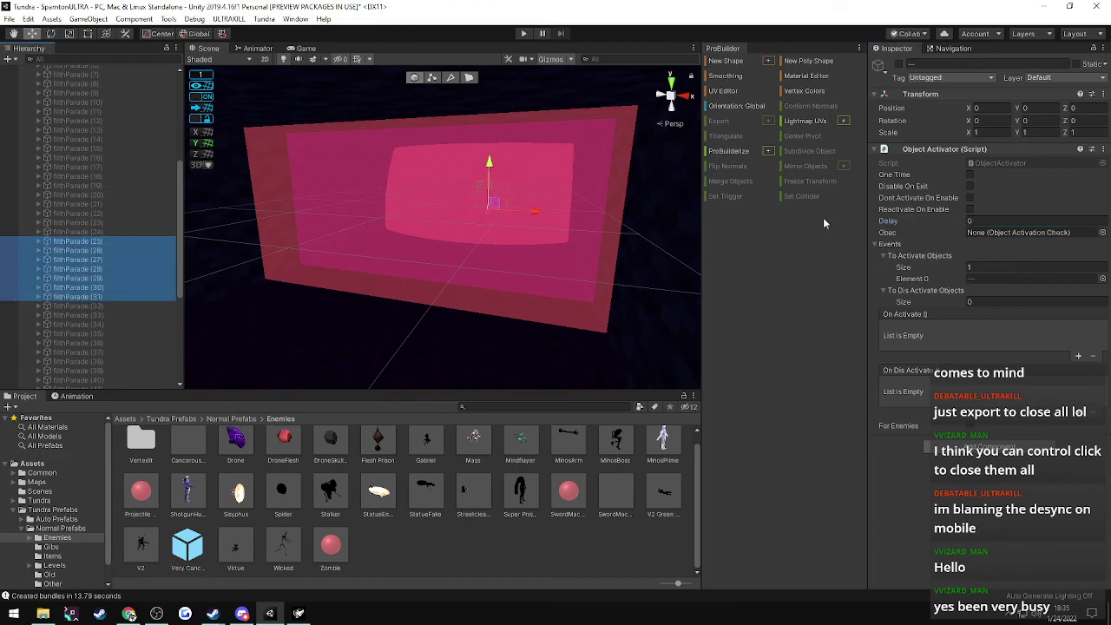
click(990, 219)
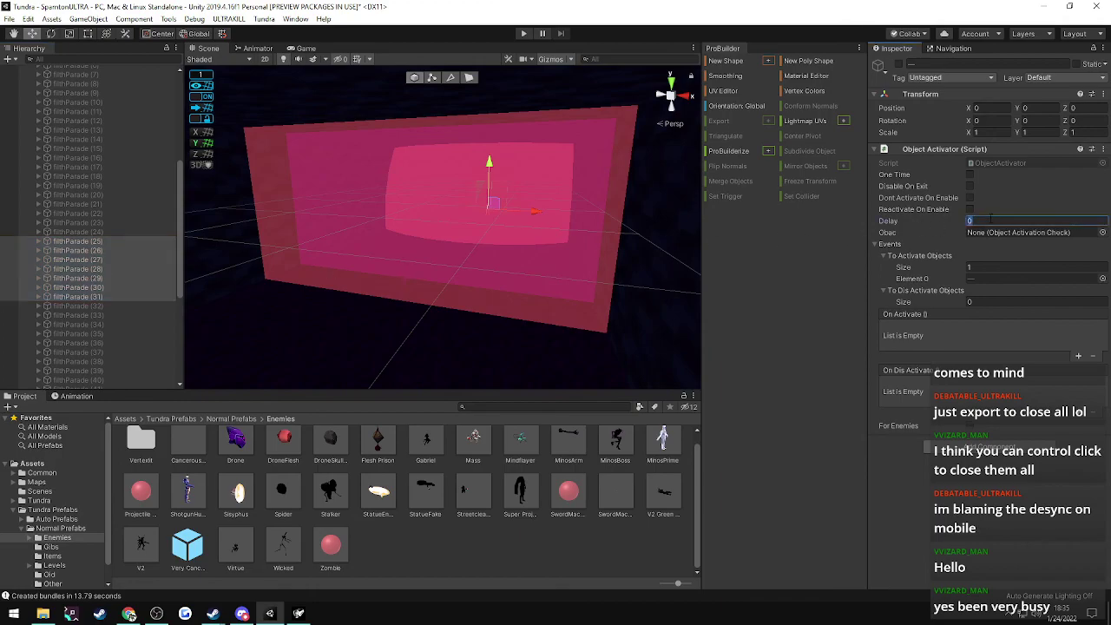
- Reduce the Object Activator delay another notch for filthParade (32) to filthParade (38), selecting all seven objects together
click(87, 306)
scroll(91, 304, down, 5)
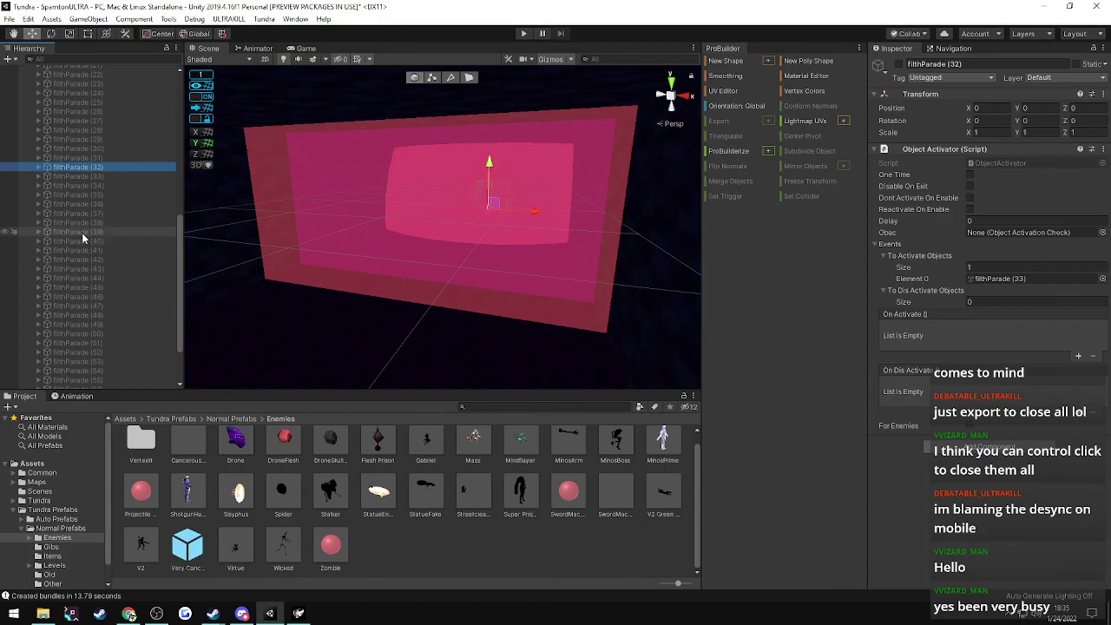
ctrl+click(78, 223)
ctrl+click(76, 185)
ctrl+click(77, 176)
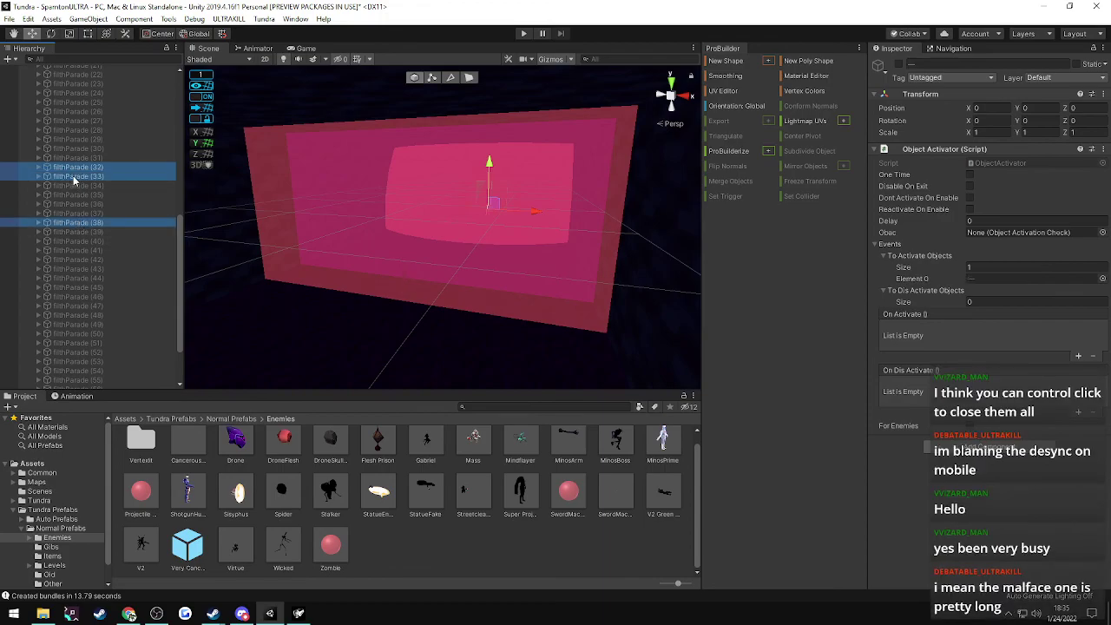
ctrl+click(72, 195)
ctrl+click(70, 205)
ctrl+click(69, 214)
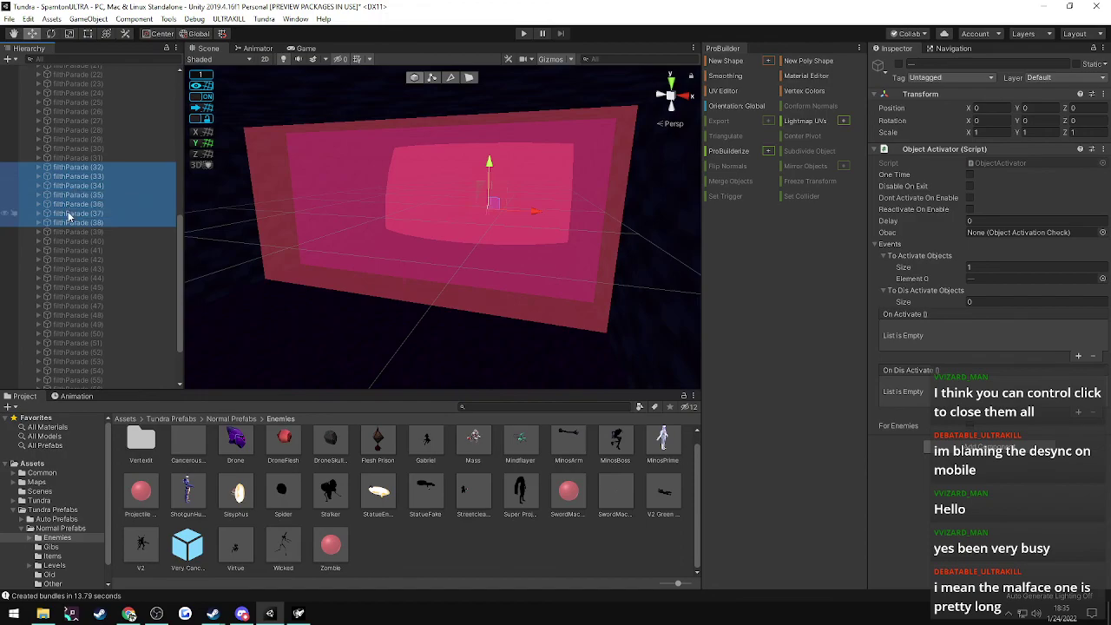
click(994, 219)
click(994, 221)
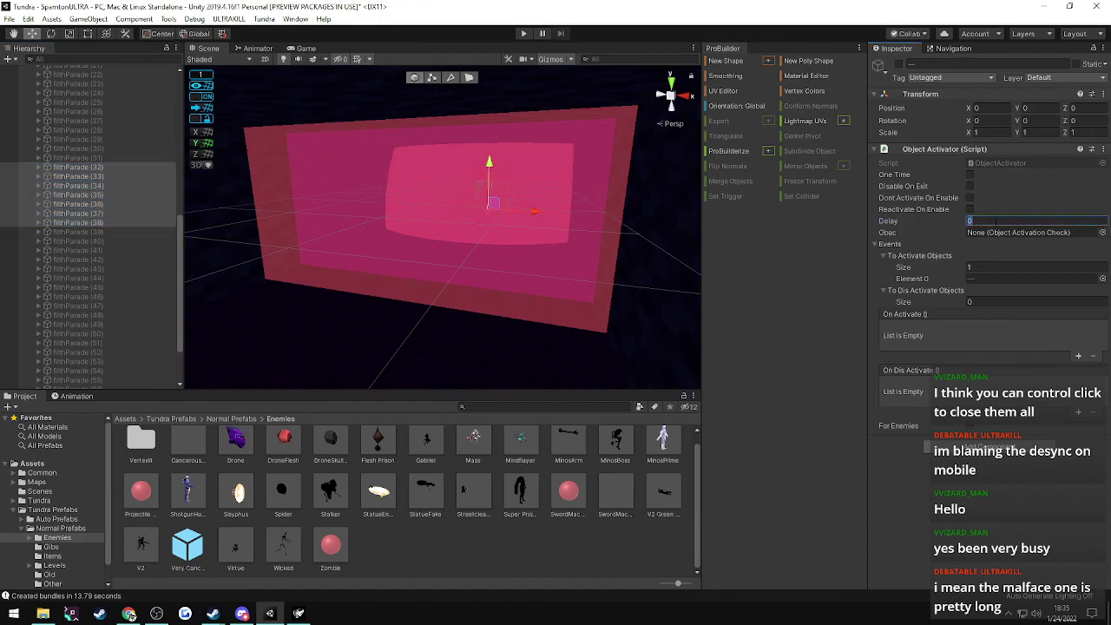
- Set the Object Activator delay of filthParade (39) to filthParade (48) to .1
click(85, 230)
shift+click(81, 315)
click(998, 221)
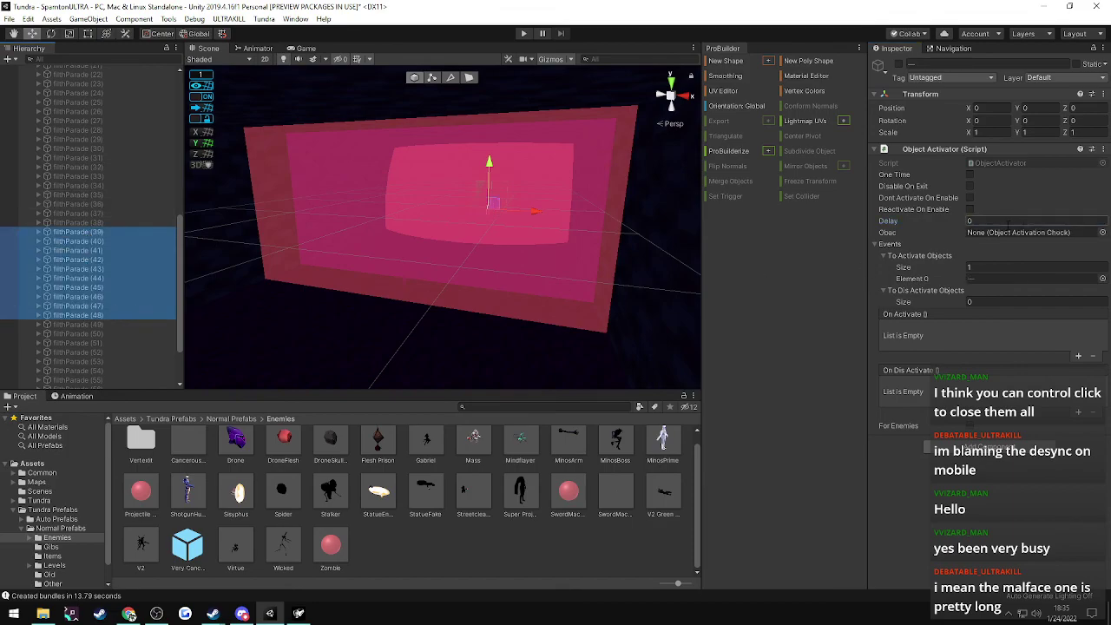
- Set the Object Activator delay of filthParade (49) to filthParade (55) to 0.05
scroll(134, 284, down, 3)
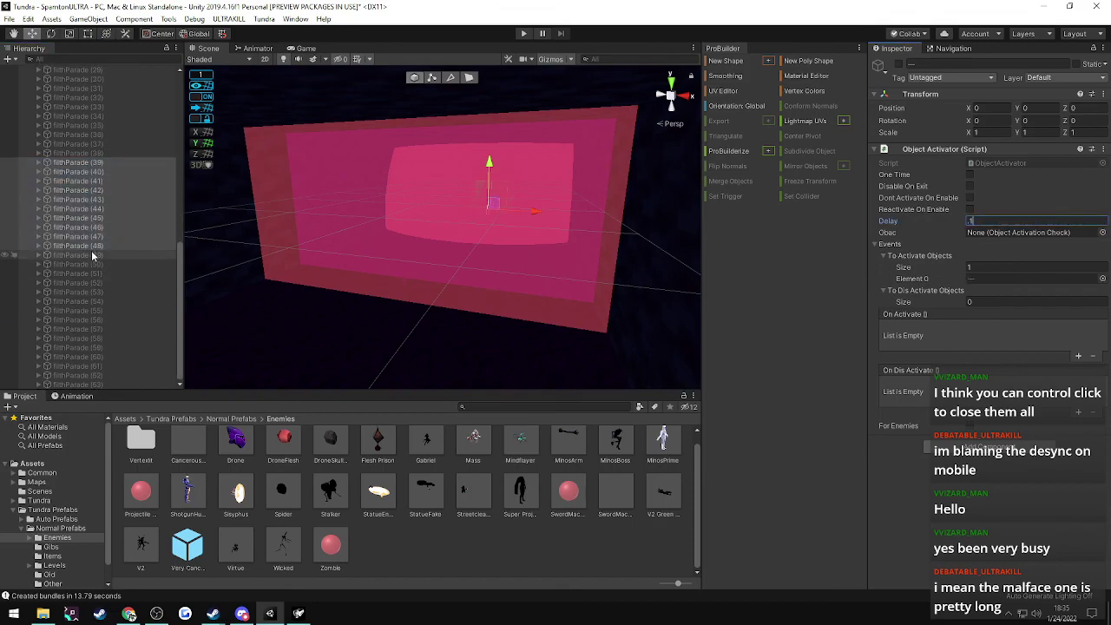
click(78, 255)
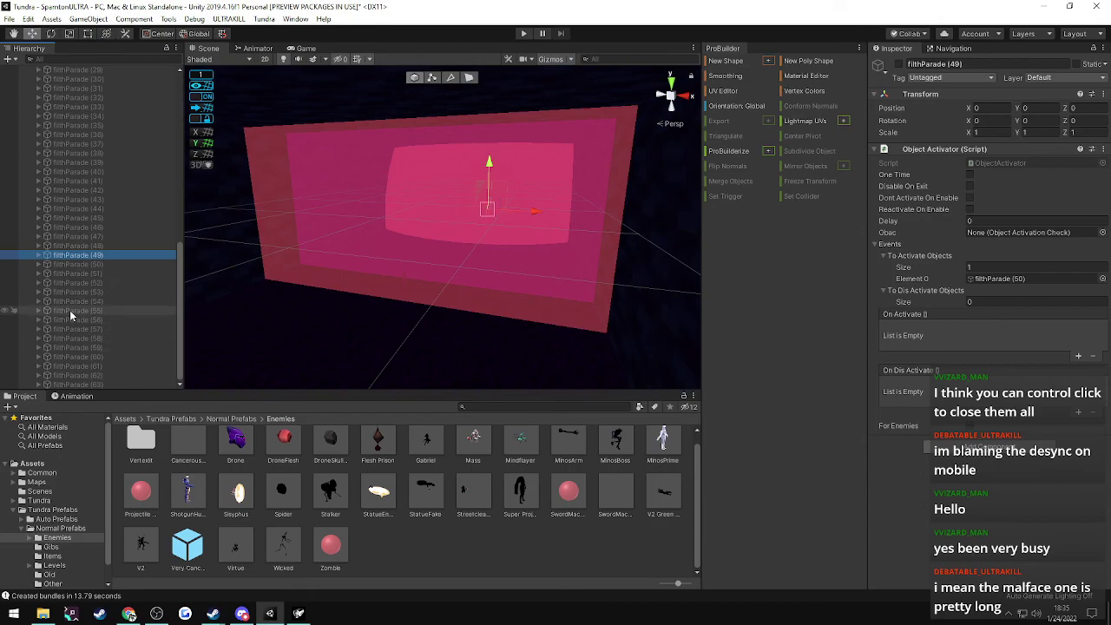
shift+click(69, 310)
click(1007, 223)
click(1005, 223)
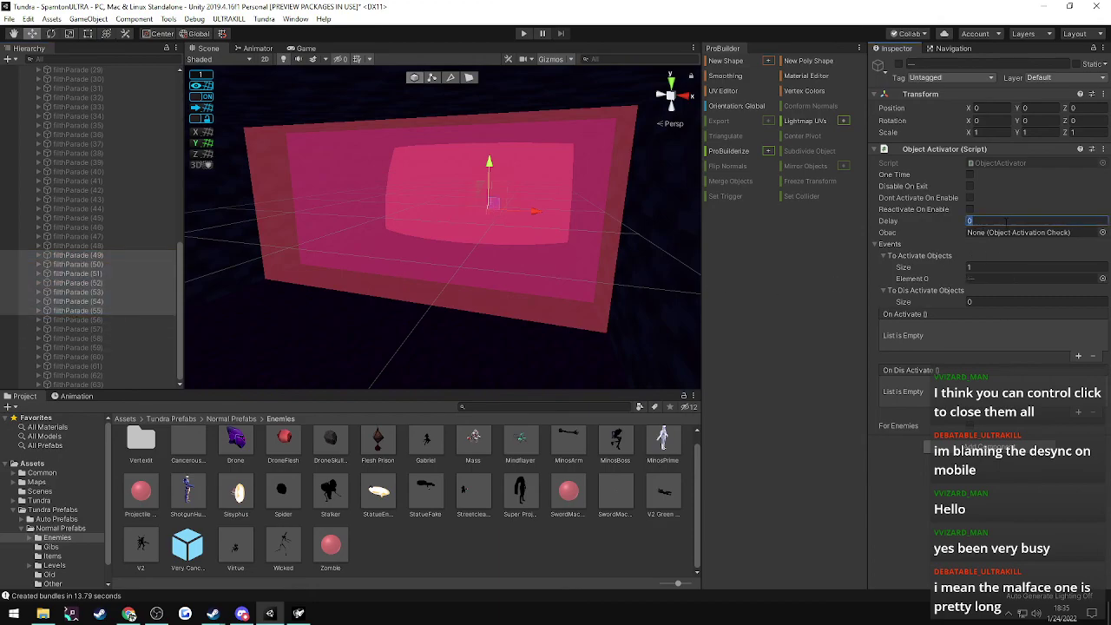
- Set the Object Activator delay of filthParade (56) to filthParade (63) to 0.025
click(126, 321)
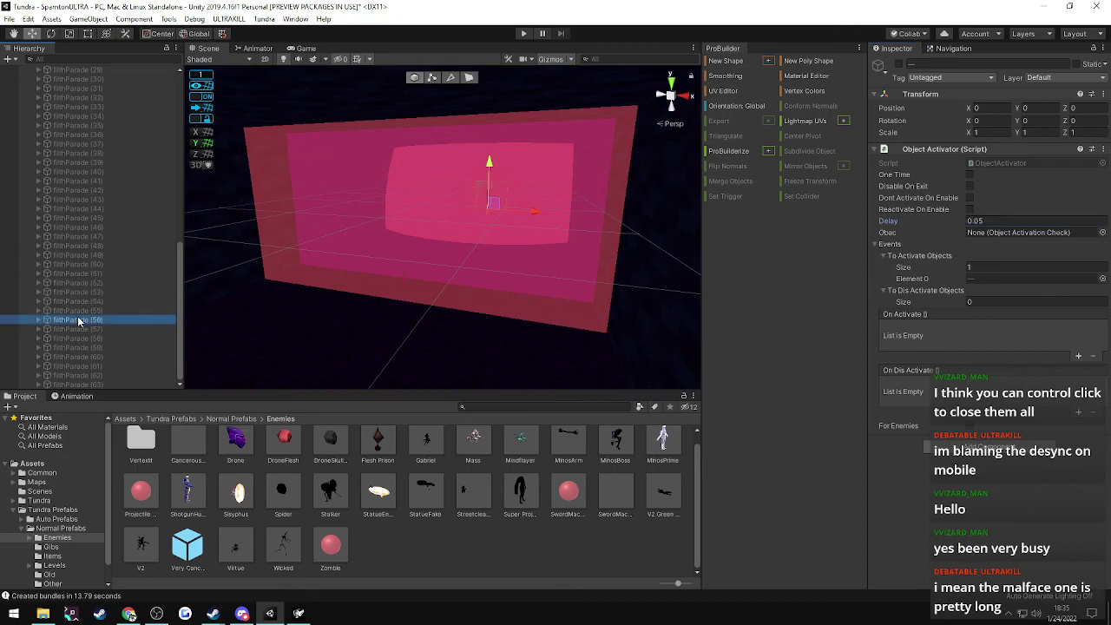
shift+click(66, 385)
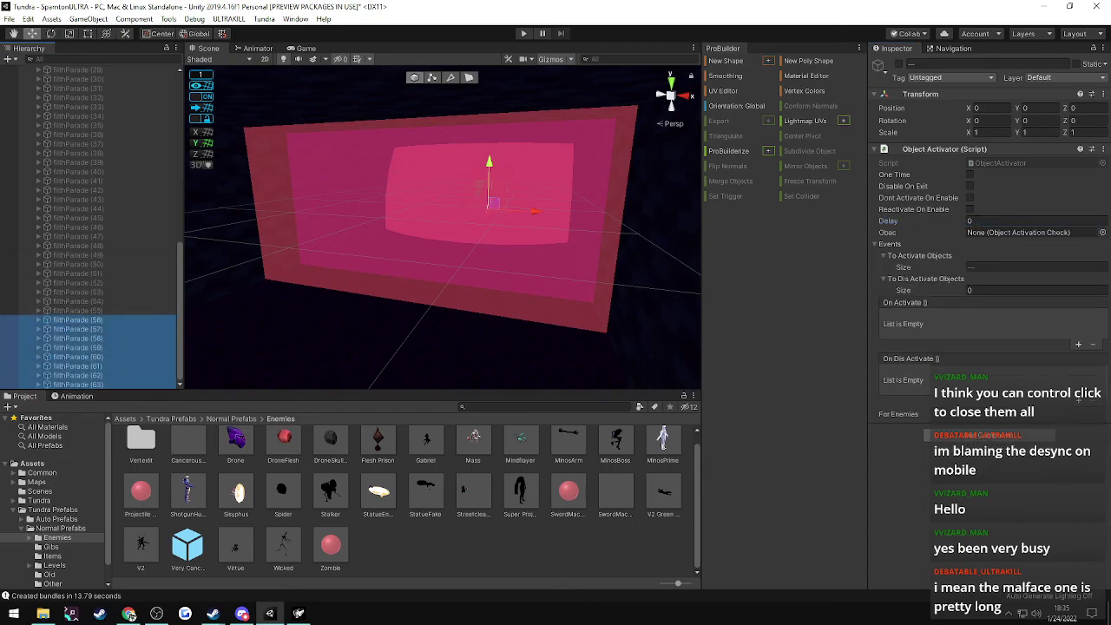
click(1008, 223)
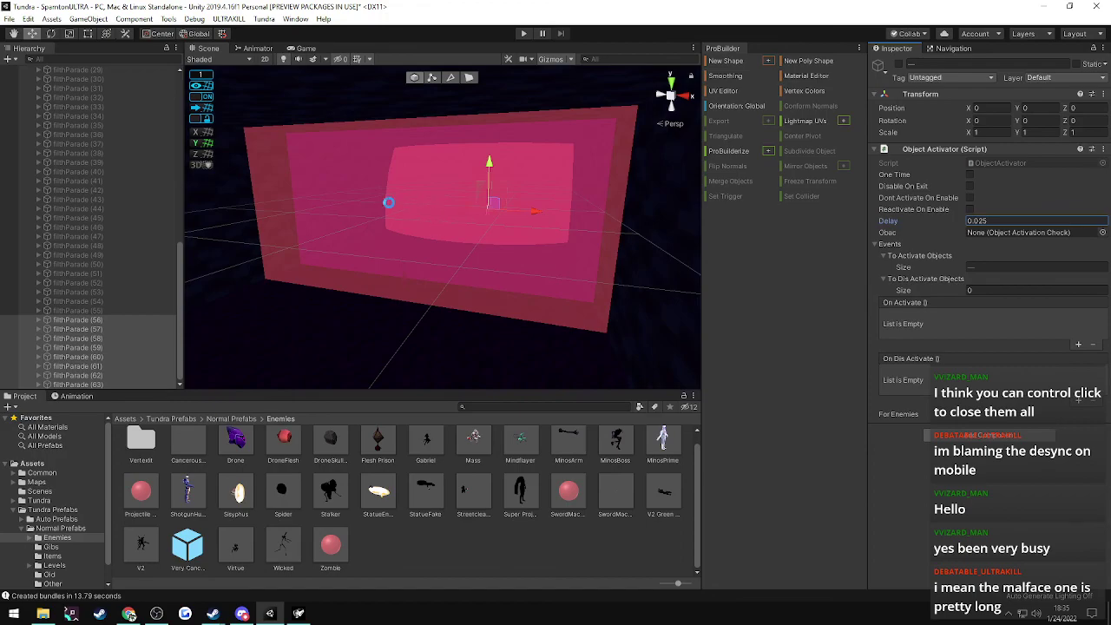
- Collapse the attacks and filthStampede objects, keep attacks deactivated, and make filthStampede a child of attacks
scroll(82, 159, up, 10)
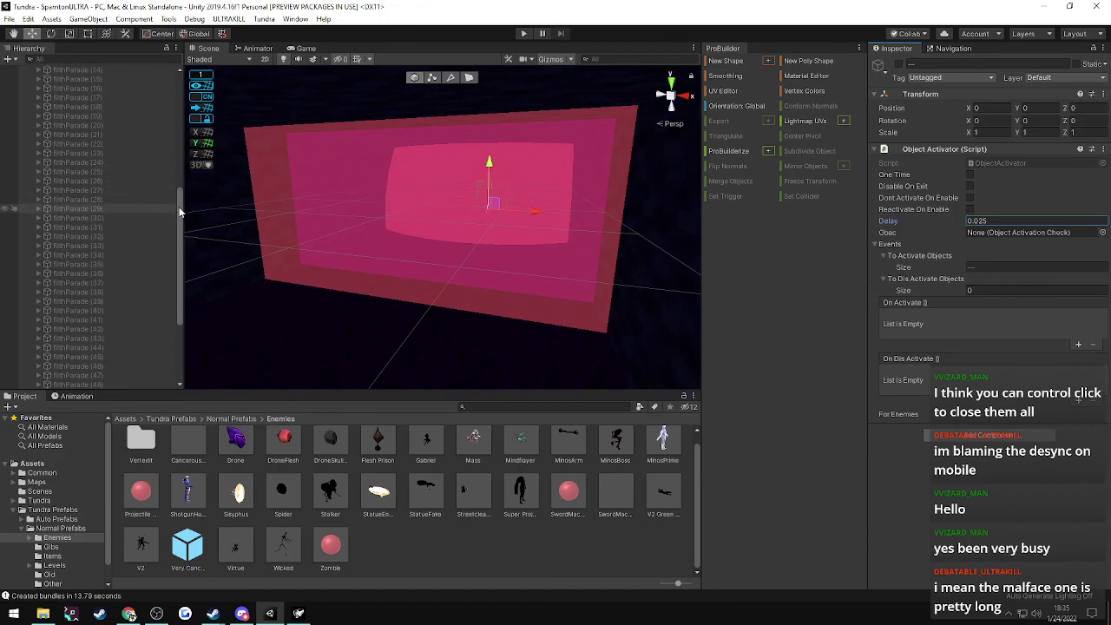
click(84, 162)
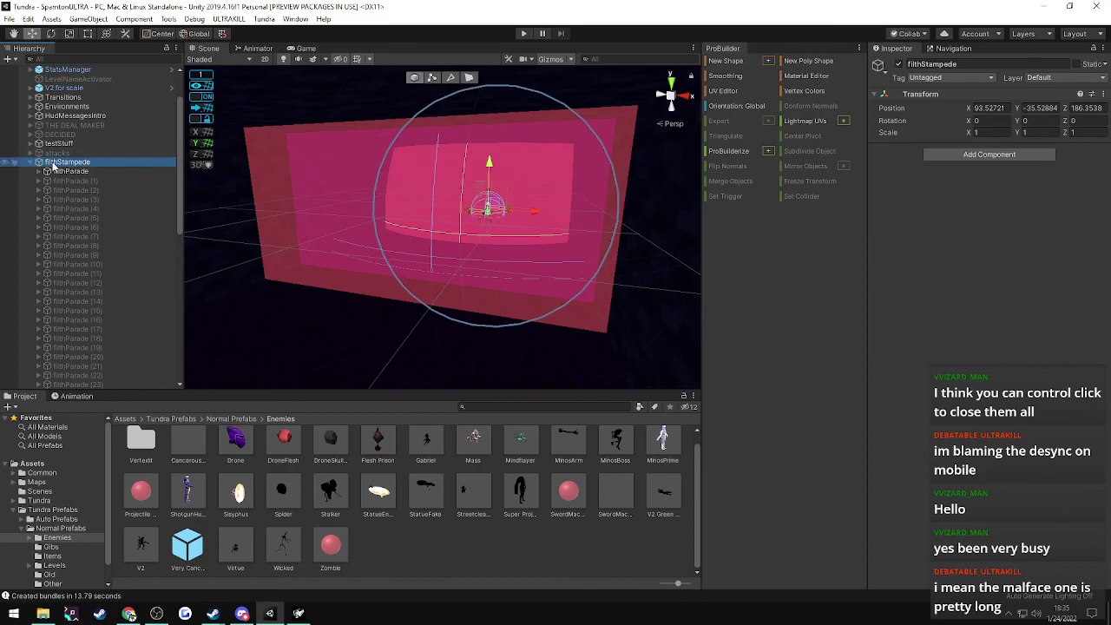
click(31, 154)
click(54, 154)
click(898, 66)
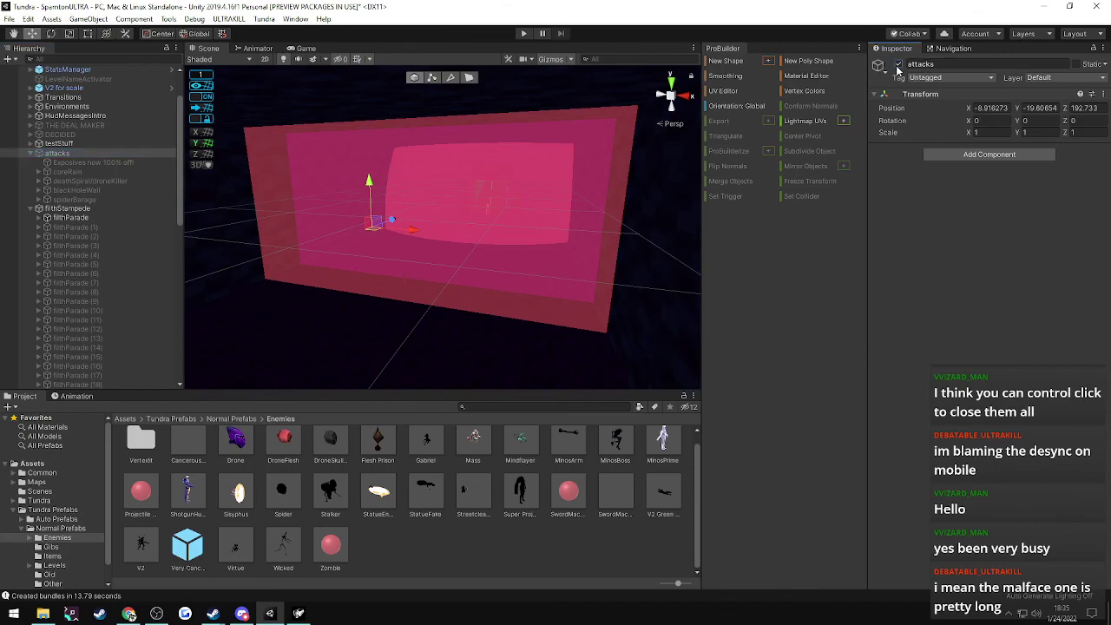
click(31, 153)
click(32, 163)
click(59, 217)
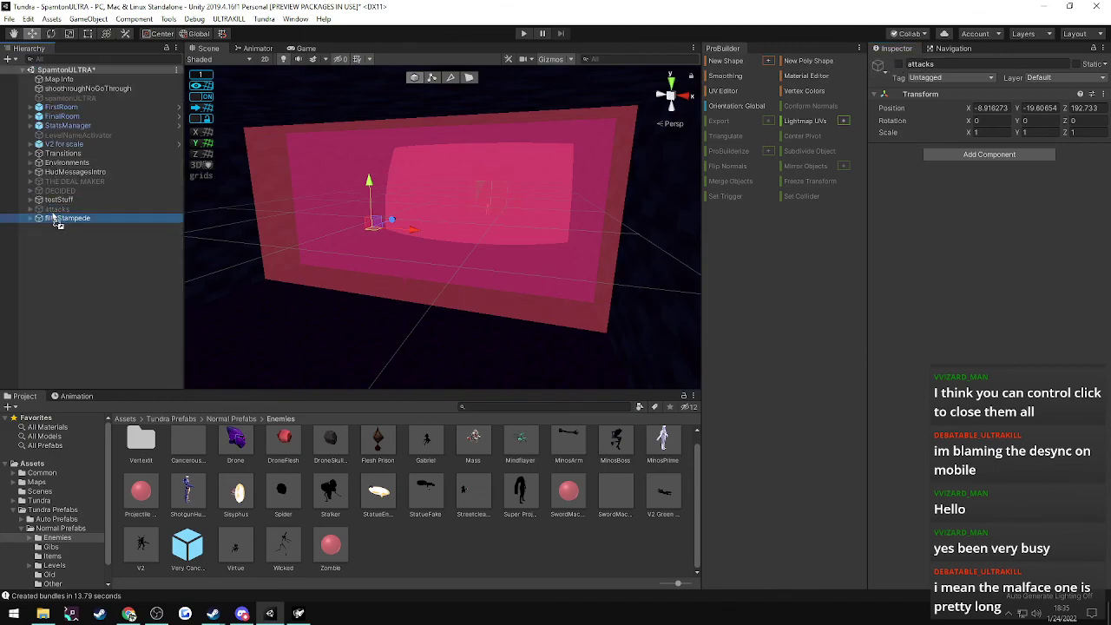
drag(59, 218, 54, 210)
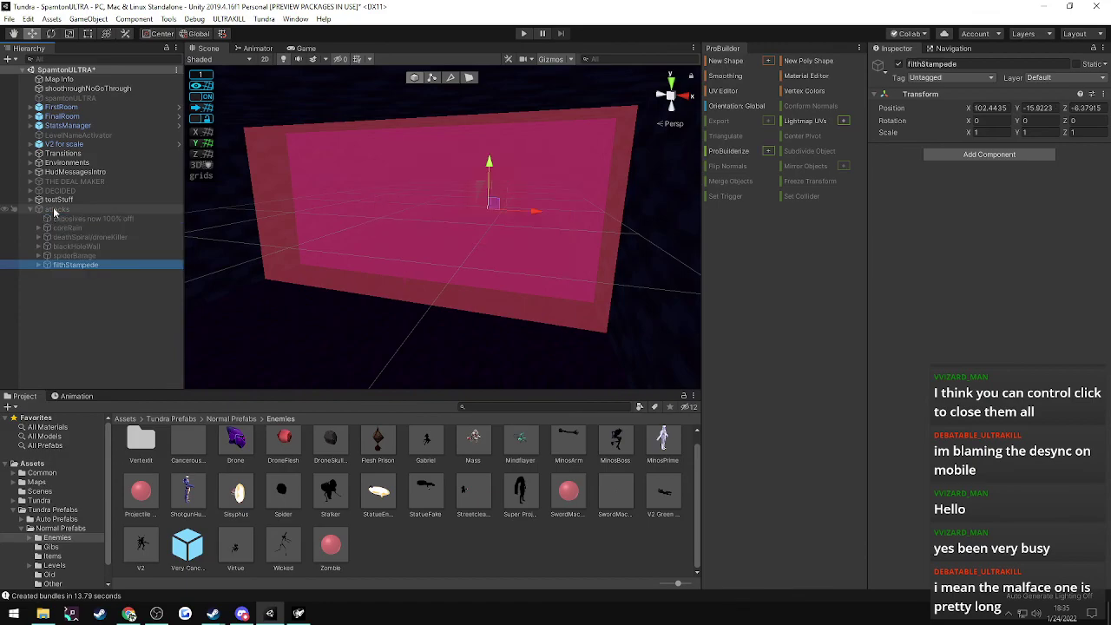
- Export the map and load SpamtonULTRA.blood from the local level list in ULTRAKILL
click(228, 18)
click(231, 35)
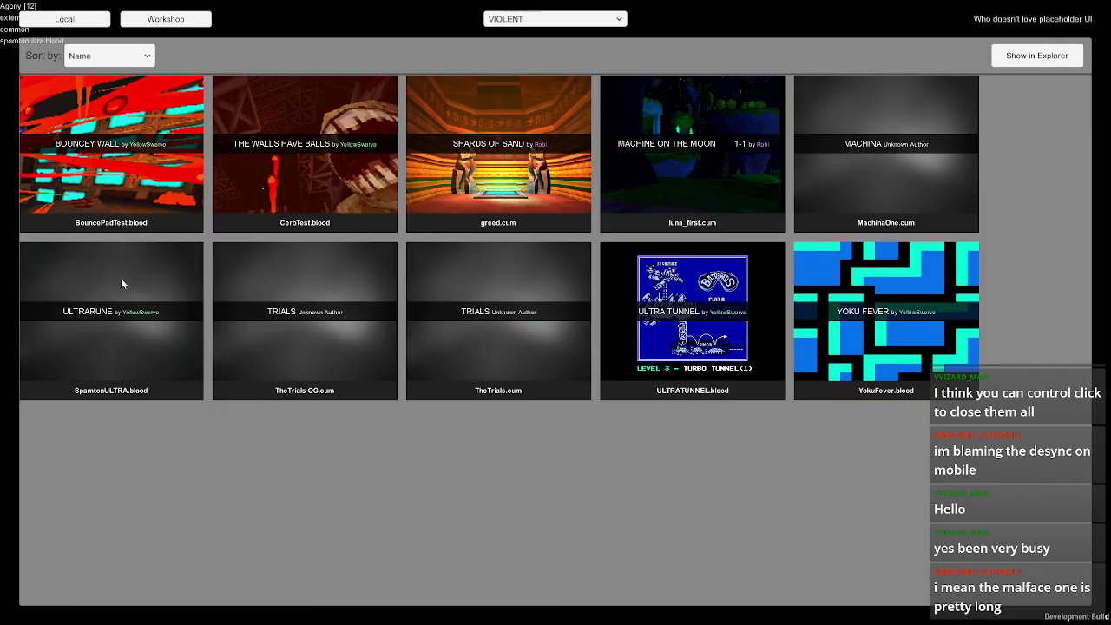
click(118, 263)
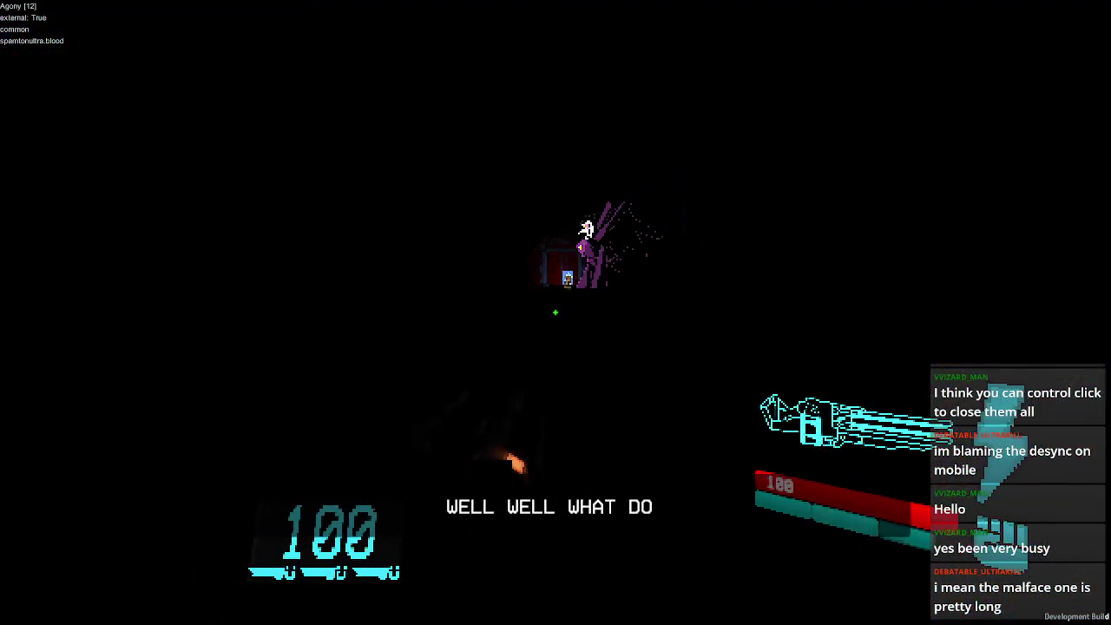
click(555, 313)
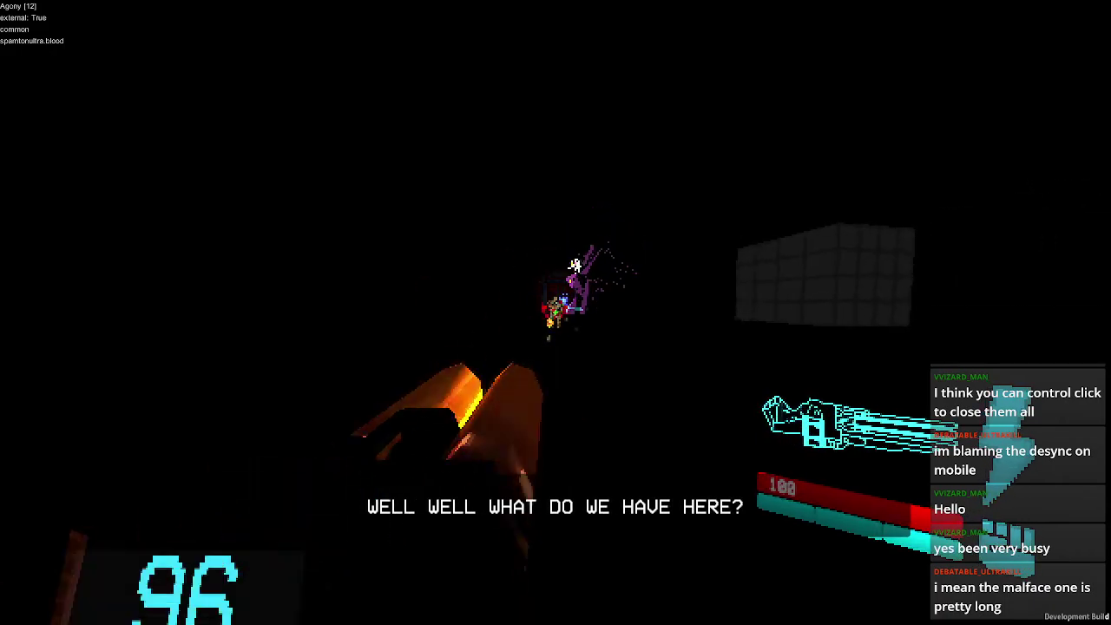
key(1)
click(556, 312)
key(e)
click(555, 312)
click(555, 312)
click(556, 313)
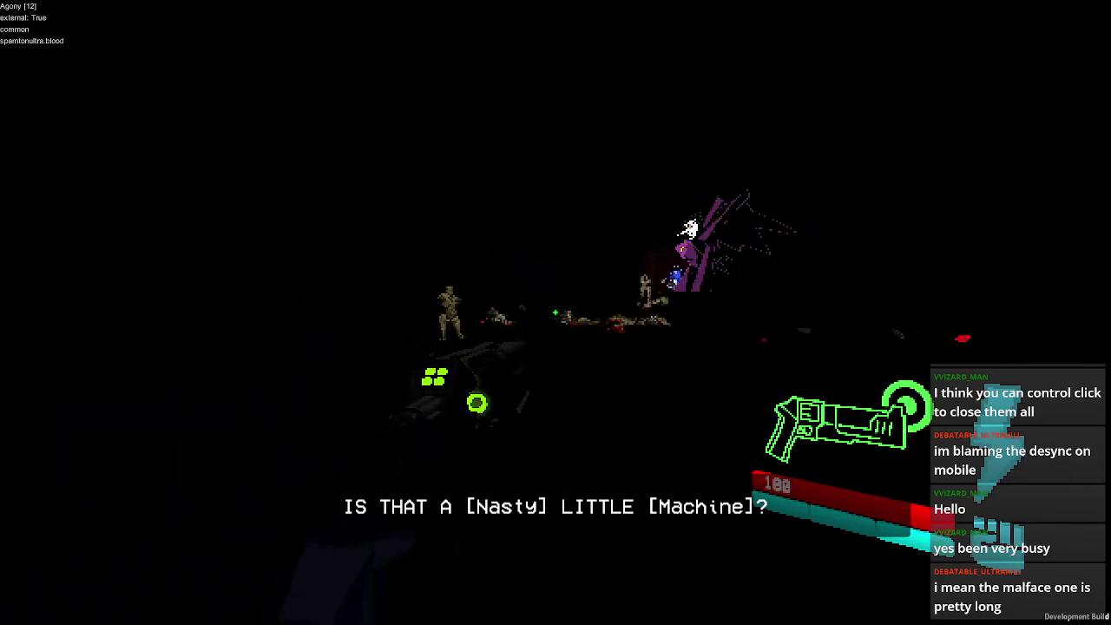
click(556, 312)
click(555, 313)
key(3)
click(555, 313)
click(555, 313)
click(555, 312)
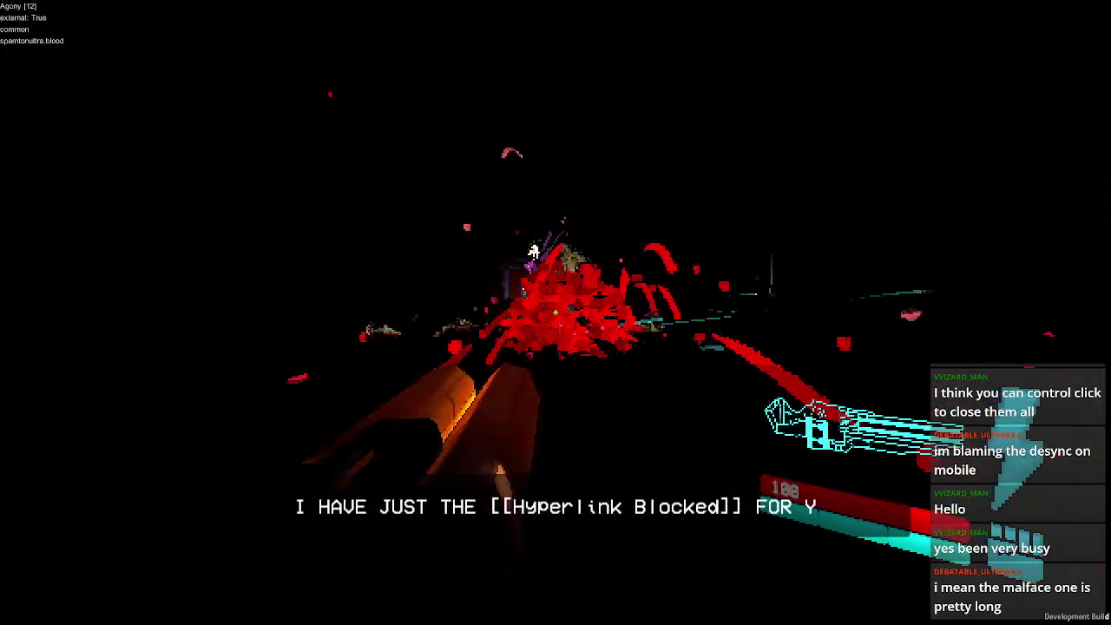
click(555, 312)
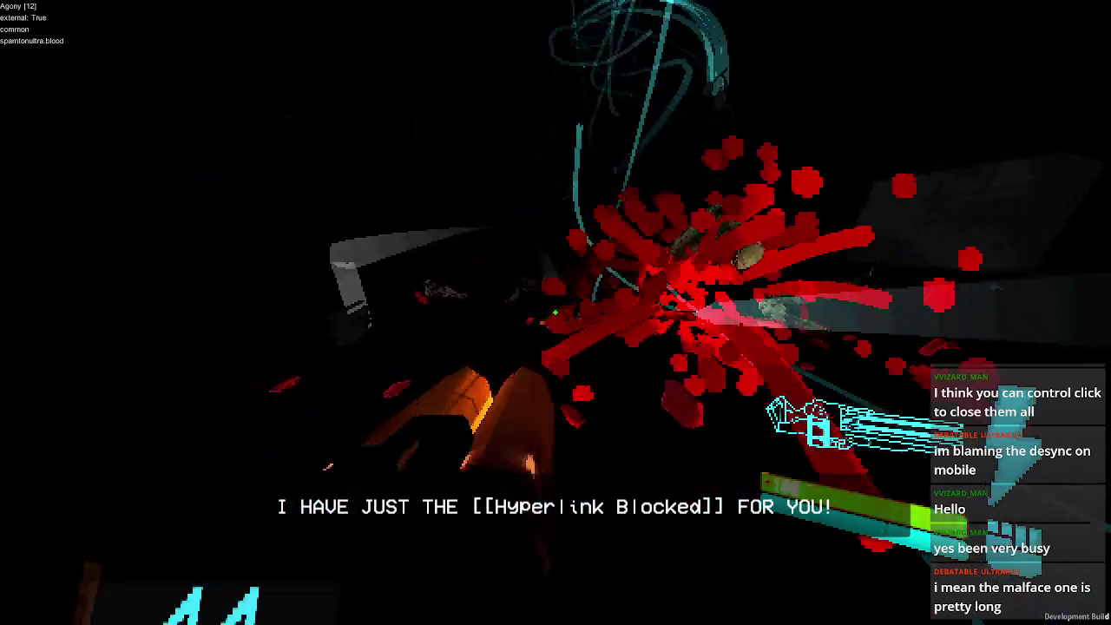
key(f)
click(555, 312)
key(f)
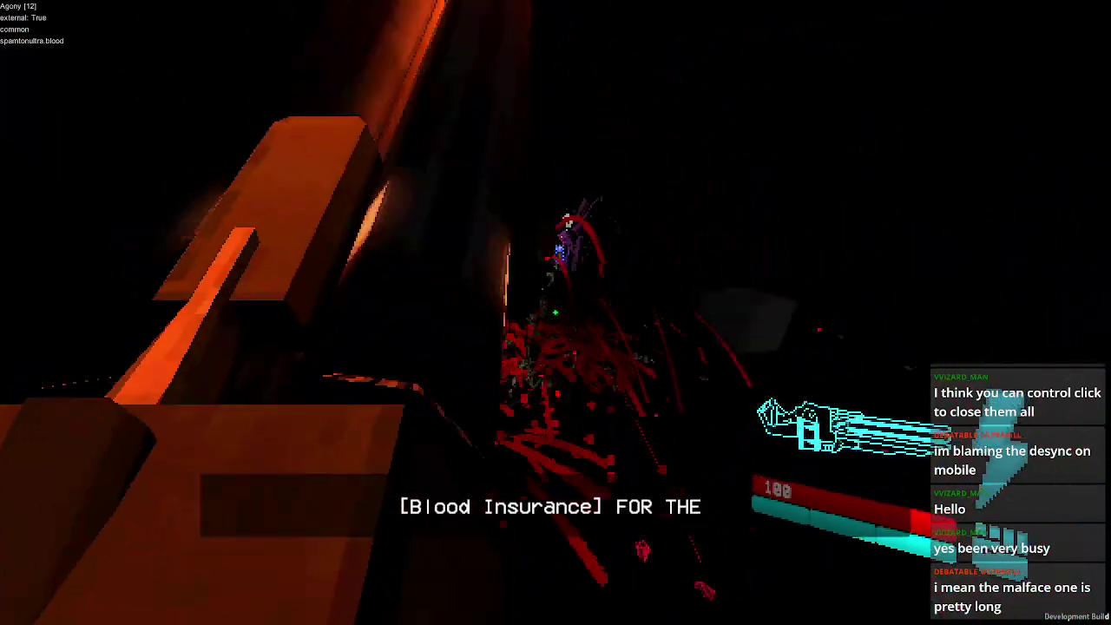
key(2)
click(555, 313)
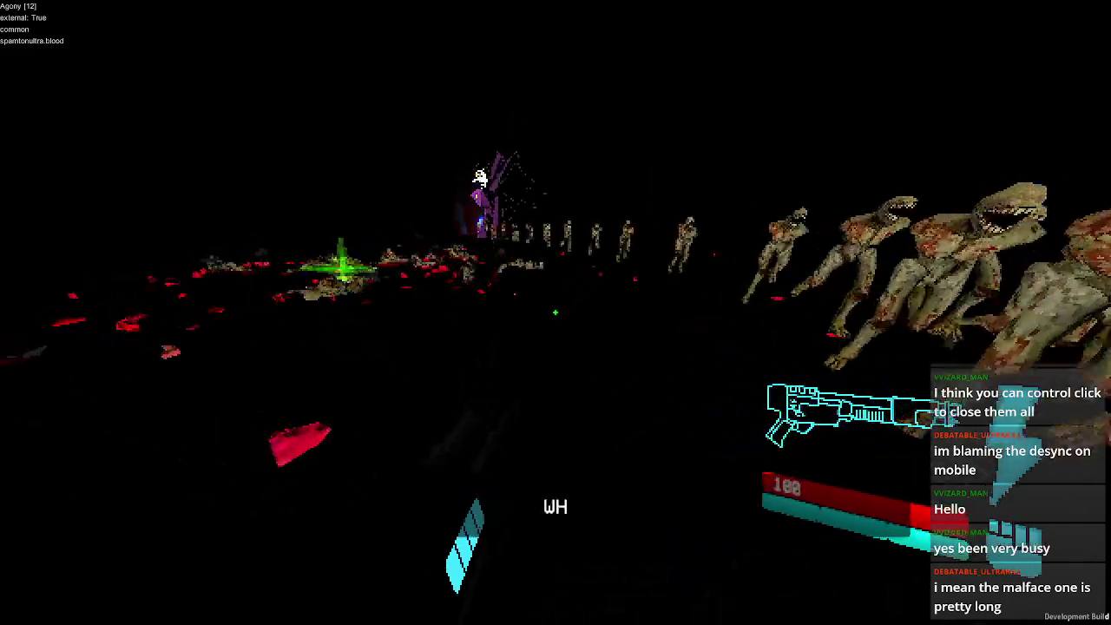
key(space)
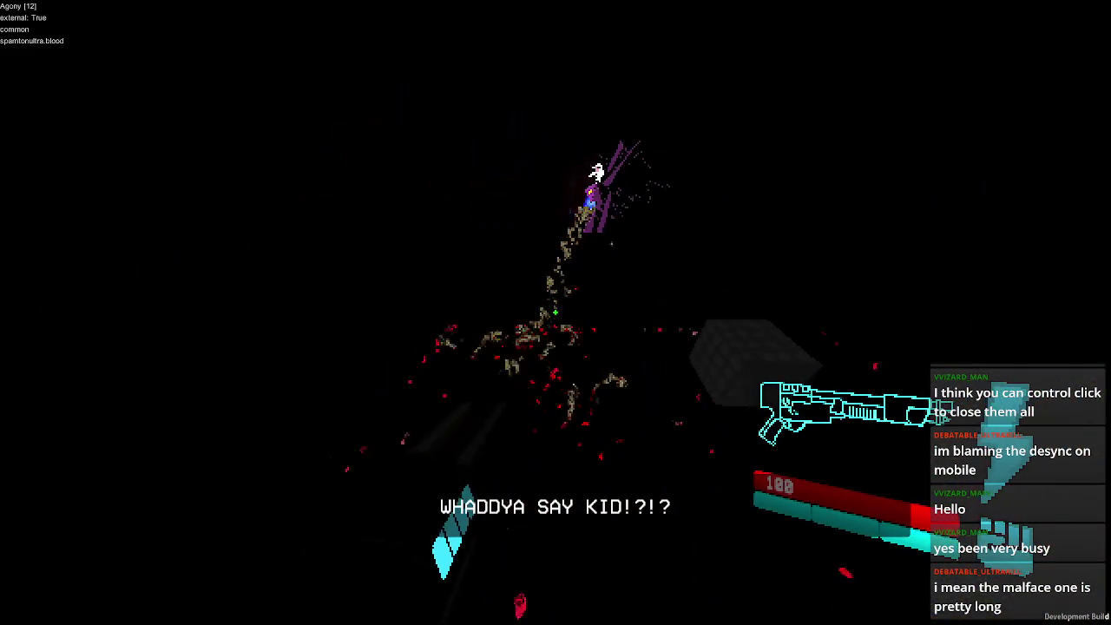
key(ctrl)
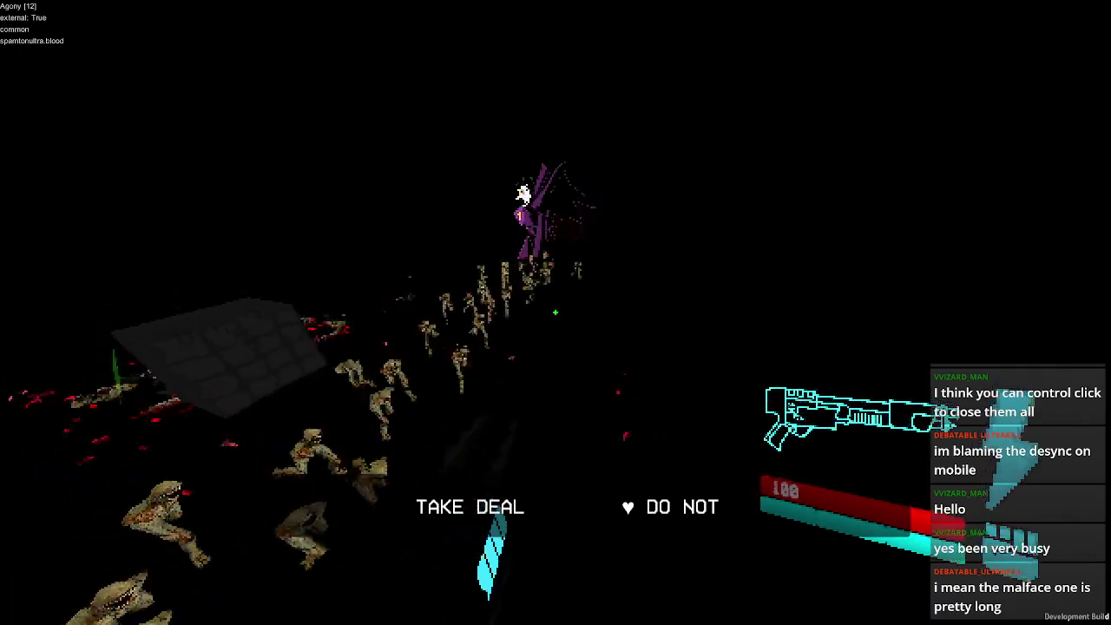
- Pause the game, quit the mission and switch to the Unity editor
key(Escape)
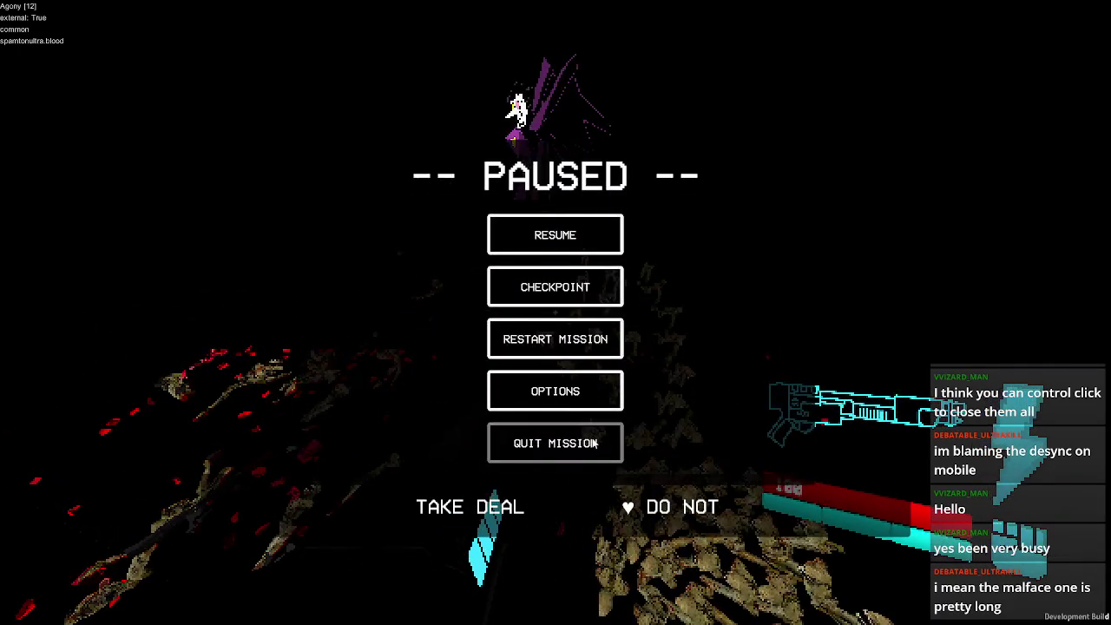
click(592, 441)
key(alt+Tab)
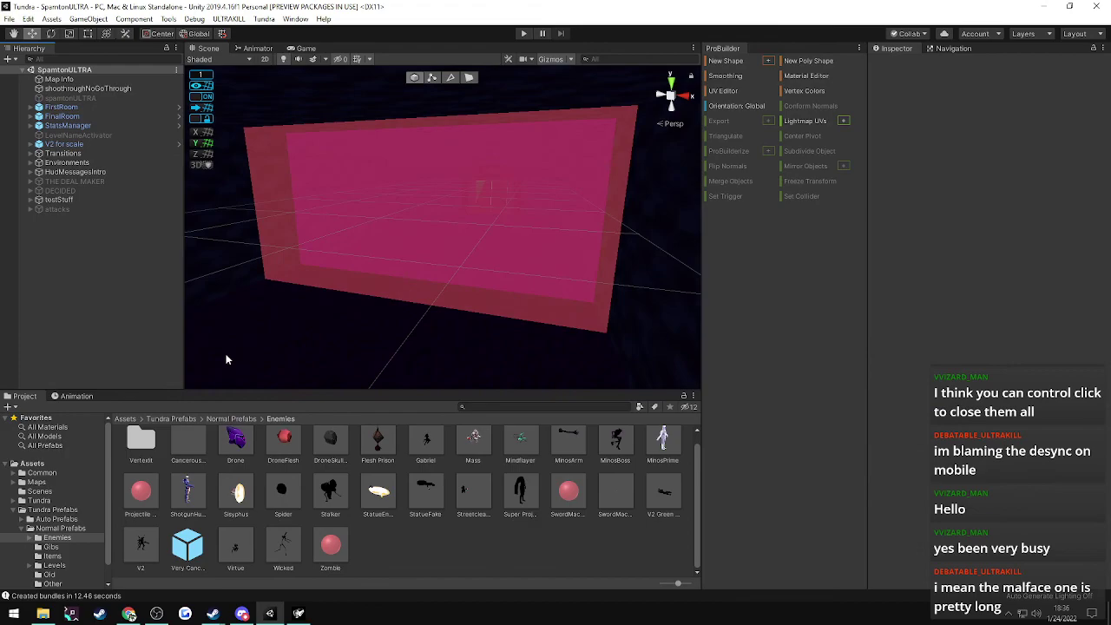
- Expand the attacks and filthStampede groups in the scene hierarchy and select the first filthParade object
click(30, 210)
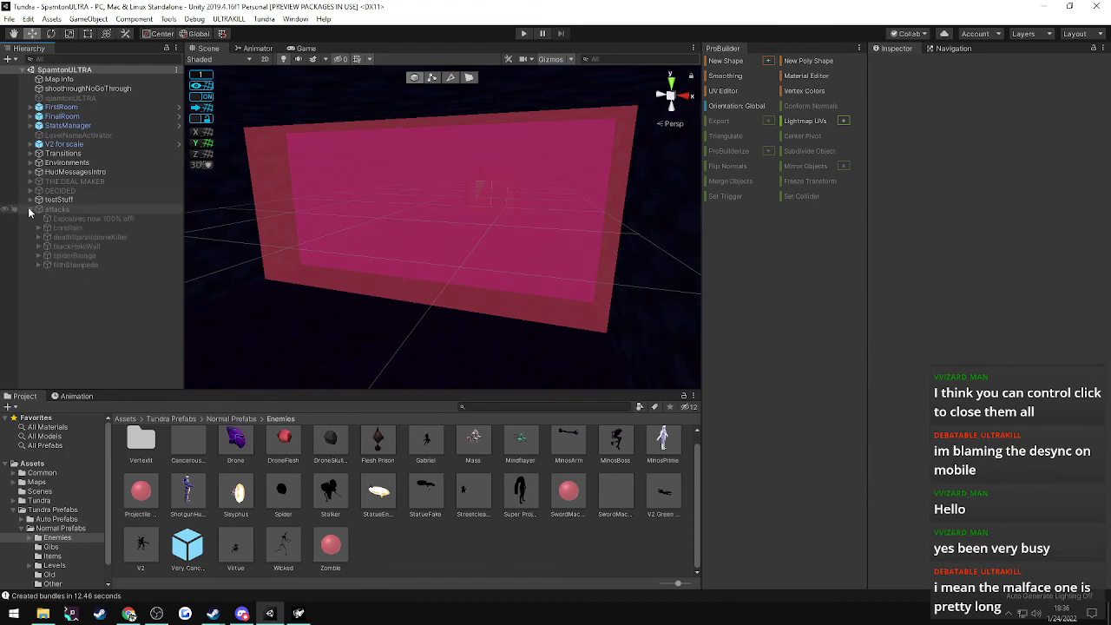
click(38, 264)
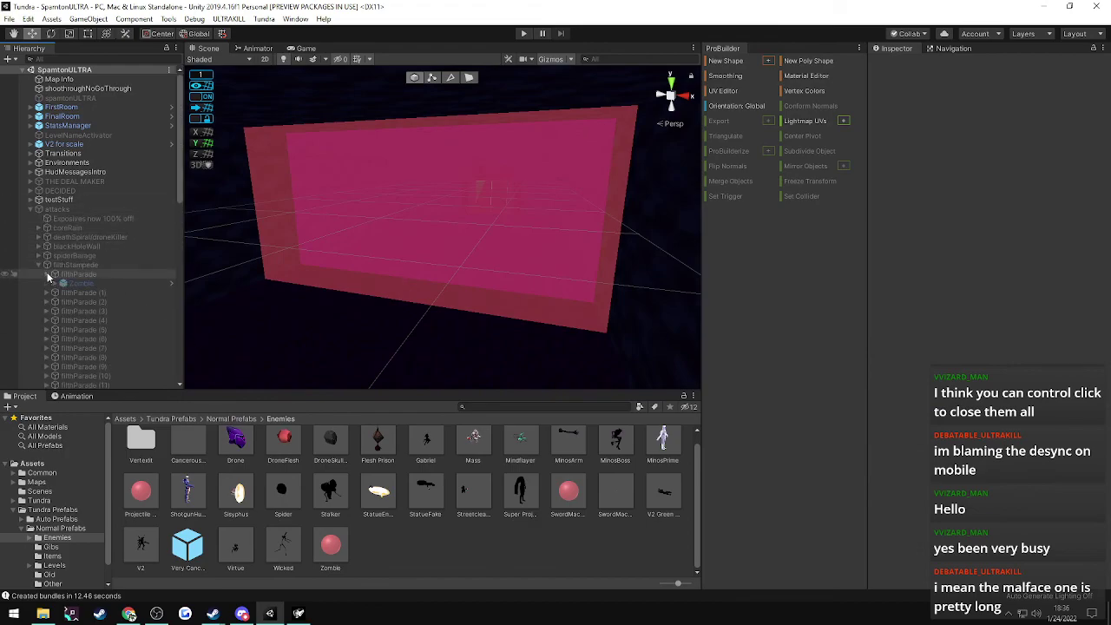
scroll(56, 283, down, 5)
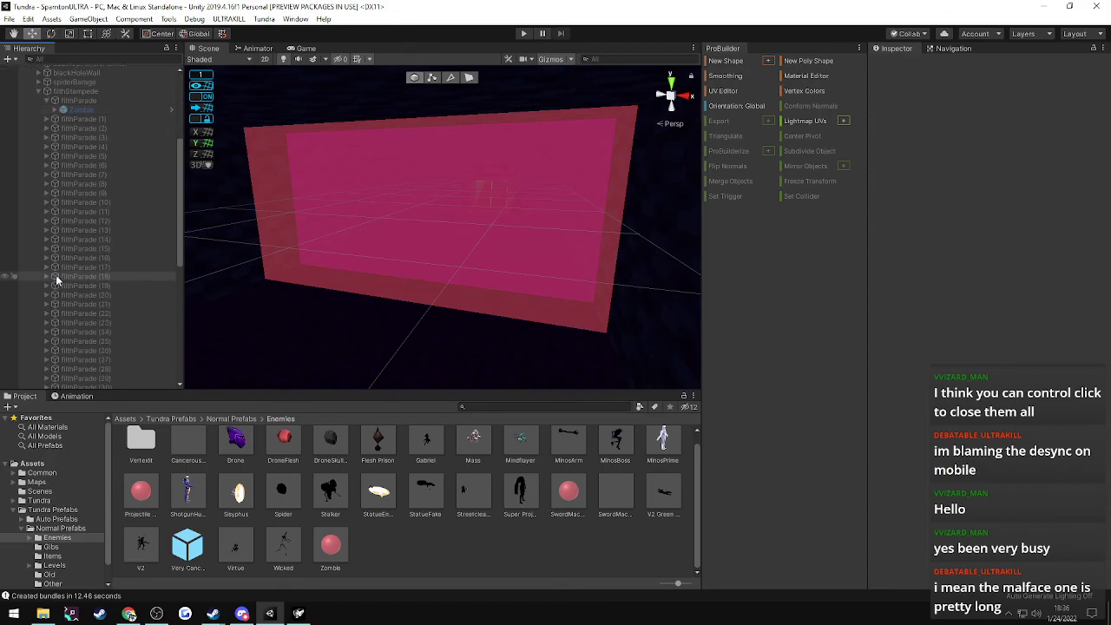
scroll(56, 276, up, 1)
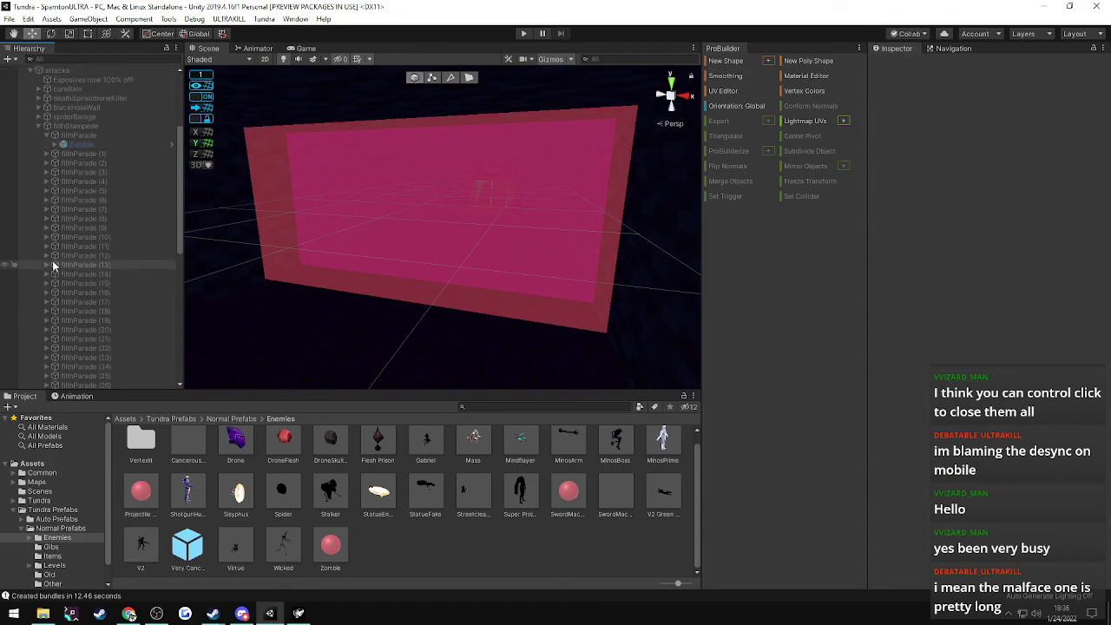
click(47, 135)
click(70, 135)
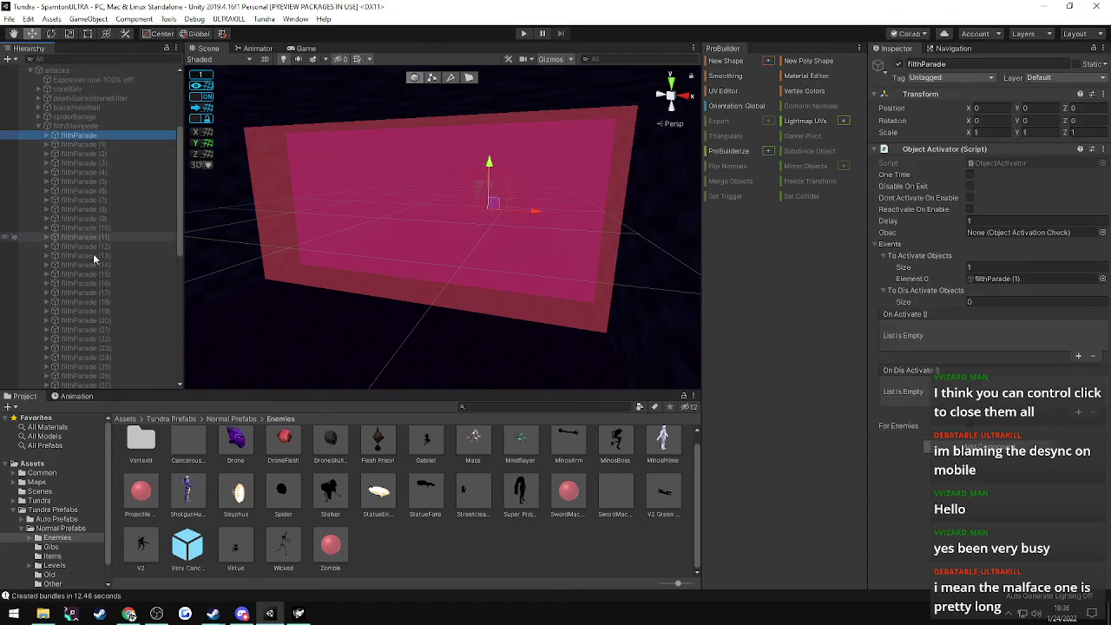
- Look through the list of filthParade objects and inspect the component settings of the first one's Zombie
scroll(75, 234, down, 9)
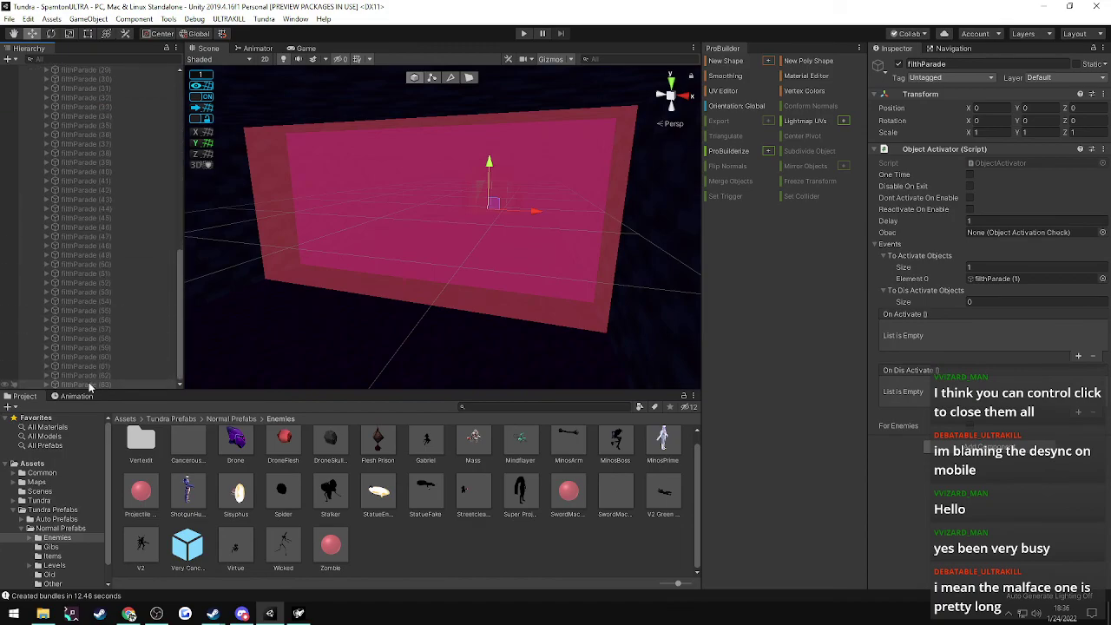
scroll(96, 330, up, 8)
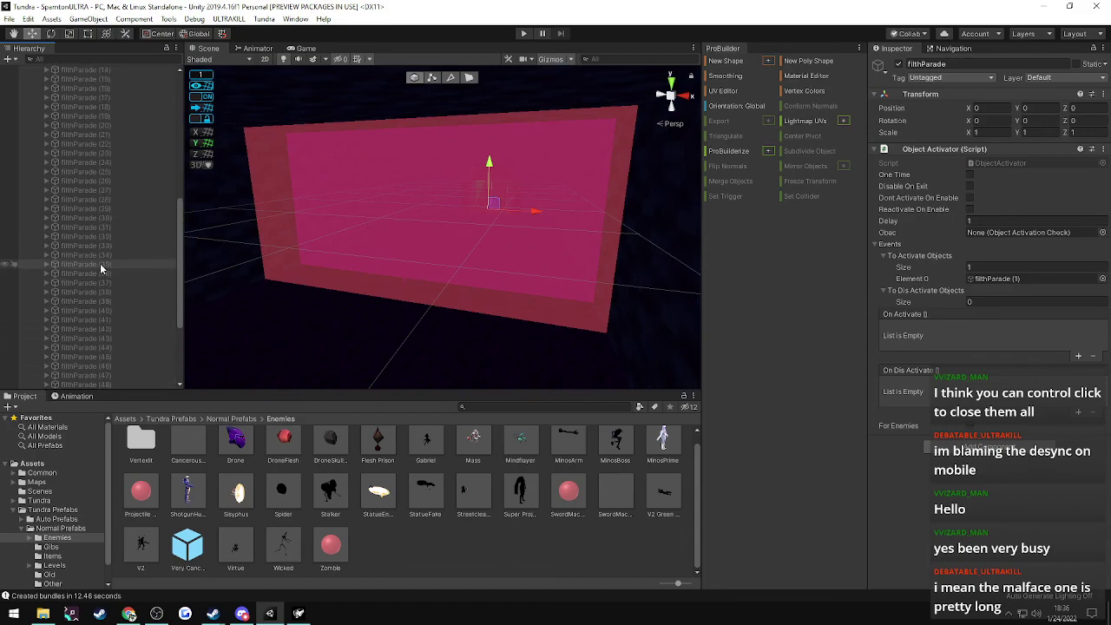
scroll(100, 262, down, 8)
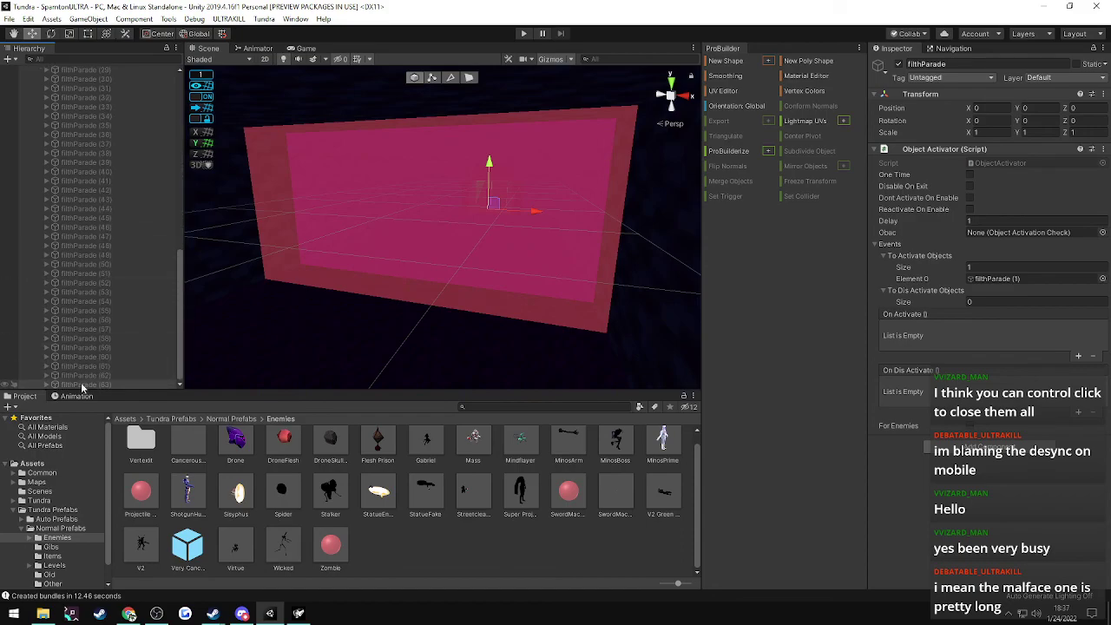
scroll(78, 380, up, 2)
scroll(70, 362, up, 10)
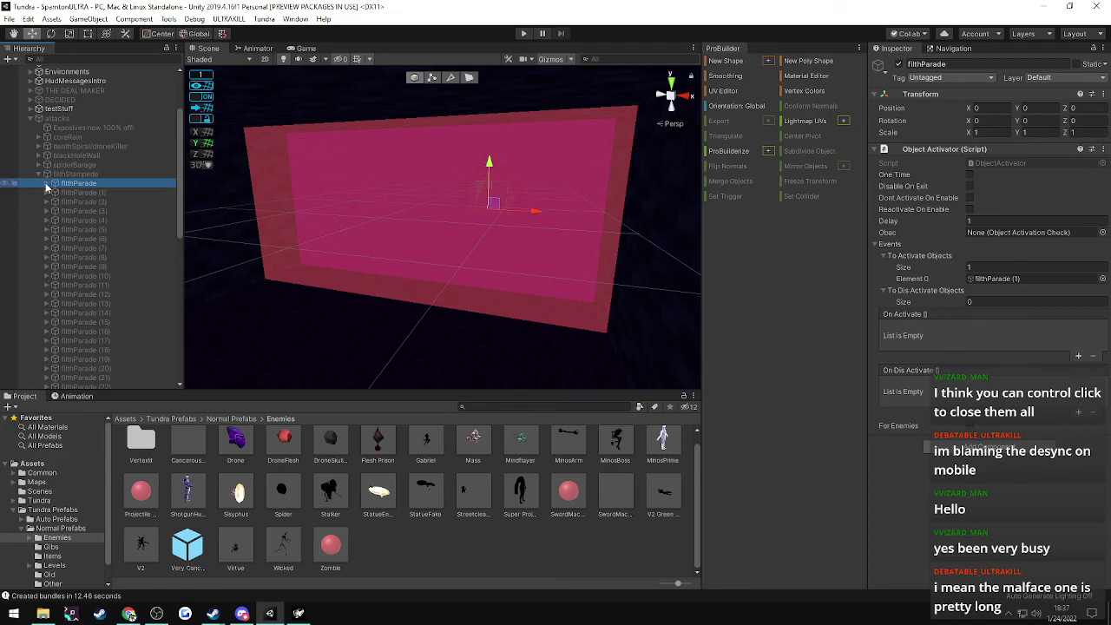
click(78, 193)
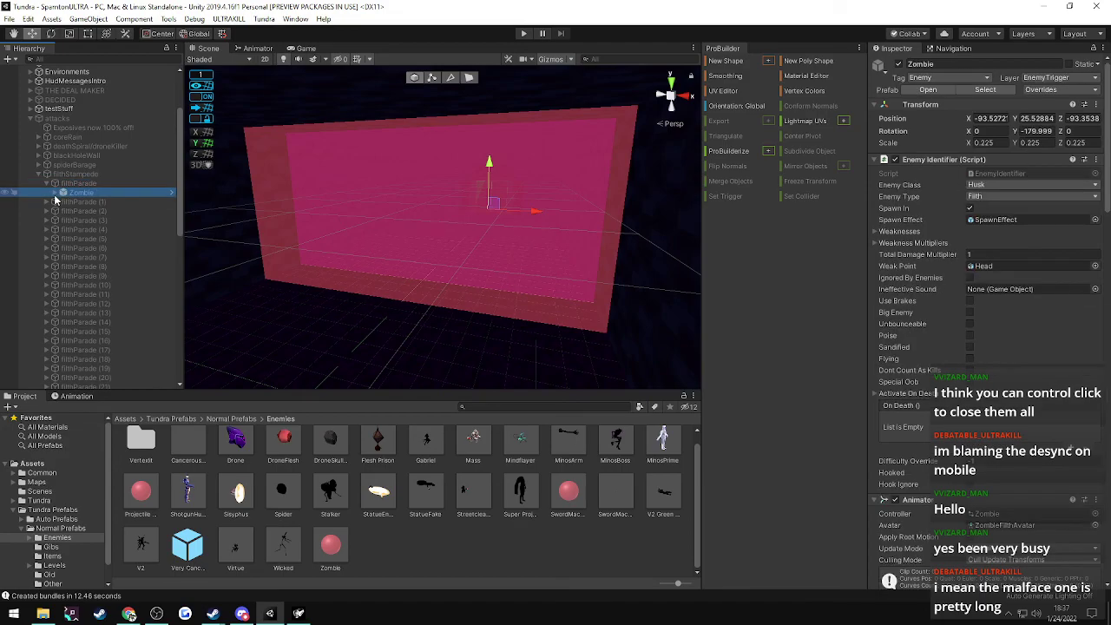
scroll(1006, 310, down, 10)
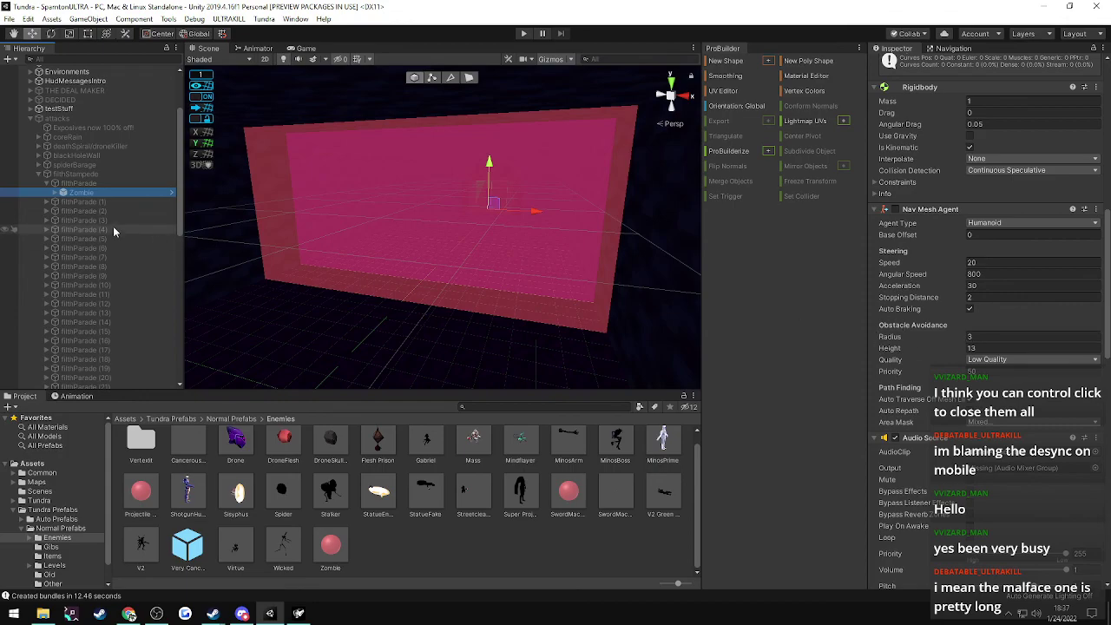
- Expand filthParade (1) through filthParade (6) to expose their Zombie children
click(47, 202)
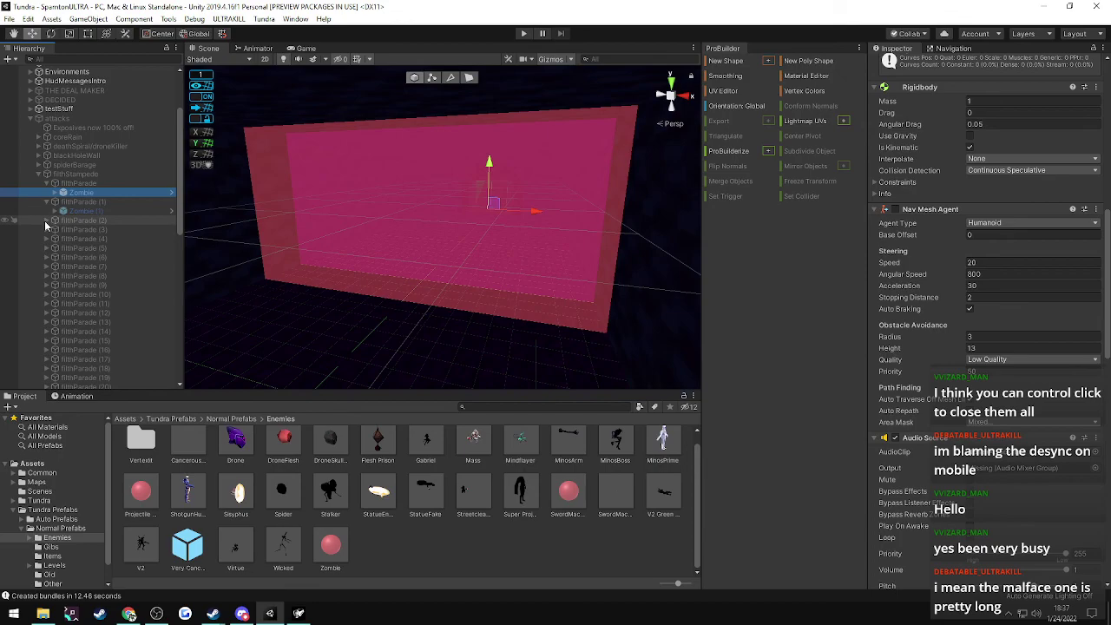
click(45, 220)
scroll(103, 244, down, 4)
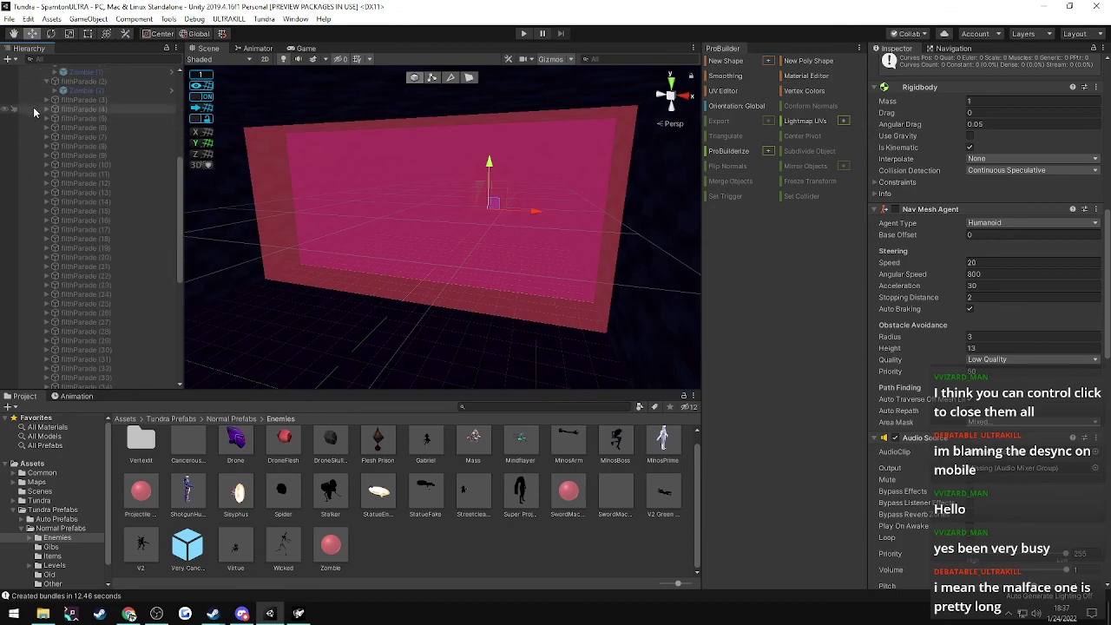
click(46, 99)
click(46, 118)
click(46, 137)
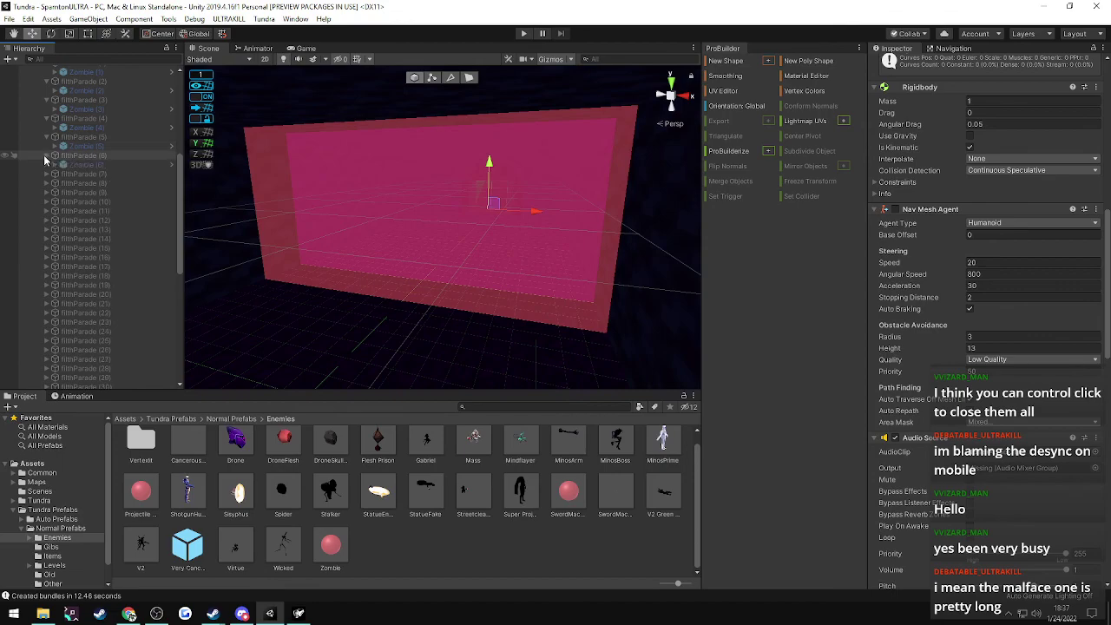
- Expand filthParade (7), (8) and (9) to expose their Zombie children
scroll(68, 166, up, 3)
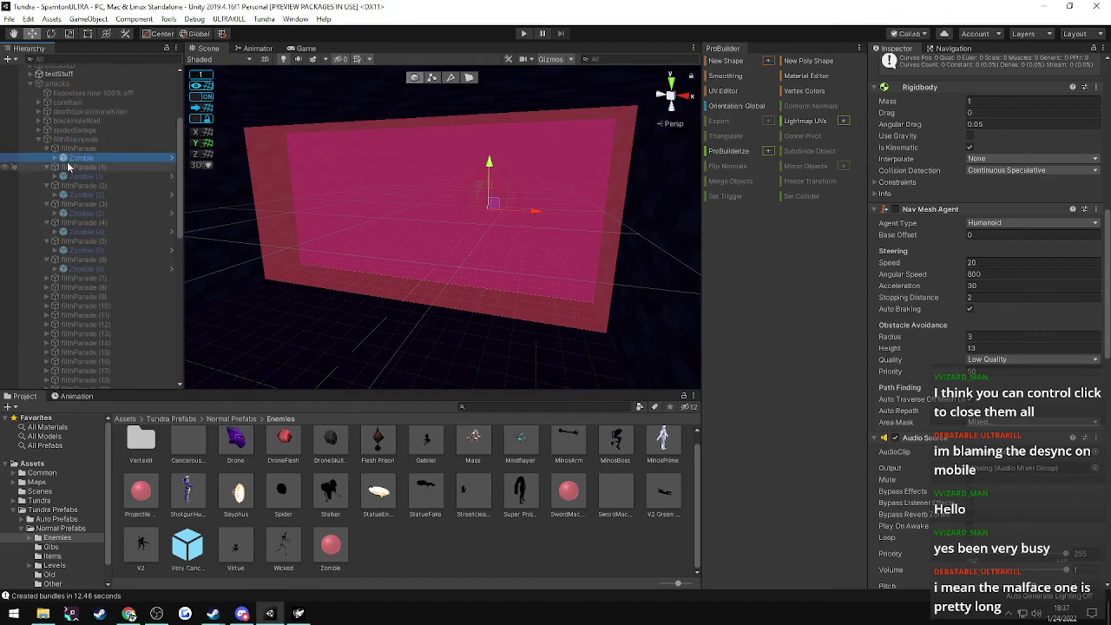
scroll(72, 187, down, 10)
scroll(68, 200, up, 3)
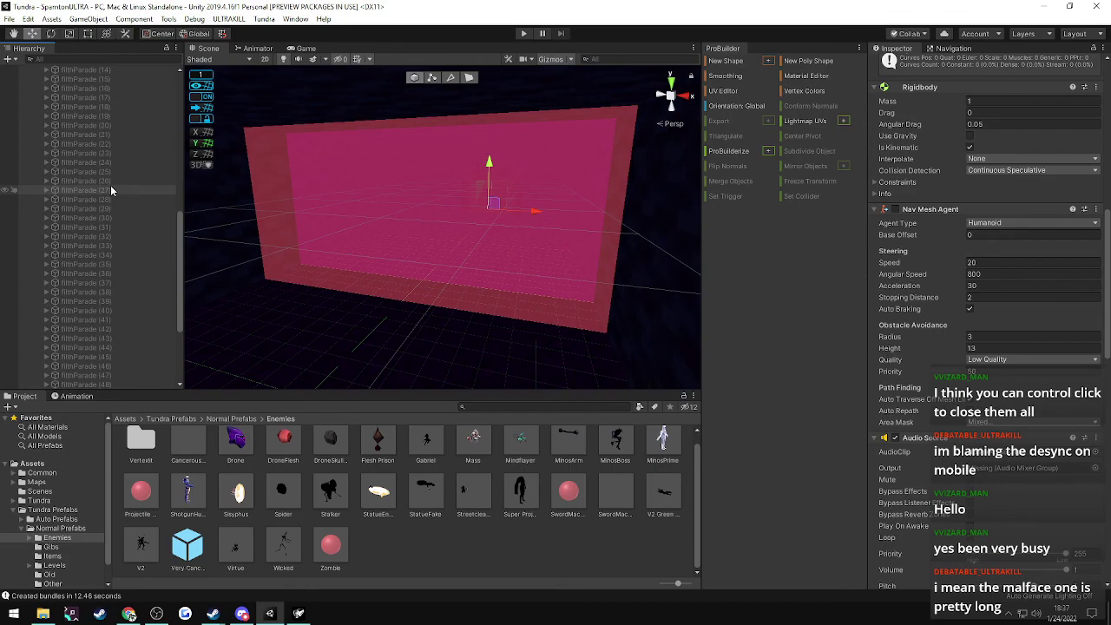
scroll(110, 174, up, 7)
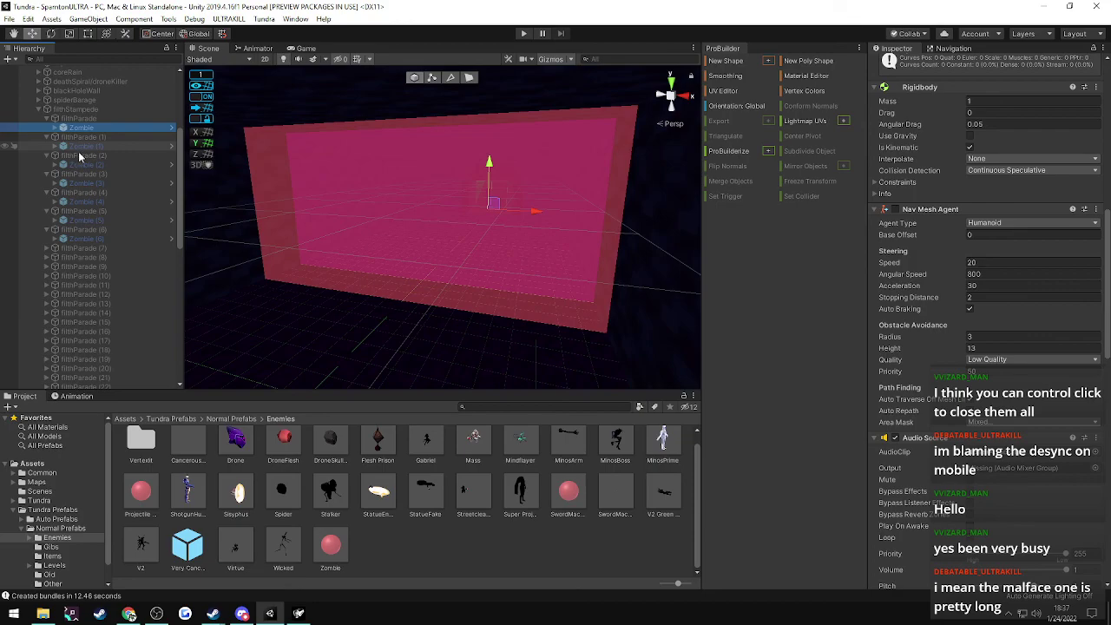
click(48, 249)
click(48, 267)
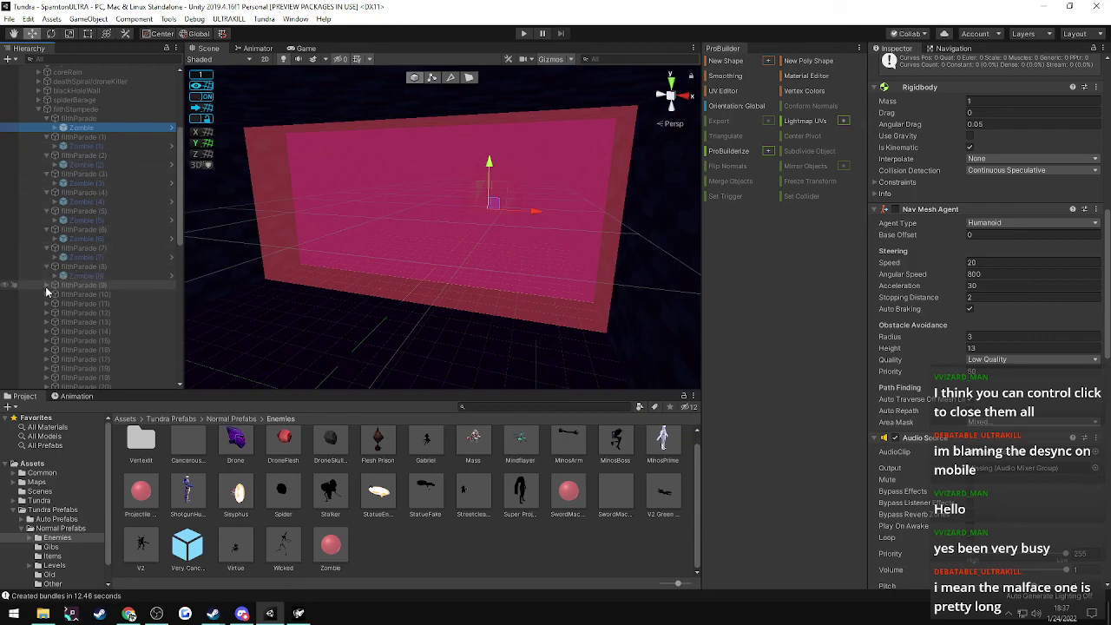
click(47, 285)
scroll(46, 217, down, 5)
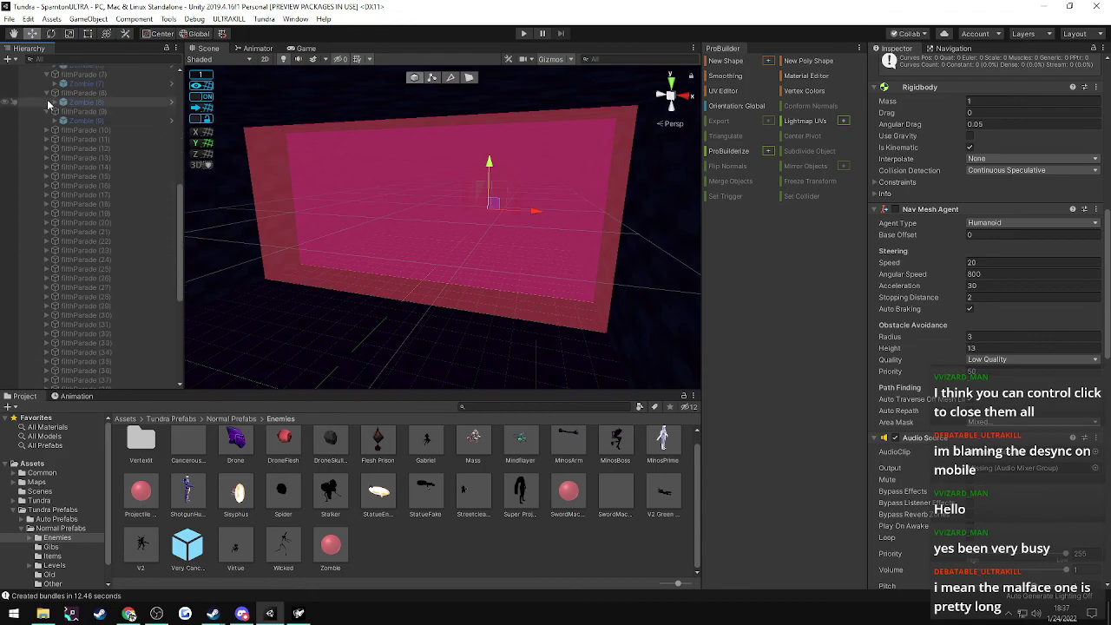
click(65, 128)
scroll(119, 284, down, 6)
shift+click(102, 385)
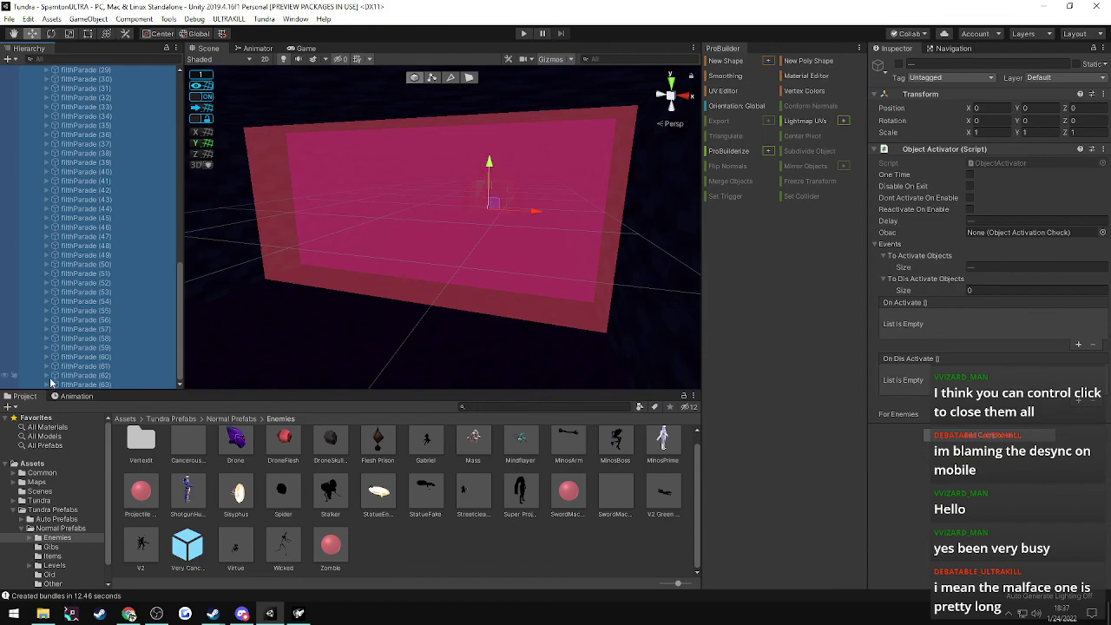
- Expand filthParade (62) down to filthParade (57) and select only filthParade (56)
click(48, 375)
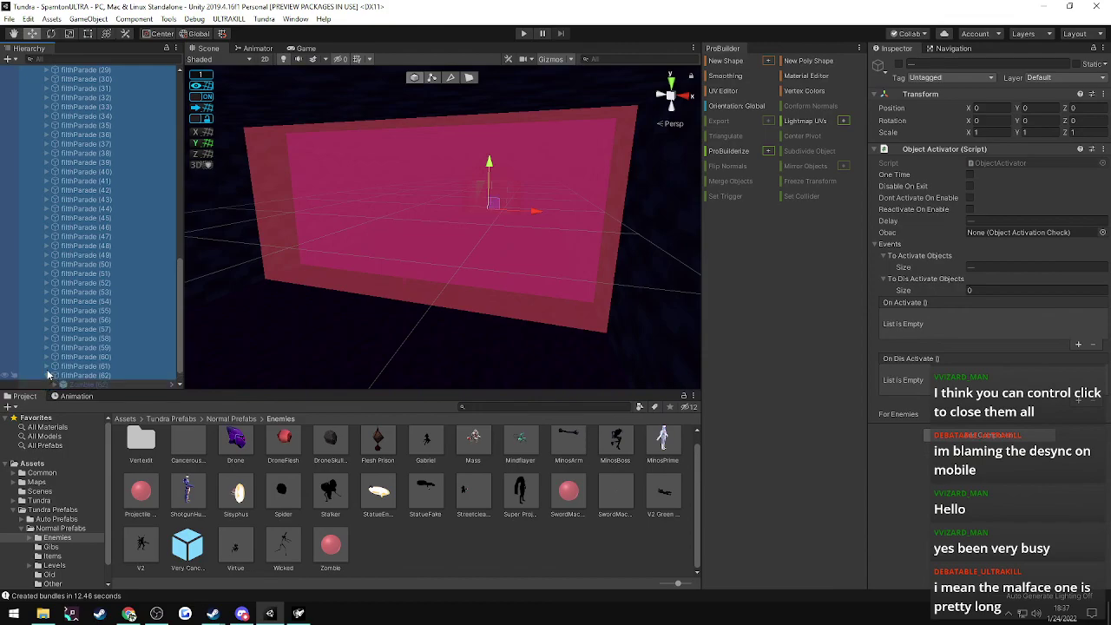
click(48, 366)
click(49, 357)
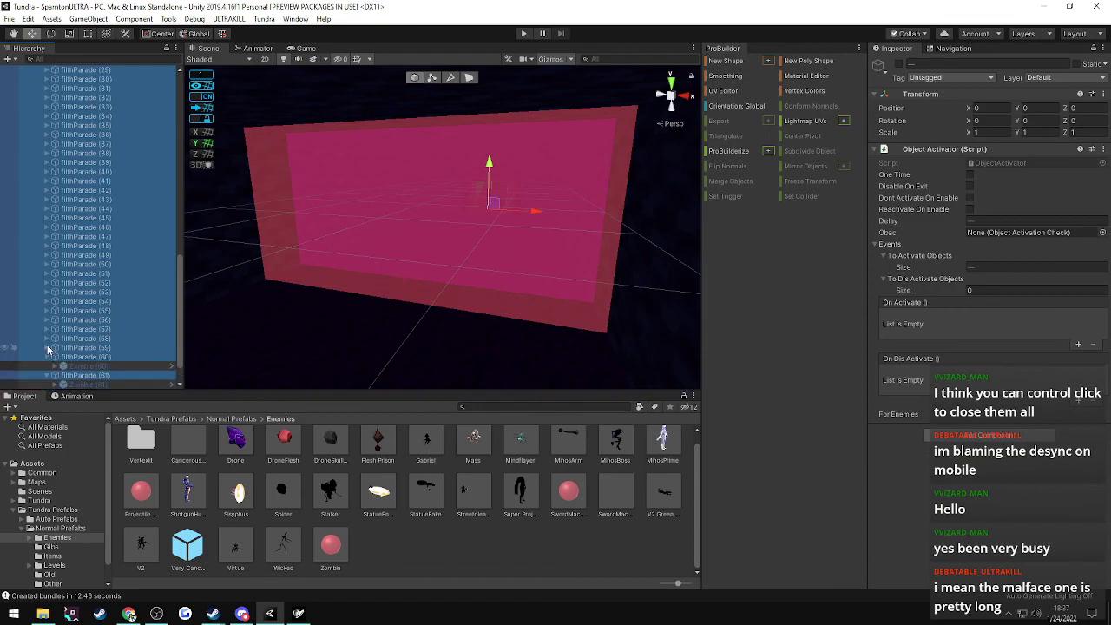
click(49, 348)
click(48, 340)
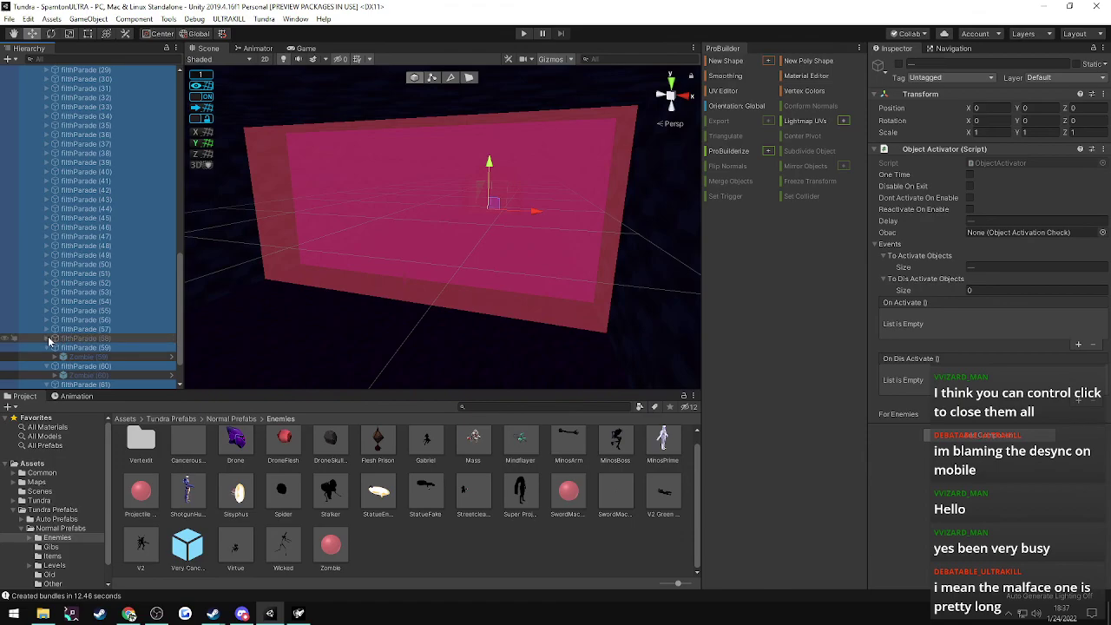
click(48, 338)
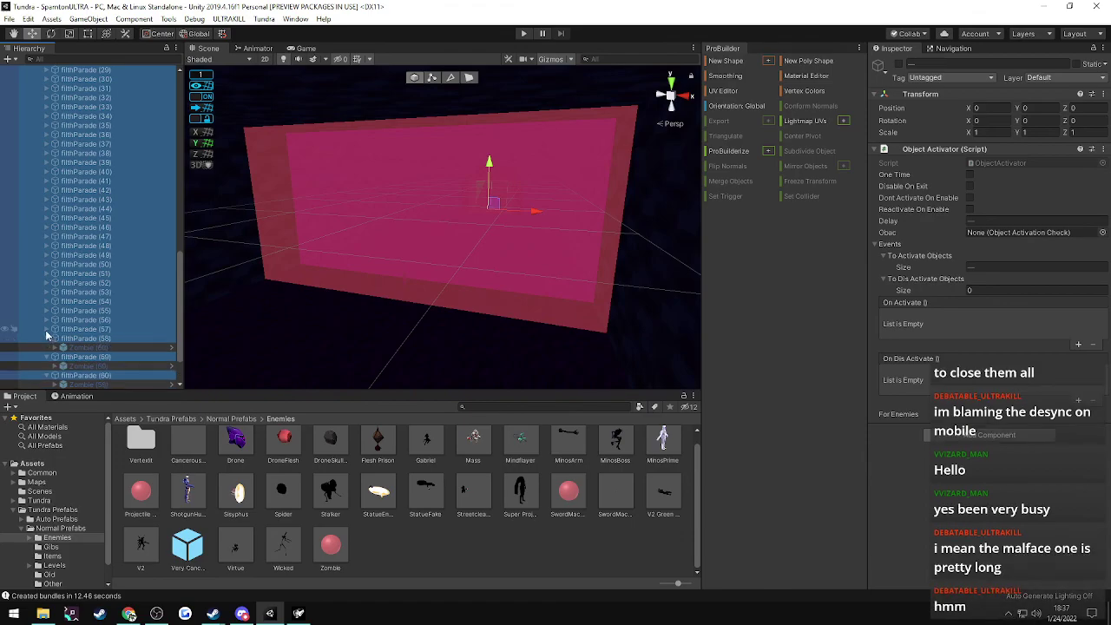
click(47, 331)
click(73, 320)
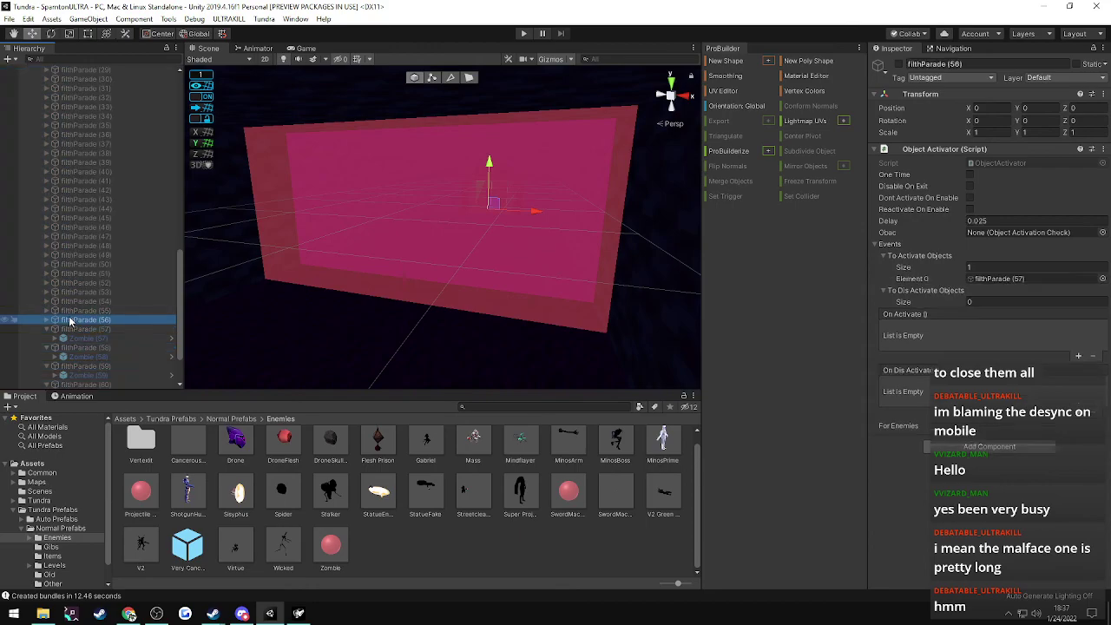
- Expand filthParade (56) down to filthParade (37) to expose their Zombie children
click(46, 320)
click(46, 310)
click(46, 301)
click(46, 293)
click(46, 283)
click(46, 274)
click(46, 264)
click(46, 254)
click(46, 246)
click(46, 236)
click(46, 228)
click(46, 218)
click(46, 209)
click(46, 200)
click(46, 190)
click(46, 181)
click(46, 172)
click(46, 163)
click(46, 153)
click(46, 144)
- Expand filthParade (36) down to filthParade (29) to expose their Zombie children
scroll(50, 149, up, 3)
scroll(49, 149, up, 6)
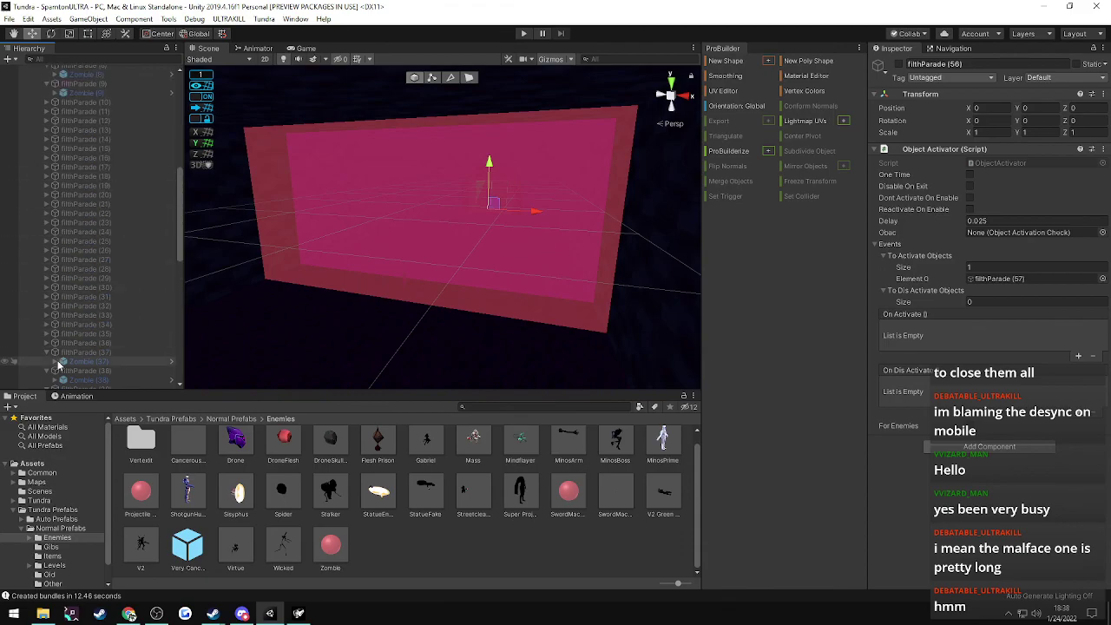
click(46, 343)
click(46, 334)
click(46, 324)
click(46, 315)
click(46, 306)
click(48, 297)
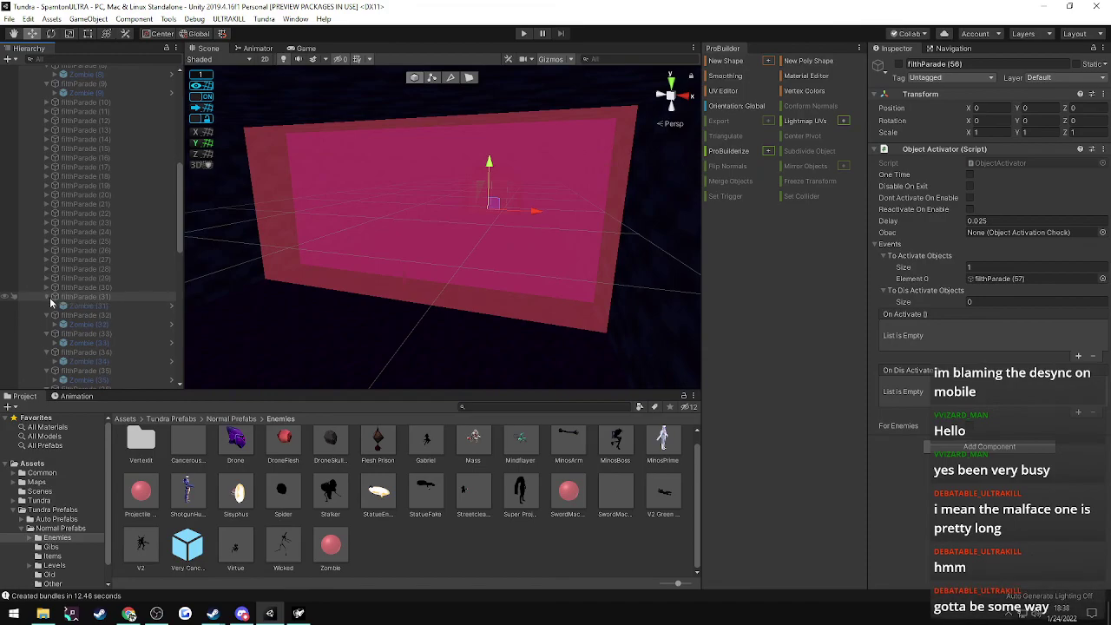
click(47, 288)
click(46, 278)
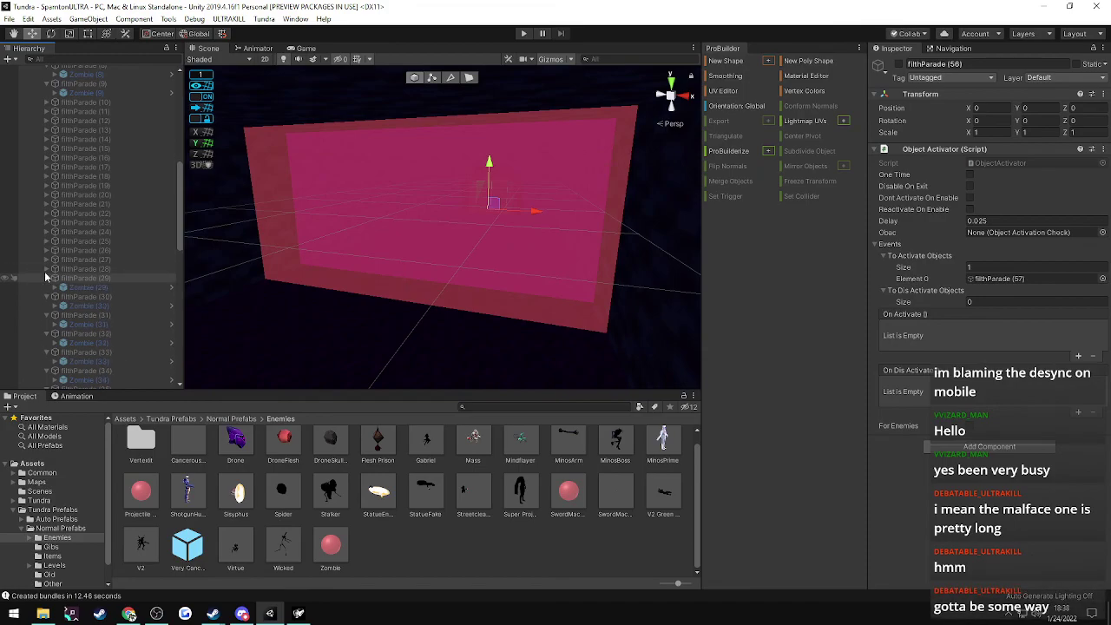
- Expand filthParade (28) down to filthParade (19) to expose their Zombie children
click(46, 268)
click(46, 259)
click(46, 250)
click(46, 241)
click(46, 232)
click(46, 222)
click(46, 212)
click(46, 204)
click(46, 194)
click(46, 185)
- Expand filthParade (18) down to filthParade (10) to expose their Zombie children
click(45, 176)
click(46, 167)
click(45, 158)
click(46, 148)
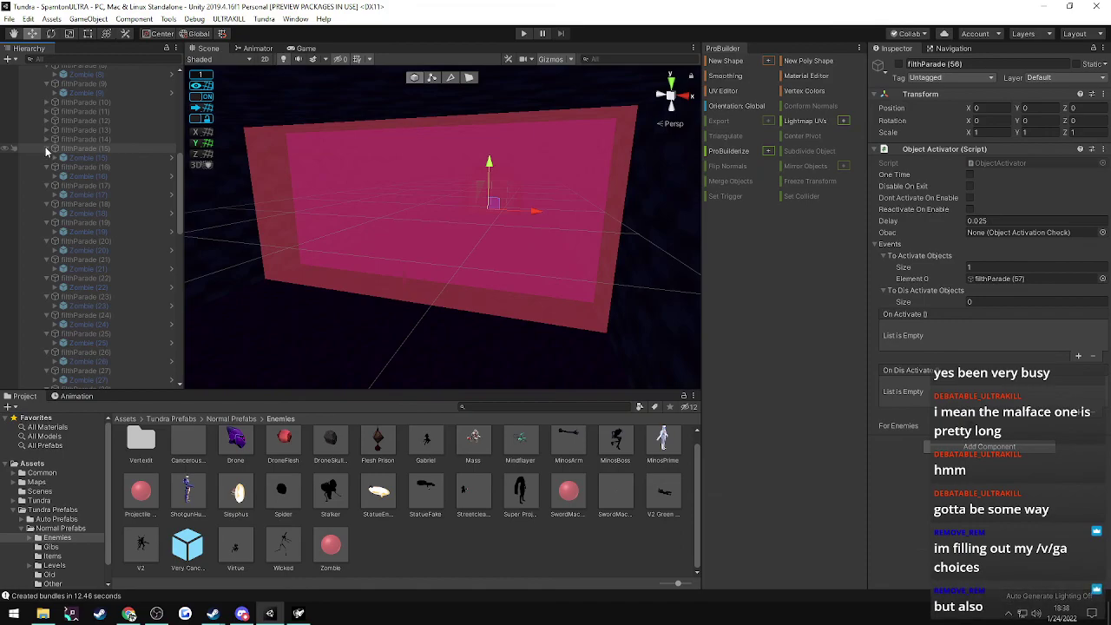
click(46, 139)
click(47, 130)
click(46, 121)
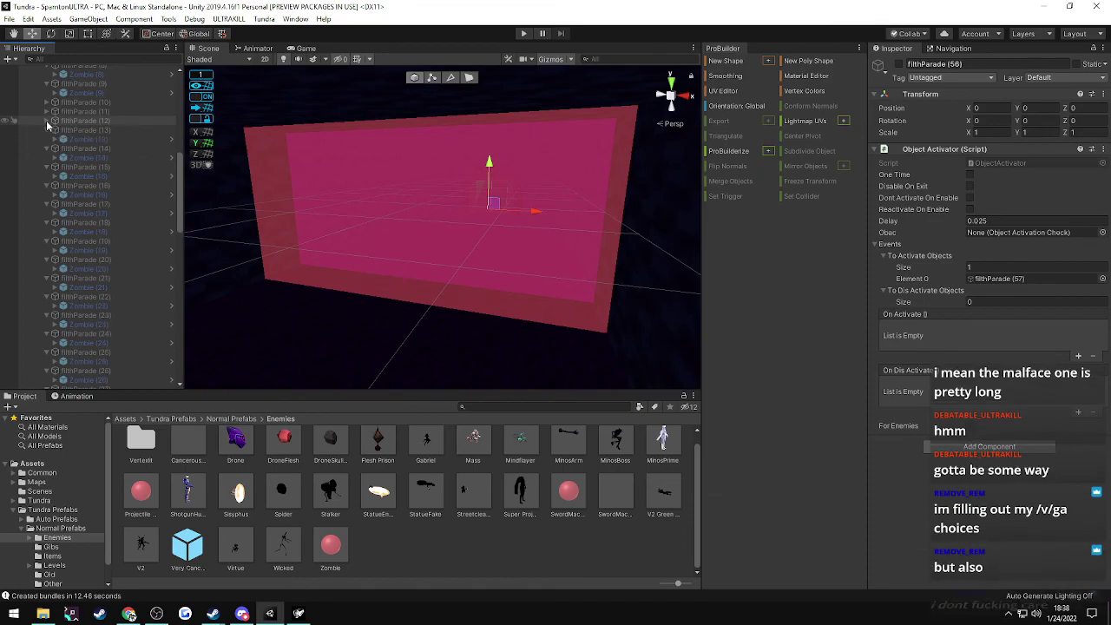
click(46, 112)
click(46, 103)
- Select the first Zombie under filthStampede together with Zombie (1) through Zombie (8)
scroll(85, 136, up, 4)
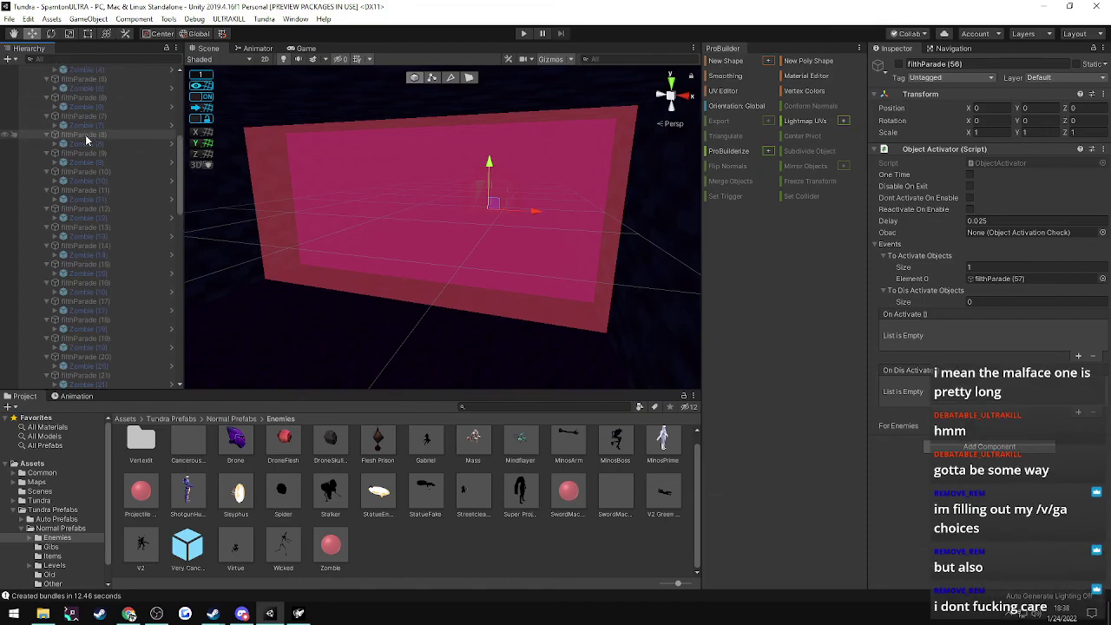
scroll(85, 139, up, 4)
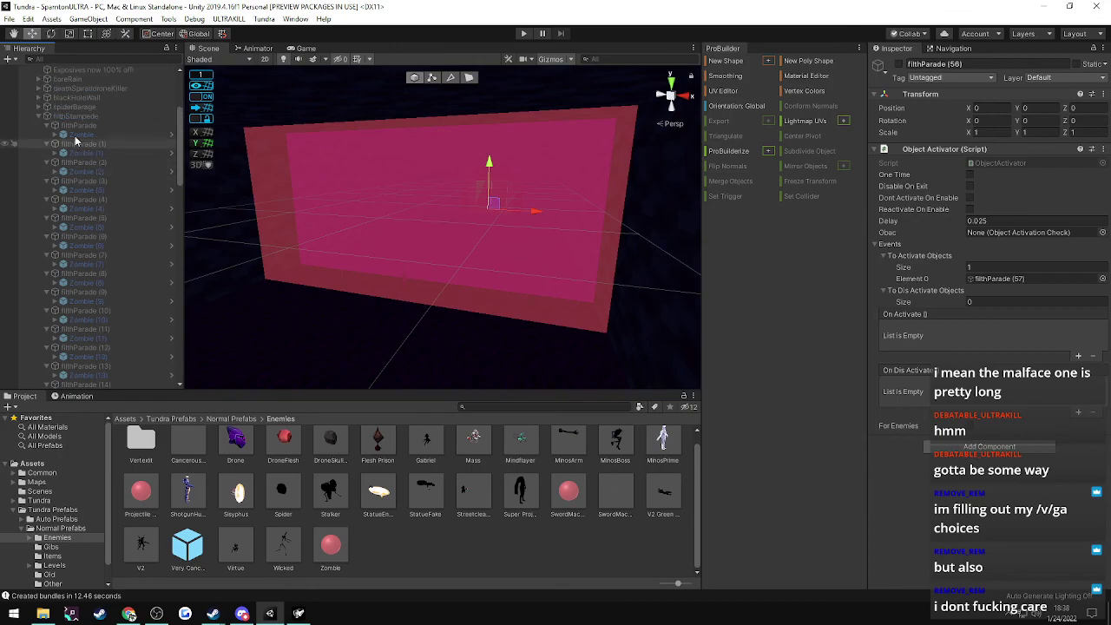
click(79, 135)
ctrl+click(80, 153)
ctrl+click(79, 171)
ctrl+click(80, 189)
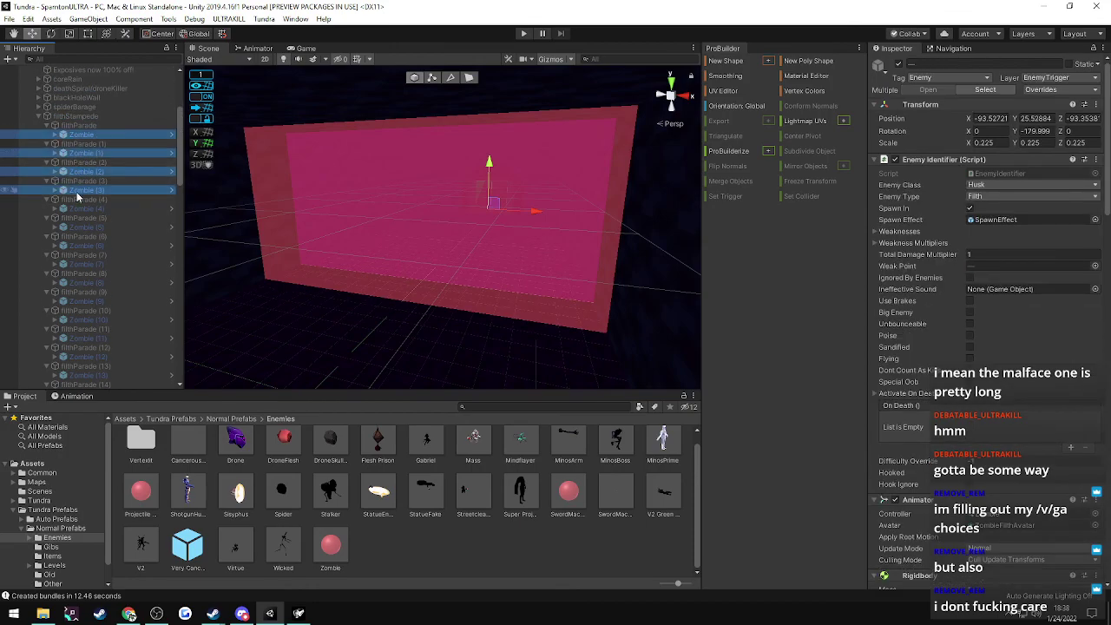
ctrl+click(78, 209)
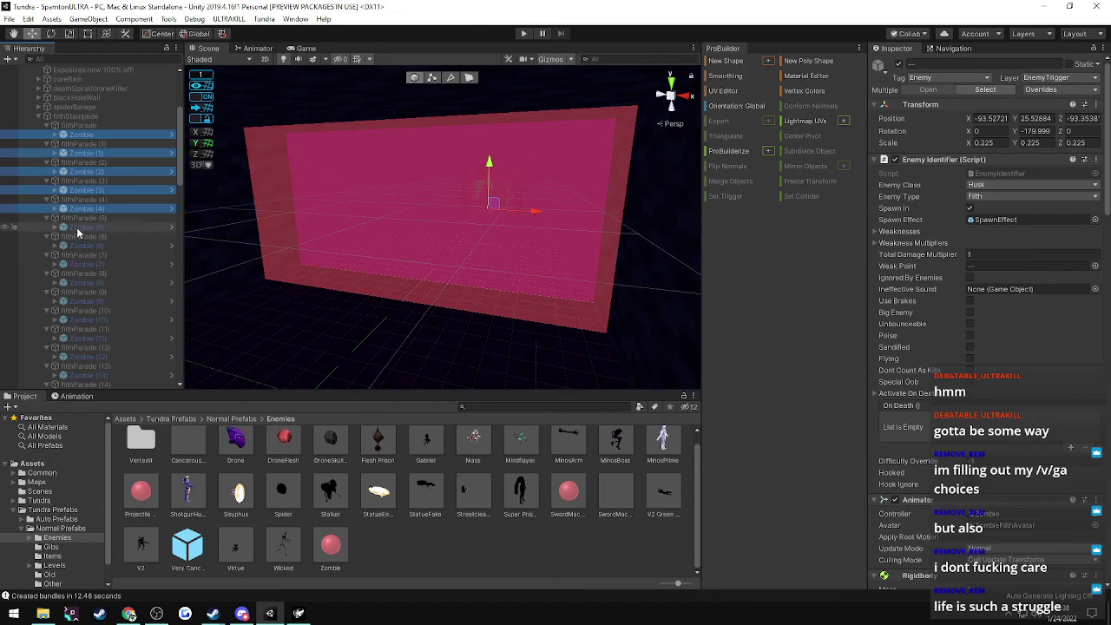
ctrl+click(80, 226)
ctrl+click(76, 264)
ctrl+click(77, 282)
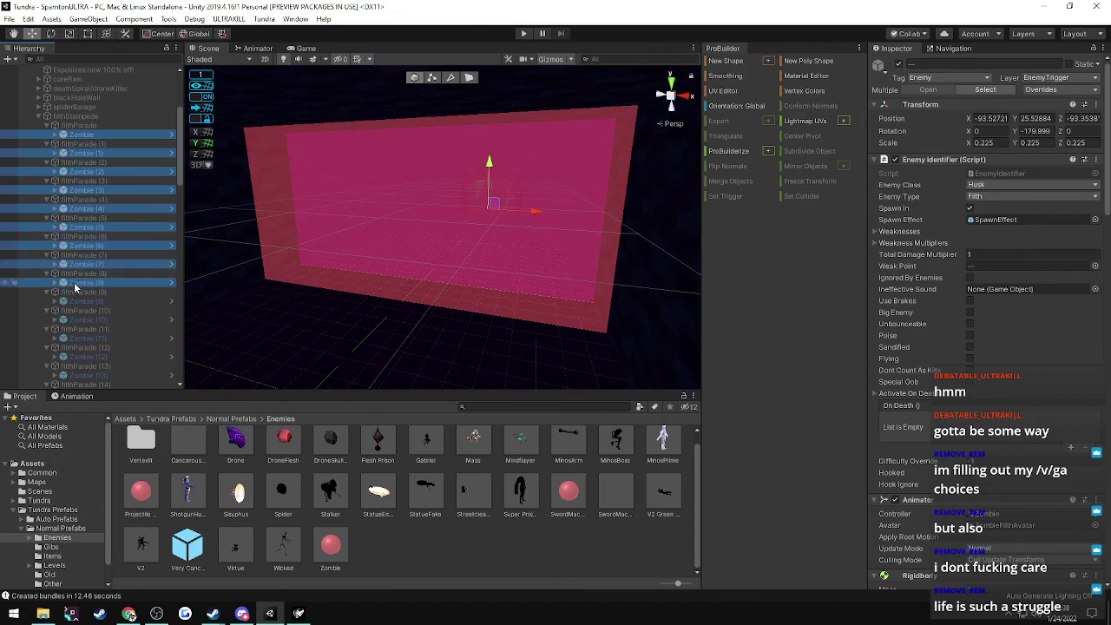
- Add Zombie (9) through Zombie (21) to the current selection, leaving out their filthParade parents
scroll(77, 277, down, 3)
ctrl+click(82, 162)
ctrl+click(82, 181)
ctrl+click(84, 200)
ctrl+click(85, 218)
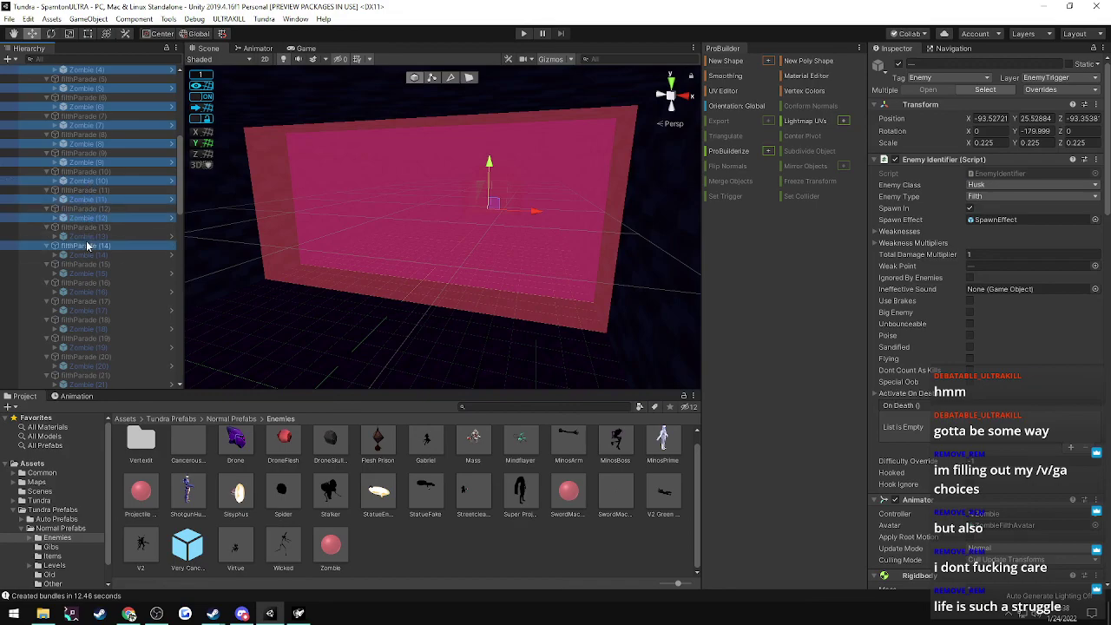
ctrl+click(84, 237)
ctrl+click(84, 255)
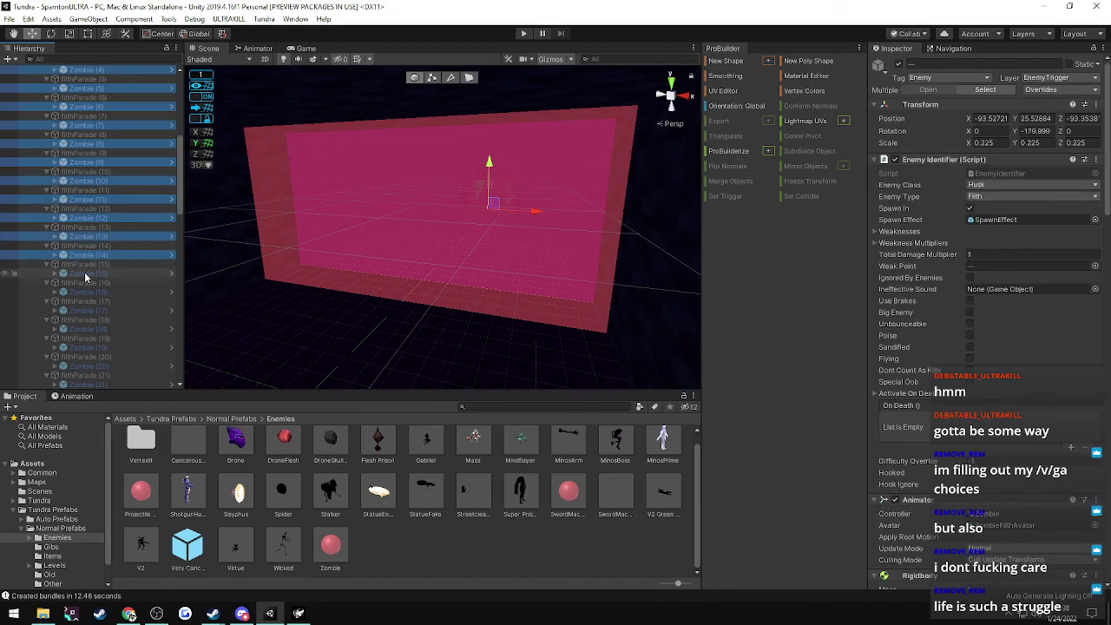
ctrl+click(84, 273)
ctrl+click(84, 292)
ctrl+click(84, 310)
ctrl+click(84, 328)
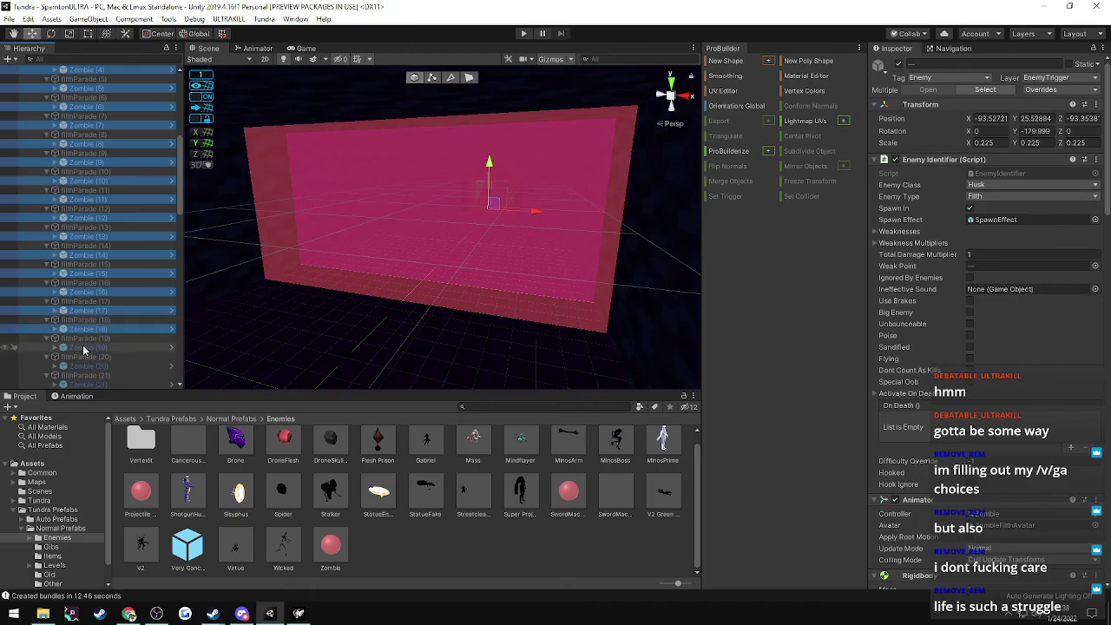
ctrl+click(84, 347)
ctrl+click(84, 365)
ctrl+click(80, 383)
- Add Zombie (22) through Zombie (30) to the current selection, leaving out their filthParade parents
scroll(87, 304, down, 3)
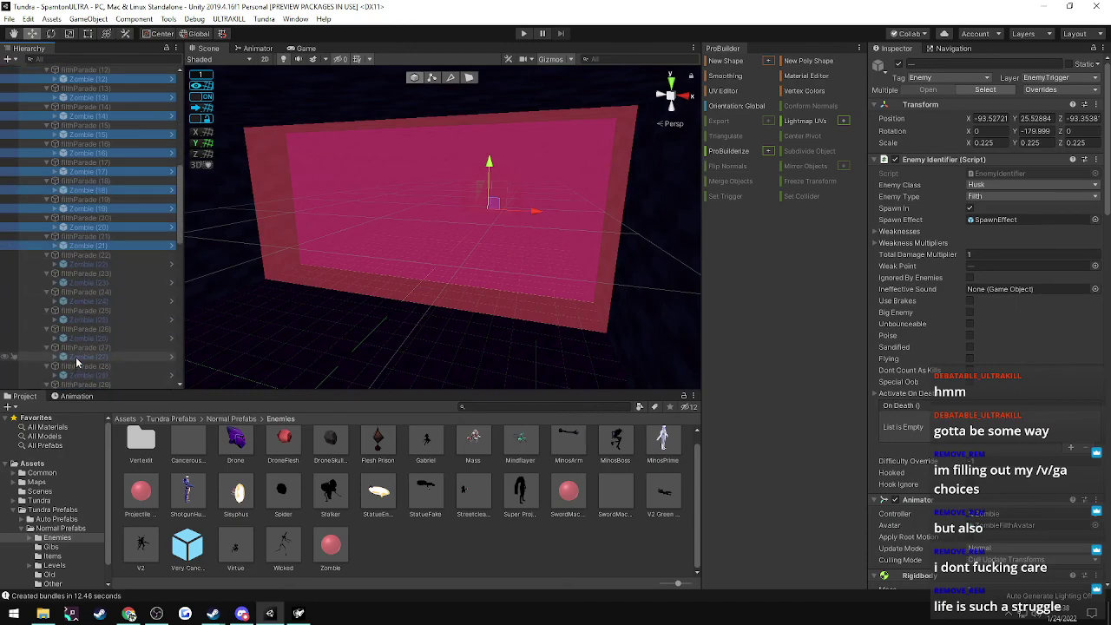
ctrl+click(94, 231)
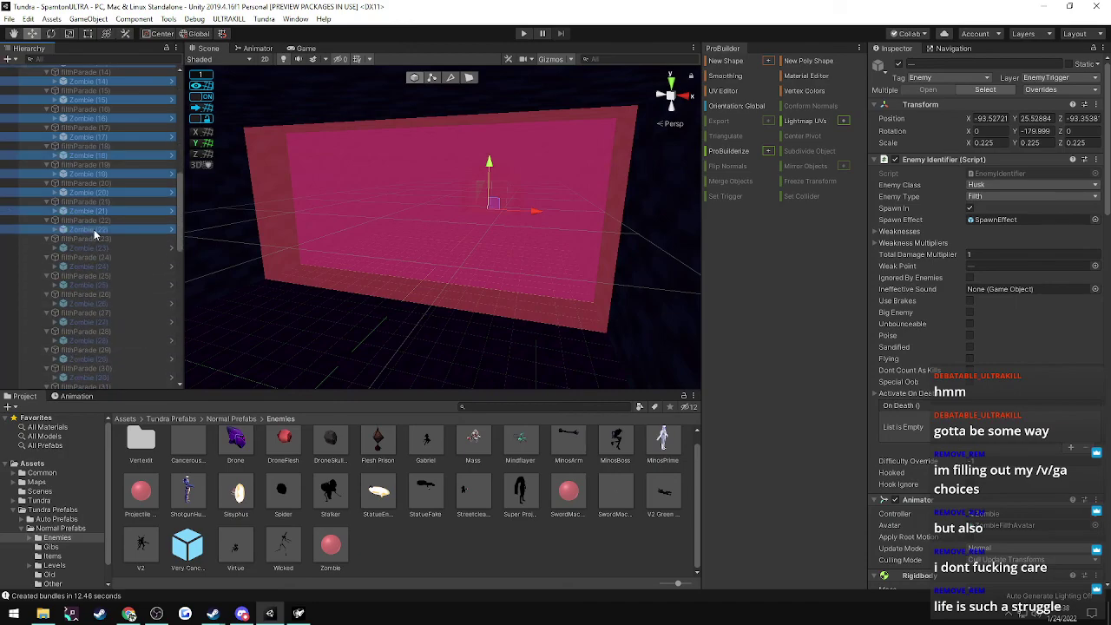
ctrl+click(81, 284)
ctrl+click(85, 323)
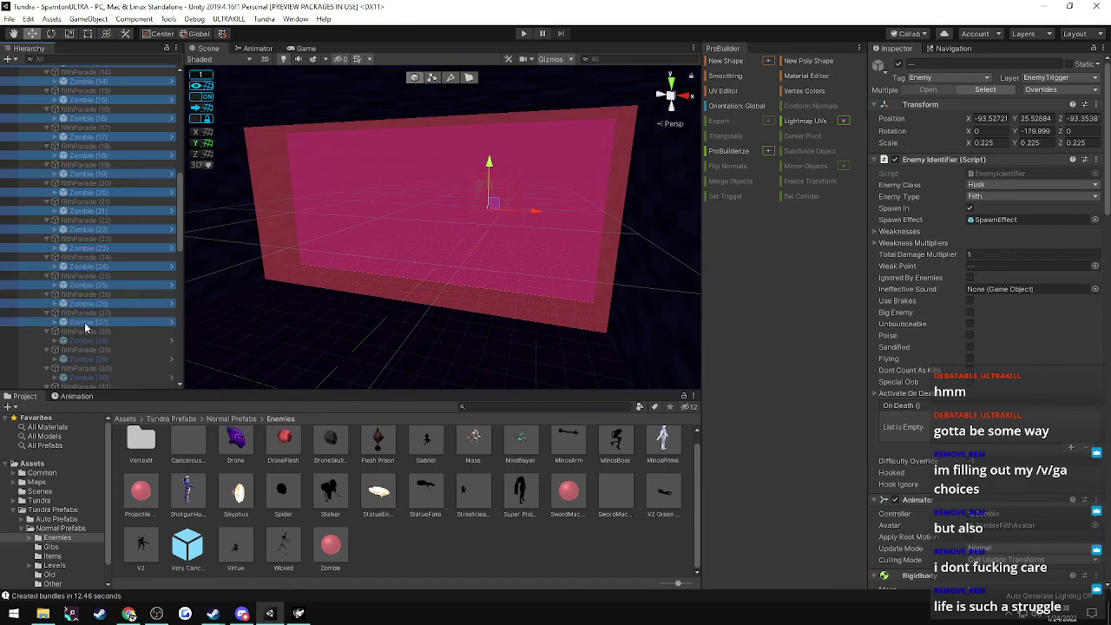
ctrl+click(84, 341)
ctrl+click(85, 359)
ctrl+click(84, 377)
- Add Zombie (31) through Zombie (41) to the current selection, leaving out their filthParade parents
scroll(84, 376, down, 5)
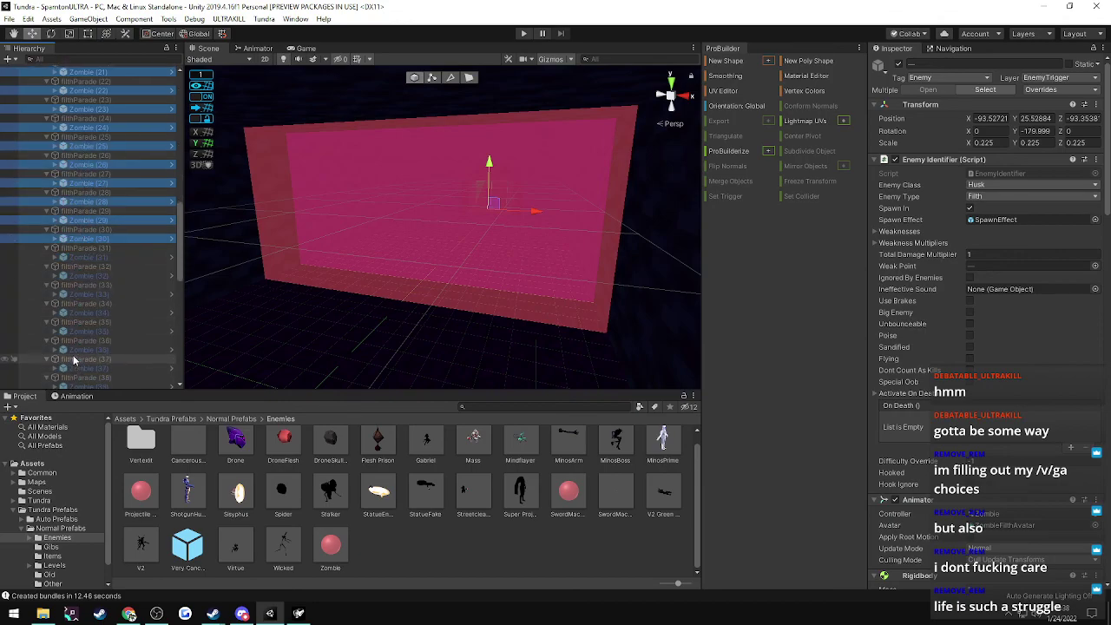
ctrl+click(90, 188)
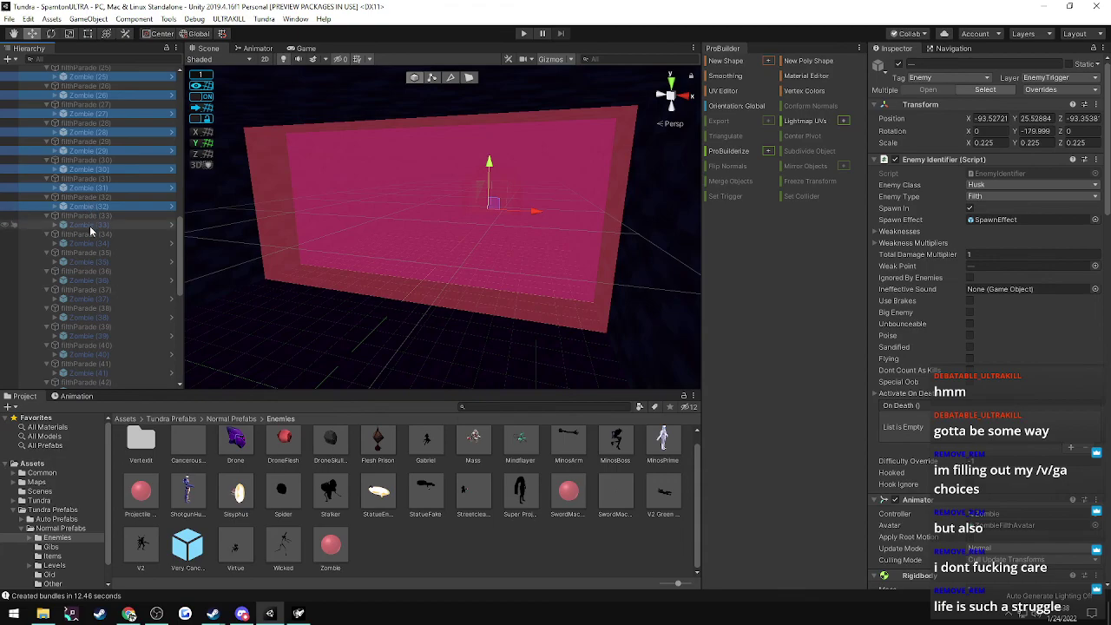
ctrl+click(90, 225)
ctrl+click(87, 243)
ctrl+click(88, 263)
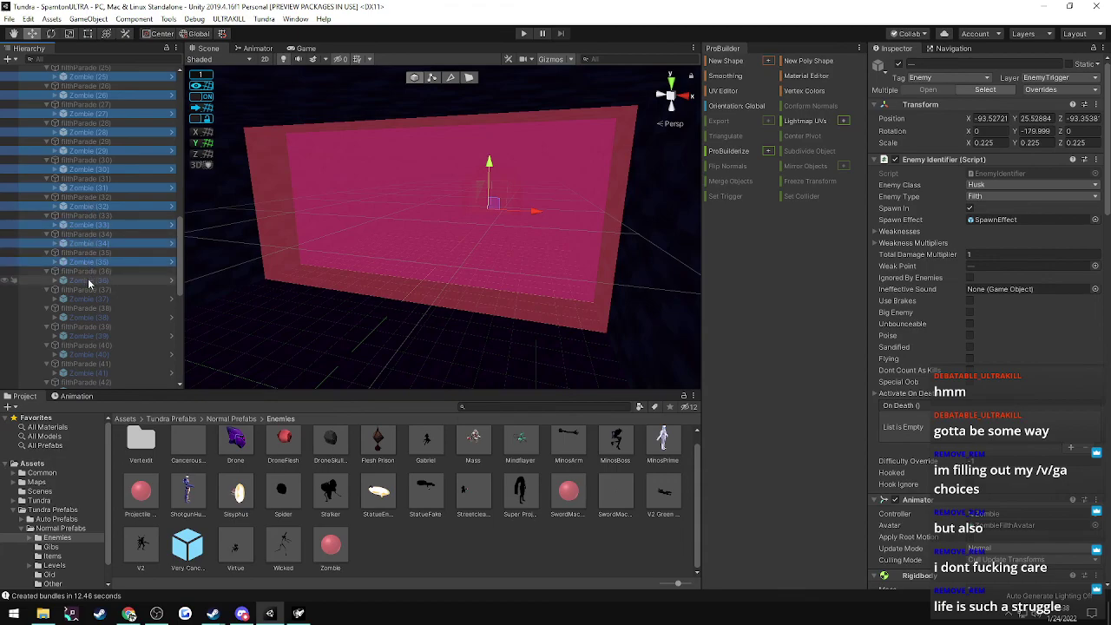
ctrl+click(89, 299)
ctrl+click(90, 318)
ctrl+click(90, 336)
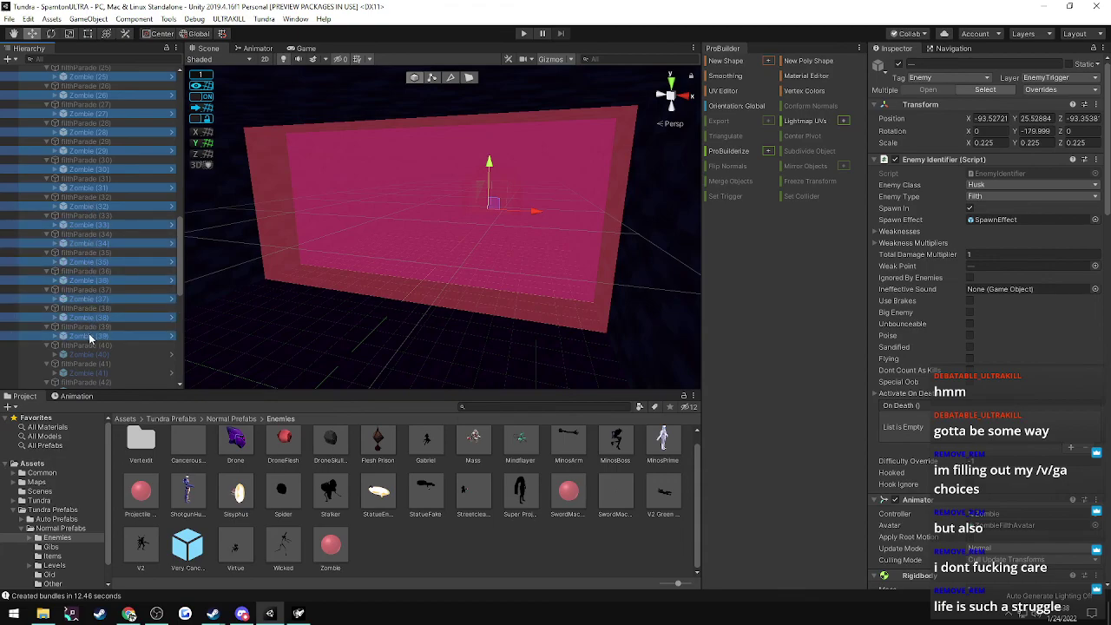
ctrl+click(87, 355)
ctrl+click(86, 373)
- Add Zombie (42) through Zombie (54) to the current selection, leaving out their filthParade parents
scroll(88, 369, down, 5)
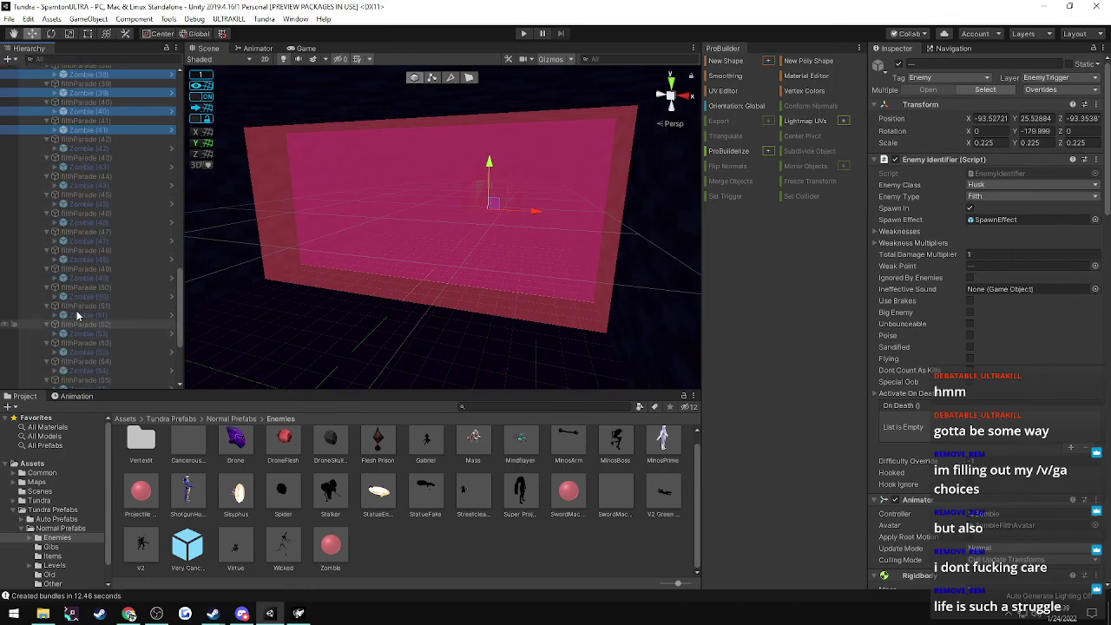
ctrl+click(89, 148)
ctrl+click(89, 166)
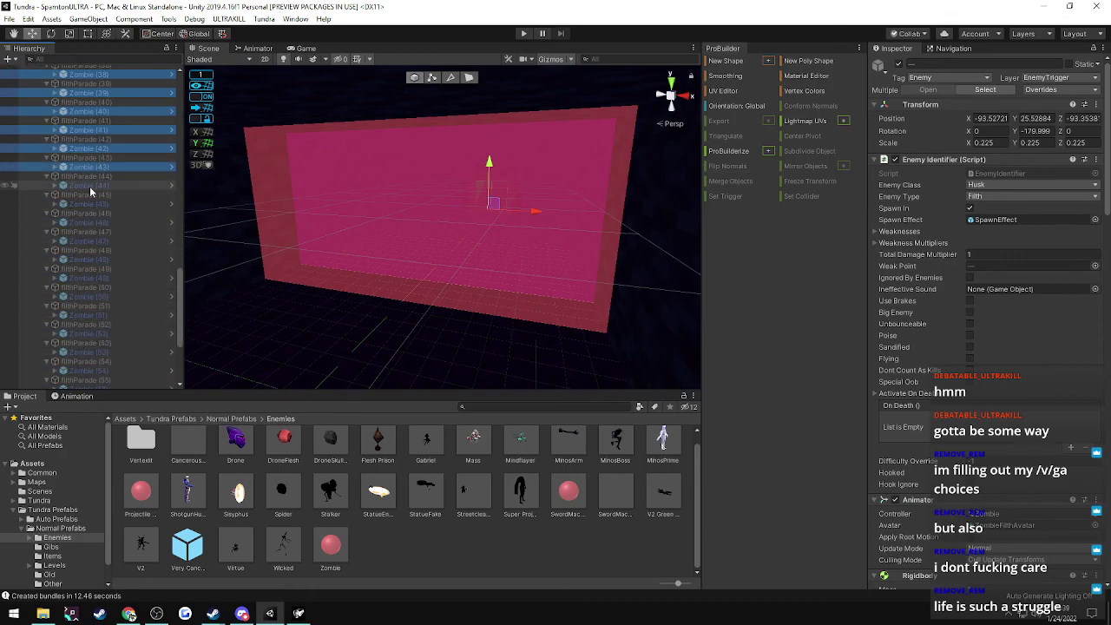
ctrl+click(89, 204)
ctrl+click(87, 222)
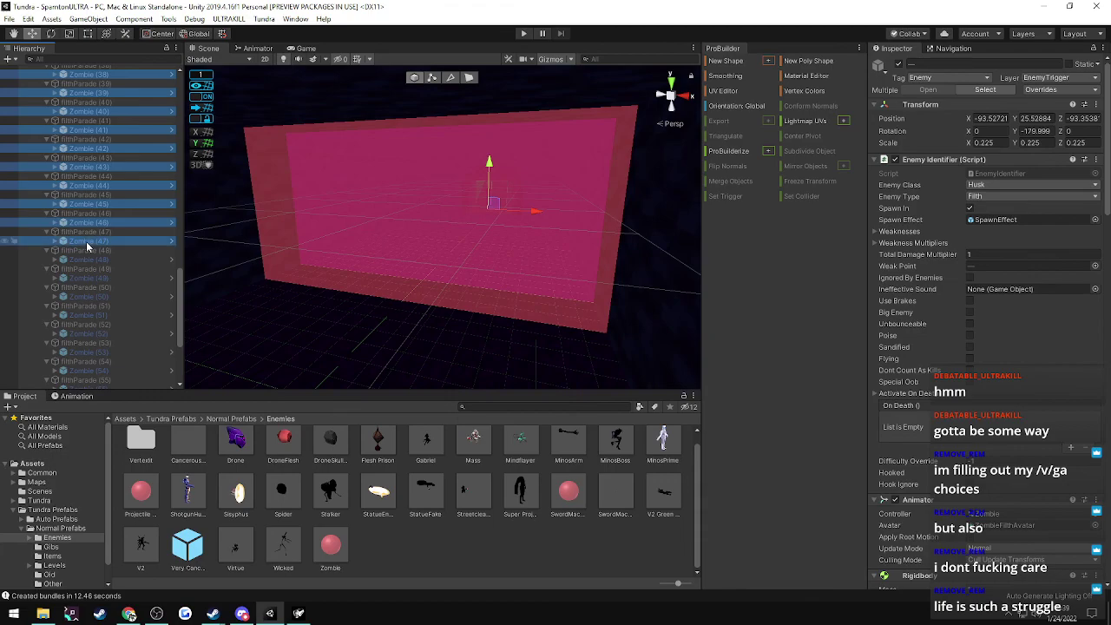
ctrl+click(88, 259)
ctrl+click(88, 278)
ctrl+click(88, 314)
ctrl+click(88, 333)
ctrl+click(87, 352)
ctrl+click(84, 371)
- Add Zombie (55) through Zombie (63) to the current selection, leaving out their filthParade parents
scroll(85, 355, down, 4)
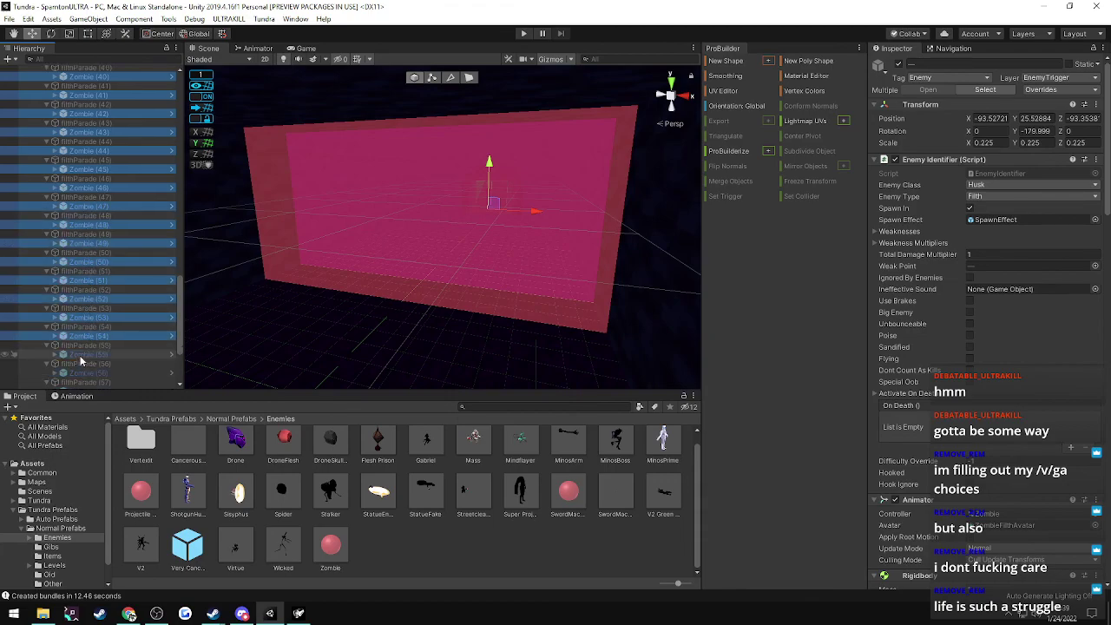
ctrl+click(87, 237)
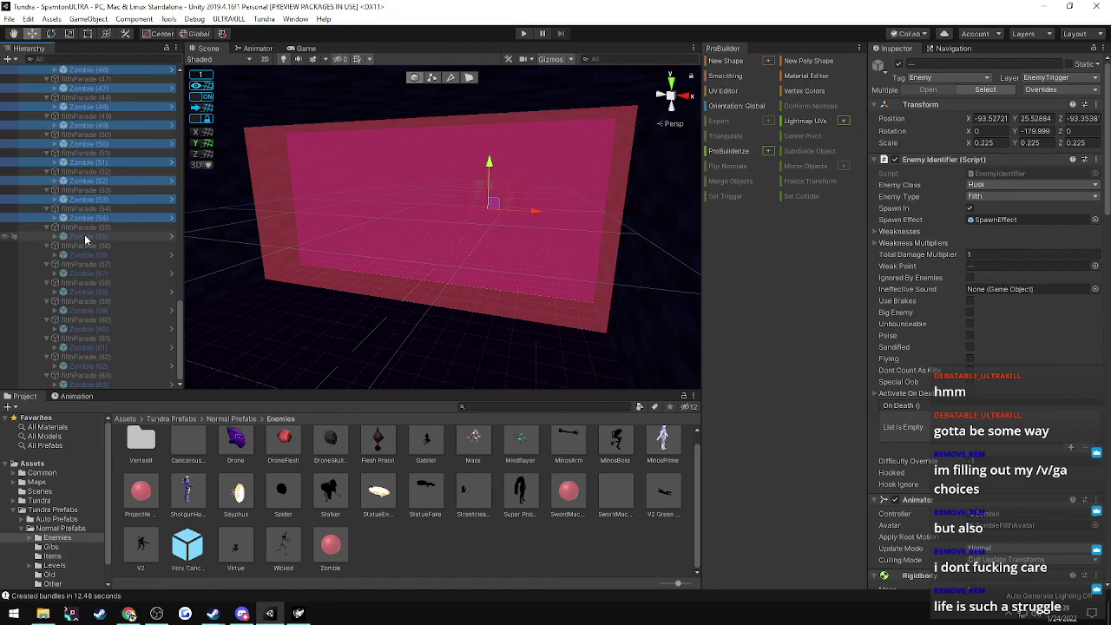
ctrl+click(92, 294)
ctrl+click(86, 347)
ctrl+click(87, 365)
ctrl+click(89, 384)
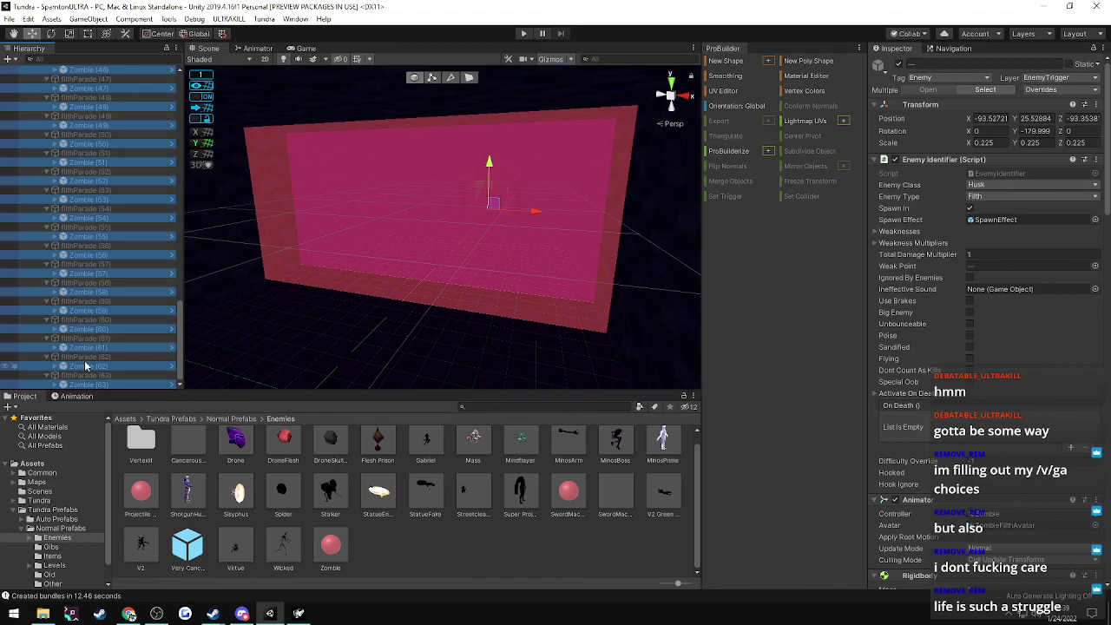
- Set both the Speed and the Acceleration of the selected zombies' Nav Mesh Agent to 40
scroll(966, 356, down, 10)
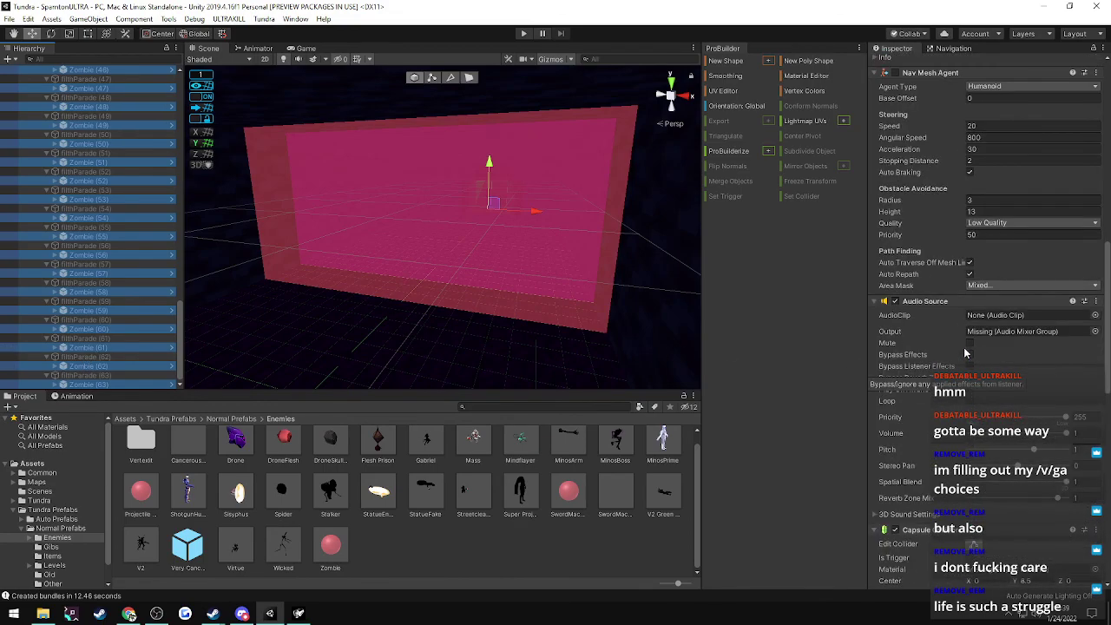
click(992, 127)
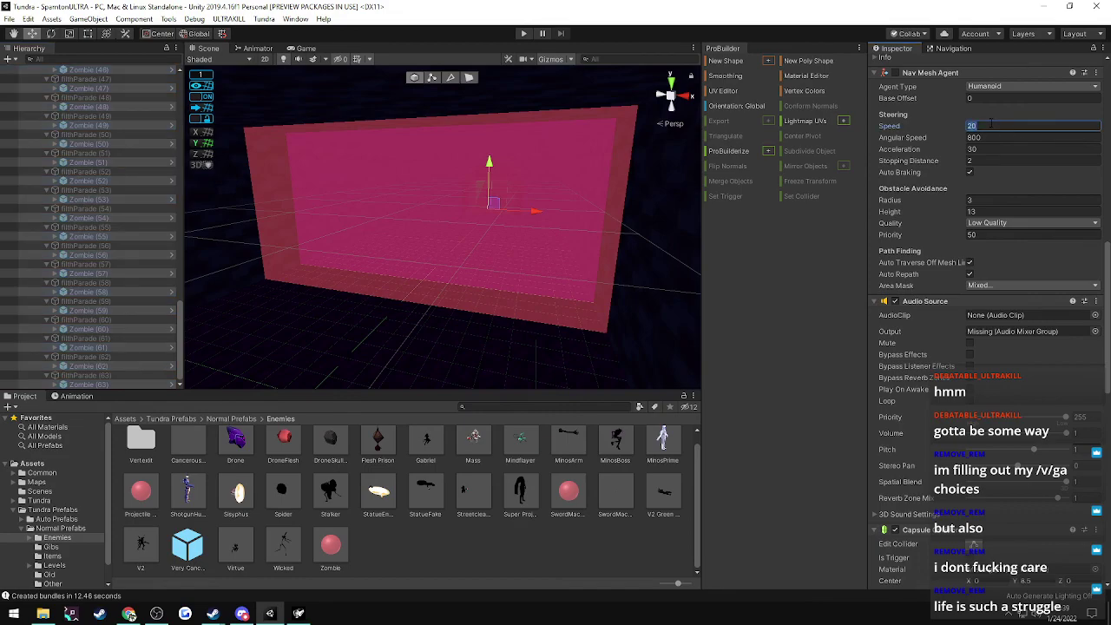
text(4040)
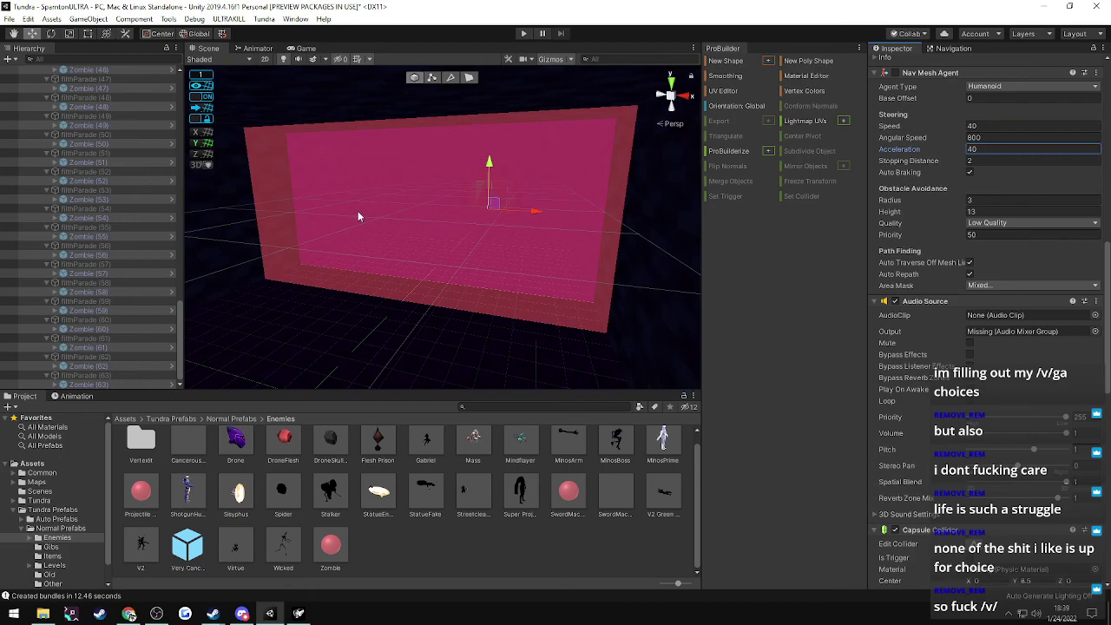
- Export the SpamtonULTRA map for ULTRAKILL with the changed zombies
scroll(93, 241, up, 10)
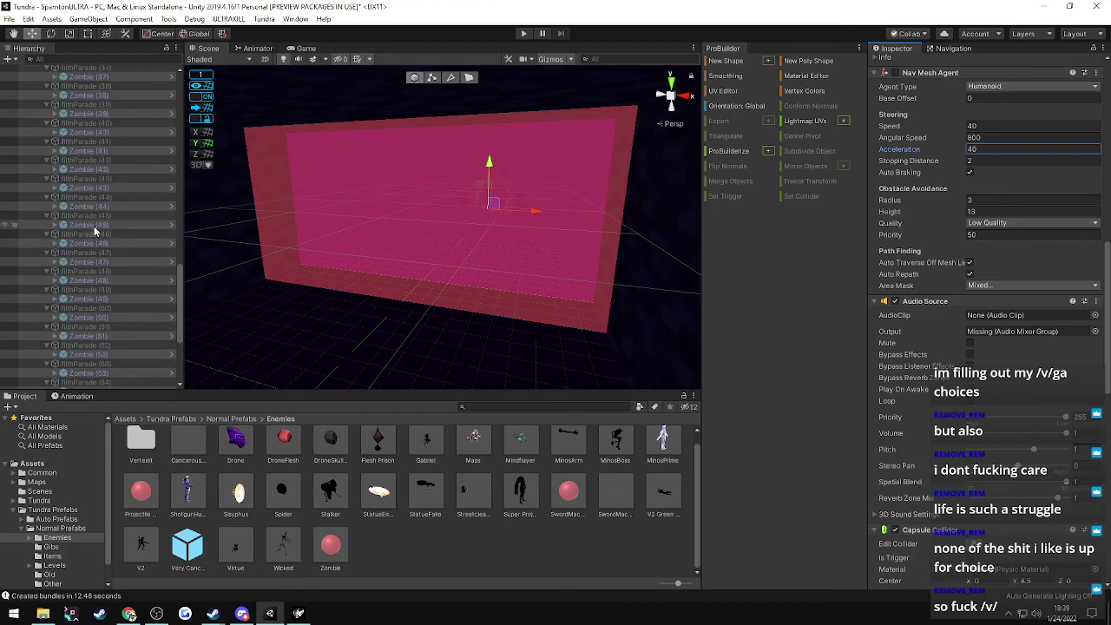
scroll(76, 226, up, 3)
drag(180, 243, 190, 159)
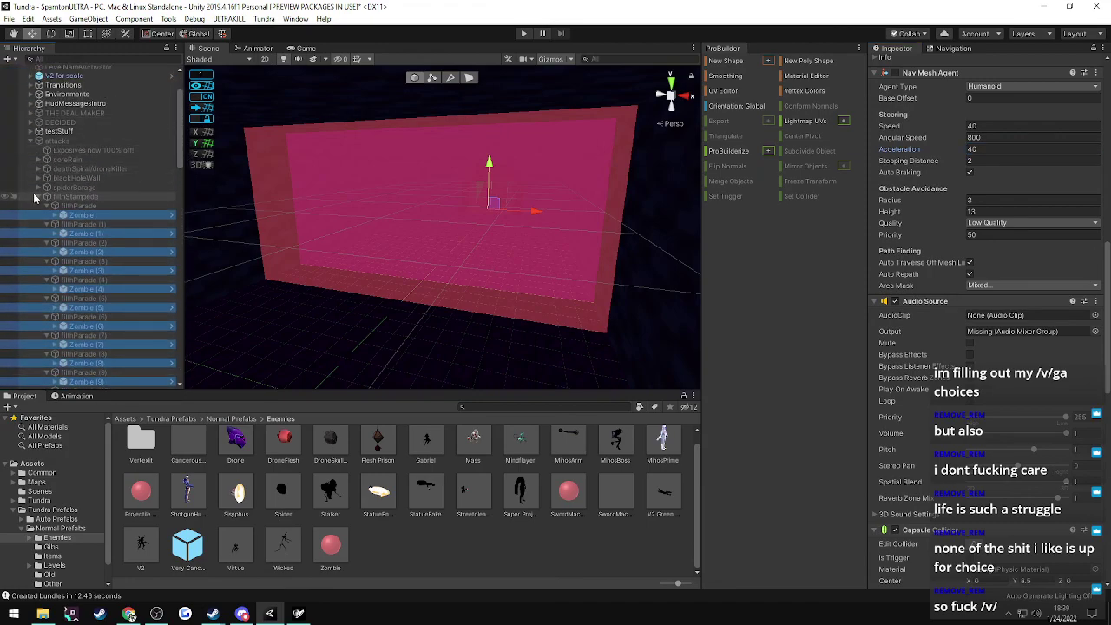
click(230, 20)
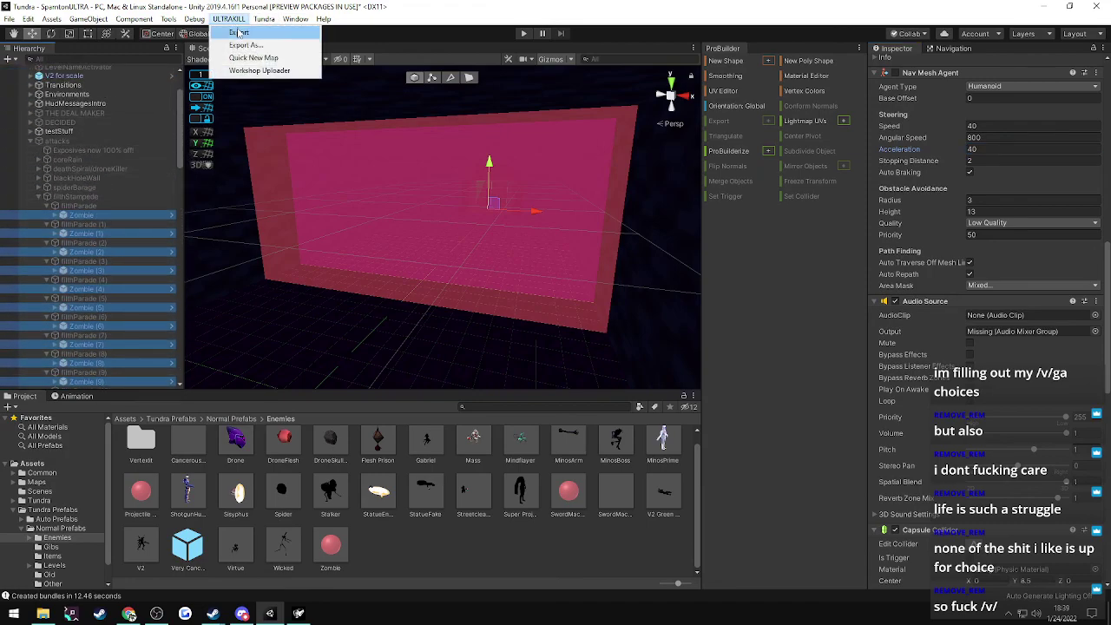
click(239, 32)
click(574, 330)
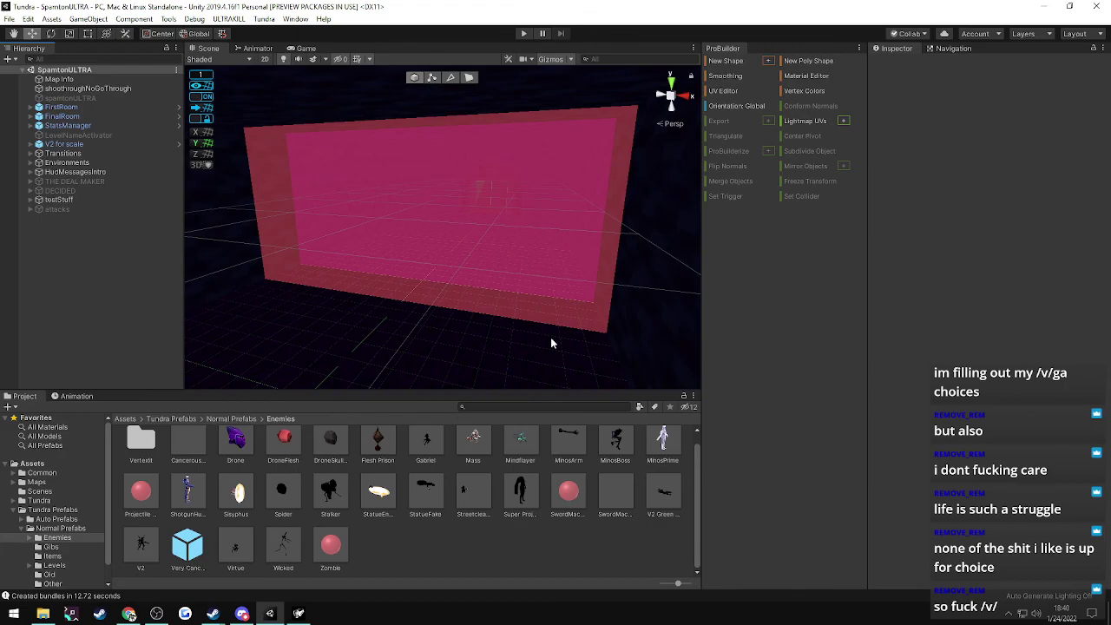
- Set the Object Activator Delay of every filthParade object in filthStampede, up to filthParade (63), to 0.5
click(550, 342)
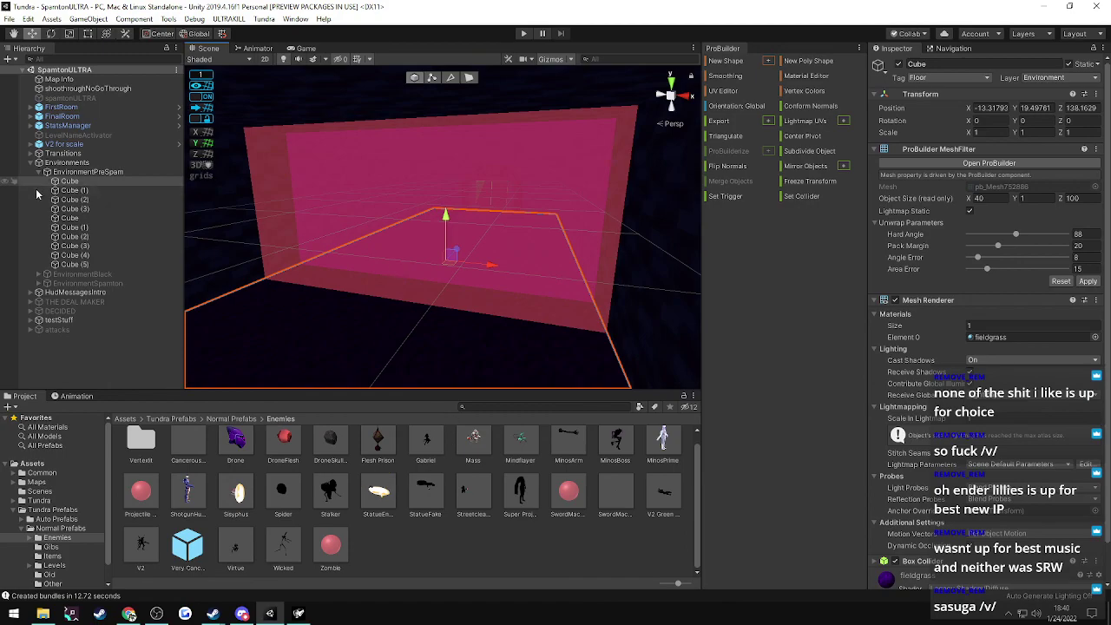
click(30, 329)
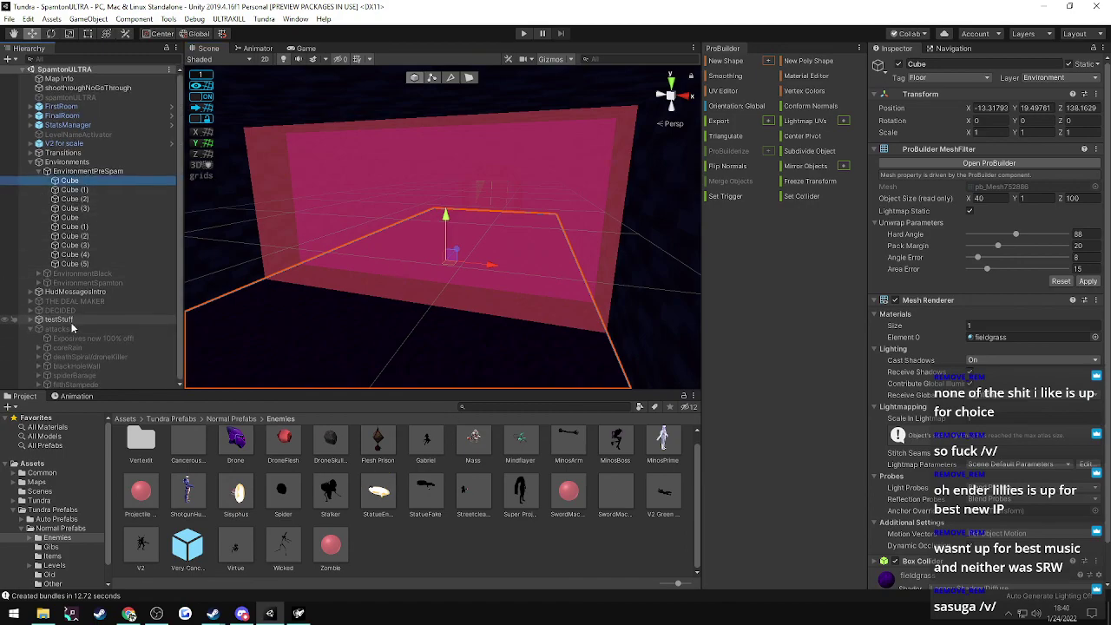
click(40, 384)
scroll(78, 143, down, 8)
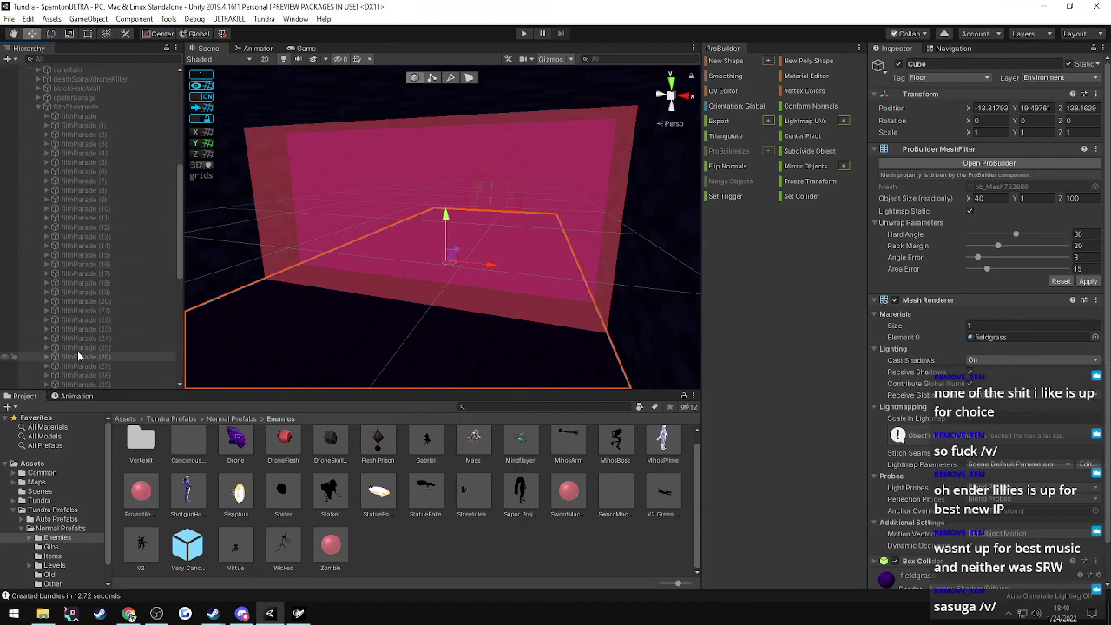
click(76, 117)
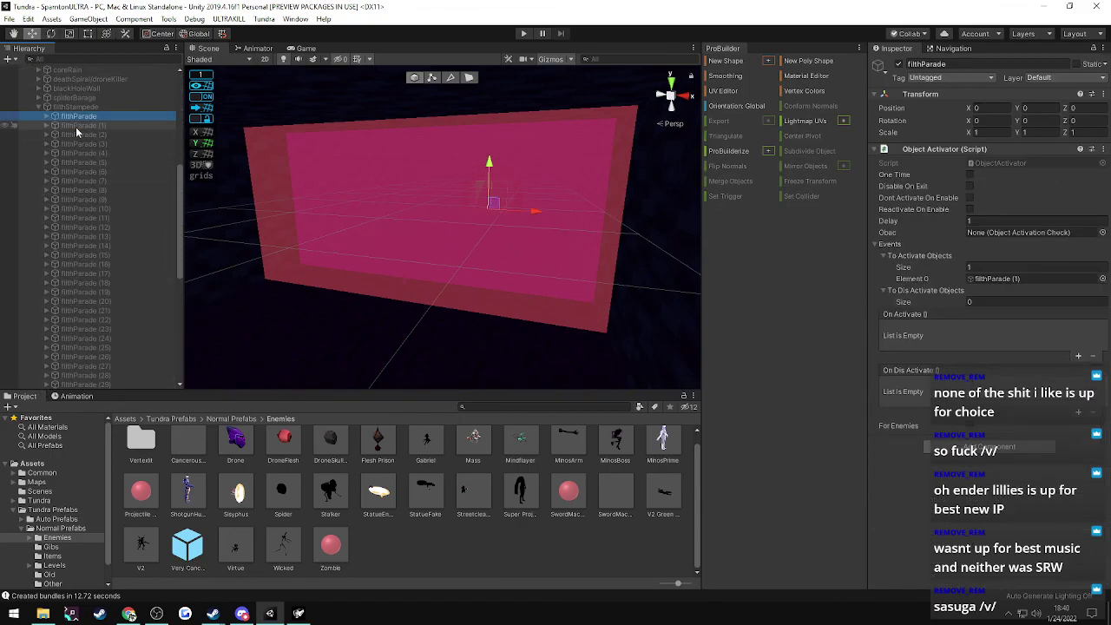
scroll(76, 286, down, 9)
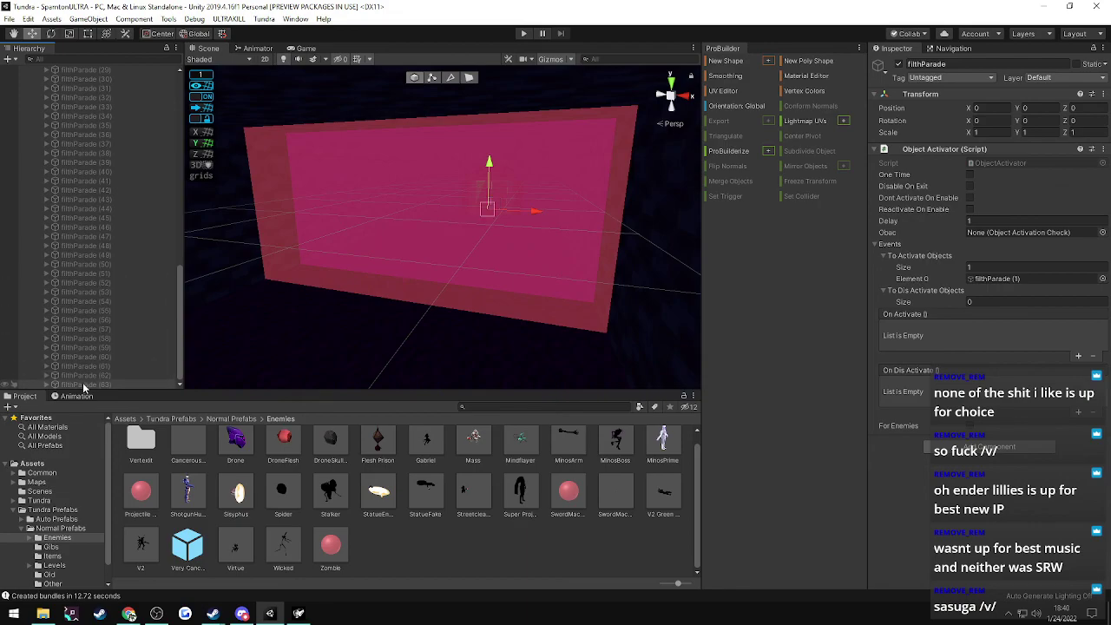
shift+click(81, 384)
click(973, 221)
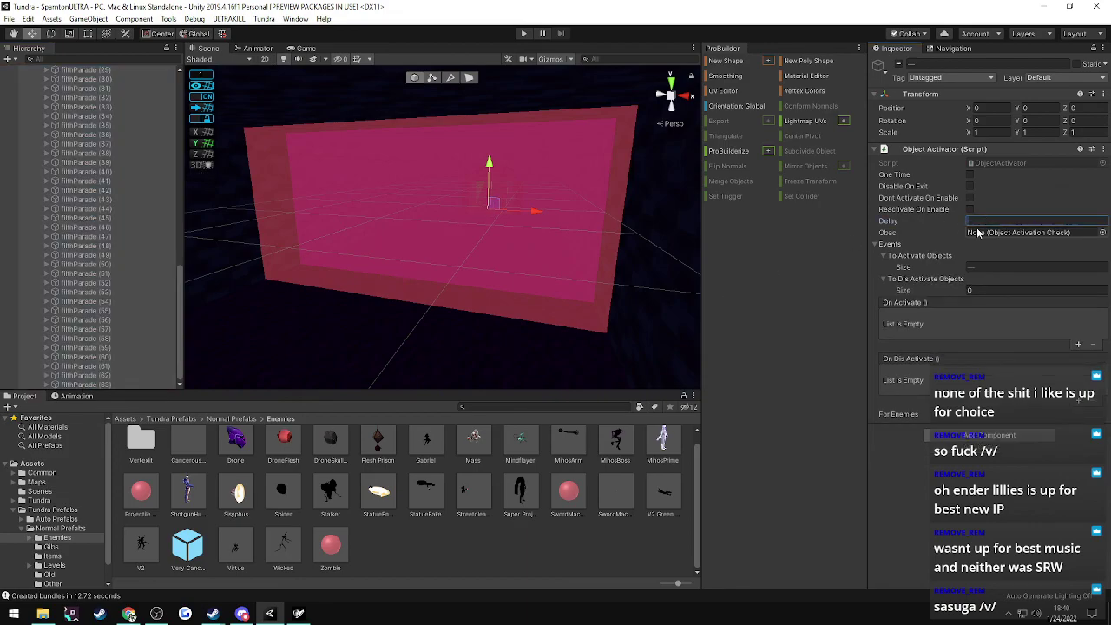
text(.5)
- Set the Object Activator Delay of filthParade (3) through filthParade (5) to 0.4
scroll(141, 196, up, 15)
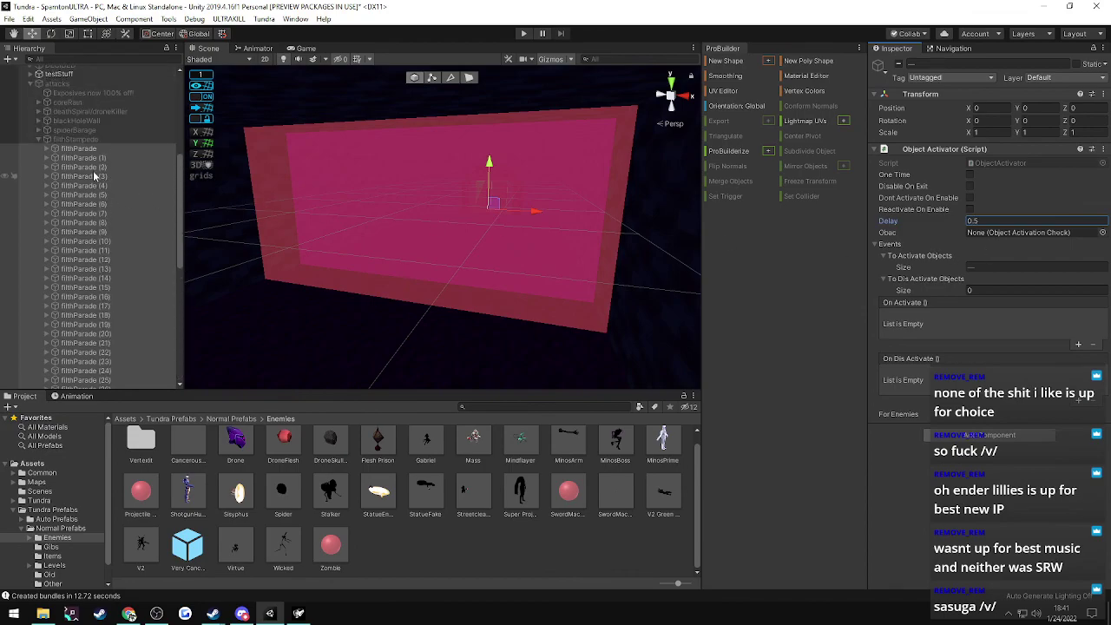
click(92, 167)
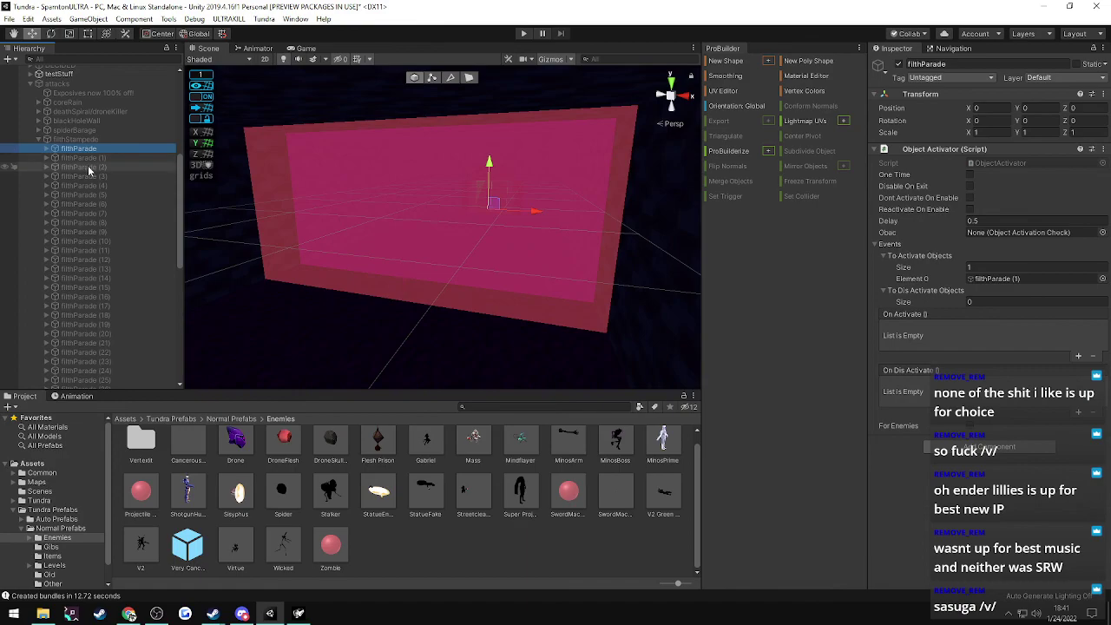
click(88, 176)
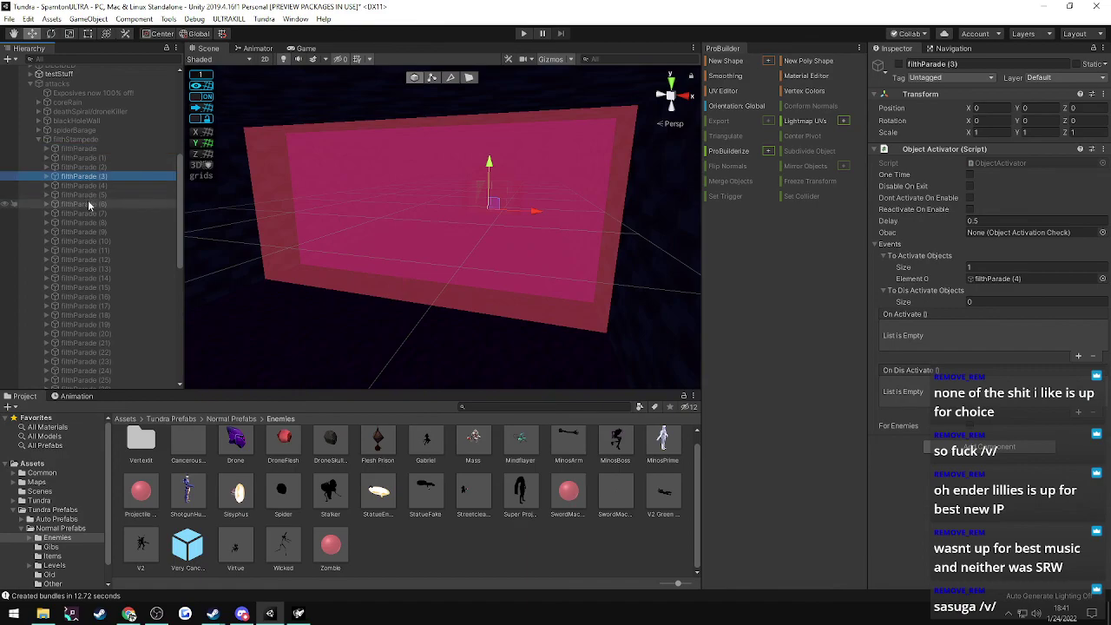
shift+click(87, 195)
click(1033, 221)
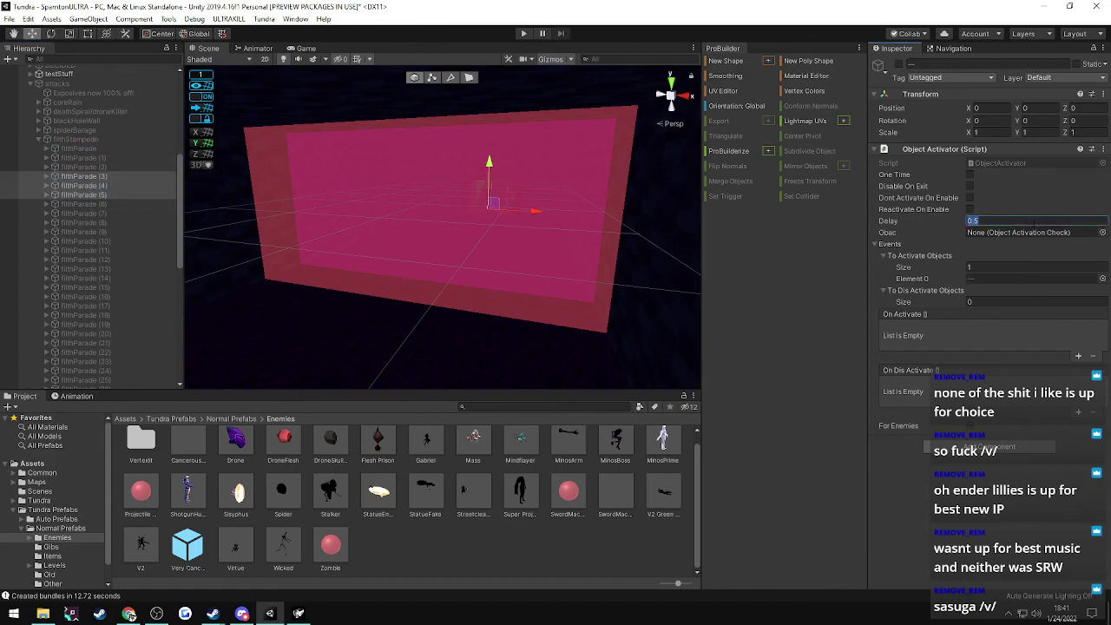
- Set the Object Activator Delay of filthParade (6) through filthParade (9) to 0.3
click(83, 204)
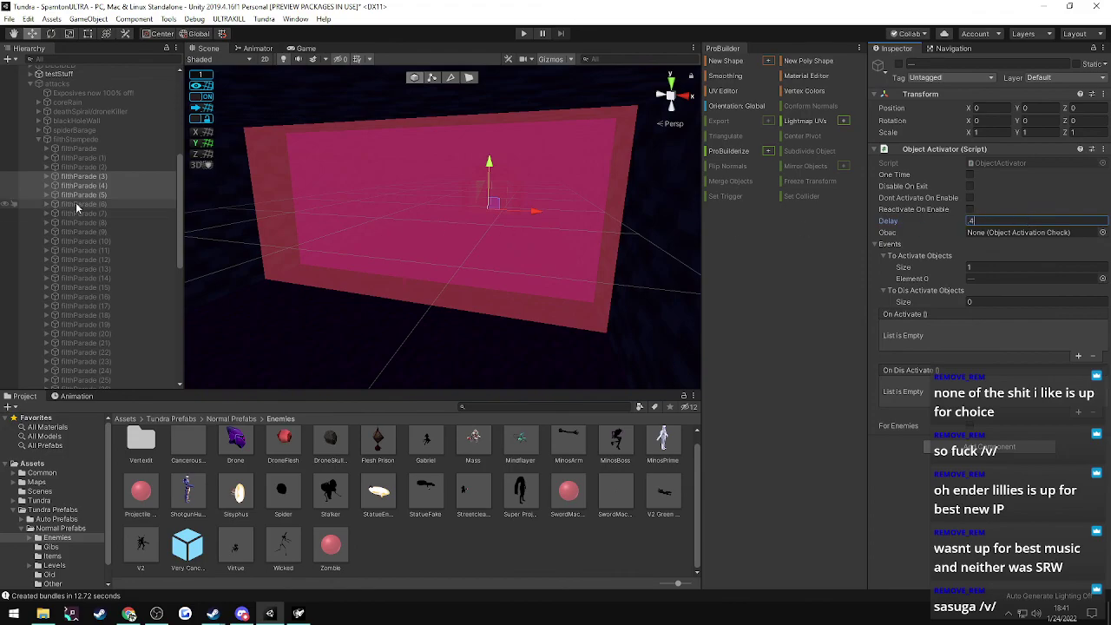
shift+click(87, 232)
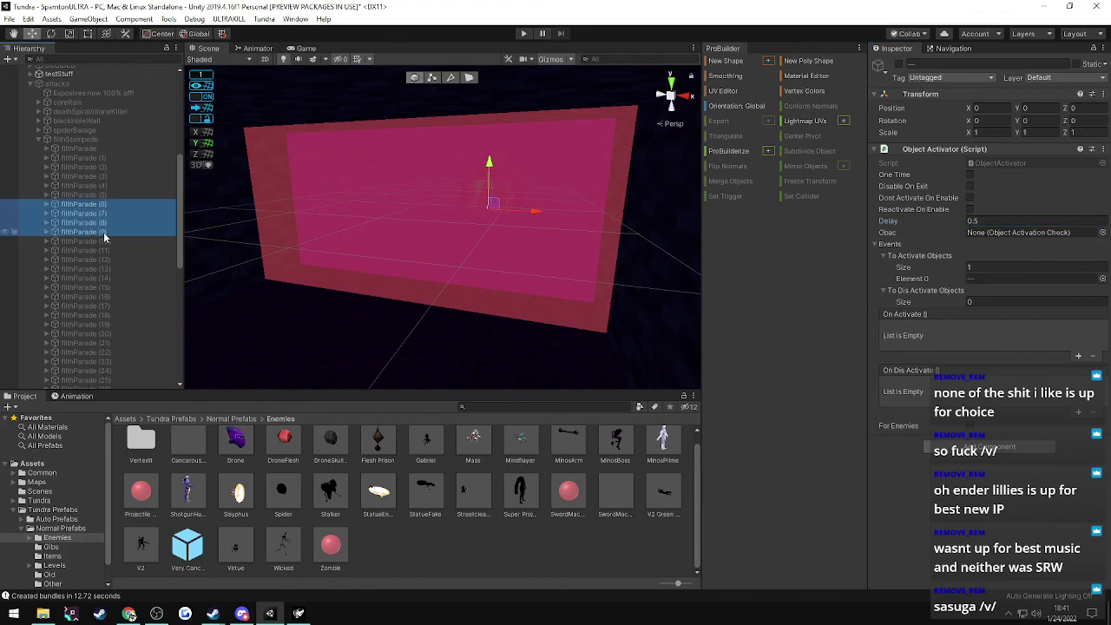
click(986, 220)
text(0.3)
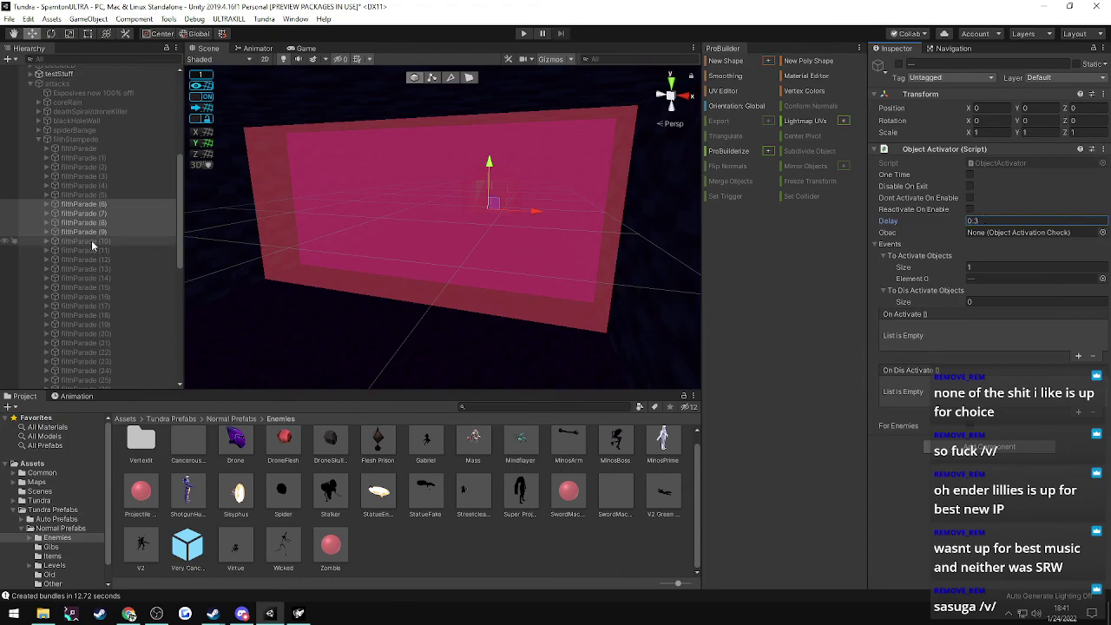
- Set the Object Activator Delay of filthParade (10) through filthParade (14) to 0.2
click(92, 243)
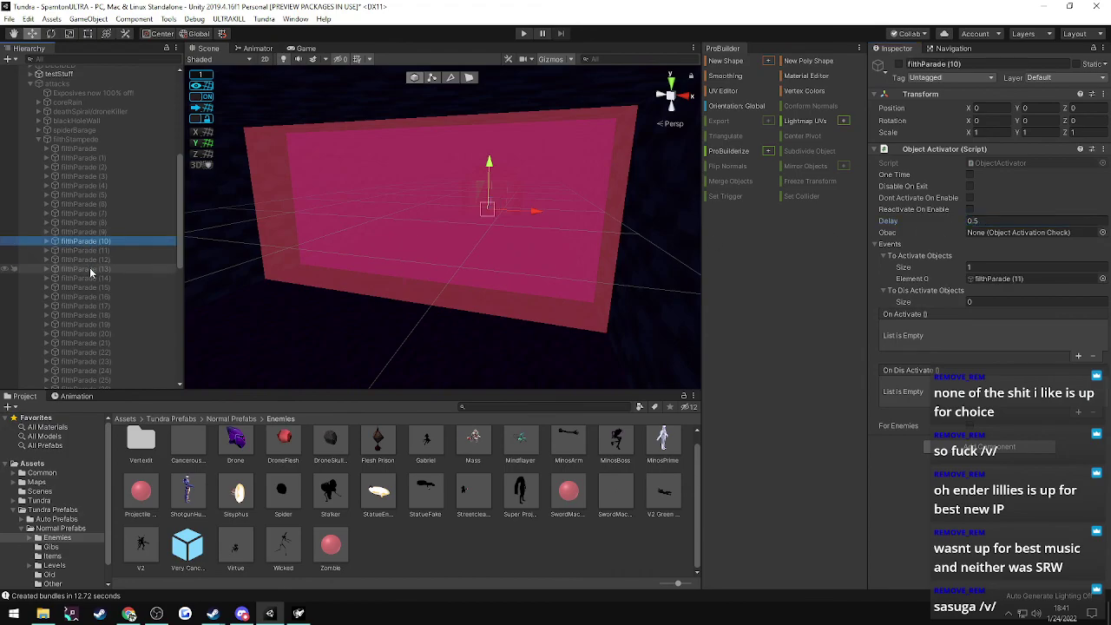
shift+click(91, 280)
click(990, 221)
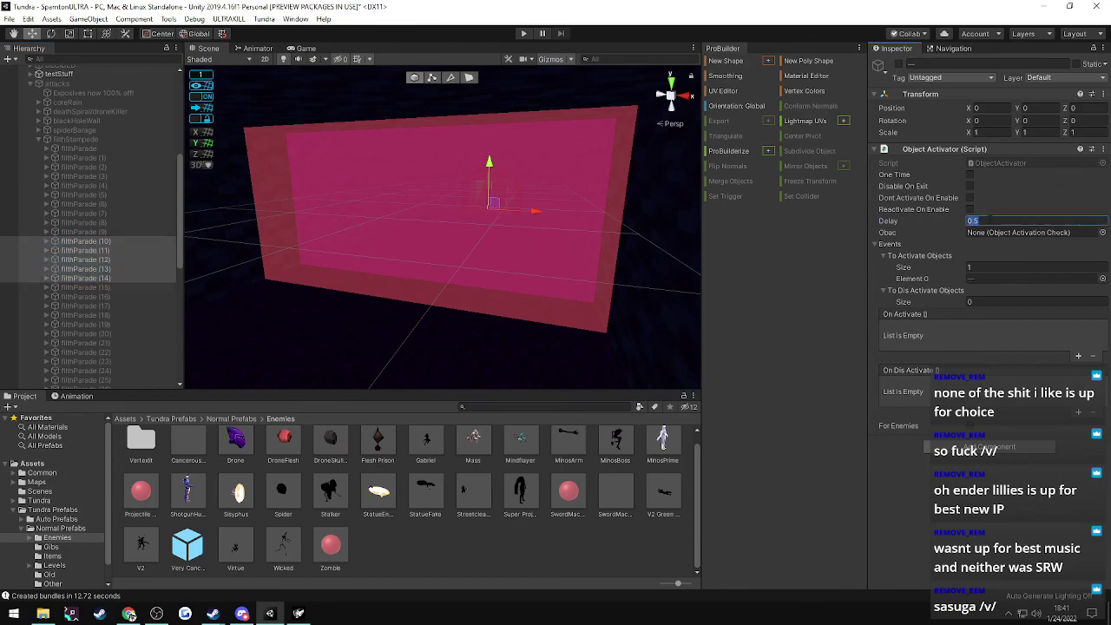
text(0.2)
- Set the Object Activator Delay of filthParade (15) through filthParade (21) to 0.1
click(98, 289)
shift+click(91, 343)
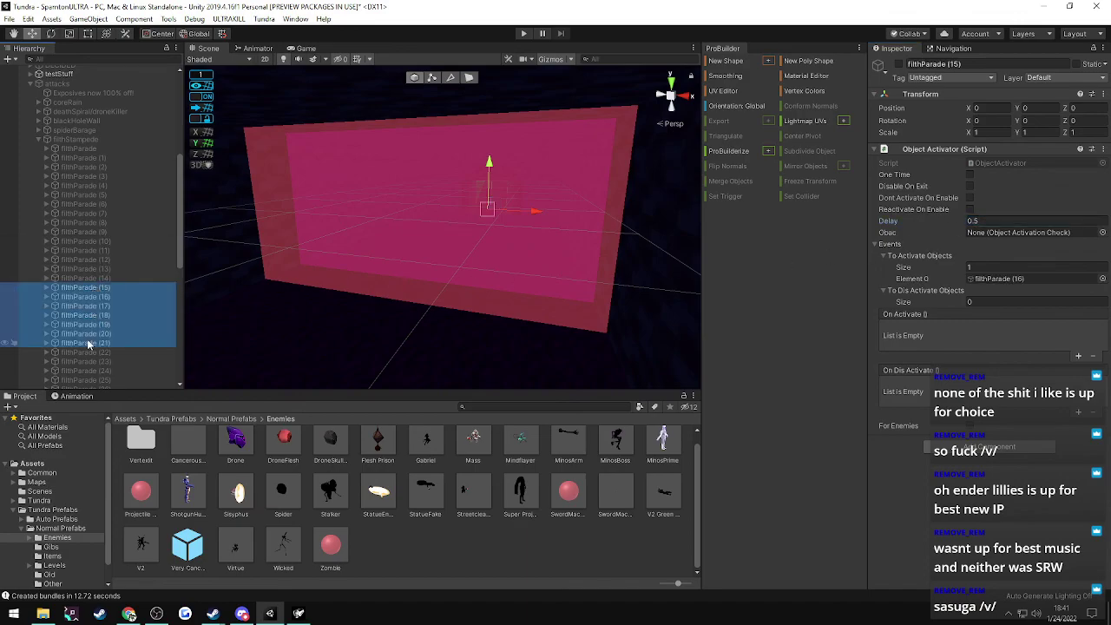
click(990, 222)
text(0.1)
- Edit the shared Object Activator Delay of filthParade (22) through filthParade (28)
scroll(79, 334, down, 2)
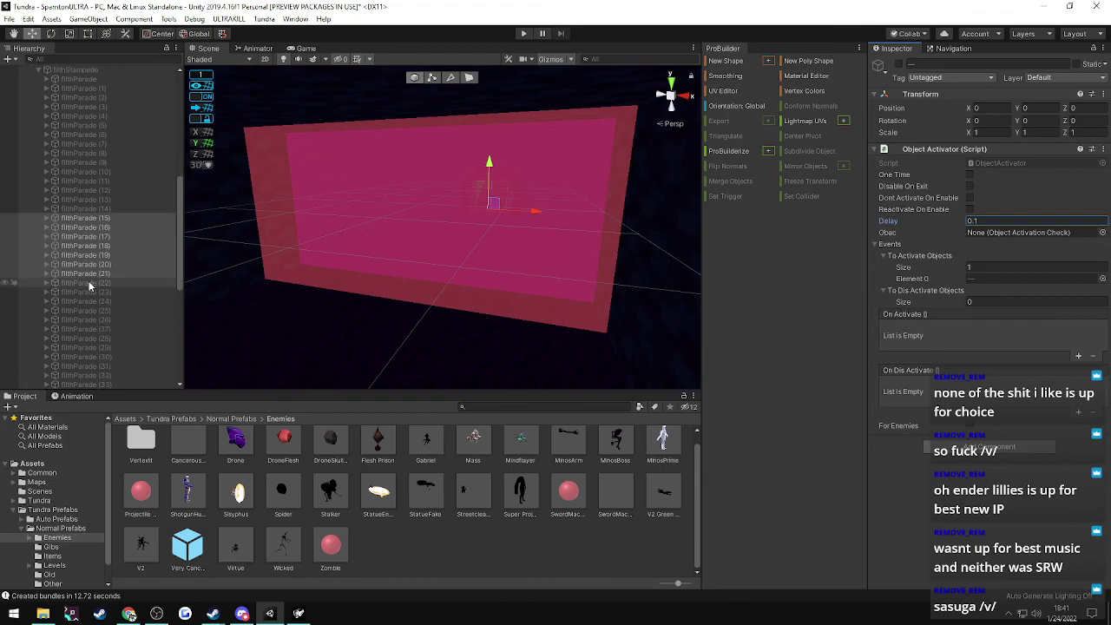
click(89, 283)
scroll(88, 285, down, 2)
shift+click(88, 270)
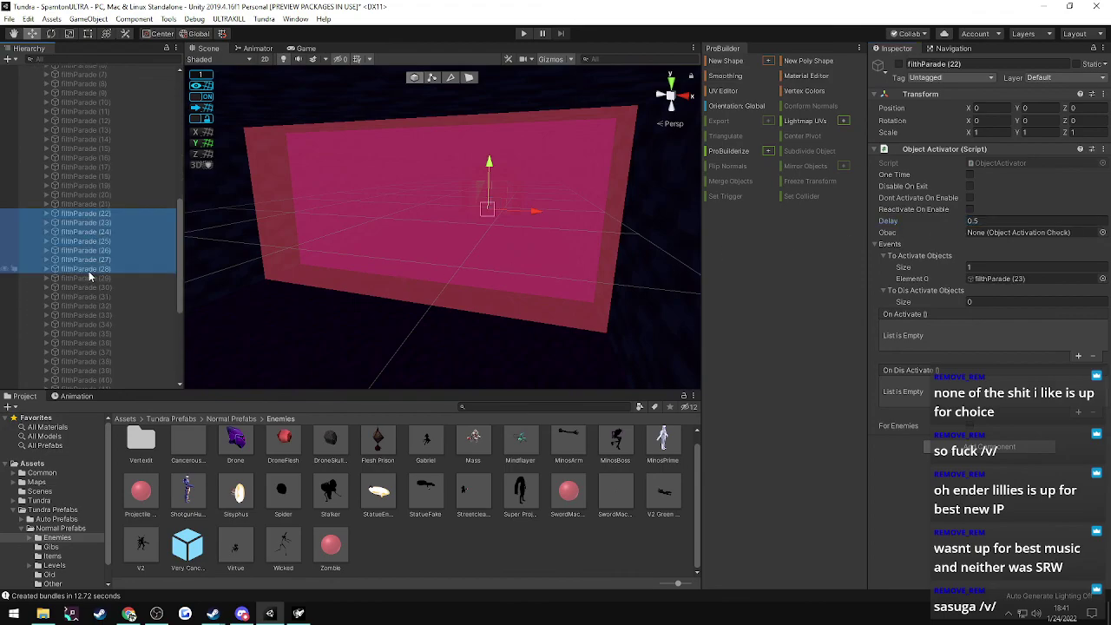
click(990, 221)
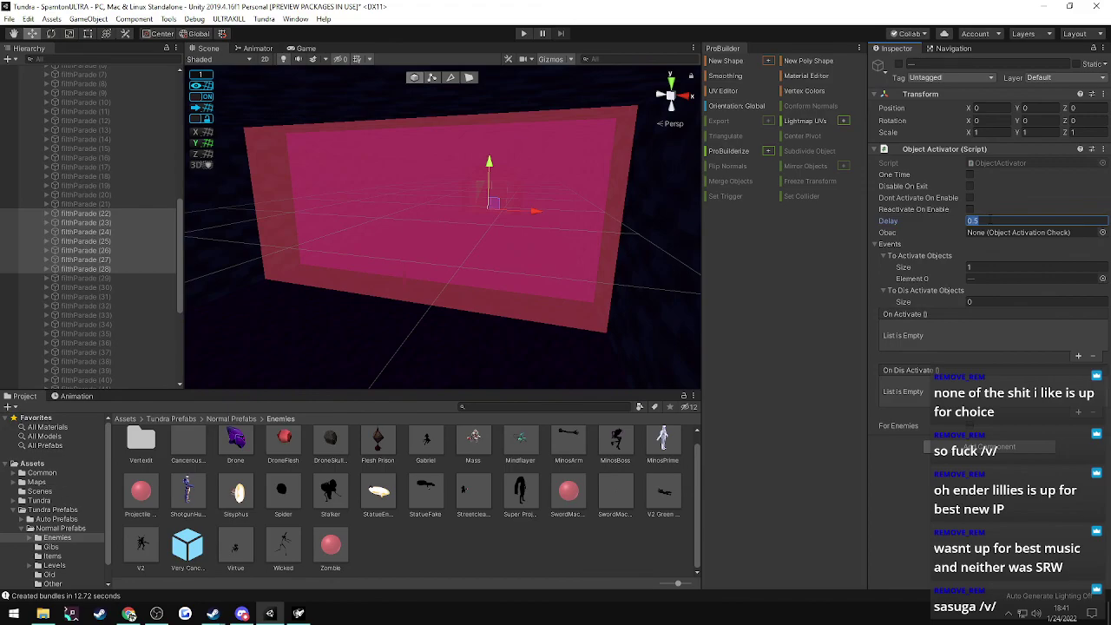
- Set the Object Activator Delay of filthParade (29) through filthParade (40) to 0.035
click(93, 280)
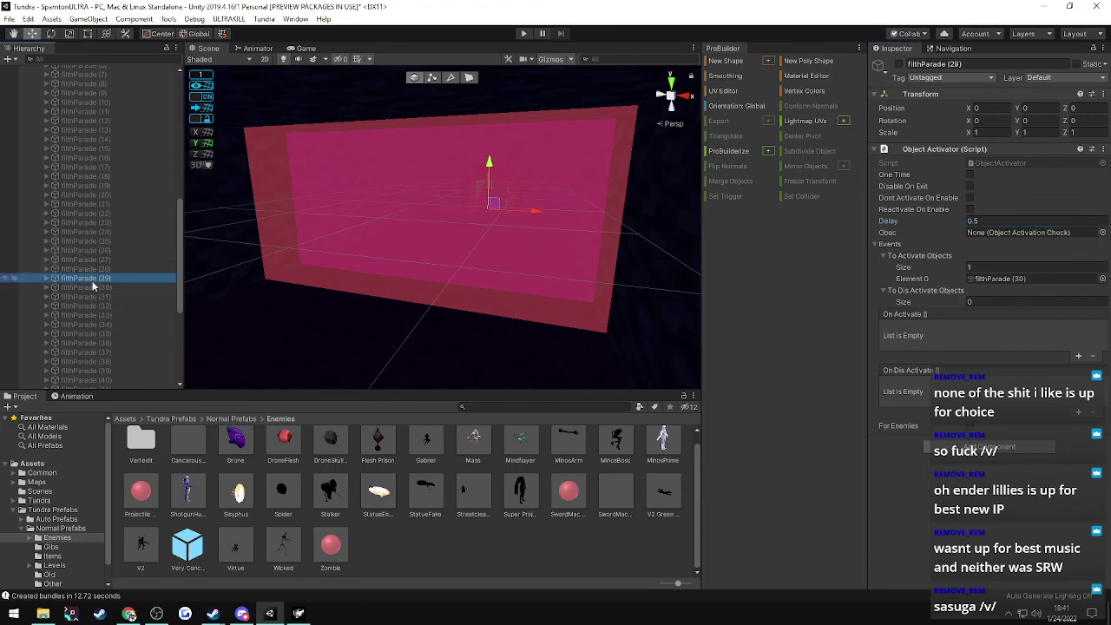
scroll(93, 285, down, 2)
shift+click(87, 310)
click(1003, 222)
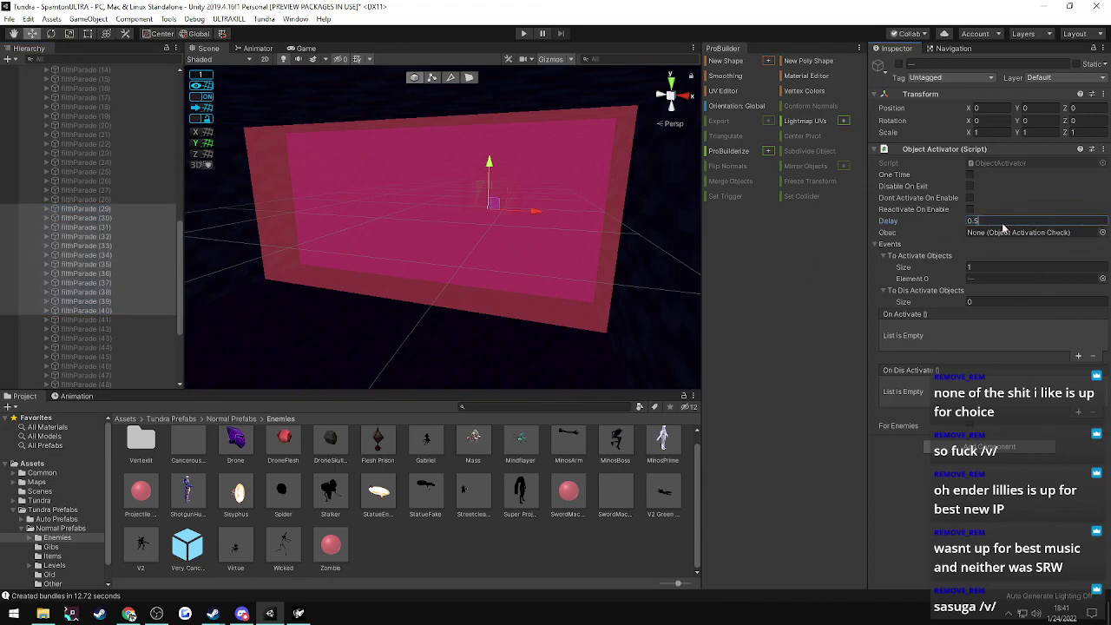
key(BackSpace)
key(BackSpace)
key(BackSpace)
text(.00)
key(BackSpace)
text(35)
key(Return)
- Set the Object Activator Delay of filthParade (41) through filthParade (63) to 0.001 and export the map for ULTRAKILL
click(76, 321)
scroll(76, 324, down, 5)
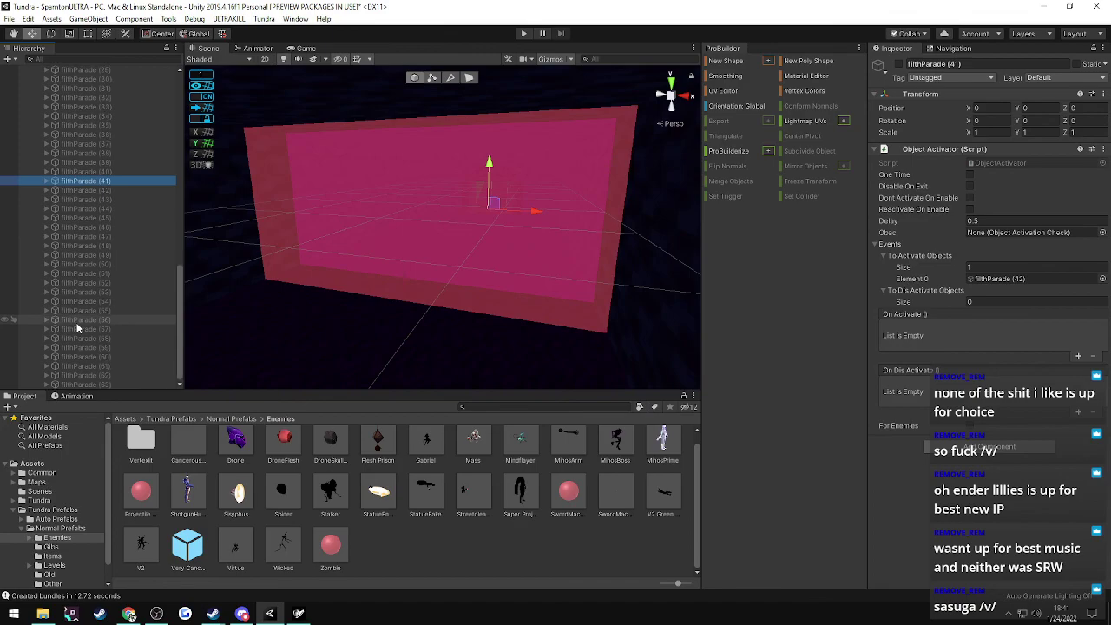
shift+click(76, 384)
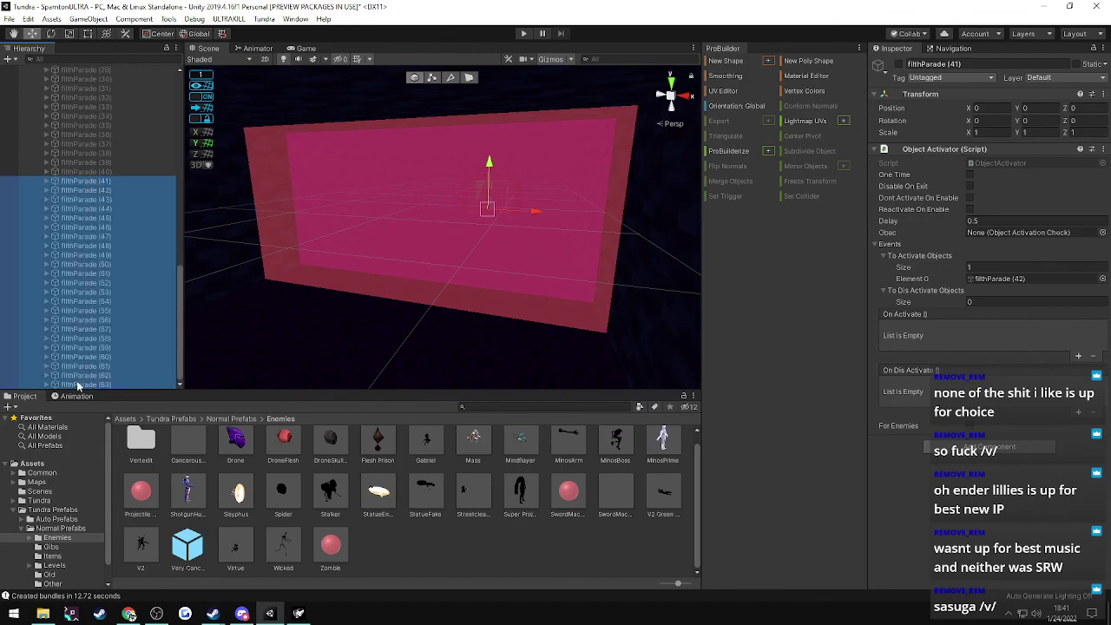
click(1017, 221)
text(0.001)
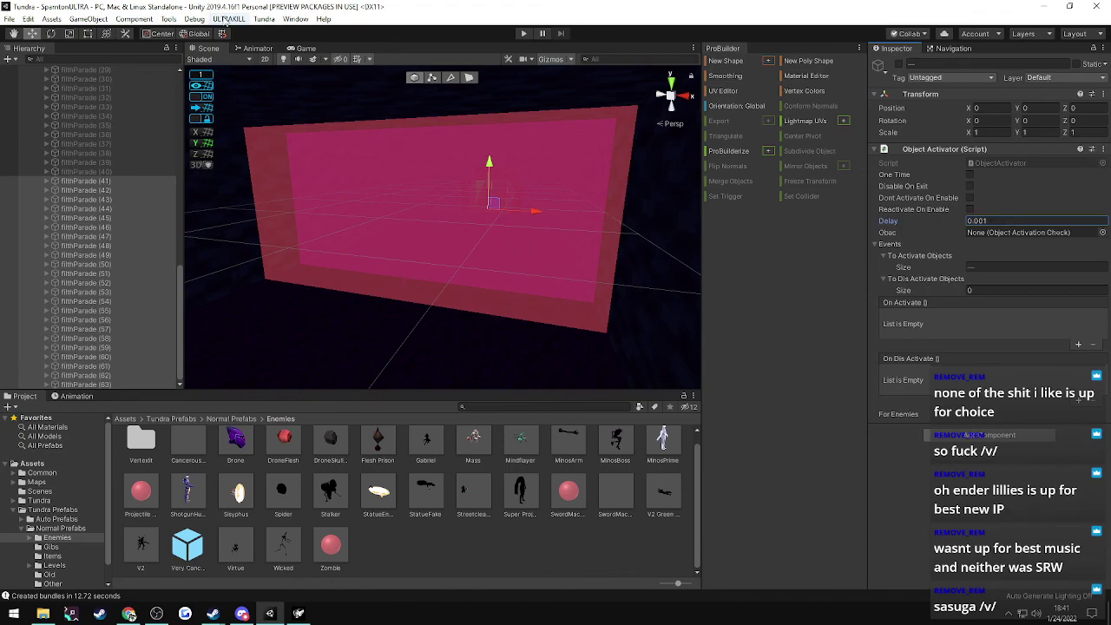
click(227, 19)
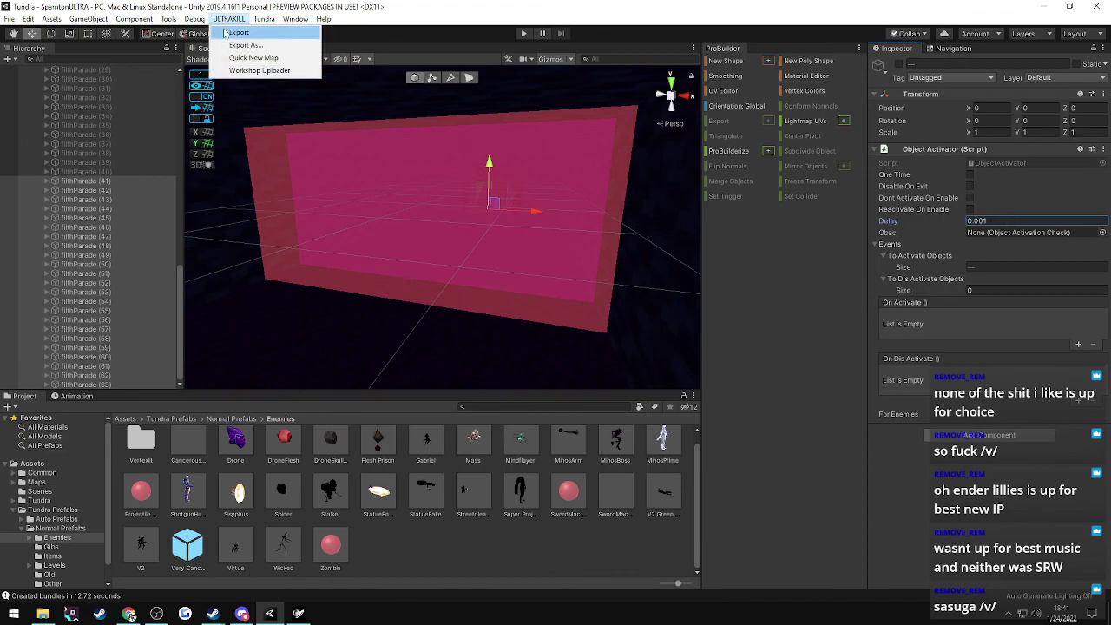
click(236, 32)
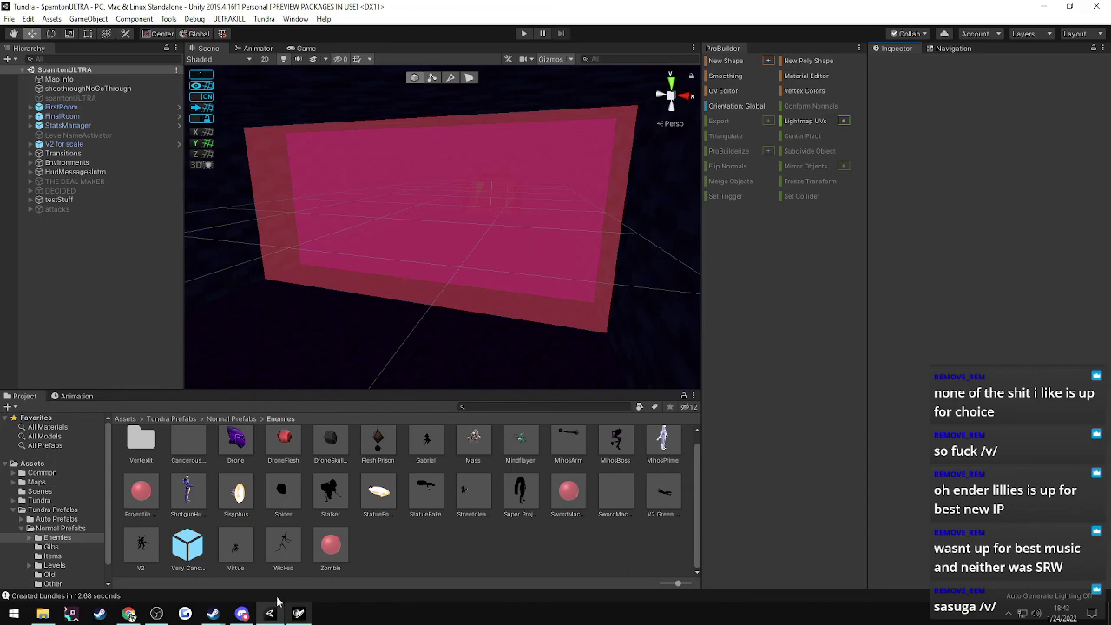
click(31, 209)
click(54, 209)
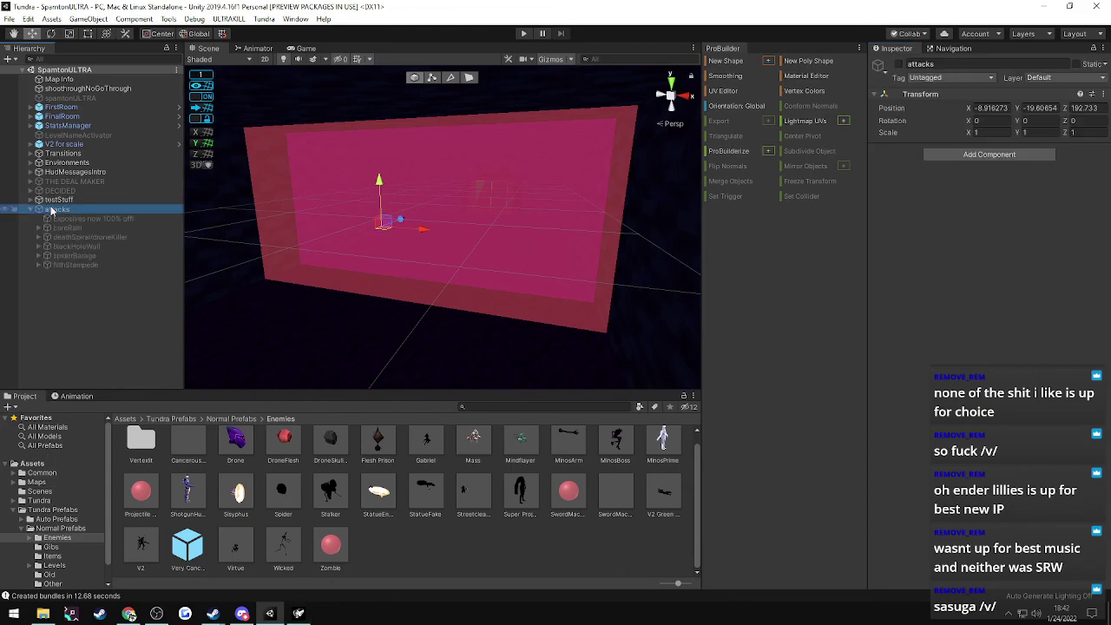
click(898, 65)
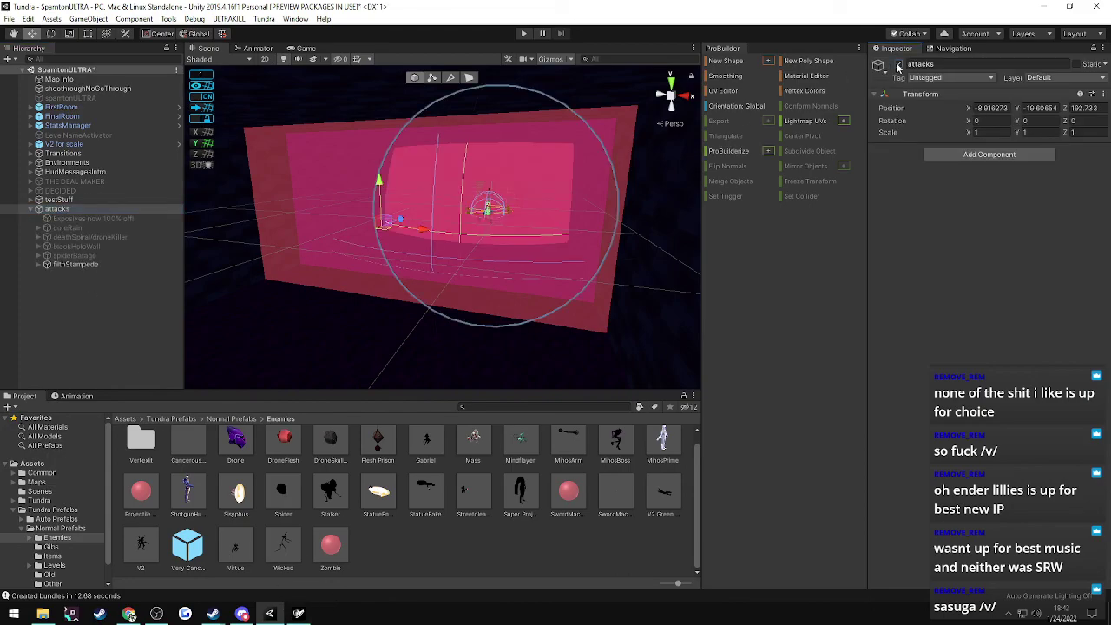
click(39, 265)
click(38, 265)
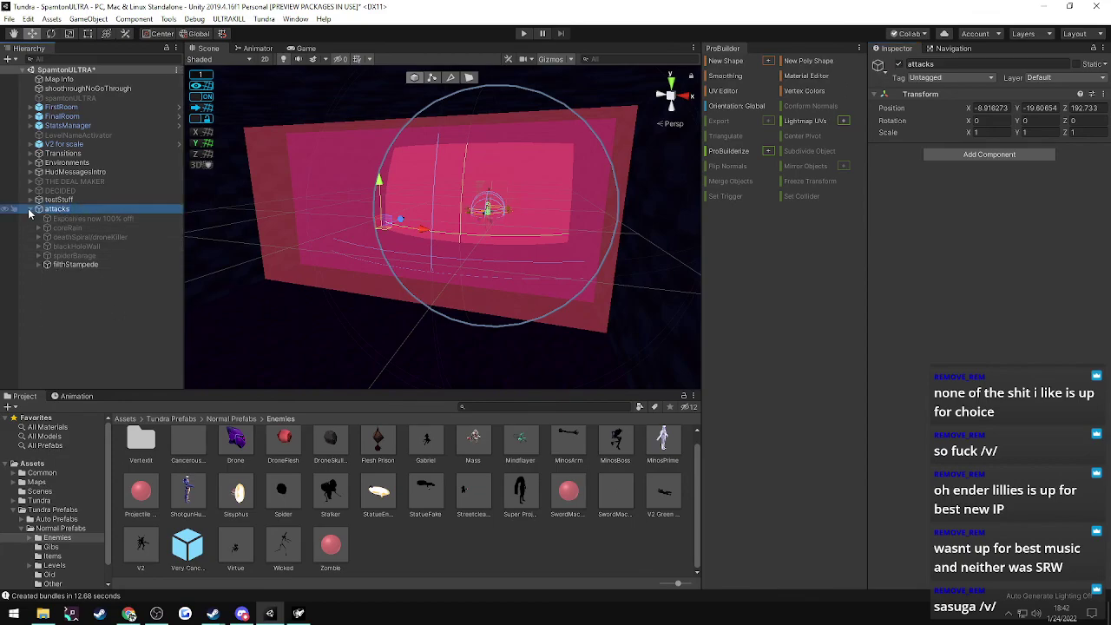
click(29, 209)
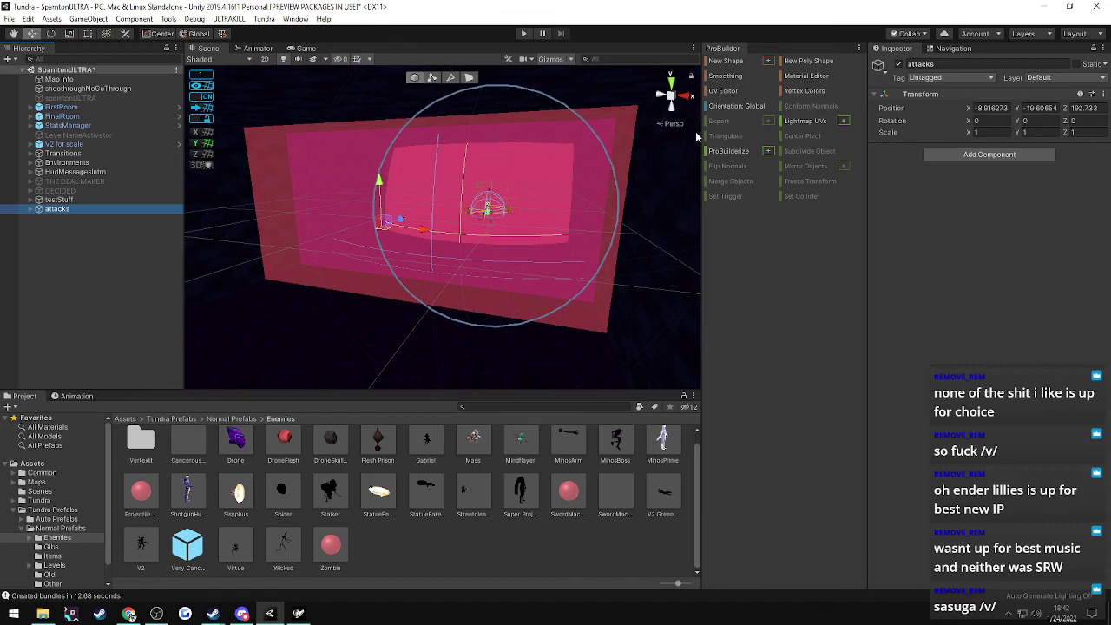
click(898, 64)
click(298, 613)
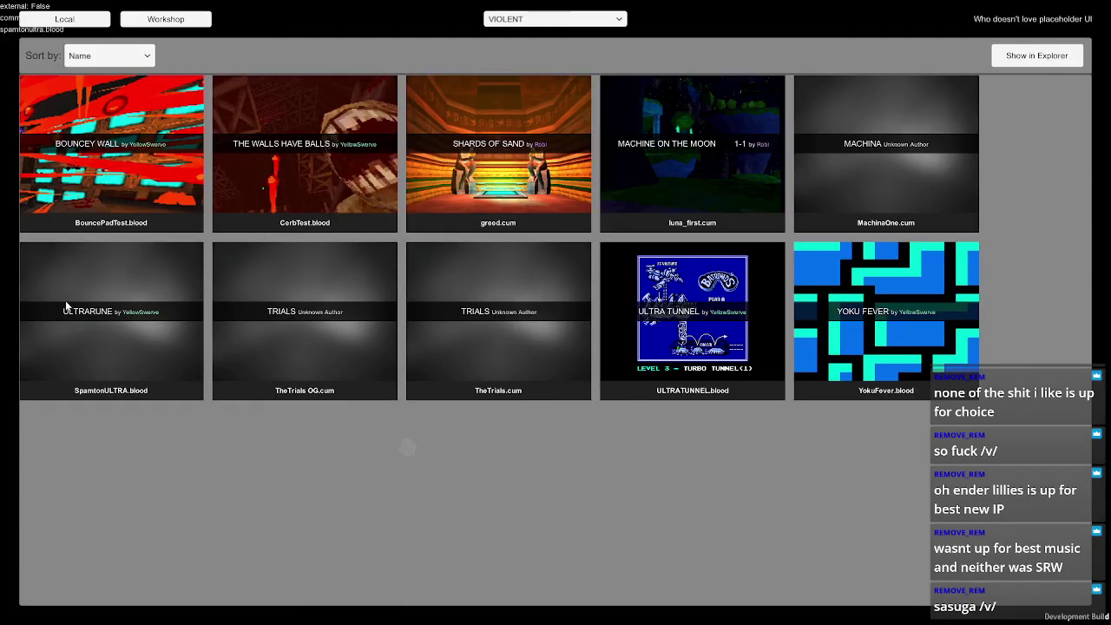
key(alt+Tab)
- Export the SpamtonULTRA map for ULTRAKILL again, saving the scene's unsaved changes
click(228, 18)
click(234, 35)
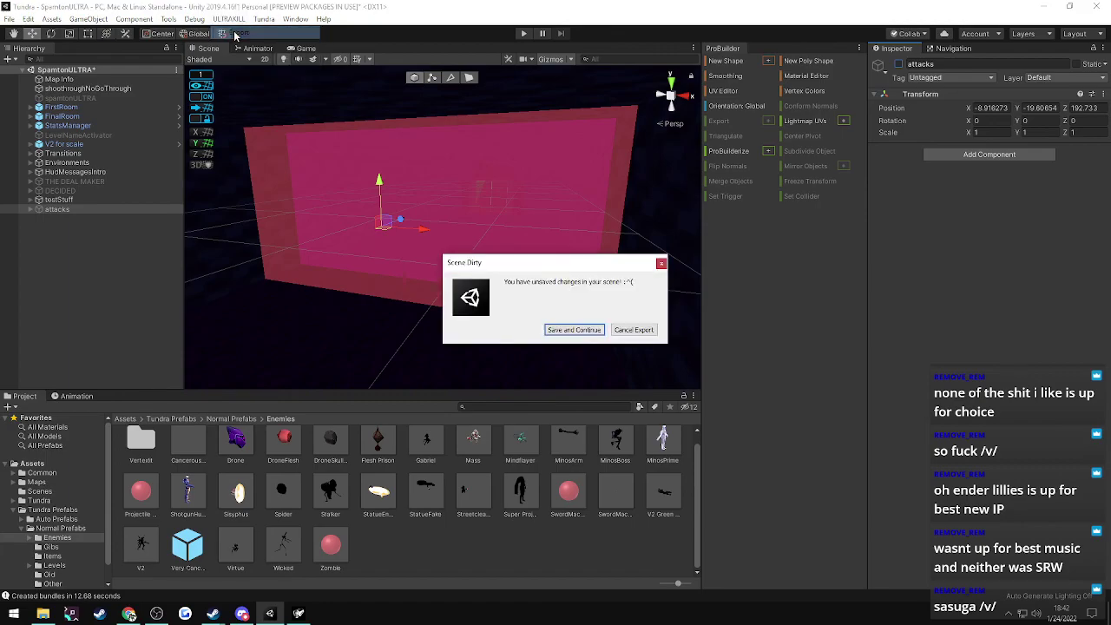
click(584, 330)
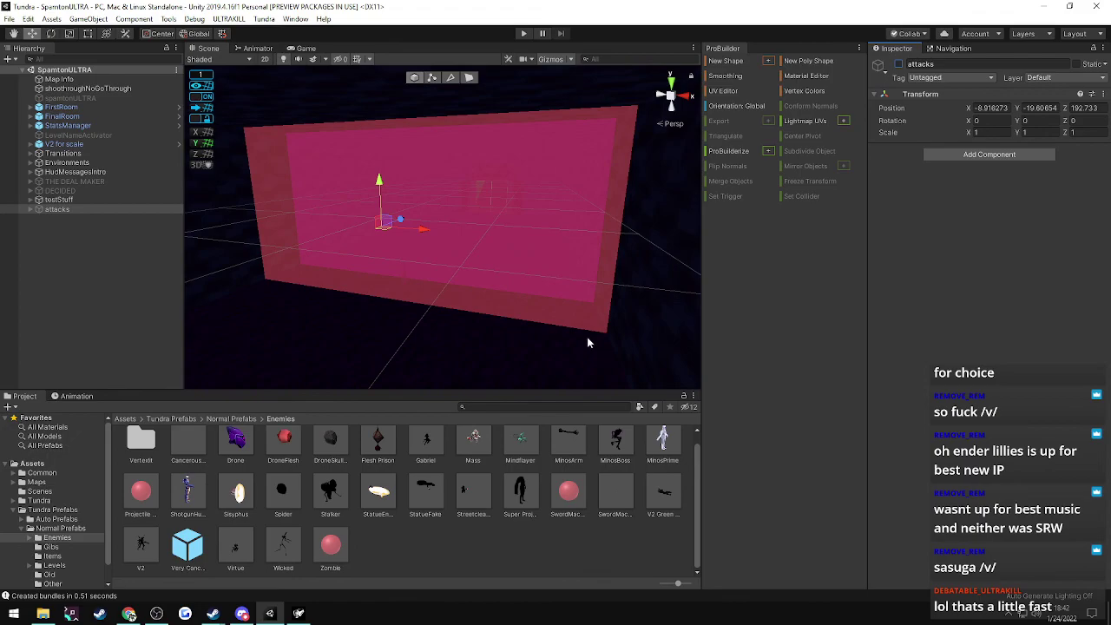
- Switch to ULTRAKILL, load the ULTRARUNE level from SpamtonULTRA.blood and run forward to playtest it
click(298, 613)
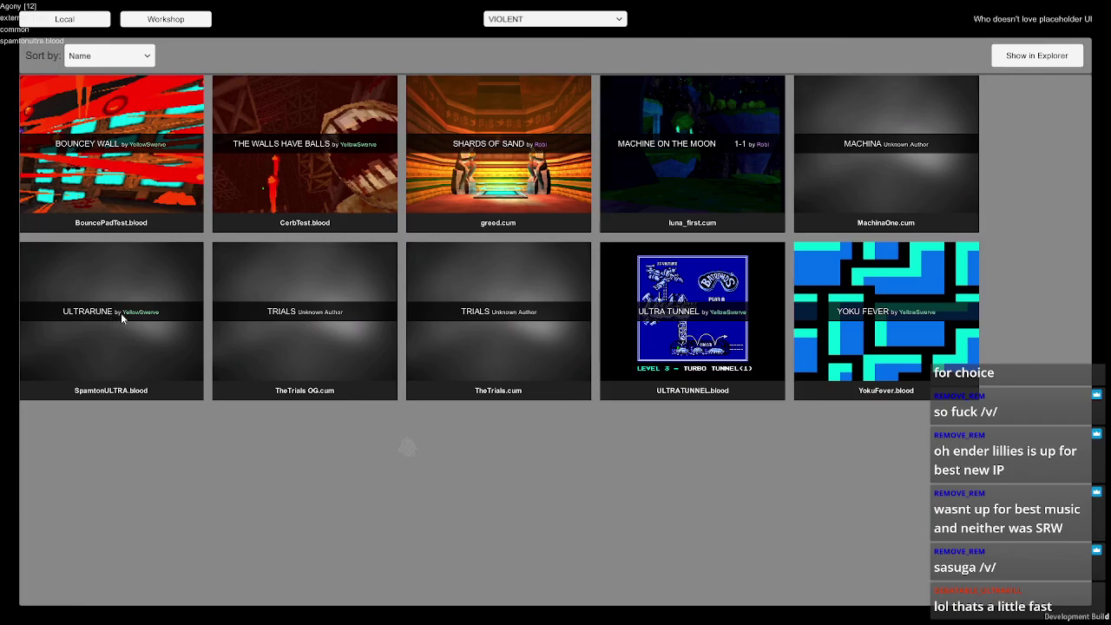
click(121, 317)
key(w)
key(shift)
key(shift)
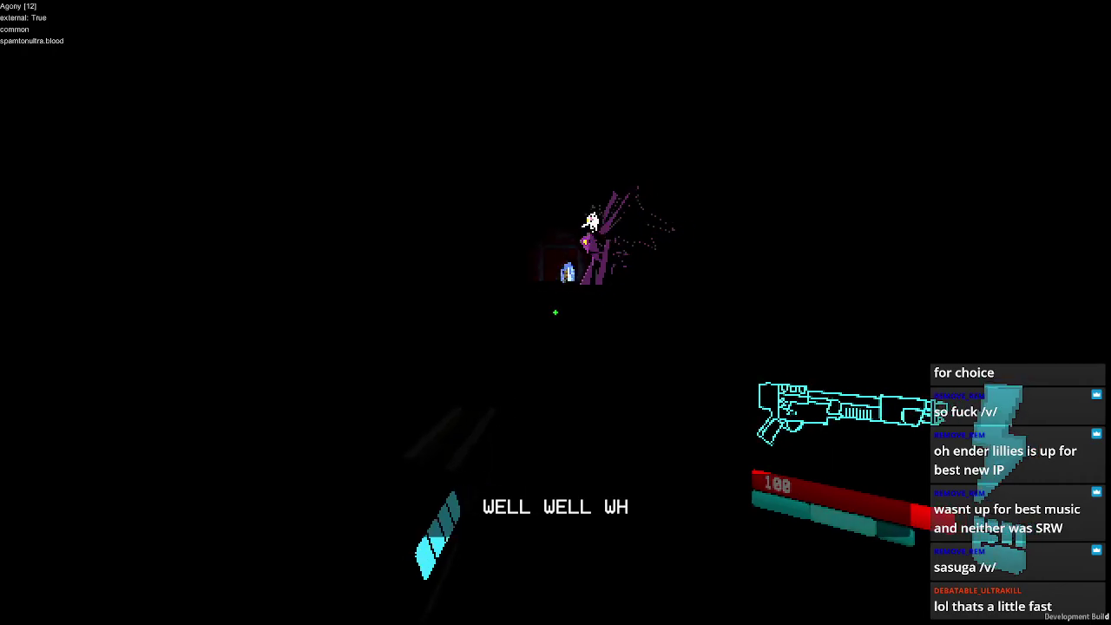
- Fight the filthStampede horde with revolver, shotgun and punches to judge how quickly the zombies spawn
key(1)
key(e)
click(555, 312)
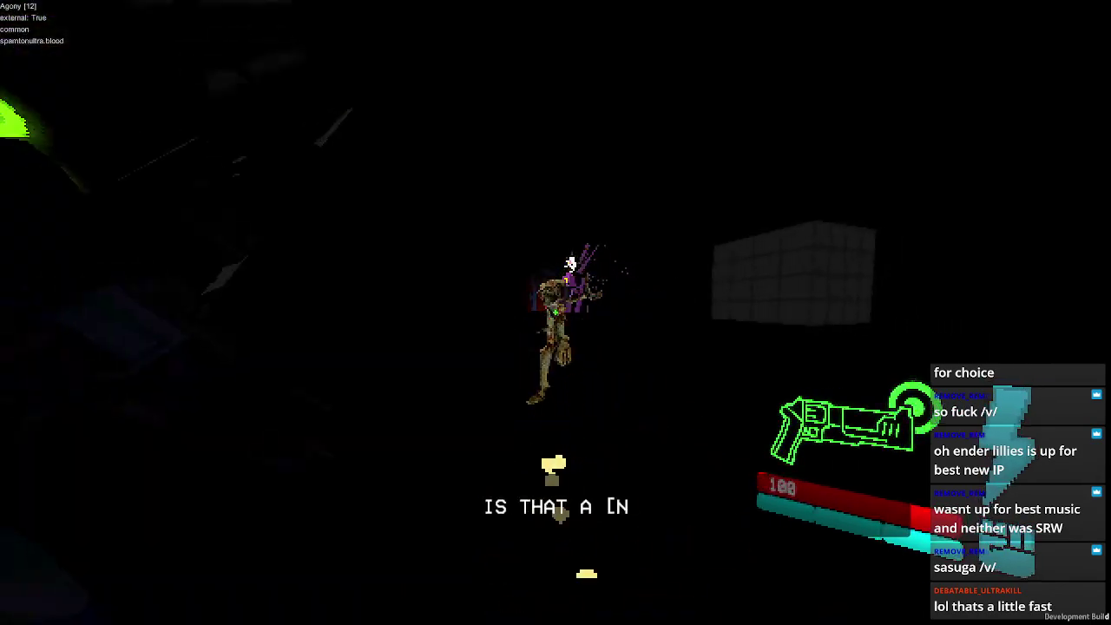
click(555, 313)
key(2)
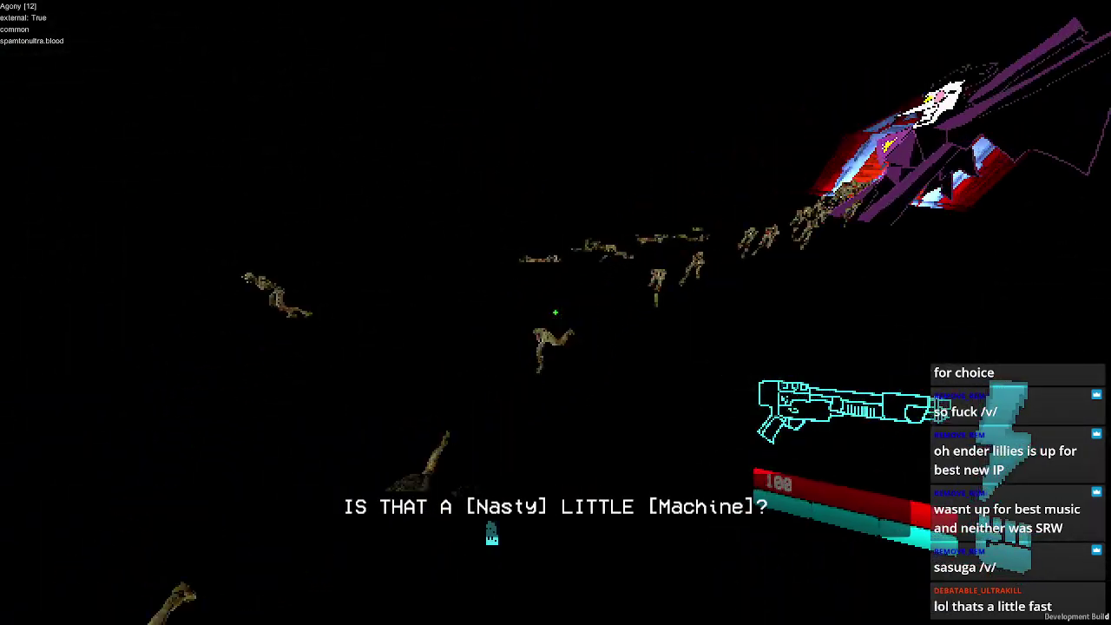
click(555, 312)
key(f)
key(e)
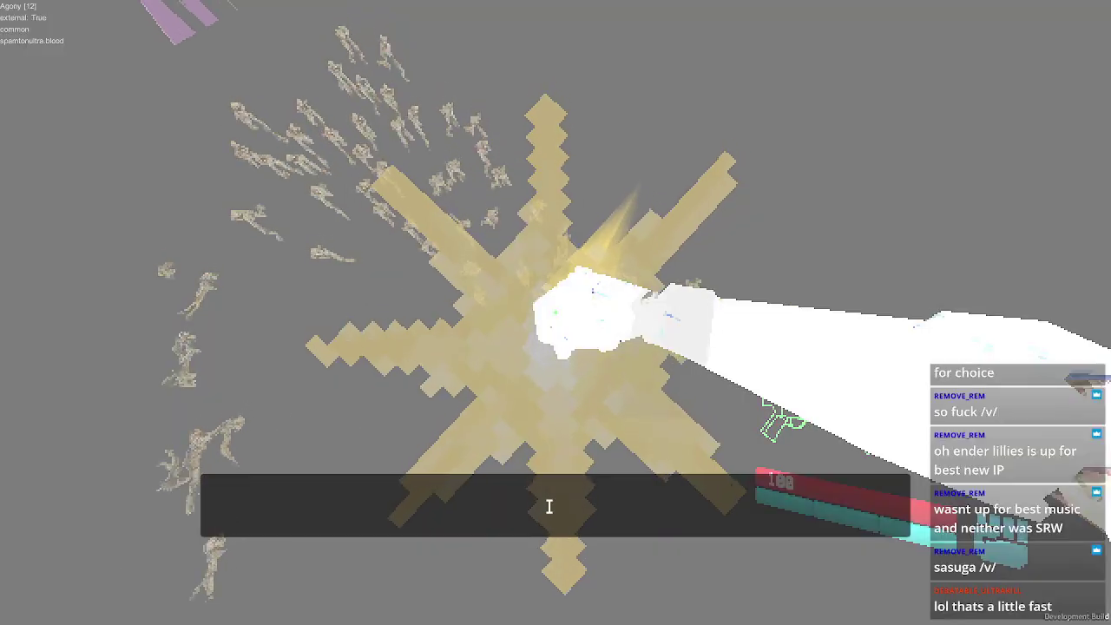
click(555, 312)
key(f)
key(e)
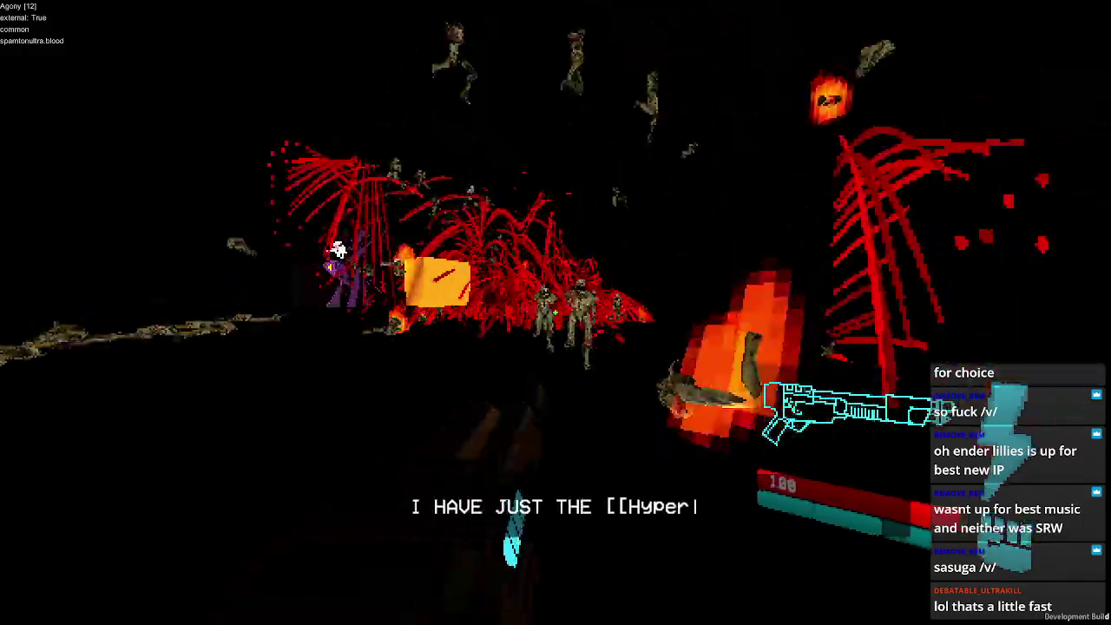
key(f)
click(556, 312)
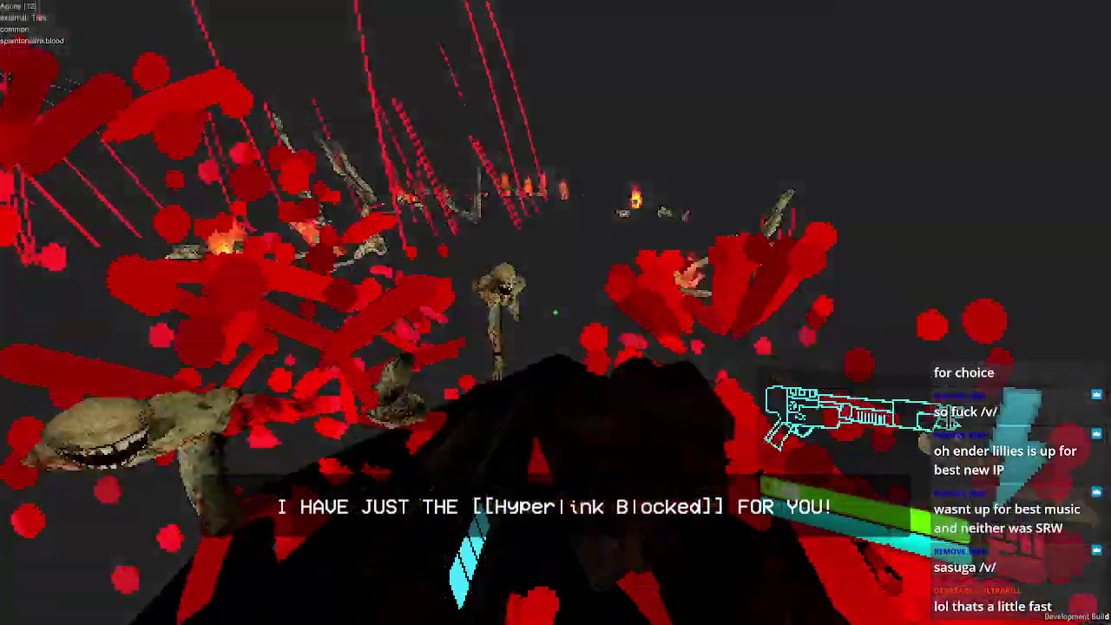
click(556, 312)
key(f)
key(1)
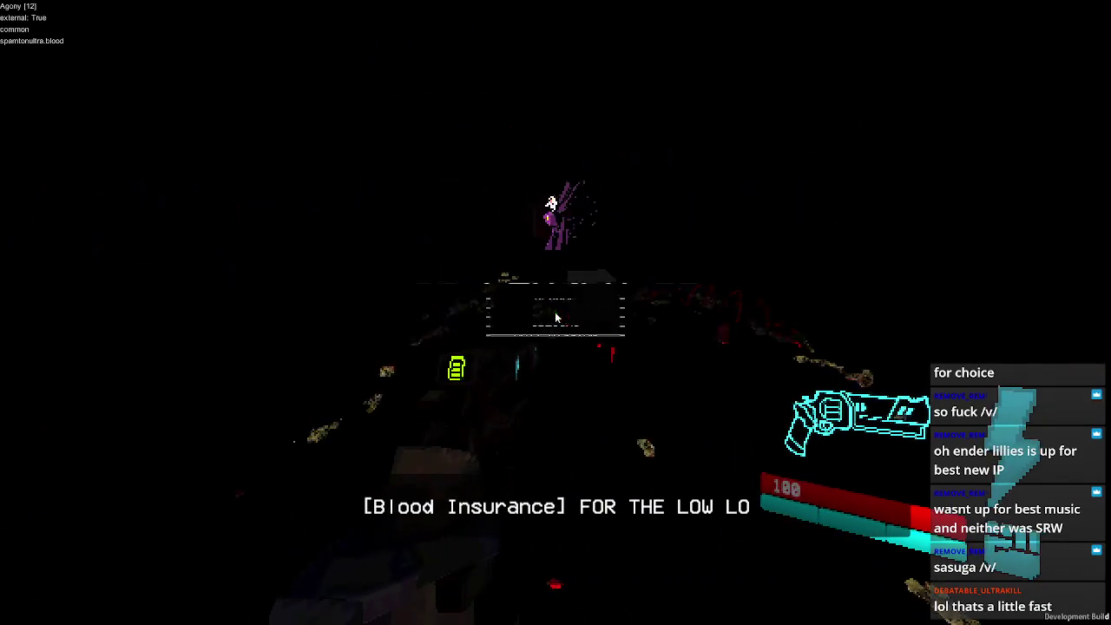
- Quit the ULTRARUNE mission and switch back to the Unity editor
key(Escape)
click(546, 443)
key(alt+Tab)
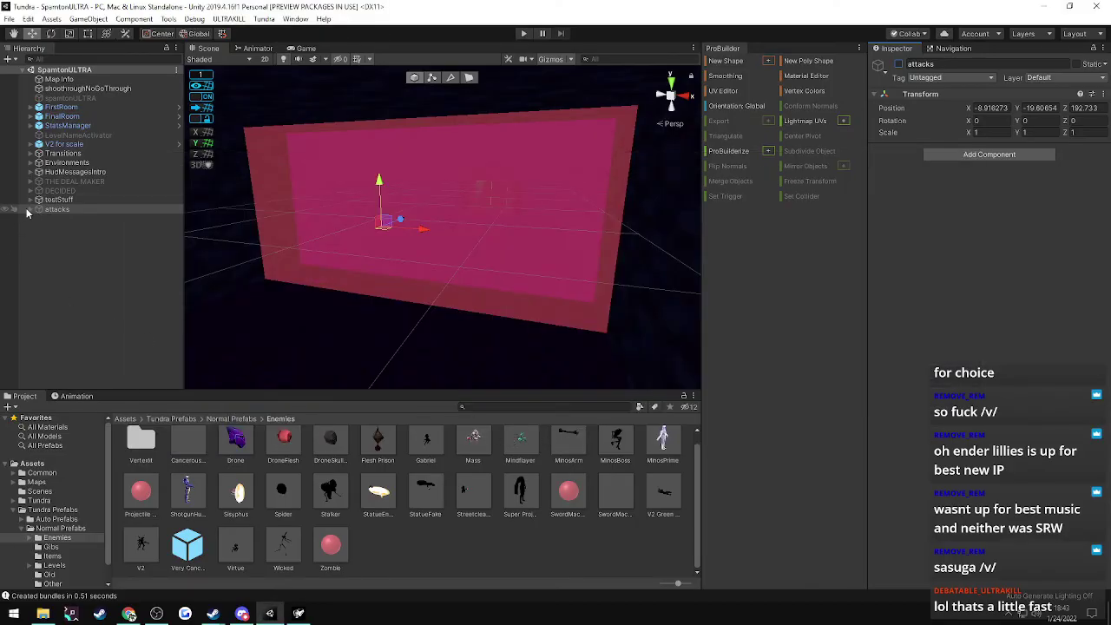
- Set the Object Activator Delay of filthParade (41) through filthParade (63) to 0.0125
click(30, 210)
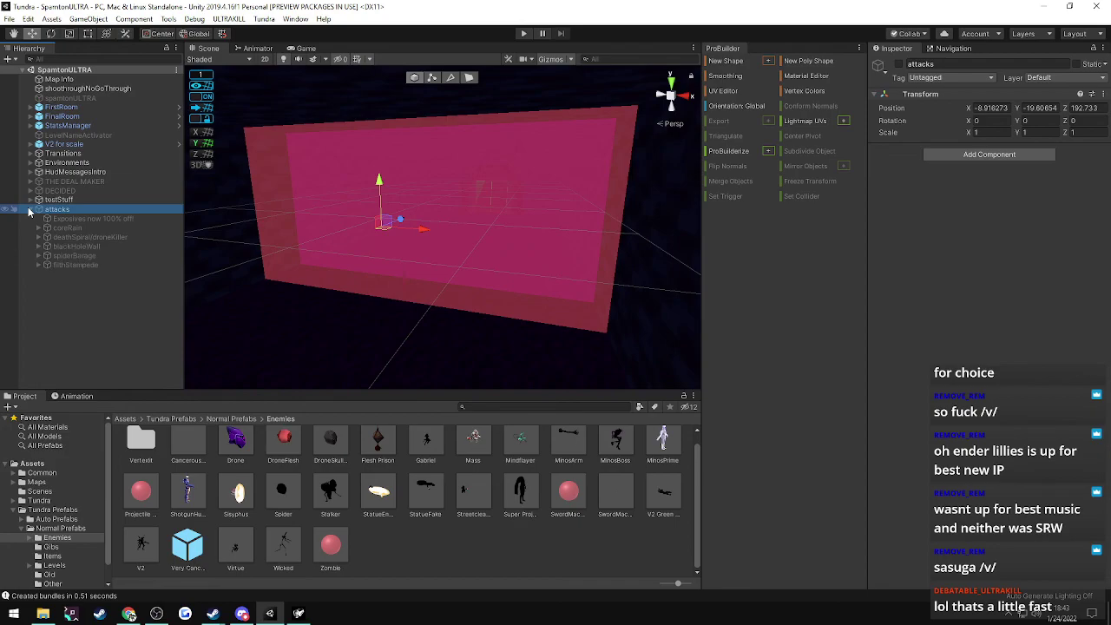
scroll(80, 314, down, 15)
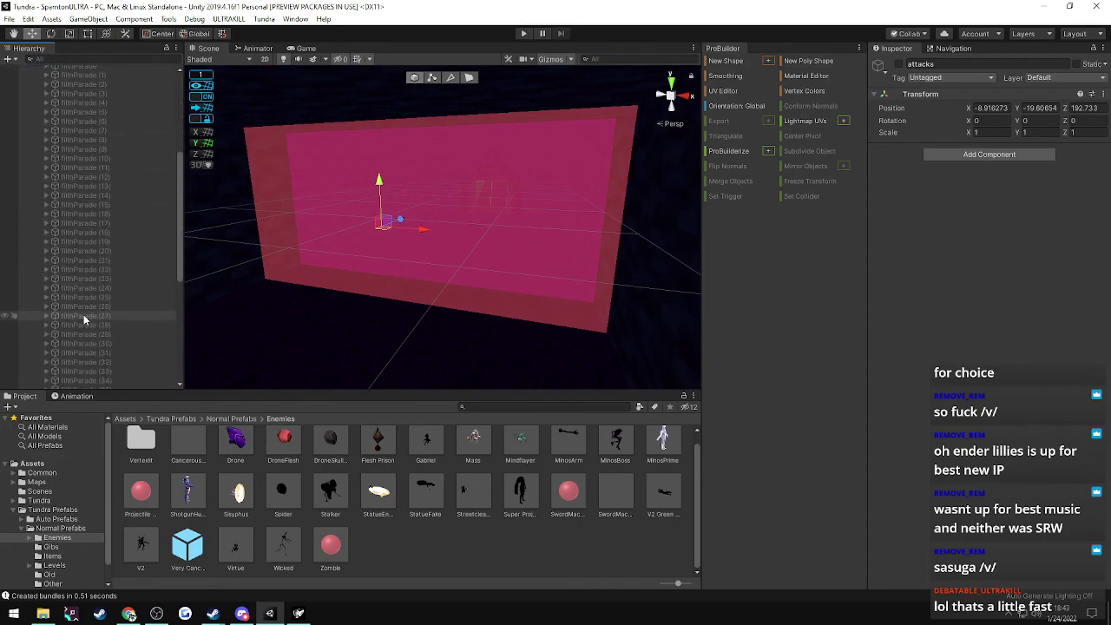
click(91, 285)
click(89, 274)
key(Up)
key(Up)
key(Up)
key(Up)
key(Up)
key(Up)
key(Up)
key(Up)
key(Up)
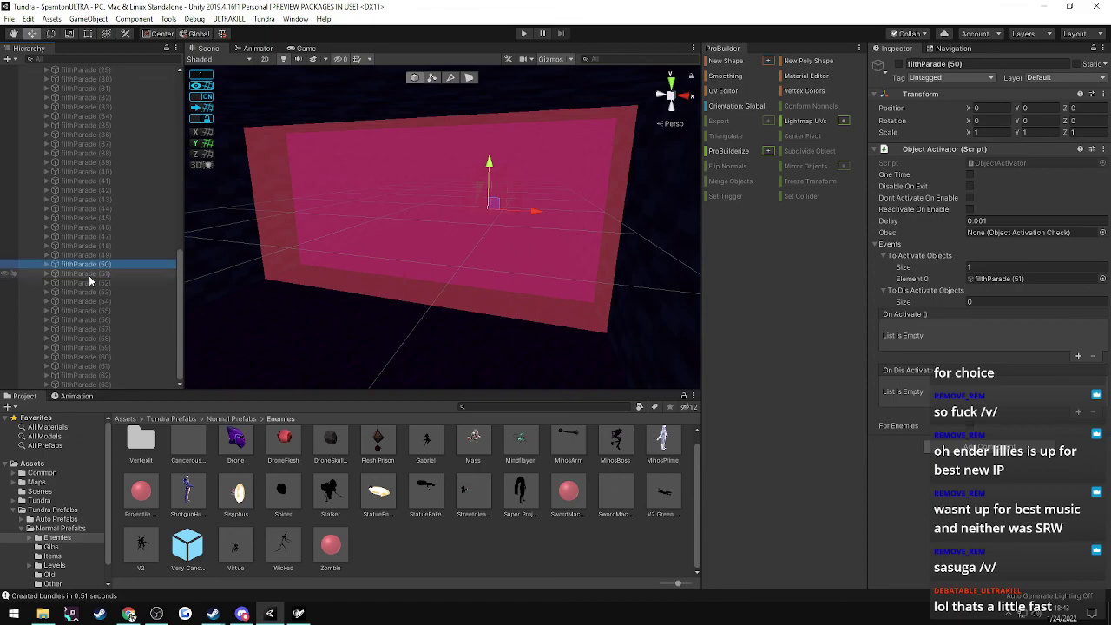
key(Up)
key(Up)
key(Up)
key(Down)
key(Down)
key(Up)
key(Up)
key(Up)
key(Down)
key(Down)
key(Down)
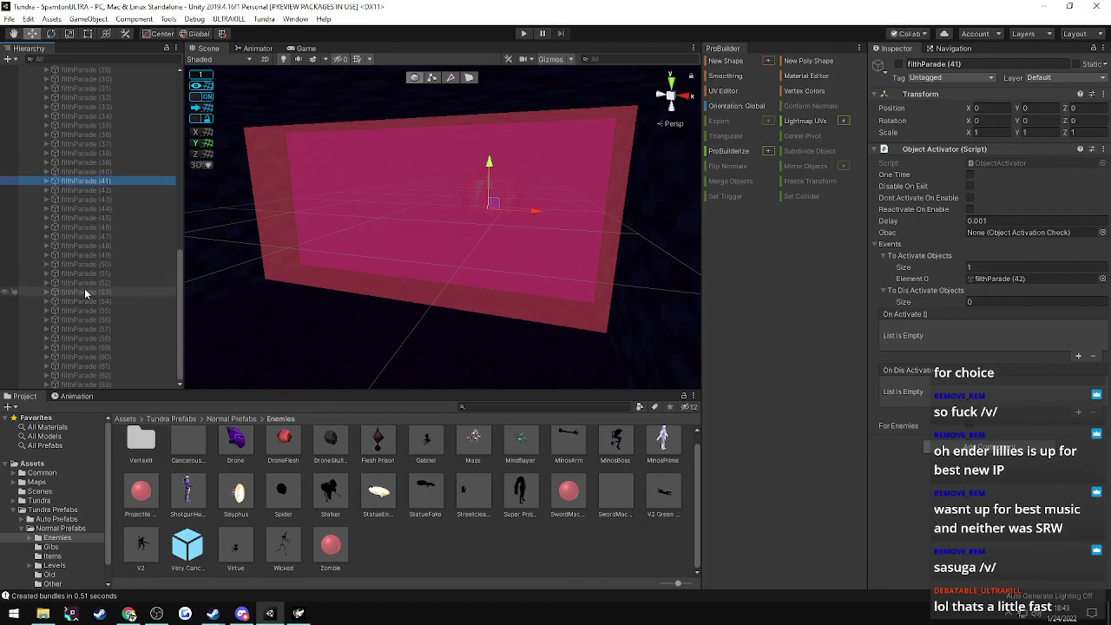
shift+click(87, 385)
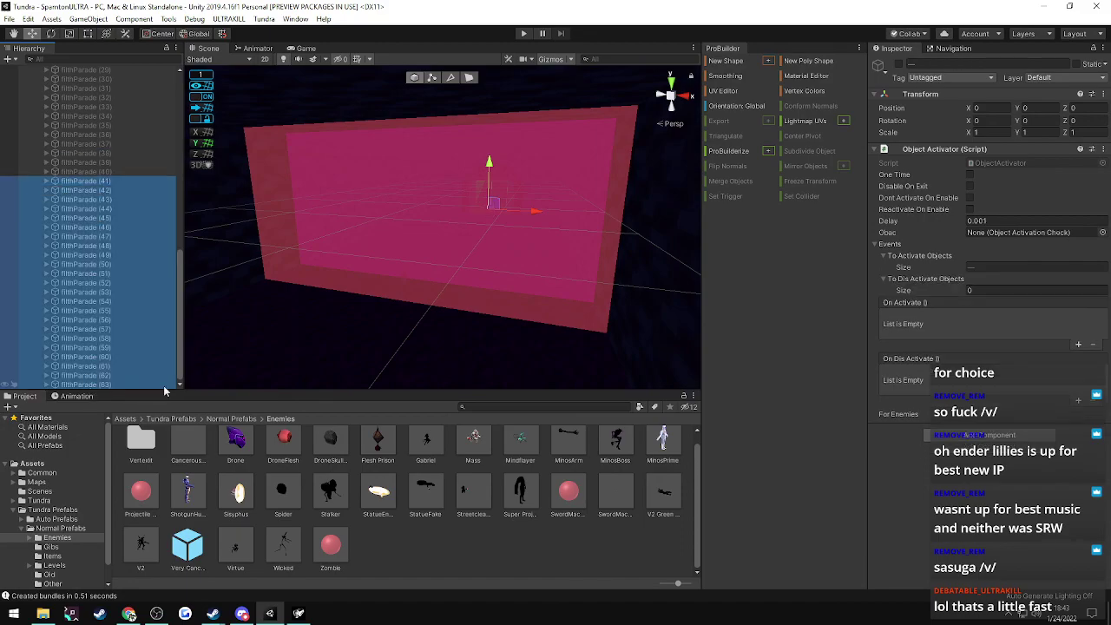
click(998, 221)
key(BackSpace)
text(.012)
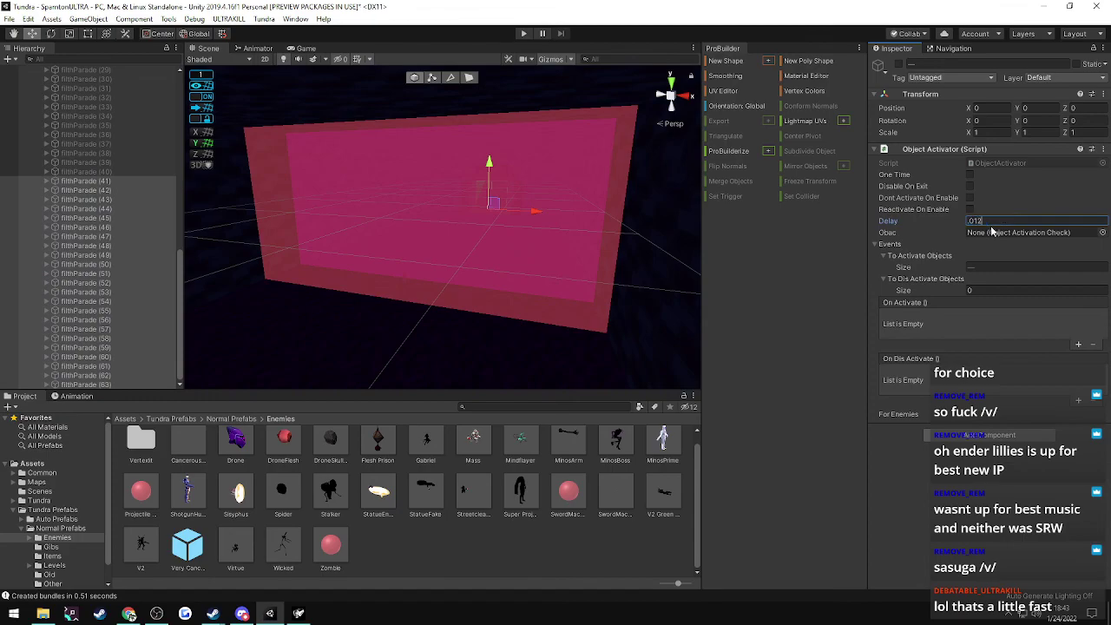
text(5)
key(Return)
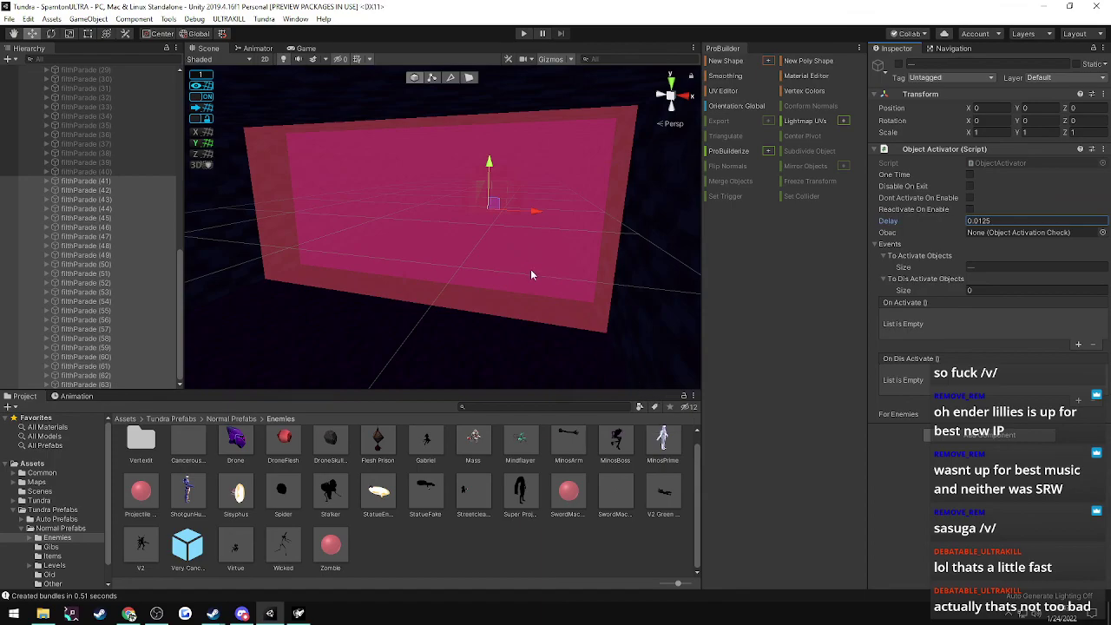
- Export the SpamtonULTRA map for ULTRAKILL, switch to the game and load the ULTRARUNE level from SpamtonULTRA.blood
click(228, 18)
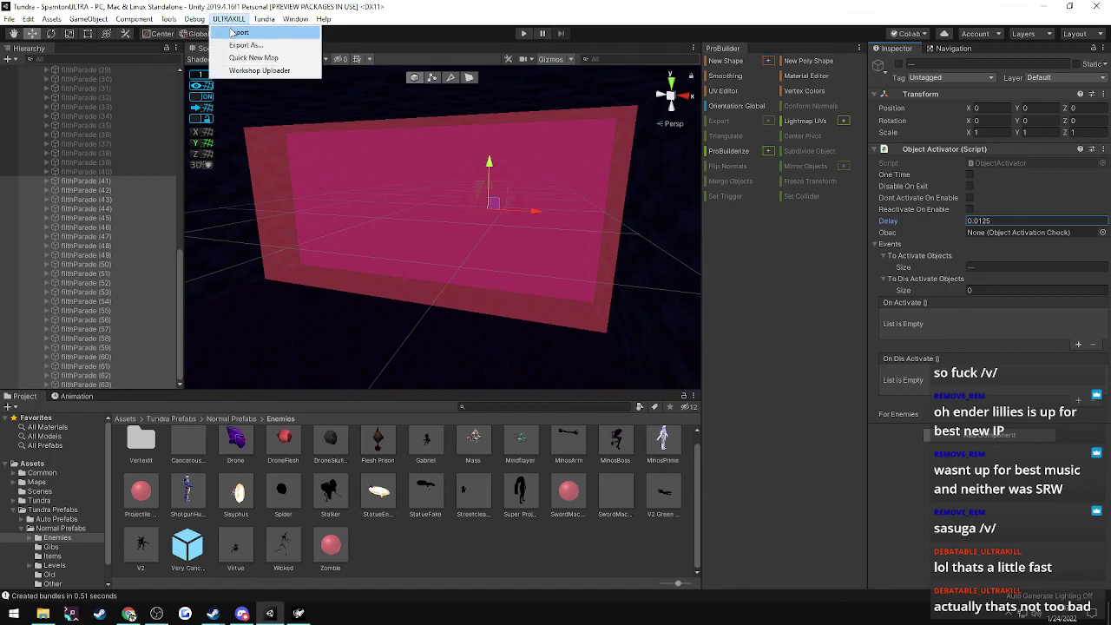
click(234, 33)
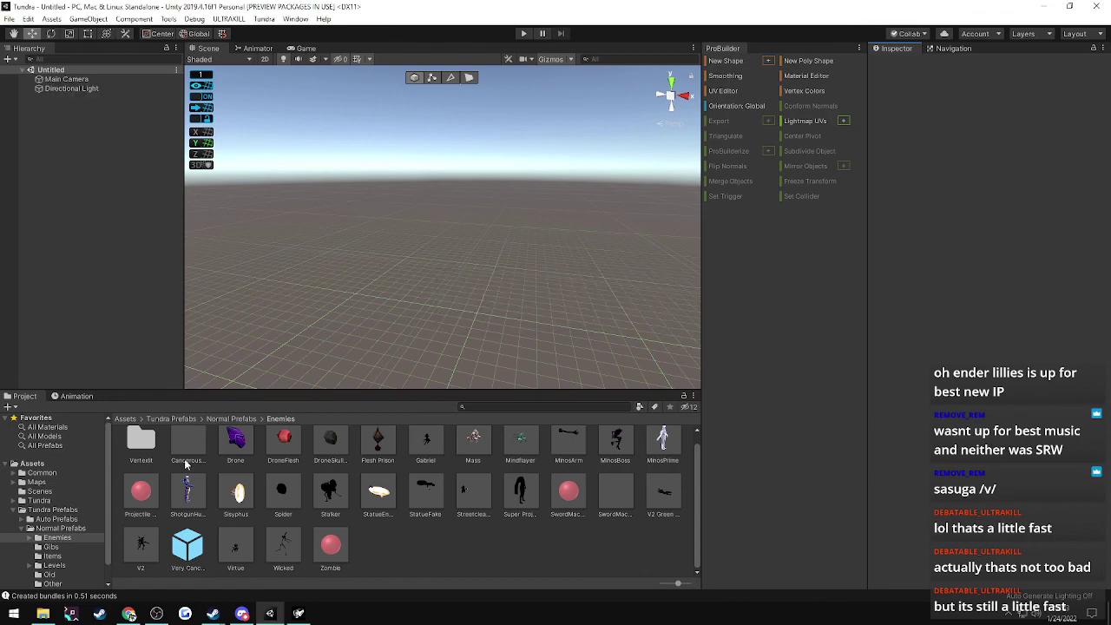
click(297, 613)
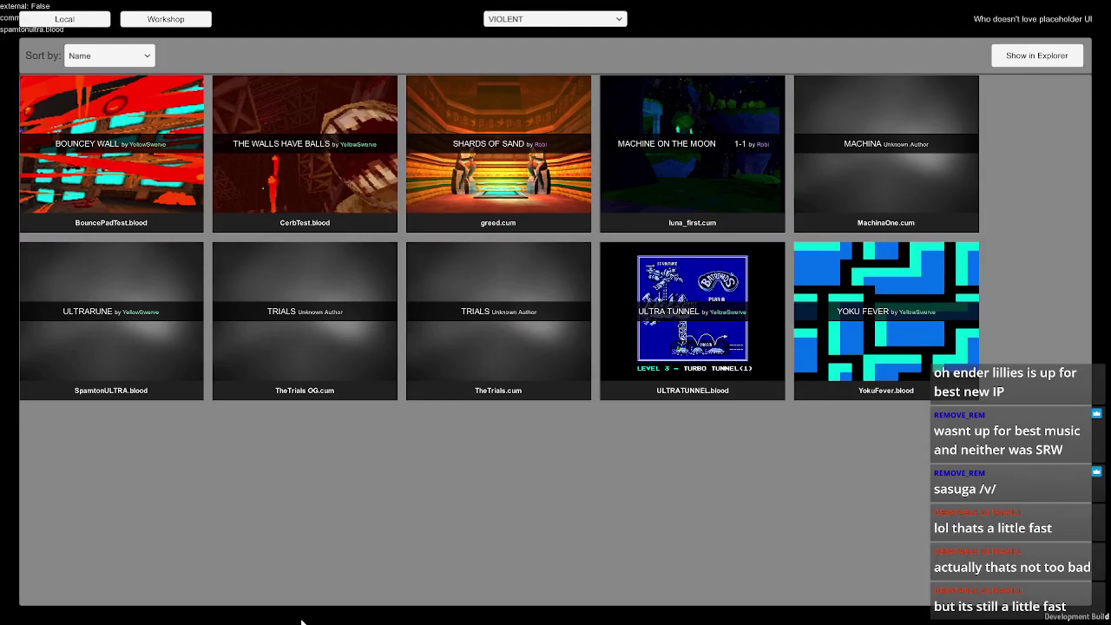
click(119, 356)
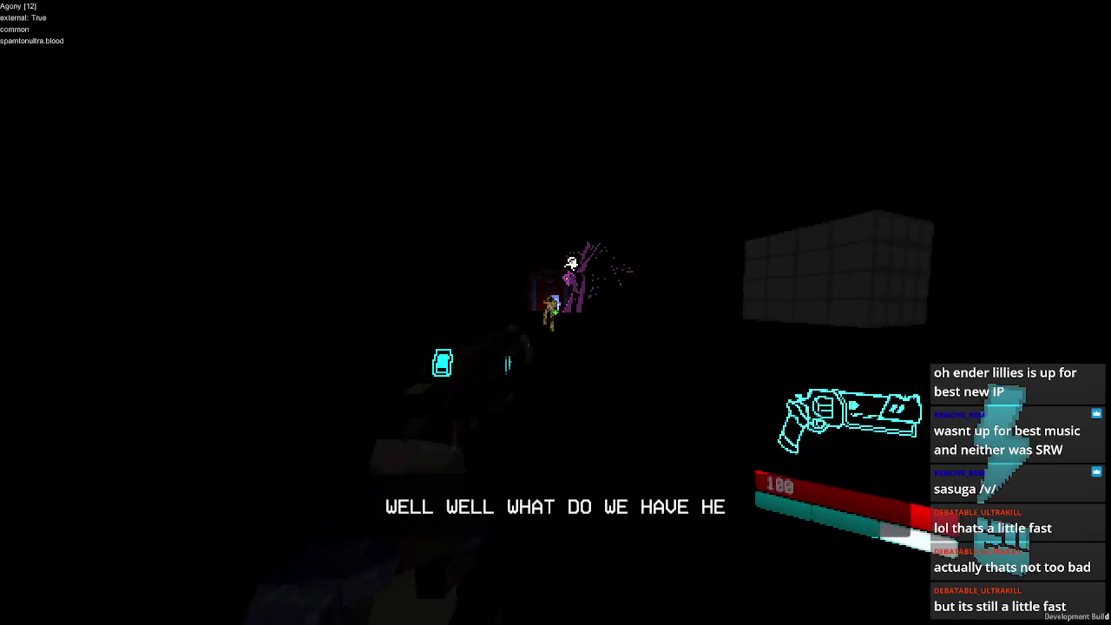
- Playtest the retimed filthStampede attack by fighting the zombies with revolver, shotgun and punches
right_click(555, 313)
key(f)
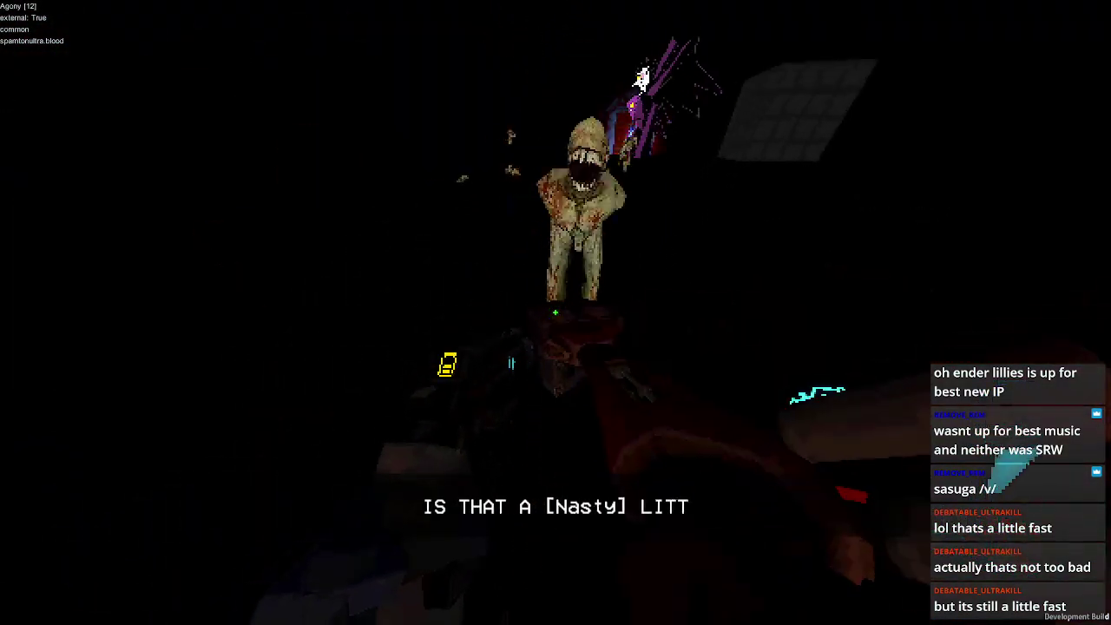
click(556, 313)
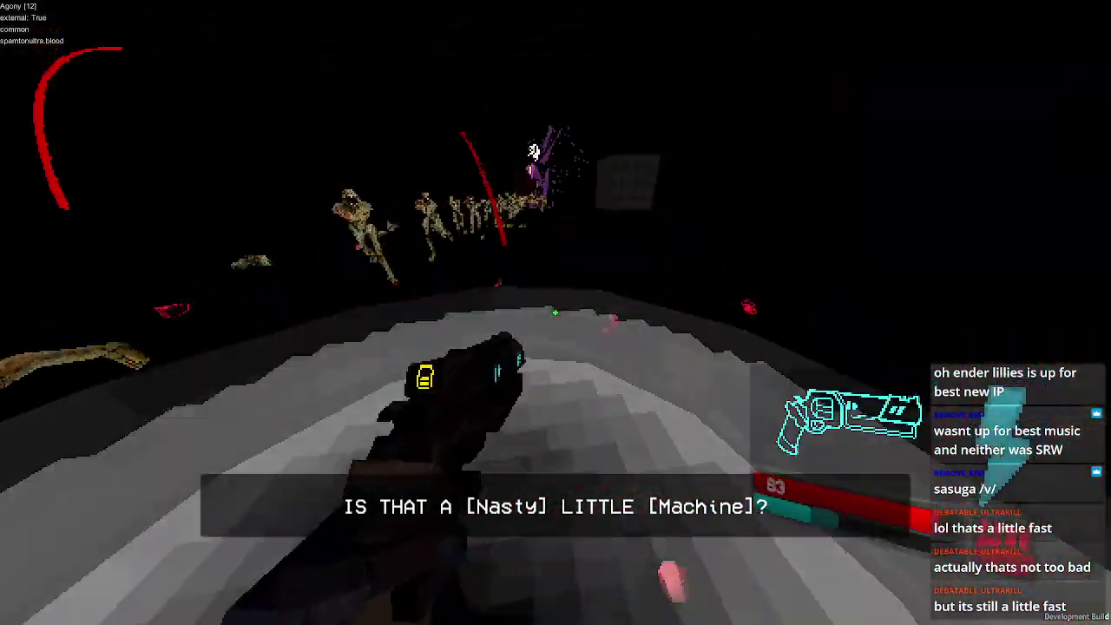
key(2)
click(555, 313)
click(555, 313)
key(f)
key(e)
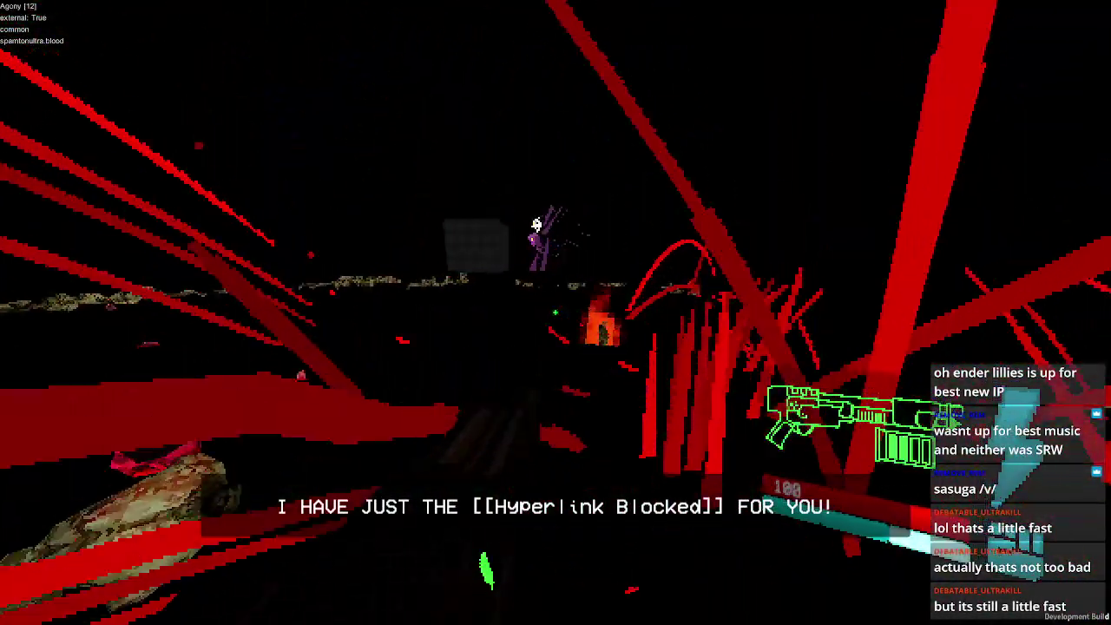
click(555, 313)
key(1)
click(555, 312)
key(Escape)
key(Escape)
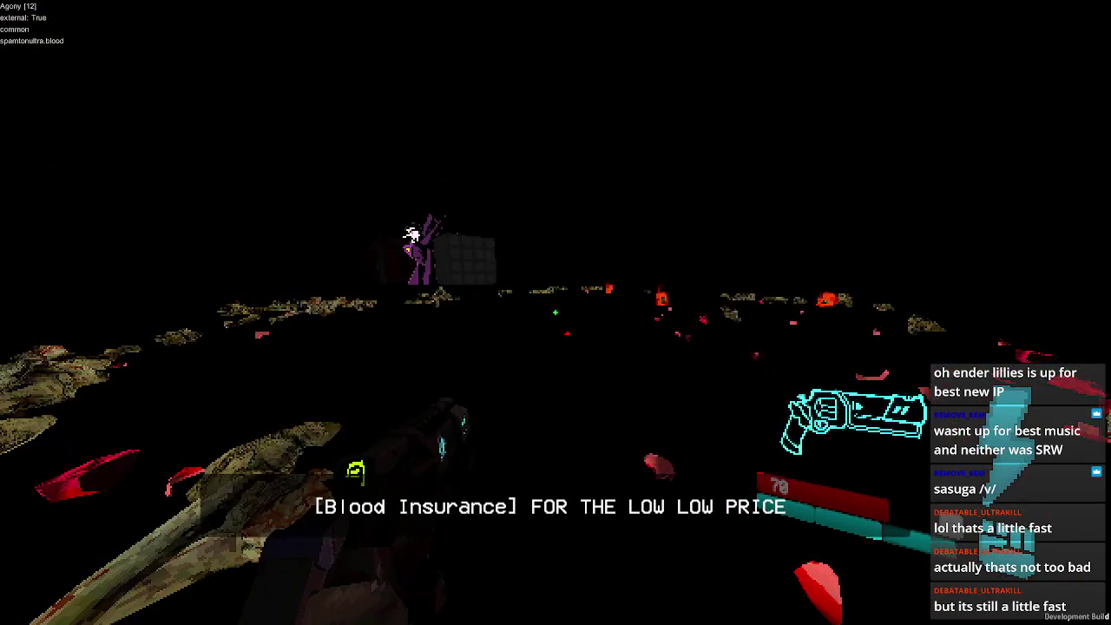
- Approach the filth horde once more, quit the mission and switch back to the Unity editor
key(w)
key(w)
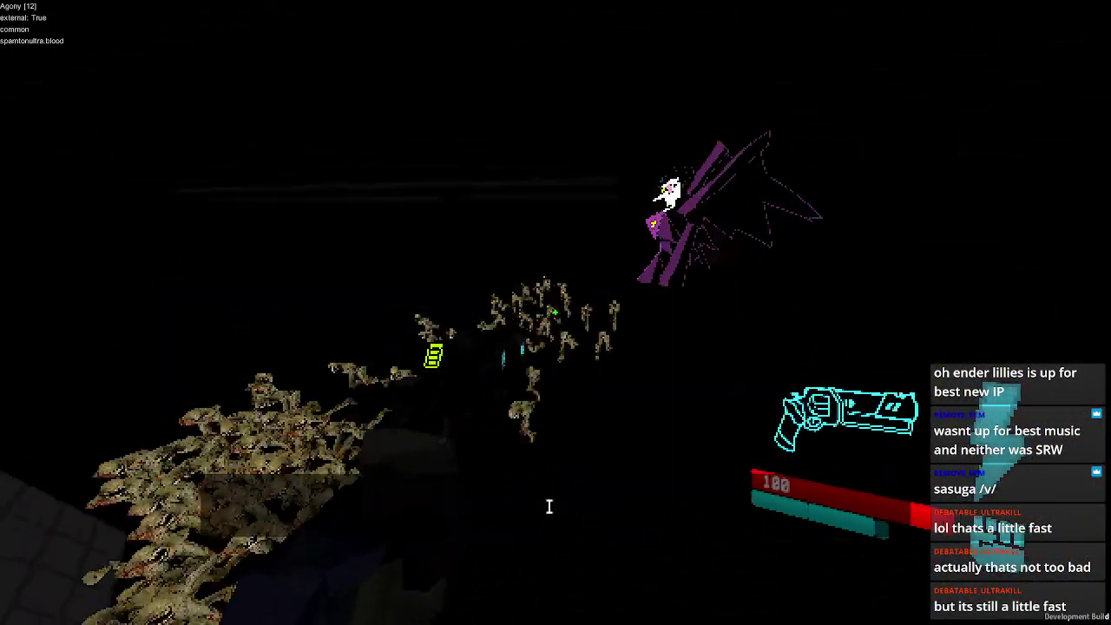
key(Escape)
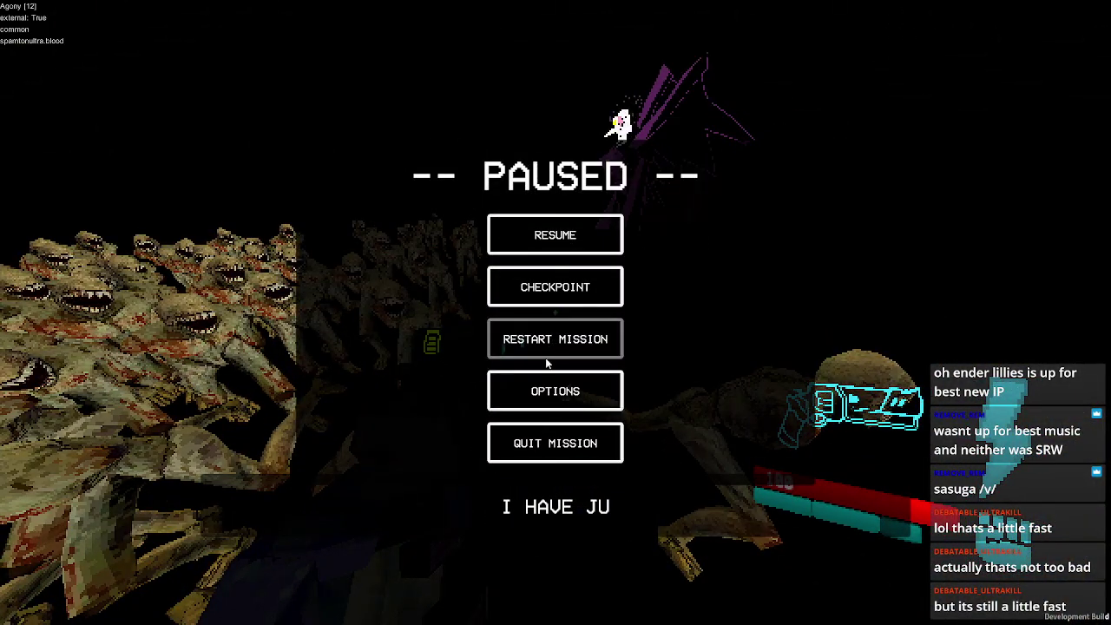
click(536, 443)
key(alt+Tab)
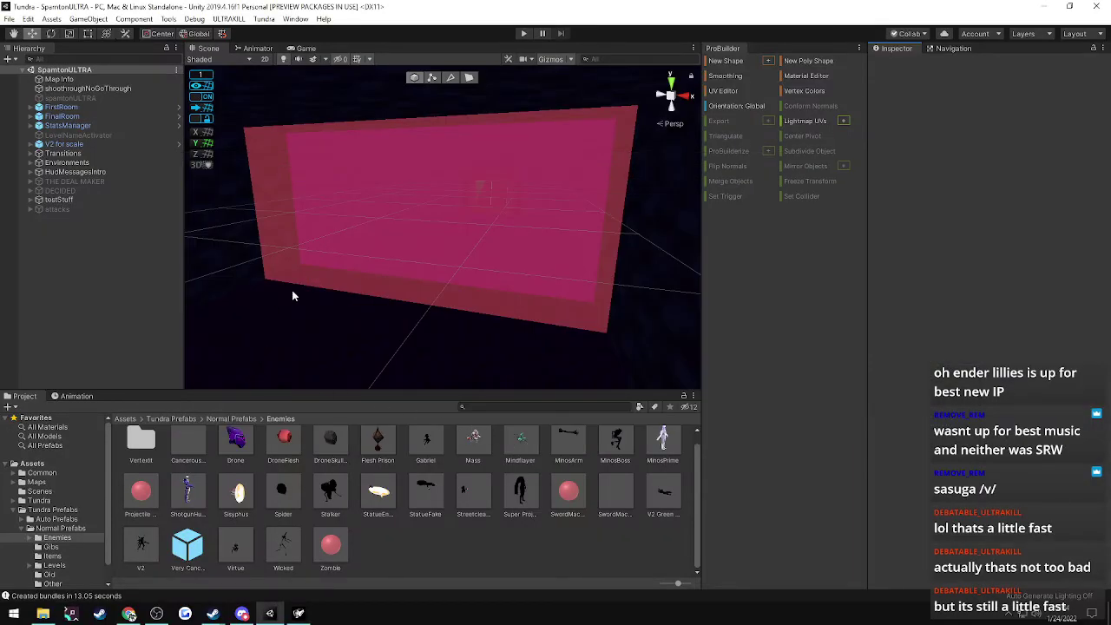
- Examine the Object Activators of wall1 in blackHoleWall and the PlayerUtilities functions available for its On Activate event
right_drag(353, 298, 185, 293)
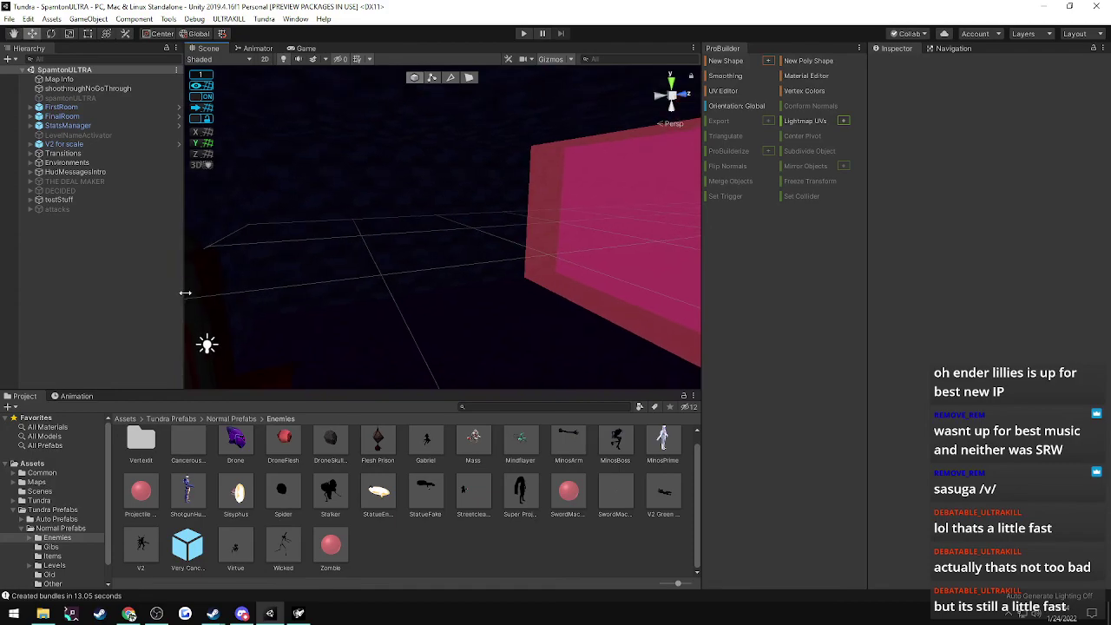
click(53, 210)
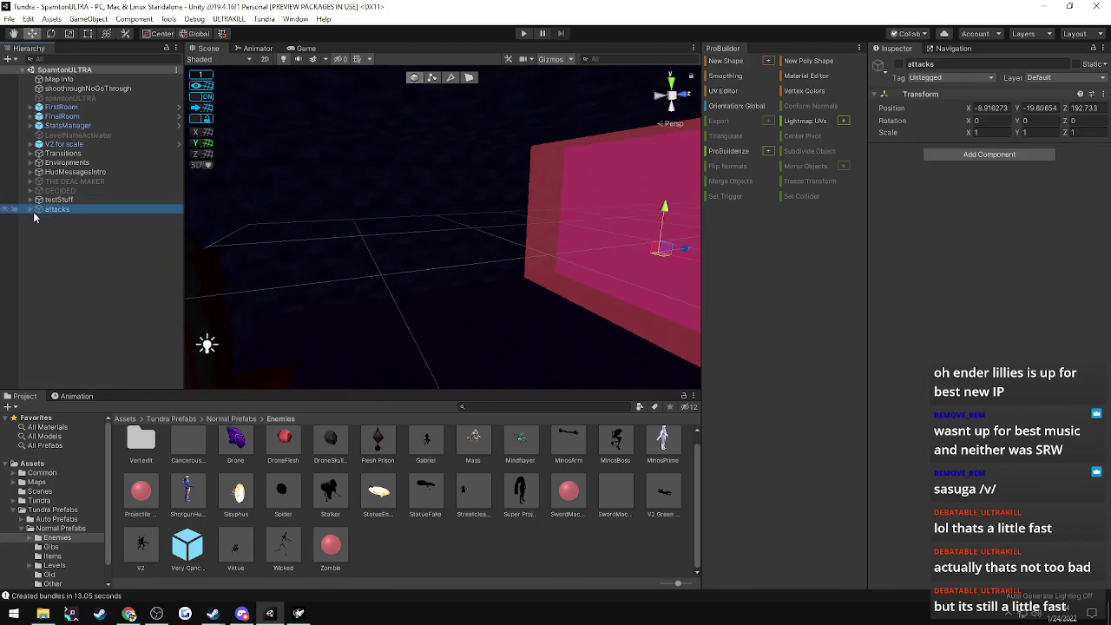
click(30, 210)
click(38, 256)
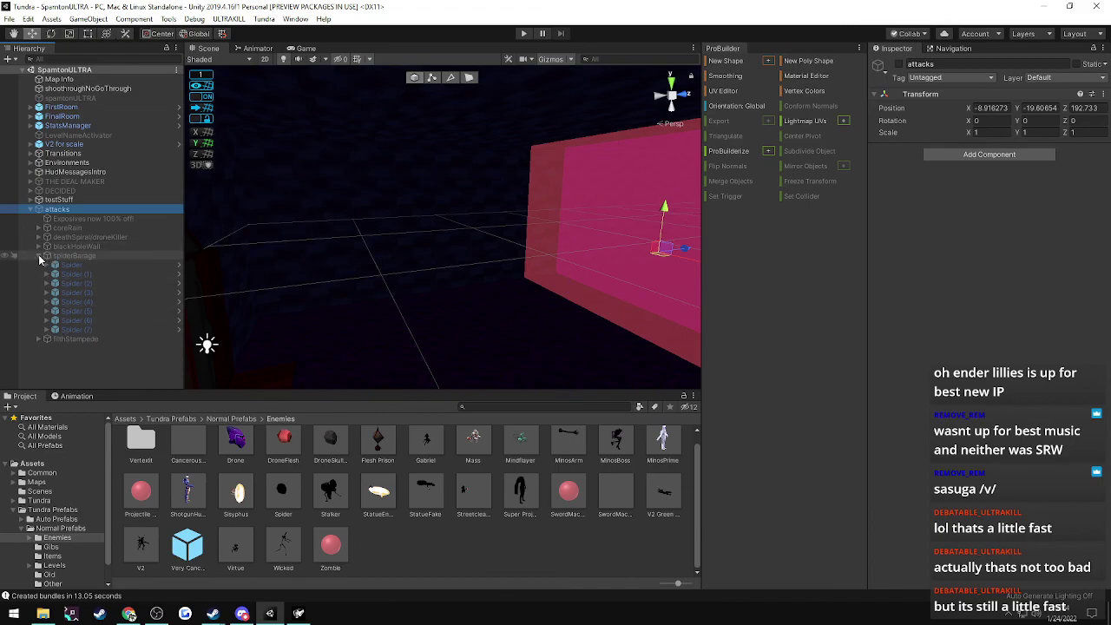
click(39, 256)
click(38, 247)
click(52, 256)
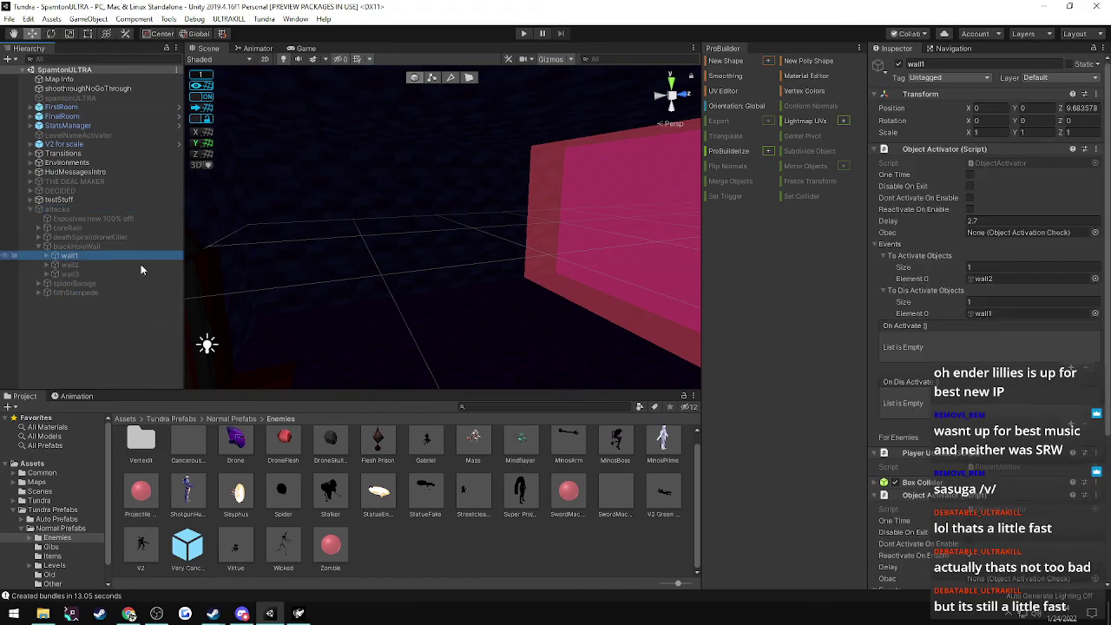
scroll(909, 344, down, 5)
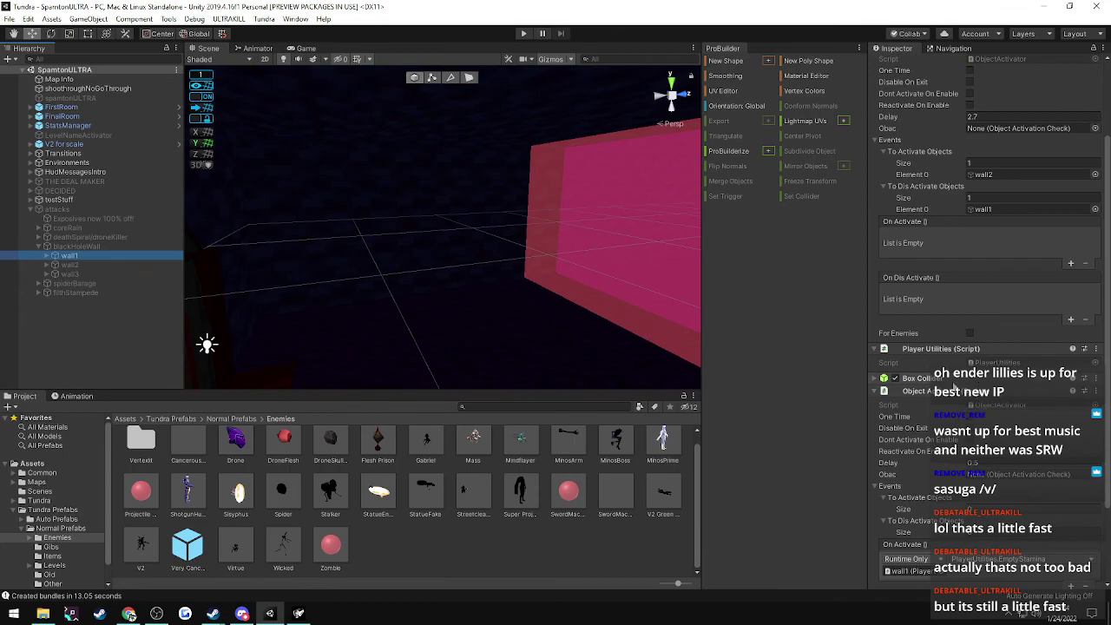
scroll(894, 390, down, 3)
click(989, 457)
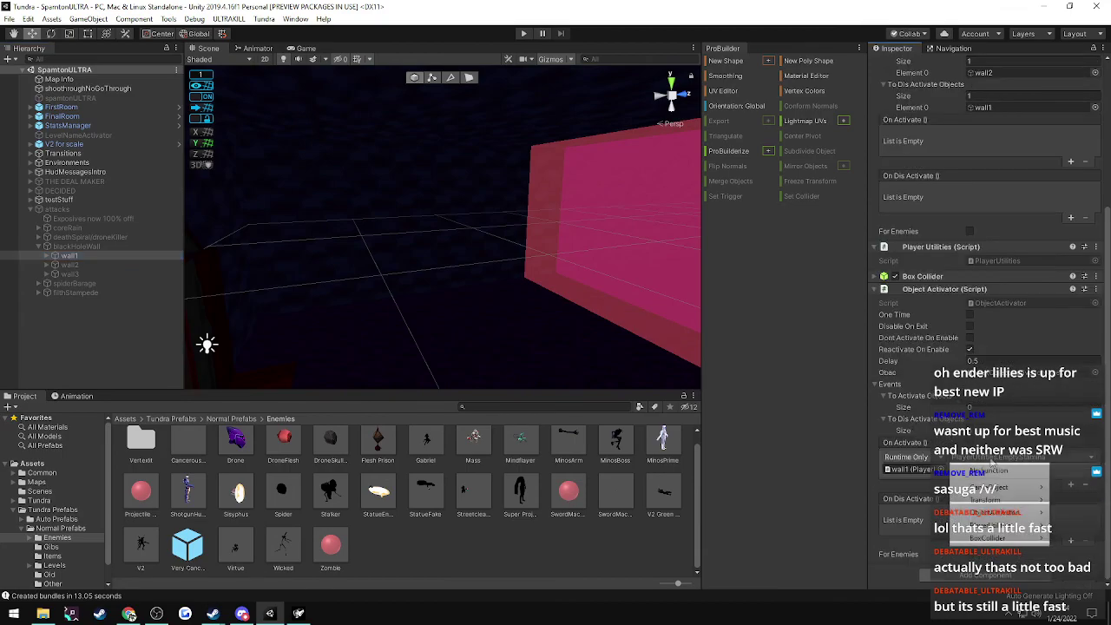
mouse_move(989, 512)
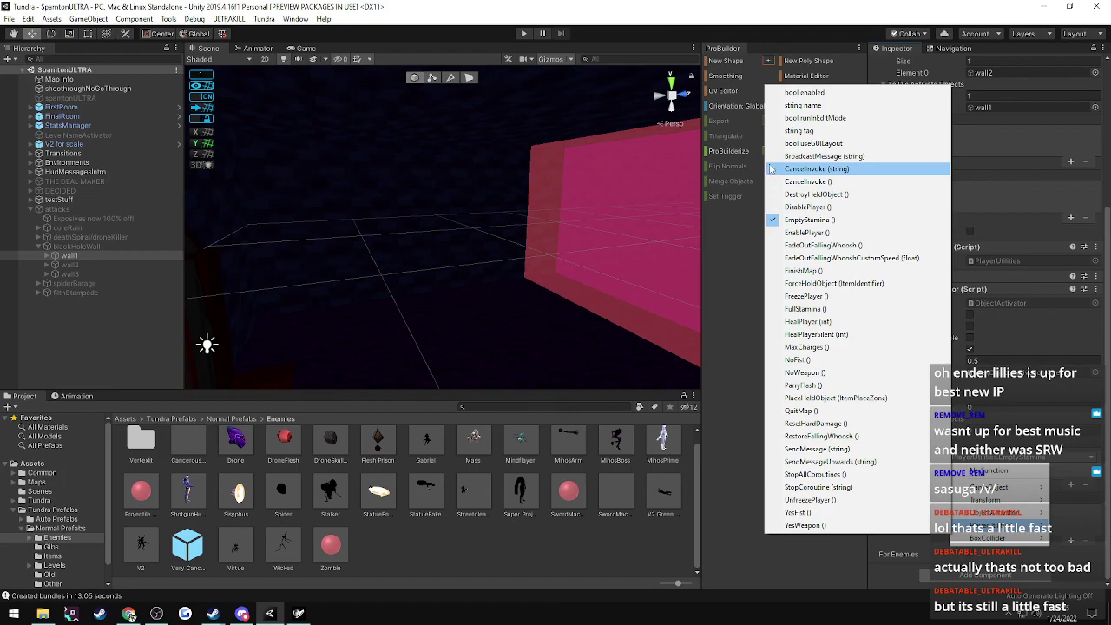
click(1033, 453)
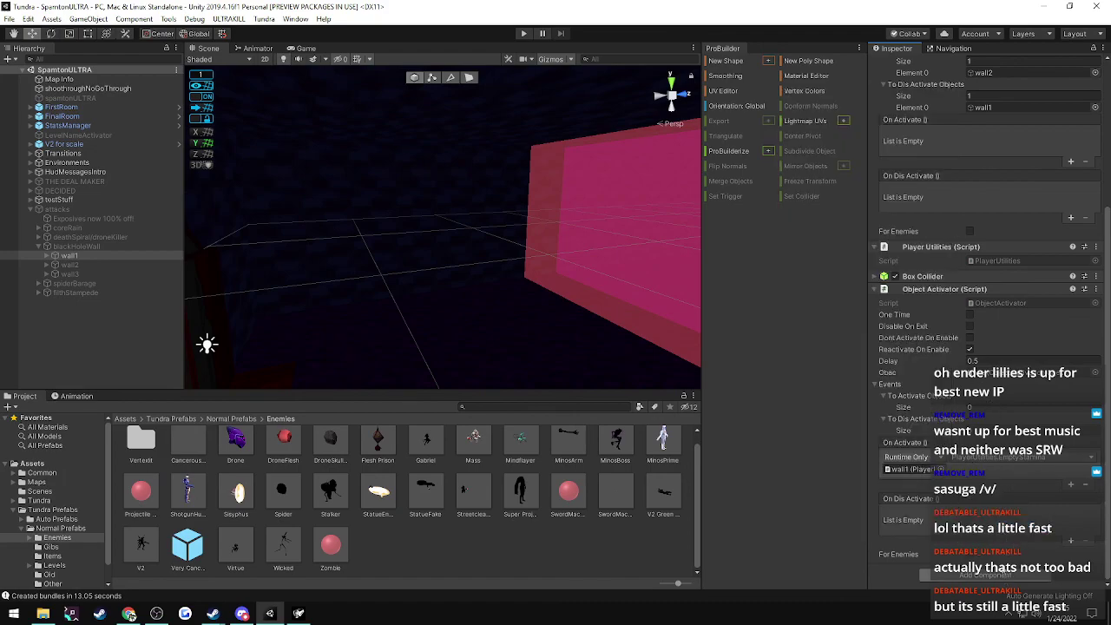
click(1005, 569)
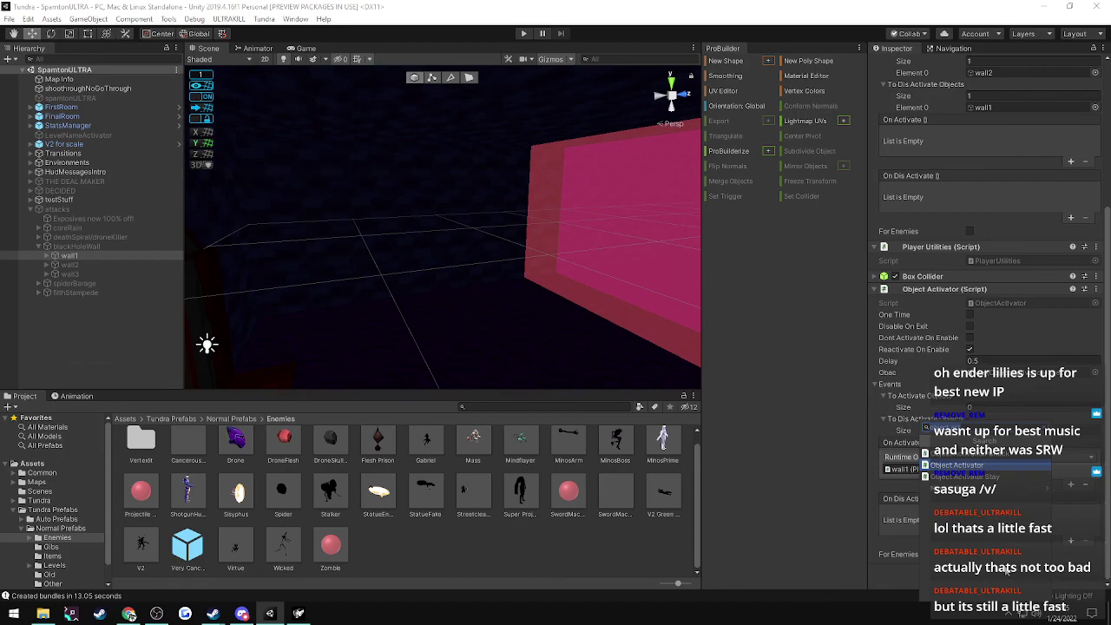
text(player)
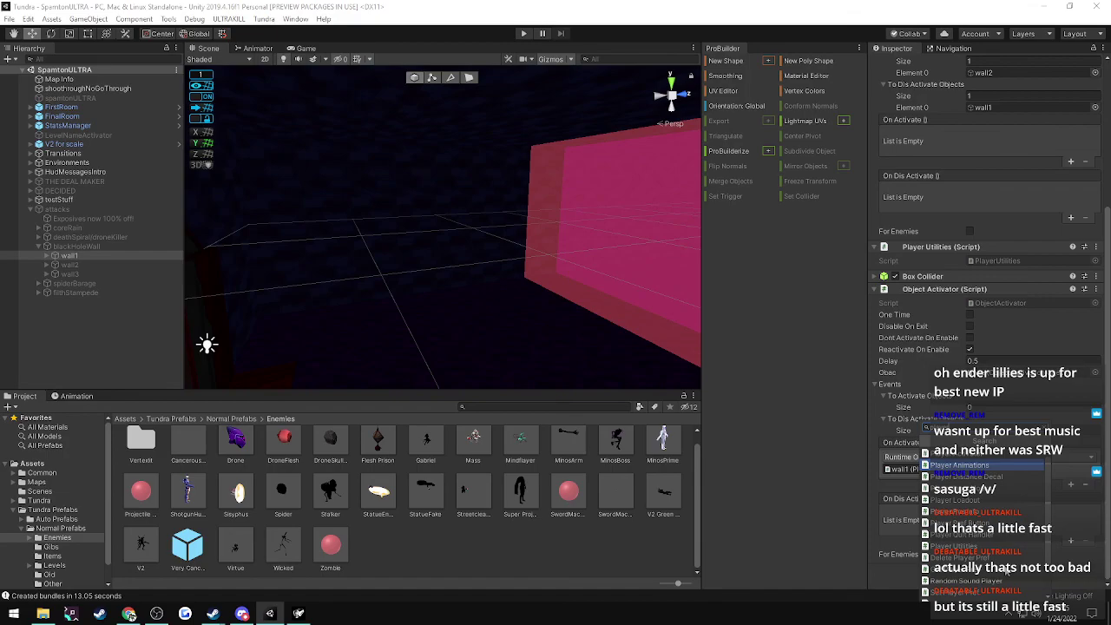
key(Down)
key(Down)
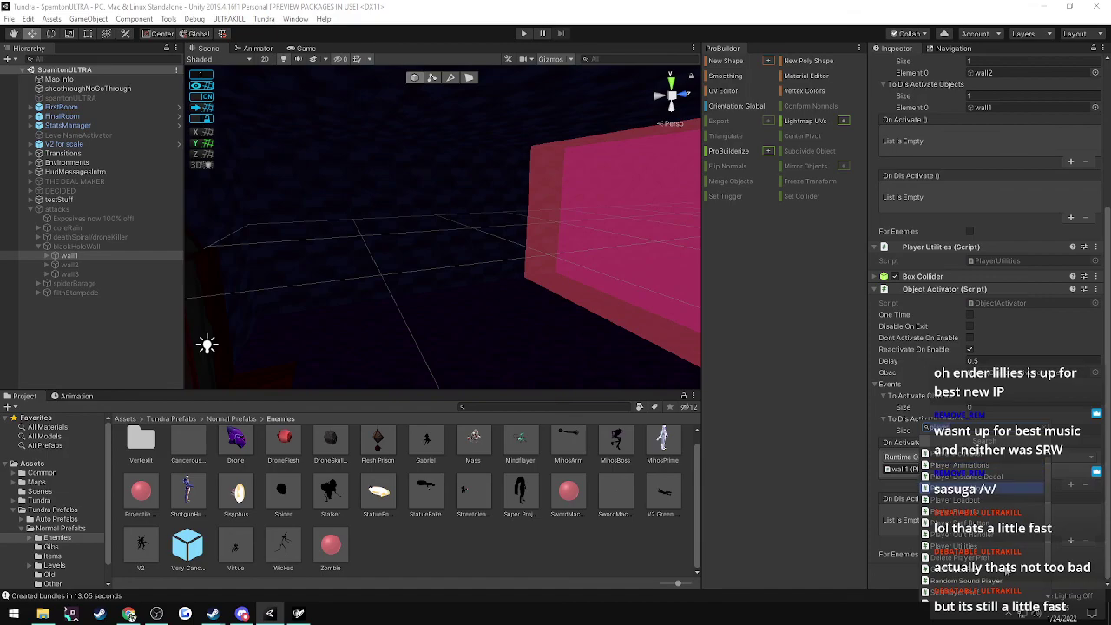
click(691, 466)
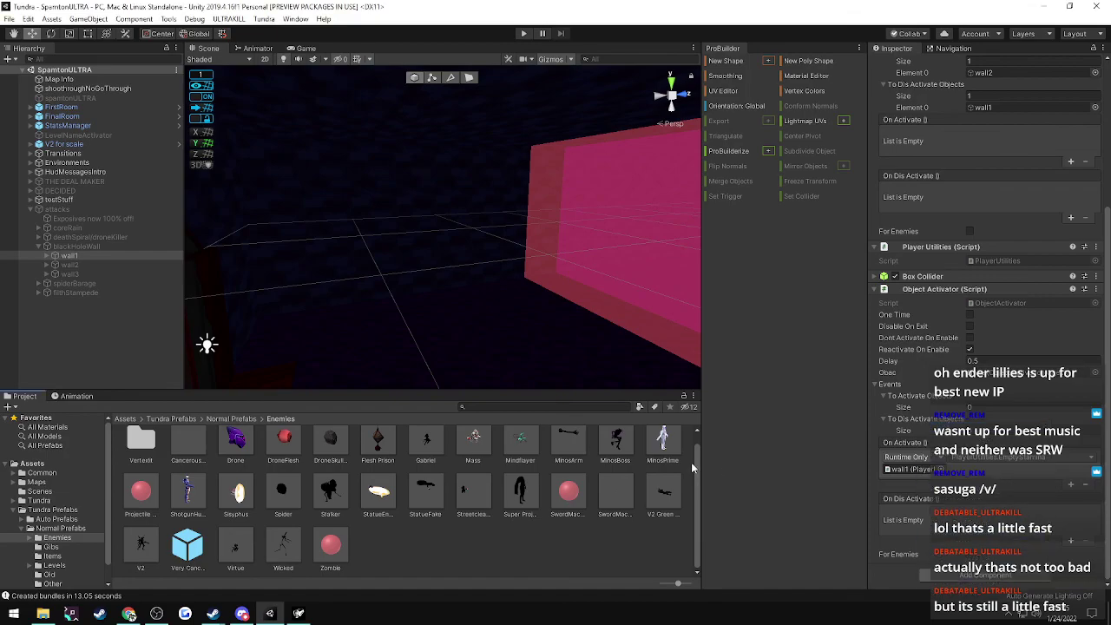
- Add a Player Input Hooks component to the filthStampede attack object
click(61, 293)
click(46, 293)
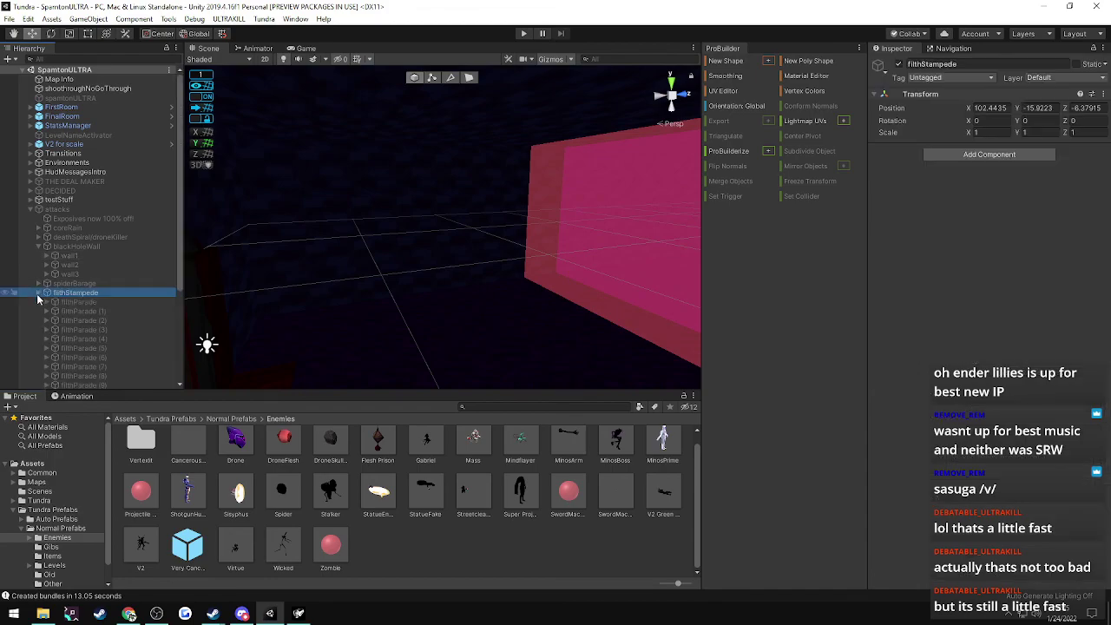
click(67, 296)
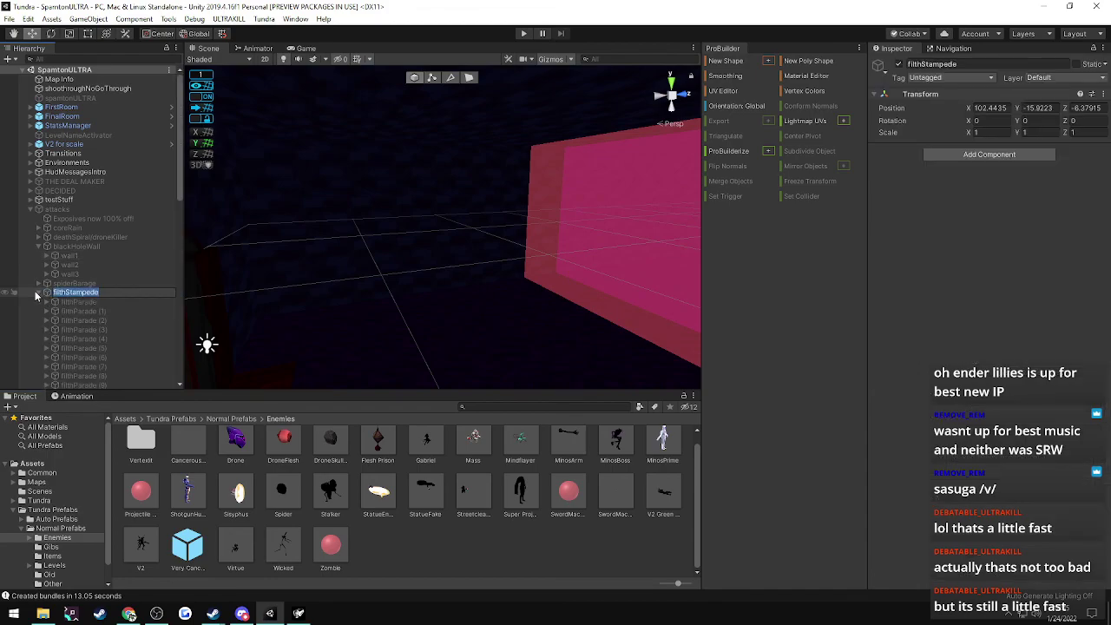
key(Return)
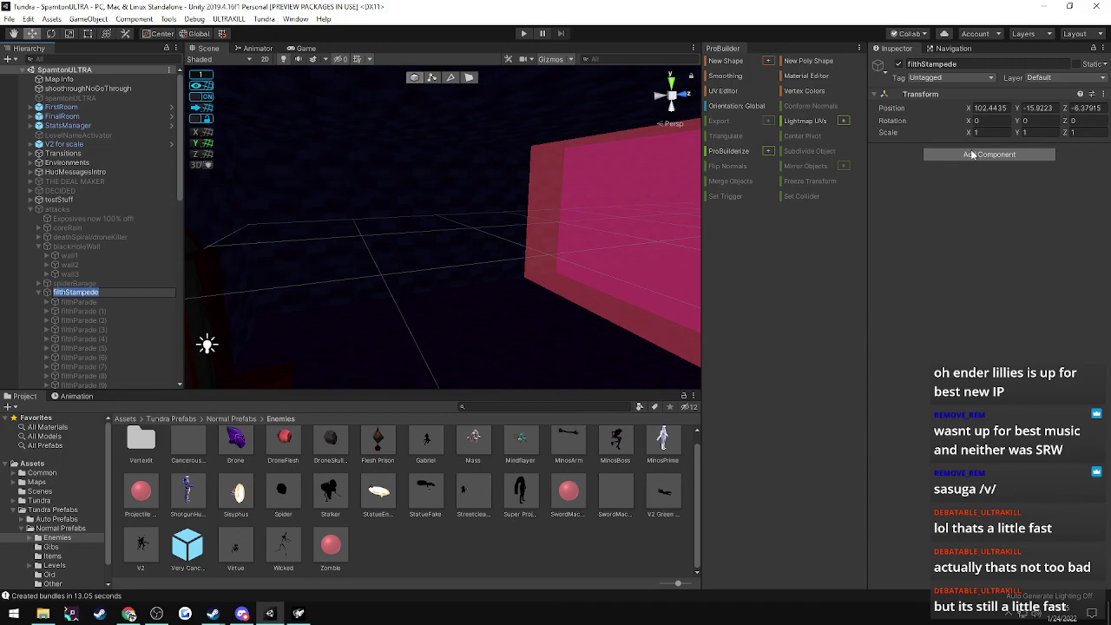
click(972, 154)
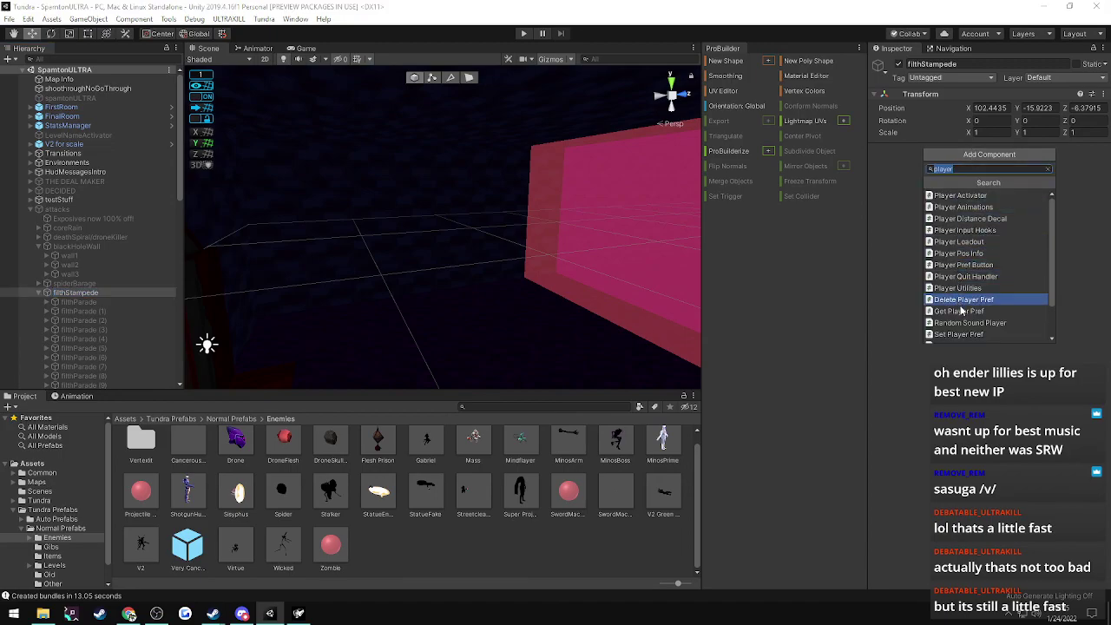
scroll(966, 334, down, 3)
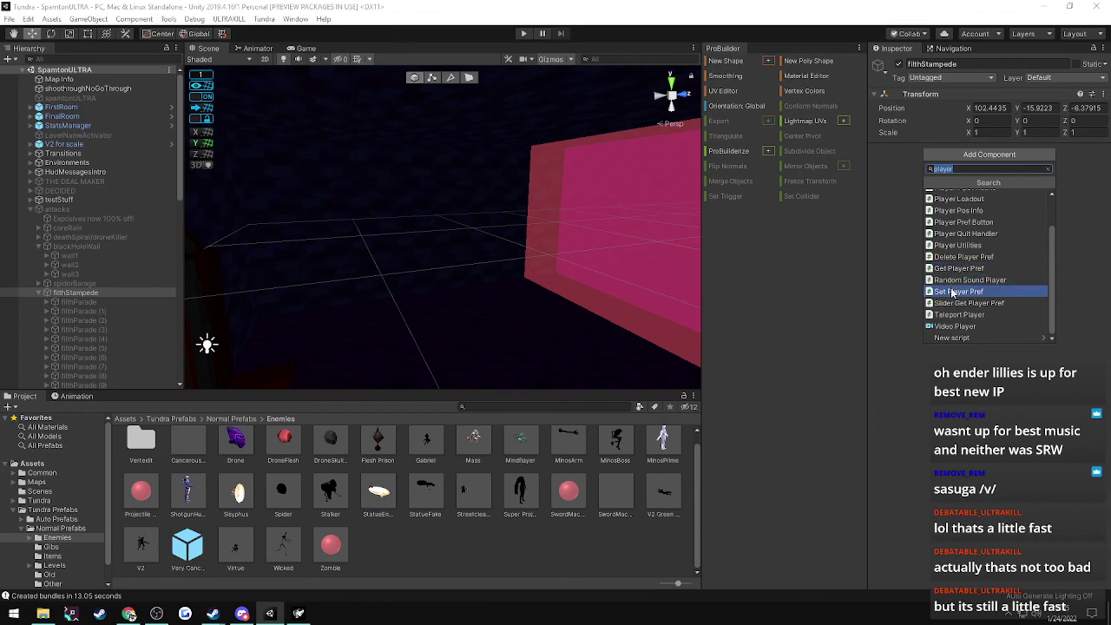
scroll(955, 305, up, 2)
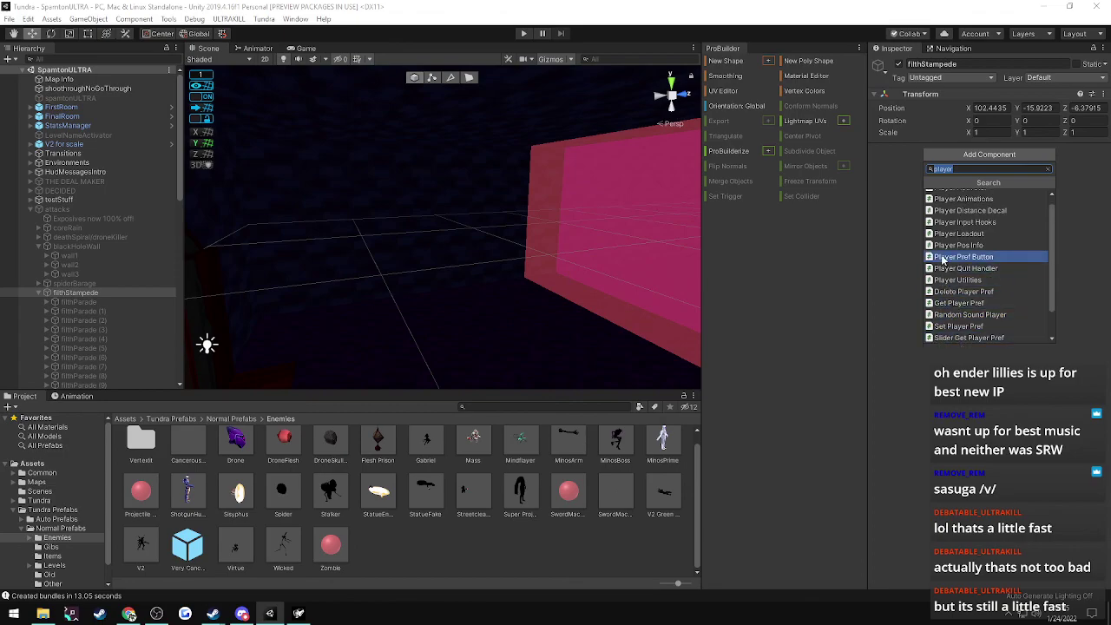
scroll(944, 253, up, 1)
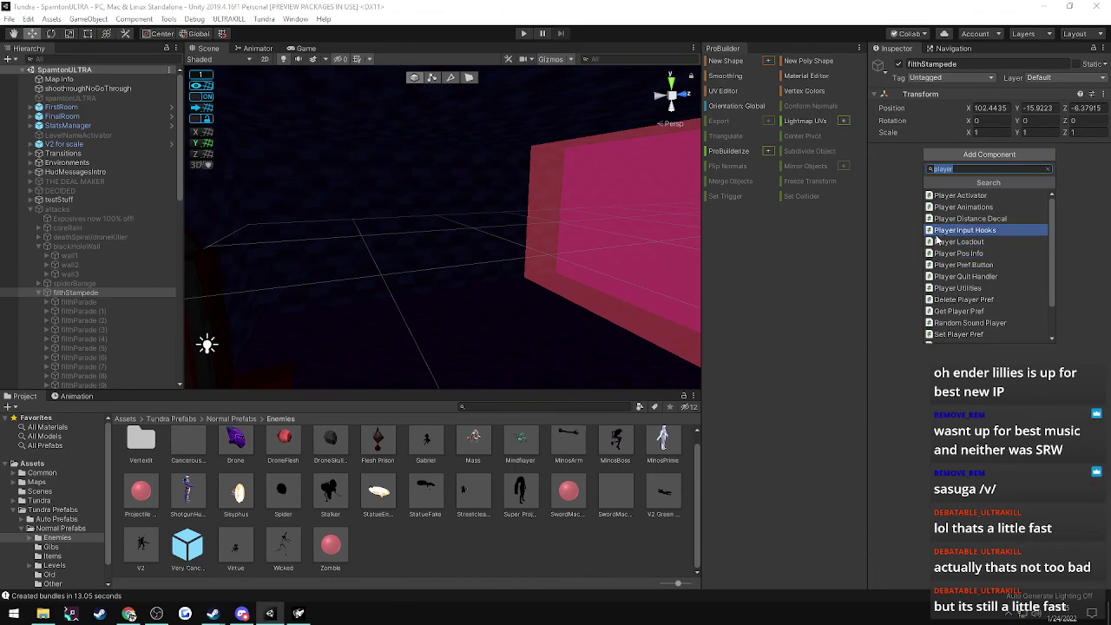
click(949, 230)
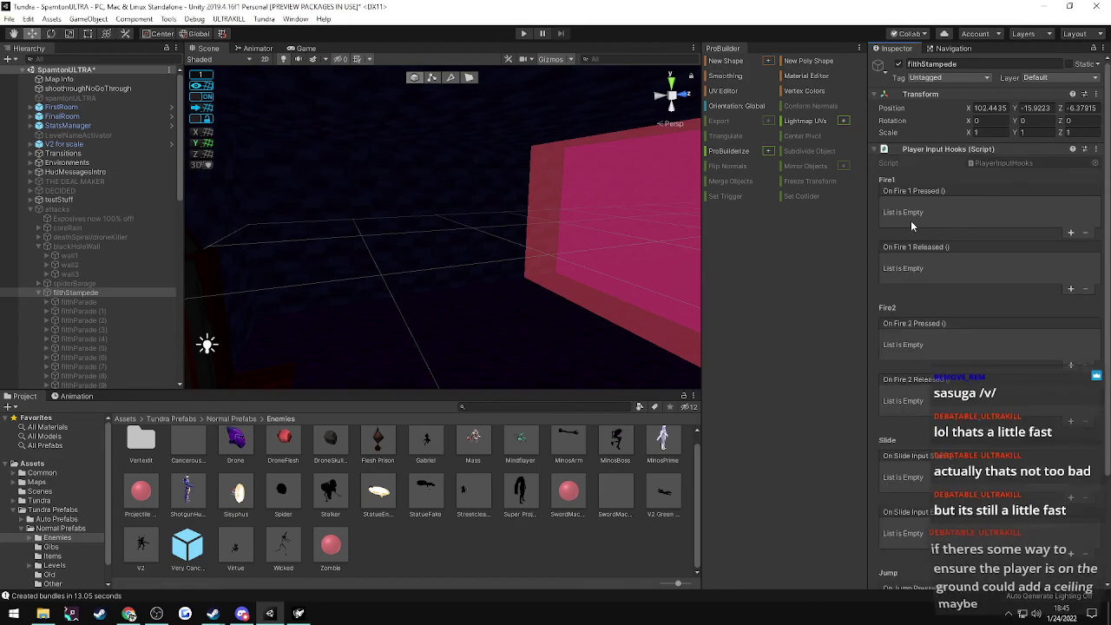
- Add an entry to the On Jump Pressed event in filthStampede's Player Input Hooks, keeping it at Runtime Only
scroll(907, 238, down, 3)
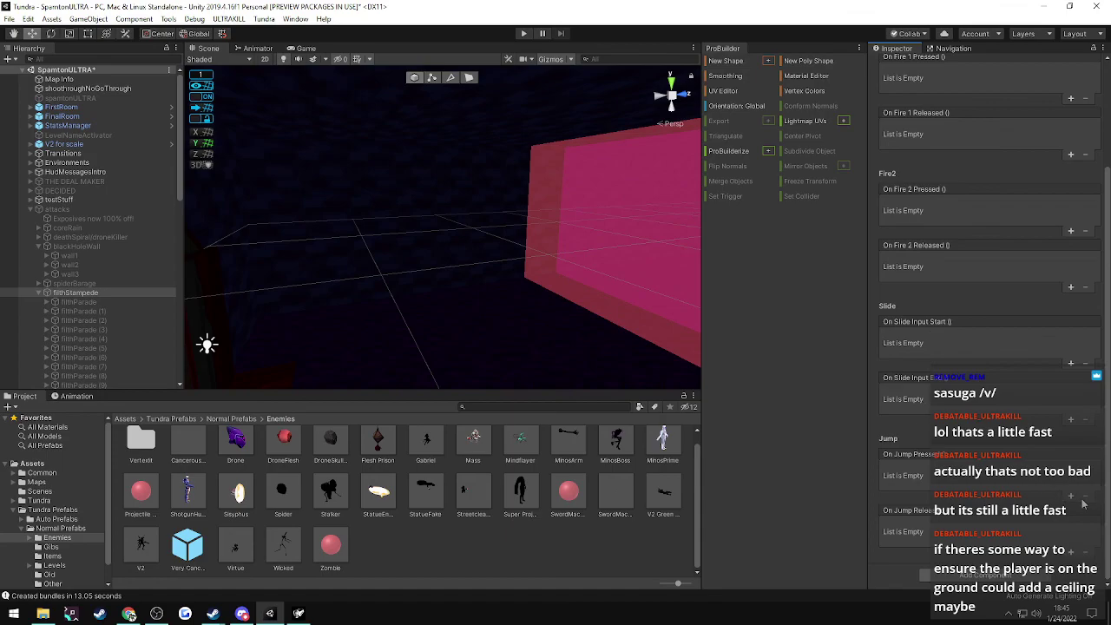
click(1071, 496)
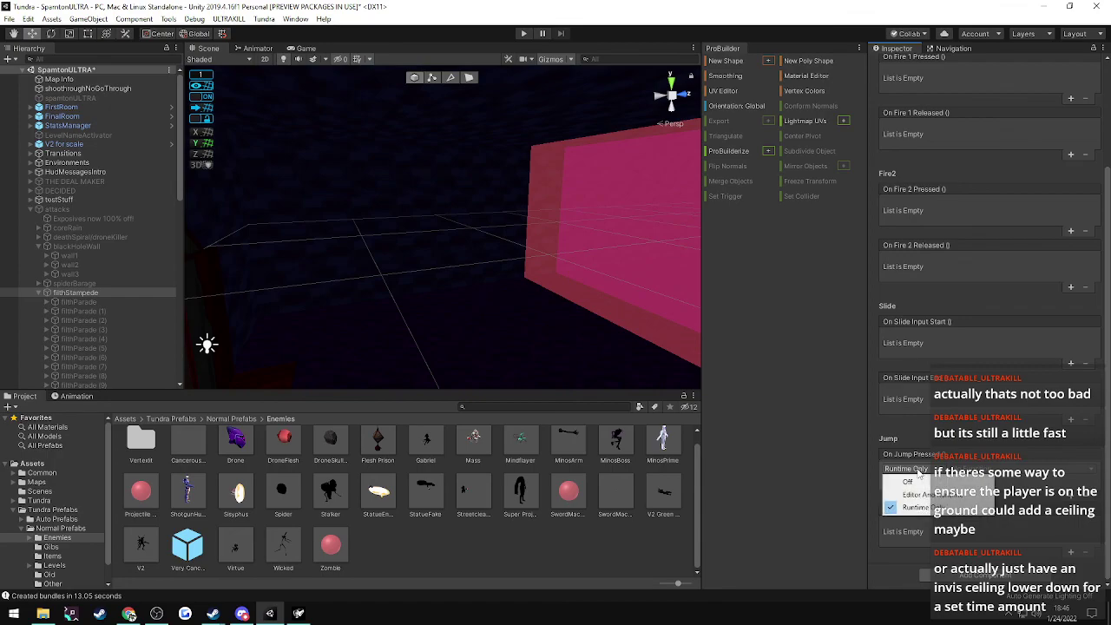
click(919, 473)
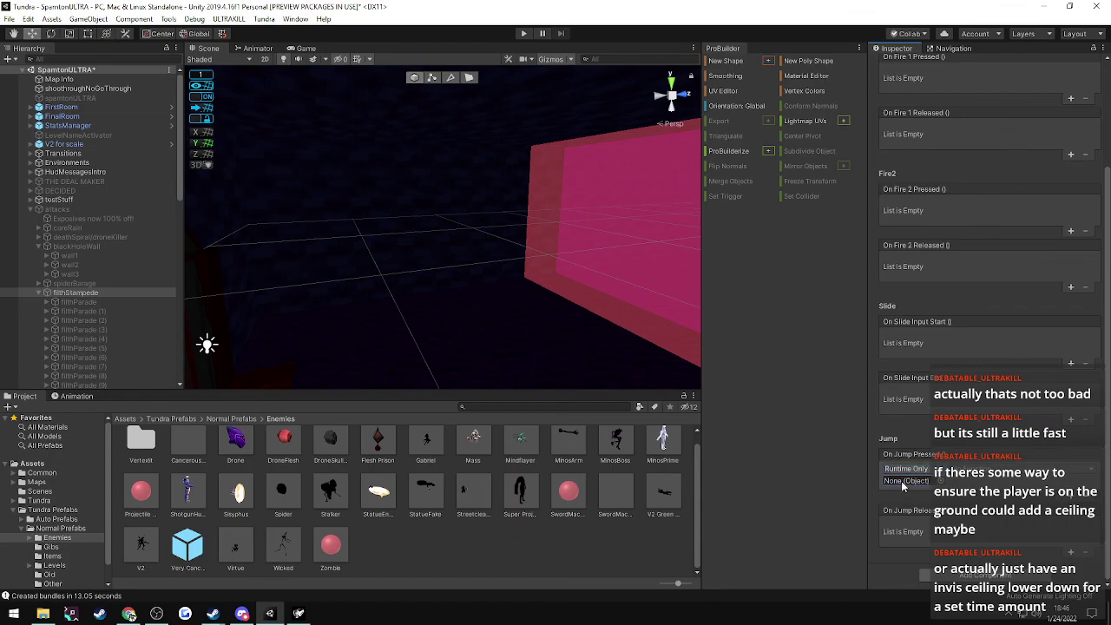
scroll(901, 483, up, 3)
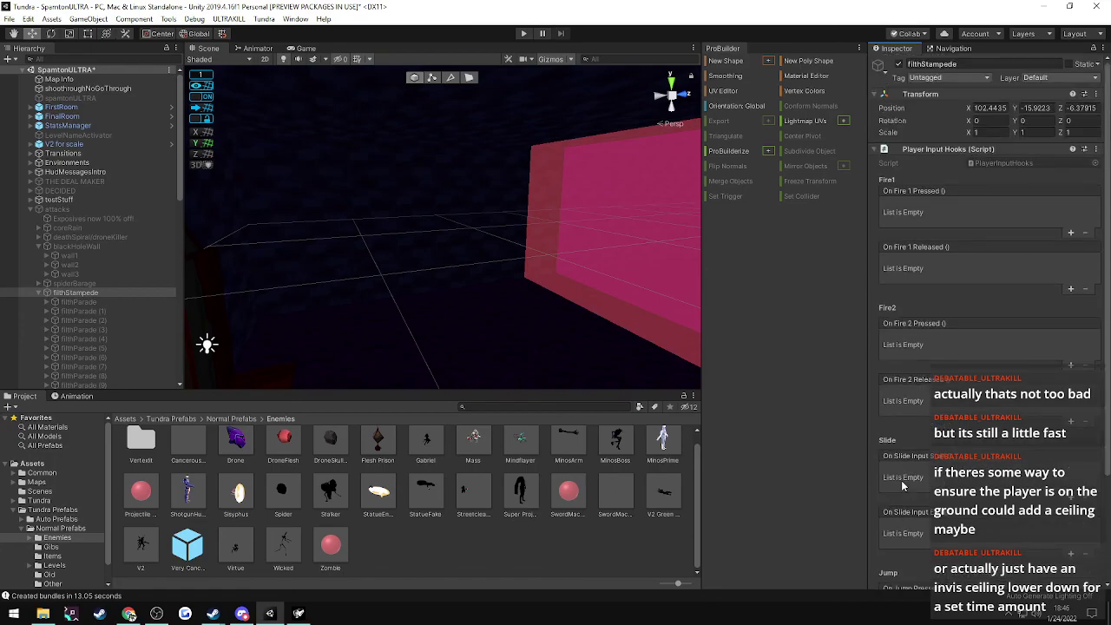
scroll(902, 487, down, 4)
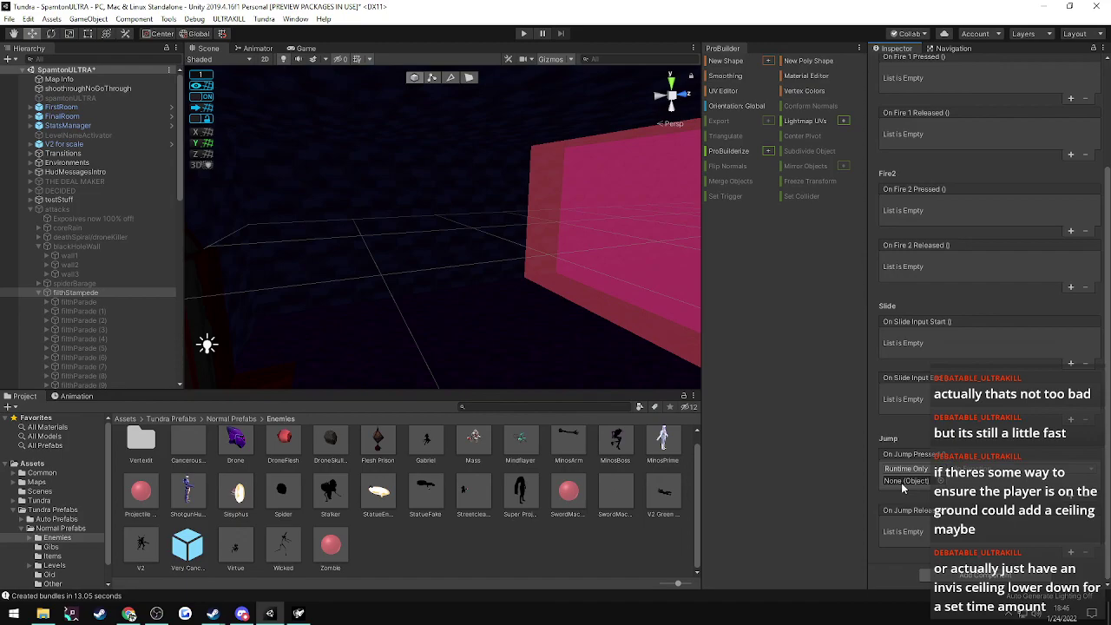
- Add a Player Utilities component to filthStampede and make its On Jump Pressed event call FreezePlayer on that object
click(975, 576)
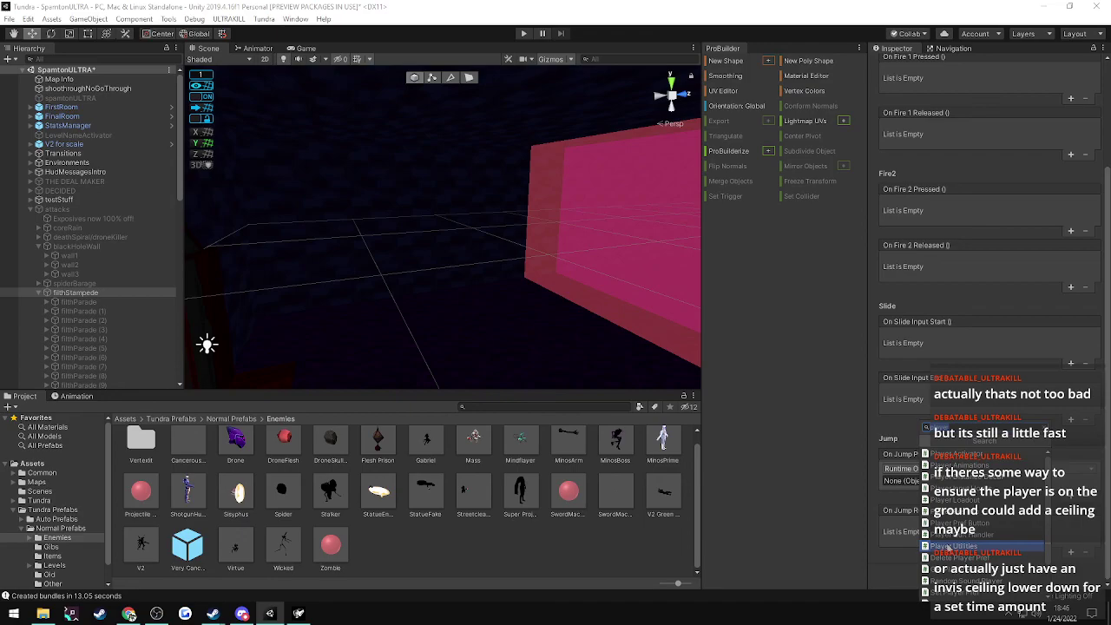
click(952, 545)
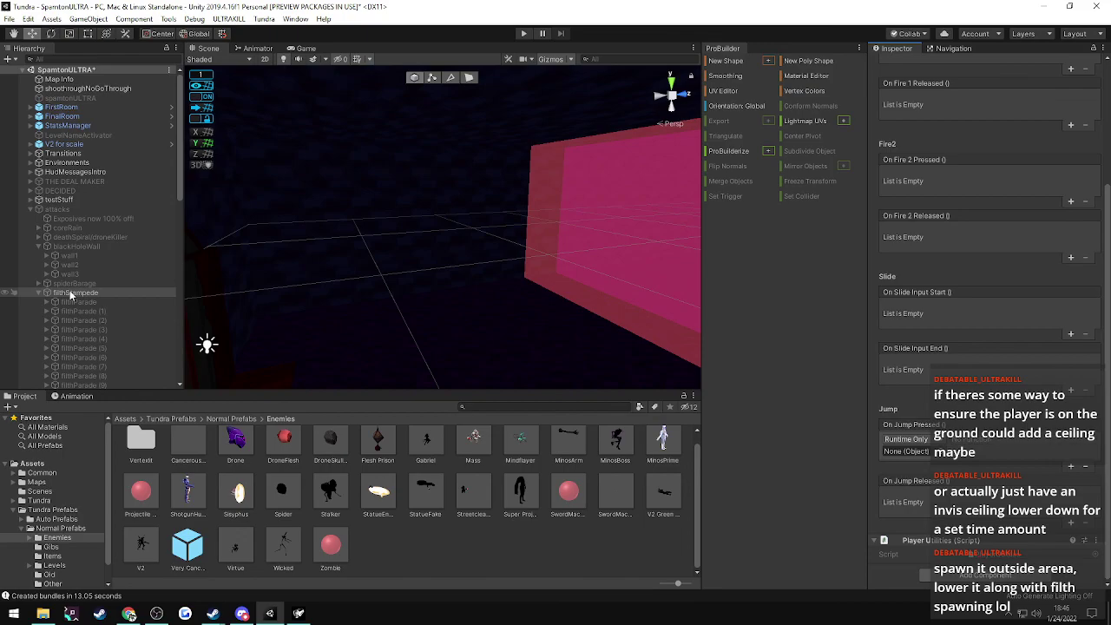
drag(899, 455, 902, 450)
click(981, 439)
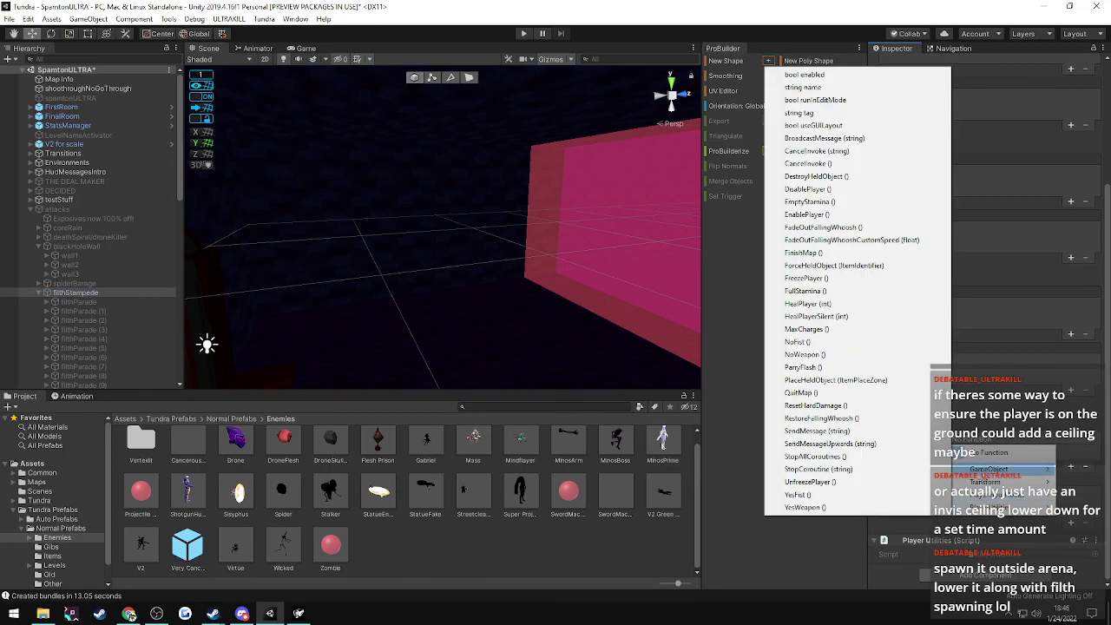
mouse_move(984, 473)
mouse_move(986, 519)
mouse_move(981, 497)
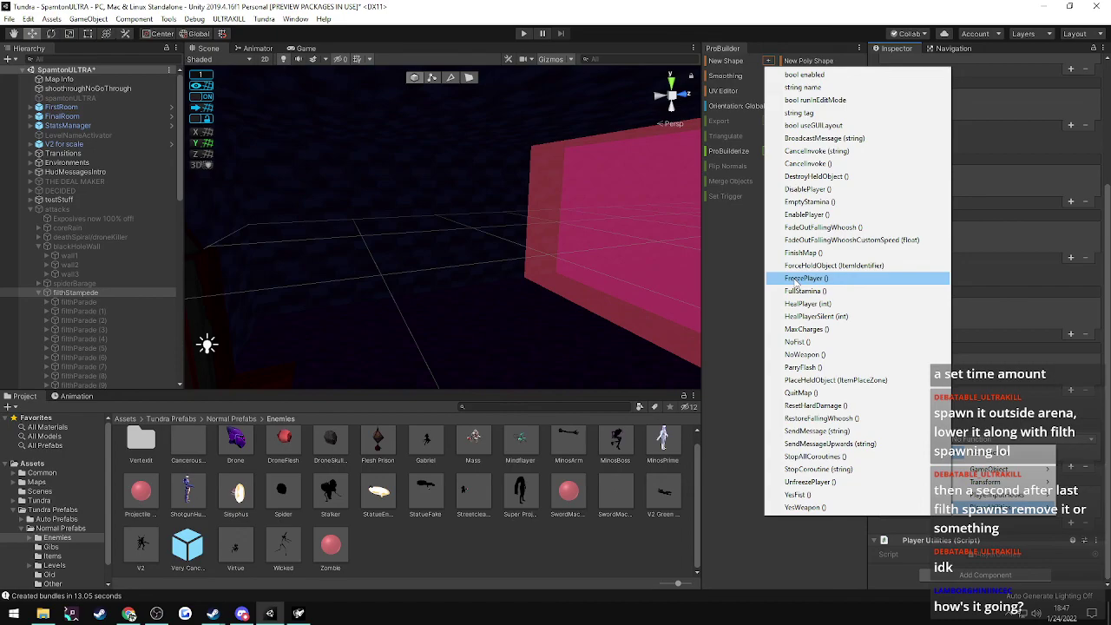
click(795, 279)
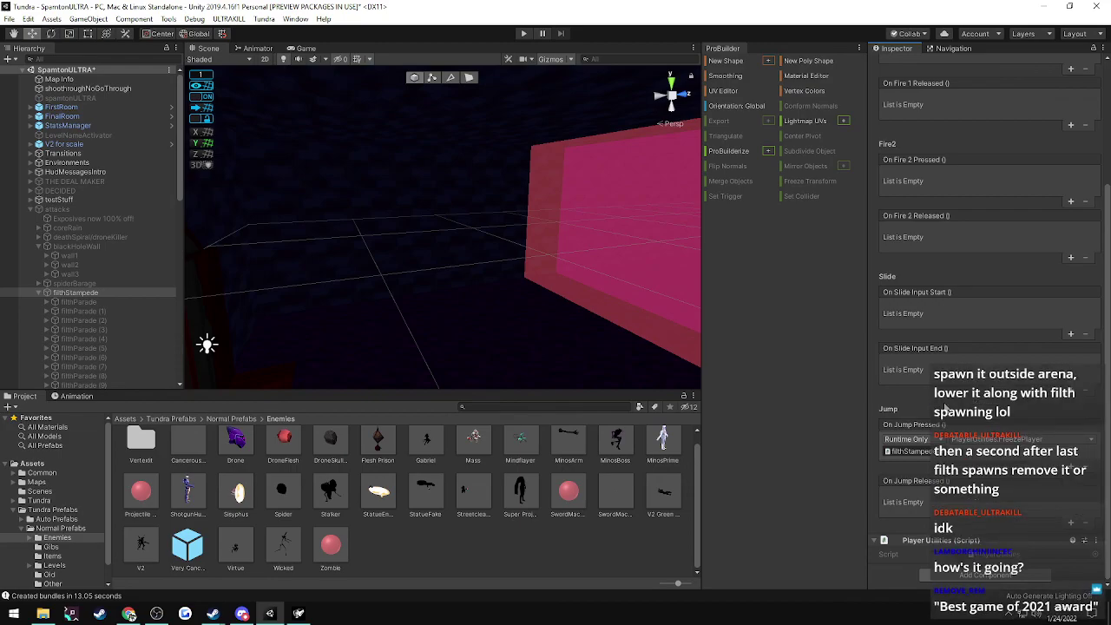
scroll(946, 408, up, 3)
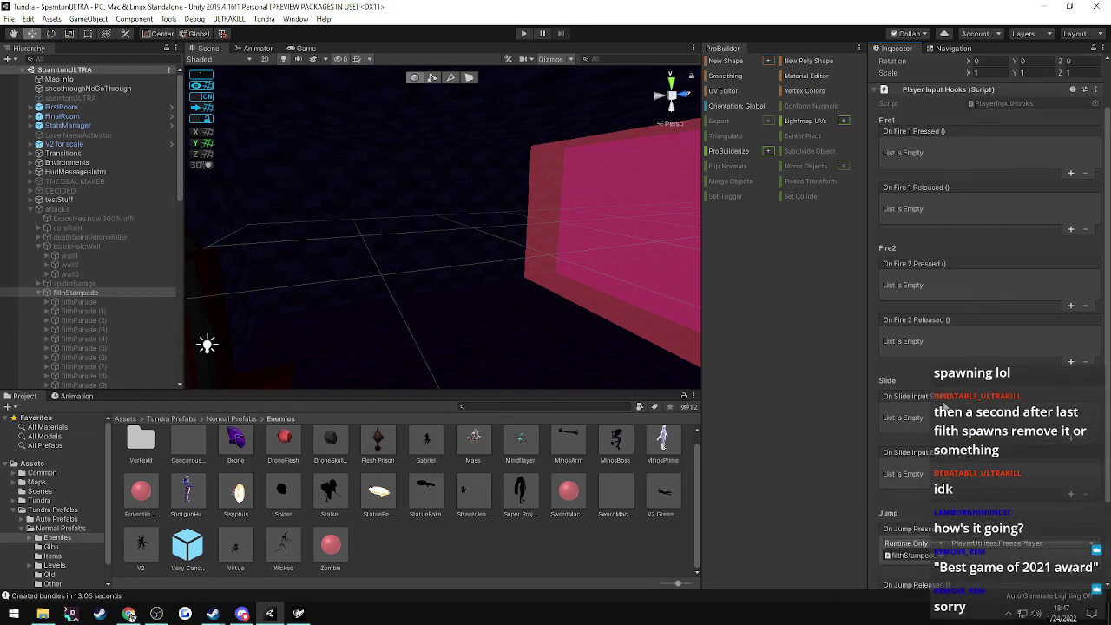
scroll(946, 408, up, 2)
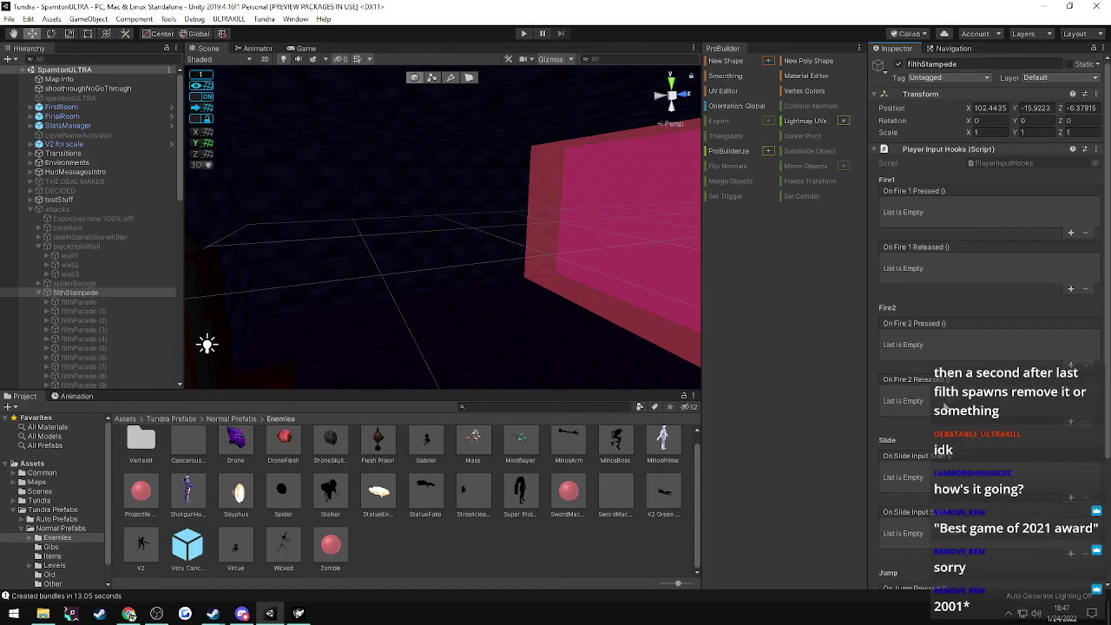
scroll(946, 408, down, 5)
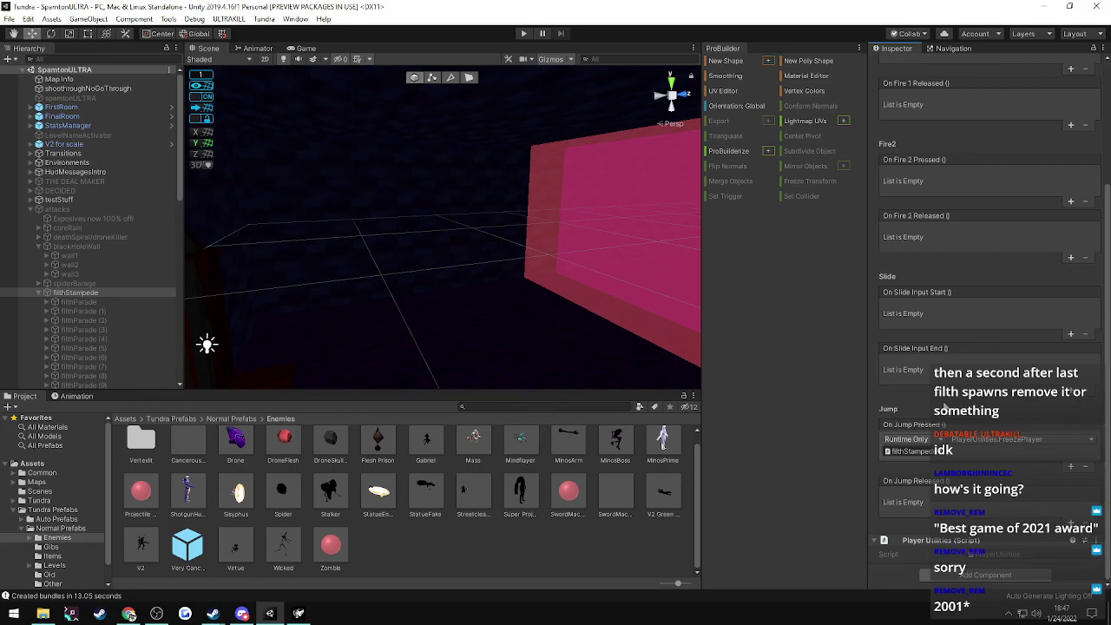
scroll(946, 408, up, 3)
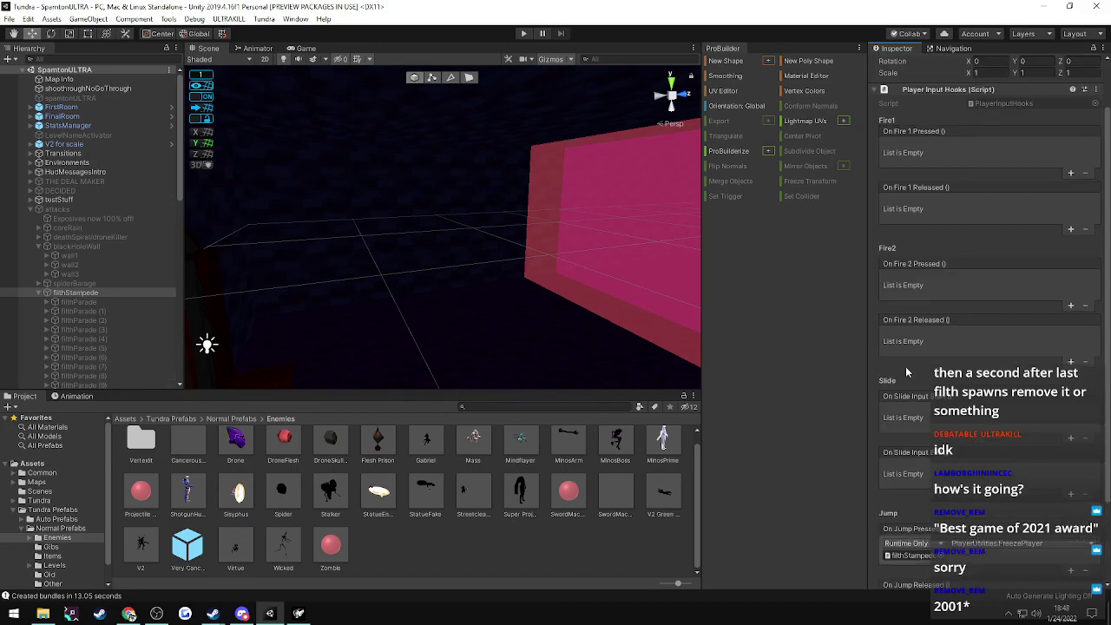
scroll(906, 366, down, 3)
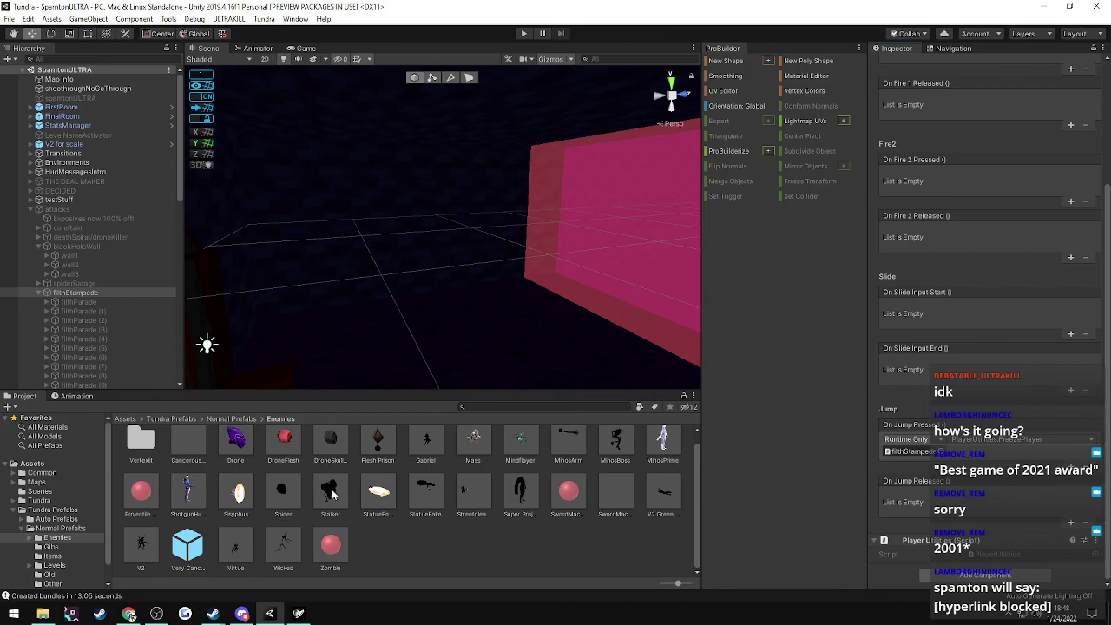
- Switch to ULTRAKILL, load the ULTRARUNE level from SpamtonULTRA.blood and shoot at the charging filth horde
click(298, 613)
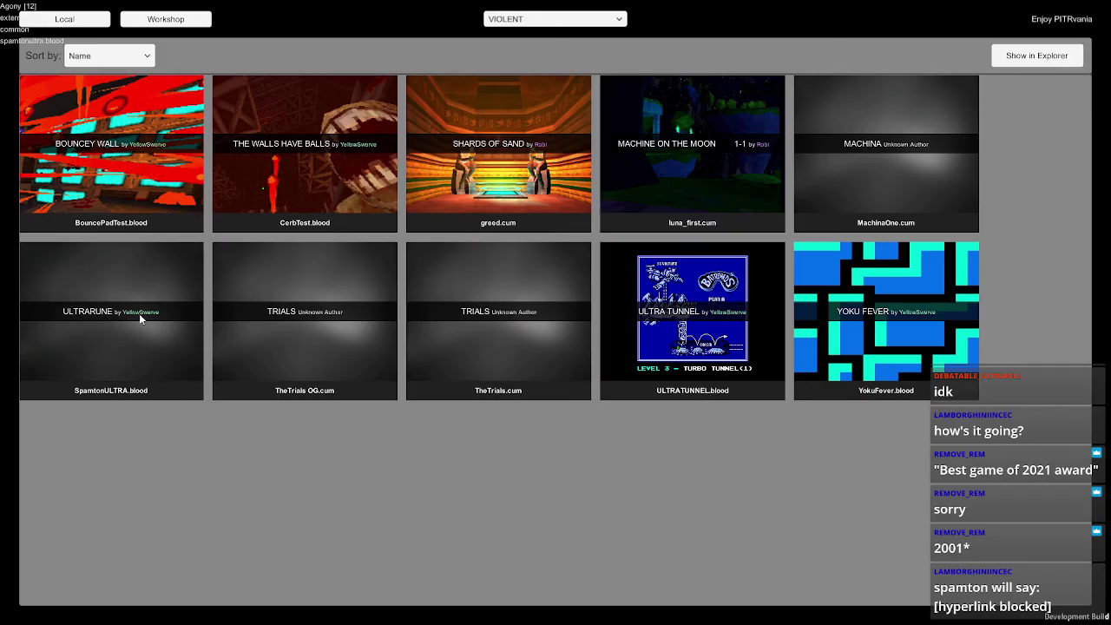
click(187, 361)
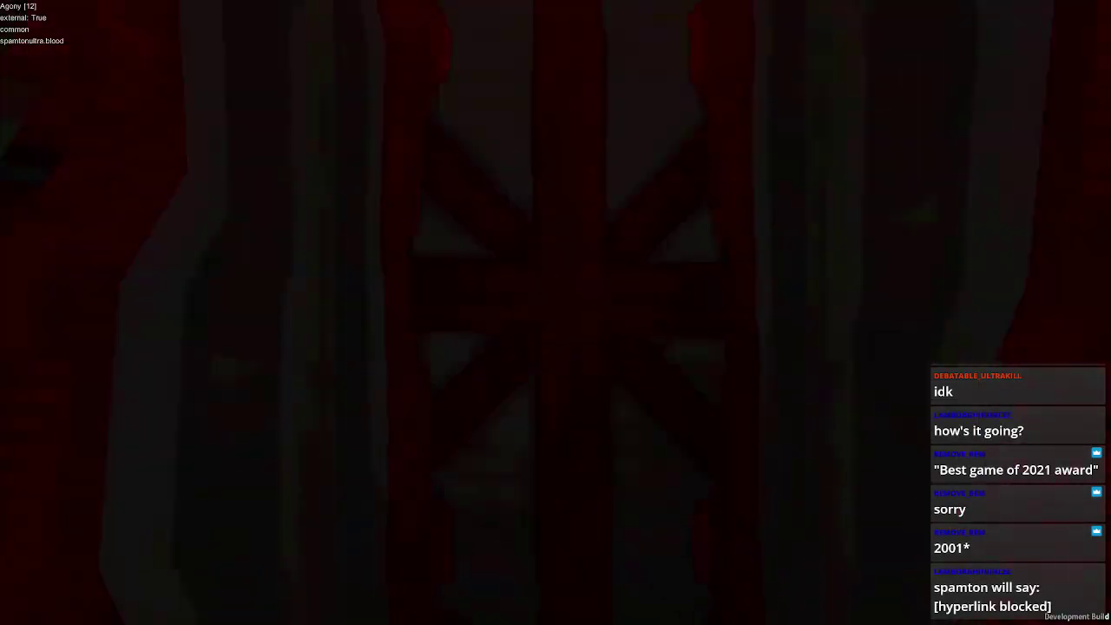
key(w)
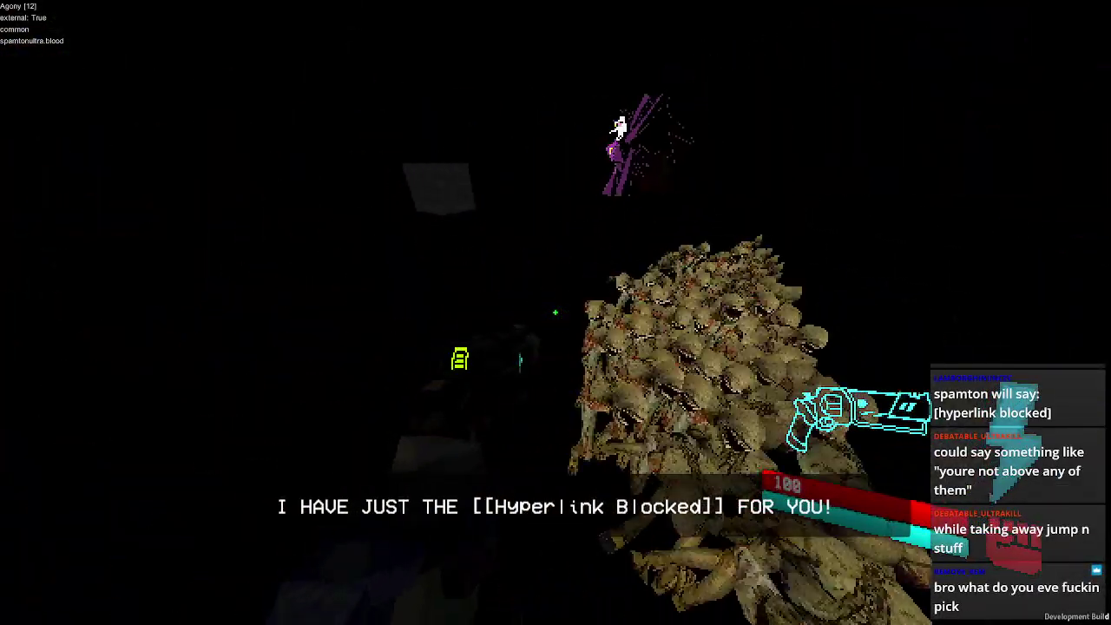
click(555, 312)
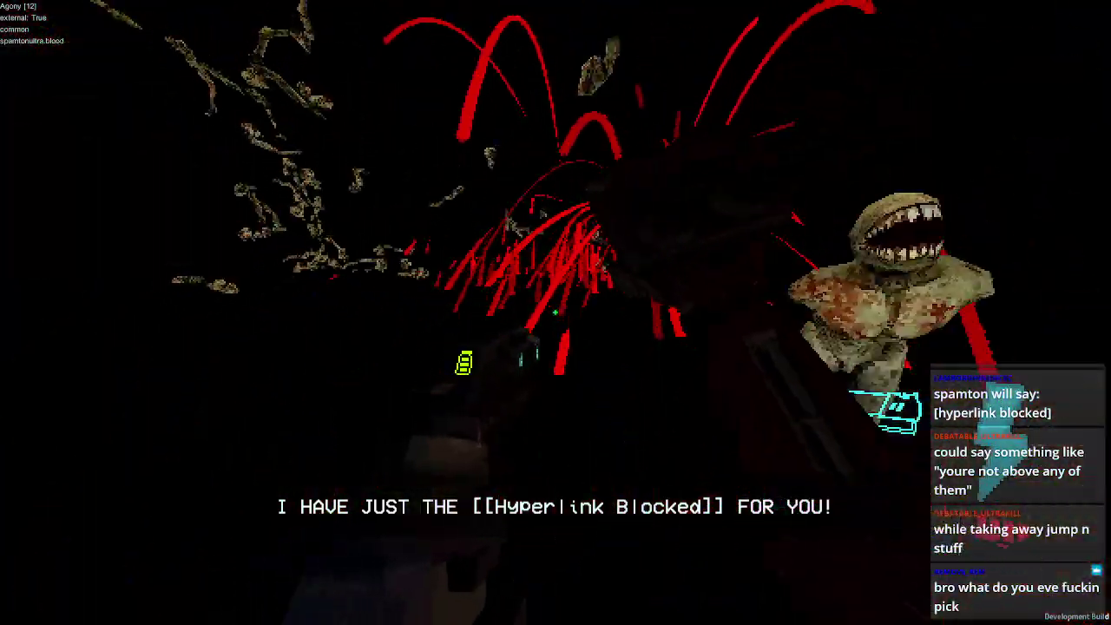
click(556, 313)
click(555, 313)
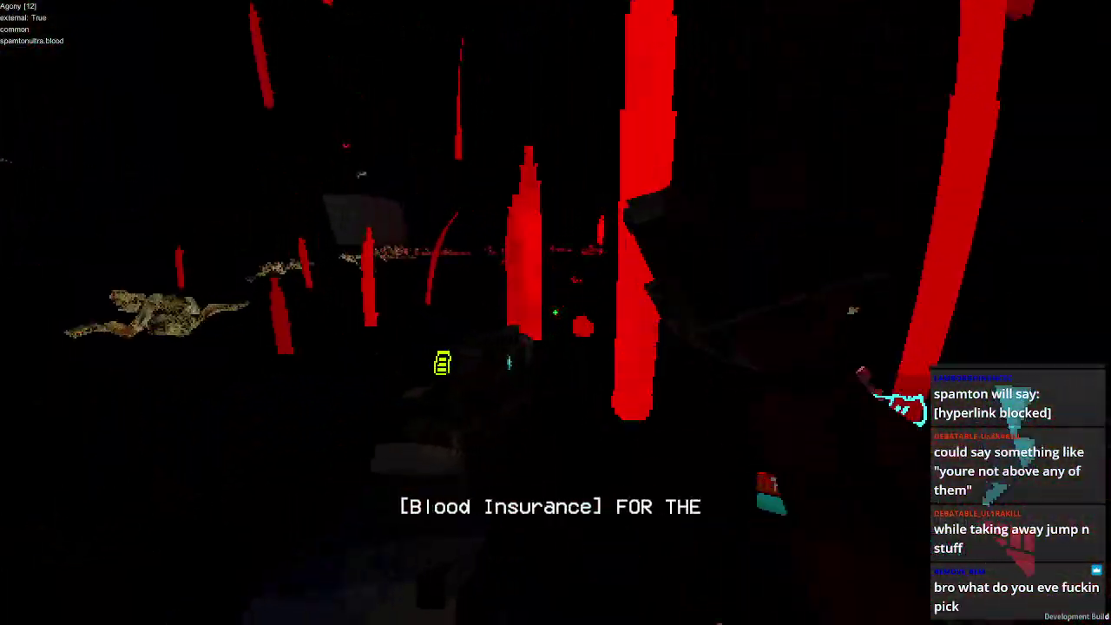
- Quit the mission and return to filthStampede's Player Input Hooks events in the Unity editor
key(Escape)
click(522, 436)
key(alt+Tab)
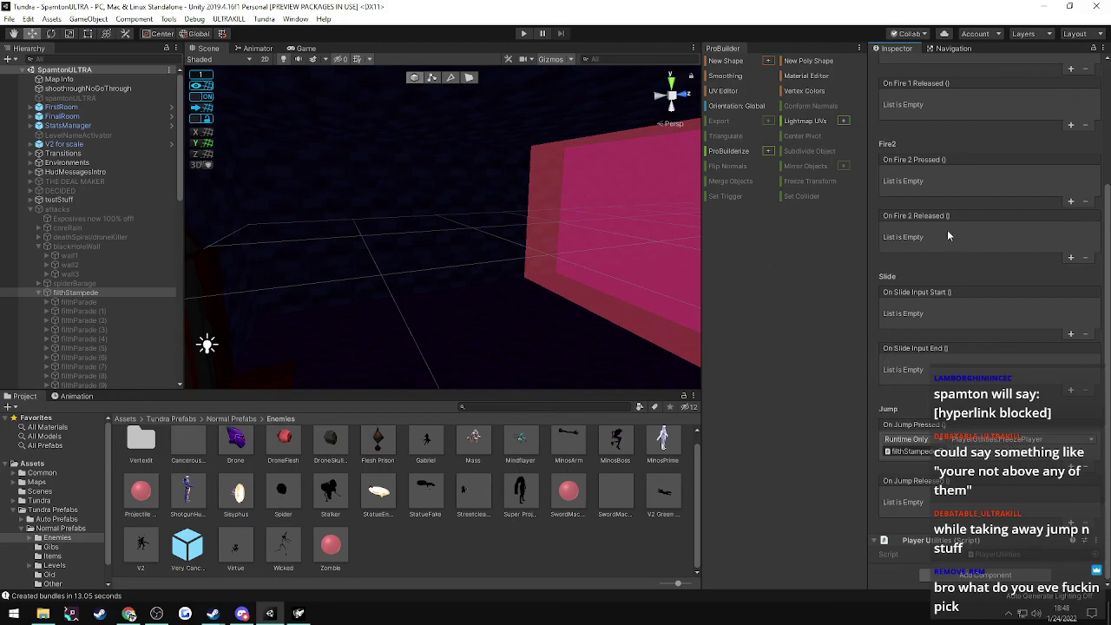
scroll(951, 269, up, 5)
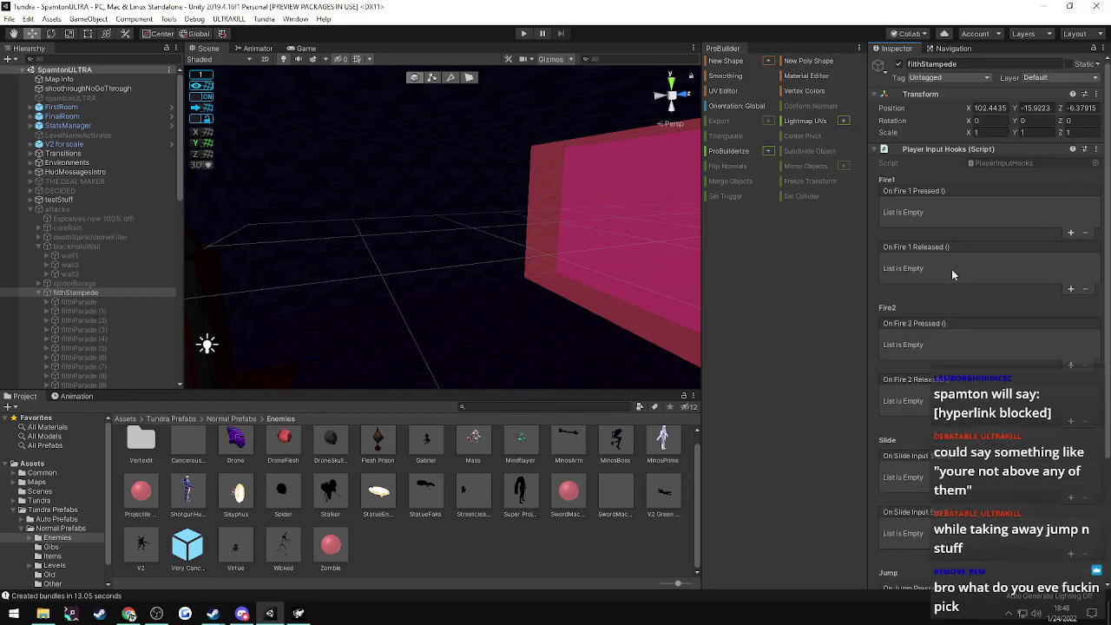
scroll(952, 269, down, 5)
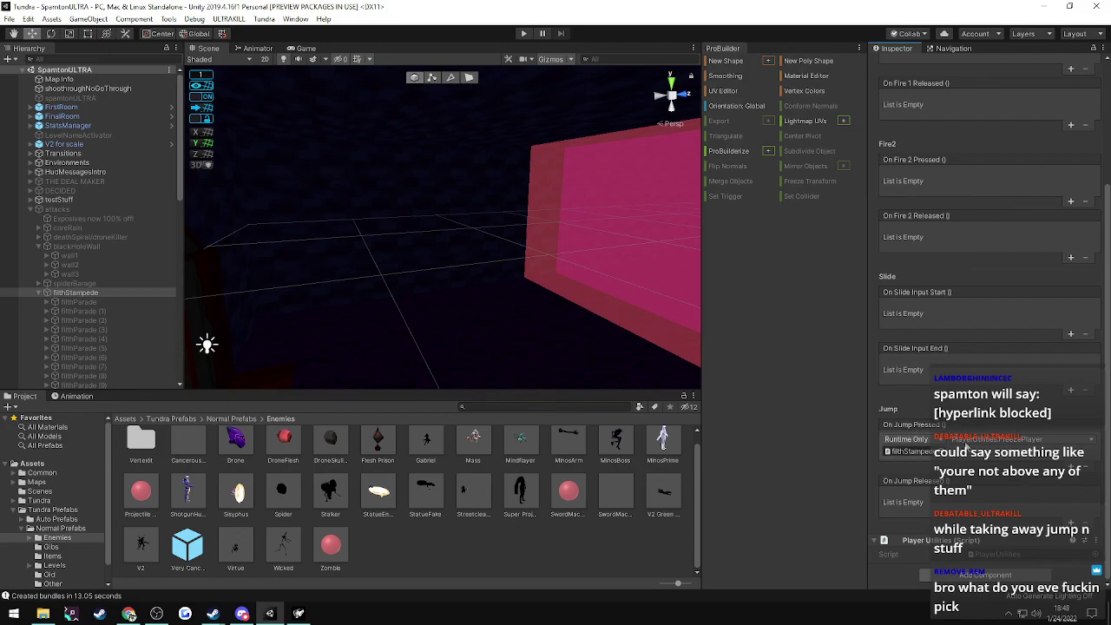
scroll(937, 440, up, 4)
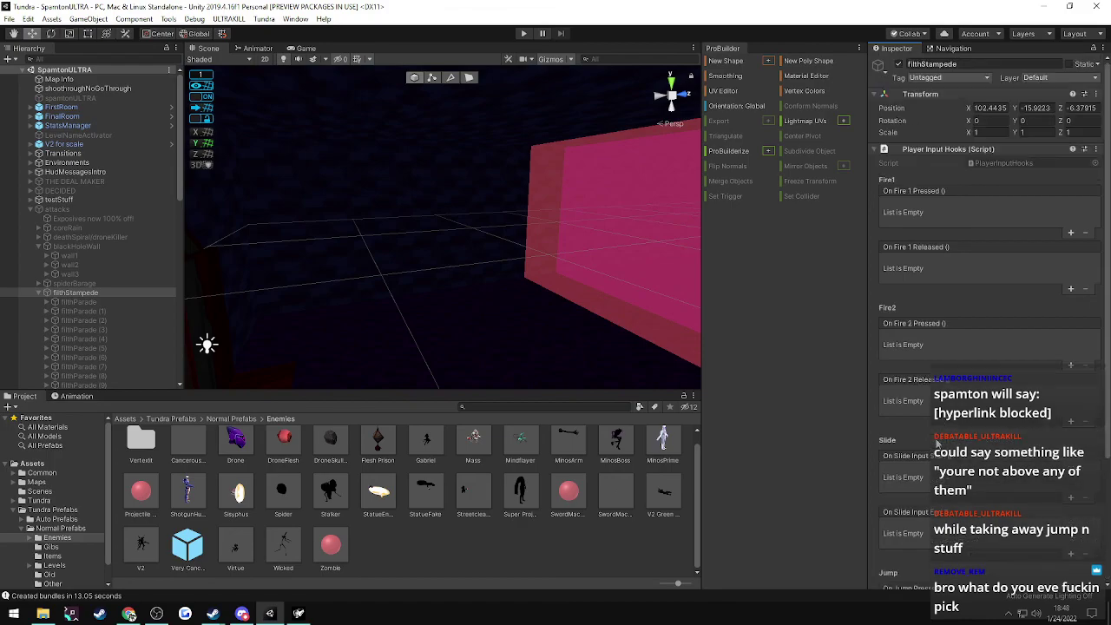
scroll(937, 441, down, 4)
scroll(937, 440, up, 4)
scroll(937, 444, down, 4)
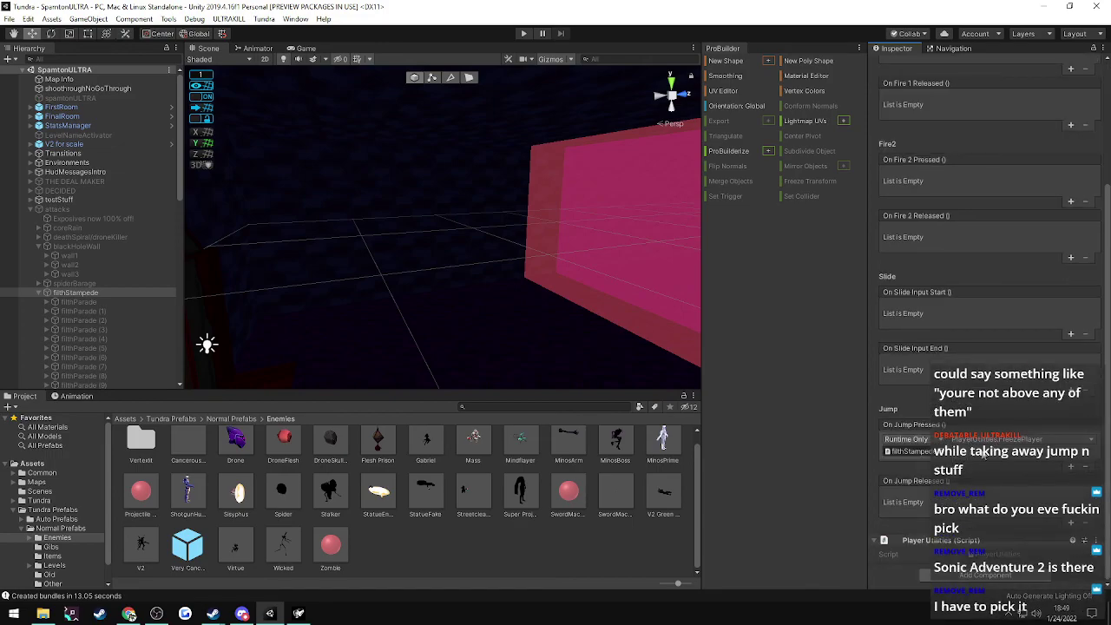
click(985, 441)
click(983, 443)
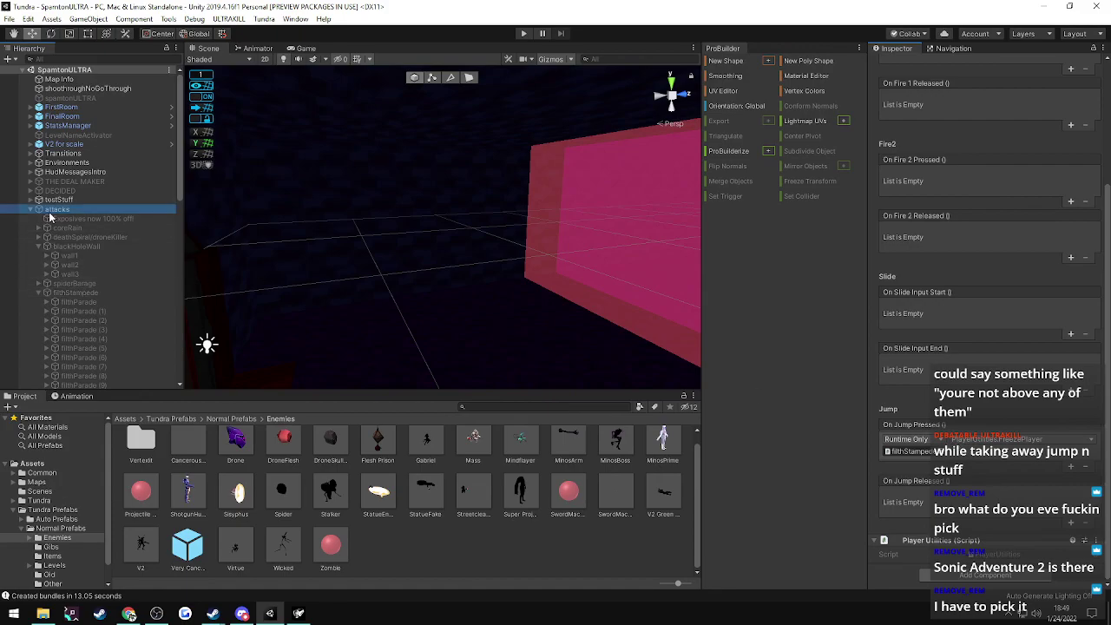
- Activate the attacks object and add a second On Jump Pressed entry on filthStampede that calls PlayerUtilities.EmptyStamina on that object
click(83, 210)
click(898, 64)
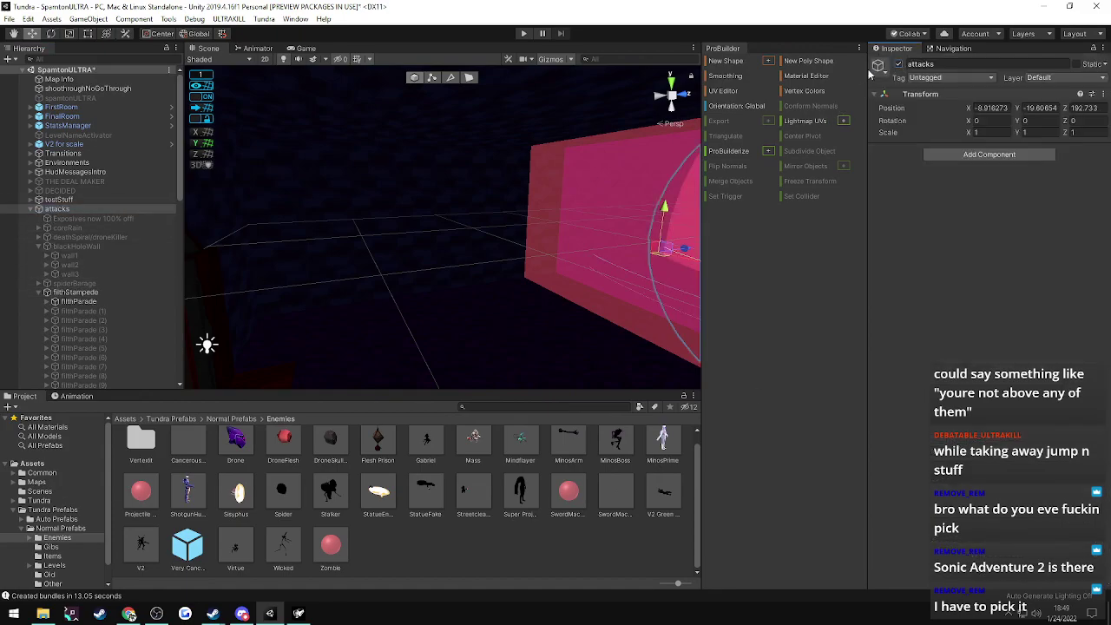
click(71, 294)
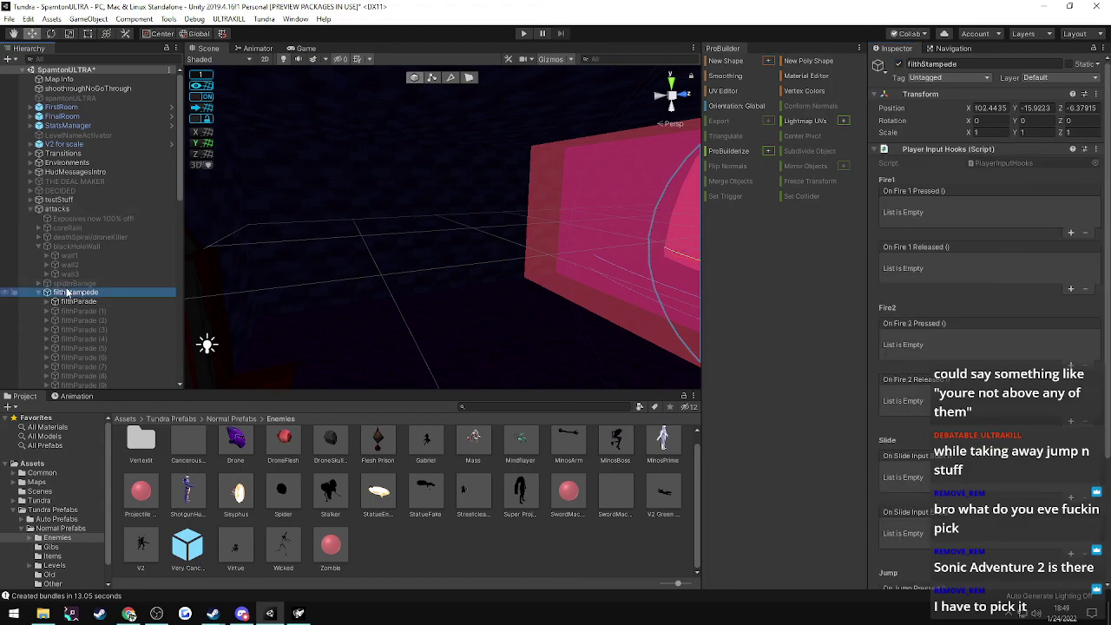
scroll(996, 463, down, 5)
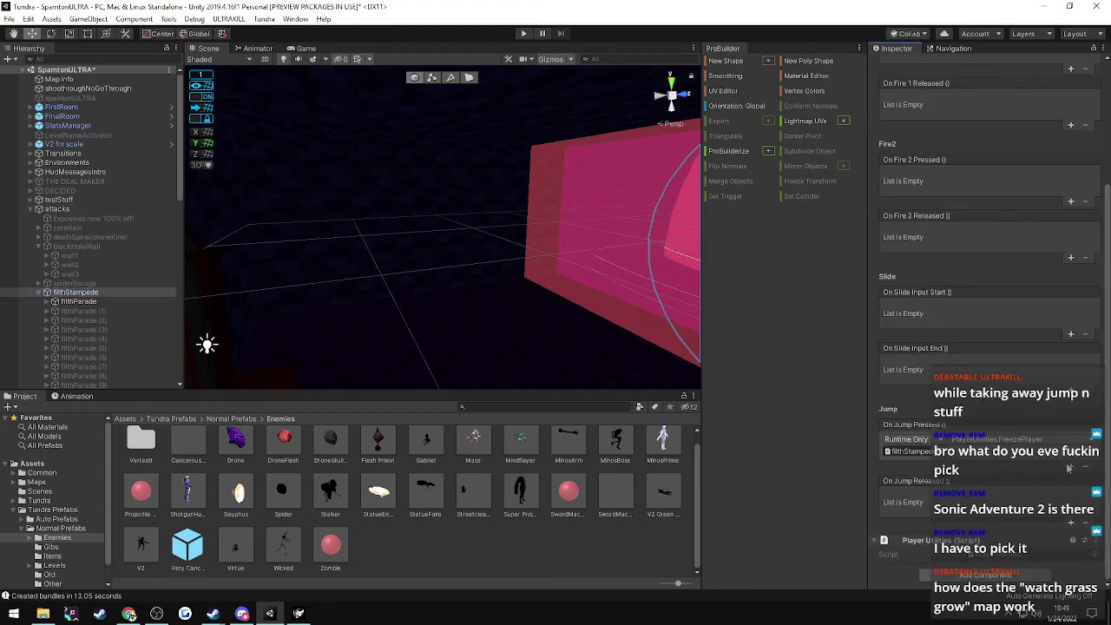
click(1070, 466)
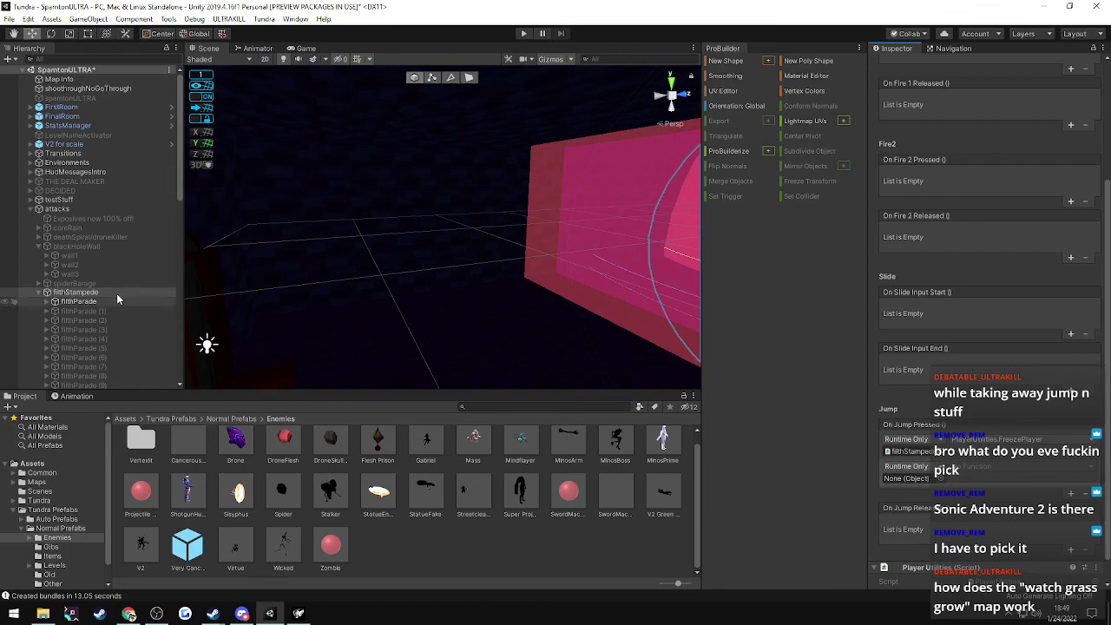
drag(96, 294, 920, 488)
click(989, 467)
mouse_move(992, 536)
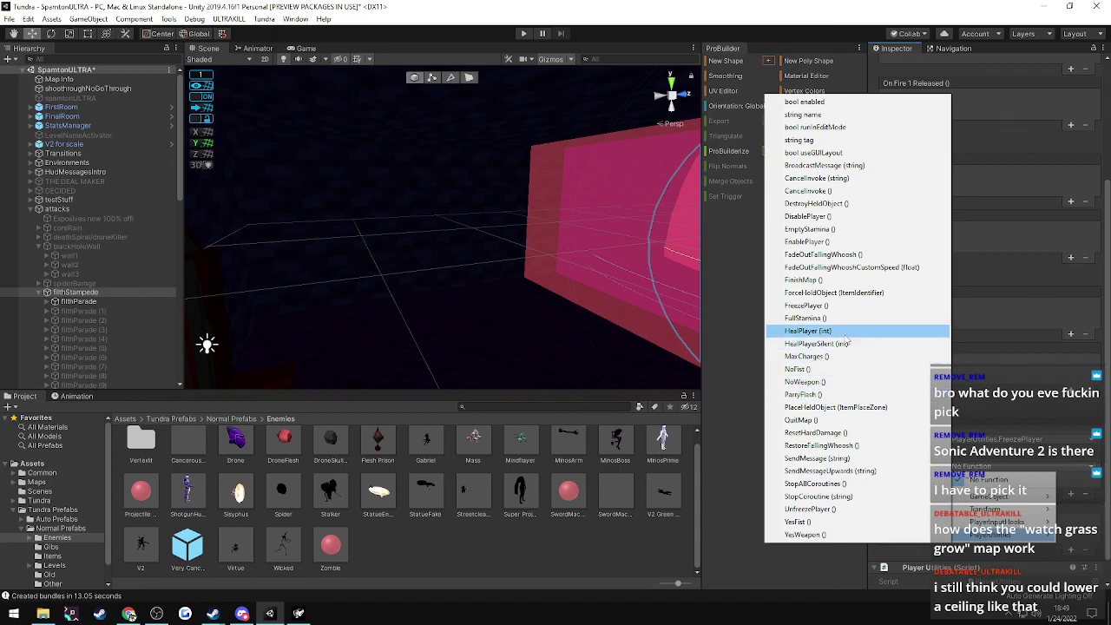
click(798, 230)
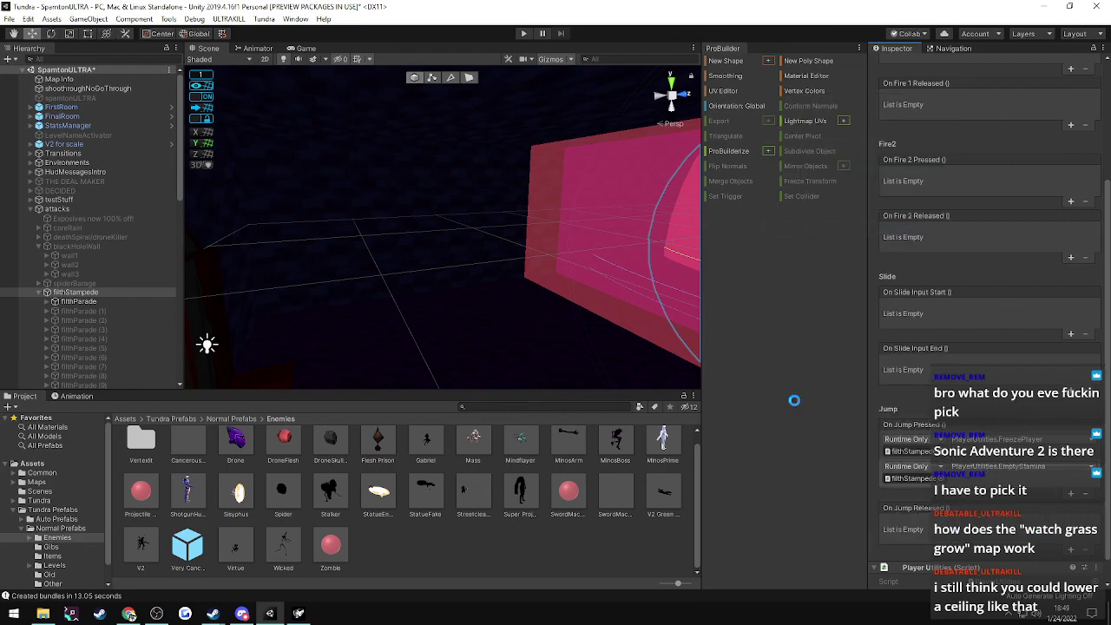
- Rebuild the SpamtonULTRA map bundle, and load the ULTRARUNE level from SpamtonULTRA.blood in ULTRAKILL
click(228, 19)
click(237, 32)
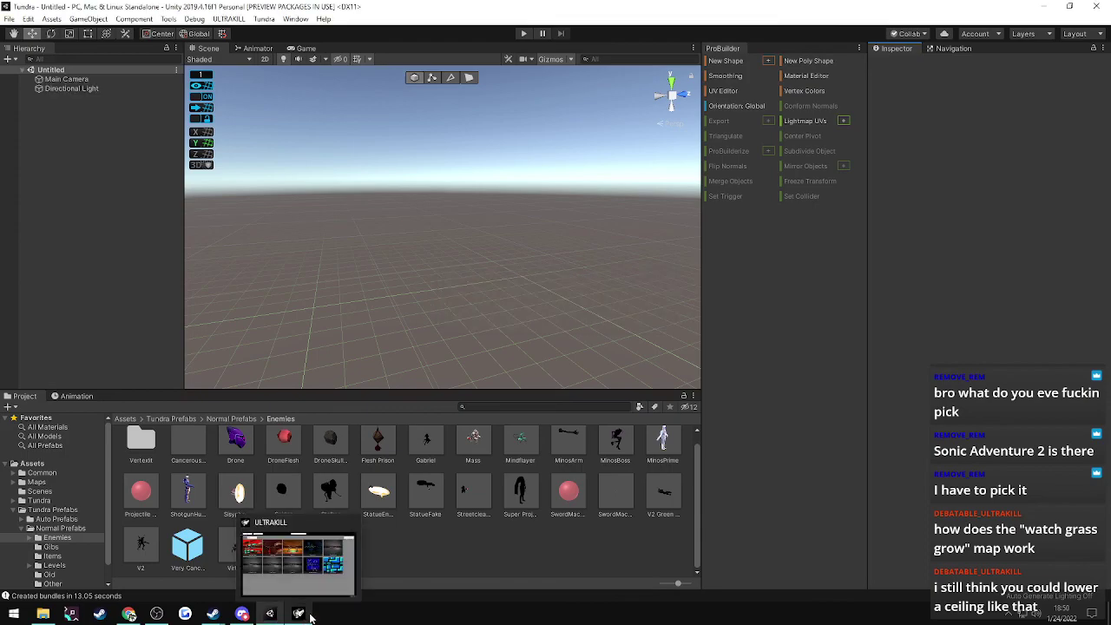
click(308, 617)
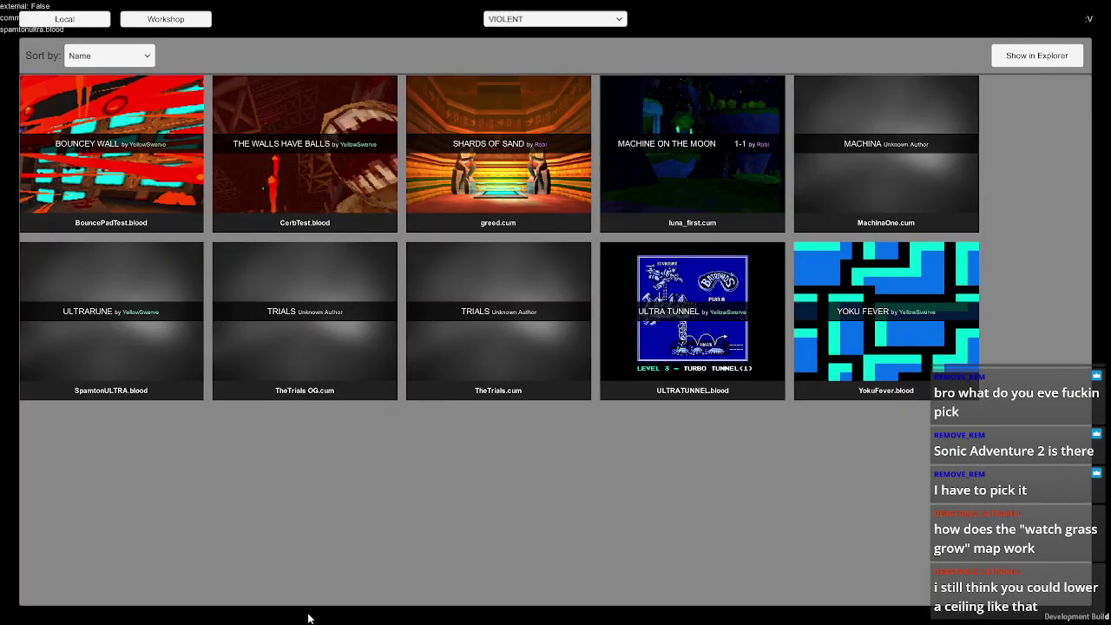
click(137, 345)
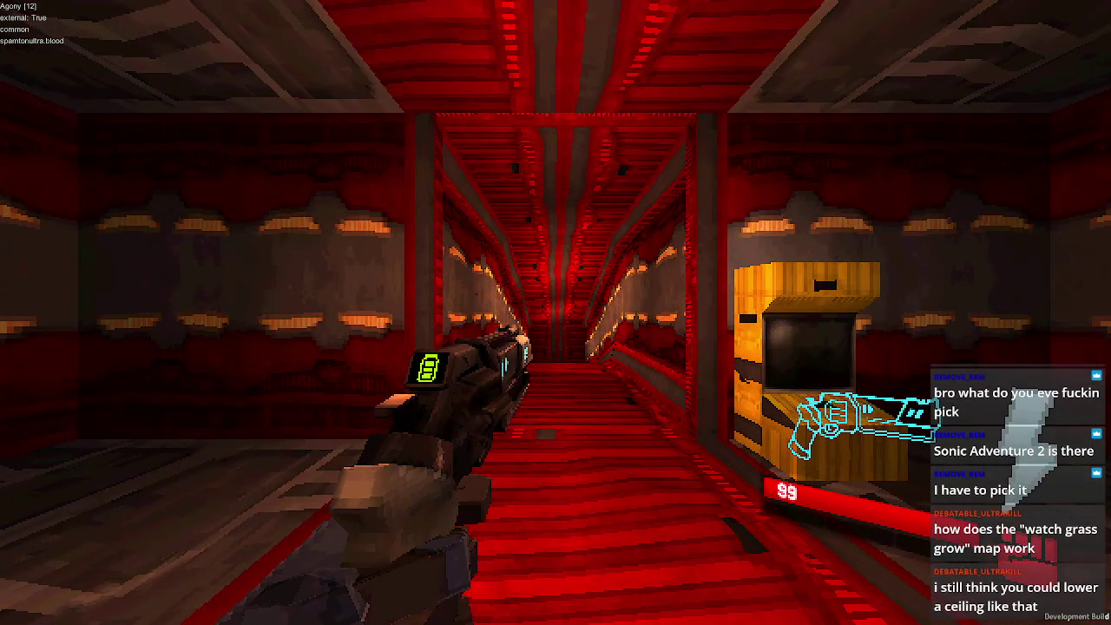
- Punch toward the corridor in the starting area, then quit the mission and return to the Unity editor
key(f)
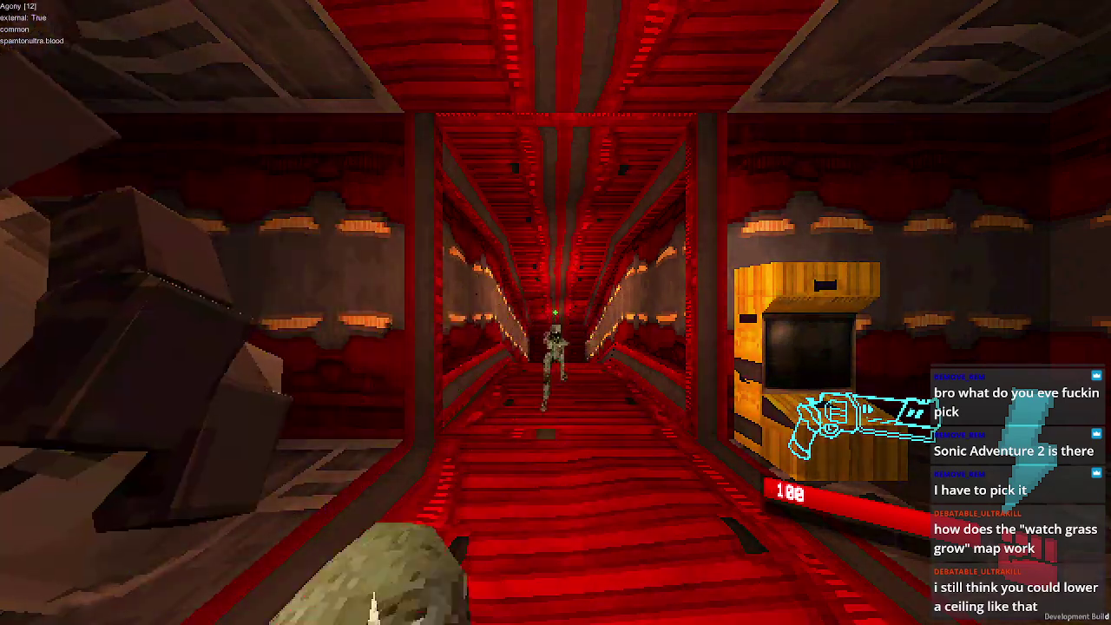
key(Escape)
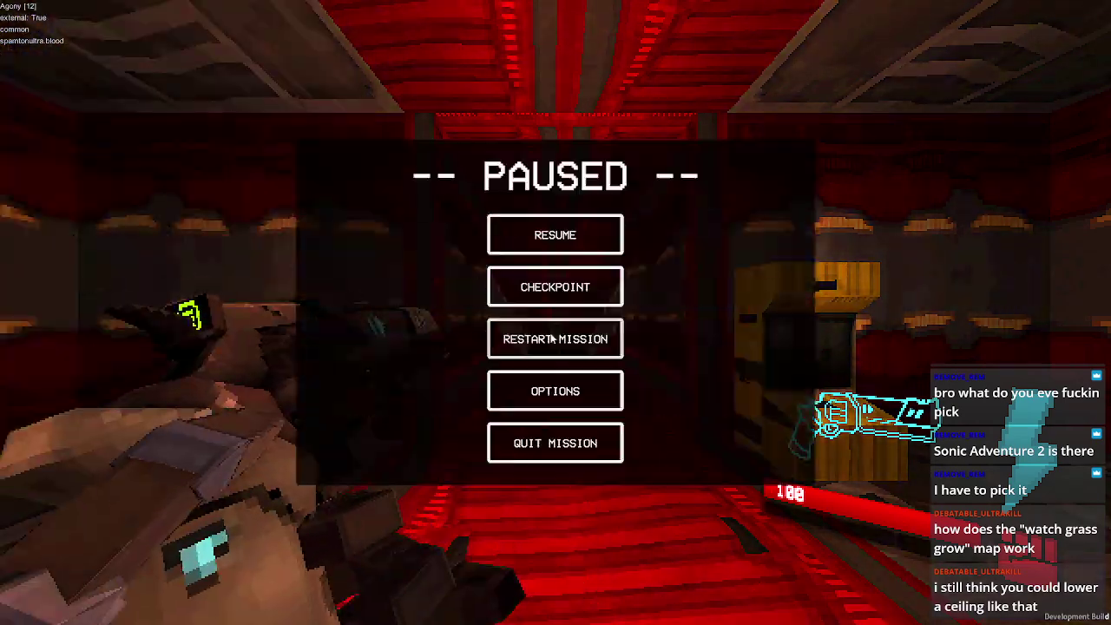
click(544, 447)
key(alt+Tab)
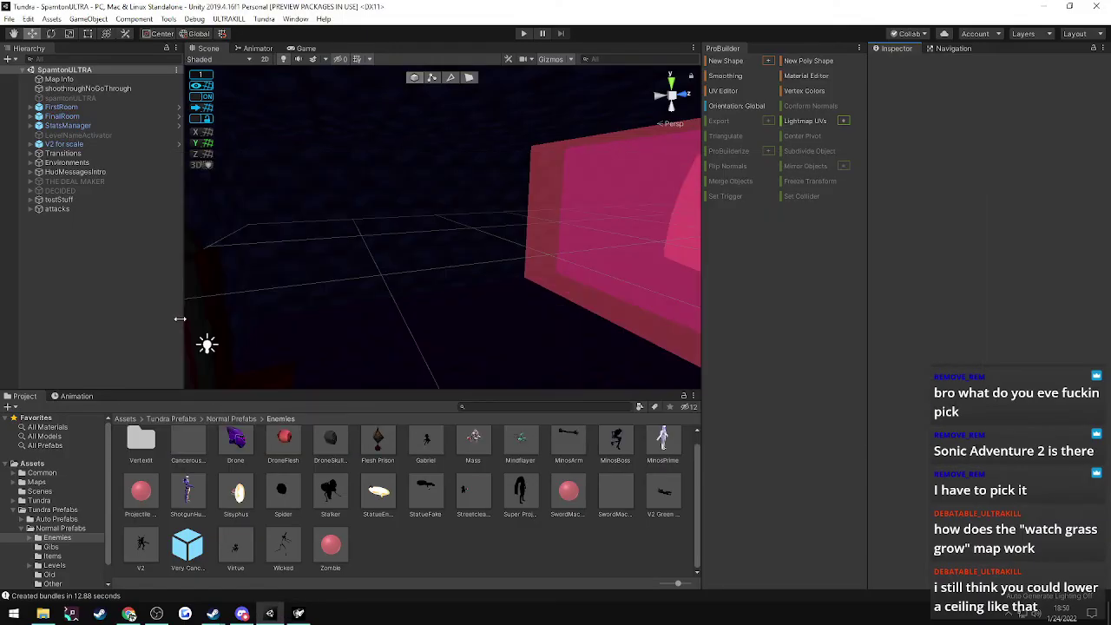
- Deactivate the attacks object and rebuild the SpamtonULTRA map bundle
click(57, 210)
click(899, 65)
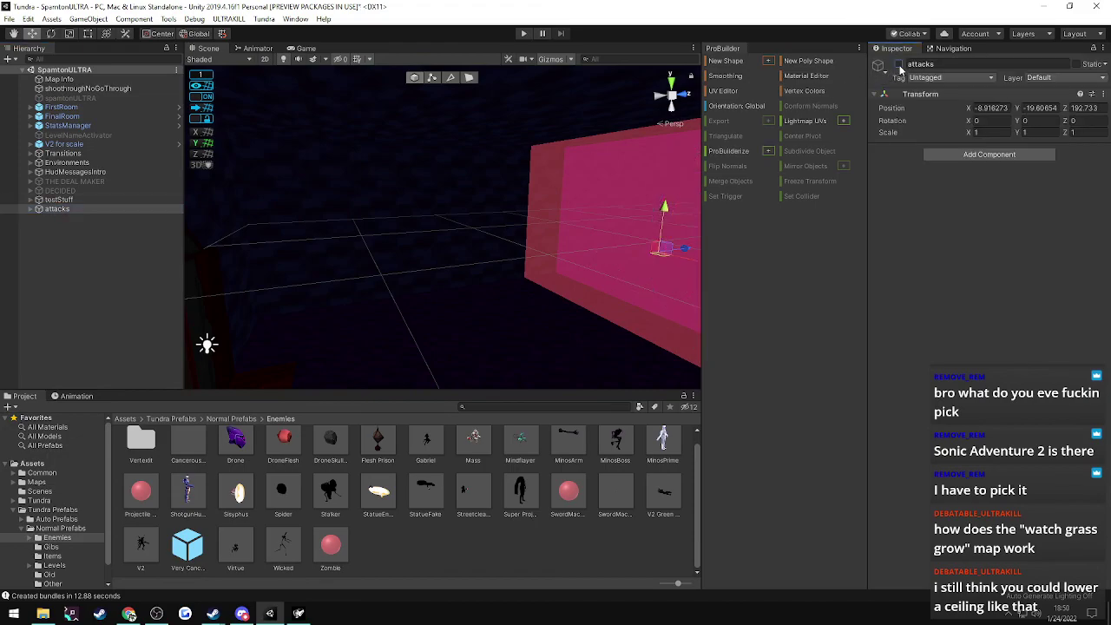
click(229, 18)
click(230, 33)
- Switch to ULTRAKILL, dash forward through the ULTRARUNE level from SpamtonULTRA.blood to test the filth stampede, and quit the mission
mouse_move(300, 615)
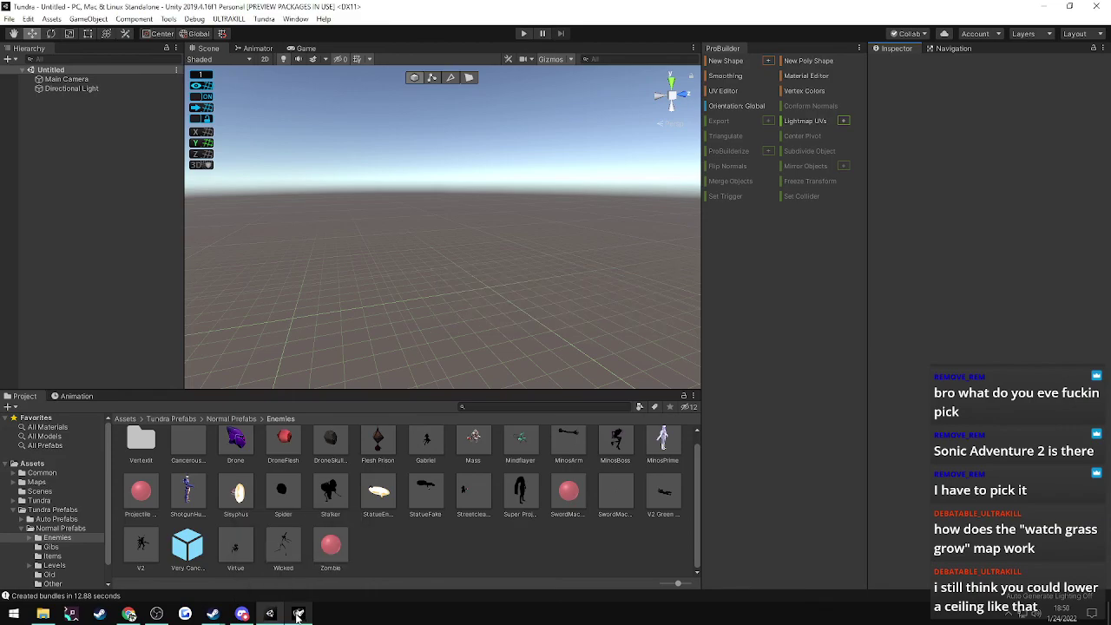
click(302, 615)
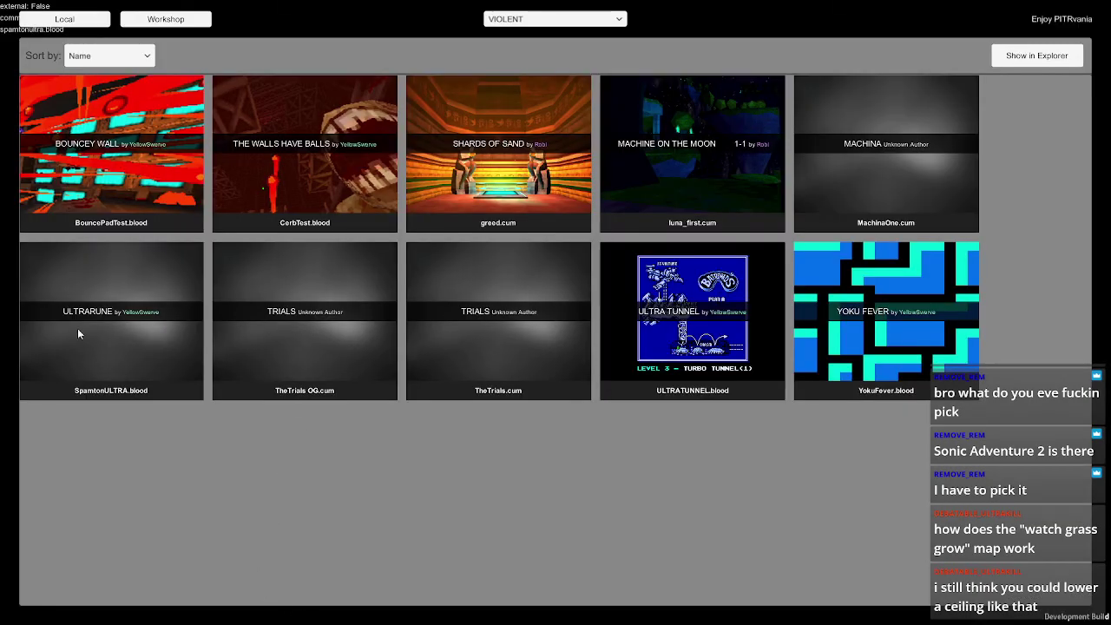
click(150, 353)
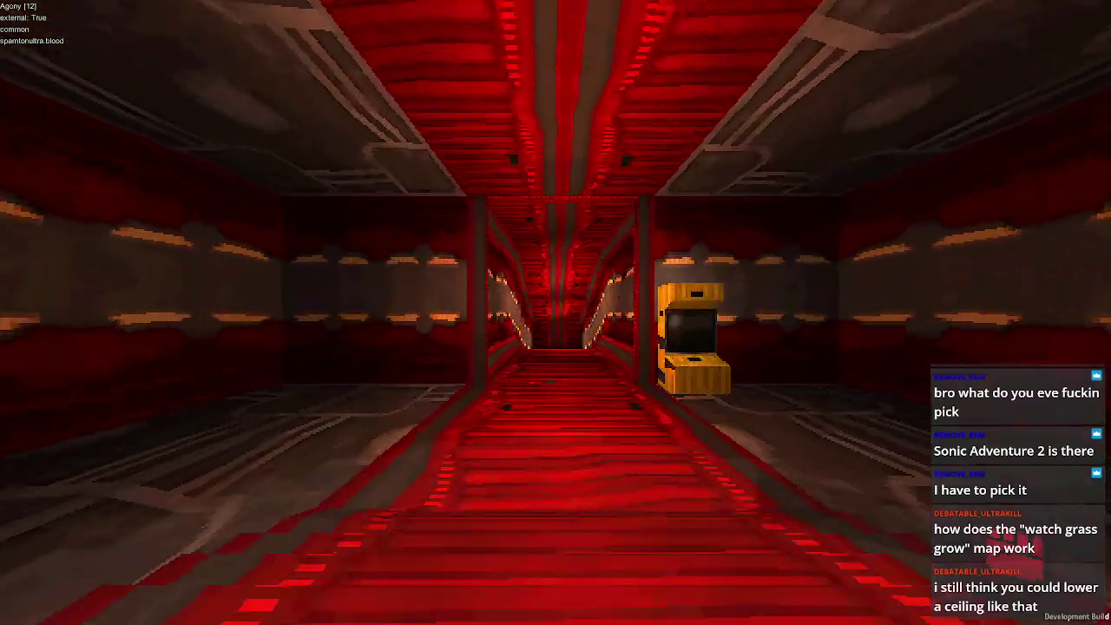
key(w)
key(shift)
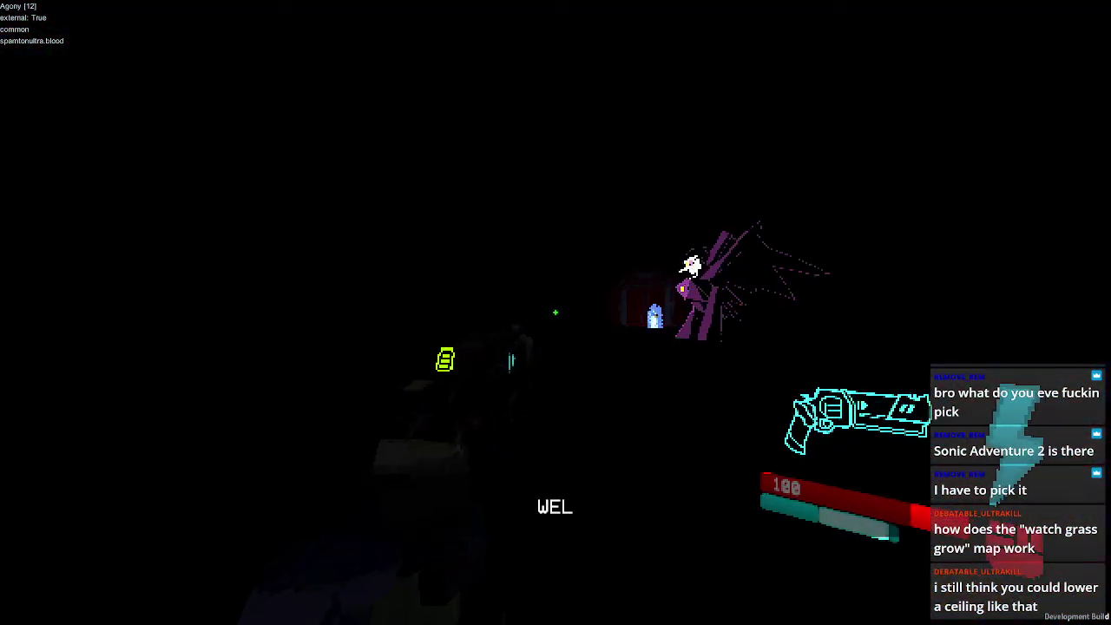
key(s)
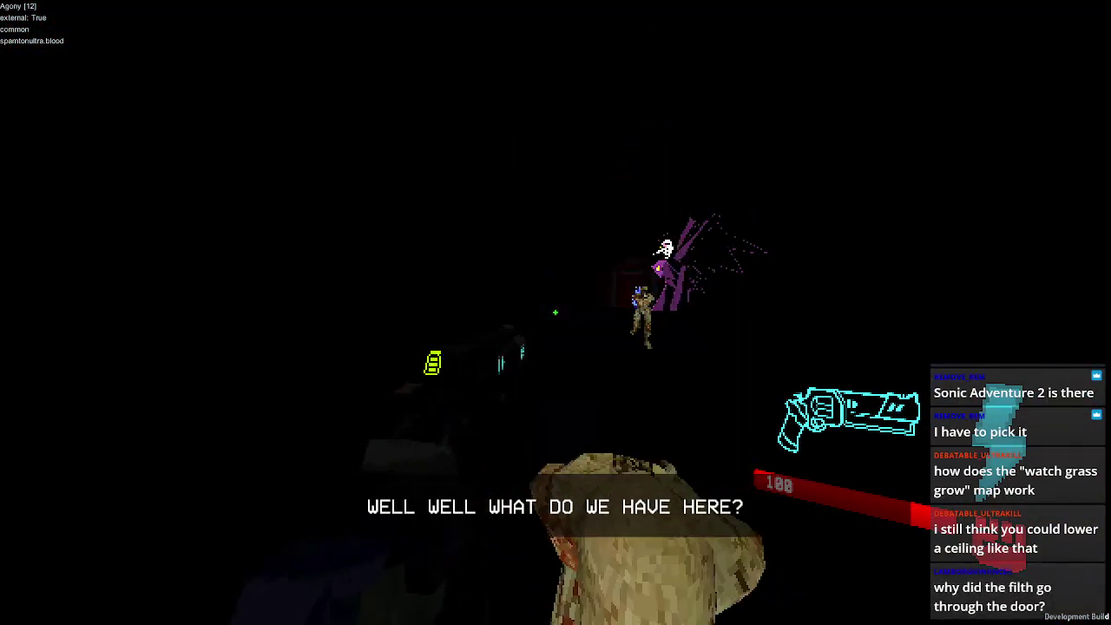
key(Escape)
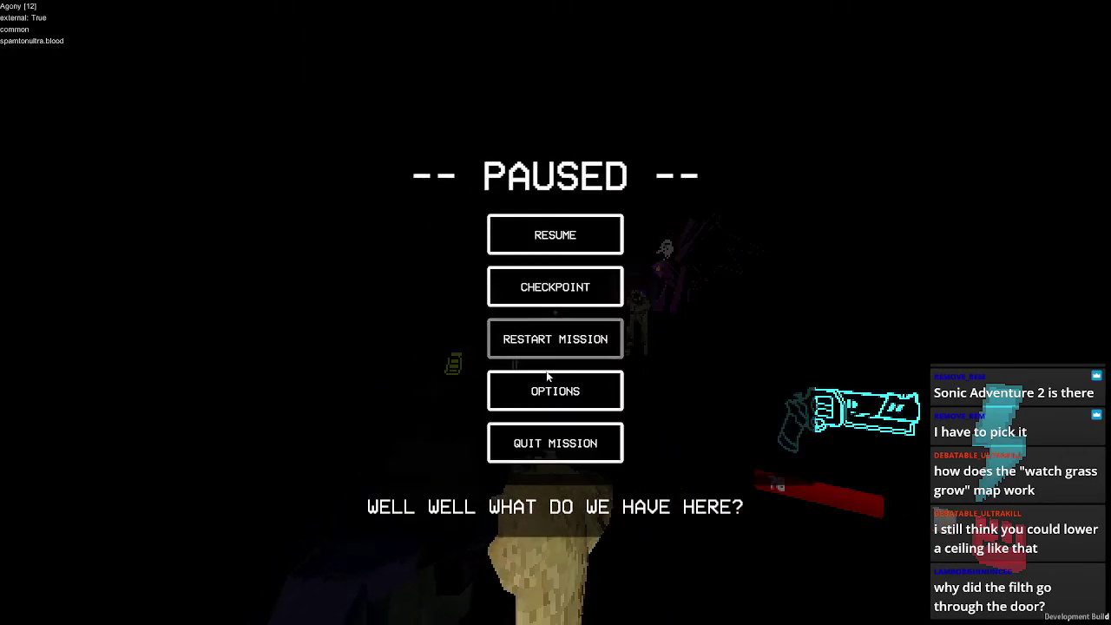
click(569, 450)
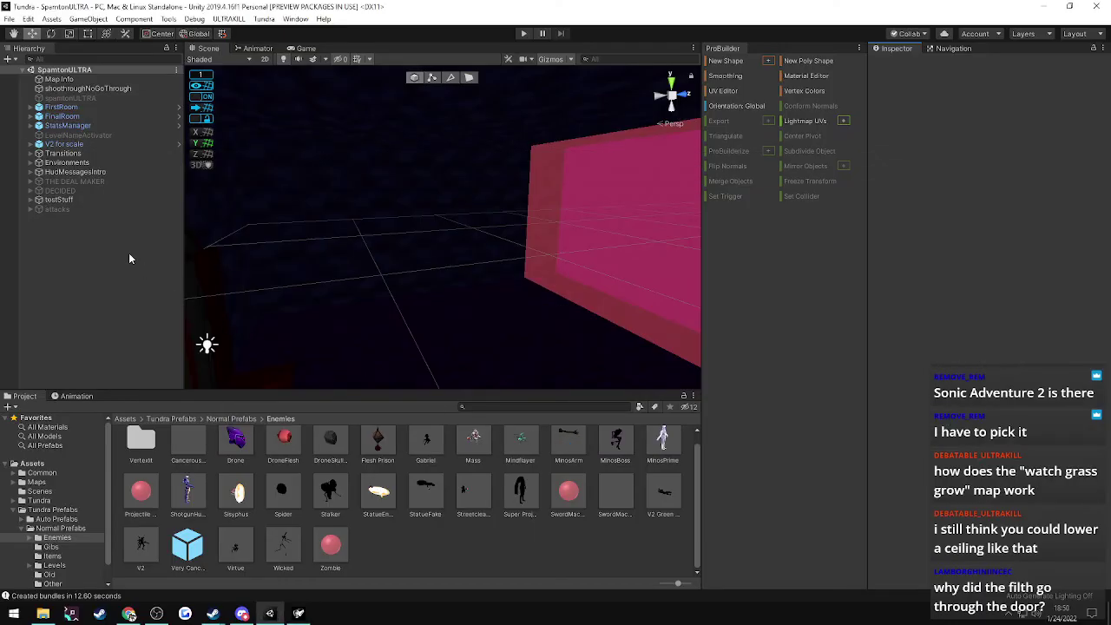
- Add an On Jump Released entry to filthStampede's Player Input Hooks that calls PlayerUtilities.UnfreezePlayer on that object, and save the scene
click(52, 211)
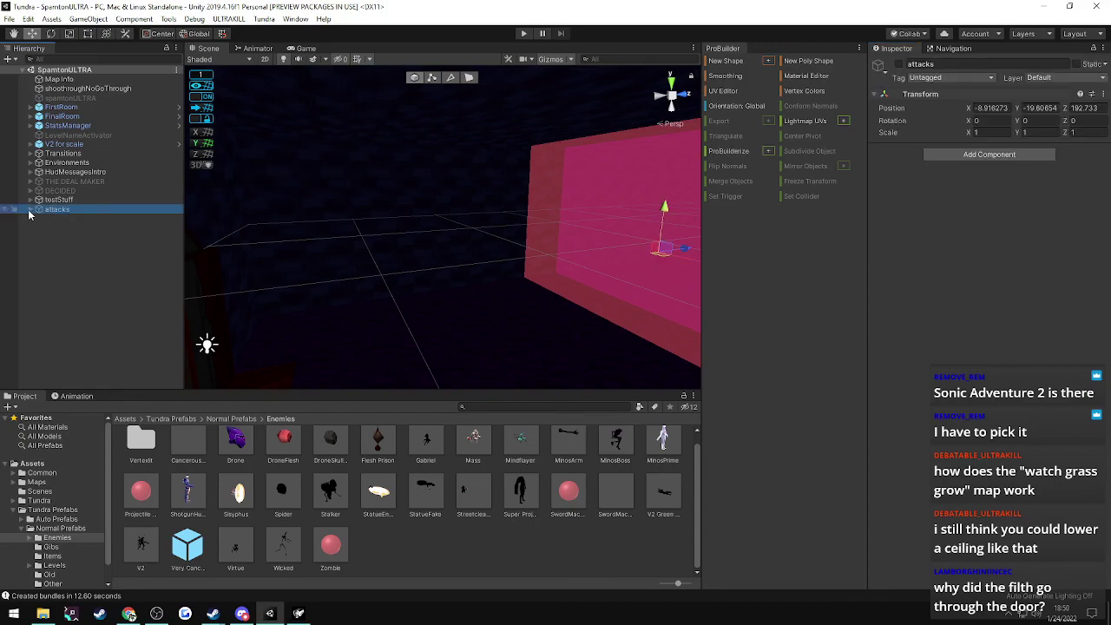
click(30, 210)
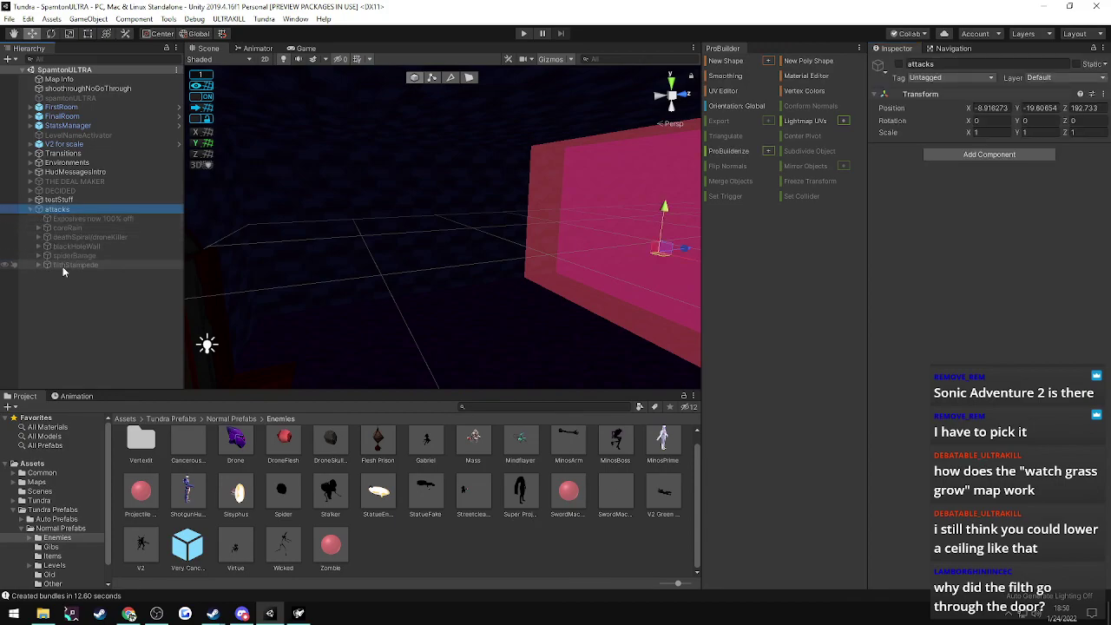
click(63, 264)
scroll(930, 378, down, 5)
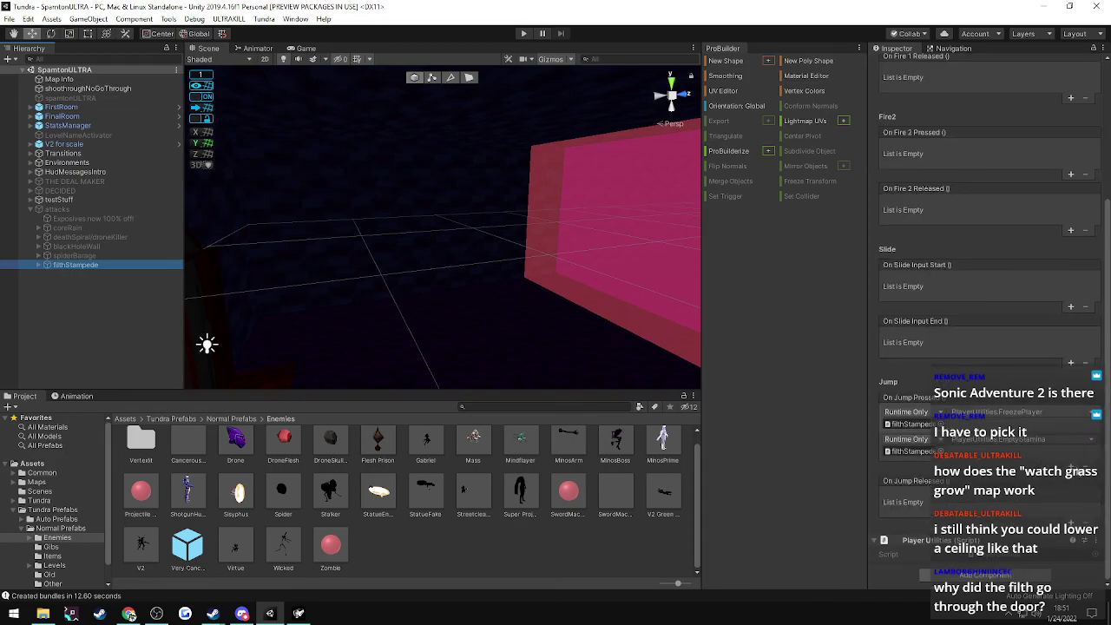
click(1071, 524)
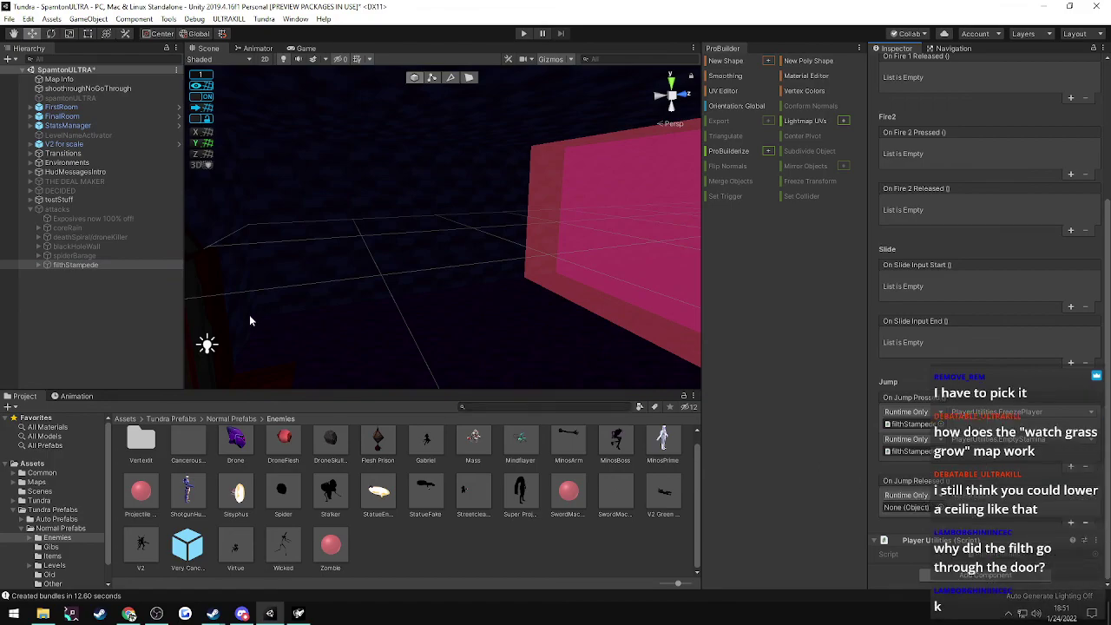
drag(85, 263, 901, 512)
click(967, 496)
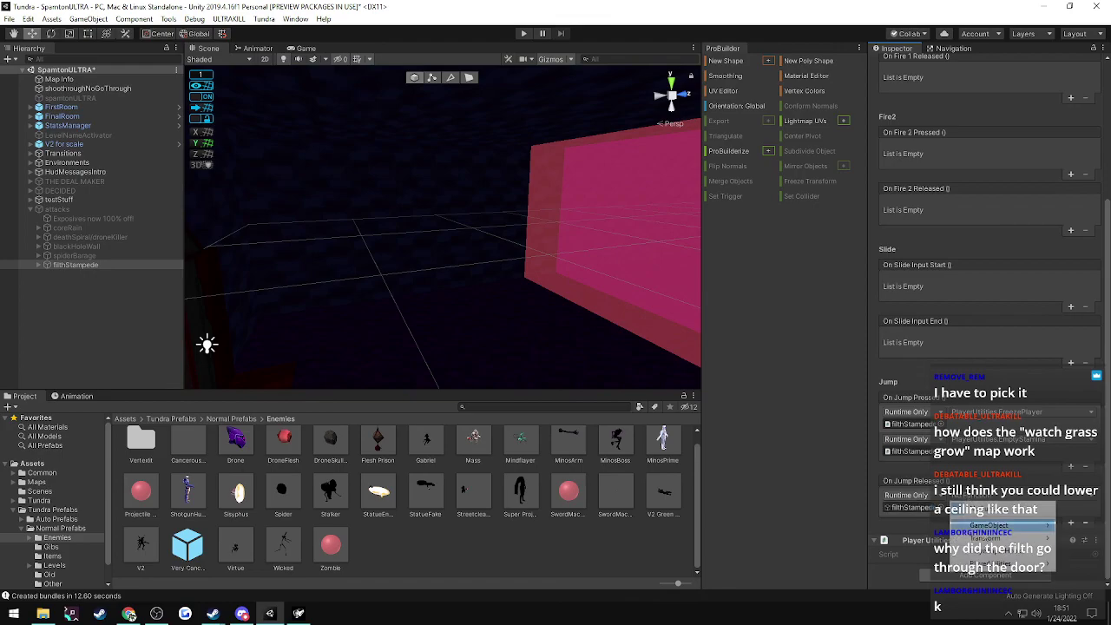
mouse_move(998, 564)
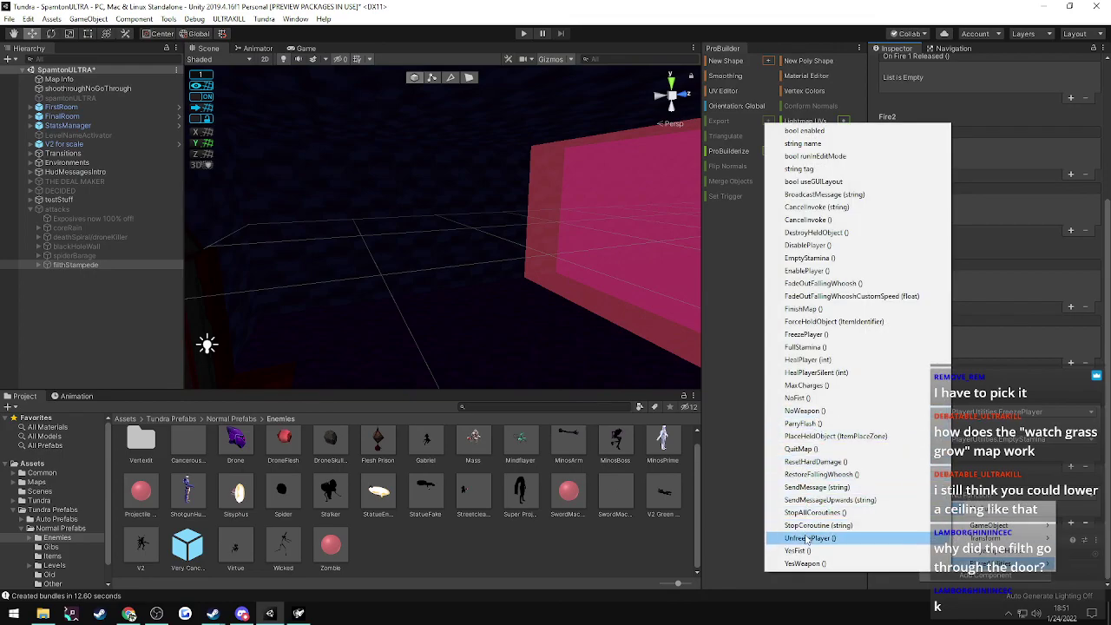
click(804, 538)
key(ctrl+s)
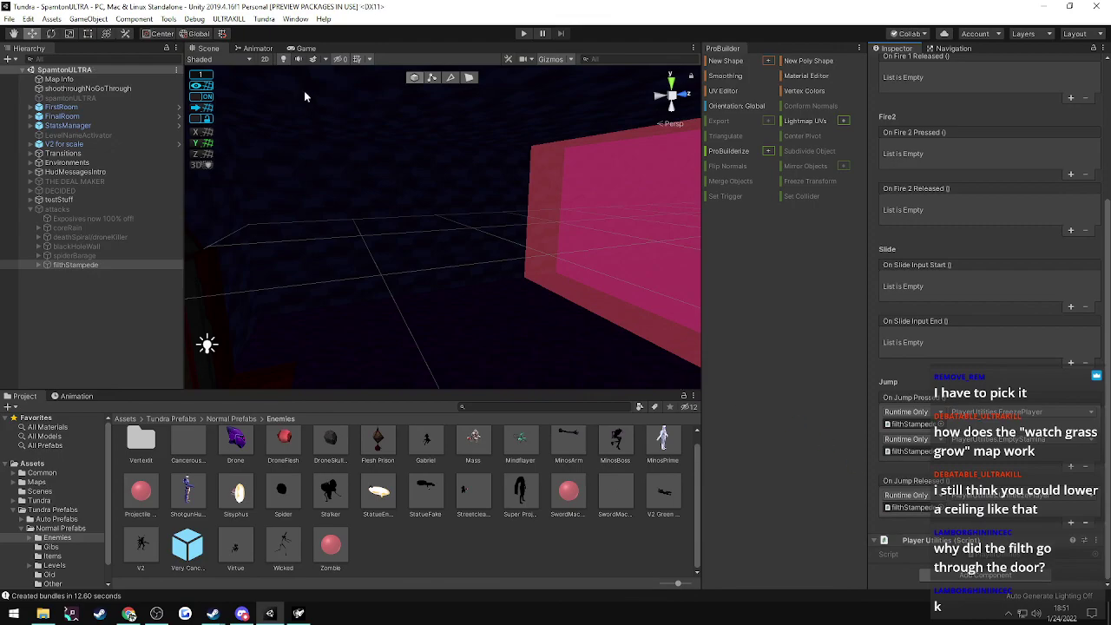
- Rebuild the bundle with the new jump release event, and load ULTRARUNE from SpamtonULTRA.blood in ULTRAKILL
click(232, 20)
click(256, 60)
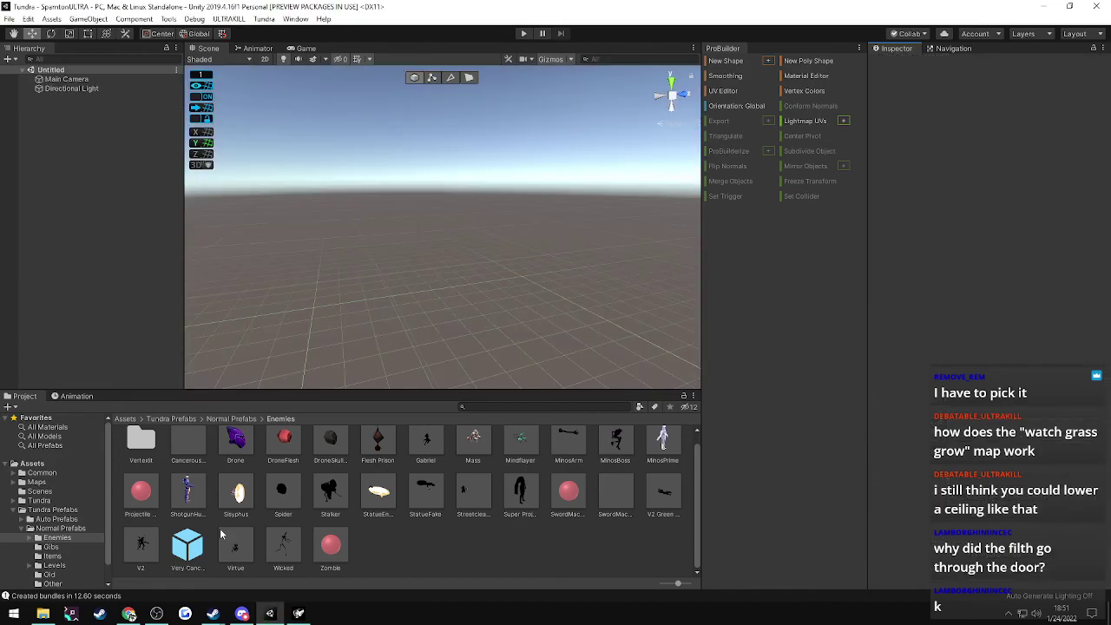
click(302, 618)
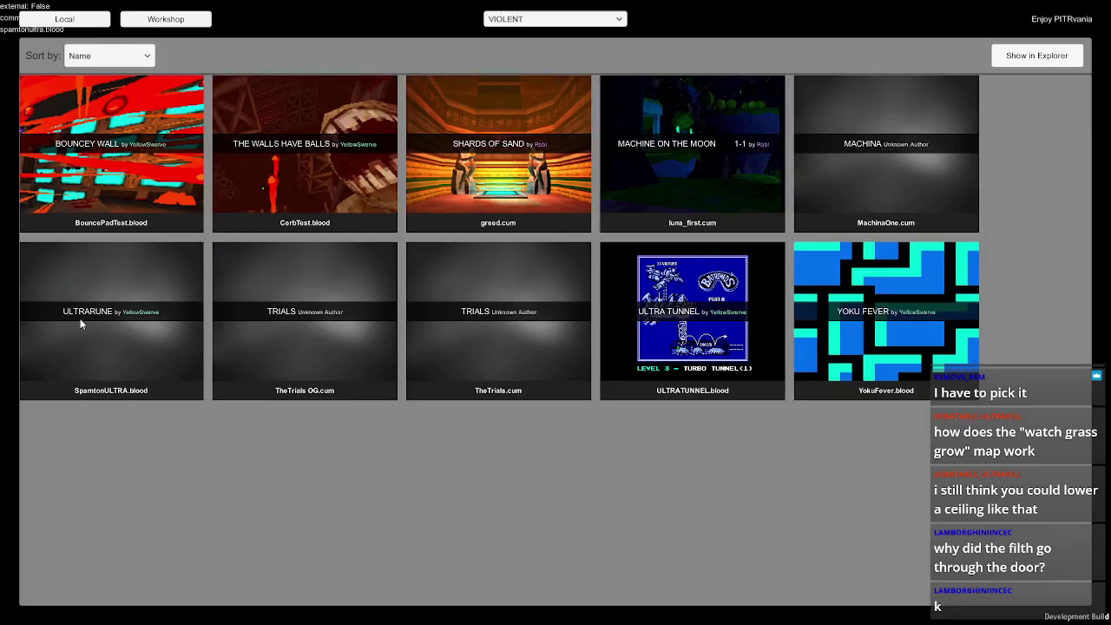
click(190, 330)
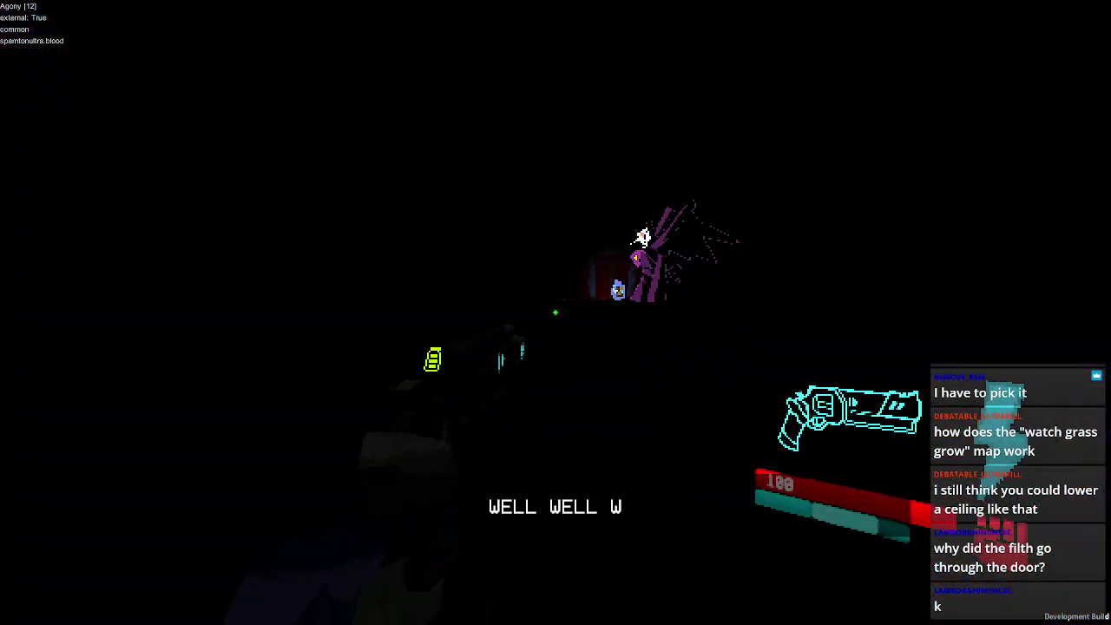
- Playtest the filth stampede in ULTRARUNE by fighting the charging filth with the revolver and shotgun while dashing
click(556, 313)
key(e)
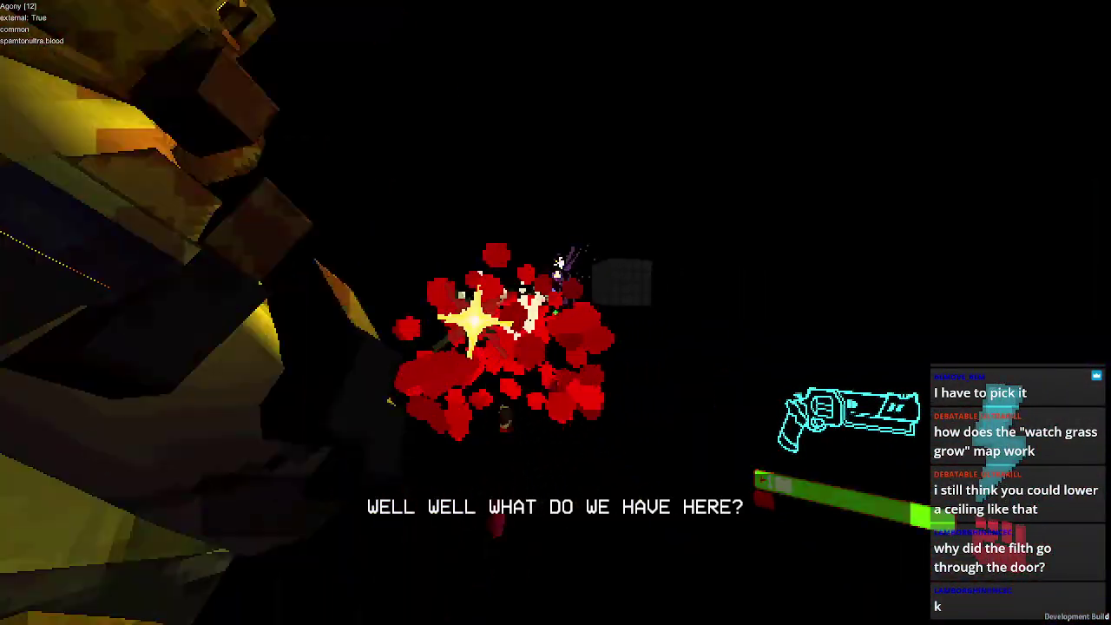
click(555, 313)
click(556, 312)
key(2)
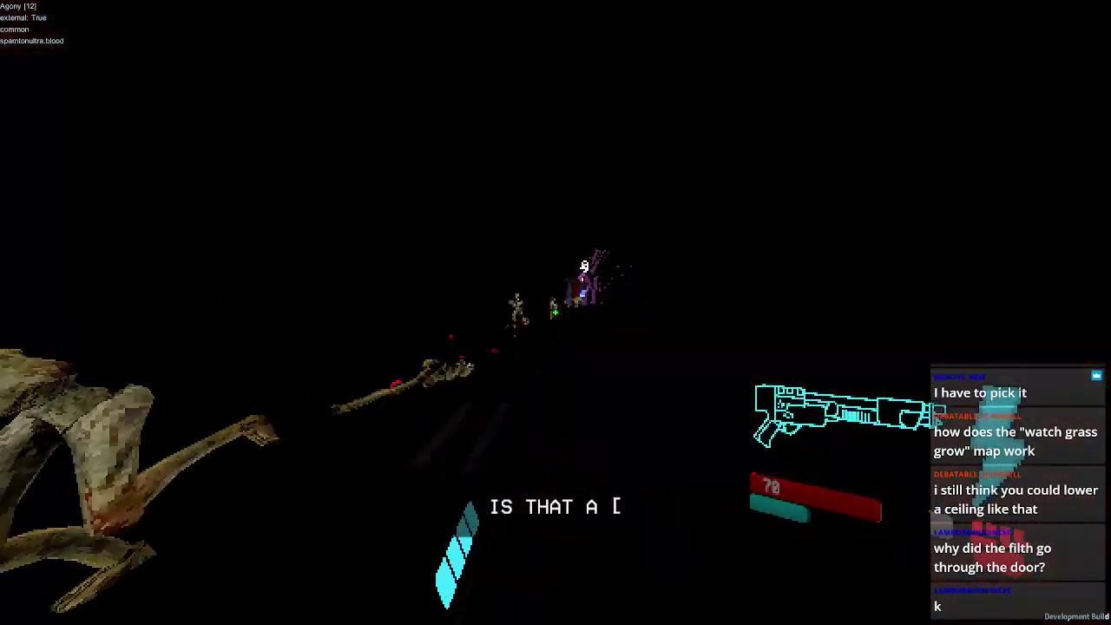
key(shift)
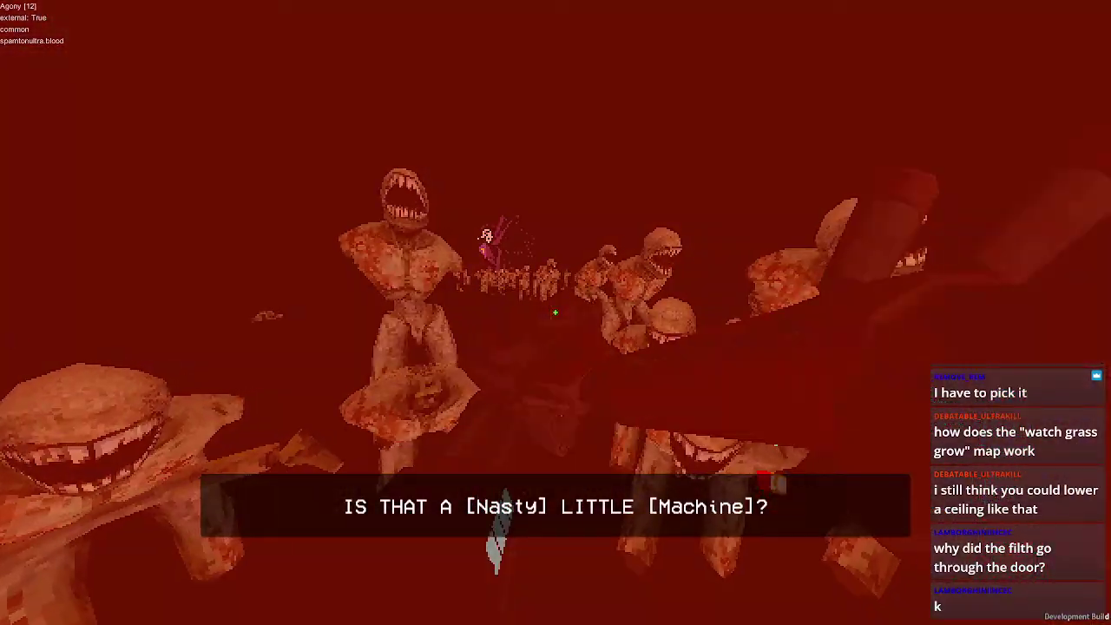
click(556, 313)
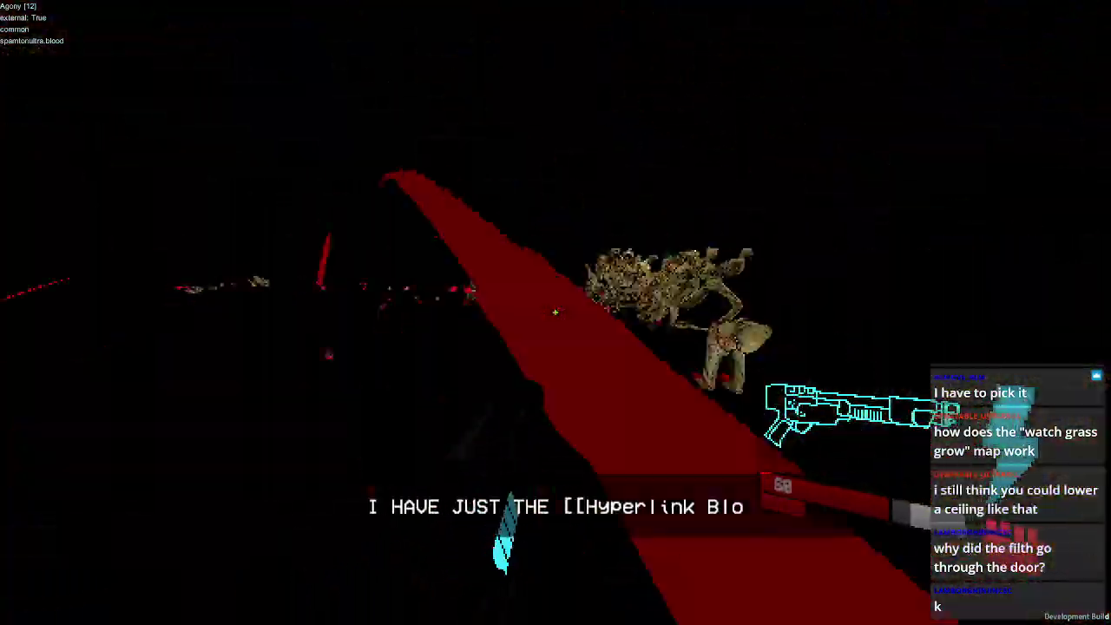
click(556, 313)
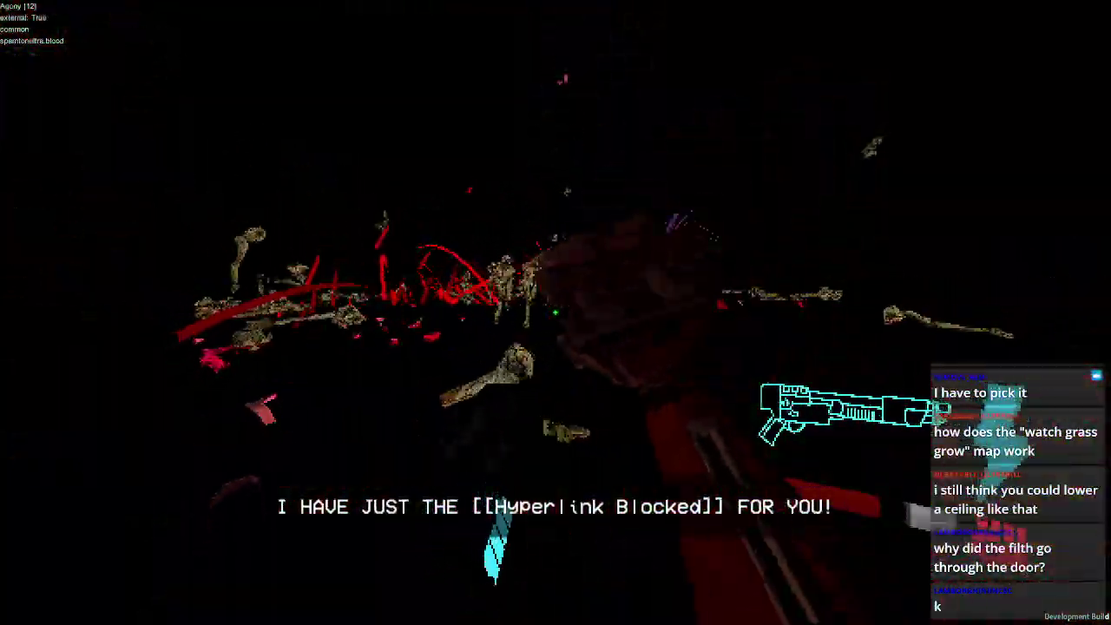
- Clear the remaining filth with alternating weapons, advance toward Spamton up to his deal offer, and quit the mission
key(1)
key(e)
click(556, 313)
key(2)
click(556, 312)
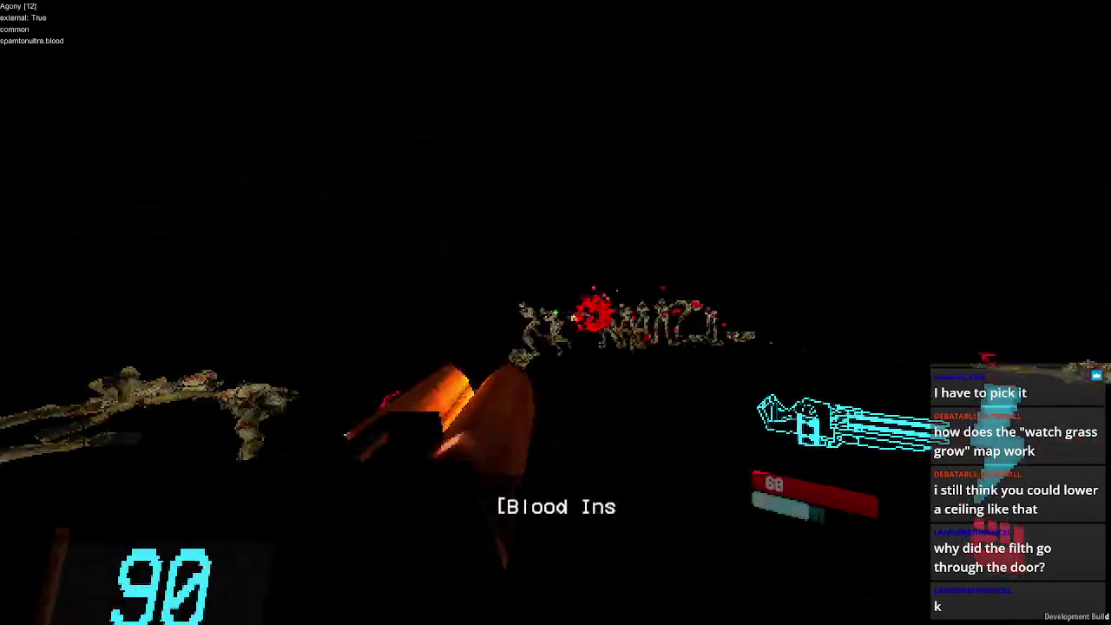
drag(555, 312, 556, 312)
key(f)
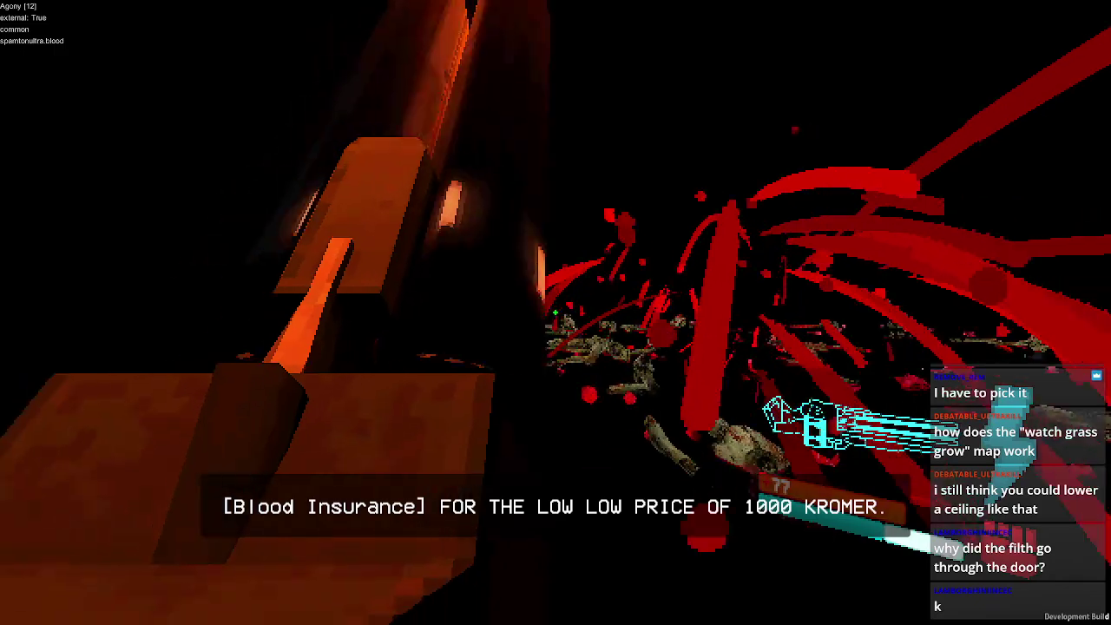
key(w)
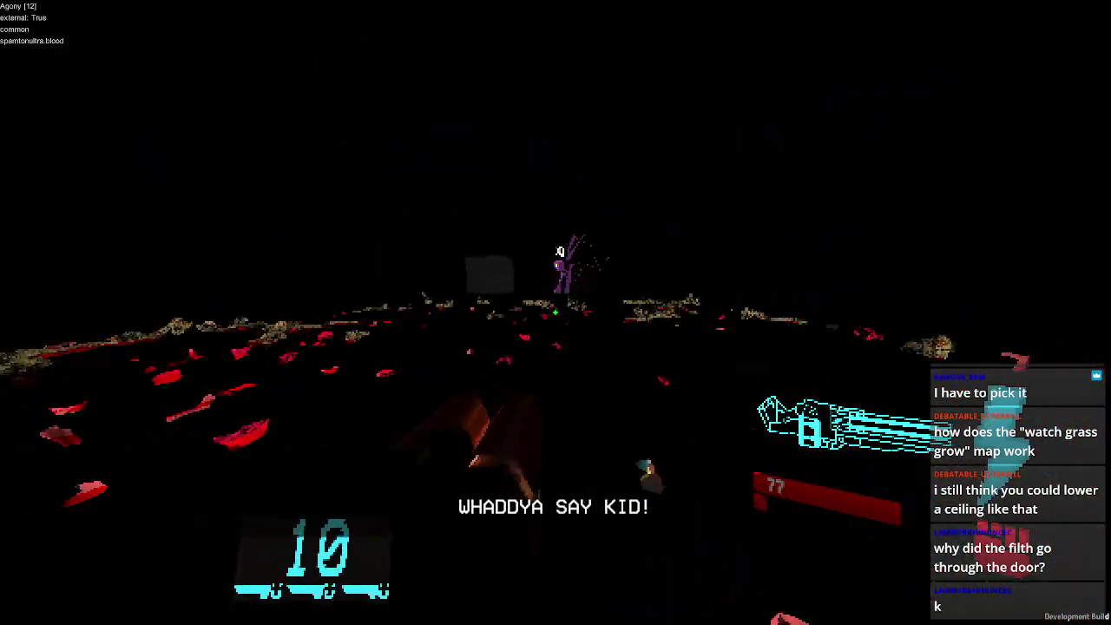
key(w)
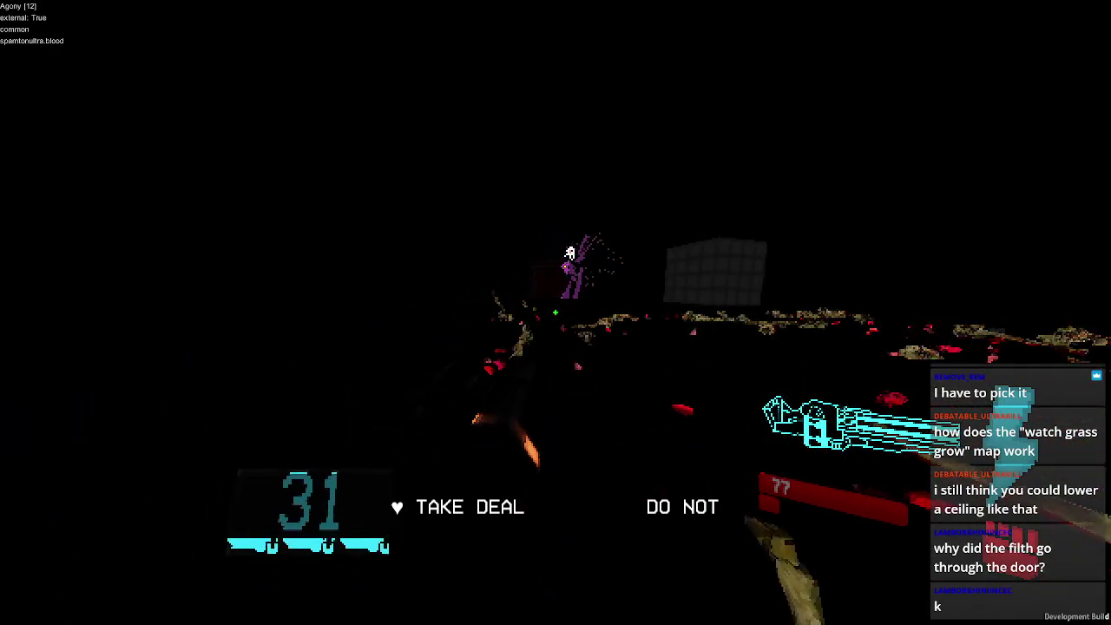
key(Escape)
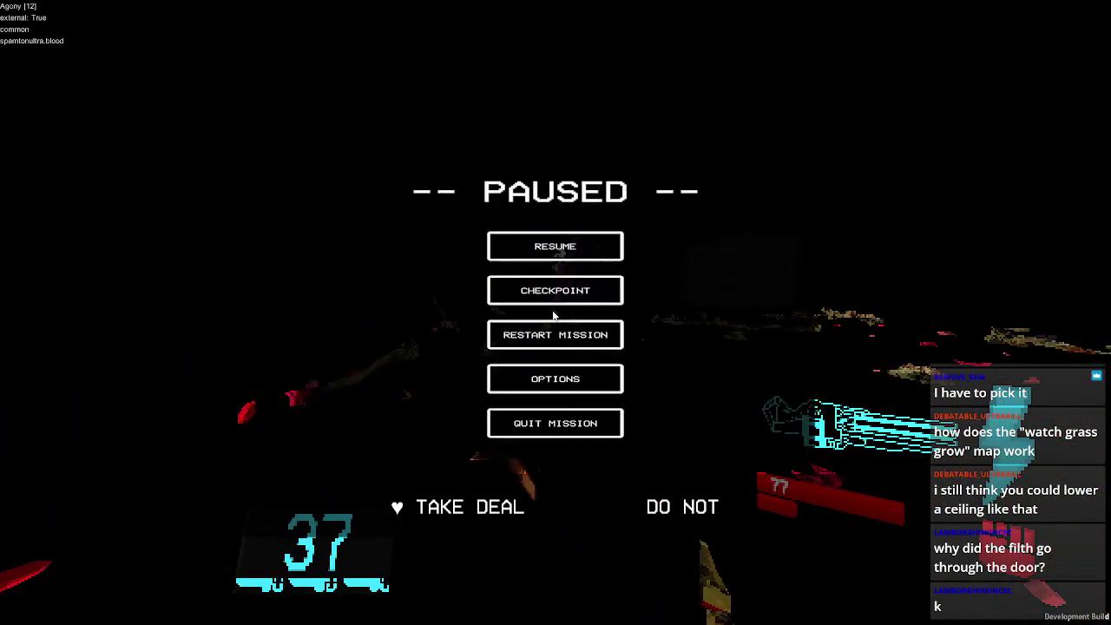
click(548, 451)
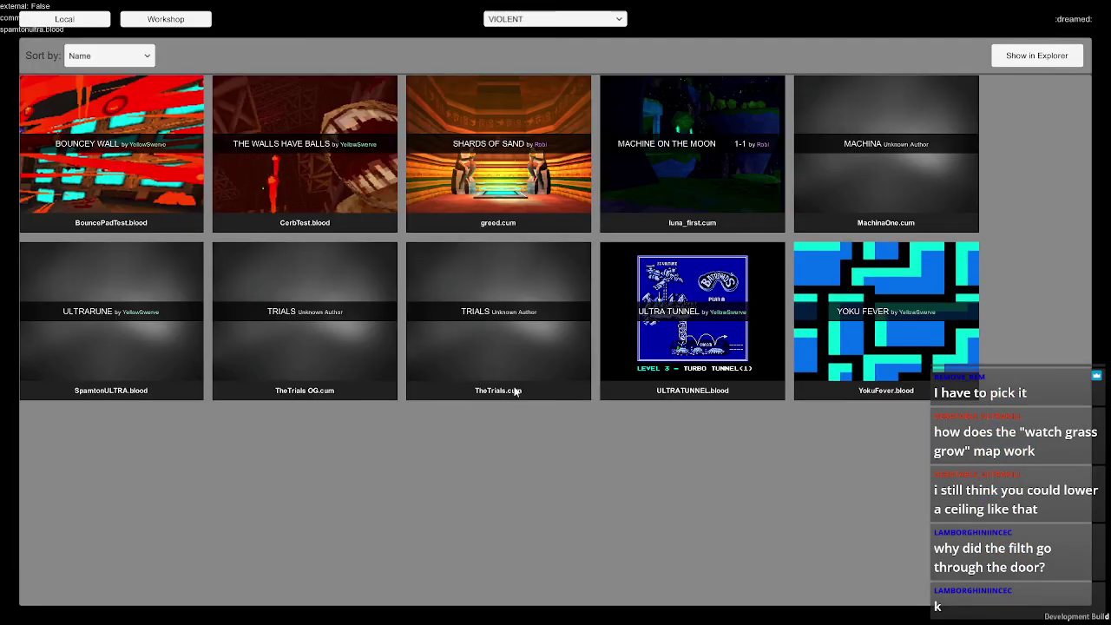
- Switch to Unity, expand the attacks object, and review filthStampede's Player Input Hooks and their jump events
key(alt+Tab)
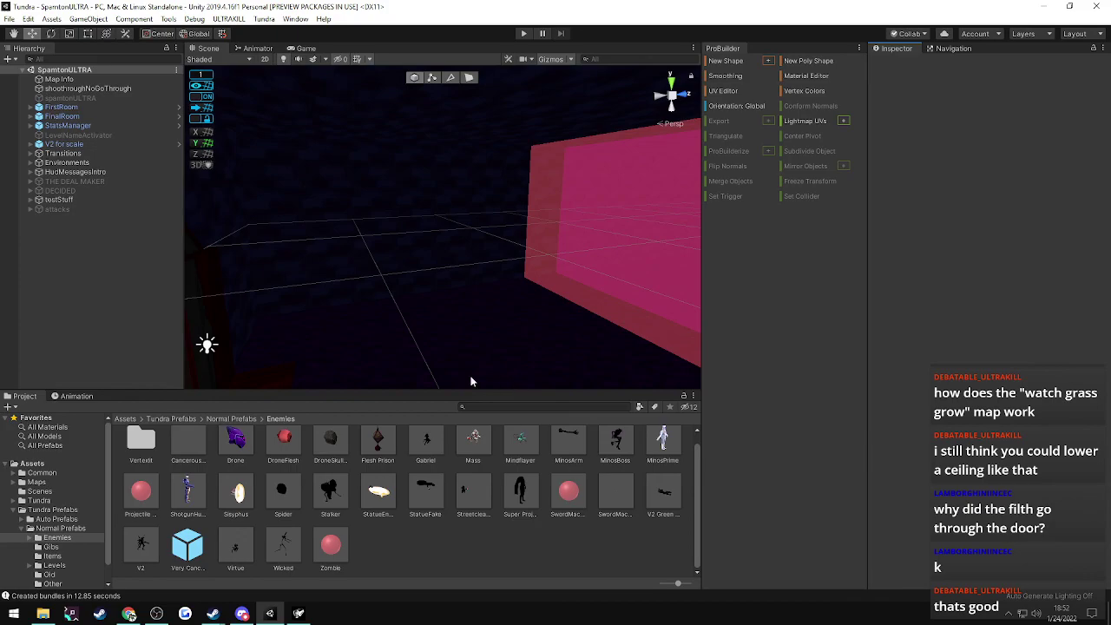
click(31, 209)
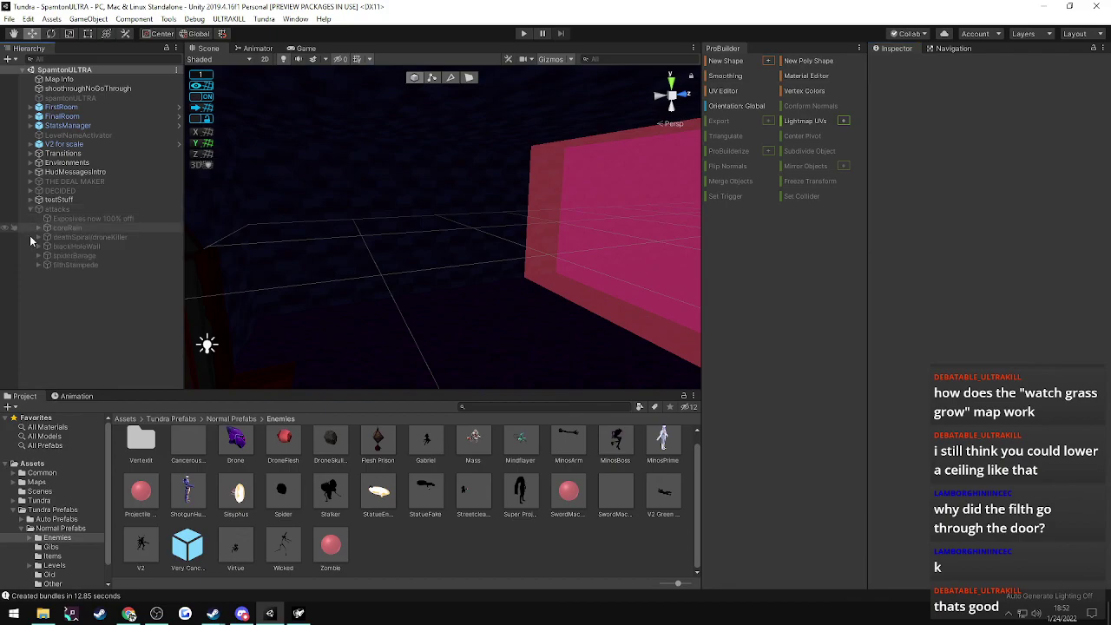
click(51, 264)
scroll(946, 391, down, 4)
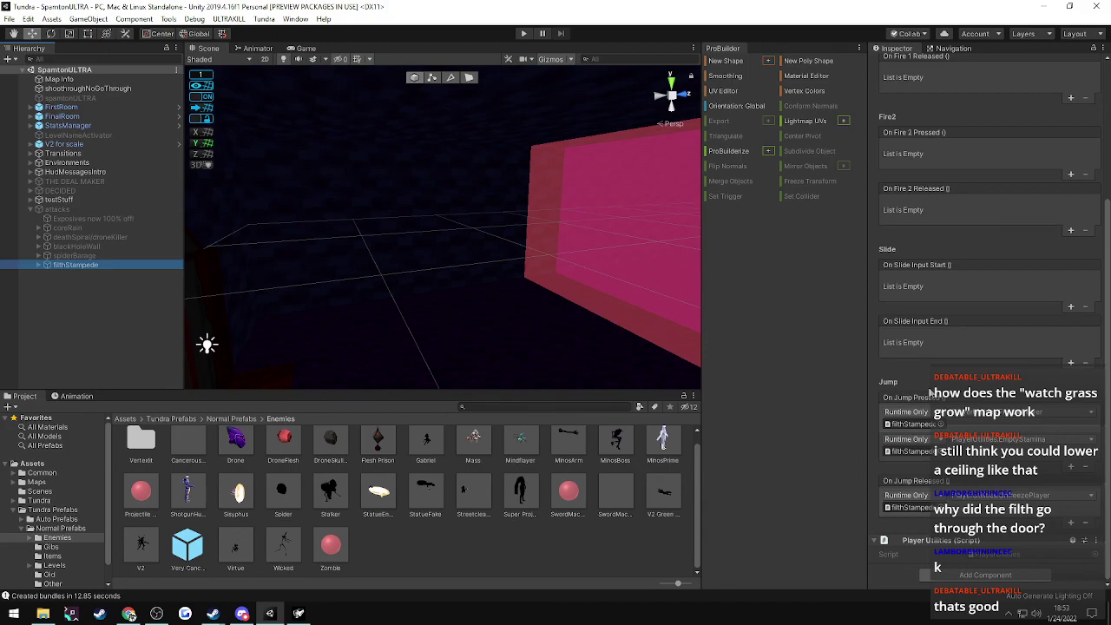
scroll(944, 317, up, 5)
scroll(945, 317, down, 2)
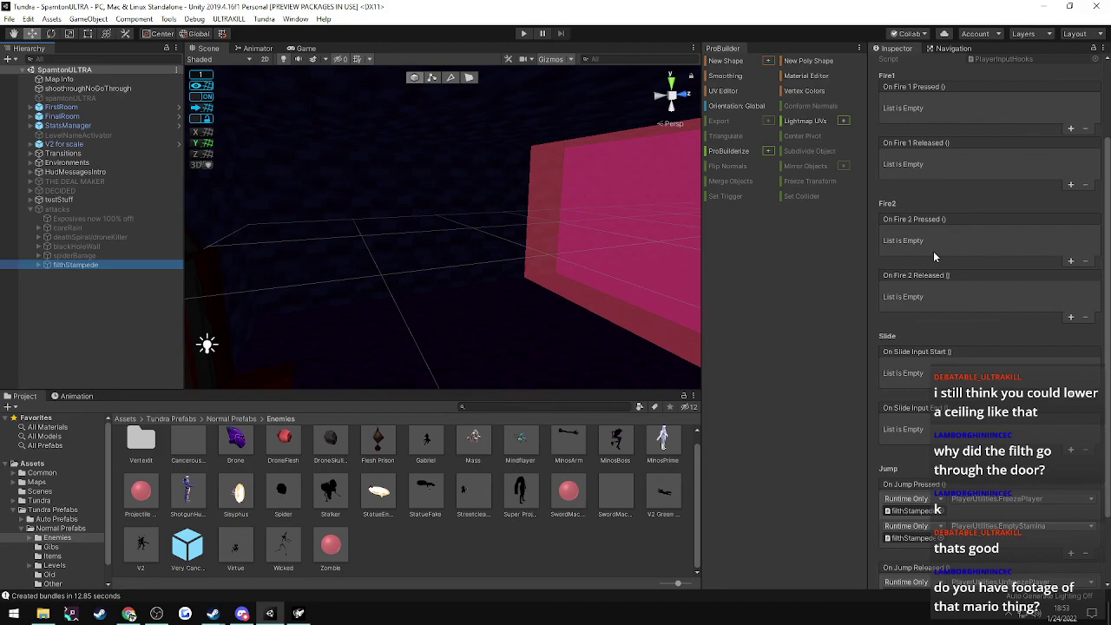
- Switch to File Explorer and look through the Downloads folder for footage of the Mario project
click(43, 614)
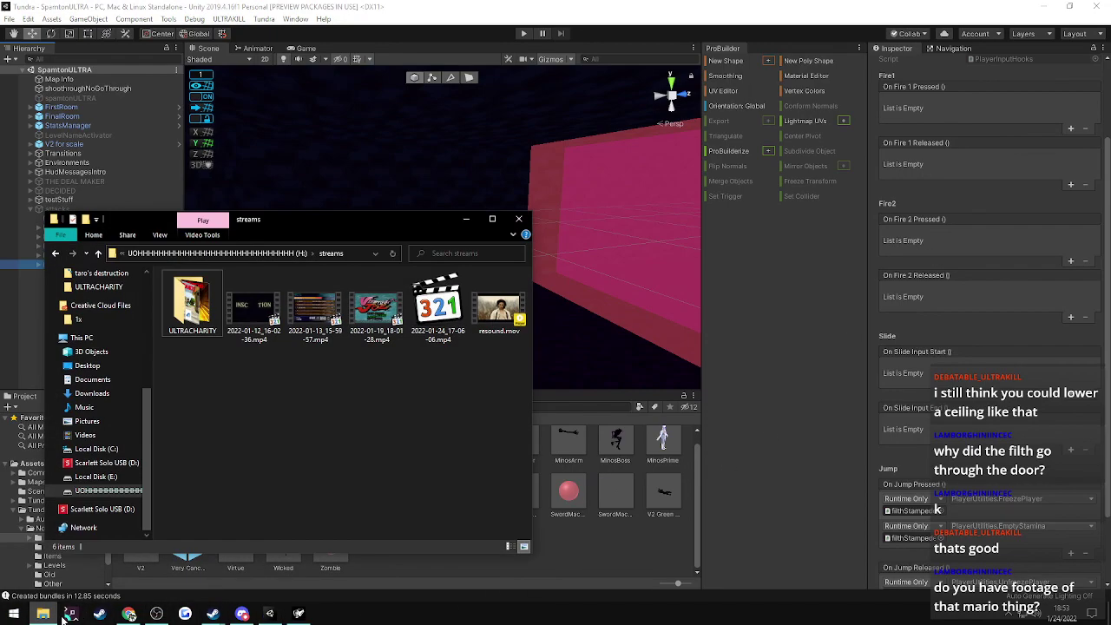
click(87, 394)
scroll(221, 387, down, 10)
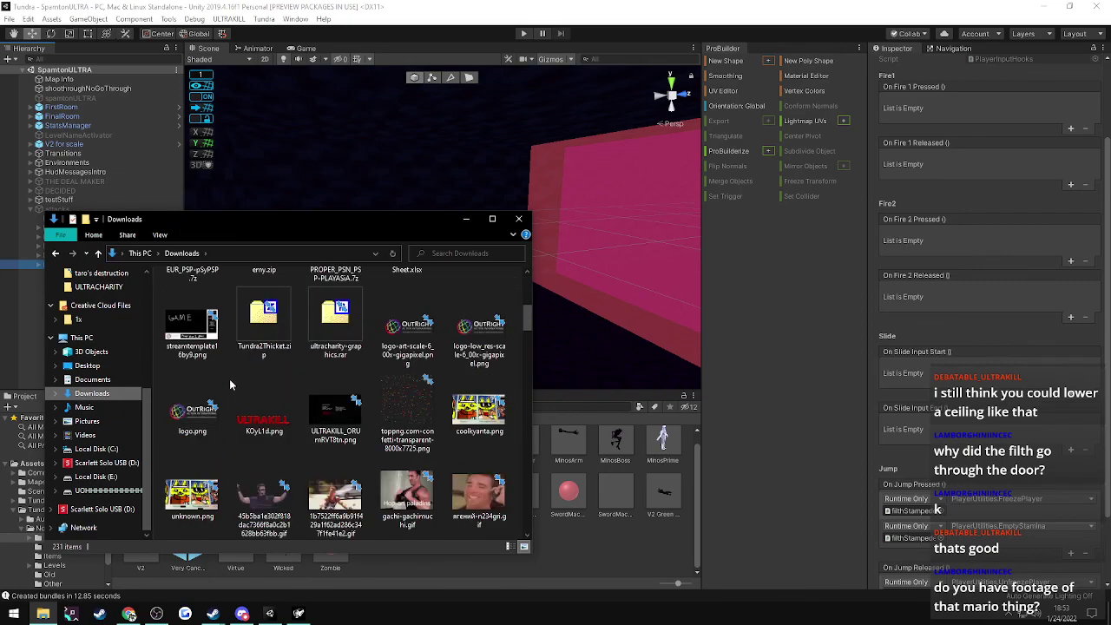
scroll(232, 384, down, 3)
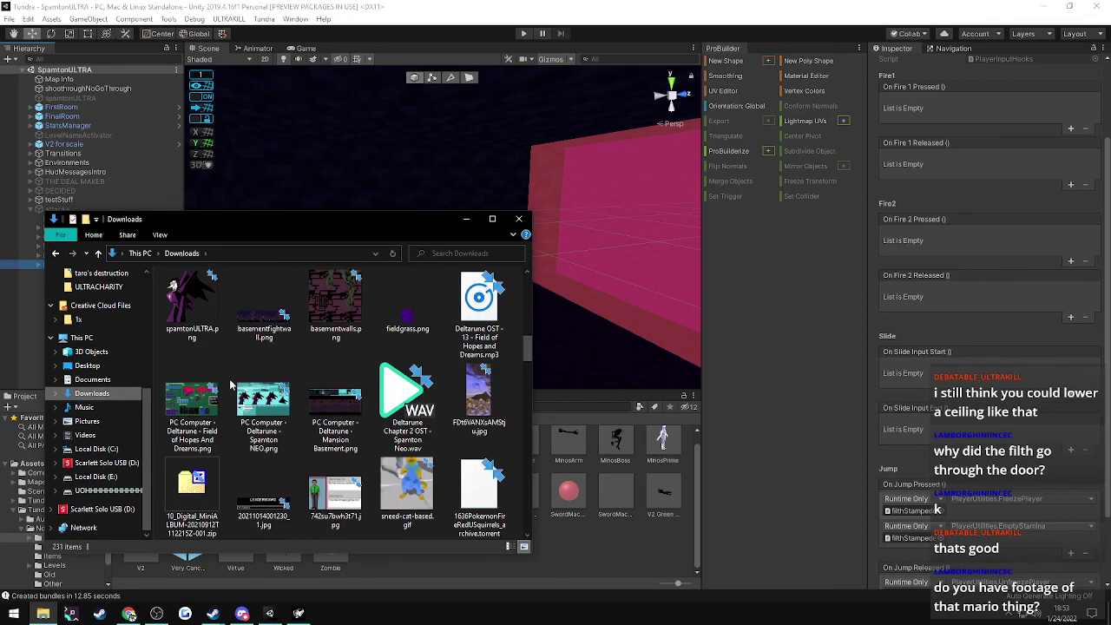
scroll(231, 385, down, 5)
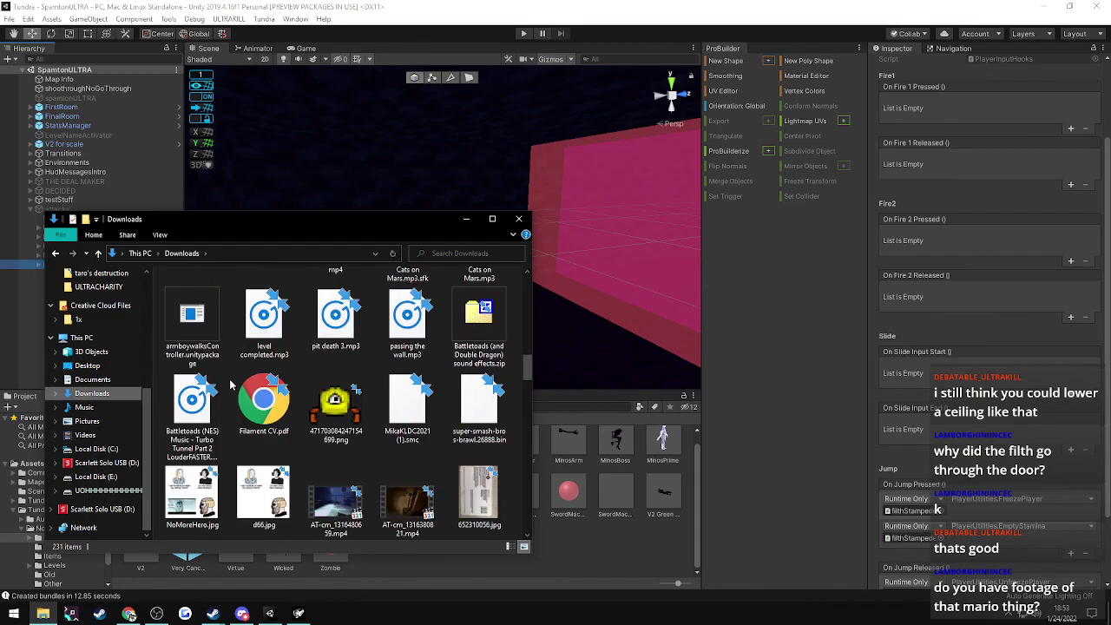
scroll(231, 385, down, 6)
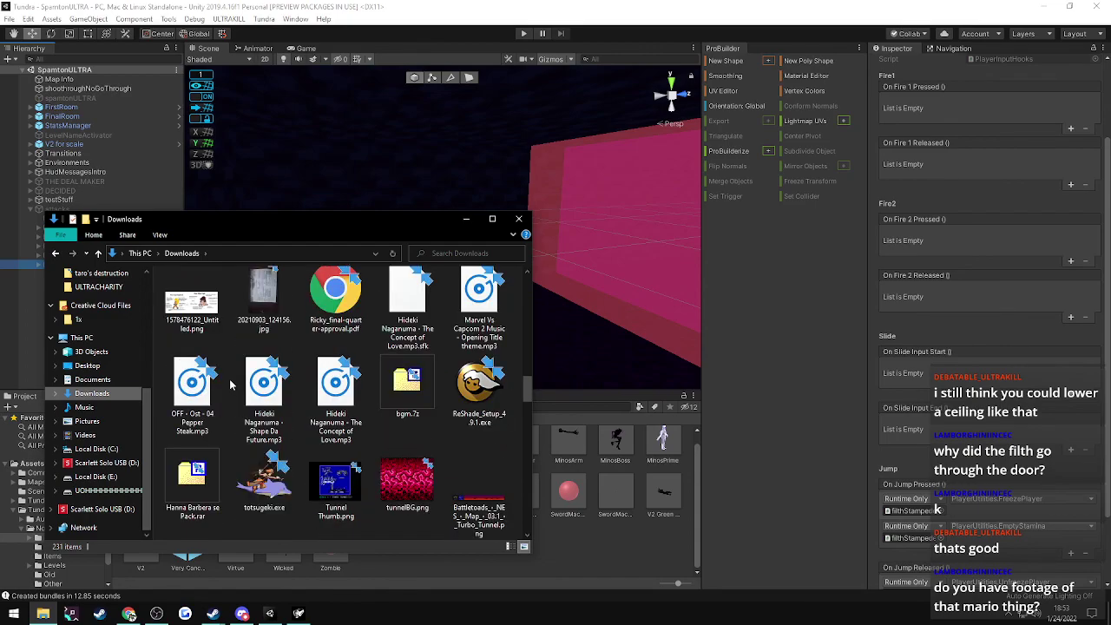
scroll(231, 384, down, 6)
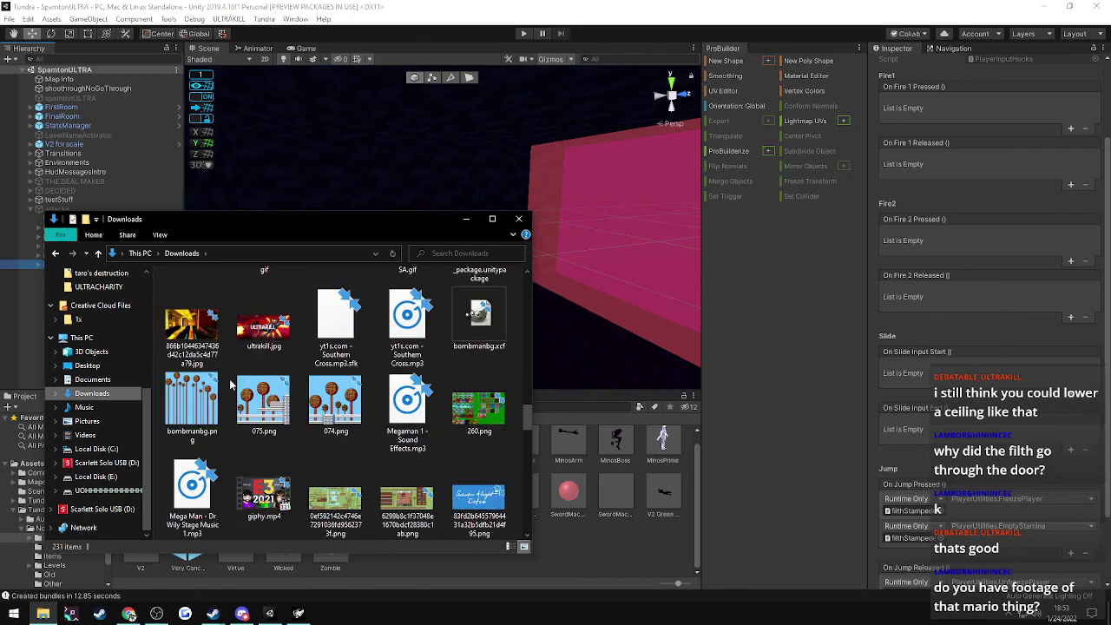
scroll(231, 385, down, 5)
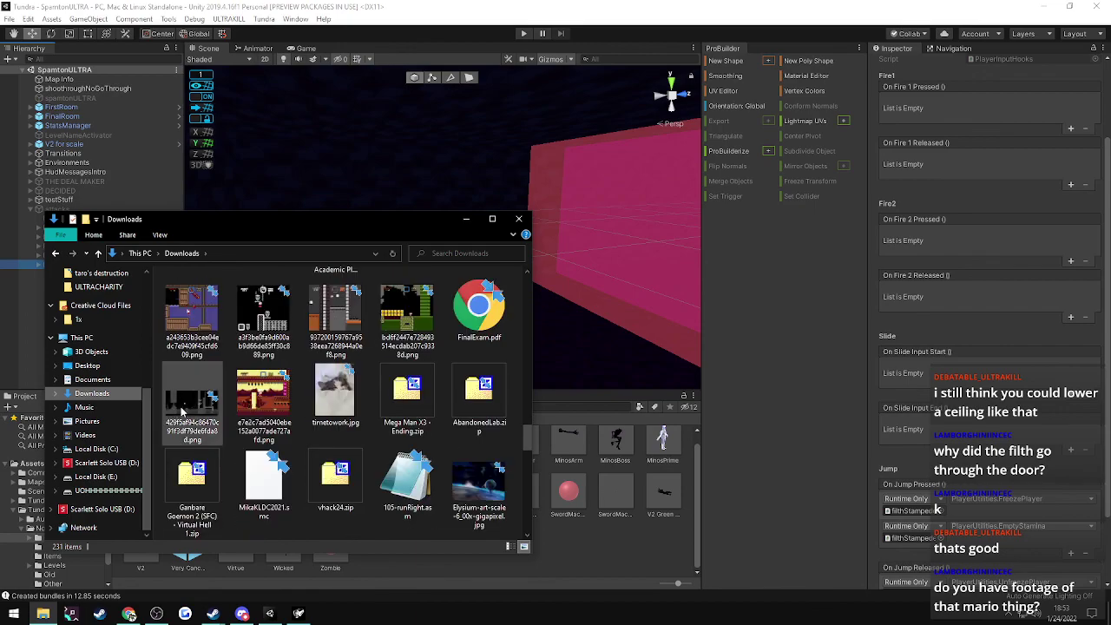
scroll(181, 411, down, 5)
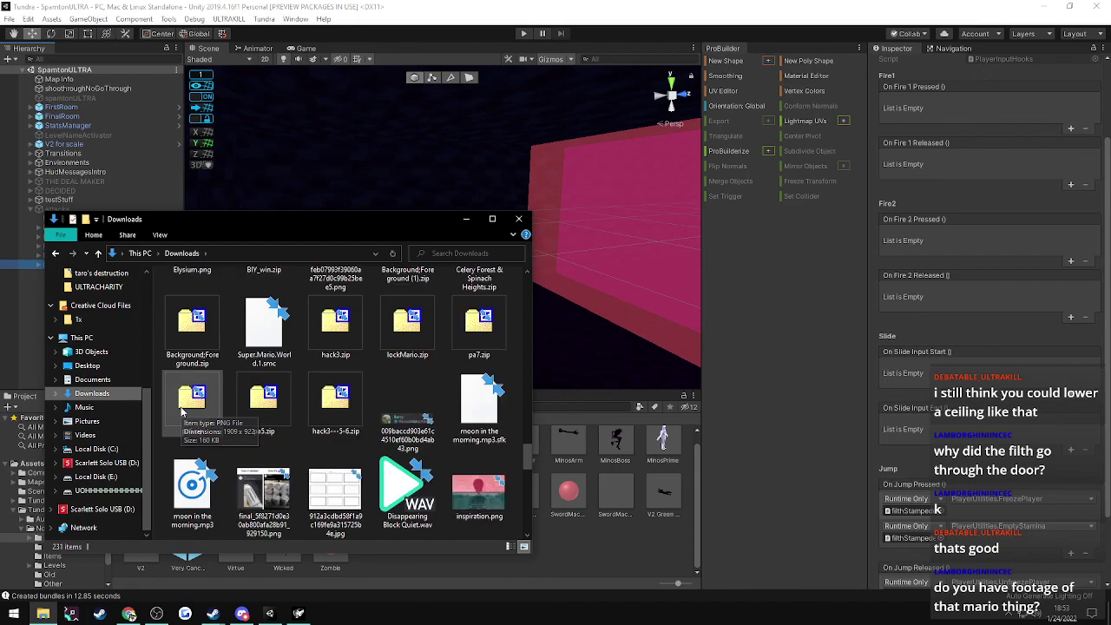
scroll(182, 412, down, 2)
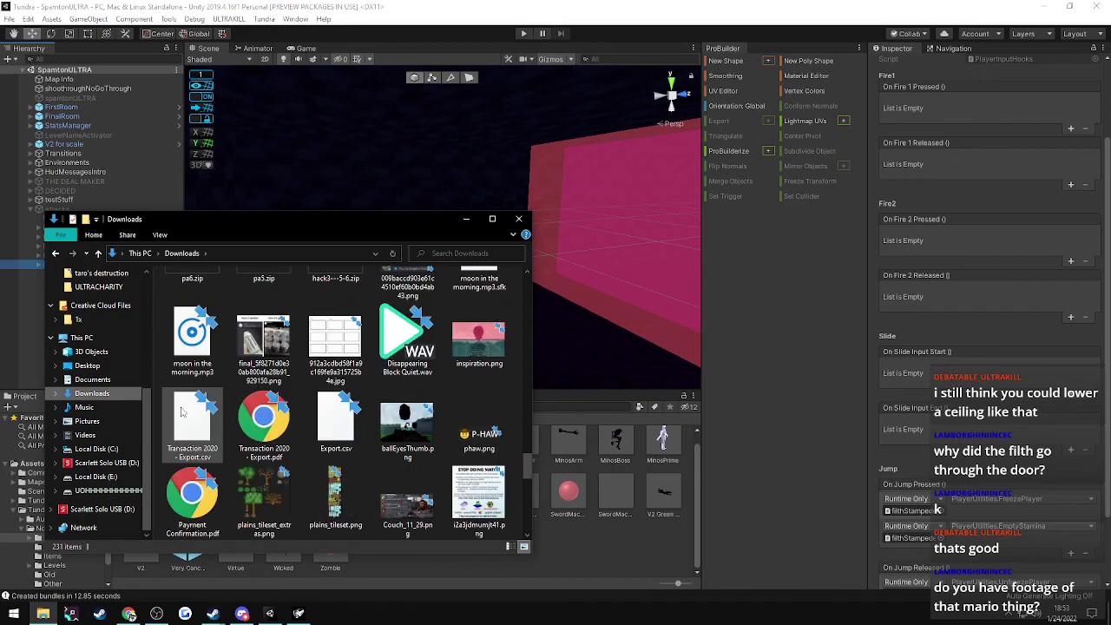
scroll(181, 411, down, 2)
scroll(181, 412, down, 2)
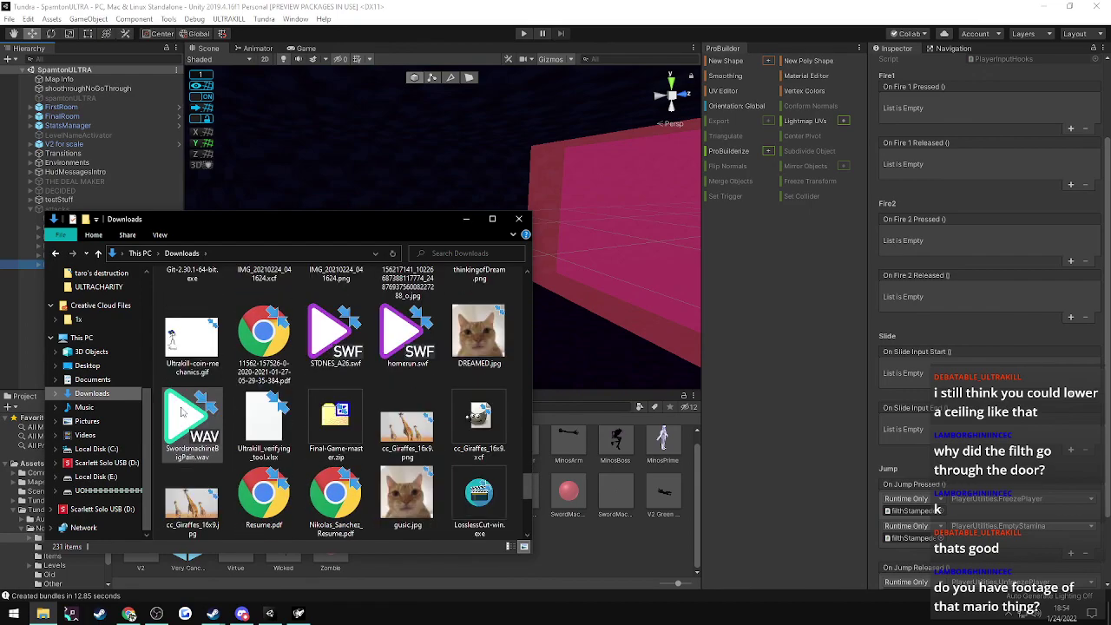
scroll(181, 411, down, 2)
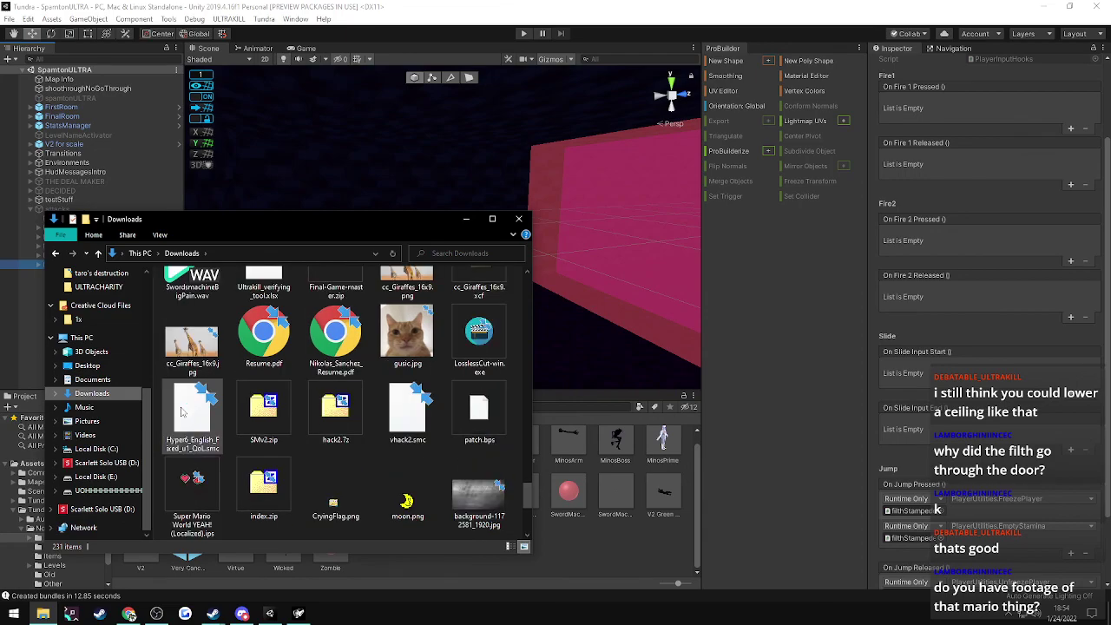
scroll(182, 411, down, 2)
- Check the Videos folder, its STREAMS!!! subfolder and the Pictures folder for the Mario footage
click(114, 436)
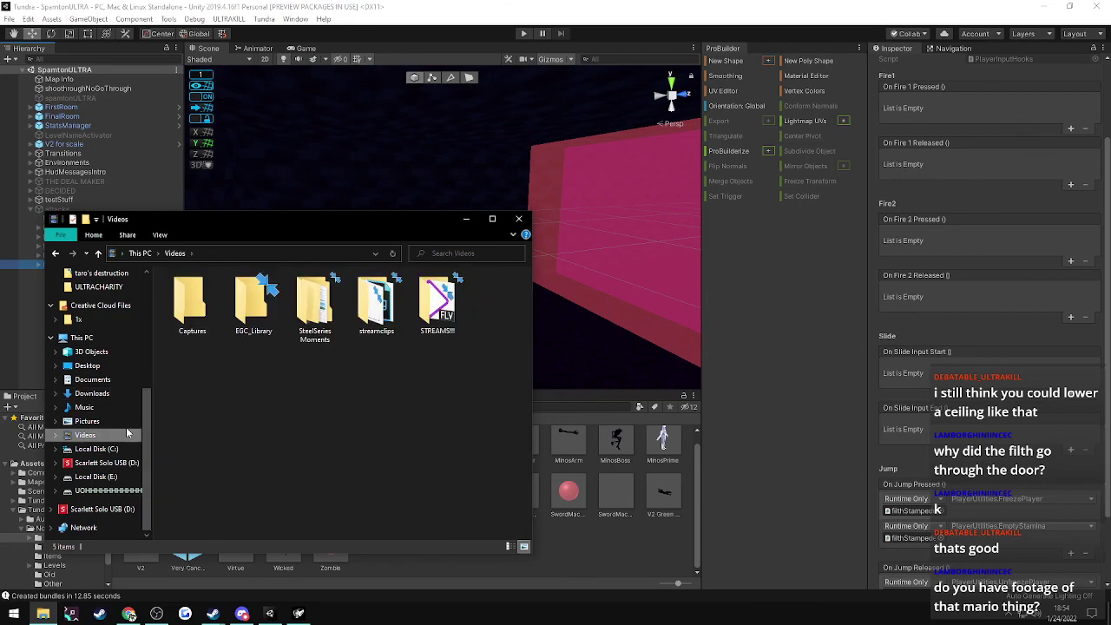
double_click(415, 309)
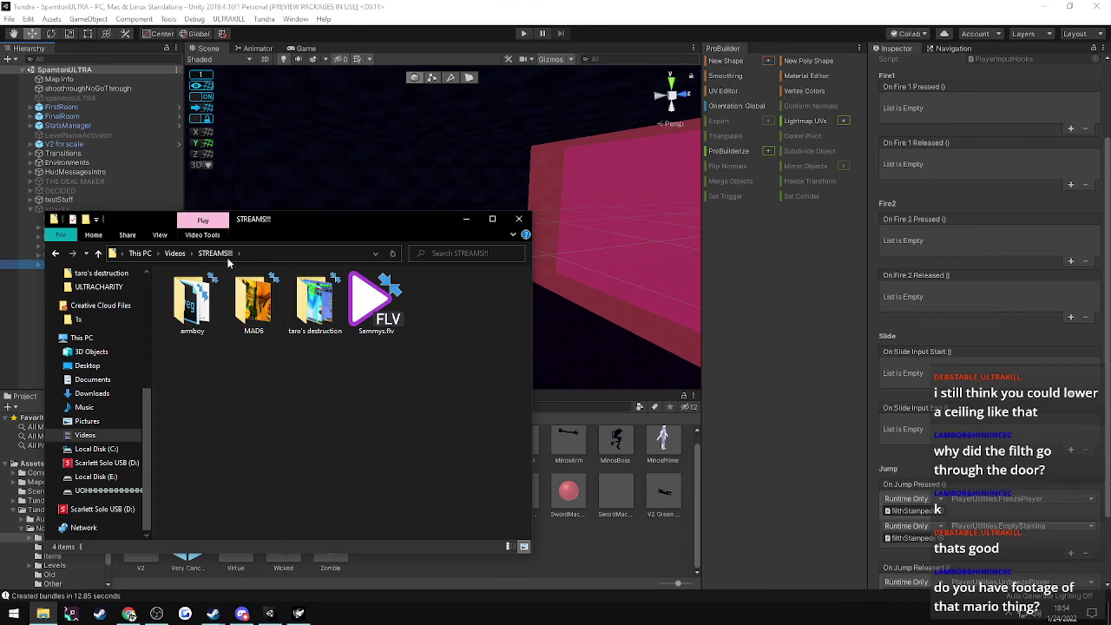
click(172, 253)
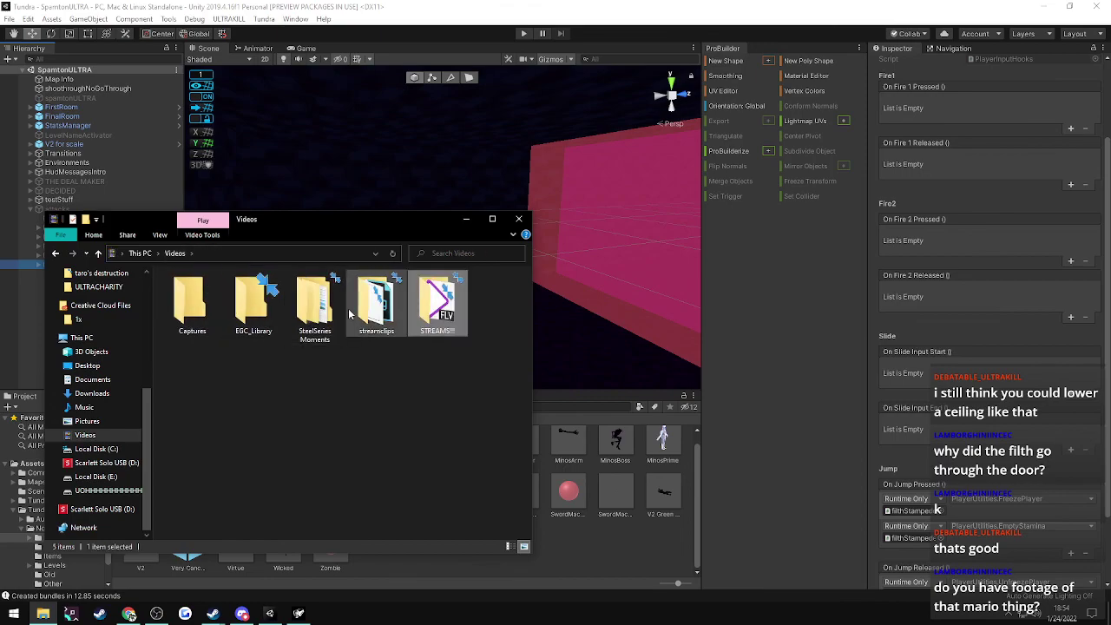
click(87, 422)
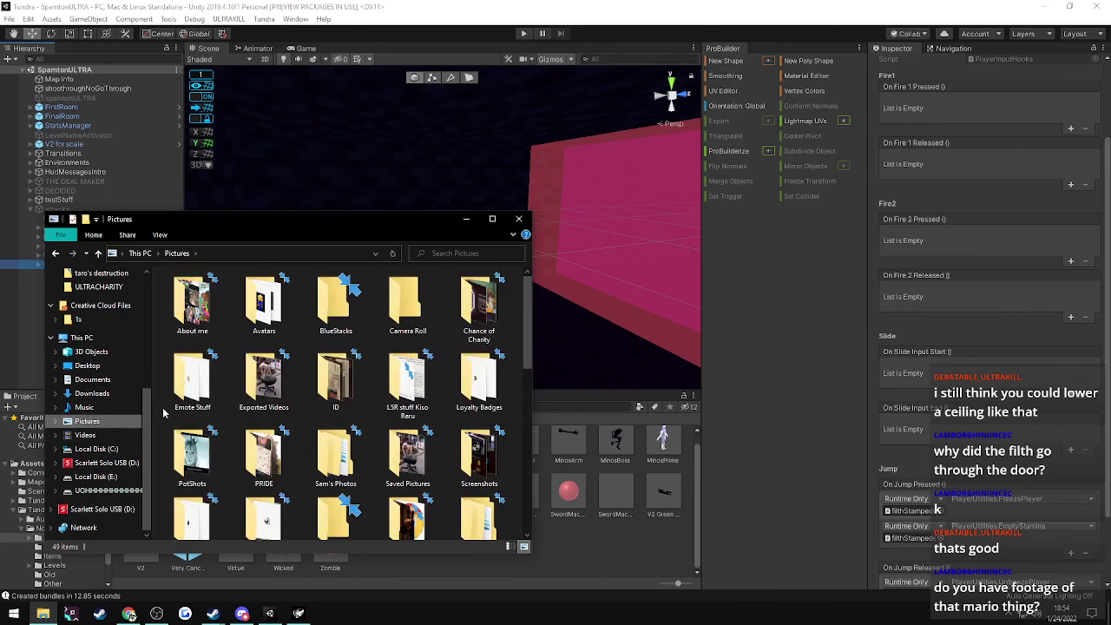
- Return to Downloads, view the image 429f5af94c86470c91f3df79de6fda8d.png in Photos, and close it
click(92, 393)
scroll(253, 398, down, 15)
scroll(253, 399, down, 10)
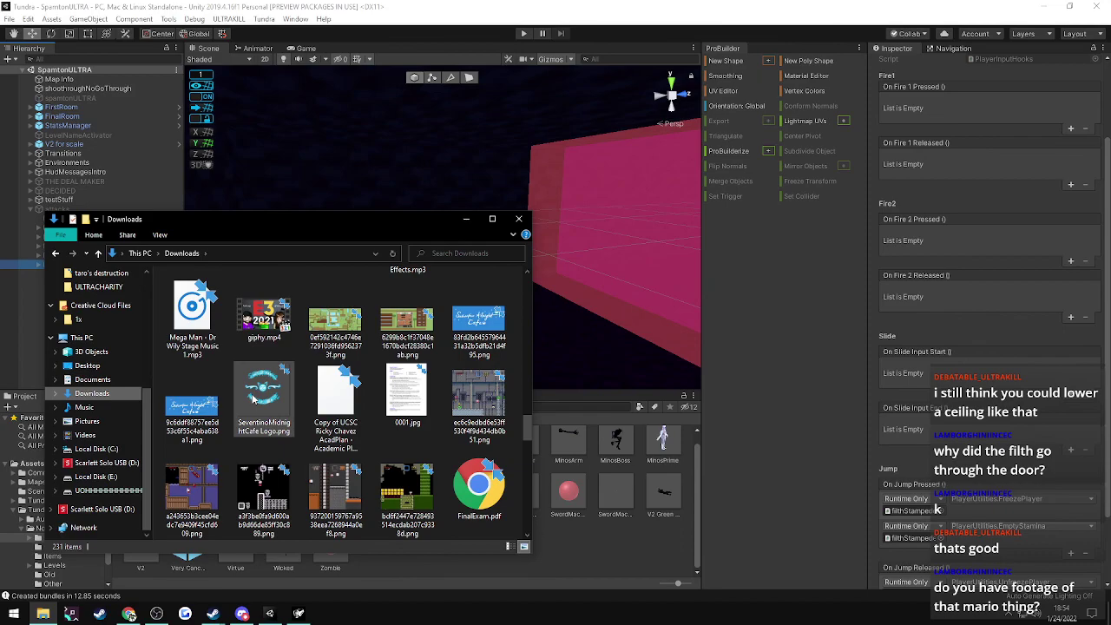
scroll(252, 398, down, 2)
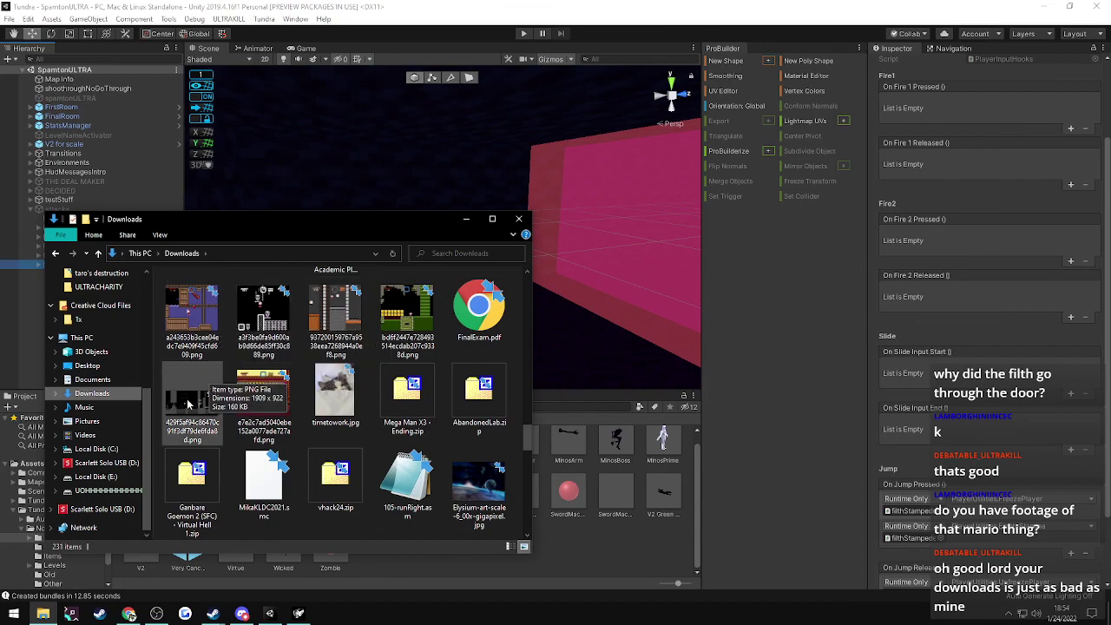
click(188, 404)
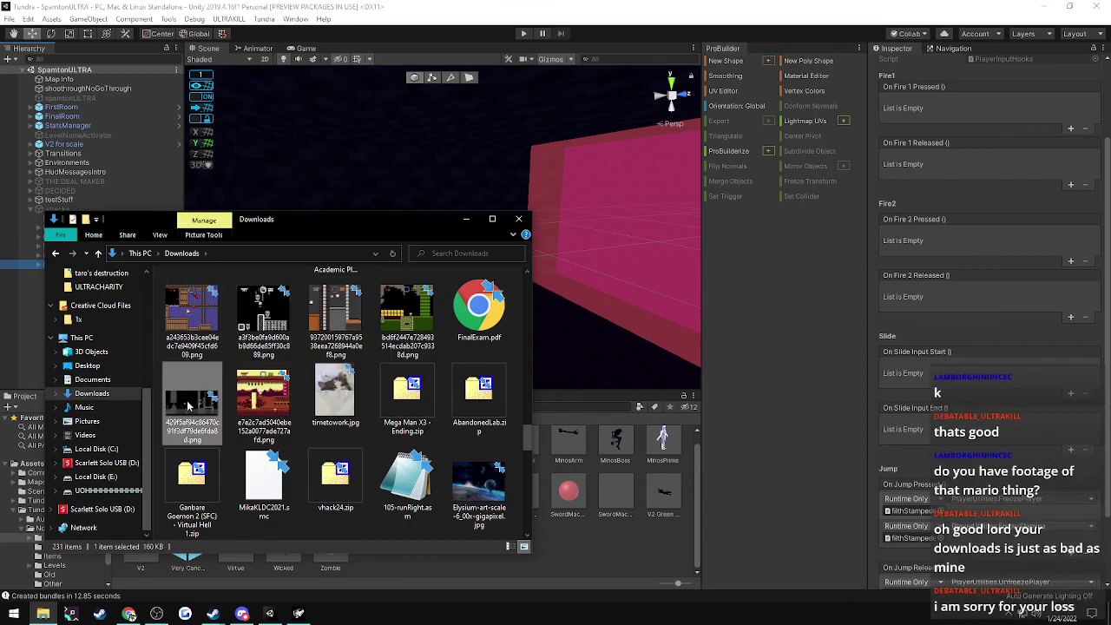
double_click(188, 403)
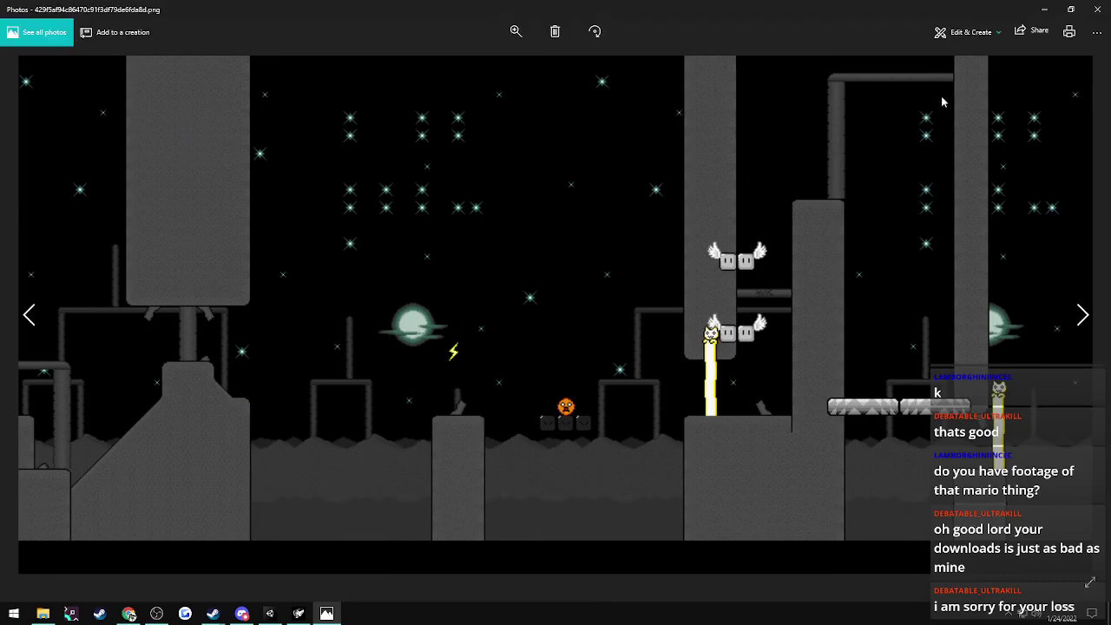
click(1096, 9)
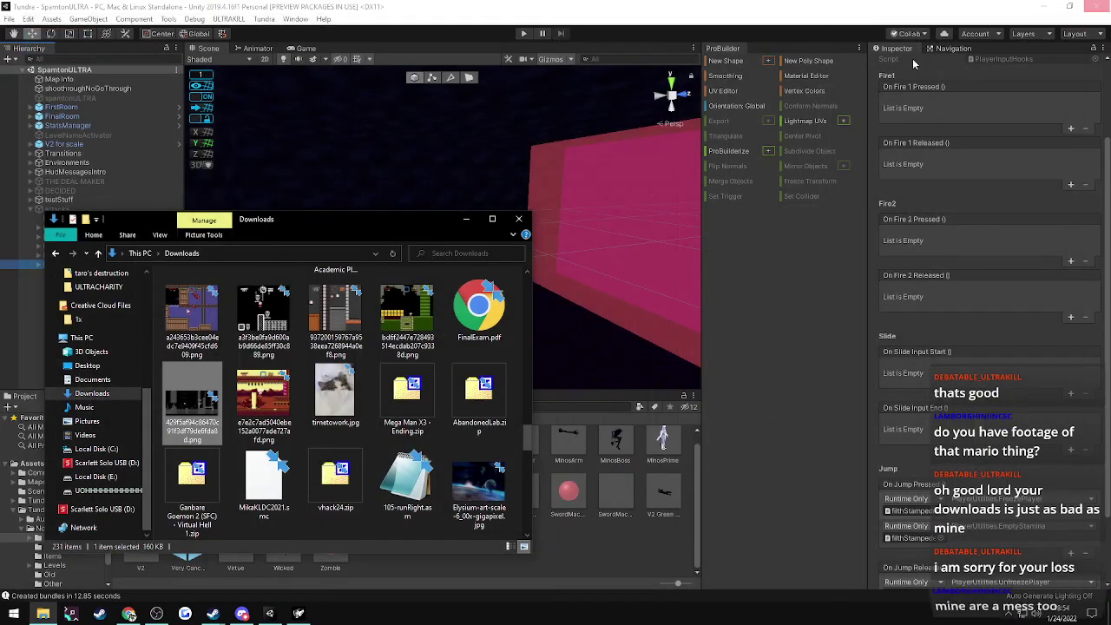
- Close the Downloads window in File Explorer and return to the Unity scene
click(519, 220)
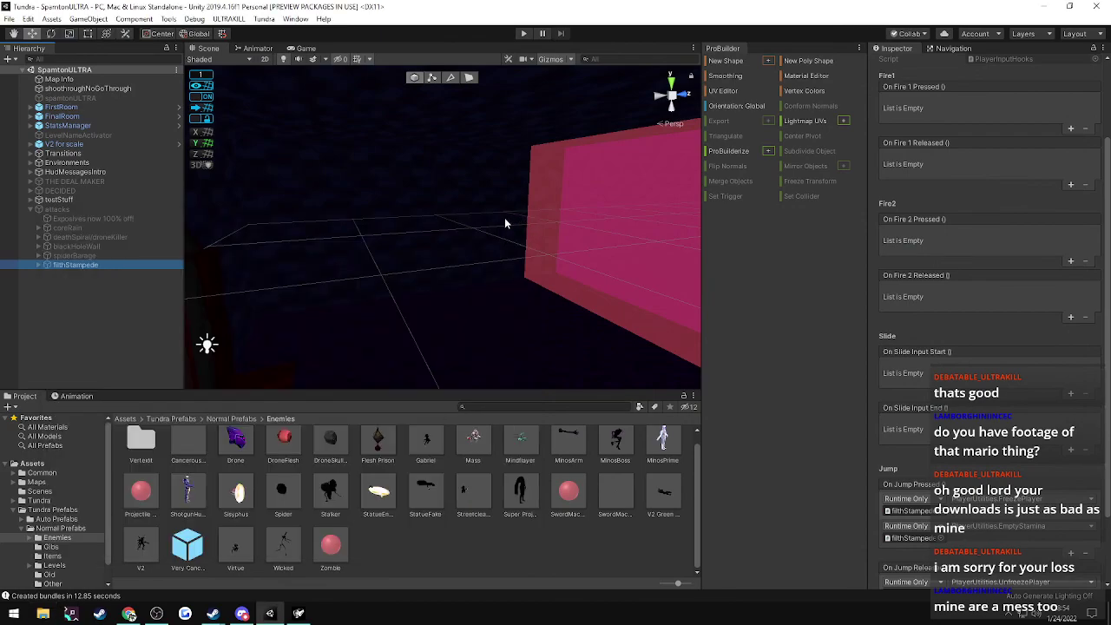
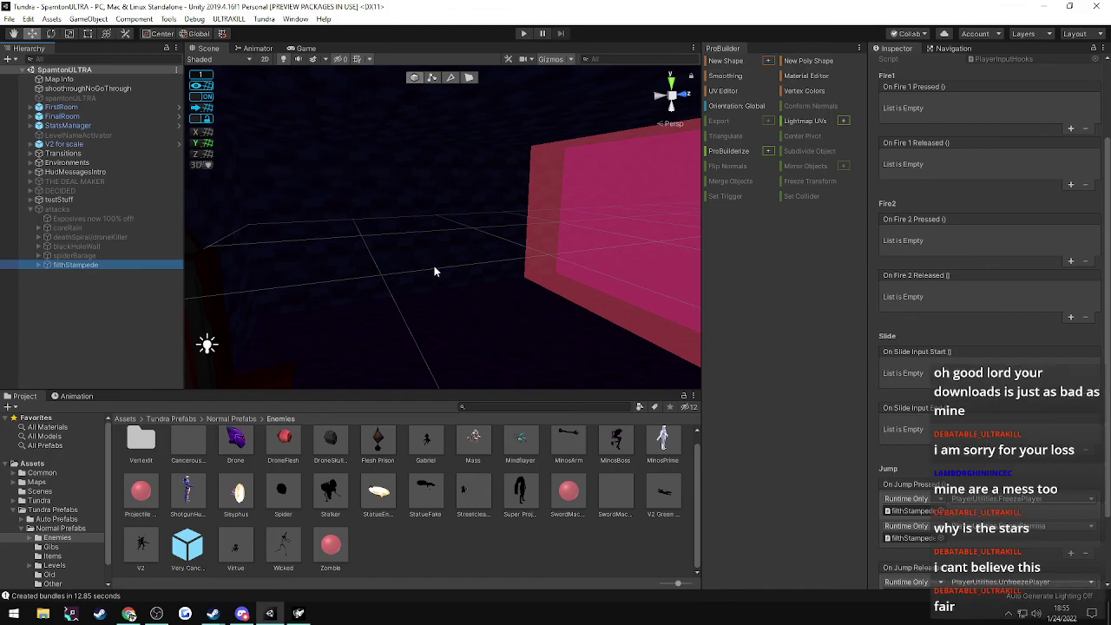
right_drag(431, 270, 562, 273)
alt+drag(561, 274, 667, 258)
right_drag(667, 258, 339, 280)
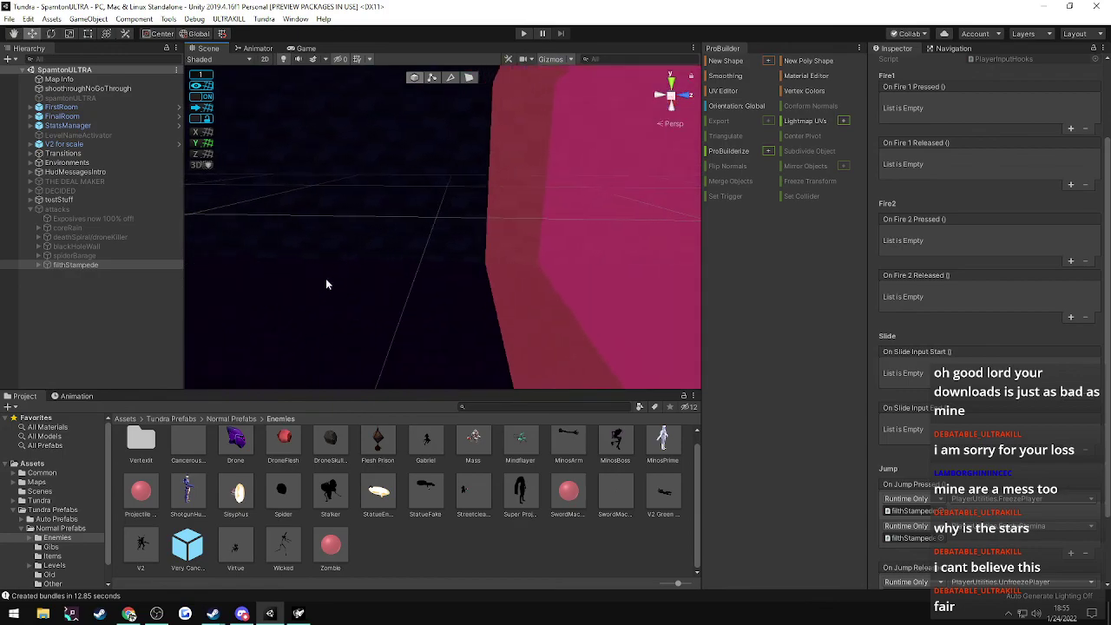
- Expand filthStampede and step through its filthParade objects to examine each Object Activator's delay
click(38, 265)
click(69, 310)
right_click(83, 290)
key(Escape)
scroll(66, 330, down, 15)
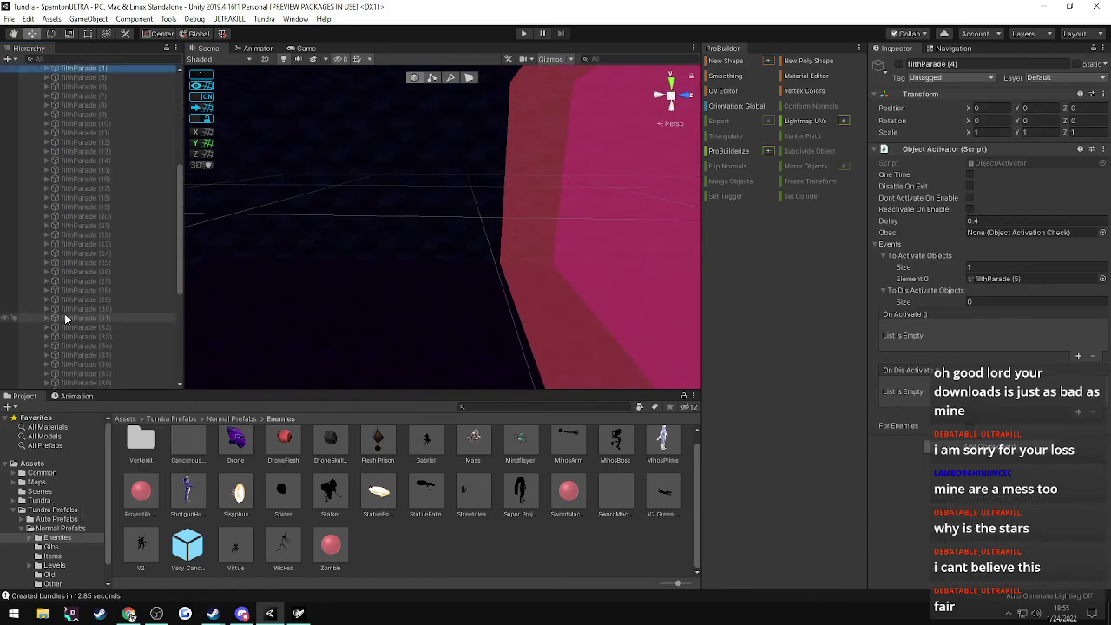
click(69, 321)
key(Up)
key(Up)
key(Up)
key(Up)
key(Up)
key(Up)
key(Up)
key(Up)
key(Up)
key(Up)
key(Up)
key(Up)
key(Up)
key(Up)
key(Up)
key(Up)
key(Up)
key(Up)
key(Up)
key(Up)
key(Up)
key(Down)
key(Down)
key(Down)
key(Down)
key(Down)
key(Down)
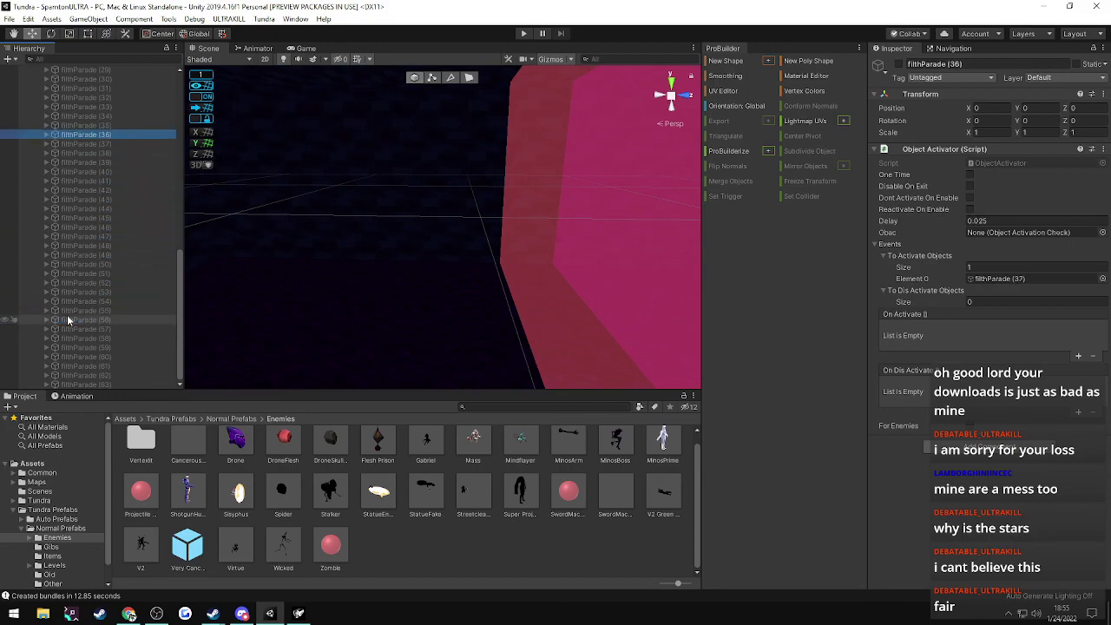
key(Down)
key(Up)
key(Down)
key(Up)
key(Up)
key(Down)
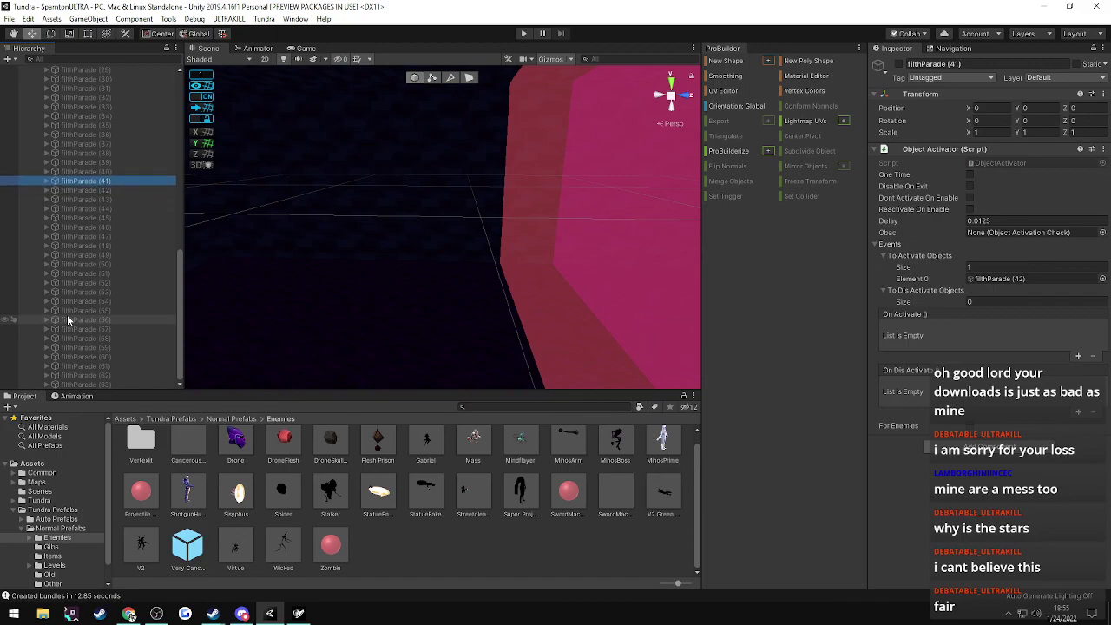
- Set the Object Activator delay to 0.025 for filthParade (41) through filthParade (48), and check filthParade (49)
shift+click(90, 248)
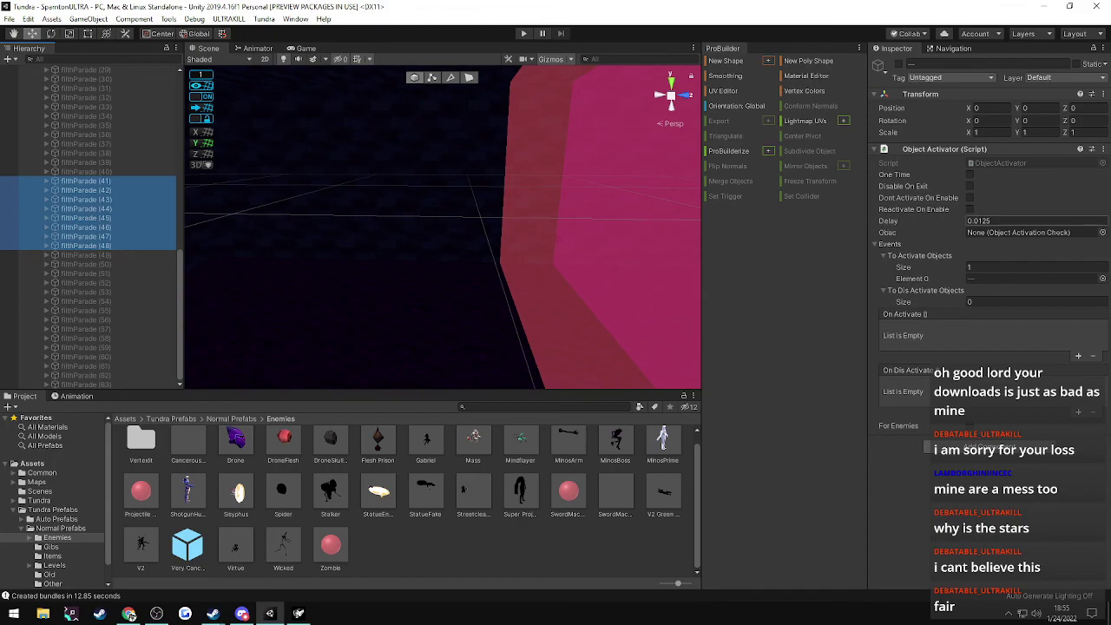
click(996, 222)
key(ctrl+a)
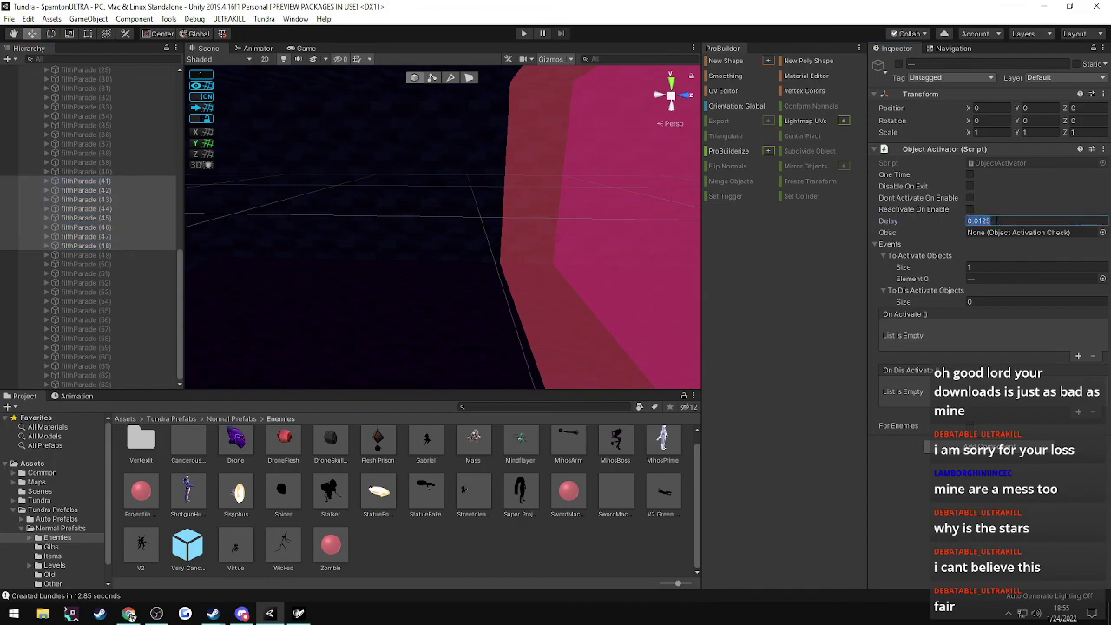
text(.025)
key(Return)
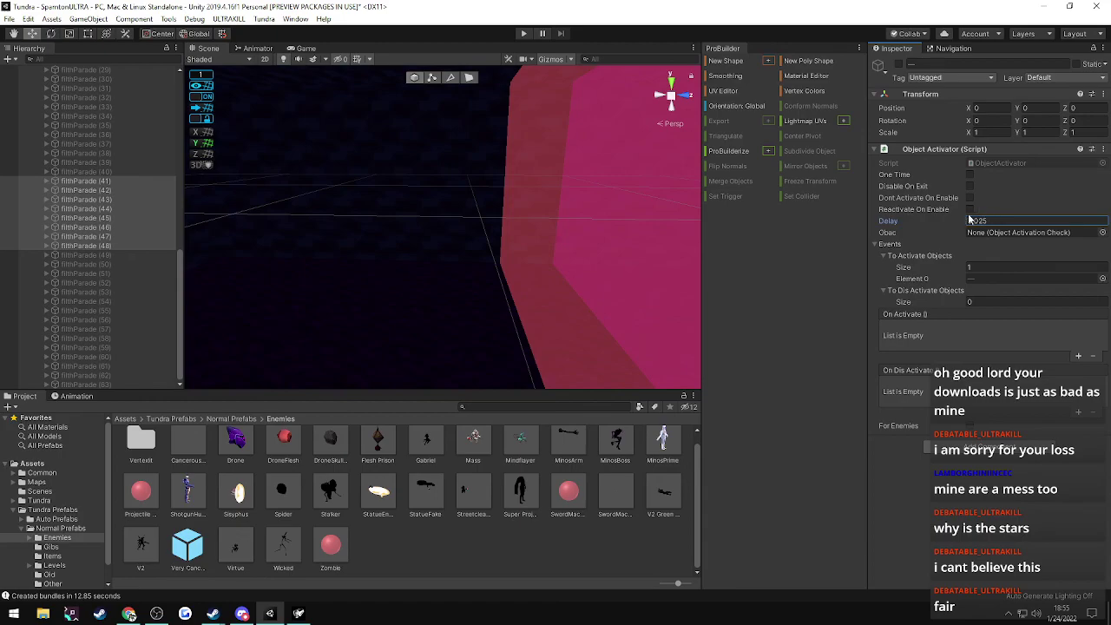
click(83, 255)
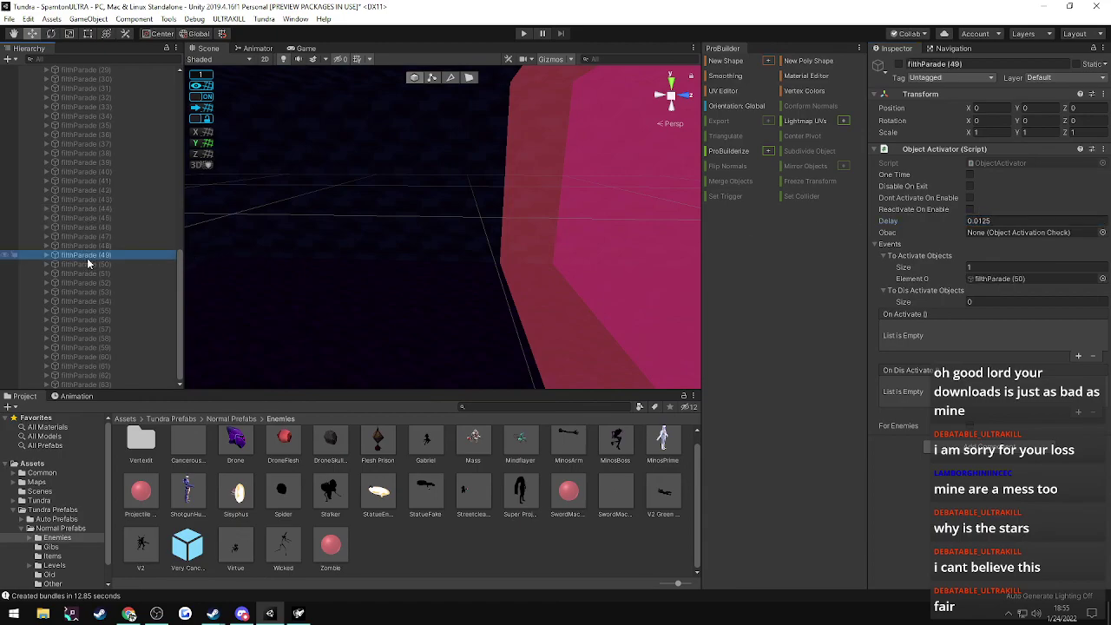
scroll(66, 215, up, 8)
scroll(54, 178, up, 10)
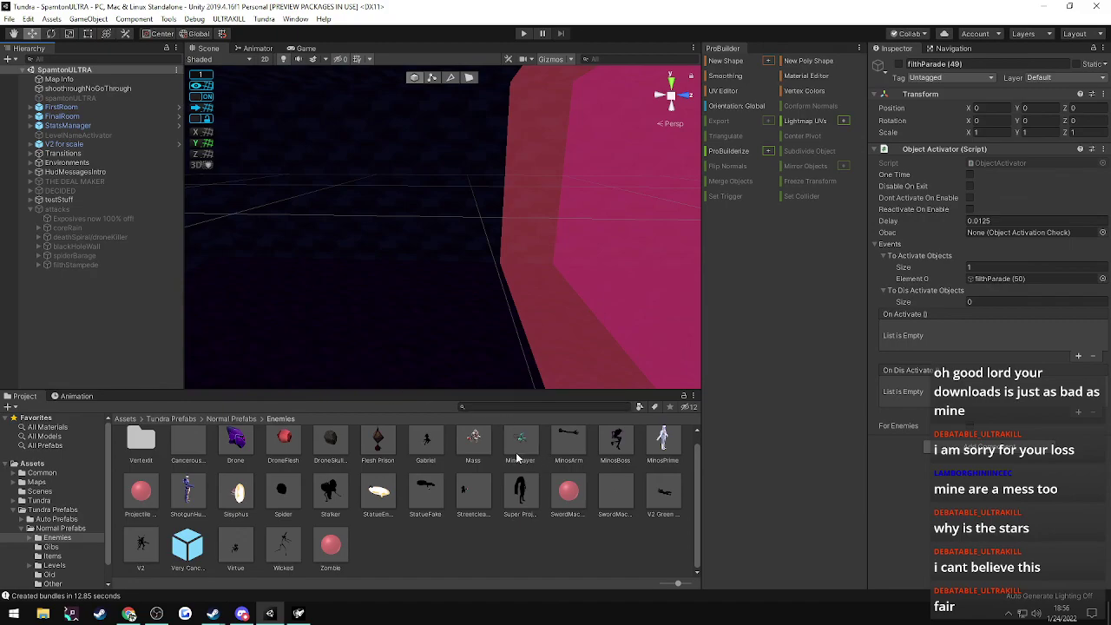
- Place the MinosArm enemy prefab in the scene, view it, and delete it
click(565, 445)
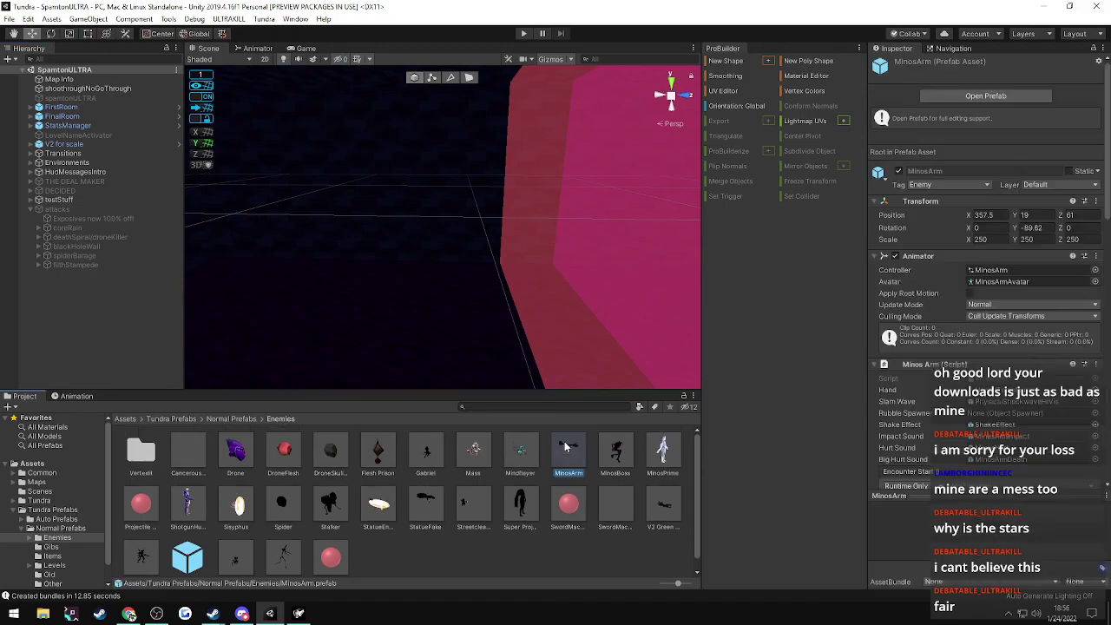
drag(570, 465, 379, 309)
right_drag(461, 333, 471, 362)
right_drag(490, 344, 329, 348)
key(Delete)
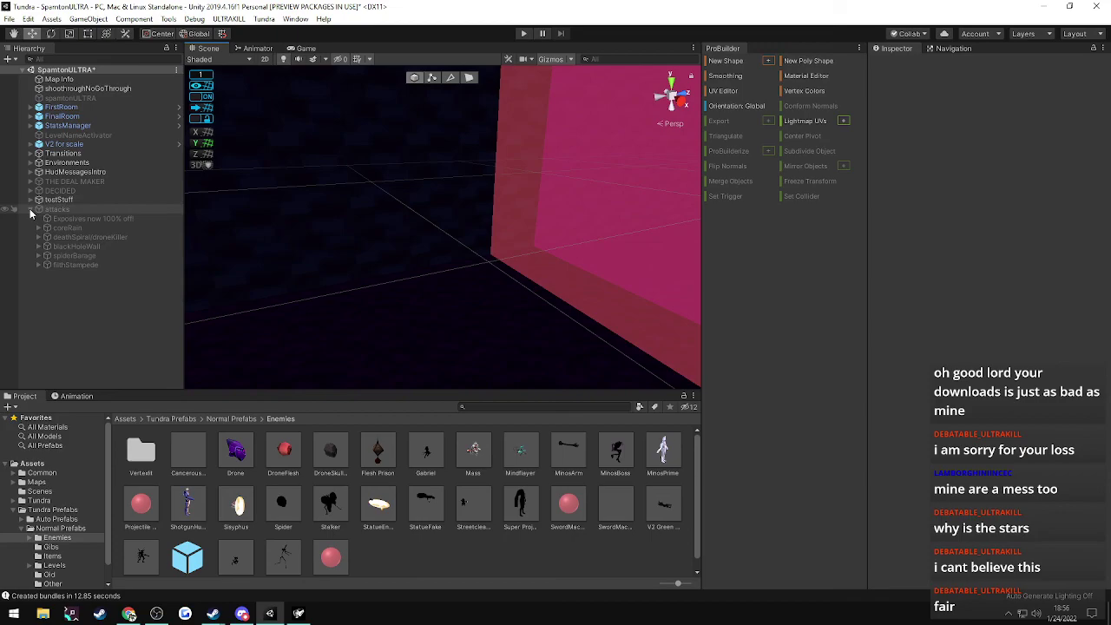
- Step through the attack objects from coreRain down to filthStampede and review their components
click(68, 227)
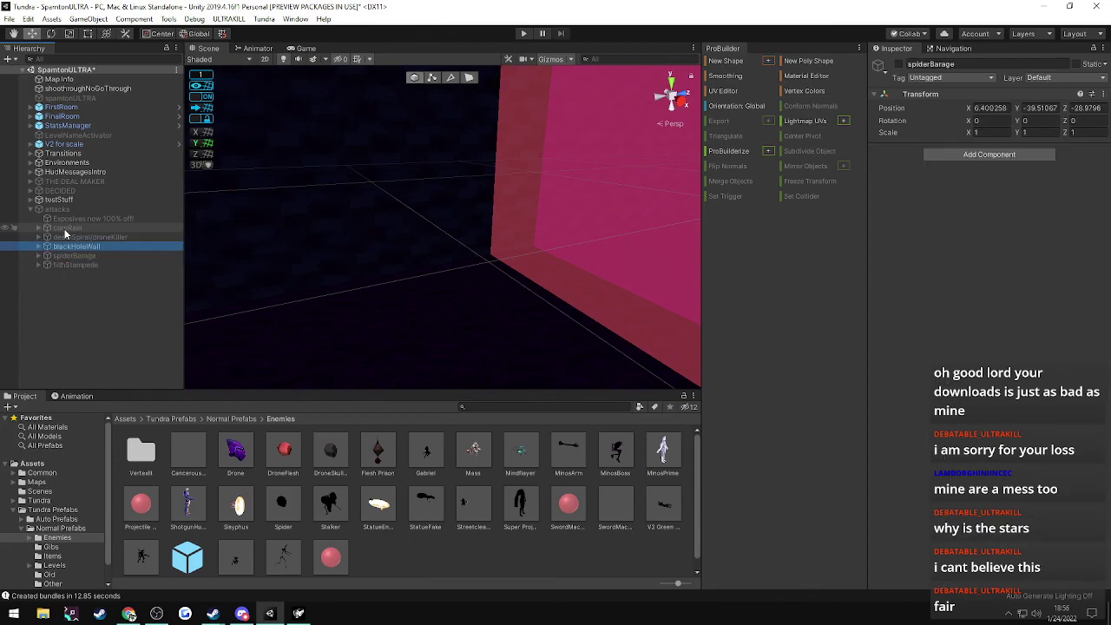
key(Down)
key(Down)
key(Down)
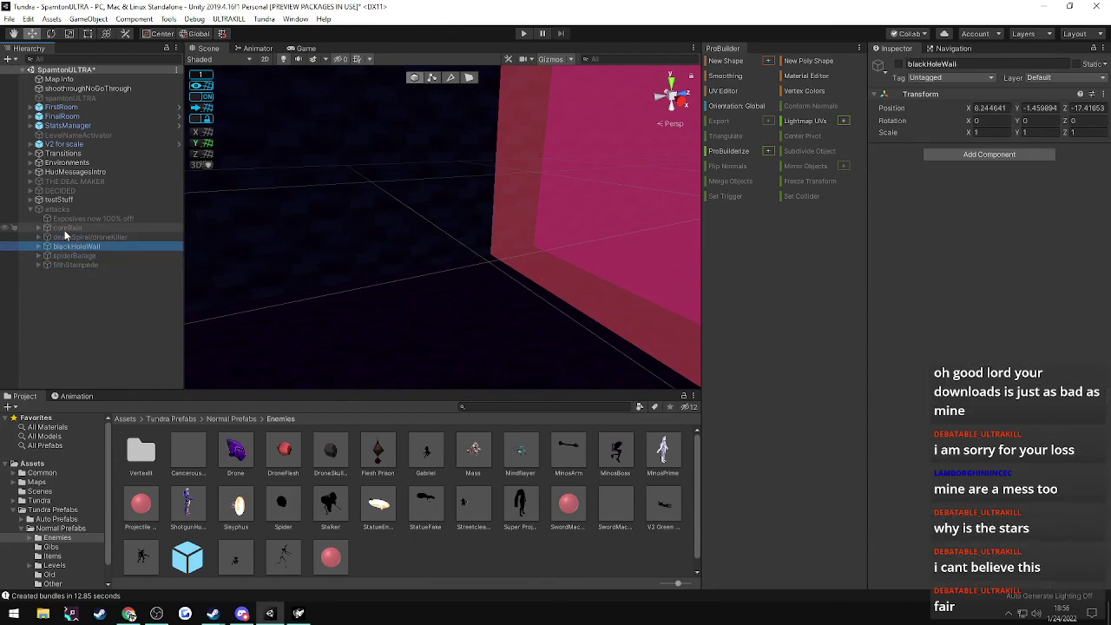
key(Up)
key(Down)
key(Down)
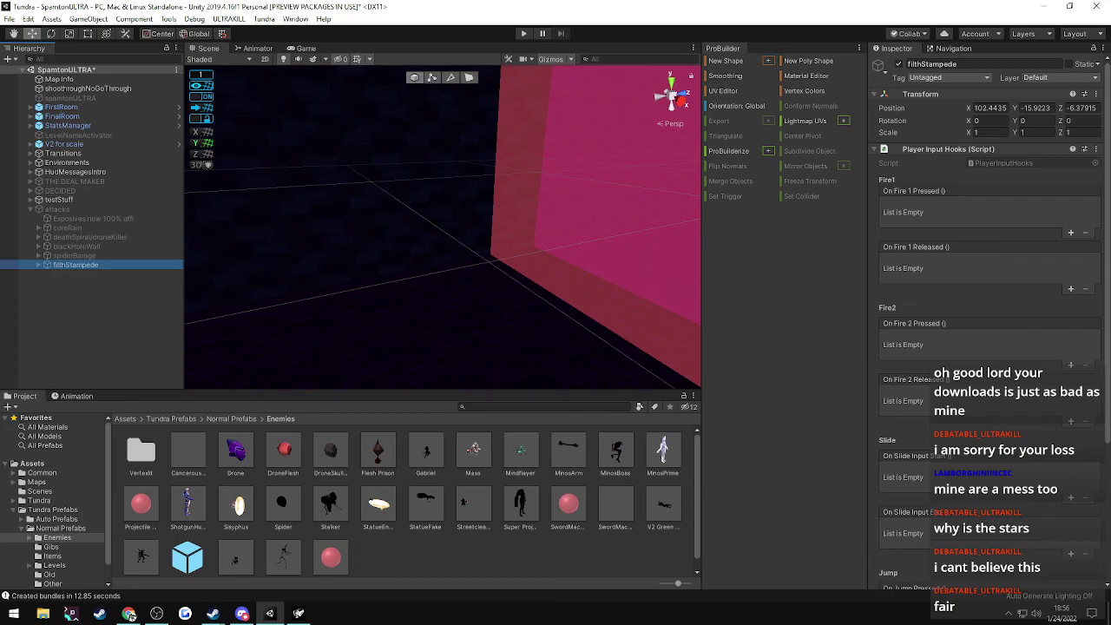
- Switch to ULTRAKILL to view its local map list, and return to Unity
key(alt+Tab)
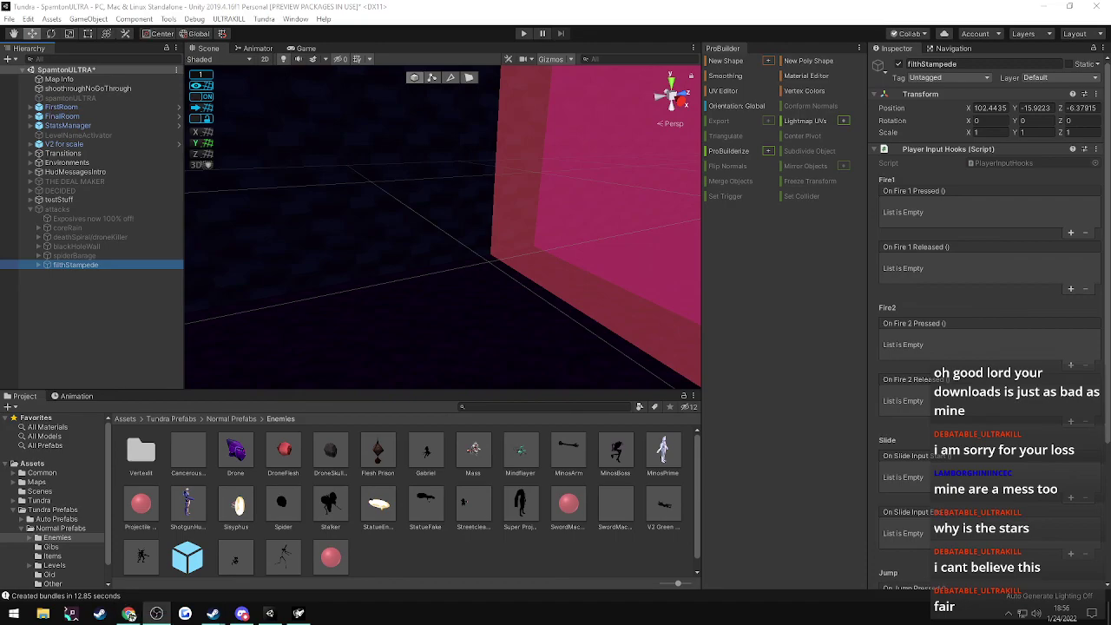
key(alt+Tab)
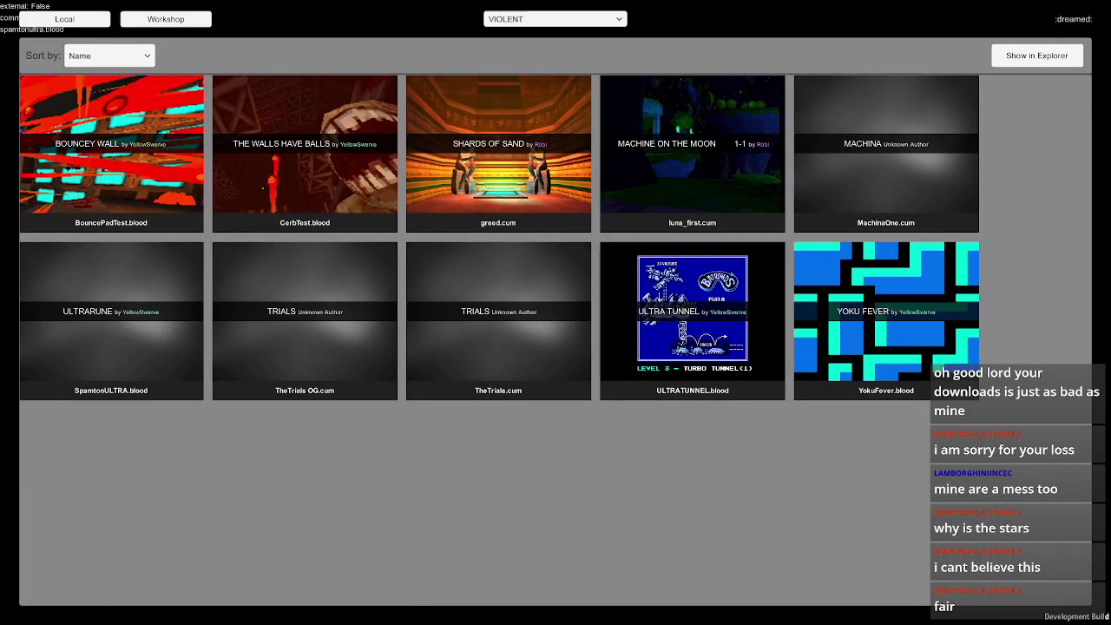
key(alt+Tab)
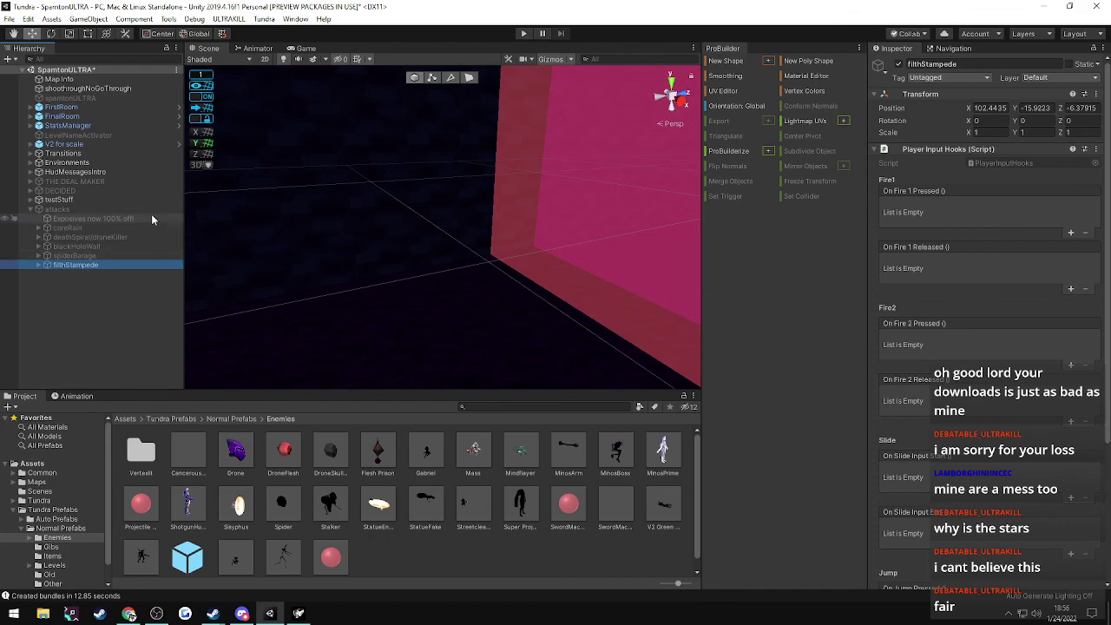
- Deactivate filthStampede and activate coreRain, with the parent attacks object enabled only during the change
click(57, 209)
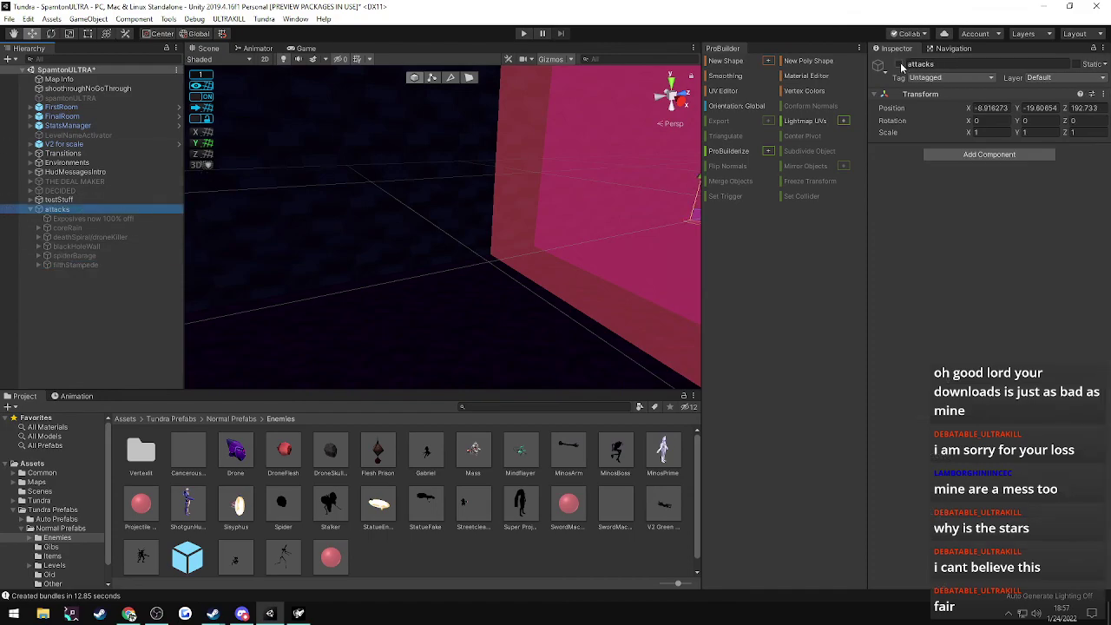
click(900, 65)
click(78, 263)
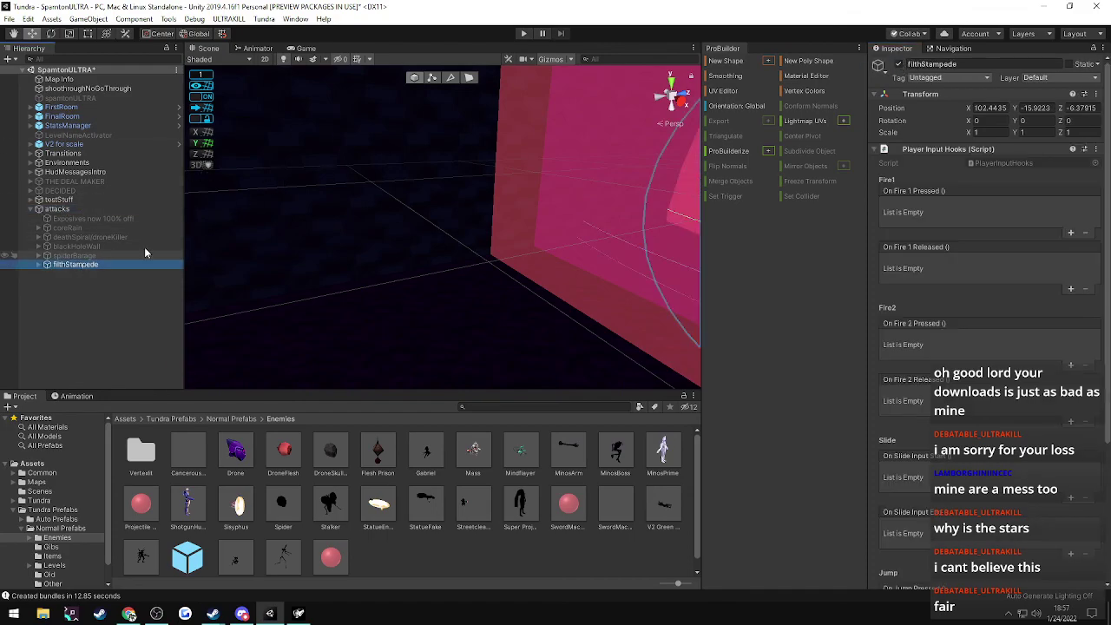
click(900, 65)
click(67, 227)
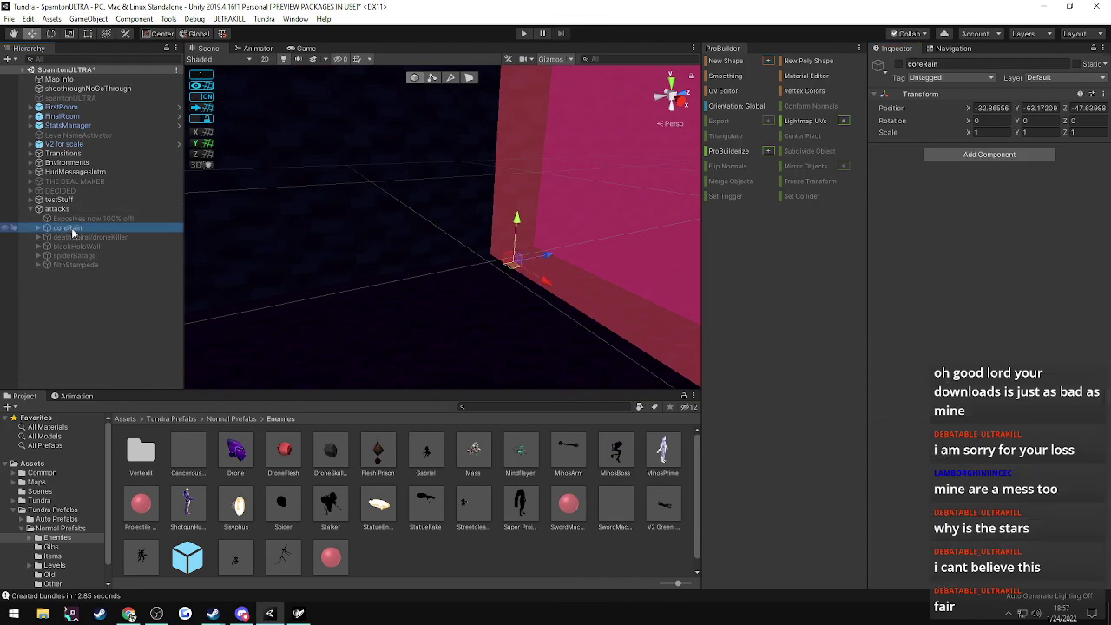
click(899, 65)
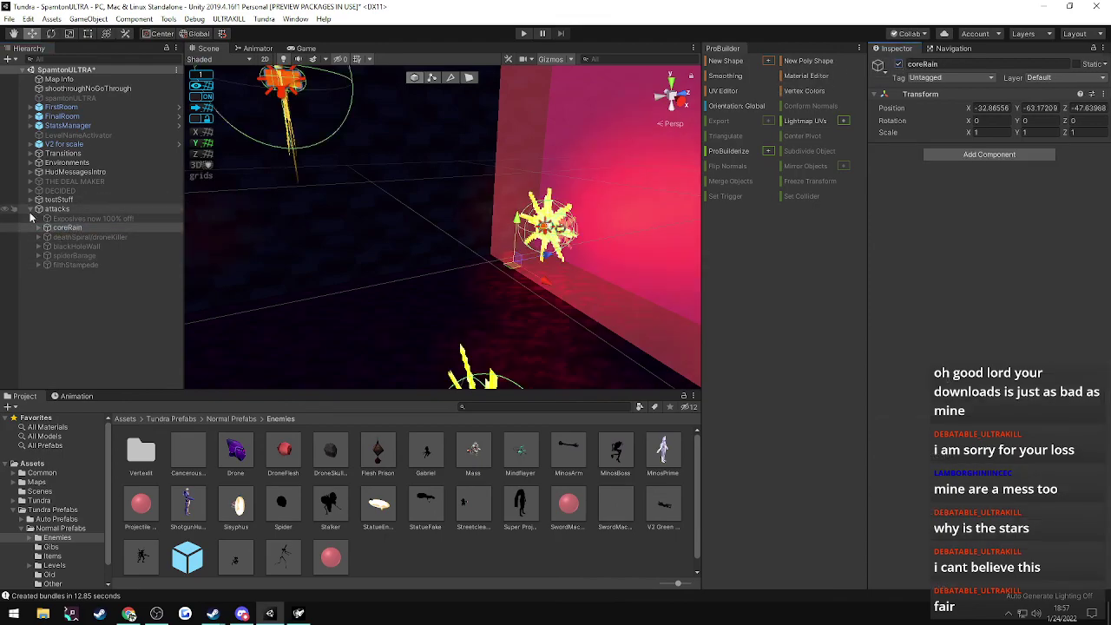
click(52, 209)
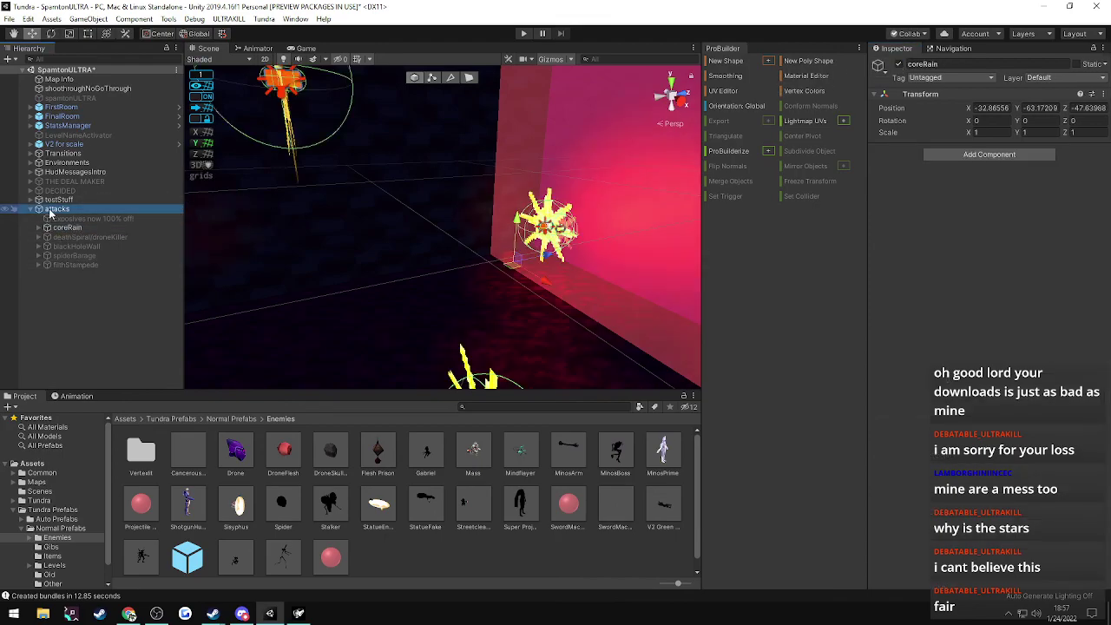
click(899, 65)
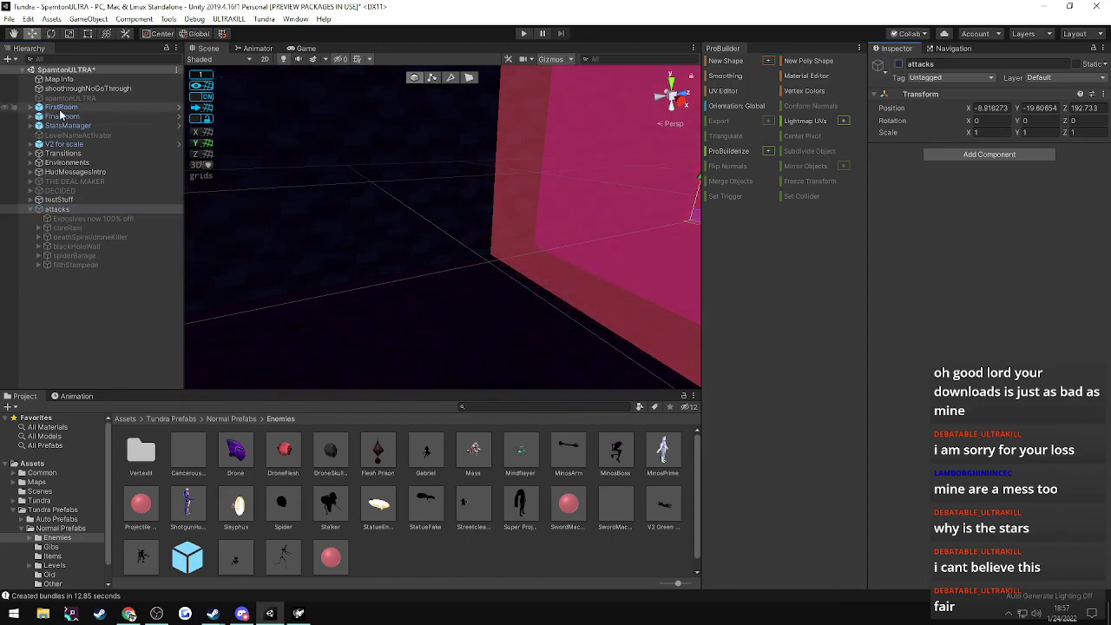
- Remove the attacks entry from envirnmentSwitch's To Activate Objects under Transitions by setting the list size to 3
click(61, 154)
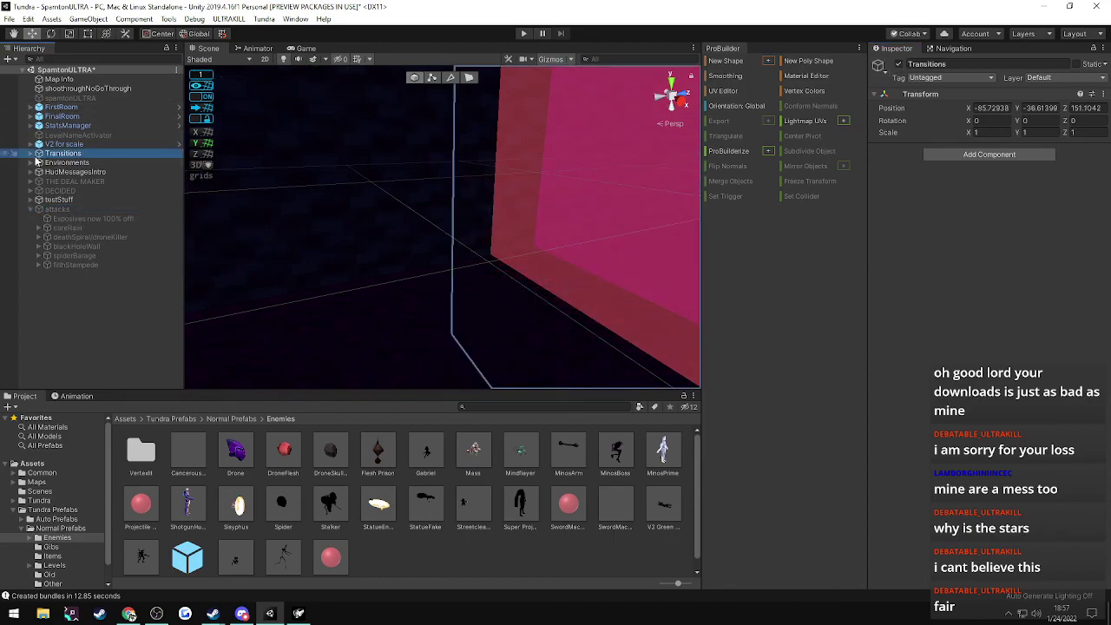
click(31, 154)
click(55, 163)
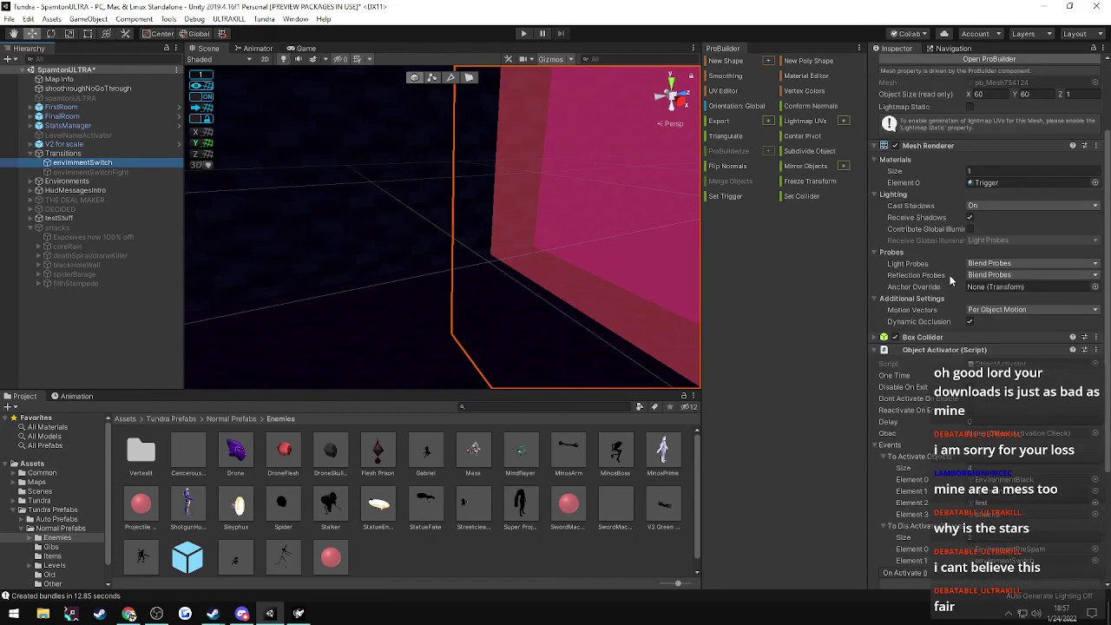
scroll(951, 279, down, 4)
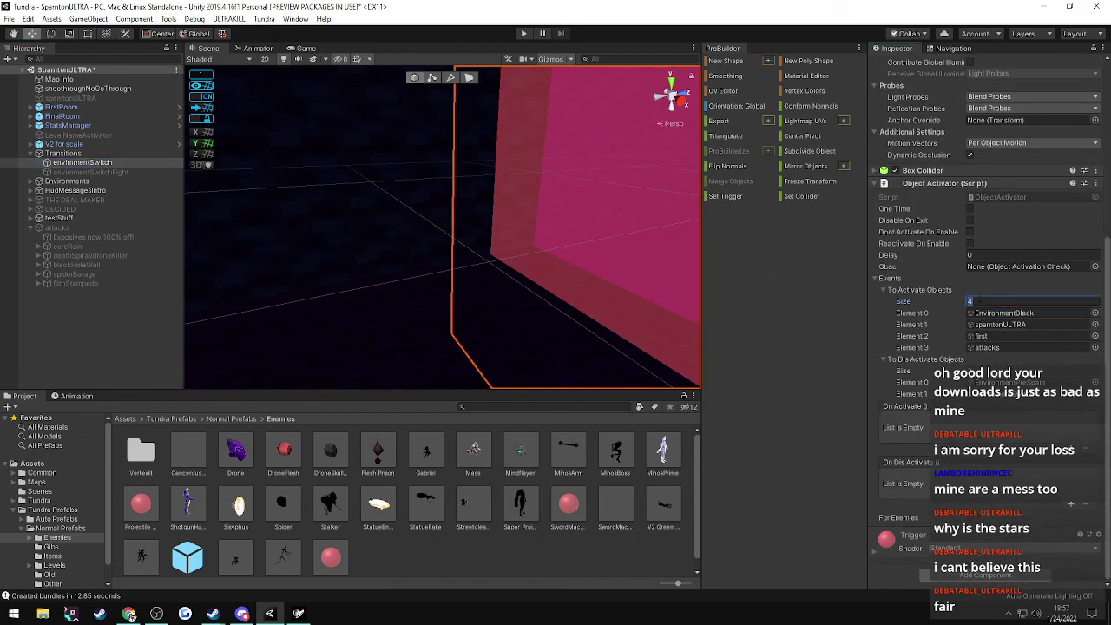
key(Return)
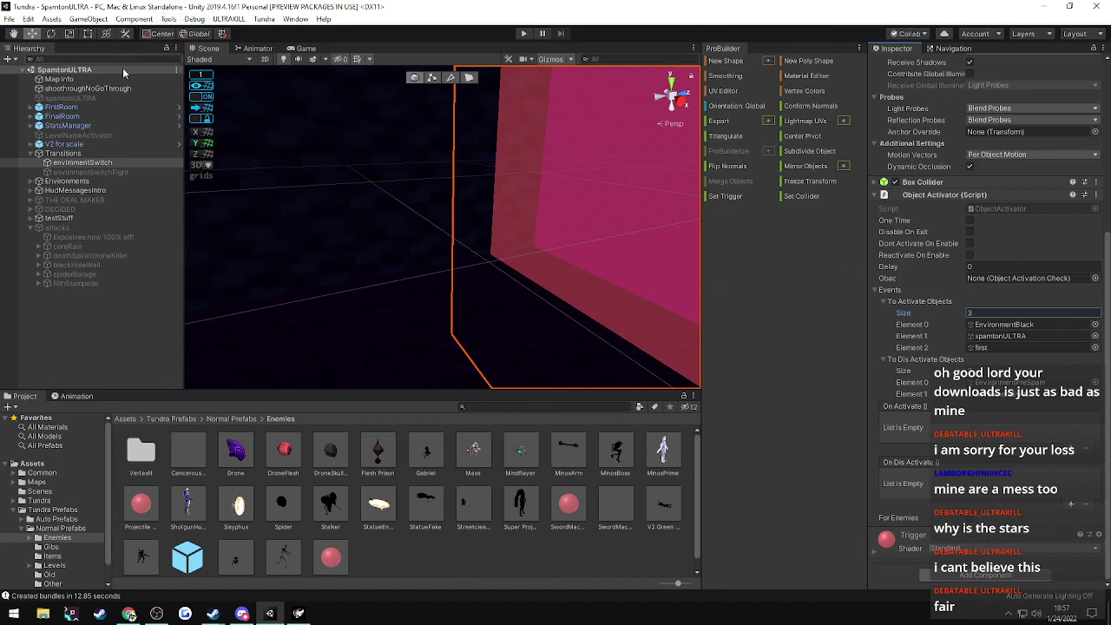
- Export the SpamtonULTRA map for ULTRAKILL
click(229, 19)
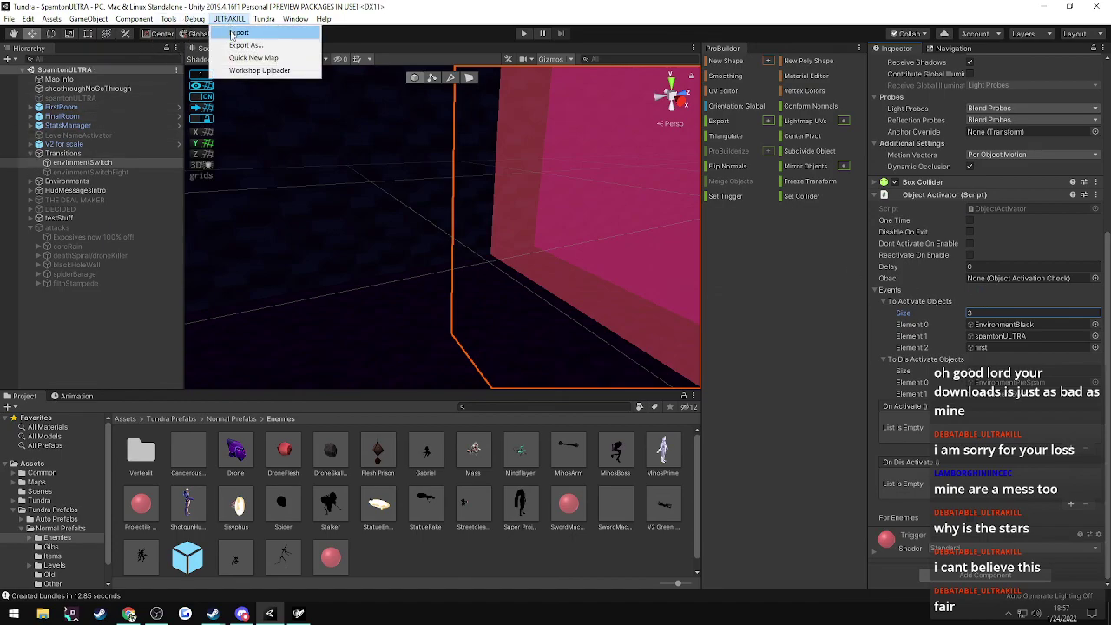
click(232, 33)
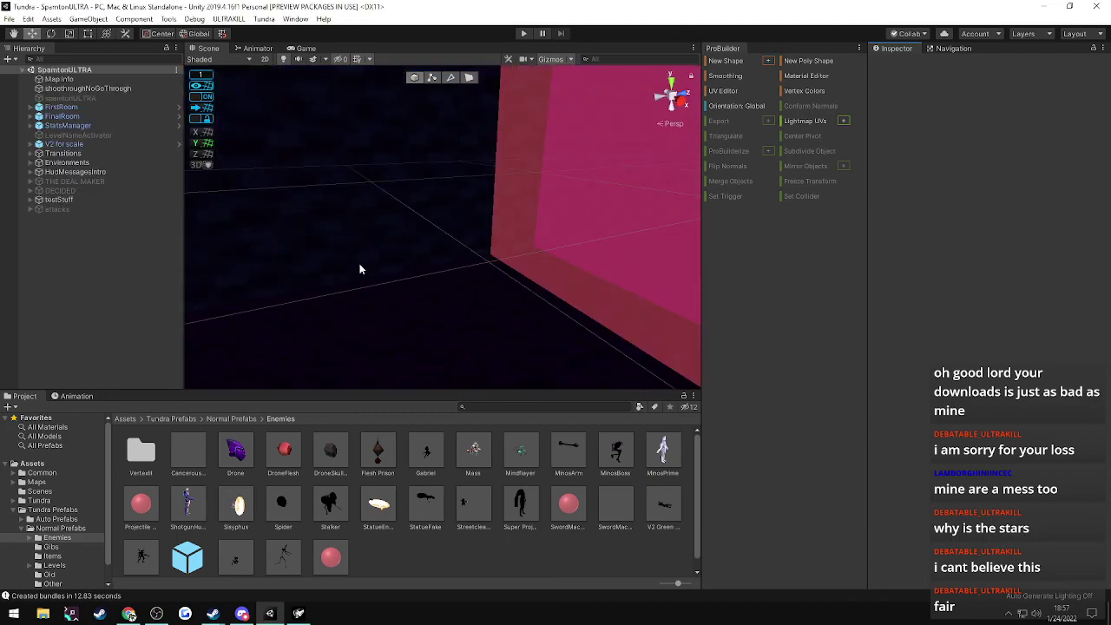
right_drag(402, 357, 113, 371)
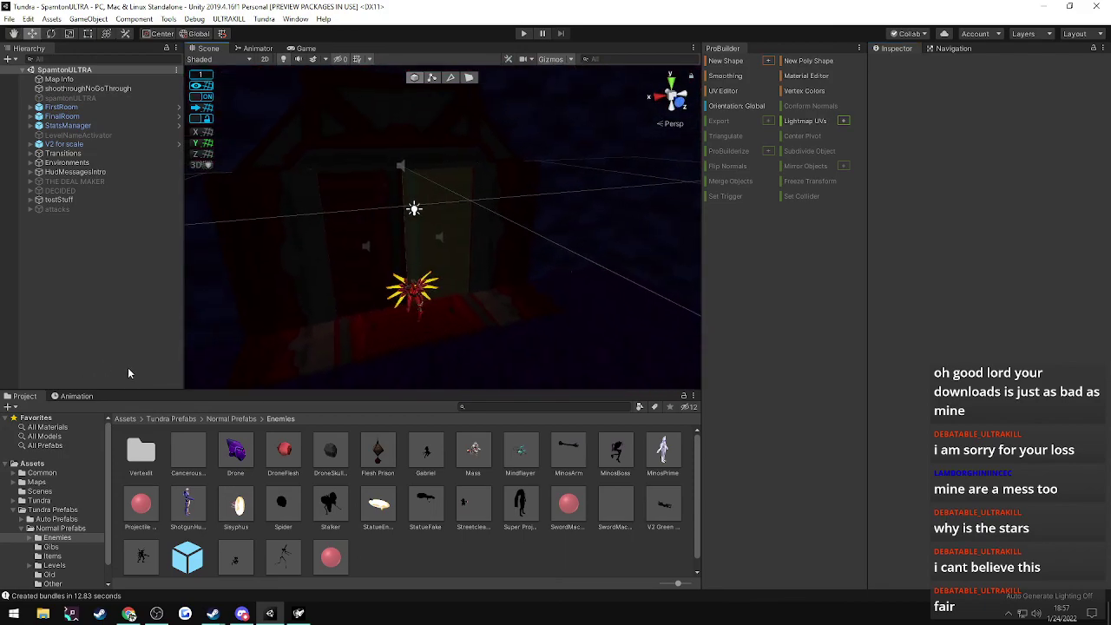
- Switch to ULTRAKILL and enter the SpamtonULTRA arena, firing the revolver and shotgun while the opening dialogue plays
click(290, 618)
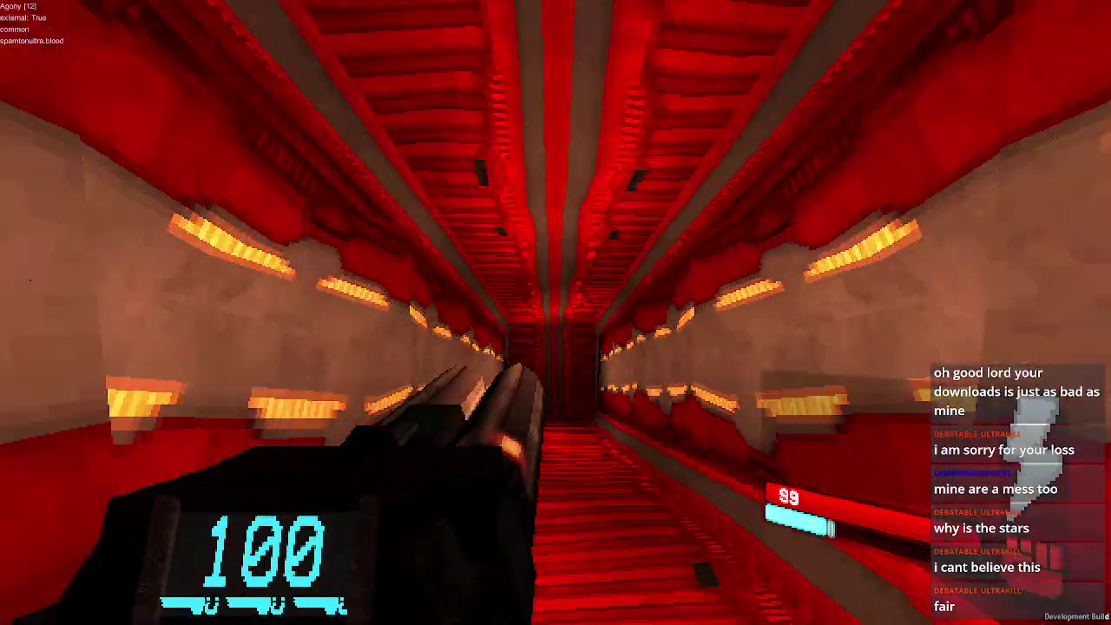
key(w)
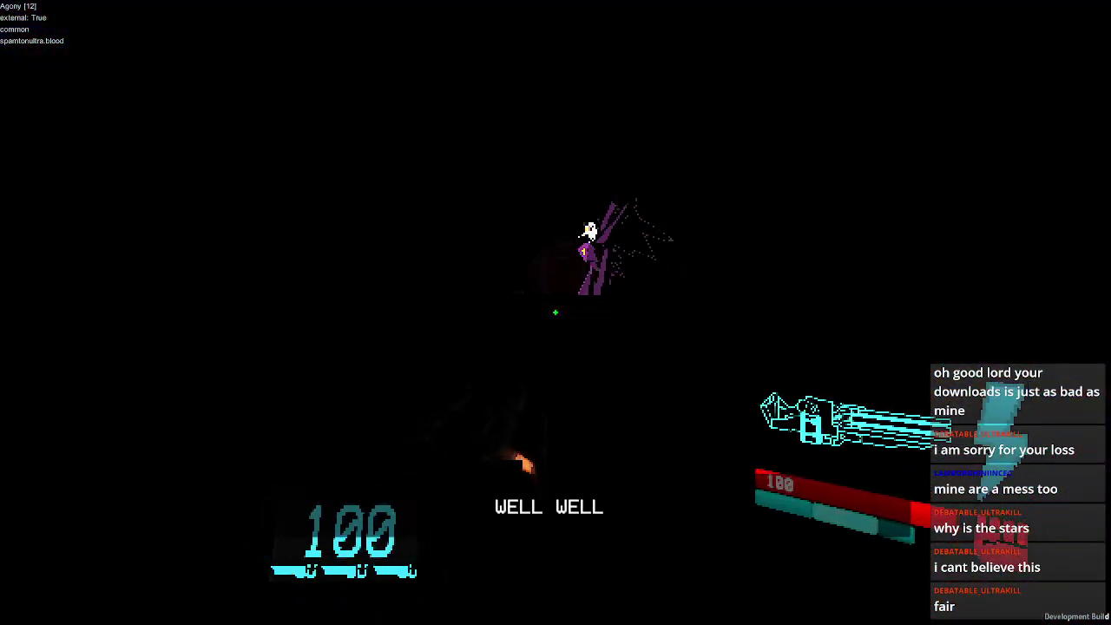
key(1)
key(e)
right_click(555, 312)
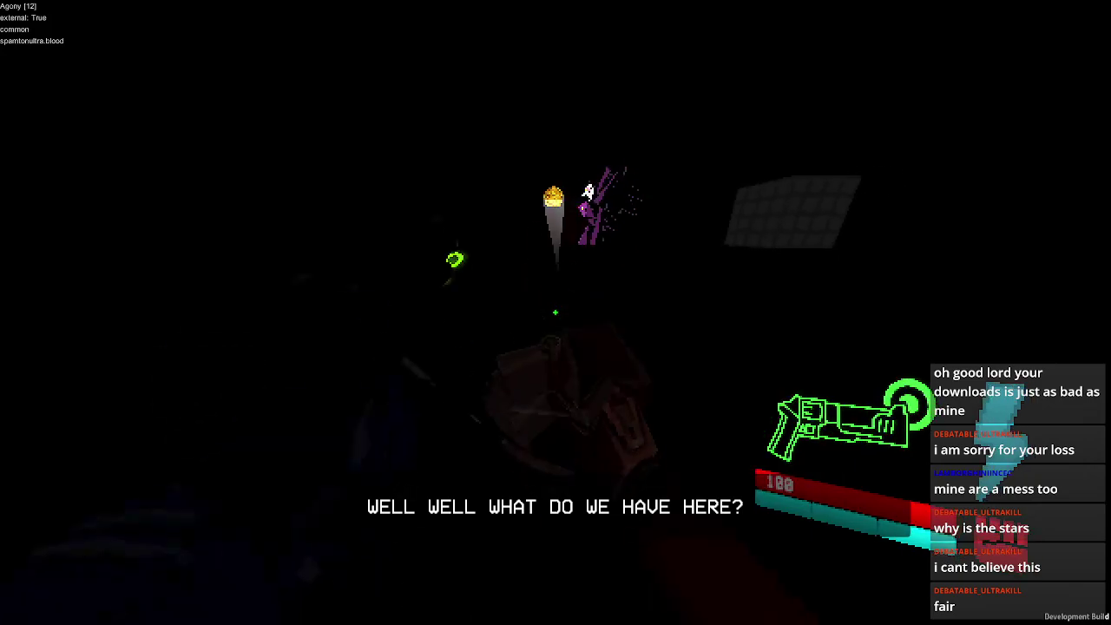
right_click(556, 313)
click(556, 313)
click(555, 313)
right_click(555, 313)
key(e)
click(555, 312)
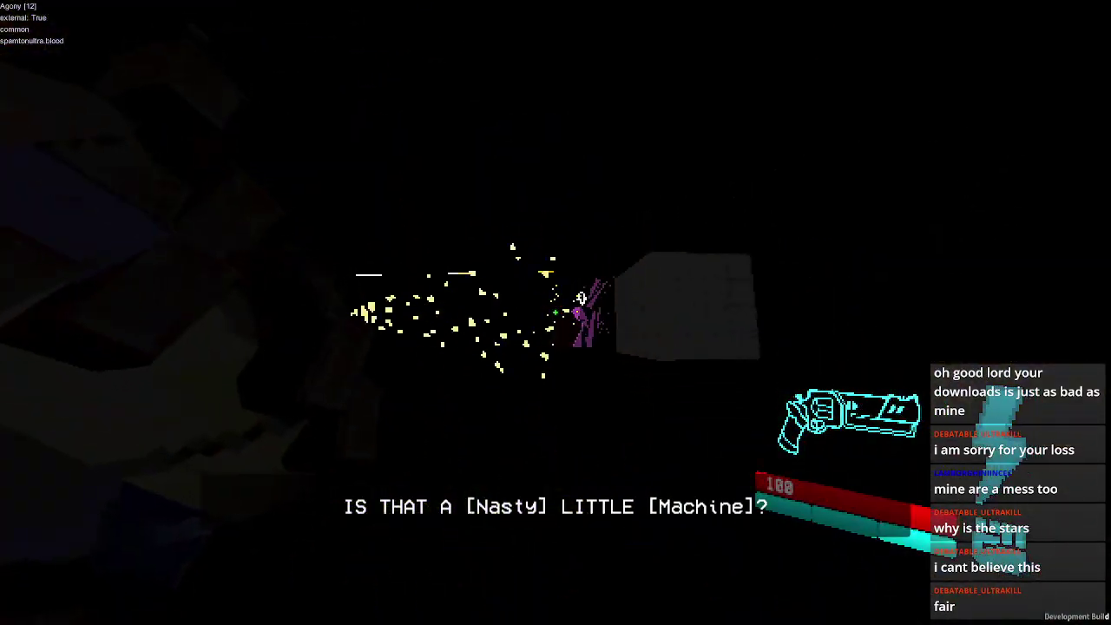
key(e)
right_click(555, 312)
click(555, 313)
key(2)
key(1)
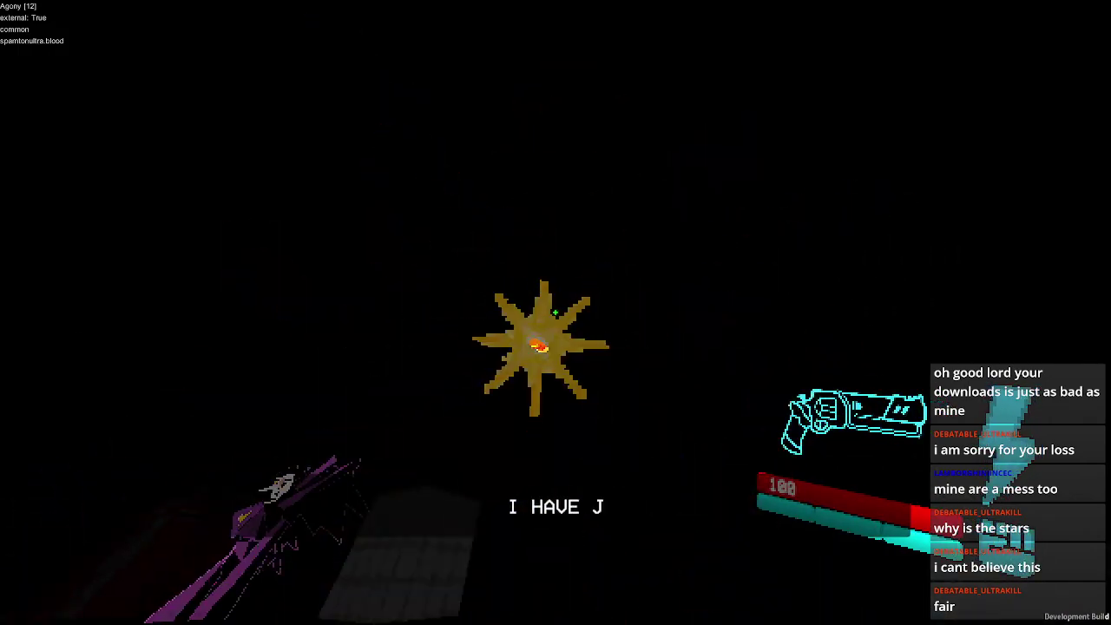
click(556, 312)
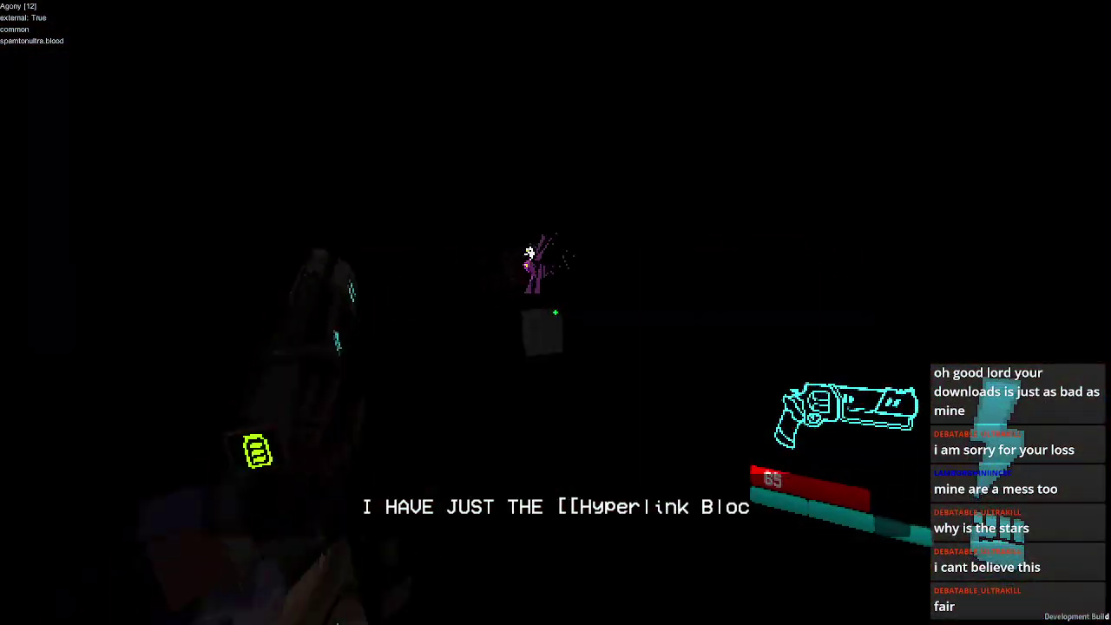
key(2)
right_click(555, 312)
key(1)
click(555, 312)
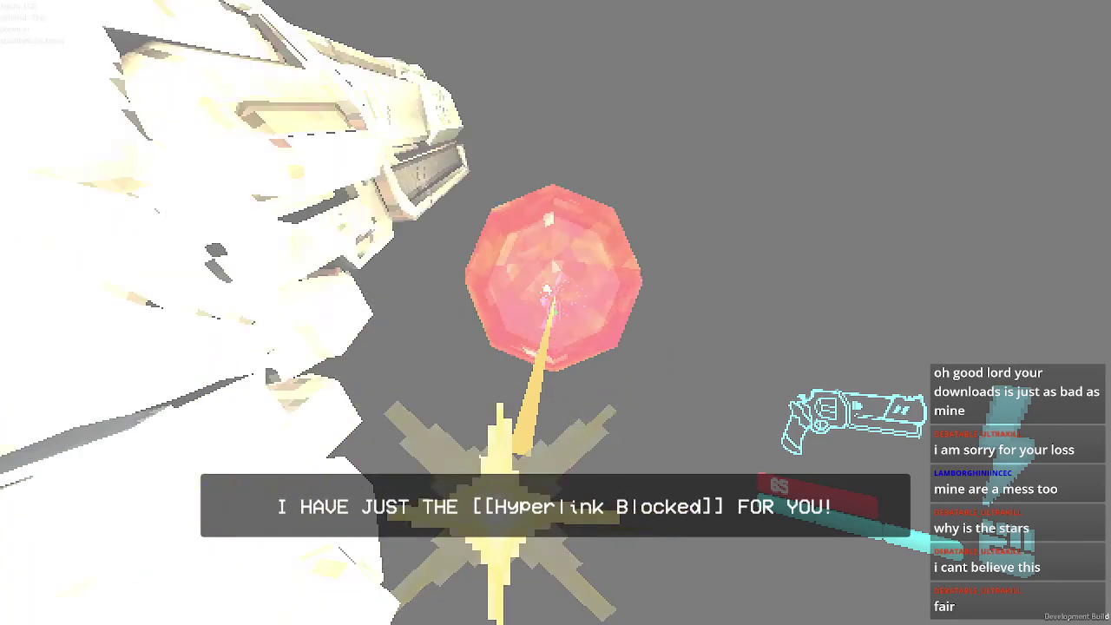
key(2)
right_click(555, 313)
key(1)
click(555, 312)
key(2)
right_click(555, 312)
key(1)
click(555, 312)
key(2)
right_click(556, 312)
key(1)
click(555, 313)
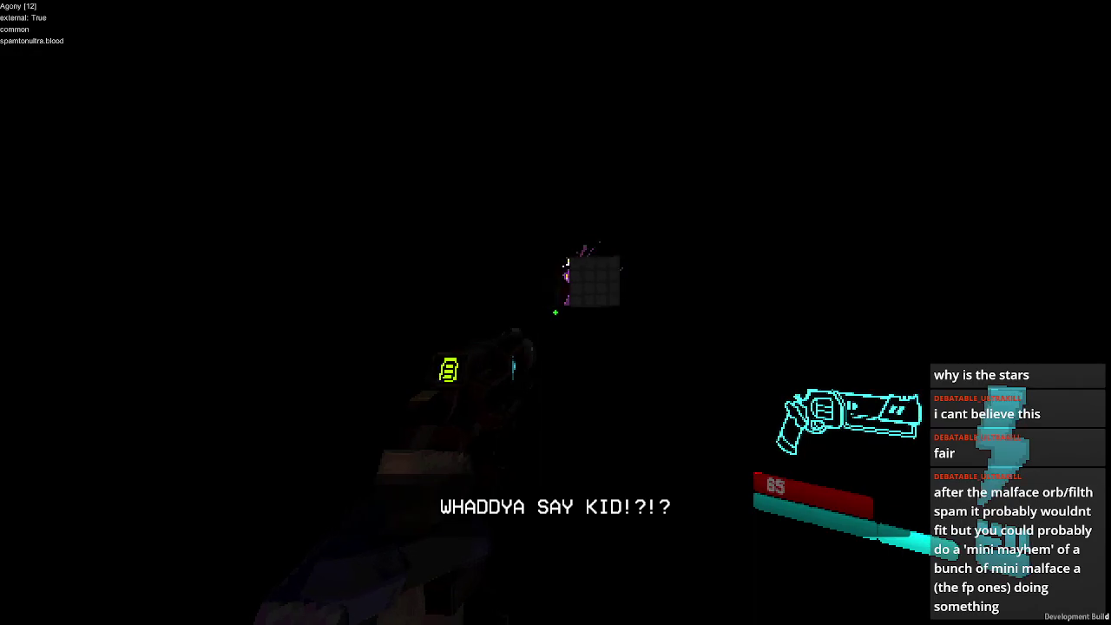
- Choose TAKE DEAL in Spamton's dialogue to start the fight
key(d)
key(a)
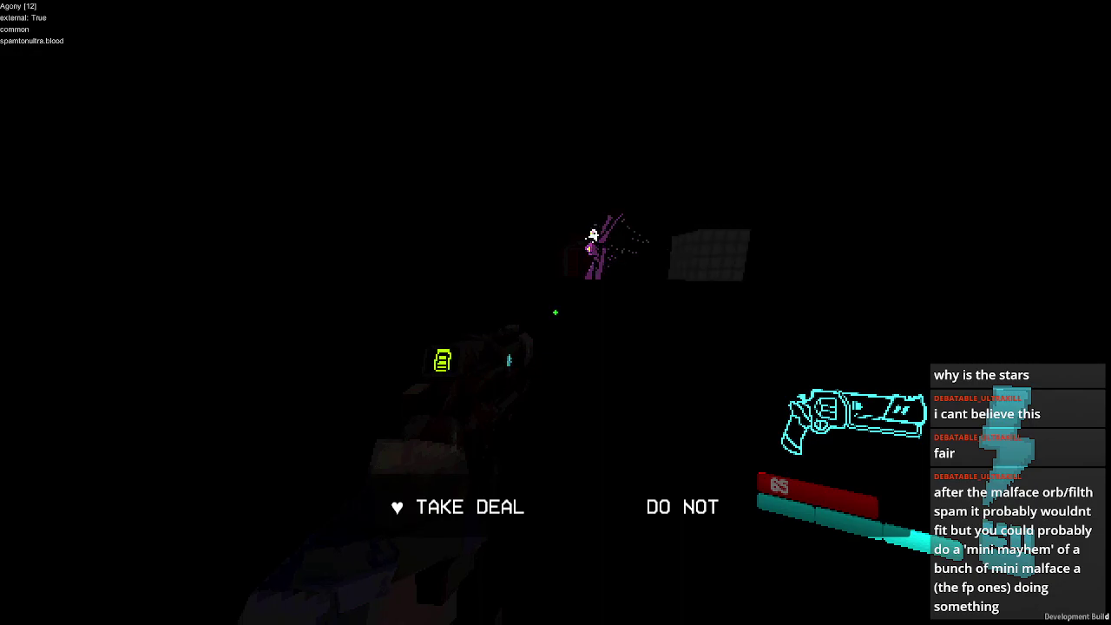
key(z)
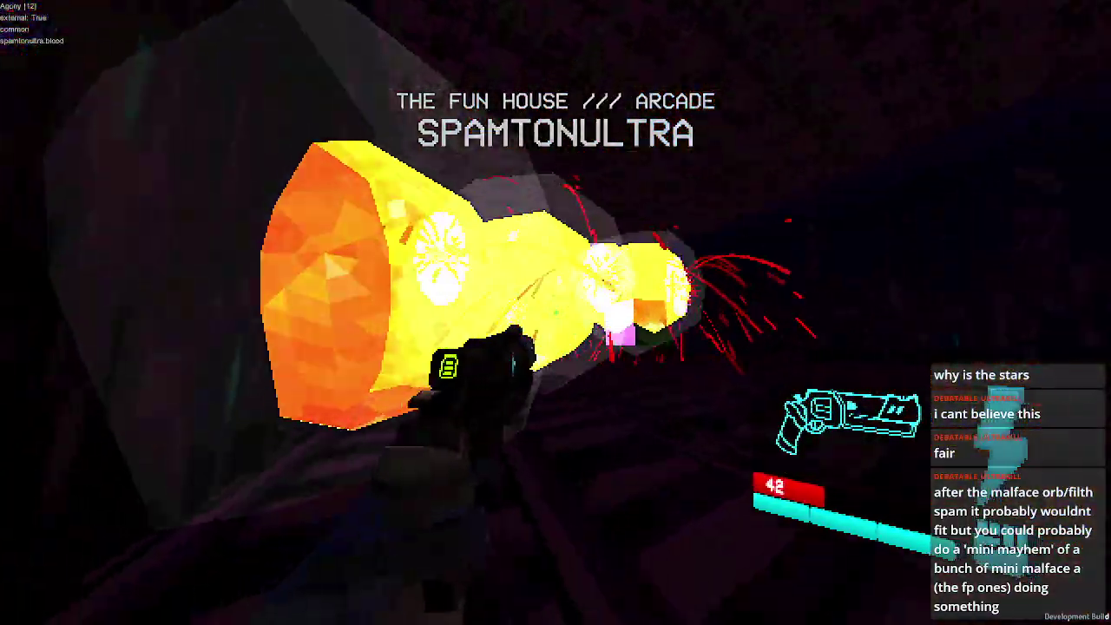
- Playtest the fight's first attacks by dashing clear of the explosions and purple lightning
key(shift)
key(shift)
key(shift)
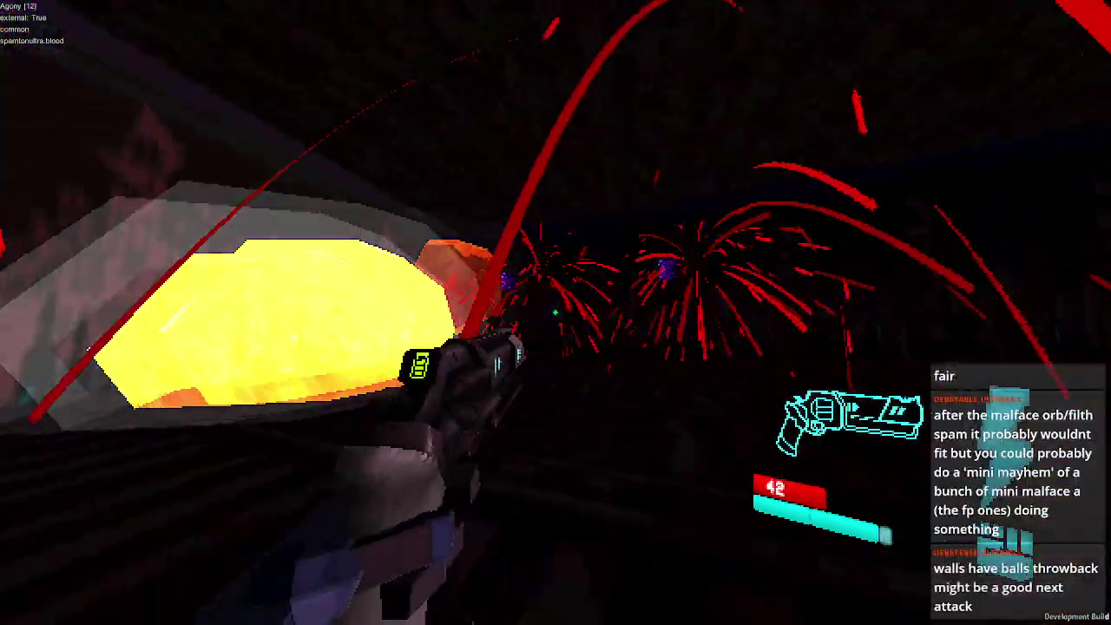
key(shift)
key(shift)
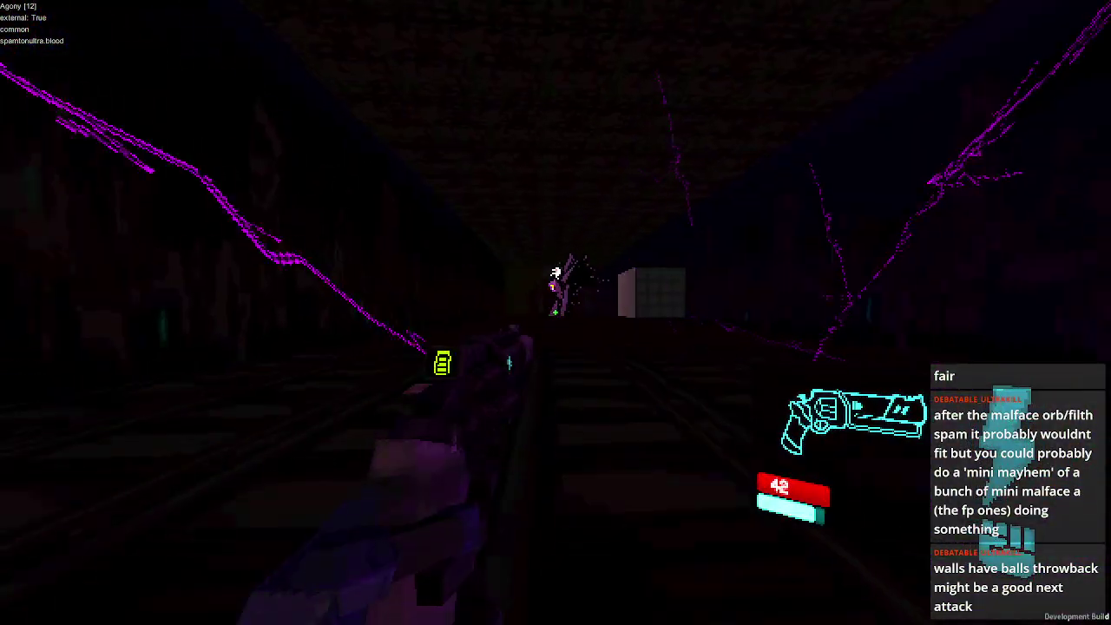
key(d)
key(shift)
key(shift)
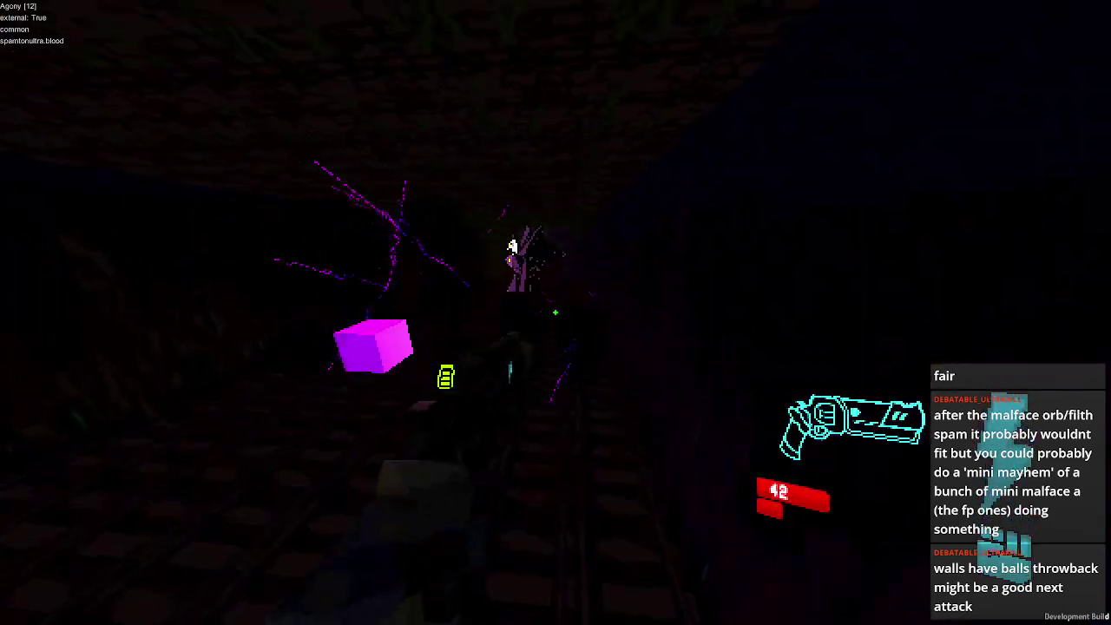
key(shift)
key(shift)
key(shift)
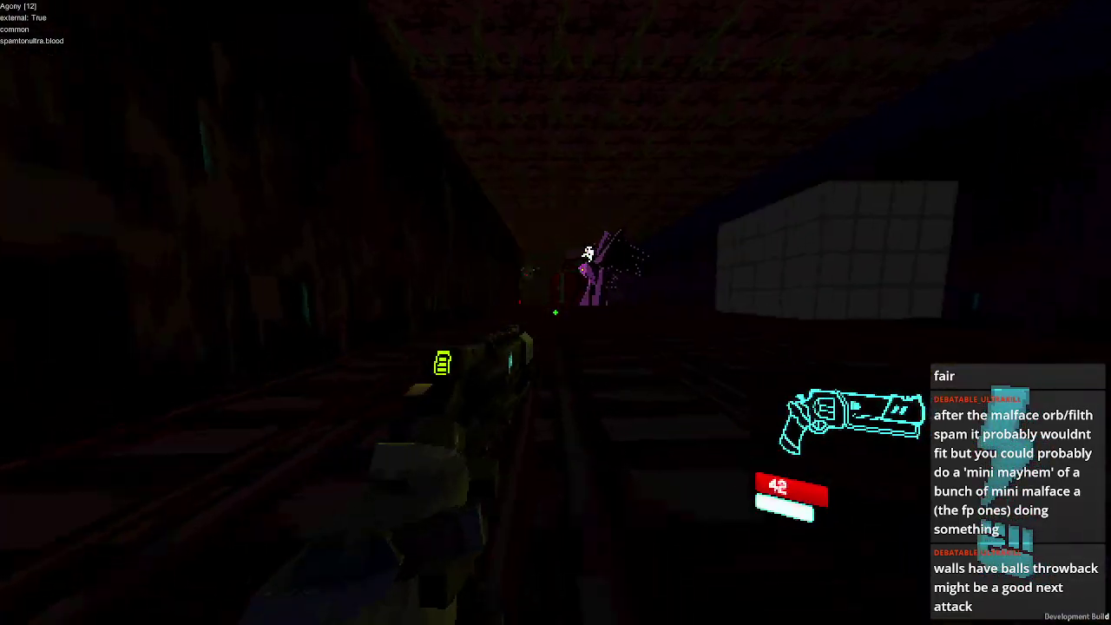
- Playtest the spiderBarage attack by dodging the spiders' beams and orbs, checking how long it keeps going
key(d)
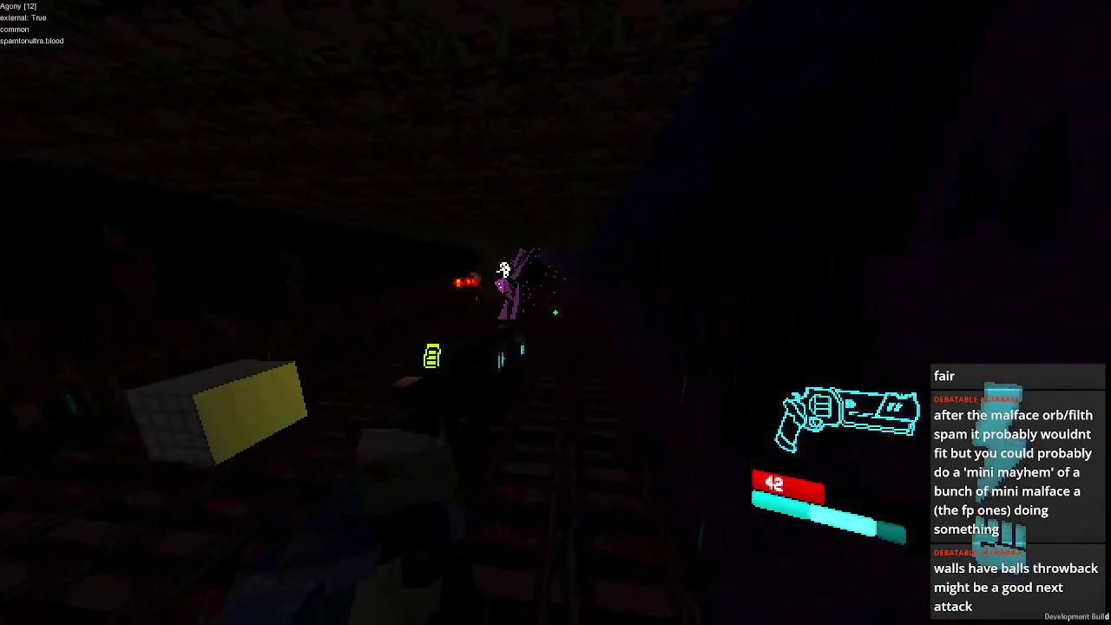
key(a)
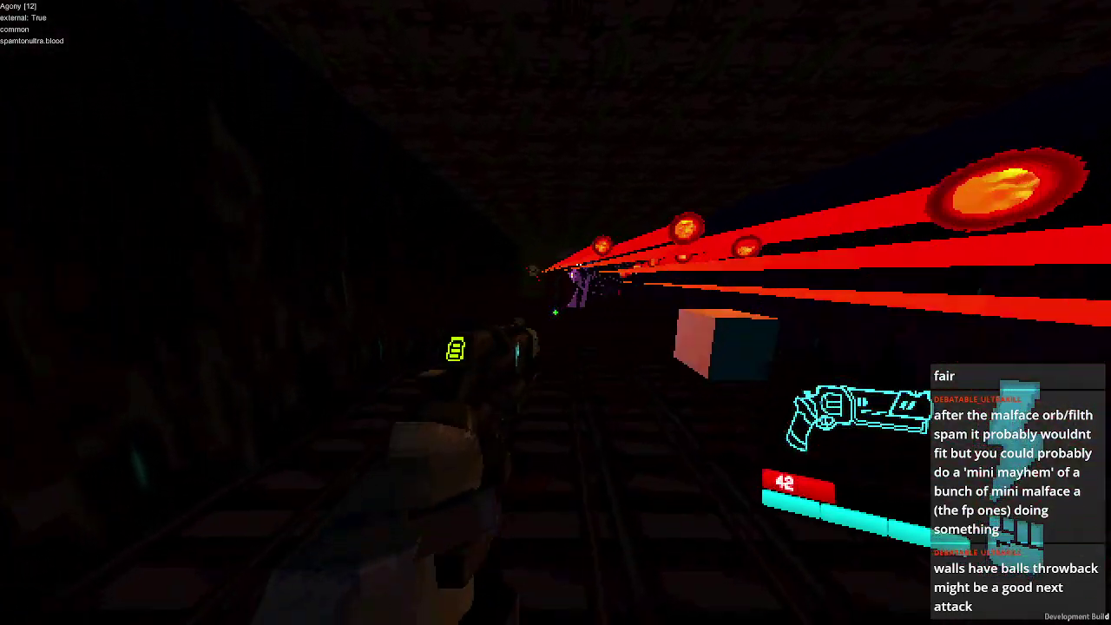
key(space)
key(d)
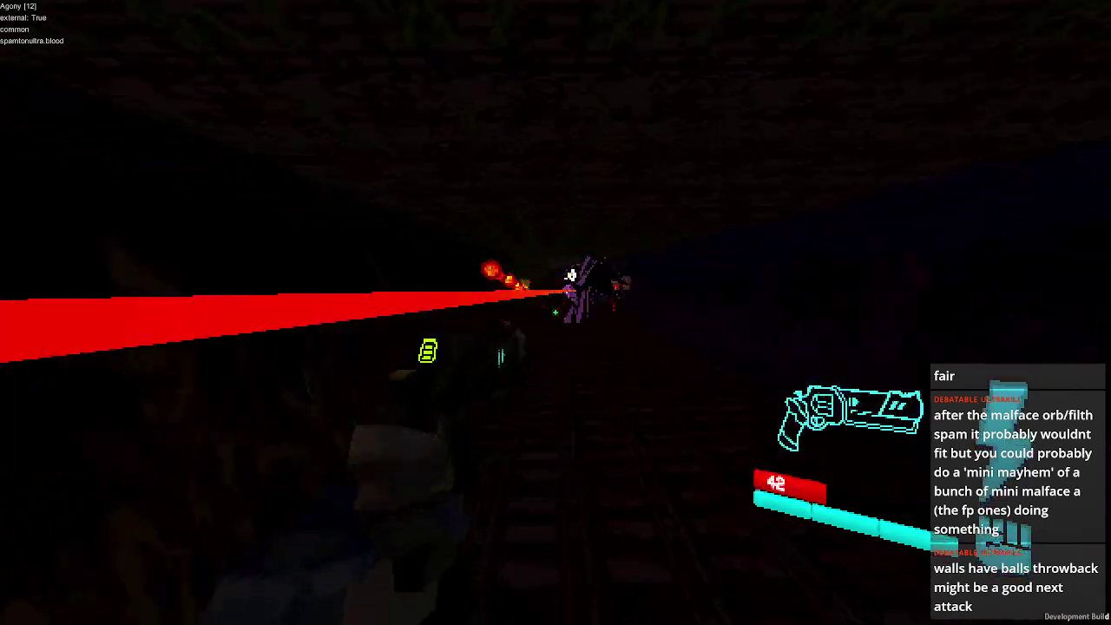
key(d)
key(space)
key(a)
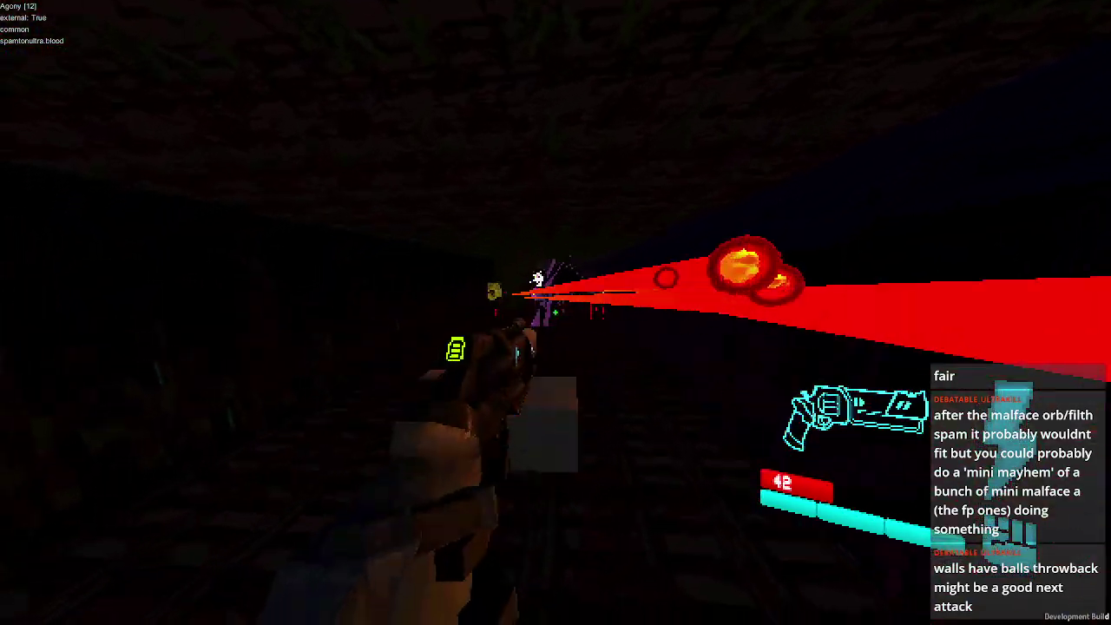
key(a)
key(space)
key(d)
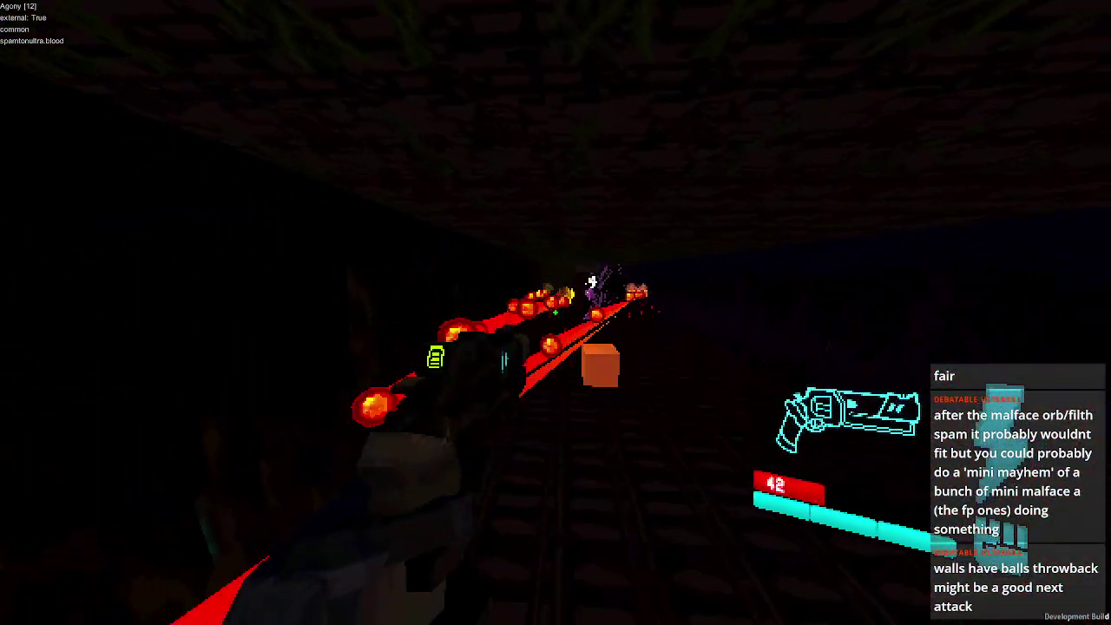
key(d)
key(space)
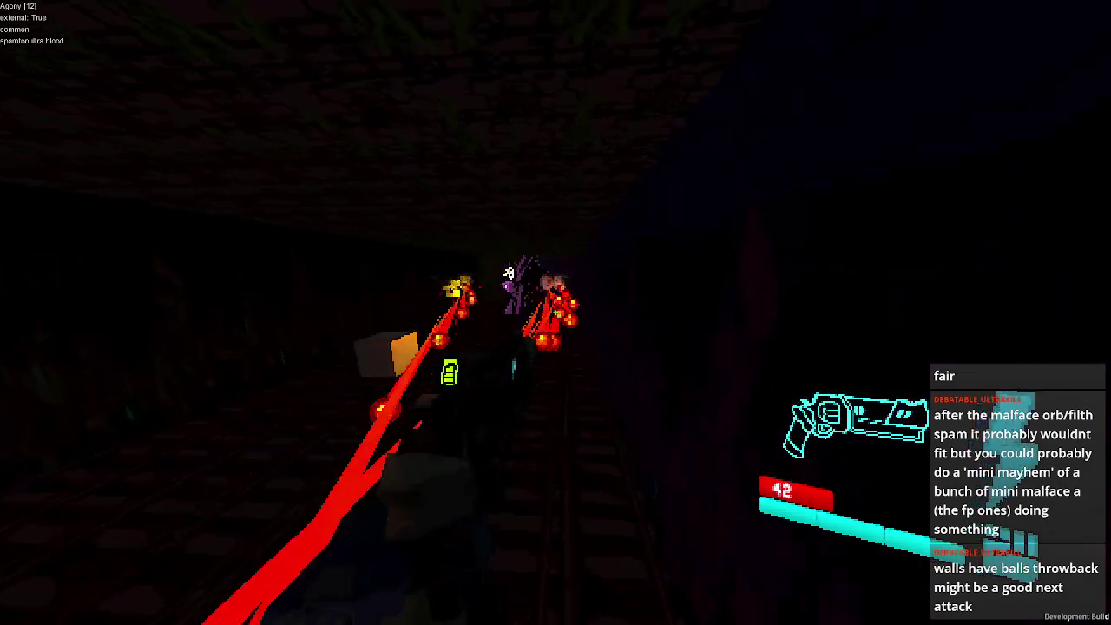
key(a)
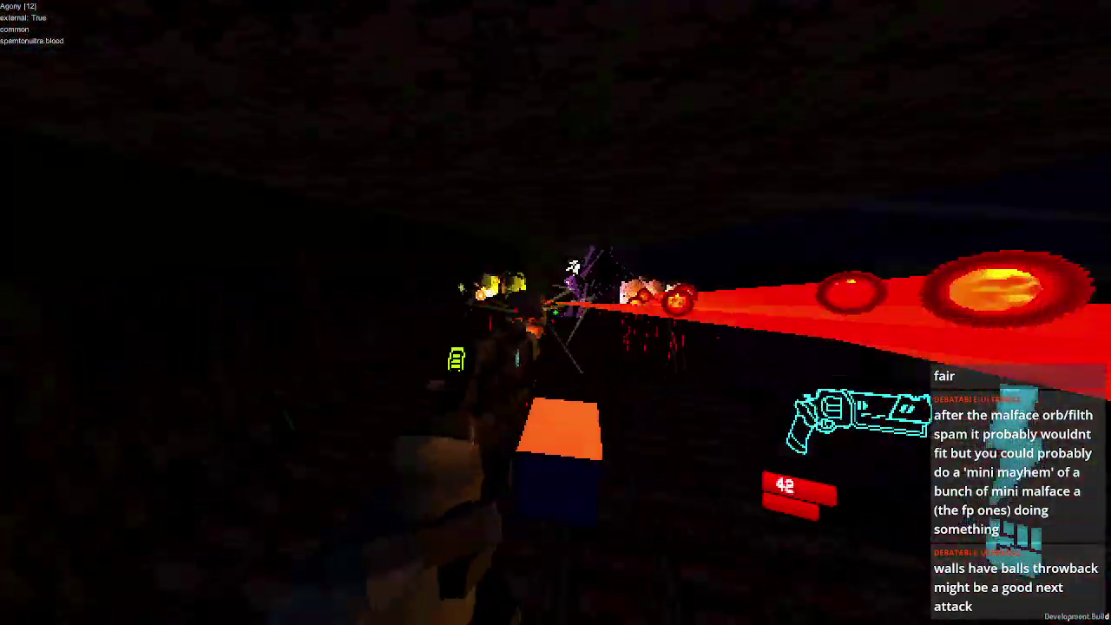
key(2)
key(f)
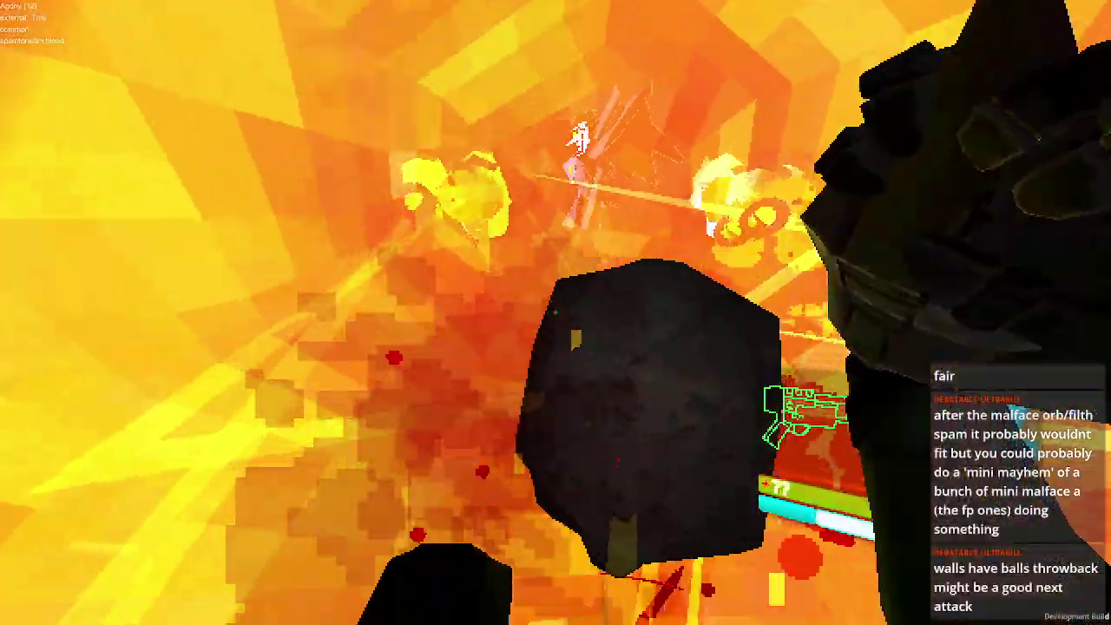
- Quit the mission and switch back to Unity
key(Escape)
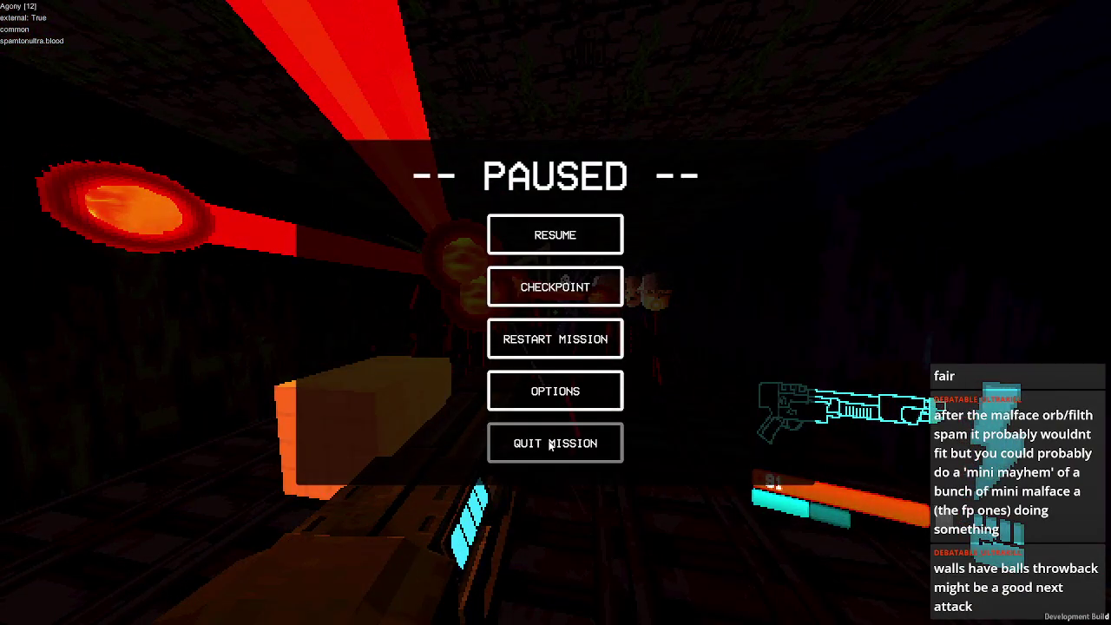
click(548, 444)
key(alt+Tab)
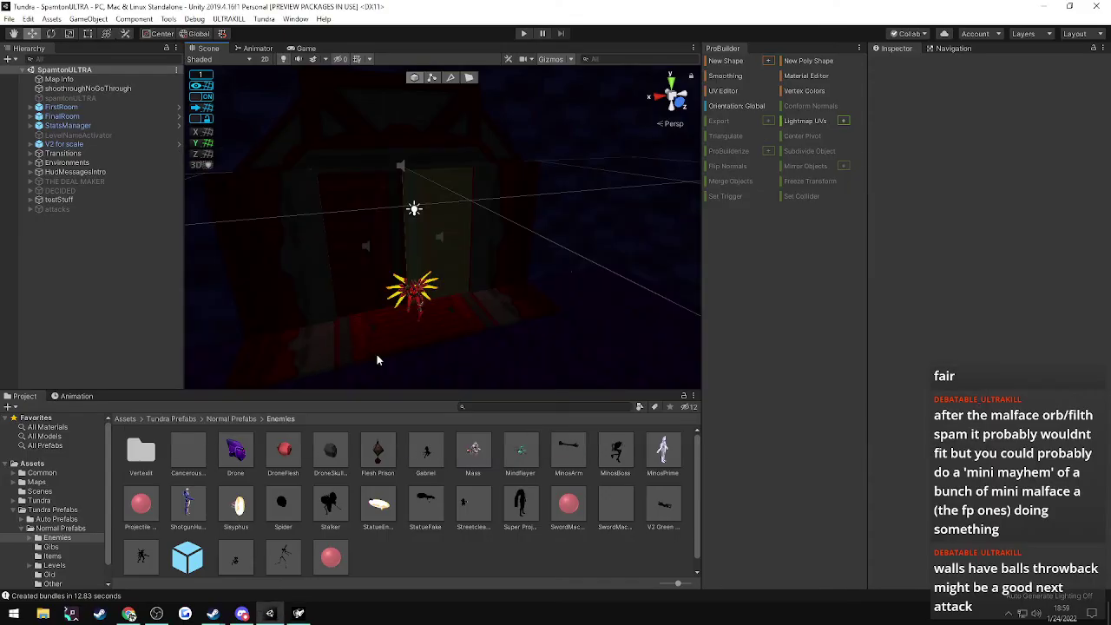
- Set the Object Activator delay of spiderBarage's Spider (7) to 10 and add filthStampede to its To Activate Objects
click(31, 209)
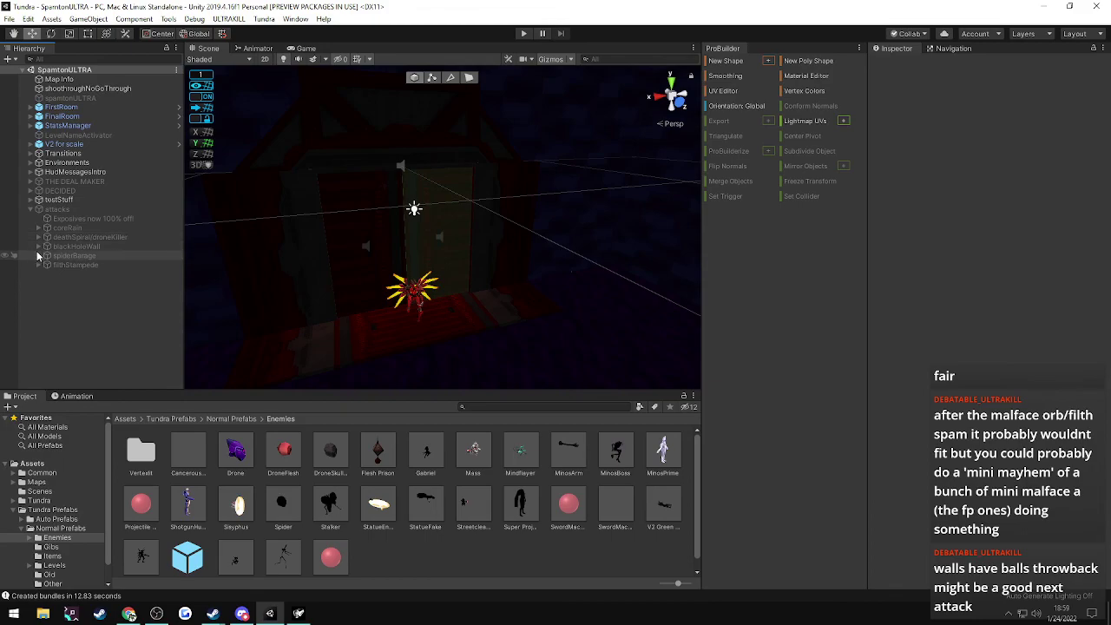
click(38, 257)
click(76, 330)
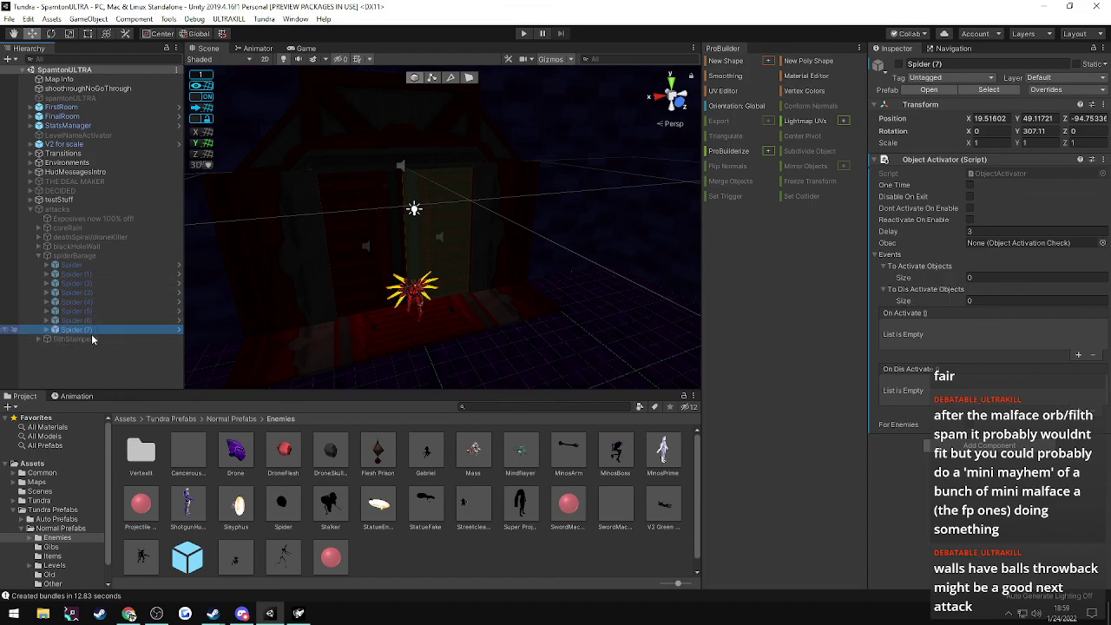
click(998, 231)
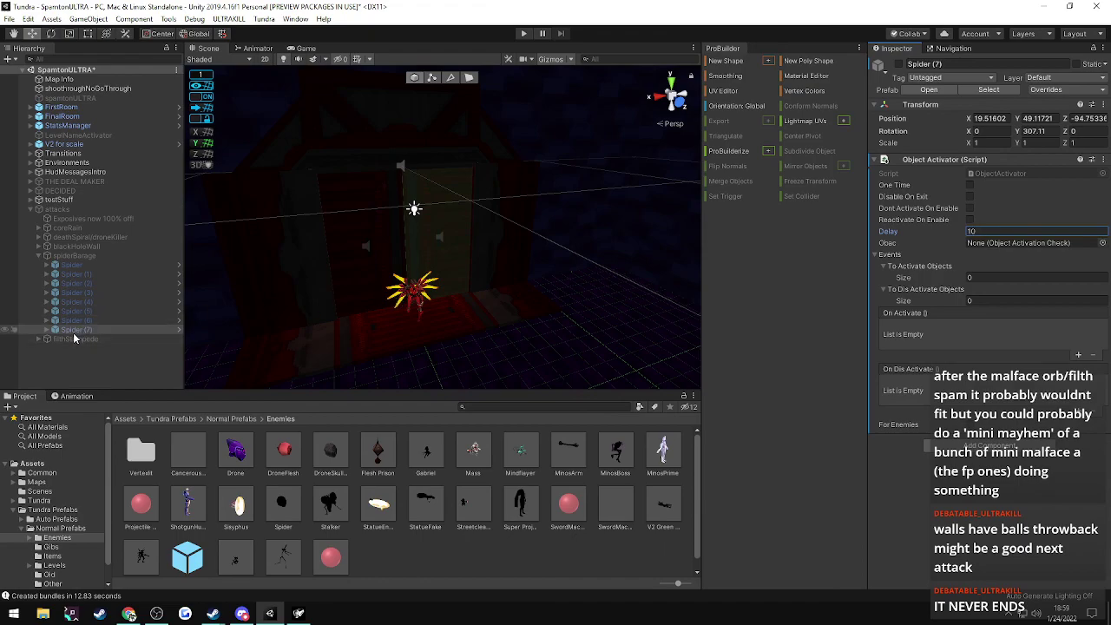
drag(64, 339, 923, 269)
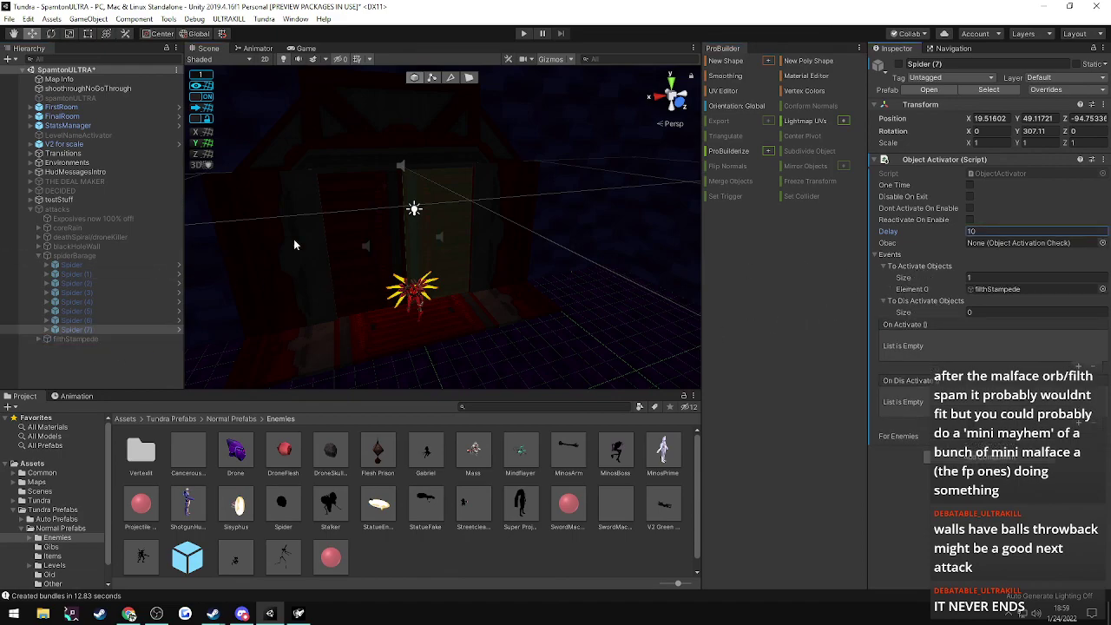
- Lock Spider (7)'s properties in view and add Spider through Spider (7) to its To Dis Activate Objects
click(1092, 48)
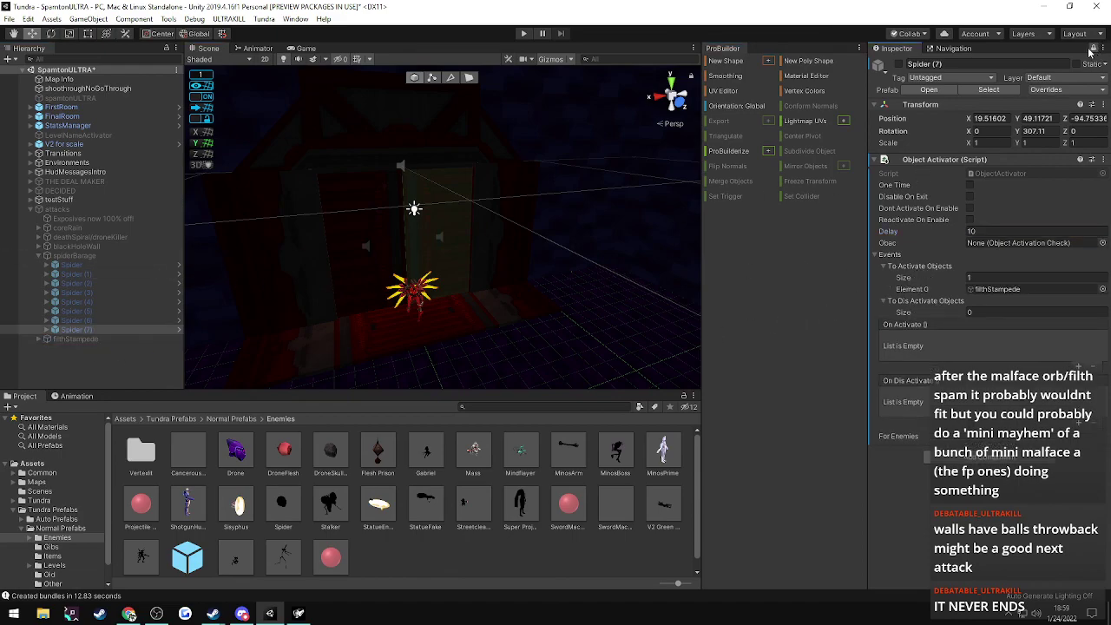
click(71, 265)
shift+click(80, 333)
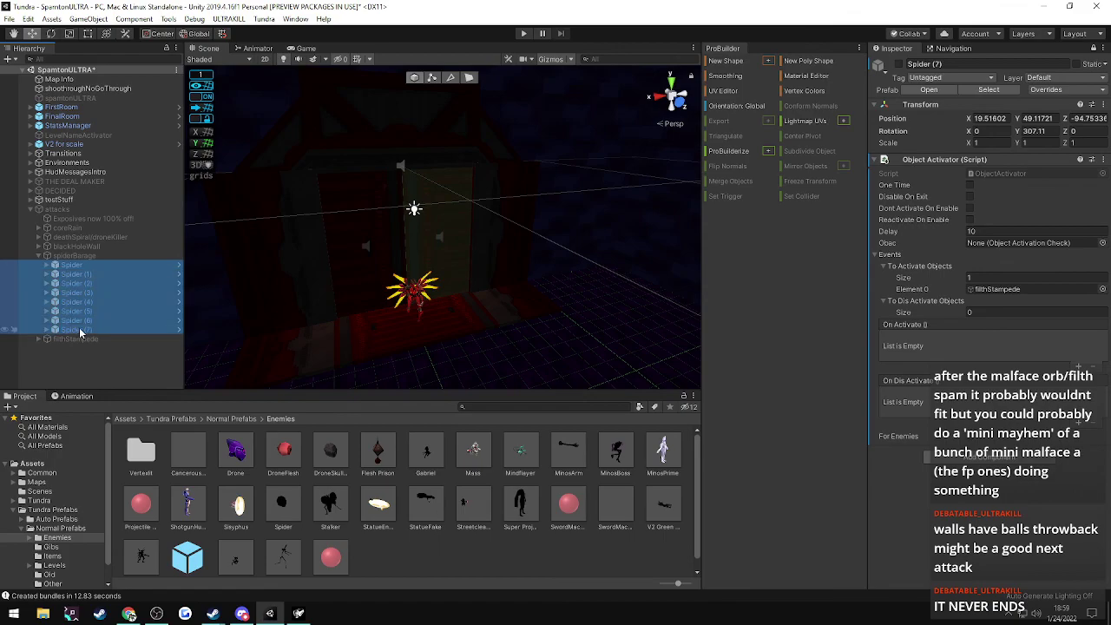
drag(76, 332, 946, 309)
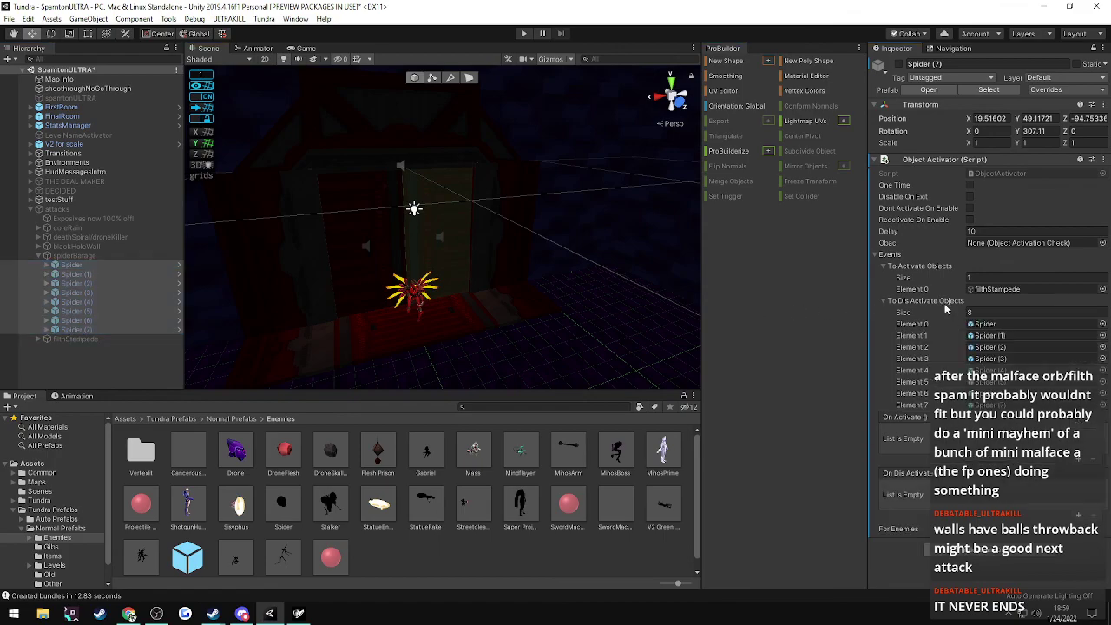
- Save the scene and export the SpamtonULTRA map for ULTRAKILL
key(ctrl+s)
click(227, 19)
click(232, 33)
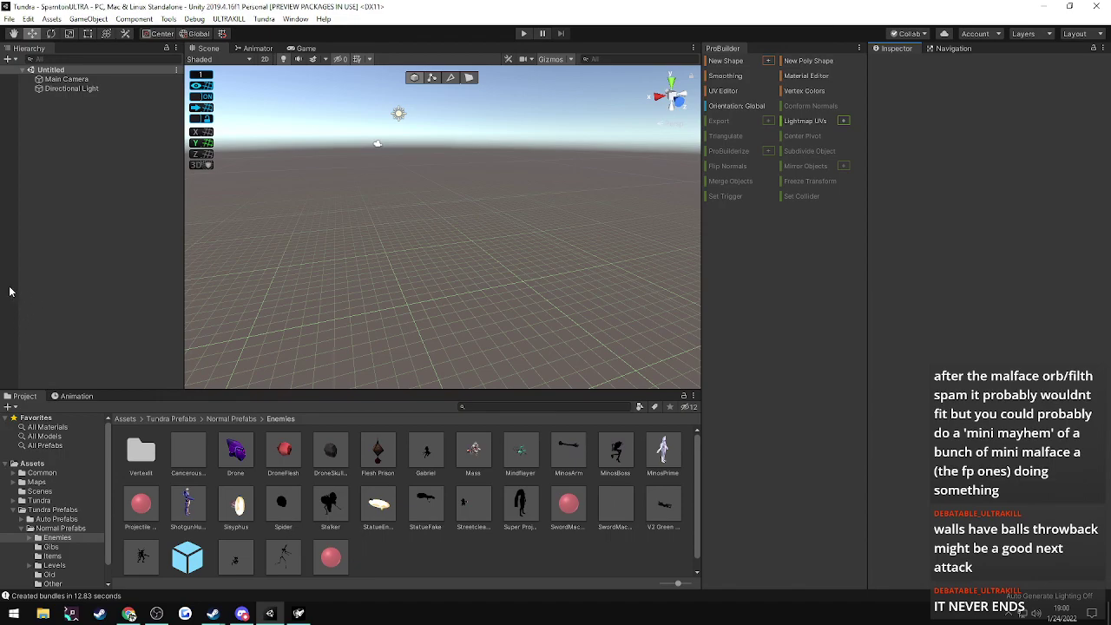
- Create an empty object named "Two's company but nine's (something)" and place it in attacks just above spiderBarage
click(31, 210)
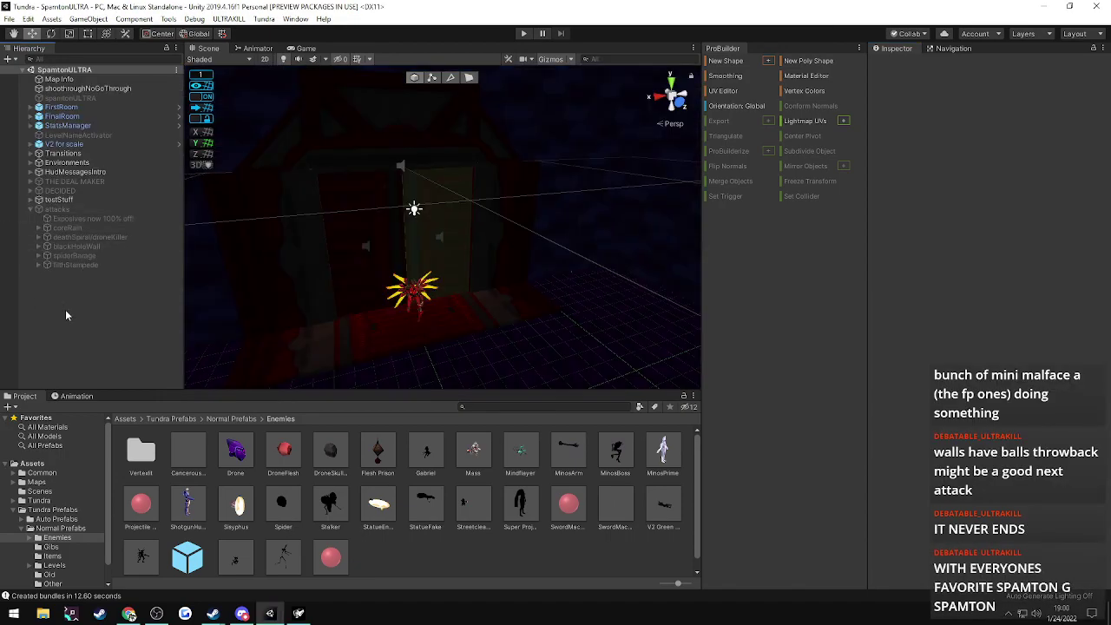
right_click(65, 309)
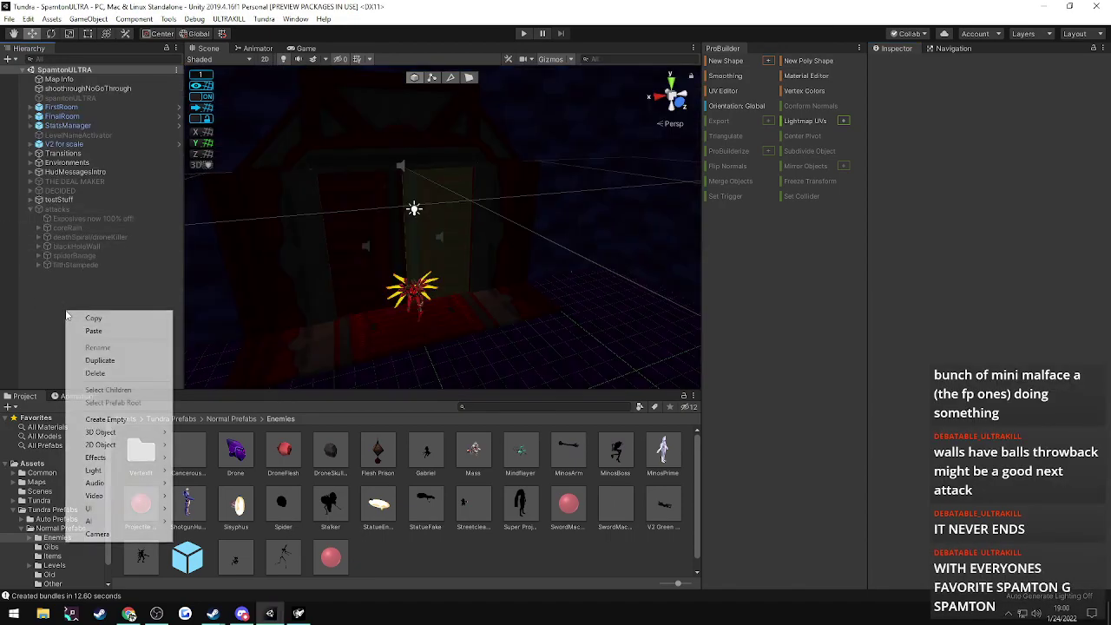
click(91, 419)
right_click(50, 273)
click(69, 309)
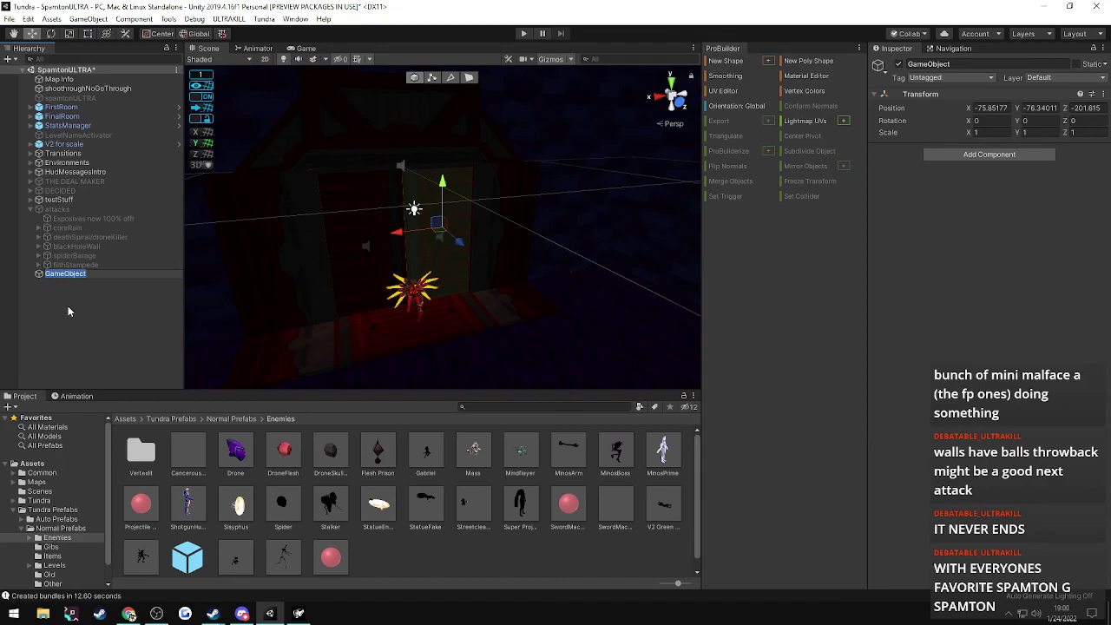
text(Two's company but)
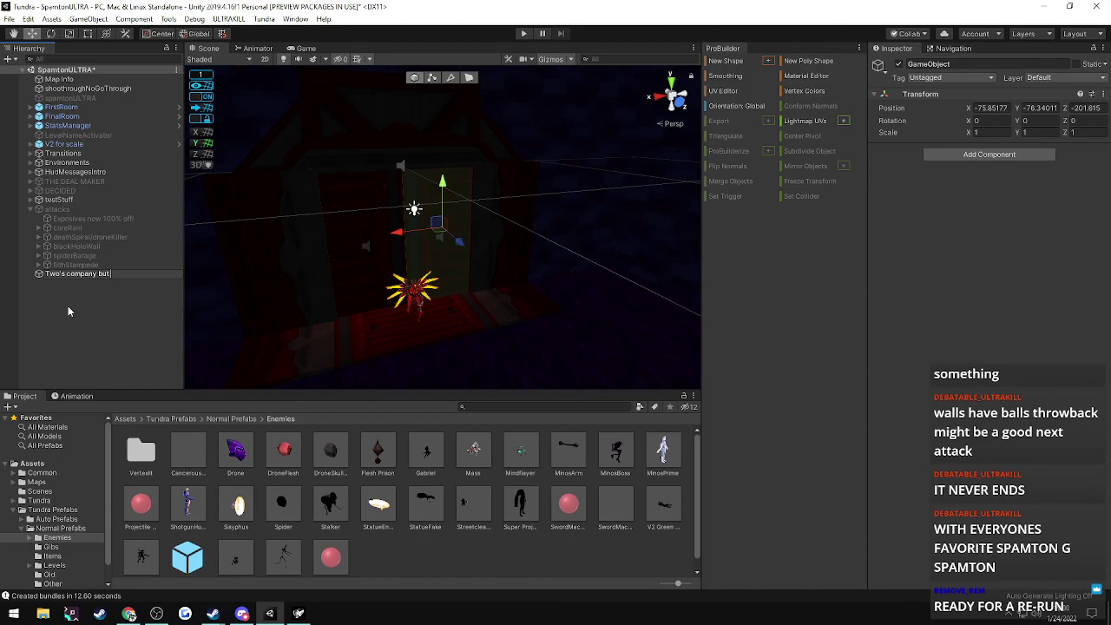
text( nine's)
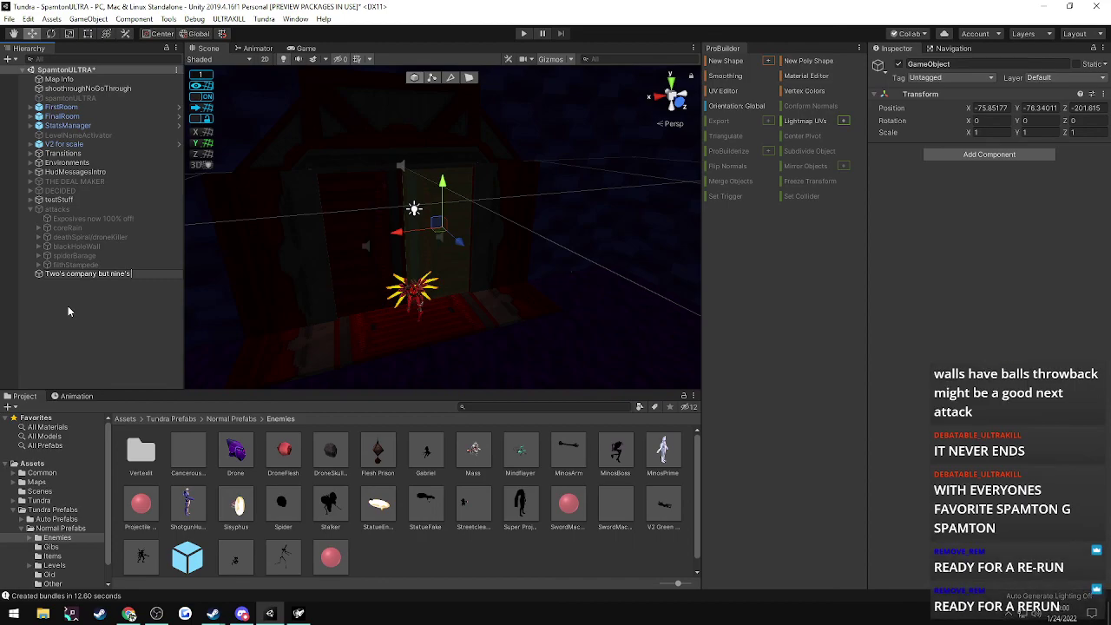
text( is)
text(om)
key(BackSpace)
key(BackSpace)
key(BackSpace)
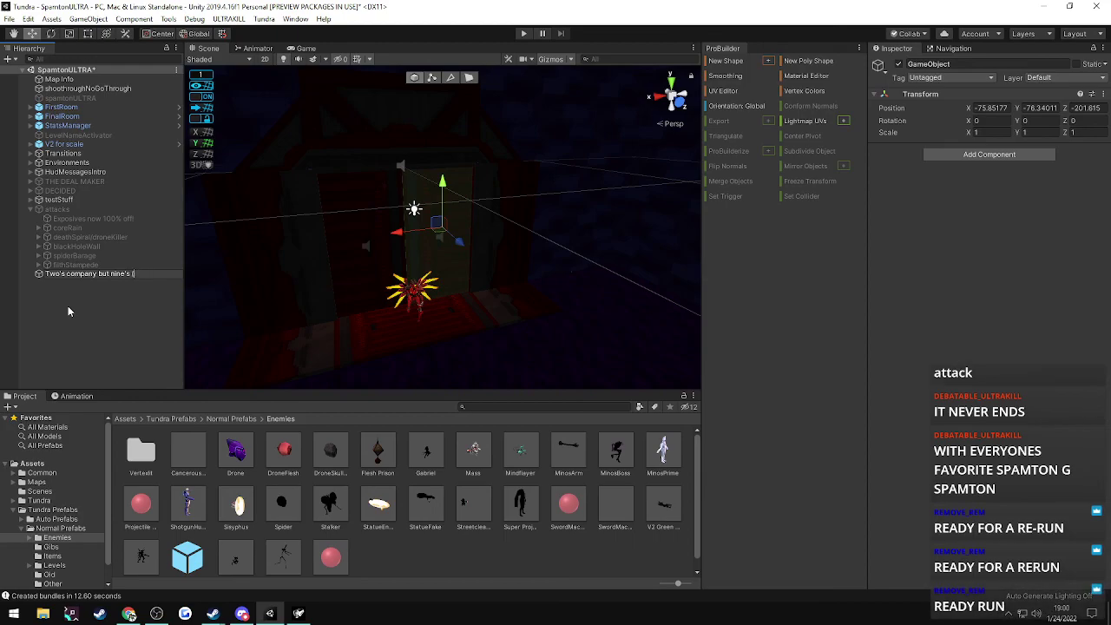
text(something])
key(Return)
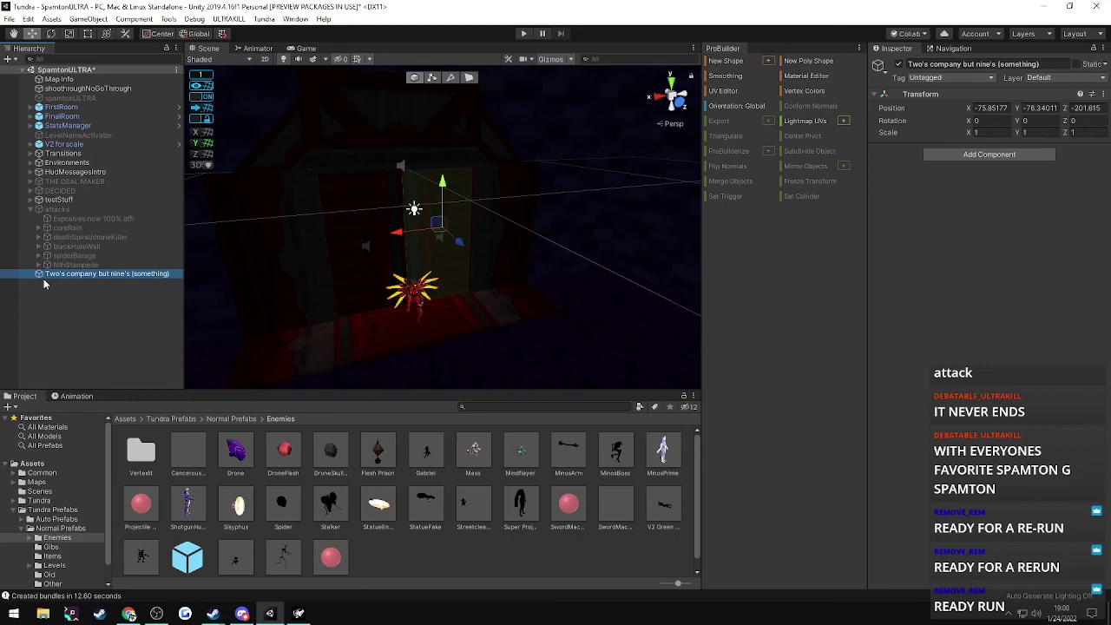
drag(55, 275, 63, 256)
- Add another empty object to attacks just above filthStampede, and activate attacks and its "Exposives now 100% off!" object
right_click(59, 289)
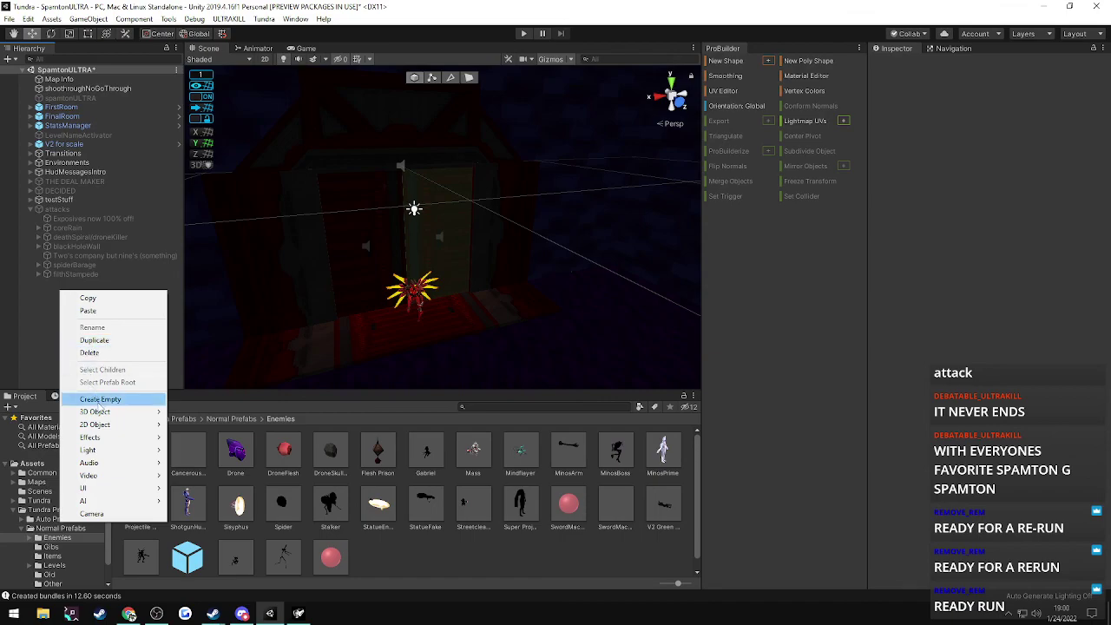
click(99, 400)
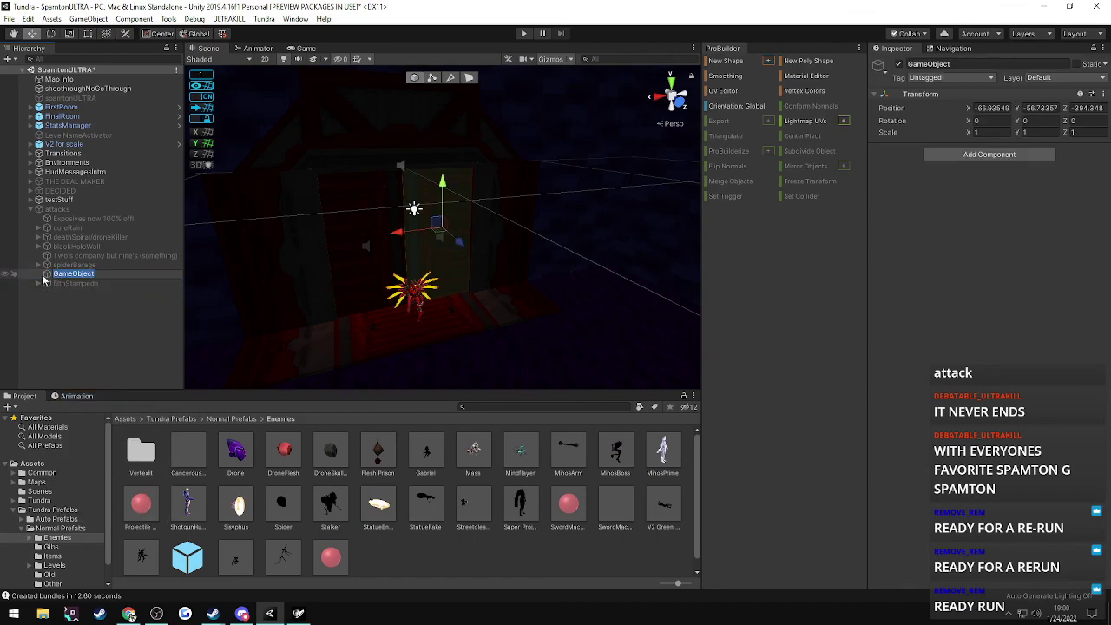
click(61, 211)
click(897, 64)
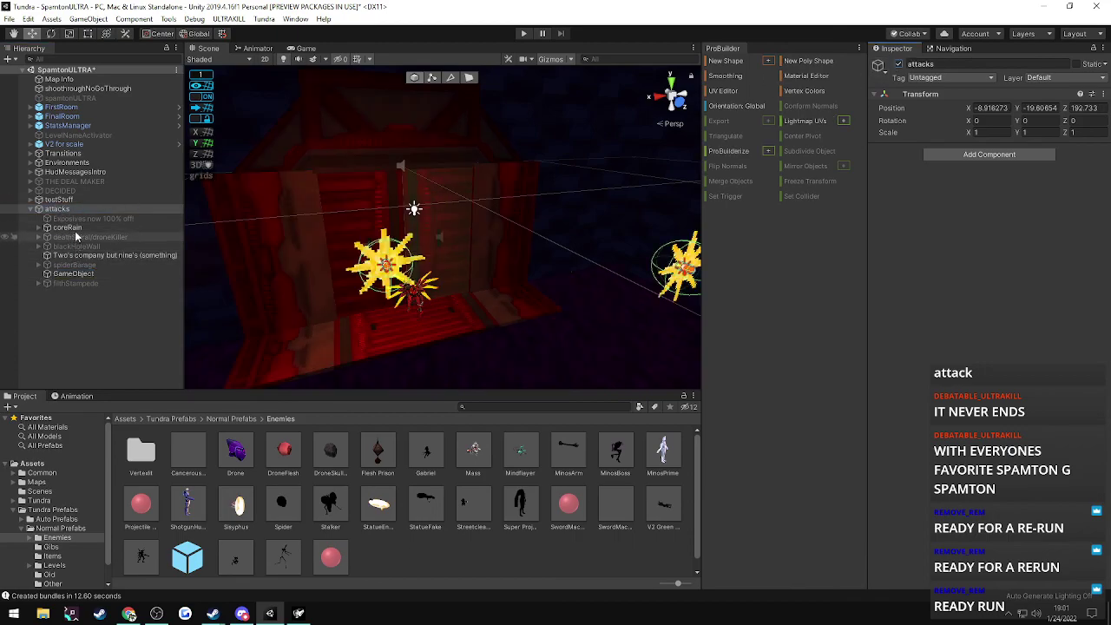
click(76, 220)
click(899, 65)
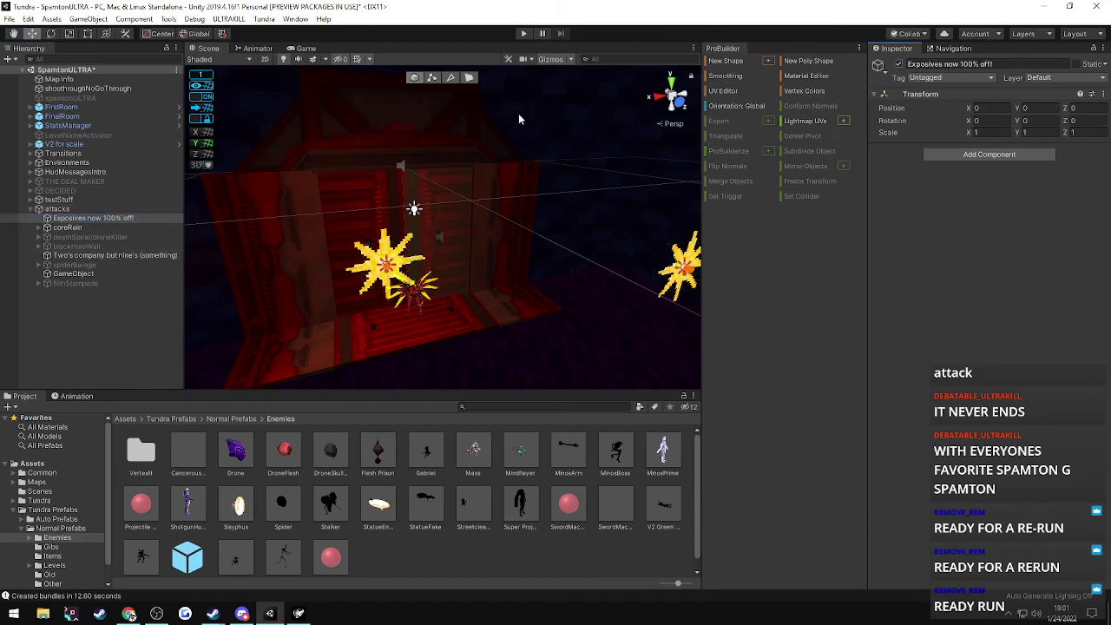
- Rename the empty object above filthStampede to "you think you're above these (filth)? they'll show (you)"
click(64, 275)
right_click(63, 276)
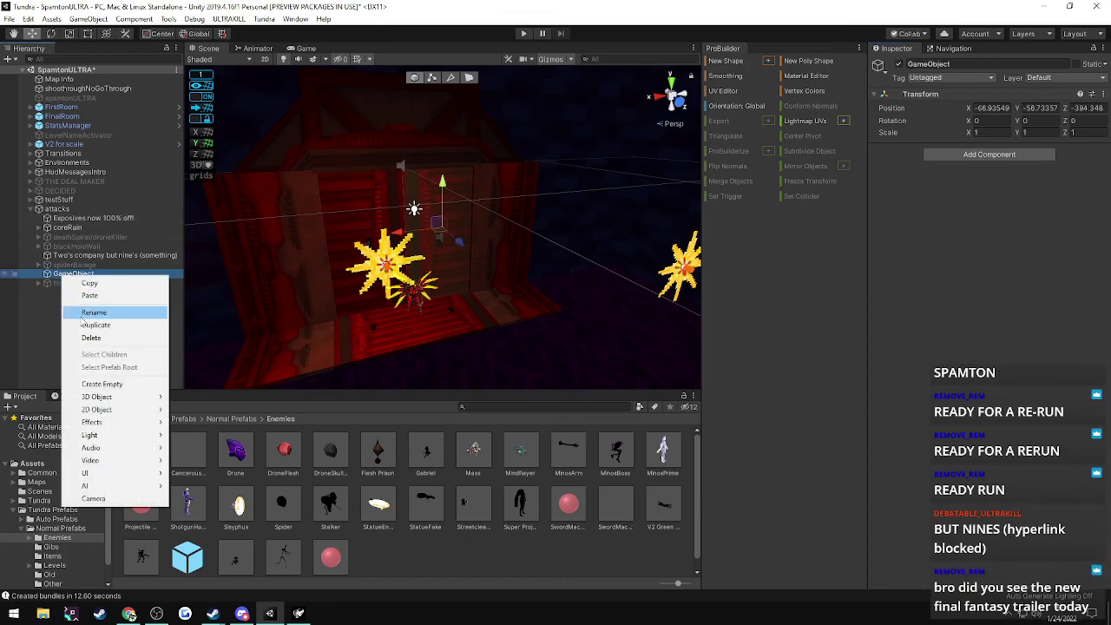
click(81, 314)
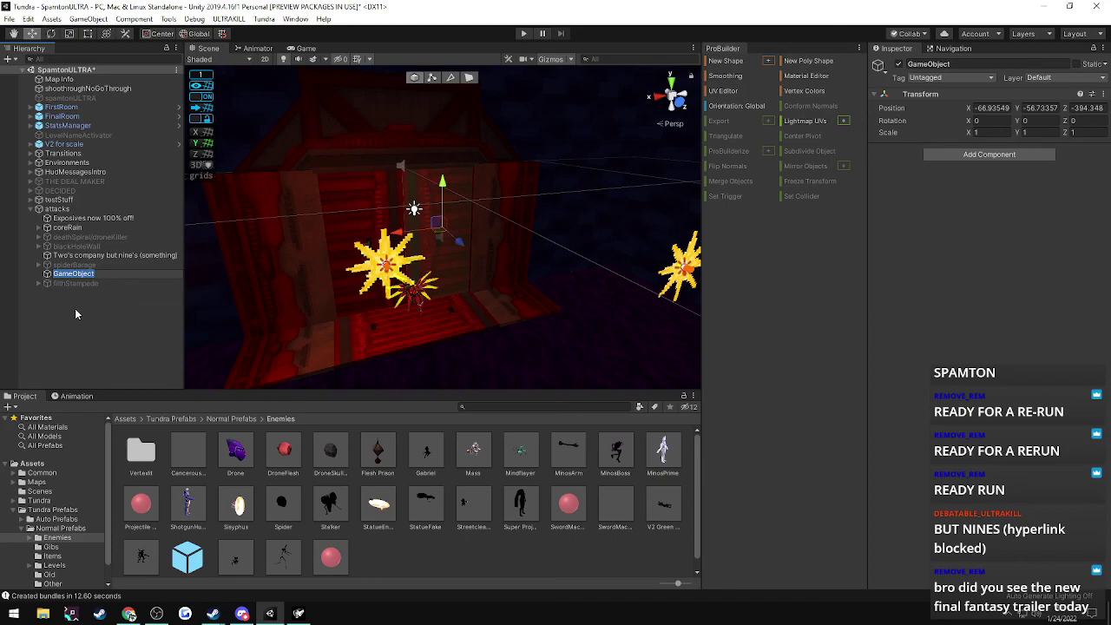
text(you think you're m)
text(bove these)
text( filth)
key(BackSpace)
key(BackSpace)
key(BackSpace)
key(BackSpace)
key(BackSpace)
text([filth)
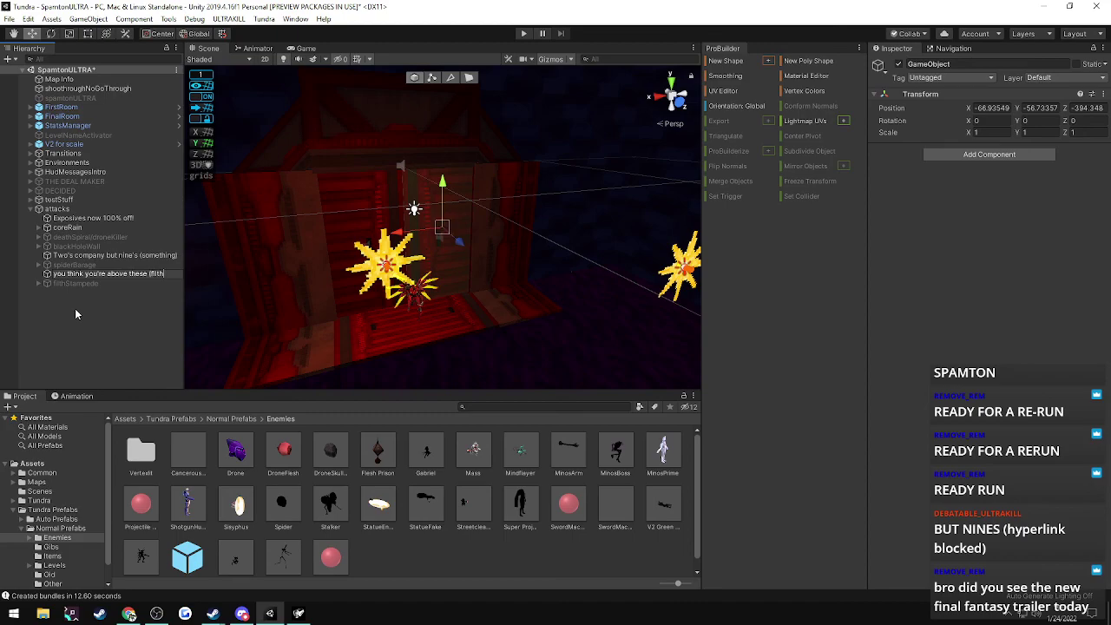
text(]???)
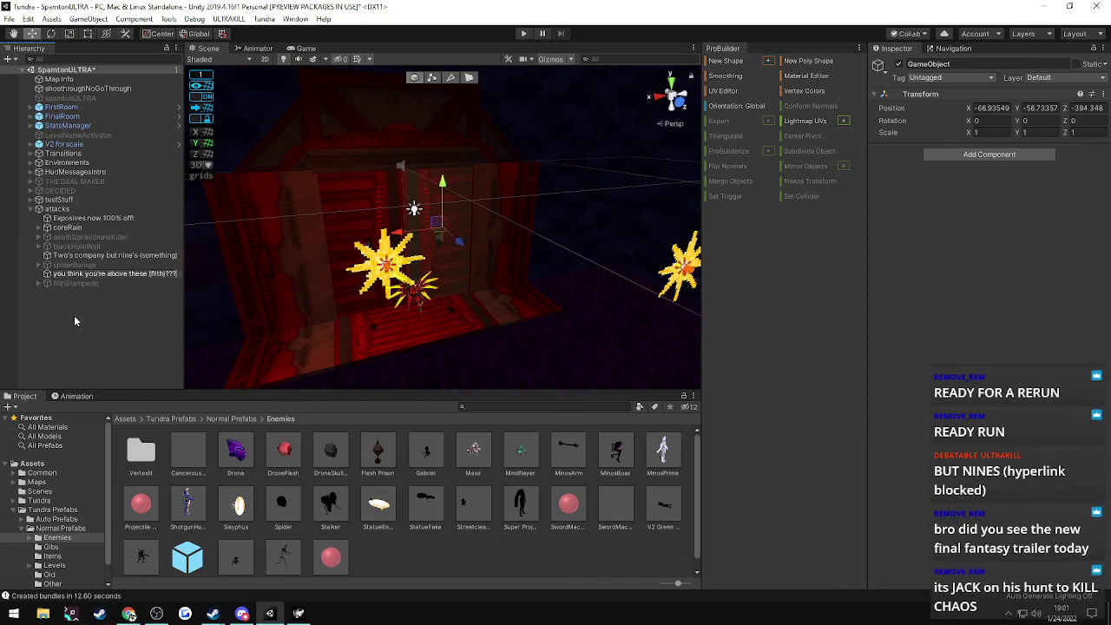
key(BackSpace)
key(BackSpace)
text(they)
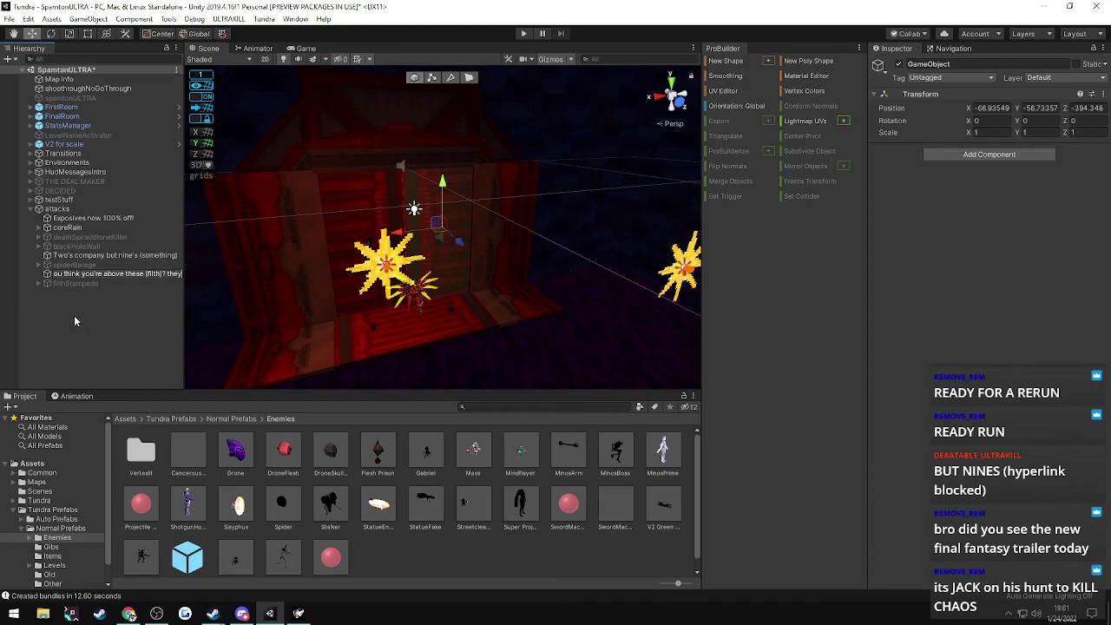
text('ll show (you))
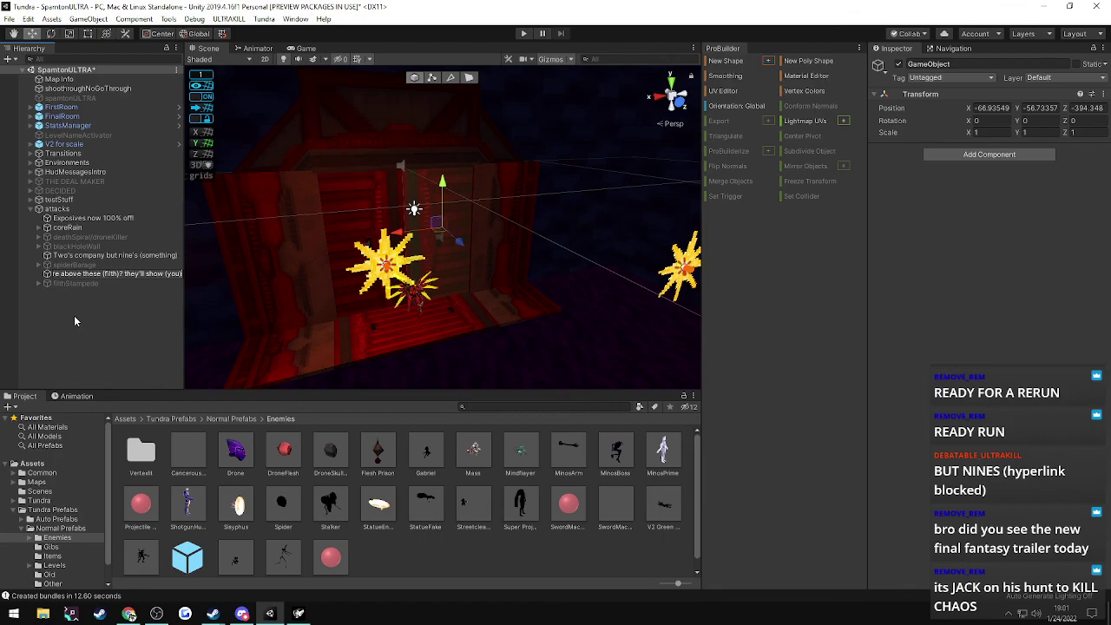
key(Return)
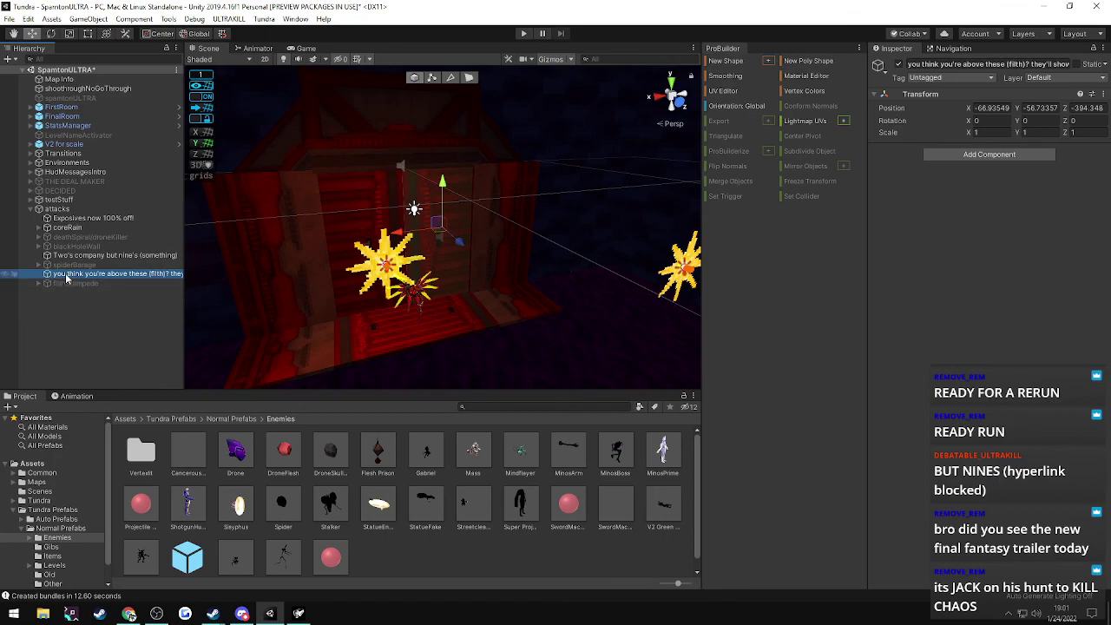
- Save the scene with the new attack text objects and export the SpamtonULTRA map for ULTRAKILL
click(66, 255)
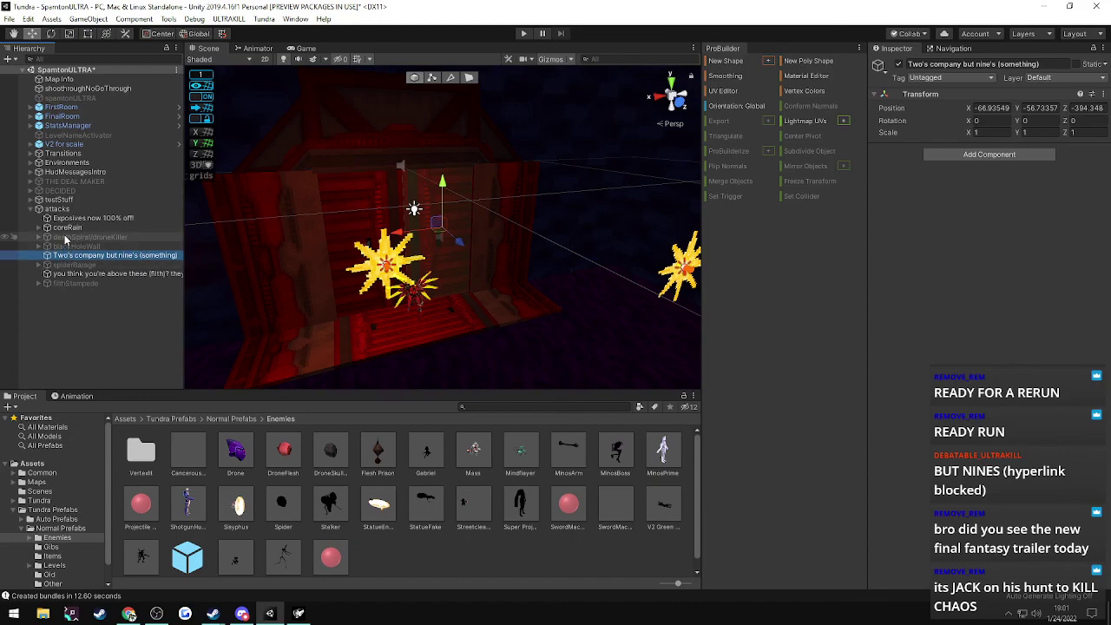
click(68, 317)
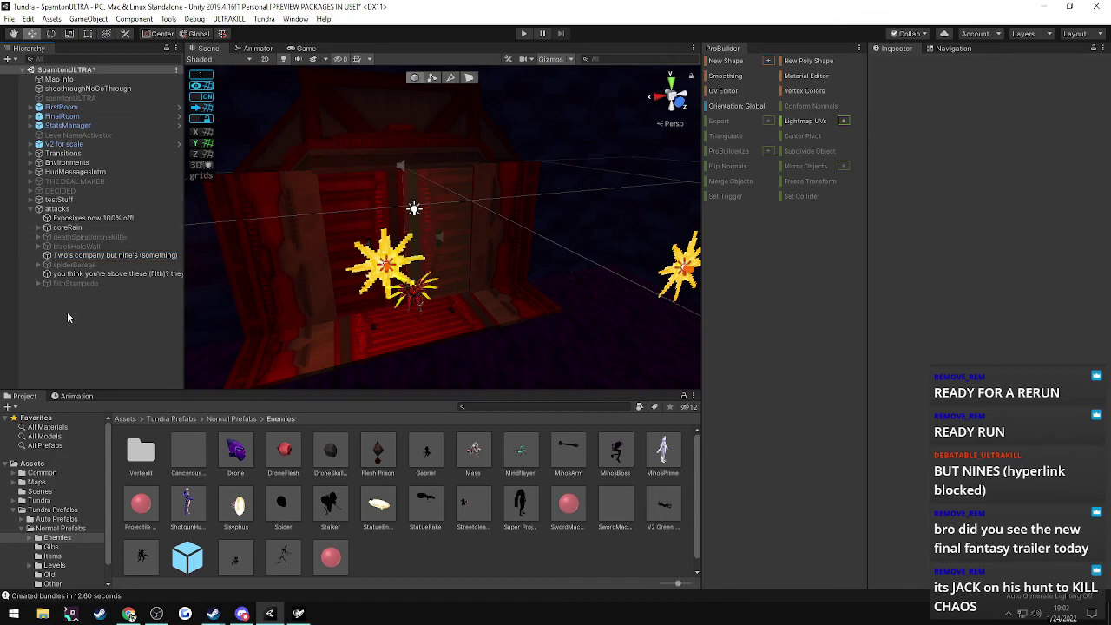
click(39, 265)
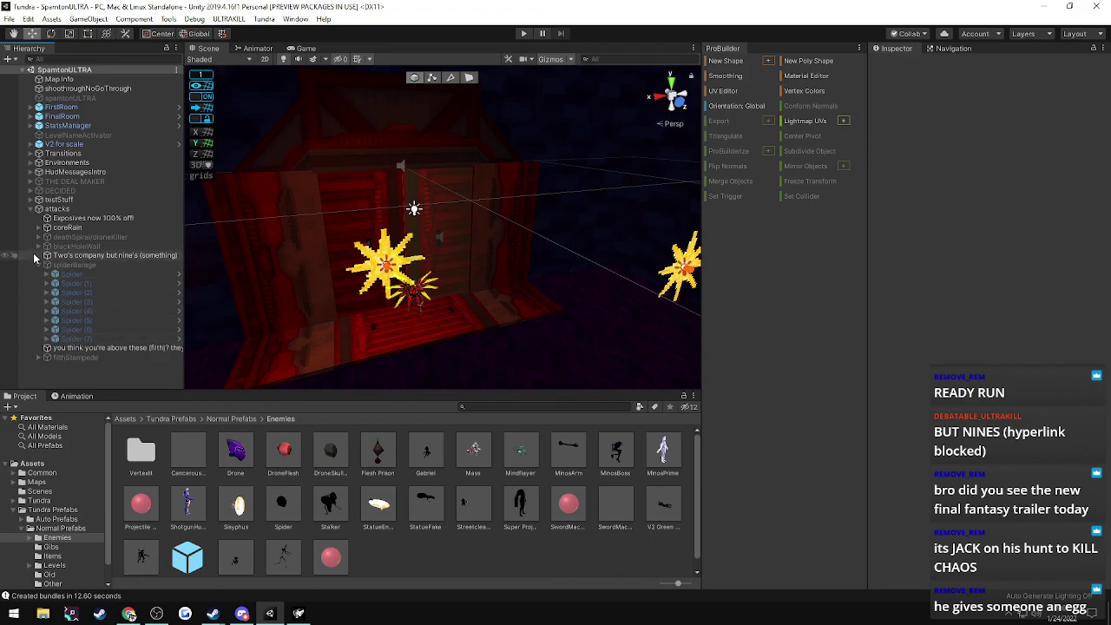
click(39, 265)
click(229, 18)
click(227, 41)
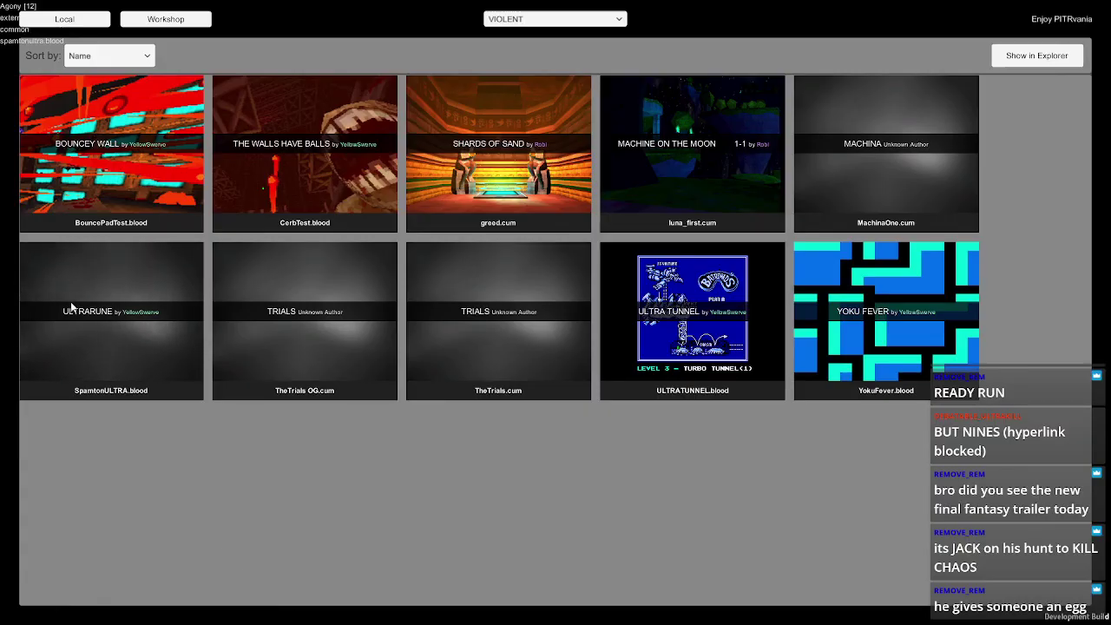
- Launch the ULTRARUNE map in ULTRAKILL, quit the mission and switch back to Unity
click(35, 318)
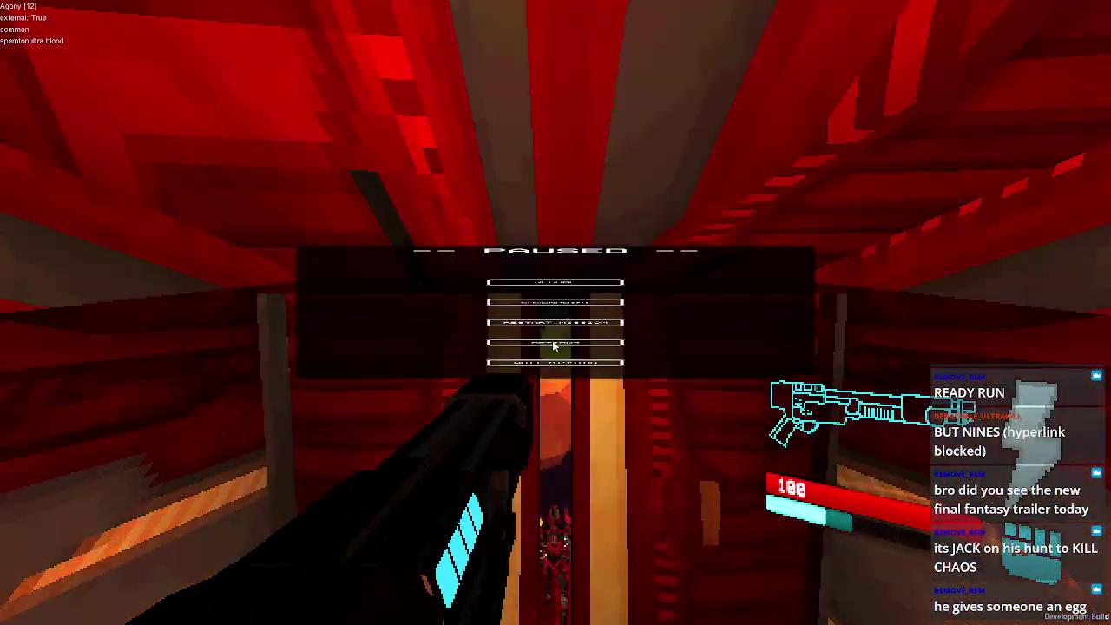
key(Escape)
click(553, 447)
key(alt+Tab)
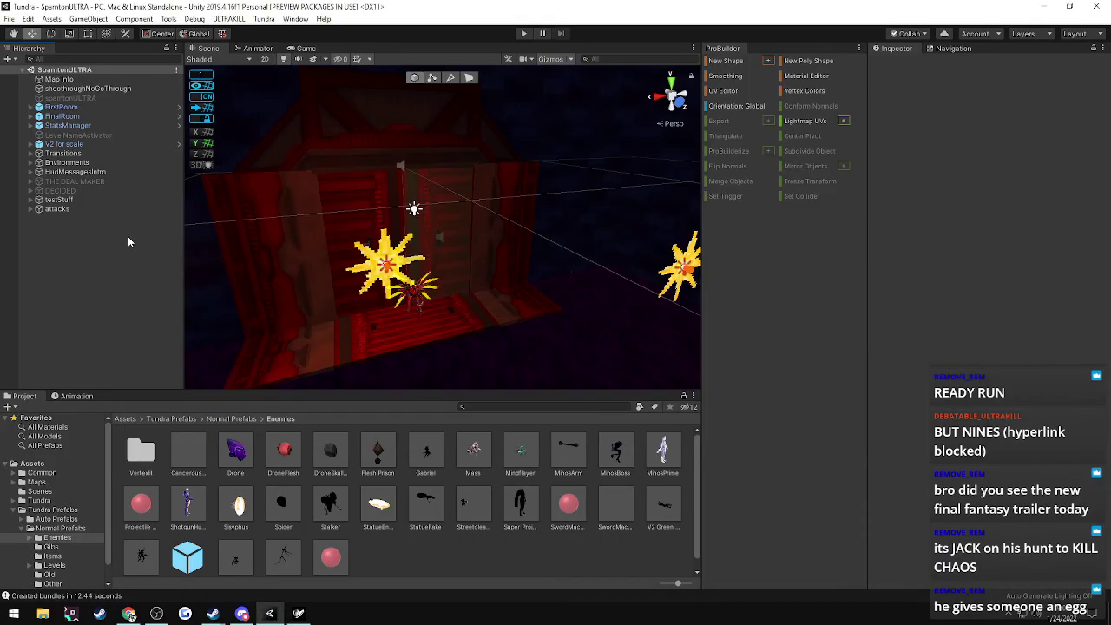
- Deactivate the attacks object and export the SpamtonULTRA map again
click(56, 209)
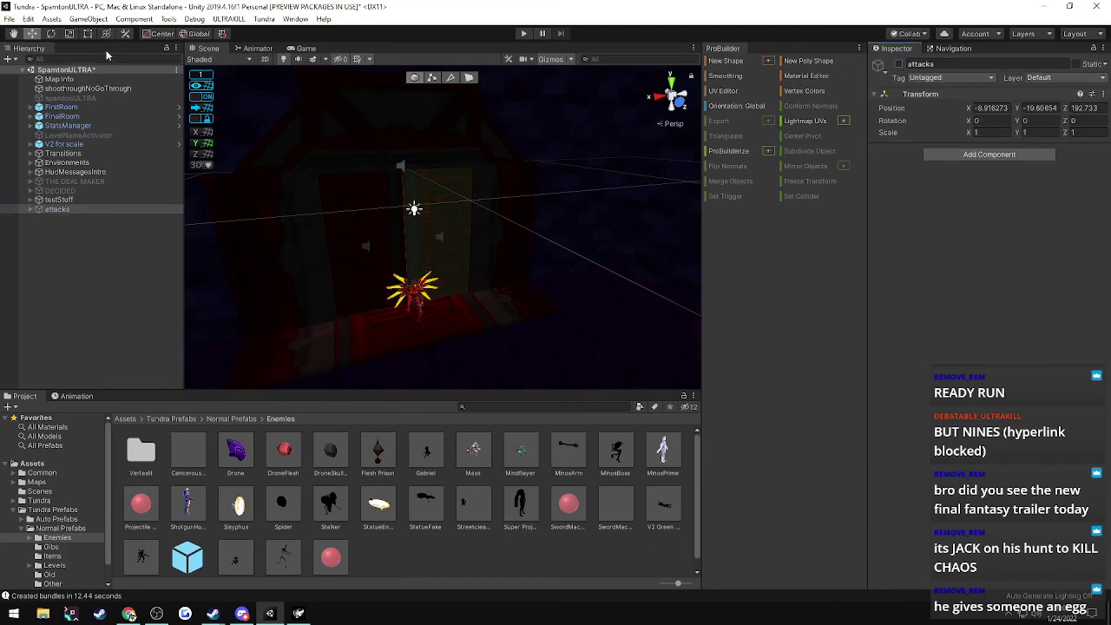
click(239, 22)
click(234, 32)
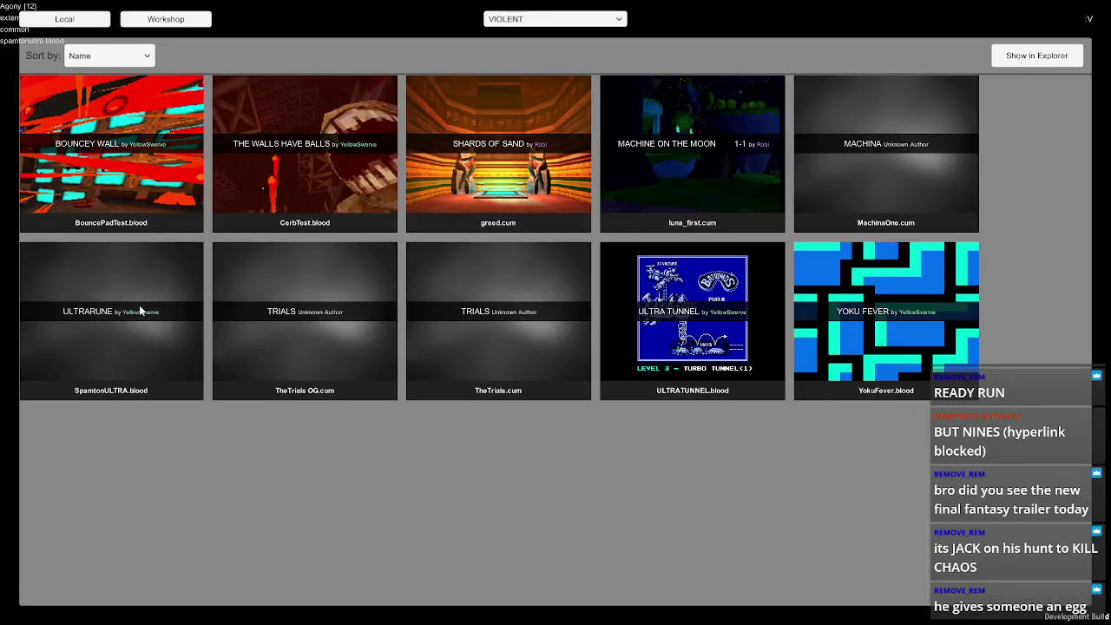
- Launch the ULTRARUNE map in ULTRAKILL and play through Spamton's opening dialogue while testing weapons on him
click(139, 304)
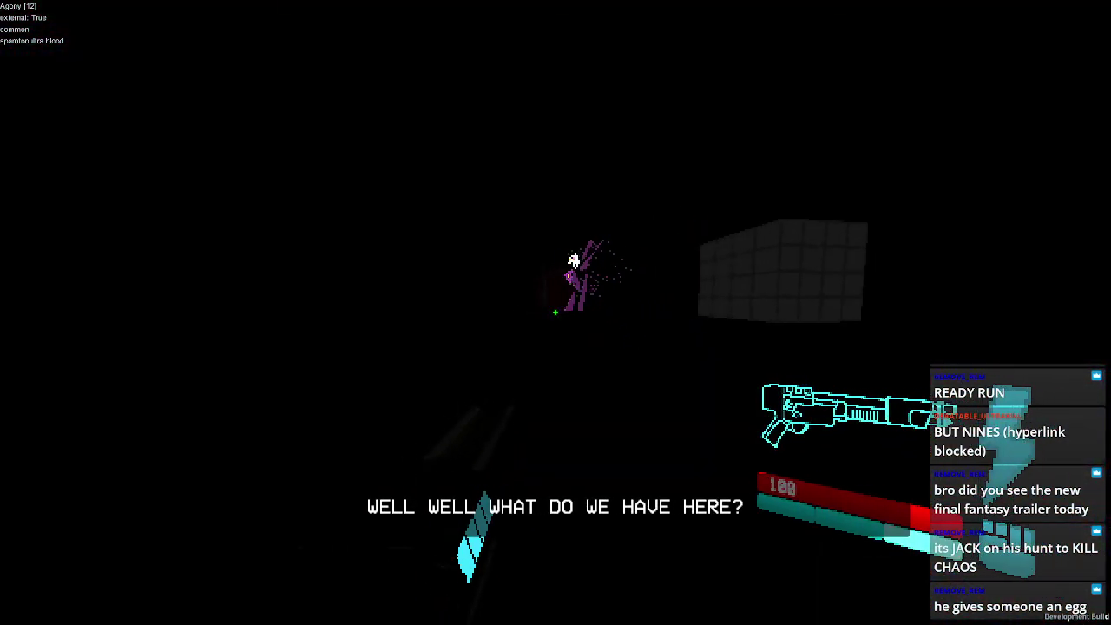
key(f)
key(2)
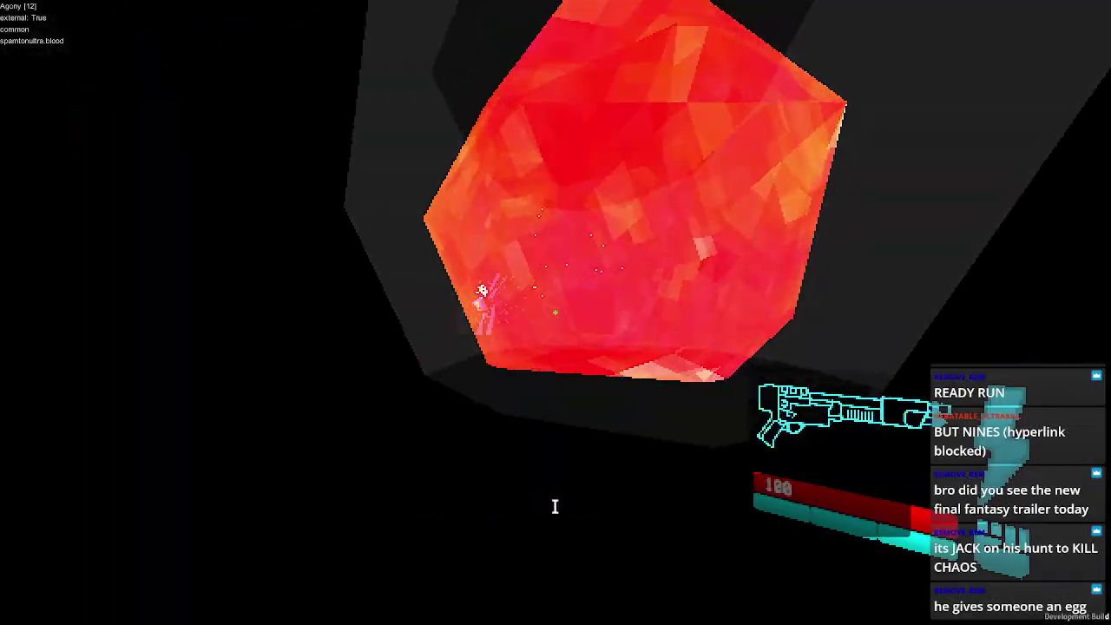
click(556, 313)
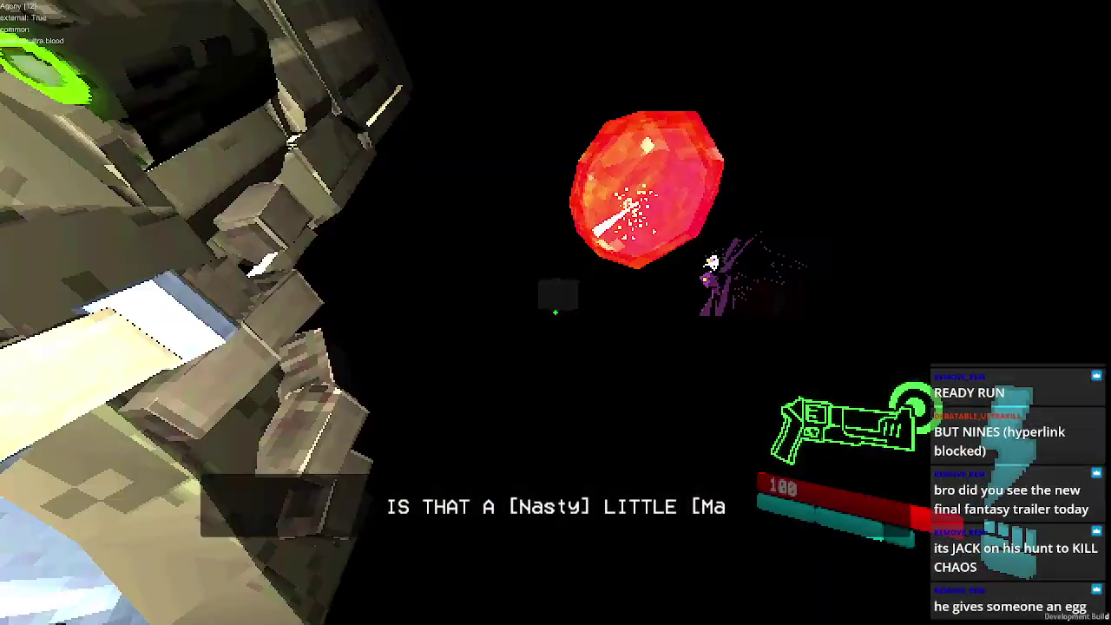
key(2)
right_click(556, 312)
key(1)
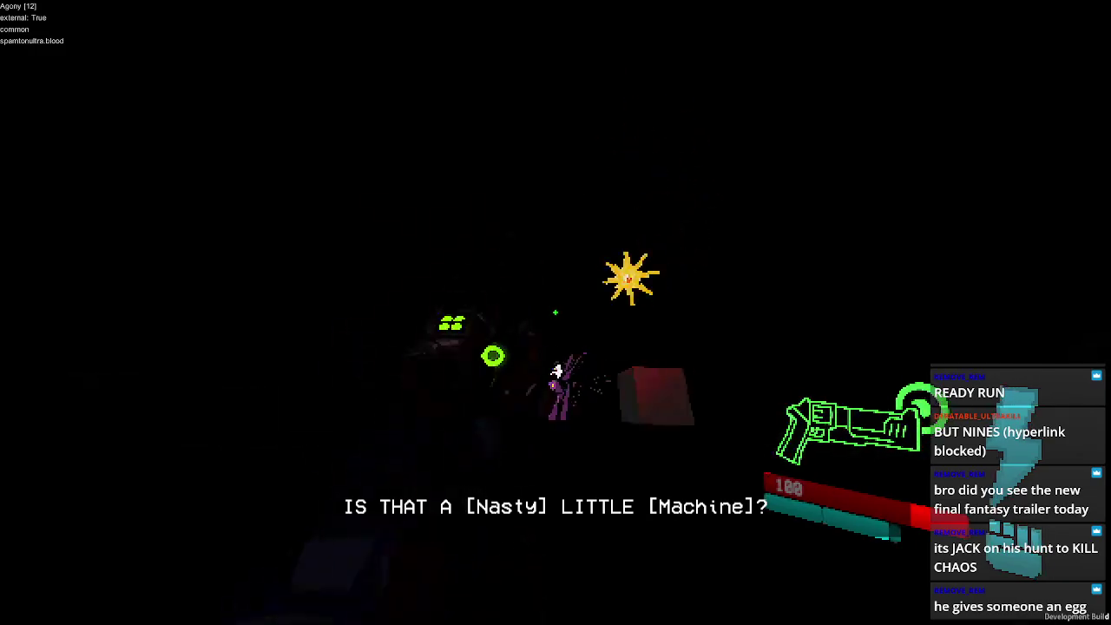
click(555, 313)
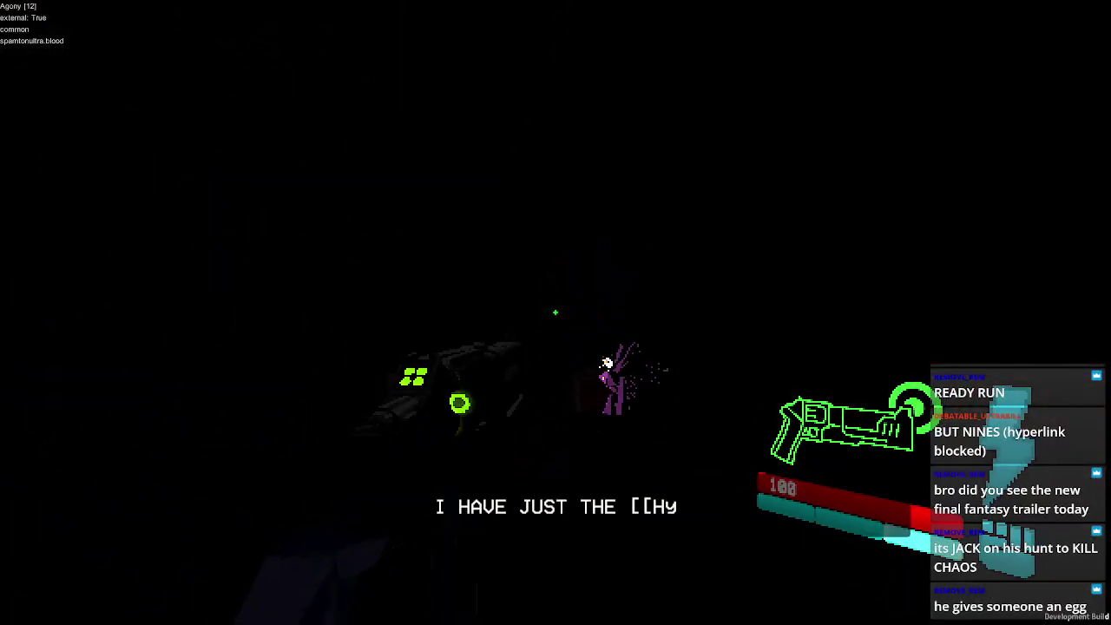
right_click(555, 313)
click(556, 312)
right_click(556, 313)
click(555, 312)
right_click(555, 312)
click(555, 313)
right_click(555, 312)
click(555, 313)
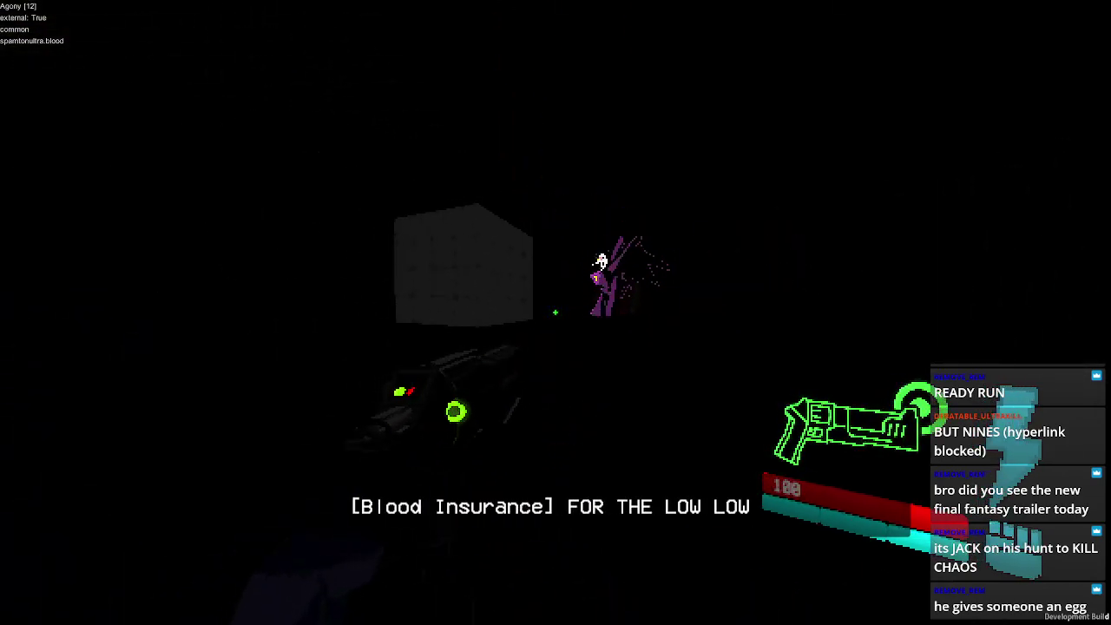
right_click(555, 312)
click(556, 313)
click(556, 312)
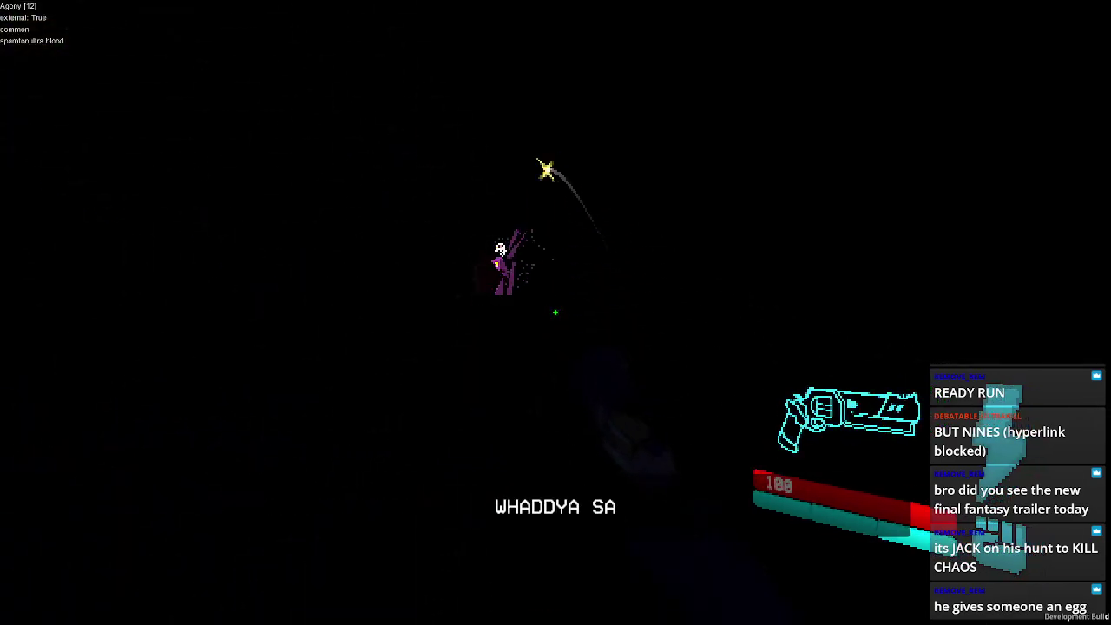
right_click(555, 313)
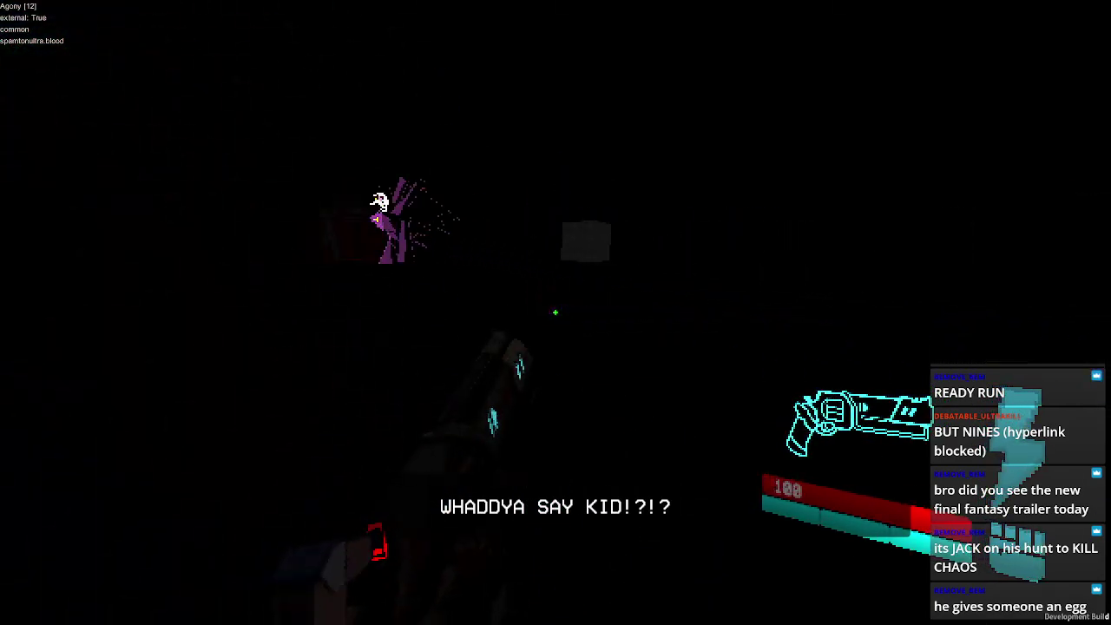
key(2)
click(556, 313)
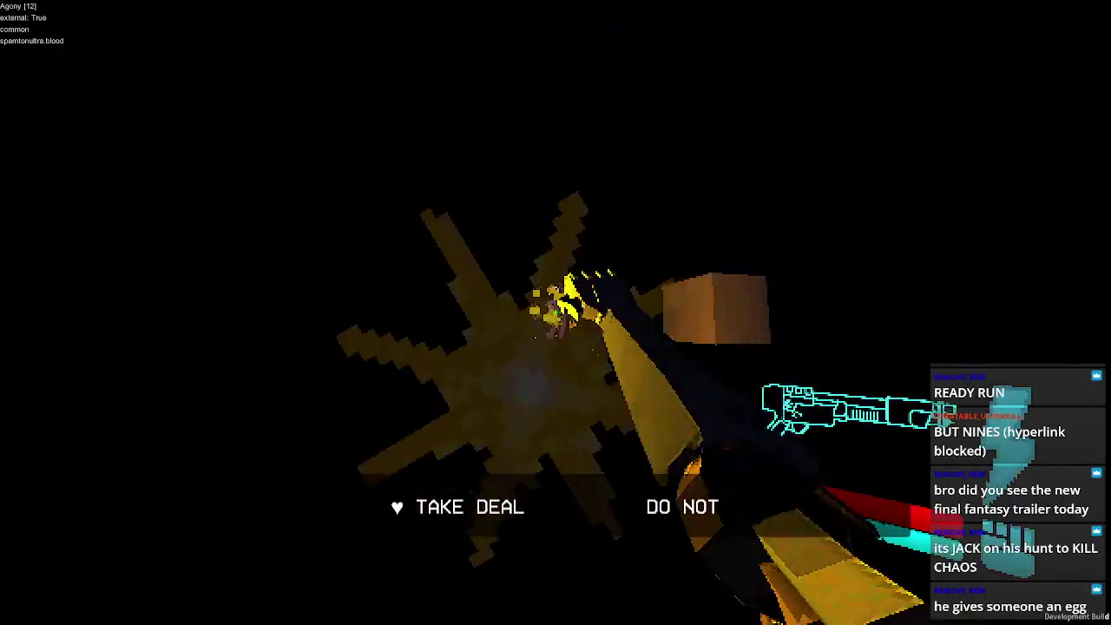
- Accept Spamton's deal in the TAKE DEAL / DO NOT choice to start the fight
key(e)
click(555, 313)
key(3)
click(555, 312)
key(e)
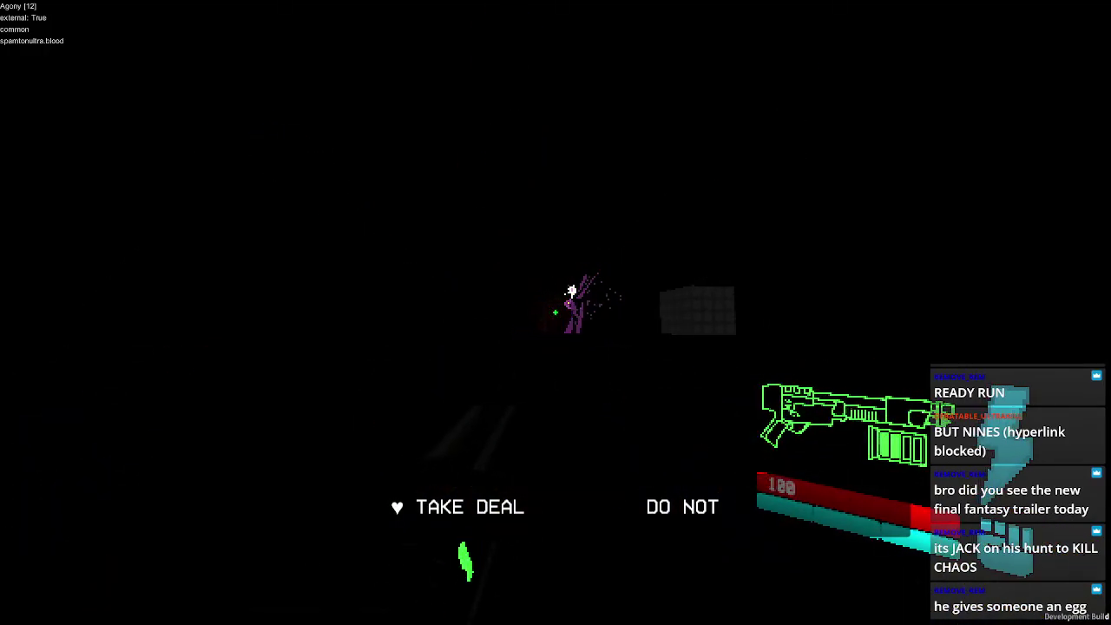
click(556, 313)
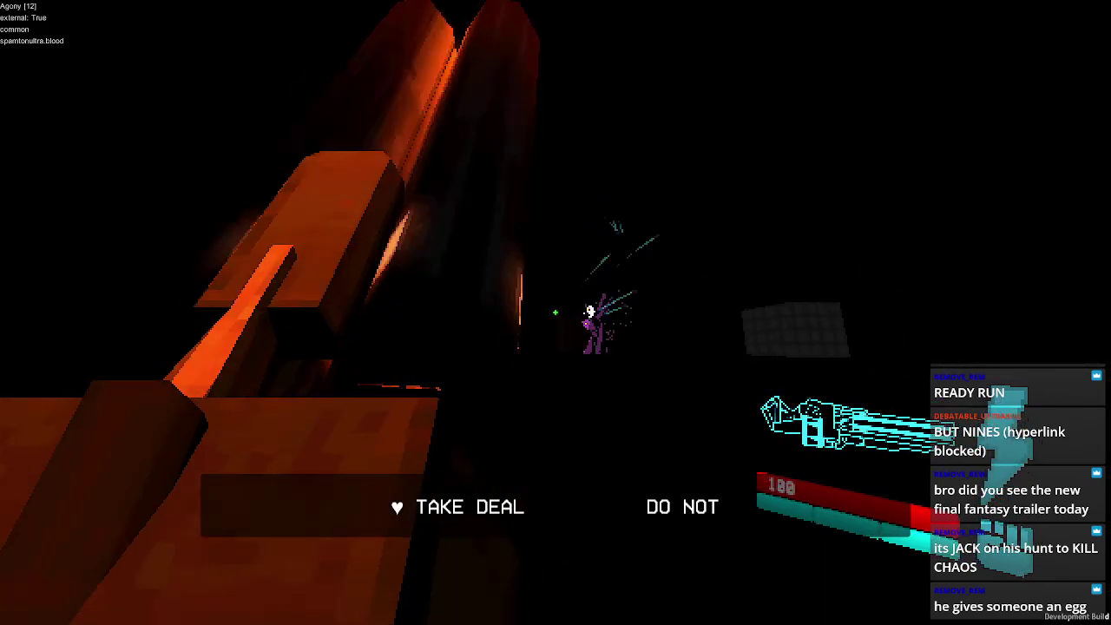
click(556, 312)
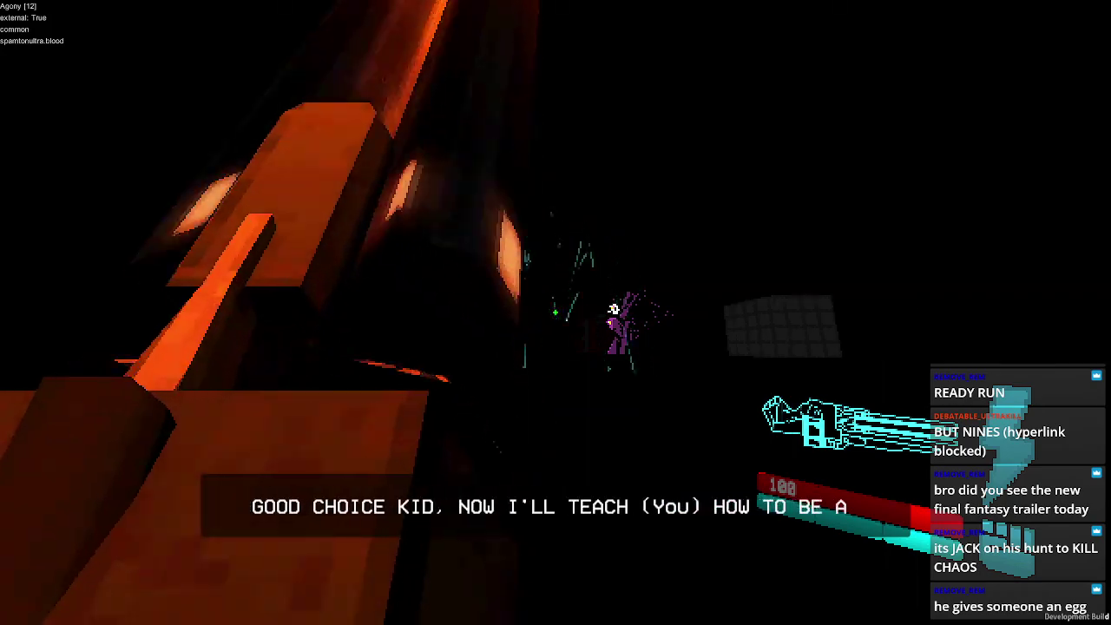
- Playtest the chained attacks with the revolver, dashing to evade the explosions and projectile waves
key(1)
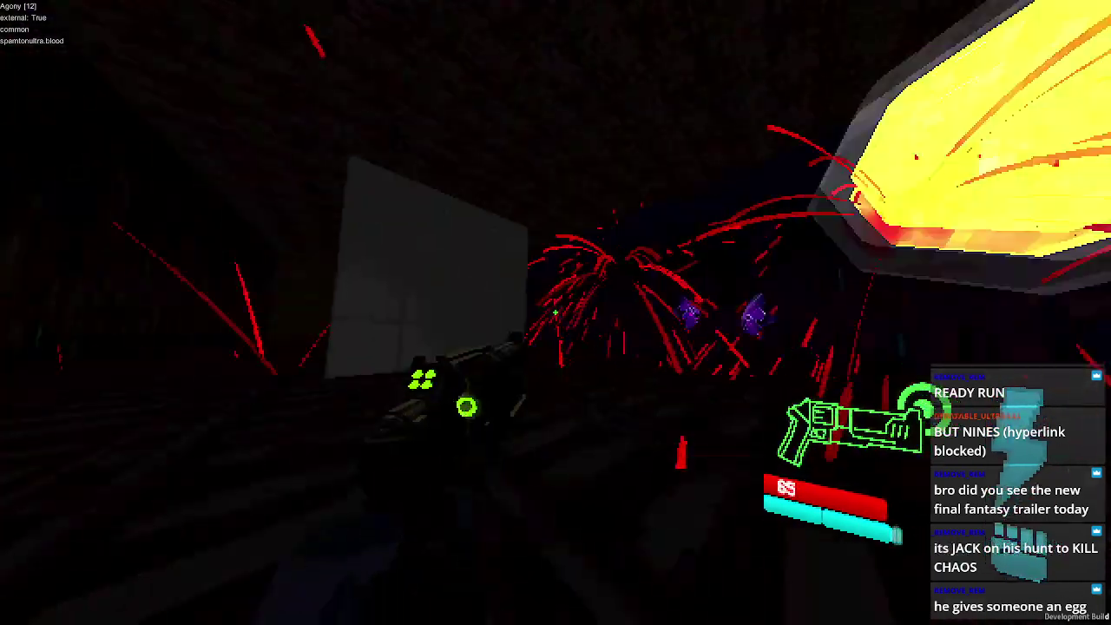
key(shift)
key(shift)
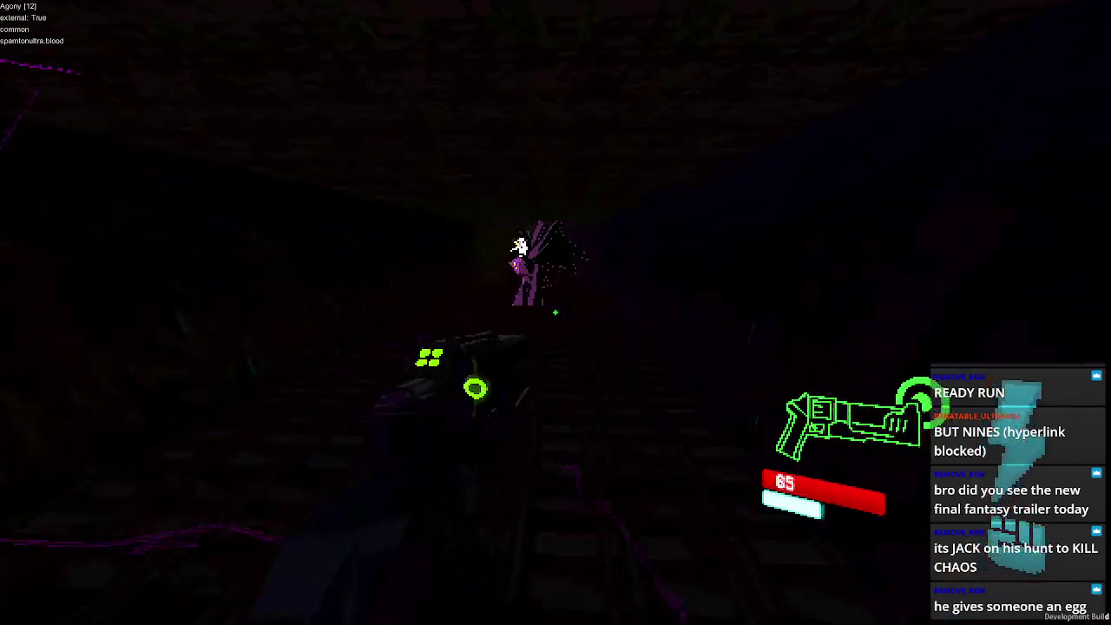
key(shift)
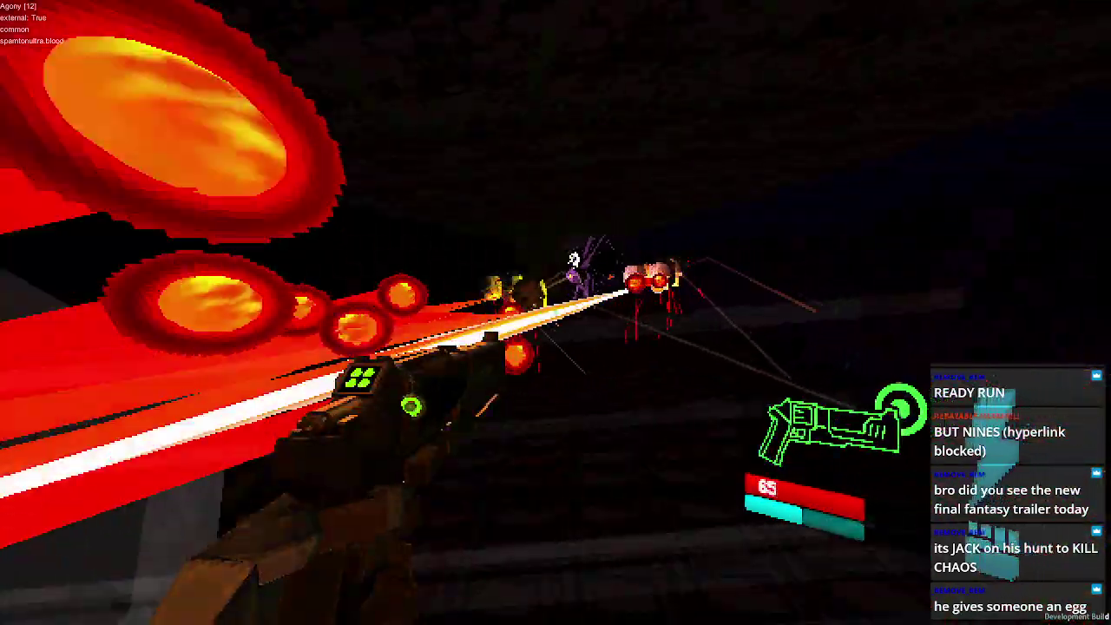
key(shift)
key(shift)
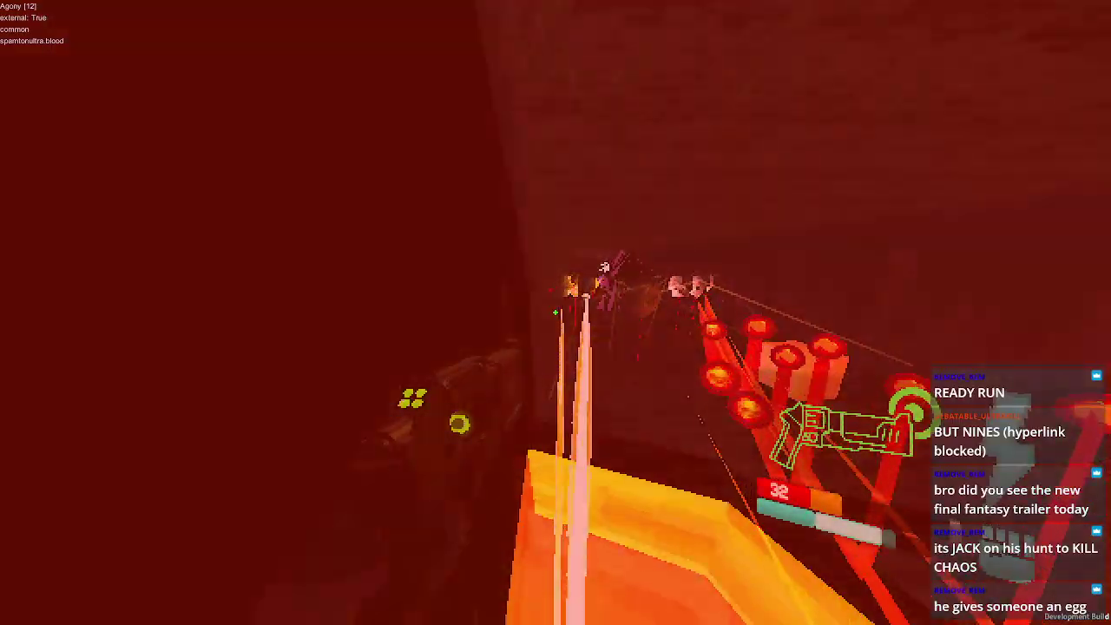
key(shift)
key(shift)
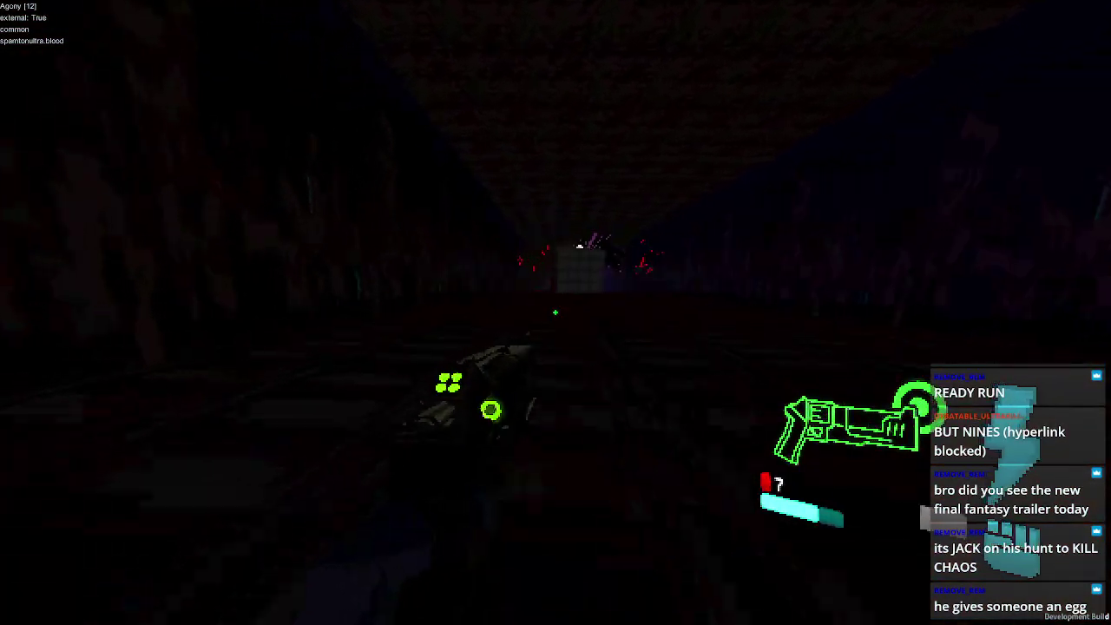
- Switch weapons and strafe along the tunnel facing Spamton to check whether further attacks start
key(2)
key(2)
key(2)
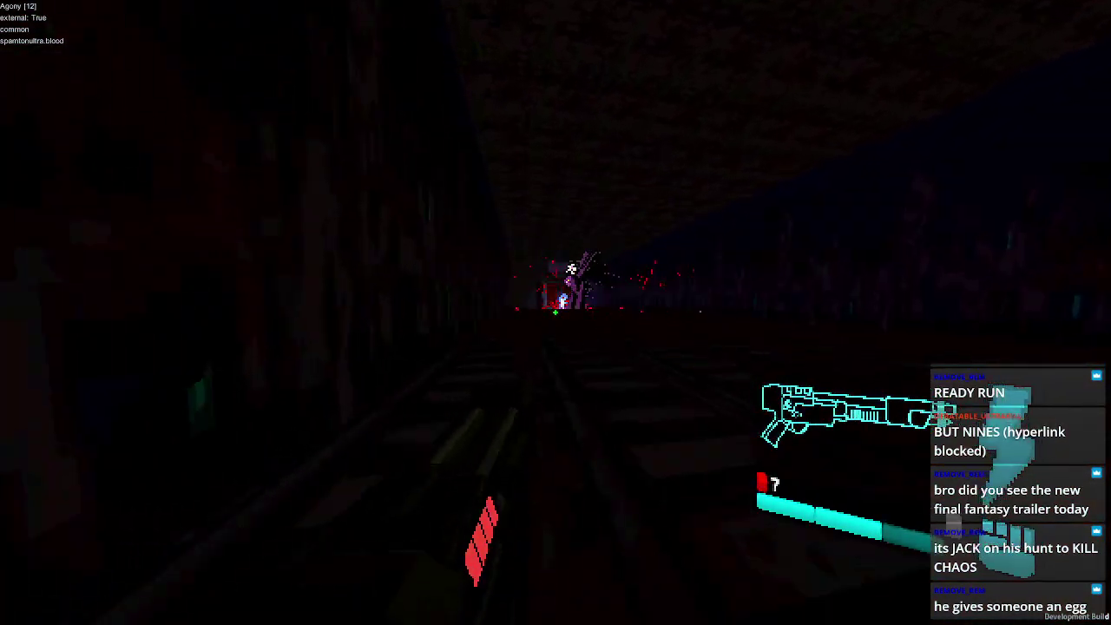
key(3)
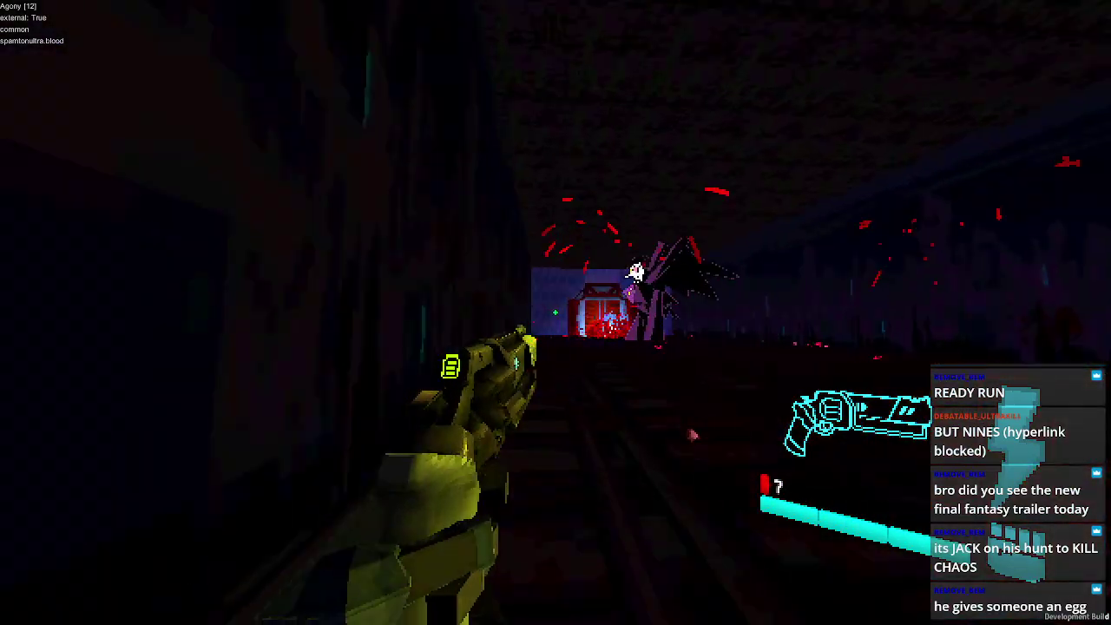
click(555, 312)
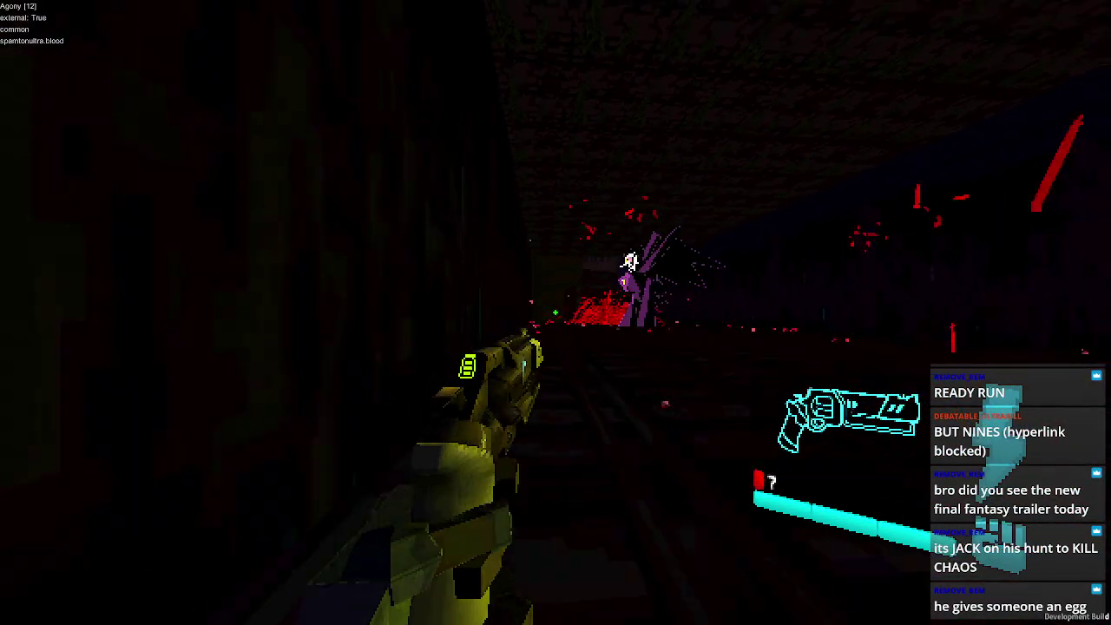
key(d)
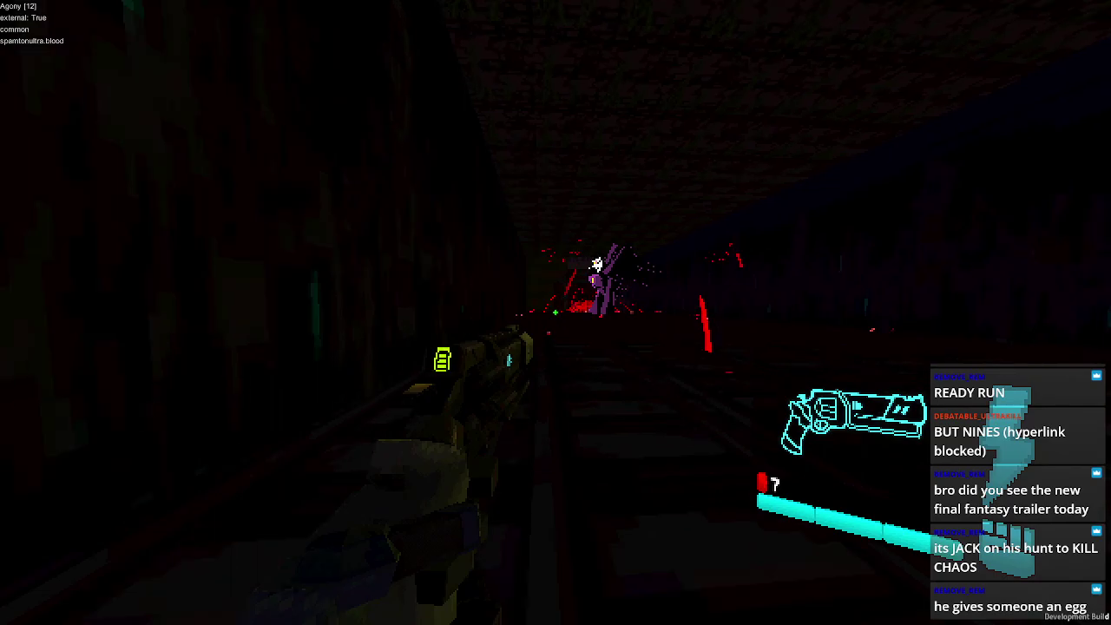
key(d)
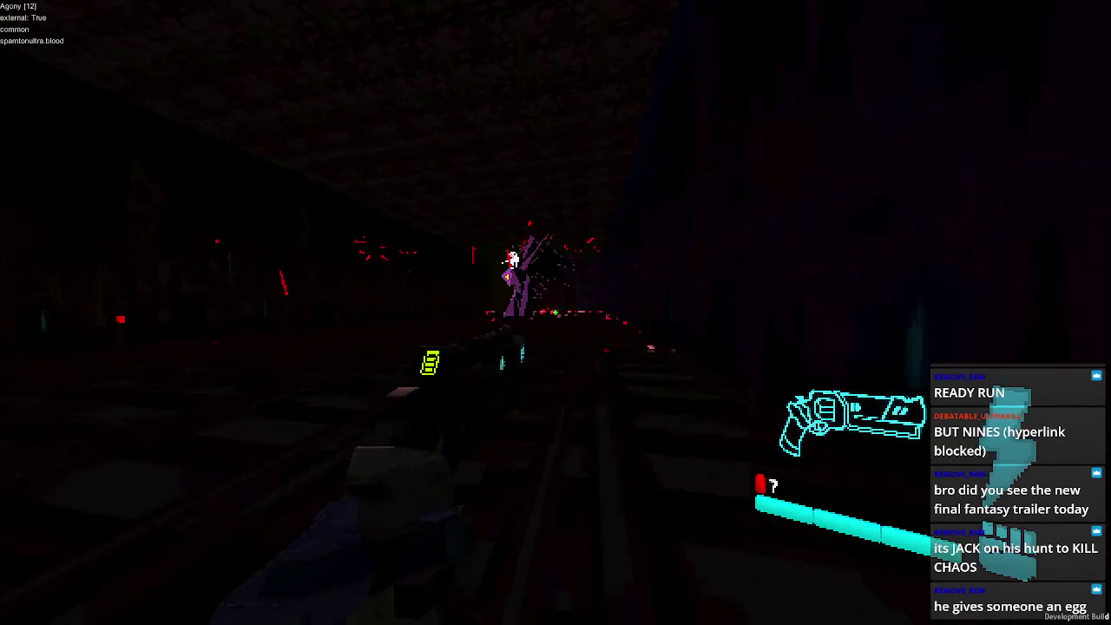
click(555, 313)
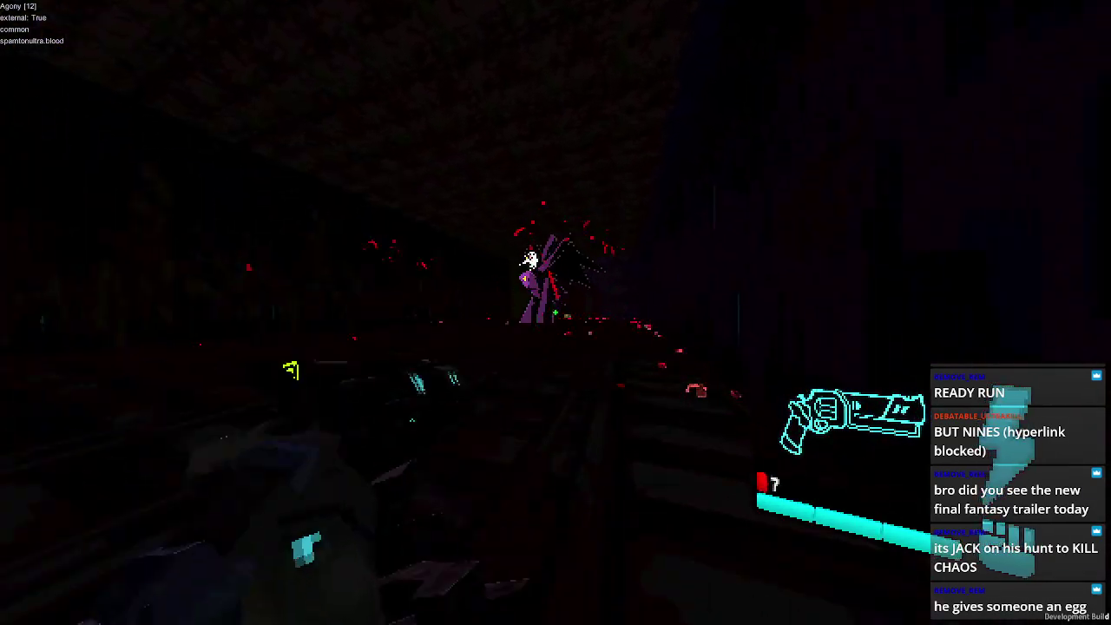
key(a)
key(d)
key(a)
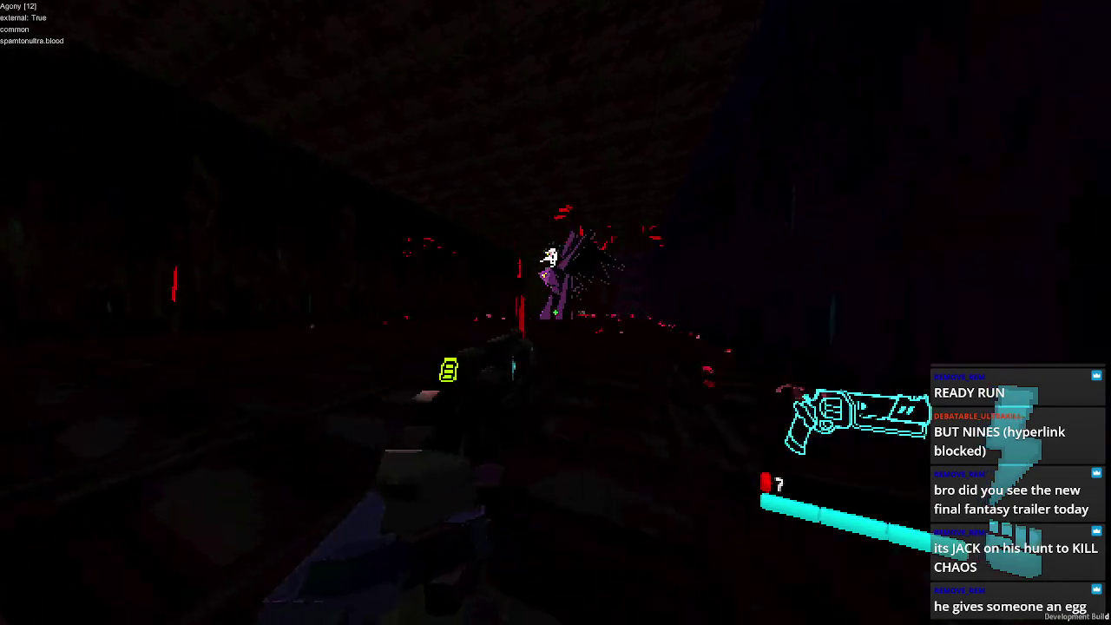
- Pause the game, quit the mission and switch back to Unity
key(Escape)
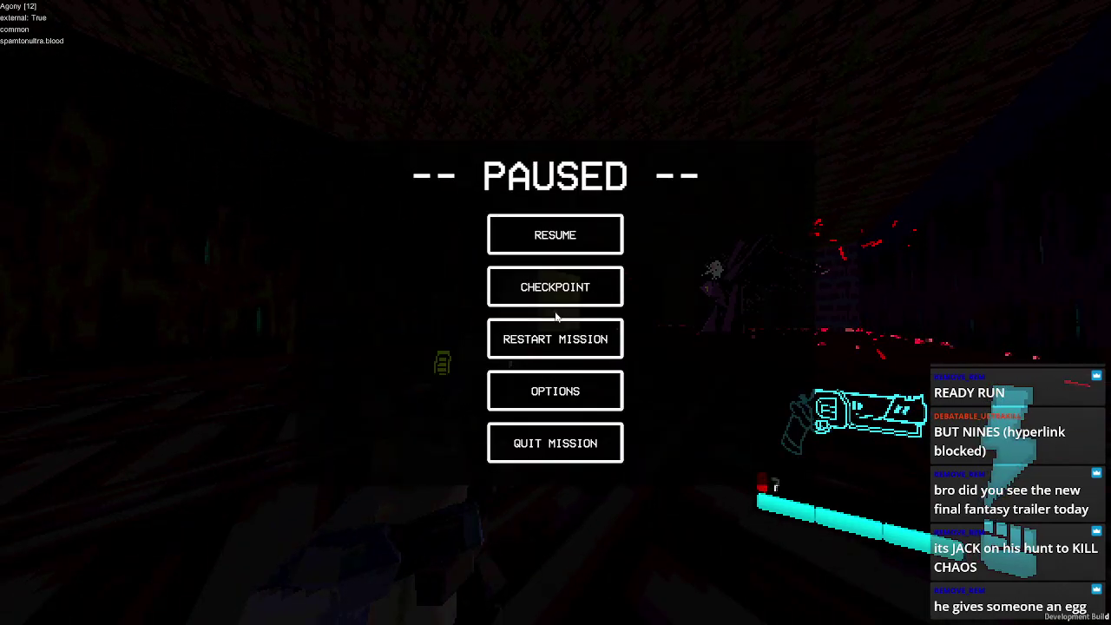
click(540, 425)
key(alt+Tab)
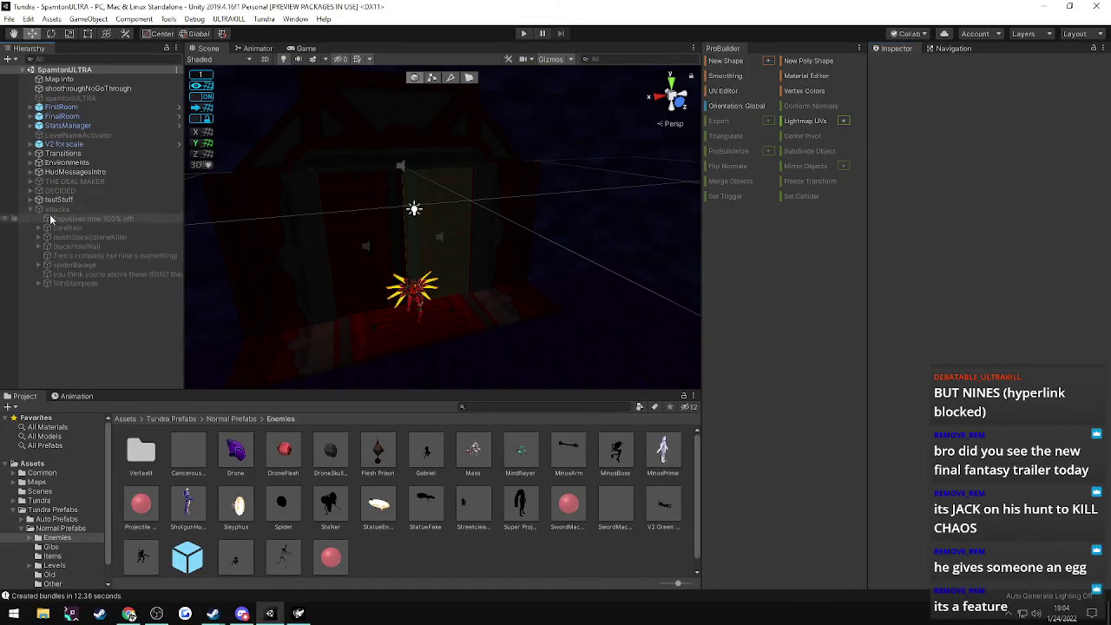
- Reactivate the attacks object and check which attack coreRain3's Object Activator triggers
click(899, 65)
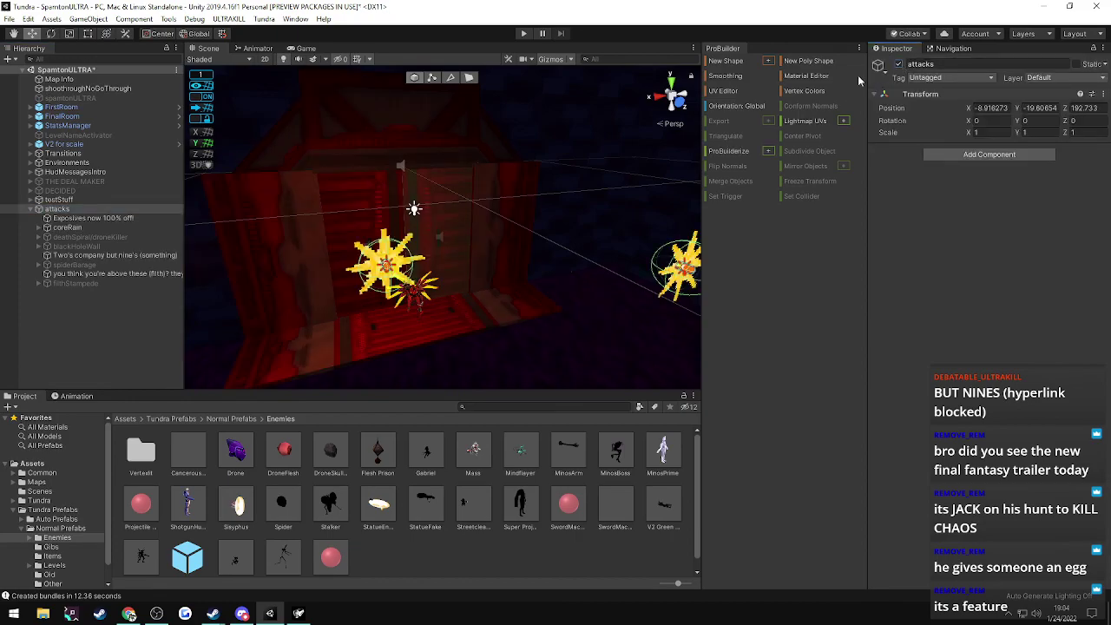
click(40, 227)
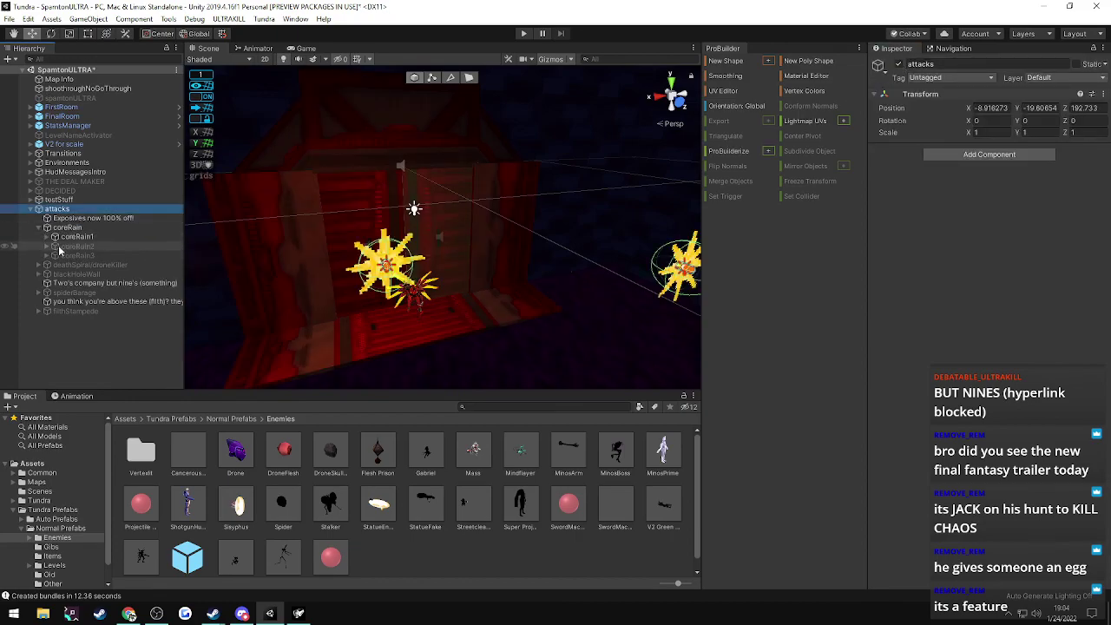
click(63, 256)
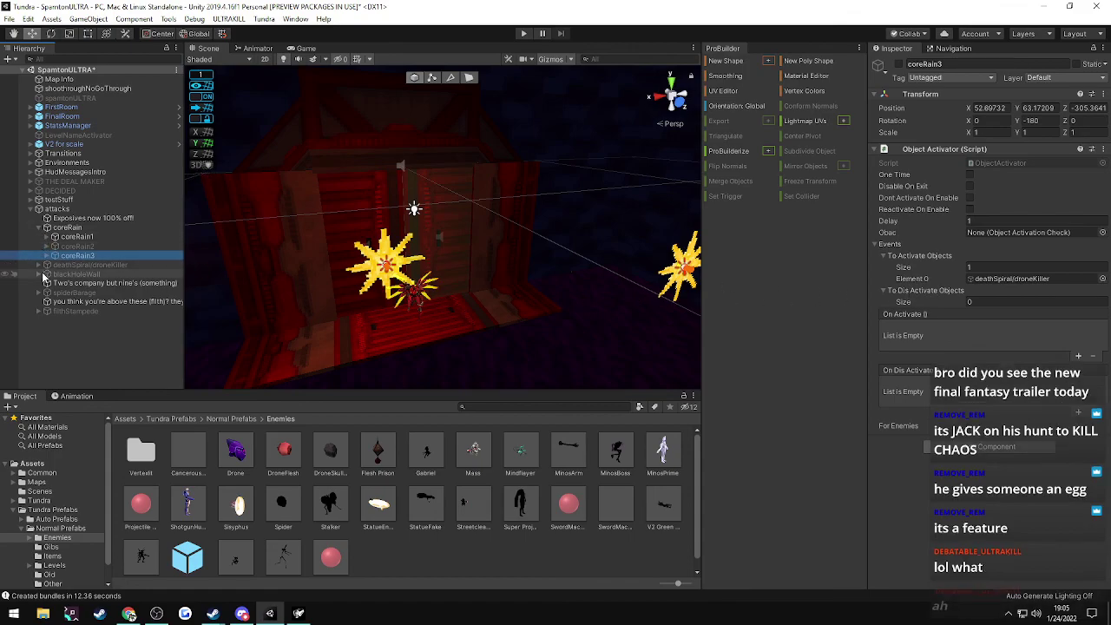
- Add deathSpiral/droneKiller to the objects that spiral5's Object Activator deactivates
click(53, 266)
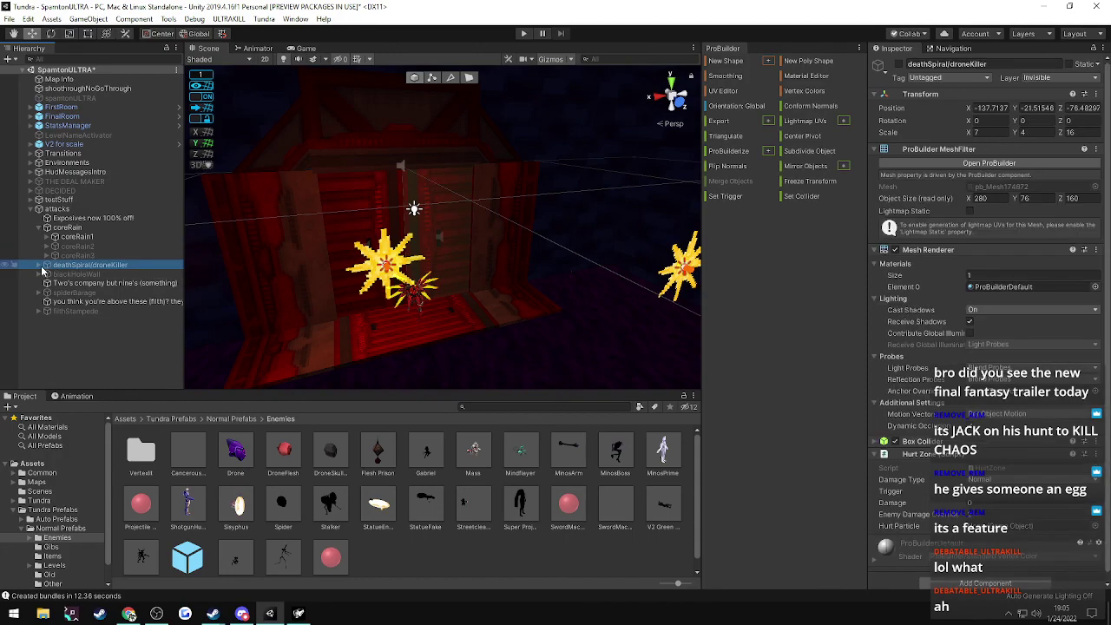
click(37, 269)
click(69, 312)
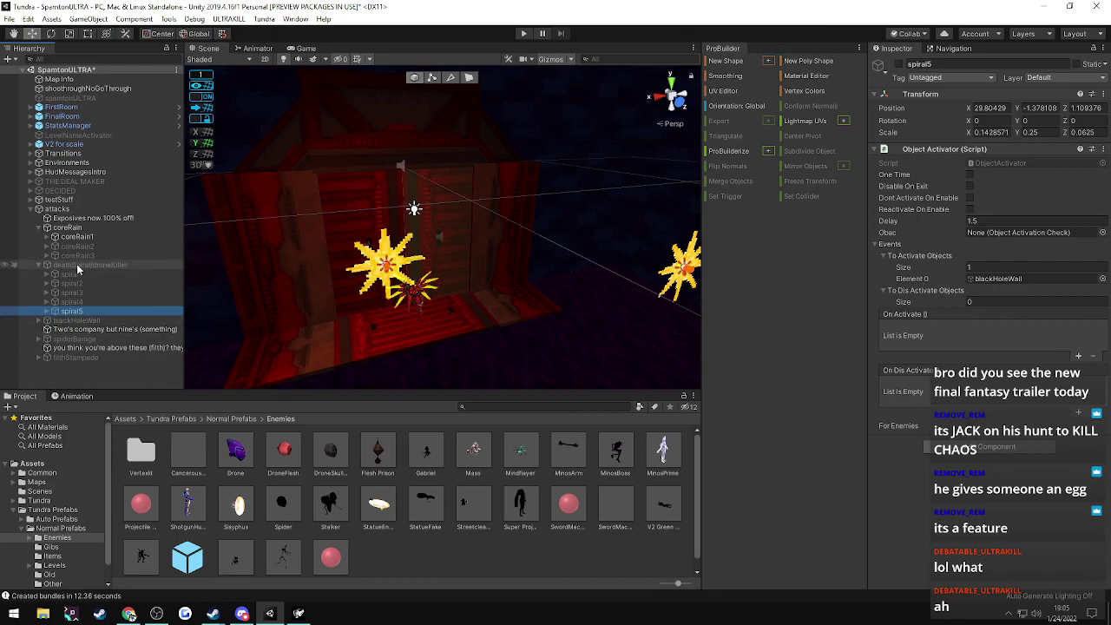
drag(77, 269, 919, 295)
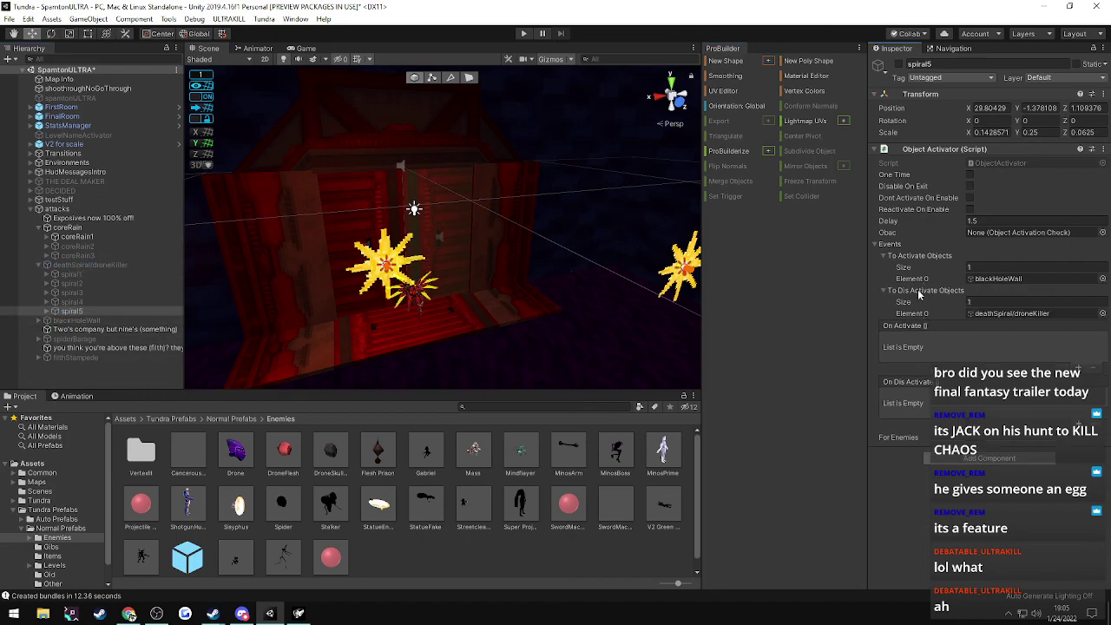
- Check the deathSpiral/droneKiller object and review which attack wall3's Object Activator triggers and deactivates
click(77, 268)
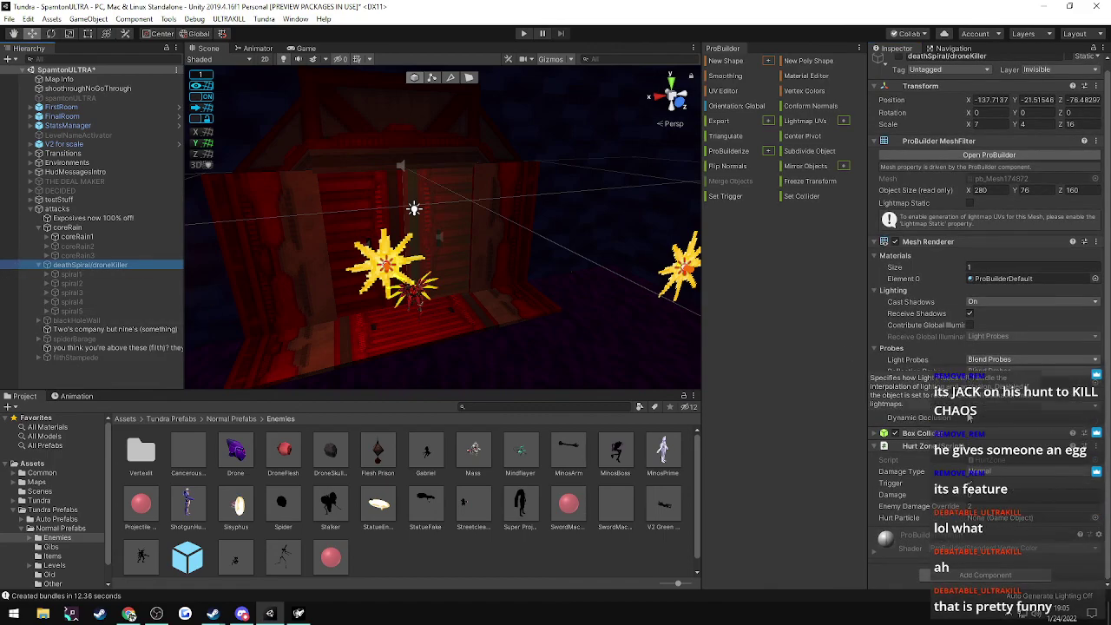
click(40, 265)
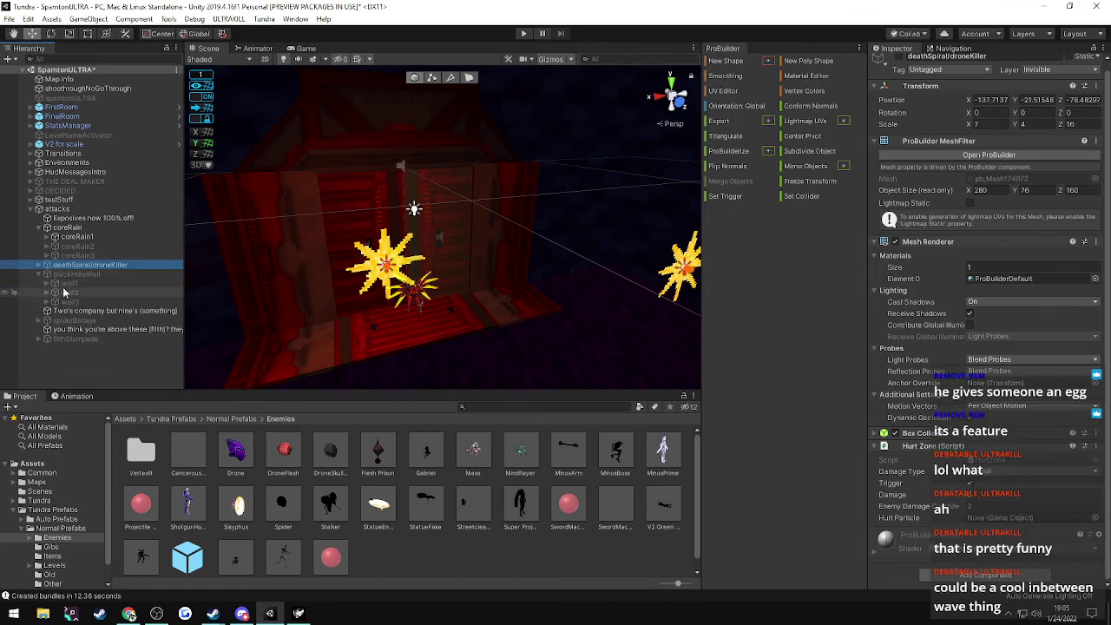
click(65, 302)
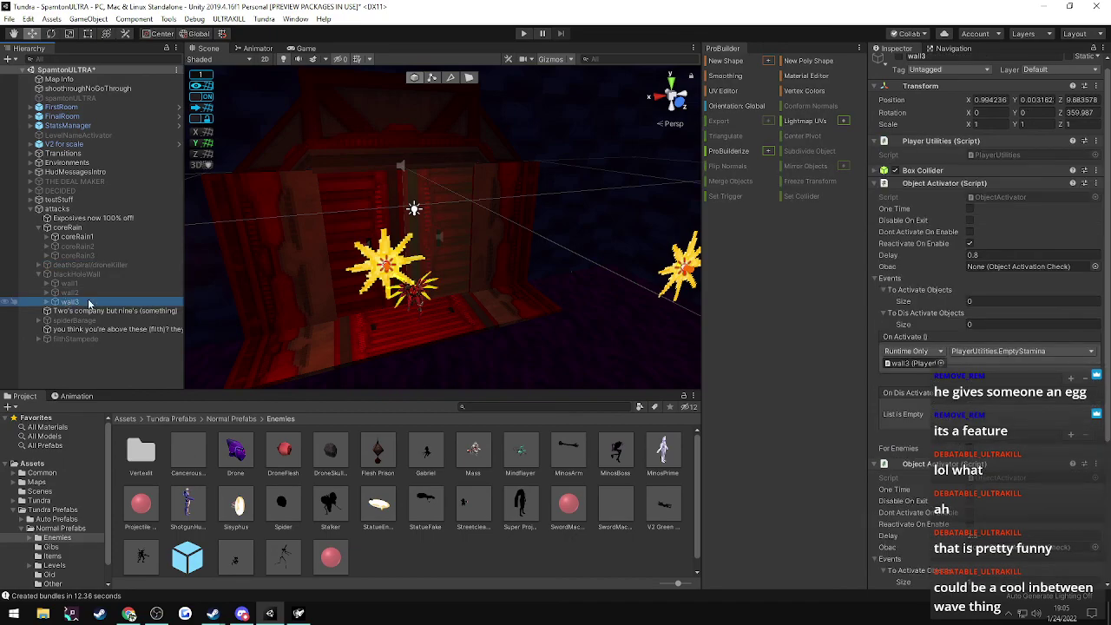
scroll(925, 315, down, 5)
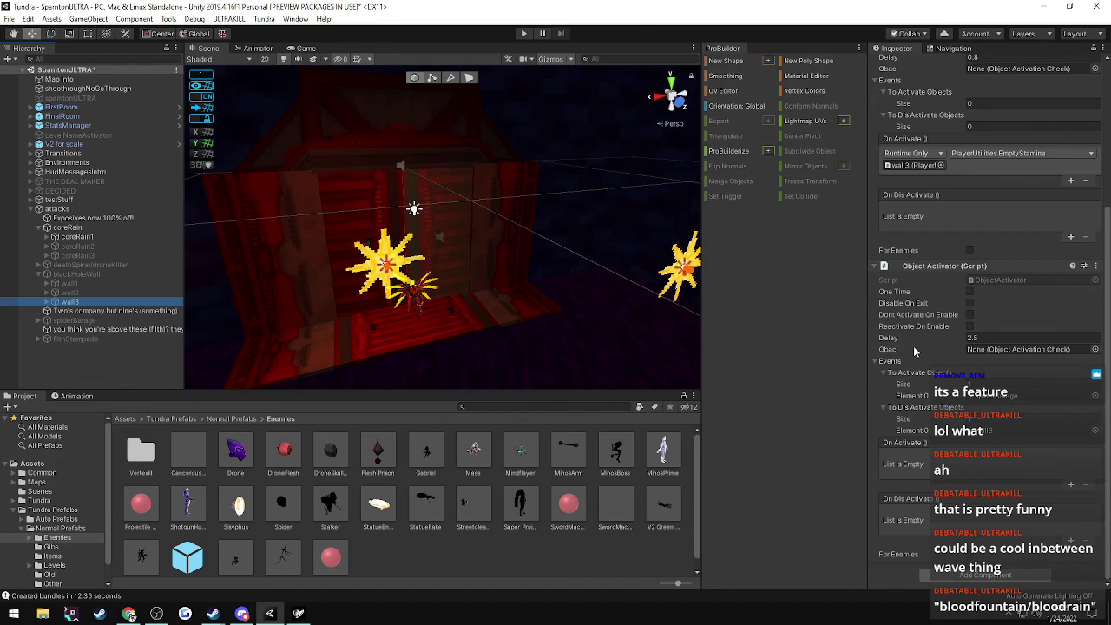
- Create an empty object at the scene's root level and name it "future idea: bloodfountain"
click(76, 355)
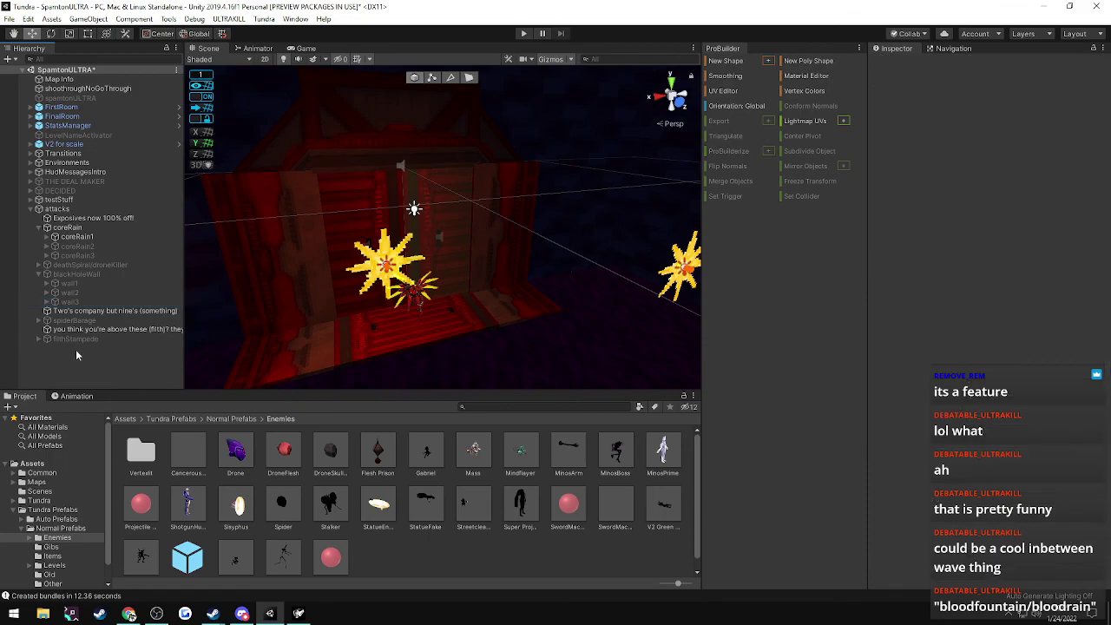
right_click(74, 353)
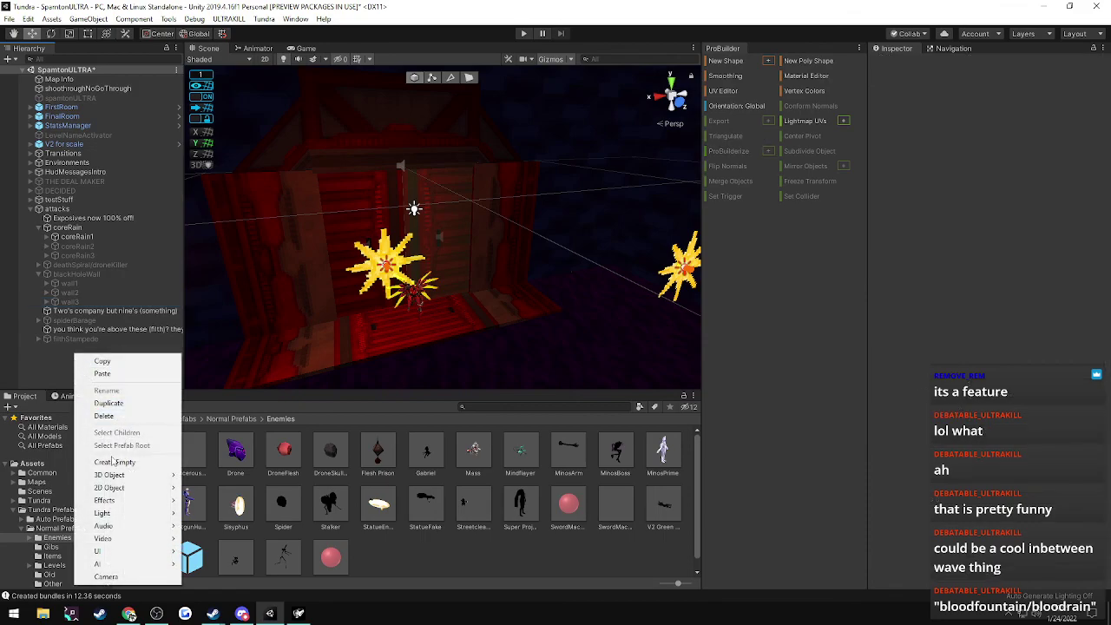
click(101, 460)
right_click(60, 354)
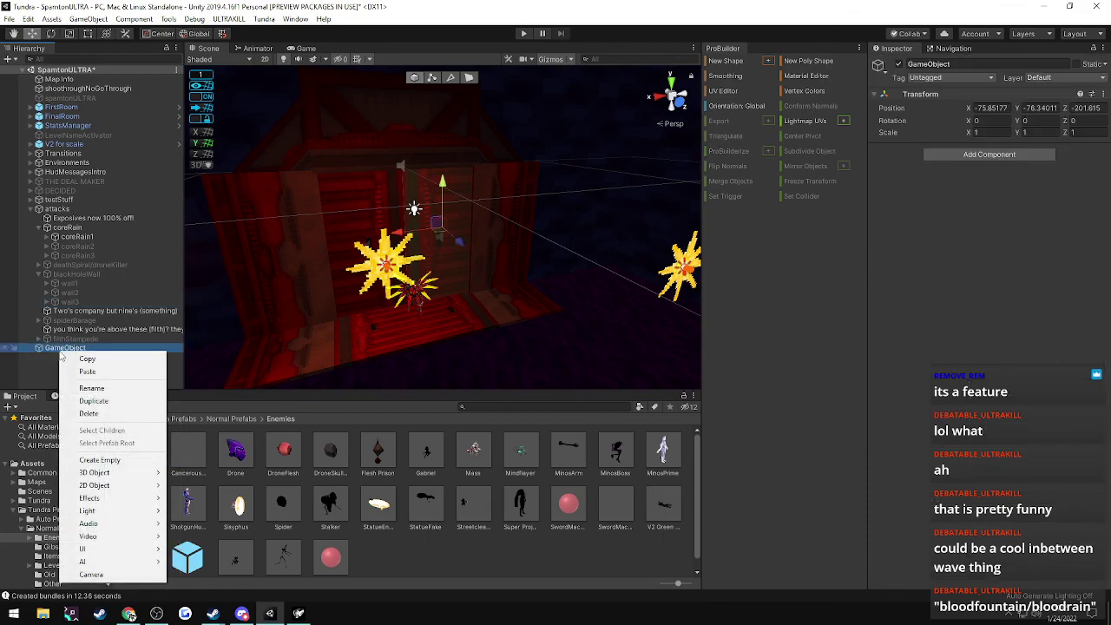
click(85, 390)
text(fiture)
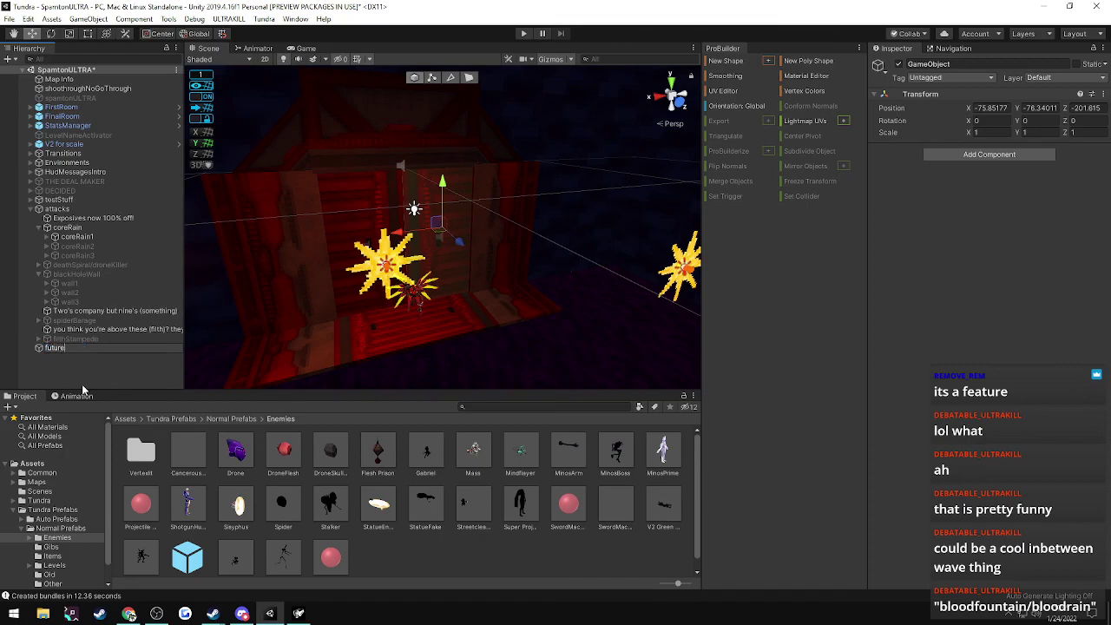
text( idea: bloodfountain)
key(Return)
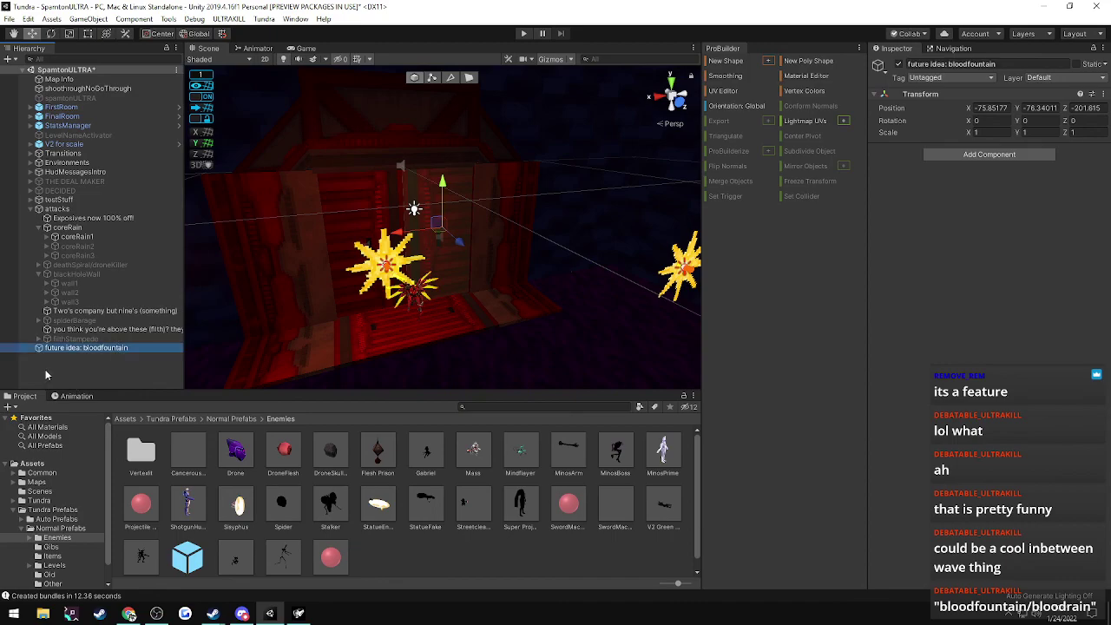
click(89, 365)
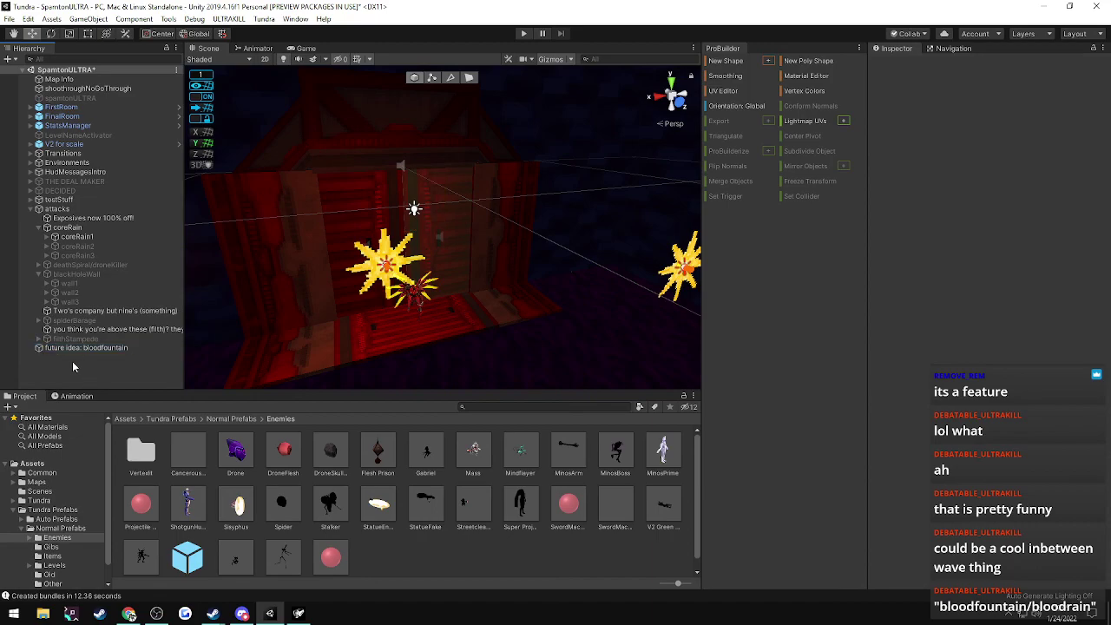
- Collapse the coreRain group and recheck spiral5's Object Activator targets inside deathSpiral/droneKiller
click(38, 228)
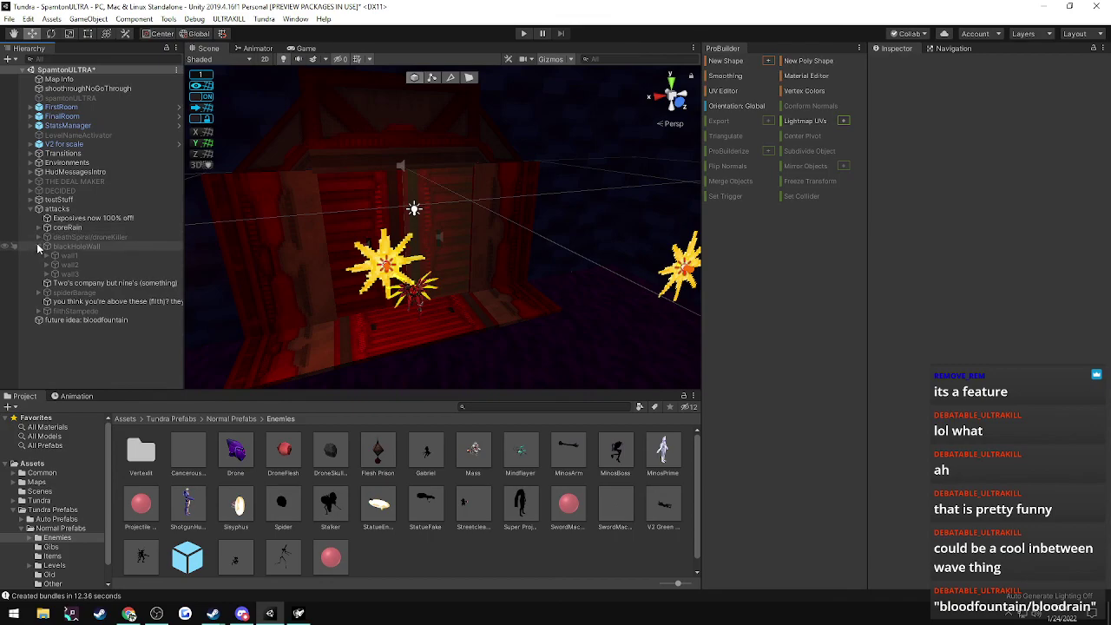
click(38, 238)
click(65, 283)
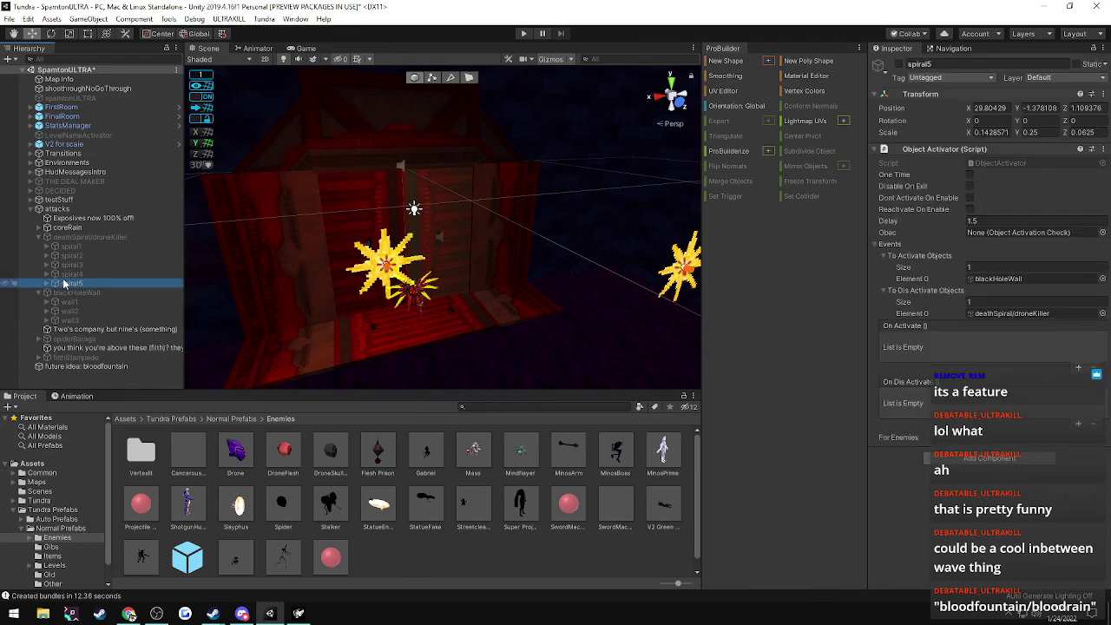
click(38, 238)
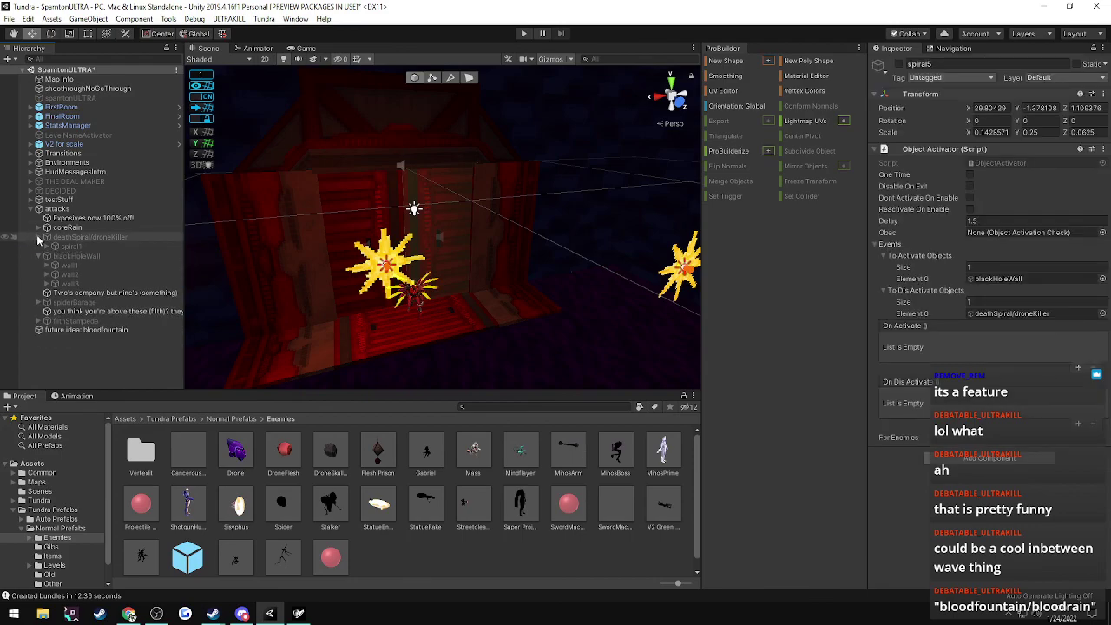
- Build the map bundles and launch the SpamtonULTRA.blood map in ULTRAKILL
click(227, 19)
click(236, 33)
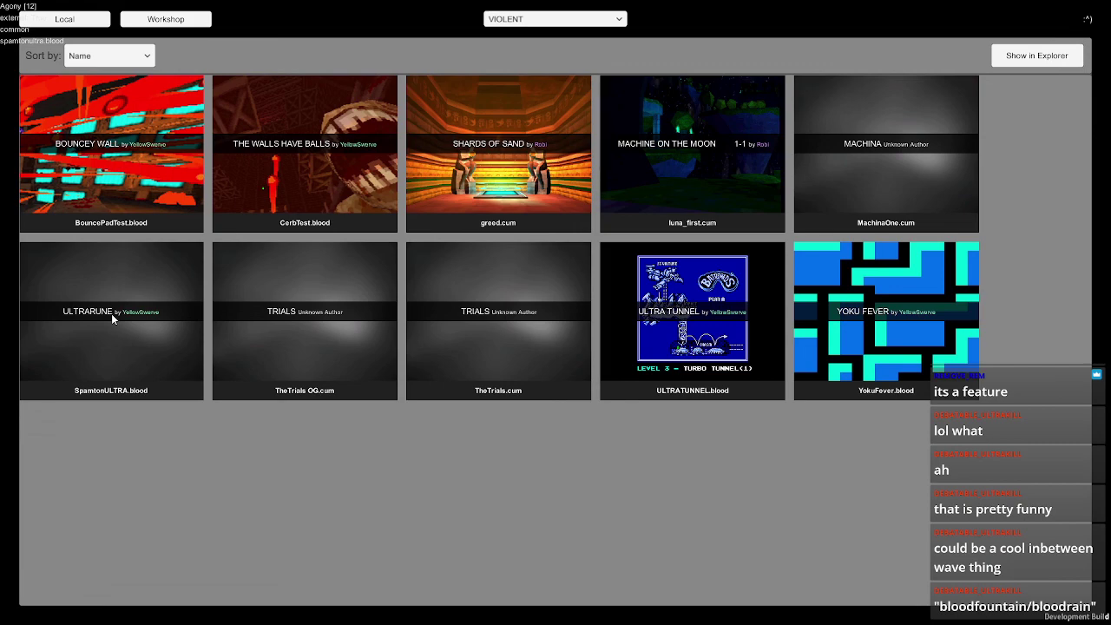
click(111, 318)
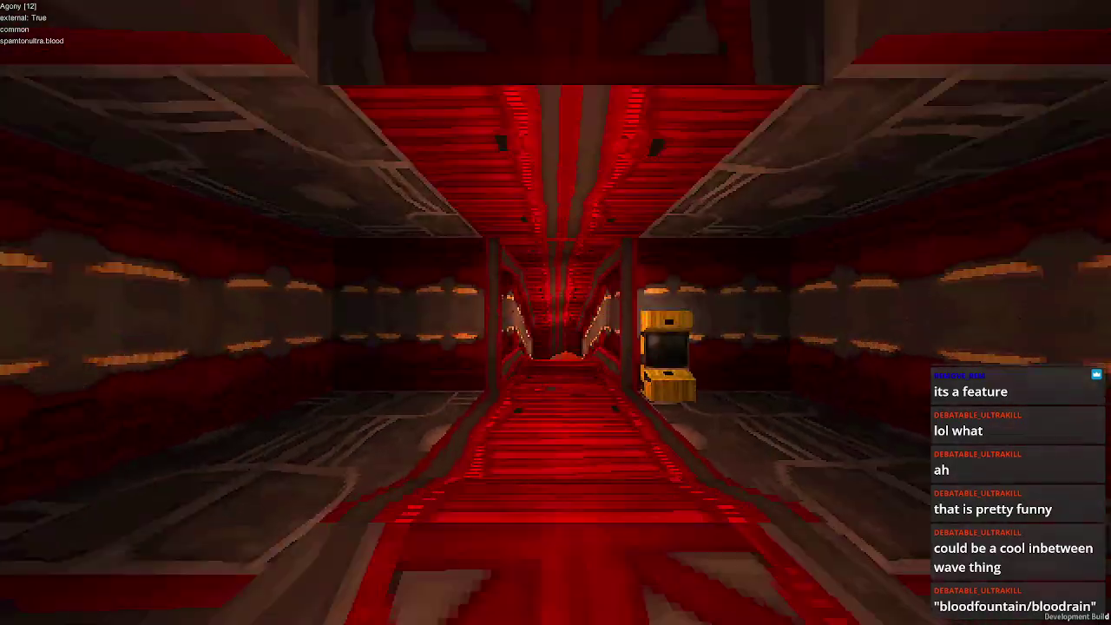
- Pause the game, quit the mission and return to Unity
key(Escape)
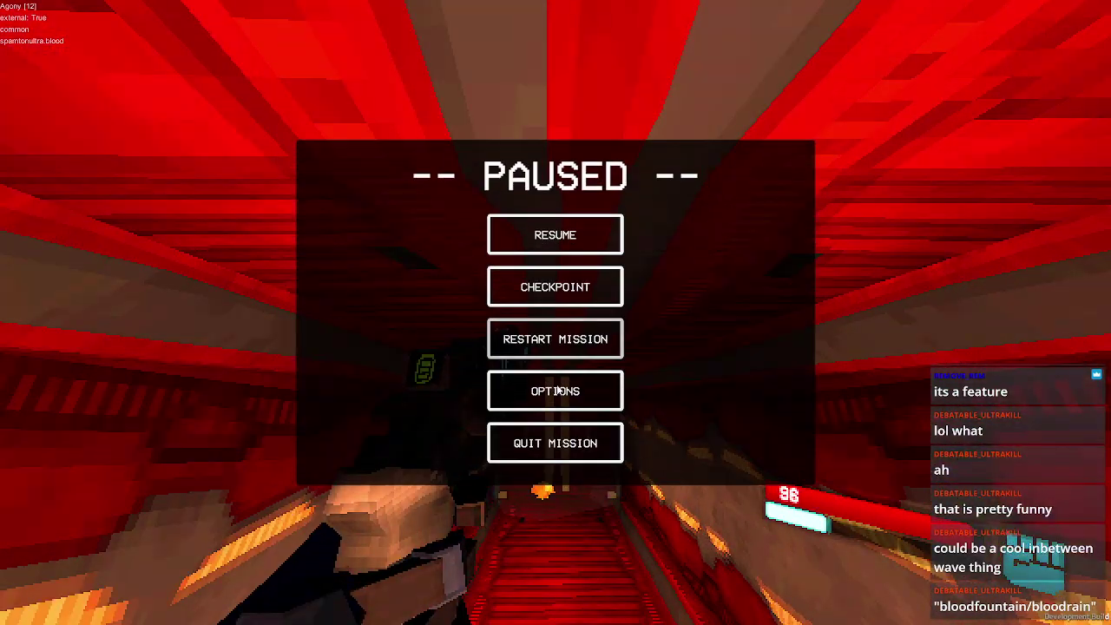
click(545, 434)
key(alt+Tab)
- Deactivate the attacks object and rebuild the map bundles
click(61, 209)
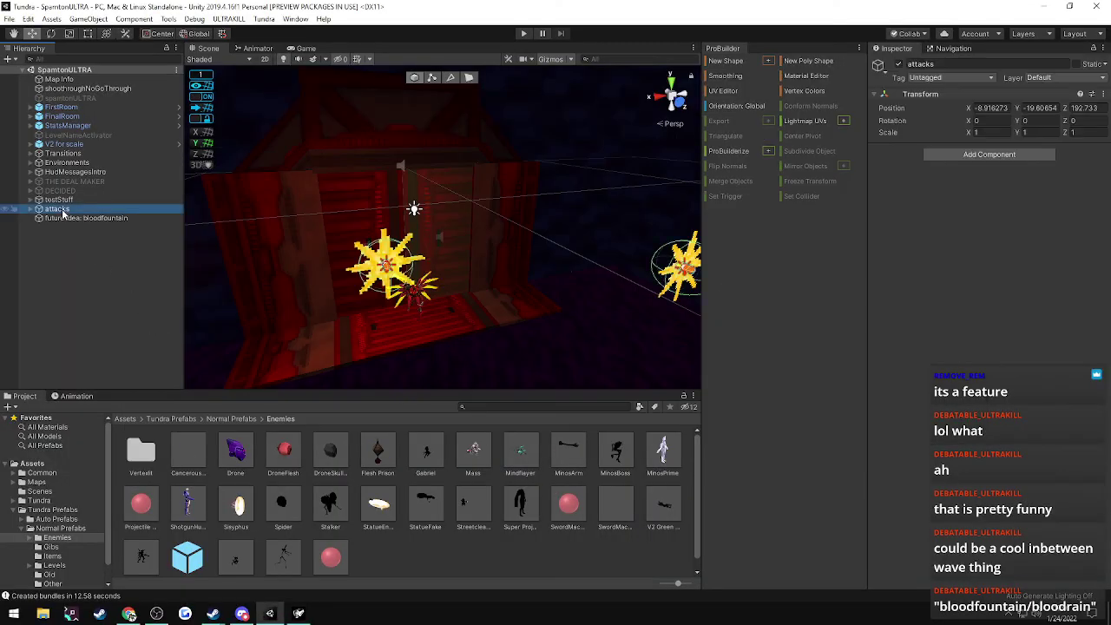
click(899, 65)
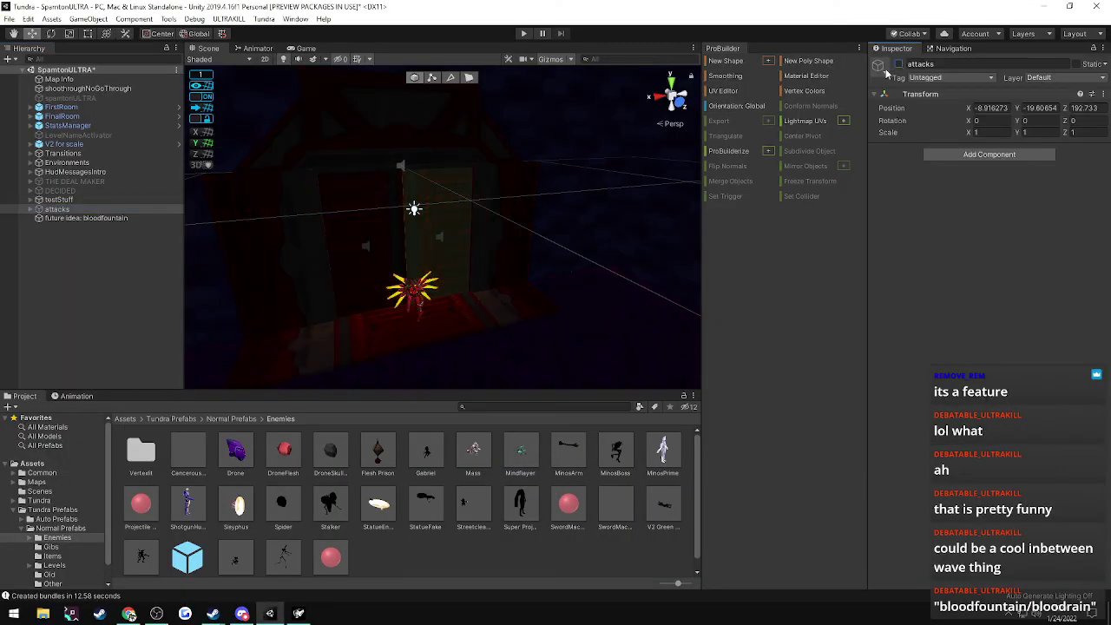
click(229, 19)
click(232, 35)
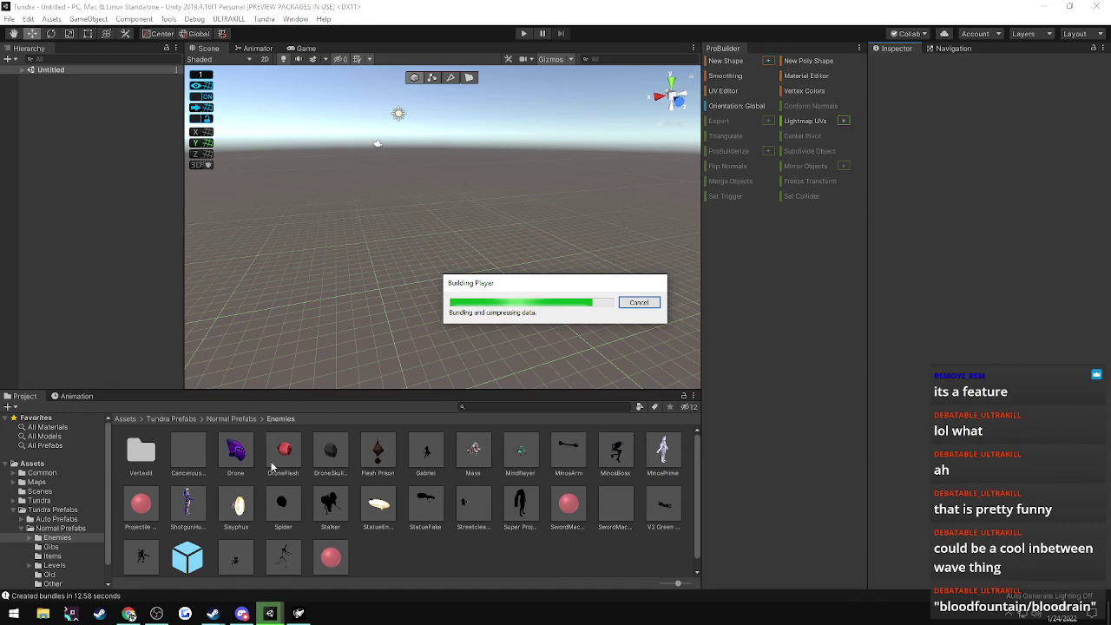
- Switch to ULTRAKILL, launch the SpamtonULTRA.blood map and choose TAKE DEAL to start the Spamton fight
click(299, 615)
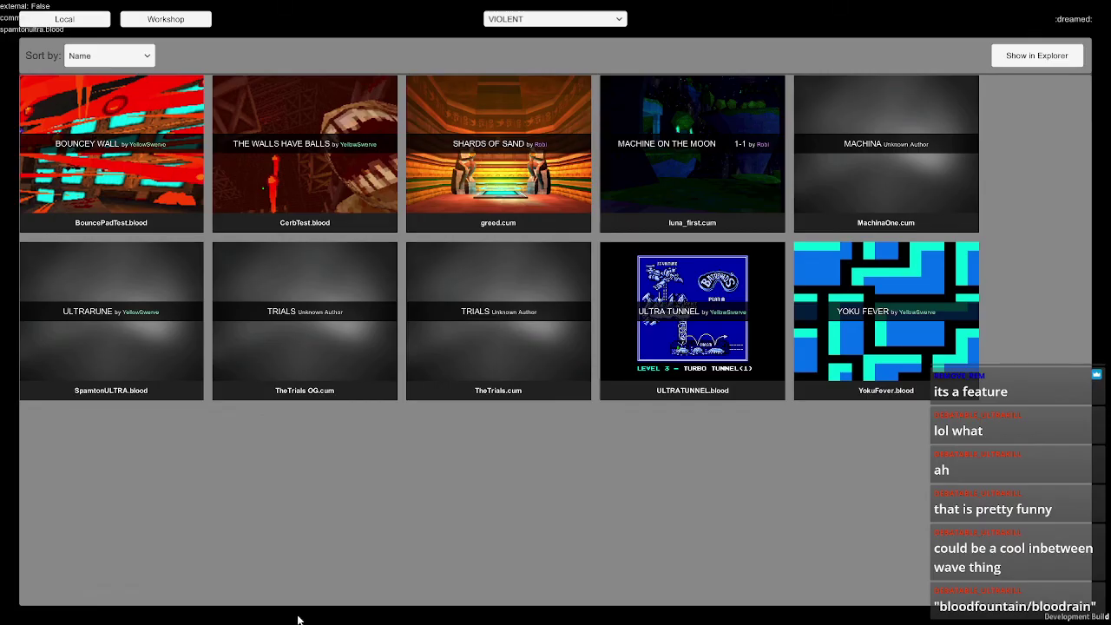
click(177, 358)
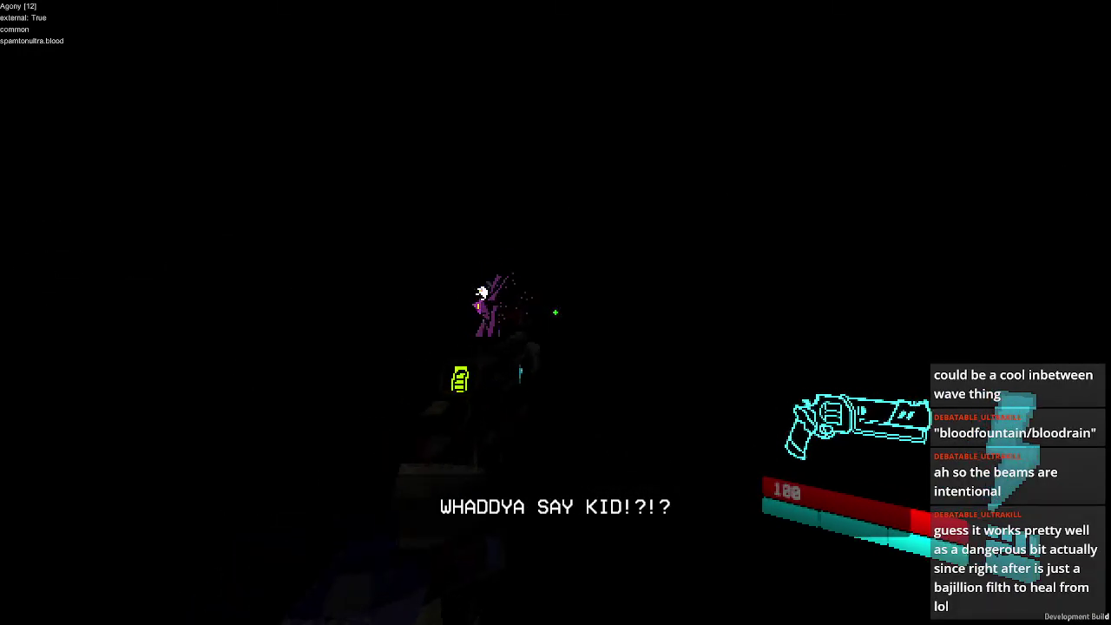
key(d)
key(shift)
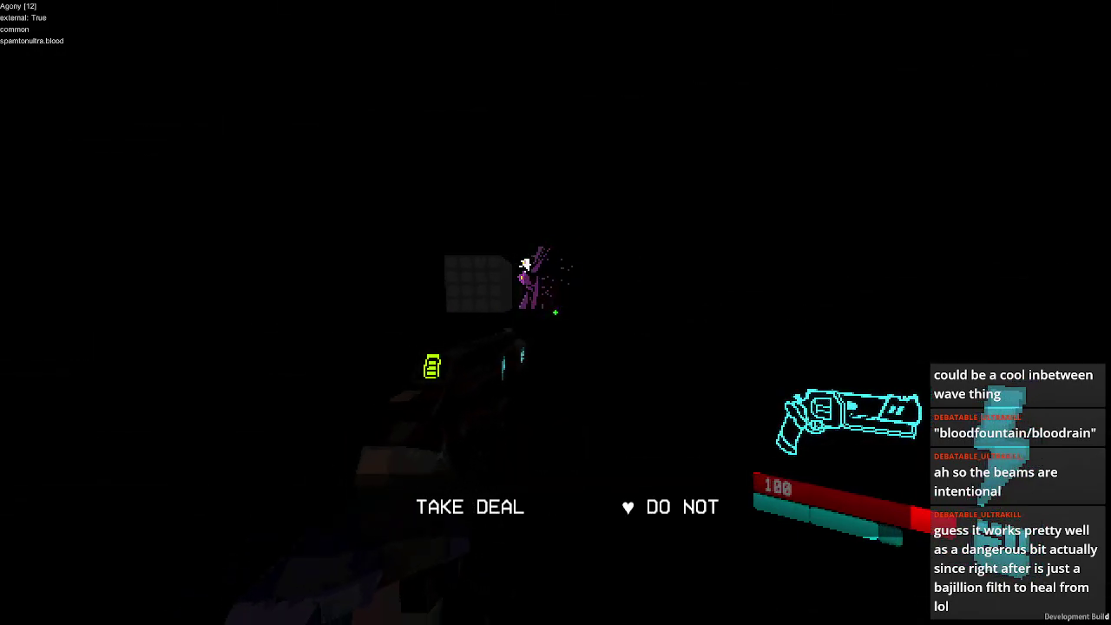
key(a)
key(shift)
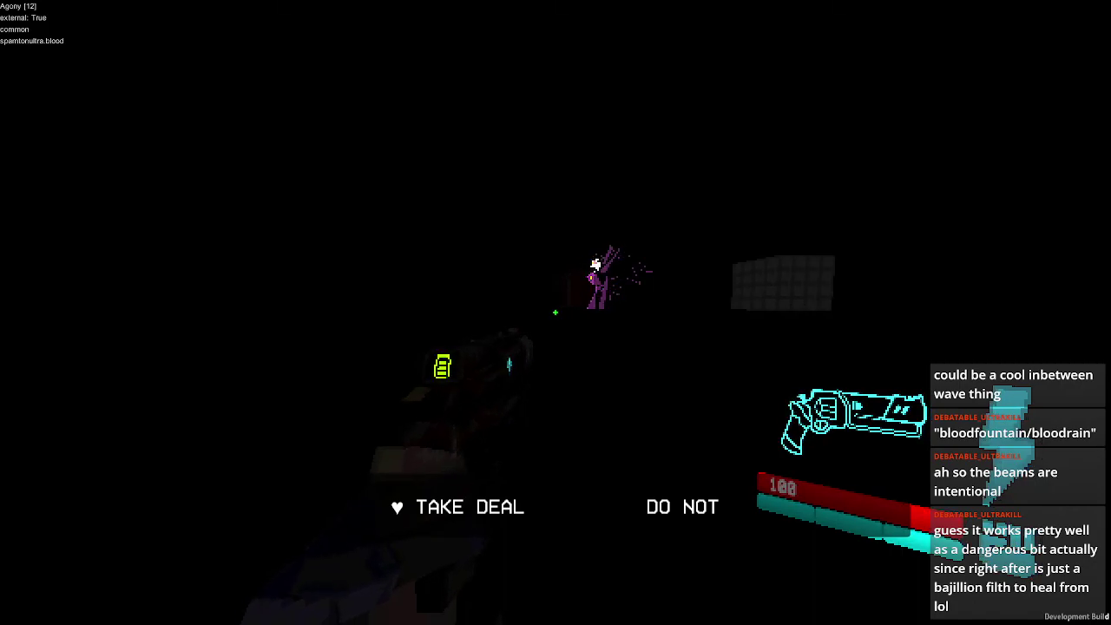
key(Return)
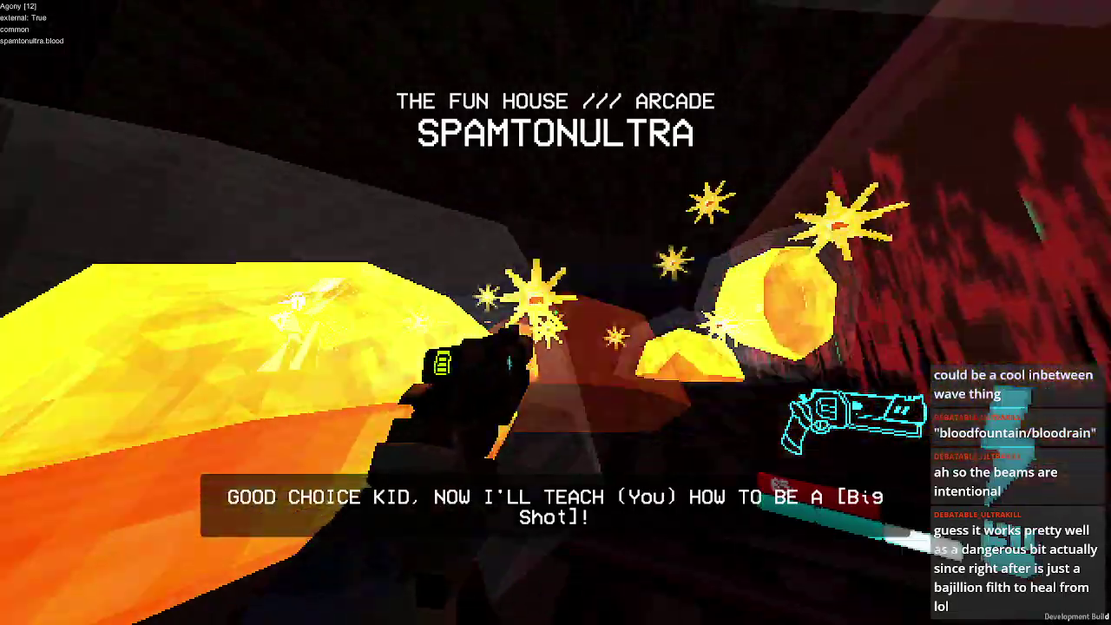
key(shift)
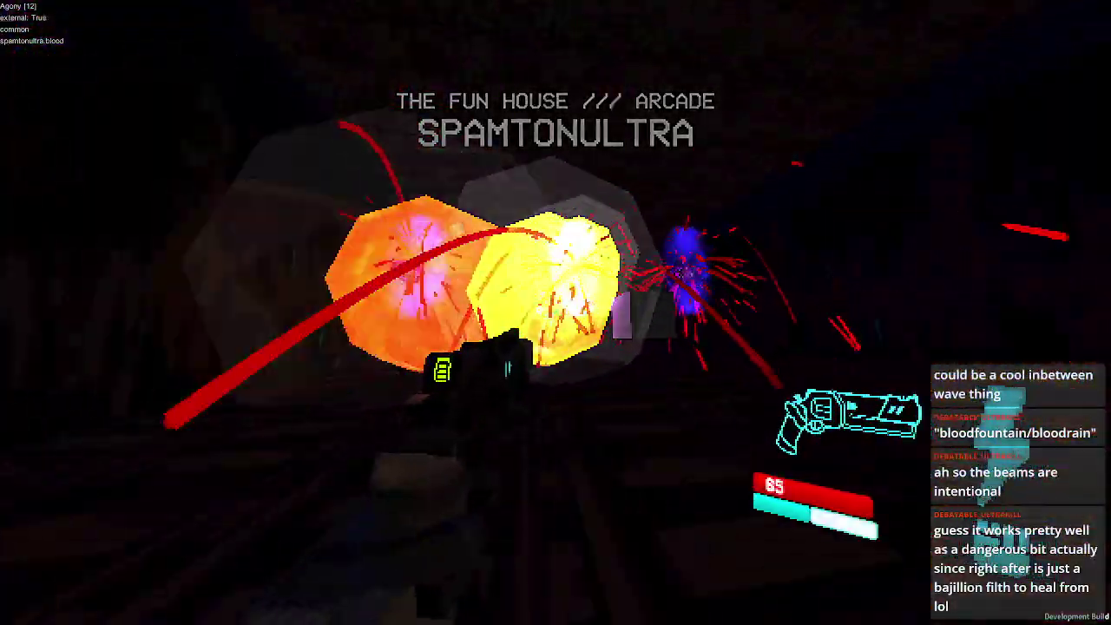